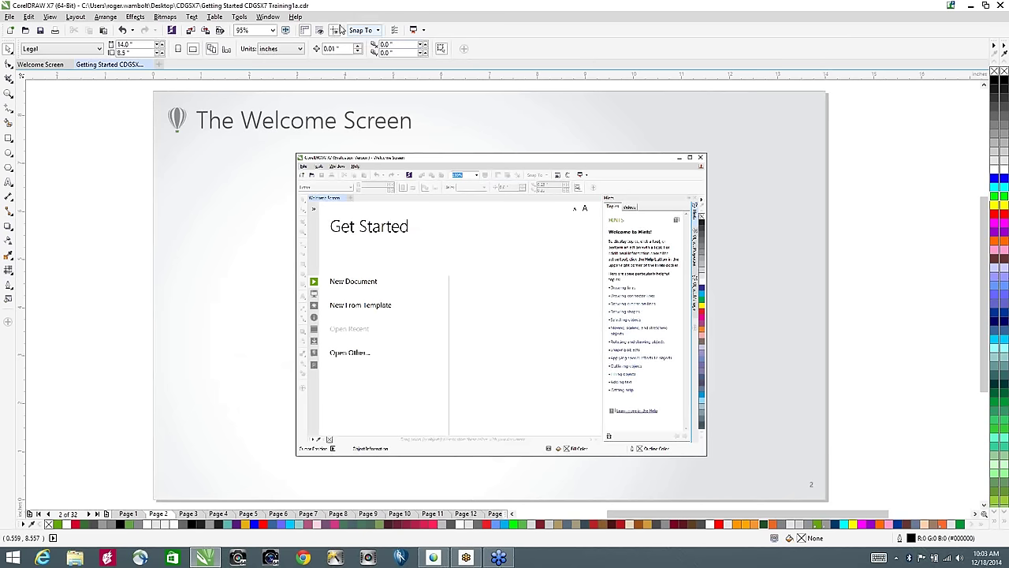
# Step: Open the Welcome Screen and review its Get Started, Workspace and What's New pages
pyautogui.click(40, 66)
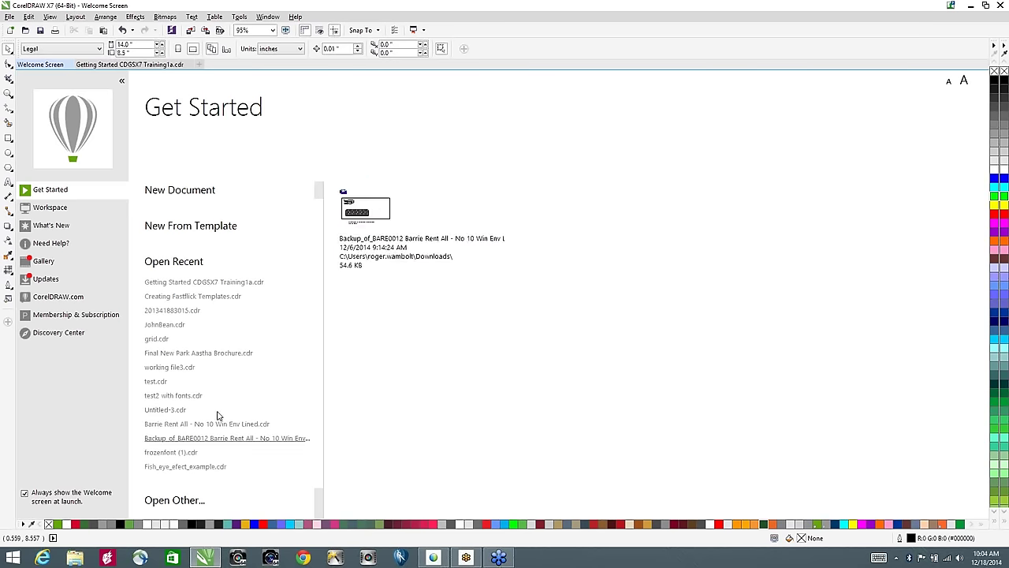
pyautogui.click(41, 209)
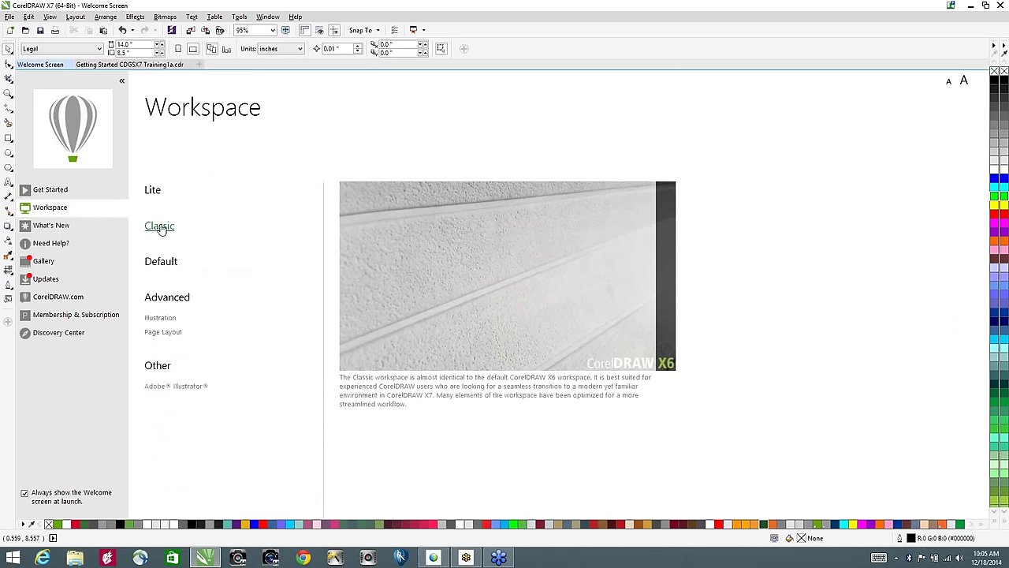
pyautogui.click(47, 228)
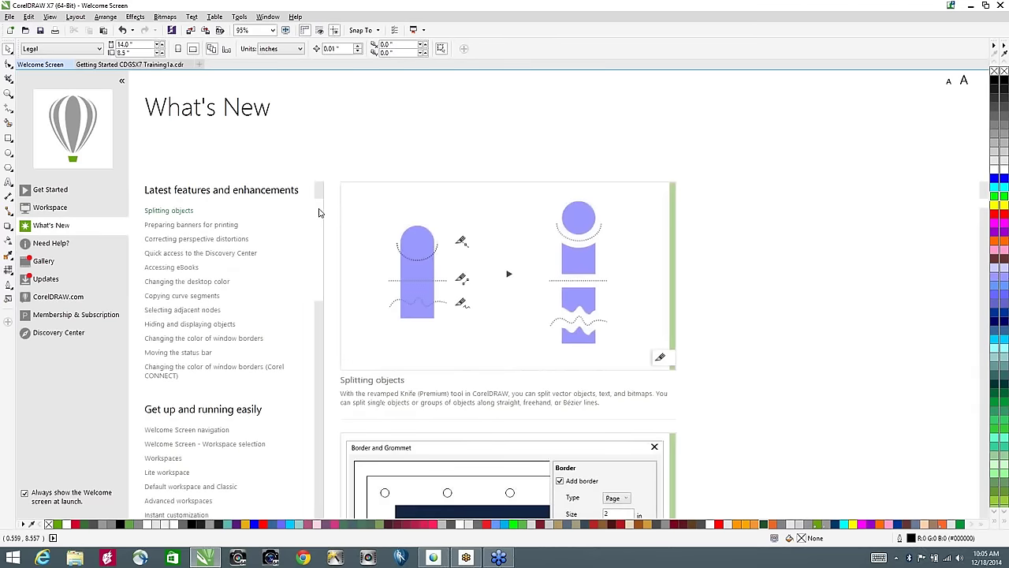
pyautogui.scroll(-1, 318, 220)
pyautogui.moveTo(318, 220)
pyautogui.mouseDown()
pyautogui.moveTo(323, 335)
pyautogui.moveTo(325, 209)
pyautogui.mouseUp()
# Step: Check the program's version information in the About CorelDRAW dialog and close it
pyautogui.click(297, 18)
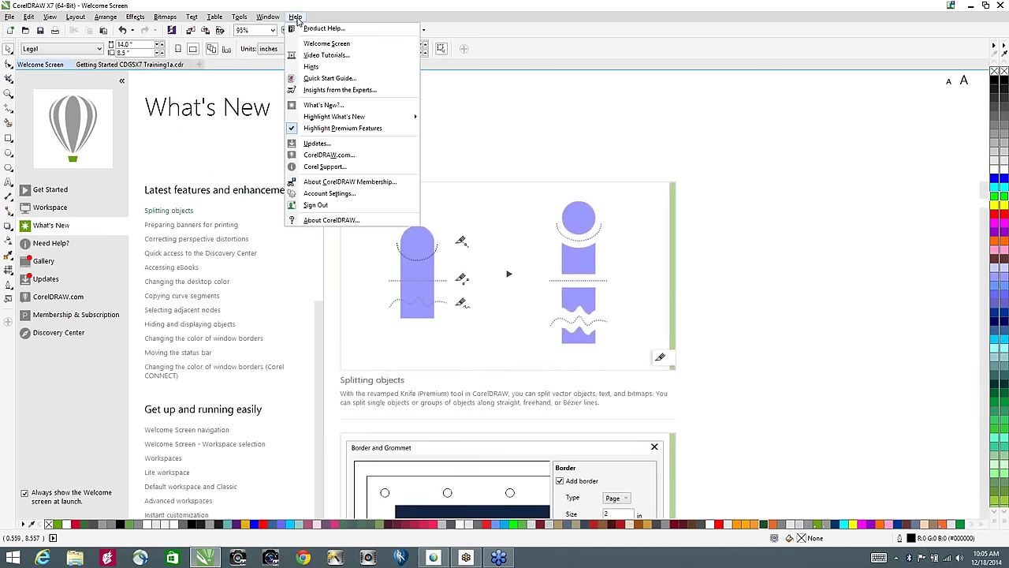
pyautogui.click(337, 221)
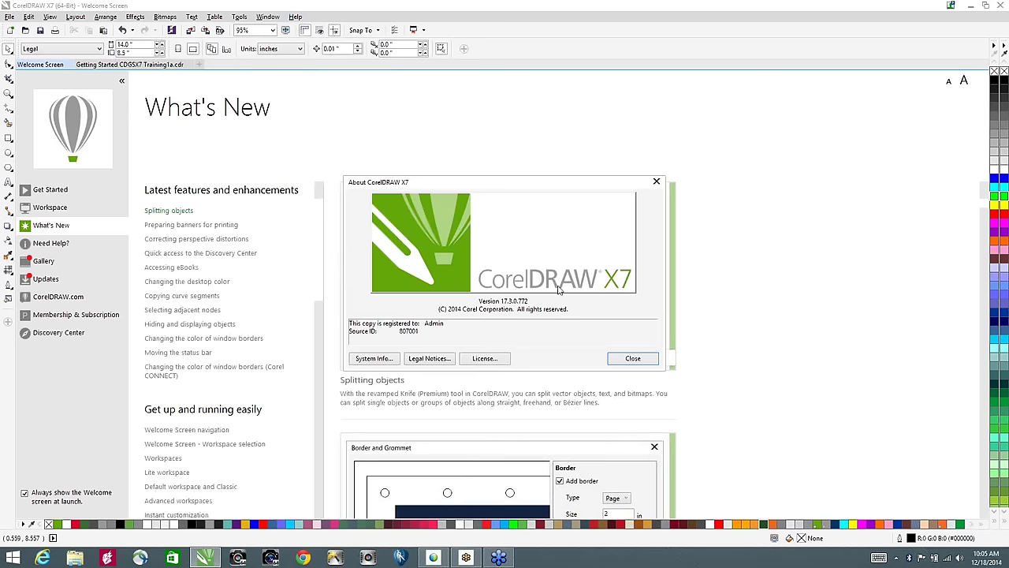
pyautogui.click(656, 182)
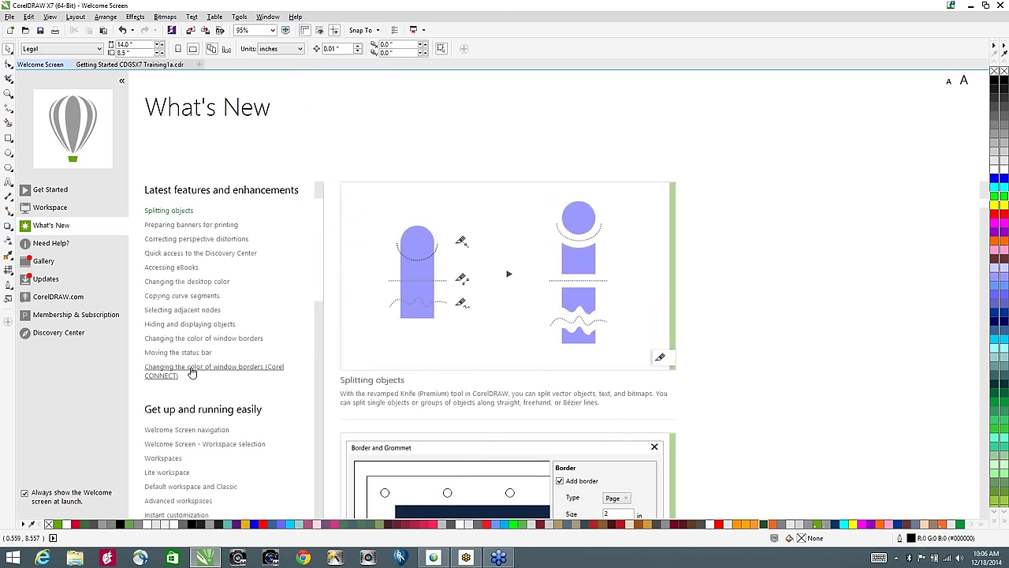
# Step: Browse the What's New feature list and preview the "Default workspace and Classic" entry
pyautogui.moveTo(319, 272); pyautogui.dragTo(324, 322)
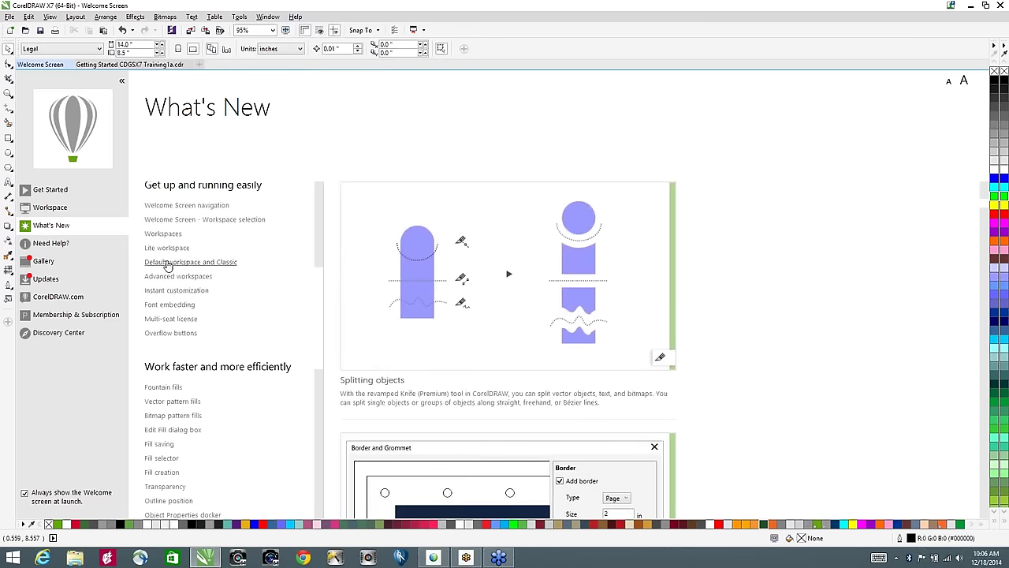
pyautogui.click(209, 265)
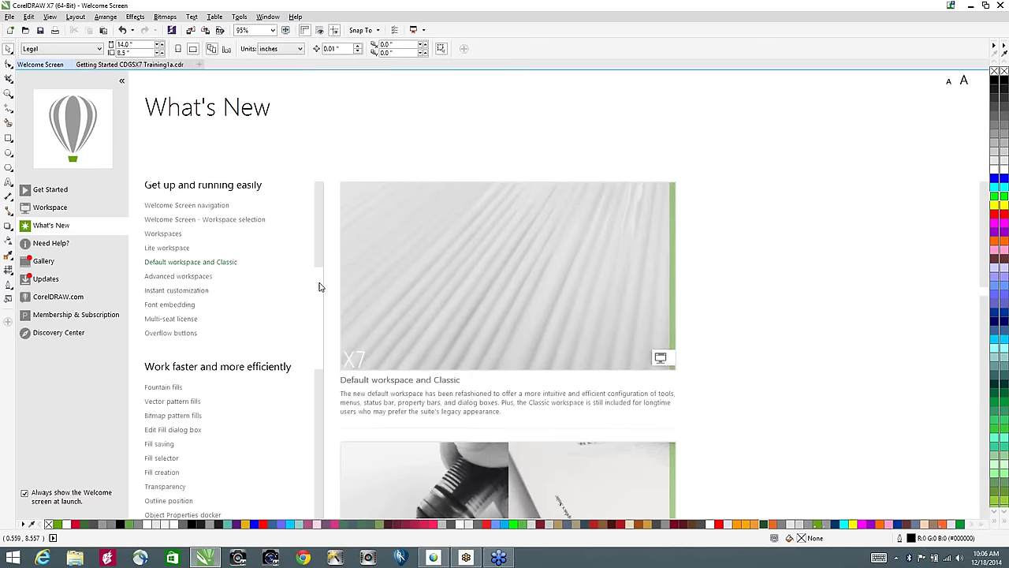
pyautogui.moveTo(321, 284); pyautogui.dragTo(322, 361)
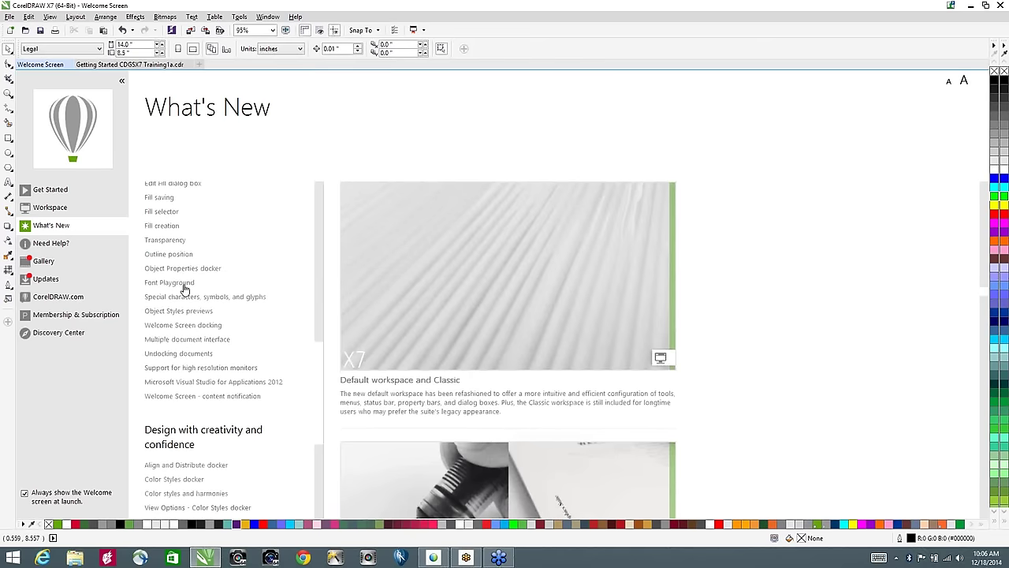
# Step: Browse the Need Help? page, covering Video Hints, the Insights articles and the Tips & Tricks list
pyautogui.click(46, 245)
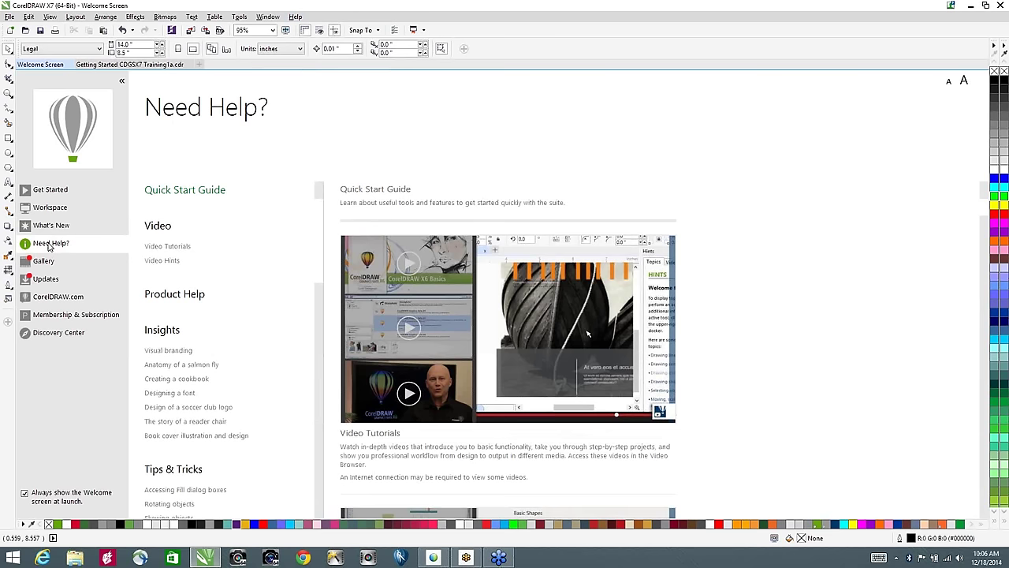
pyautogui.click(173, 264)
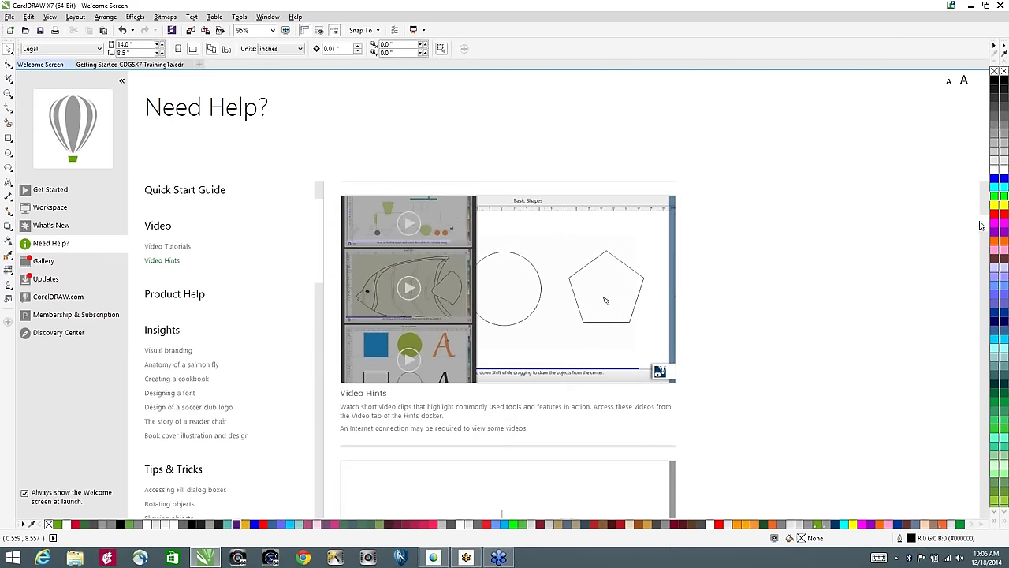
pyautogui.scroll(-8, 980, 226)
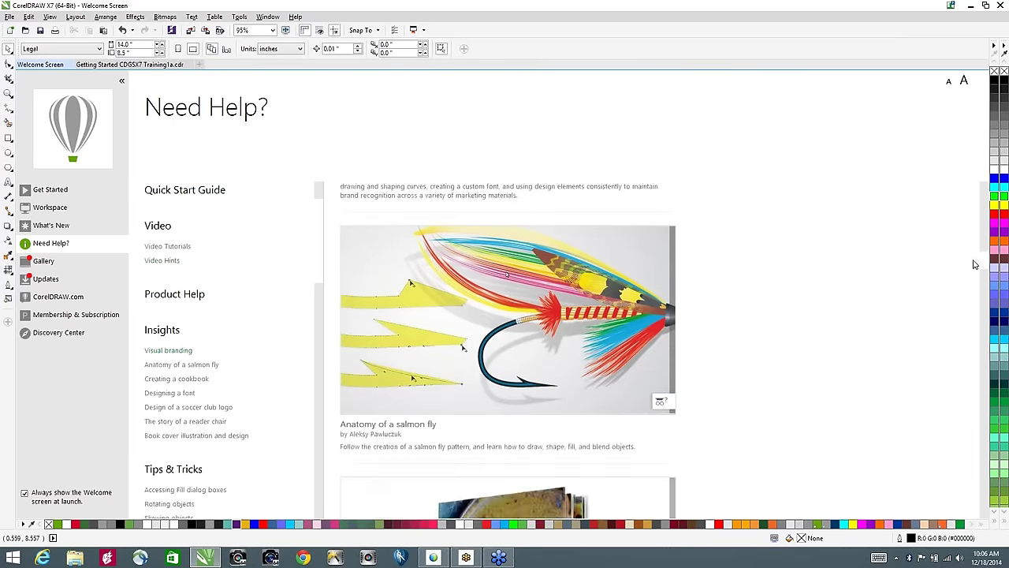
pyautogui.scroll(1, 974, 264)
pyautogui.scroll(-4, 974, 268)
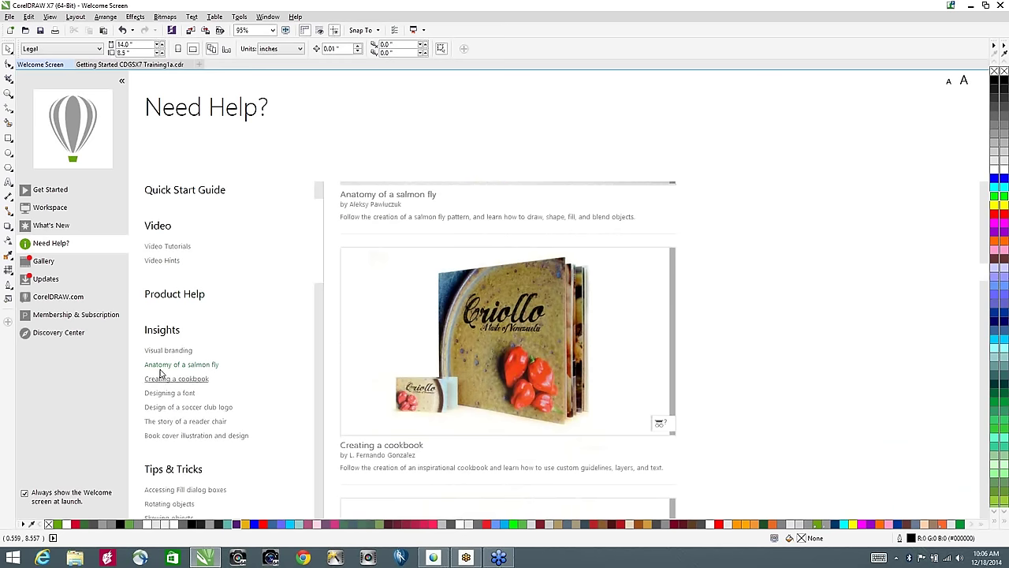
pyautogui.click(318, 338)
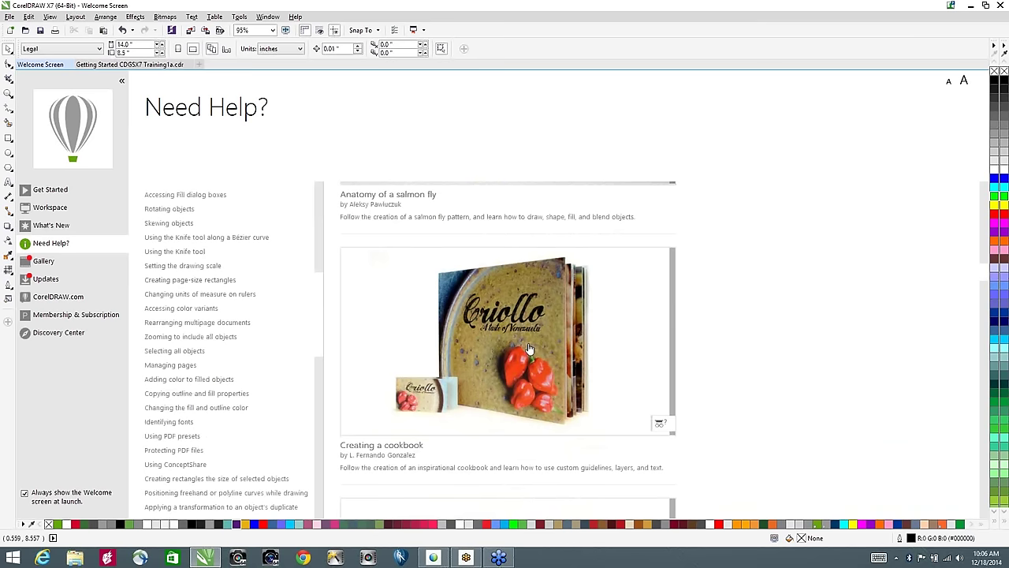
# Step: Browse the artwork thumbnails on the Welcome Screen's Gallery page
pyautogui.click(47, 263)
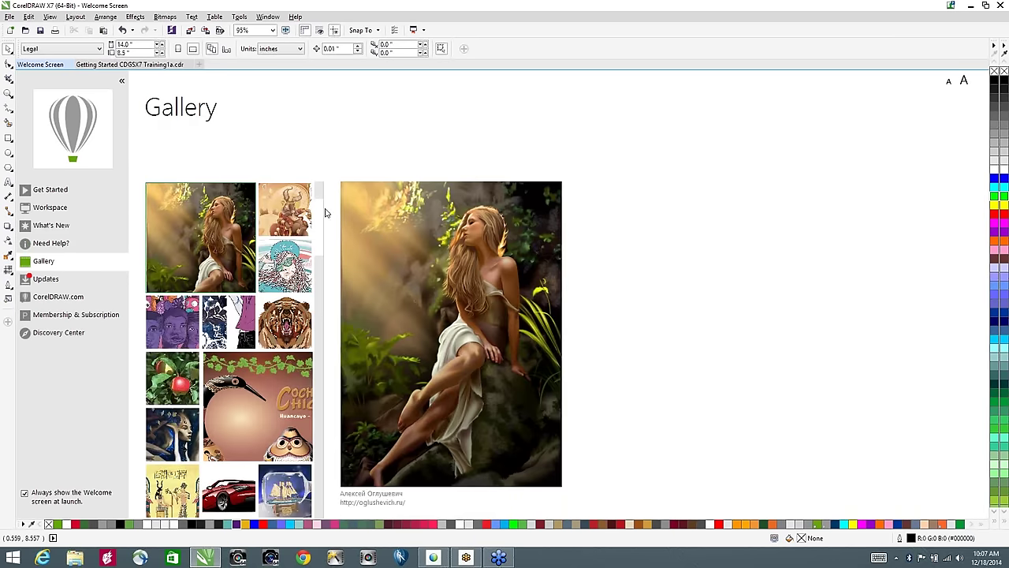
pyautogui.moveTo(319, 209); pyautogui.dragTo(310, 310)
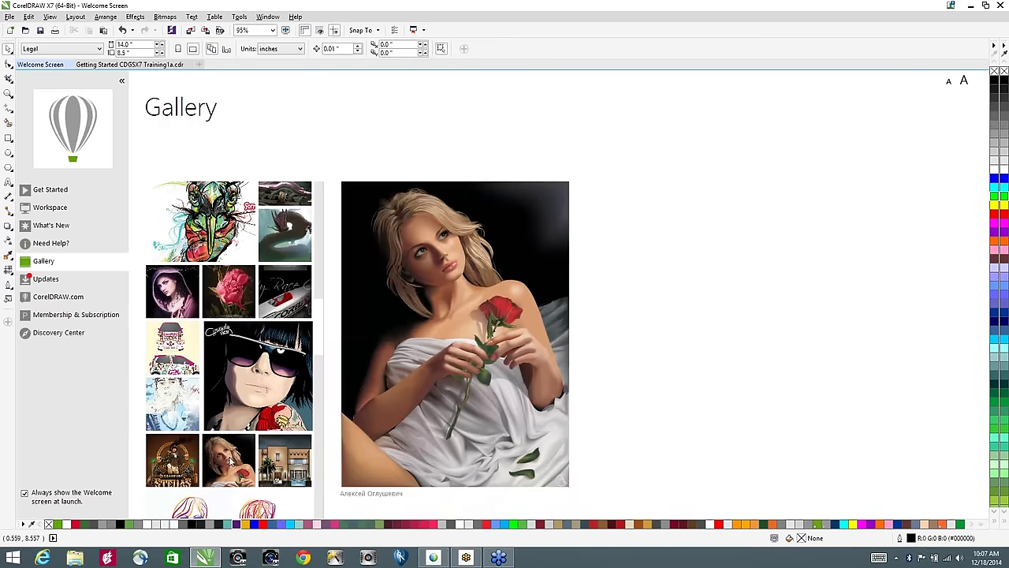
pyautogui.moveTo(318, 311); pyautogui.dragTo(324, 371)
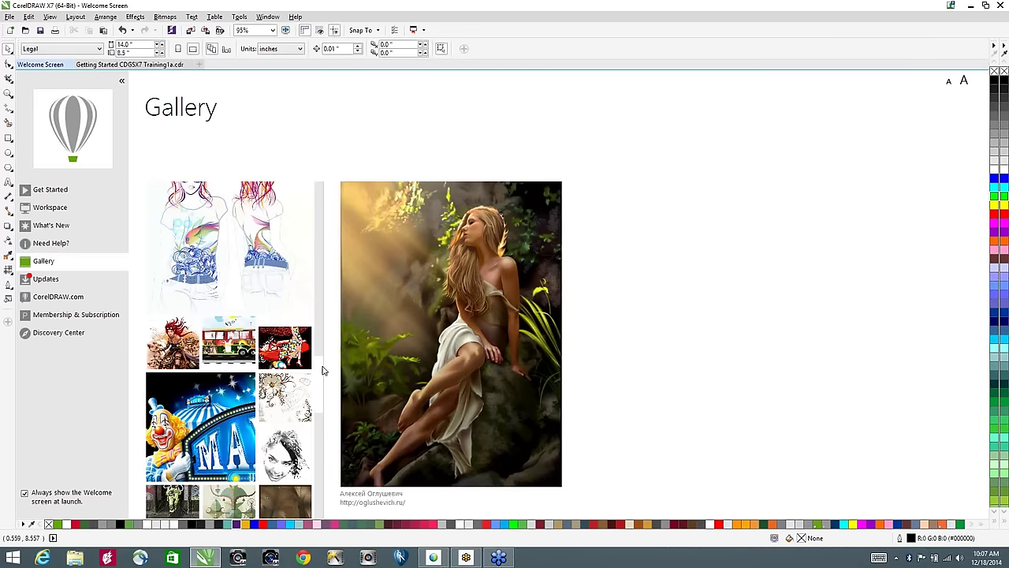
# Step: Review the Updates, CorelDRAW.com and Discovery Center pages of the Welcome Screen
pyautogui.click(40, 278)
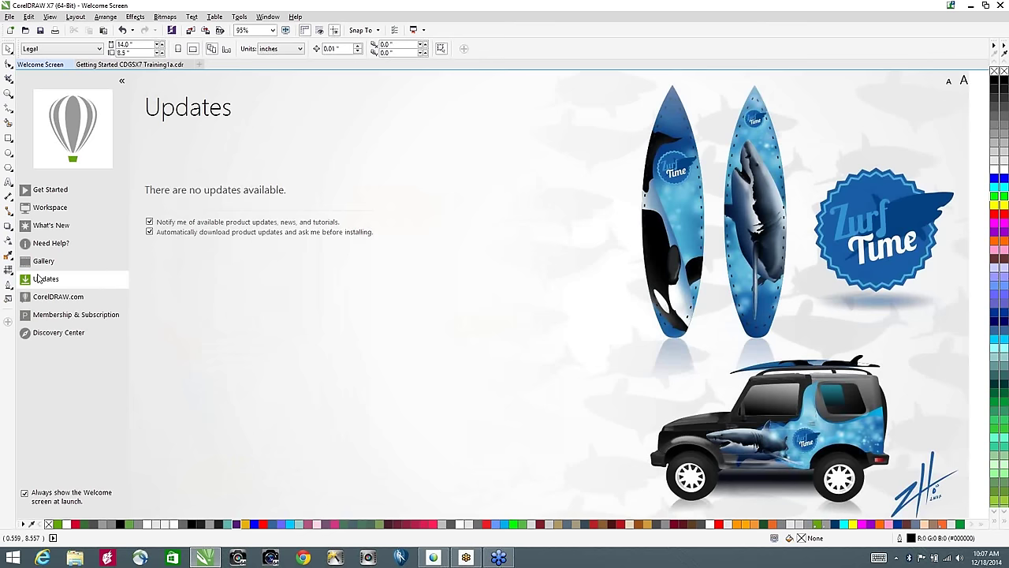
pyautogui.click(54, 299)
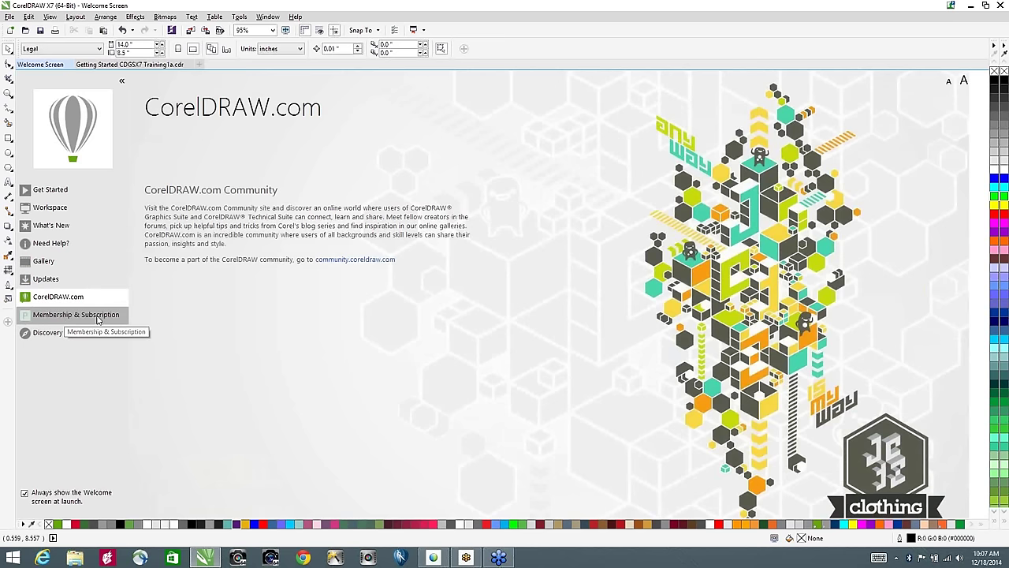
pyautogui.click(53, 338)
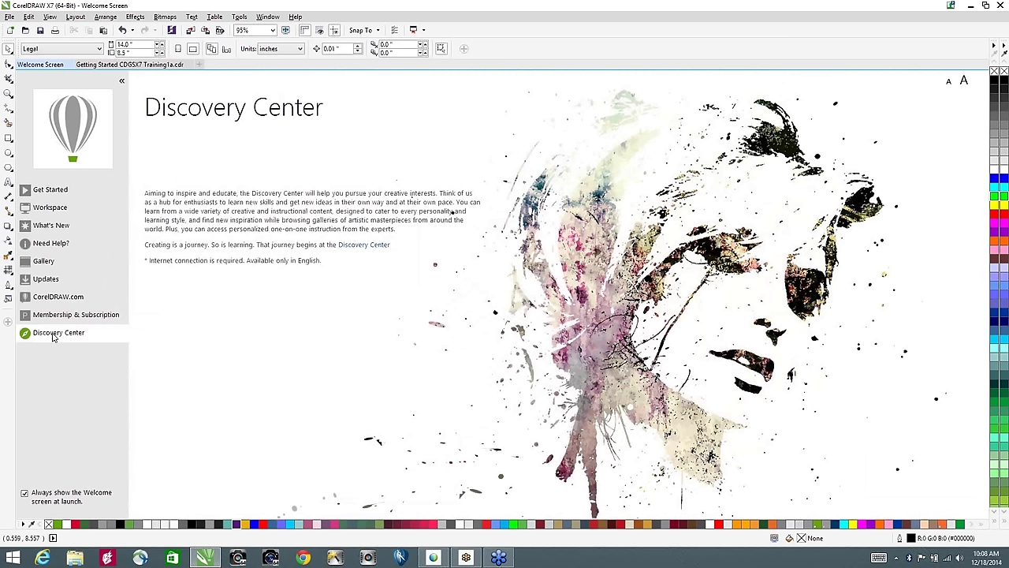
# Step: Return to the Getting Started CDGSX7 Training1a document and advance to page 3, The Interface
pyautogui.click(109, 66)
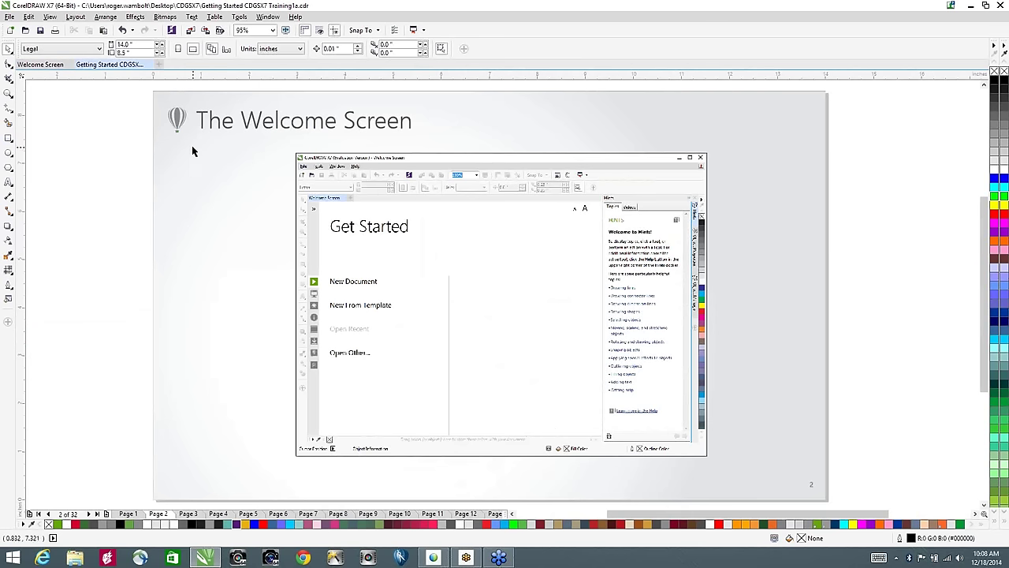
pyautogui.press('pagedown')
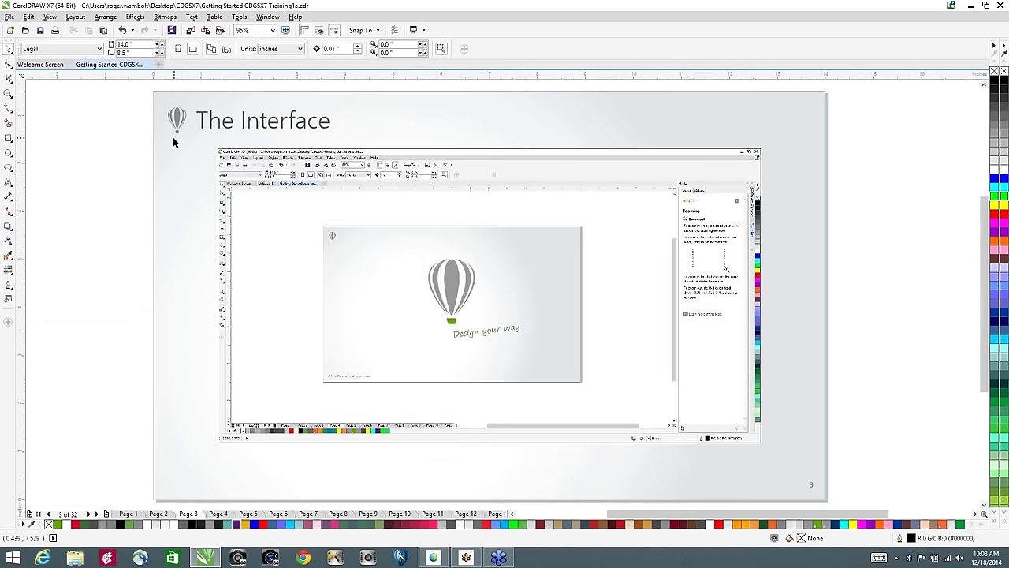
pyautogui.click(6, 18)
pyautogui.moveTo(50, 18)
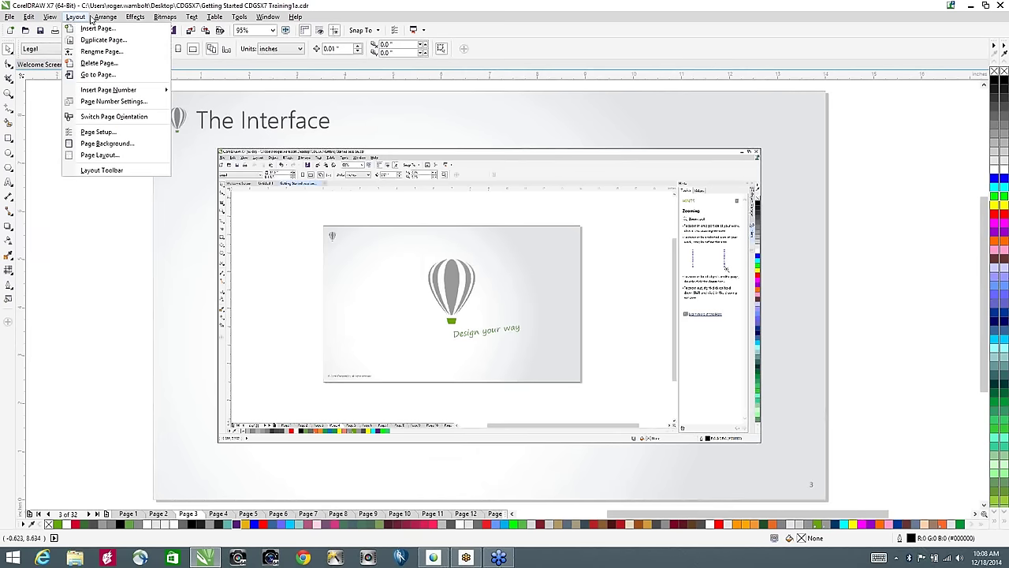
pyautogui.moveTo(134, 18)
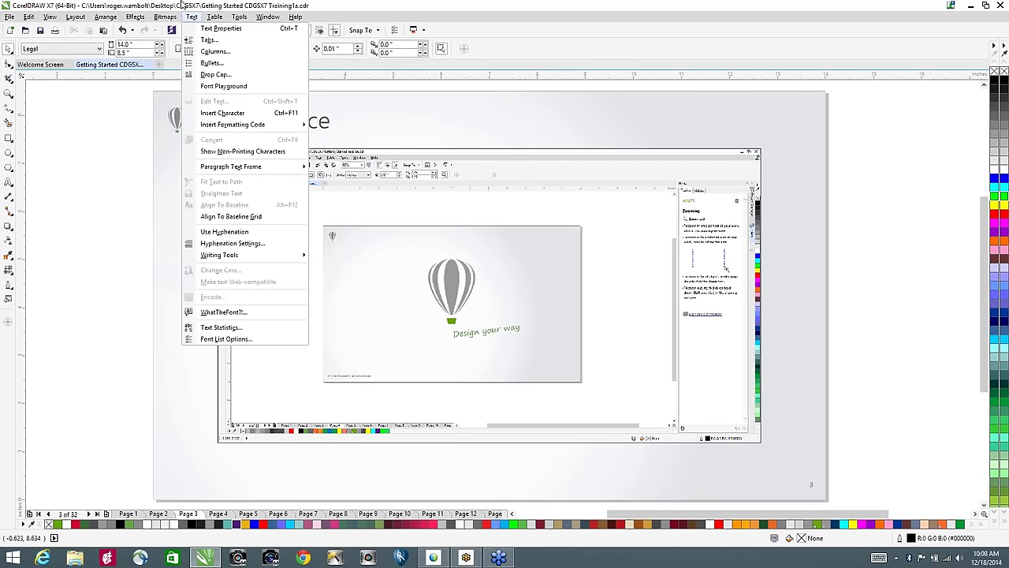
pyautogui.click(183, 5)
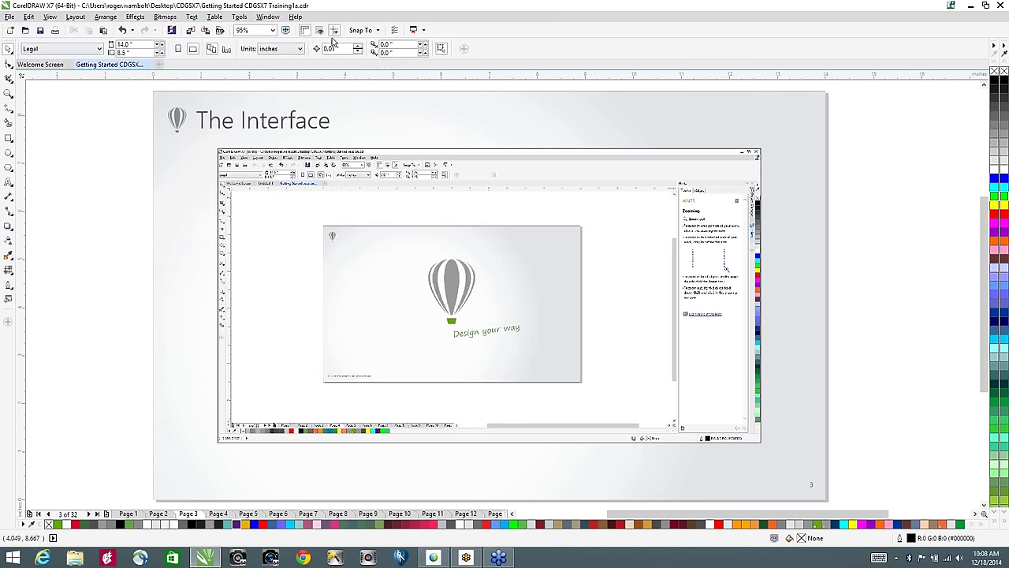
# Step: Activate the Zoom, Freehand, Rectangle and Polygon tools in turn to compare their property options
pyautogui.click(8, 78)
pyautogui.click(9, 94)
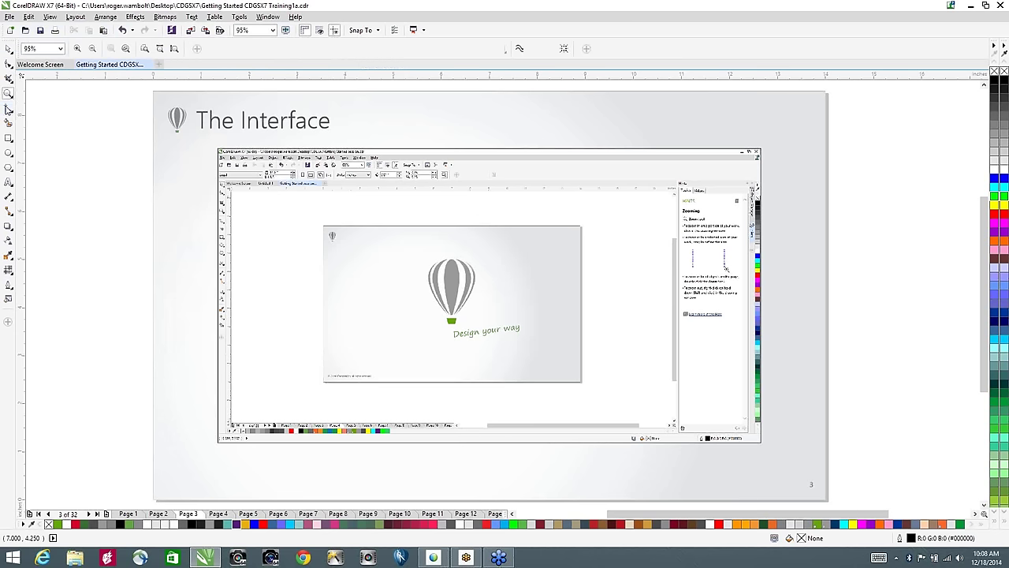
pyautogui.click(8, 109)
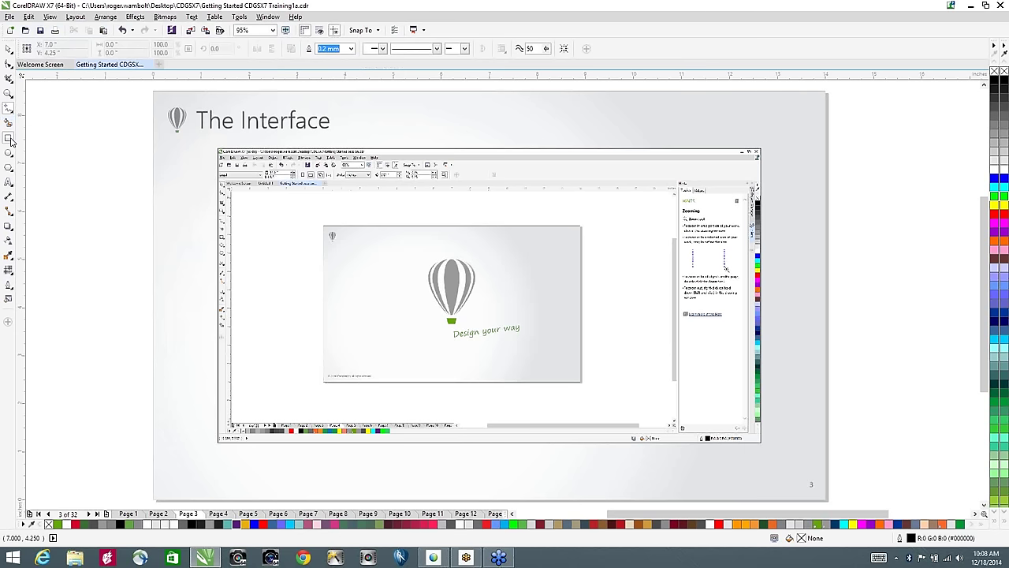
pyautogui.click(8, 140)
pyautogui.click(8, 169)
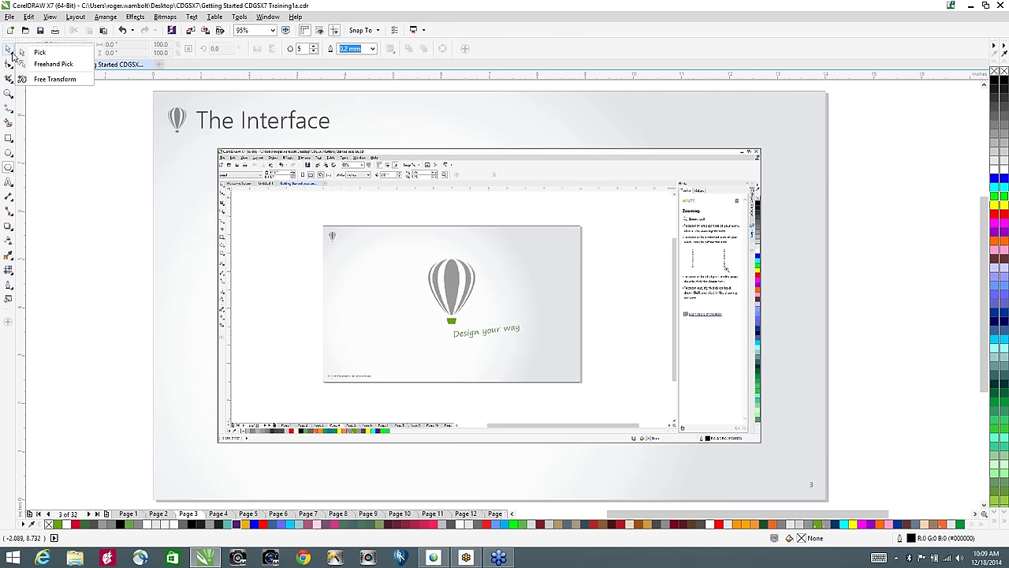
# Step: Examine the related tools grouped with the Shape, Crop, Zoom and Freehand tools
pyautogui.click(12, 67)
pyautogui.click(10, 78)
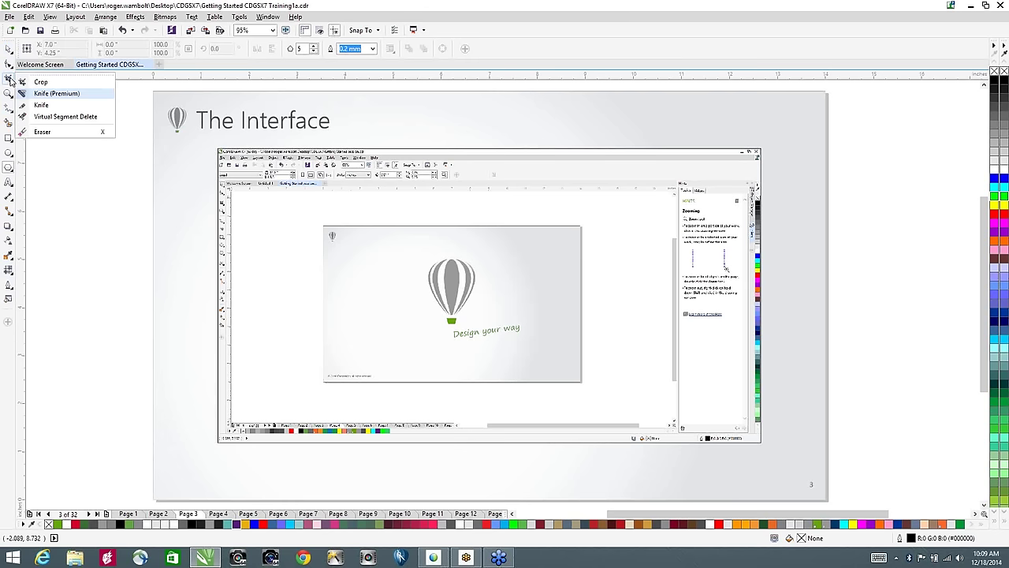
pyautogui.click(9, 93)
pyautogui.click(8, 111)
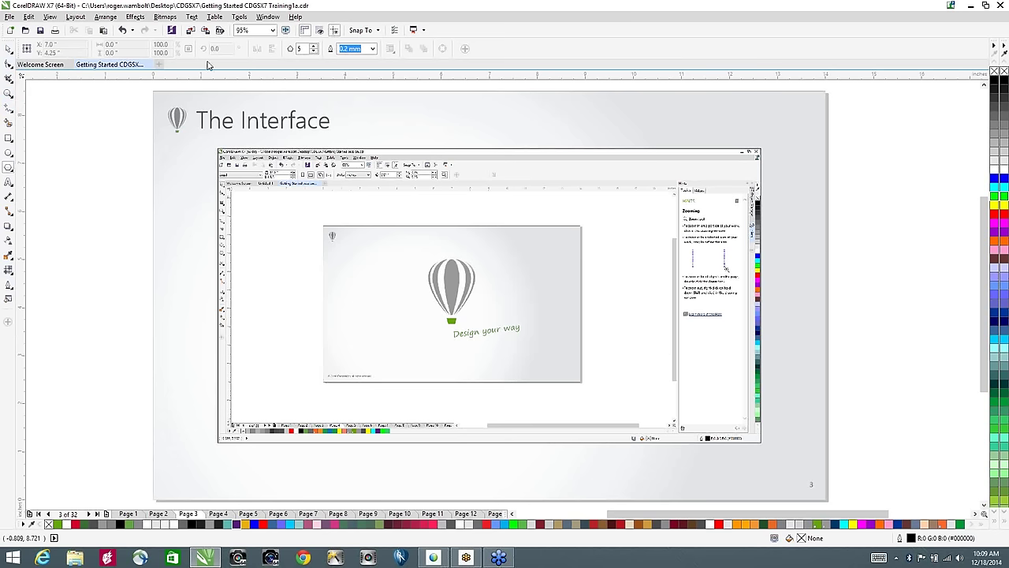
# Step: Create a new one-page Business Card document, 3.5 by 2.0 inches, in CMYK at 300 dpi
pyautogui.click(158, 67)
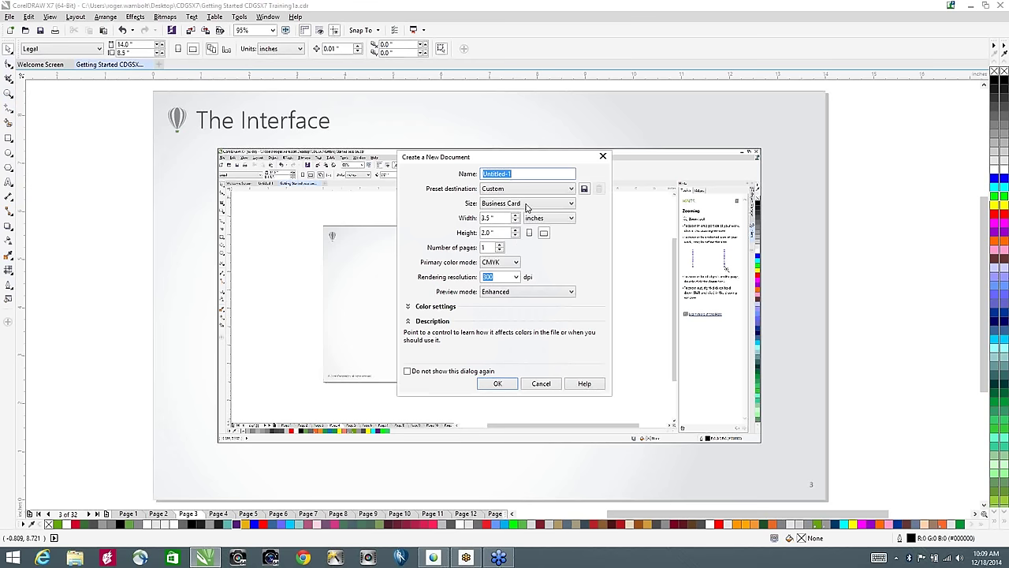
pyautogui.click(498, 384)
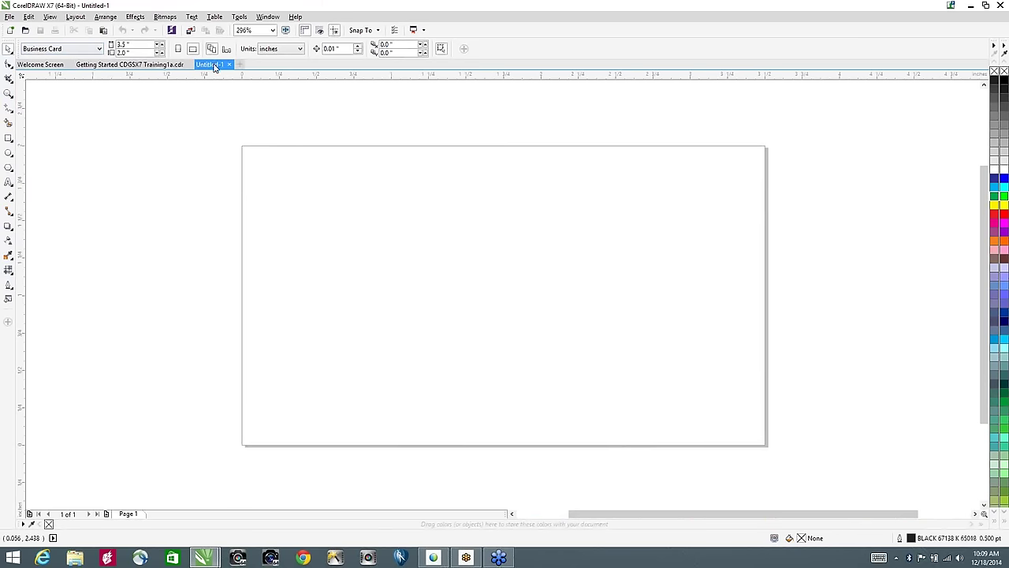
# Step: Switch to the training document and back to Untitled-1, and detach Untitled-1 into its own floating window
pyautogui.click(180, 67)
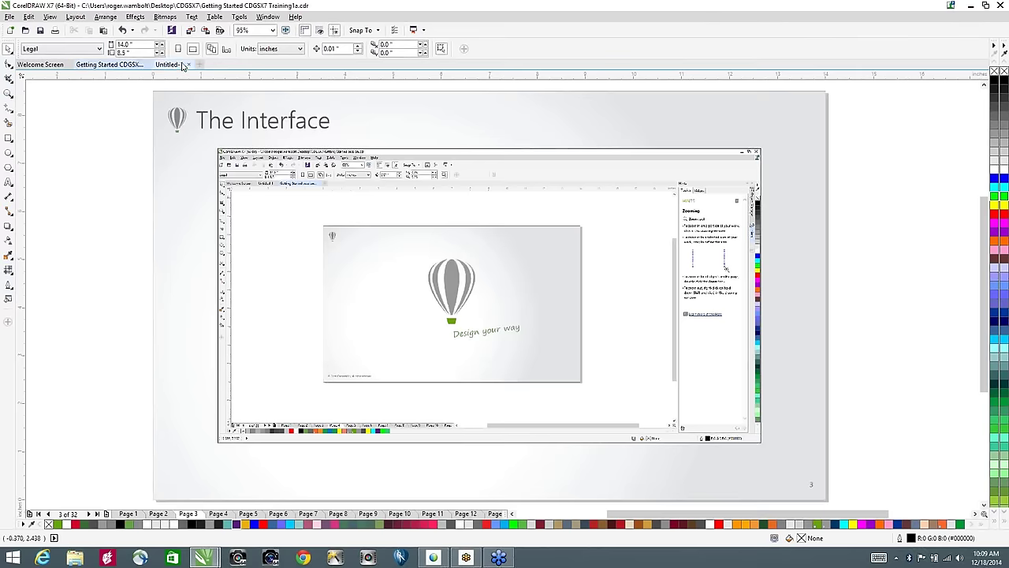
pyautogui.click(180, 66)
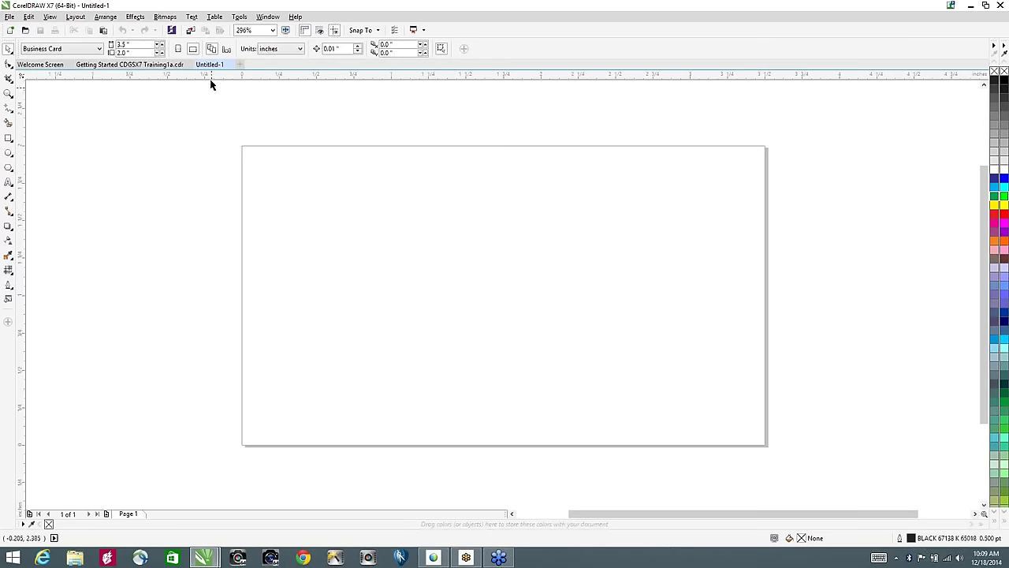
pyautogui.moveTo(213, 70); pyautogui.dragTo(573, 191)
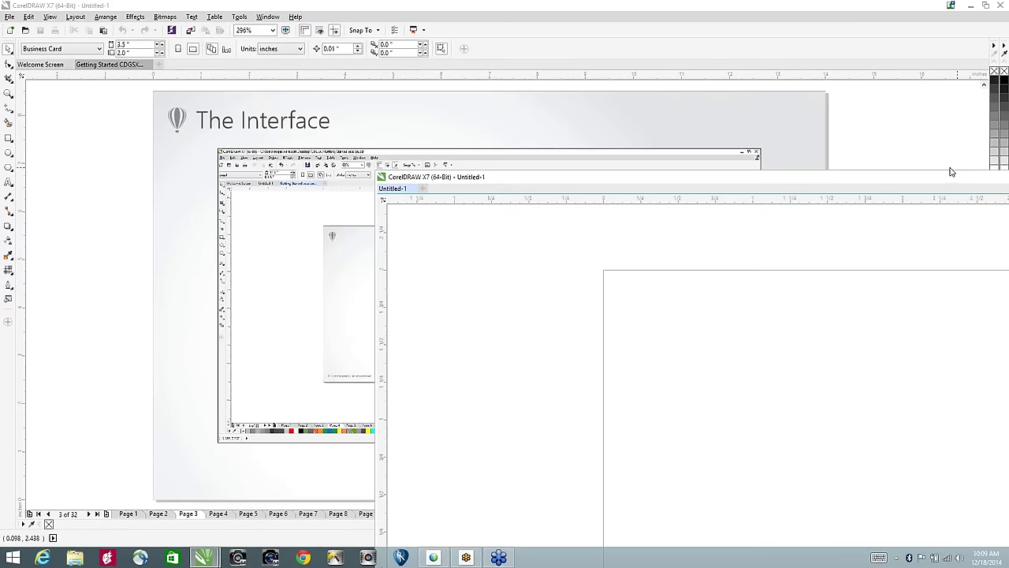
# Step: Move the floating Untitled-1 window around, close it, and return to the interface picture on page 3 of the training document
pyautogui.moveTo(939, 181); pyautogui.dragTo(410, 180)
pyautogui.moveTo(693, 180); pyautogui.dragTo(561, 188)
pyautogui.click(680, 183)
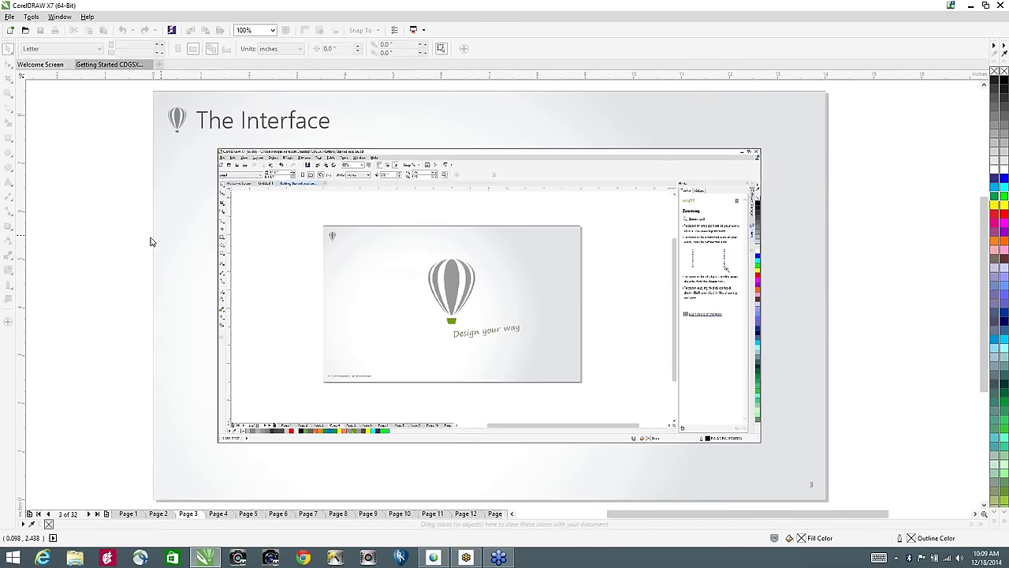
pyautogui.click(372, 277)
pyautogui.click(371, 277)
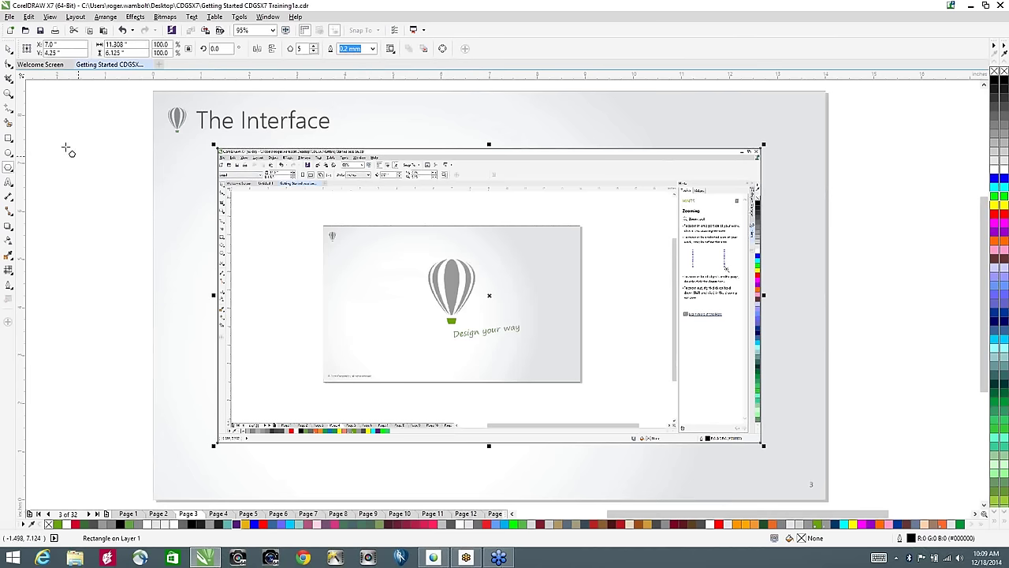
# Step: Go to the training document's first page, last page, back three pages, first page again, and finally page 3
pyautogui.click(40, 514)
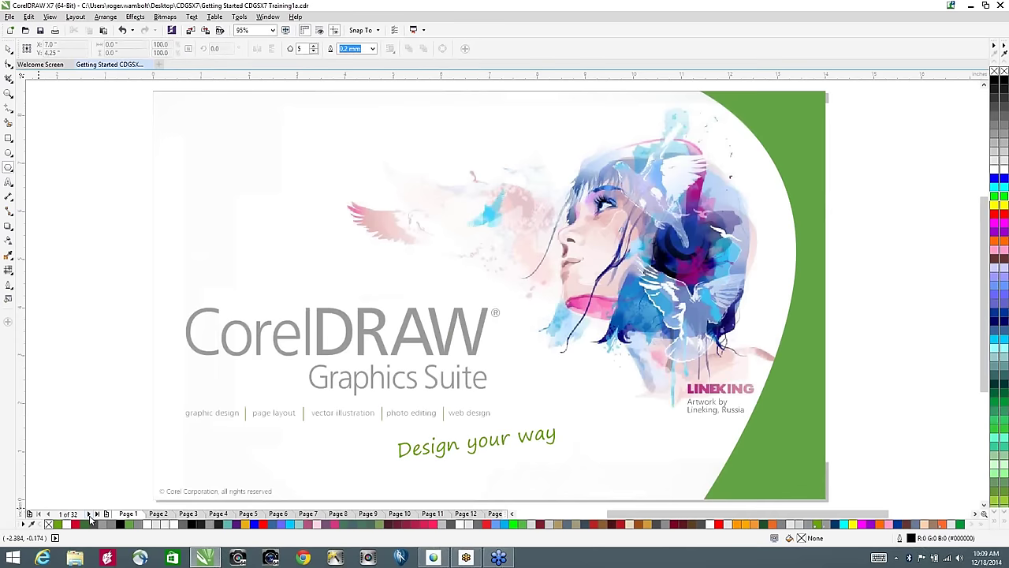
pyautogui.click(97, 514)
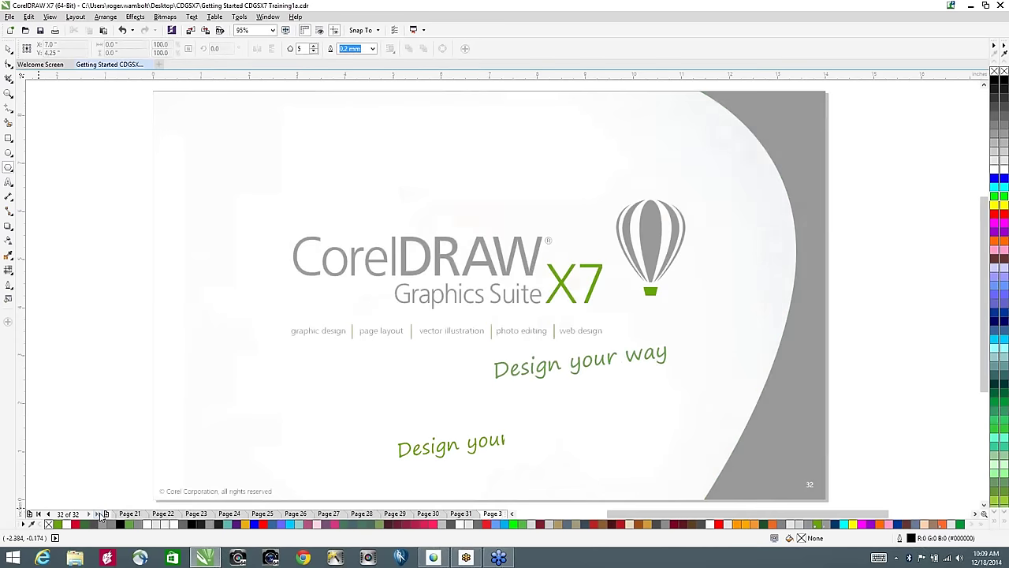
pyautogui.click(49, 514)
pyautogui.click(49, 514)
pyautogui.click(49, 514)
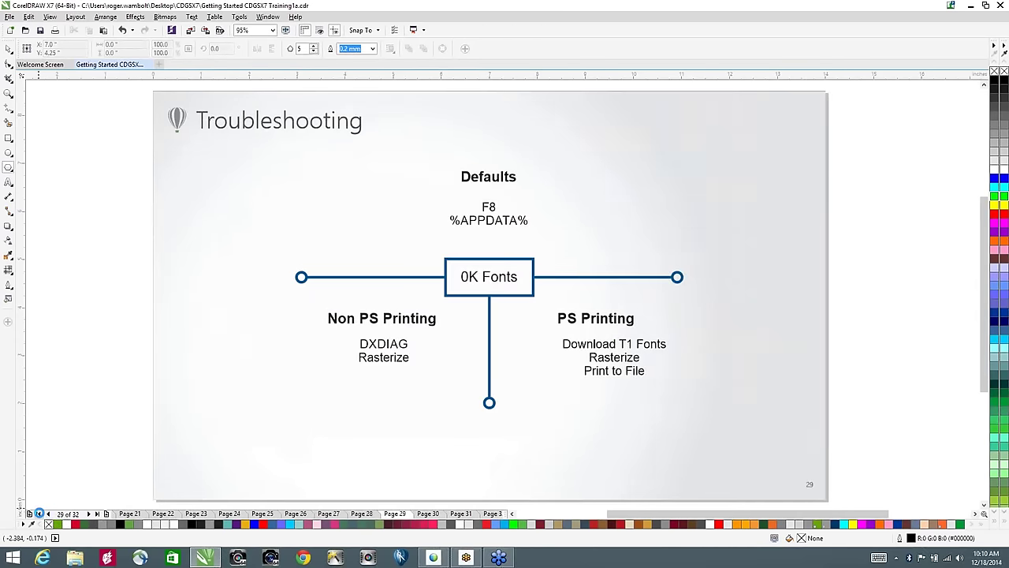
pyautogui.click(39, 515)
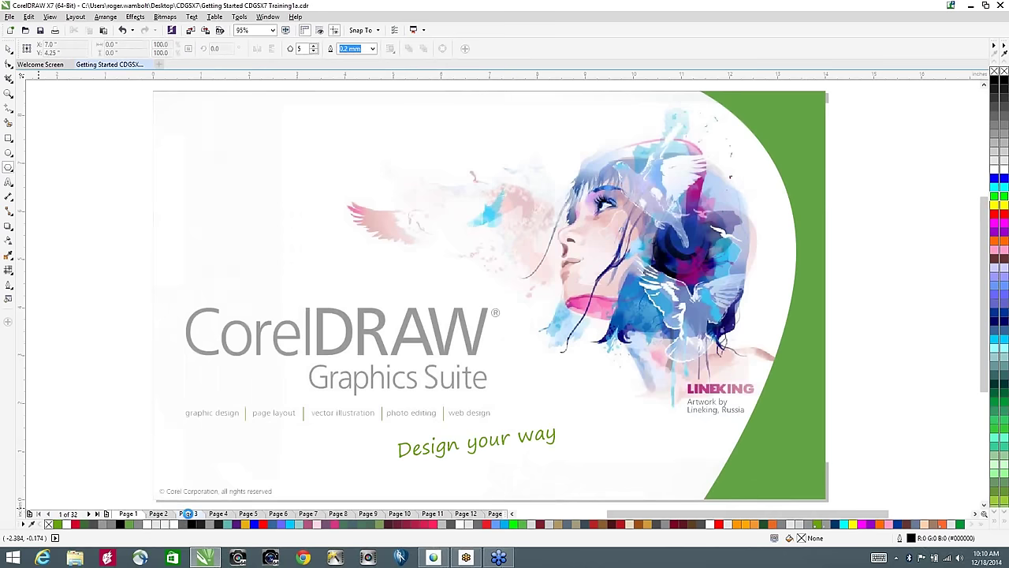
pyautogui.click(187, 514)
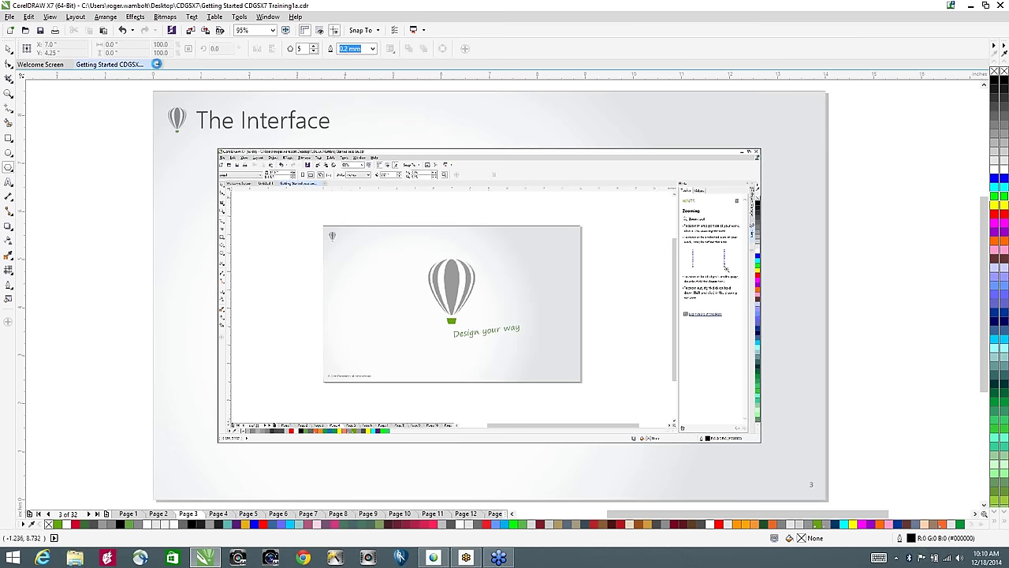
# Step: Create a new Business Card document and draw an ellipse about 0.58 by 0.50 inches with a green fill and red outline
pyautogui.click(156, 63)
pyautogui.click(500, 384)
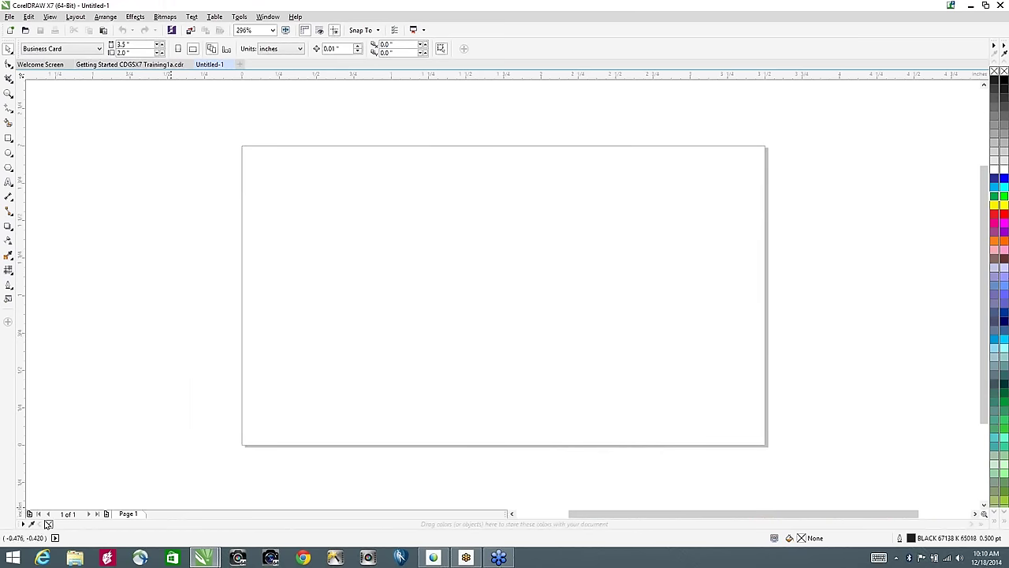
pyautogui.click(9, 153)
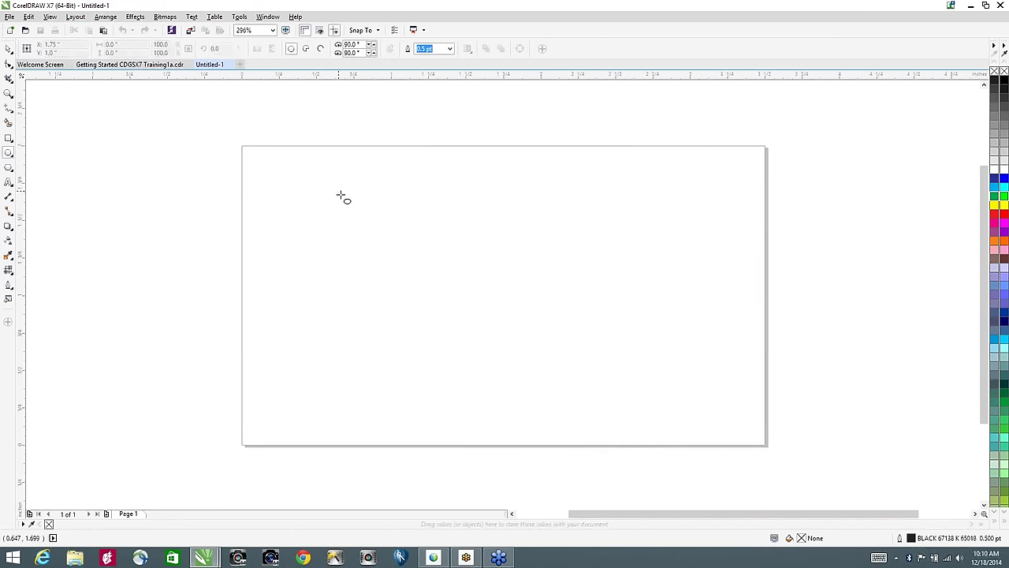
pyautogui.moveTo(336, 190); pyautogui.dragTo(430, 271)
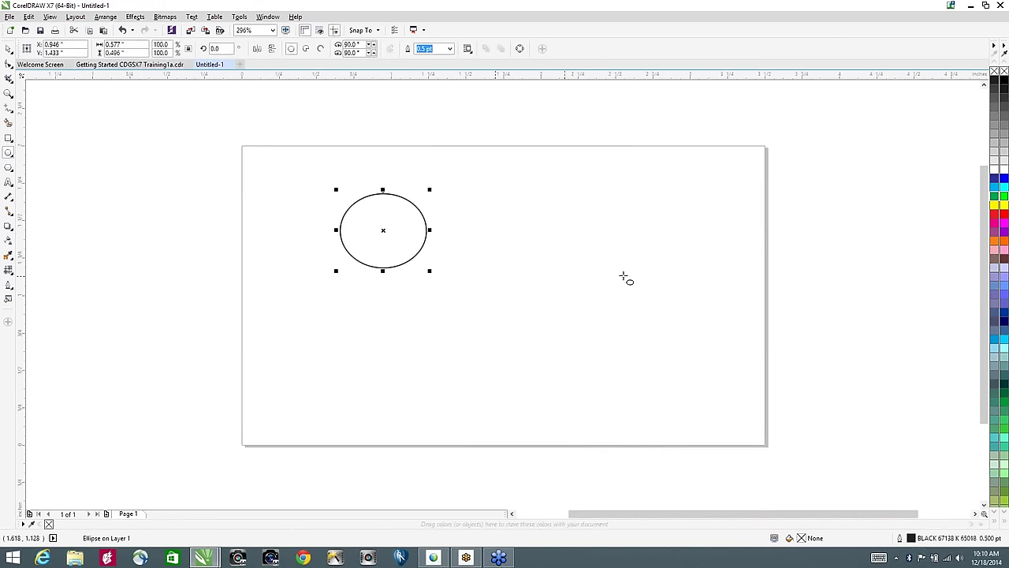
pyautogui.click(1004, 198)
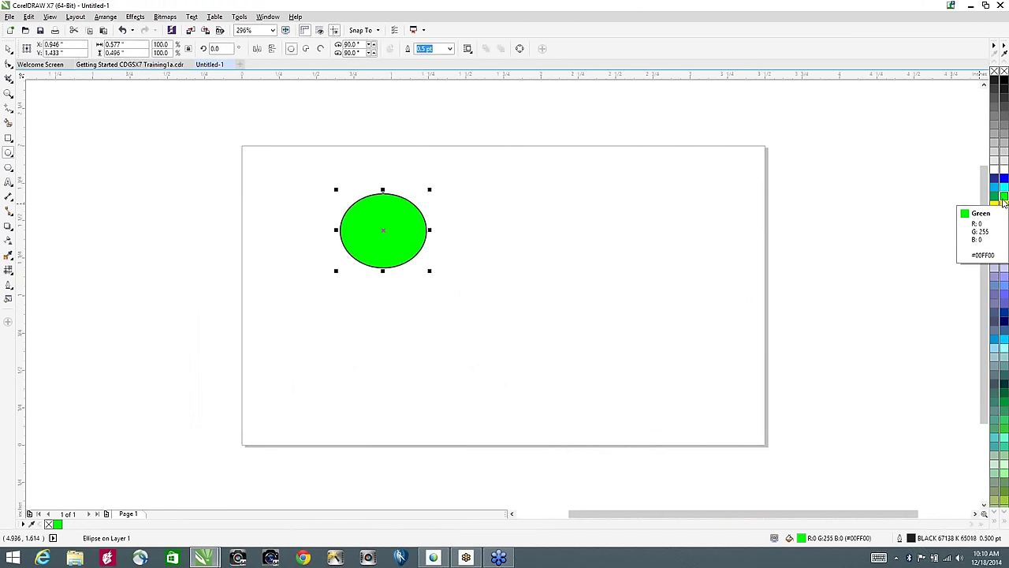
pyautogui.rightClick(995, 213)
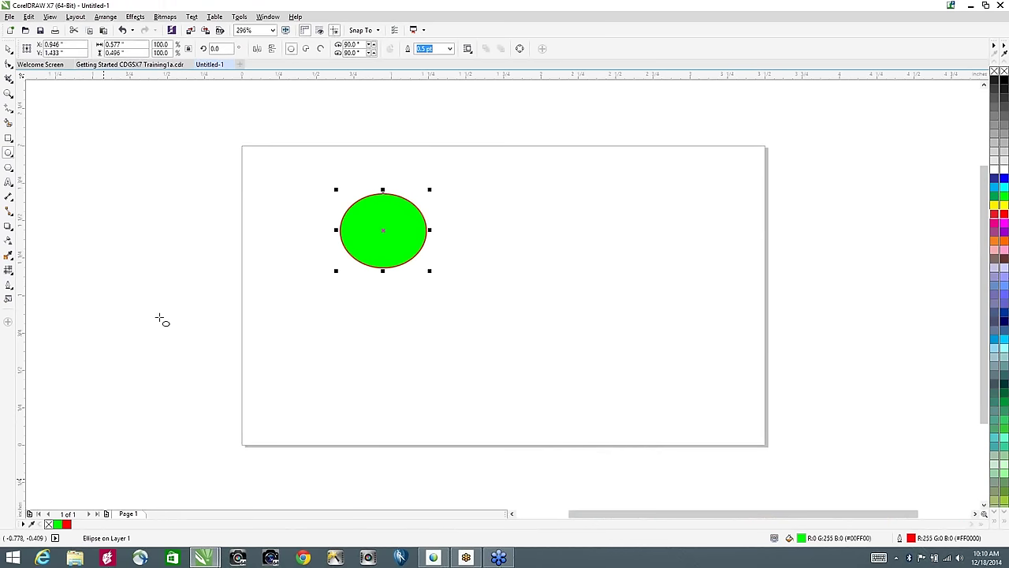
# Step: Close Untitled-1 without saving and select the interface picture on page 3 of the training document
pyautogui.click(230, 65)
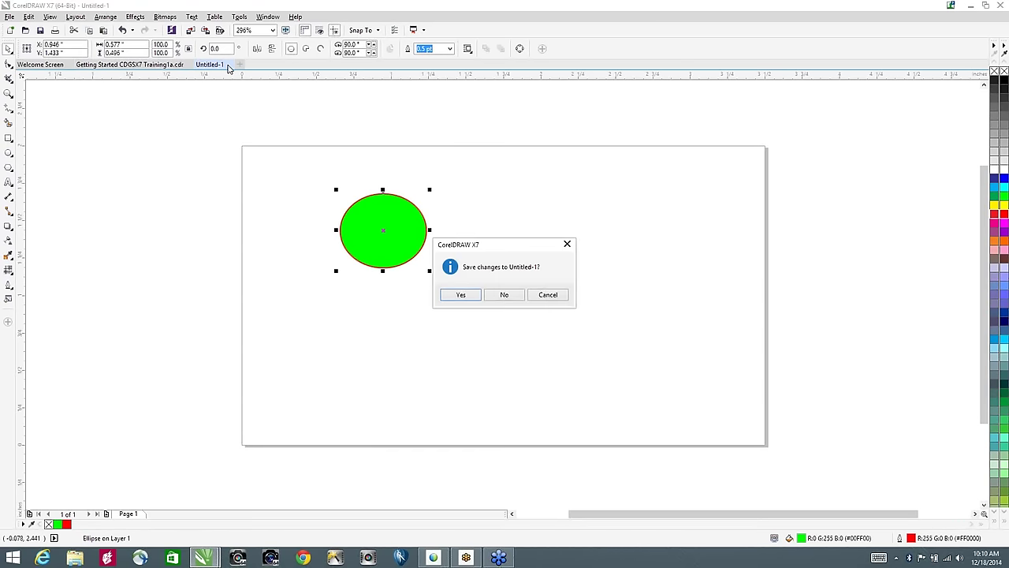
pyautogui.click(505, 295)
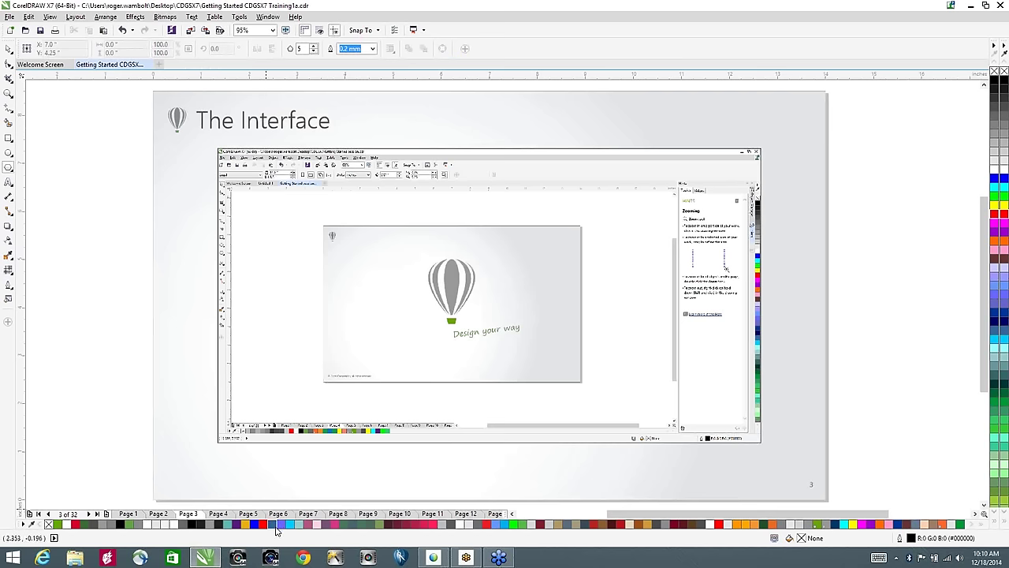
pyautogui.click(9, 50)
pyautogui.click(389, 260)
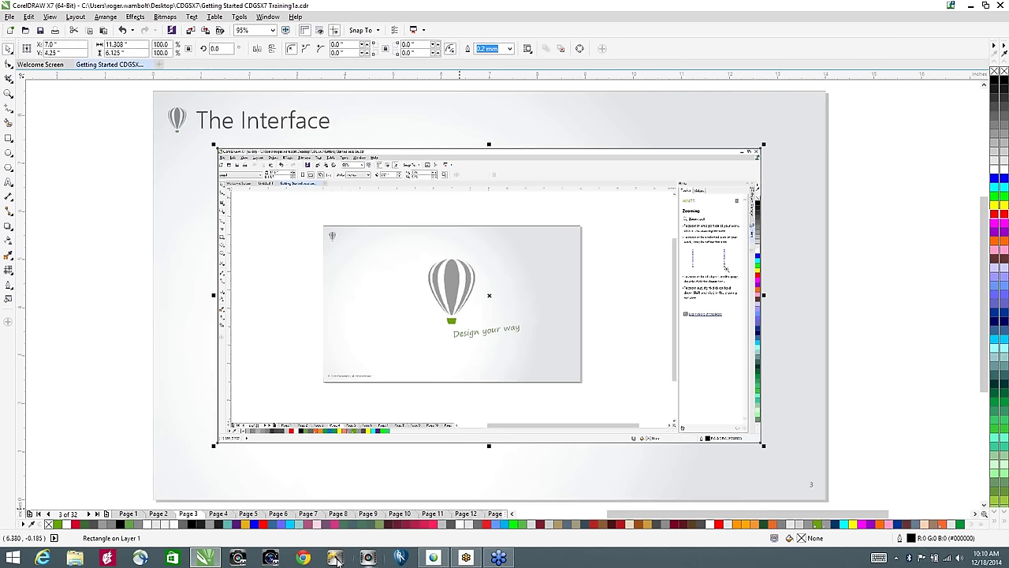
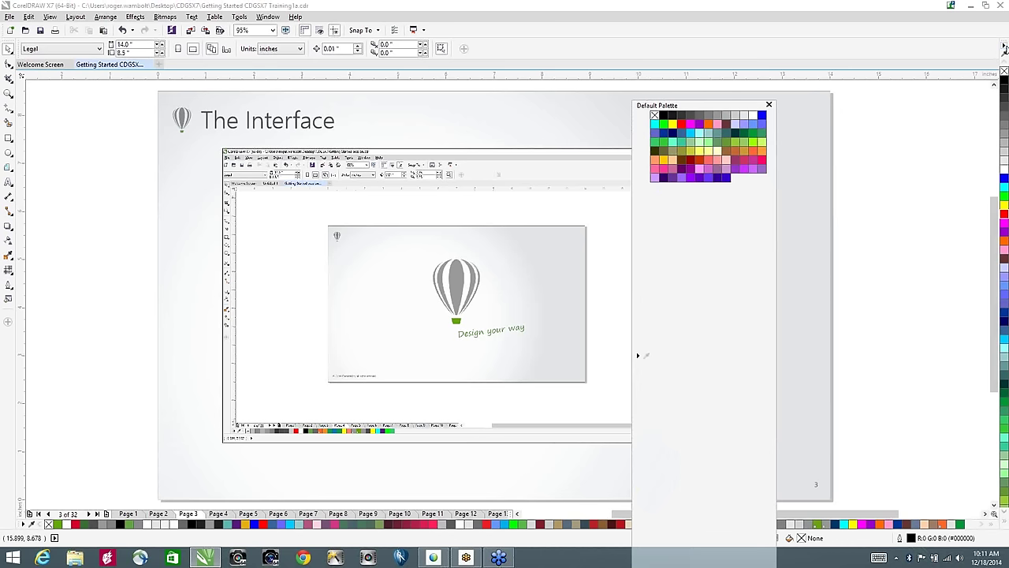
# Step: Undock and close the other vertical color palette, and dock the floating Default Palette back at the window's edge
pyautogui.moveTo(1004, 46); pyautogui.dragTo(894, 127)
pyautogui.click(865, 107)
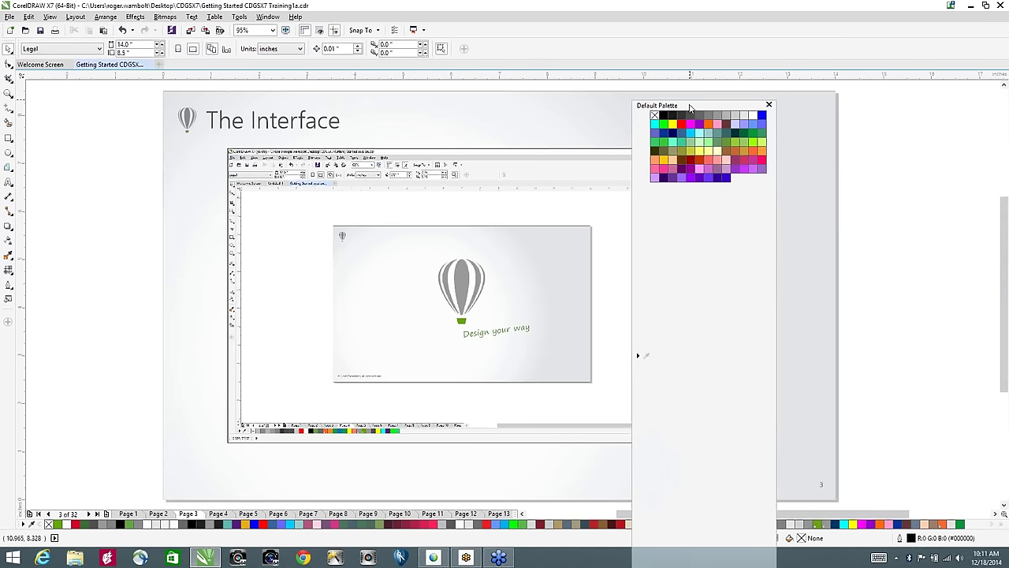
pyautogui.moveTo(690, 106); pyautogui.dragTo(1003, 94)
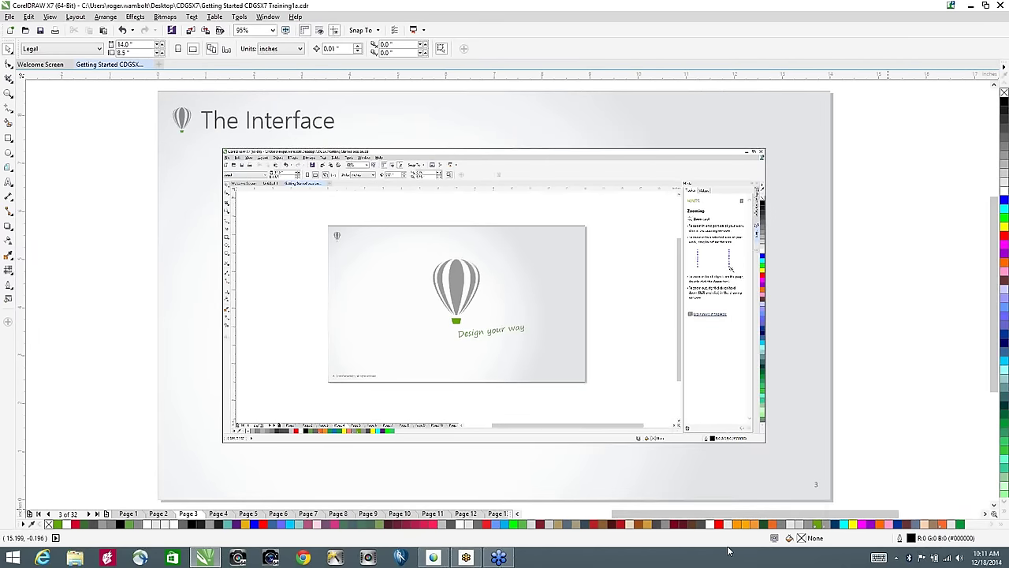
# Step: Draw a yellow-filled ellipse about 1.65 by 1.13 inches across the page's left edge, and undo both the fill and the ellipse
pyautogui.click(9, 153)
pyautogui.moveTo(90, 190); pyautogui.dragTo(176, 250)
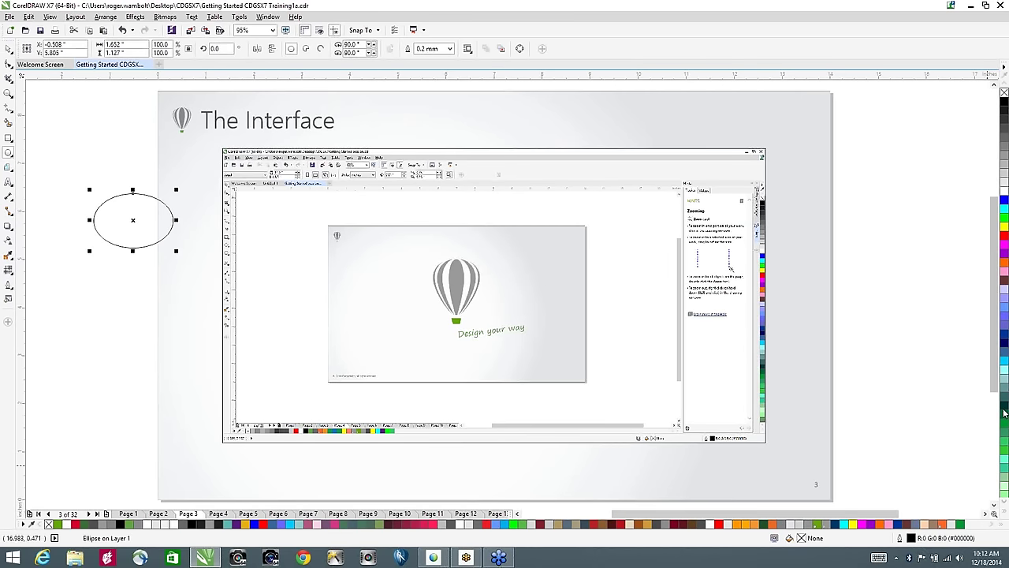
pyautogui.click(1006, 231)
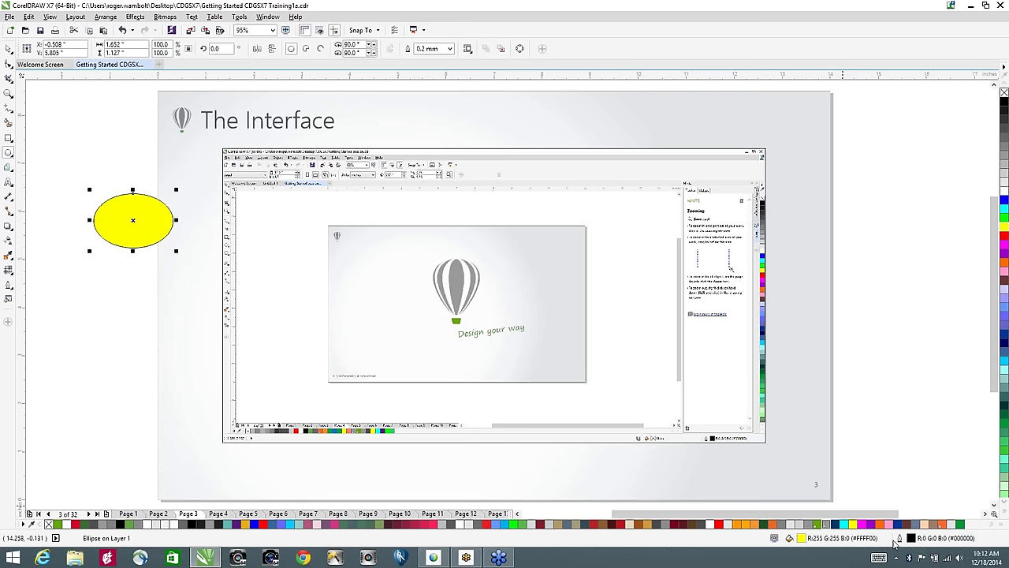
pyautogui.hotkey('ctrl', 'z')
pyautogui.hotkey('ctrl', 'z')
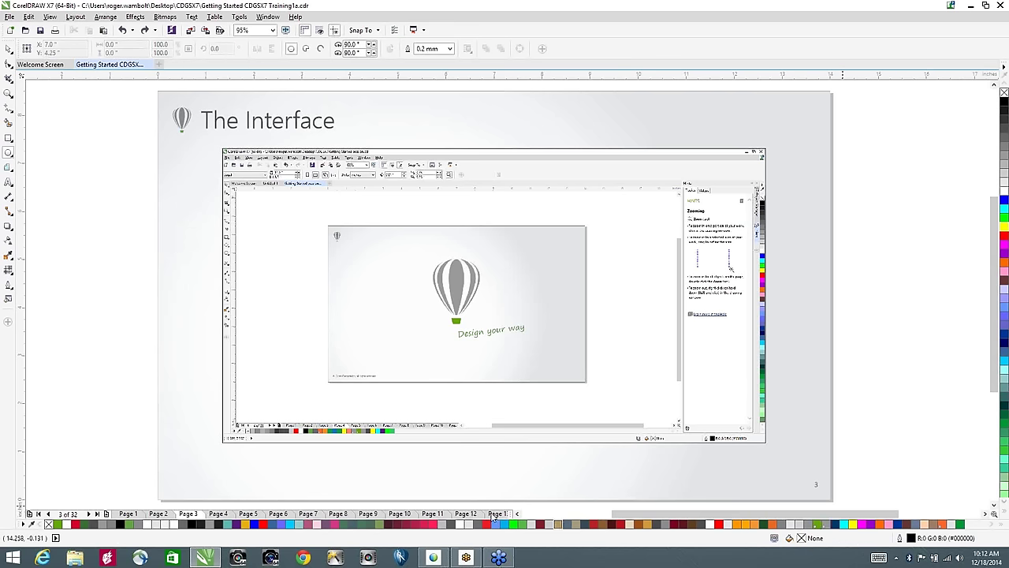
# Step: Go to page 4 and build a new floating toolbar from the Drop Shadow, Contour and Transparency tools
pyautogui.press('pagedown')
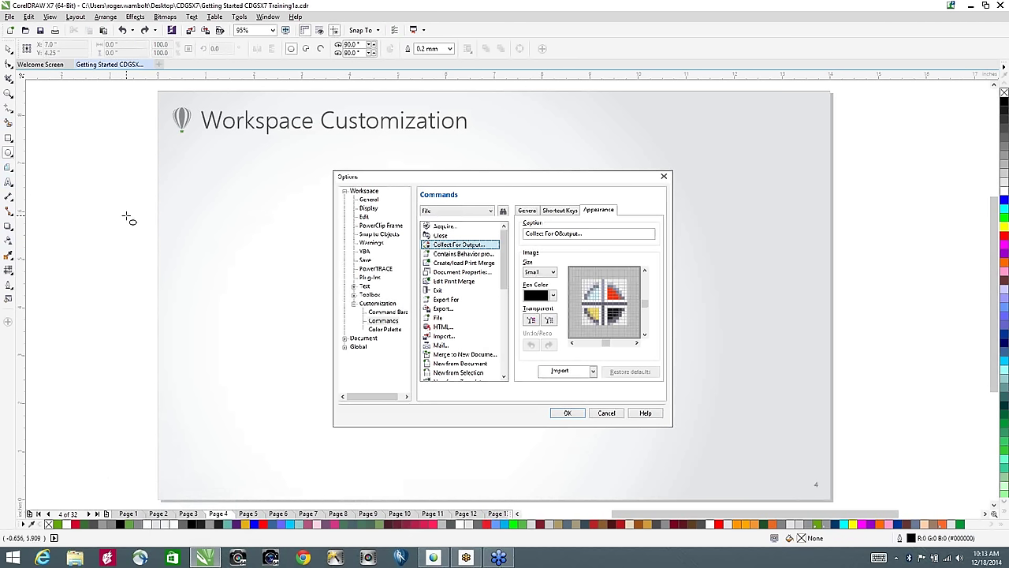
pyautogui.click(8, 227)
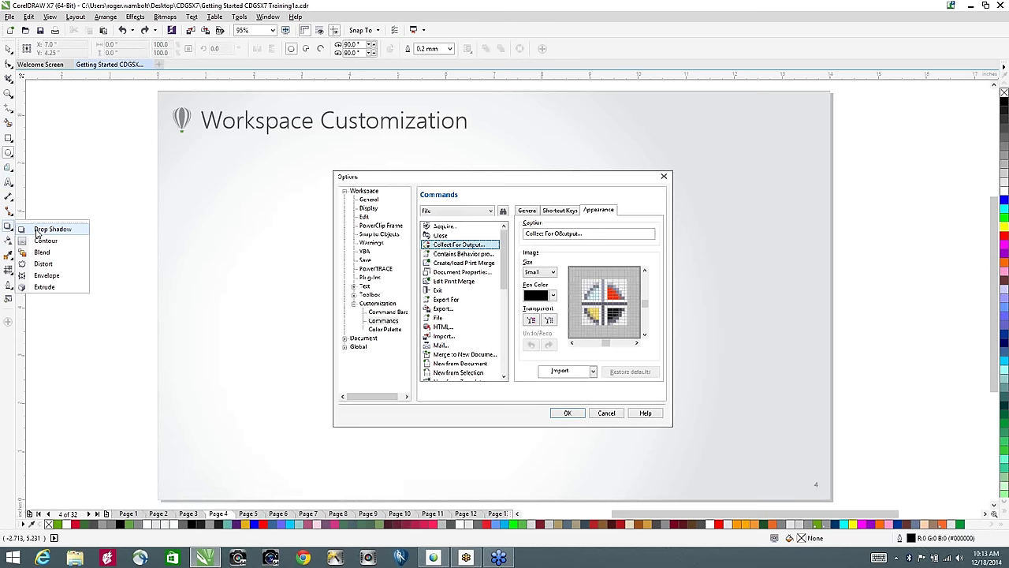
pyautogui.moveTo(37, 234); pyautogui.dragTo(223, 235)
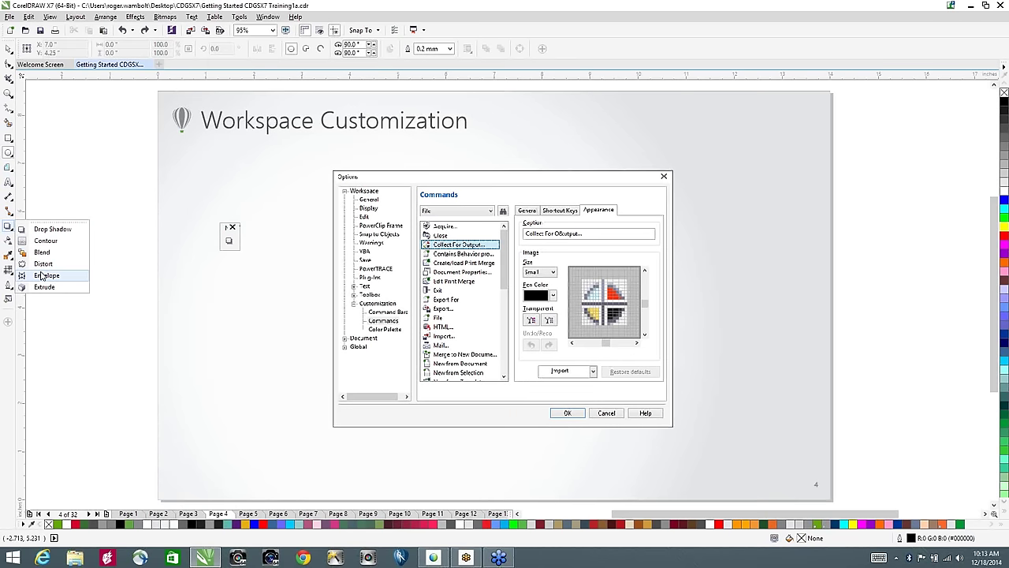
pyautogui.moveTo(39, 244); pyautogui.dragTo(237, 244)
pyautogui.click(8, 244)
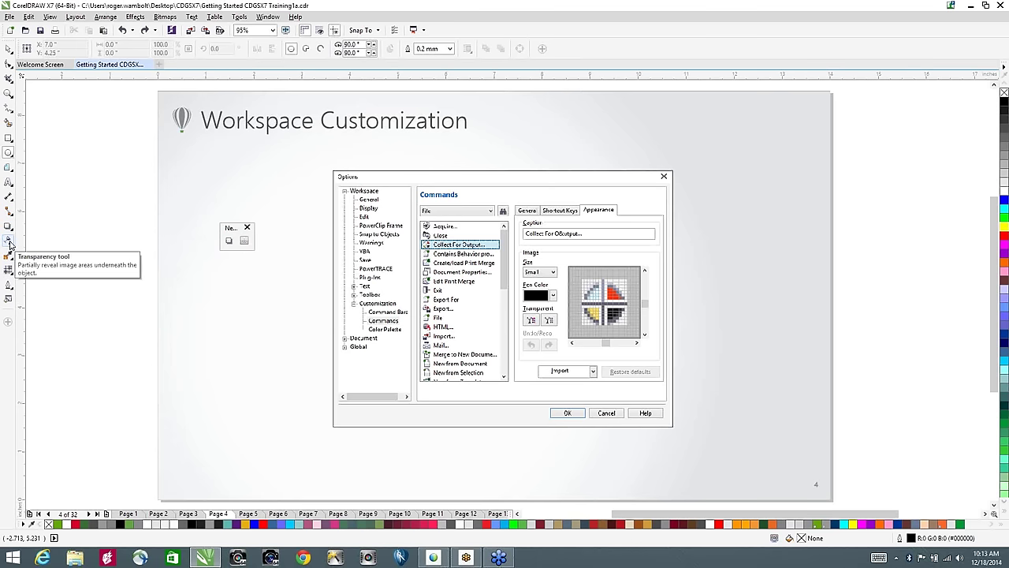
pyautogui.moveTo(10, 244); pyautogui.dragTo(709, 122)
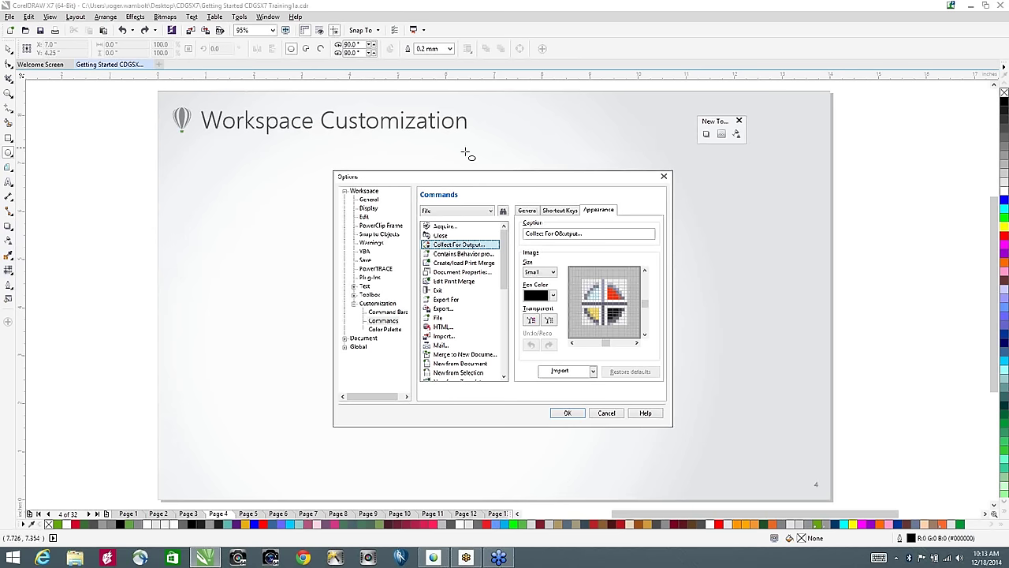
# Step: Add the Fit Text to Path command to the new toolbar and dock the toolbar in line with the standard toolbar
pyautogui.click(192, 17)
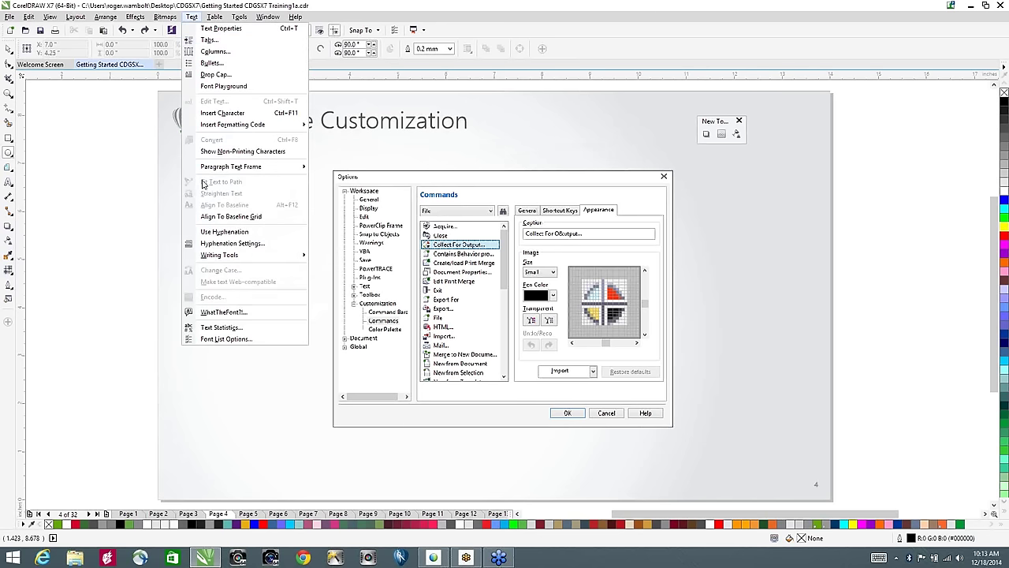
pyautogui.moveTo(211, 184); pyautogui.dragTo(707, 139)
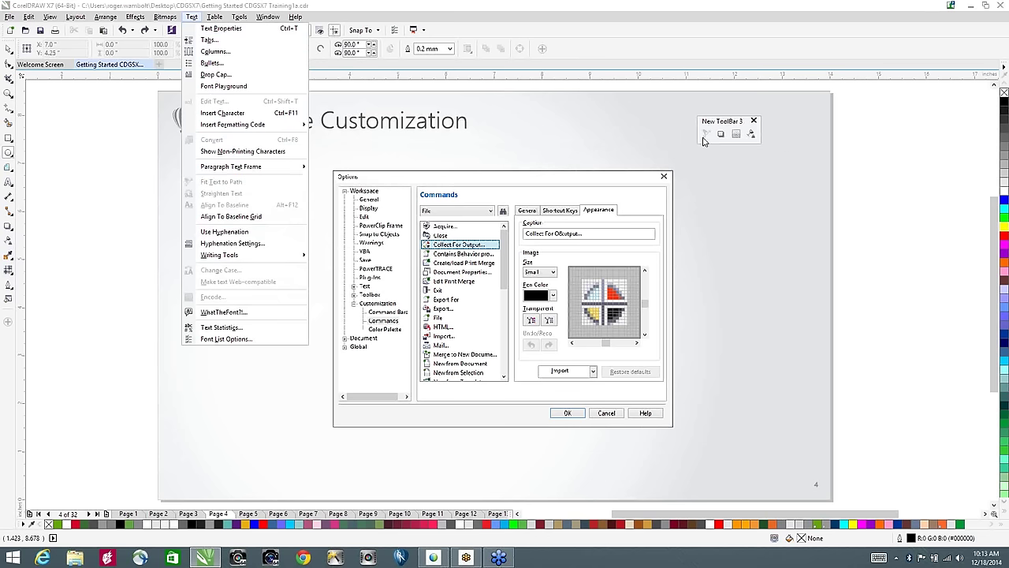
pyautogui.click(60, 184)
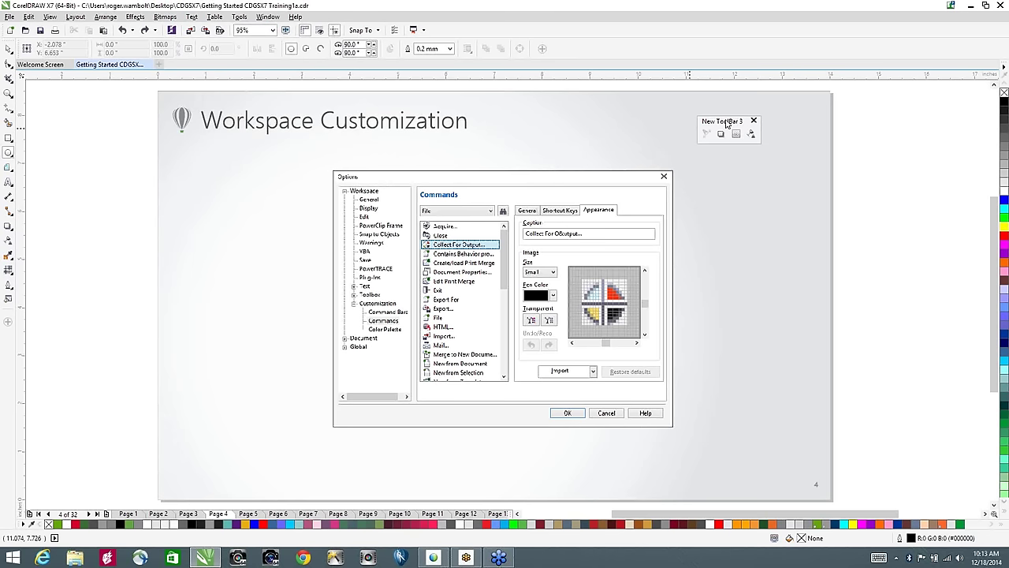
pyautogui.moveTo(725, 126); pyautogui.dragTo(895, 25)
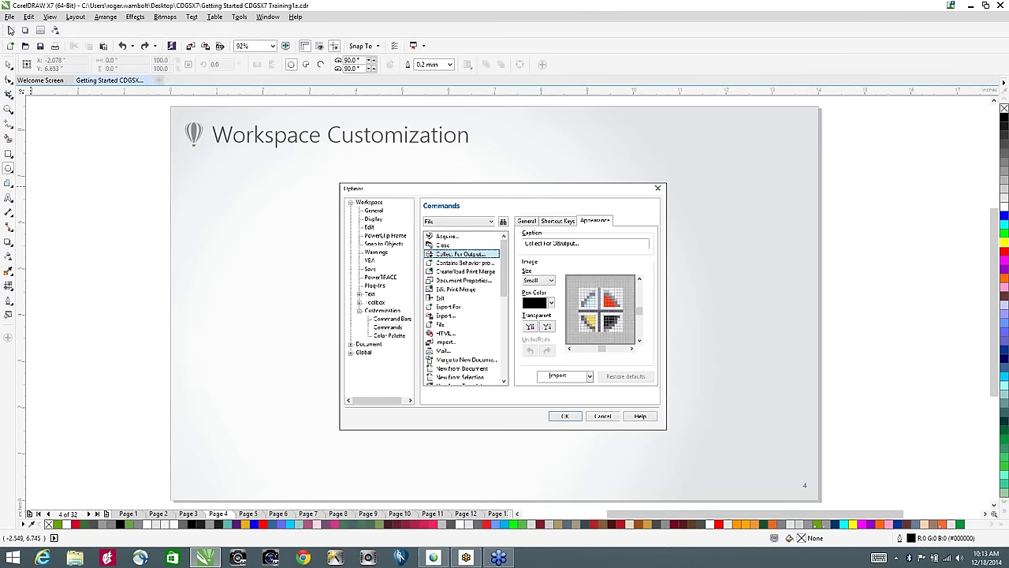
pyautogui.moveTo(5, 29); pyautogui.dragTo(486, 48)
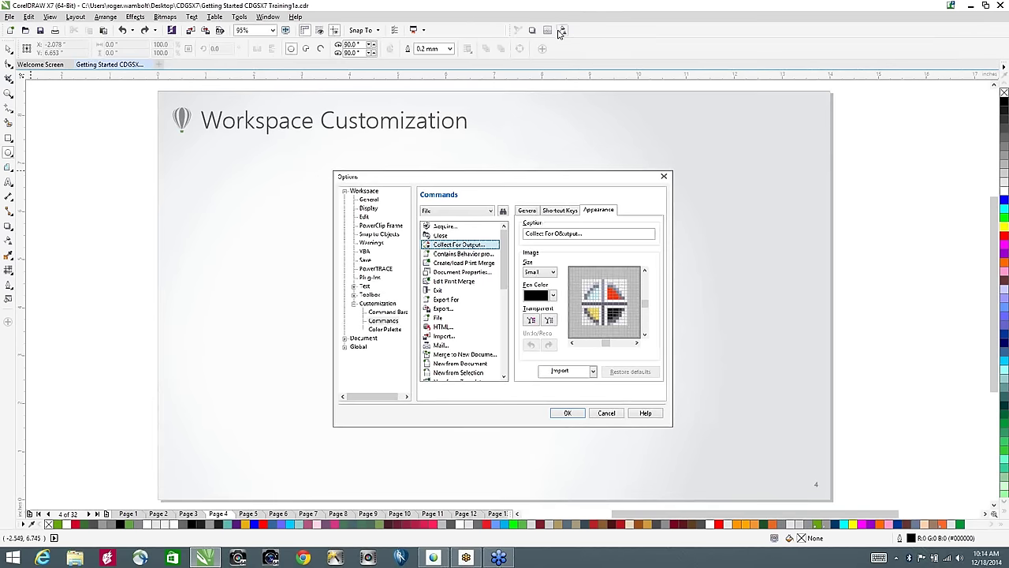
# Step: Draw a rectangle about 1.40 by 1.26 inches across the page's left edge and fill it red
pyautogui.click(8, 138)
pyautogui.moveTo(148, 190); pyautogui.dragTo(217, 253)
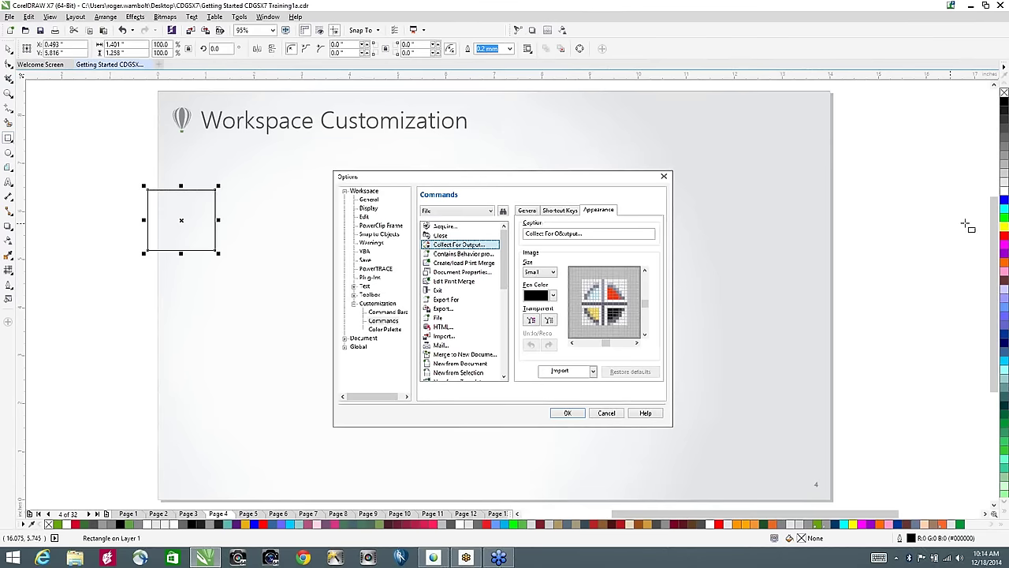
pyautogui.click(1001, 235)
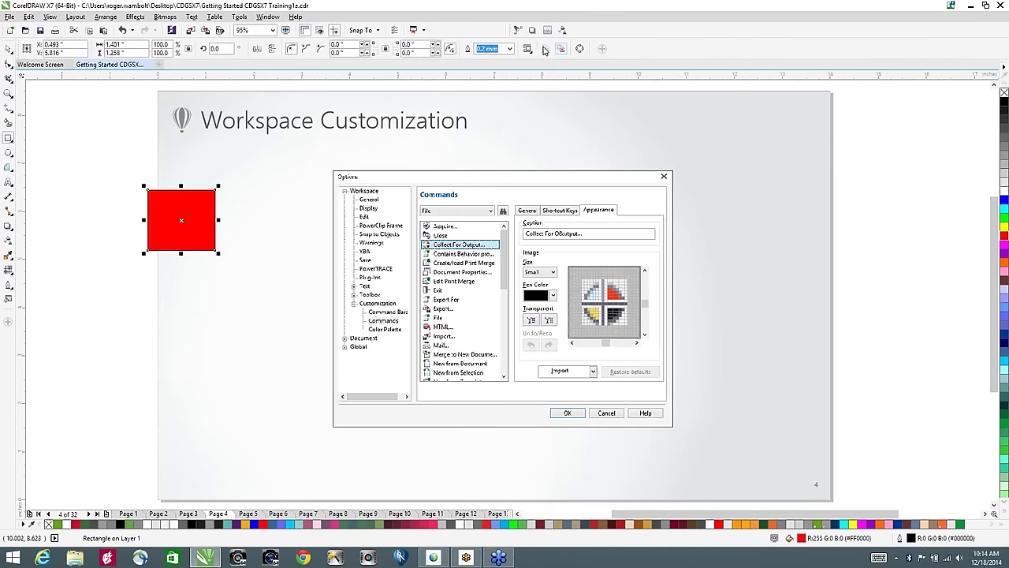
# Step: Add a drop shadow to the red rectangle, offset about 1.10 by -0.95 inches, and delete the rectangle with its shadow
pyautogui.click(9, 227)
pyautogui.moveTo(181, 220); pyautogui.dragTo(268, 295)
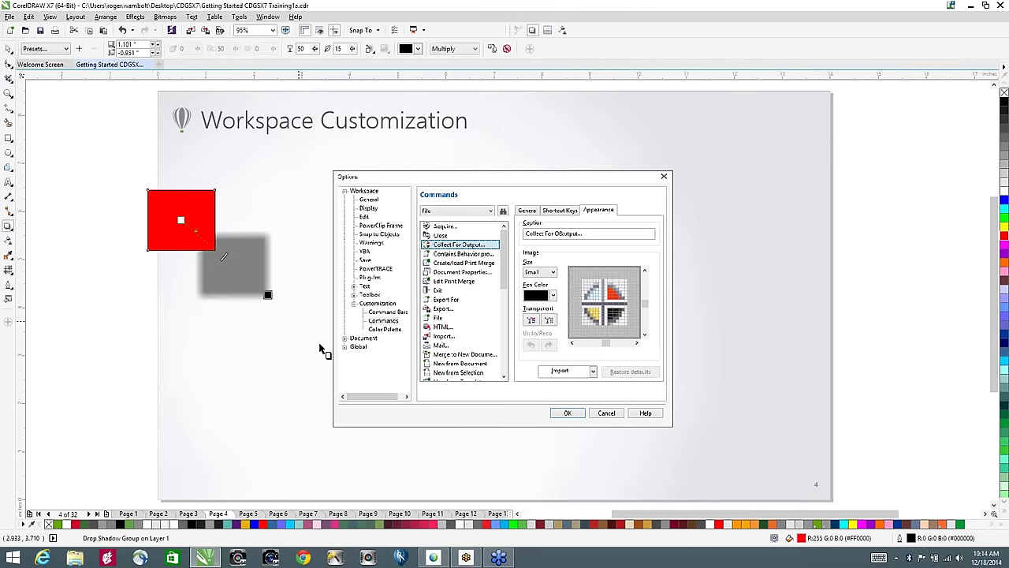
pyautogui.click(10, 49)
pyautogui.press('Delete')
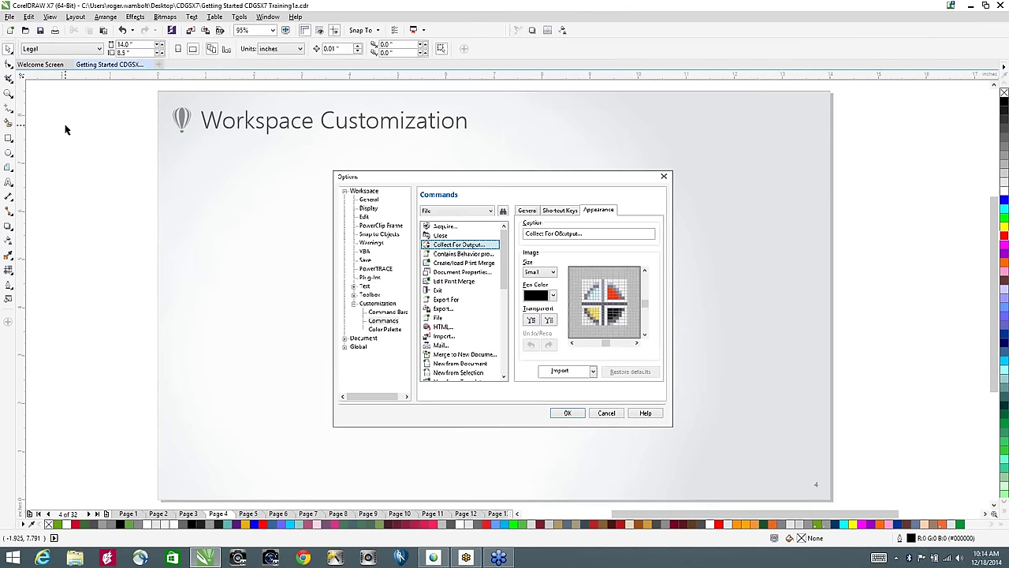
# Step: Open the customization settings for commands and list the commands in the View category
pyautogui.click(241, 18)
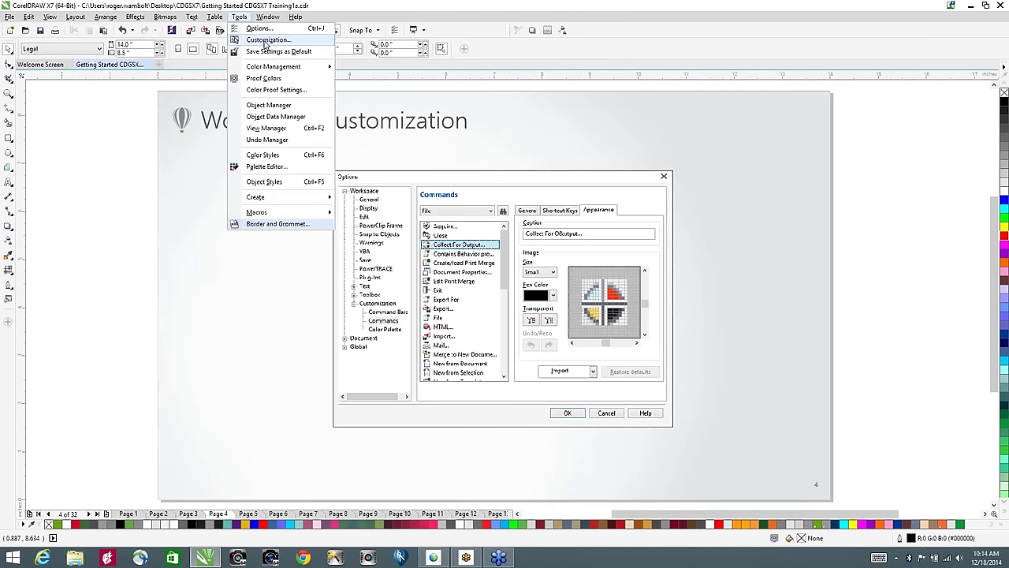
pyautogui.click(265, 41)
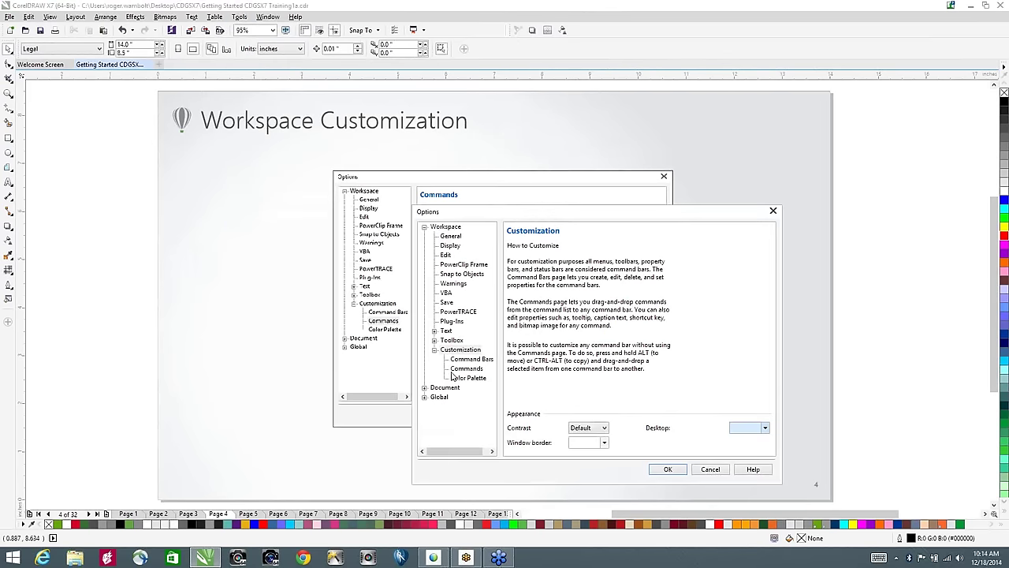
pyautogui.moveTo(541, 211); pyautogui.dragTo(443, 175)
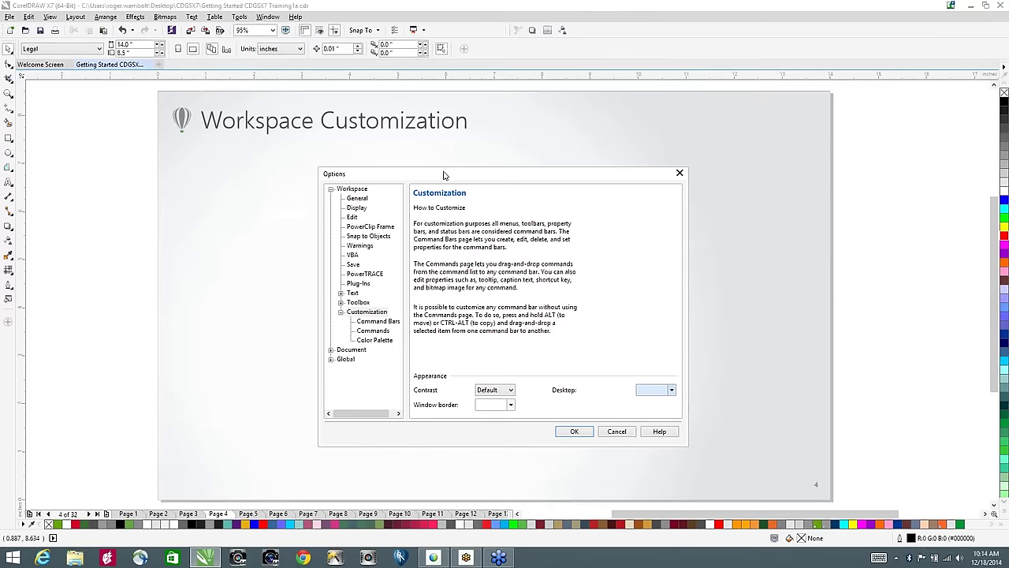
pyautogui.click(375, 334)
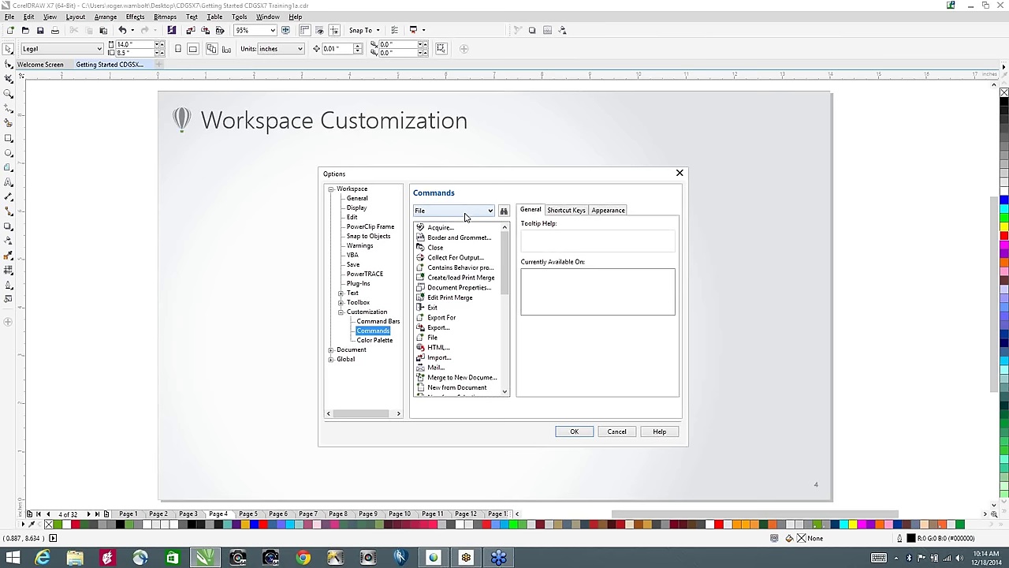
pyautogui.click(465, 211)
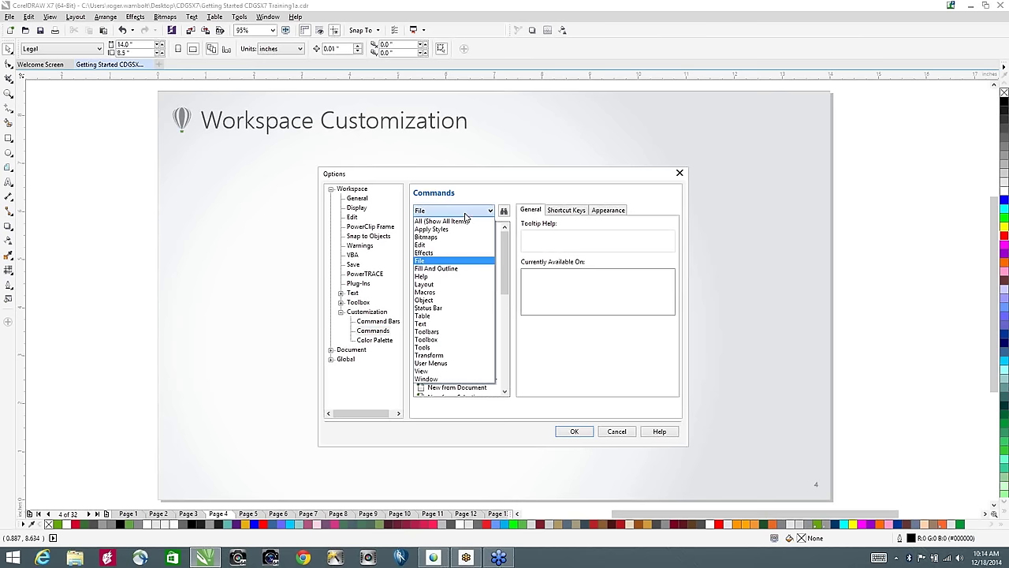
pyautogui.click(433, 372)
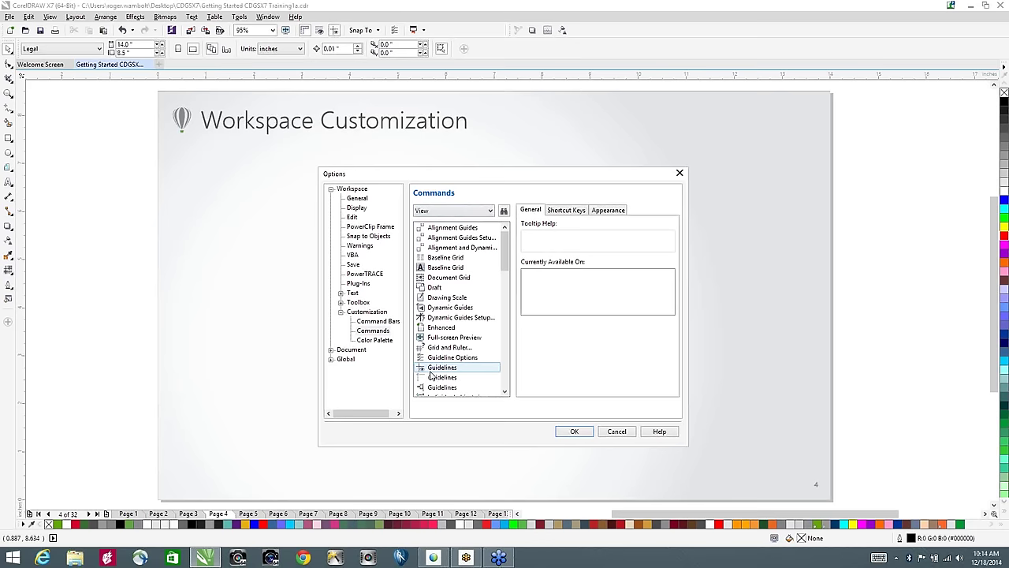
# Step: Assign W as the shortcut key for the Wireframe view command
pyautogui.moveTo(505, 247); pyautogui.dragTo(505, 371)
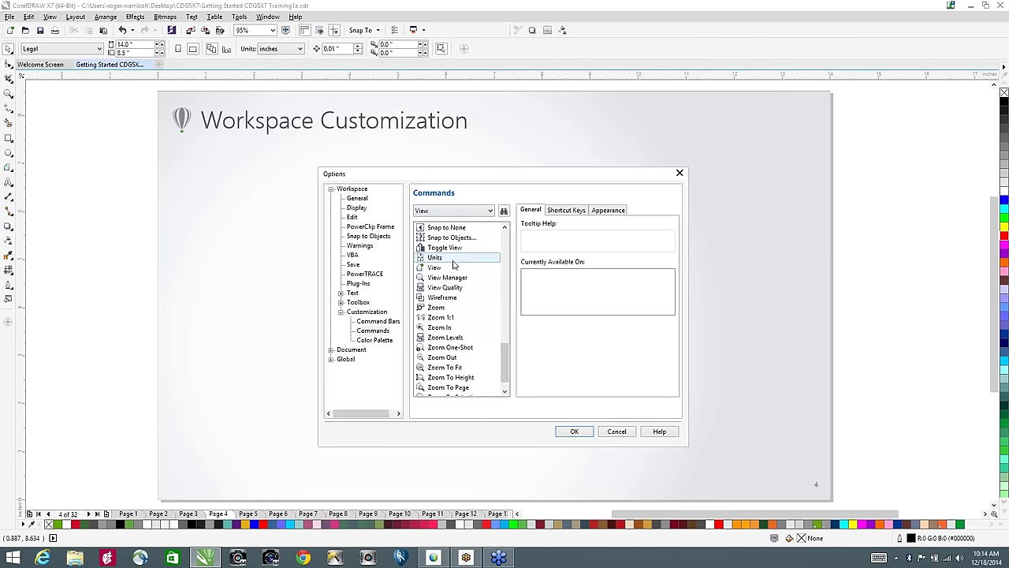
pyautogui.click(445, 299)
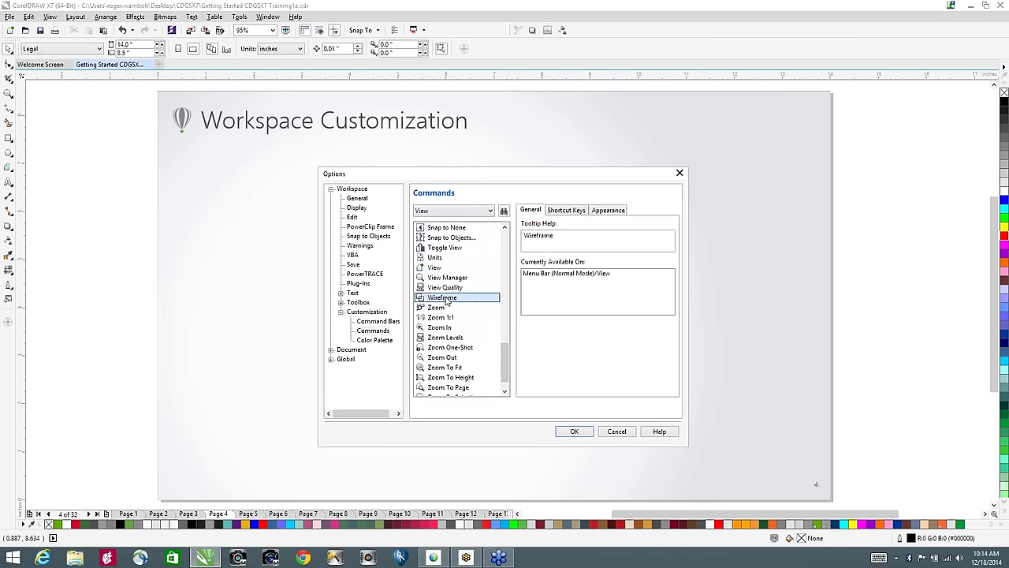
pyautogui.click(567, 212)
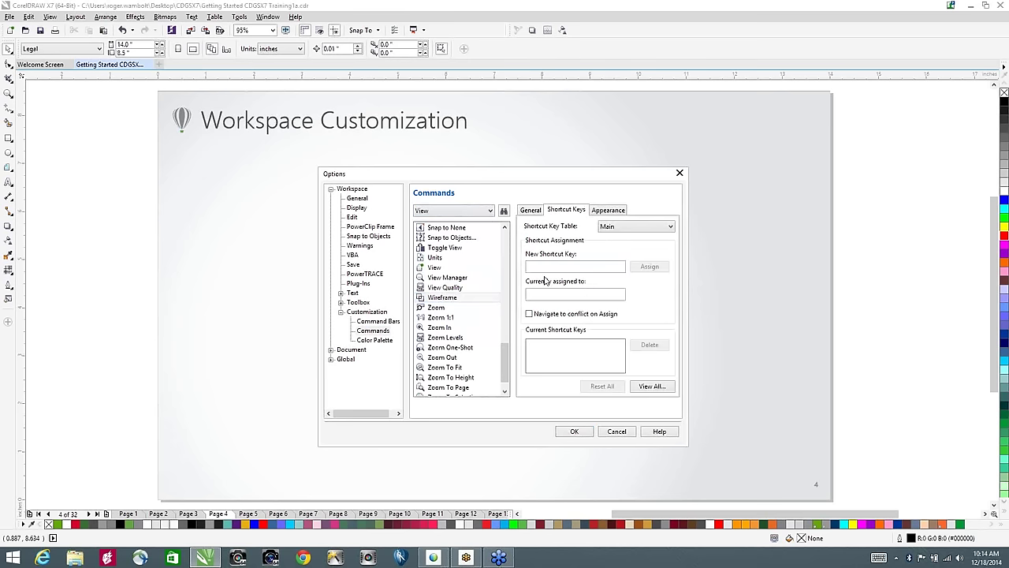
pyautogui.click(542, 267)
pyautogui.press('w')
pyautogui.click(649, 267)
# Step: Assign Q as the shortcut key for the Enhanced view command
pyautogui.moveTo(506, 364); pyautogui.dragTo(505, 253)
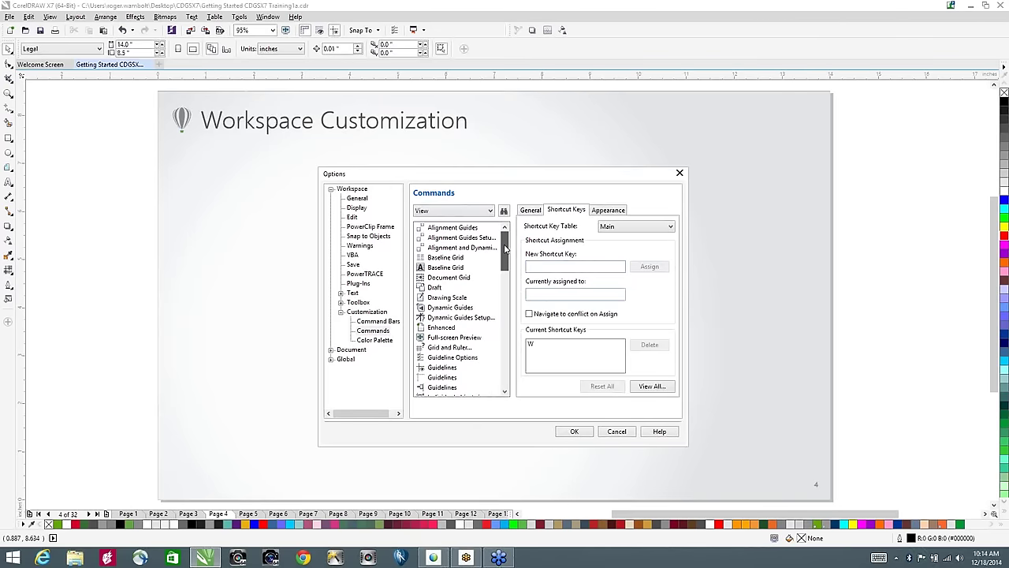
pyautogui.click(442, 328)
pyautogui.click(537, 265)
pyautogui.press('q')
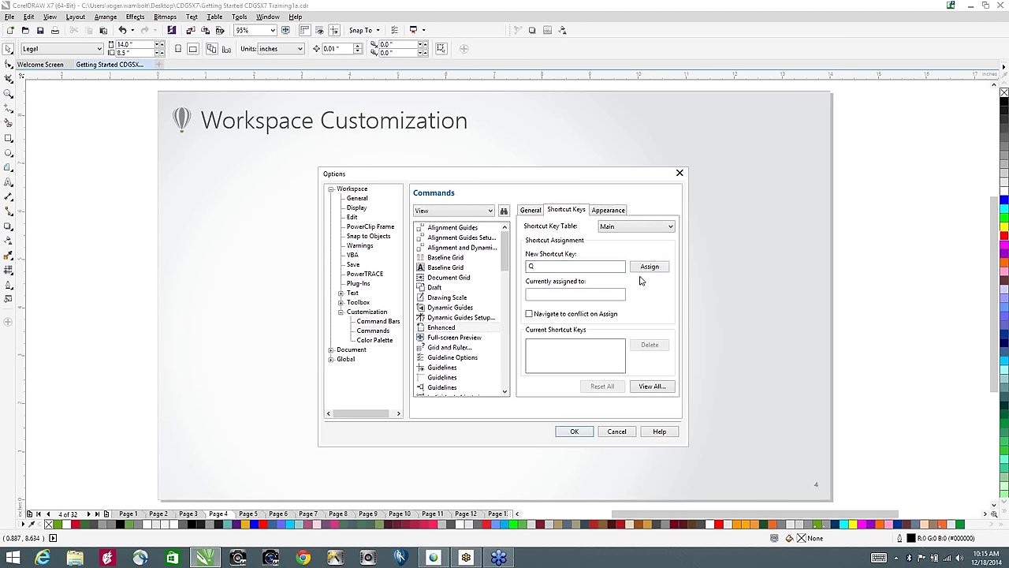
pyautogui.click(650, 268)
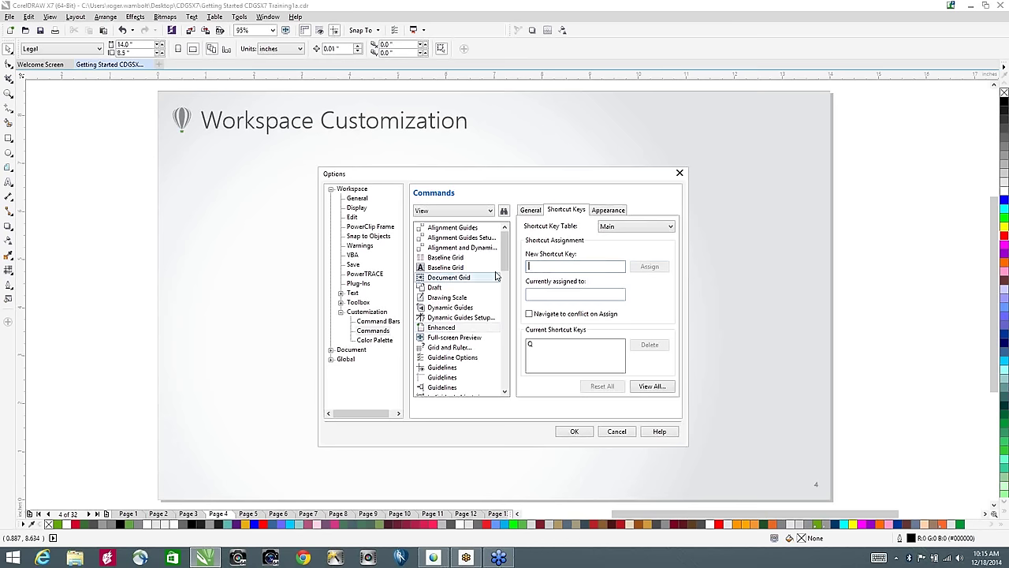
# Step: Assign S as the shortcut key for the Page Sorter View command
pyautogui.moveTo(507, 252); pyautogui.dragTo(515, 309)
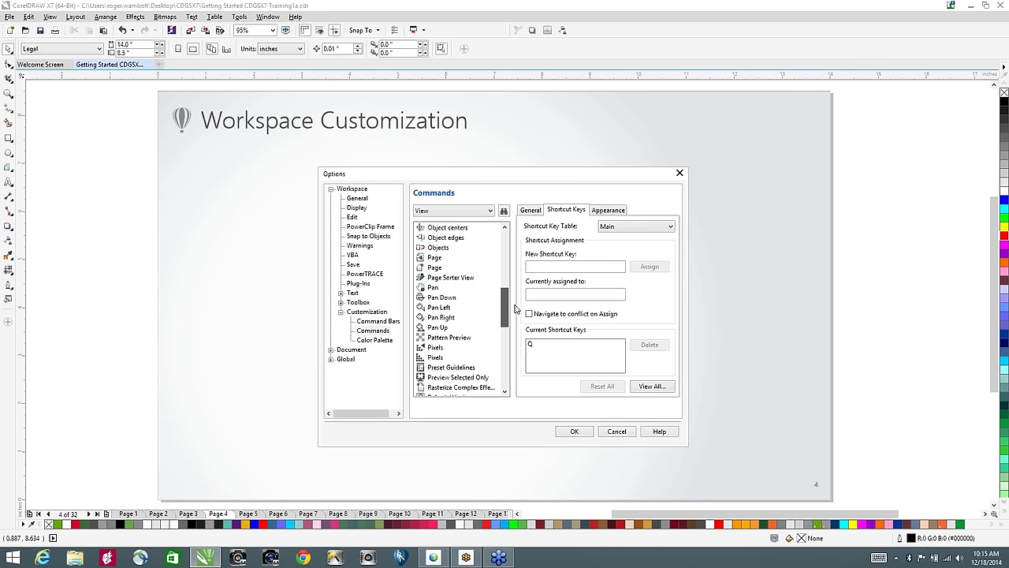
pyautogui.click(451, 277)
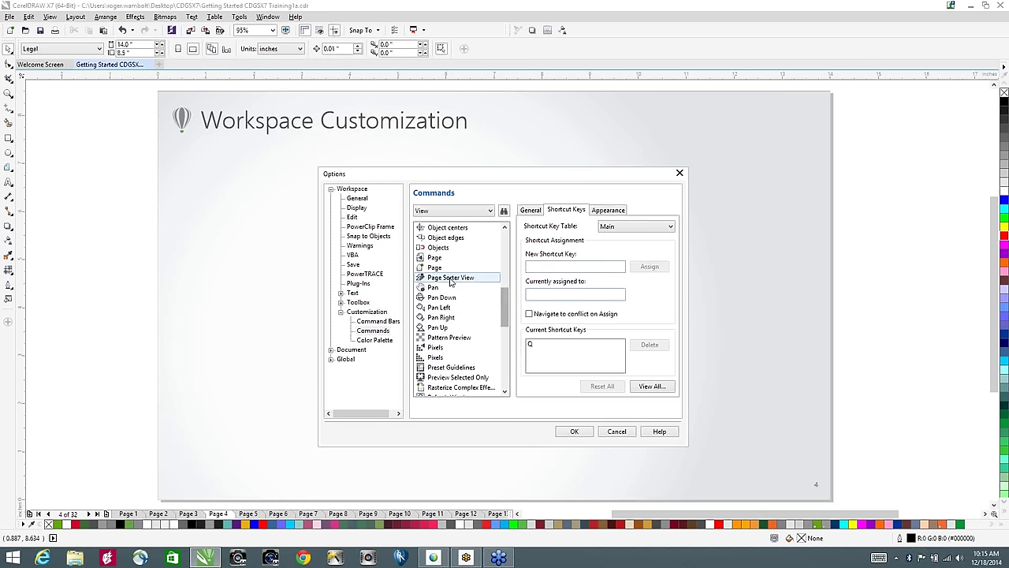
pyautogui.click(533, 267)
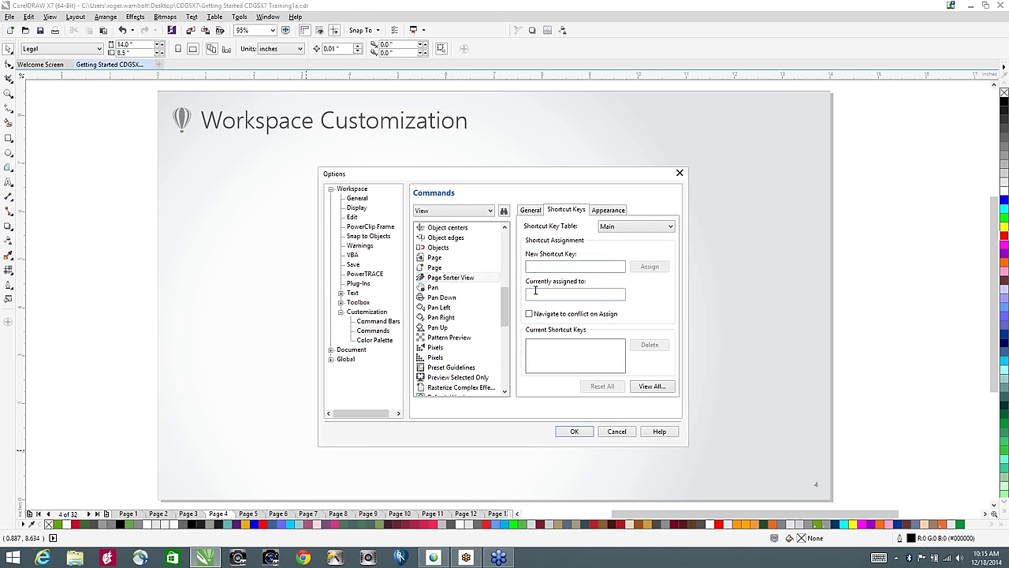
pyautogui.press('s')
pyautogui.click(651, 268)
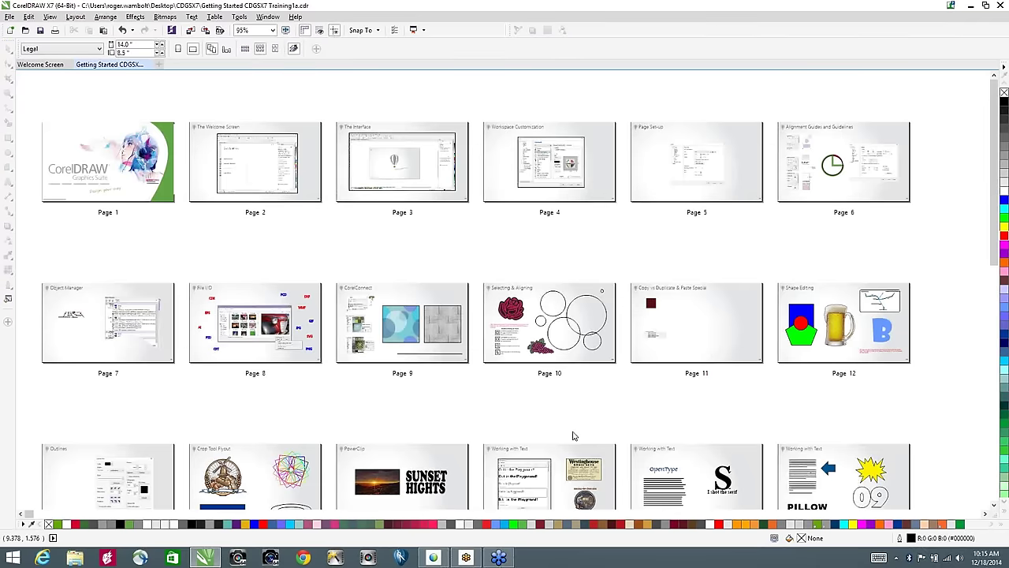
# Step: Open page 3, The Interface, from the page sorter view and move on to page 4
pyautogui.doubleClick(583, 357)
pyautogui.doubleClick(400, 151)
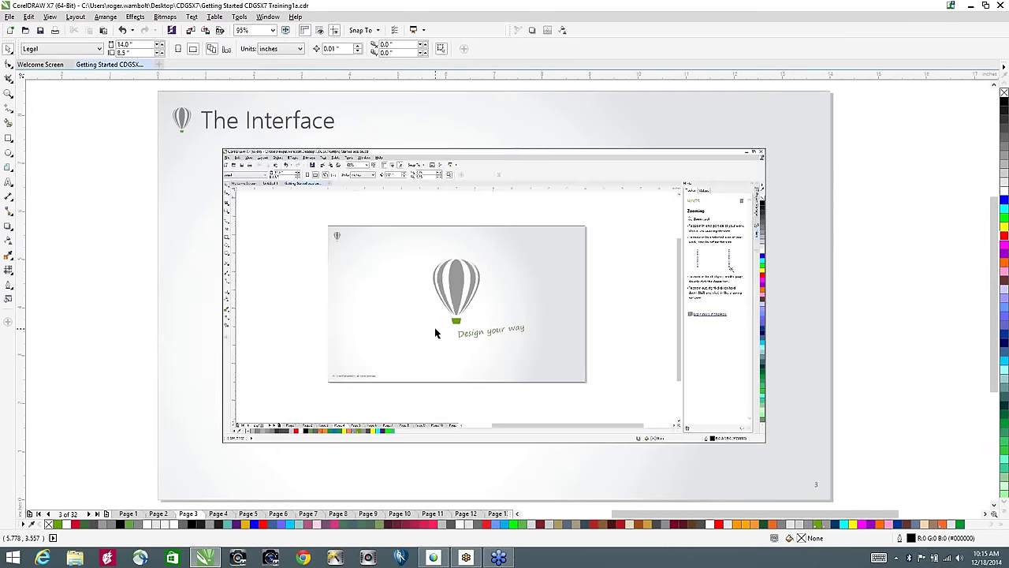
pyautogui.press('pagedown')
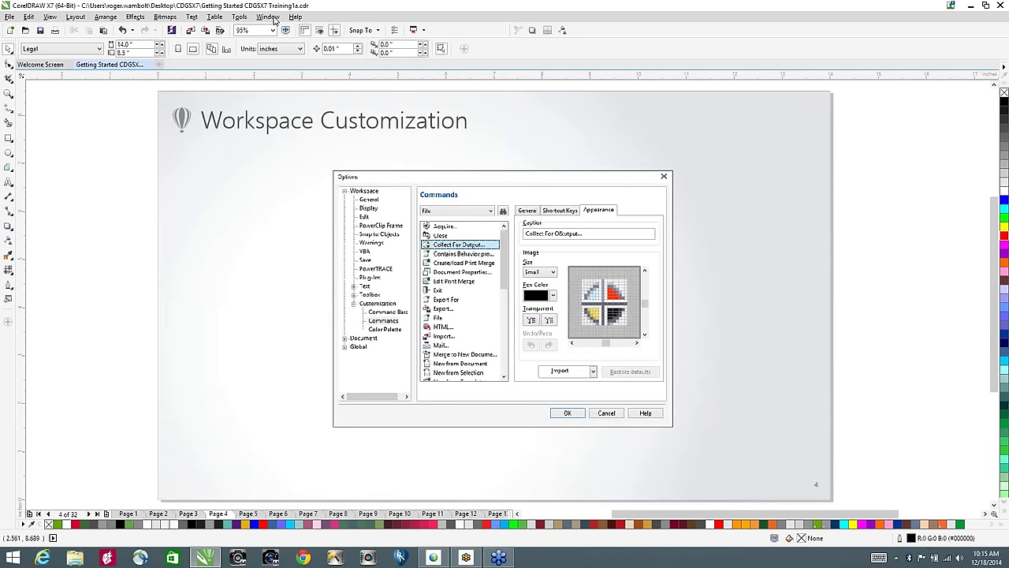
# Step: Review the Workspace options and the items available for workspace export, close them unchanged, and go to page 5
pyautogui.click(241, 19)
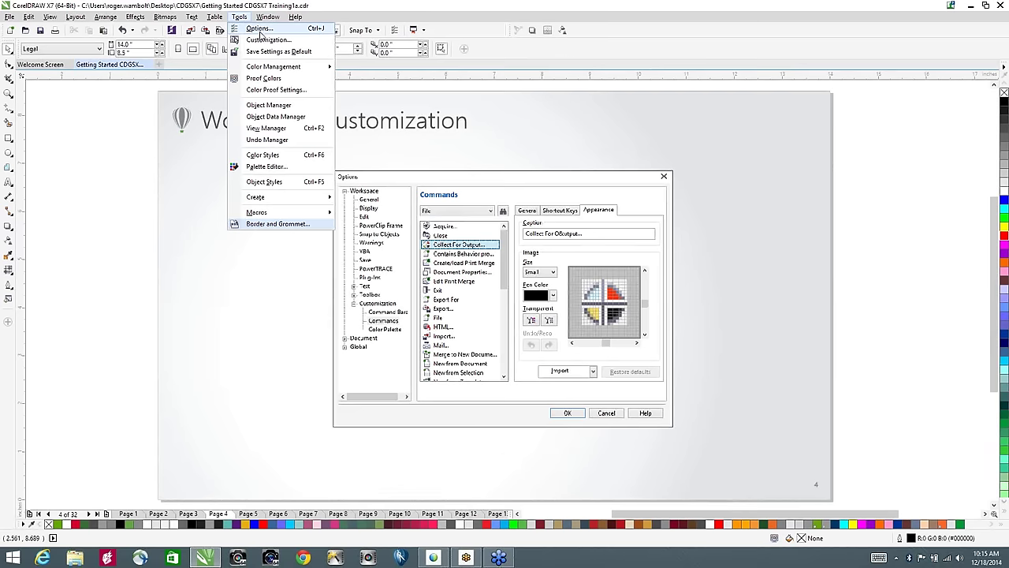
pyautogui.click(259, 29)
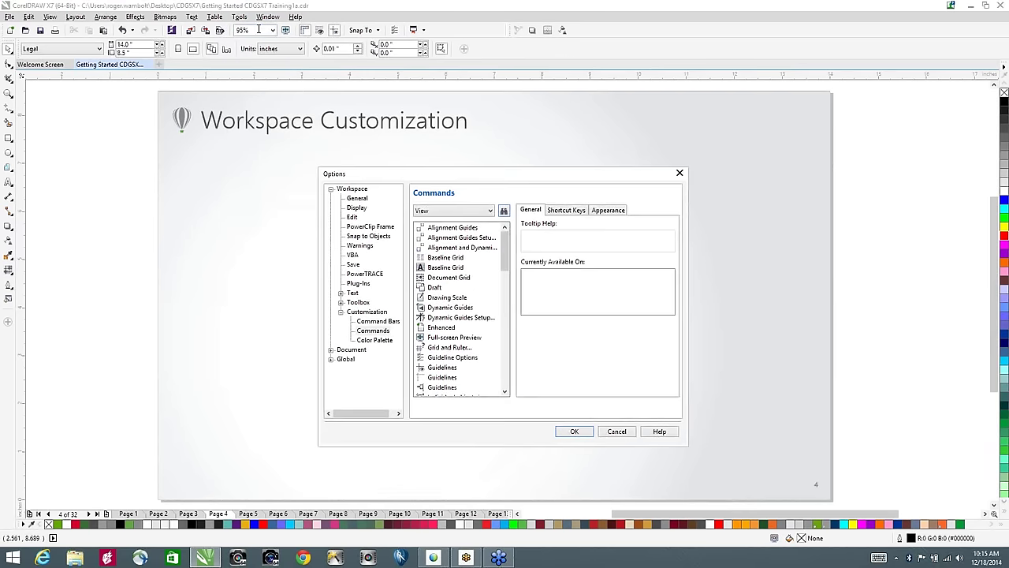
pyautogui.click(352, 189)
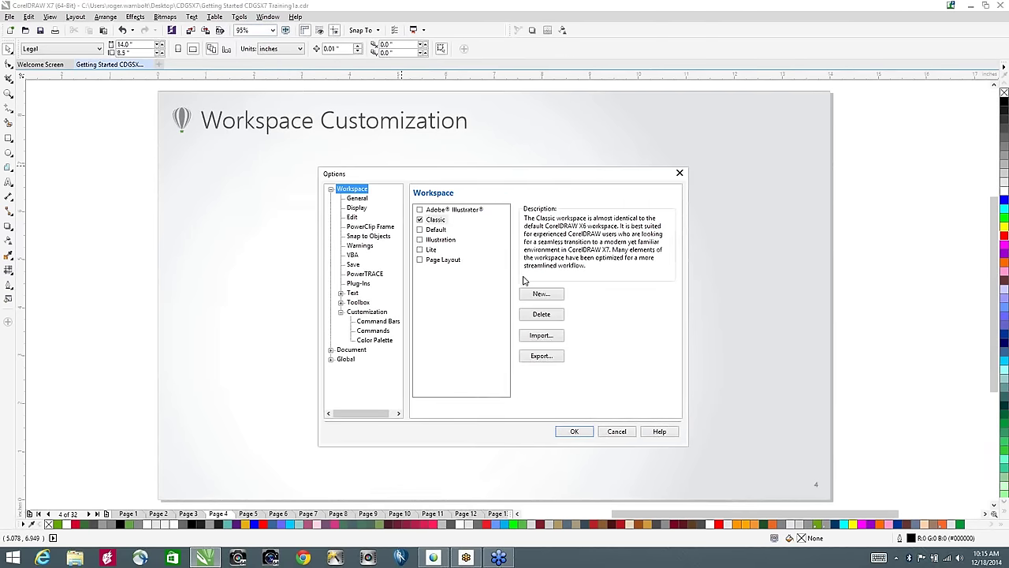
pyautogui.click(541, 356)
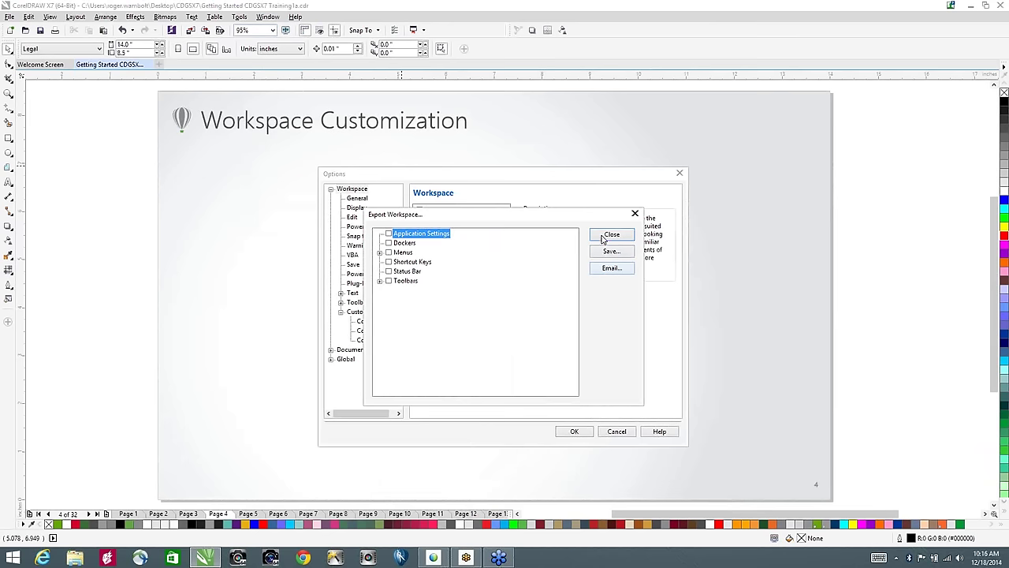
pyautogui.click(635, 214)
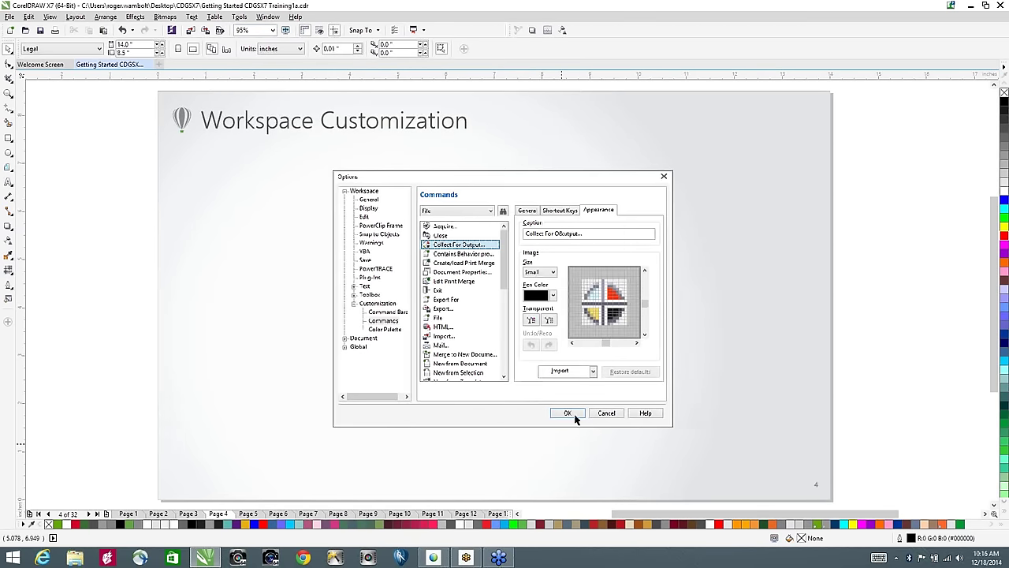
pyautogui.click(575, 414)
pyautogui.click(721, 376)
pyautogui.press('pagedown')
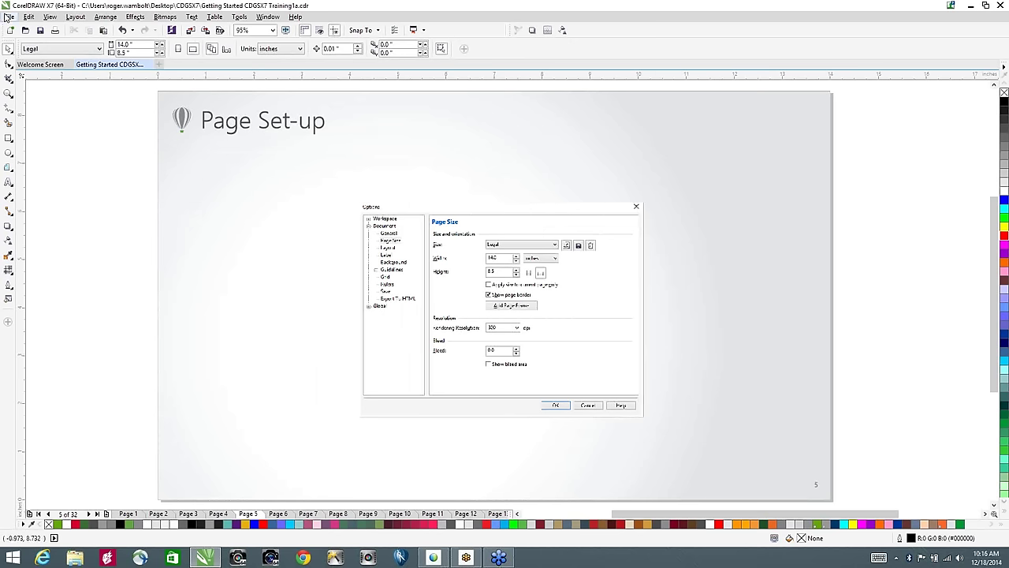
# Step: Examine the new document settings with the T-Shirt preset destination and the list of page sizes, and cancel the new document
pyautogui.click(161, 67)
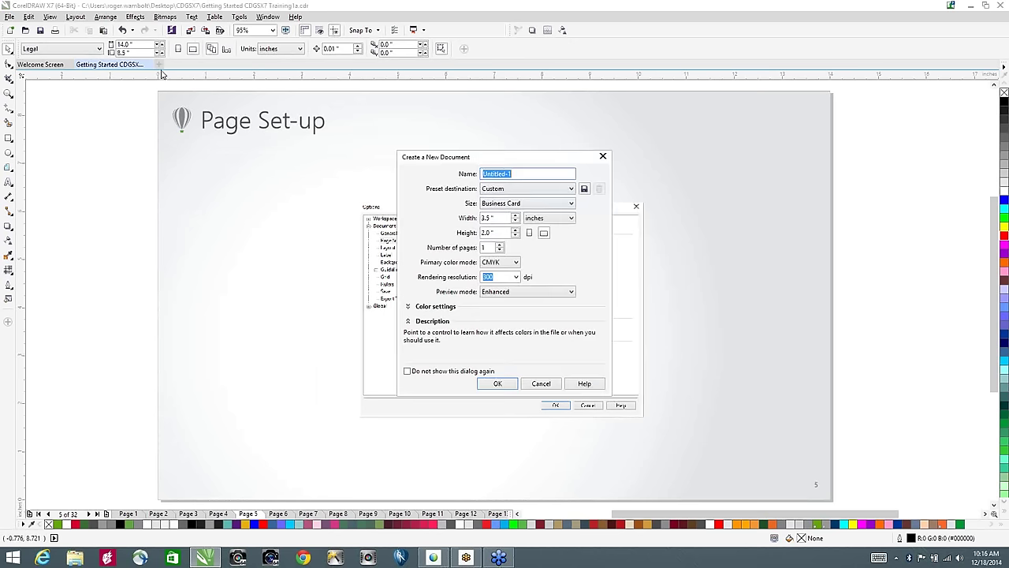
pyautogui.moveTo(483, 162); pyautogui.dragTo(407, 171)
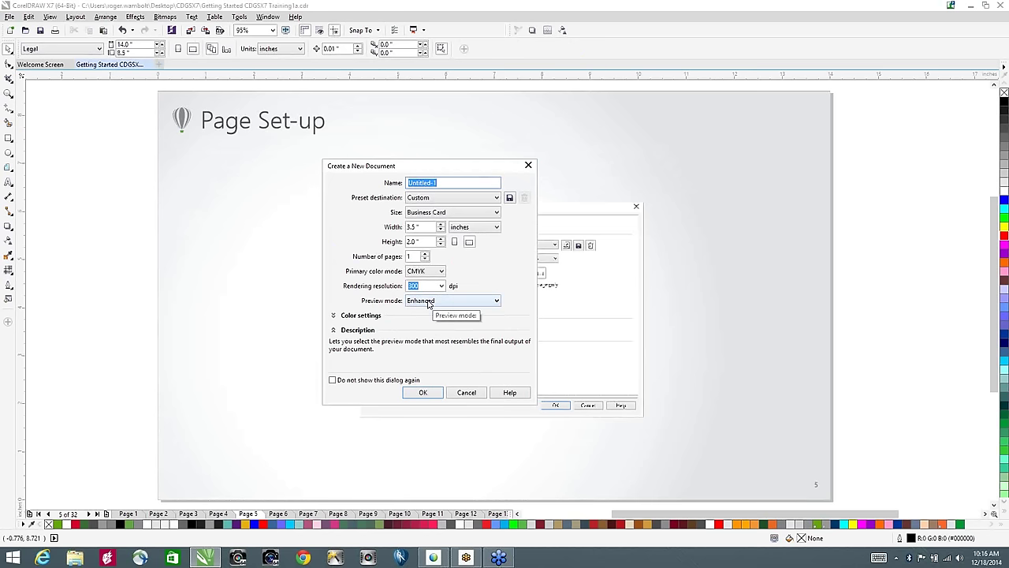
pyautogui.click(439, 198)
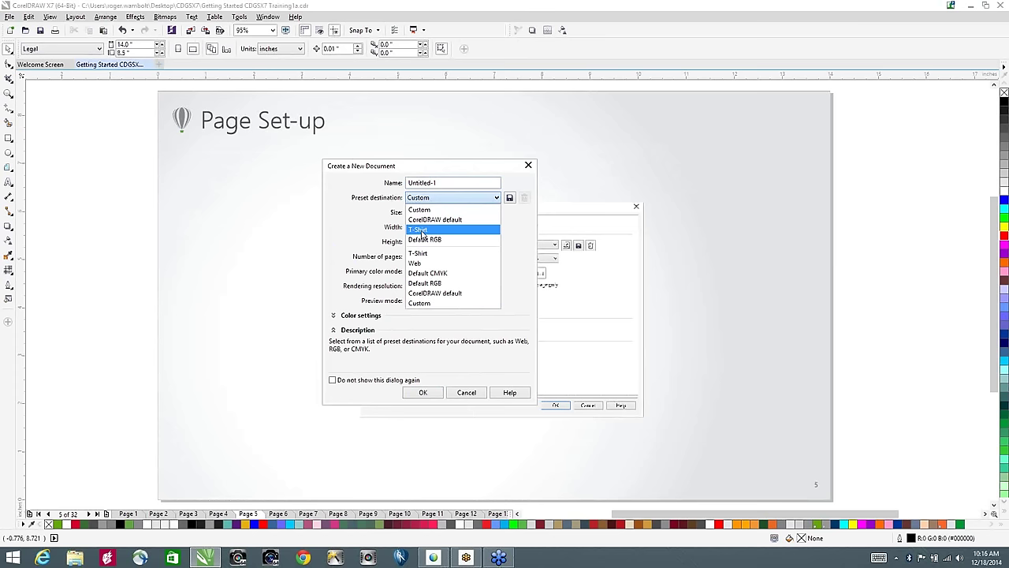
pyautogui.click(422, 231)
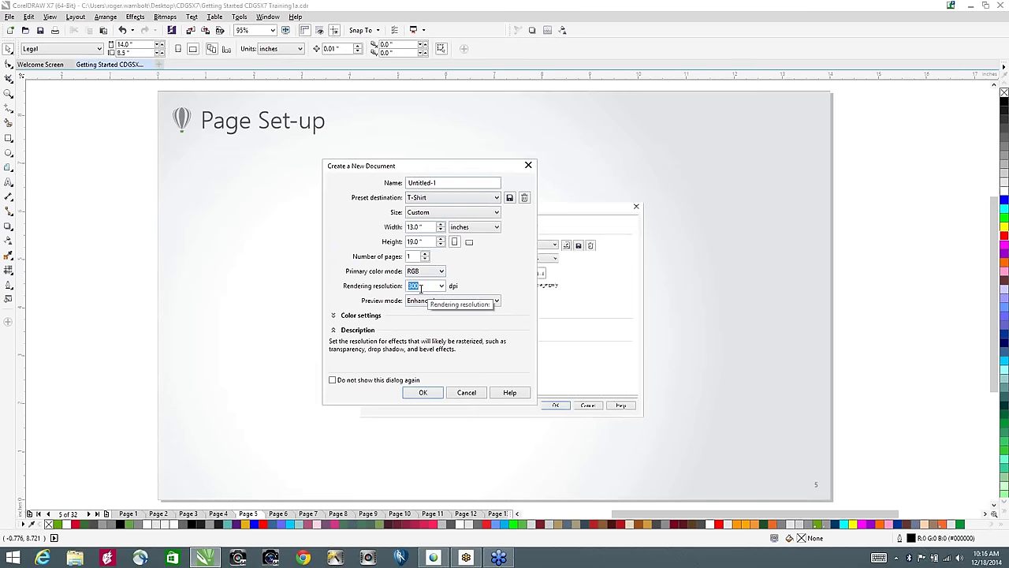
pyautogui.click(477, 213)
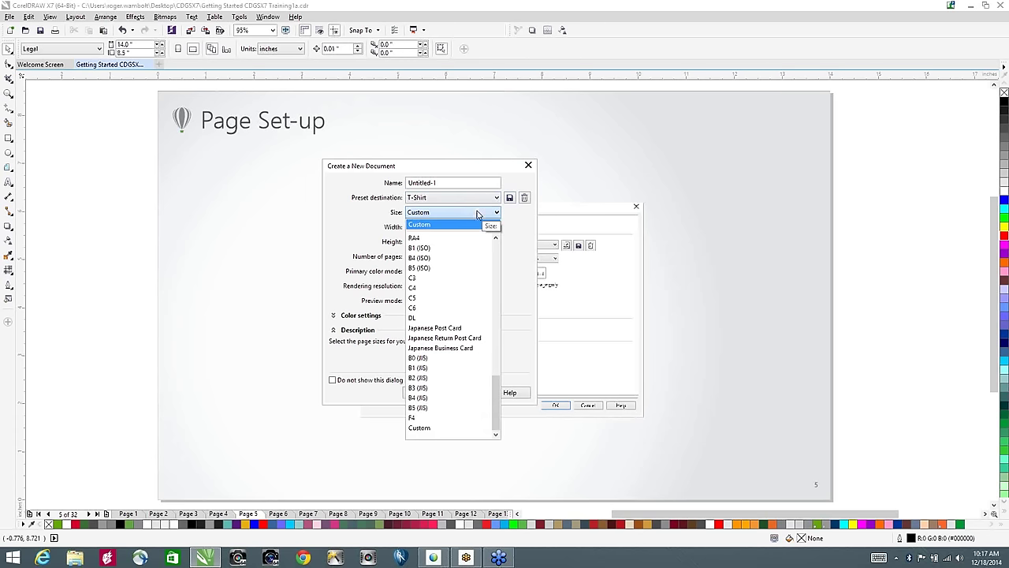
pyautogui.moveTo(497, 399)
pyautogui.mouseDown()
pyautogui.moveTo(503, 228)
pyautogui.moveTo(512, 402)
pyautogui.mouseUp()
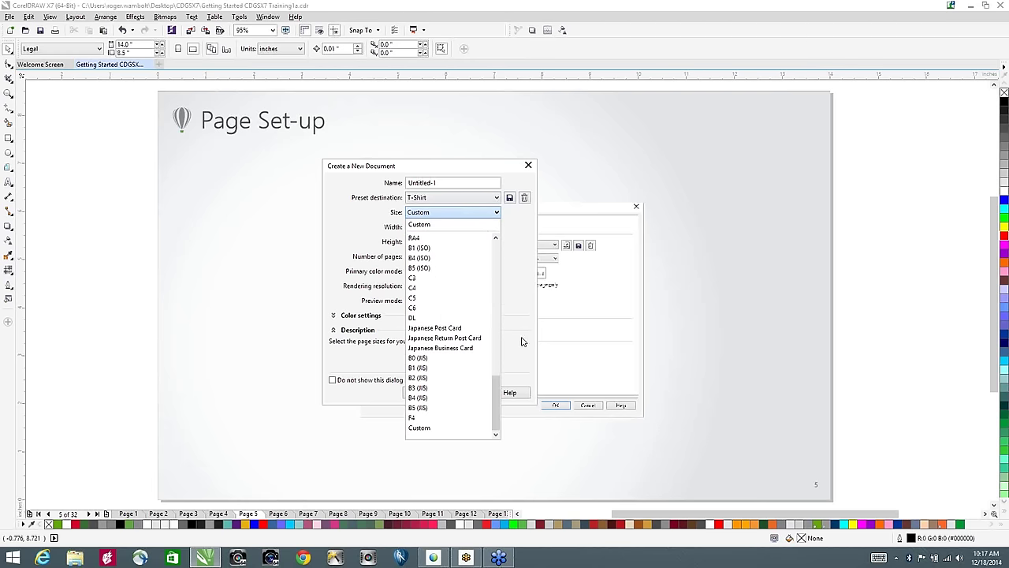
pyautogui.click(521, 340)
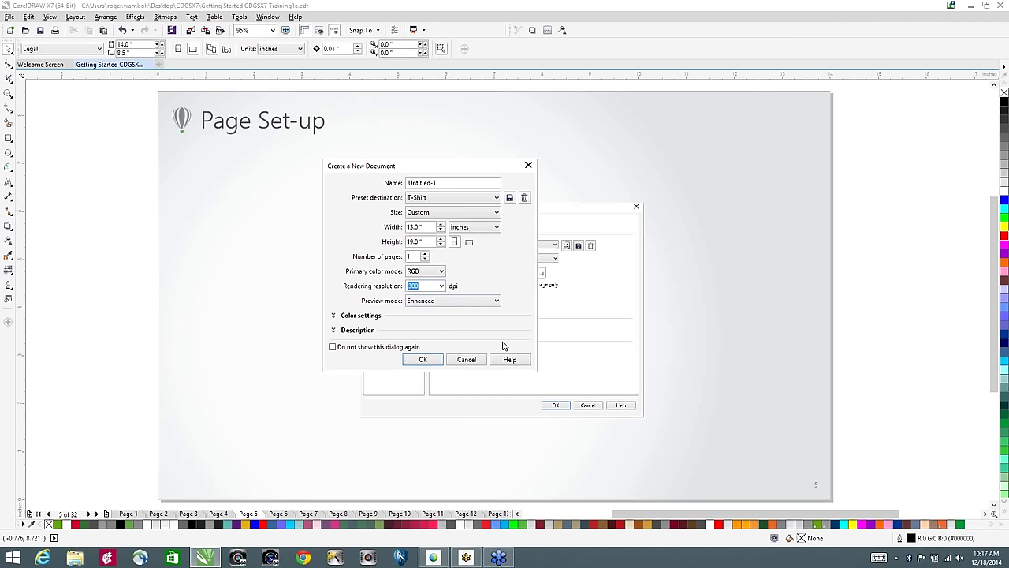
pyautogui.click(823, 137)
pyautogui.click(467, 360)
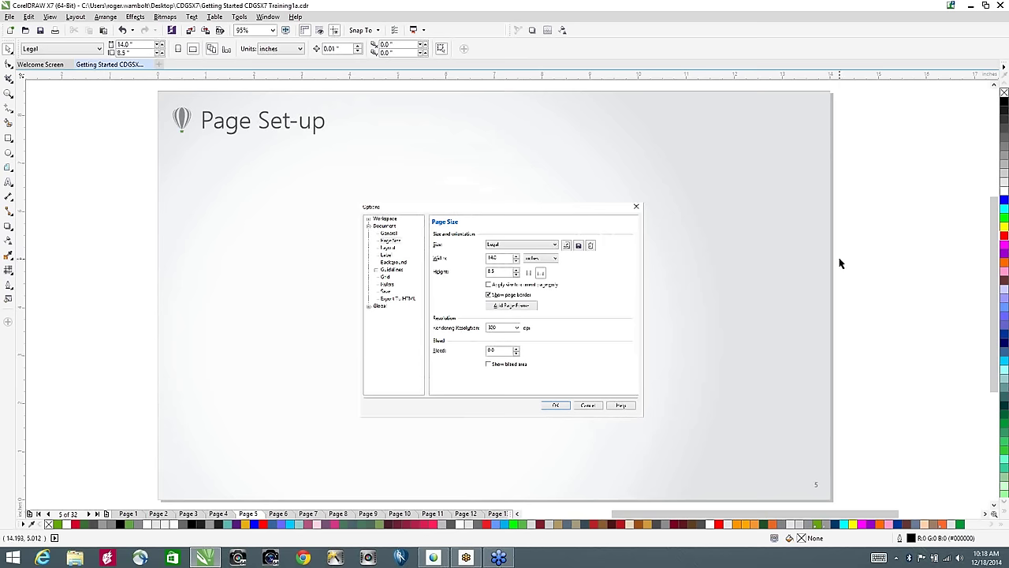
# Step: Try a solid red page background in the document's Background options, and set it back to No Background
pyautogui.hotkey('ctrl', 'j')
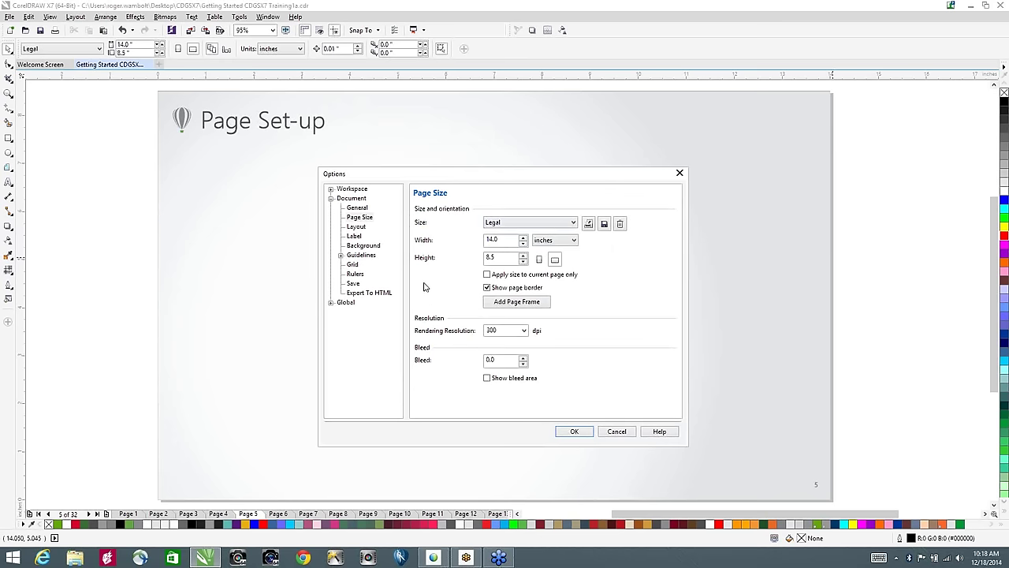
pyautogui.click(374, 247)
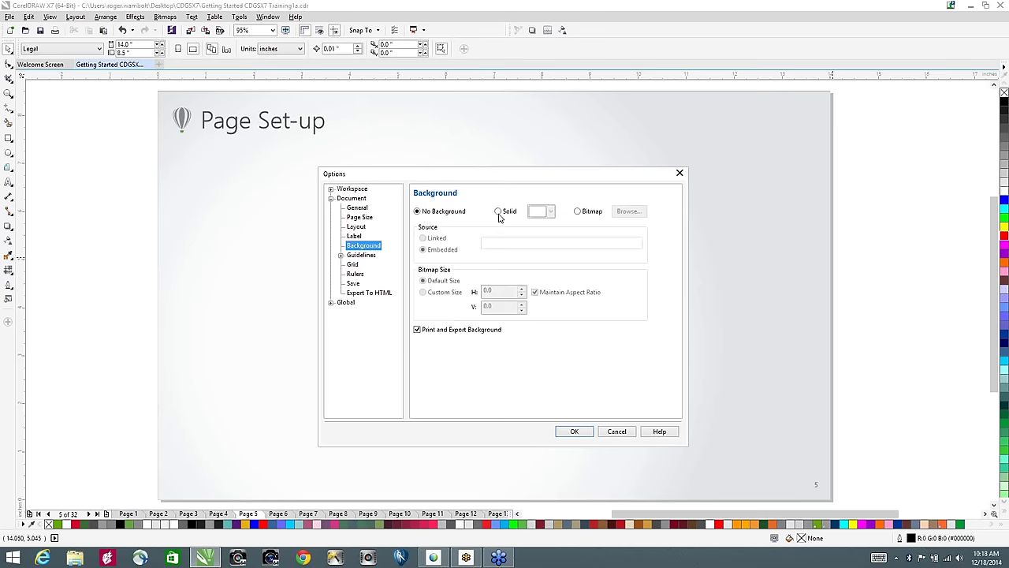
pyautogui.click(499, 212)
pyautogui.click(550, 212)
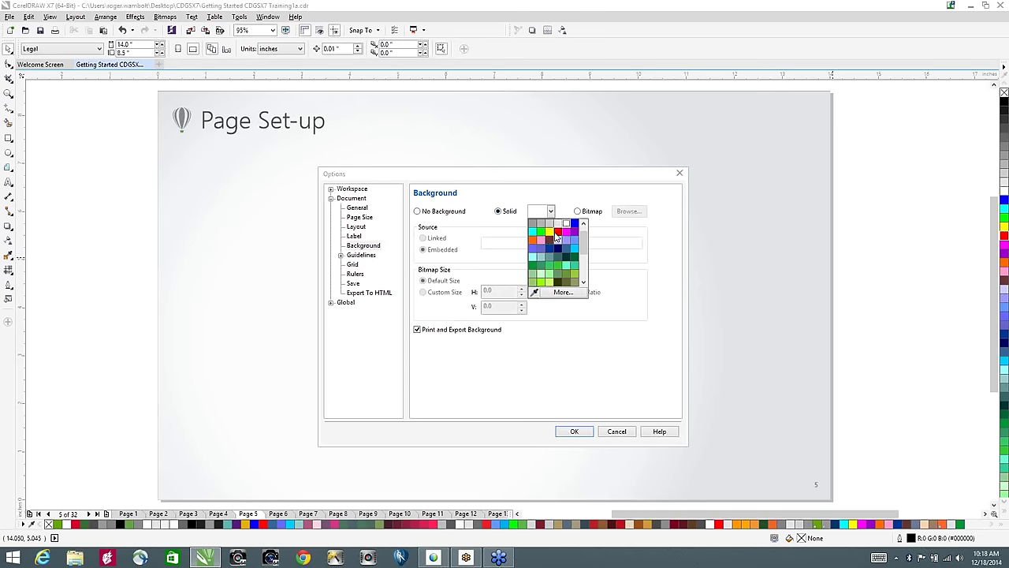
pyautogui.click(558, 232)
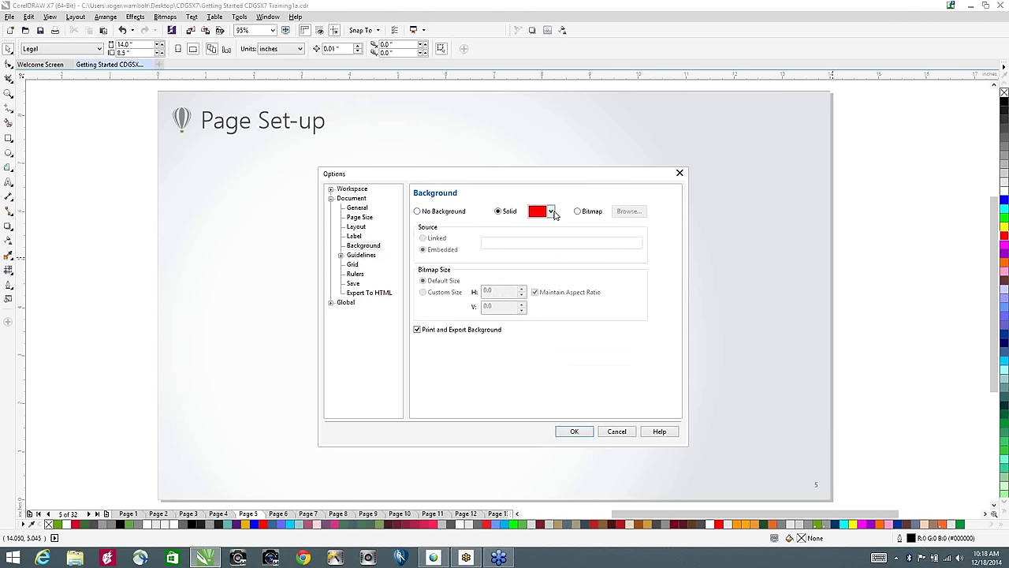
pyautogui.click(418, 212)
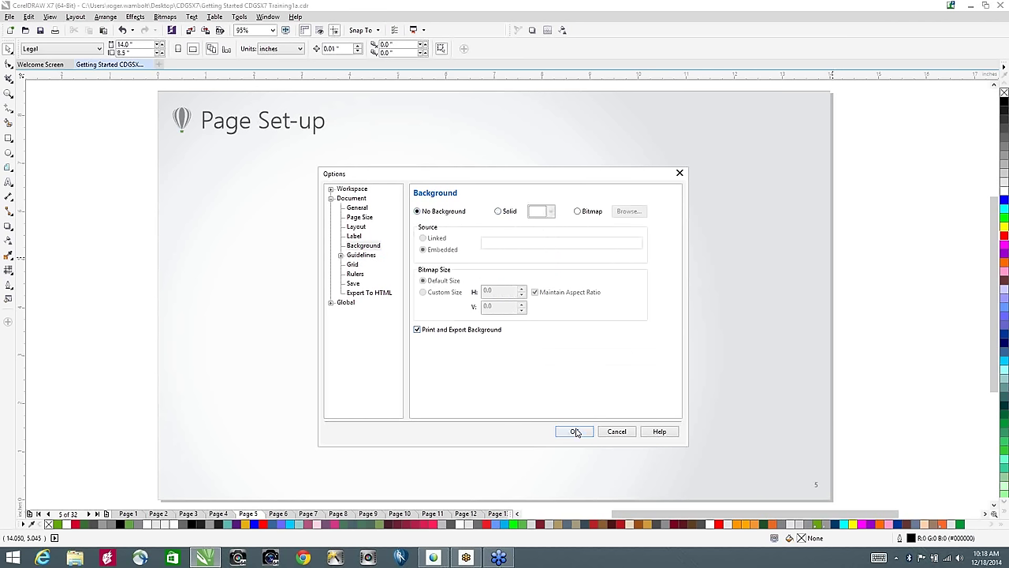
pyautogui.click(574, 431)
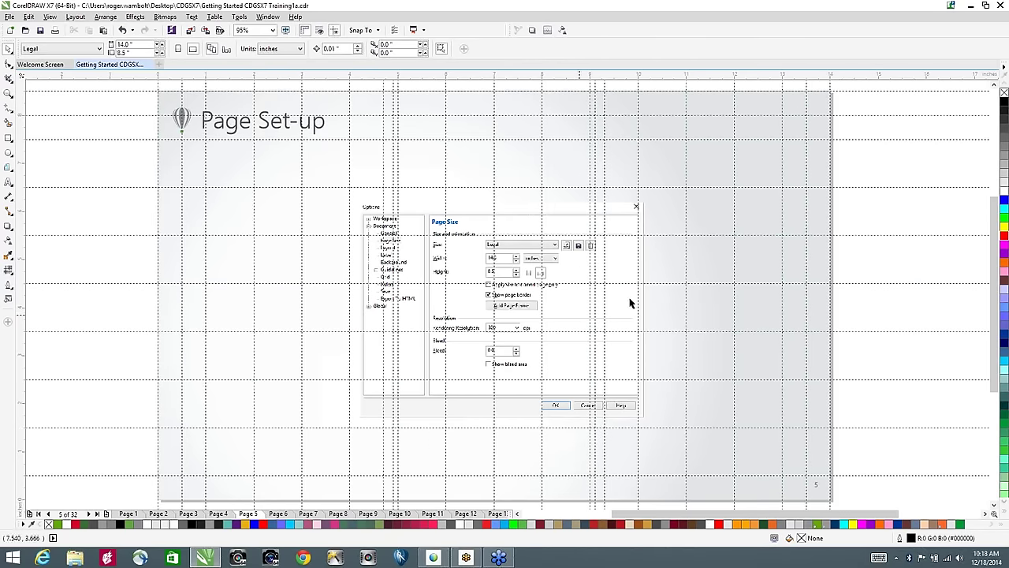
# Step: Select one of the guidelines on the page and open the Object Manager docker
pyautogui.click(897, 236)
pyautogui.scroll(1, 897, 235)
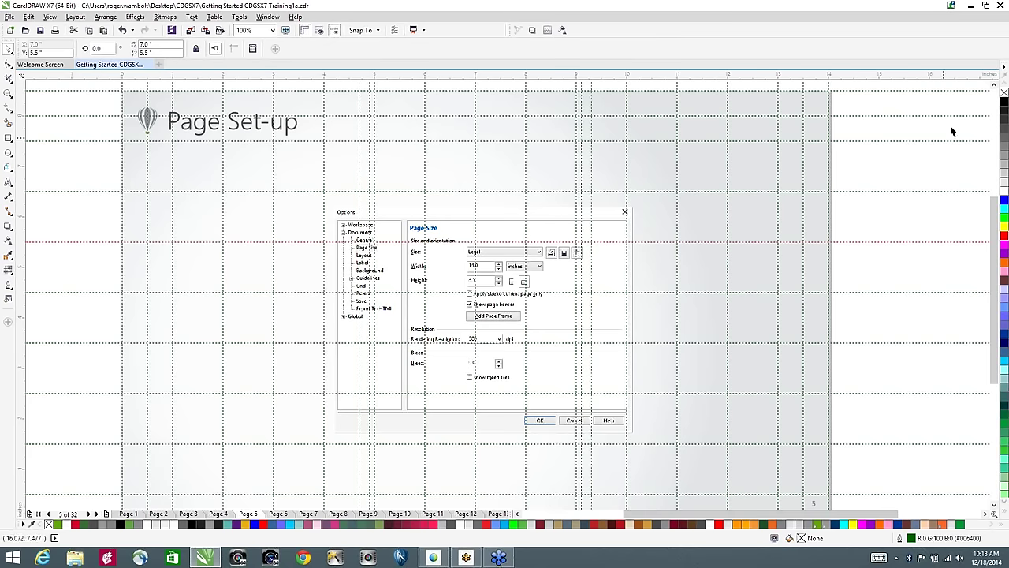
pyautogui.click(269, 17)
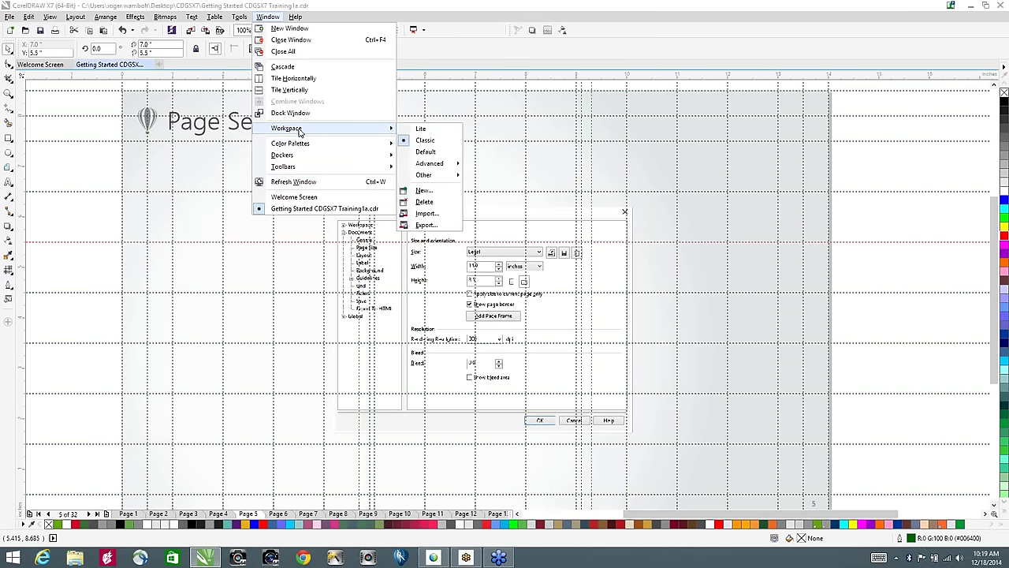
pyautogui.moveTo(300, 159)
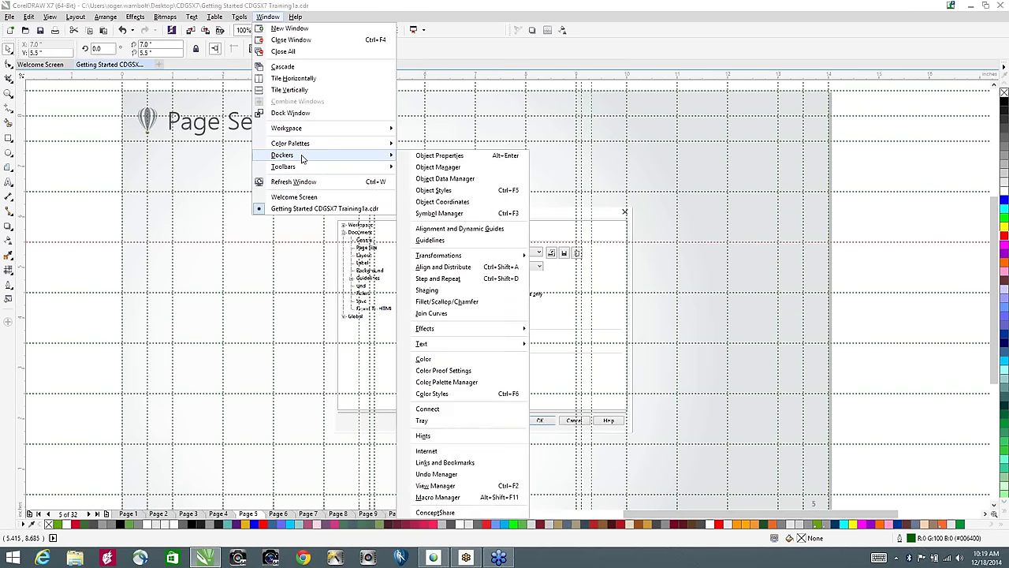
pyautogui.click(439, 167)
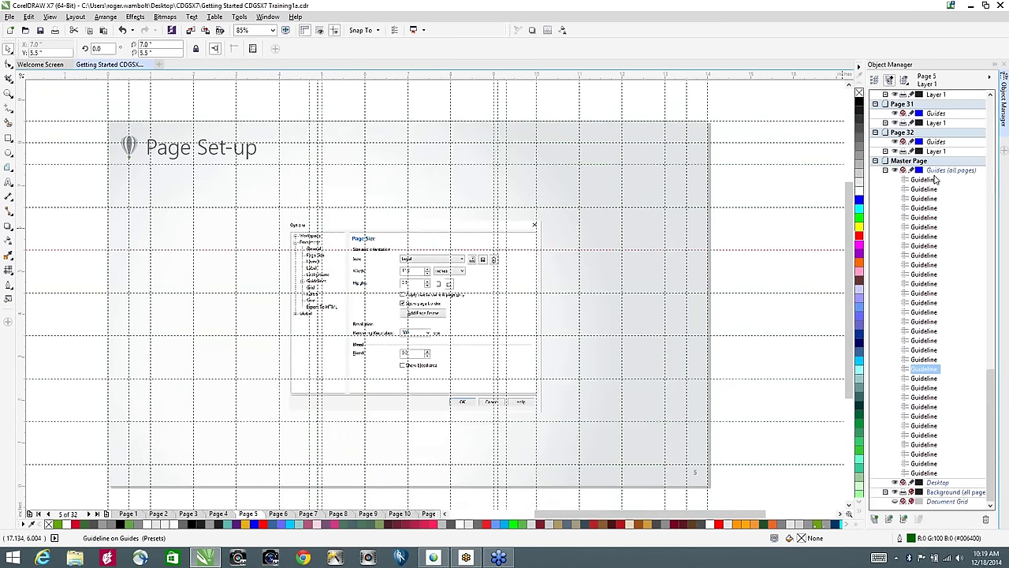
# Step: Delete all guidelines except the last one from the Master Page's Guides (all pages) layer
pyautogui.click(921, 180)
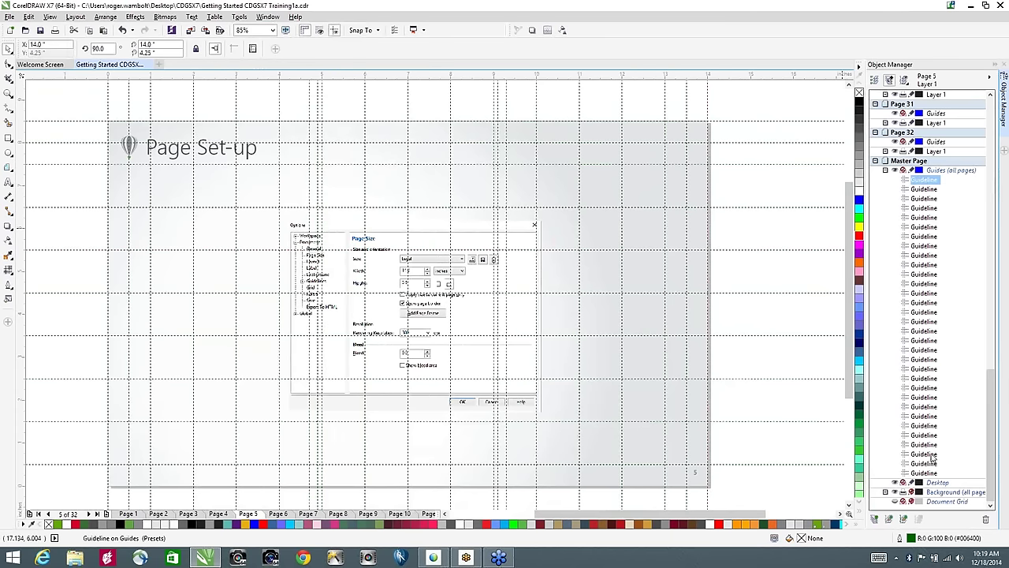
pyautogui.keyDown('shift'); pyautogui.click(921, 472); pyautogui.keyUp('shift')
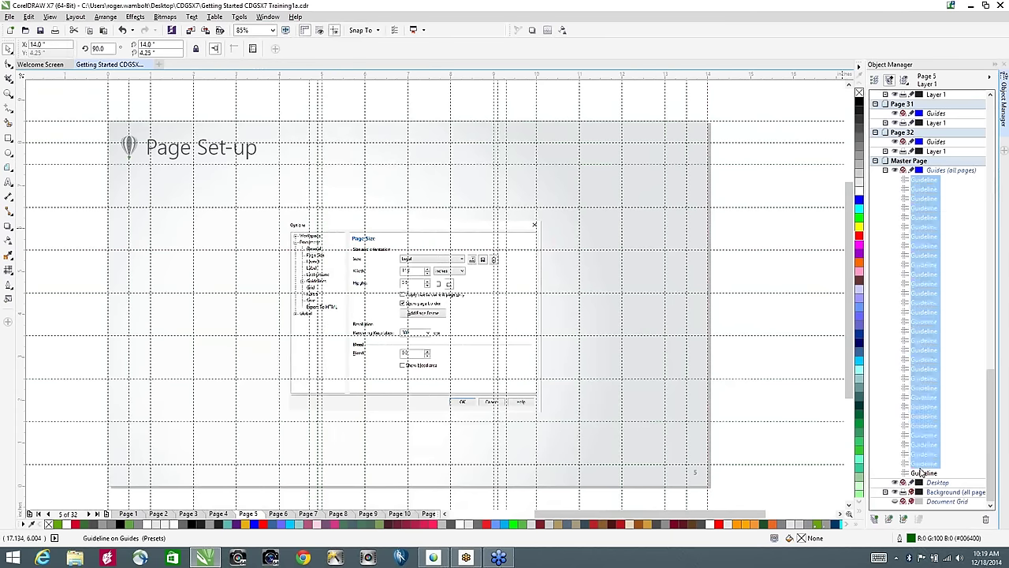
pyautogui.rightClick(921, 473)
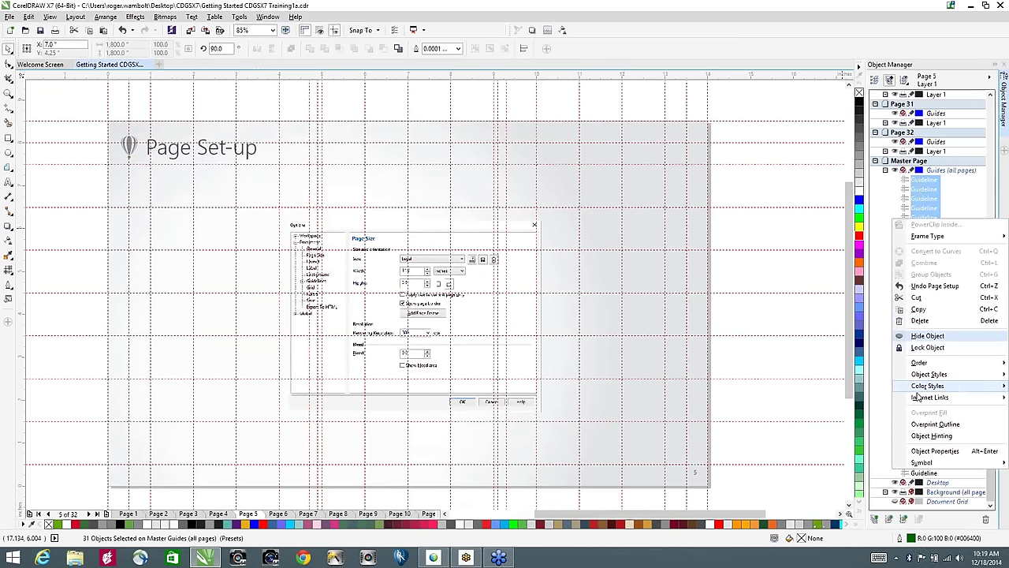
pyautogui.click(919, 320)
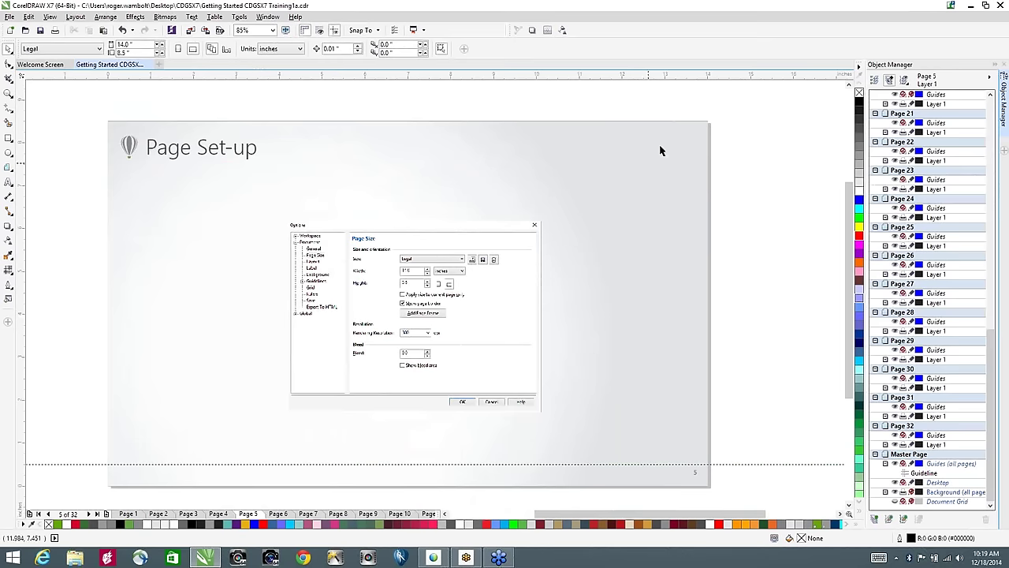
# Step: Open the Hints docker
pyautogui.moveTo(990, 371); pyautogui.dragTo(992, 112)
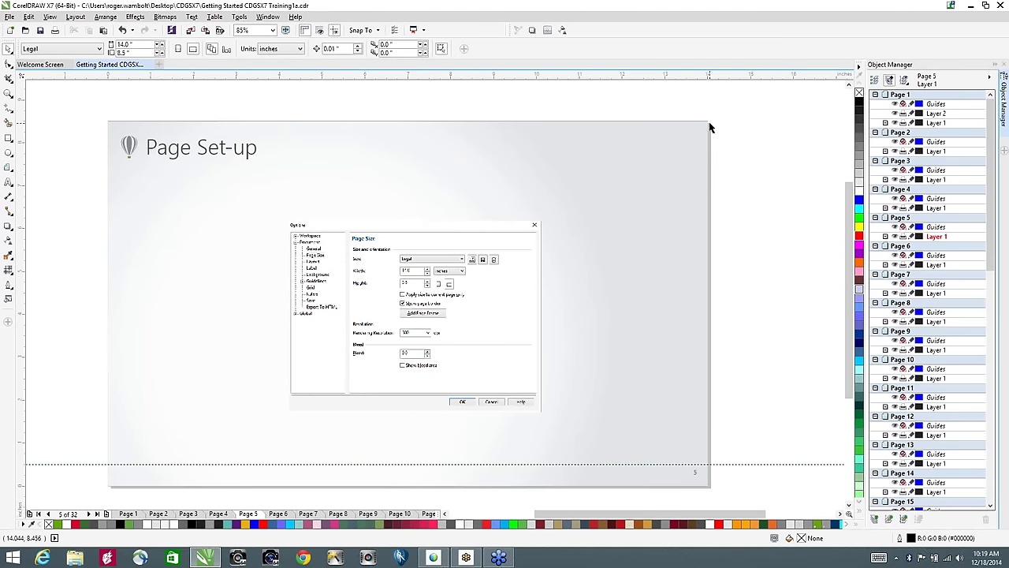
pyautogui.click(295, 16)
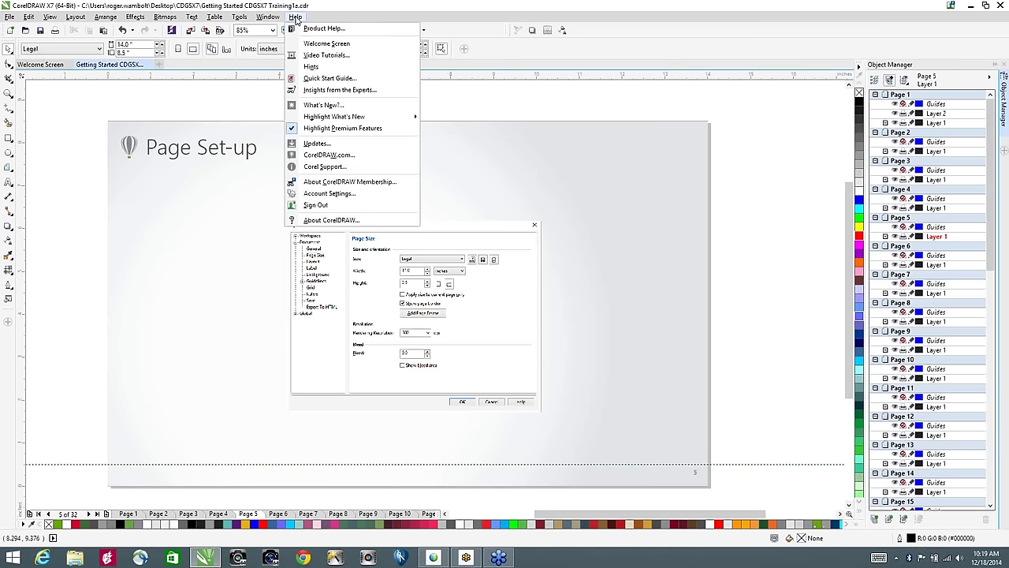
pyautogui.click(311, 66)
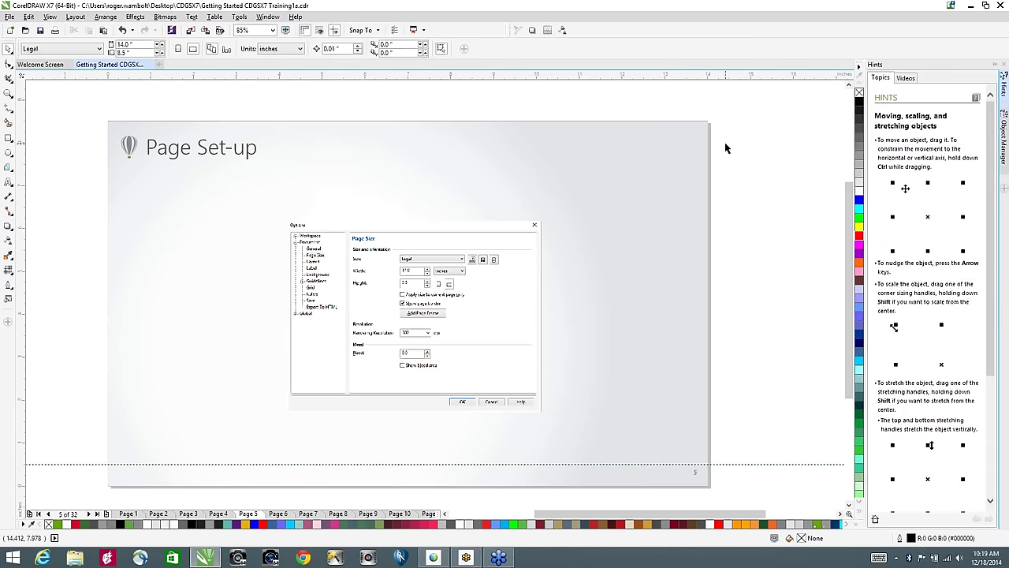
# Step: Draw a rectangle about 1.45 by 1.03 inches above the page's dialog picture, and fill it red
pyautogui.click(8, 139)
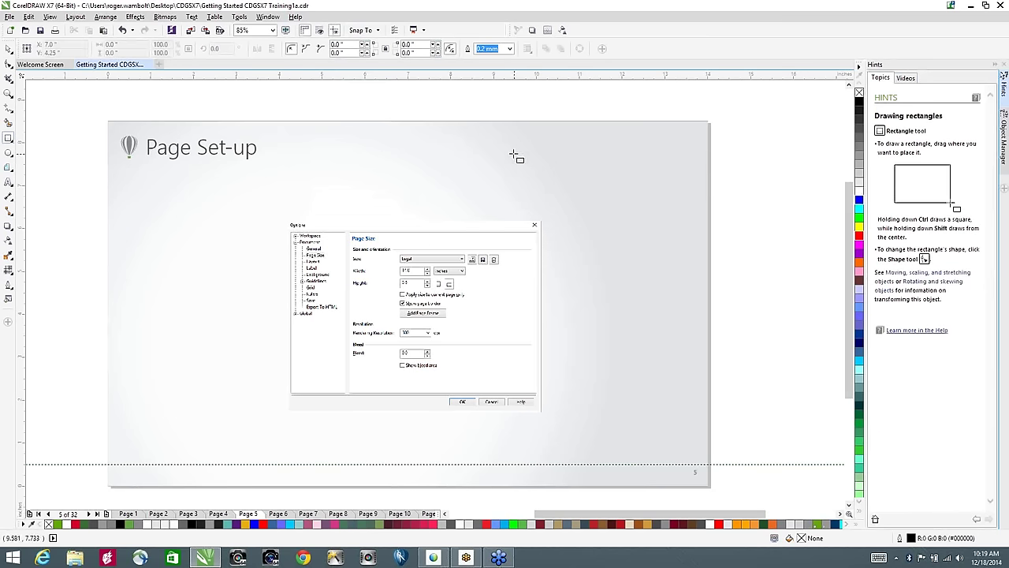
pyautogui.moveTo(505, 145); pyautogui.dragTo(567, 191)
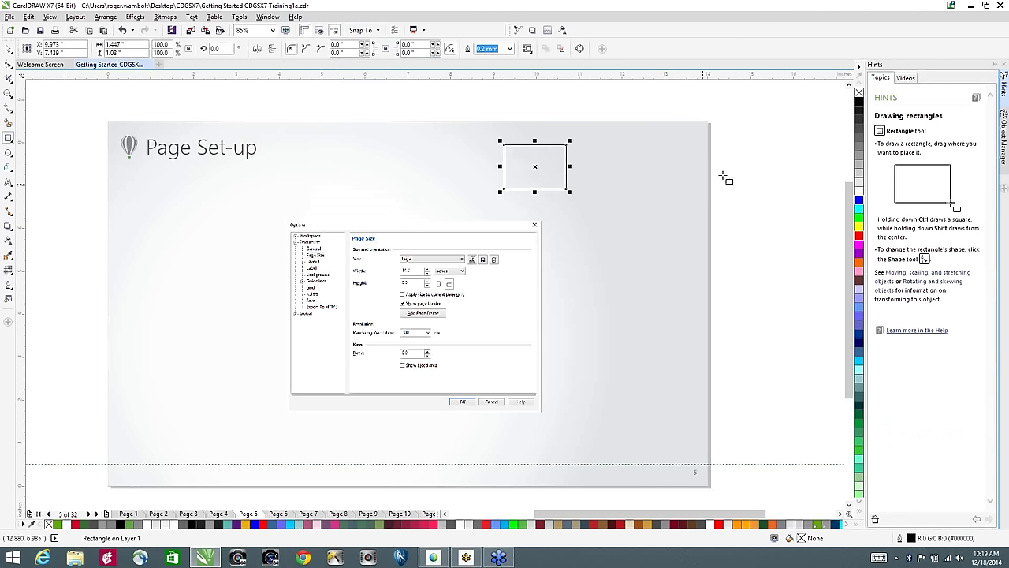
pyautogui.click(859, 236)
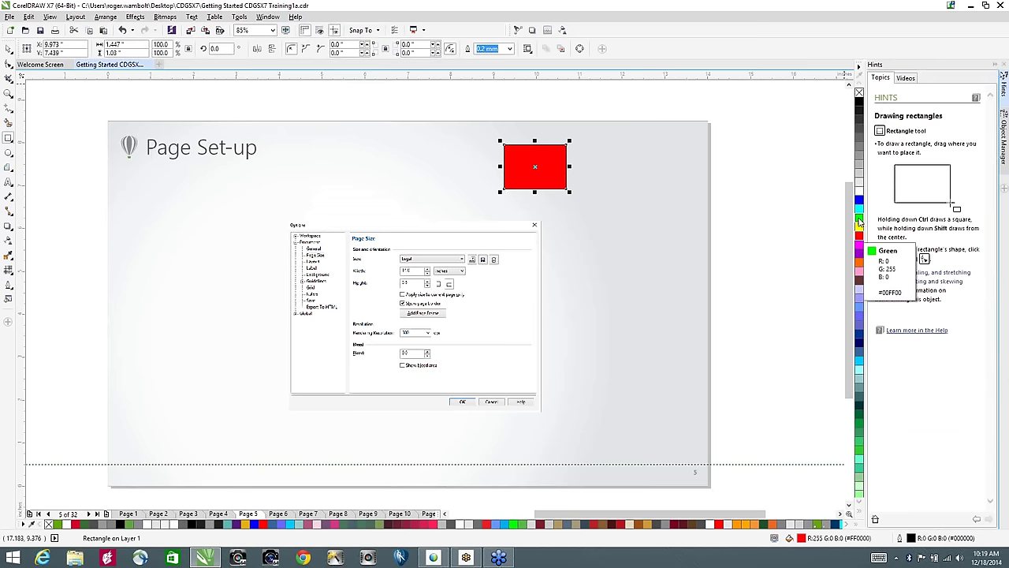
# Step: Try a green 2.5 mm outline on the red rectangle, and remove the outline
pyautogui.rightClick(860, 219)
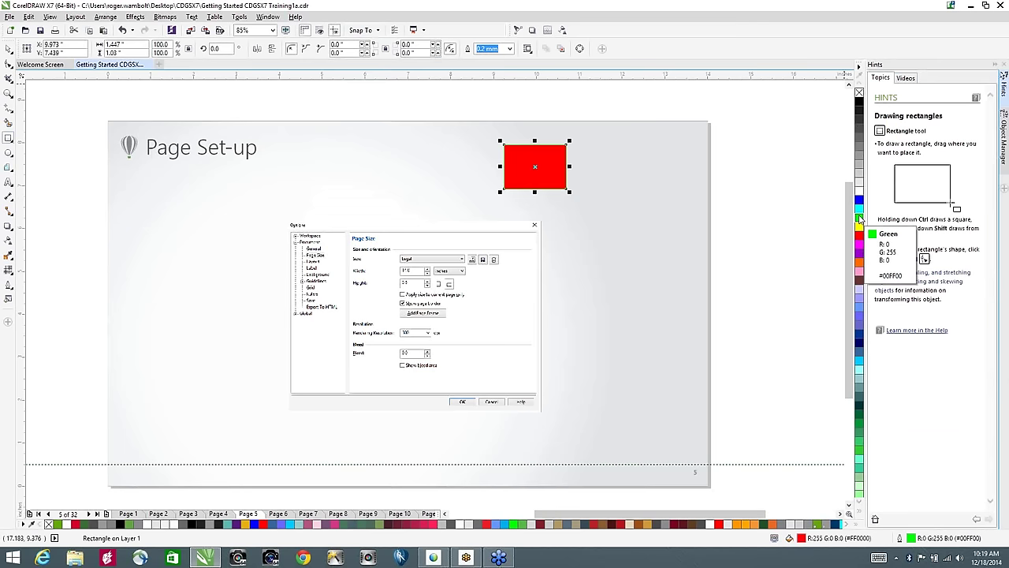
pyautogui.click(510, 49)
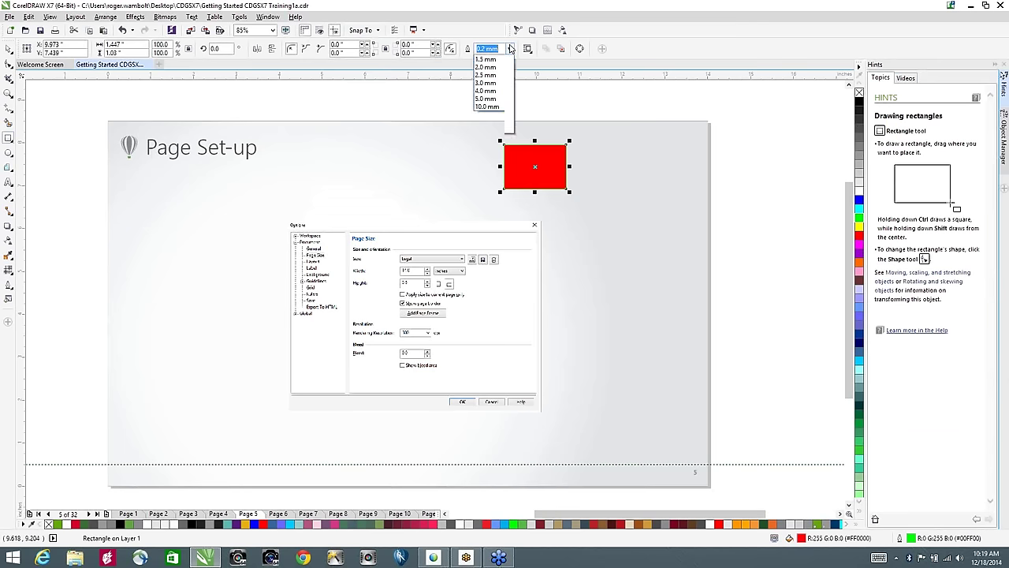
pyautogui.click(492, 140)
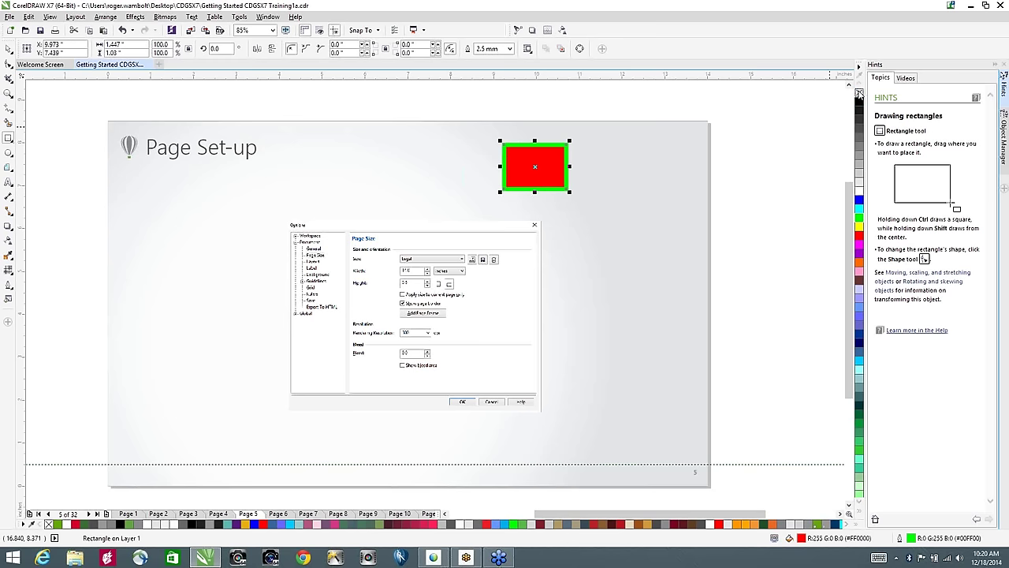
pyautogui.rightClick(859, 93)
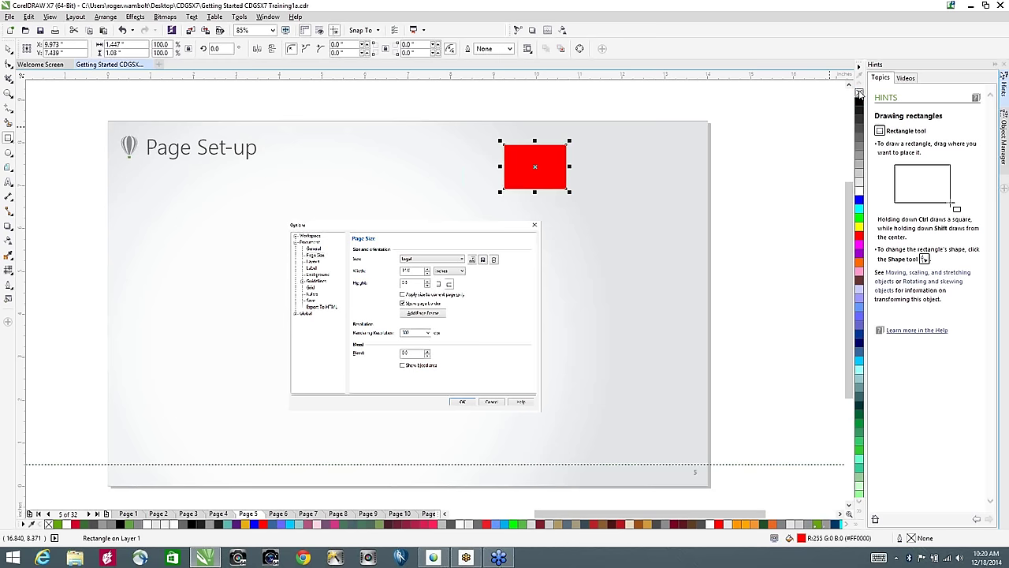
# Step: Draw an ellipse about 1.58 by 1.83 inches beside the dialog picture, with a yellow fill and no outline
pyautogui.click(9, 154)
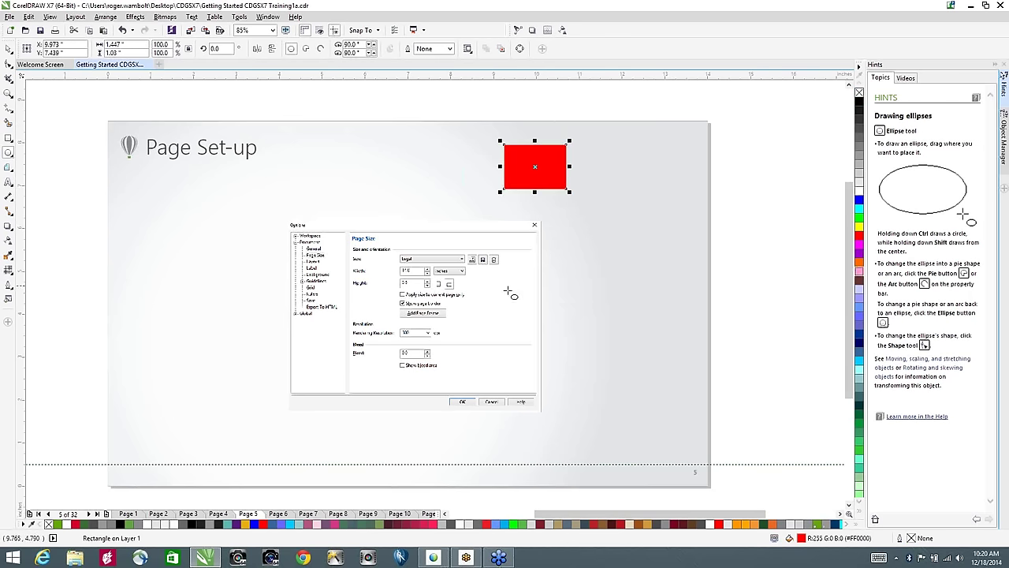
pyautogui.moveTo(606, 300); pyautogui.dragTo(676, 380)
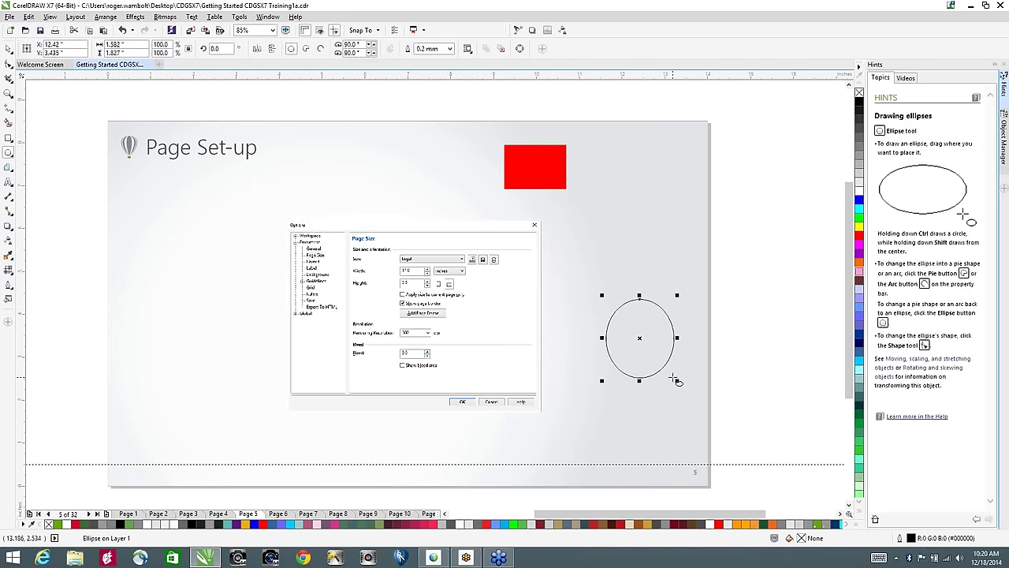
pyautogui.click(859, 226)
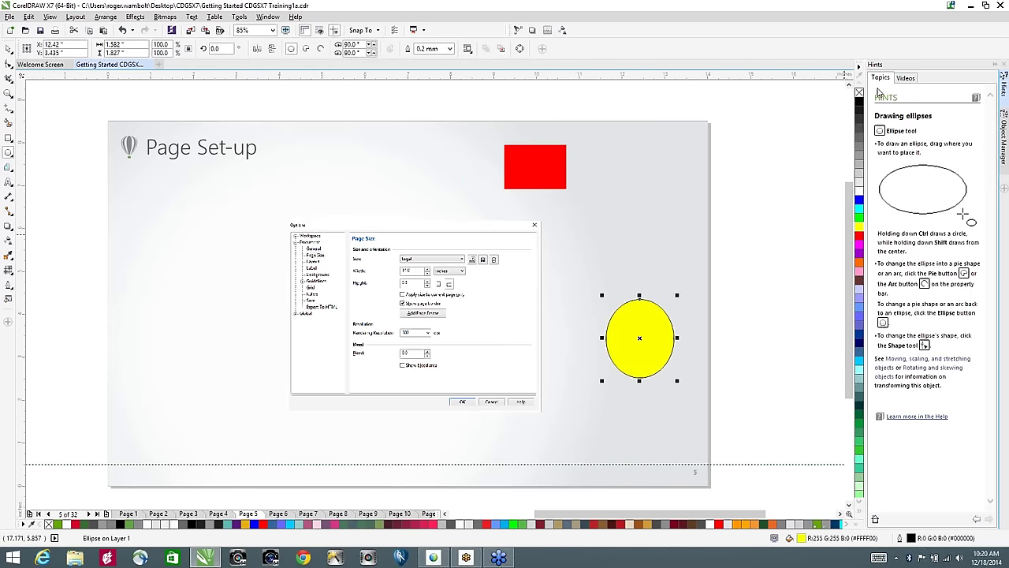
pyautogui.rightClick(861, 94)
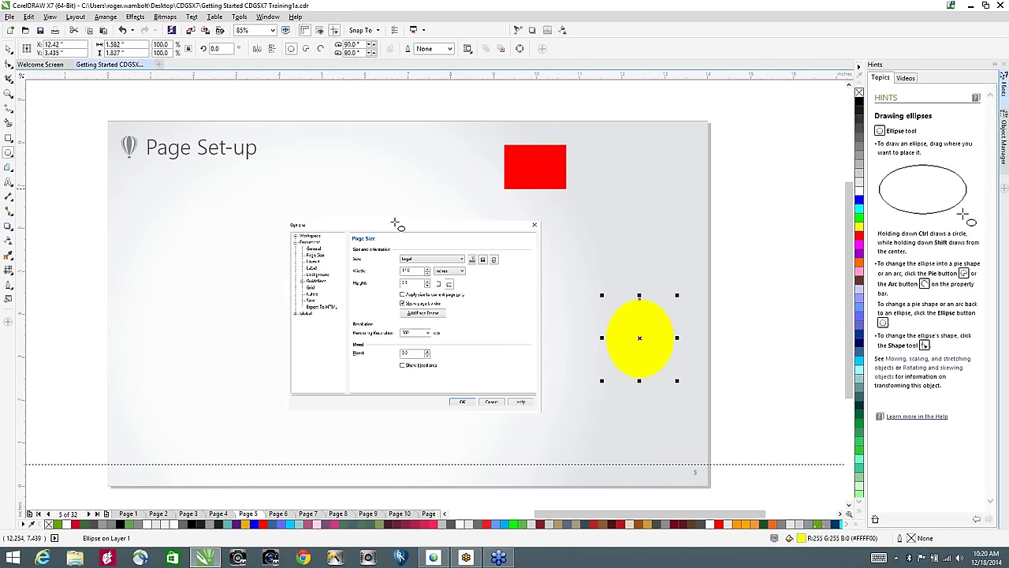
# Step: Blend the red rectangle into the yellow ellipse with the Blend tool
pyautogui.click(9, 243)
pyautogui.click(9, 230)
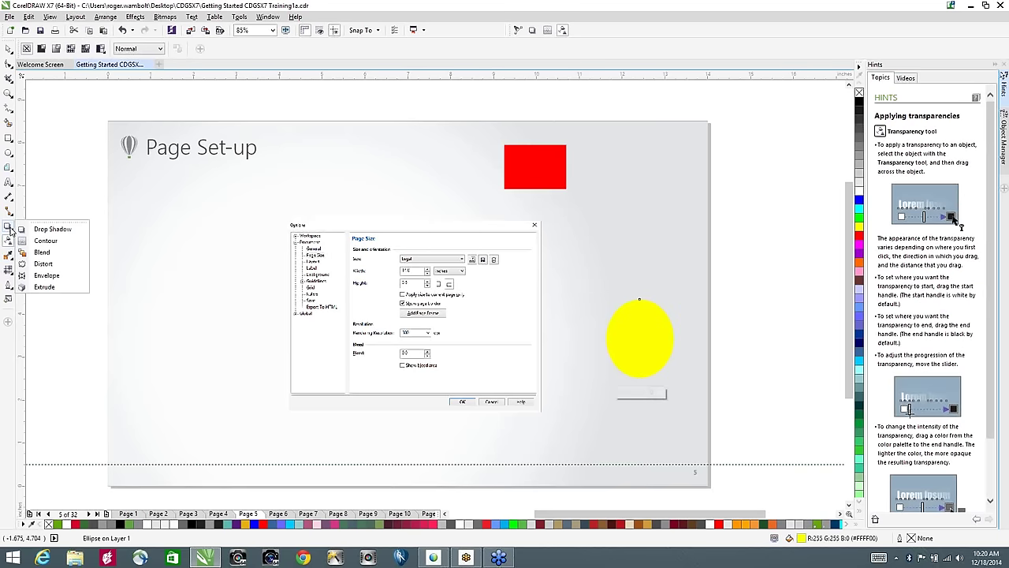
pyautogui.click(43, 252)
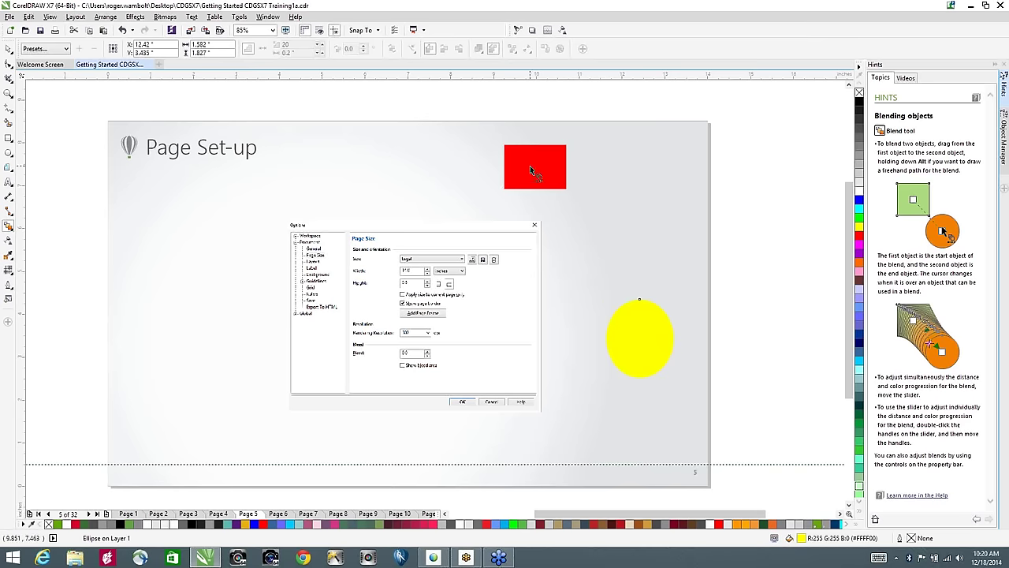
pyautogui.moveTo(530, 166); pyautogui.dragTo(634, 327)
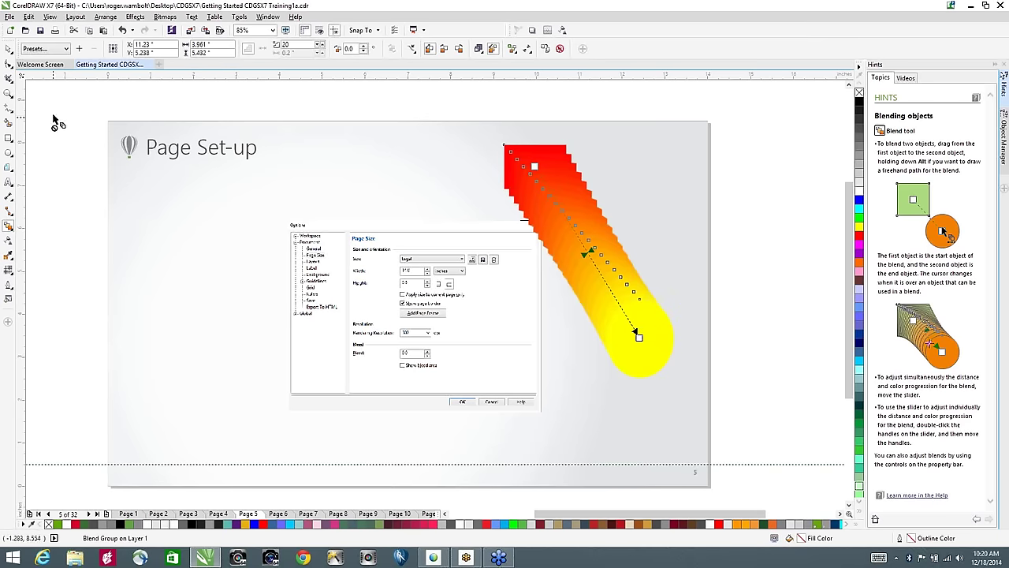
pyautogui.click(8, 49)
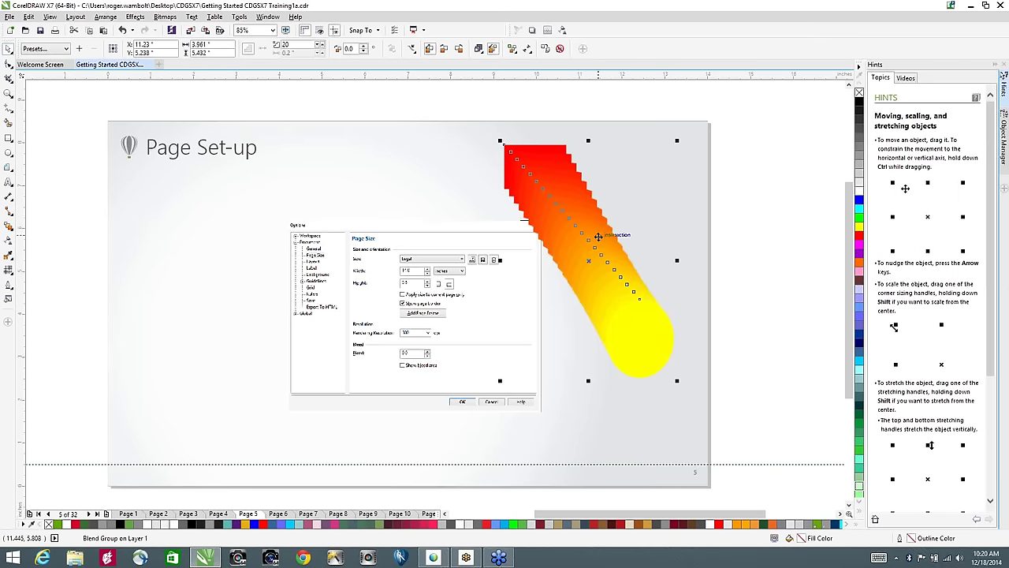
# Step: Look through the video tutorials in the Hints docker, and delete the red-to-yellow blend group from the page
pyautogui.click(906, 79)
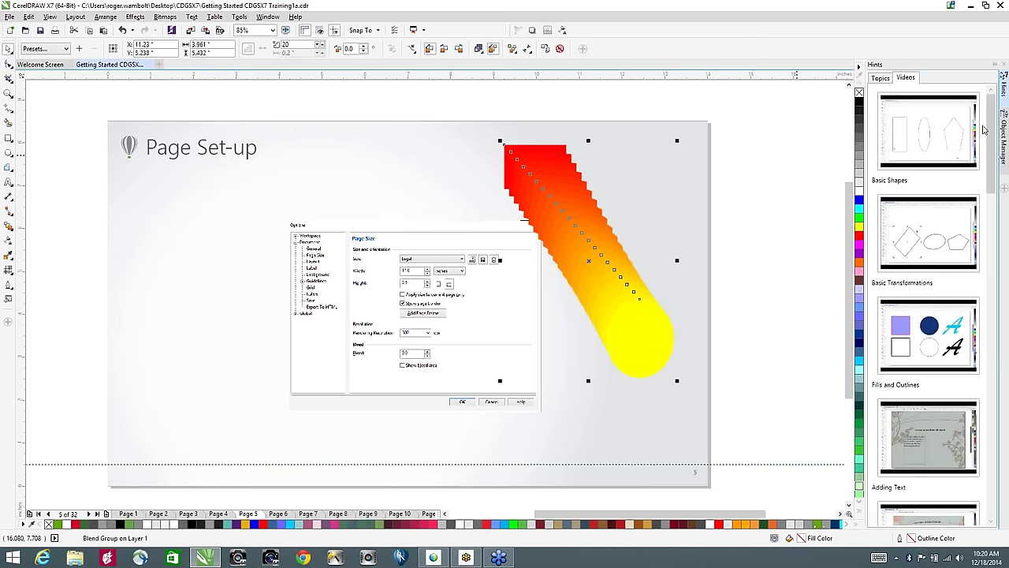
pyautogui.moveTo(991, 127); pyautogui.dragTo(927, 146)
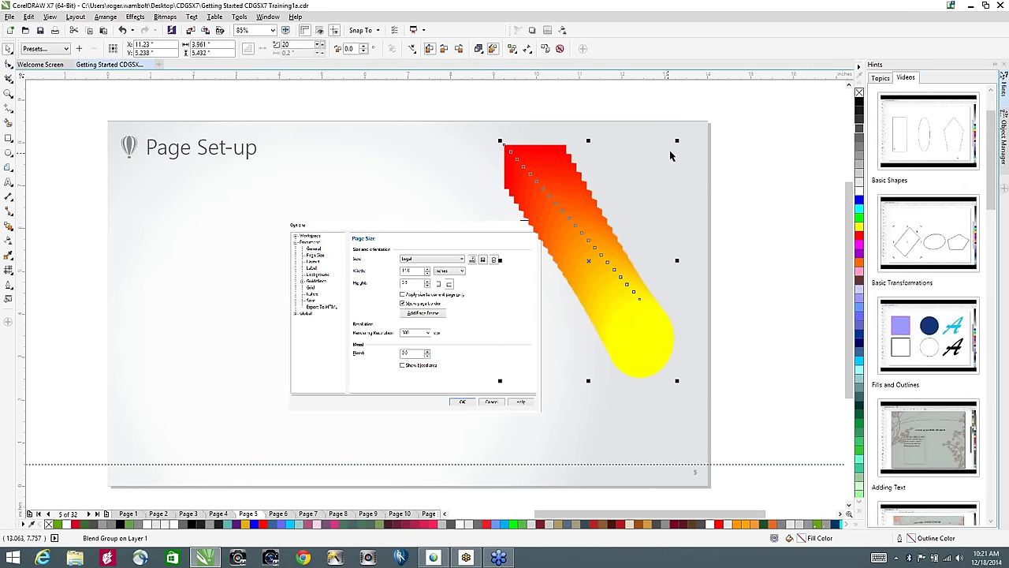
pyautogui.press('b')
pyautogui.press('Delete')
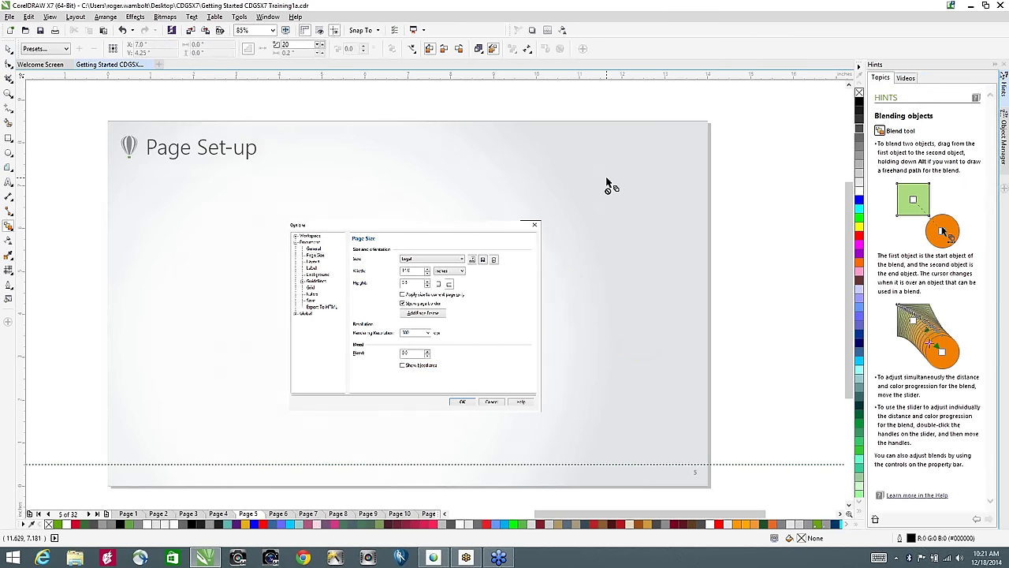
# Step: Go to page 6, Alignment Guides and Guidelines, and switch to the Pick tool
pyautogui.press('pagedown')
pyautogui.press('pageup')
pyautogui.press('pagedown')
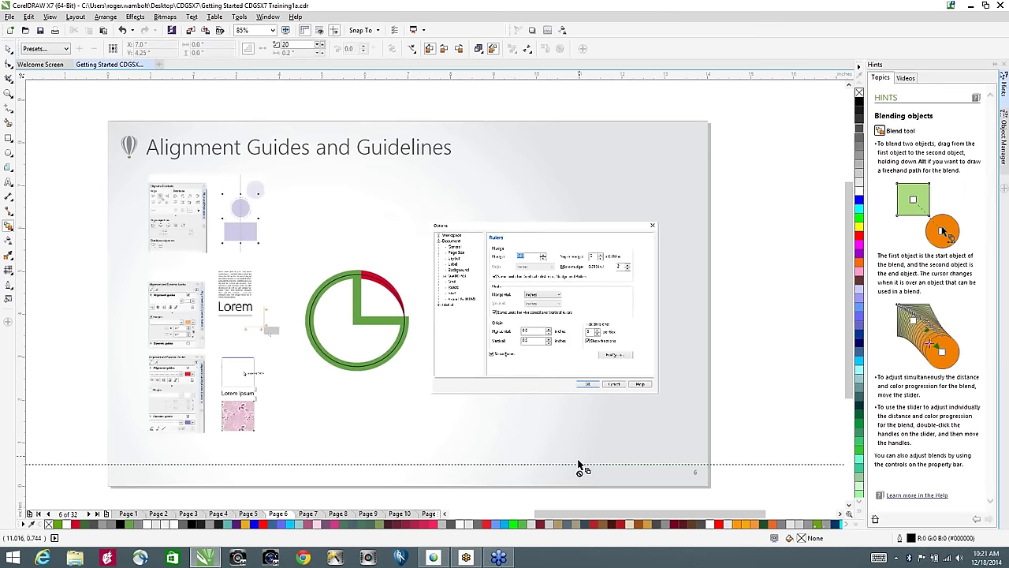
pyautogui.click(78, 153)
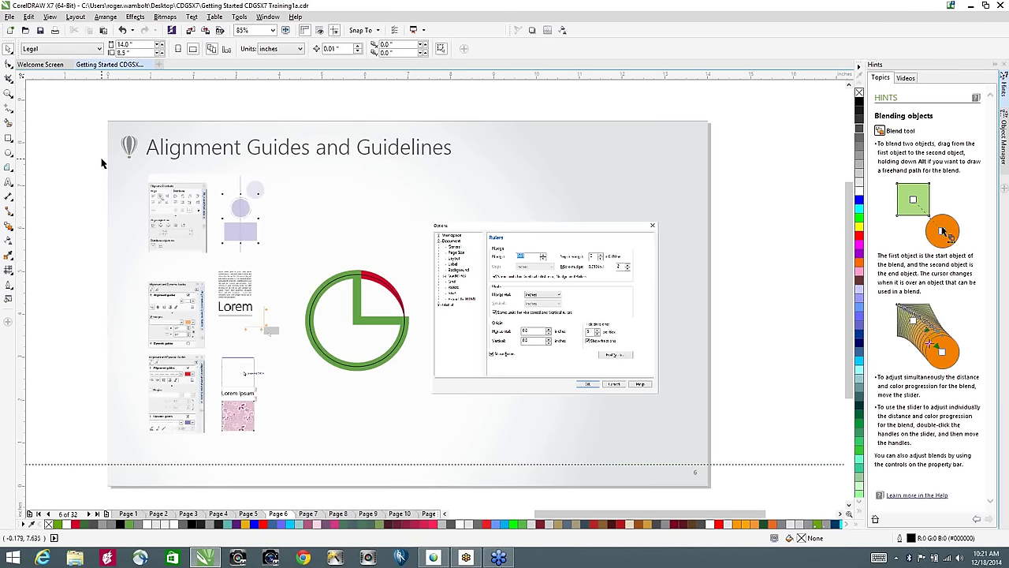
# Step: Place vertical guidelines at about 4.04 and 7.19 inches and a horizontal one at about 7.08 inches, rotating the latter to about 335 degrees
pyautogui.moveTo(20, 135); pyautogui.dragTo(280, 150)
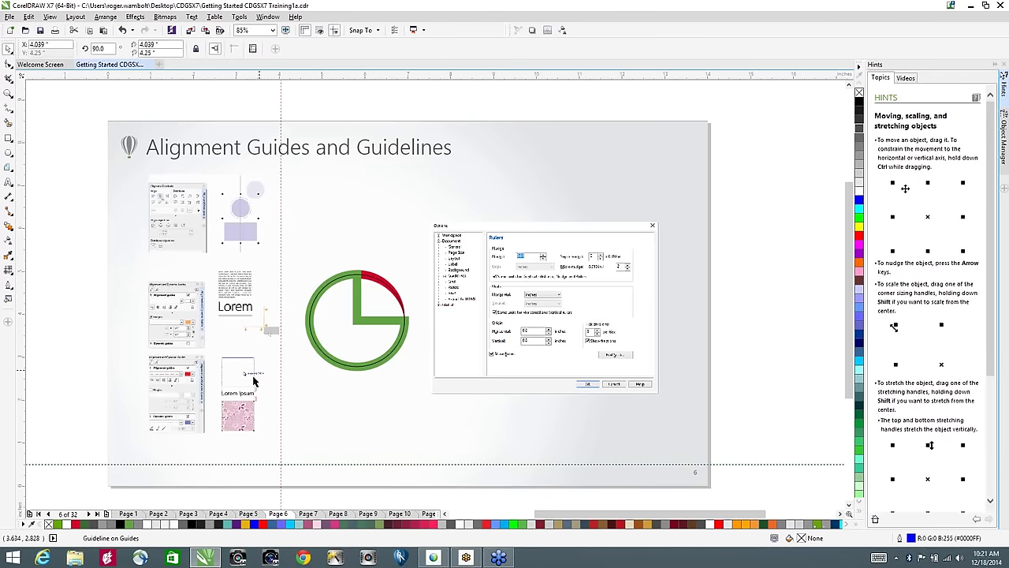
pyautogui.moveTo(22, 296); pyautogui.dragTo(415, 298)
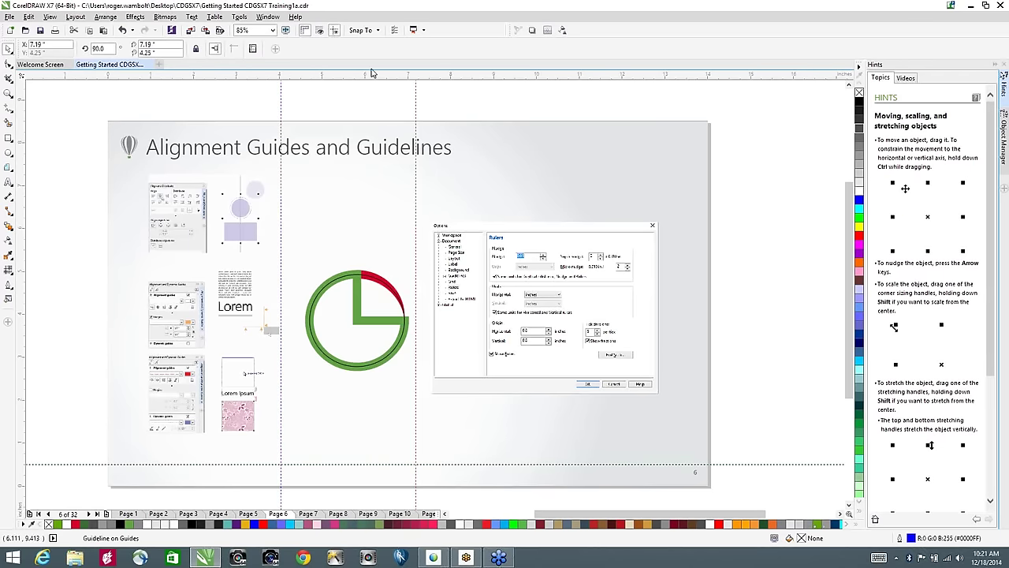
pyautogui.moveTo(372, 75); pyautogui.dragTo(381, 182)
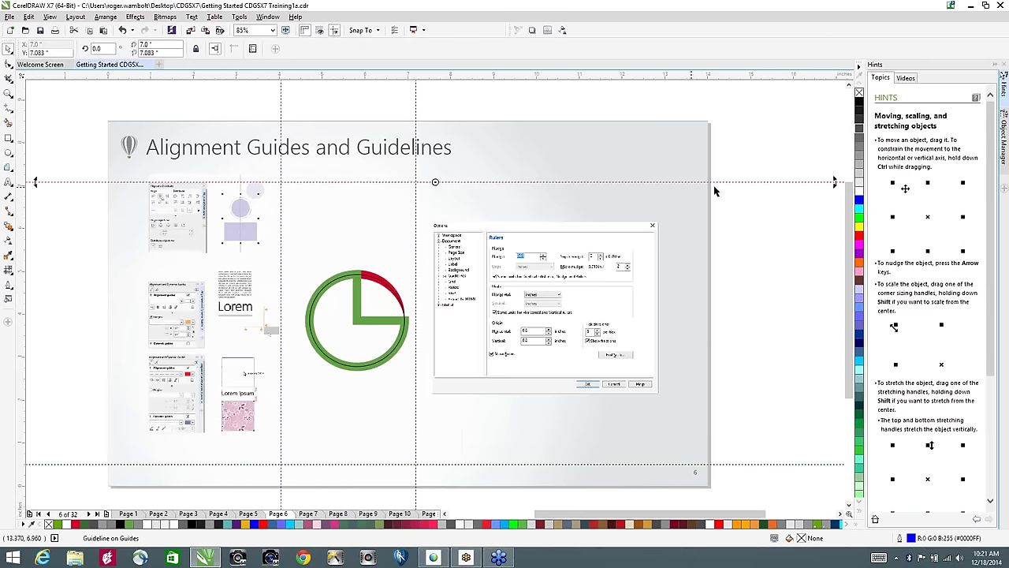
pyautogui.moveTo(838, 182); pyautogui.dragTo(803, 368)
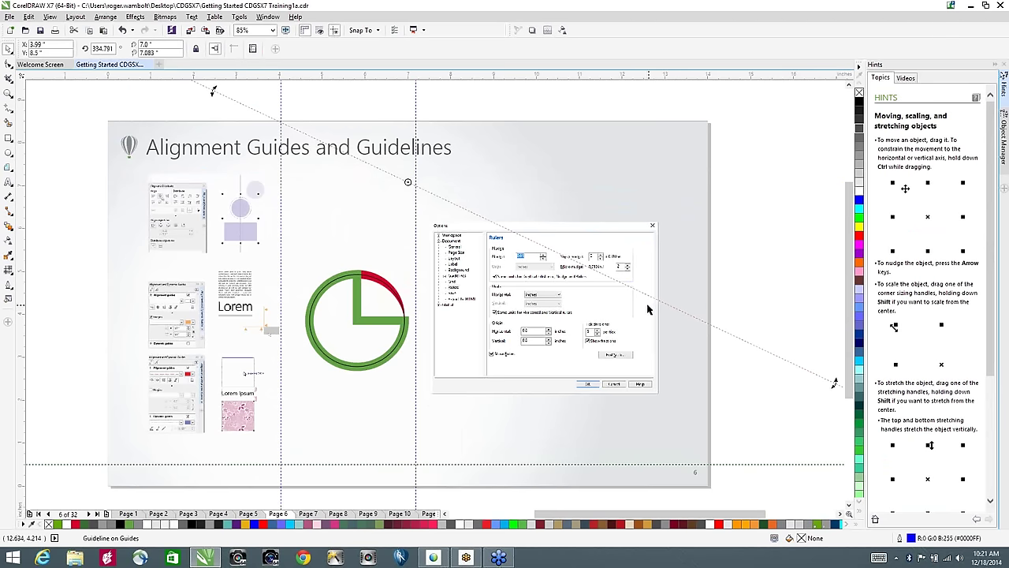
# Step: Undo the guideline rotation and the three guidelines just added to the page
pyautogui.hotkey('ctrl', 'z')
pyautogui.hotkey('ctrl', 'z')
pyautogui.hotkey('ctrl', 'z')
pyautogui.hotkey('ctrl', 'z')
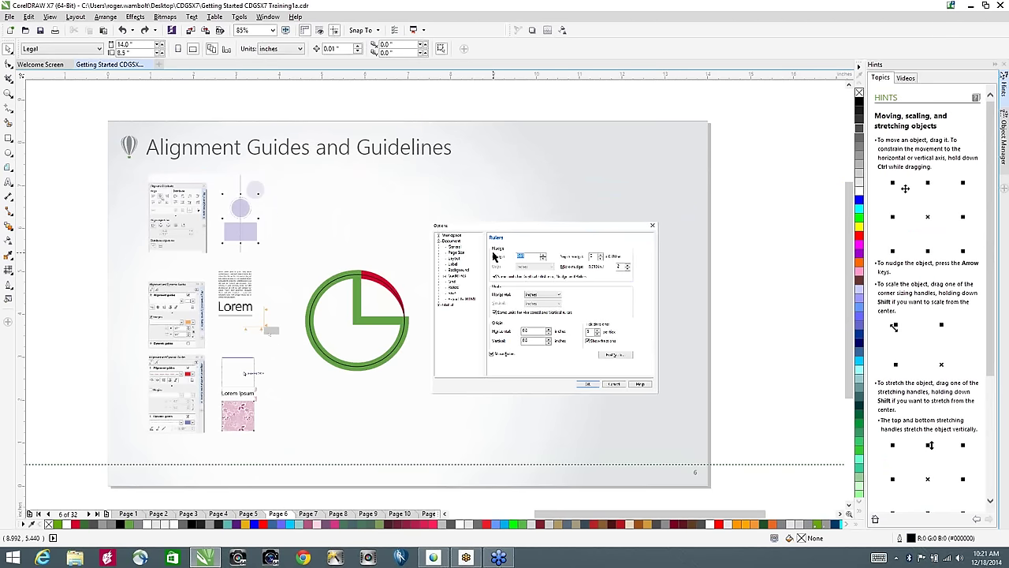
# Step: Turn on alignment guides and set their color to dark brown in the Alignment and Dynamic Guides docker
pyautogui.click(50, 17)
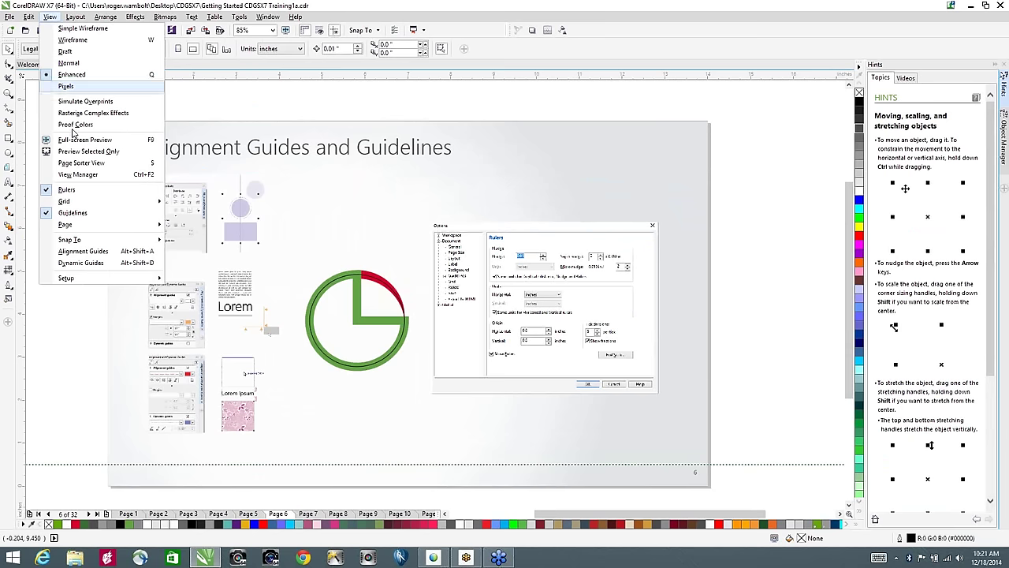
pyautogui.click(87, 253)
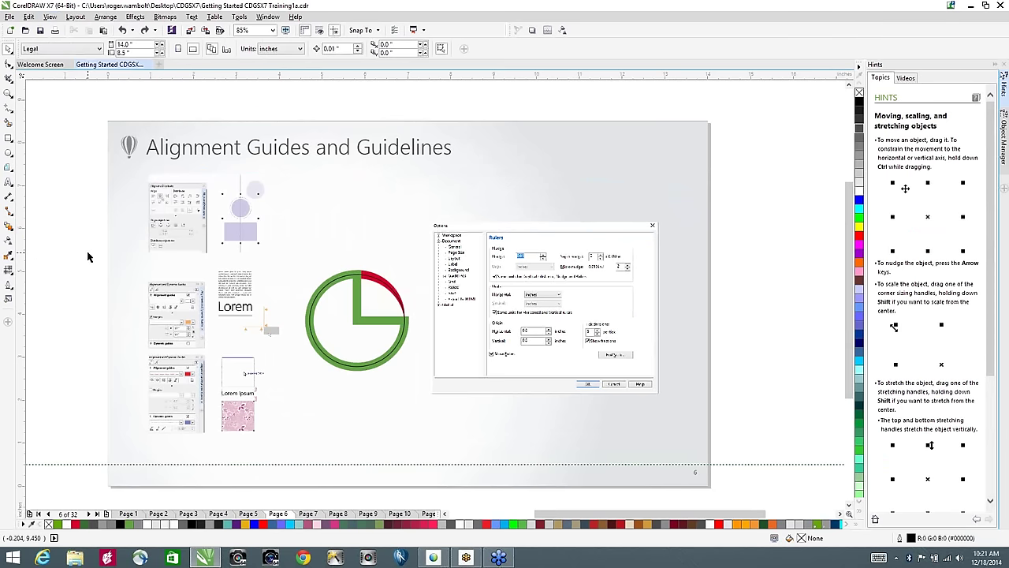
pyautogui.click(268, 17)
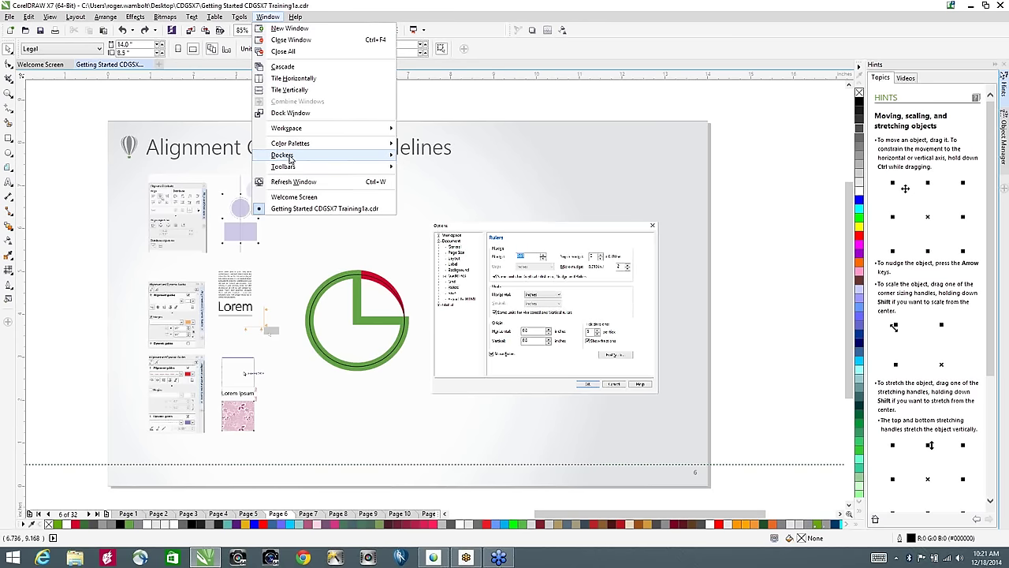
pyautogui.moveTo(290, 160)
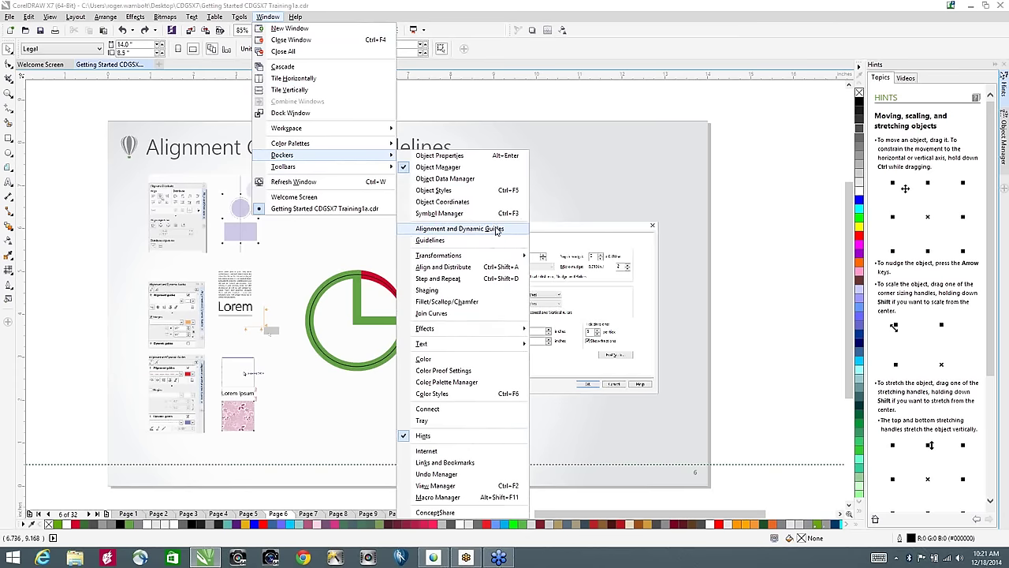
pyautogui.click(460, 229)
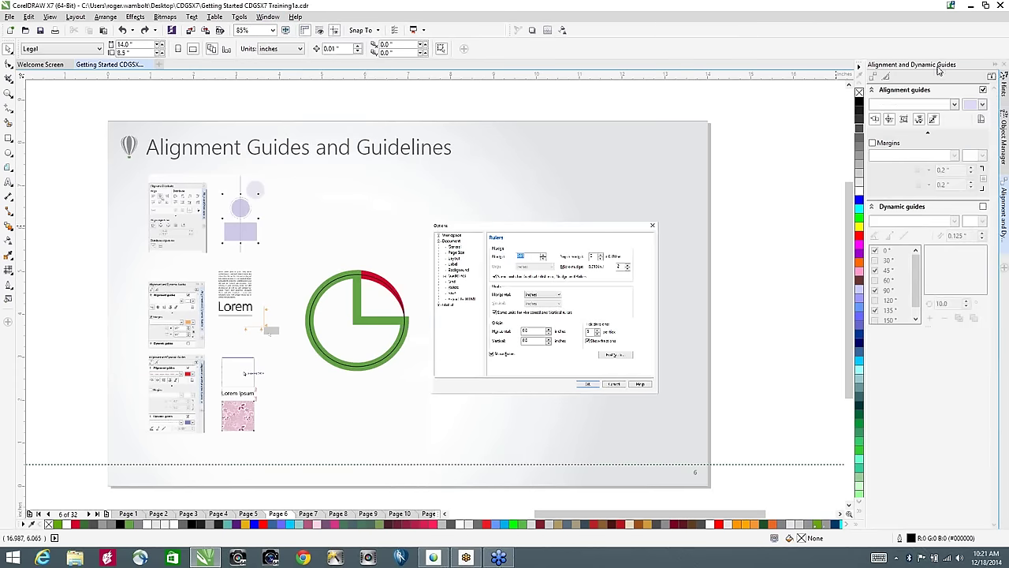
pyautogui.click(983, 106)
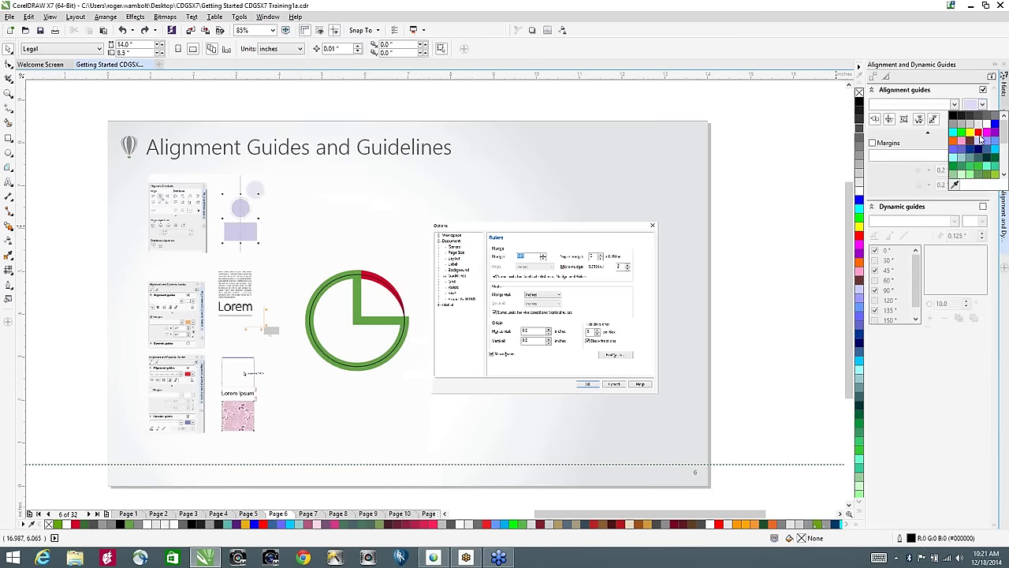
pyautogui.click(971, 140)
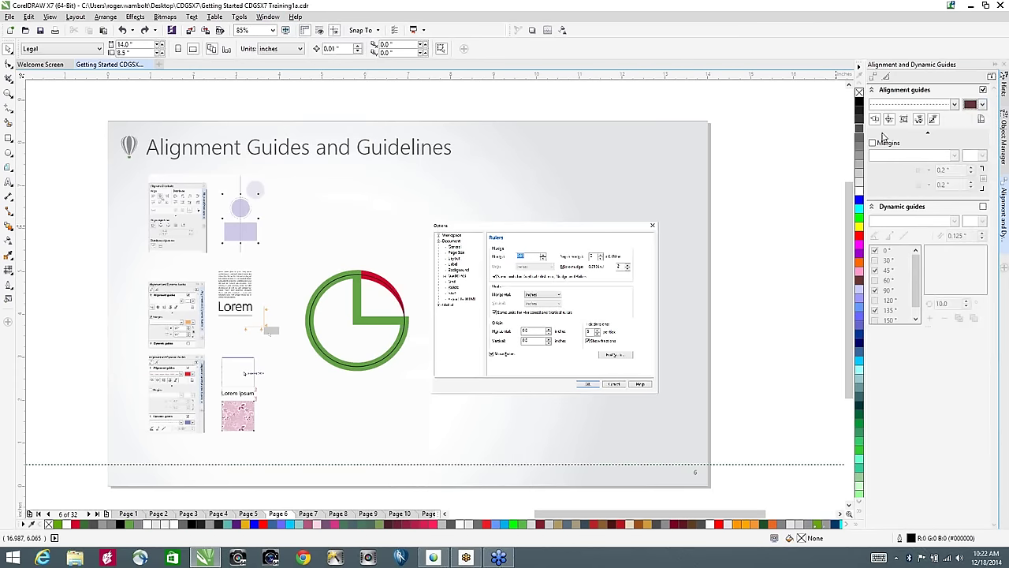
# Step: Move the Options dialog picture toward the page's lower-right corner, and draw four rectangles about 2.2 inches wide lined up with the alignment guides
pyautogui.click(473, 228)
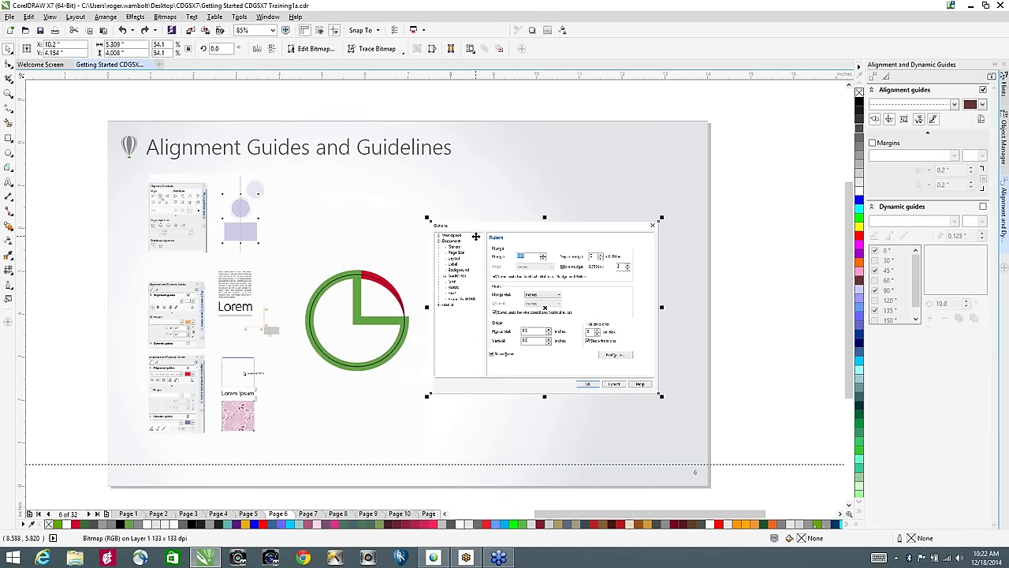
pyautogui.moveTo(474, 229); pyautogui.dragTo(581, 282)
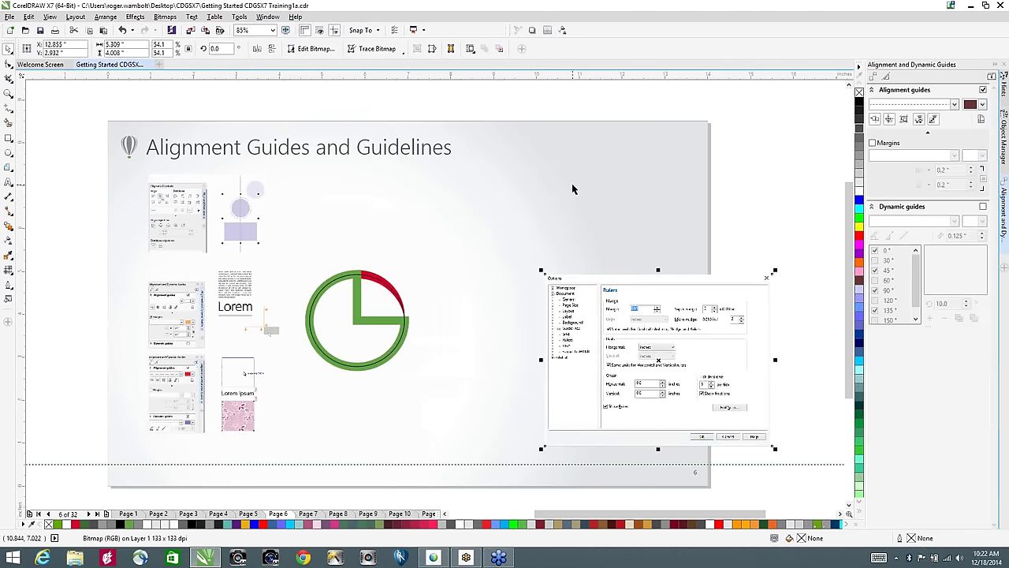
pyautogui.click(9, 138)
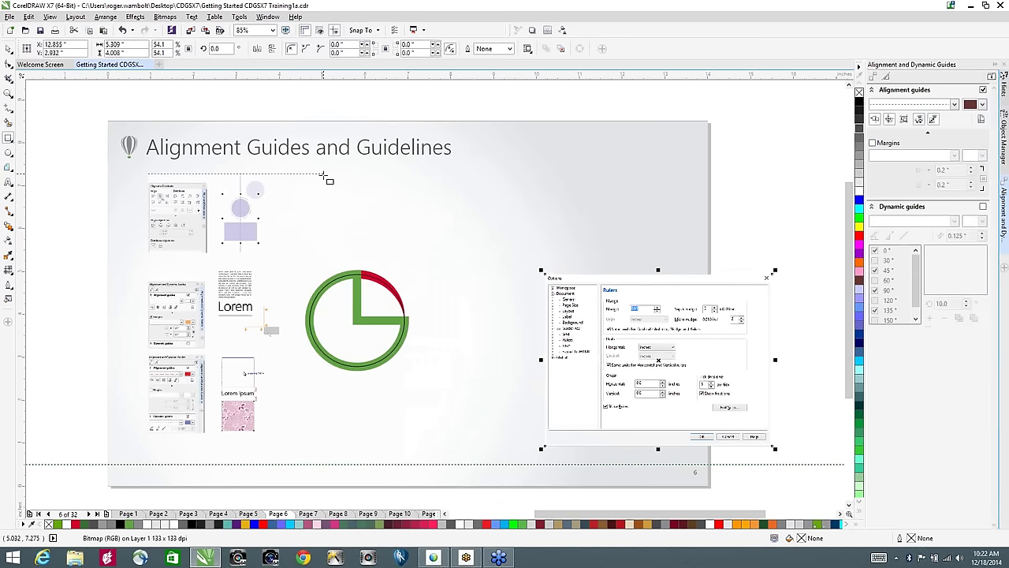
pyautogui.moveTo(323, 175)
pyautogui.mouseDown()
pyautogui.moveTo(427, 177)
pyautogui.moveTo(421, 245)
pyautogui.mouseUp()
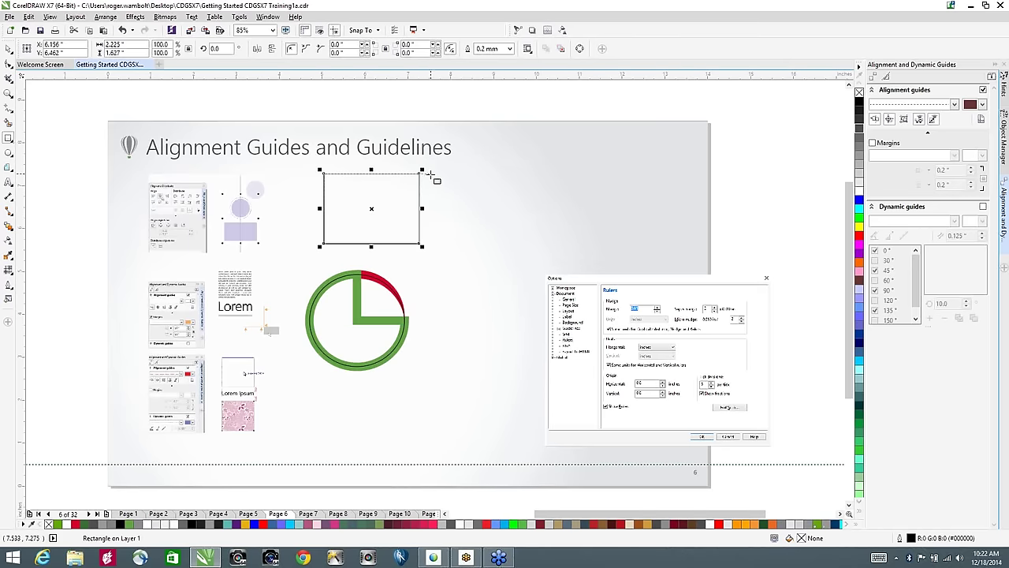
pyautogui.moveTo(431, 174); pyautogui.dragTo(532, 245)
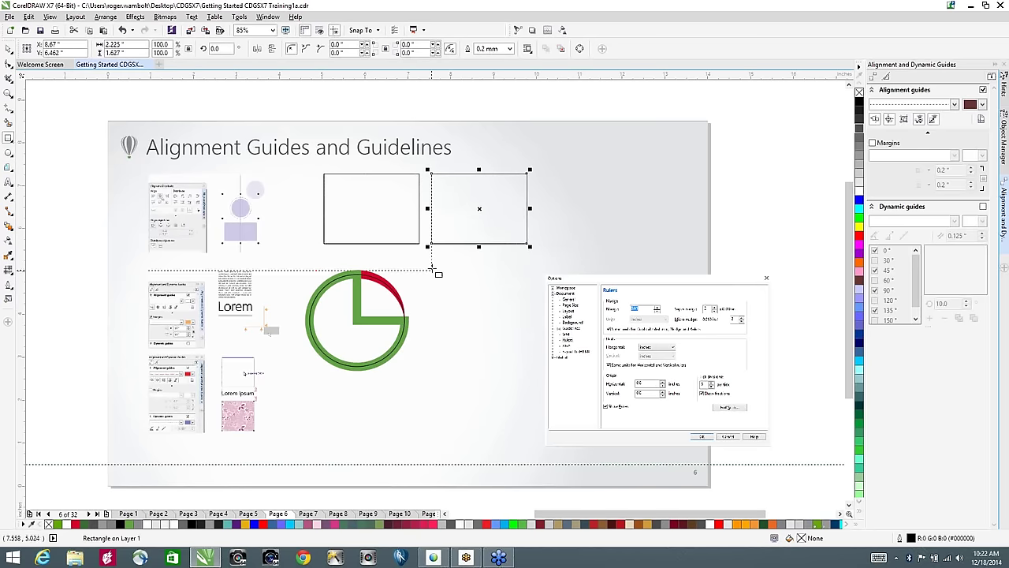
pyautogui.moveTo(431, 257); pyautogui.dragTo(528, 338)
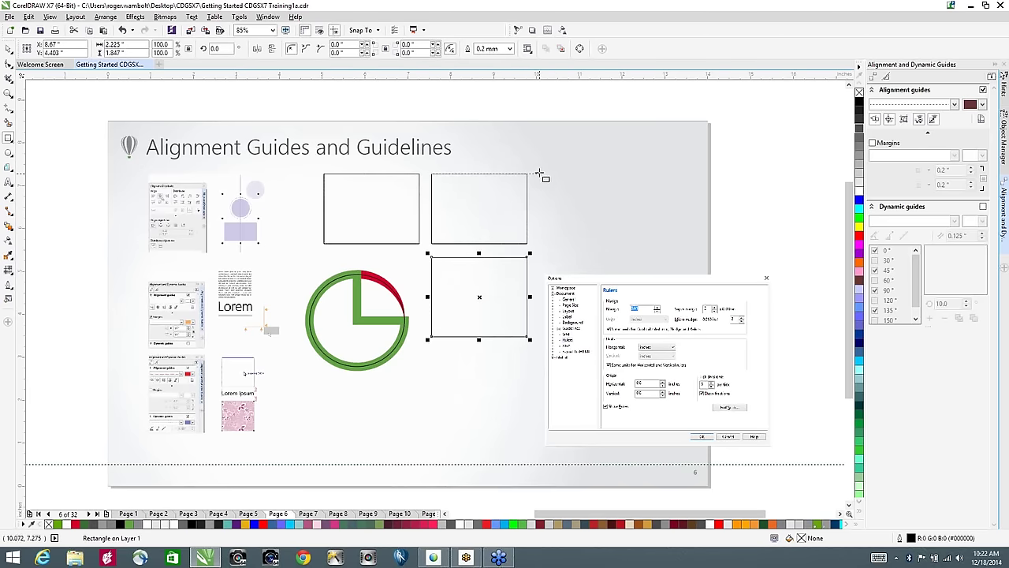
pyautogui.moveTo(545, 174); pyautogui.dragTo(640, 244)
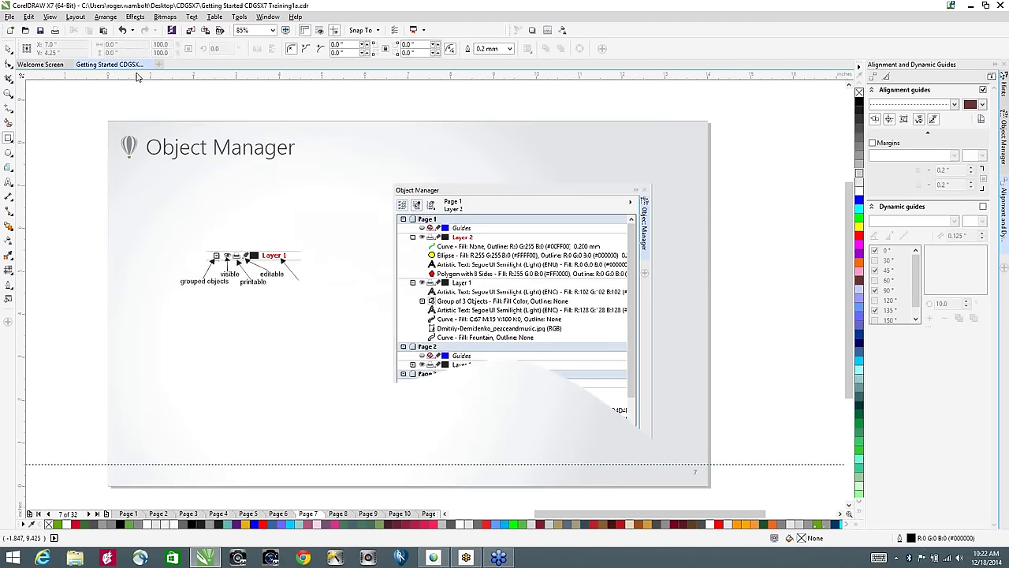
# Step: Create a new 3.5 by 2 inch Business Card document and show the Object Manager docker
pyautogui.click(159, 64)
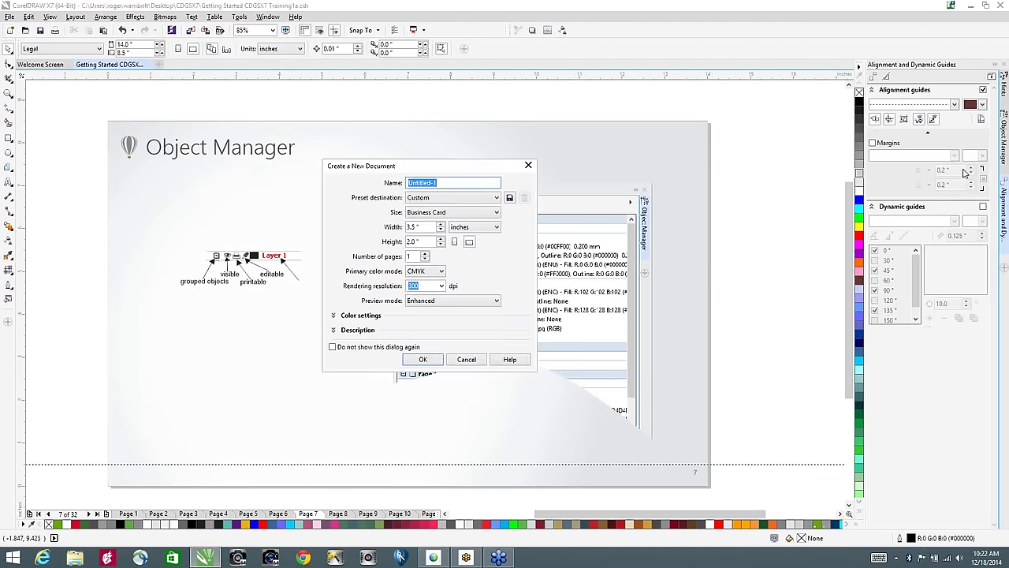
pyautogui.click(421, 360)
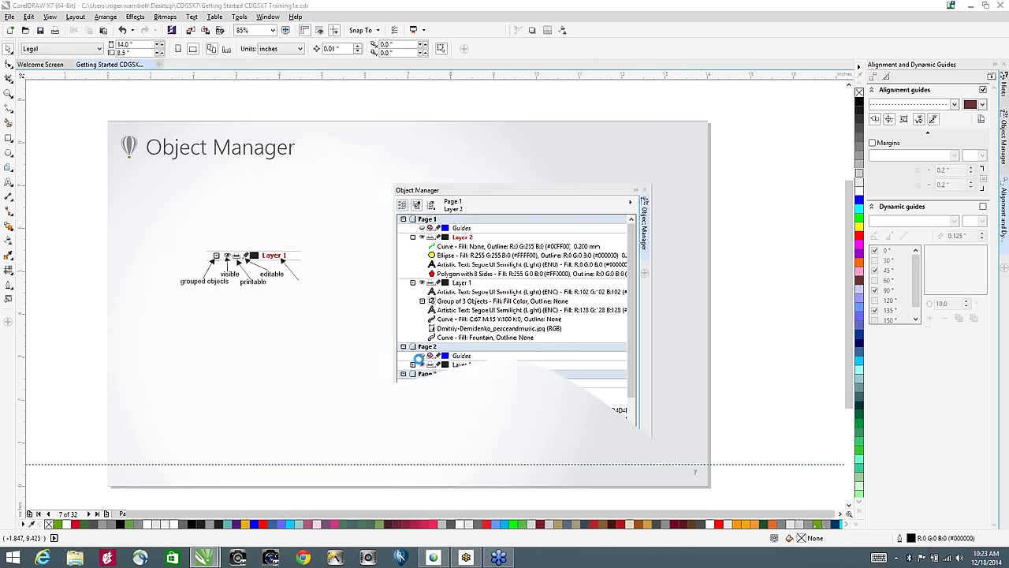
pyautogui.click(1003, 127)
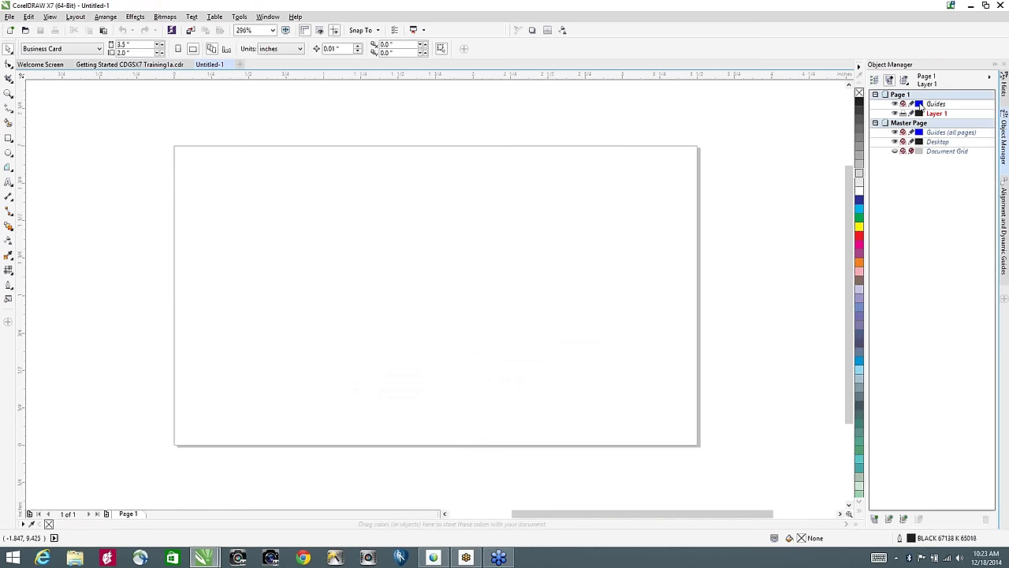
# Step: Draw a rectangle about 0.48 by 0.38 inches near the page's upper-left corner, with a yellow fill and a green outline
pyautogui.click(8, 140)
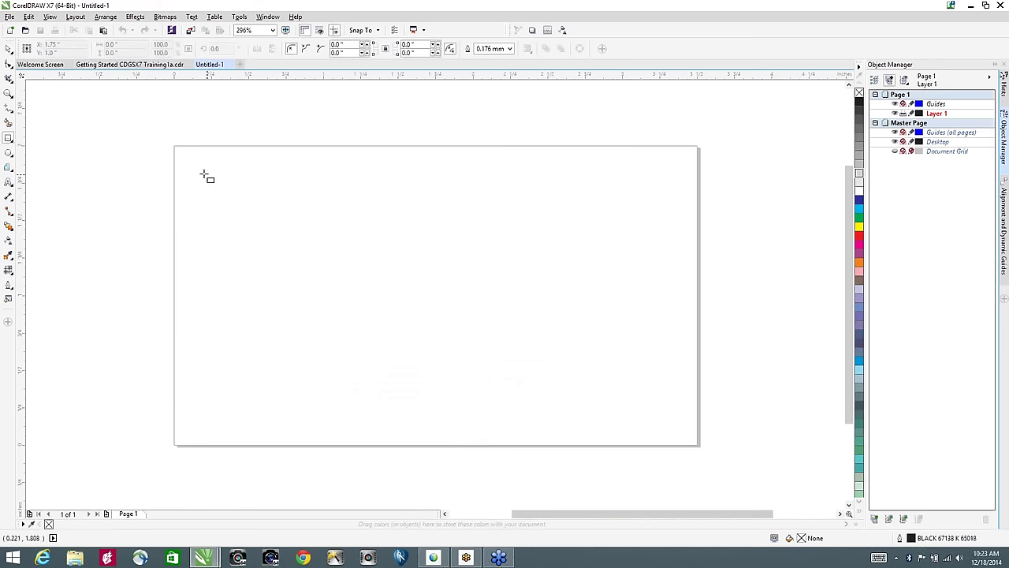
pyautogui.moveTo(194, 163); pyautogui.dragTo(265, 219)
pyautogui.click(859, 226)
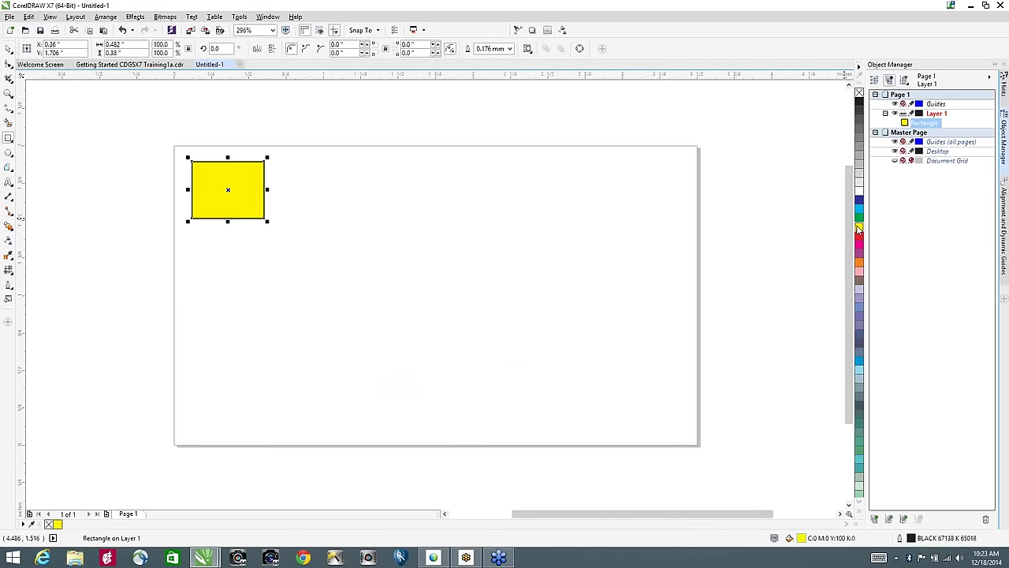
pyautogui.rightClick(858, 218)
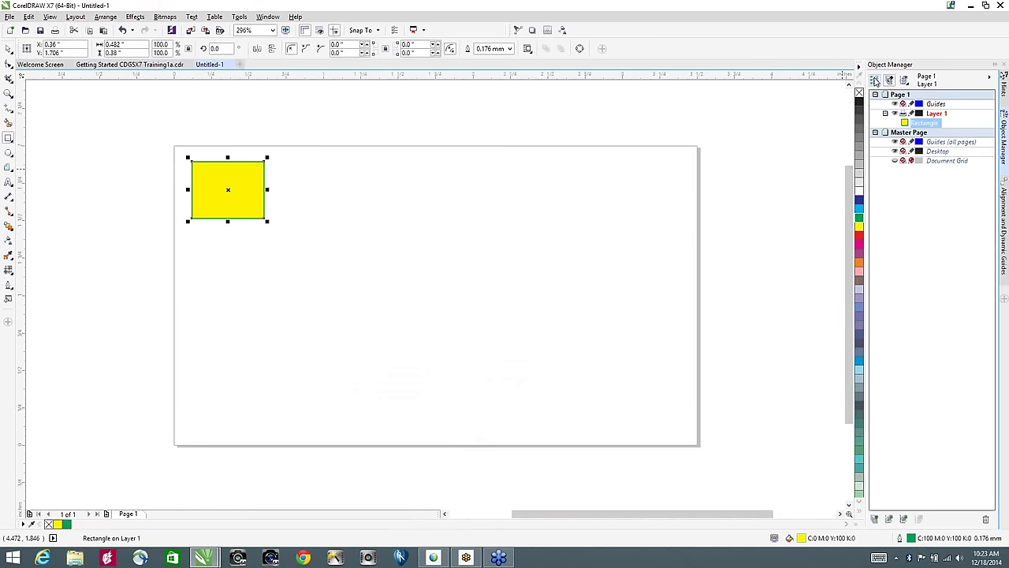
# Step: Show object properties in the Object Manager and widen the docker to fit the rectangle's full description
pyautogui.click(875, 81)
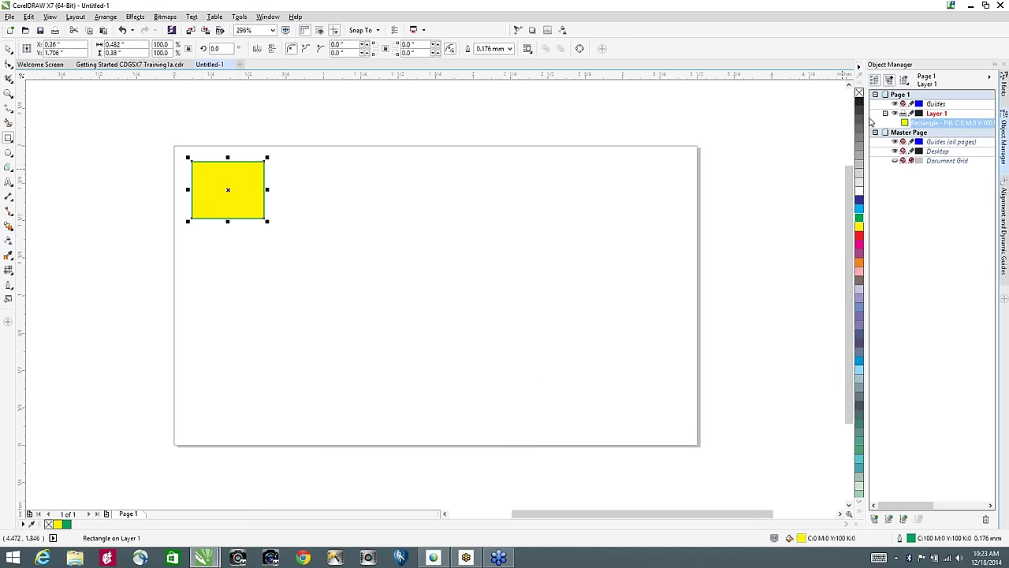
pyautogui.moveTo(862, 117); pyautogui.dragTo(767, 118)
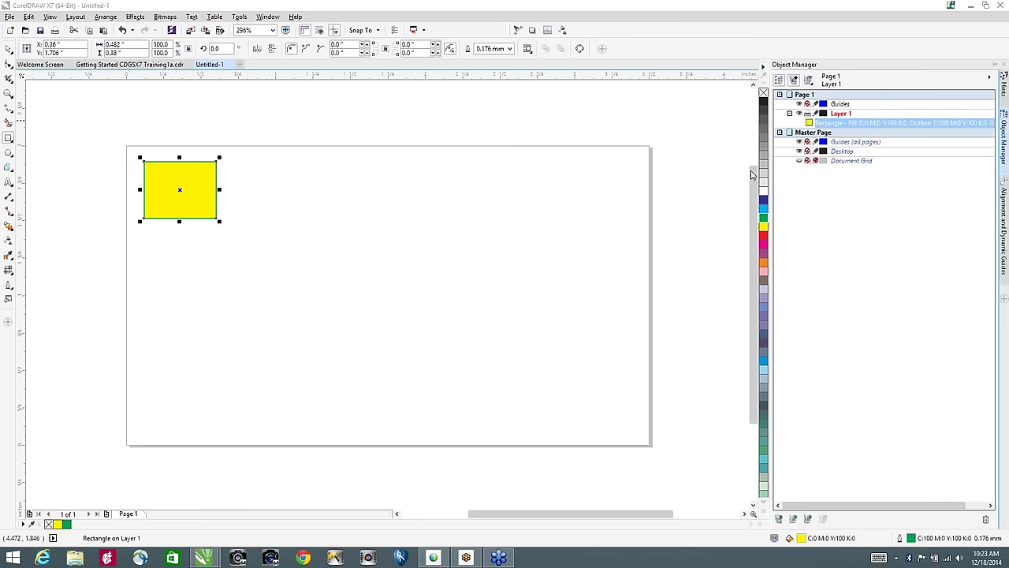
# Step: Turn off alignment guides and move the yellow rectangle's center to about X 0.44, Y 1.66 inches
pyautogui.moveTo(189, 192); pyautogui.dragTo(242, 189)
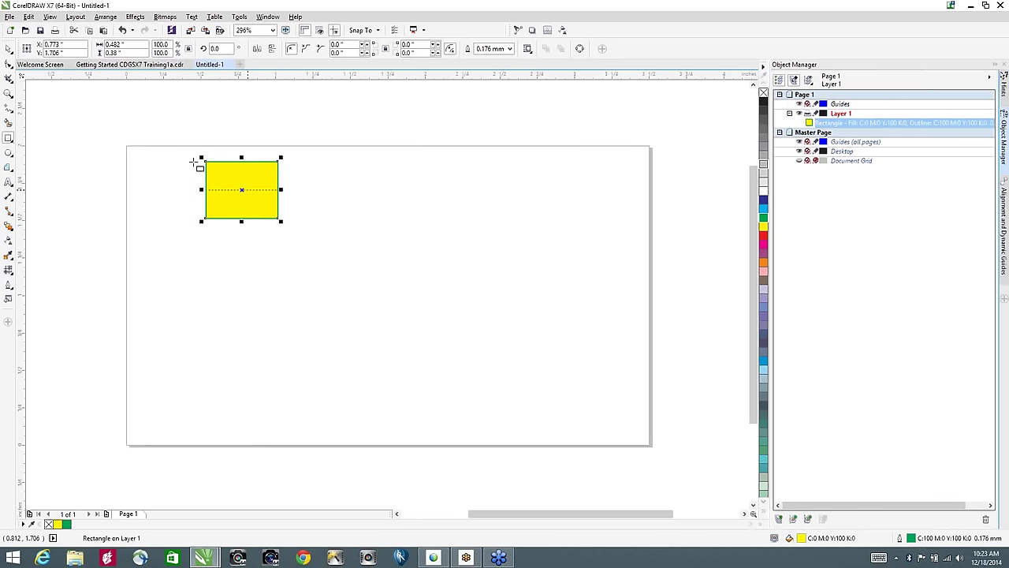
pyautogui.click(49, 16)
pyautogui.click(70, 253)
pyautogui.moveTo(242, 190); pyautogui.dragTo(192, 196)
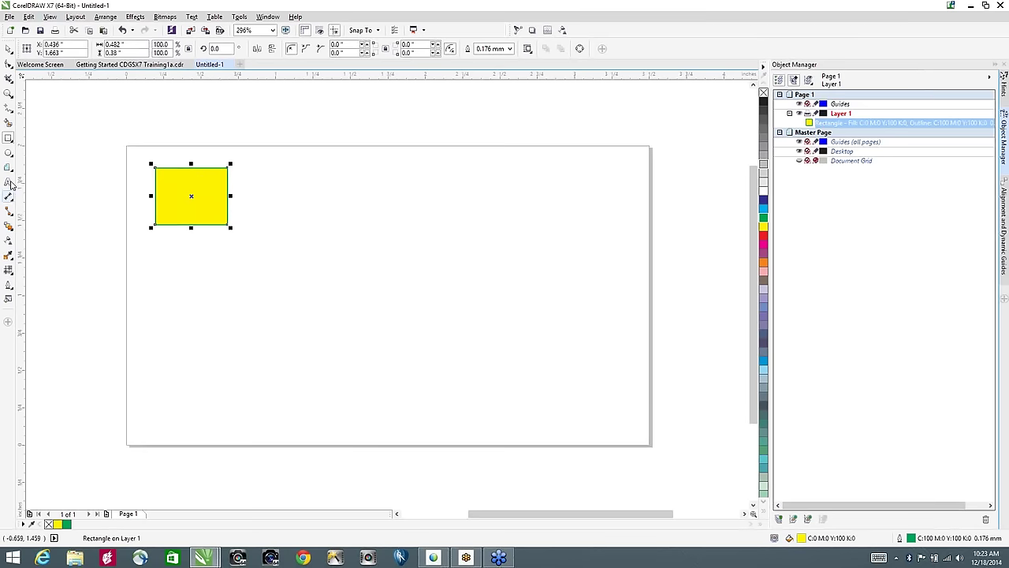
# Step: Draw an ellipse beside the yellow rectangle and a graph-paper grid of 4 columns by 3 rows below the rectangle
pyautogui.click(9, 154)
pyautogui.moveTo(262, 187)
pyautogui.mouseDown()
pyautogui.moveTo(315, 244)
pyautogui.moveTo(351, 258)
pyautogui.mouseUp()
pyautogui.click(9, 167)
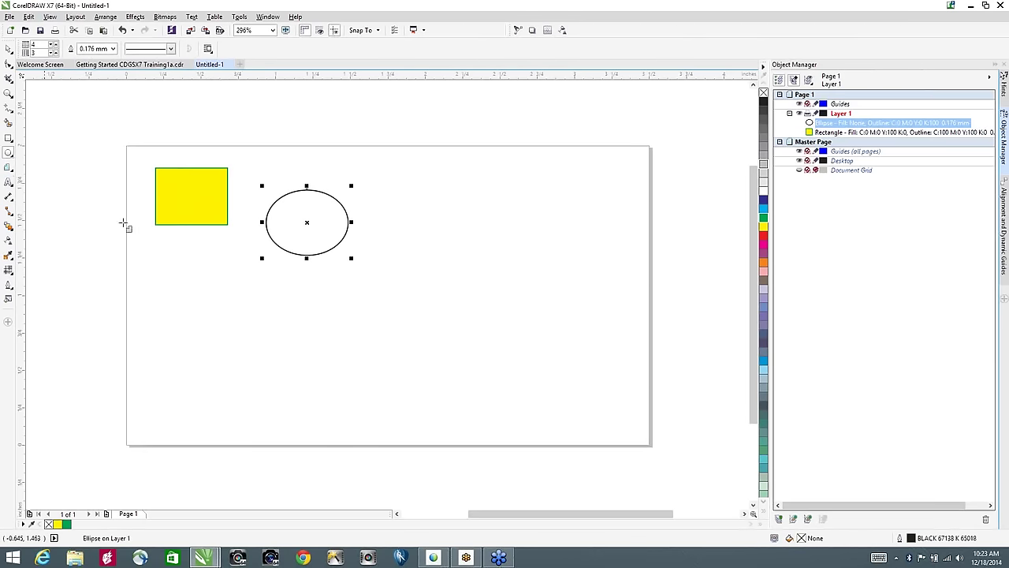
pyautogui.moveTo(162, 267); pyautogui.dragTo(217, 319)
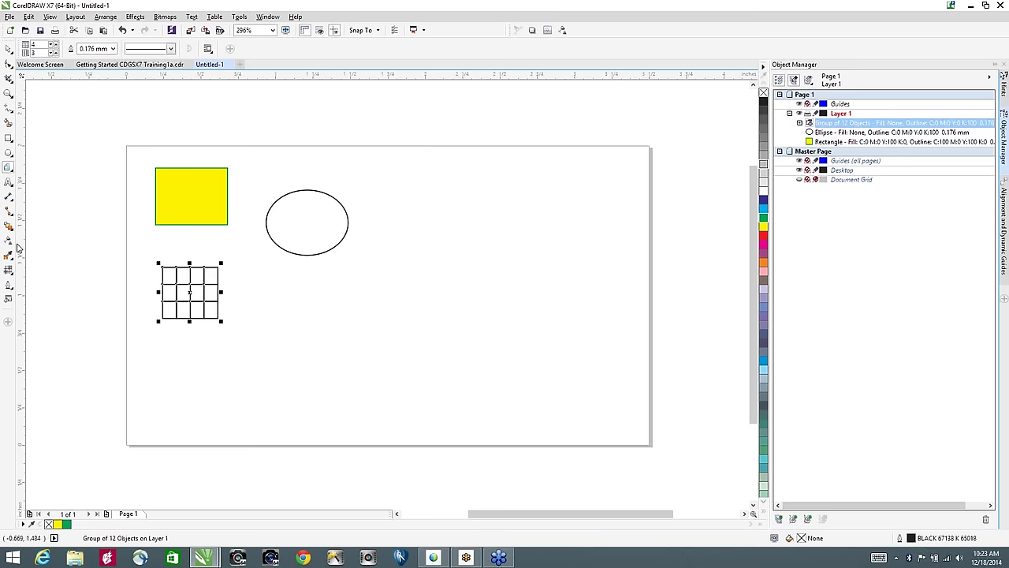
# Step: Apply a linear fountain transparency across the ellipse at about -40.5 degrees with the Transparency tool
pyautogui.click(314, 224)
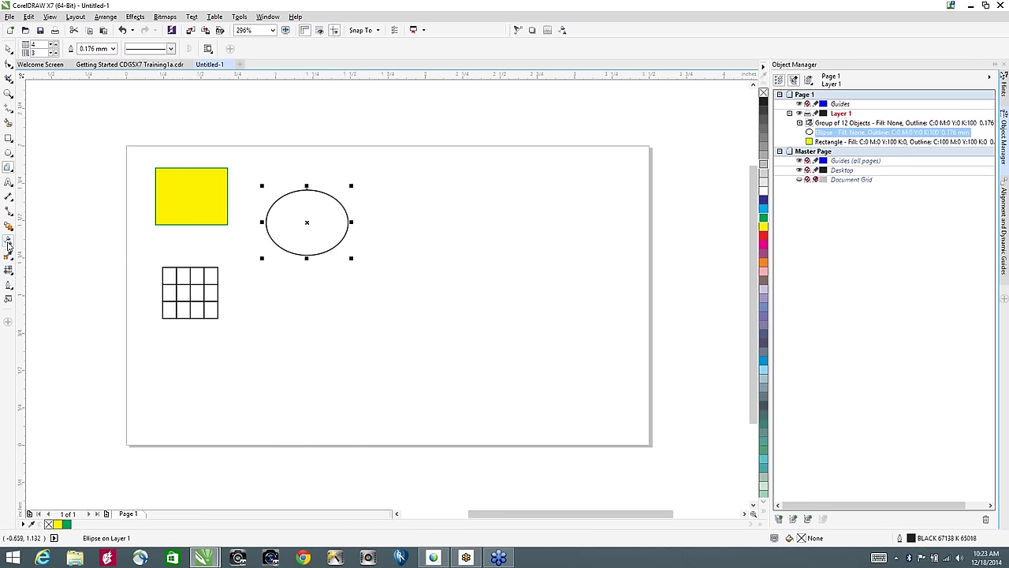
pyautogui.click(8, 242)
pyautogui.moveTo(293, 212); pyautogui.dragTo(322, 231)
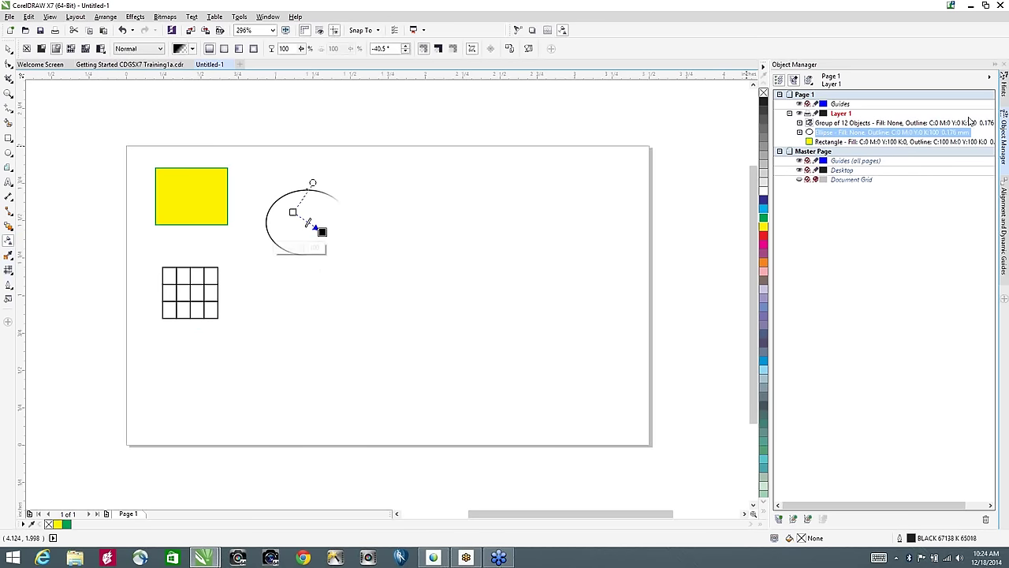
# Step: Add a new layer named Layer 2 and draw an ellipse about 0.6 by 0.48 inches on it, beside the faded ellipse
pyautogui.click(991, 78)
pyautogui.click(915, 81)
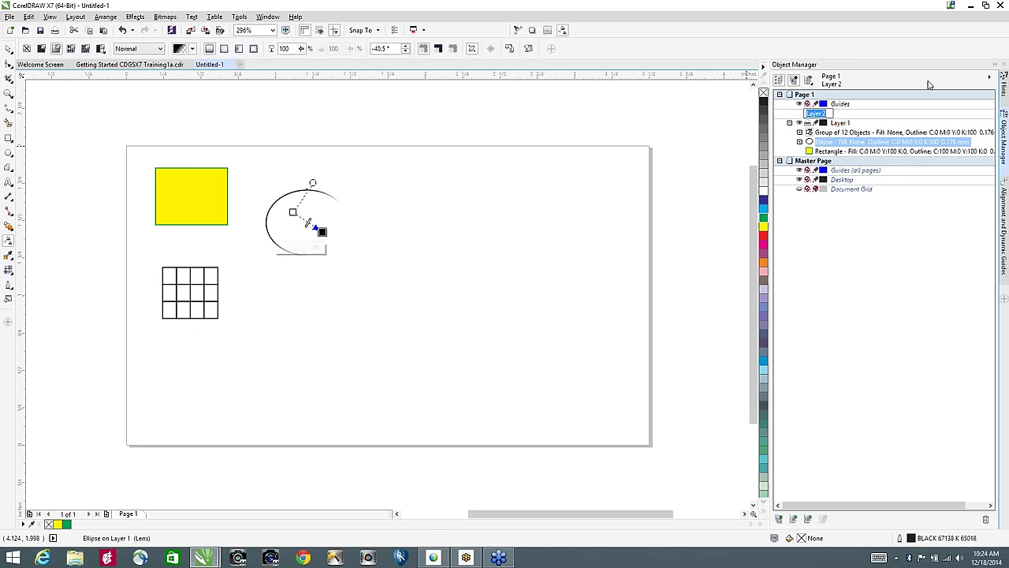
pyautogui.click(8, 152)
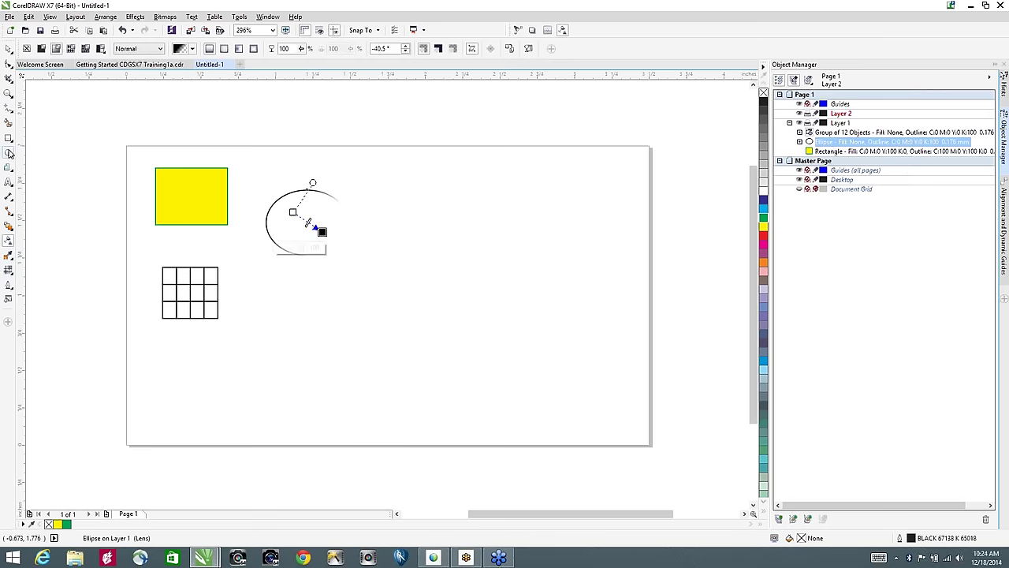
pyautogui.click(43, 155)
pyautogui.moveTo(432, 205); pyautogui.dragTo(527, 282)
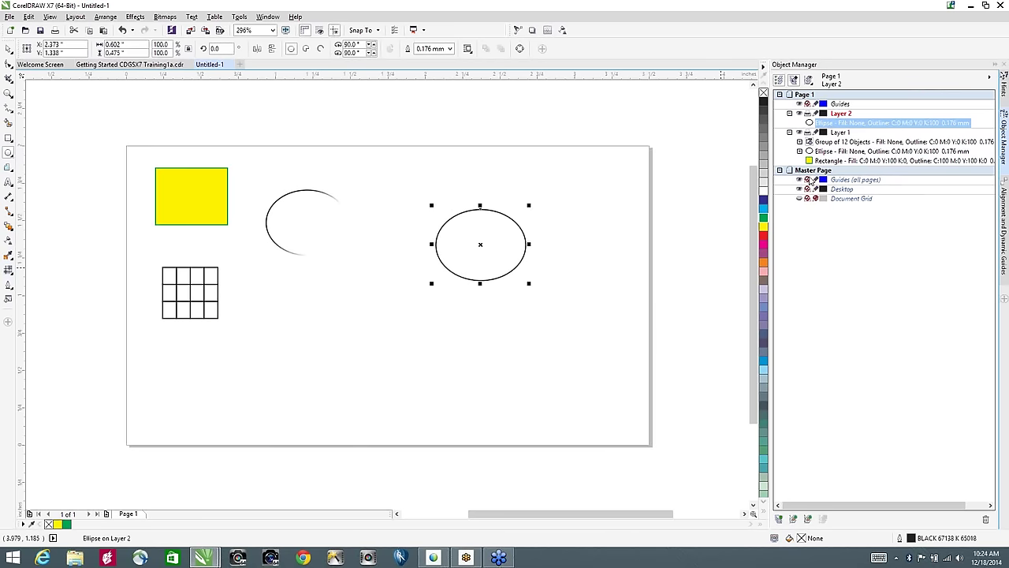
# Step: Add the artistic text "This is text" below the ellipses on Layer 2
pyautogui.click(8, 181)
pyautogui.click(344, 339)
pyautogui.write('This')
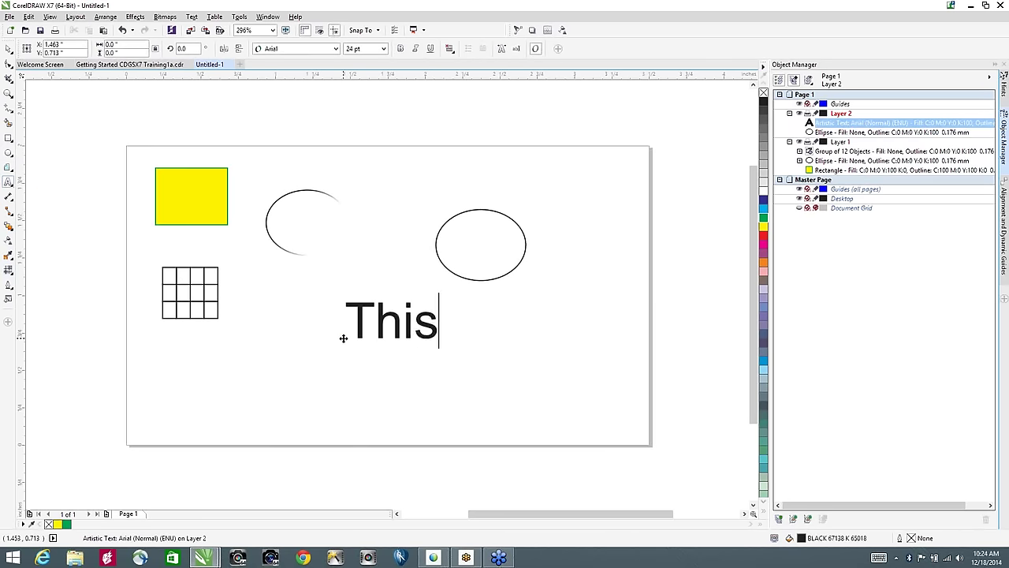
pyautogui.write(' is text')
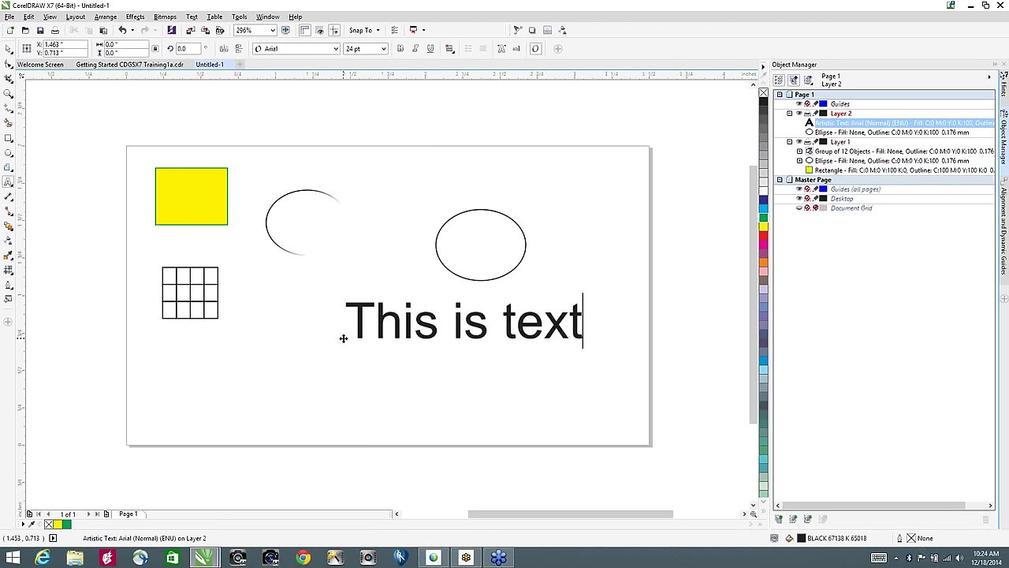
pyautogui.hotkey('ctrl', 'space')
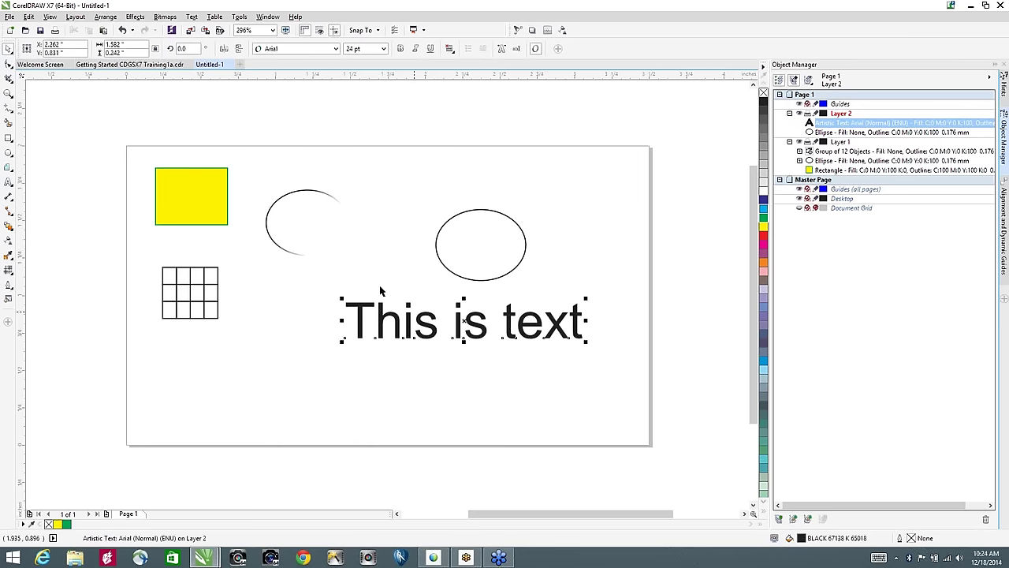
# Step: Group the yellow rectangle with the faded transparent ellipse
pyautogui.click(187, 199)
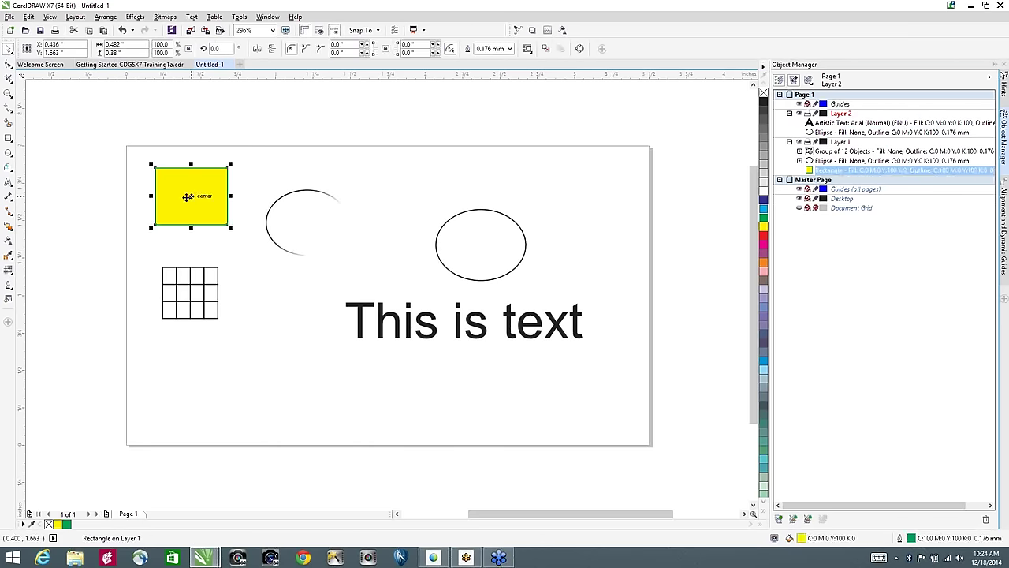
pyautogui.click(320, 222)
pyautogui.click(183, 182)
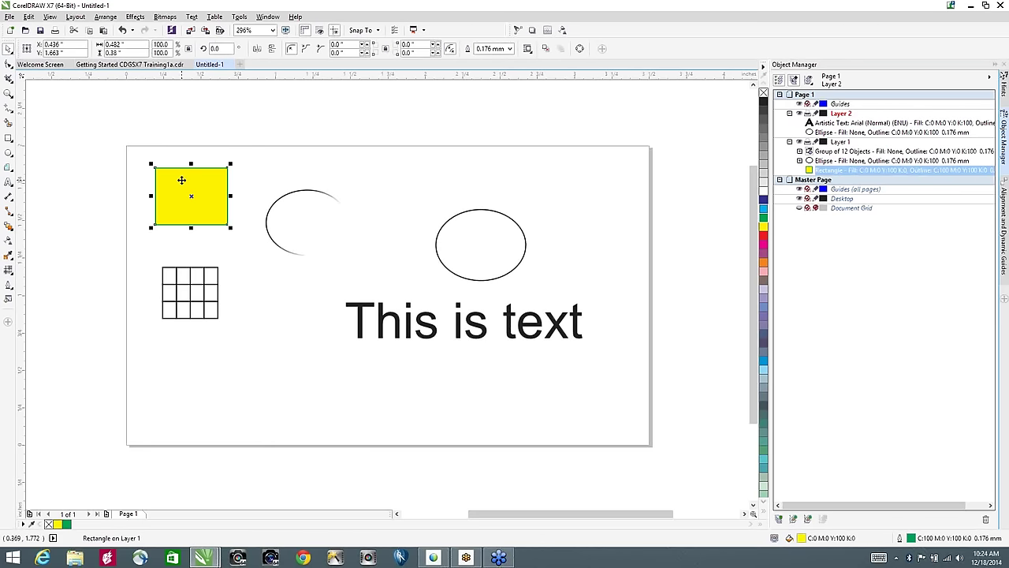
pyautogui.keyDown('shift'); pyautogui.click(316, 216); pyautogui.keyUp('shift')
pyautogui.hotkey('ctrl', 'g')
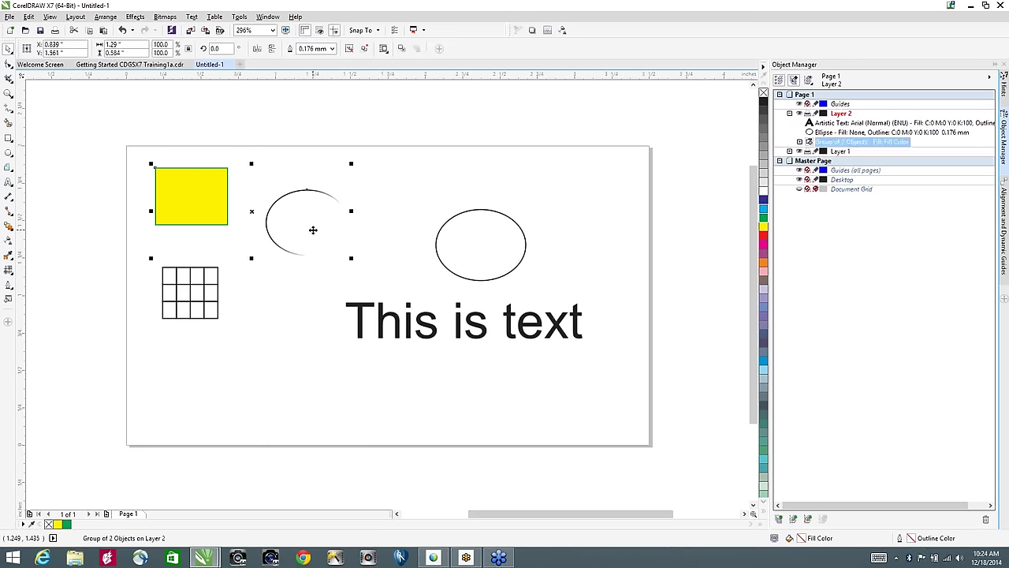
# Step: Hide and reshow the contents of Layer 2 and of Layer 1 in the Object Manager
pyautogui.click(800, 114)
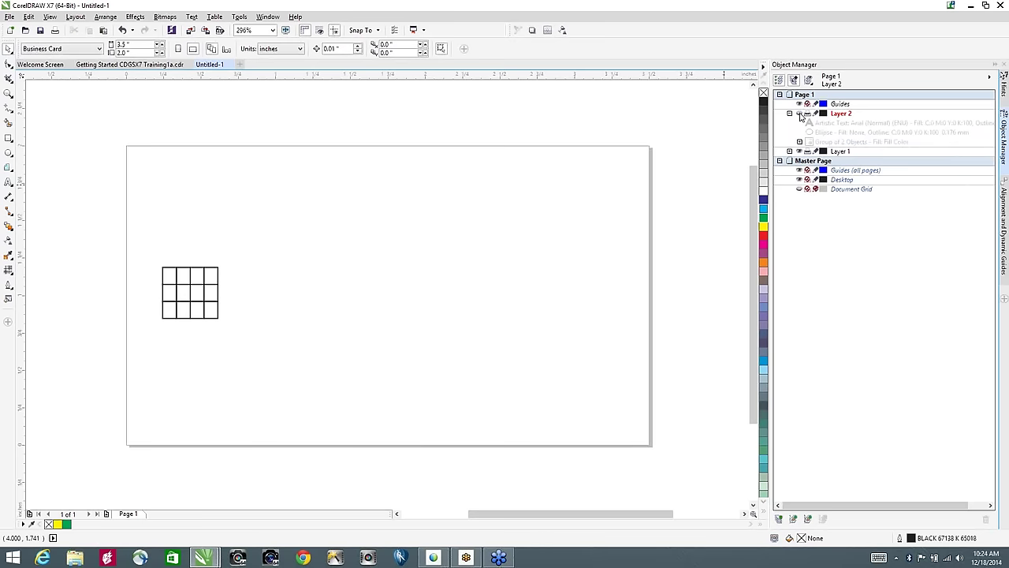
pyautogui.click(801, 114)
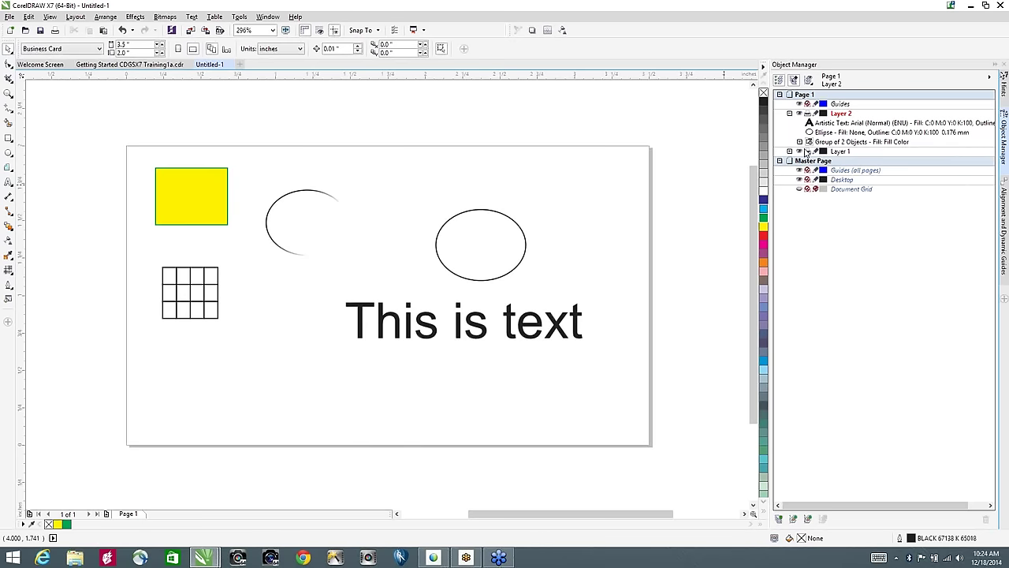
pyautogui.click(799, 152)
pyautogui.click(800, 151)
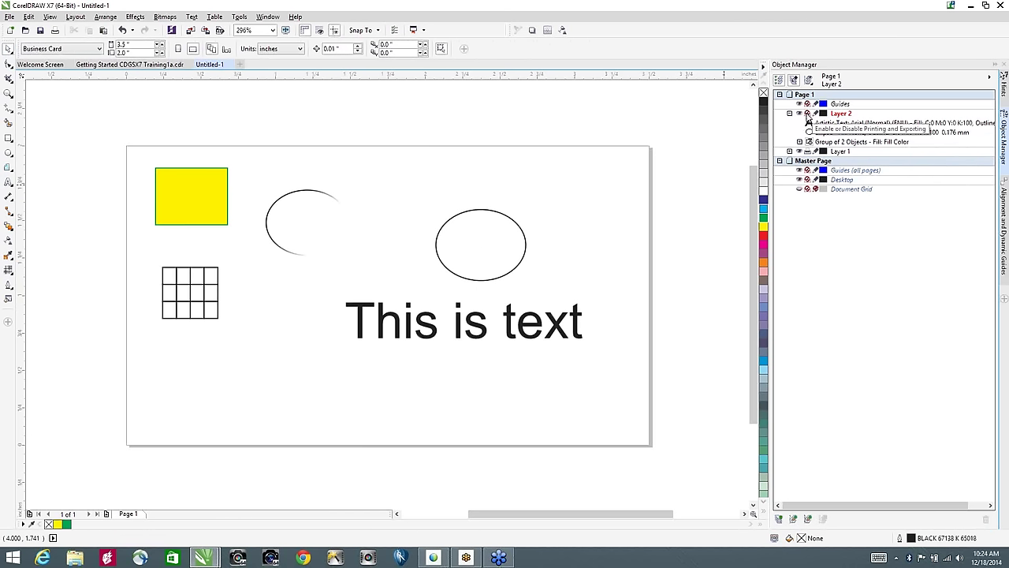
# Step: Preview how the document prints with printing disabled for Layer 2, and leave the print setup without printing
pyautogui.click(55, 30)
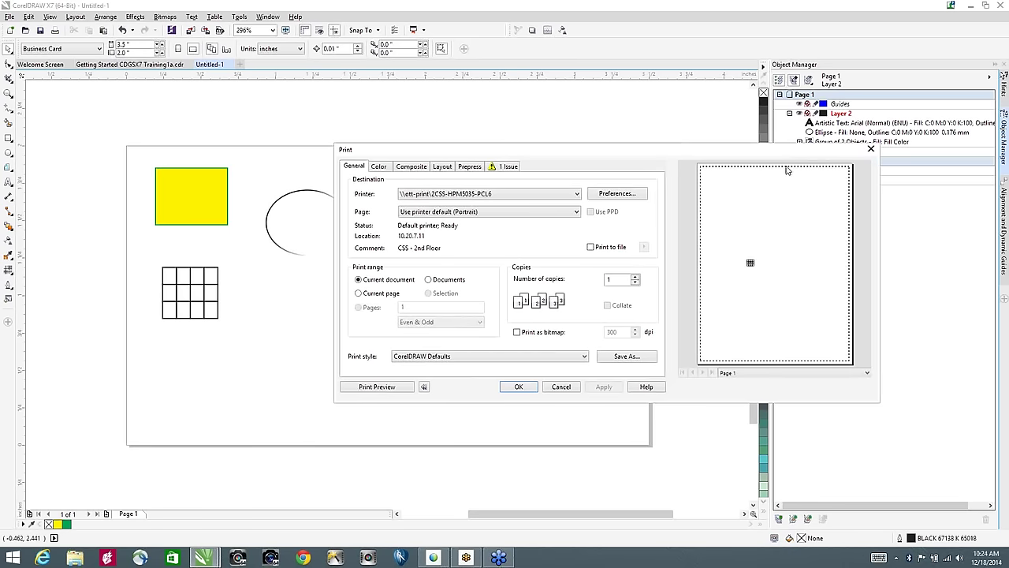
pyautogui.click(424, 387)
pyautogui.click(381, 389)
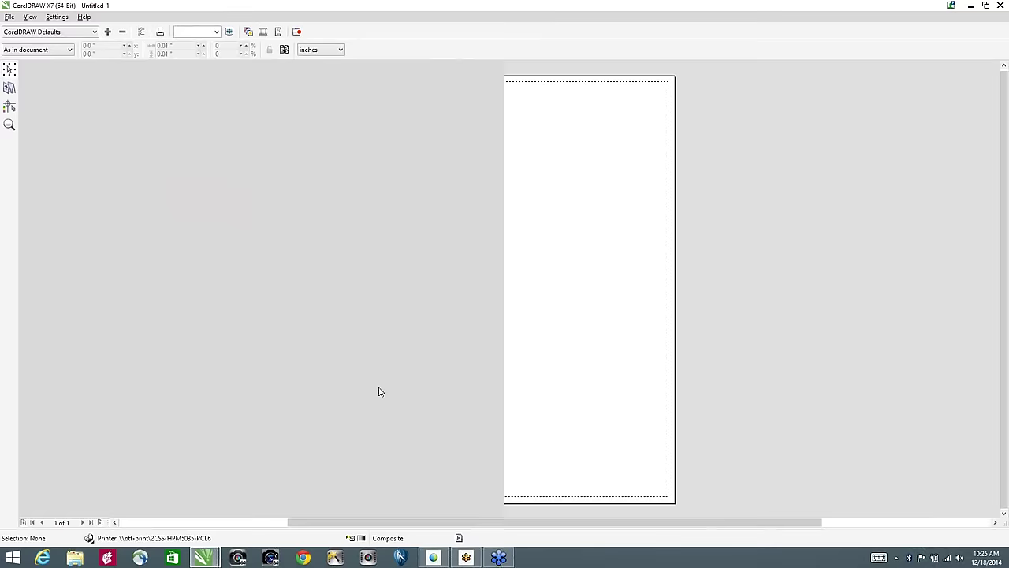
pyautogui.click(297, 31)
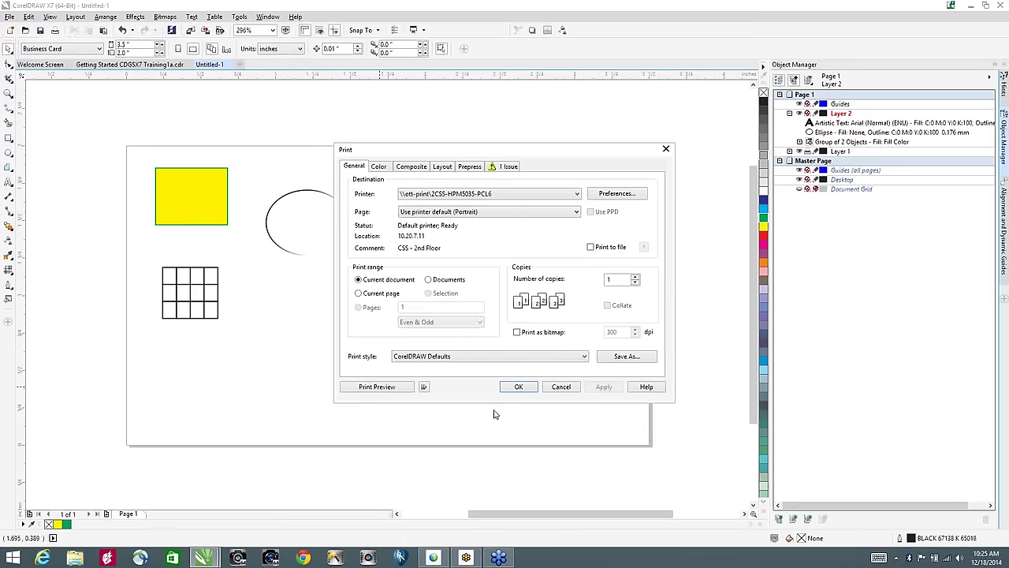
pyautogui.click(425, 387)
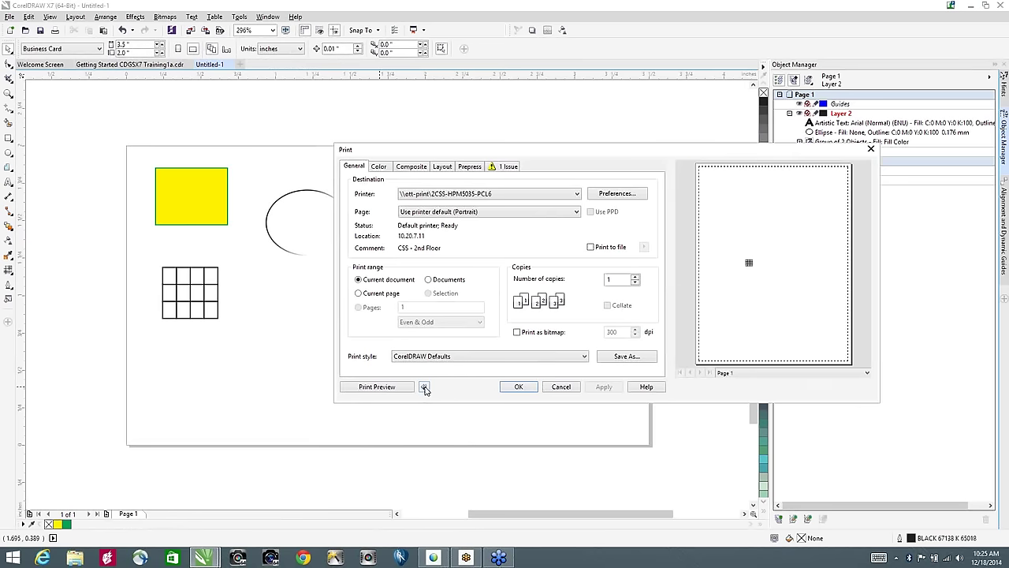
pyautogui.click(562, 387)
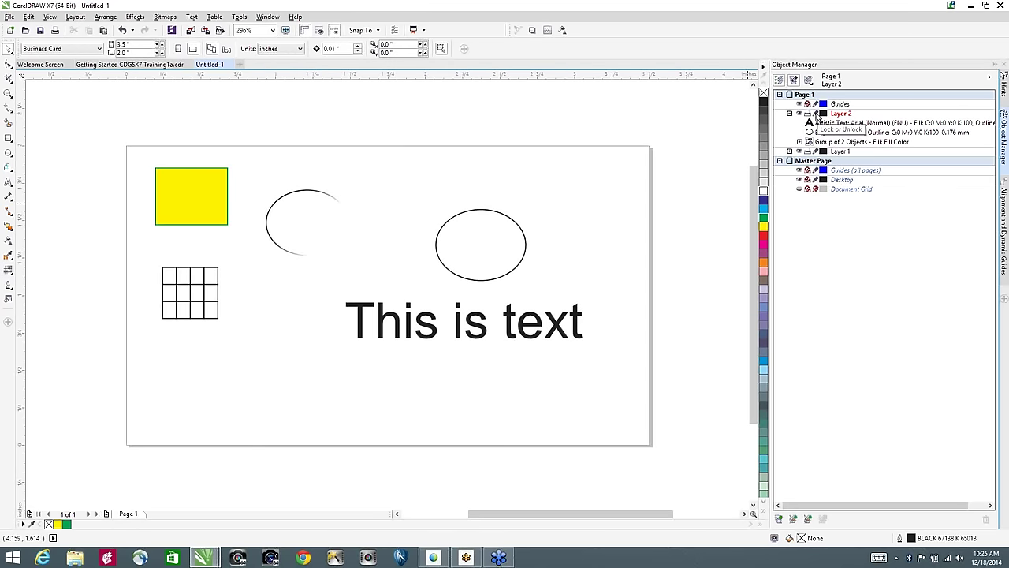
# Step: Try locking and unlocking Layer 2, lock it again, and delete everything that can be selected on the page
pyautogui.click(815, 115)
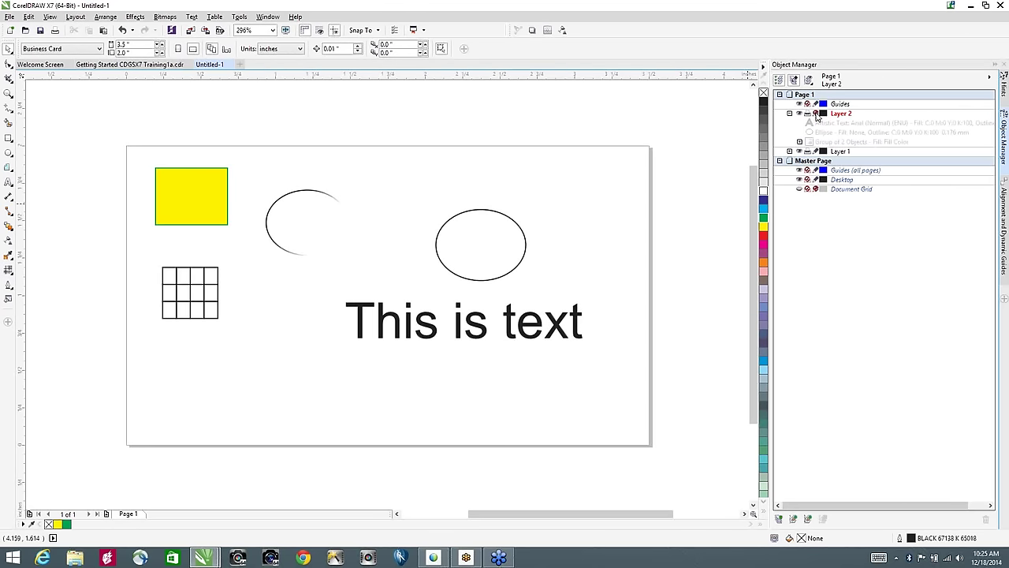
pyautogui.click(816, 114)
pyautogui.click(815, 114)
pyautogui.moveTo(67, 124); pyautogui.dragTo(698, 479)
pyautogui.press('Delete')
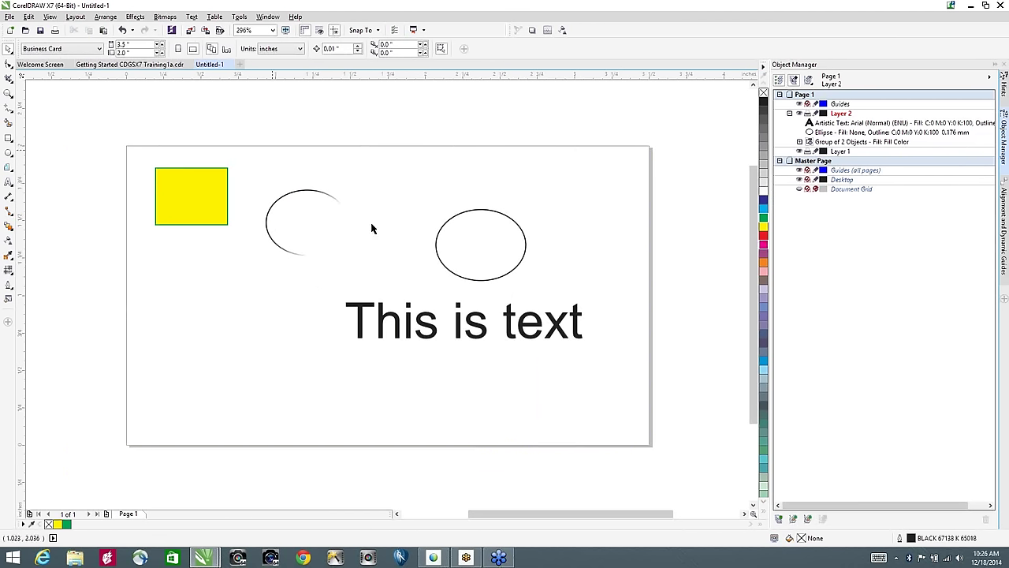
# Step: Close Untitled-1 without saving and go to page 8, File I/O, of the training document
pyautogui.click(233, 67)
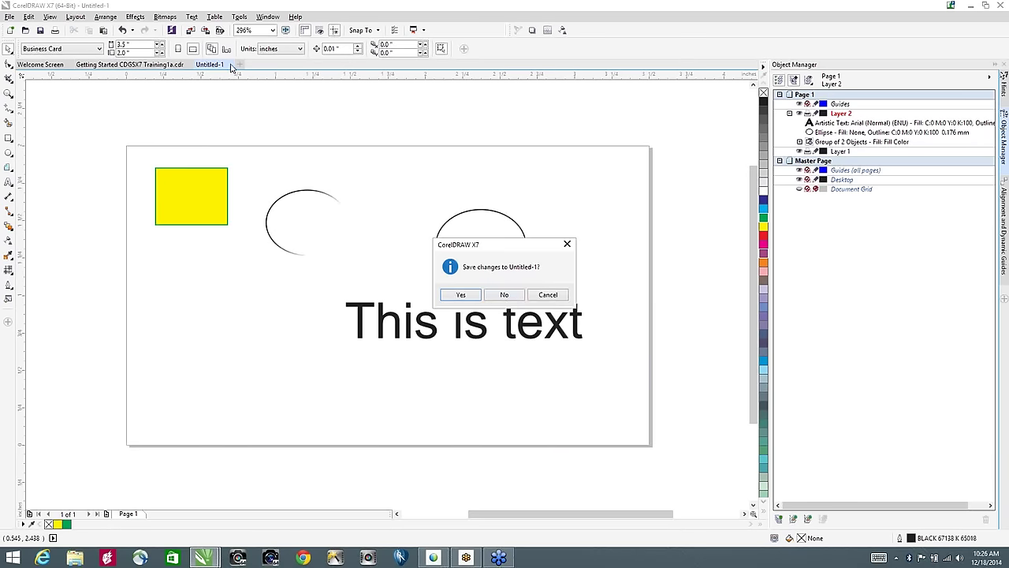
pyautogui.click(505, 294)
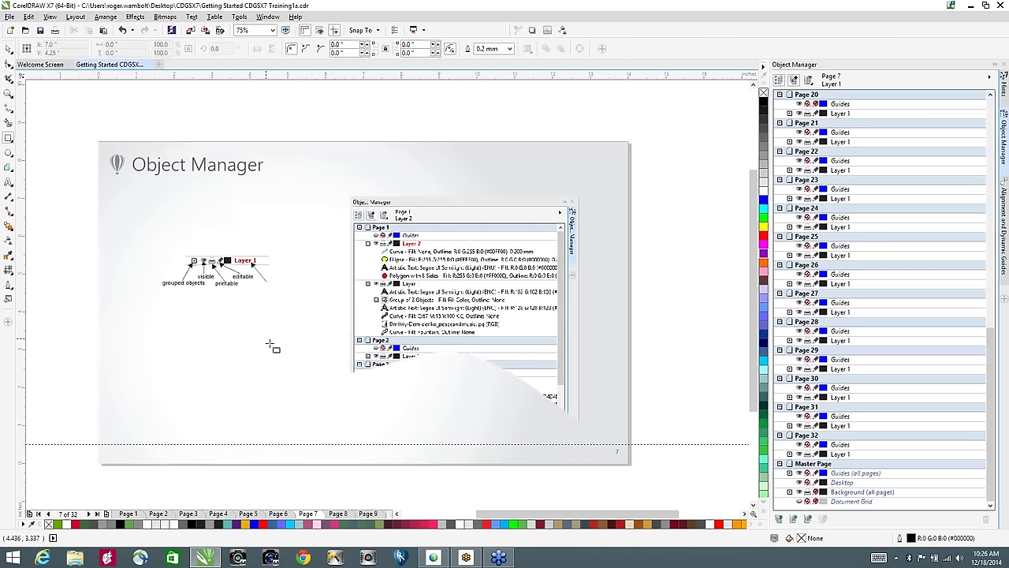
pyautogui.press('pagedown')
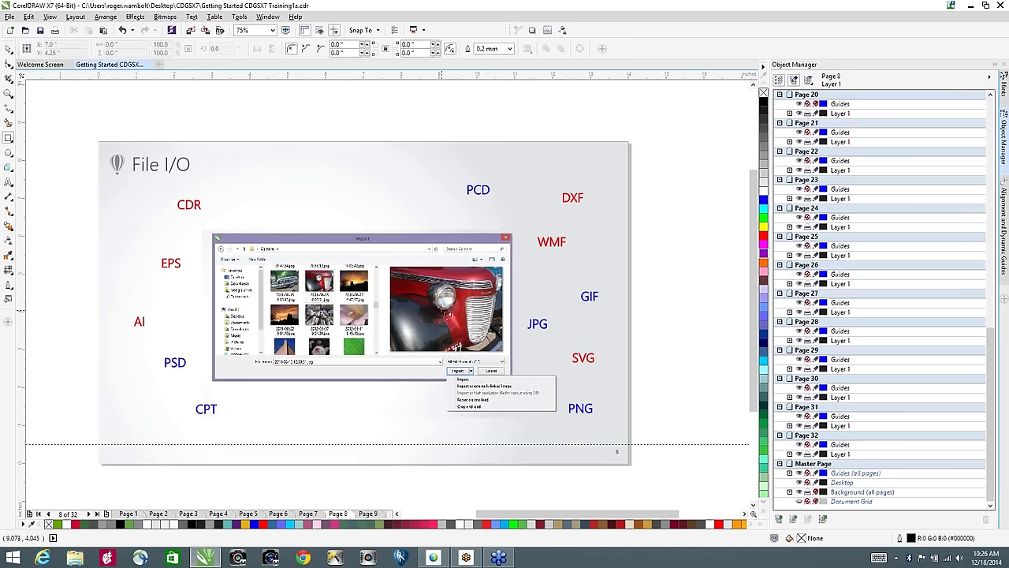
# Step: Examine the pixels of the car photo up close, and return to the whole File I/O page
pyautogui.scroll(6, 440, 310)
pyautogui.scroll(2, 444, 311)
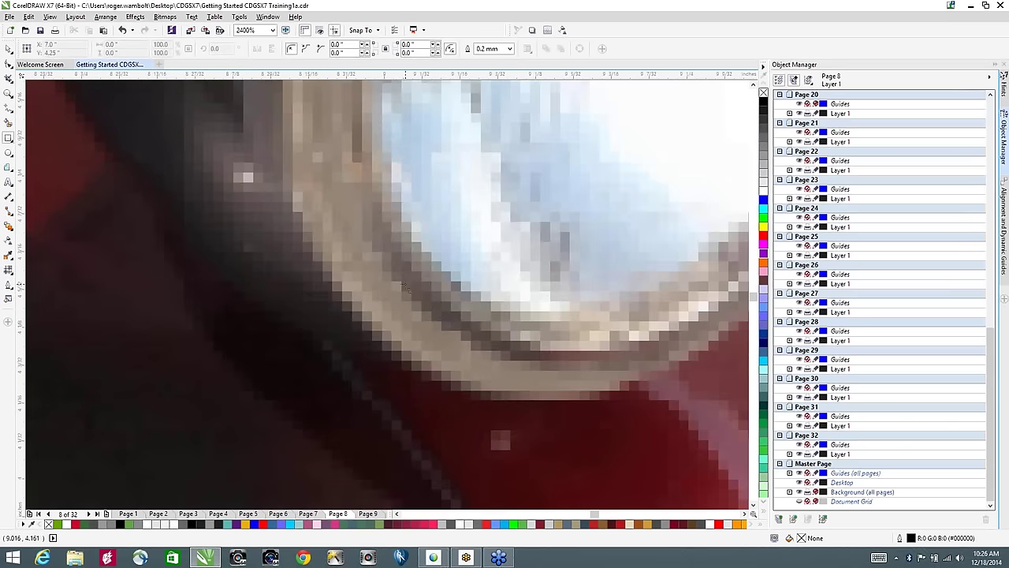
pyautogui.scroll(-4, 308, 298)
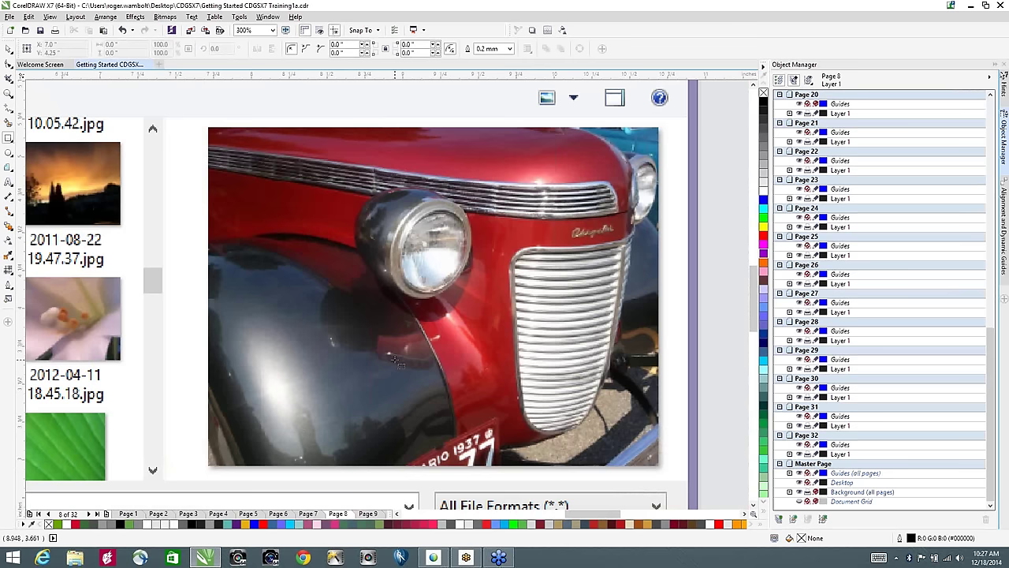
pyautogui.scroll(-2, 394, 359)
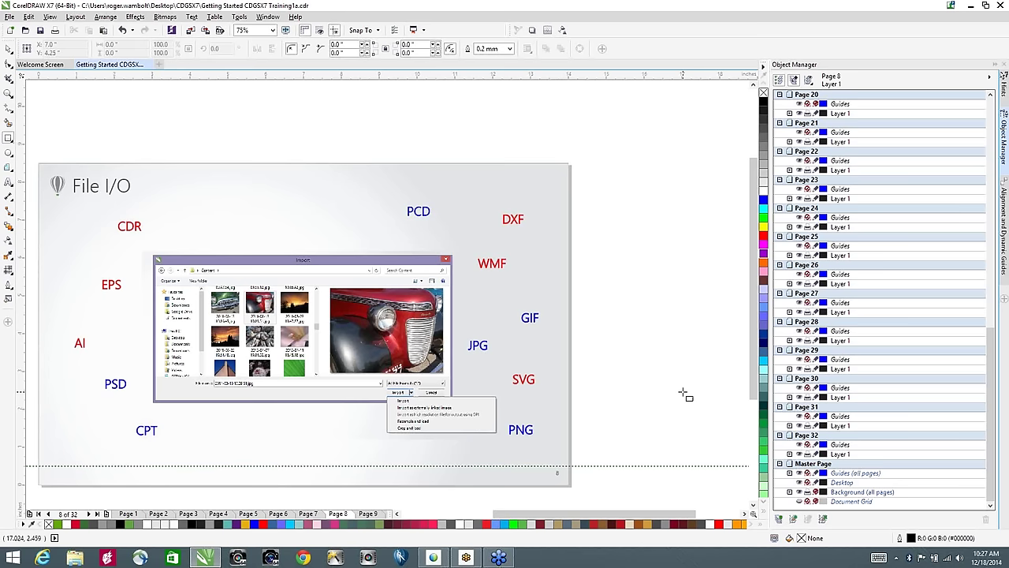
# Step: Draw a wavy Freehand curve about 5.03 inches wide and 0.56 inches high above the page
pyautogui.click(11, 114)
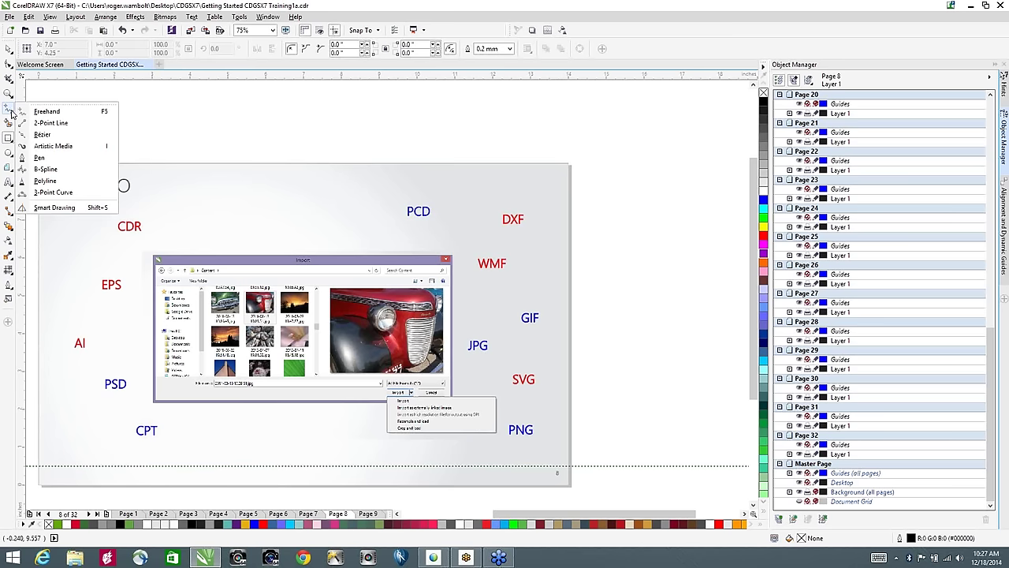
pyautogui.click(46, 111)
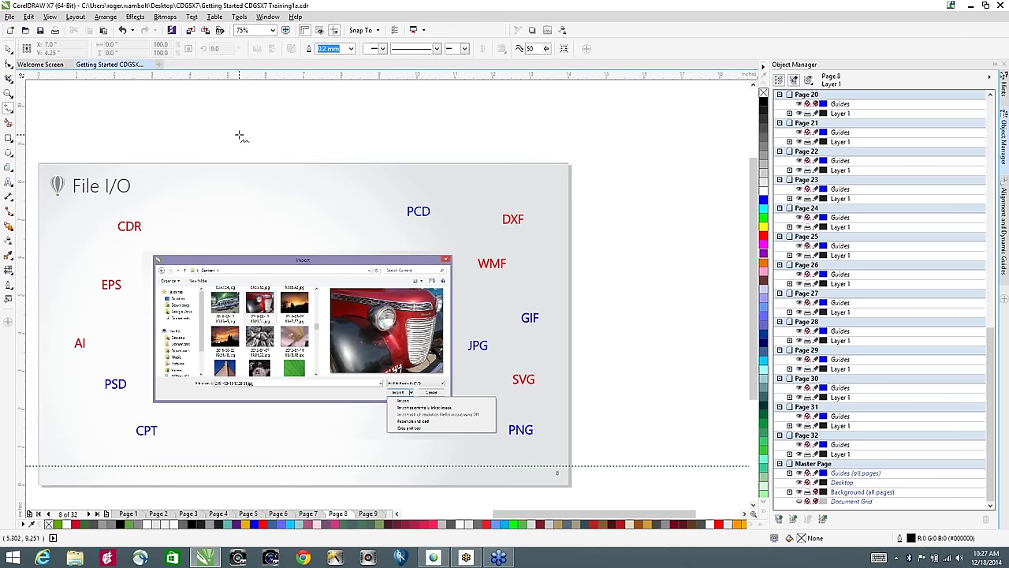
pyautogui.moveTo(239, 139)
pyautogui.mouseDown()
pyautogui.moveTo(285, 126)
pyautogui.moveTo(403, 127)
pyautogui.moveTo(430, 114)
pyautogui.mouseUp()
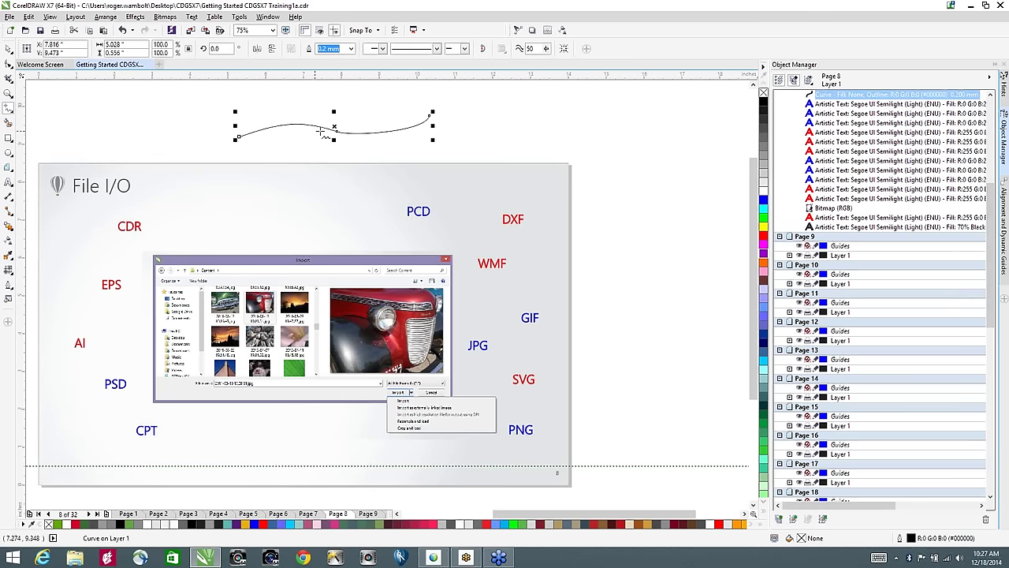
# Step: Reshape the curve with the Shape tool, extending the middle node's handles into a deeper S about 1.18 inches high
pyautogui.click(8, 77)
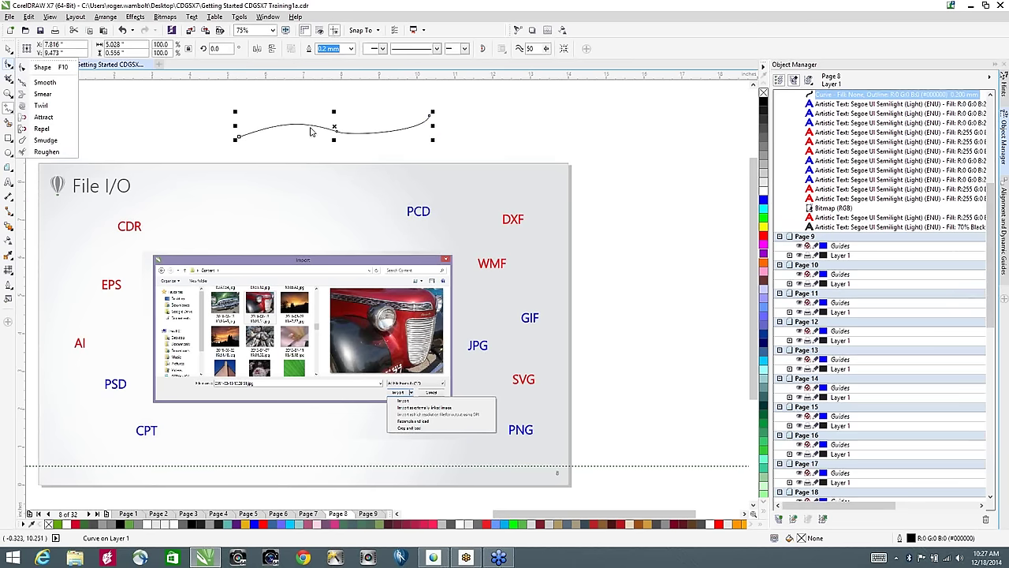
pyautogui.moveTo(8, 93)
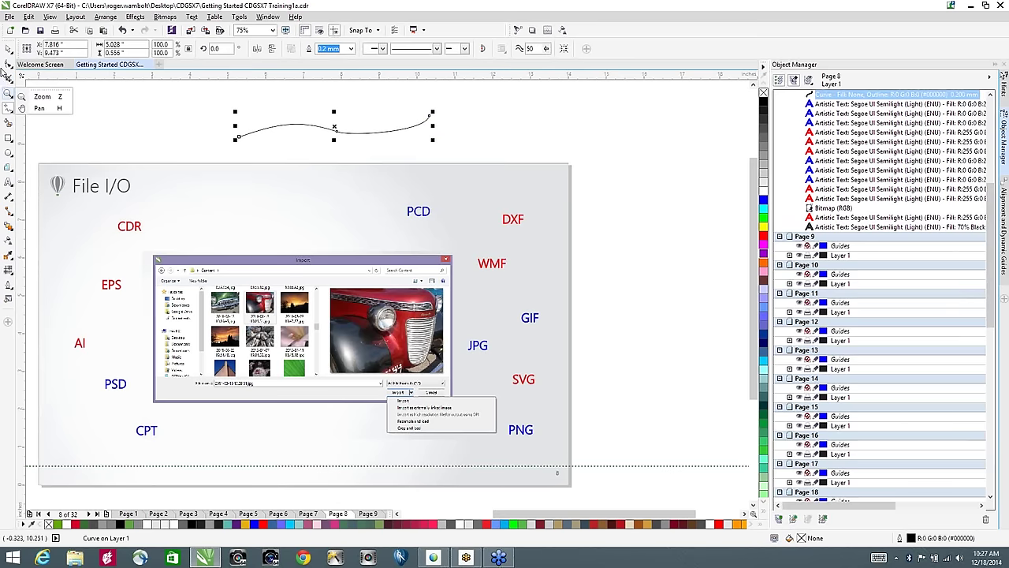
pyautogui.click(343, 134)
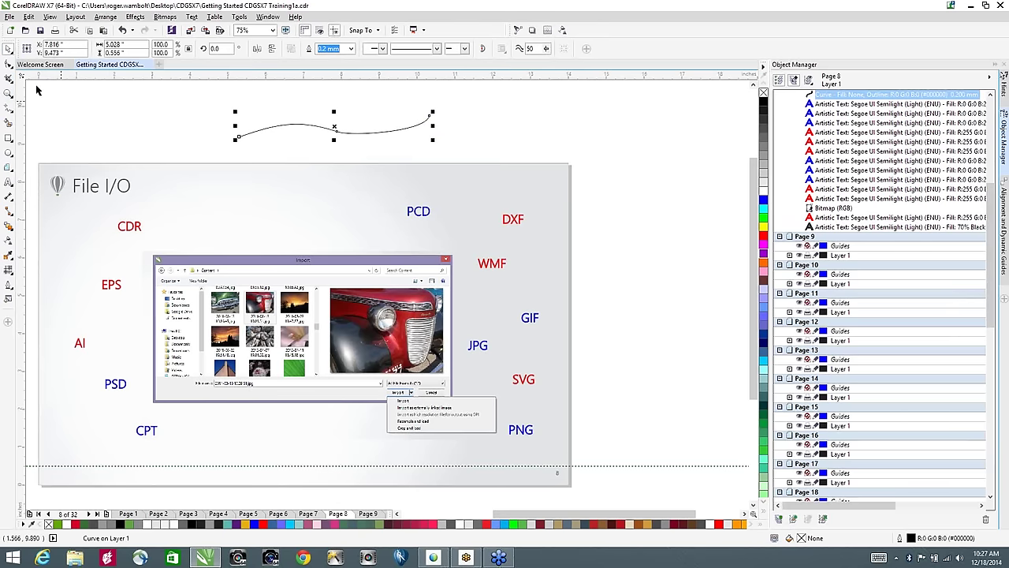
pyautogui.press('F10')
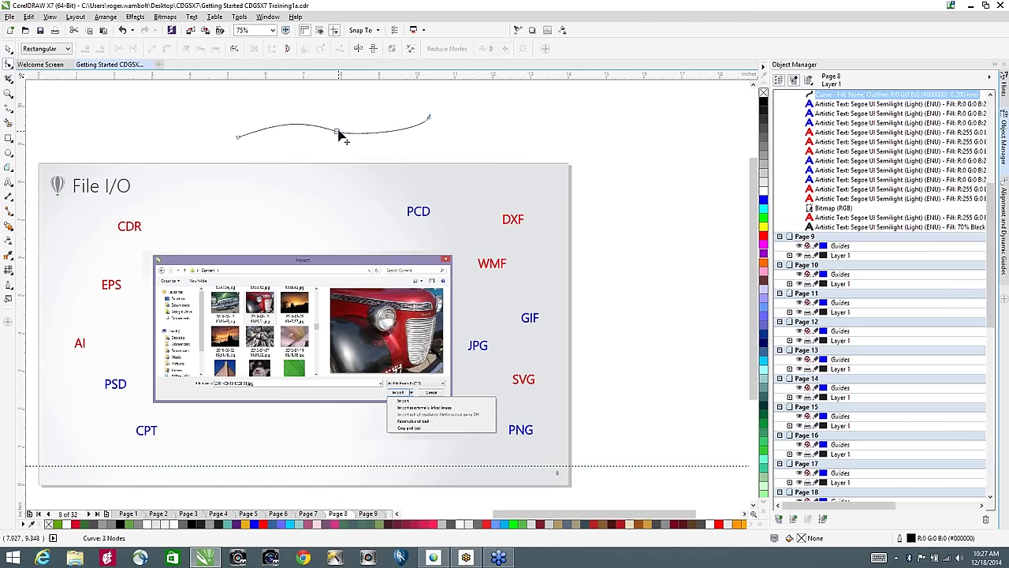
pyautogui.click(338, 133)
pyautogui.moveTo(303, 124); pyautogui.dragTo(331, 103)
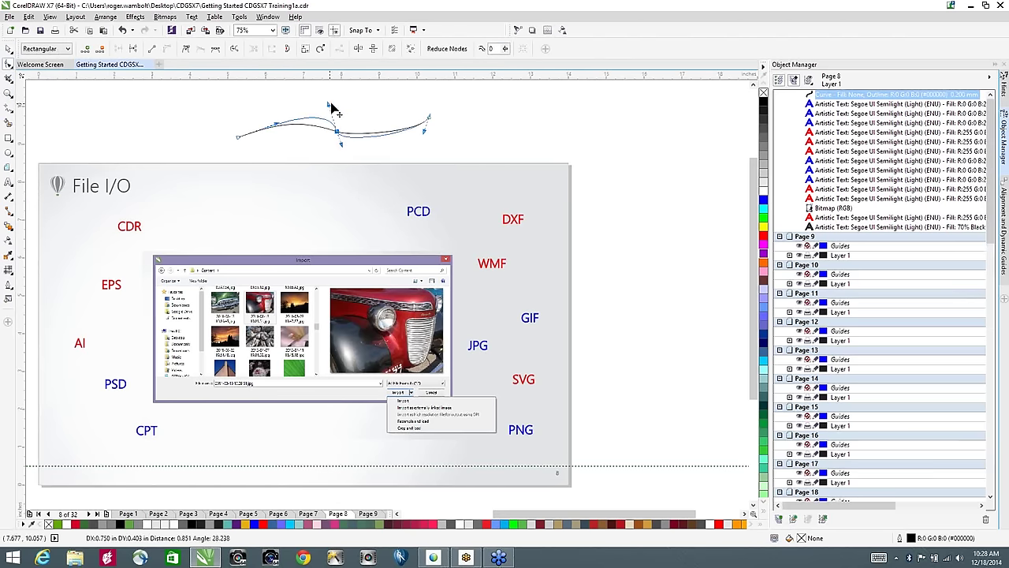
pyautogui.moveTo(343, 151); pyautogui.dragTo(343, 198)
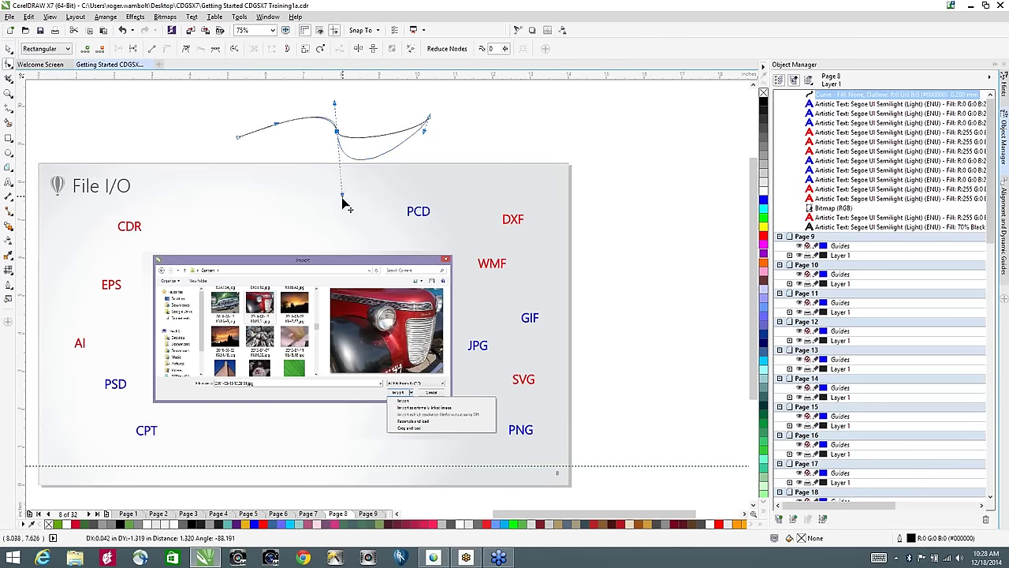
pyautogui.click(8, 51)
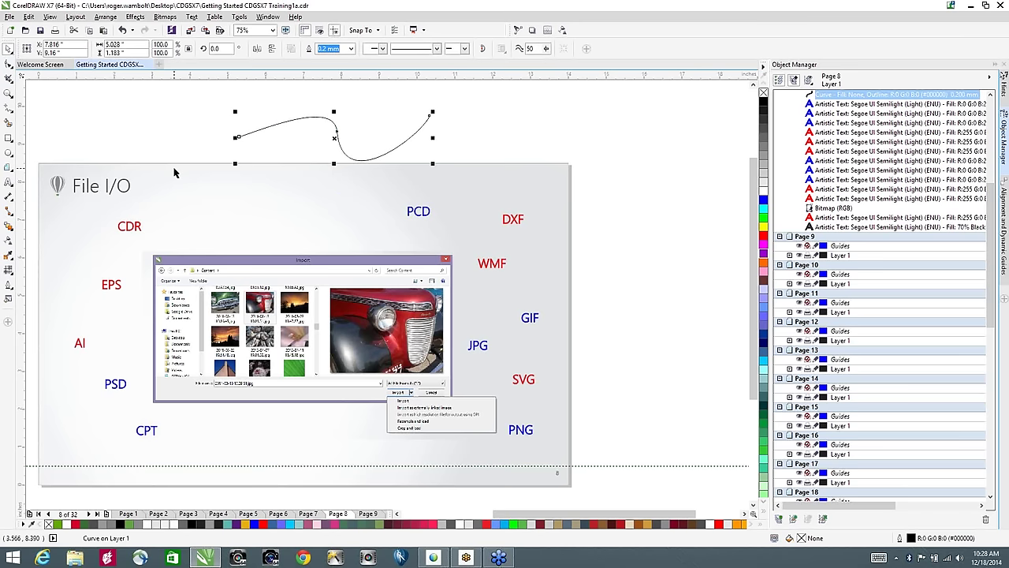
# Step: Delete the S curve above the page and show all of page 9, CorelConnect, in a drawing area widened by narrowing the docker
pyautogui.press('Delete')
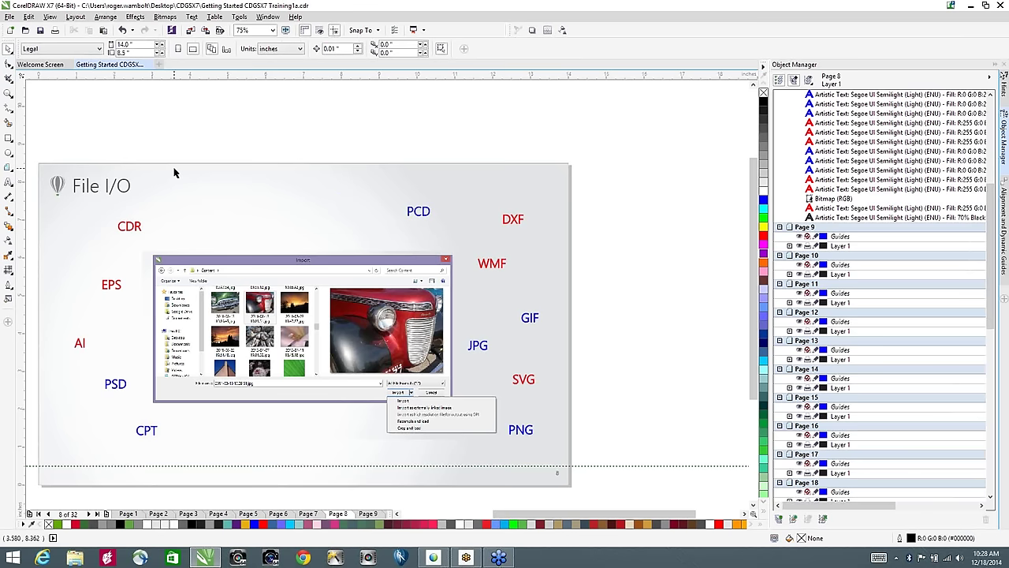
pyautogui.press('pagedown')
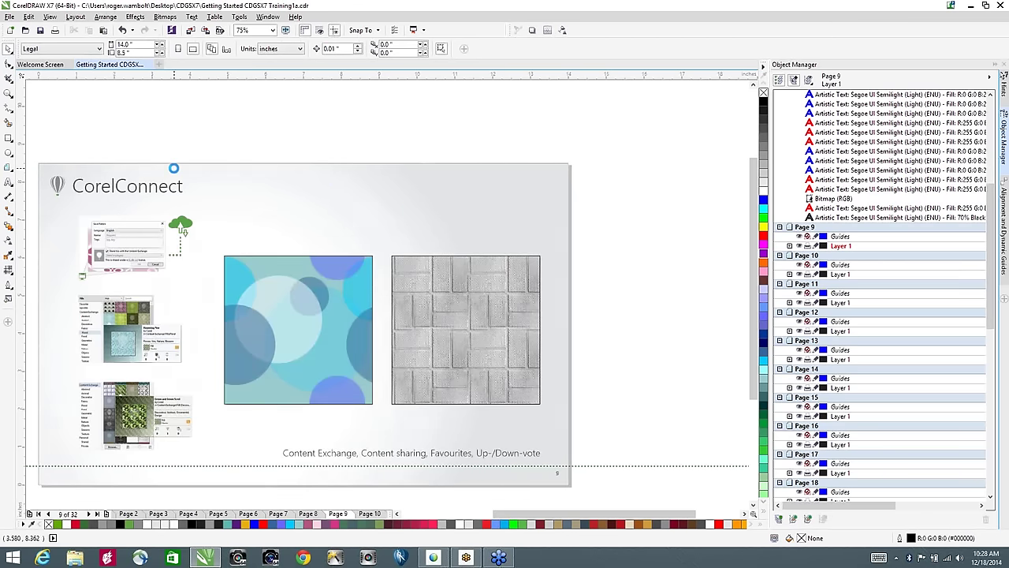
pyautogui.hotkey('shift', 'F4')
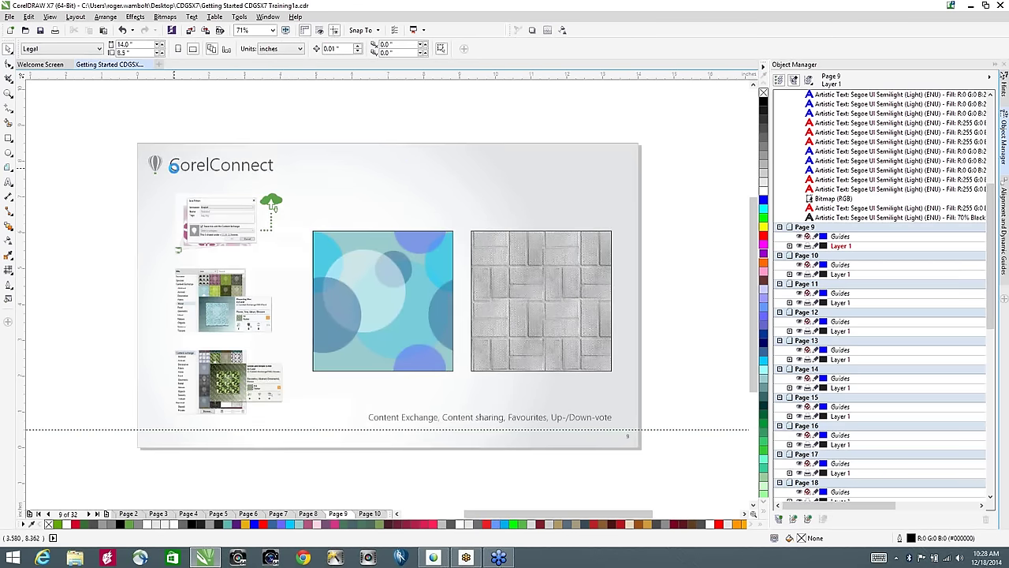
pyautogui.press('F4')
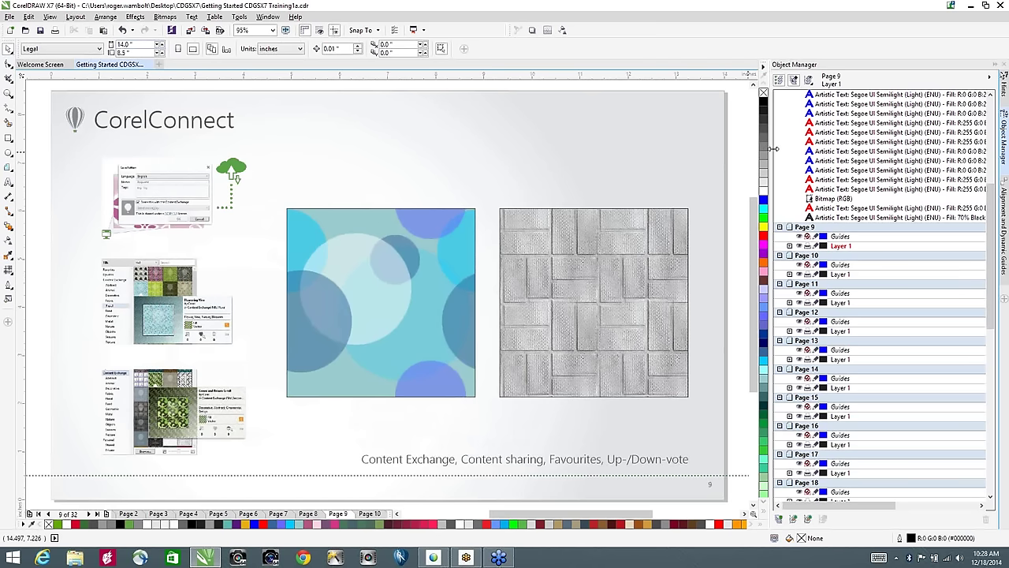
pyautogui.moveTo(769, 149); pyautogui.dragTo(938, 156)
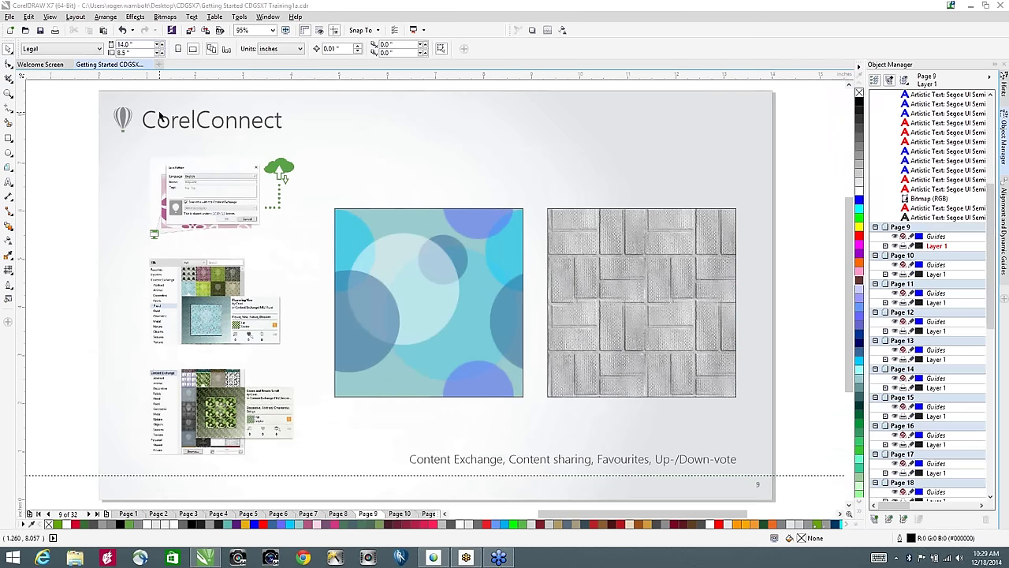
# Step: Open the Connect docker and the Tray docker alongside the CorelConnect page
pyautogui.click(268, 17)
pyautogui.moveTo(285, 158)
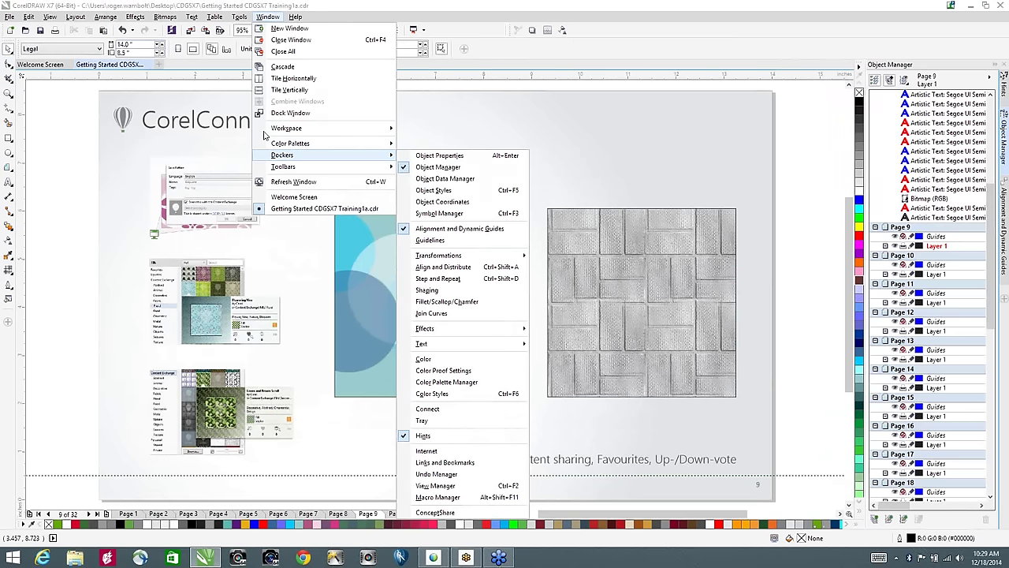
pyautogui.click(165, 16)
pyautogui.click(213, 16)
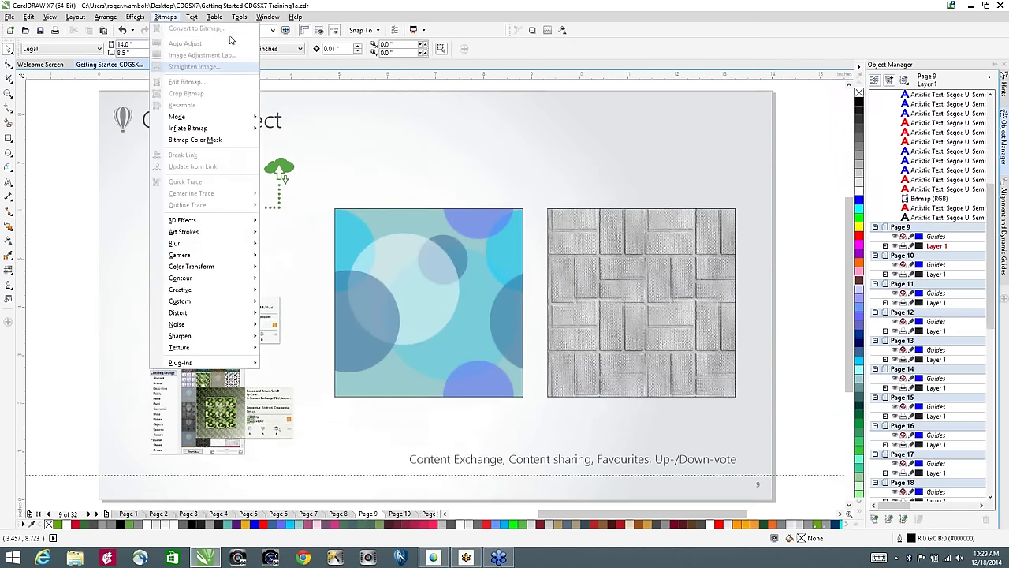
pyautogui.click(488, 10)
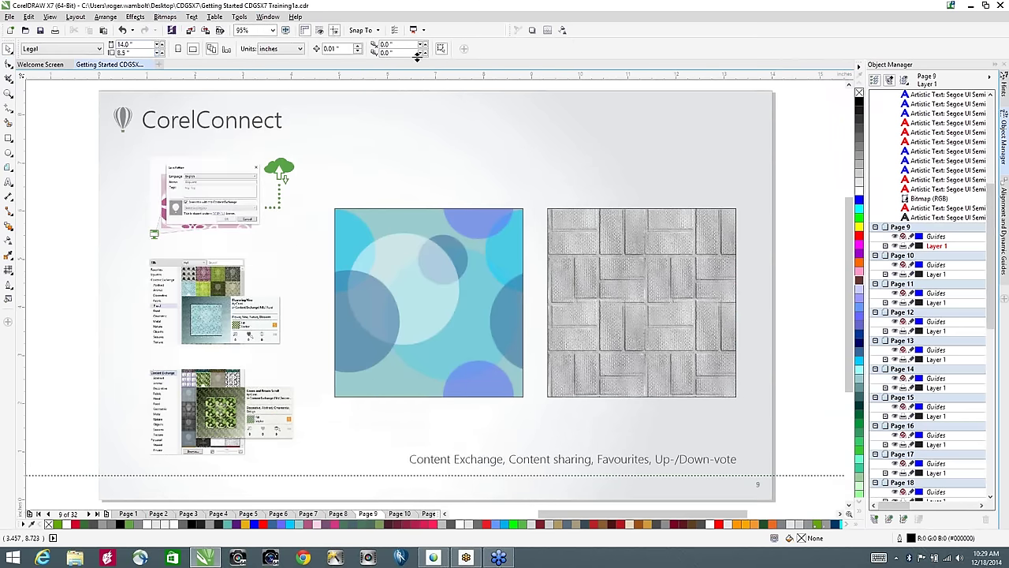
pyautogui.click(172, 29)
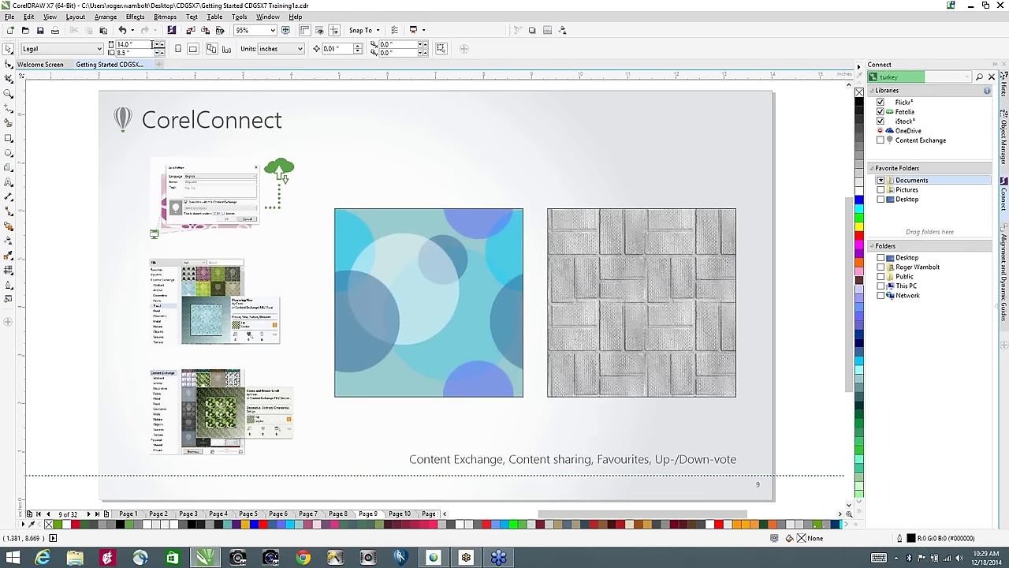
pyautogui.click(267, 17)
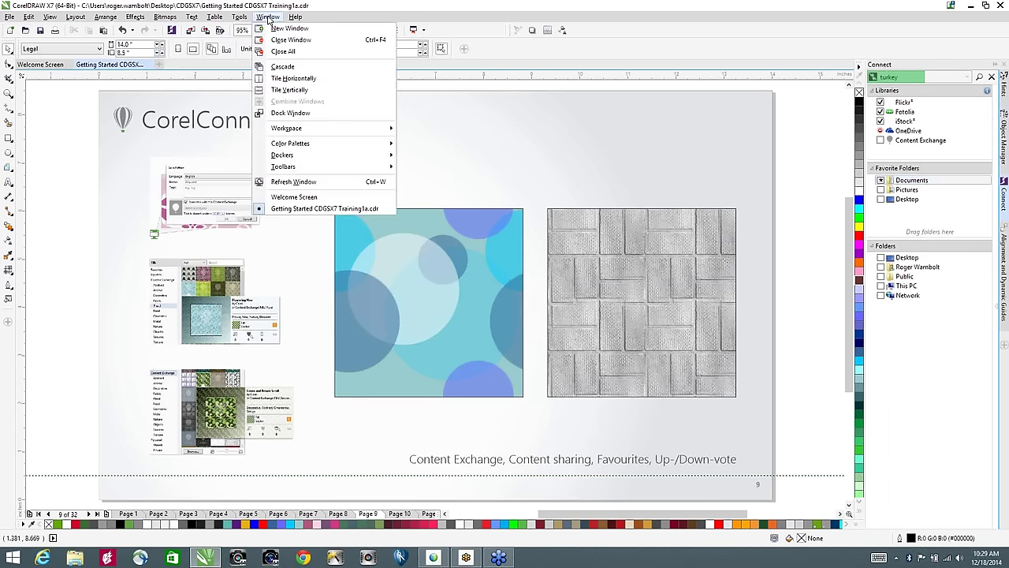
pyautogui.moveTo(300, 155)
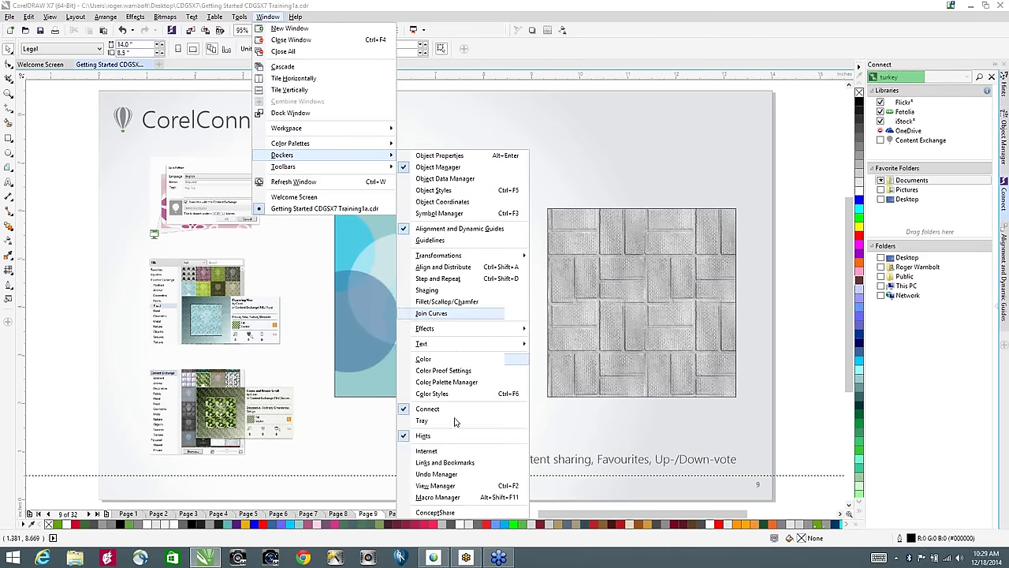
pyautogui.click(422, 422)
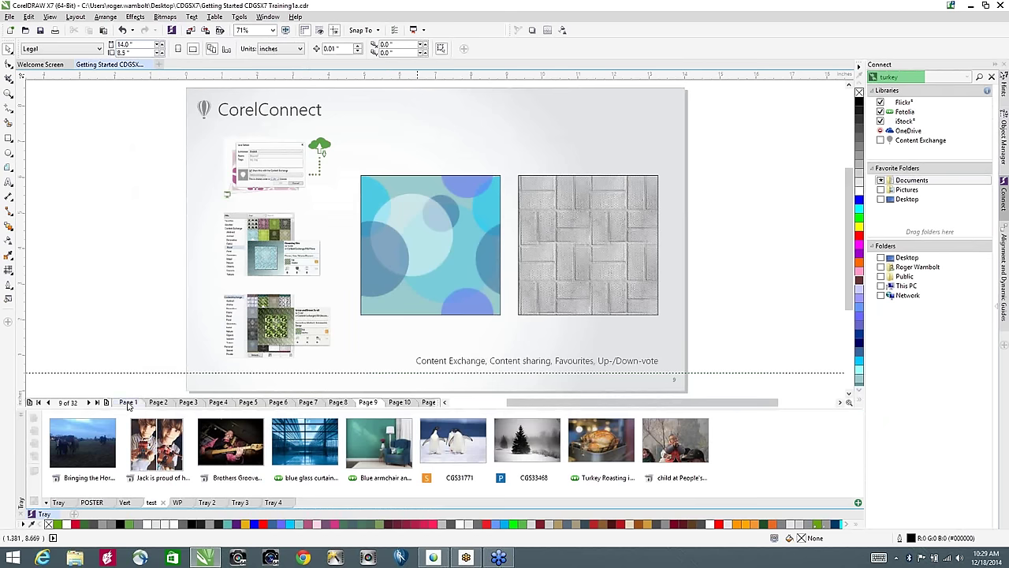
# Step: View the contents of the POSTER and Vert trays, and close the Vert tray
pyautogui.click(95, 506)
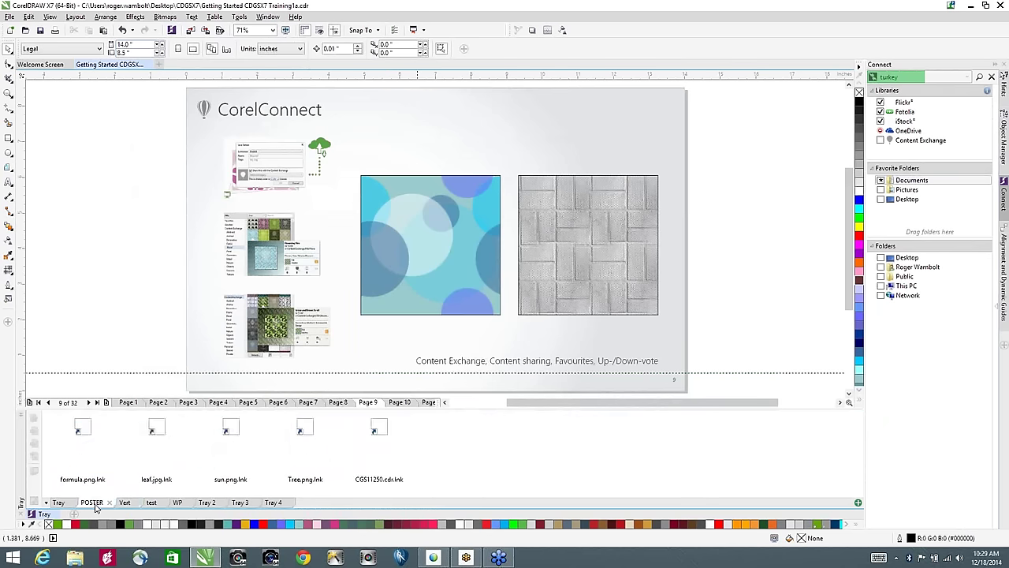
pyautogui.click(124, 505)
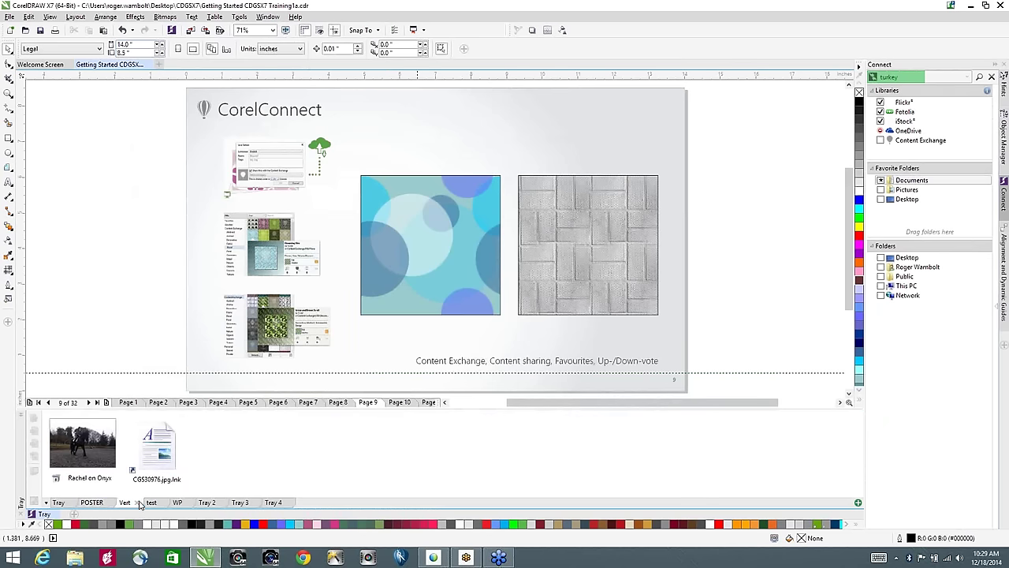
pyautogui.click(139, 505)
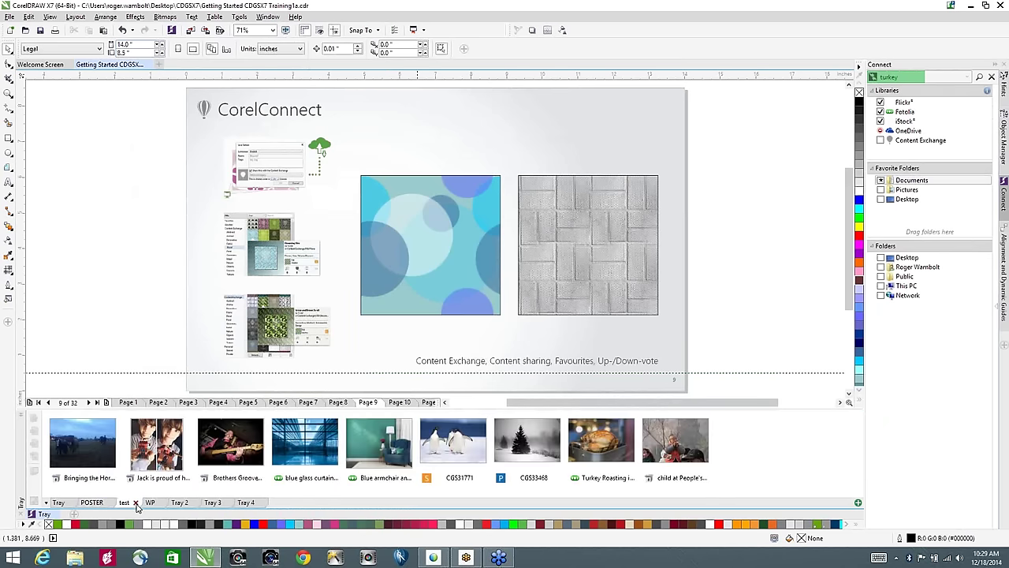
# Step: Look through Tray 2, POSTER and Tray, and make WP the active tray
pyautogui.click(180, 504)
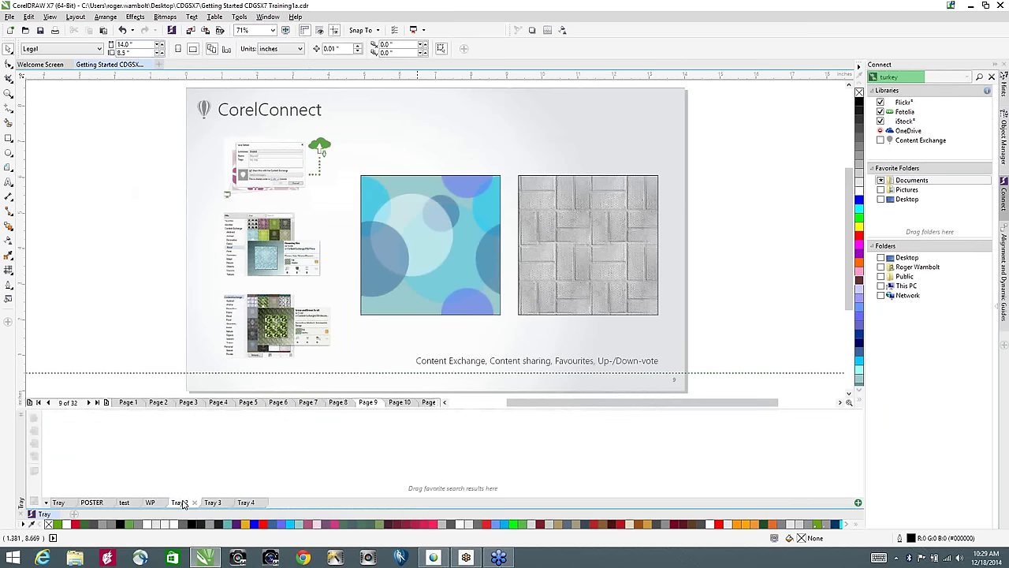
pyautogui.click(105, 504)
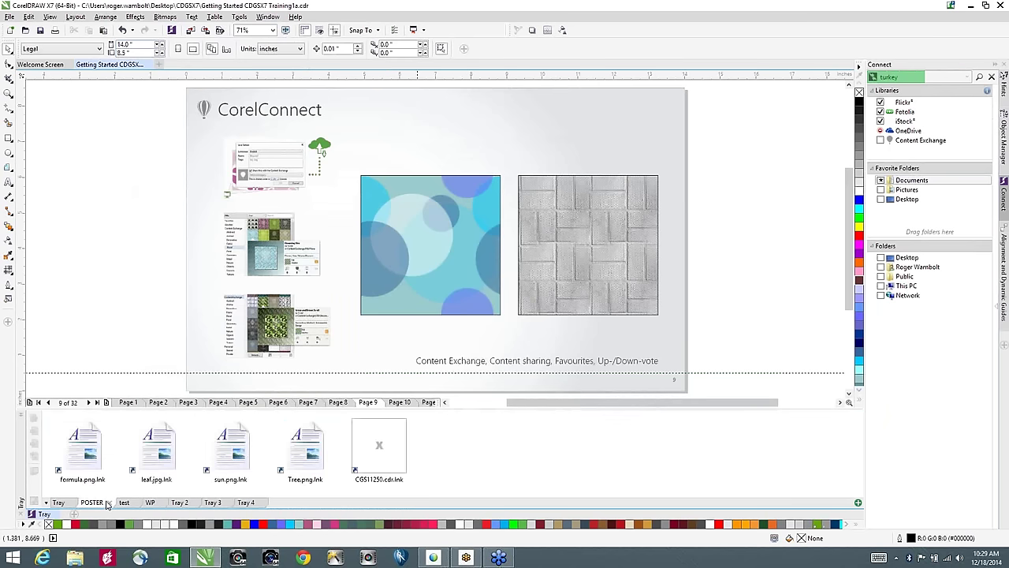
pyautogui.click(68, 504)
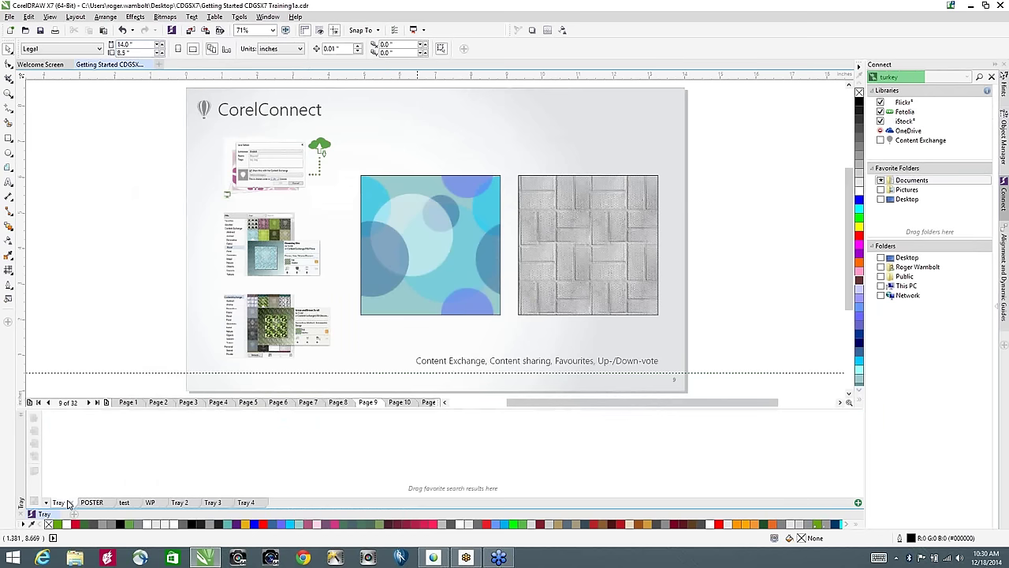
pyautogui.click(151, 504)
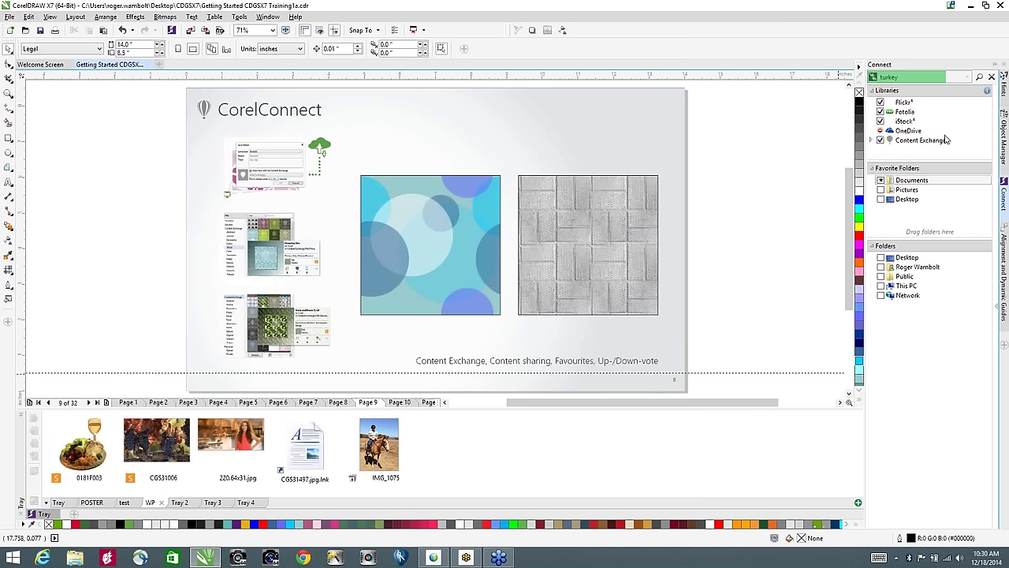
# Step: Search the selected Connect libraries, including Content Exchange, for "christmas" and reduce the size of the result thumbnails
pyautogui.click(952, 76)
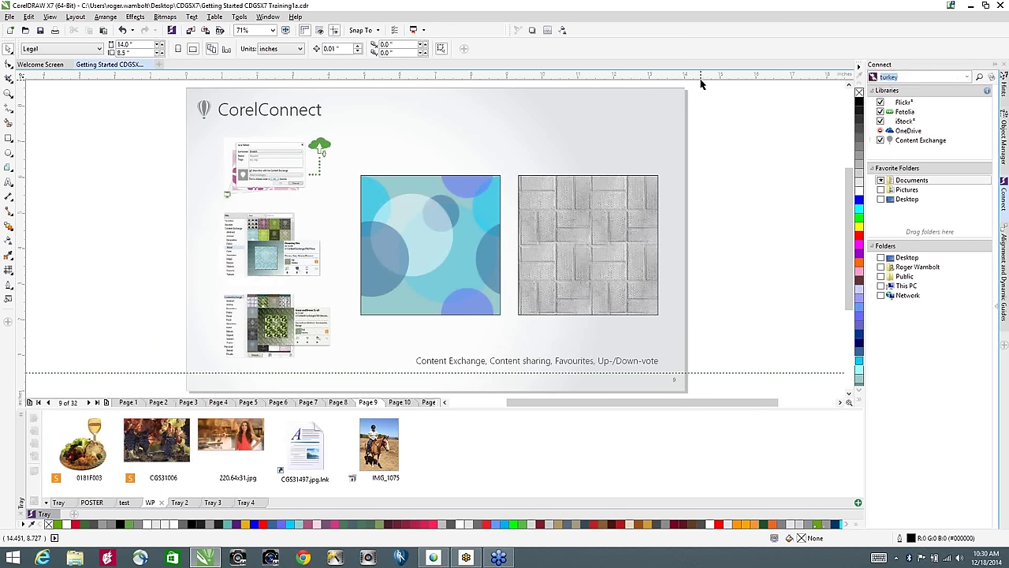
pyautogui.write('christmas')
pyautogui.click(978, 77)
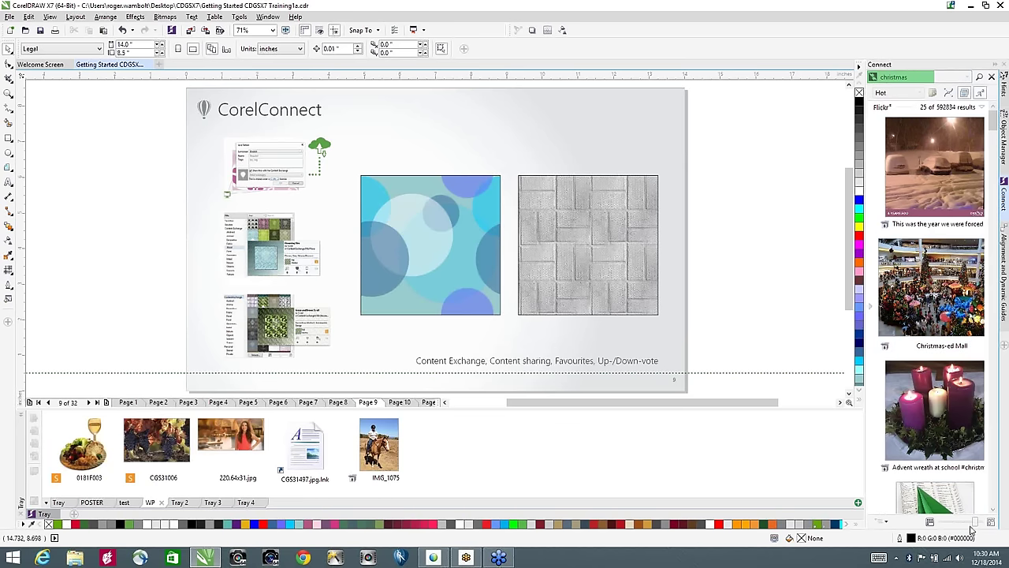
pyautogui.moveTo(973, 523); pyautogui.dragTo(954, 523)
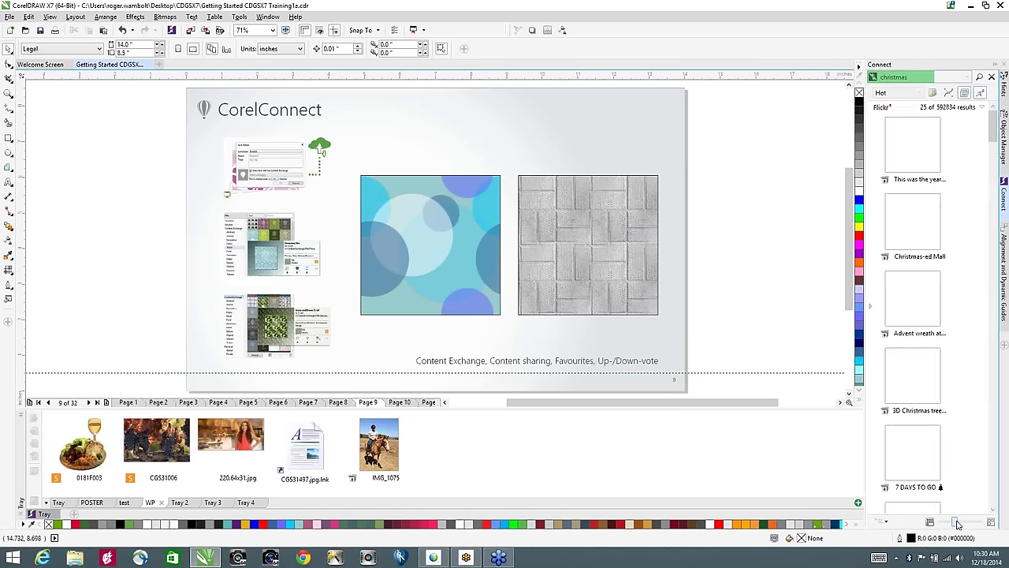
pyautogui.moveTo(957, 523)
pyautogui.mouseDown()
pyautogui.moveTo(973, 524)
pyautogui.moveTo(960, 527)
pyautogui.mouseUp()
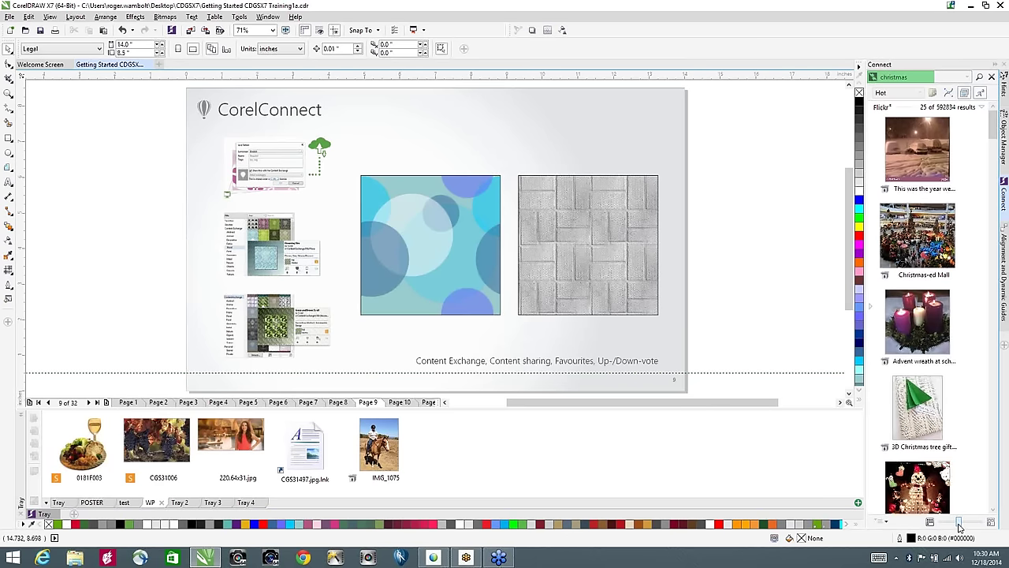
# Step: Add the "7 DAYS TO GO" snowman and the "This was the year we..." snowy cars photo from the results to the WP tray
pyautogui.click(931, 485)
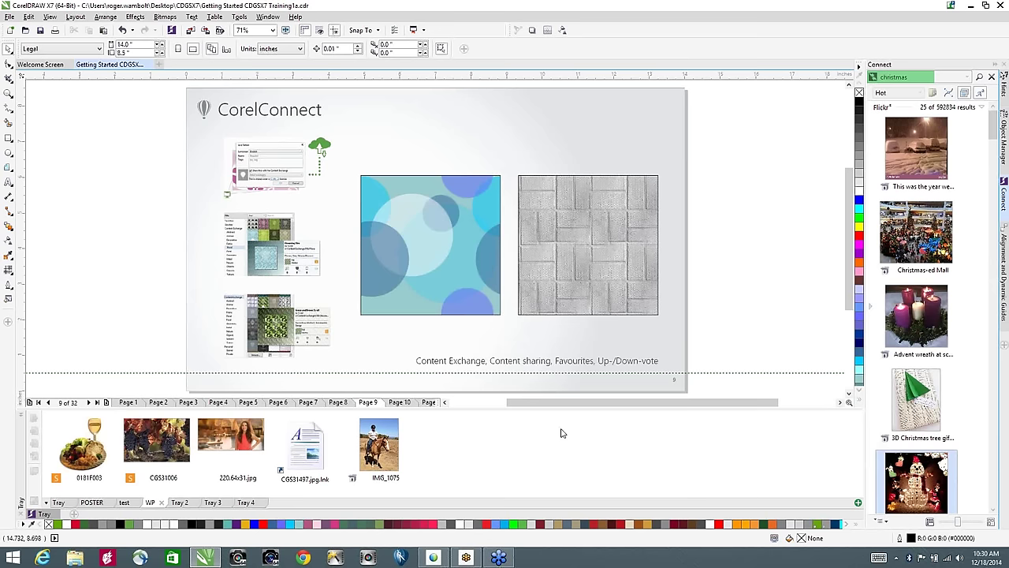
pyautogui.moveTo(499, 438); pyautogui.dragTo(507, 448)
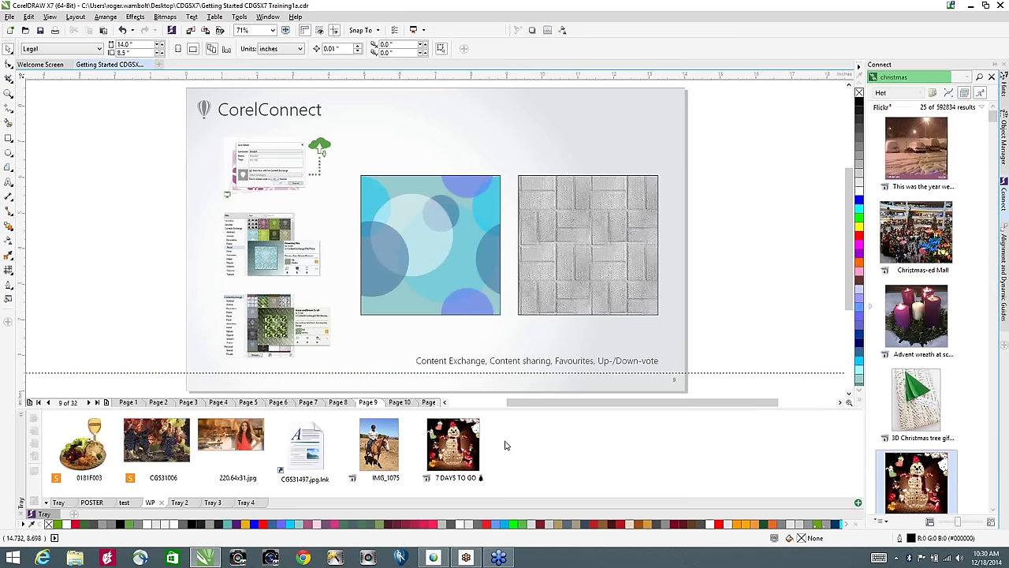
pyautogui.moveTo(916, 144)
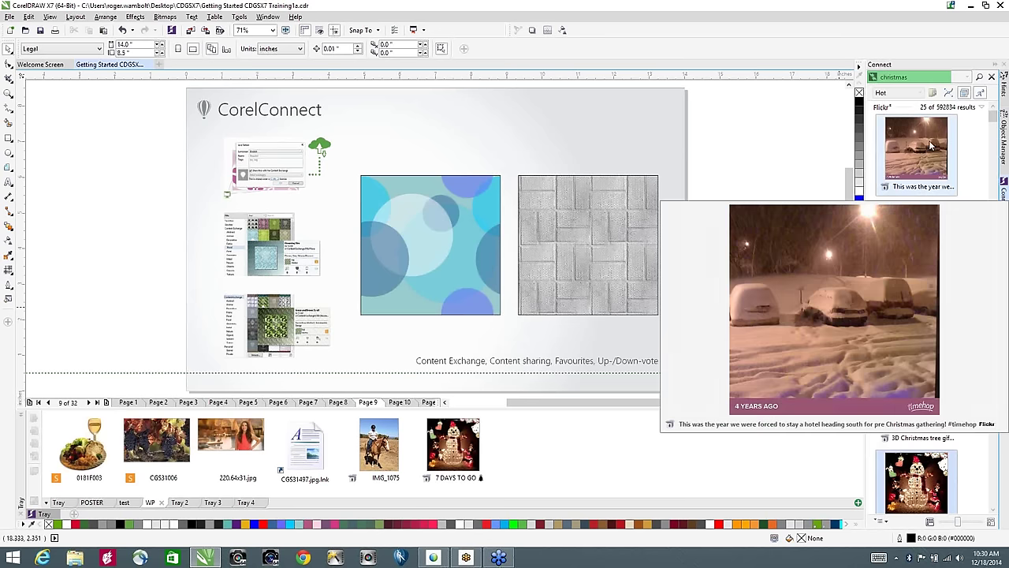
pyautogui.moveTo(930, 144); pyautogui.dragTo(521, 440)
pyautogui.moveTo(521, 437)
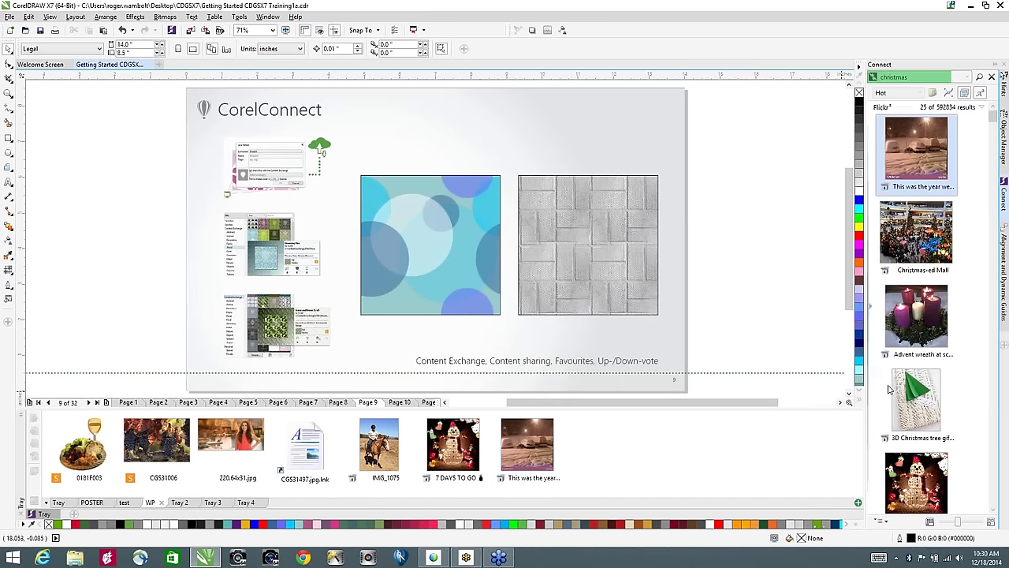
# Step: Place the 3D Christmas tree gift image from the search results onto page 9, accepting the copyright notice
pyautogui.moveTo(916, 402)
pyautogui.moveTo(915, 402); pyautogui.dragTo(484, 222)
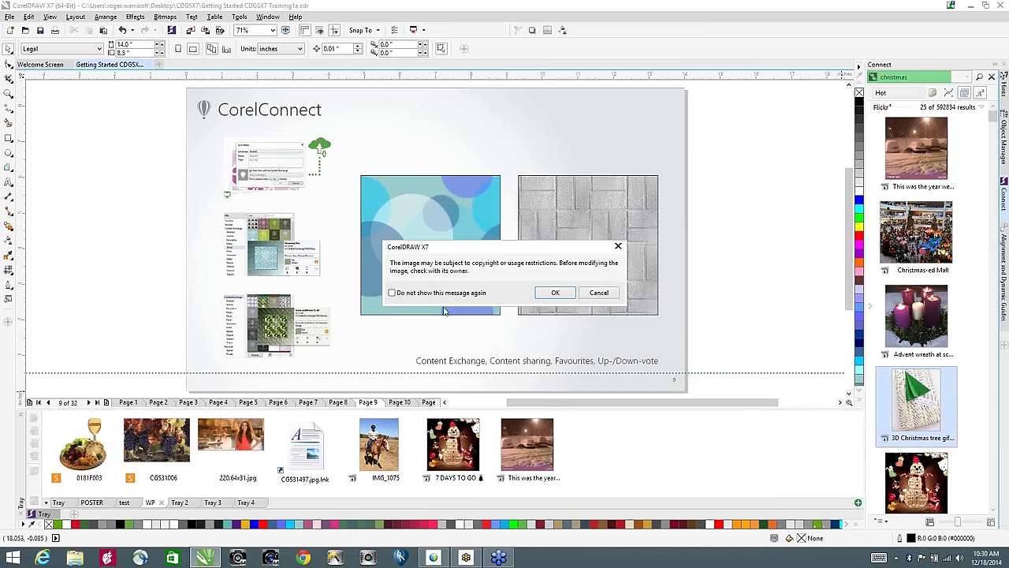
pyautogui.click(564, 294)
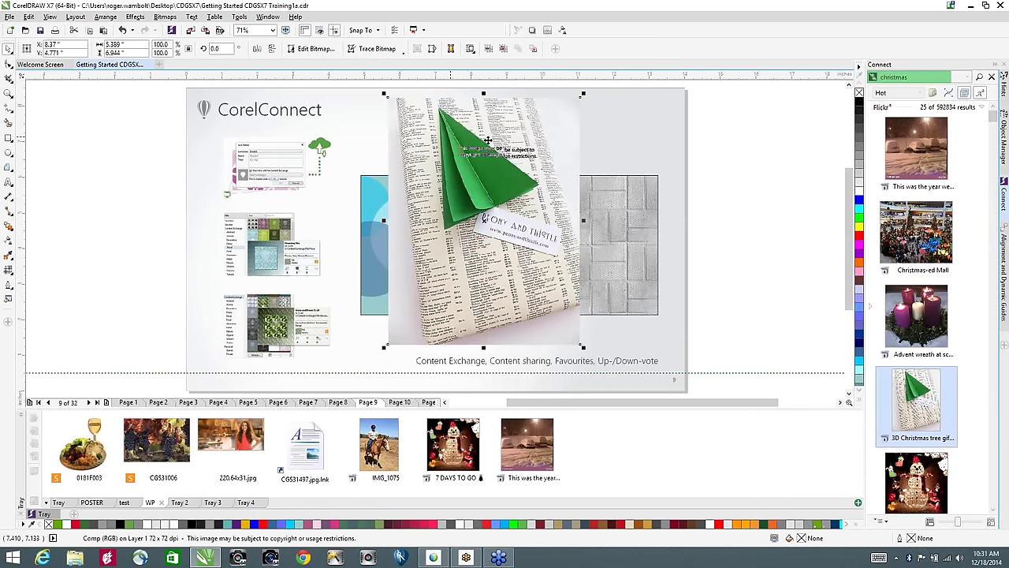
# Step: Scale the gift image down to about 76.3% and move it over the gap between the two pattern squares
pyautogui.moveTo(583, 95); pyautogui.dragTo(537, 151)
pyautogui.moveTo(469, 224); pyautogui.dragTo(518, 190)
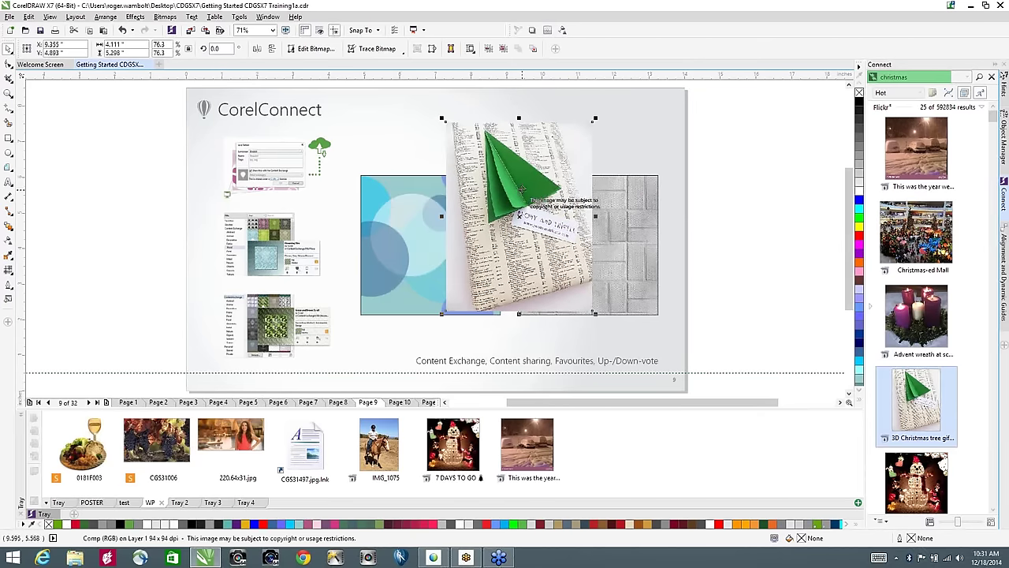
pyautogui.rightClick(518, 191)
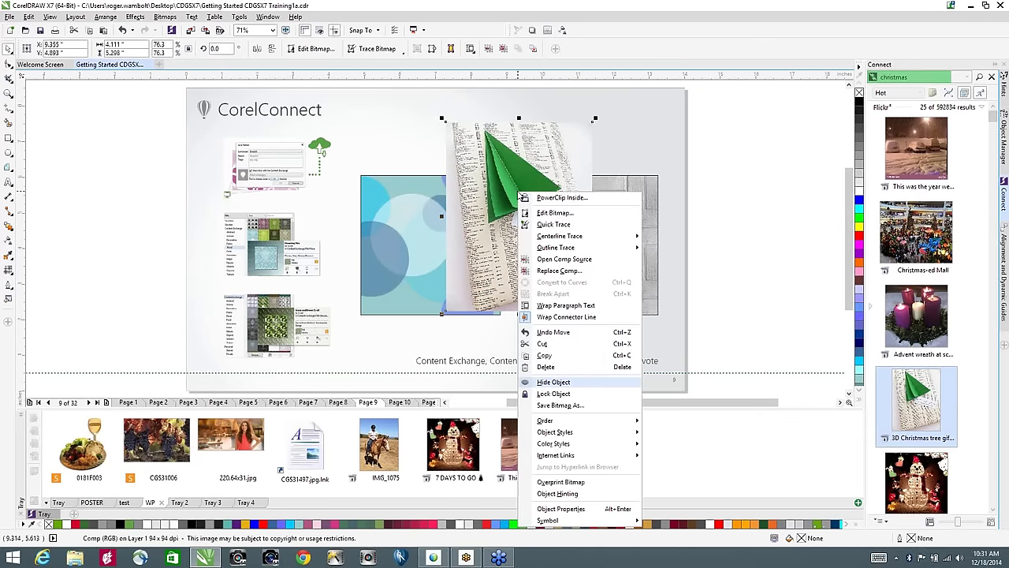
pyautogui.click(732, 174)
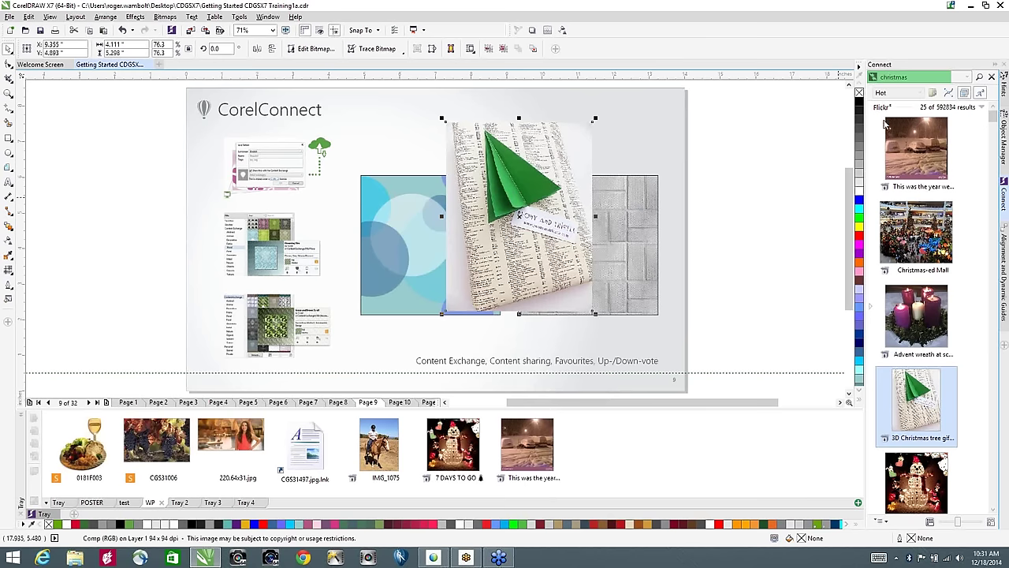
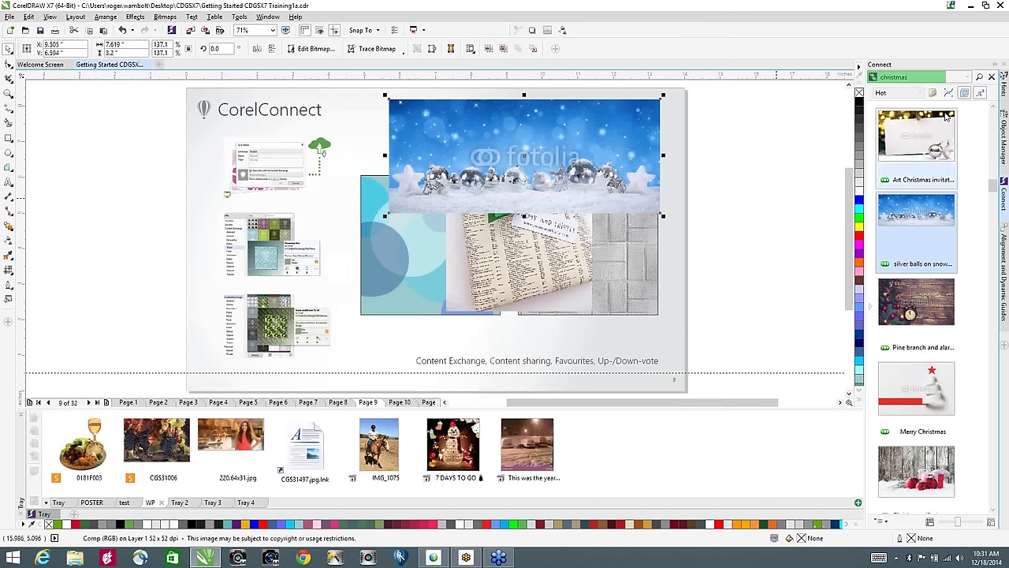
pyautogui.doubleClick(909, 76)
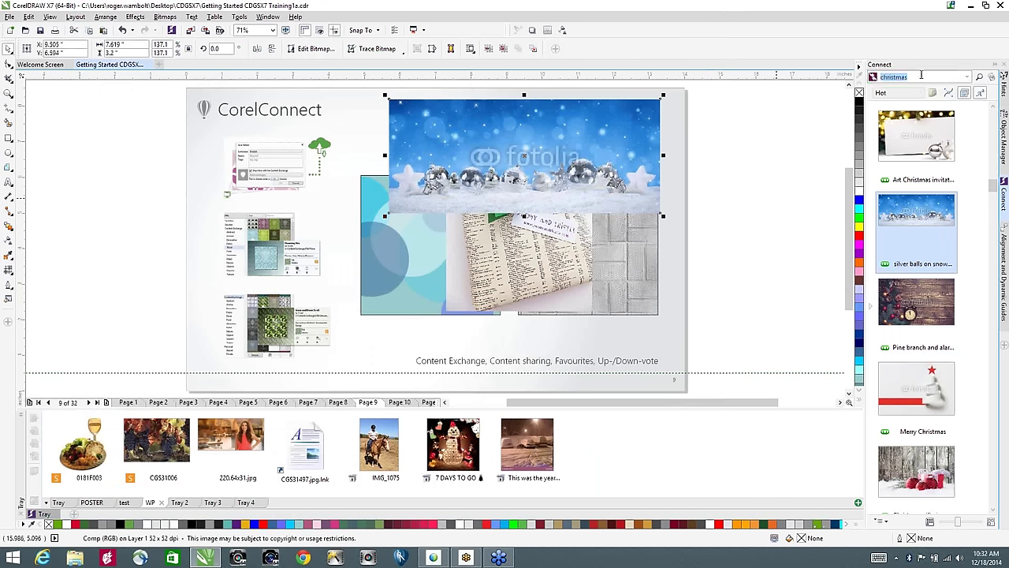
pyautogui.press('BackSpace')
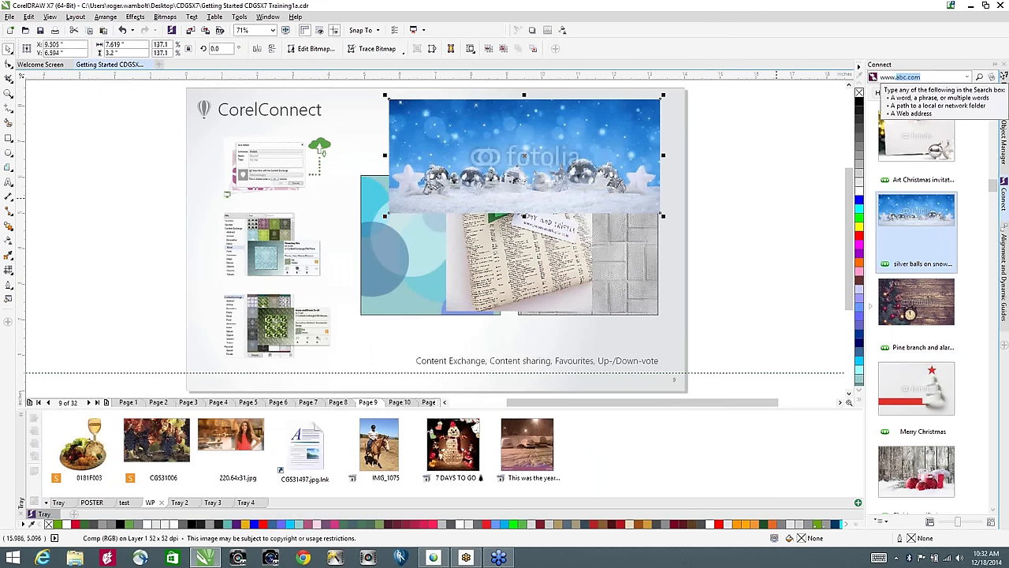
pyautogui.write('www.c')
pyautogui.press('Return')
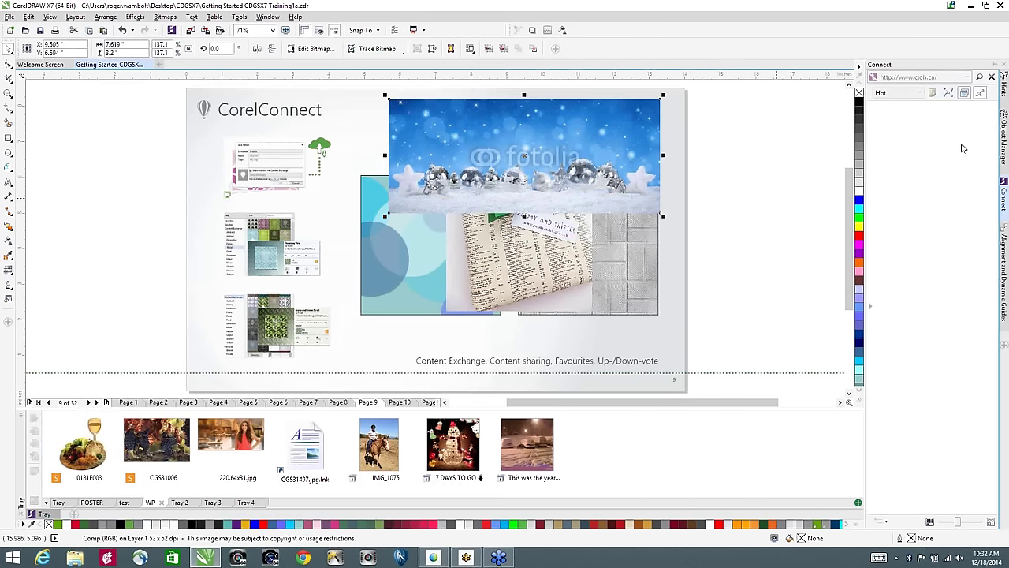
pyautogui.click(944, 78)
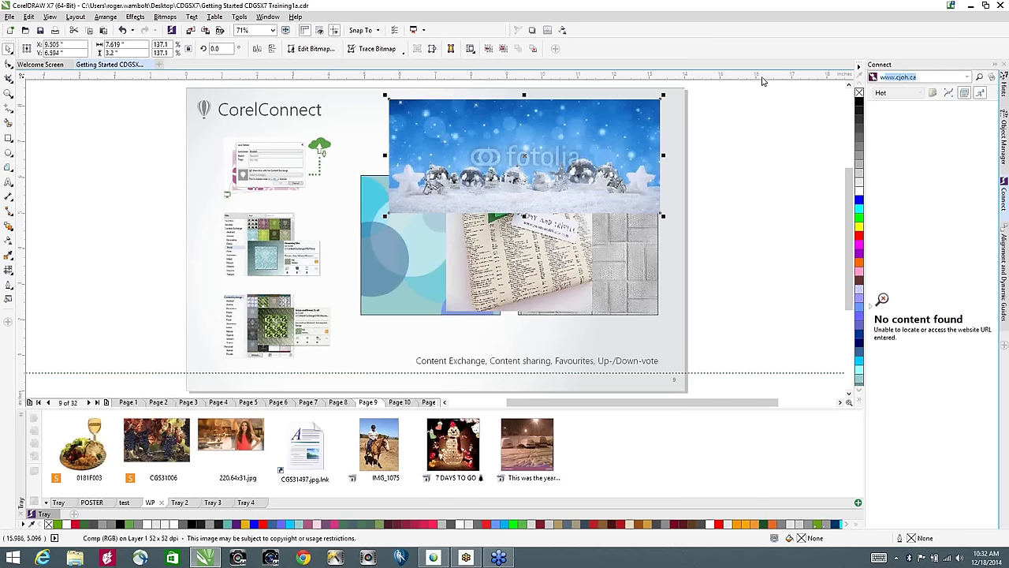
pyautogui.write('www.ab')
pyautogui.press('Return')
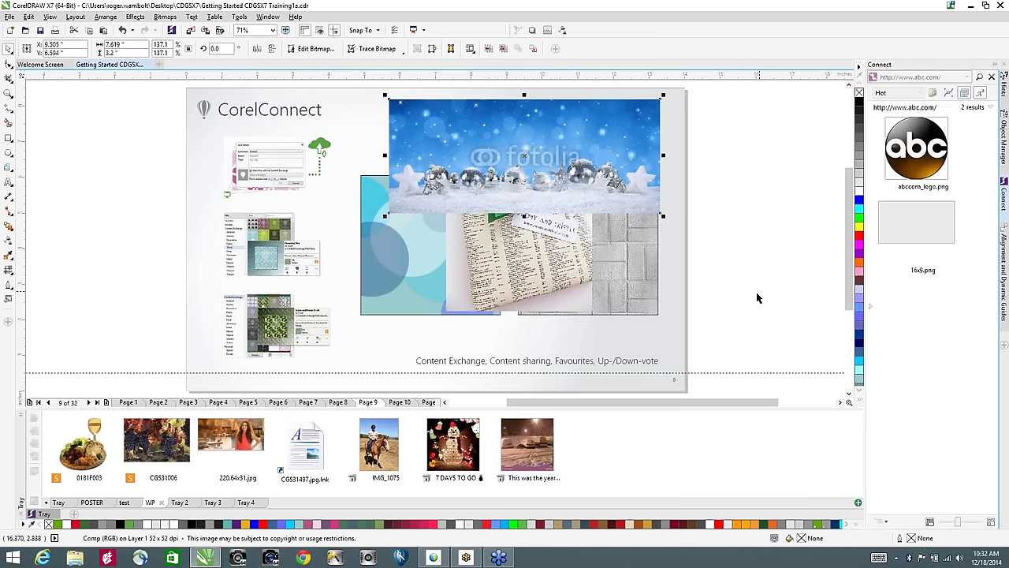
pyautogui.moveTo(933, 141)
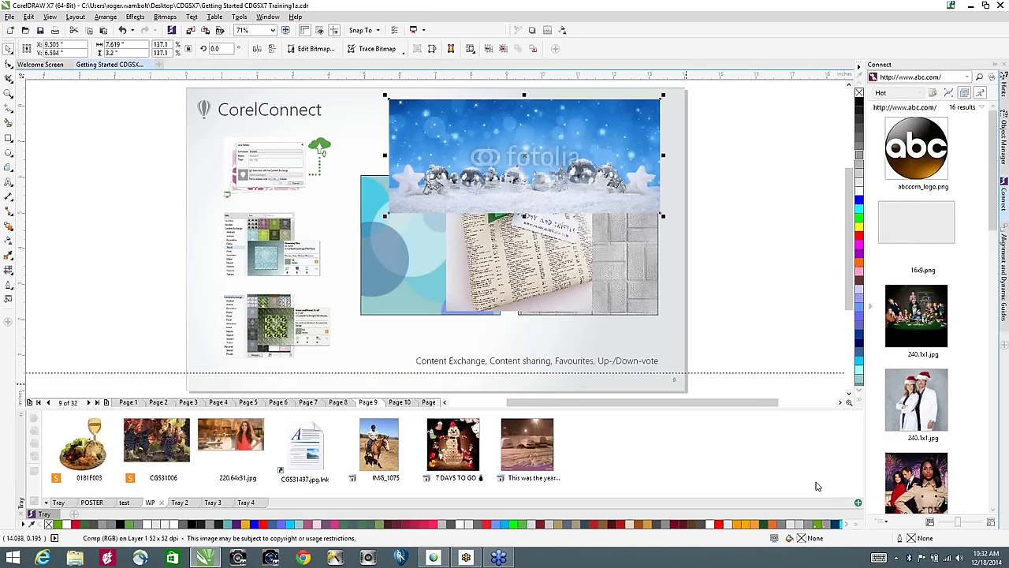
pyautogui.moveTo(994, 209); pyautogui.dragTo(994, 285)
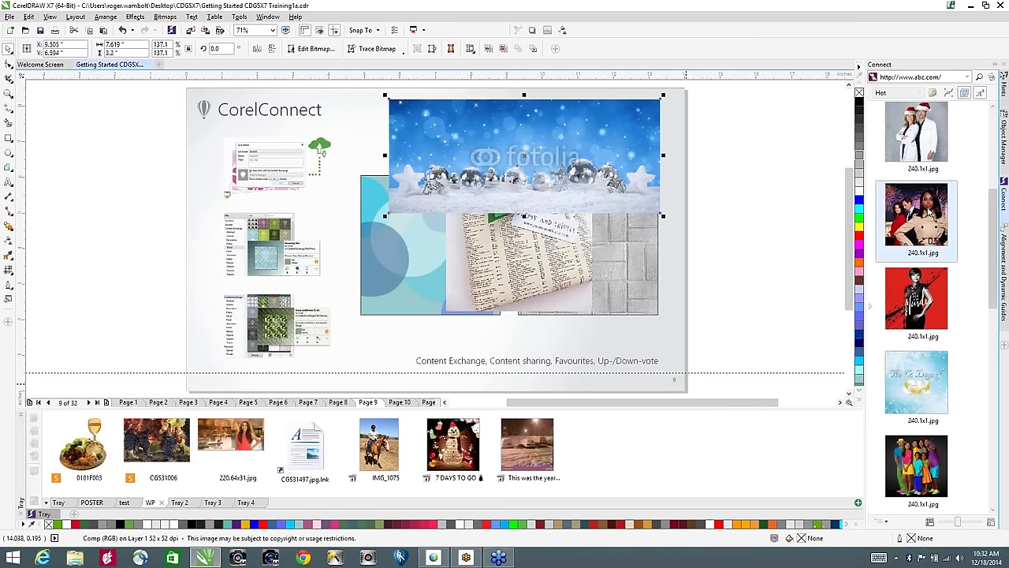
# Step: Try to place the Jimmy Kimmel Live! image from the website results onto page 9, declining the copyright notice
pyautogui.moveTo(995, 222); pyautogui.dragTo(995, 398)
pyautogui.moveTo(932, 201); pyautogui.dragTo(399, 243)
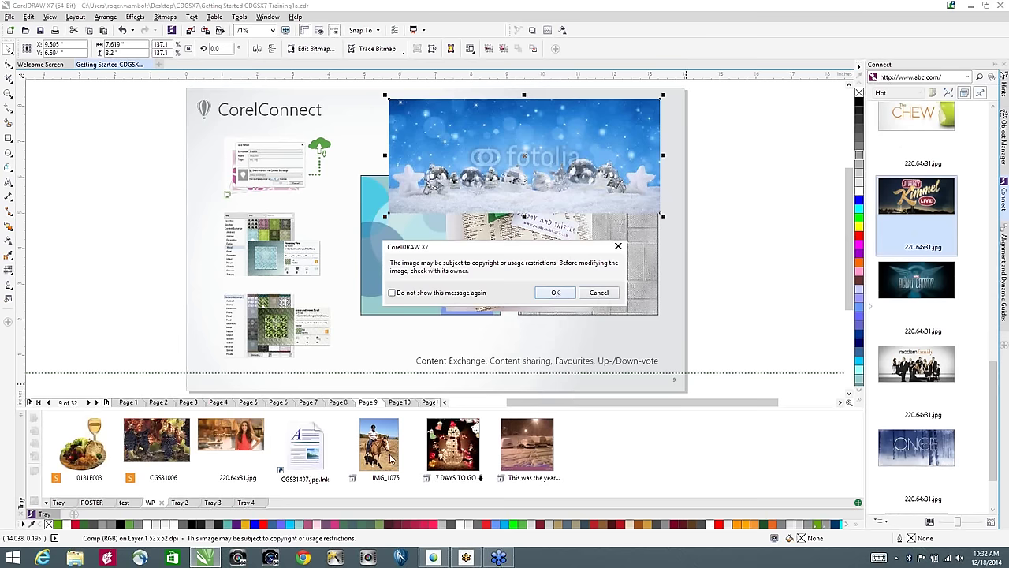
pyautogui.click(600, 293)
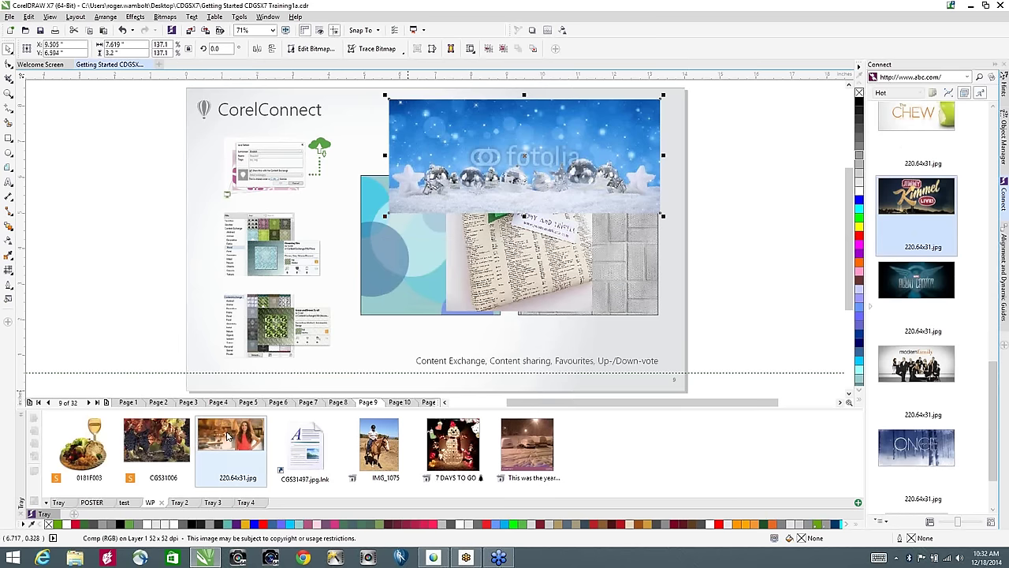
# Step: Try out the Bachelorette image from the WP tray on page 9, enlarged to about 198.8%, and delete it from the page
pyautogui.moveTo(228, 436)
pyautogui.moveTo(229, 439); pyautogui.dragTo(261, 190)
pyautogui.click(555, 296)
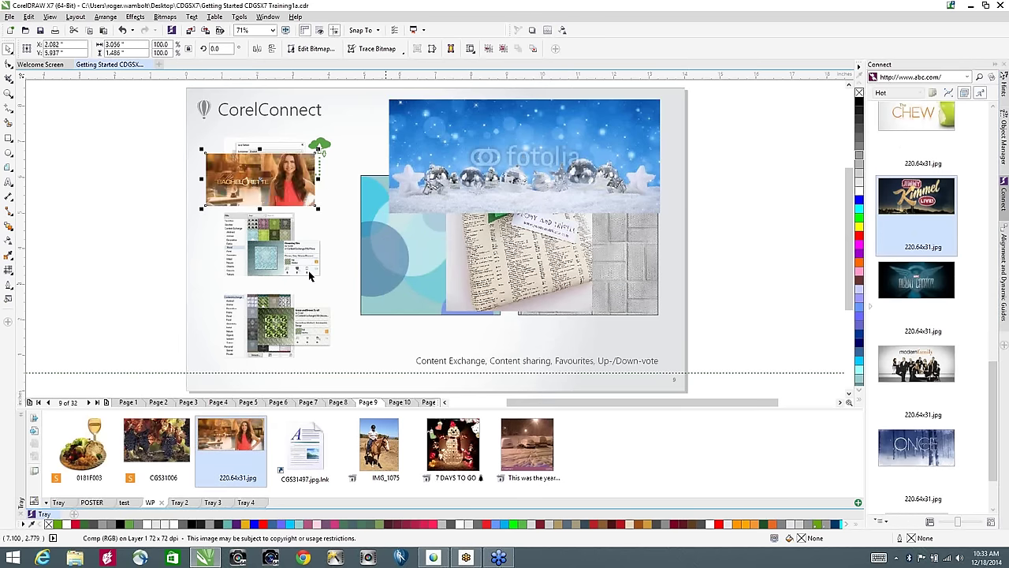
pyautogui.moveTo(318, 208); pyautogui.dragTo(426, 261)
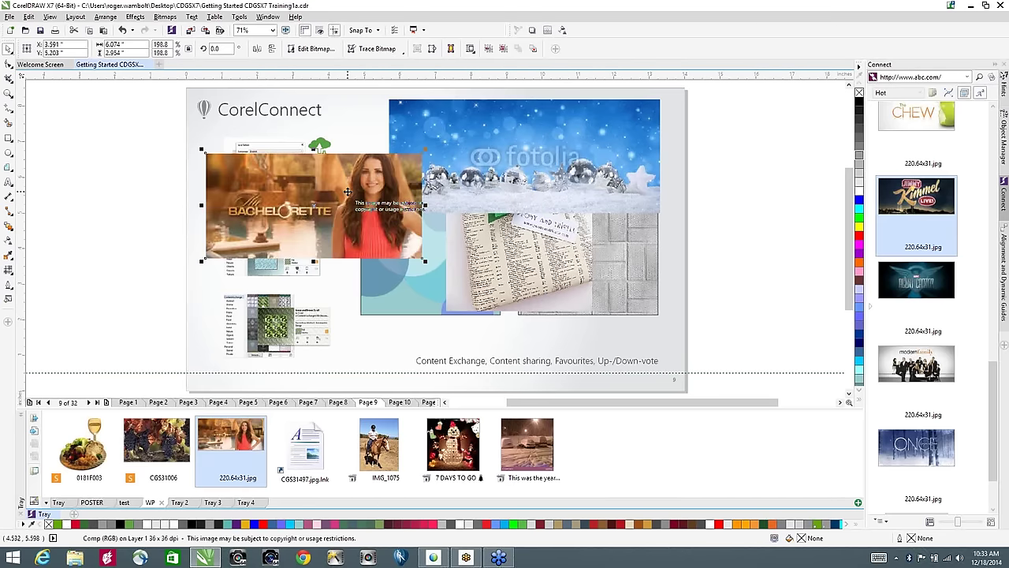
pyautogui.press('Delete')
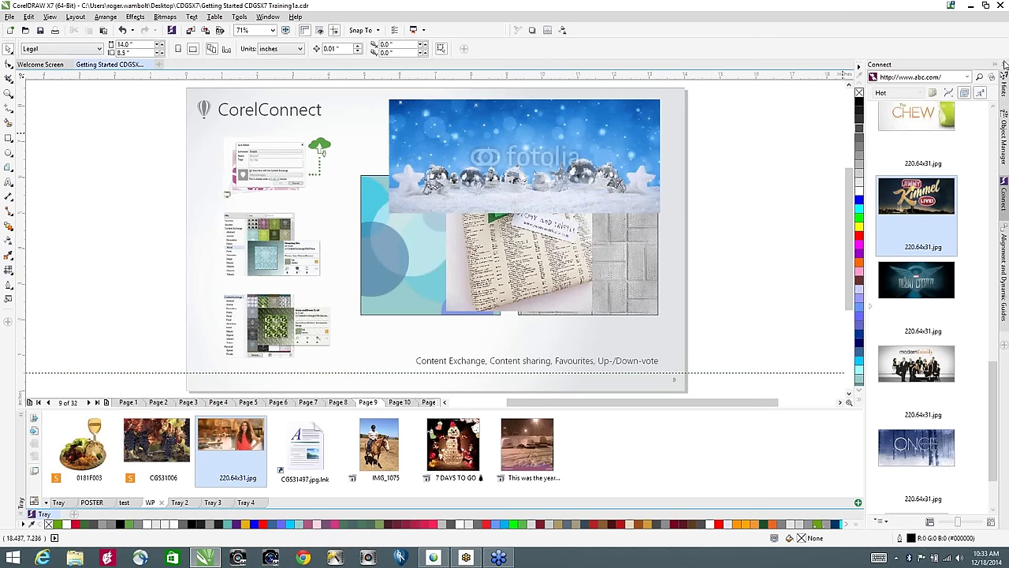
# Step: Close the Connect, Tray and Alignment and Dynamic Guides dockers and go to page 10, Selecting & Aligning
pyautogui.click(1005, 236)
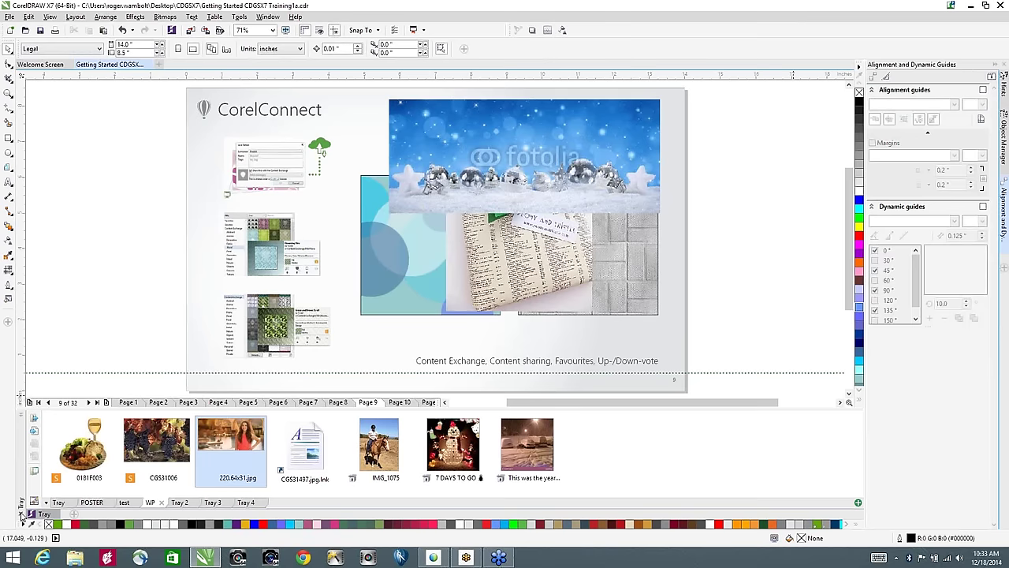
pyautogui.click(24, 517)
pyautogui.click(561, 208)
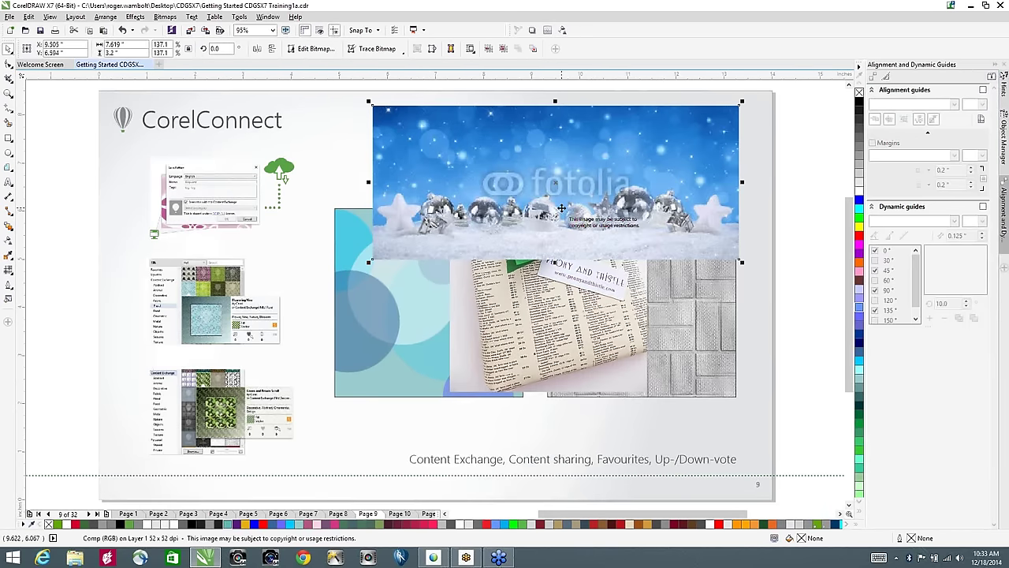
pyautogui.press('pagedown')
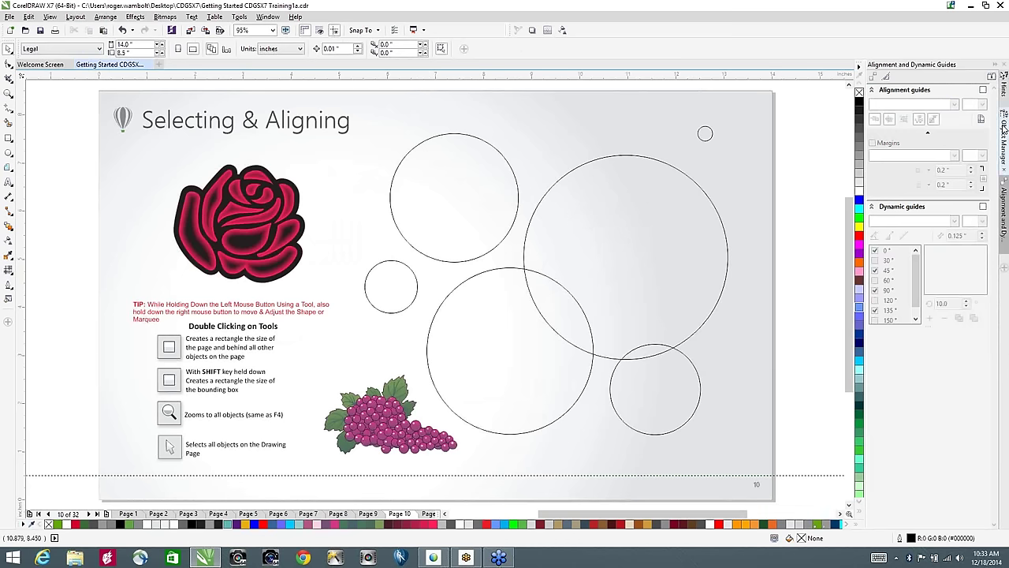
pyautogui.click(1006, 251)
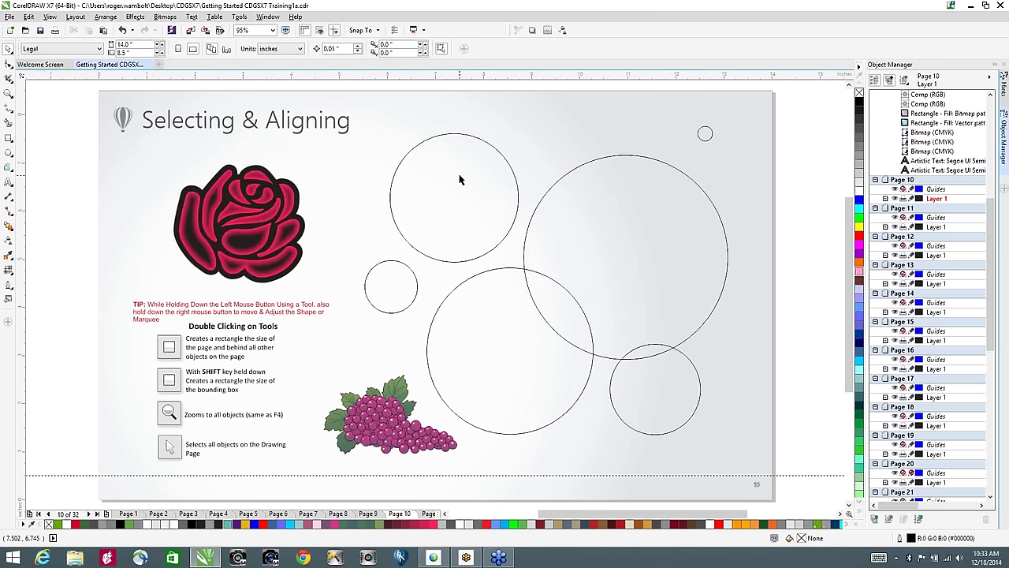
# Step: Move the circle beside the page title slightly upward and ungroup the rose artwork
pyautogui.moveTo(459, 180)
pyautogui.mouseDown()
pyautogui.moveTo(386, 167)
pyautogui.moveTo(494, 148)
pyautogui.moveTo(406, 157)
pyautogui.moveTo(496, 156)
pyautogui.moveTo(465, 164)
pyautogui.mouseUp()
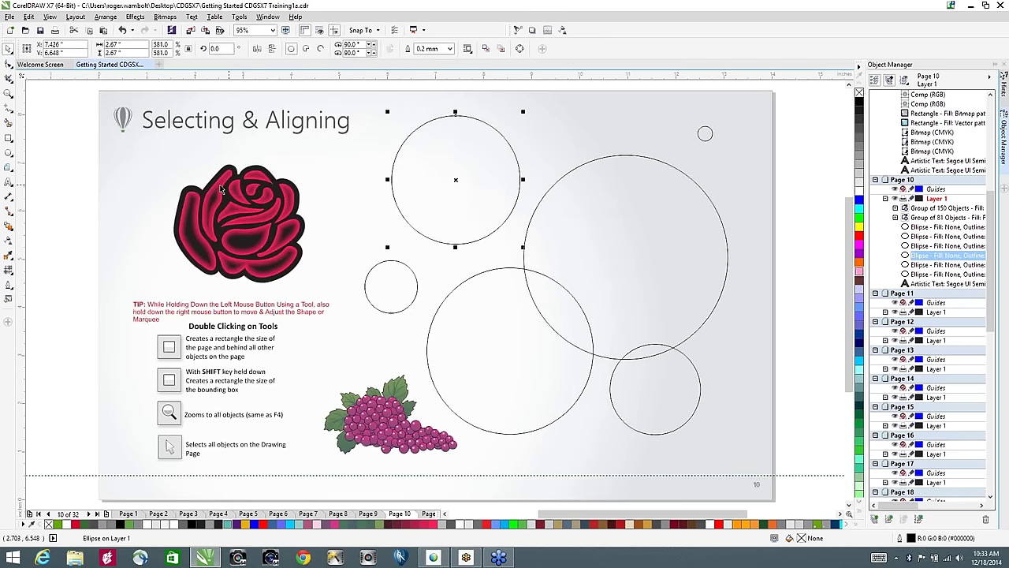
pyautogui.click(179, 181)
pyautogui.click(180, 182)
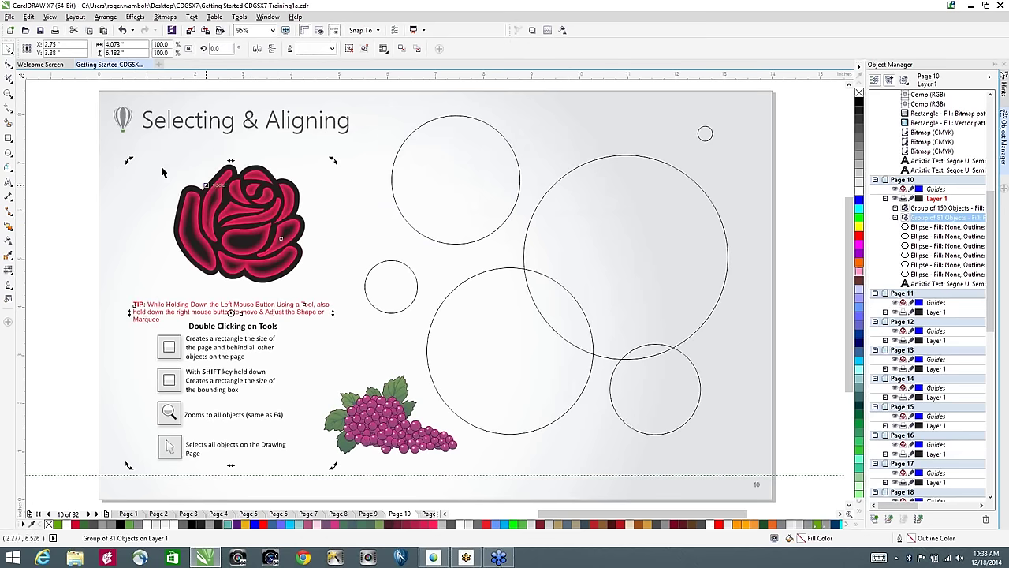
pyautogui.click(365, 49)
pyautogui.click(64, 202)
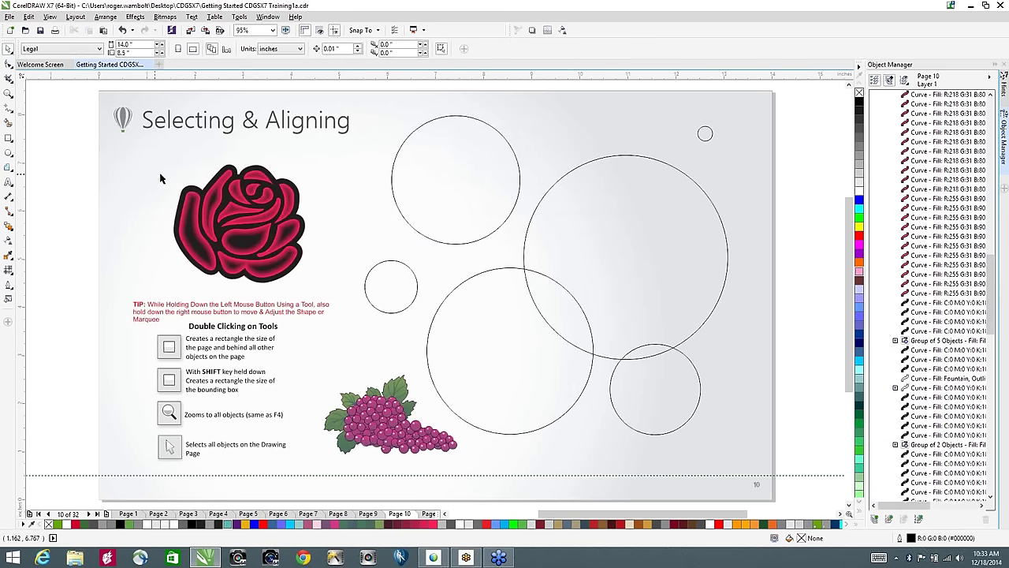
# Step: Marquee-select the pieces of the rose's top petal, move them off beside the flower, and undo the move
pyautogui.moveTo(233, 153); pyautogui.dragTo(142, 181)
pyautogui.click(150, 246)
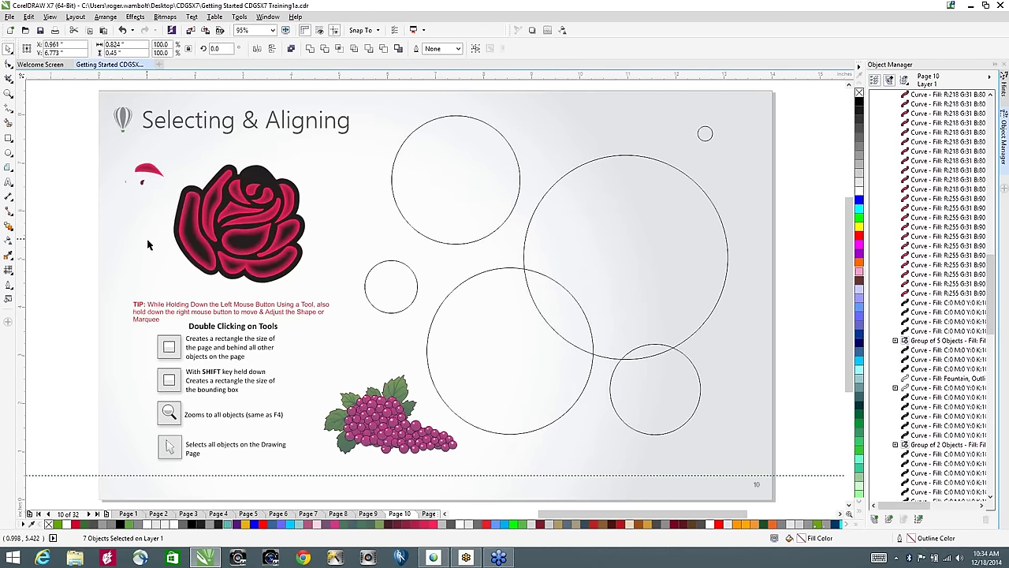
pyautogui.scroll(3, 130, 188)
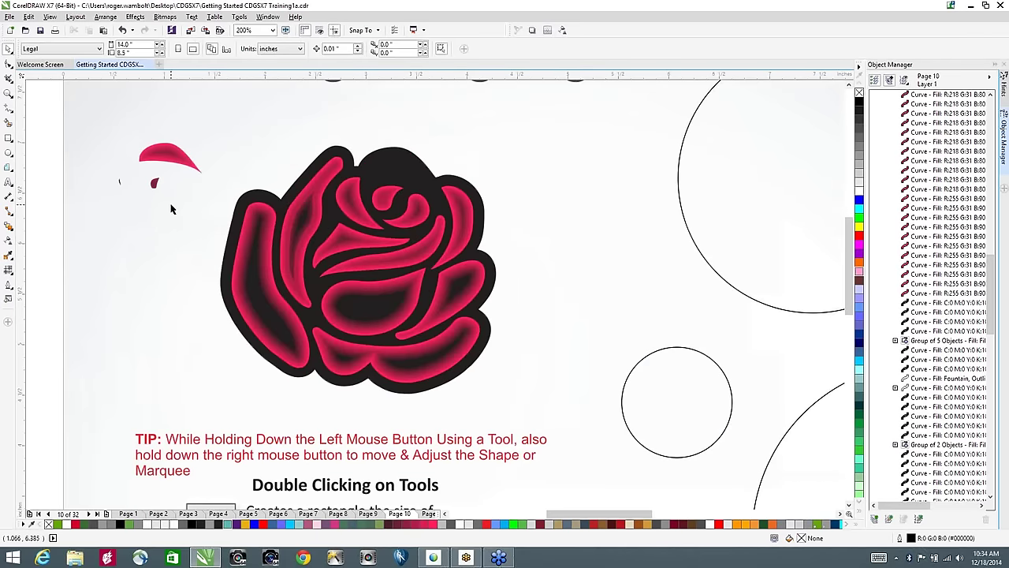
pyautogui.hotkey('ctrl', 'z')
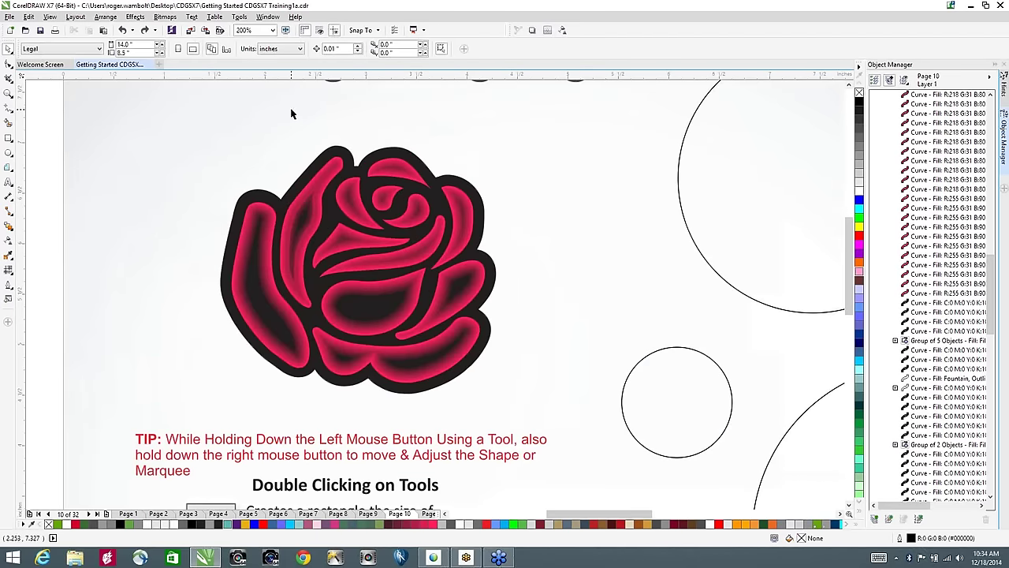
# Step: Marquee-select only the four pieces of the rose's top petal, move them to the flower's upper left, and undo the move
pyautogui.moveTo(308, 129); pyautogui.dragTo(446, 192)
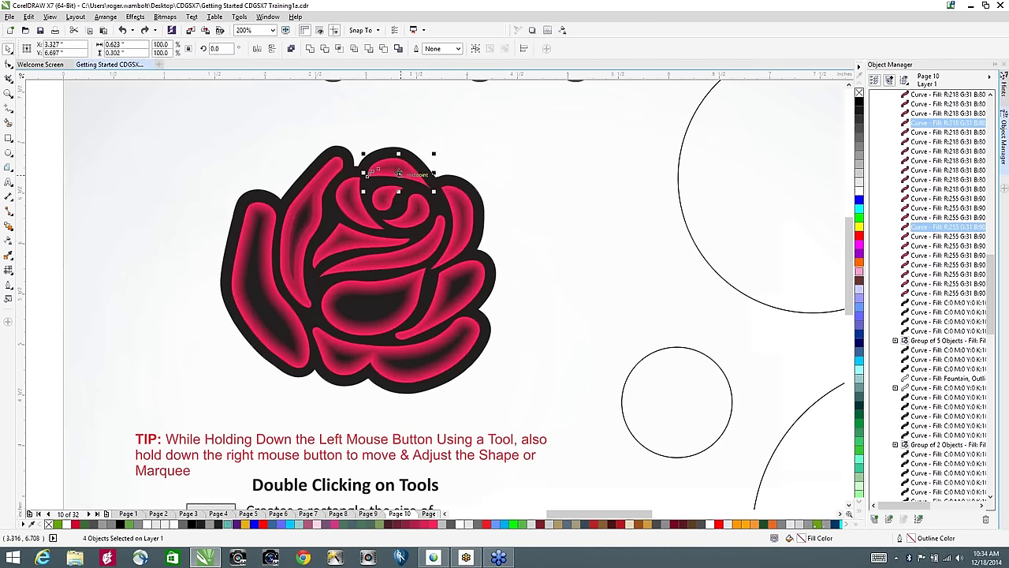
pyautogui.moveTo(367, 175); pyautogui.dragTo(221, 154)
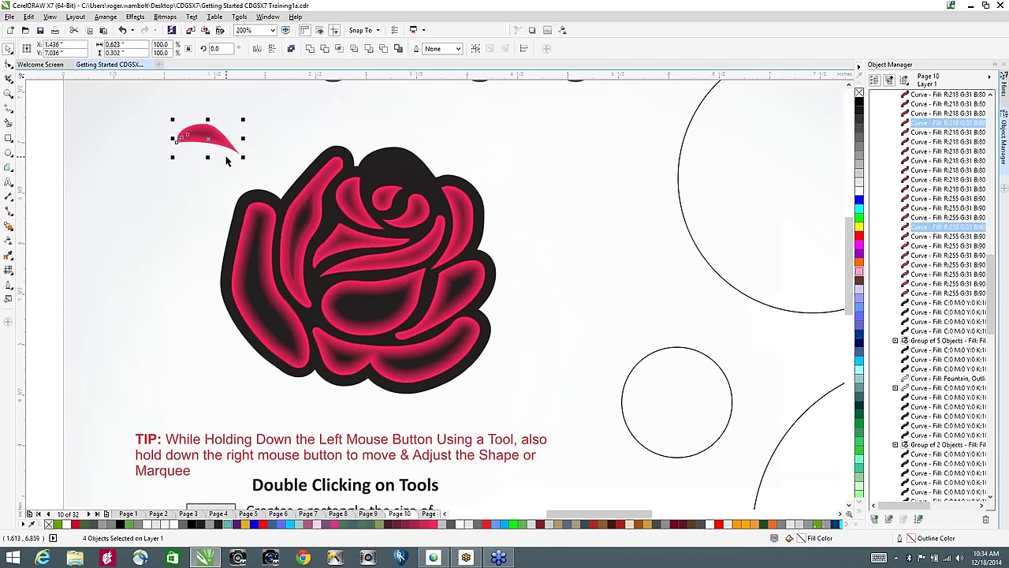
pyautogui.hotkey('ctrl', 'z')
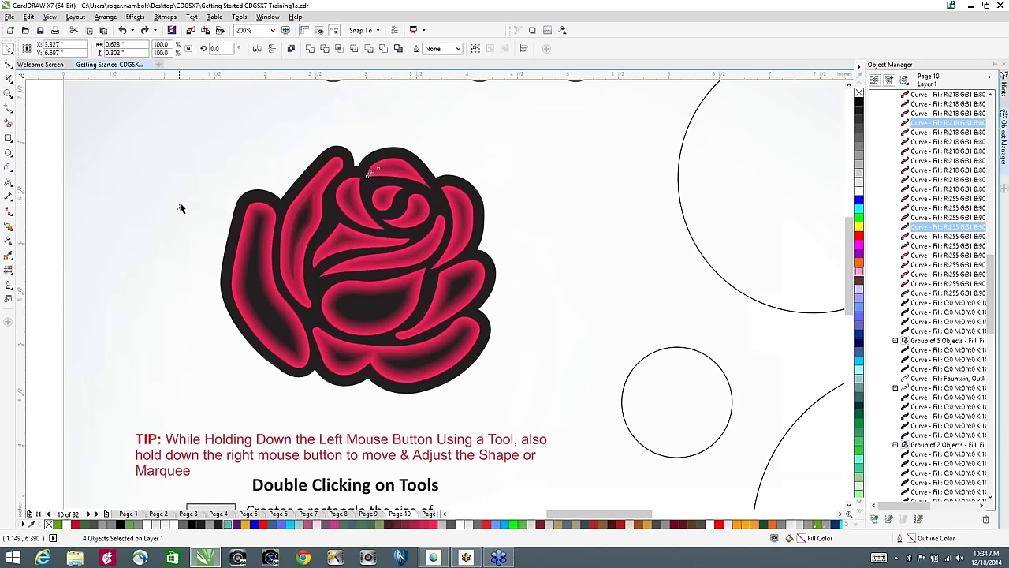
# Step: Marquee-select 34 rose pieces including the black background, move them left, and undo back to the grouped rose
pyautogui.moveTo(176, 209); pyautogui.dragTo(296, 243)
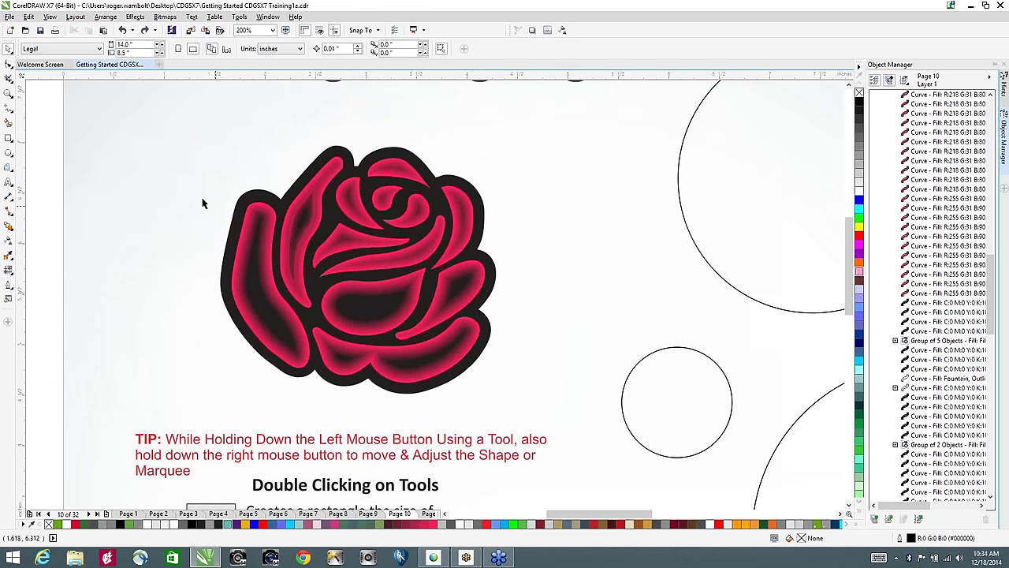
pyautogui.moveTo(202, 199); pyautogui.dragTo(319, 254)
pyautogui.moveTo(183, 215); pyautogui.dragTo(536, 234)
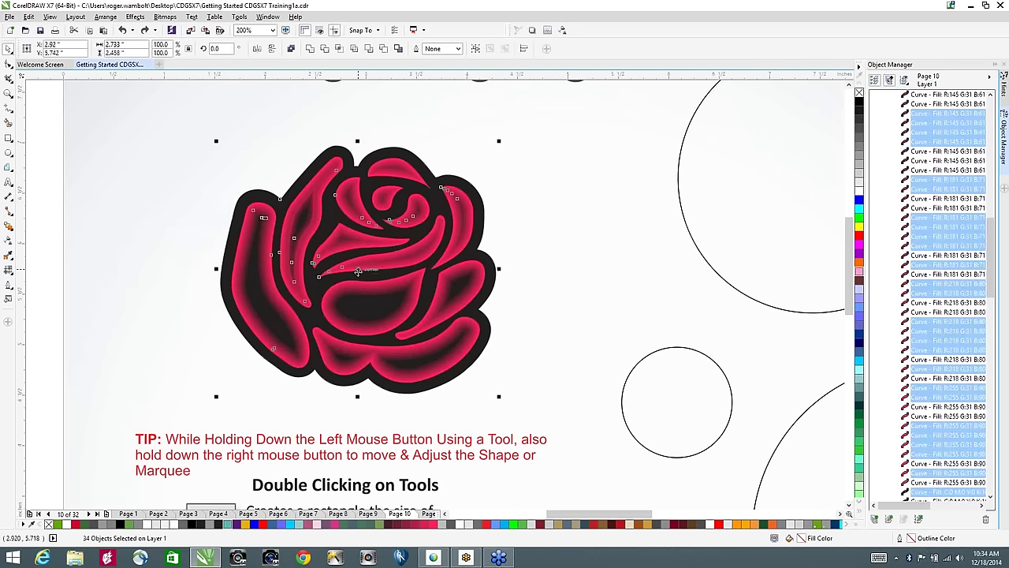
pyautogui.moveTo(358, 271); pyautogui.dragTo(147, 236)
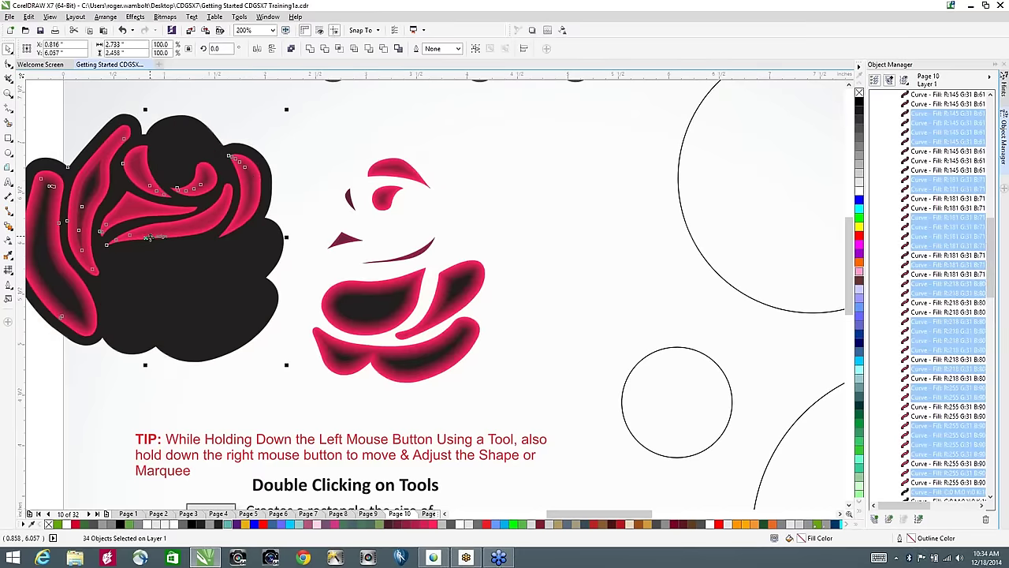
pyautogui.hotkey('ctrl', 'z')
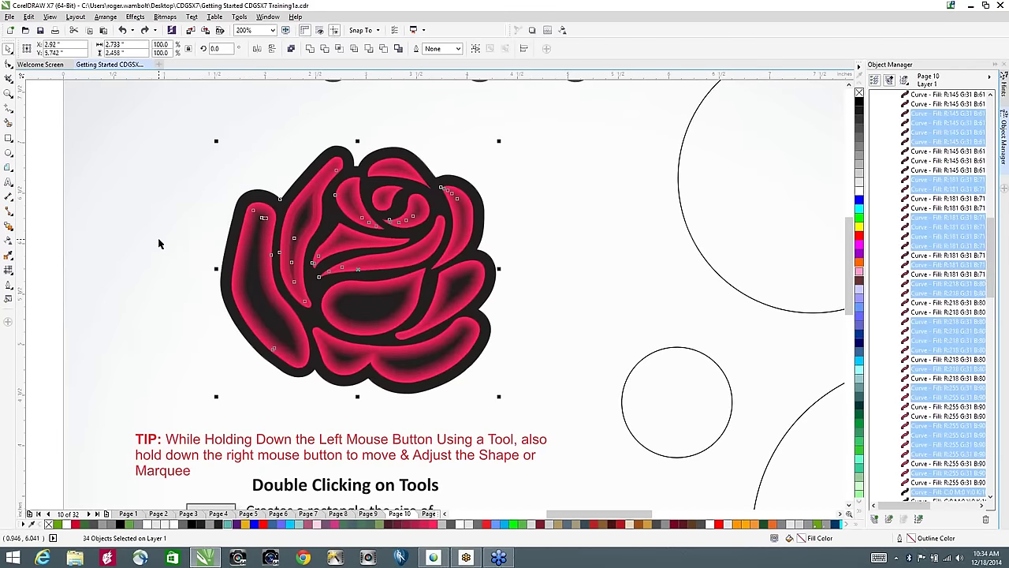
pyautogui.click(157, 240)
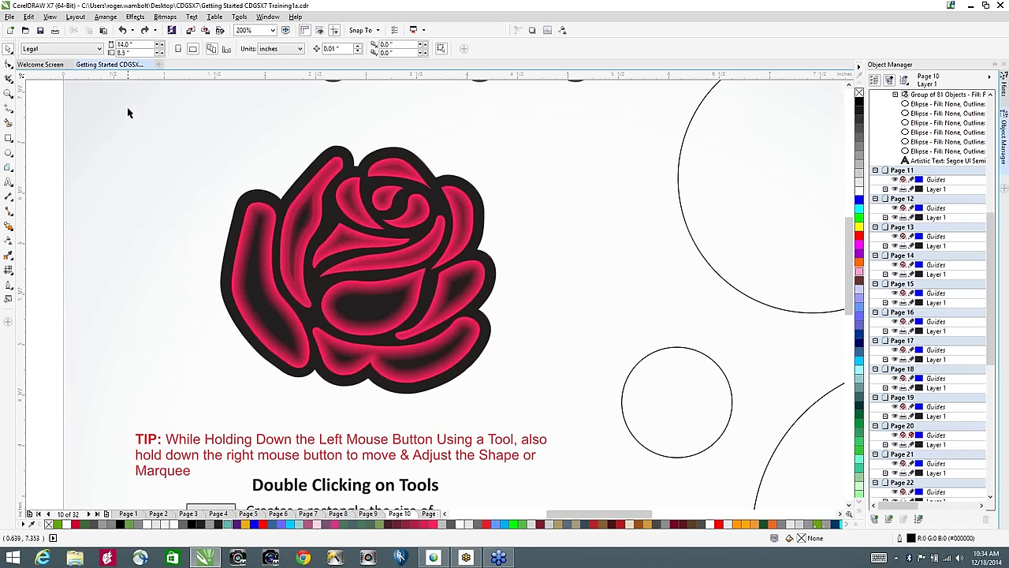
# Step: Practise repositioning a selection marquee around the rose, and ungroup the 81-object rose group
pyautogui.moveTo(128, 108); pyautogui.dragTo(173, 154)
pyautogui.moveTo(174, 154); pyautogui.dragTo(409, 217)
pyautogui.moveTo(408, 168); pyautogui.dragTo(408, 169)
pyautogui.click(391, 205)
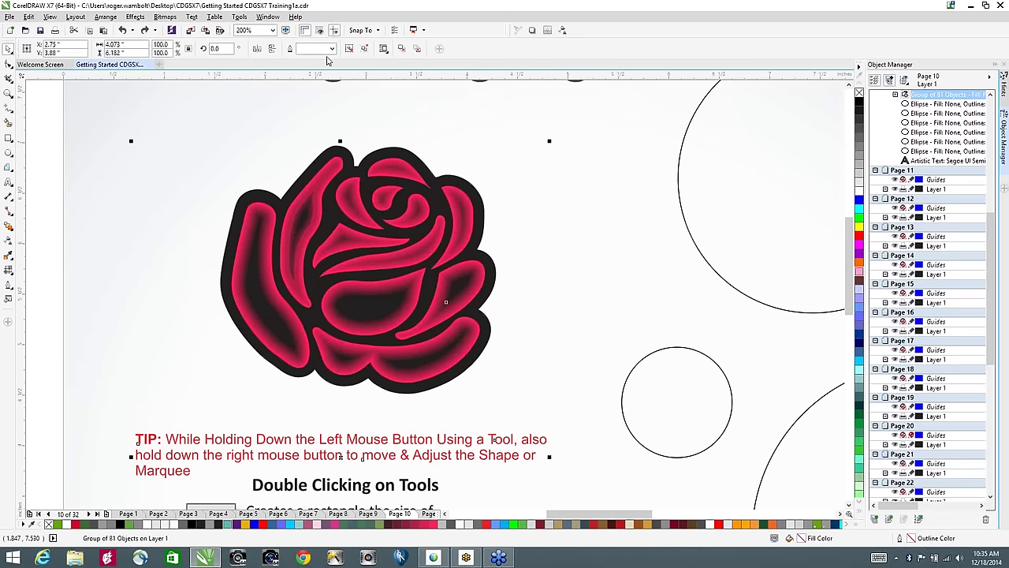
pyautogui.click(349, 48)
pyautogui.click(68, 218)
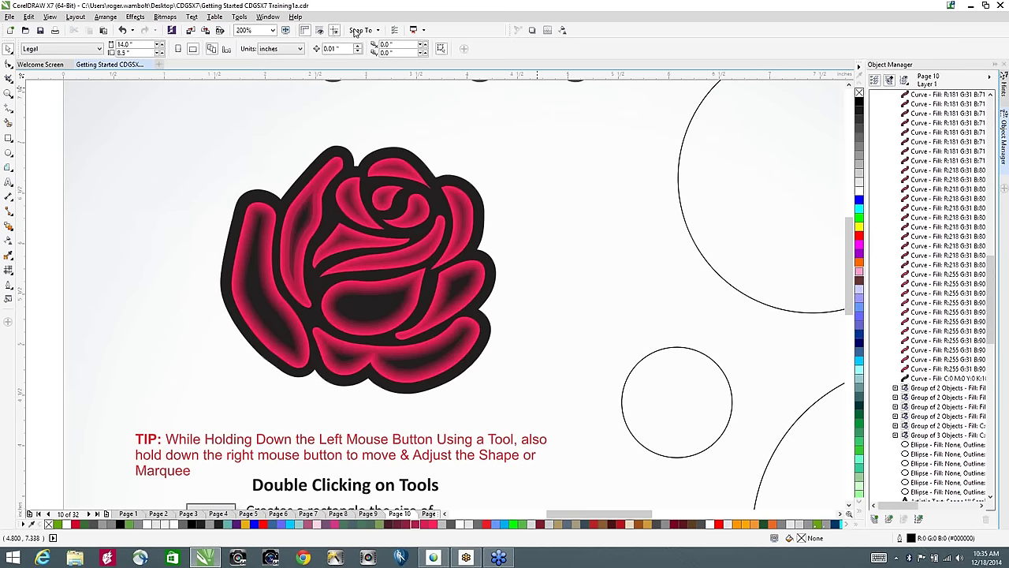
# Step: Marquee-select the five pieces of the rose's small inner petal and move them to the blank area at its upper left
pyautogui.moveTo(185, 117); pyautogui.dragTo(410, 218)
pyautogui.moveTo(416, 221); pyautogui.dragTo(411, 223)
pyautogui.moveTo(375, 191); pyautogui.dragTo(197, 130)
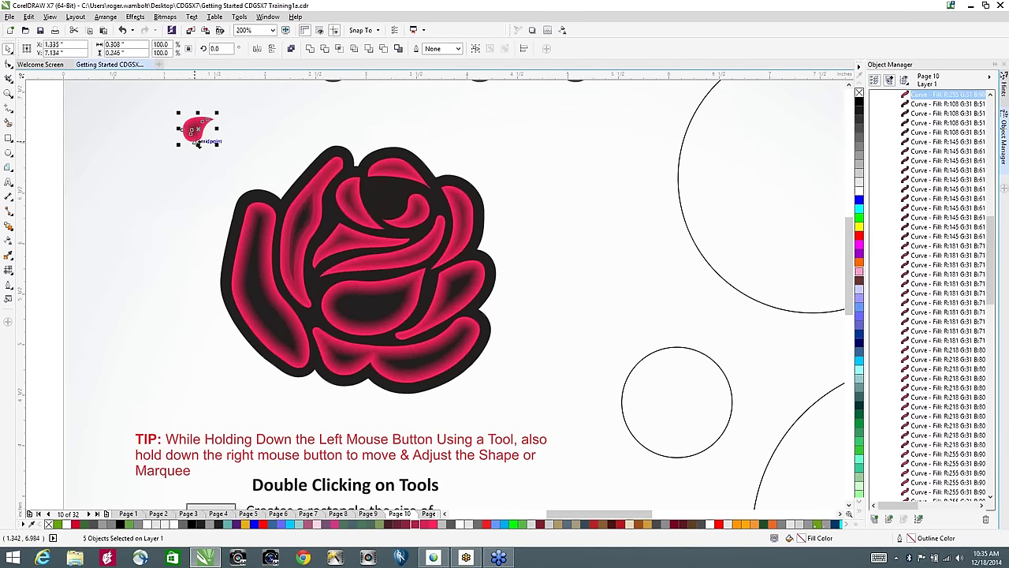
# Step: Draw a rectangle about 0.71 by 0.61 inches inside the small circle beside the rose
pyautogui.click(8, 139)
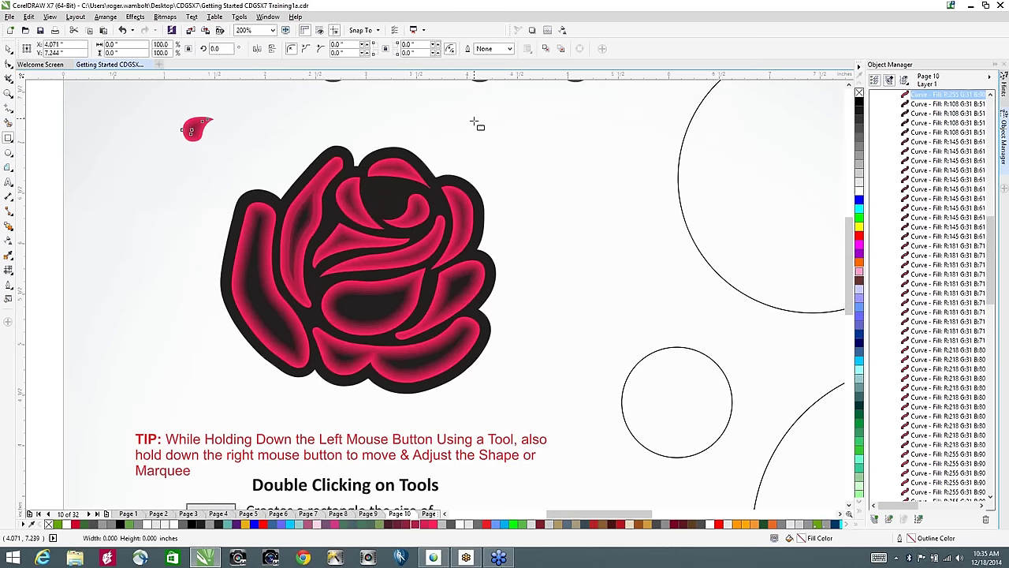
pyautogui.moveTo(474, 119); pyautogui.dragTo(718, 431)
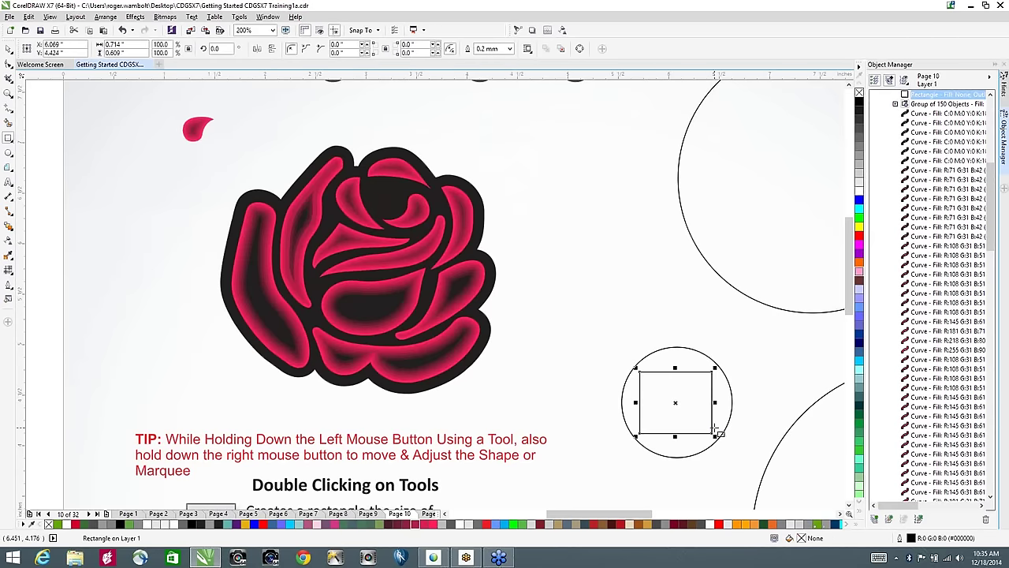
# Step: Undo the drawn rectangle and the relocation of the rose's inner petal pieces
pyautogui.hotkey('ctrl', 'z')
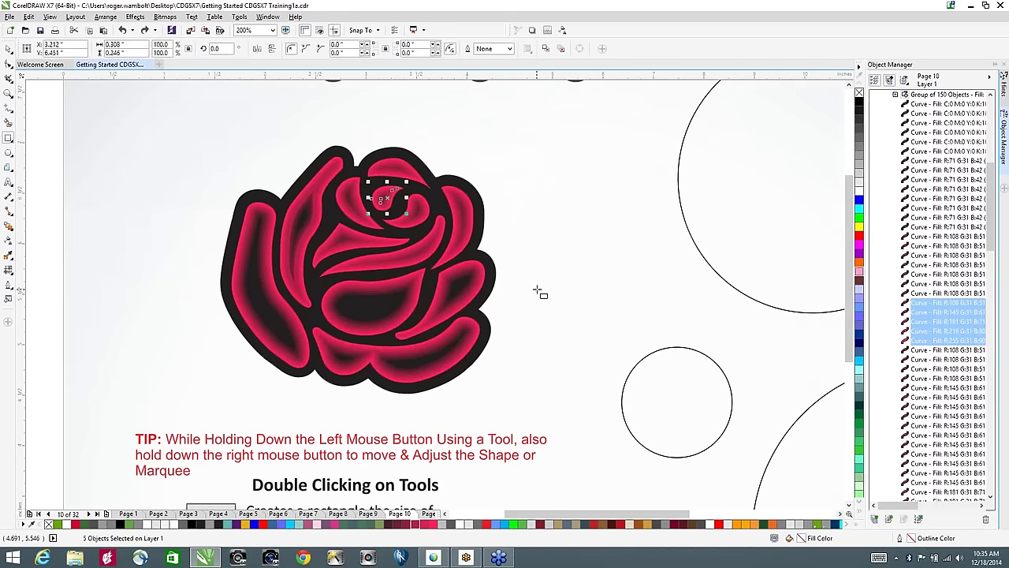
pyautogui.scroll(-1, 537, 292)
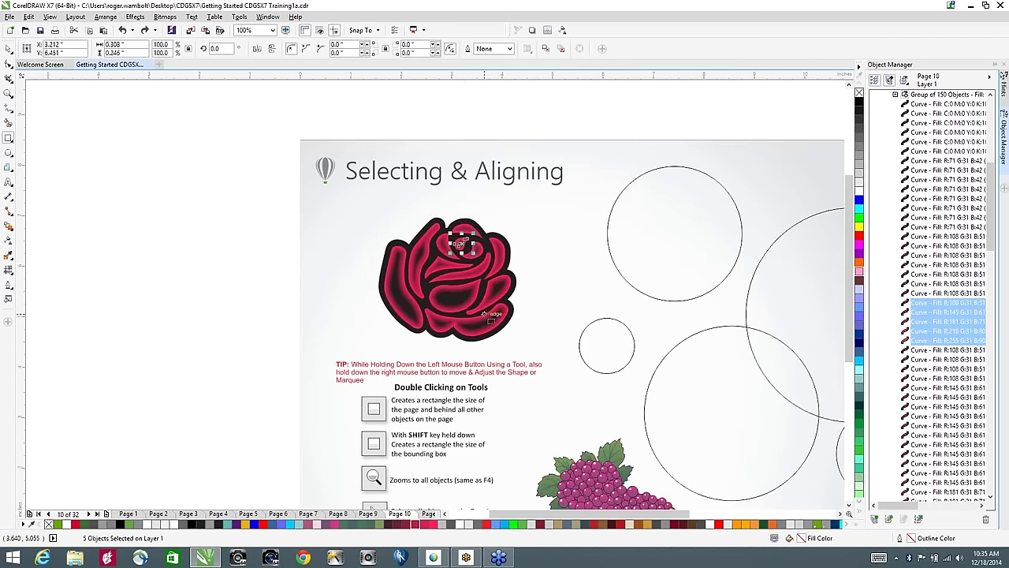
pyautogui.moveTo(489, 315); pyautogui.dragTo(305, 243)
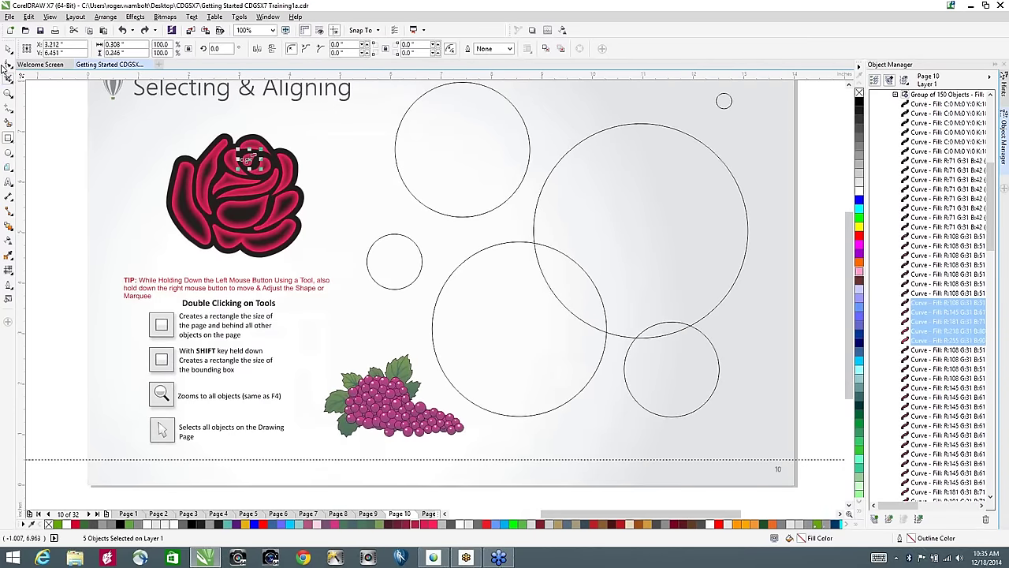
# Step: Select the smallest circle and cycle the selection forward through the other circles to the "Selecting & Aligning" title
pyautogui.press('space')
pyautogui.click(723, 105)
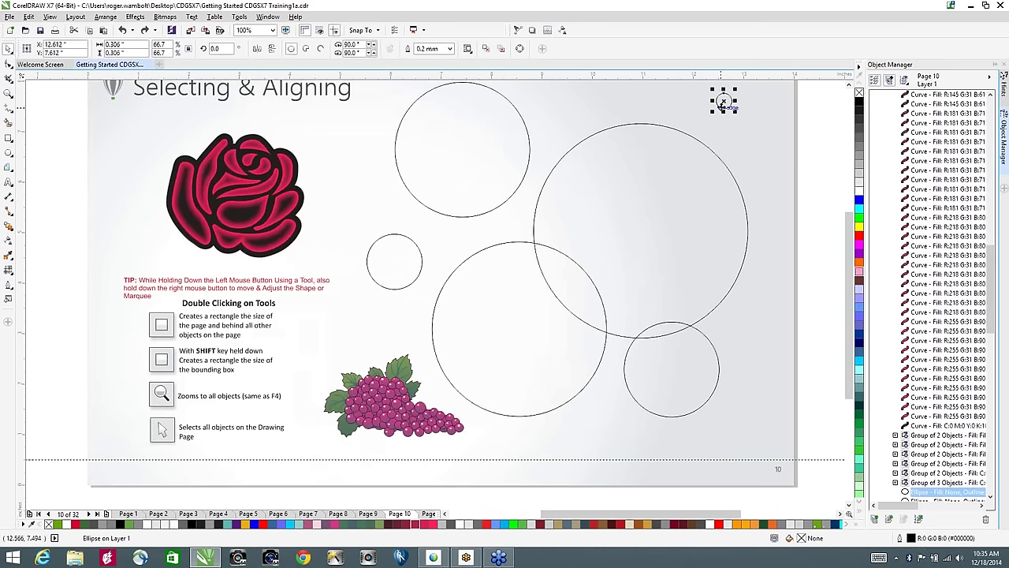
pyautogui.press('Tab')
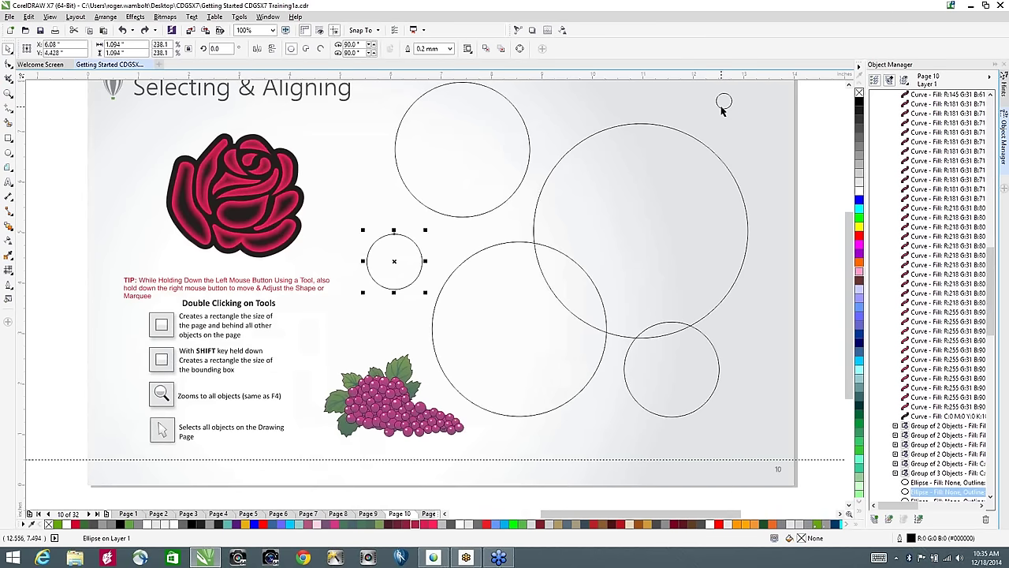
pyautogui.press('Tab')
pyautogui.press('Tab')
pyautogui.press('Tab')
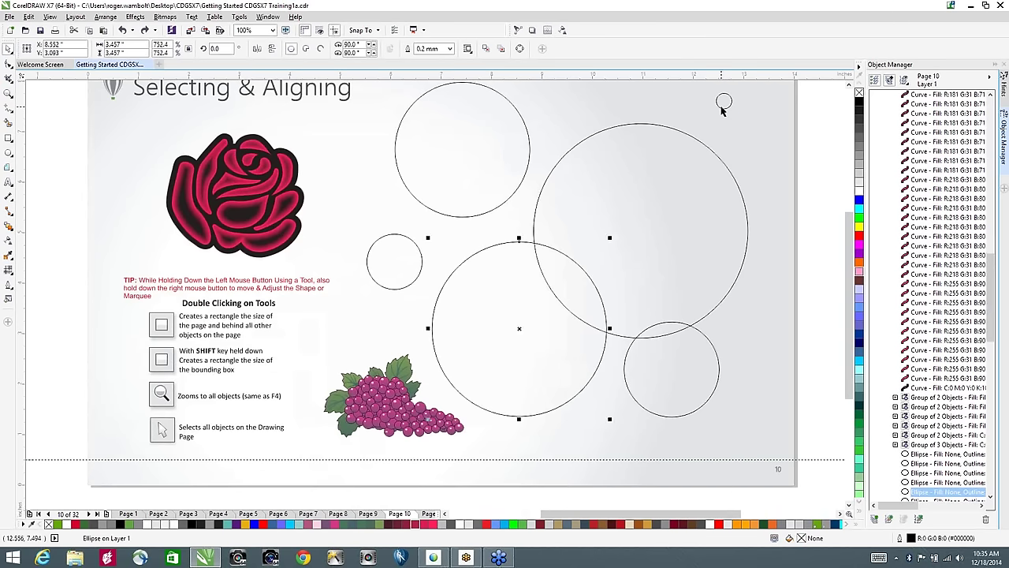
pyautogui.press('Tab')
pyautogui.press('Tab')
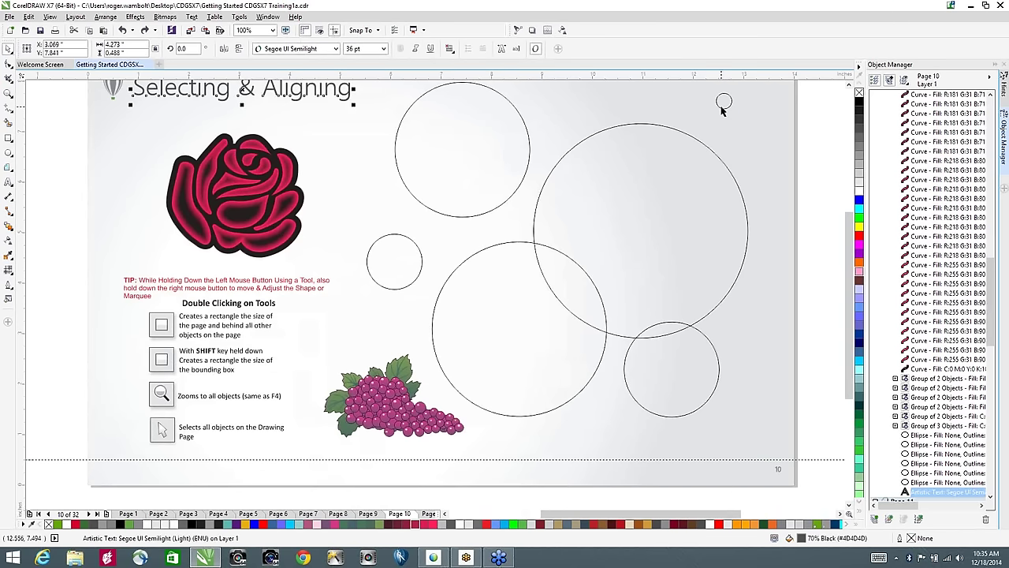
# Step: Cycle the selection backwards from the title through the circles to the one overlapping the largest circle's lower edge
pyautogui.hotkey('shift', 'Tab')
pyautogui.hotkey('shift', 'Tab')
pyautogui.hotkey('shift', 'Tab')
pyautogui.hotkey('shift', 'Tab')
pyautogui.hotkey('shift', 'Tab')
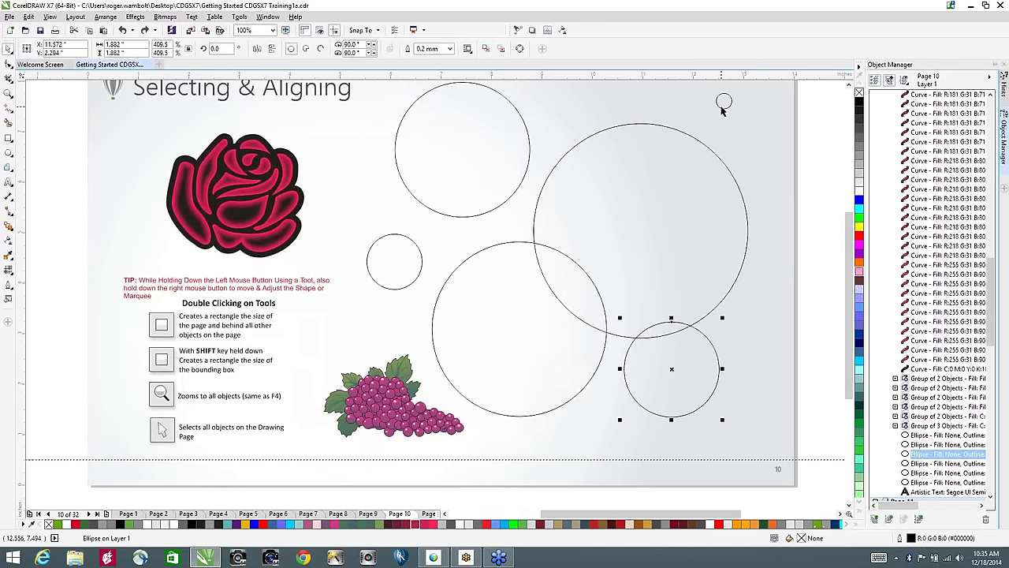
# Step: Fill the smallest circle with yellow and the small circle beside the rose with red
pyautogui.click(722, 108)
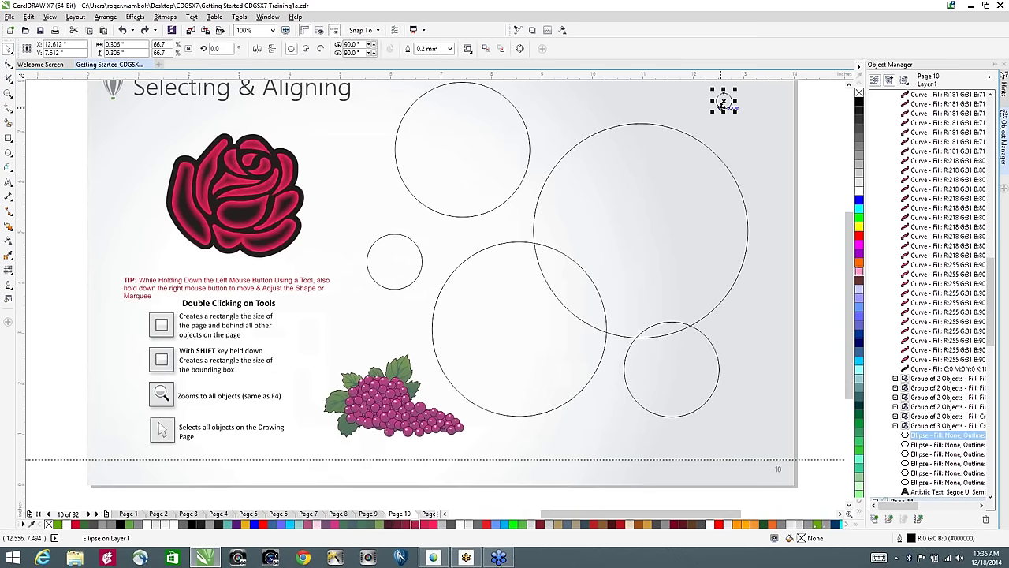
pyautogui.scroll(1, 213, 170)
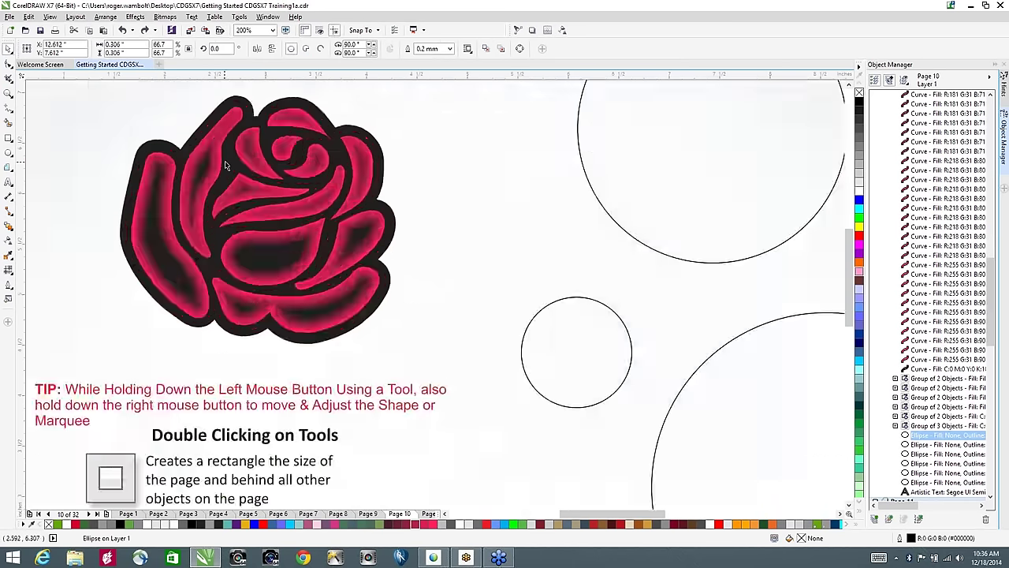
pyautogui.scroll(3, 225, 166)
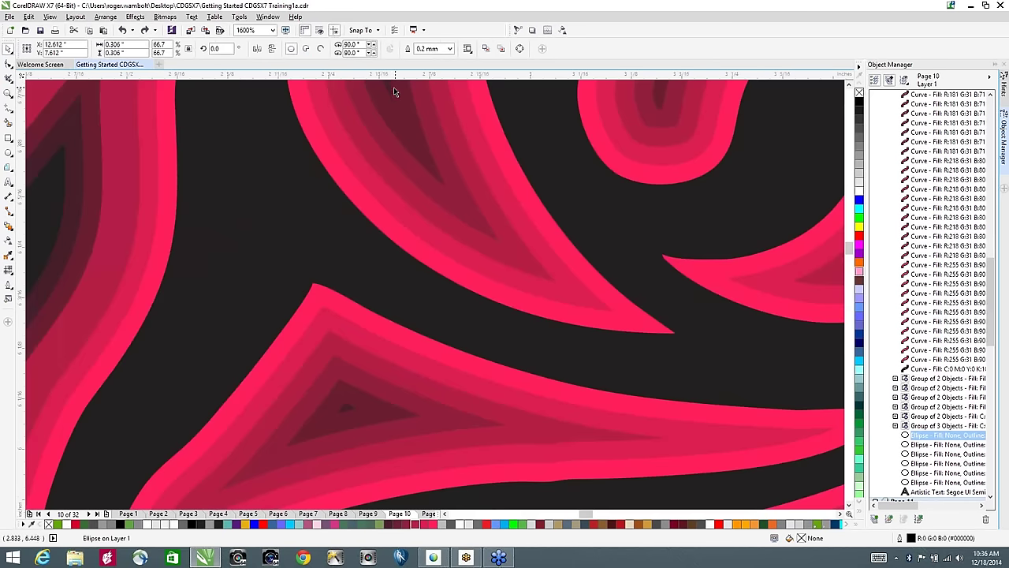
pyautogui.scroll(-5, 389, 89)
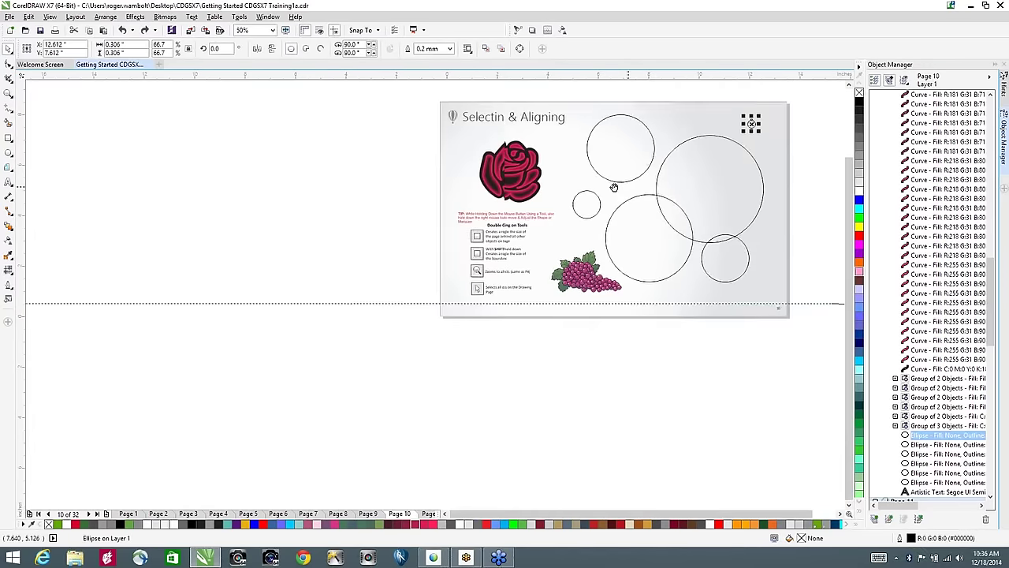
pyautogui.moveTo(615, 186); pyautogui.dragTo(376, 263)
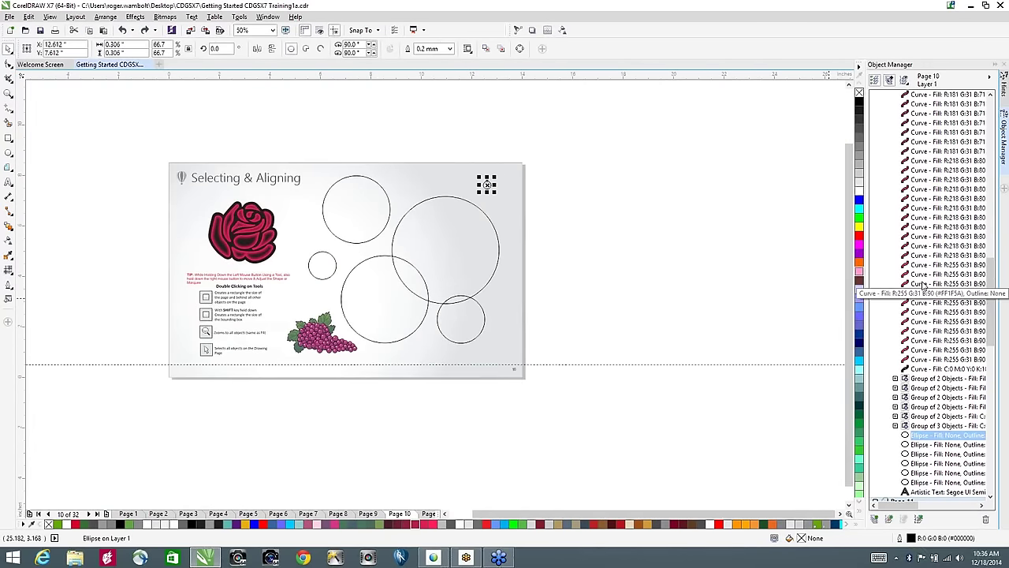
pyautogui.click(860, 228)
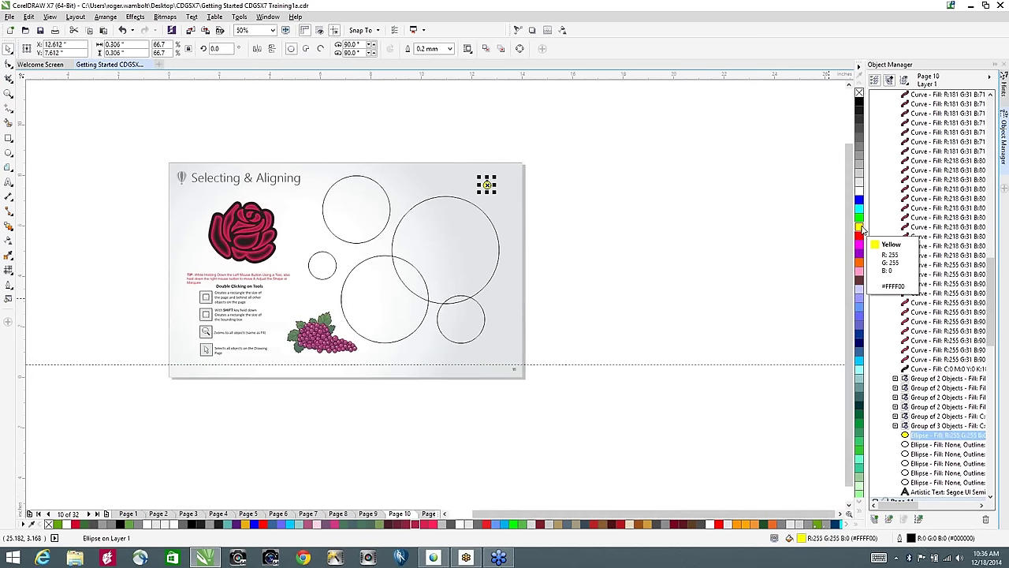
pyautogui.press('Tab')
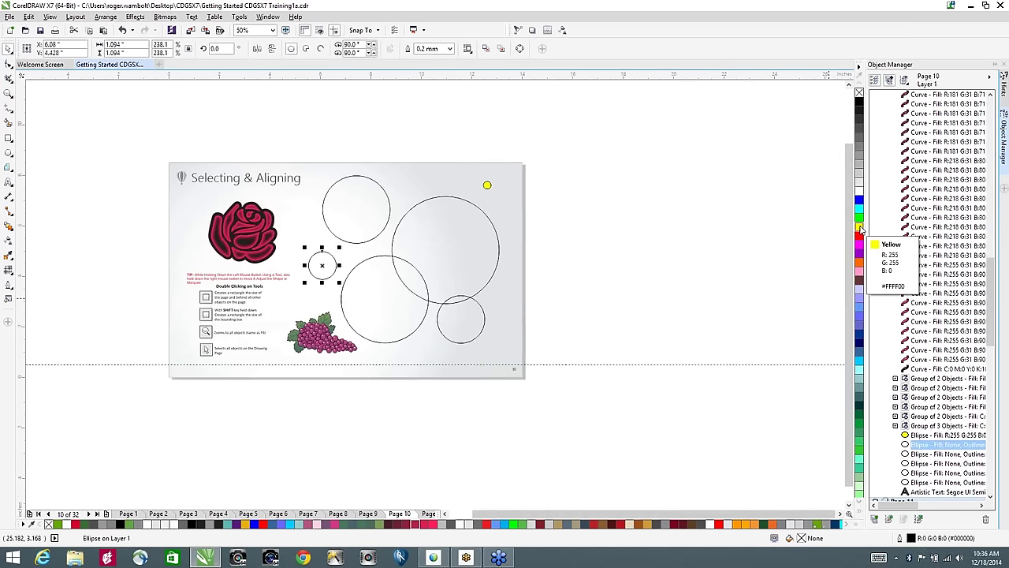
pyautogui.click(860, 236)
# Step: Fill the remaining four circles in stacking order with magenta, purple, orange and green
pyautogui.press('Tab')
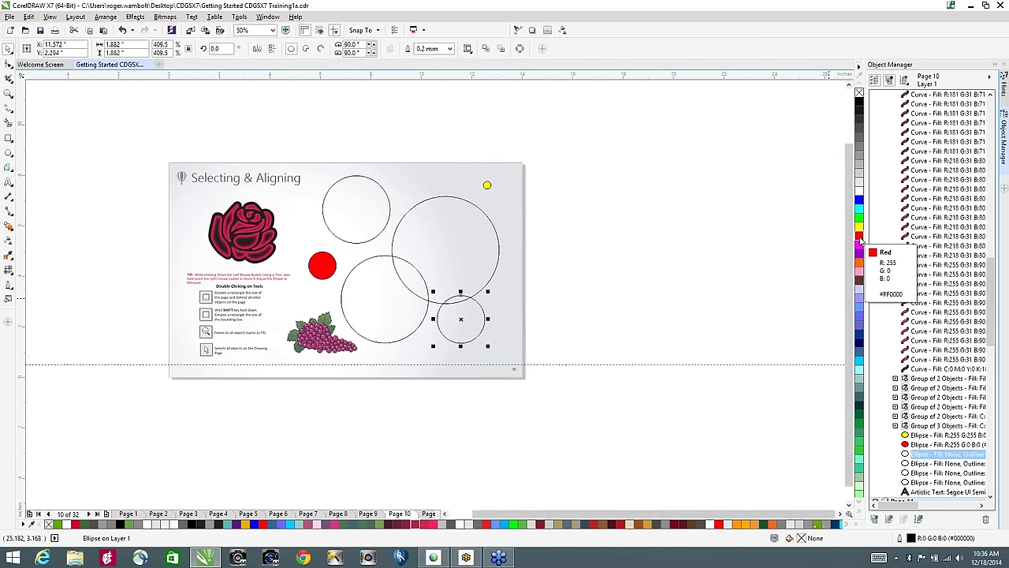
pyautogui.click(860, 246)
pyautogui.press('Tab')
pyautogui.click(861, 255)
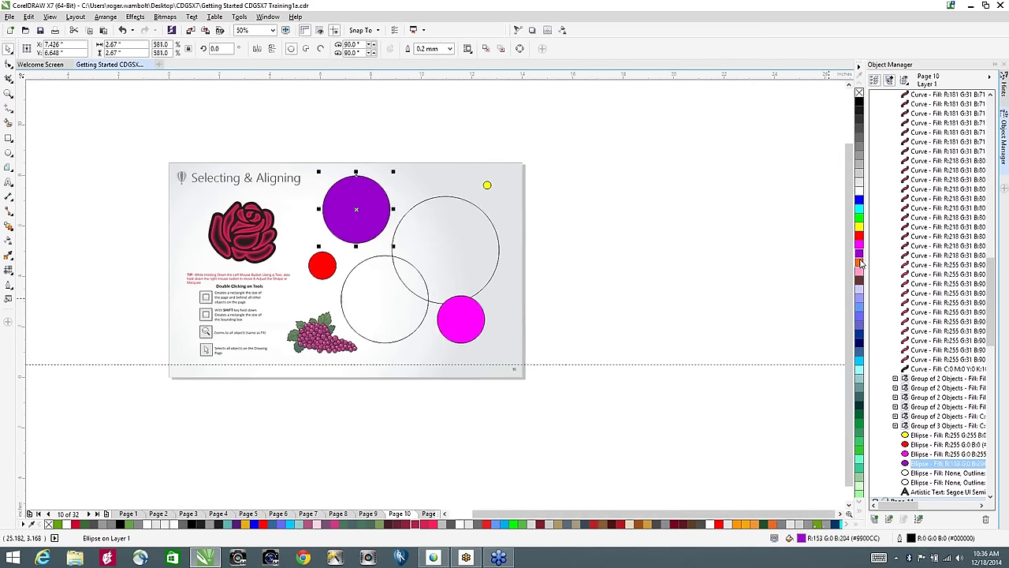
pyautogui.press('Tab')
pyautogui.click(860, 264)
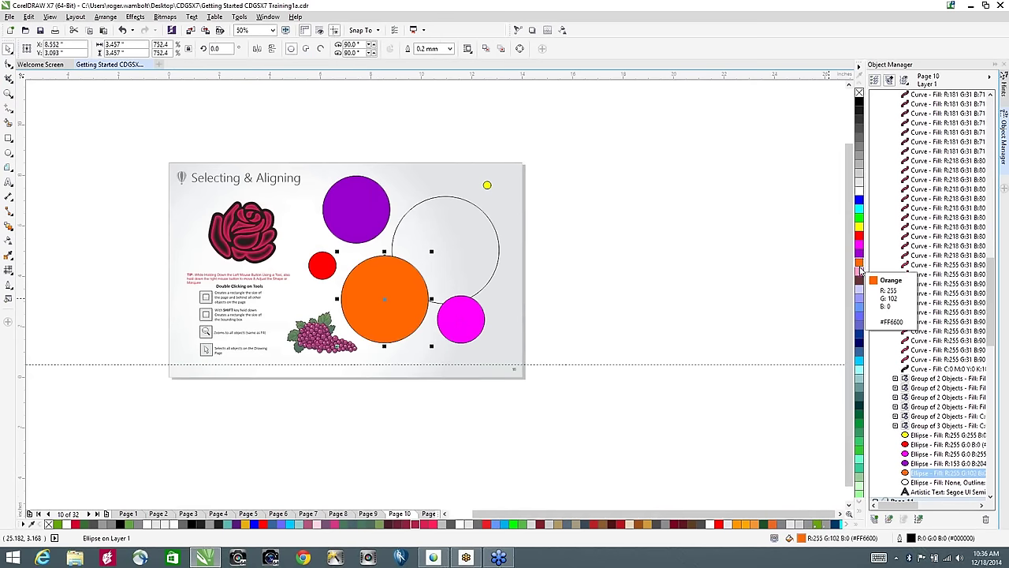
pyautogui.press('Tab')
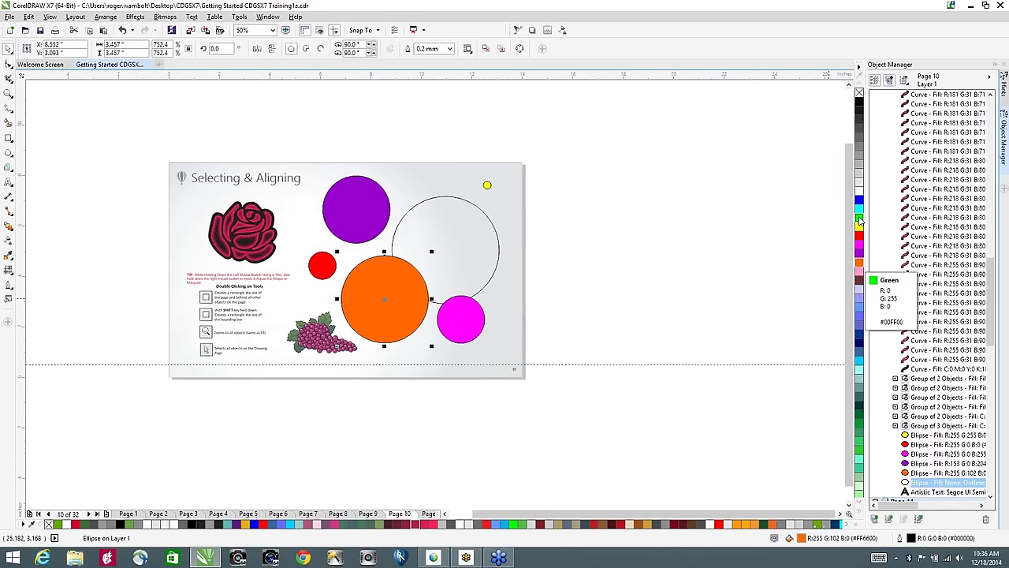
pyautogui.click(860, 222)
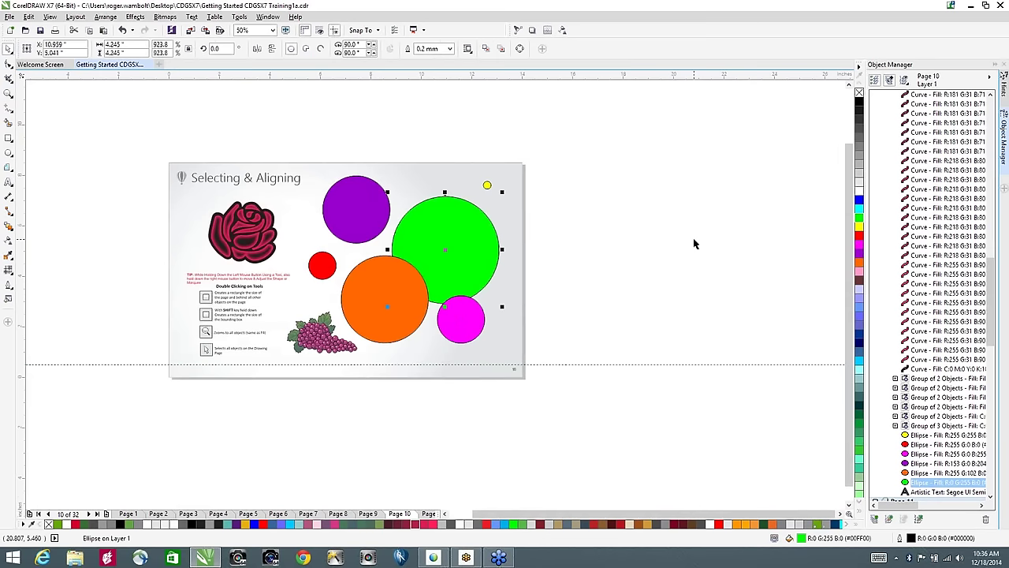
# Step: Select all six circles one by one, starting with purple and adding the magenta circle last as the alignment target
pyautogui.click(366, 204)
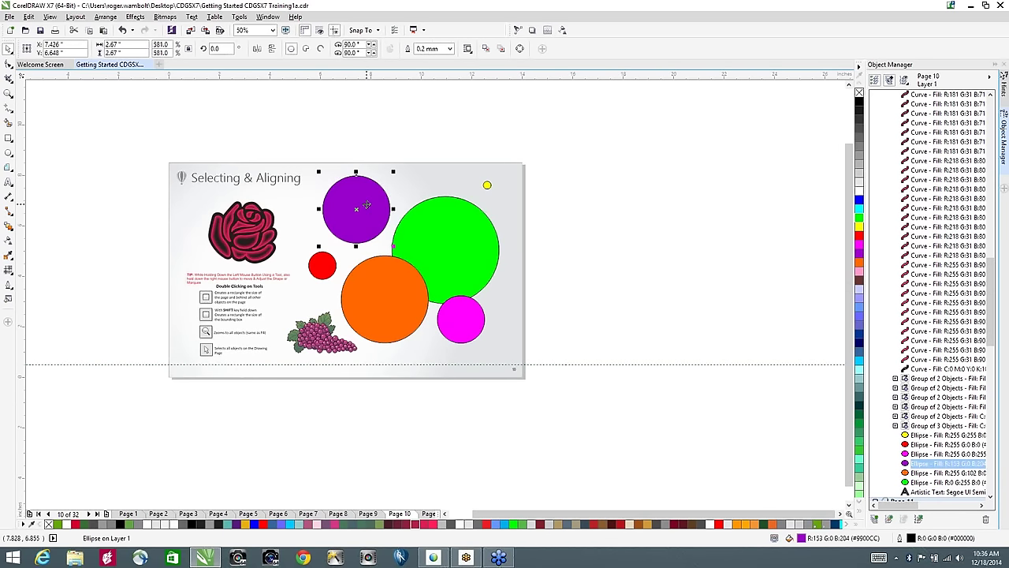
pyautogui.keyDown('shift'); pyautogui.click(324, 266); pyautogui.keyUp('shift')
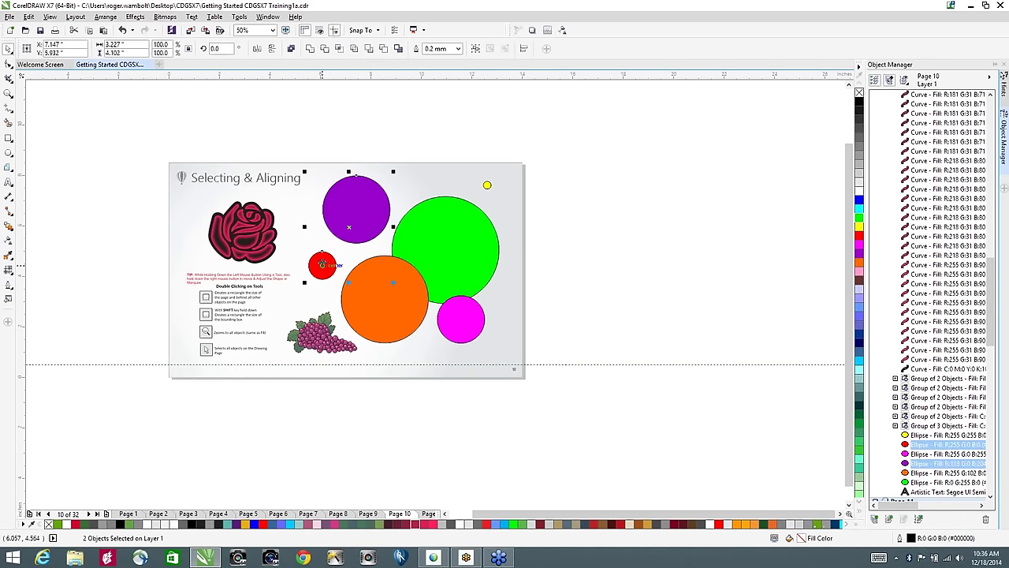
pyautogui.keyDown('shift'); pyautogui.click(396, 299); pyautogui.keyUp('shift')
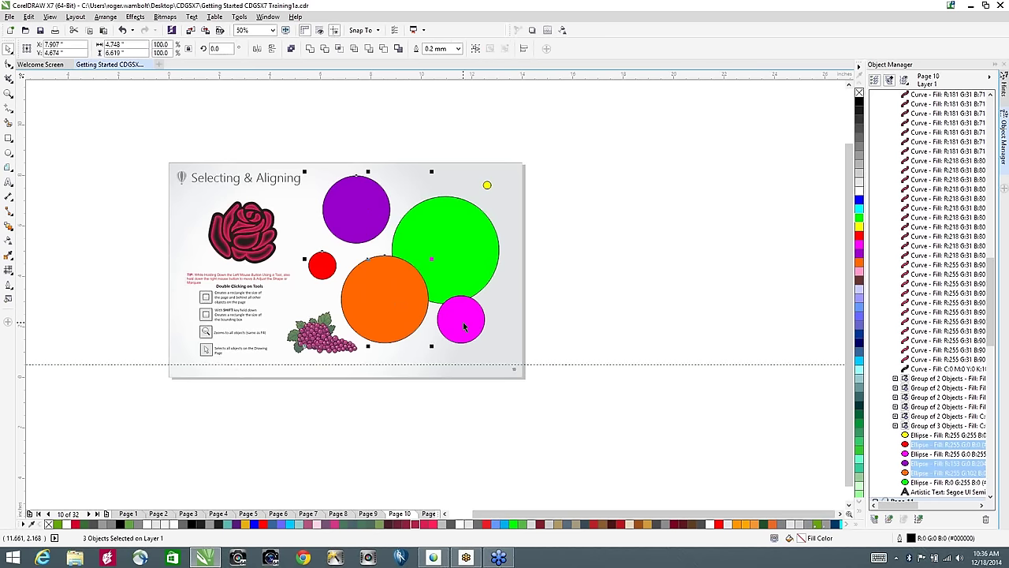
pyautogui.keyDown('shift'); pyautogui.click(456, 243); pyautogui.keyUp('shift')
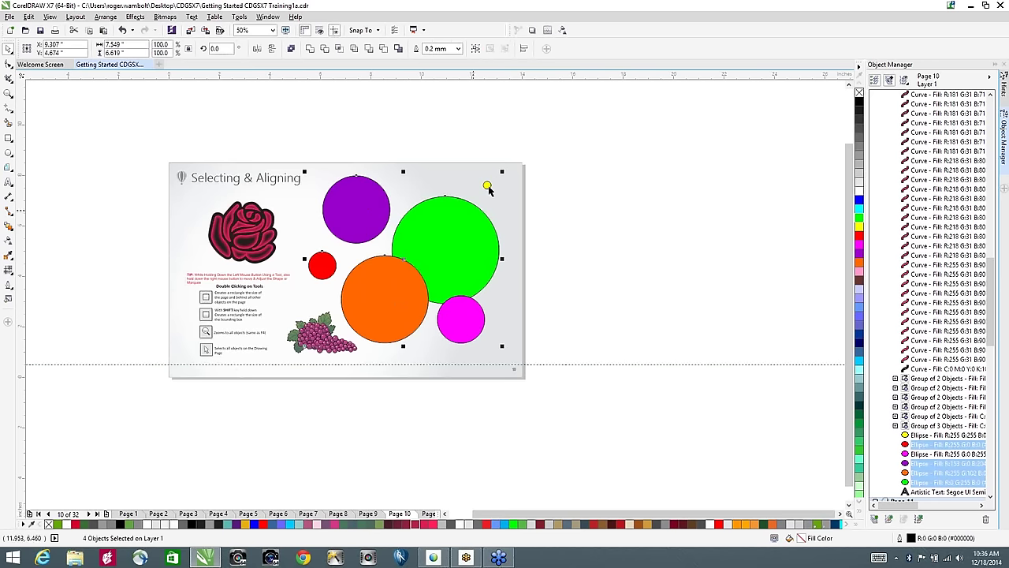
pyautogui.keyDown('shift'); pyautogui.click(487, 186); pyautogui.keyUp('shift')
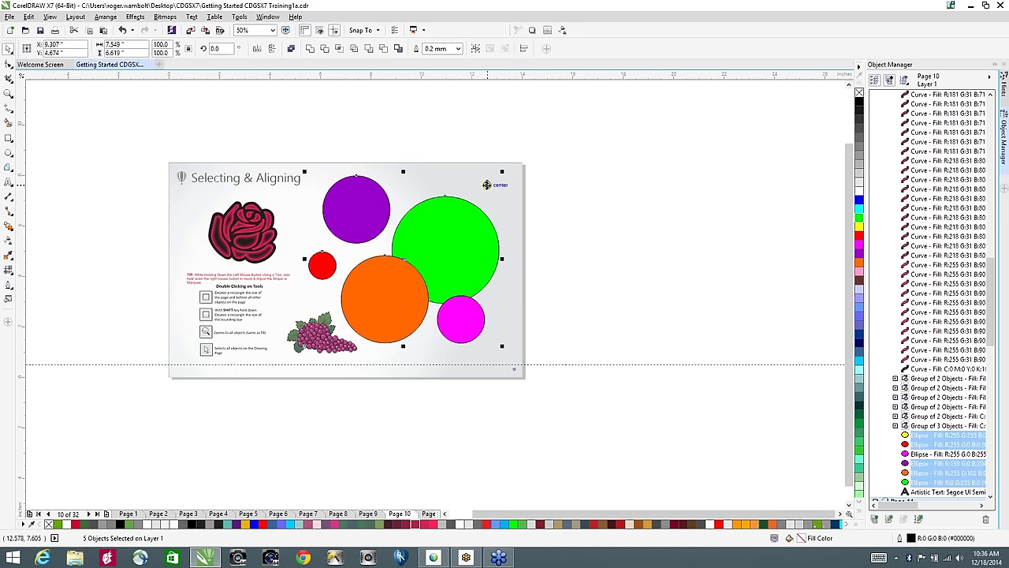
pyautogui.keyDown('shift'); pyautogui.click(465, 319); pyautogui.keyUp('shift')
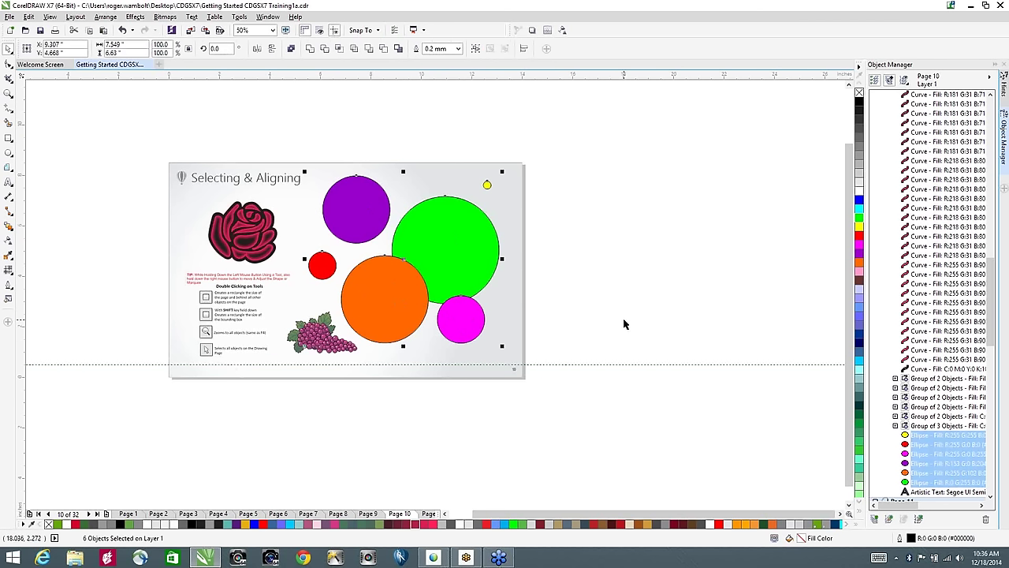
# Step: Align the six circles to the magenta circle by top, bottom, right and left edges, ending with them concentric
pyautogui.press('t')
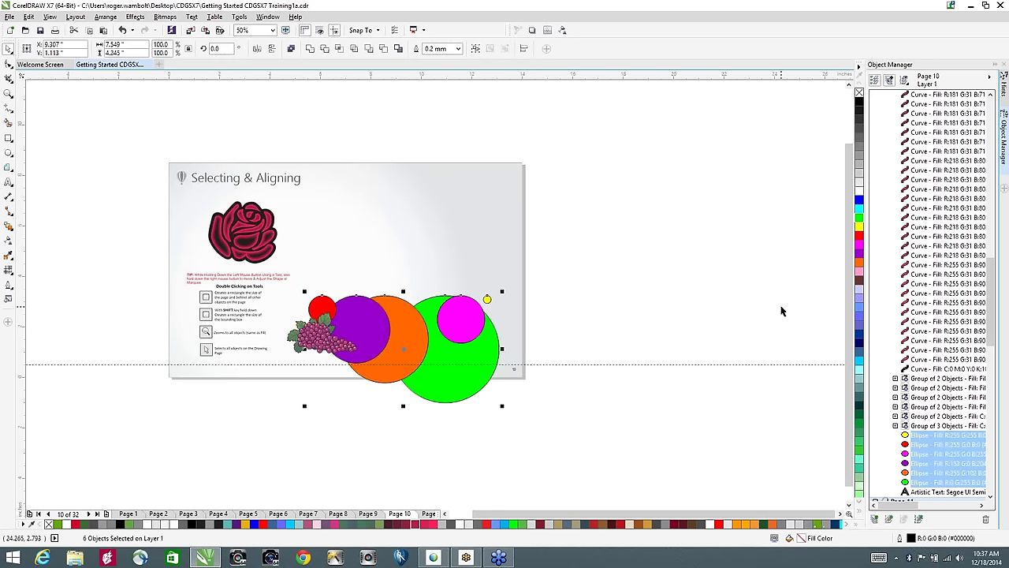
pyautogui.press('b')
pyautogui.press('r')
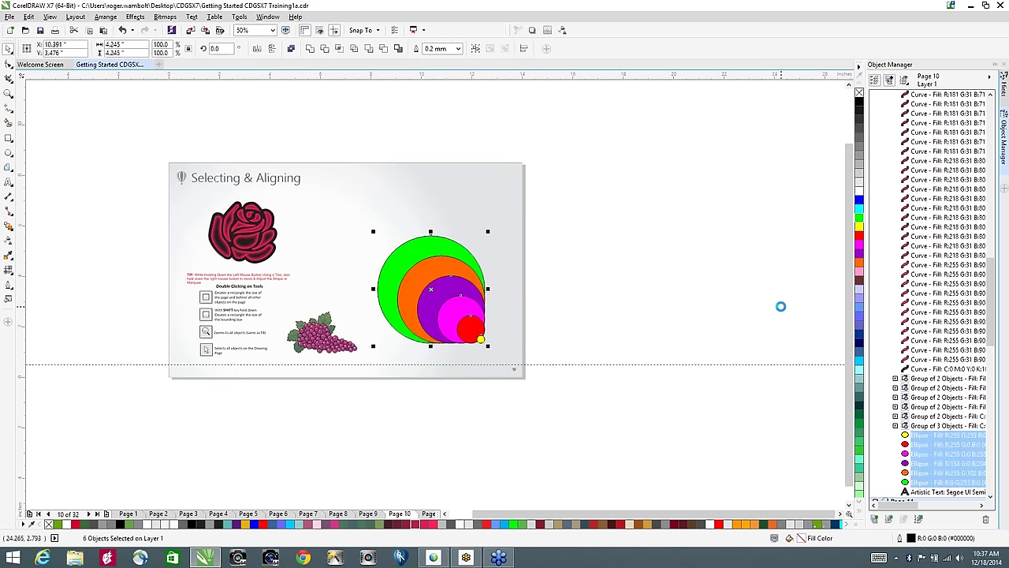
pyautogui.press('l')
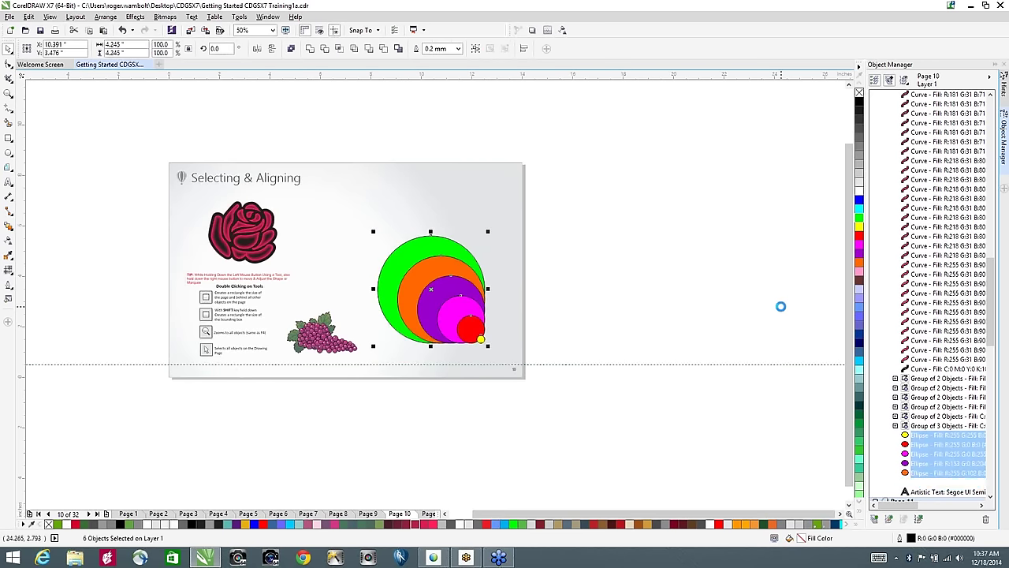
pyautogui.press('c')
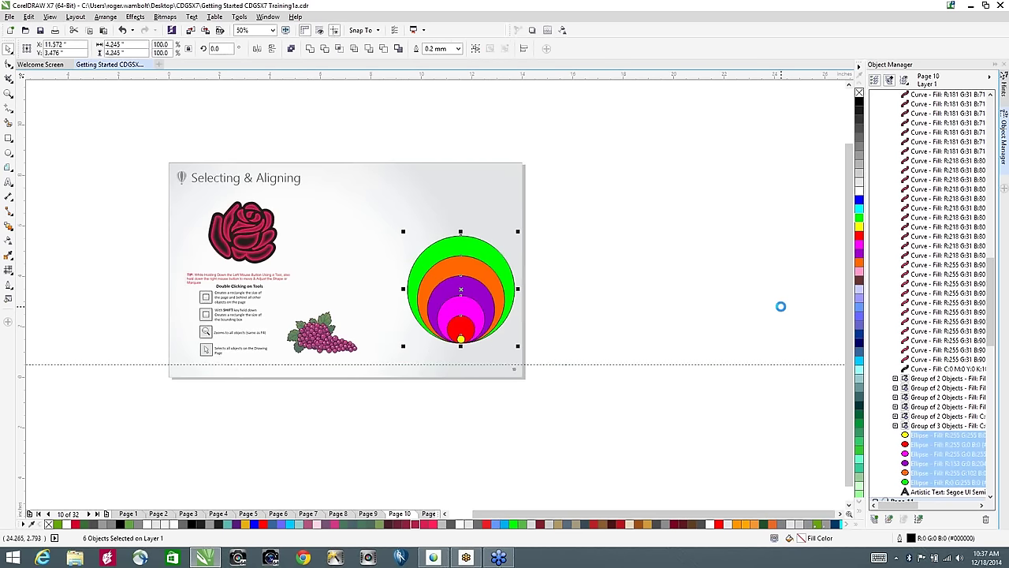
pyautogui.press('e')
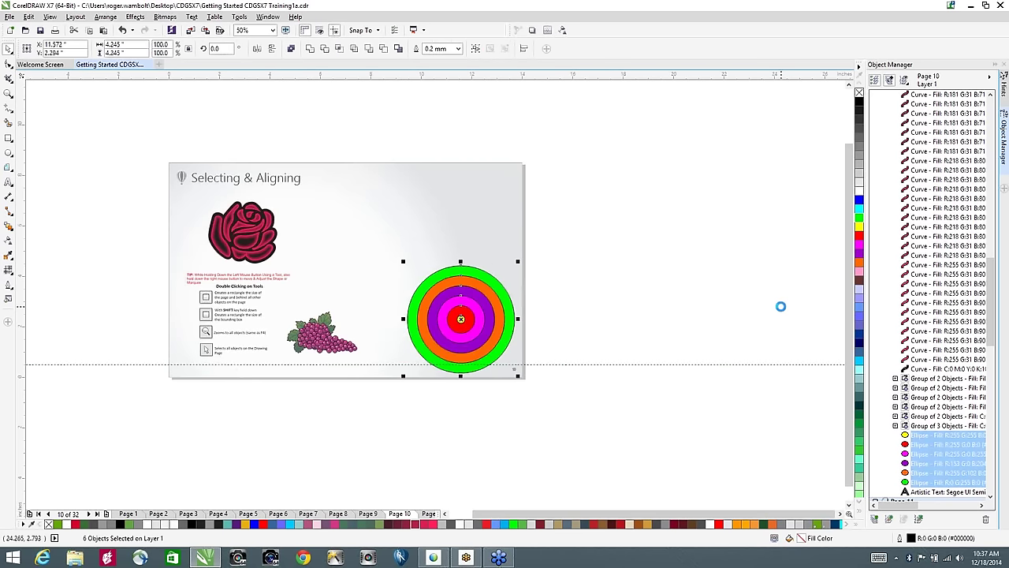
# Step: Undo all the alignments to return the six circles to their scattered positions
pyautogui.hotkey('ctrl', 'z')
pyautogui.hotkey('ctrl', 'z')
pyautogui.hotkey('ctrl', 'z')
pyautogui.hotkey('ctrl', 'z')
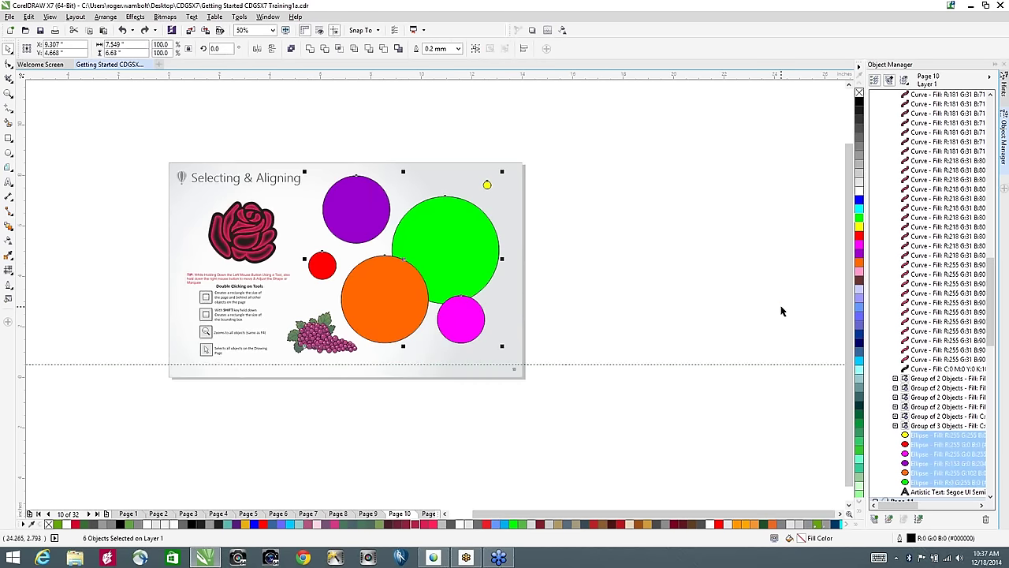
# Step: Clear the selection and reselect all six circles, starting with magenta and adding the purple circle last
pyautogui.click(686, 299)
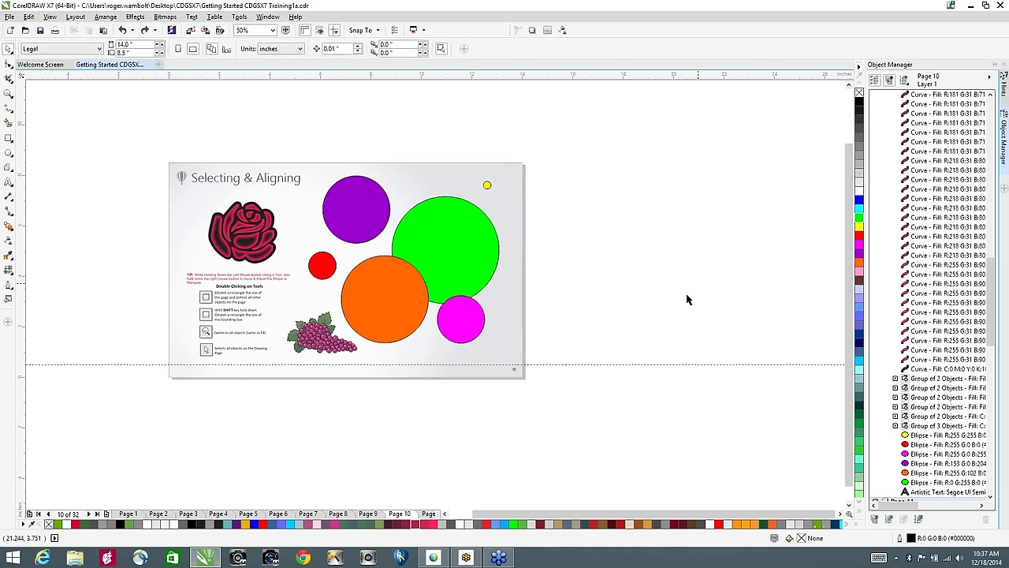
pyautogui.click(467, 324)
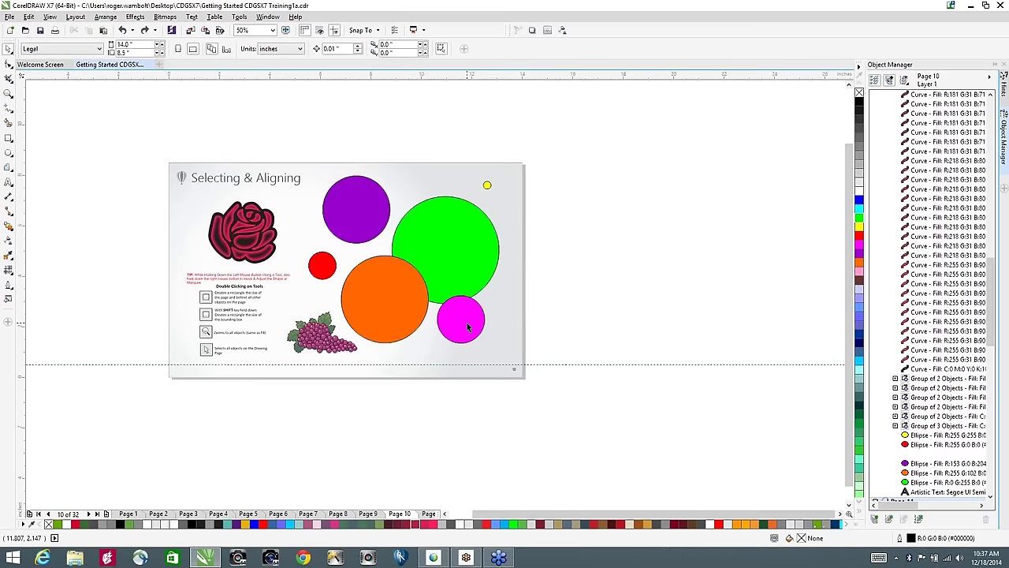
pyautogui.keyDown('shift'); pyautogui.click(380, 311); pyautogui.keyUp('shift')
pyautogui.keyDown('shift'); pyautogui.click(317, 269); pyautogui.keyUp('shift')
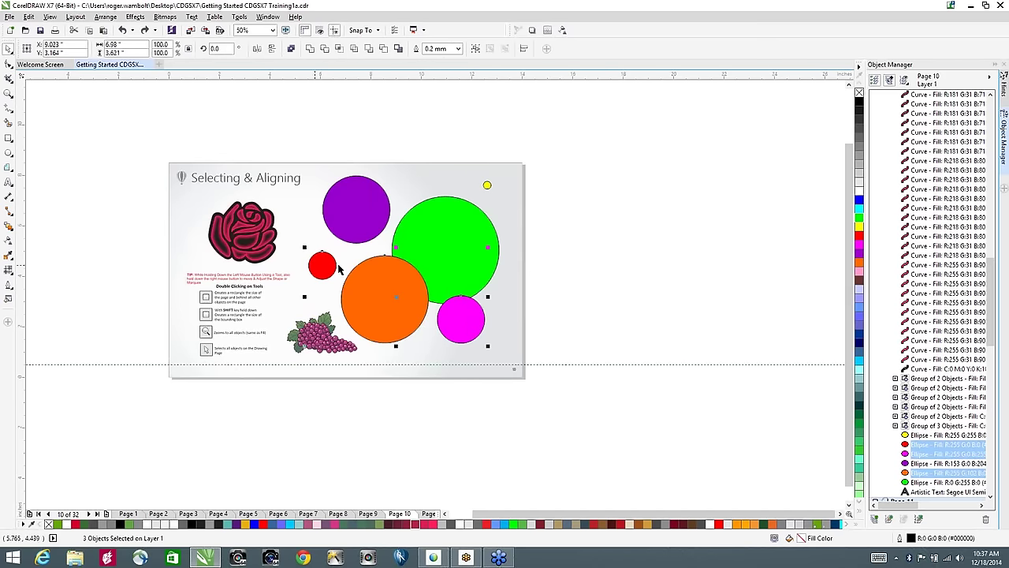
pyautogui.keyDown('shift'); pyautogui.click(468, 234); pyautogui.keyUp('shift')
pyautogui.keyDown('shift'); pyautogui.click(486, 185); pyautogui.keyUp('shift')
pyautogui.keyDown('shift'); pyautogui.click(348, 198); pyautogui.keyUp('shift')
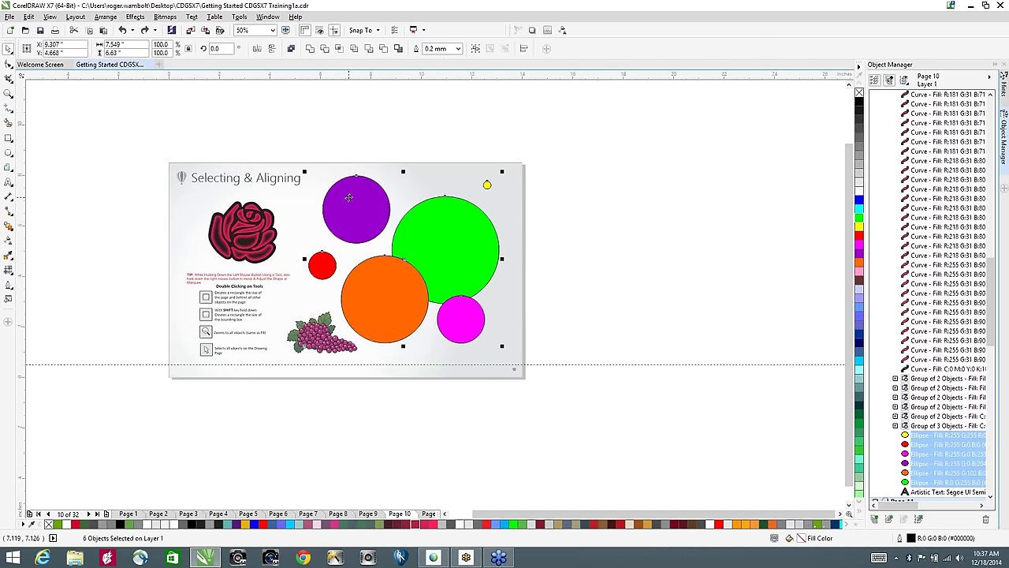
# Step: Align the six circles to the purple circle's top, bottom, left and right edges in turn
pyautogui.press('t')
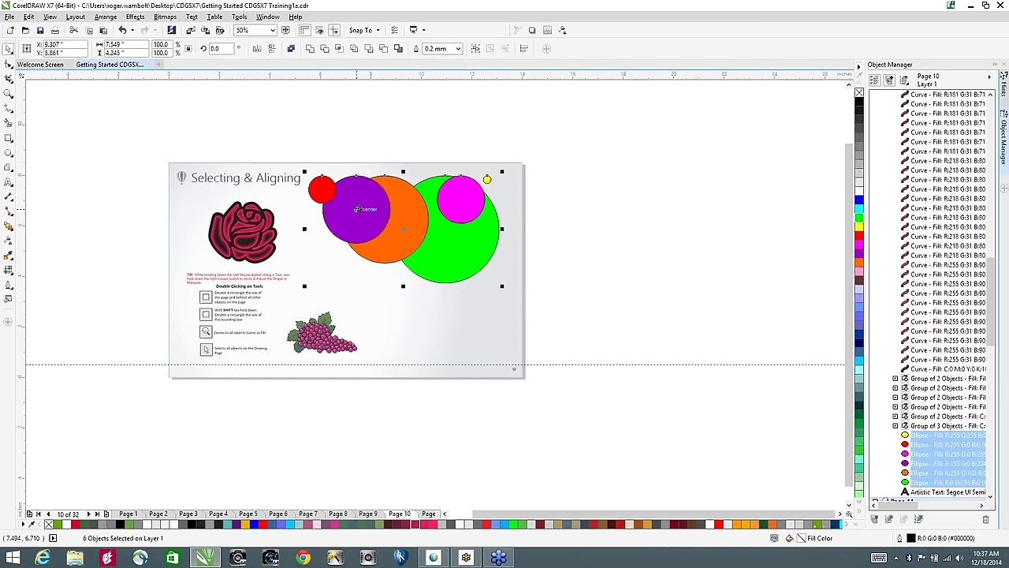
pyautogui.press('b')
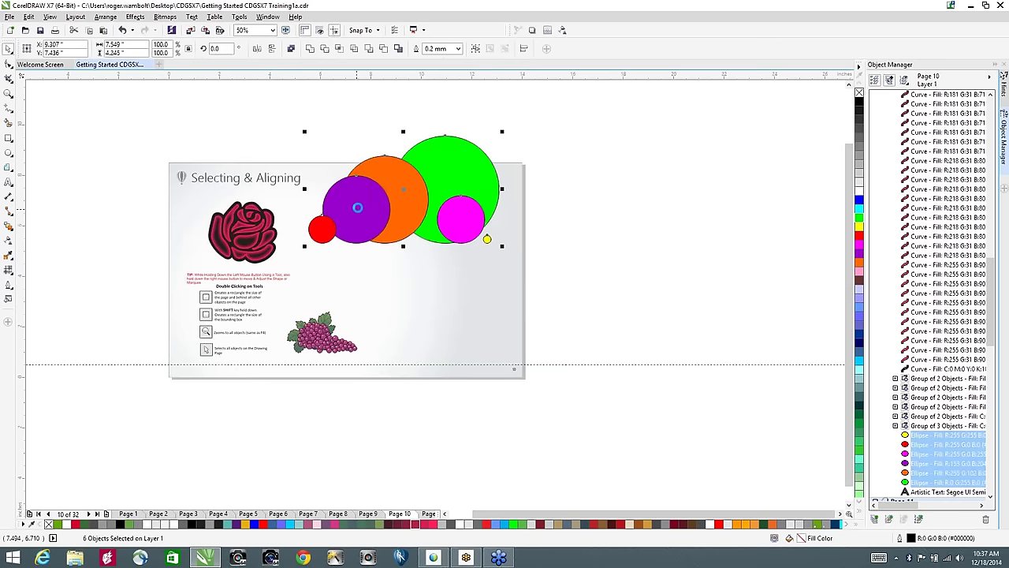
pyautogui.press('l')
pyautogui.press('r')
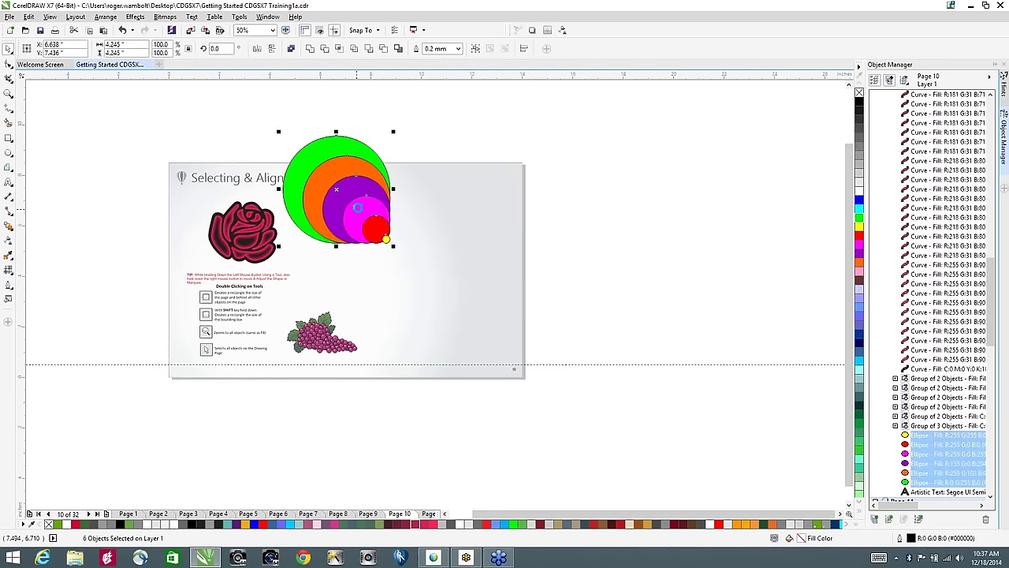
# Step: Align the six selected circles on a common centre, both horizontally and vertically
pyautogui.press('c')
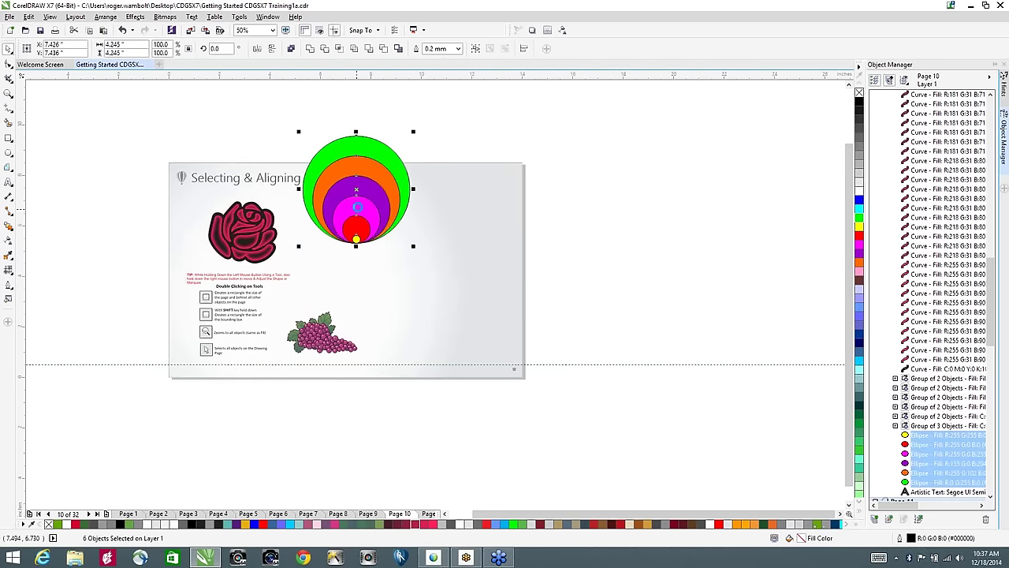
pyautogui.press('e')
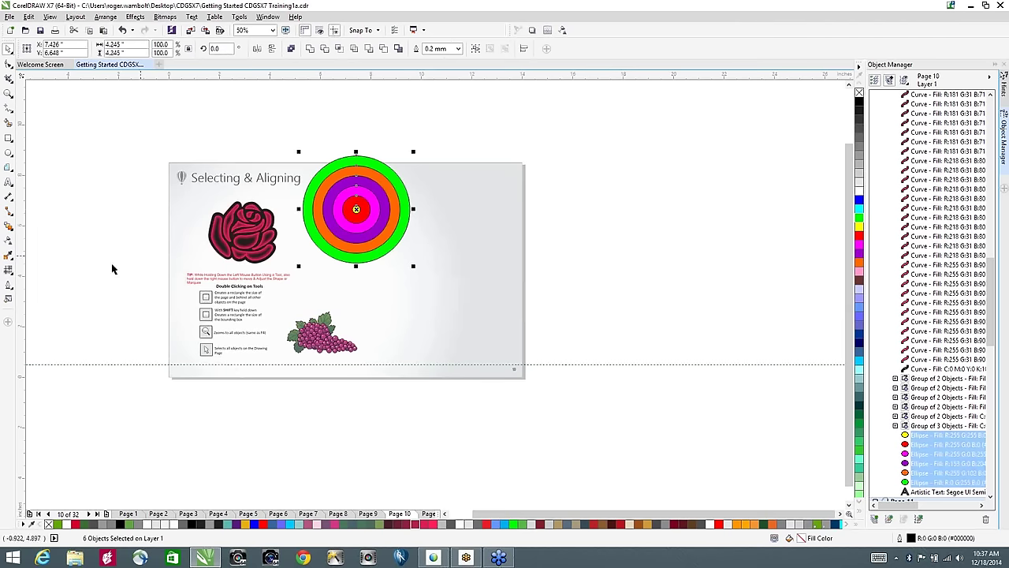
# Step: Draw four small squares, each about 0.8 to 0.9 inches wide, in a loose column beside the page
pyautogui.click(6, 156)
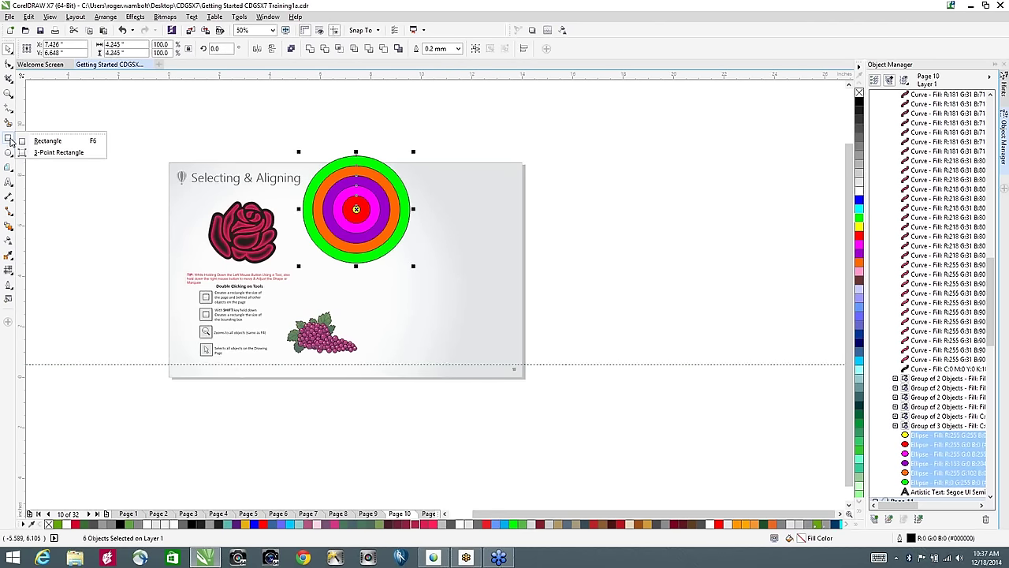
pyautogui.click(10, 140)
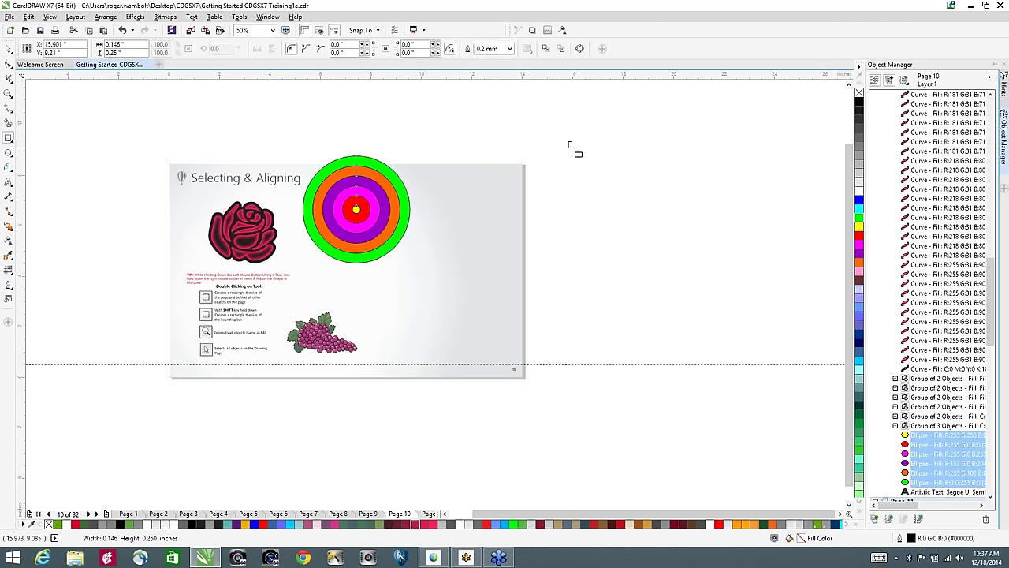
pyautogui.moveTo(567, 141)
pyautogui.mouseDown()
pyautogui.moveTo(589, 163)
pyautogui.moveTo(576, 178)
pyautogui.moveTo(597, 203)
pyautogui.moveTo(590, 254)
pyautogui.moveTo(600, 264)
pyautogui.mouseUp()
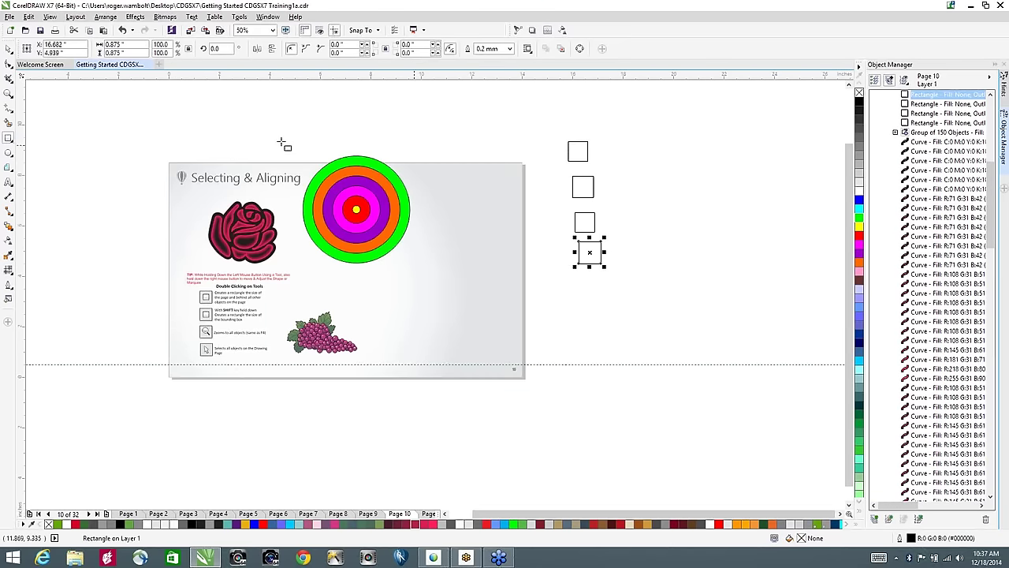
# Step: Align the left edges of the four squares and distribute the squares evenly
pyautogui.click(8, 48)
pyautogui.moveTo(678, 120); pyautogui.dragTo(533, 357)
pyautogui.press('l')
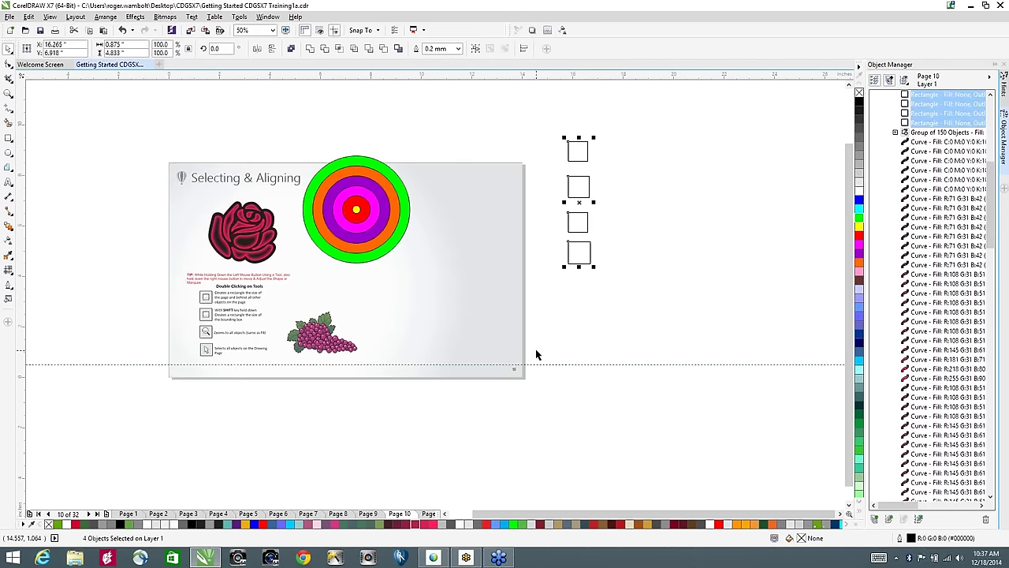
pyautogui.hotkey('shift', 'e')
# Step: Rearrange the squares from a column into a loose, uneven row beside the page
pyautogui.moveTo(573, 186); pyautogui.dragTo(651, 175)
pyautogui.moveTo(602, 241); pyautogui.dragTo(685, 150)
pyautogui.moveTo(593, 273); pyautogui.dragTo(702, 177)
# Step: Align the four squares along a common horizontal centre line and distribute them evenly across the row
pyautogui.moveTo(545, 116); pyautogui.dragTo(772, 243)
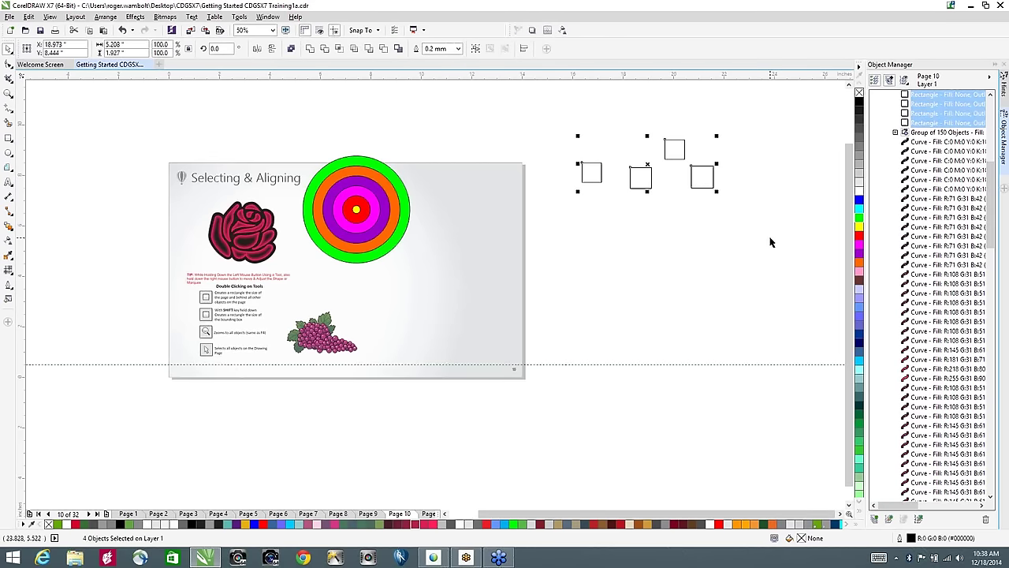
pyautogui.press('e')
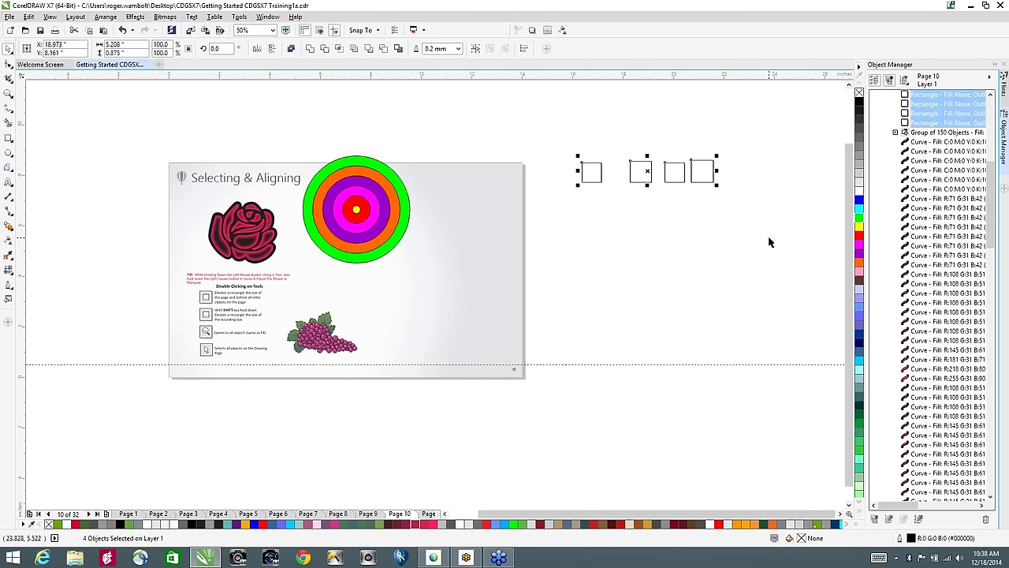
pyautogui.hotkey('shift', 'e')
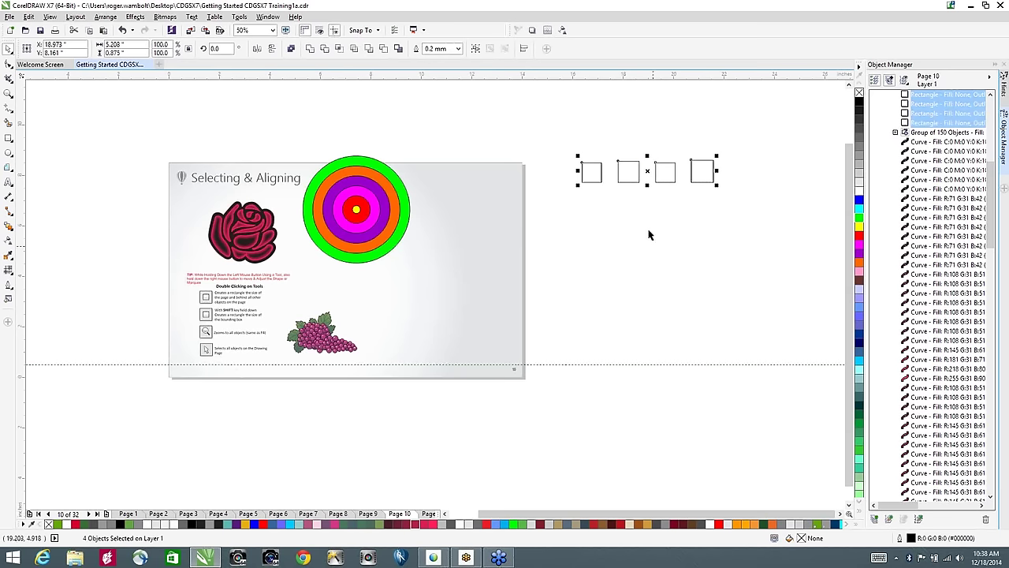
# Step: Move the row of four squares onto the page, beneath the concentric circles and beside the grapes
pyautogui.moveTo(757, 133); pyautogui.dragTo(544, 259)
pyautogui.moveTo(627, 171); pyautogui.dragTo(410, 295)
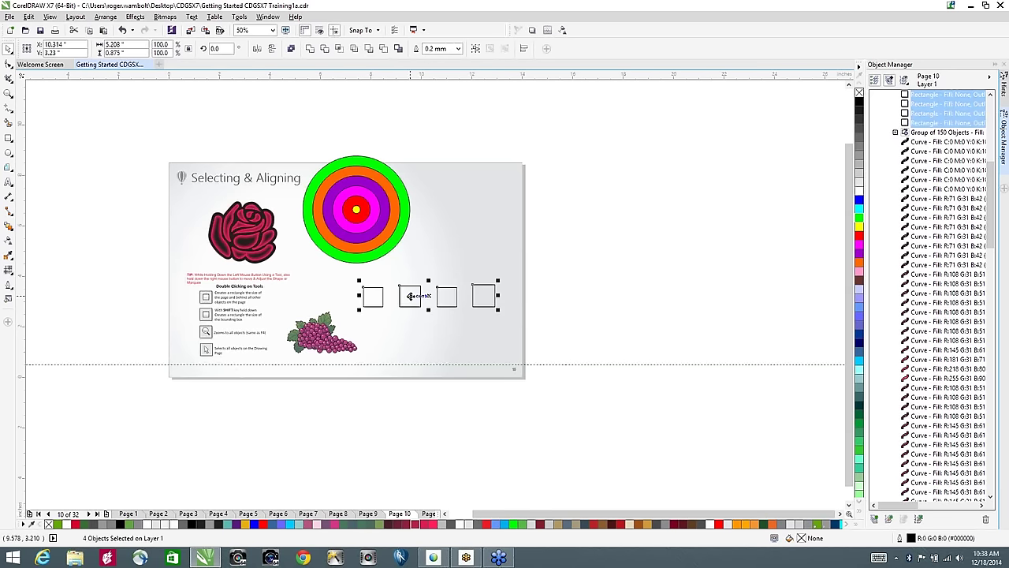
# Step: Go to page 11, copy and paste the red brick, and place the copy about 1.8 inches to its right
pyautogui.press('pagedown')
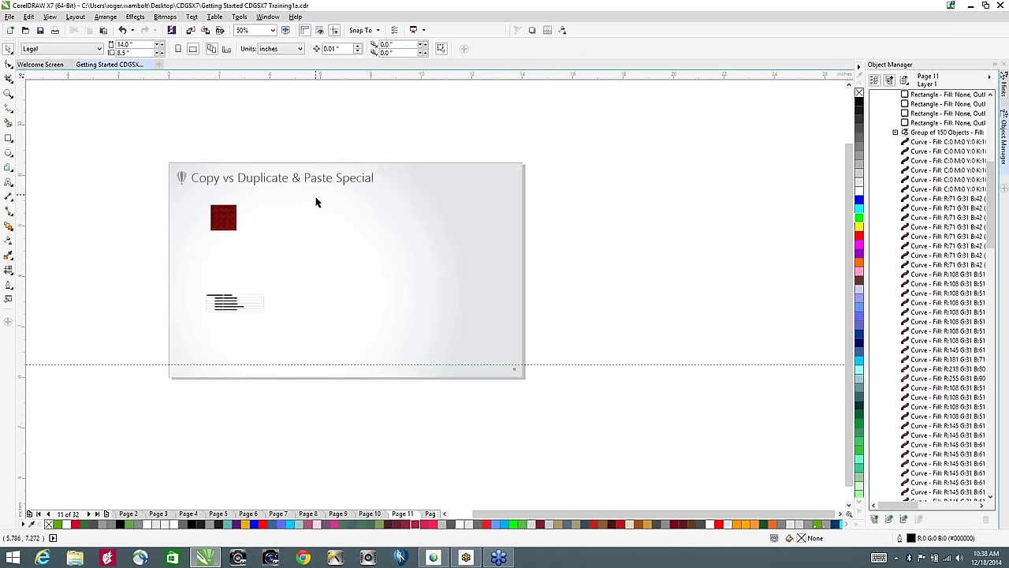
pyautogui.click(216, 217)
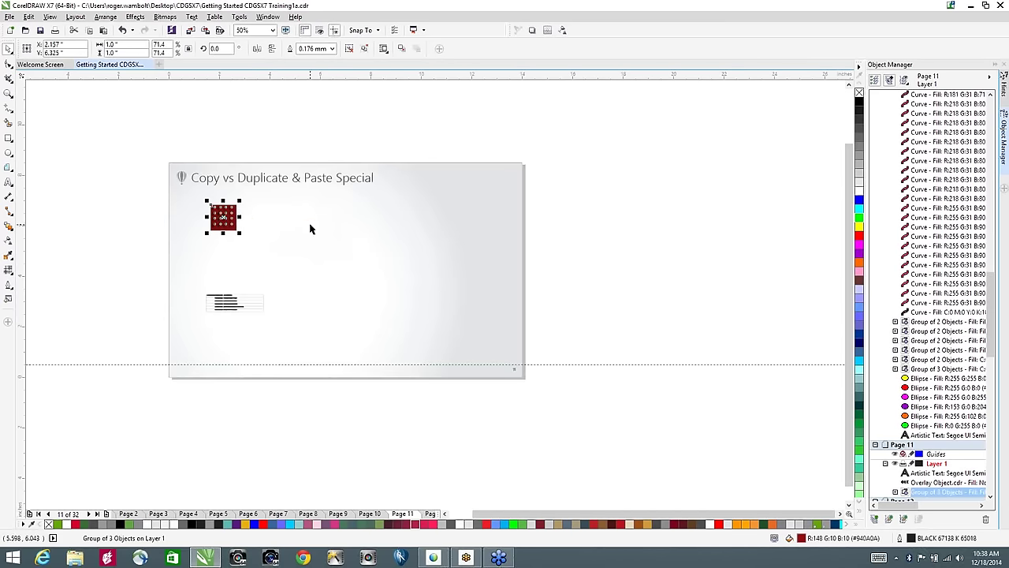
pyautogui.hotkey('ctrl', 'v')
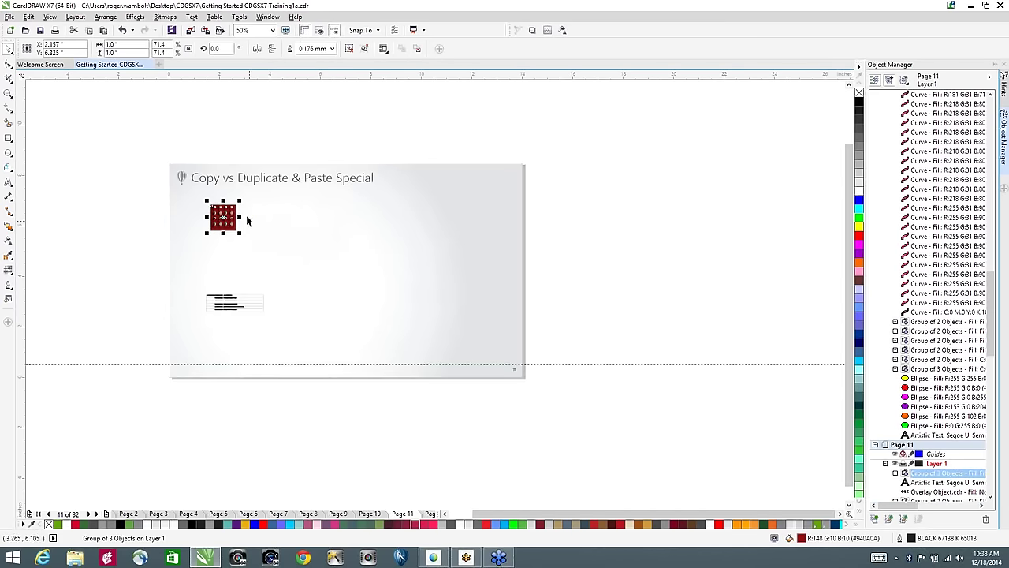
pyautogui.moveTo(229, 215); pyautogui.dragTo(273, 215)
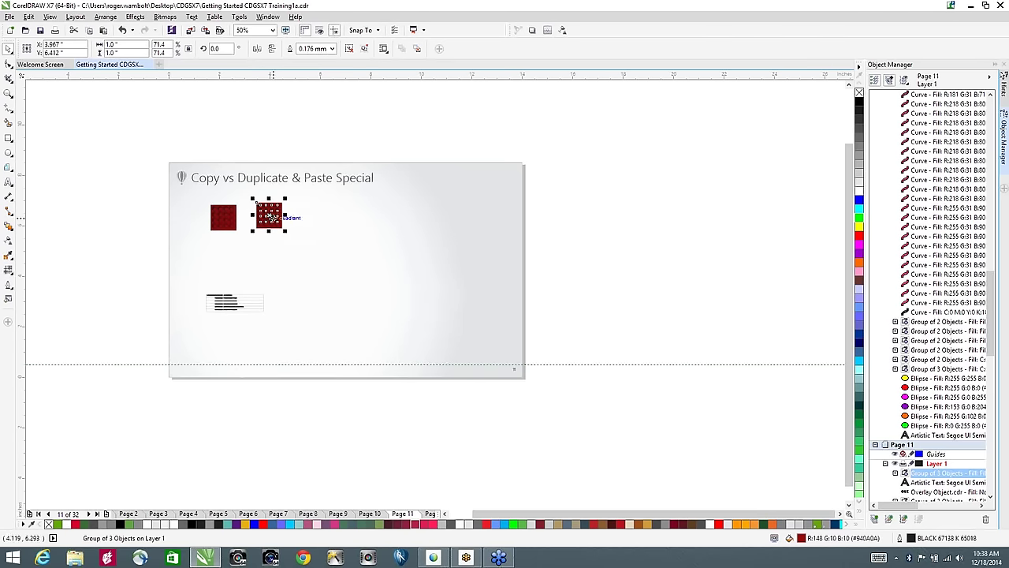
# Step: Paste four more copies of the red brick and scatter them across the page
pyautogui.hotkey('ctrl', 'v')
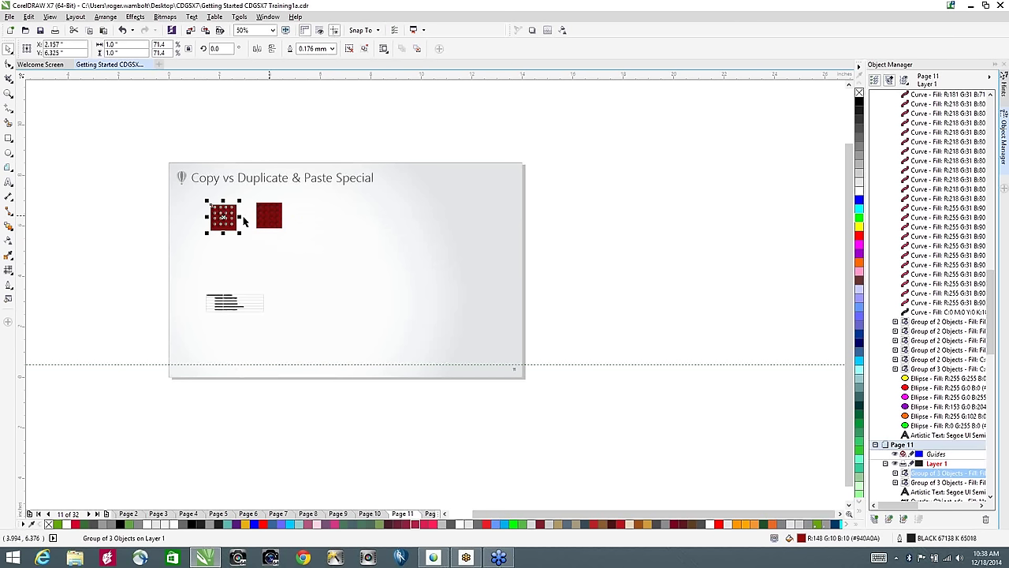
pyautogui.moveTo(227, 221); pyautogui.dragTo(332, 268)
pyautogui.hotkey('ctrl', 'v')
pyautogui.moveTo(228, 224); pyautogui.dragTo(371, 225)
pyautogui.hotkey('ctrl', 'v')
pyautogui.moveTo(225, 213); pyautogui.dragTo(438, 263)
pyautogui.hotkey('ctrl', 'v')
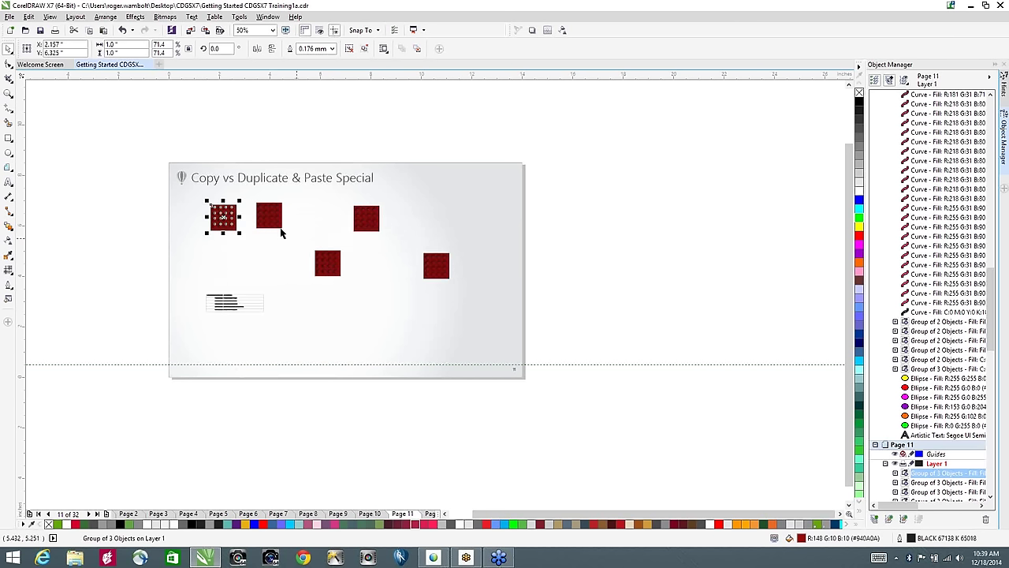
pyautogui.moveTo(229, 221); pyautogui.dragTo(284, 268)
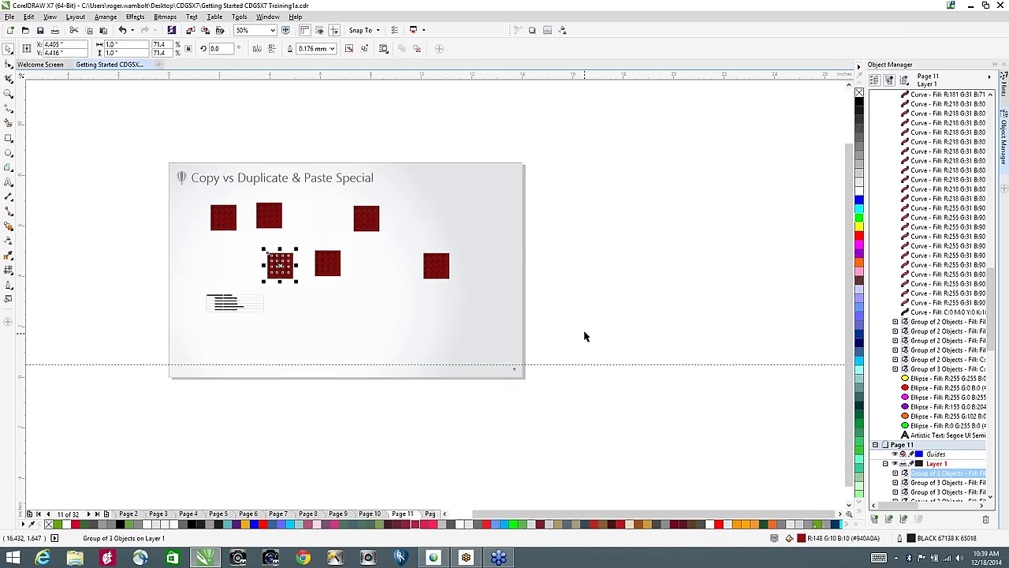
# Step: Delete all five scattered brick copies, keeping the original
pyautogui.moveTo(583, 333); pyautogui.dragTo(249, 196)
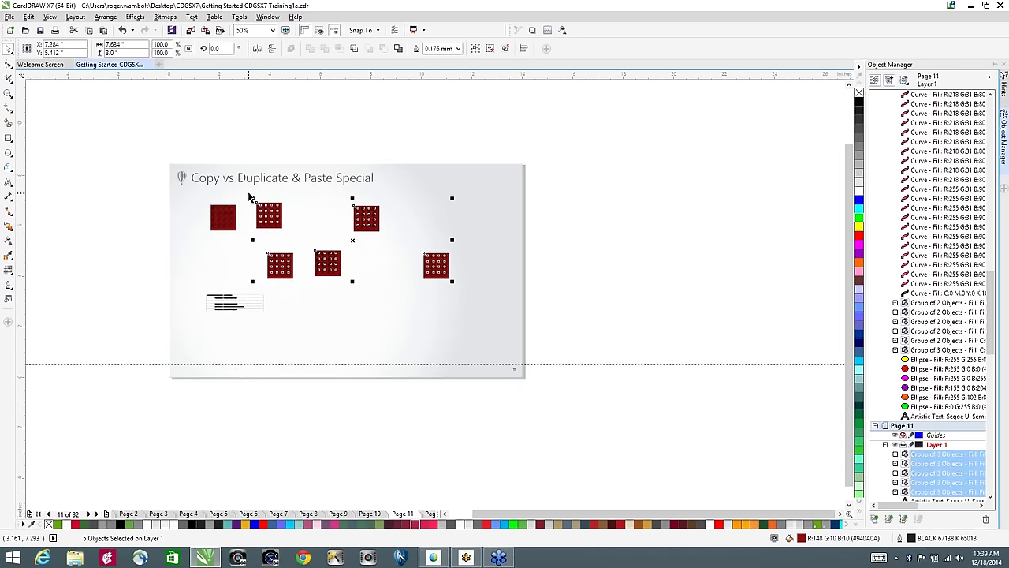
pyautogui.press('Delete')
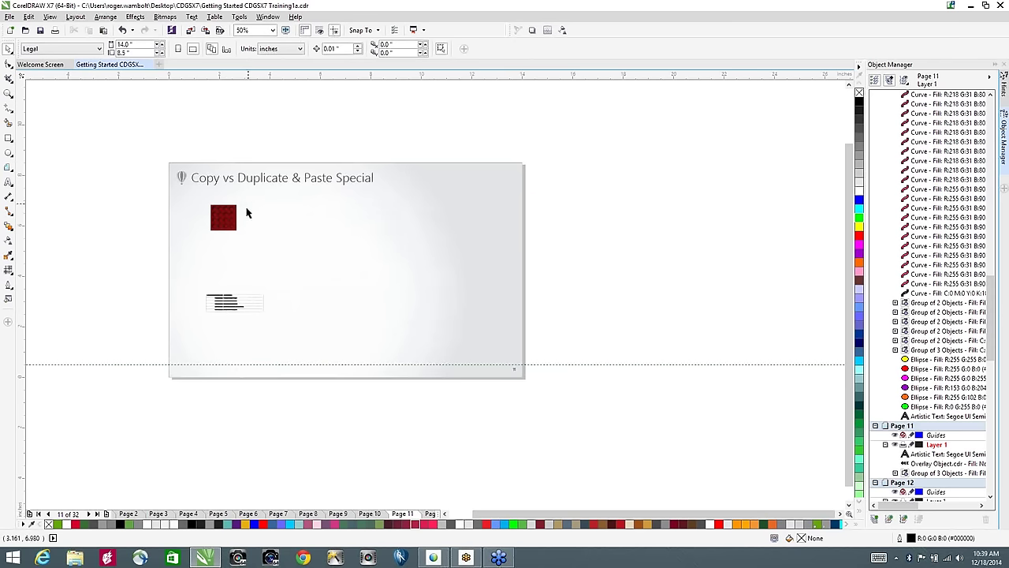
# Step: Make a copy of the original brick, move it about 2 inches to the right, and delete it
pyautogui.click(225, 215)
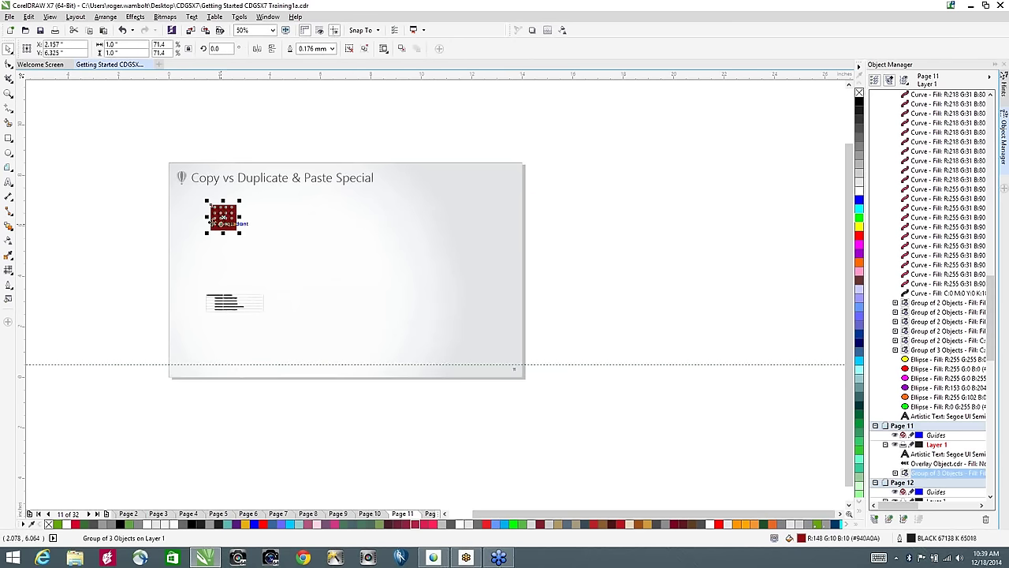
pyautogui.hotkey('ctrl', 'v')
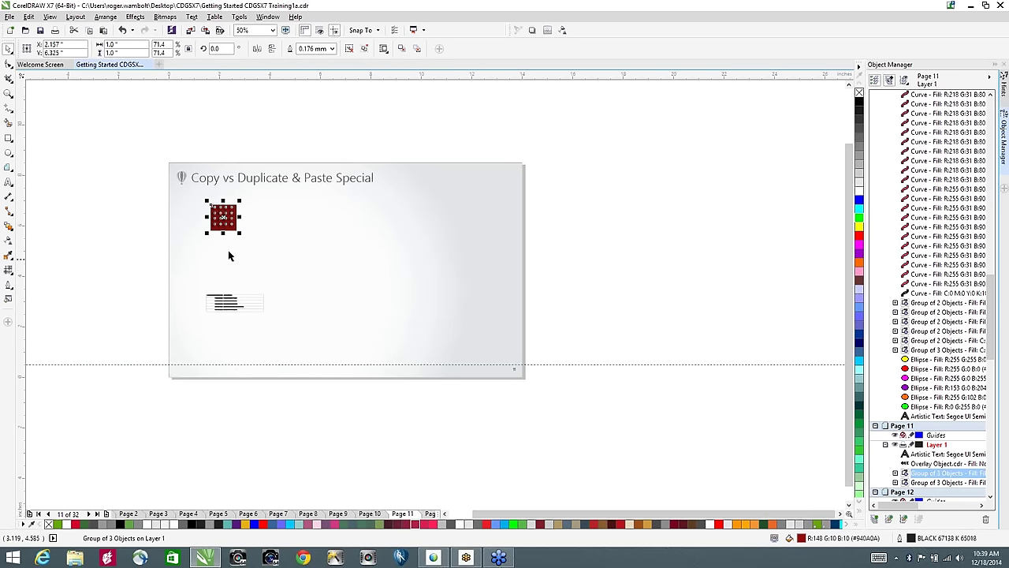
pyautogui.scroll(2, 226, 228)
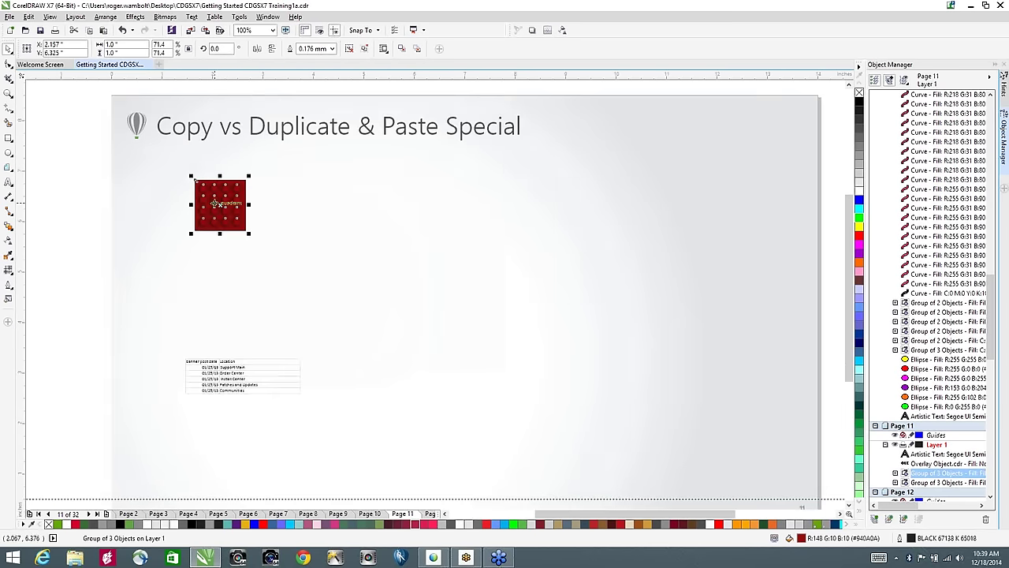
pyautogui.moveTo(217, 207); pyautogui.dragTo(316, 207)
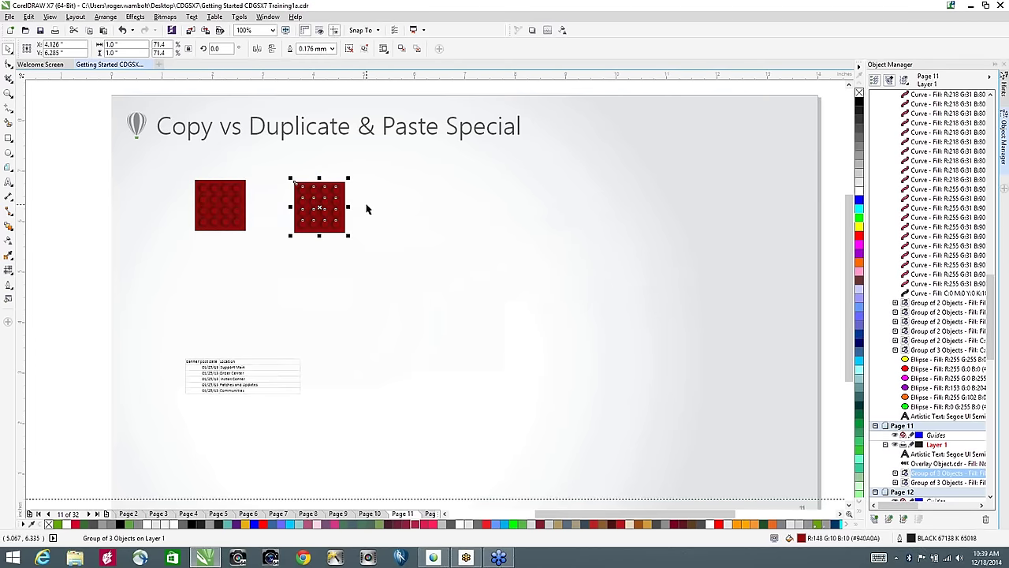
pyautogui.press('Delete')
# Step: Copy and paste the original brick, and move the copy about 1.75 inches to the right
pyautogui.click(220, 194)
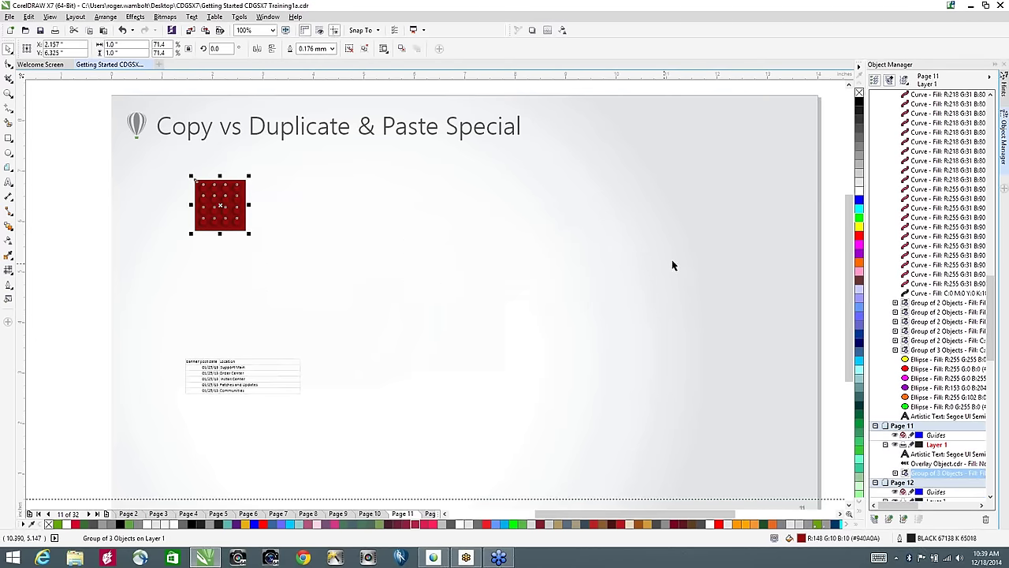
pyautogui.hotkey('ctrl', 'c')
pyautogui.hotkey('ctrl', 'v')
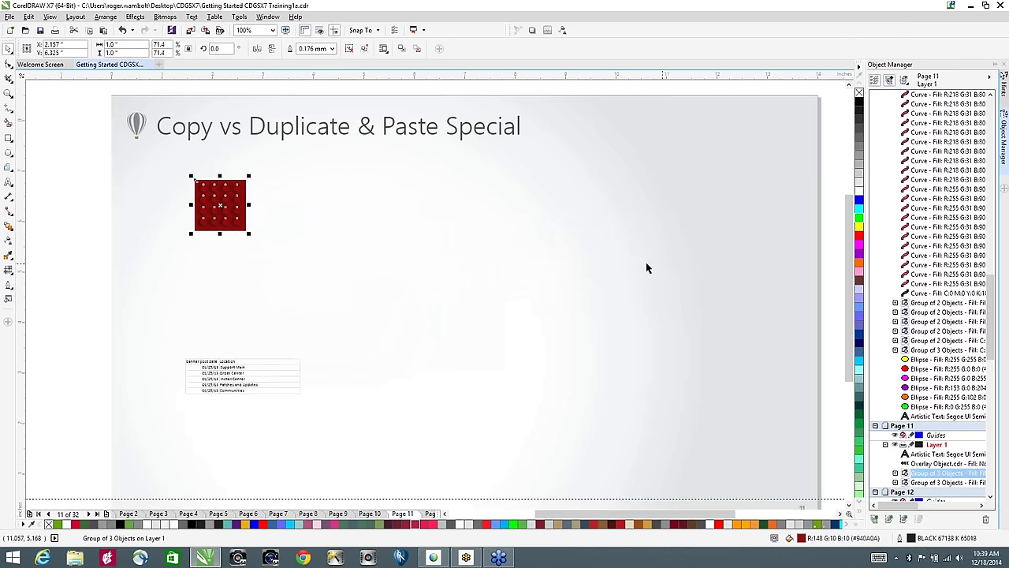
pyautogui.moveTo(233, 211); pyautogui.dragTo(321, 211)
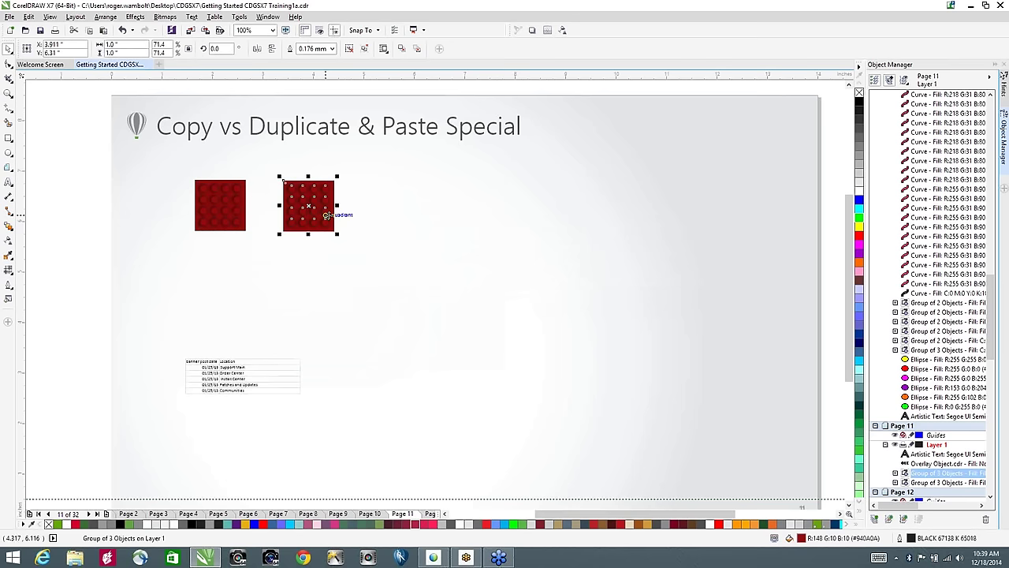
# Step: Duplicate the moved brick four times with the same offset to form an evenly spaced row
pyautogui.click(257, 209)
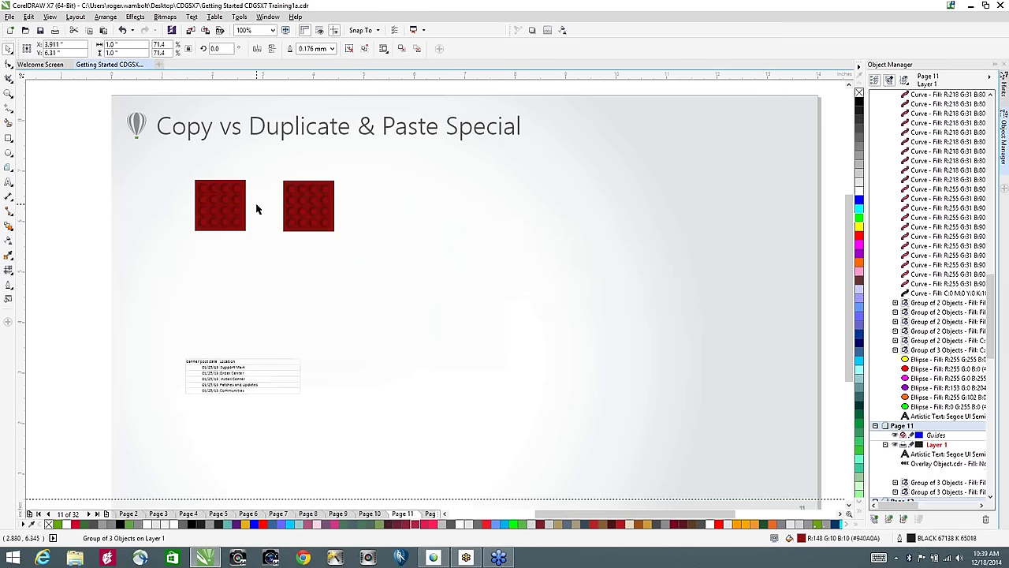
pyautogui.hotkey('ctrl', 'd')
pyautogui.hotkey('ctrl', 'd')
pyautogui.hotkey('ctrl', 'd')
pyautogui.hotkey('ctrl', 'd')
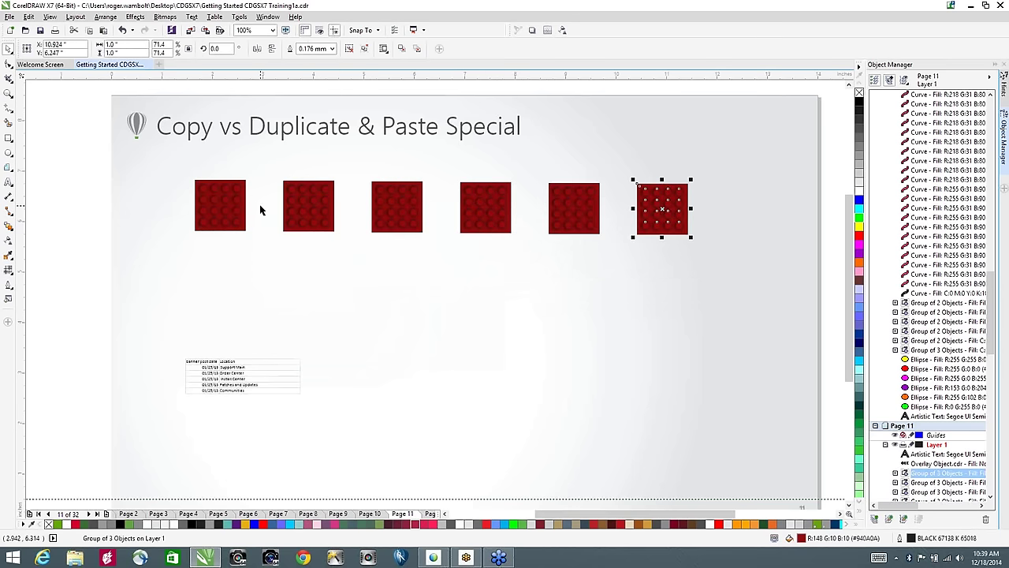
# Step: Delete the row of five duplicated bricks, leaving the original in place
pyautogui.moveTo(764, 166); pyautogui.dragTo(261, 288)
pyautogui.press('Delete')
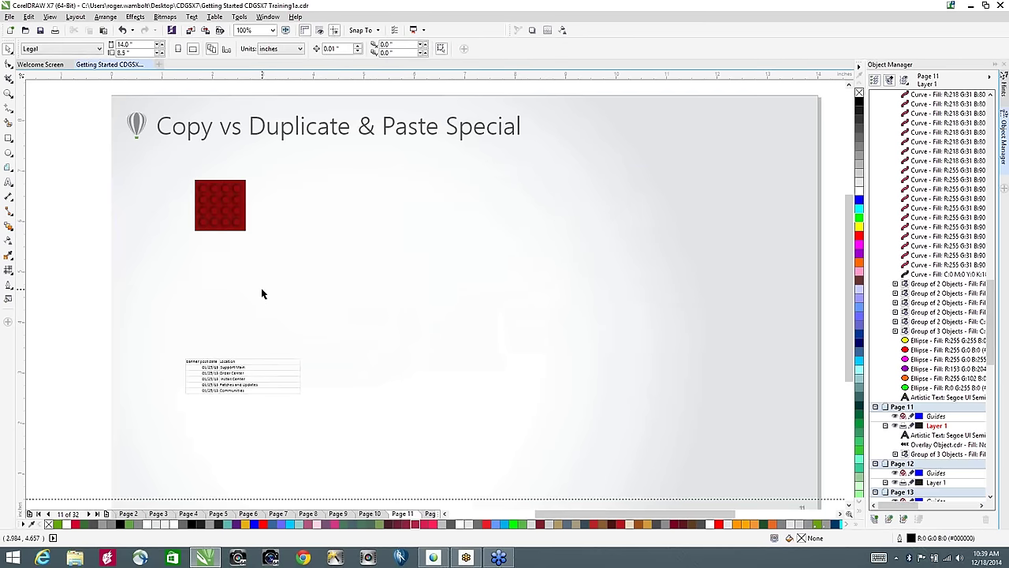
# Step: Place a copy of the brick to its right, scaled down to about 0.76 inches, and repeat the transformation three times
pyautogui.click(219, 205)
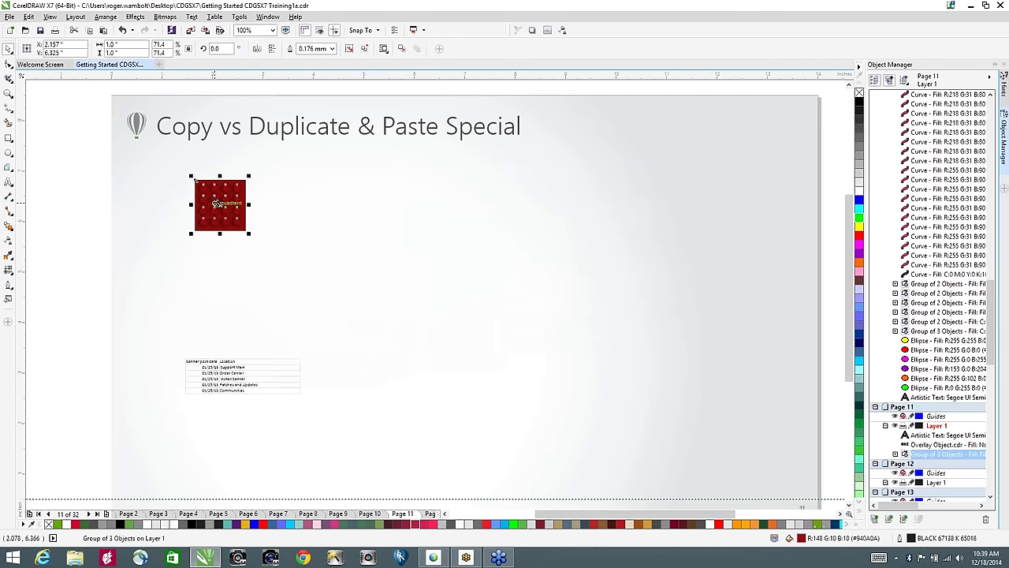
pyautogui.moveTo(217, 203); pyautogui.dragTo(313, 193)
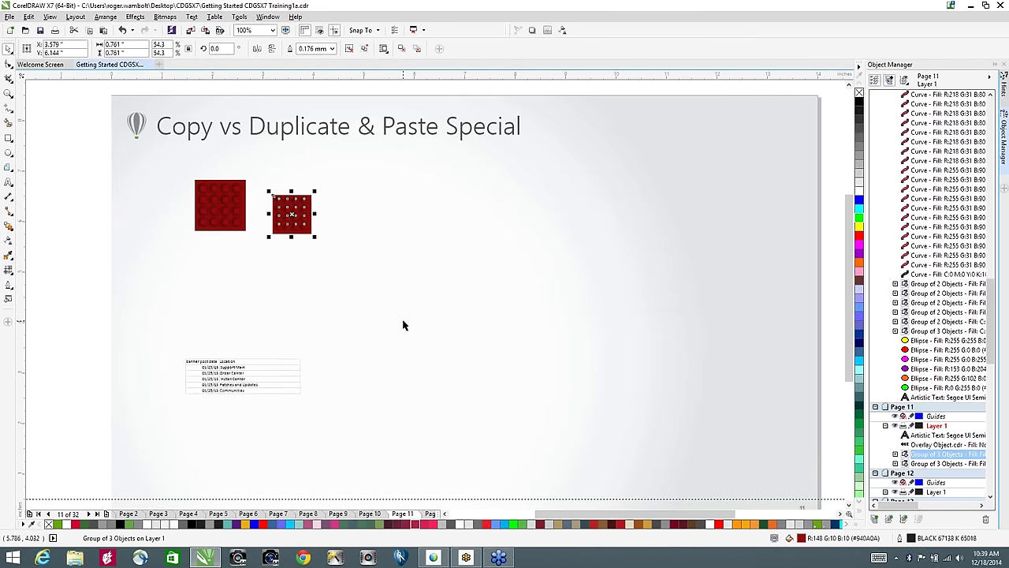
pyautogui.hotkey('ctrl', 'r')
pyautogui.hotkey('ctrl', 'r')
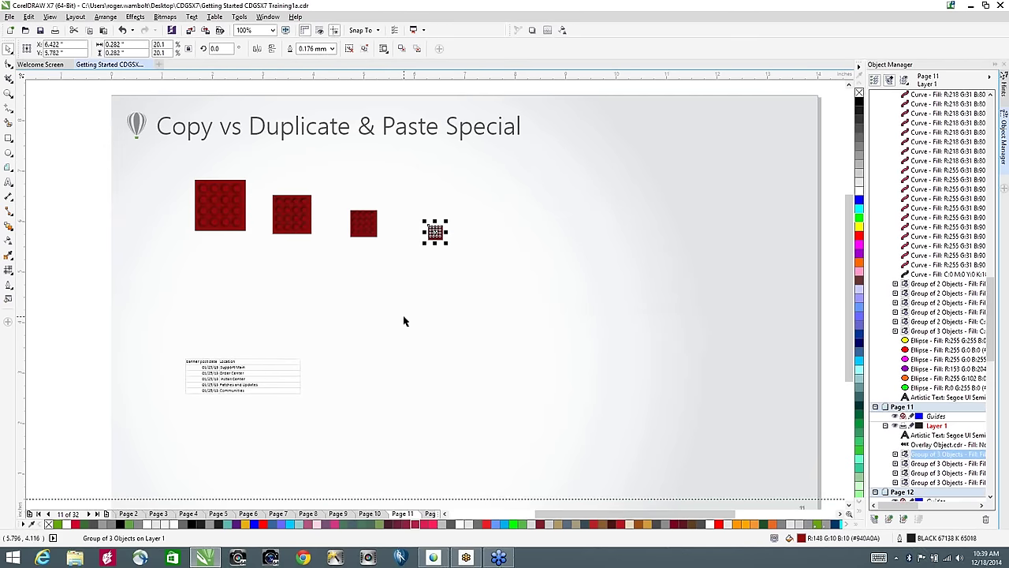
pyautogui.hotkey('ctrl', 'r')
# Step: Delete the four progressively smaller copies and select the original brick
pyautogui.click(403, 315)
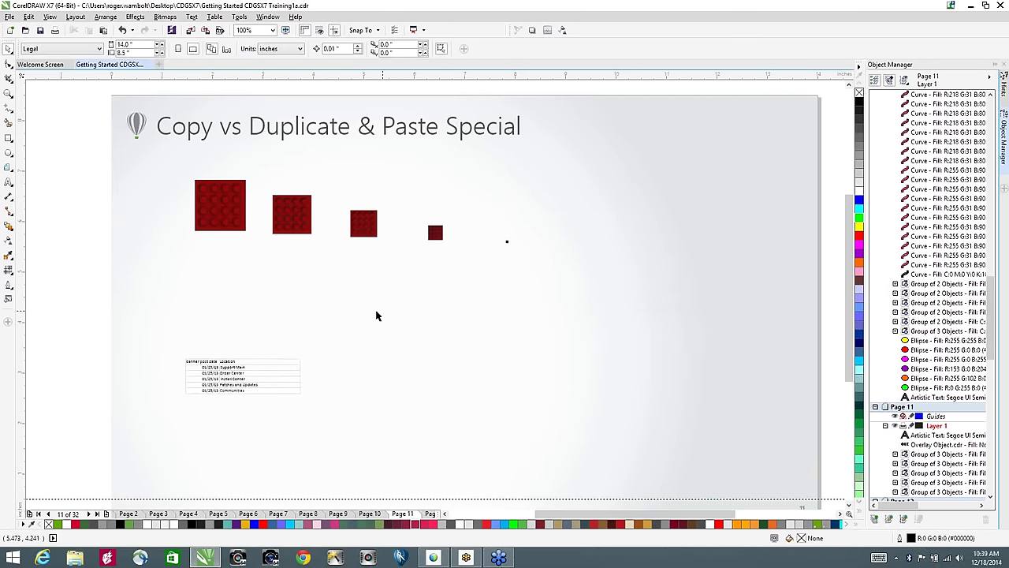
pyautogui.moveTo(582, 191); pyautogui.dragTo(253, 286)
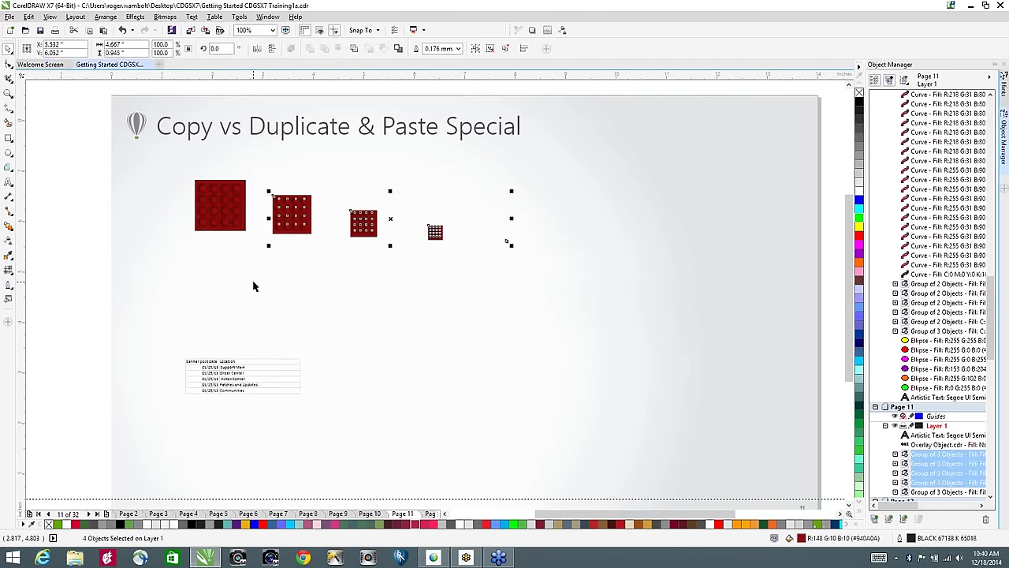
pyautogui.press('Delete')
pyautogui.click(234, 226)
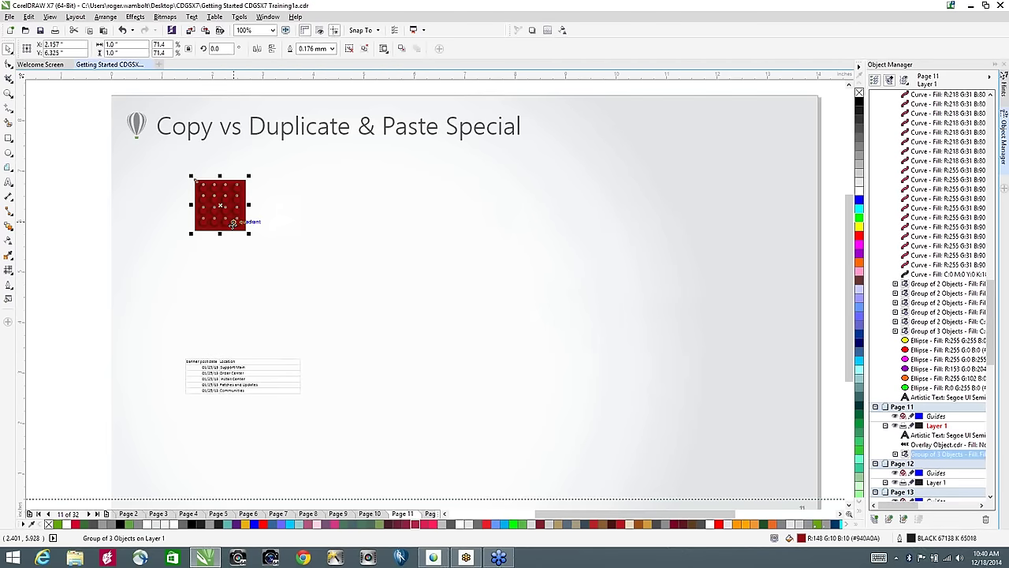
# Step: Copy and paste the selected brick, and move the copy right to X 3.374 inches
pyautogui.hotkey('ctrl', 'c')
pyautogui.hotkey('ctrl', 'v')
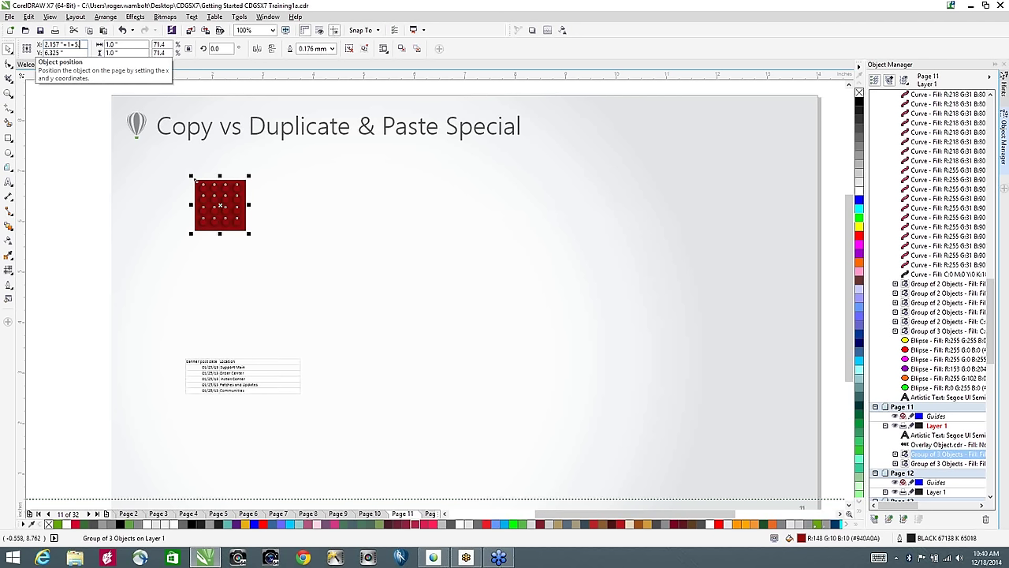
pyautogui.write('mm')
pyautogui.press('Return')
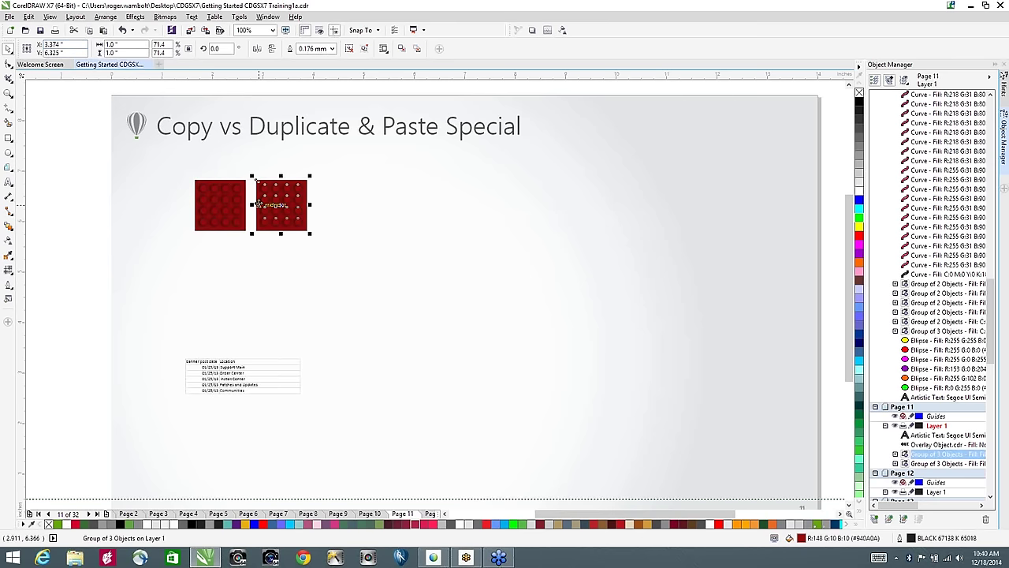
# Step: Duplicate the offset brick seven times with the same spacing to make a row of nine bricks
pyautogui.hotkey('ctrl', 'd')
pyautogui.hotkey('ctrl', 'd')
pyautogui.hotkey('ctrl', 'd')
pyautogui.hotkey('ctrl', 'd')
pyautogui.hotkey('ctrl', 'd')
pyautogui.hotkey('ctrl', 'd')
pyautogui.hotkey('ctrl', 'd')
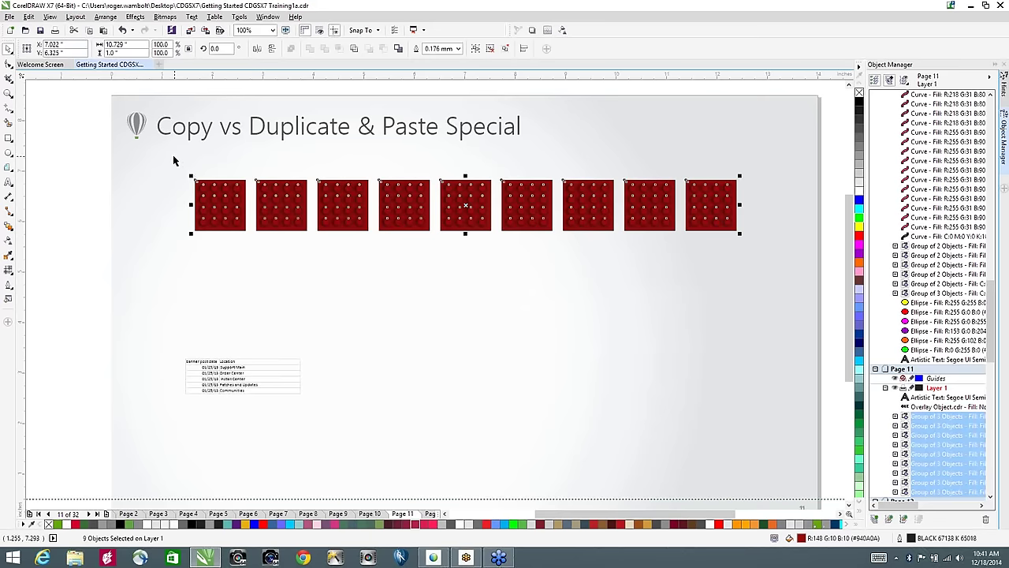
# Step: Place a copy of the whole nine-brick row below it at Y 5.108 inches and duplicate that row three times
pyautogui.moveTo(161, 159); pyautogui.dragTo(777, 306)
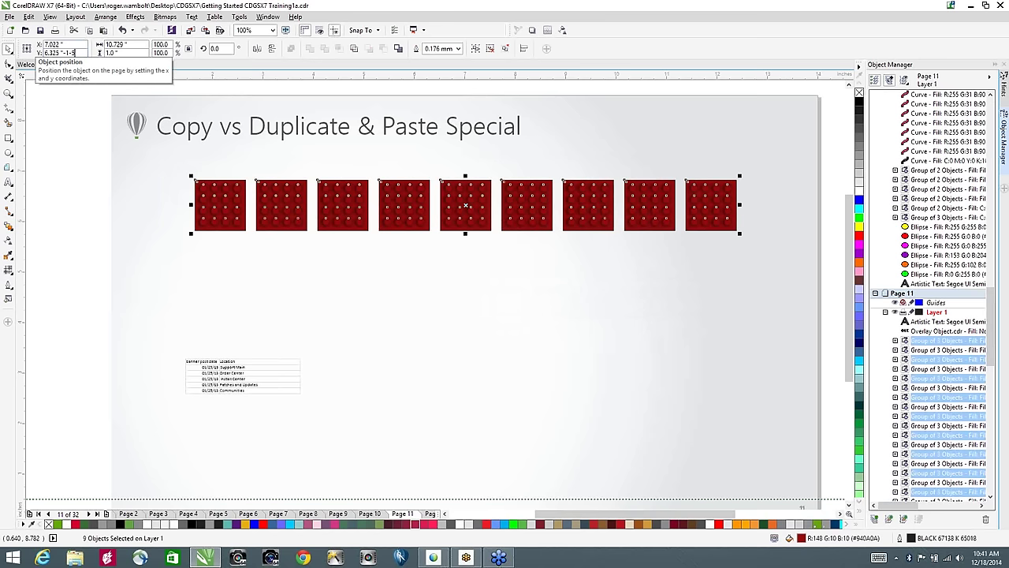
pyautogui.write('mm')
pyautogui.press('Return')
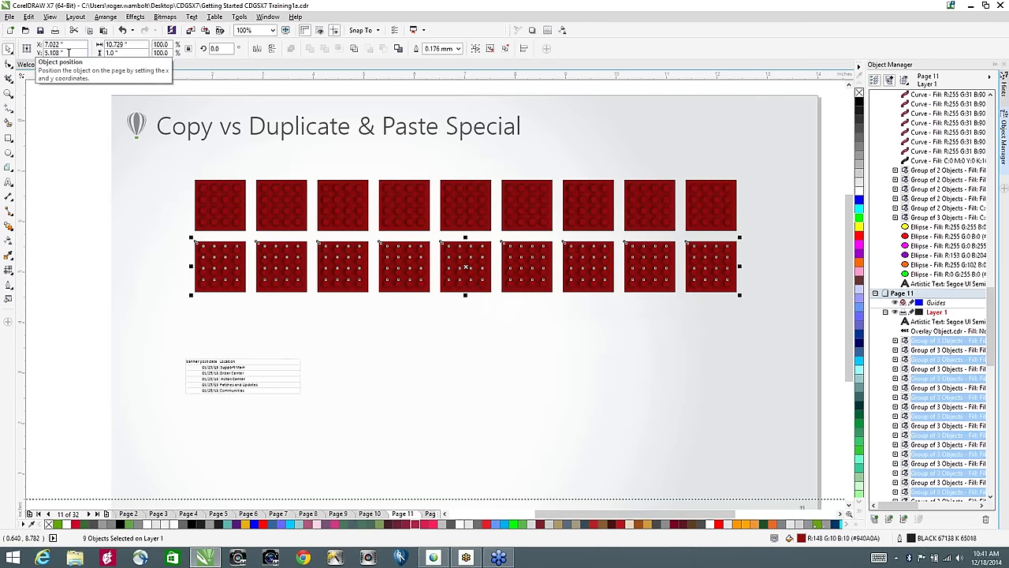
pyautogui.hotkey('ctrl', 'd')
pyautogui.hotkey('ctrl', 'd')
pyautogui.hotkey('ctrl', 'd')
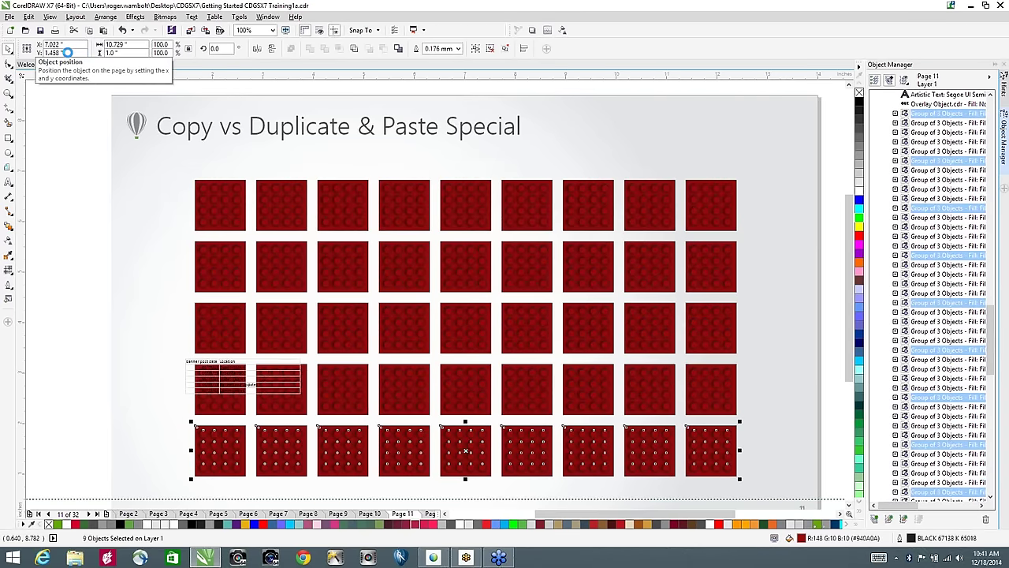
# Step: Undo the brick grid, the row duplicates and the move of the pasted brick
pyautogui.hotkey('ctrl', 'z')
pyautogui.hotkey('ctrl', 'z')
pyautogui.hotkey('ctrl', 'z')
pyautogui.hotkey('ctrl', 'z')
pyautogui.hotkey('ctrl', 'z')
pyautogui.hotkey('ctrl', 'z')
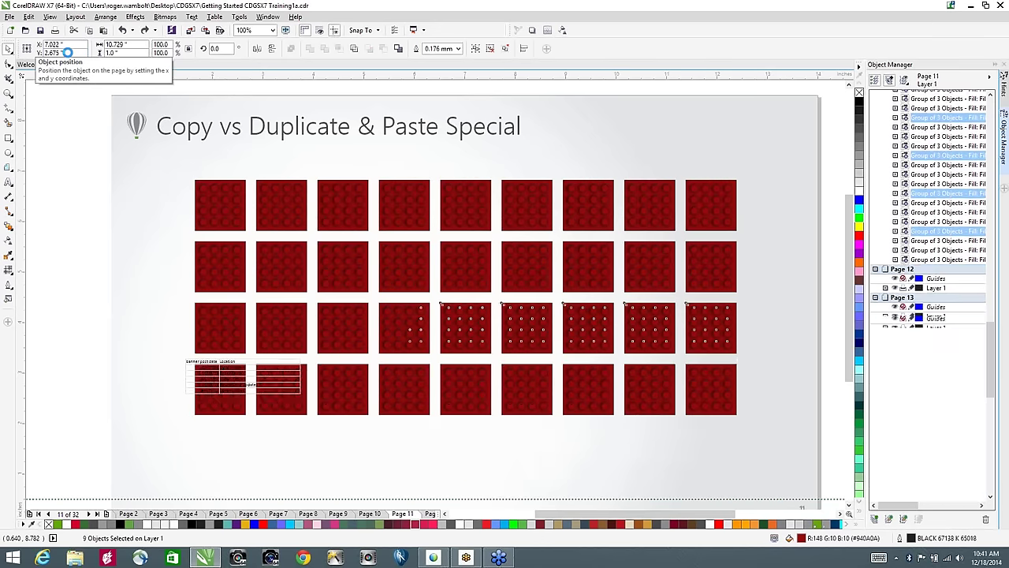
pyautogui.hotkey('ctrl', 'z')
pyautogui.hotkey('ctrl', 'z')
pyautogui.hotkey('ctrl', 'z')
pyautogui.hotkey('ctrl', 'z')
pyautogui.hotkey('ctrl', 'z')
pyautogui.hotkey('ctrl', 'z')
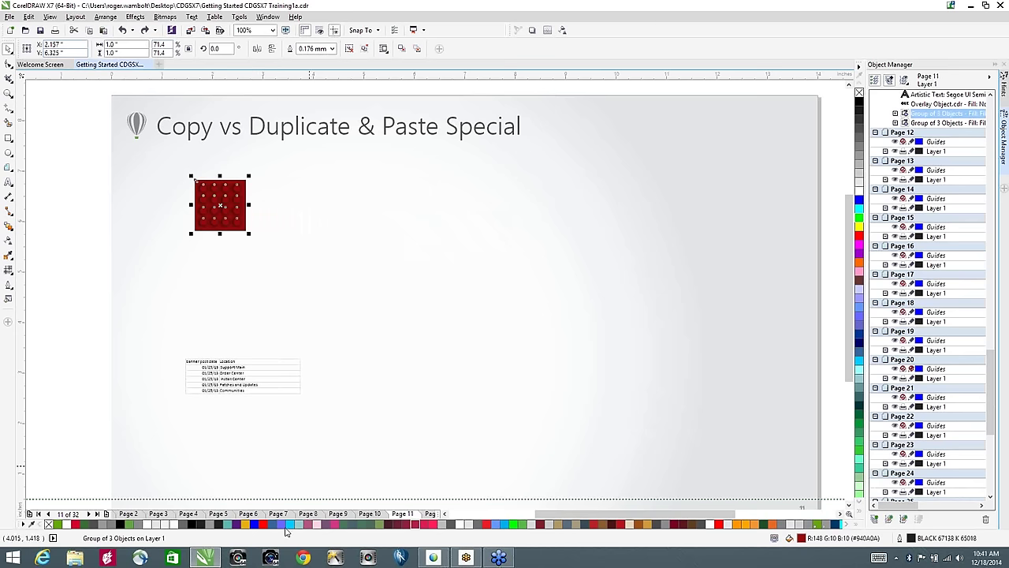
# Step: Repeat the last move on the brick copy, and paste another brick at about X 3.412, Y 6.582 inches
pyautogui.hotkey('ctrl', 'r')
pyautogui.click(29, 17)
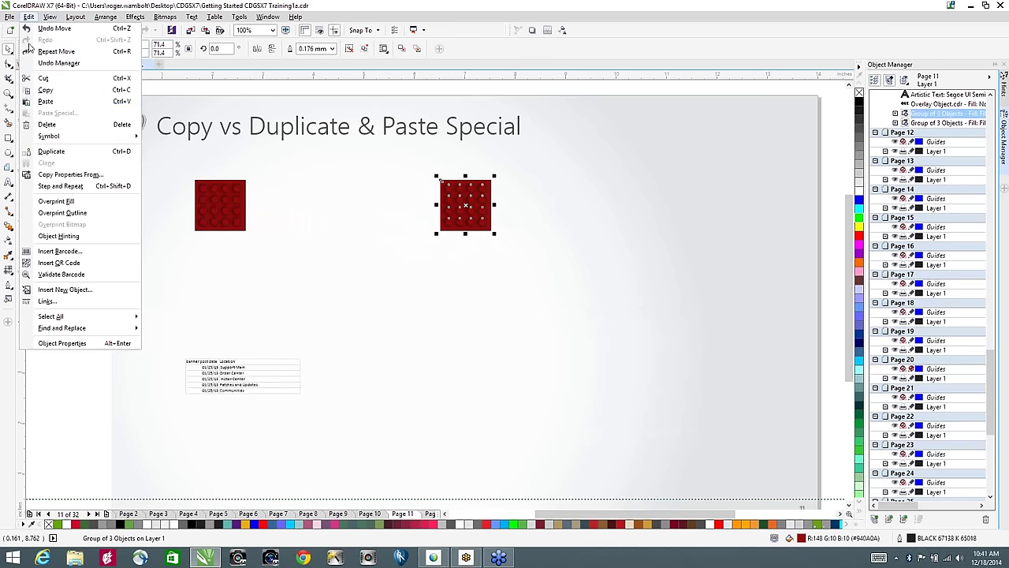
pyautogui.click(46, 101)
pyautogui.moveTo(245, 208); pyautogui.dragTo(307, 195)
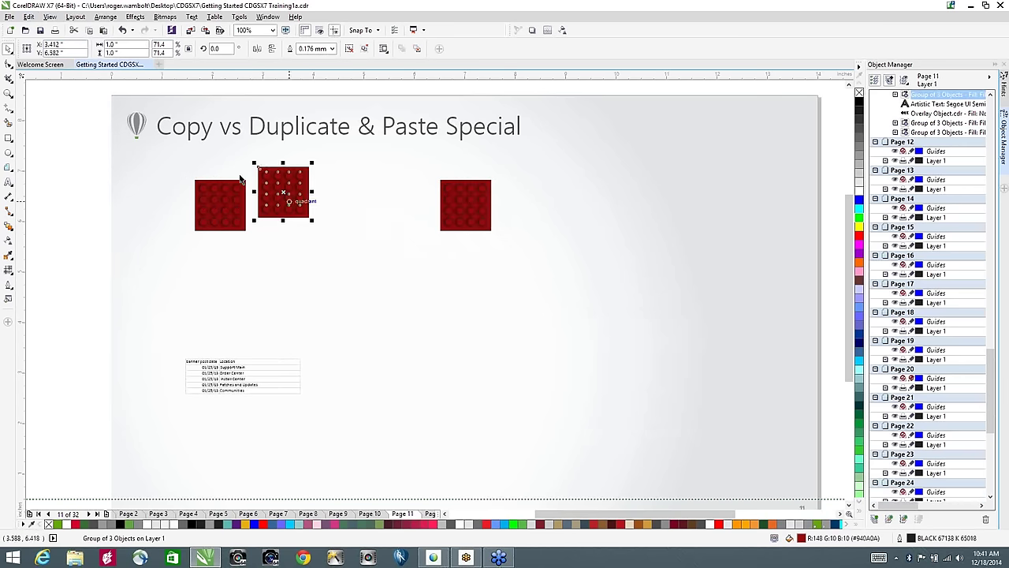
# Step: Paste one more brick copy in place and move the rightmost brick up and closer to the others
pyautogui.click(50, 17)
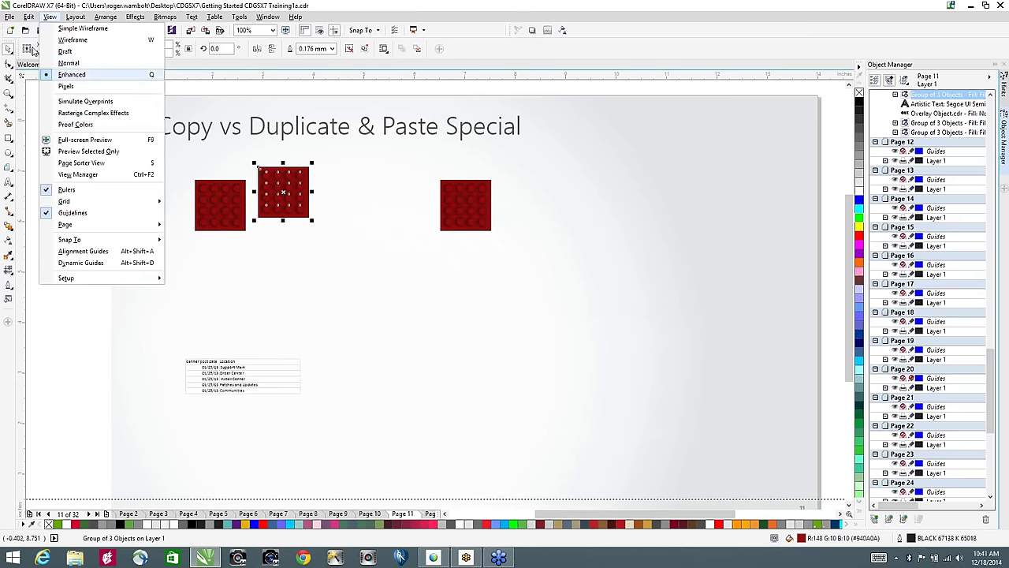
pyautogui.moveTo(36, 22)
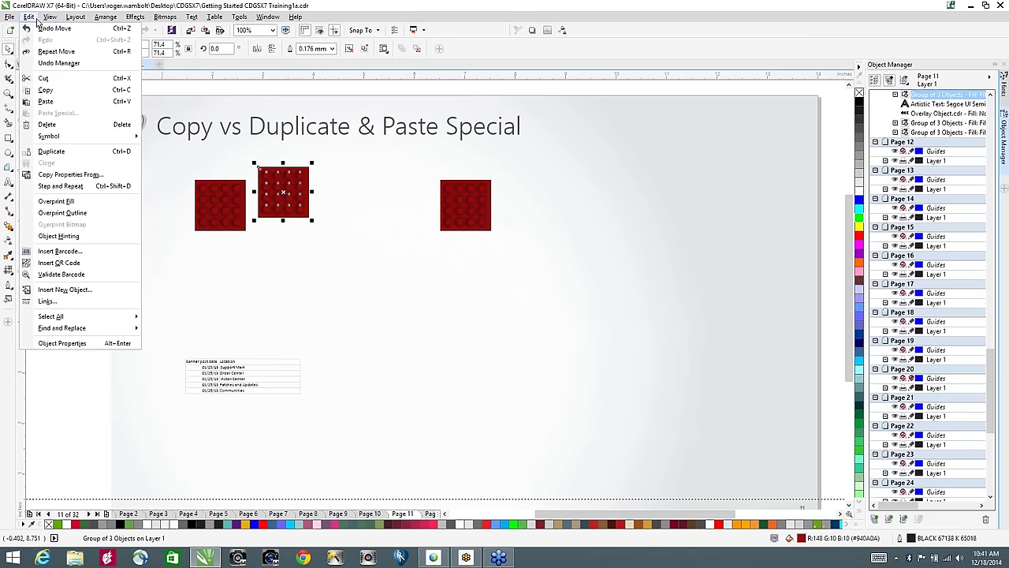
pyautogui.click(54, 102)
pyautogui.click(247, 383)
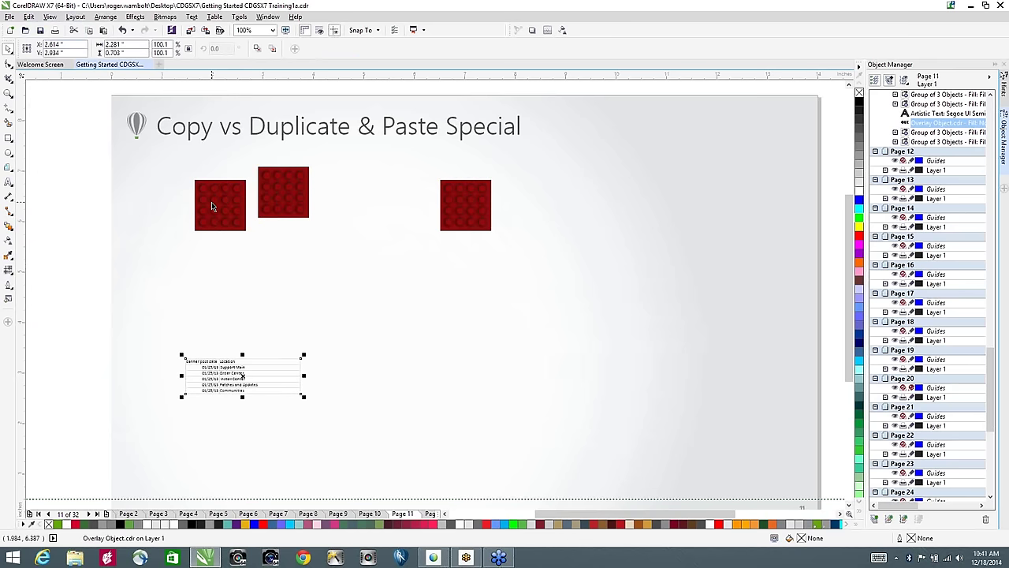
pyautogui.click(476, 205)
pyautogui.moveTo(477, 205); pyautogui.dragTo(402, 181)
# Step: Move the embedded worksheet table up to about X 2.749, Y 3.455 inches and open it for editing
pyautogui.click(224, 375)
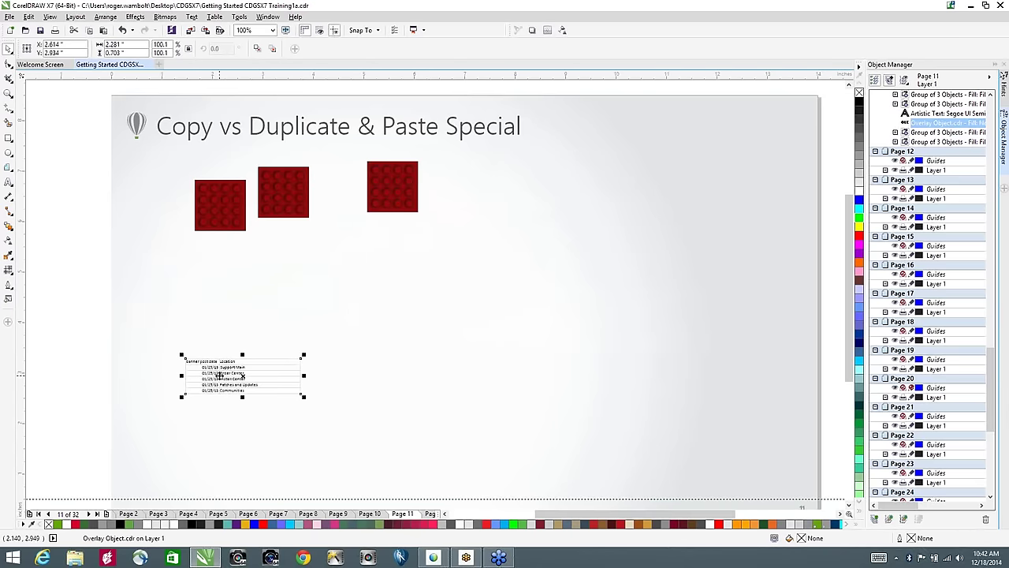
pyautogui.moveTo(220, 375); pyautogui.dragTo(316, 303)
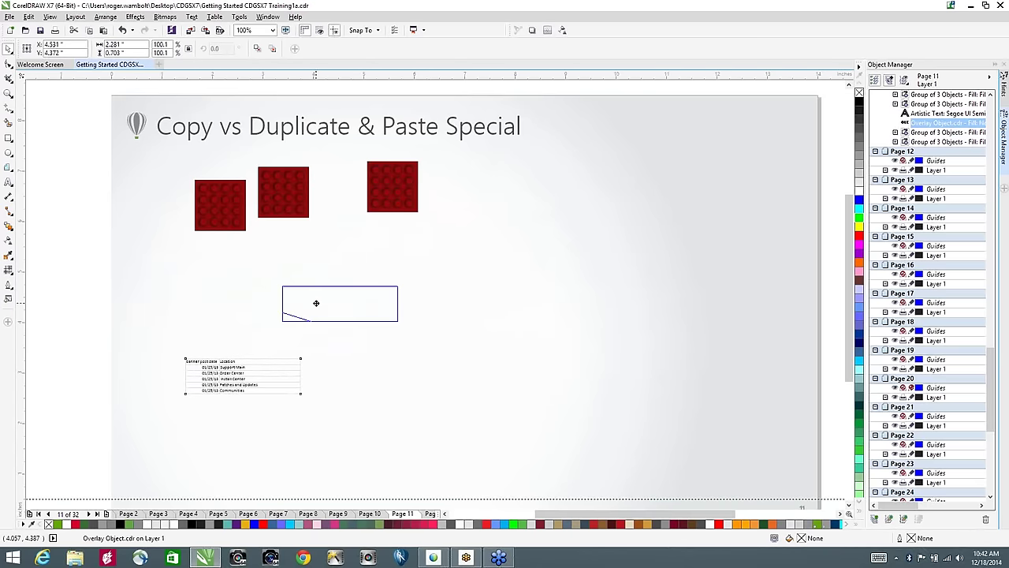
pyautogui.moveTo(316, 302); pyautogui.dragTo(234, 348)
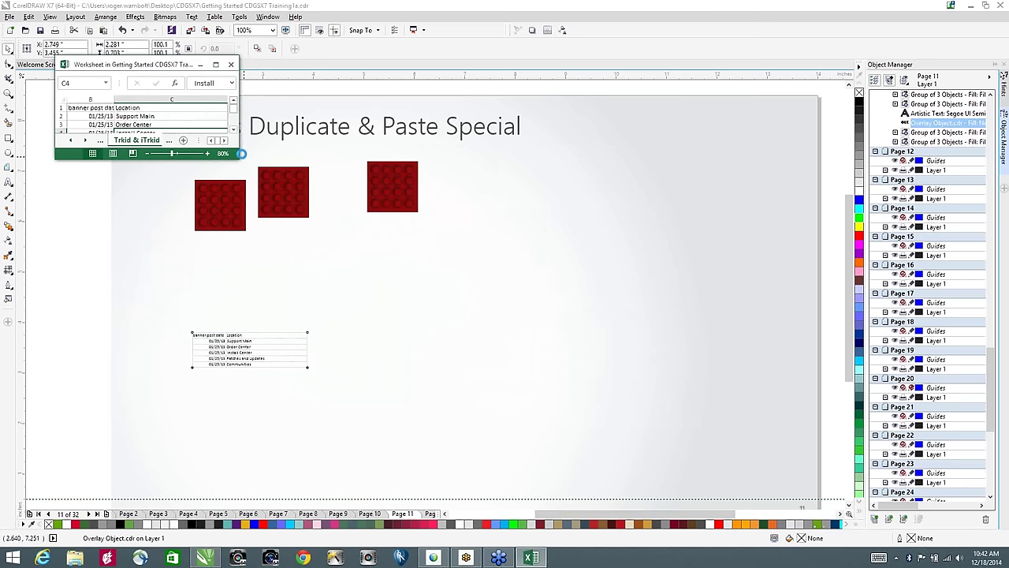
# Step: Enlarge the worksheet window, format Install Center in bold red and Communities in bold olive green, and return to the drawing
pyautogui.moveTo(237, 155); pyautogui.dragTo(408, 357)
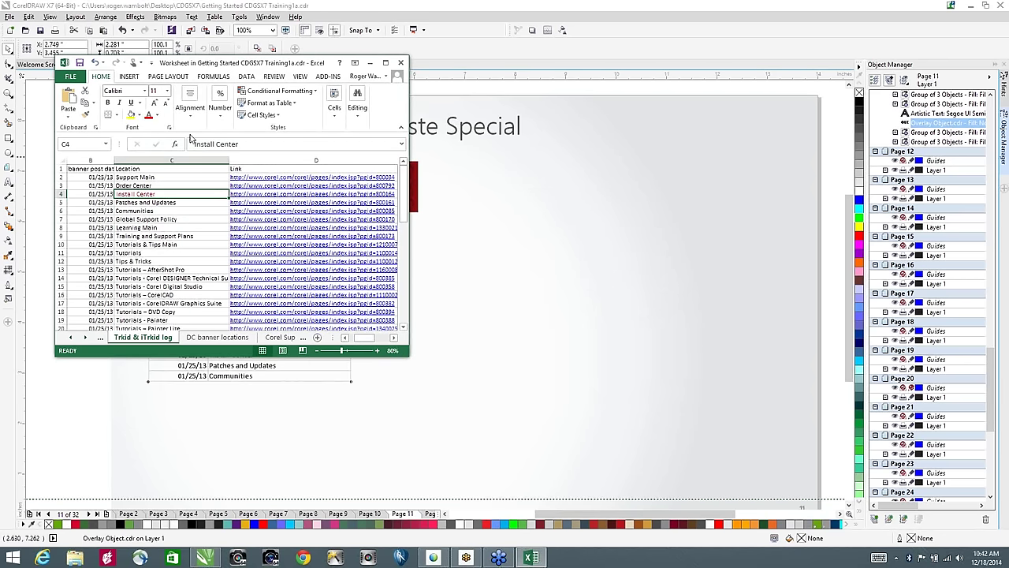
pyautogui.click(109, 102)
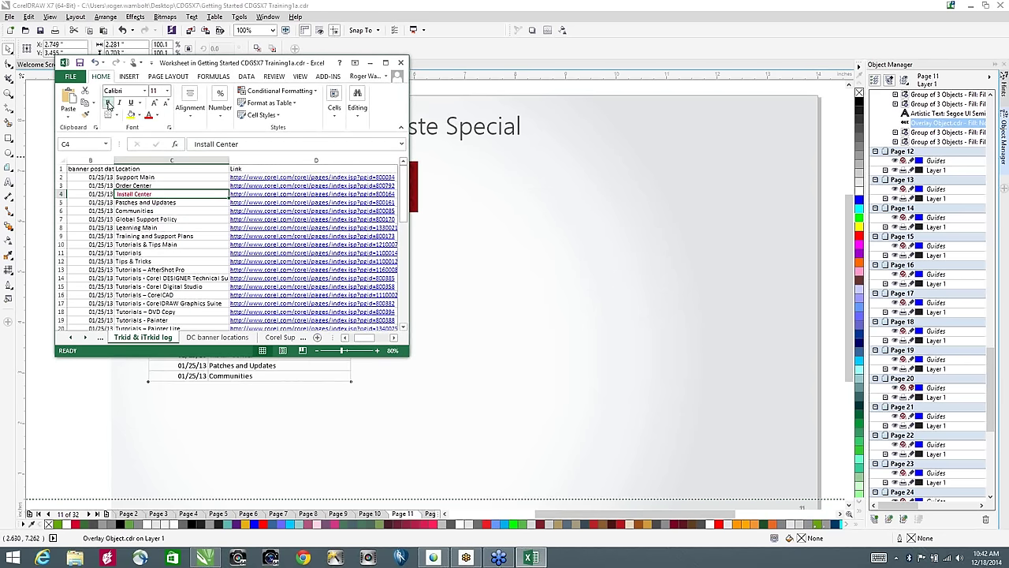
pyautogui.click(139, 210)
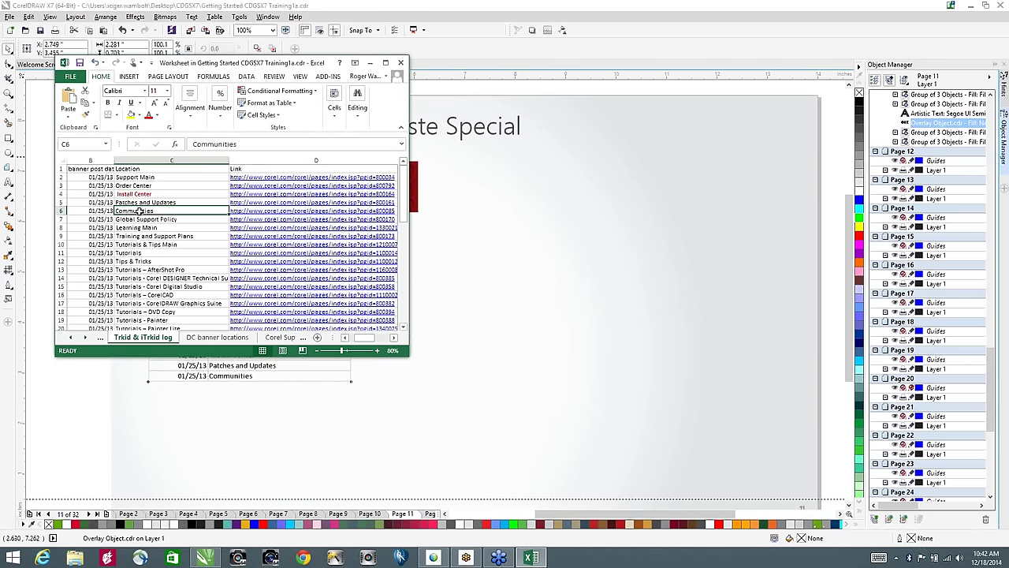
pyautogui.click(158, 117)
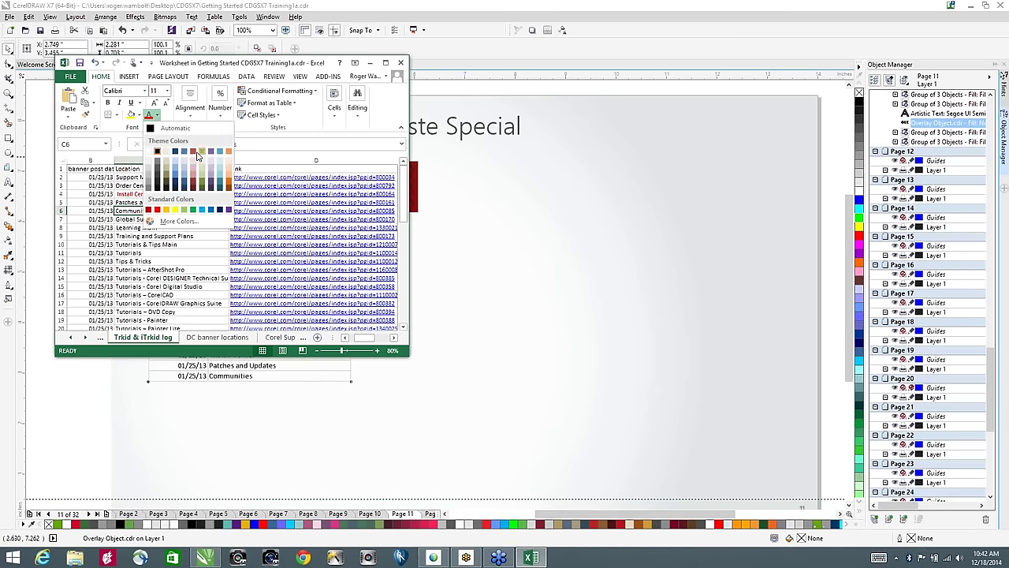
pyautogui.click(200, 153)
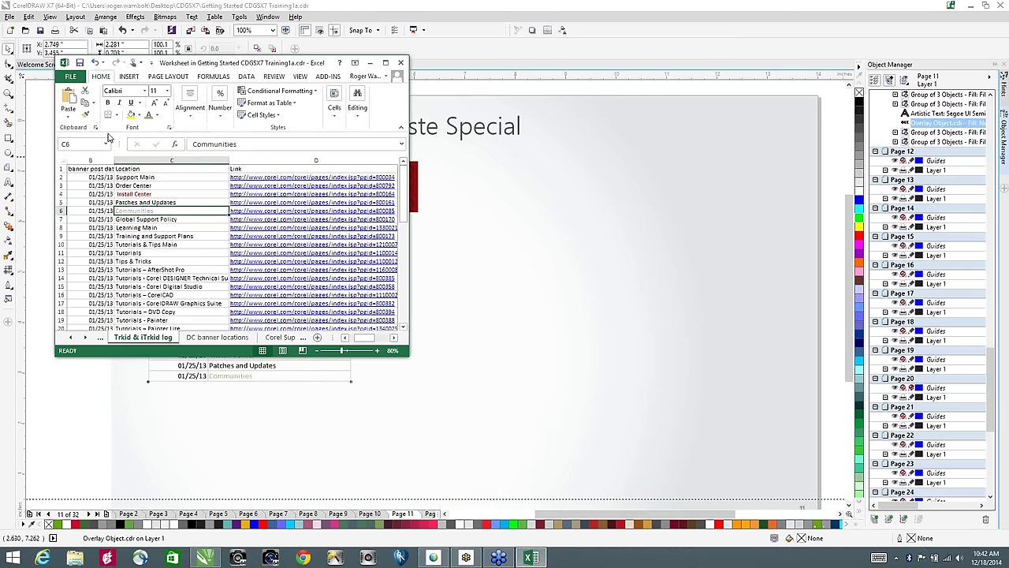
pyautogui.click(108, 104)
pyautogui.click(628, 226)
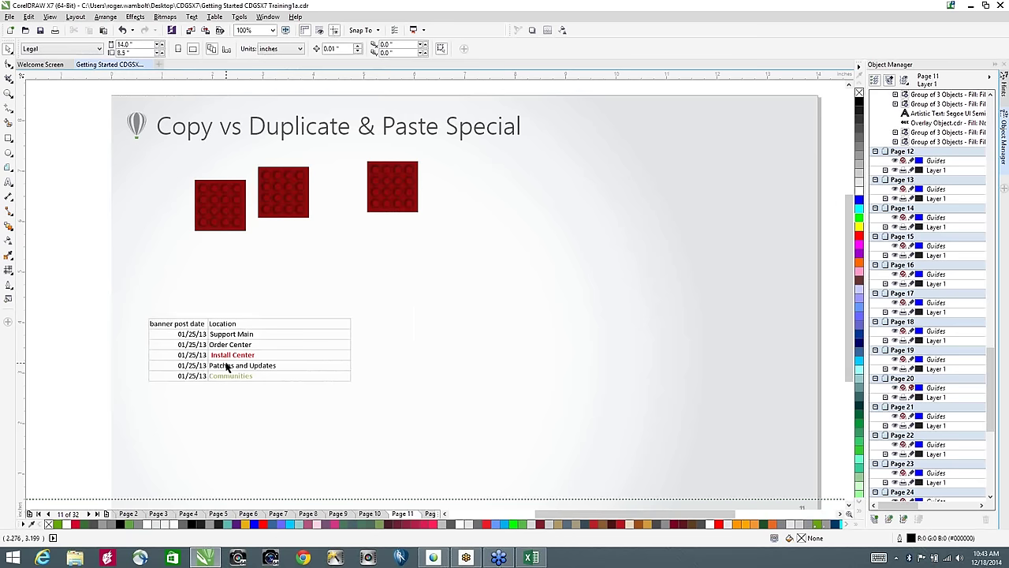
# Step: Go to page 12, Shape Editing, and select the blue rectangle and red circle in turn to compare their properties
pyautogui.press('pagedown')
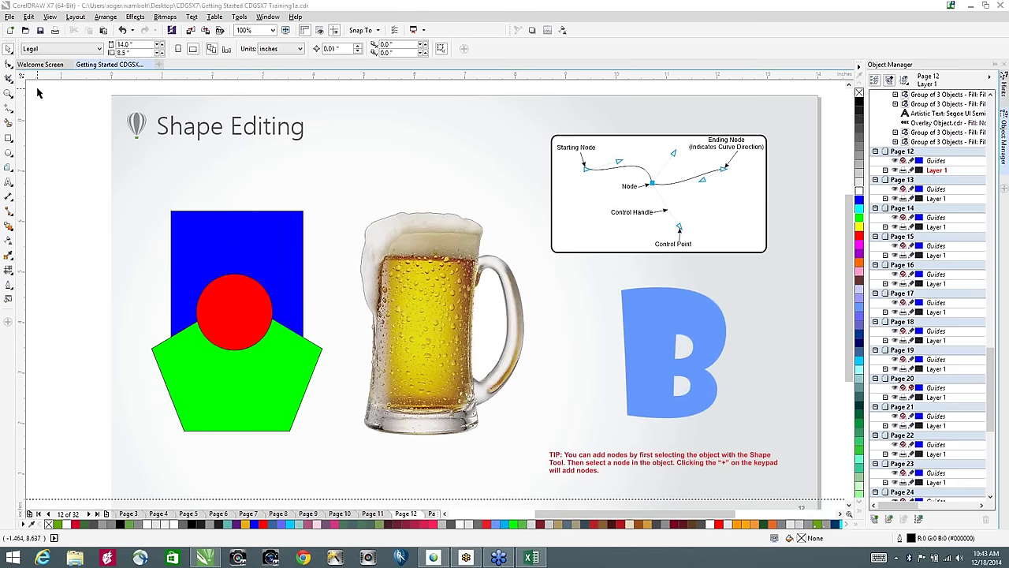
pyautogui.click(226, 244)
pyautogui.click(235, 301)
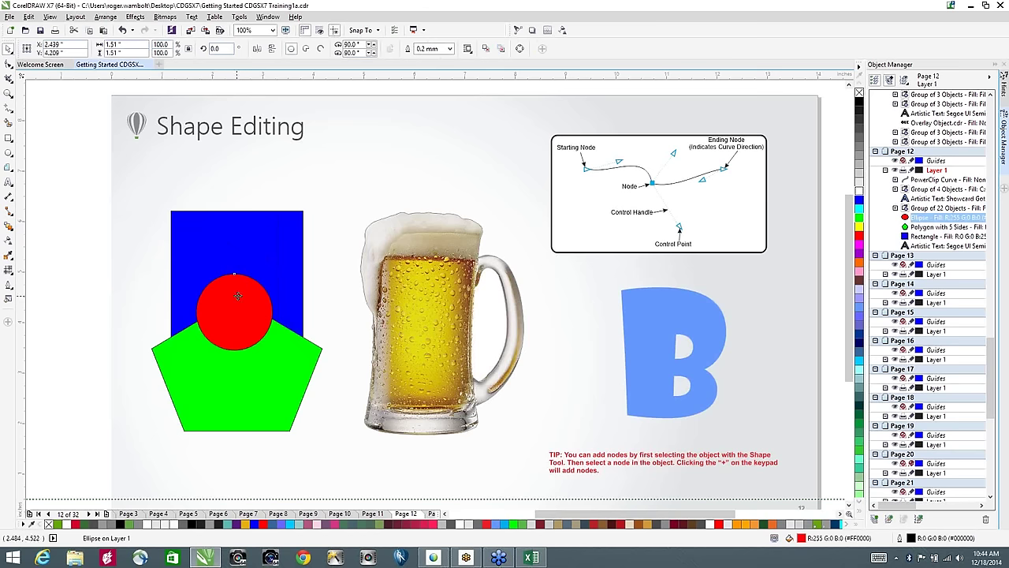
pyautogui.click(286, 226)
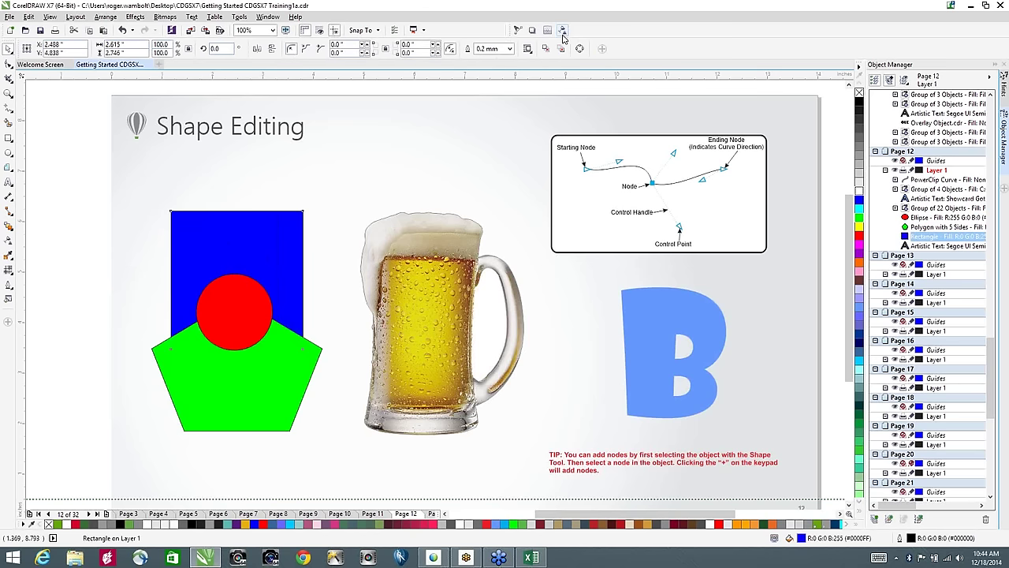
pyautogui.click(228, 298)
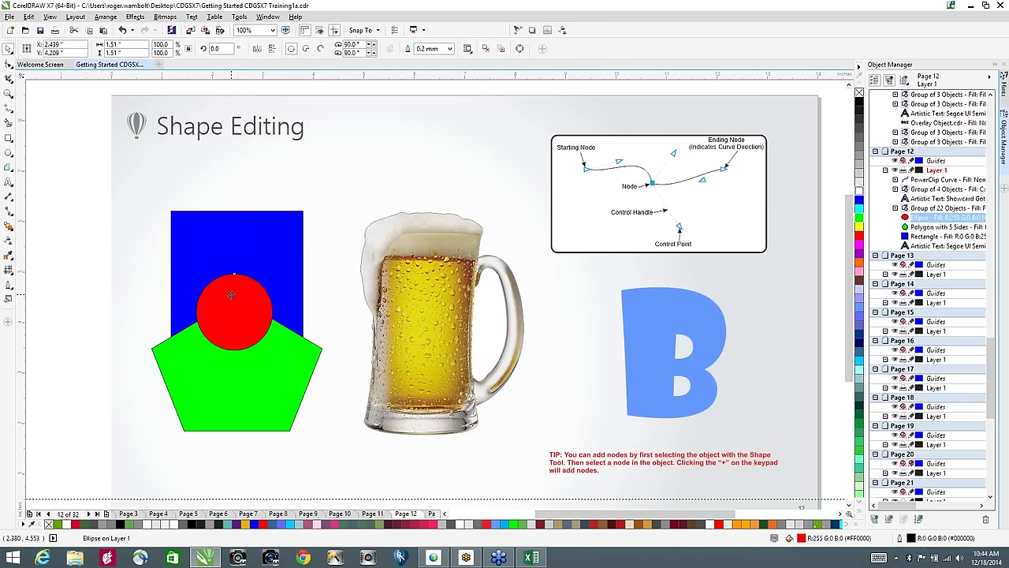
# Step: Round the blue rectangle's corners by about 0.626 inches with the Shape tool, try scalloped corners, and make them chamfered
pyautogui.click(205, 234)
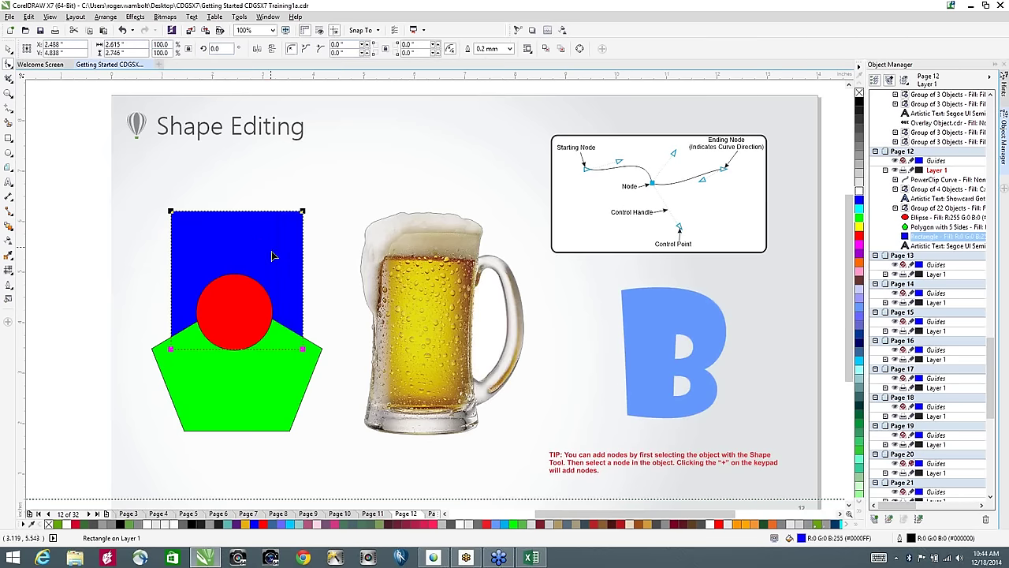
pyautogui.moveTo(172, 213); pyautogui.dragTo(205, 229)
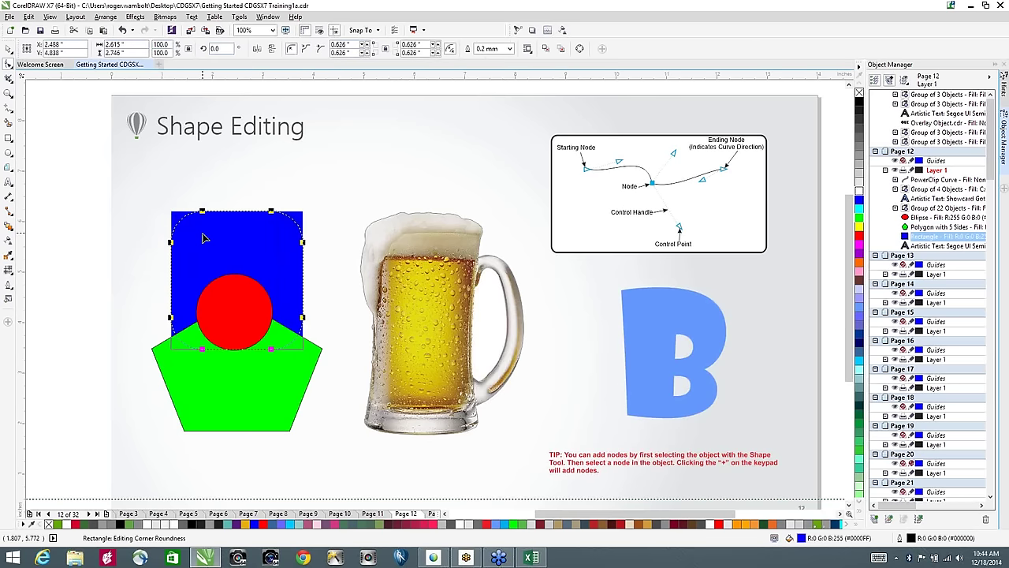
pyautogui.click(307, 50)
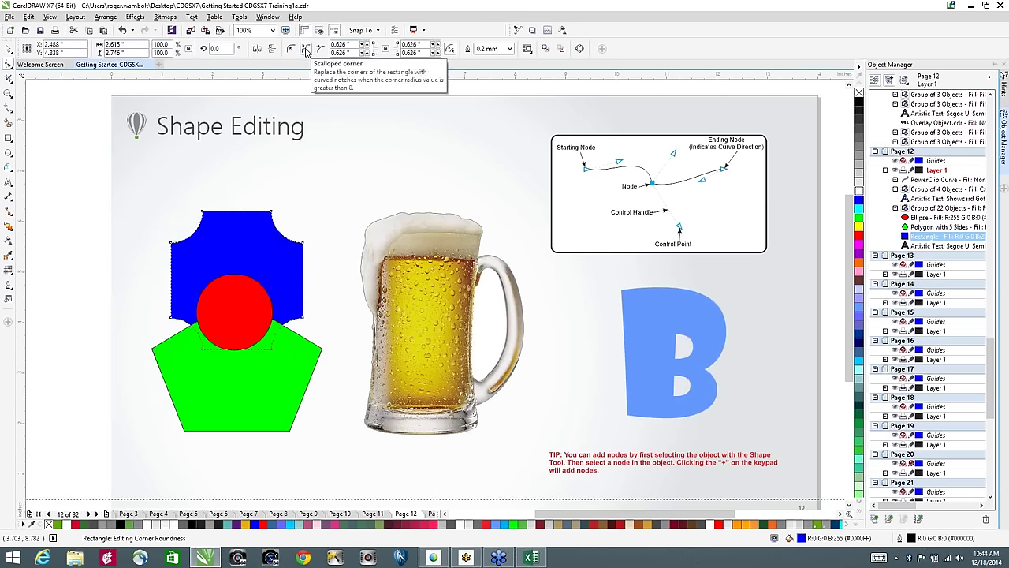
pyautogui.click(320, 49)
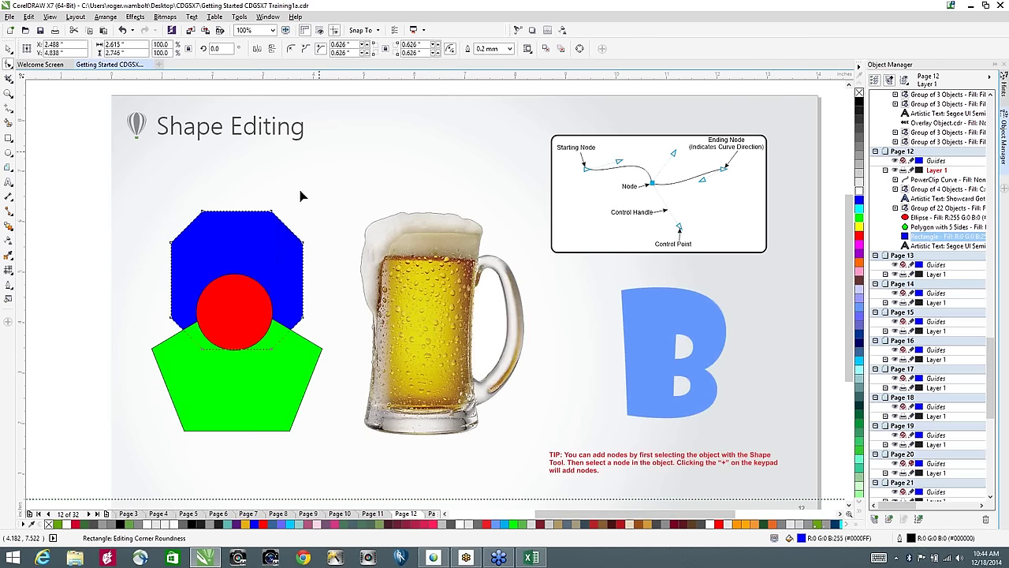
# Step: Turn the red circle into a pie, trying the arc form as well, and set its starting angle to about 309.37°
pyautogui.click(235, 318)
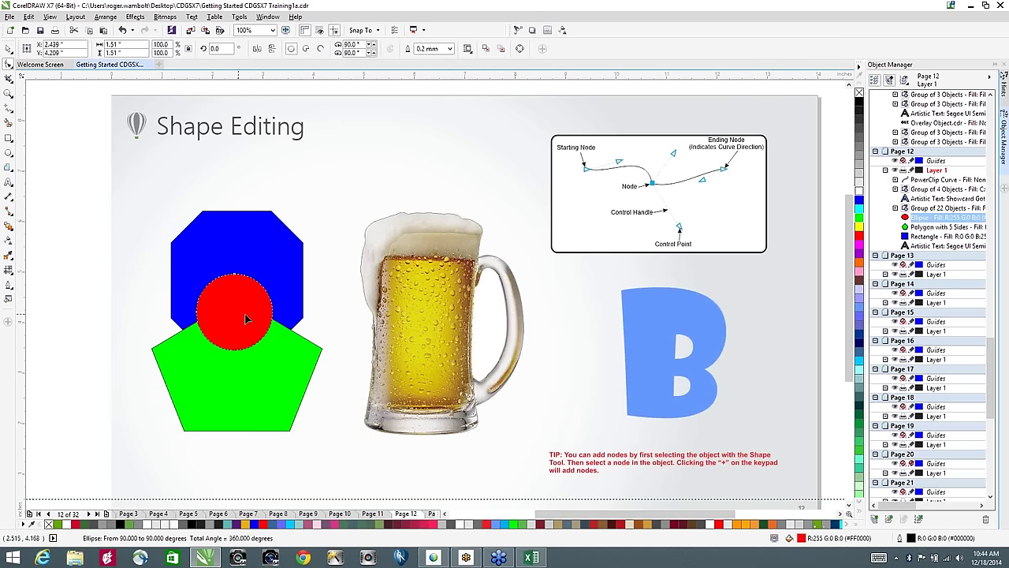
pyautogui.click(307, 49)
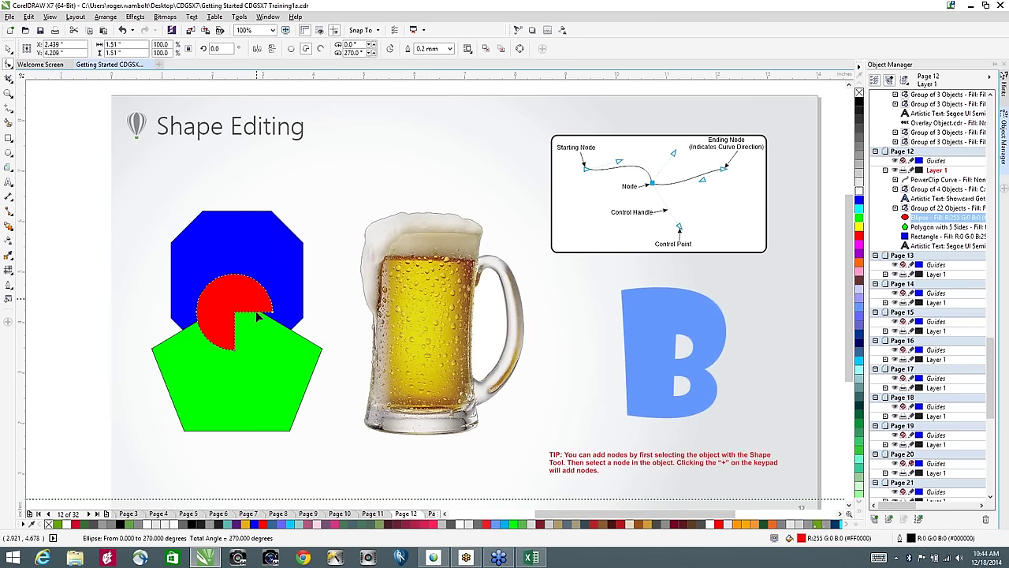
pyautogui.click(321, 49)
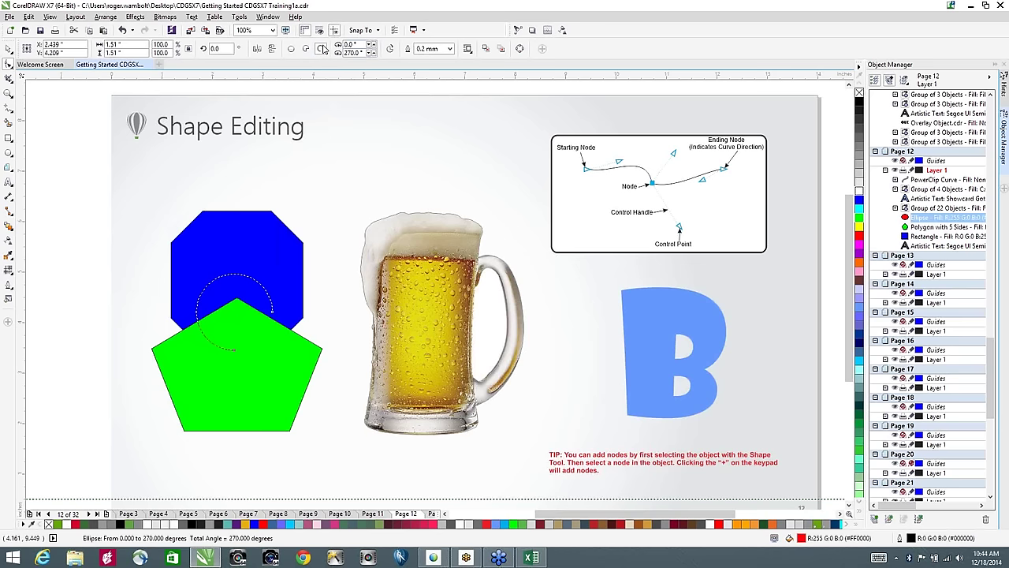
pyautogui.click(307, 49)
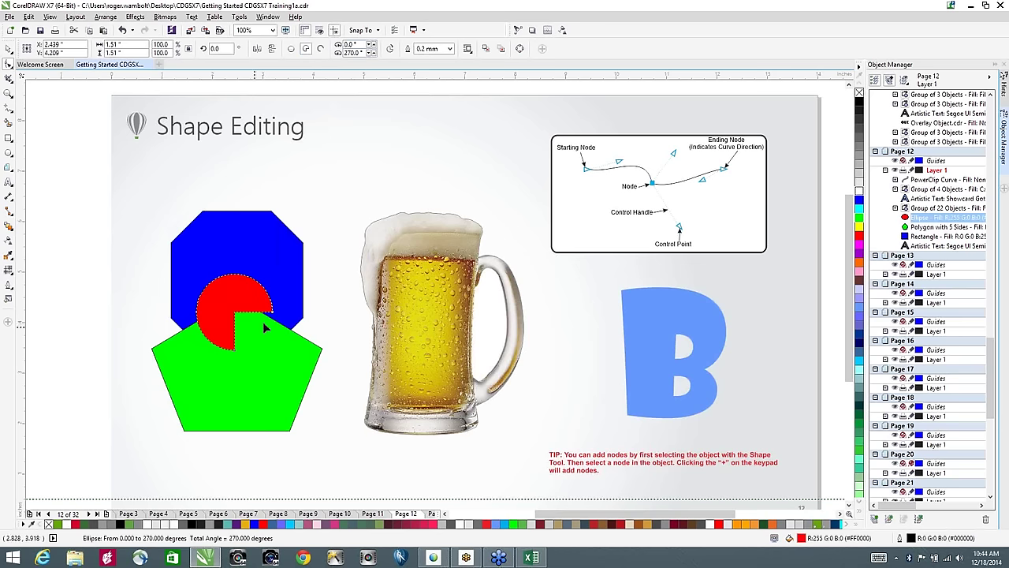
pyautogui.moveTo(274, 314)
pyautogui.mouseDown()
pyautogui.moveTo(311, 316)
pyautogui.moveTo(276, 266)
pyautogui.moveTo(221, 254)
pyautogui.moveTo(168, 276)
pyautogui.moveTo(160, 319)
pyautogui.moveTo(199, 324)
pyautogui.moveTo(215, 277)
pyautogui.moveTo(304, 256)
pyautogui.moveTo(330, 277)
pyautogui.moveTo(272, 305)
pyautogui.moveTo(255, 301)
pyautogui.moveTo(247, 332)
pyautogui.moveTo(249, 310)
pyautogui.moveTo(237, 303)
pyautogui.moveTo(221, 317)
pyautogui.moveTo(228, 323)
pyautogui.moveTo(211, 306)
pyautogui.moveTo(270, 261)
pyautogui.moveTo(310, 250)
pyautogui.moveTo(272, 283)
pyautogui.mouseUp()
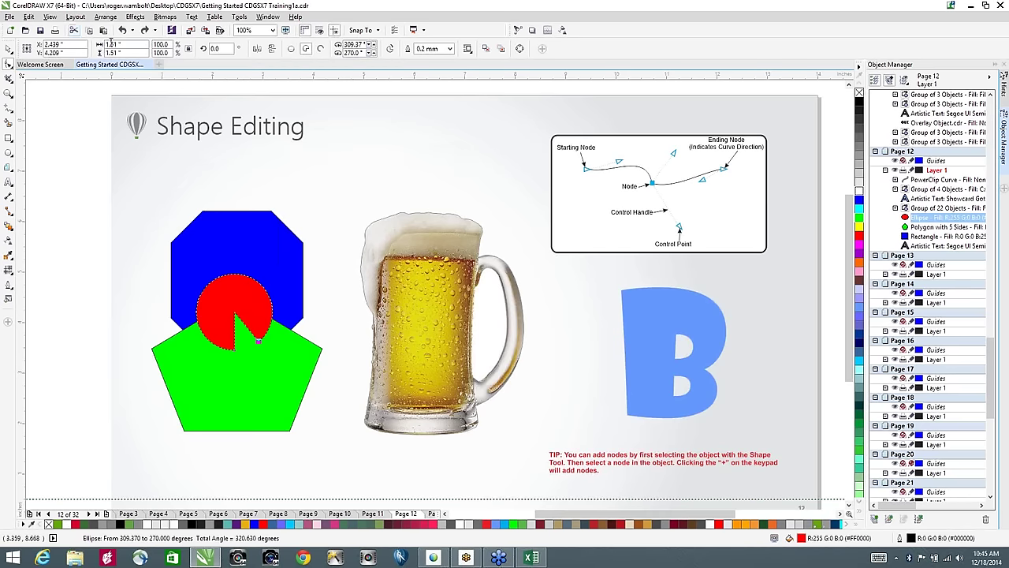
# Step: Undo the pie and arc edits so the red shape is a full circle again
pyautogui.hotkey('ctrl', 'z')
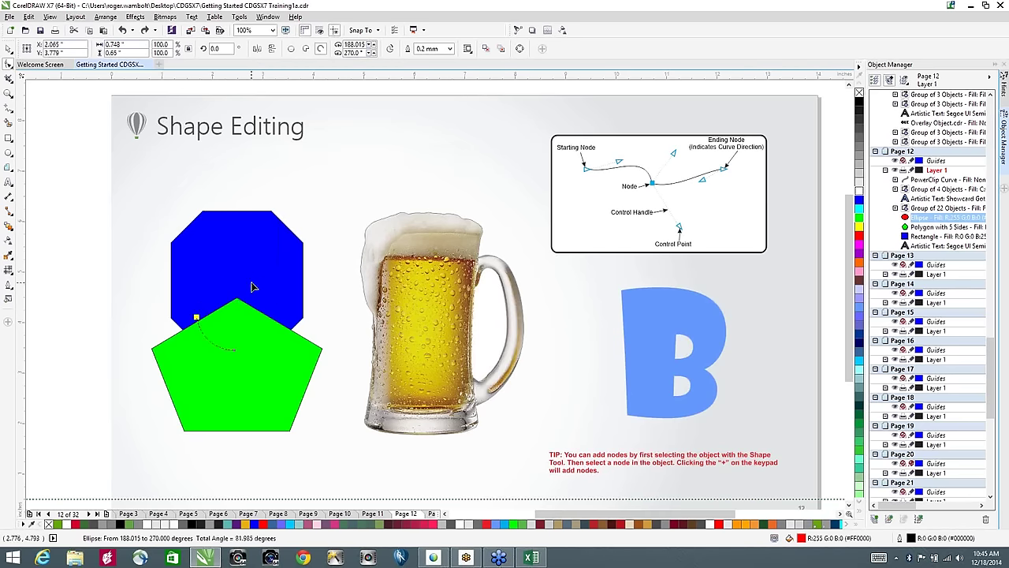
pyautogui.hotkey('ctrl', 'z')
pyautogui.hotkey('ctrl', 'z')
pyautogui.hotkey('ctrl', 'z')
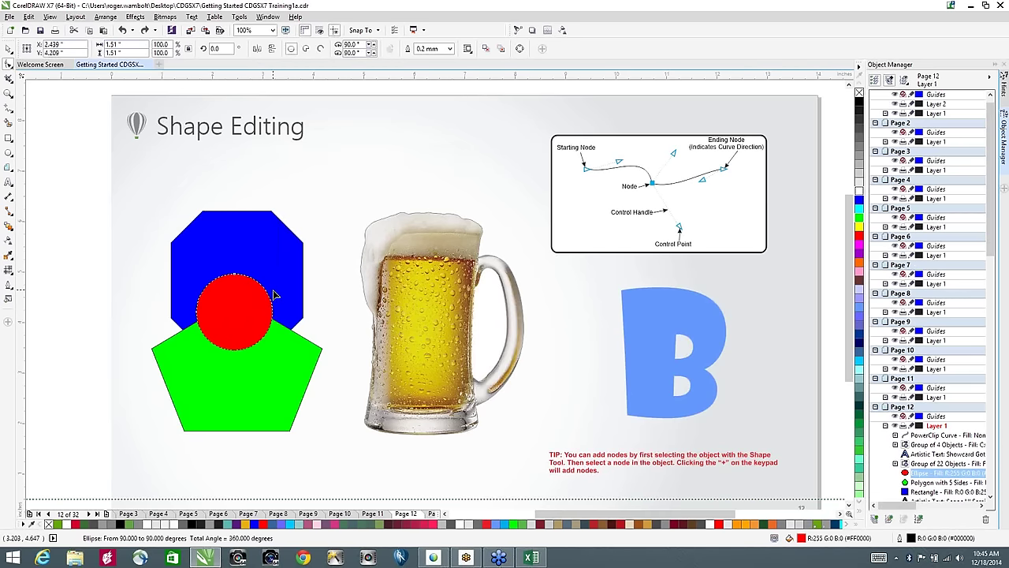
# Step: Select the red circle and green pentagon together and look over the available Shaping commands
pyautogui.press('space')
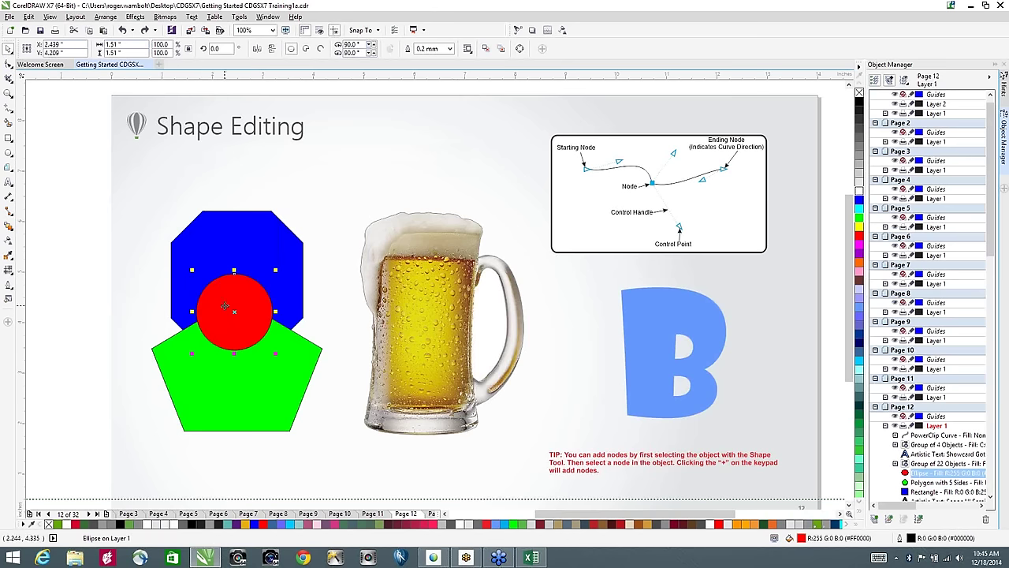
pyautogui.keyDown('shift'); pyautogui.click(220, 410); pyautogui.keyUp('shift')
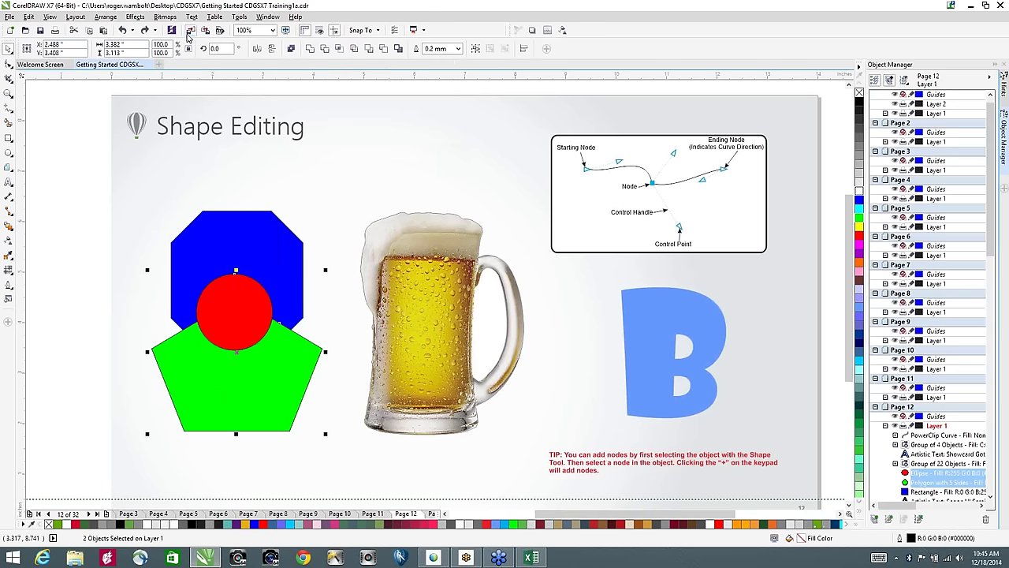
pyautogui.click(105, 16)
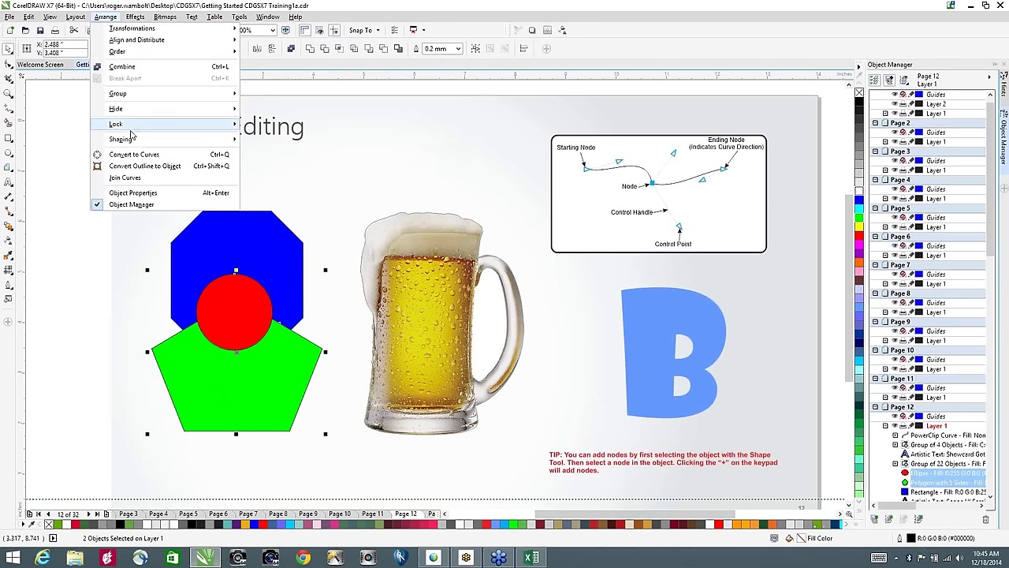
pyautogui.moveTo(128, 141)
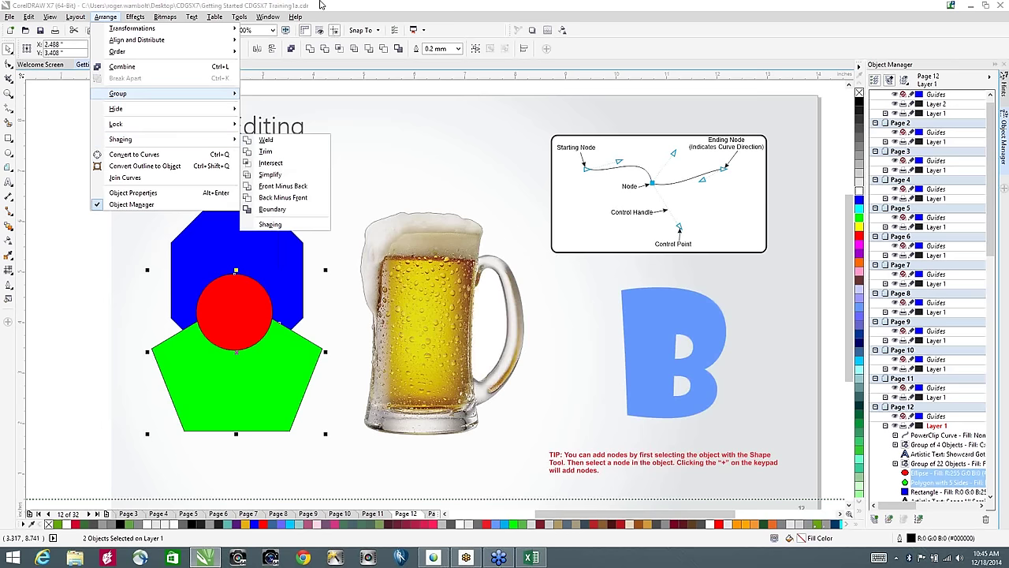
pyautogui.press('Escape')
pyautogui.press('Escape')
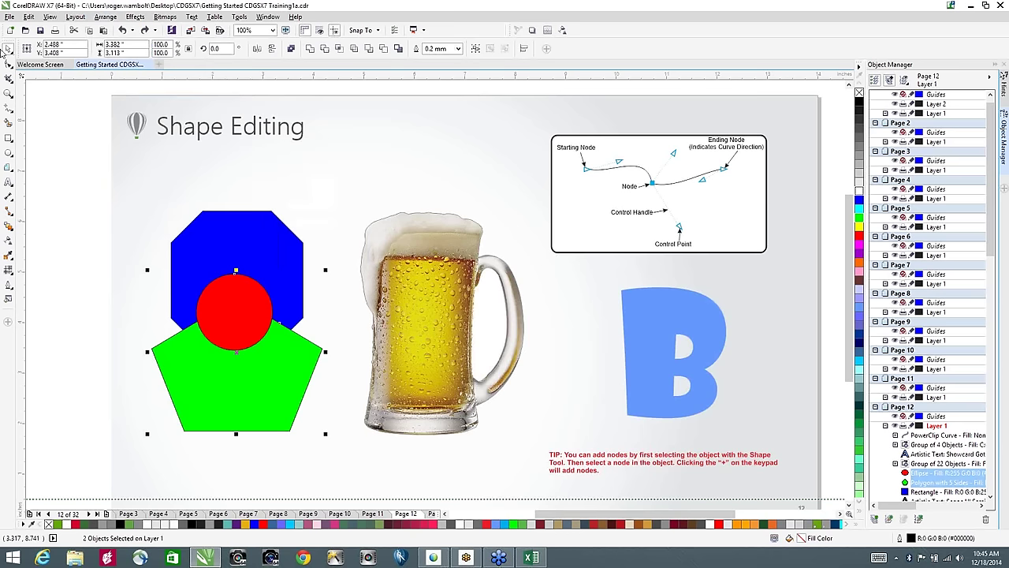
# Step: Try combining the red circle and green pentagon, move the combined curve aside, and undo both changes
pyautogui.click(291, 49)
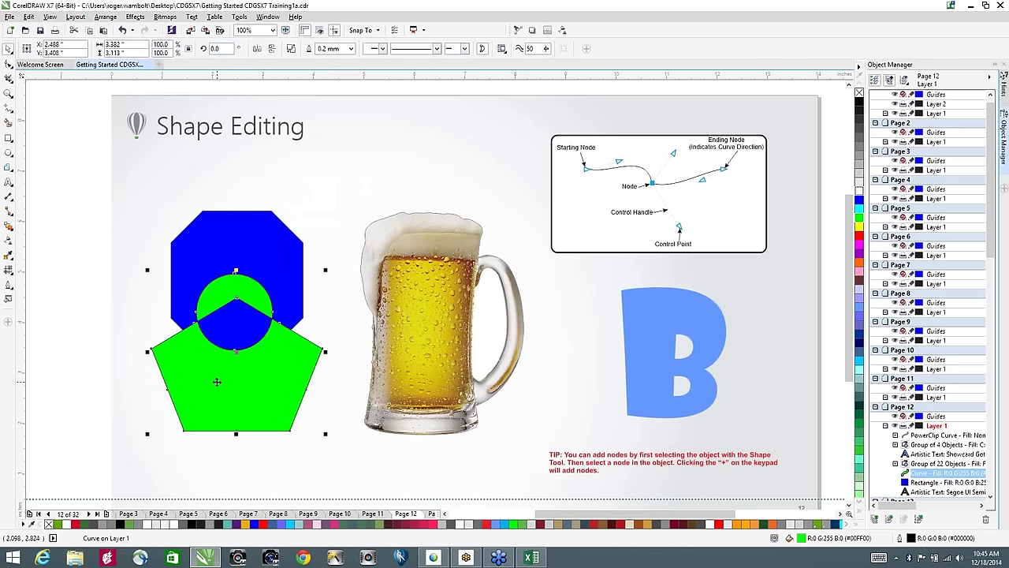
pyautogui.moveTo(217, 382); pyautogui.dragTo(166, 374)
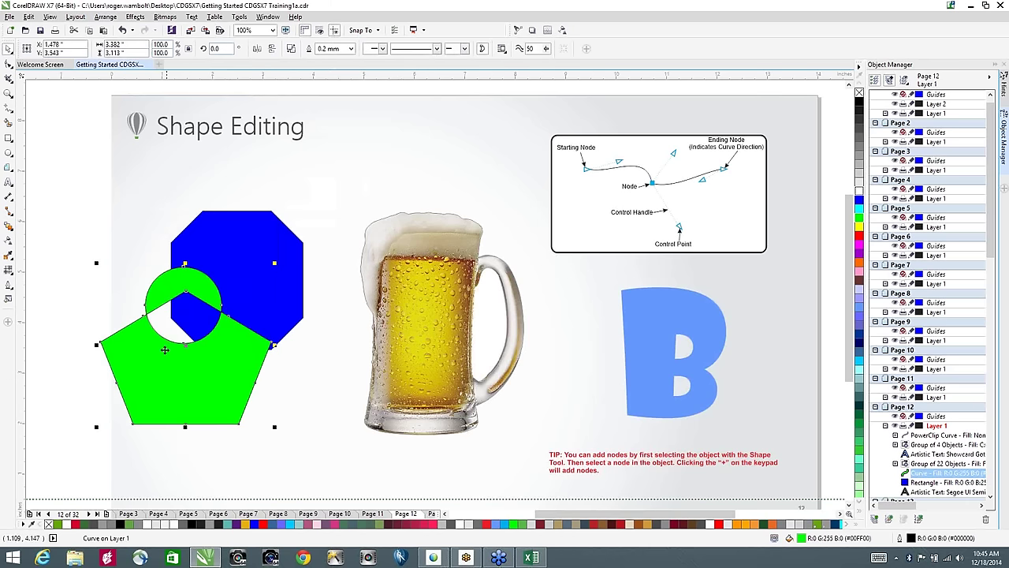
pyautogui.hotkey('ctrl', 'z')
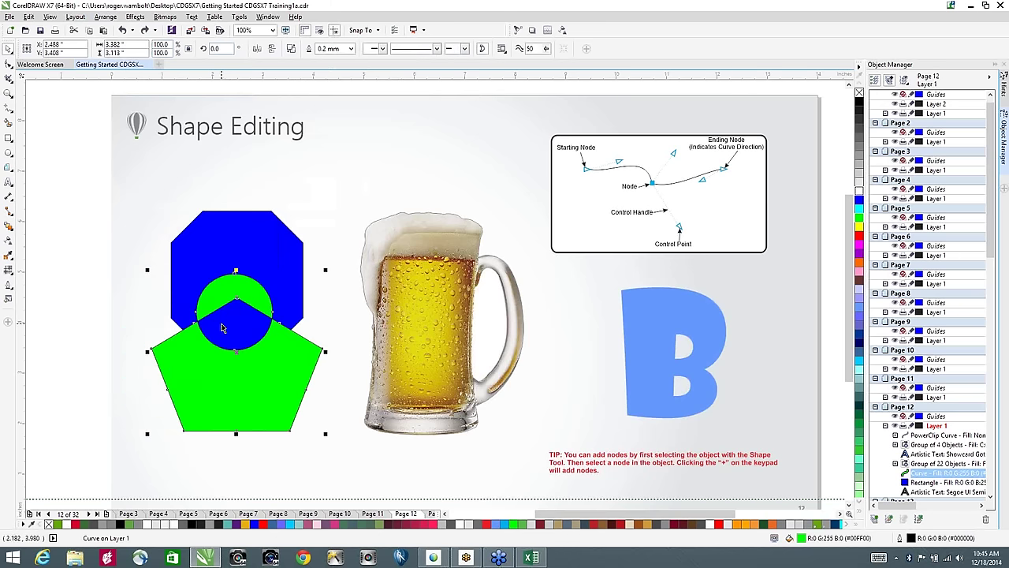
pyautogui.hotkey('ctrl', 'z')
pyautogui.click(79, 284)
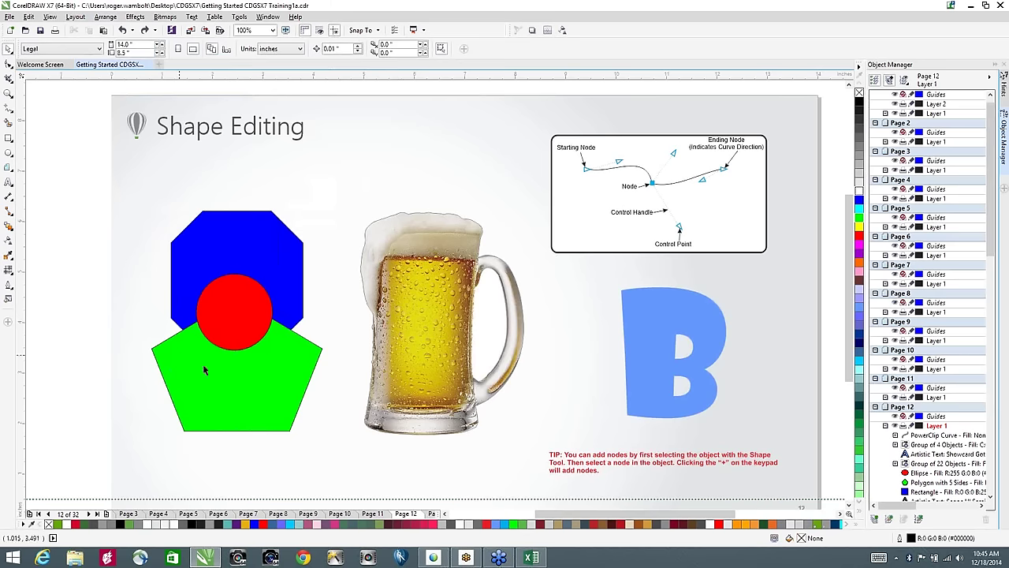
# Step: Select the green pentagon before the red circle, try combining them in that order, and undo it
pyautogui.moveTo(229, 385); pyautogui.dragTo(228, 387)
pyautogui.keyDown('shift'); pyautogui.click(229, 287); pyautogui.keyUp('shift')
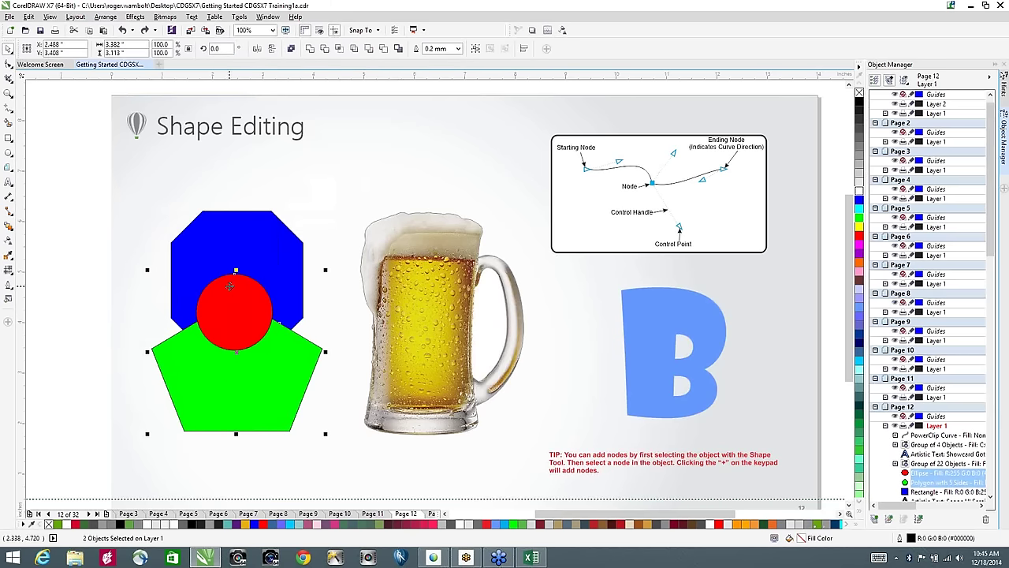
pyautogui.click(291, 49)
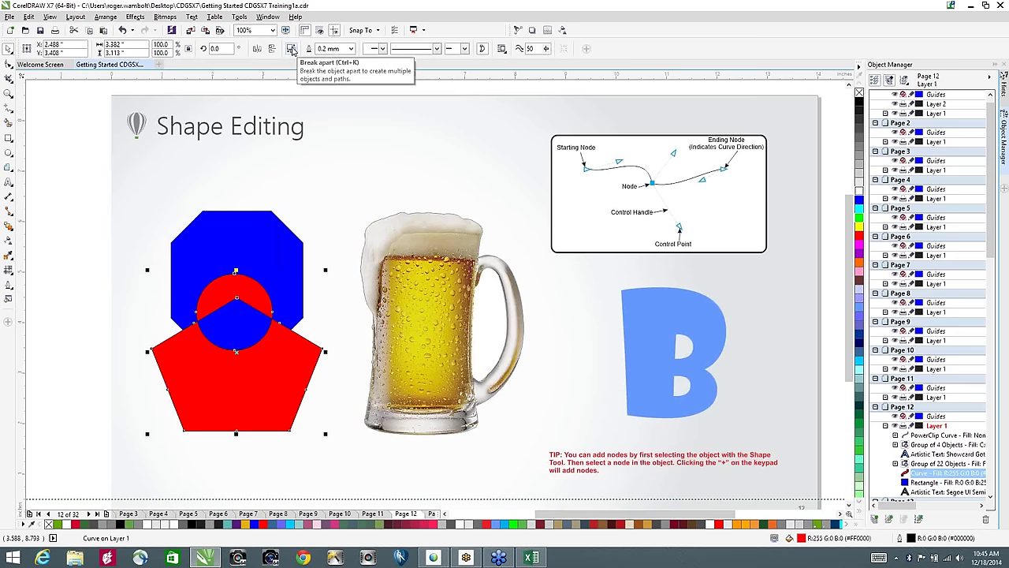
pyautogui.hotkey('ctrl', 'z')
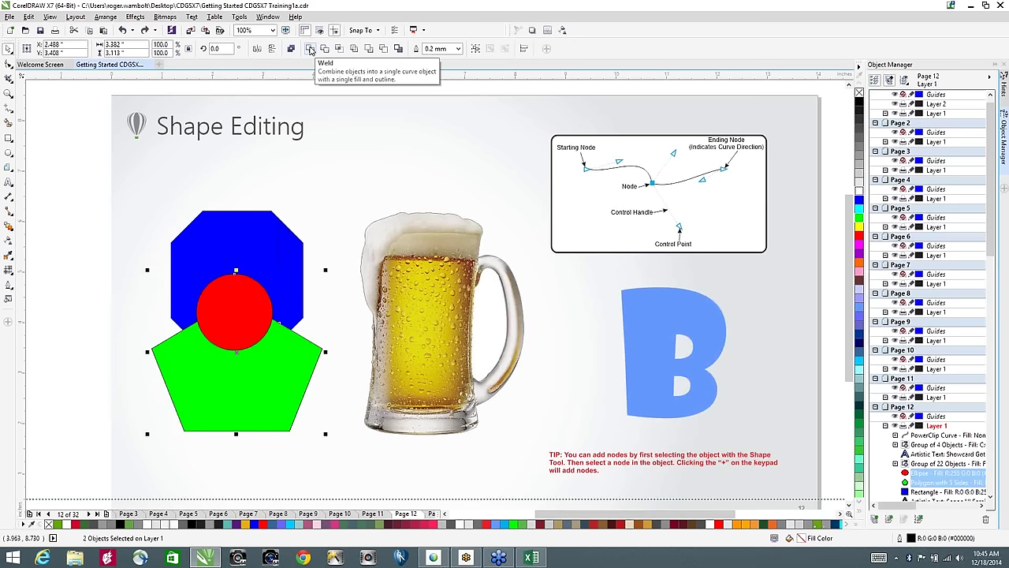
# Step: Try welding the green pentagon and red circle into one shape, undo the weld, and clear the selection
pyautogui.click(310, 49)
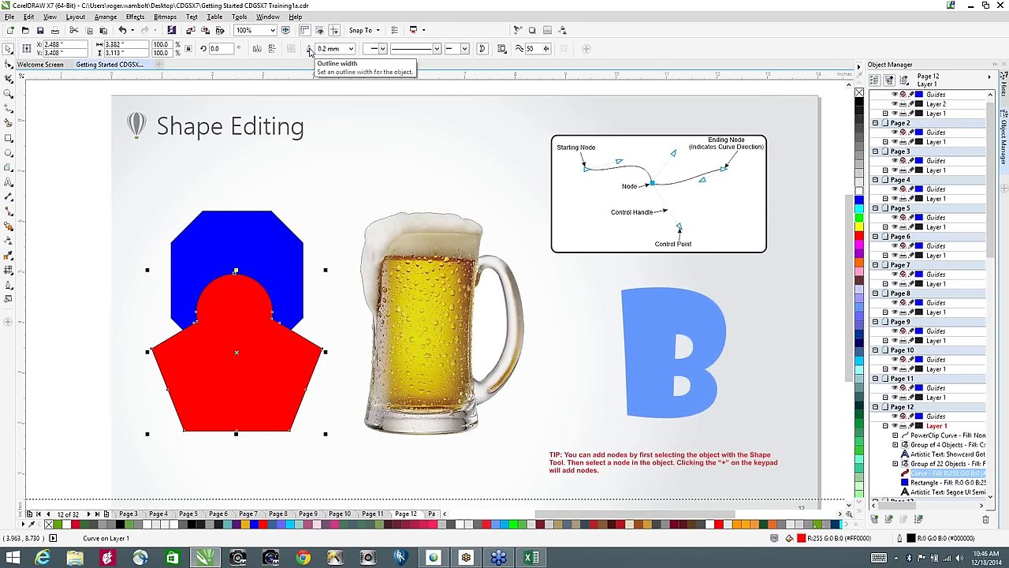
pyautogui.hotkey('ctrl', 'z')
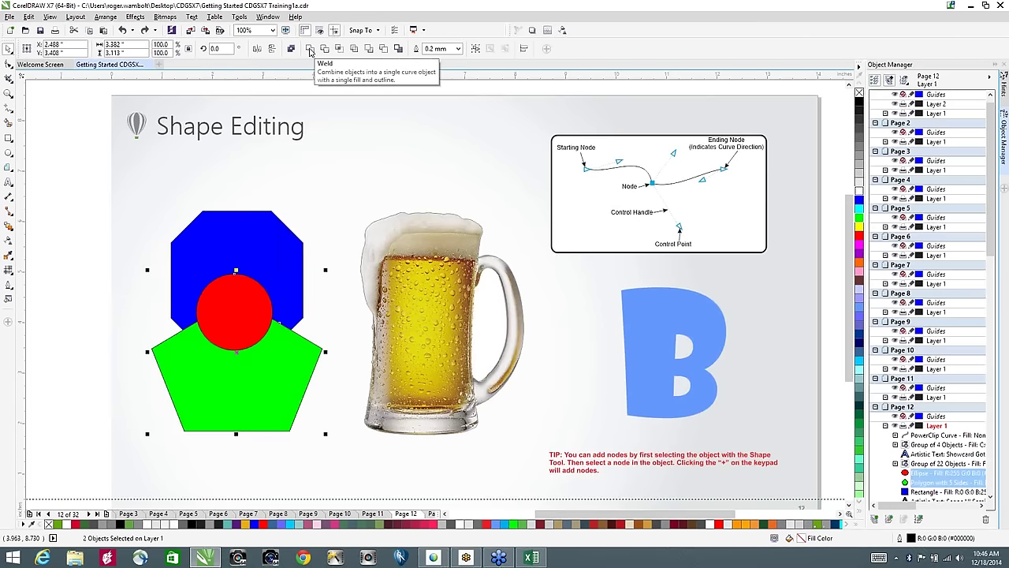
pyautogui.click(56, 198)
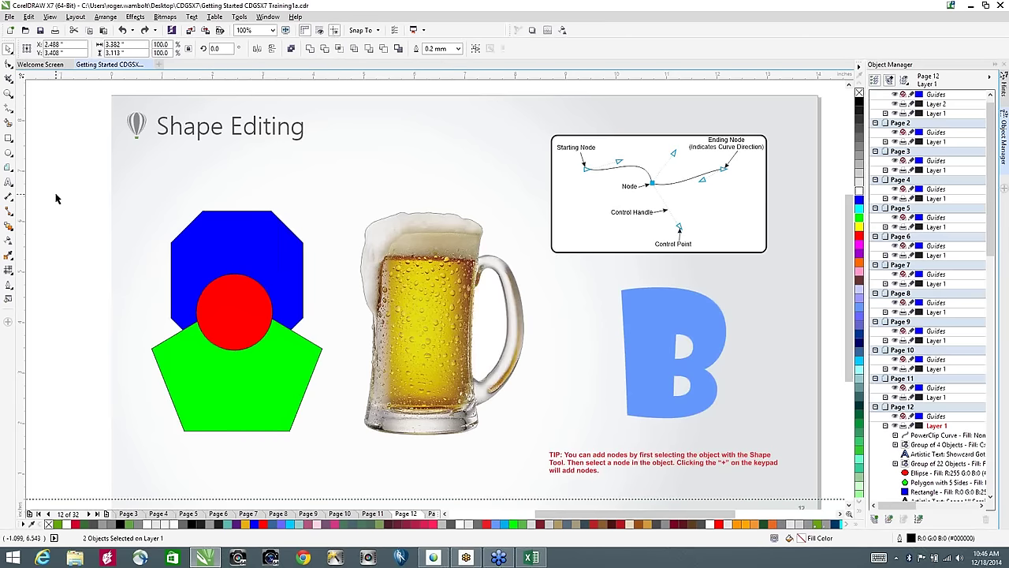
pyautogui.click(236, 371)
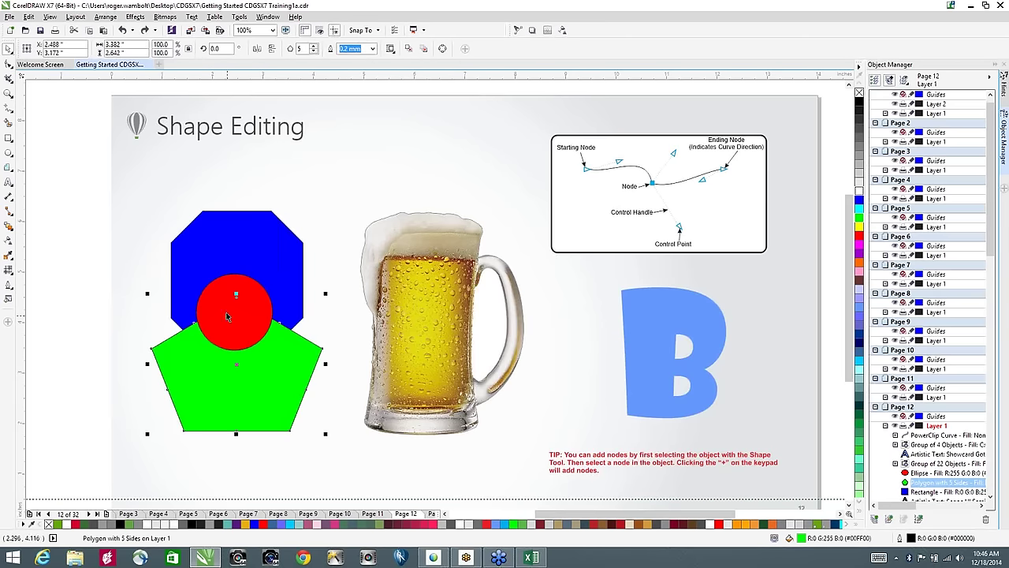
pyautogui.press('Escape')
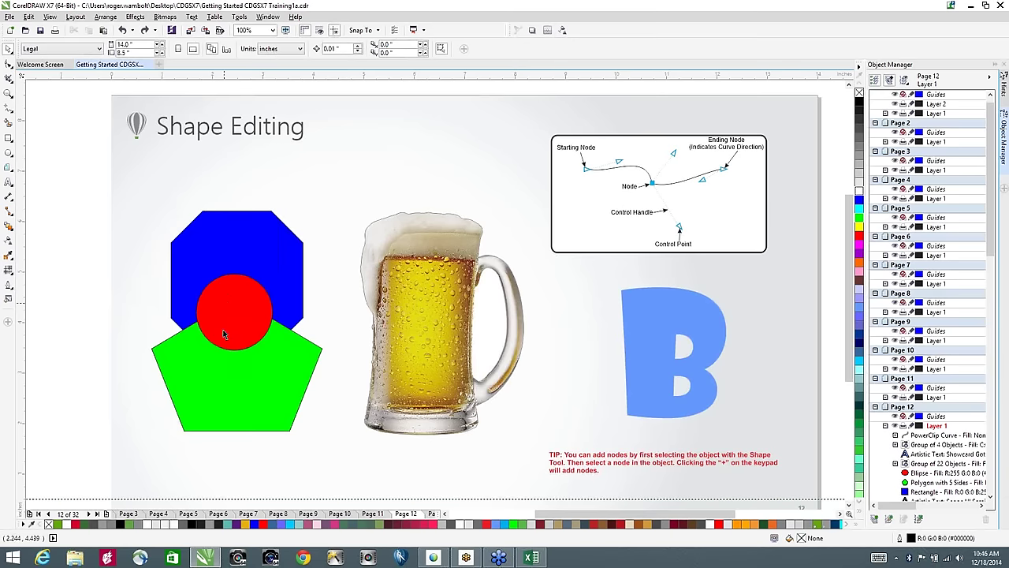
# Step: Simplify the overlapping red circle, green pentagon and blue rectangle, and clear the selection
pyautogui.click(223, 334)
pyautogui.keyDown('shift'); pyautogui.click(213, 380); pyautogui.keyUp('shift')
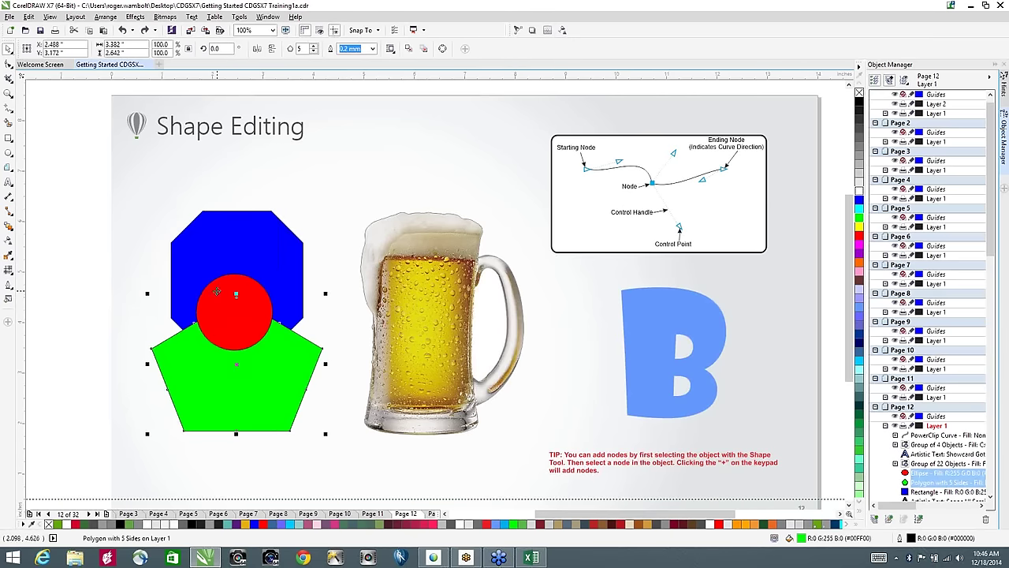
pyautogui.keyDown('shift'); pyautogui.click(227, 229); pyautogui.keyUp('shift')
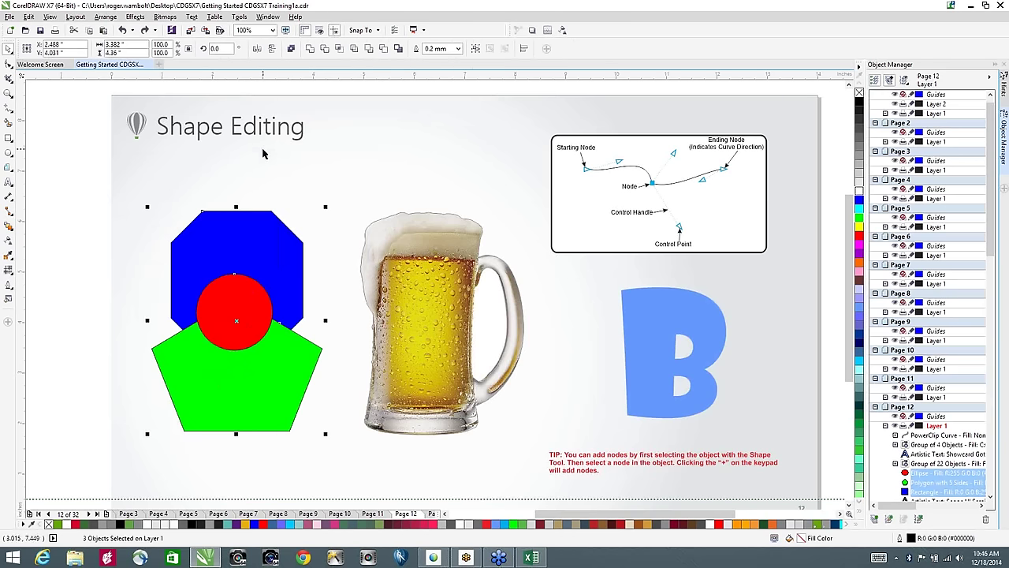
pyautogui.click(354, 50)
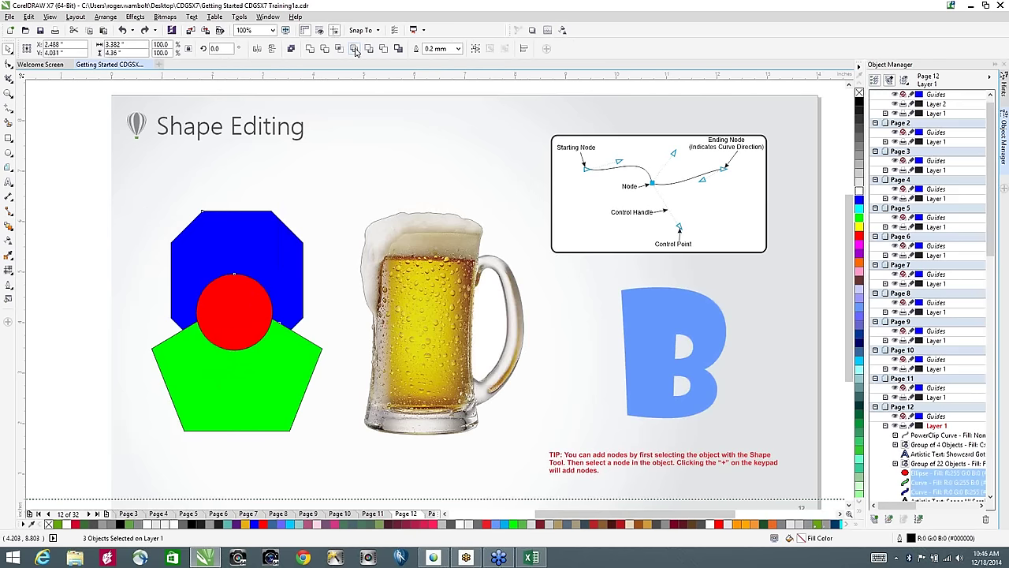
pyautogui.click(69, 262)
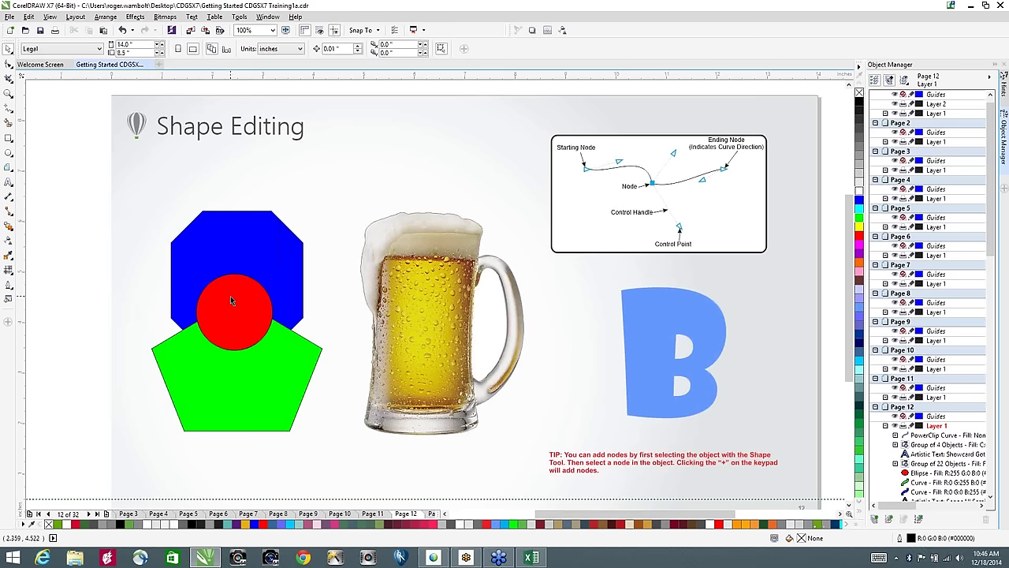
# Step: Move the red circle aside and the green shape down to separate the cut pieces, and place the circle back near the blue cutout
pyautogui.moveTo(230, 296); pyautogui.dragTo(67, 217)
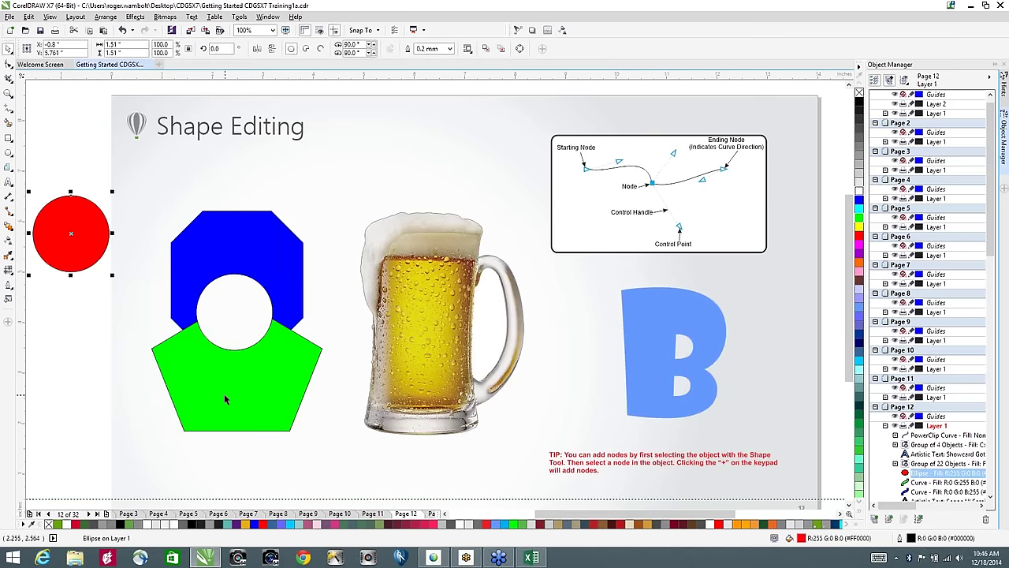
pyautogui.moveTo(224, 398); pyautogui.dragTo(225, 433)
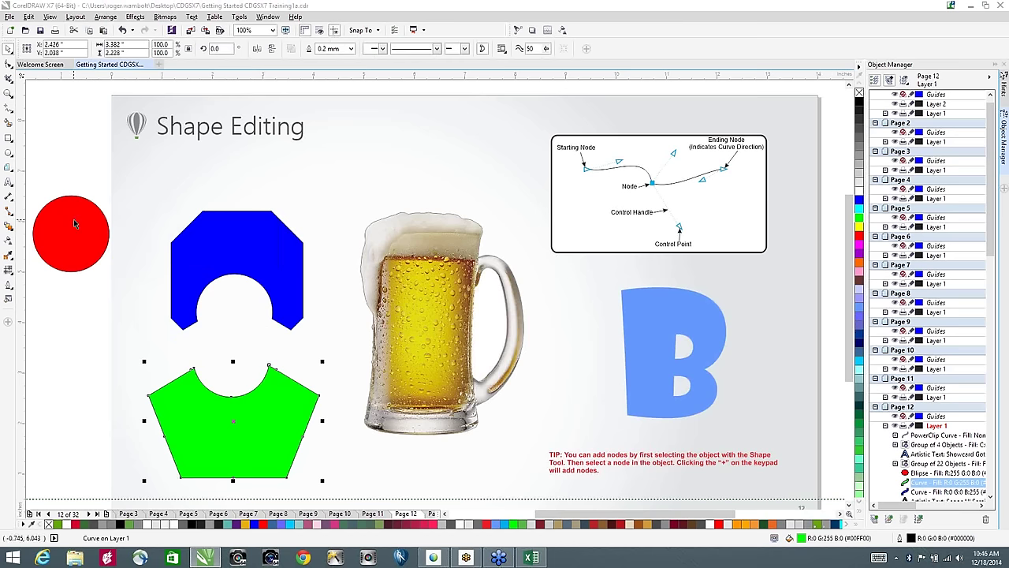
pyautogui.moveTo(75, 221); pyautogui.dragTo(229, 295)
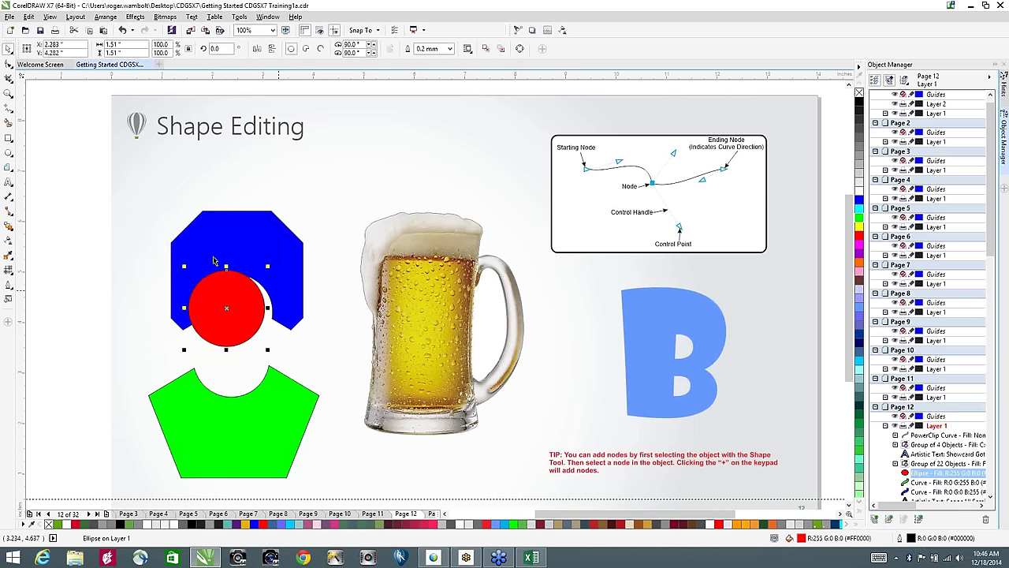
pyautogui.click(9, 78)
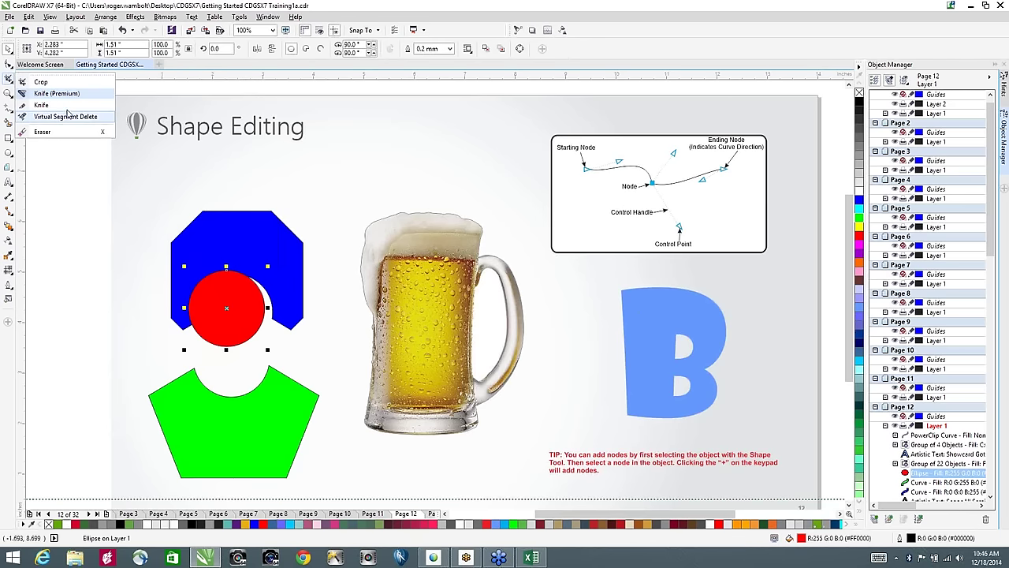
pyautogui.moveTo(10, 67)
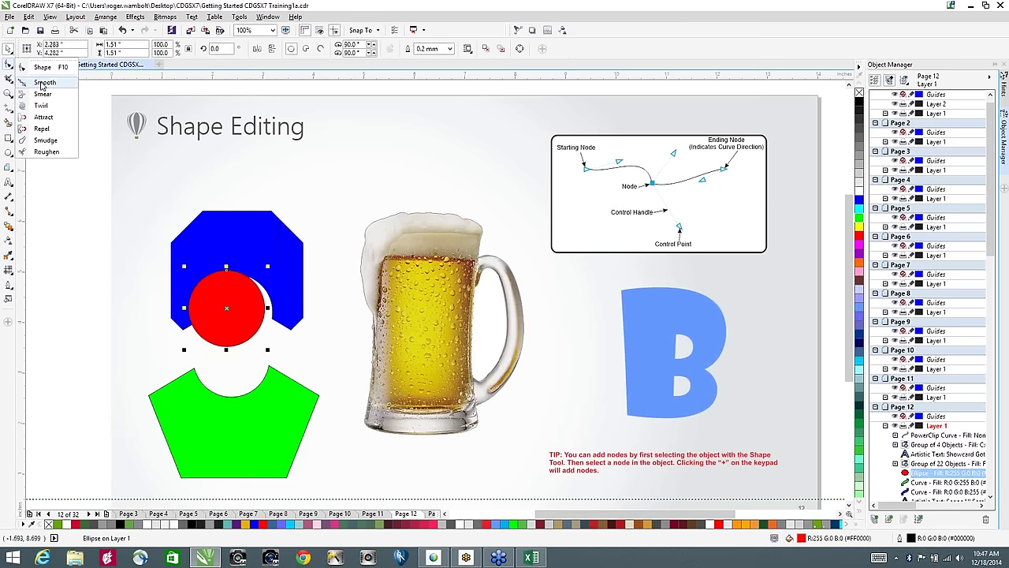
pyautogui.click(43, 83)
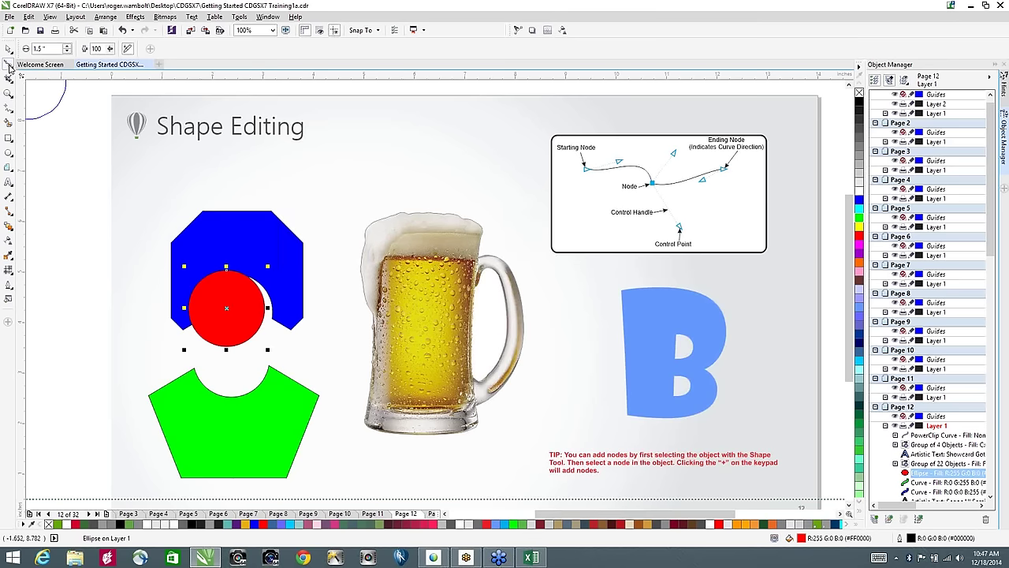
# Step: Select the beer mug's outline with the Shape tool and examine the nodes around the foam up close
pyautogui.click(9, 68)
pyautogui.click(35, 68)
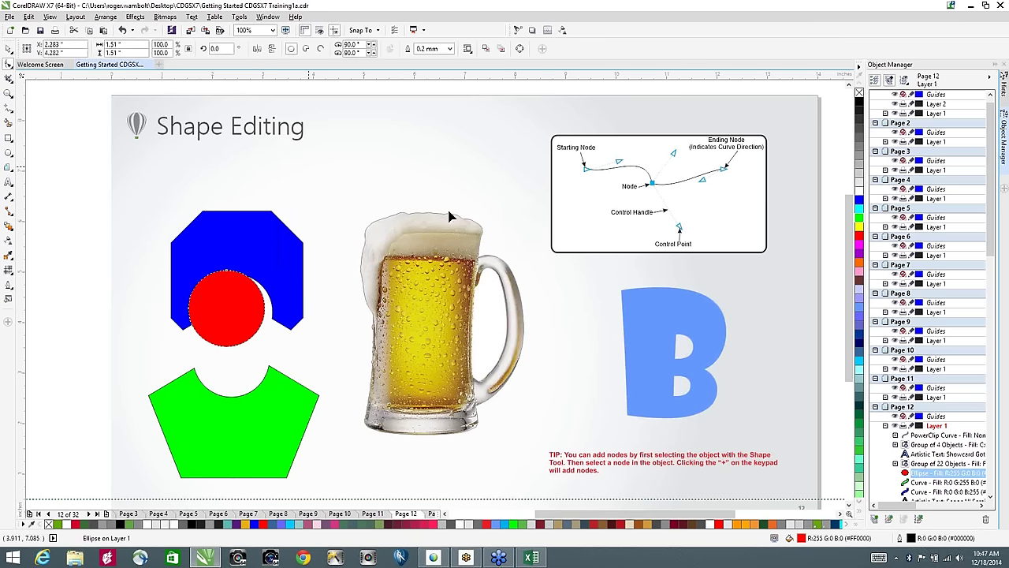
pyautogui.click(410, 249)
pyautogui.scroll(1, 428, 224)
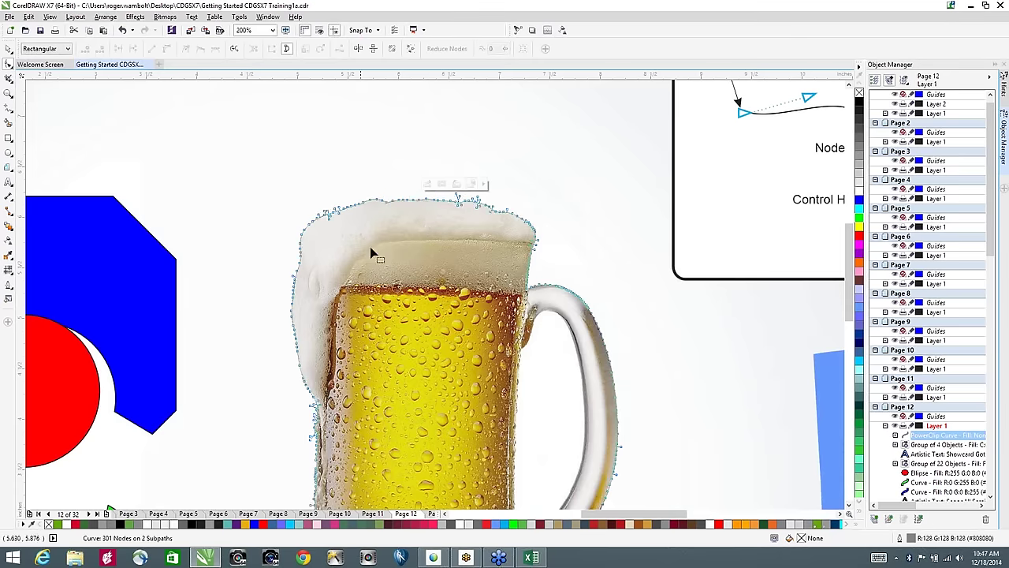
pyautogui.scroll(-1, 410, 264)
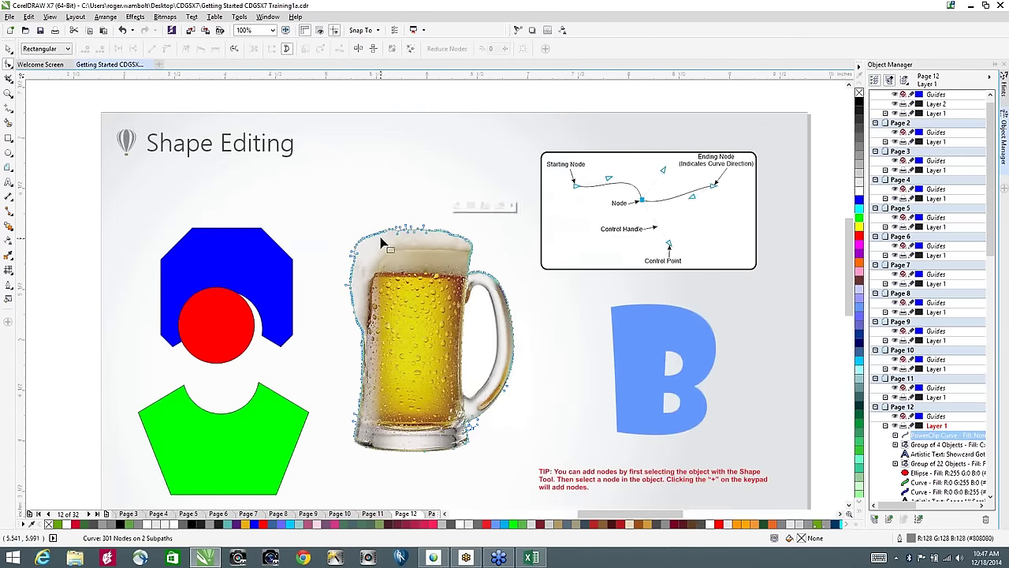
pyautogui.scroll(1, 382, 244)
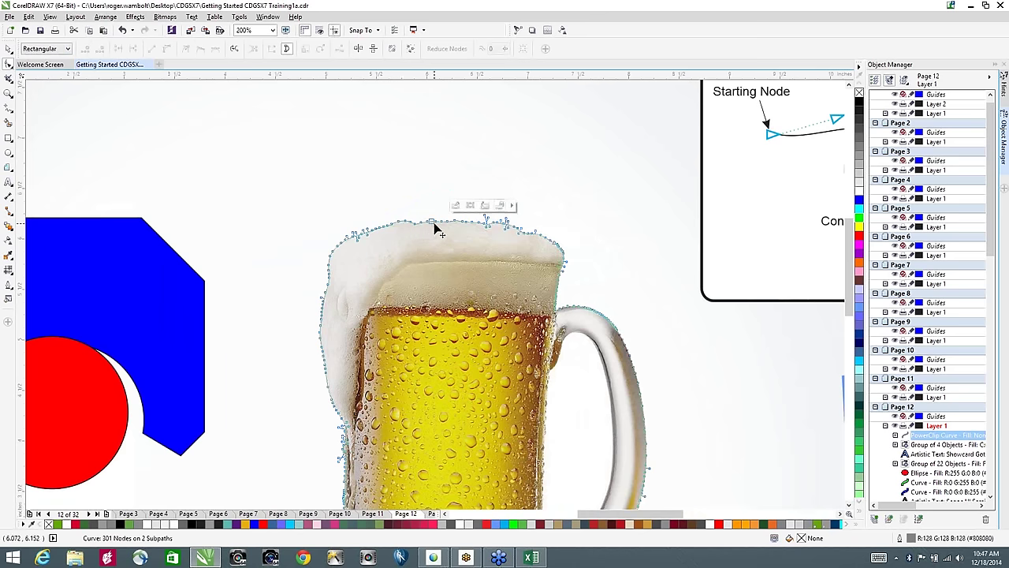
# Step: Smooth the beer mug's outline along the top and side of the foam using the Smooth tool with a 0.76" nib
pyautogui.click(9, 66)
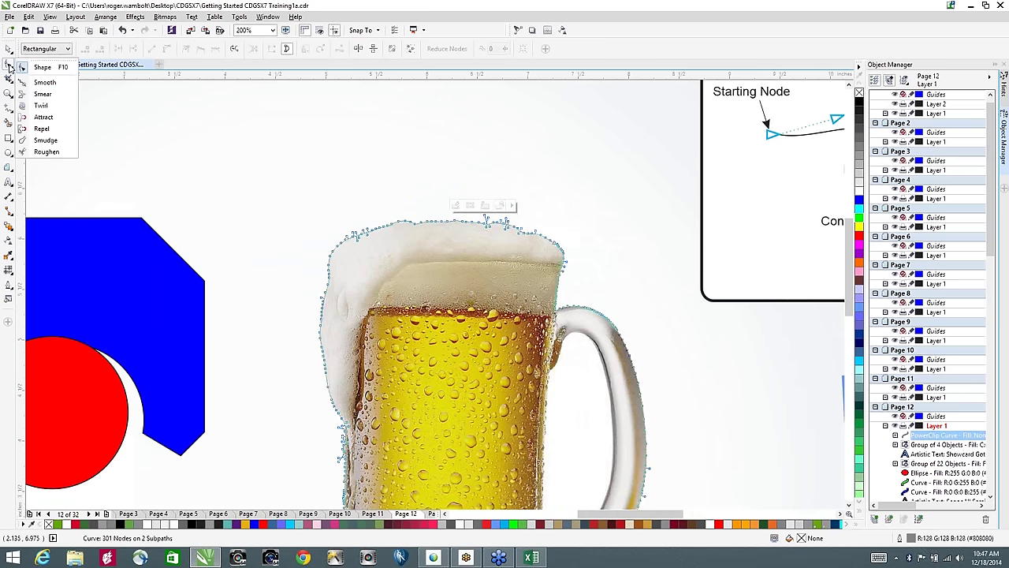
pyautogui.click(38, 84)
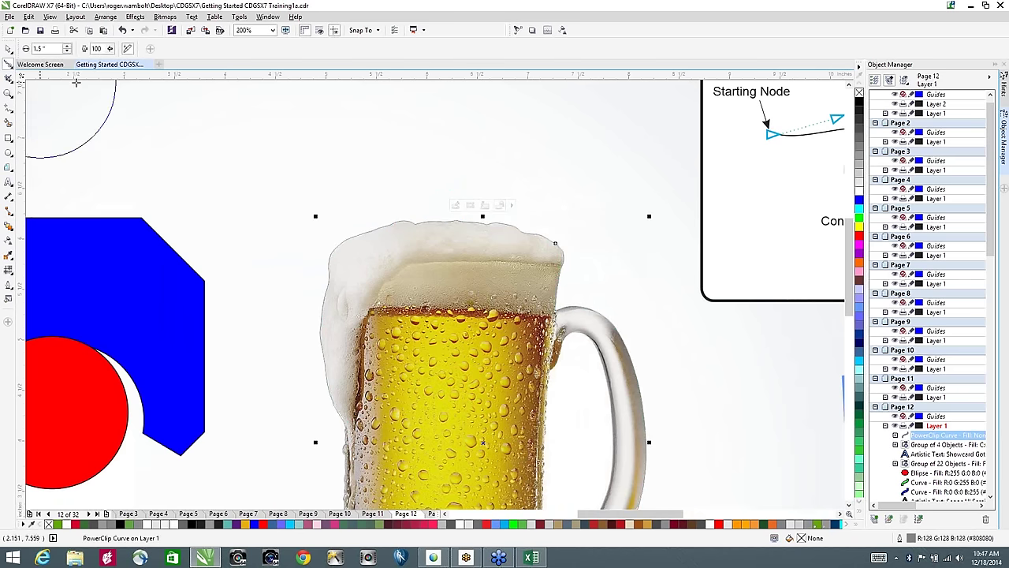
pyautogui.moveTo(68, 49); pyautogui.dragTo(71, 82)
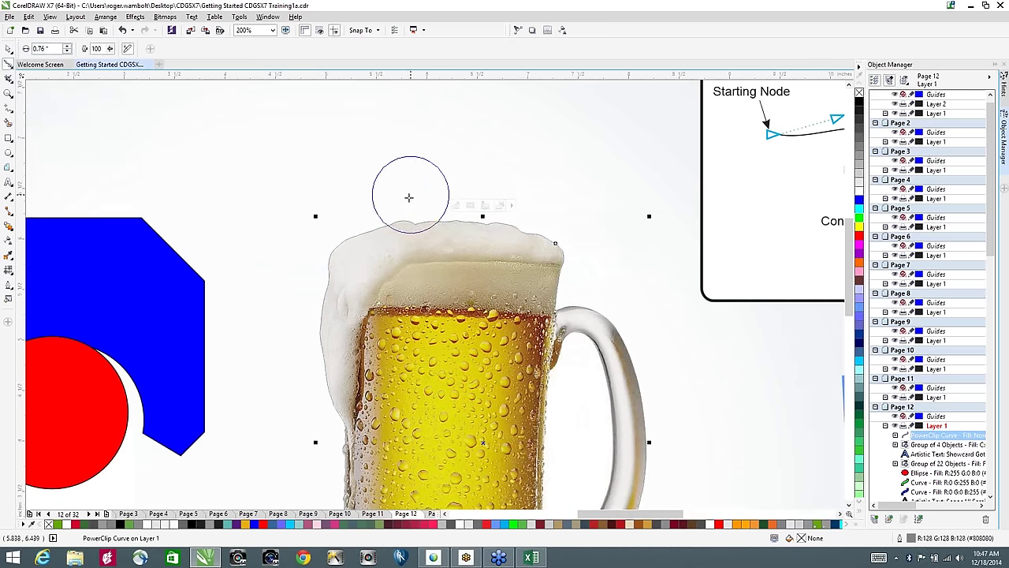
pyautogui.moveTo(513, 223)
pyautogui.mouseDown()
pyautogui.moveTo(558, 250)
pyautogui.moveTo(520, 224)
pyautogui.moveTo(391, 231)
pyautogui.moveTo(328, 255)
pyautogui.moveTo(317, 322)
pyautogui.moveTo(333, 416)
pyautogui.moveTo(343, 258)
pyautogui.moveTo(420, 214)
pyautogui.moveTo(524, 236)
pyautogui.moveTo(550, 252)
pyautogui.moveTo(506, 240)
pyautogui.moveTo(368, 246)
pyautogui.moveTo(337, 380)
pyautogui.mouseUp()
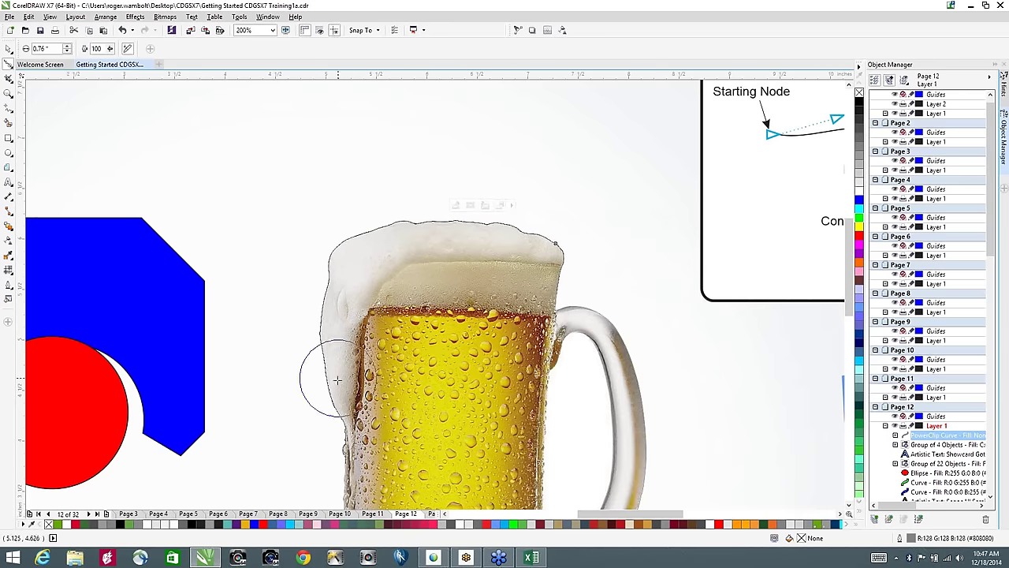
# Step: Examine the nodes on the beer mug's outline around the foam and handle with the Shape tool
pyautogui.click(8, 66)
pyautogui.click(8, 66)
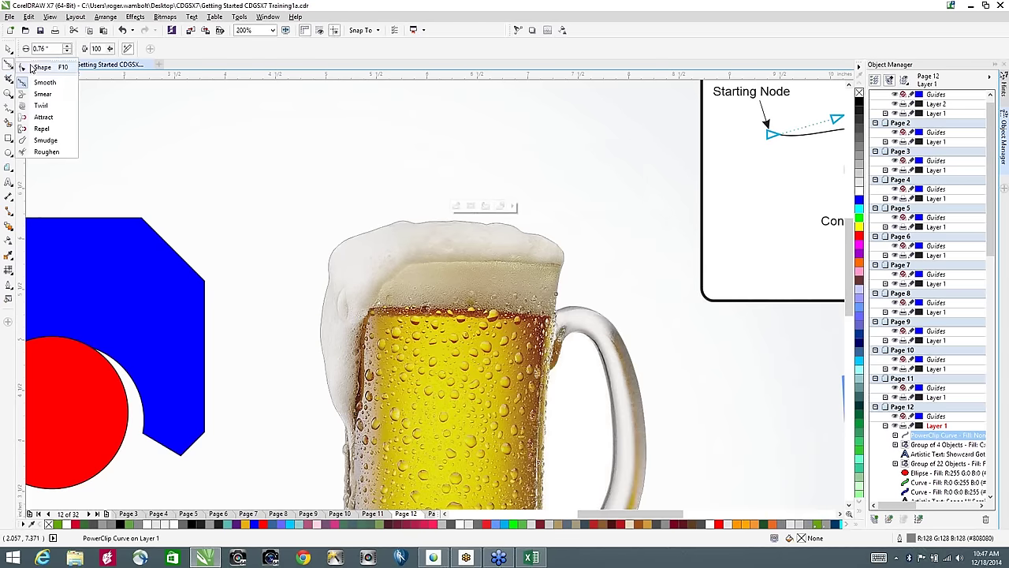
pyautogui.click(42, 68)
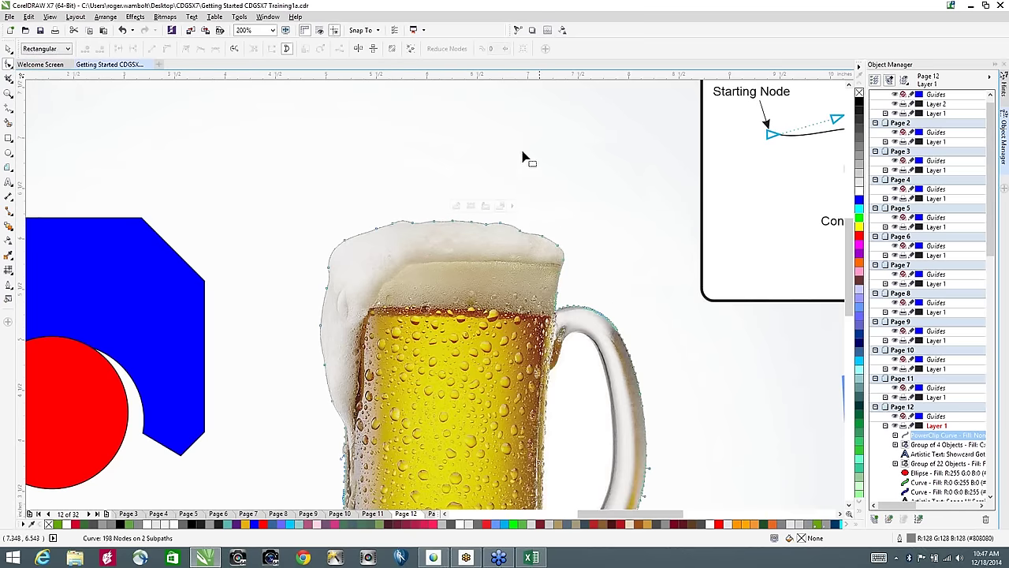
pyautogui.scroll(-2, 502, 218)
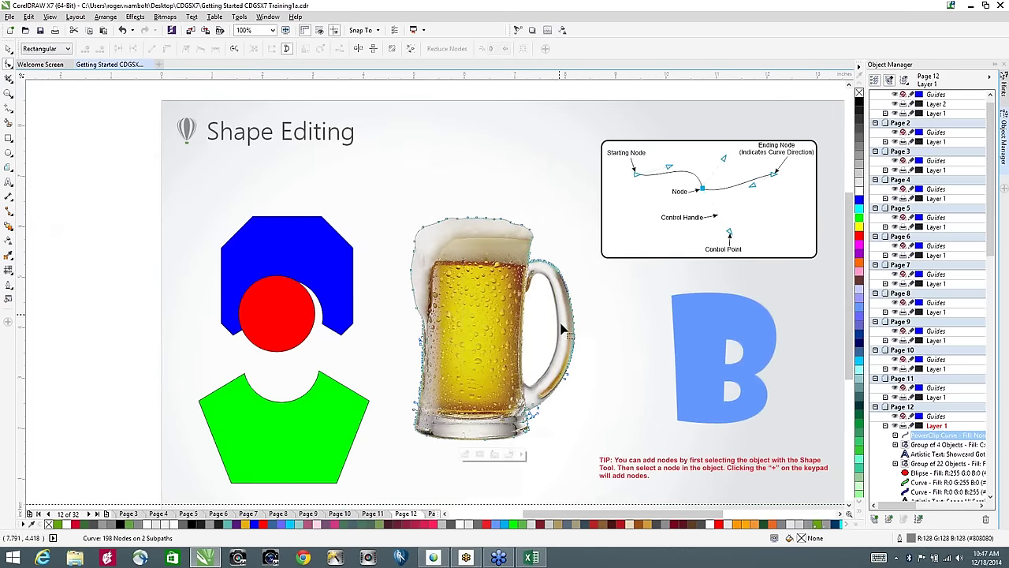
pyautogui.scroll(4, 568, 270)
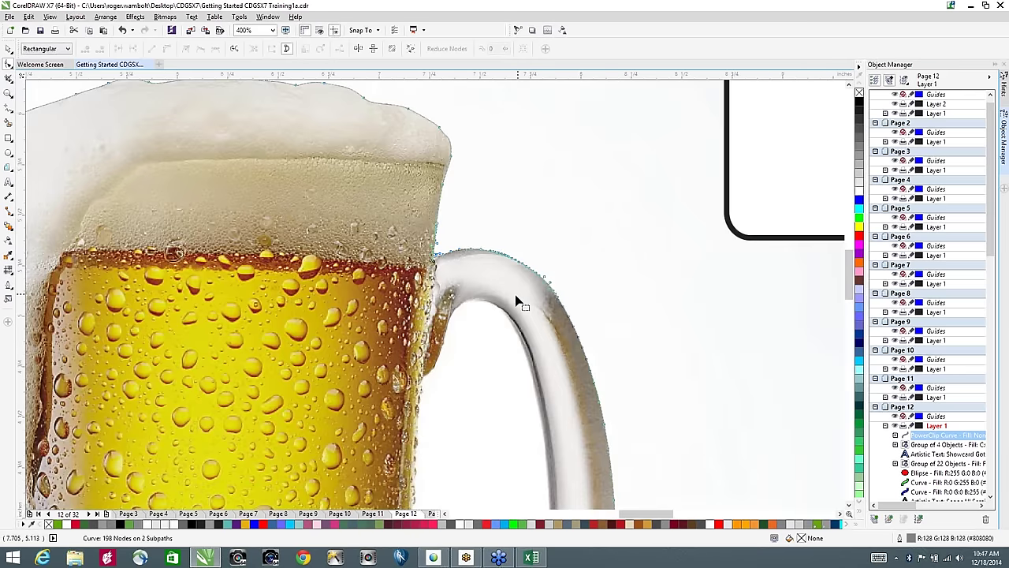
pyautogui.scroll(-2, 164, 169)
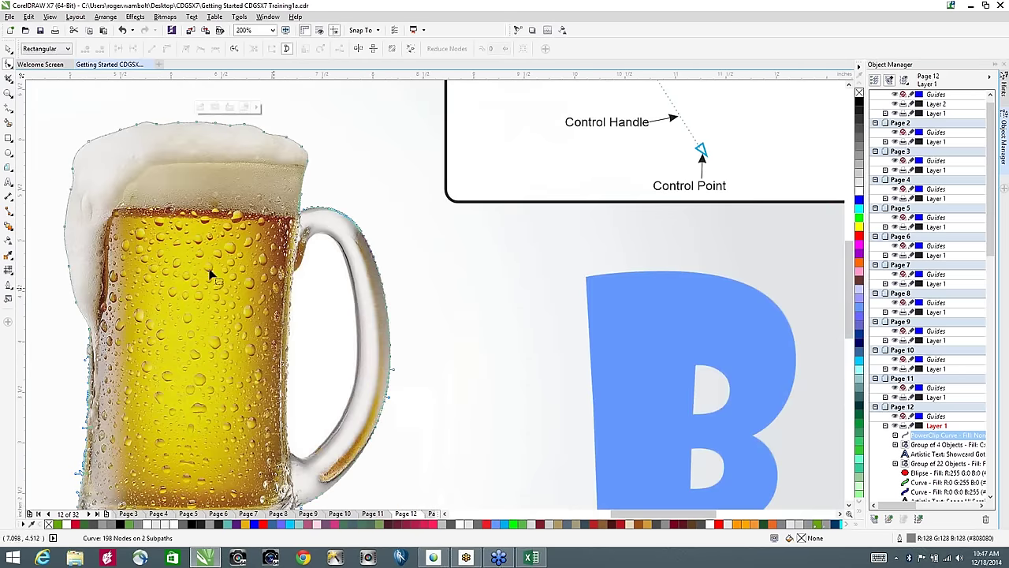
pyautogui.scroll(-2, 509, 257)
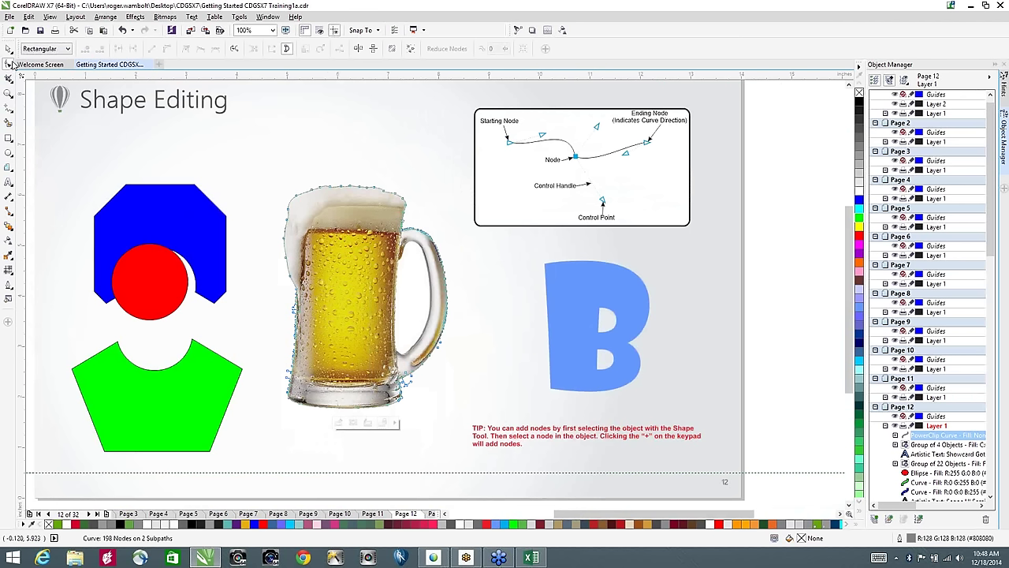
# Step: Draw a closed triangle about 3.97 by 2.22 inches over the letter B with the Freehand tool
pyautogui.click(10, 108)
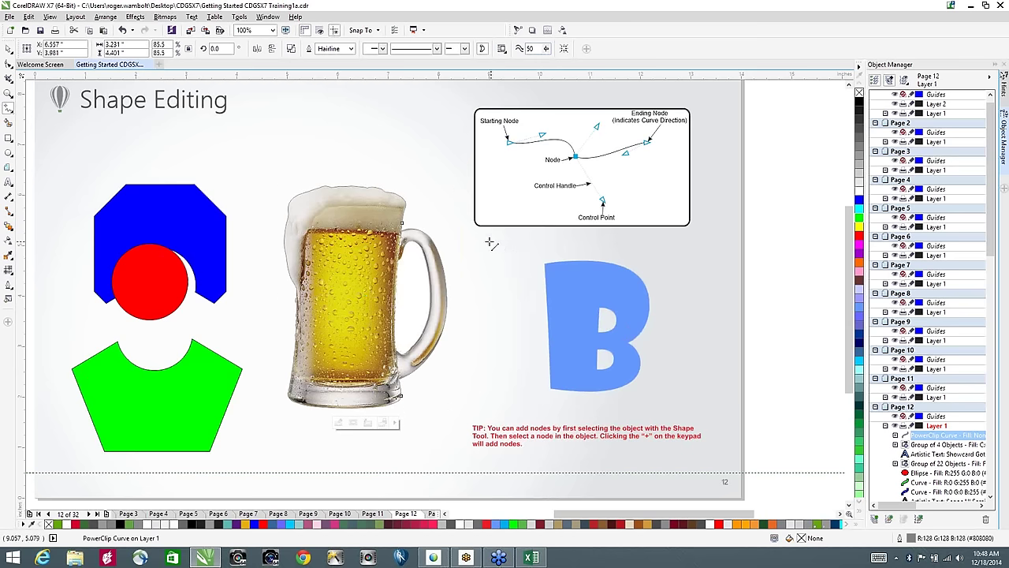
pyautogui.click(491, 243)
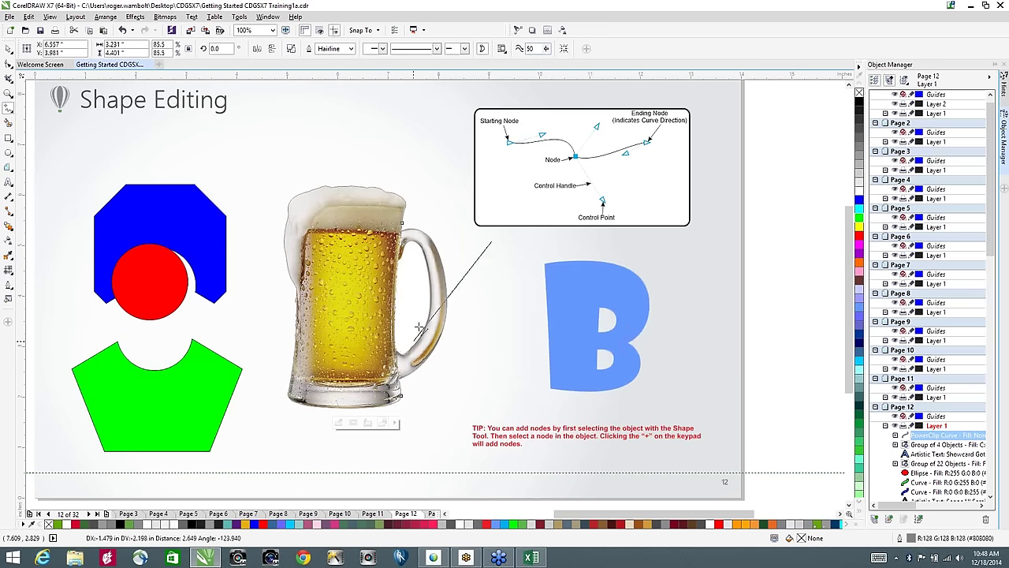
pyautogui.click(694, 241)
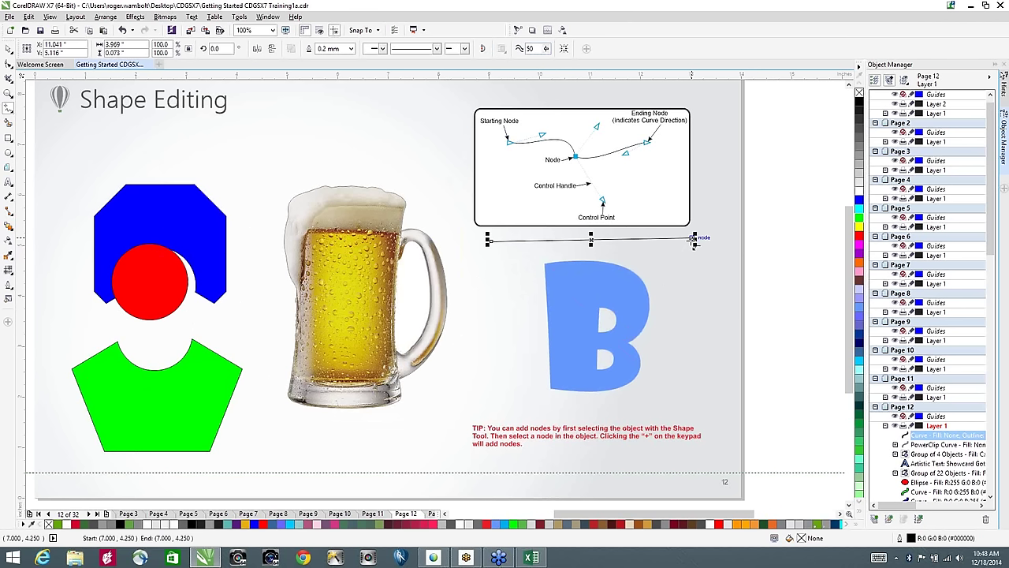
pyautogui.click(693, 239)
pyautogui.moveTo(693, 239); pyautogui.dragTo(691, 258)
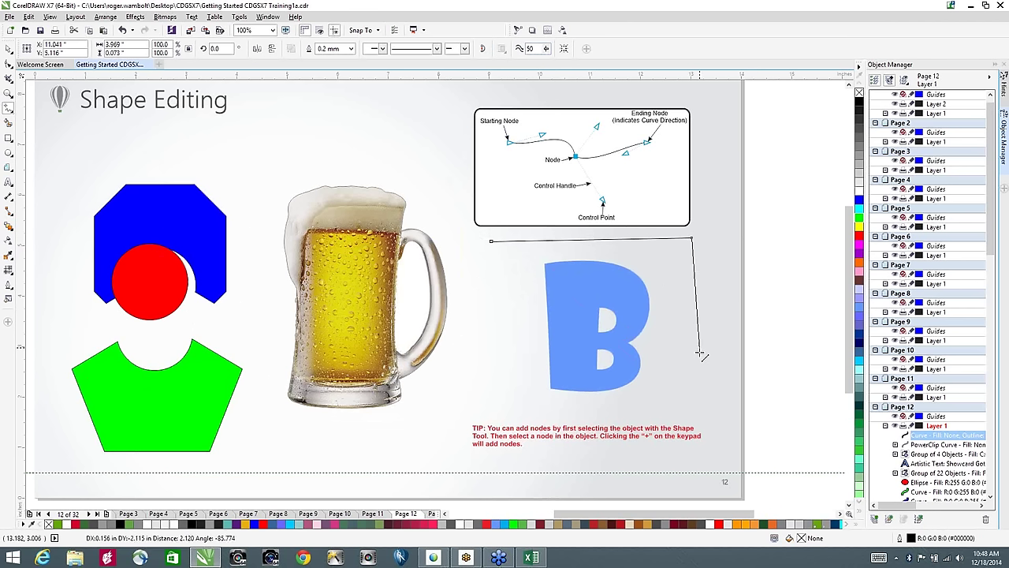
pyautogui.click(511, 348)
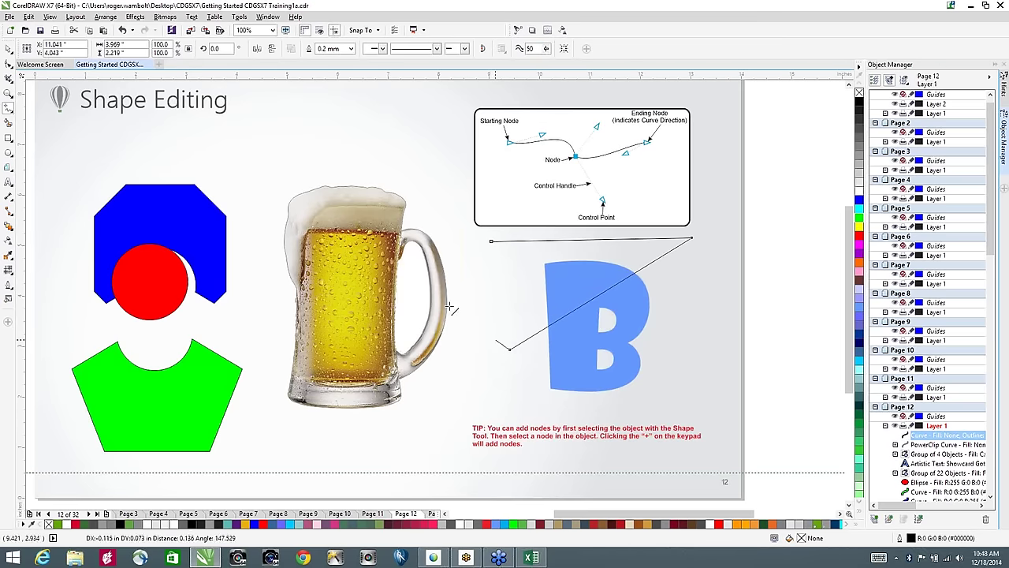
pyautogui.click(489, 240)
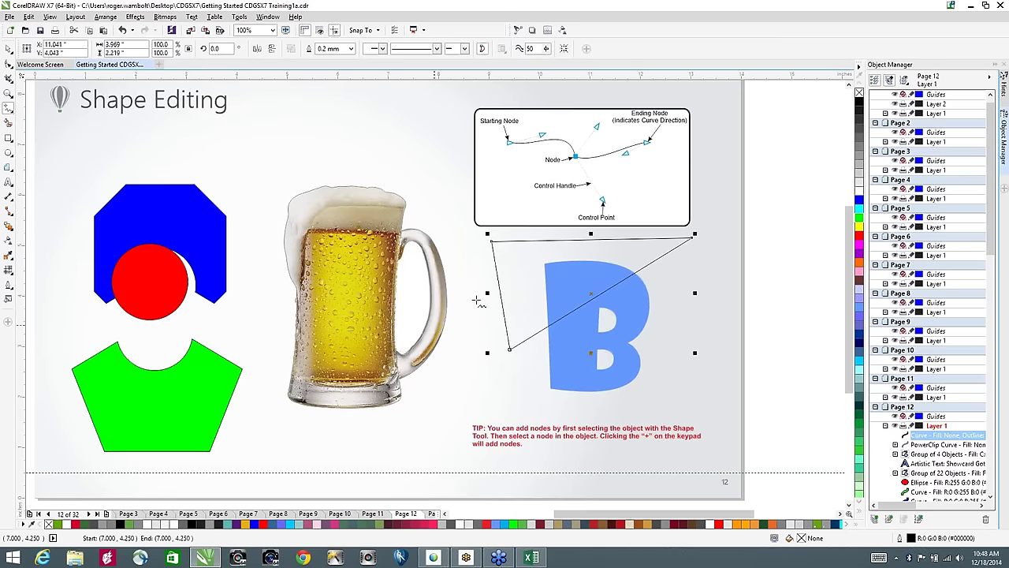
# Step: Fill the closed triangle with red and delete it
pyautogui.click(859, 235)
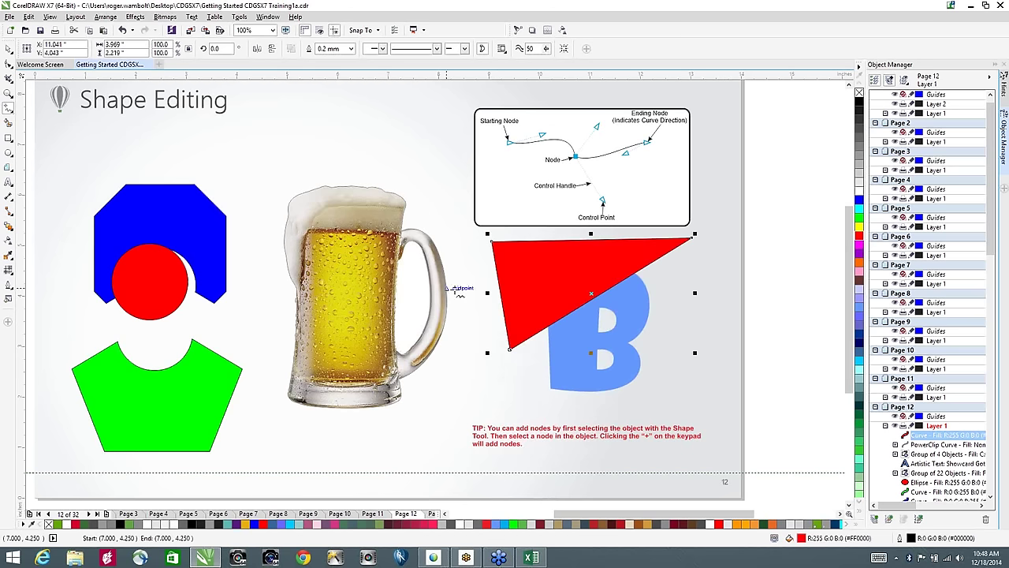
pyautogui.press('Delete')
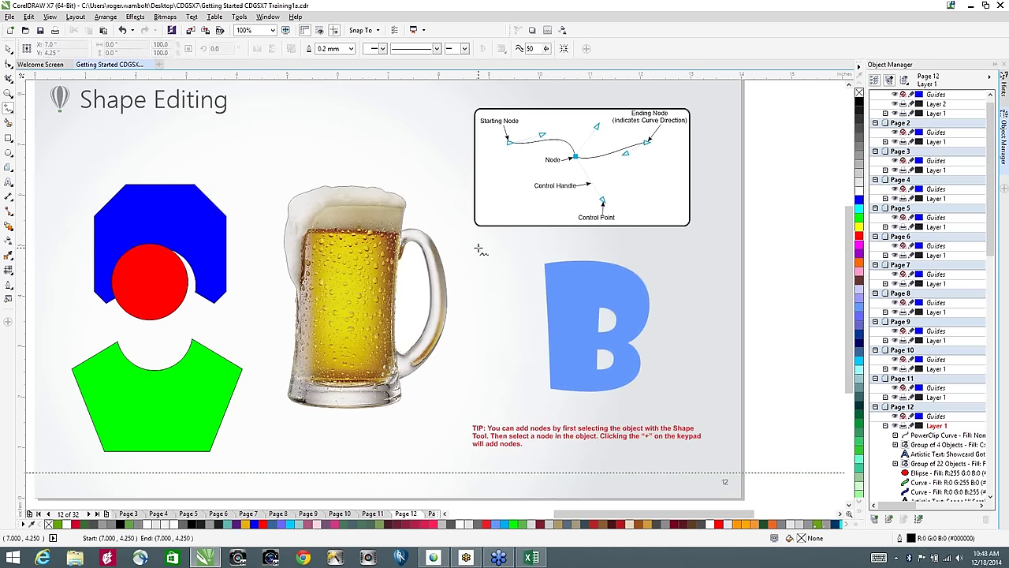
# Step: Draw a closed wavy freehand shape about 2.17 by 2.36 inches between the mug and the letter B, and fill it green
pyautogui.moveTo(478, 248)
pyautogui.mouseDown()
pyautogui.moveTo(539, 238)
pyautogui.moveTo(557, 258)
pyautogui.moveTo(525, 333)
pyautogui.moveTo(491, 322)
pyautogui.moveTo(498, 268)
pyautogui.moveTo(477, 300)
pyautogui.moveTo(455, 282)
pyautogui.moveTo(451, 219)
pyautogui.moveTo(479, 246)
pyautogui.mouseUp()
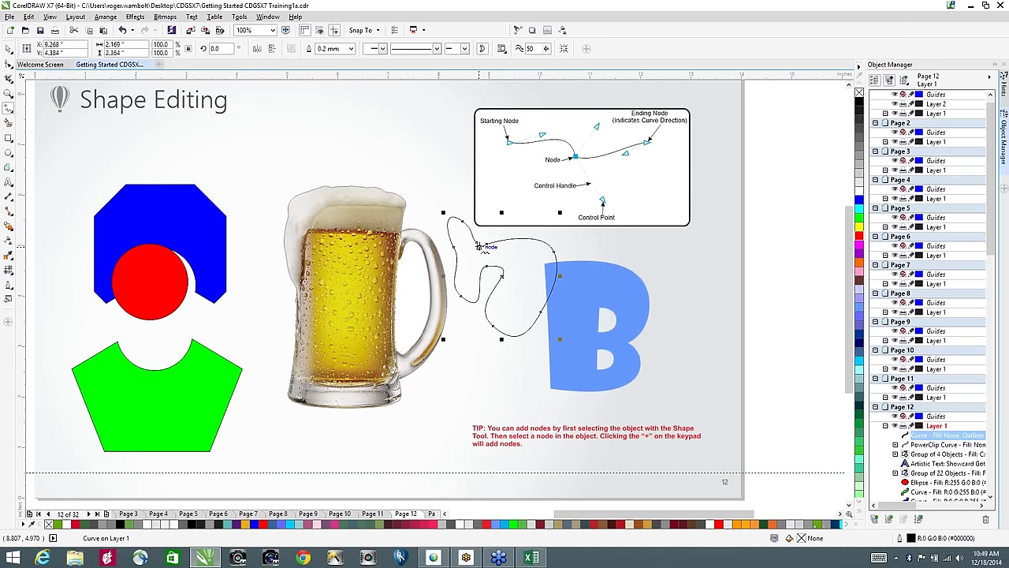
pyautogui.click(859, 221)
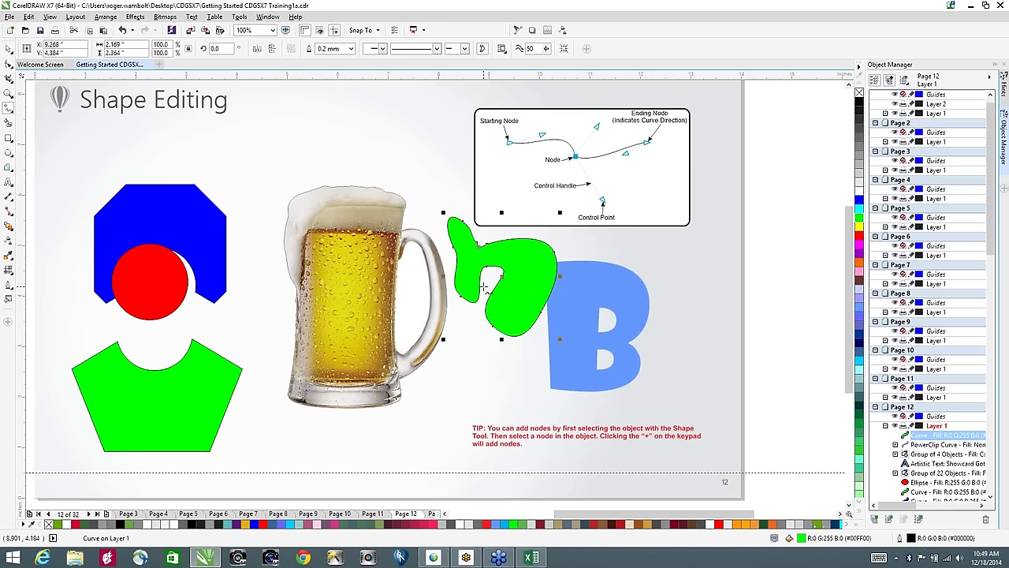
# Step: Rotate the green freehand shape to about 285.5 degrees and delete it
pyautogui.click(505, 276)
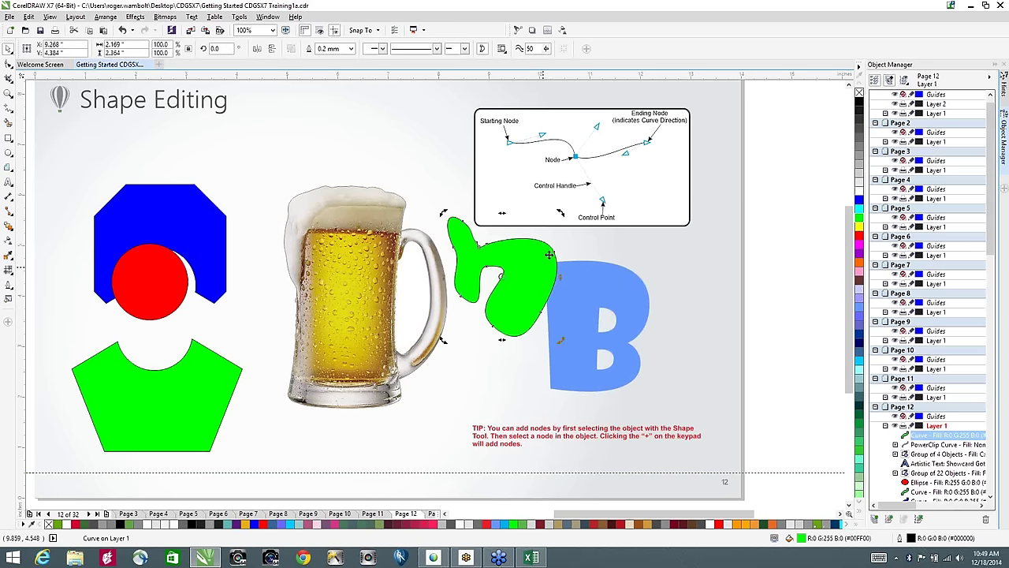
pyautogui.moveTo(561, 213); pyautogui.dragTo(582, 322)
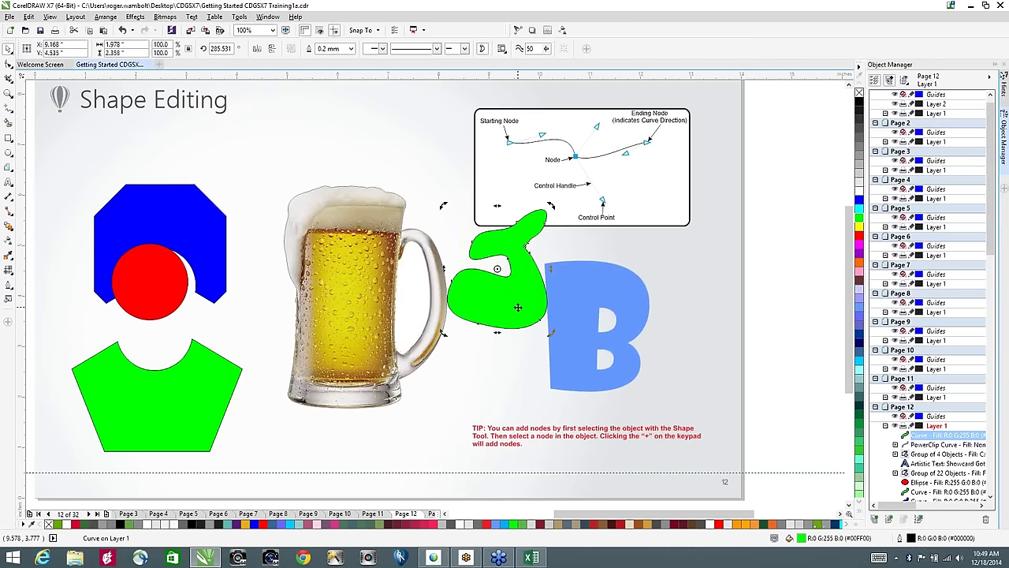
pyautogui.press('Delete')
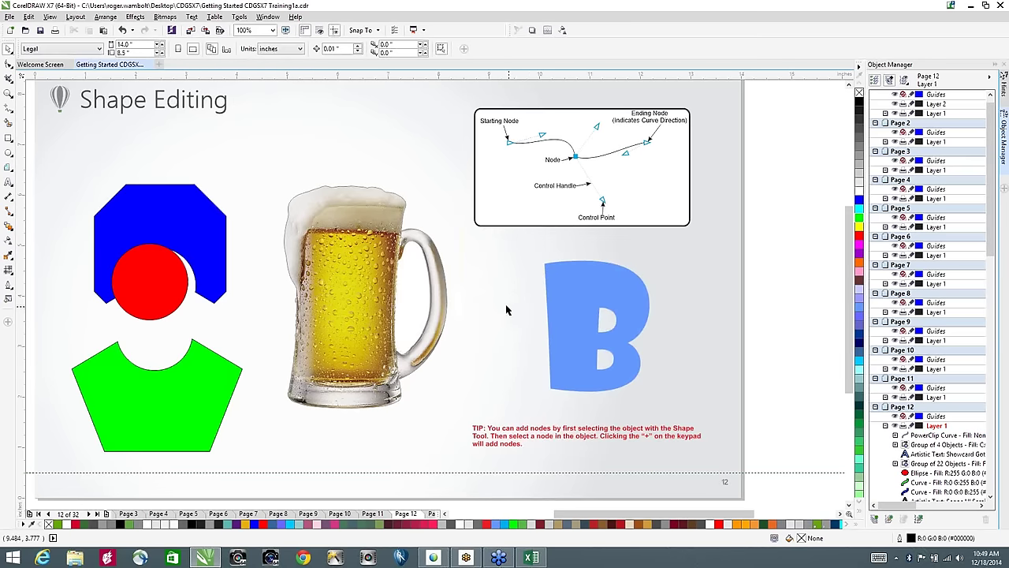
# Step: Lock the blue letter B on the Shape Editing page
pyautogui.click(576, 278)
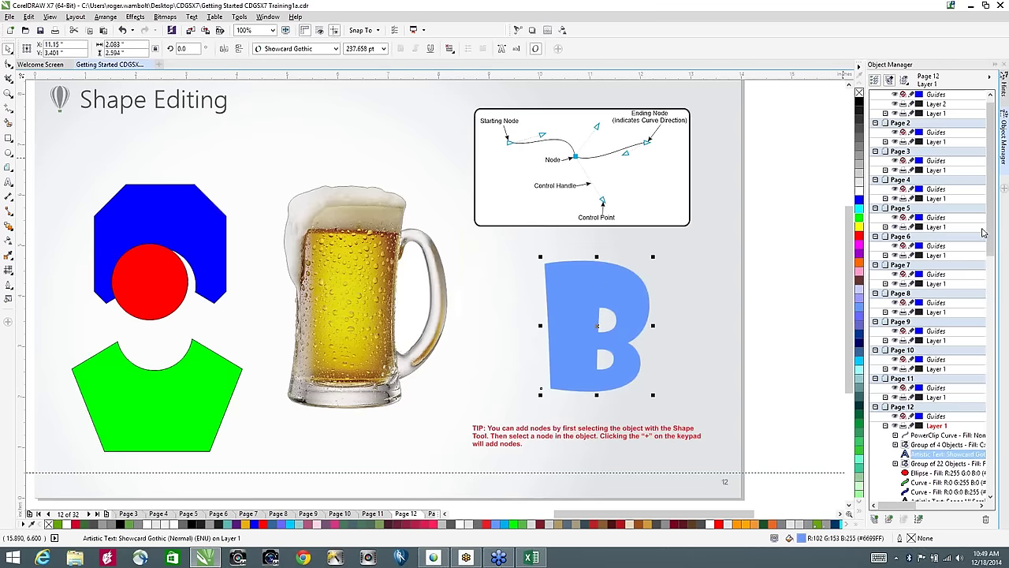
pyautogui.moveTo(994, 203); pyautogui.dragTo(997, 264)
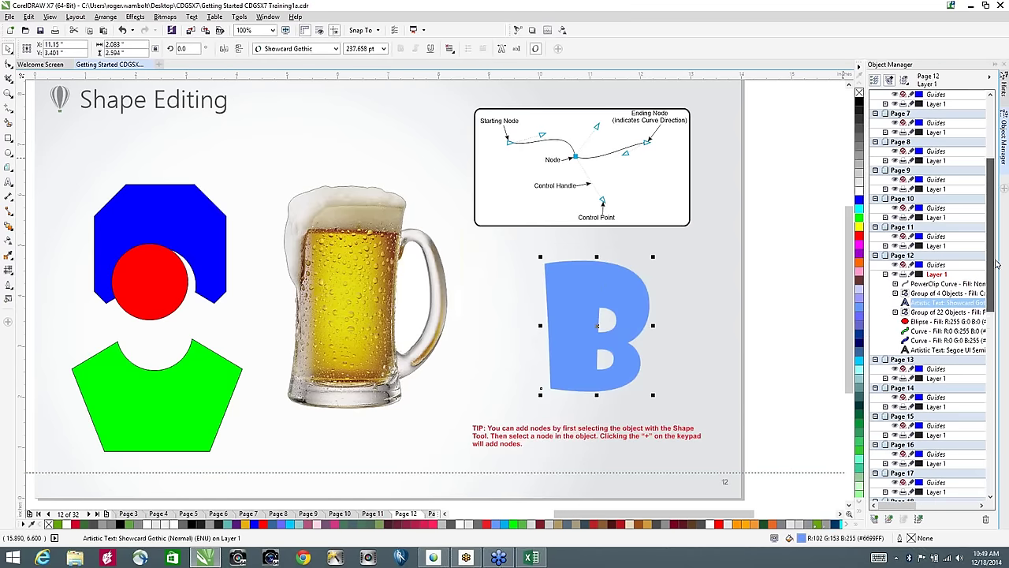
pyautogui.rightClick(579, 289)
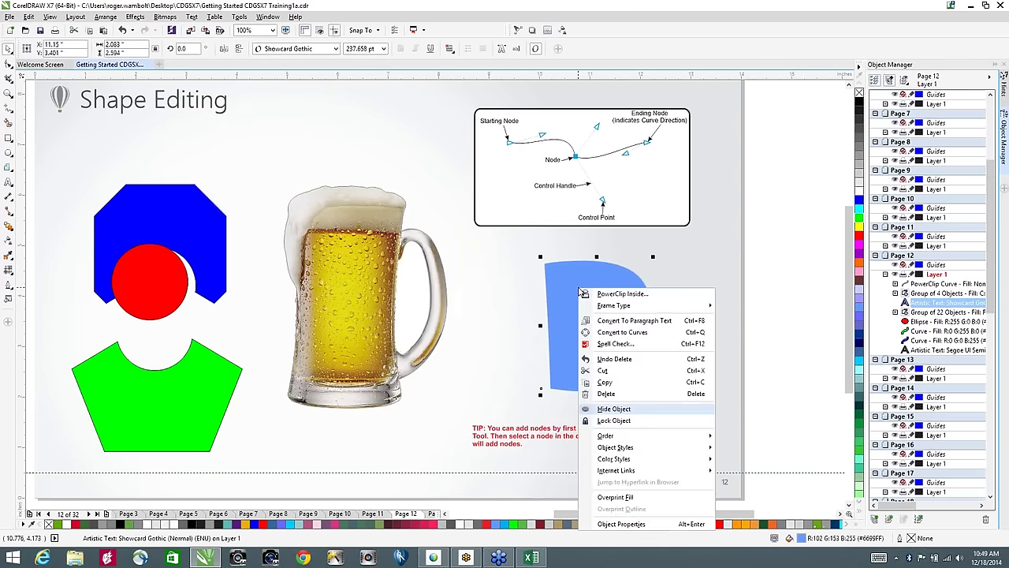
pyautogui.click(614, 420)
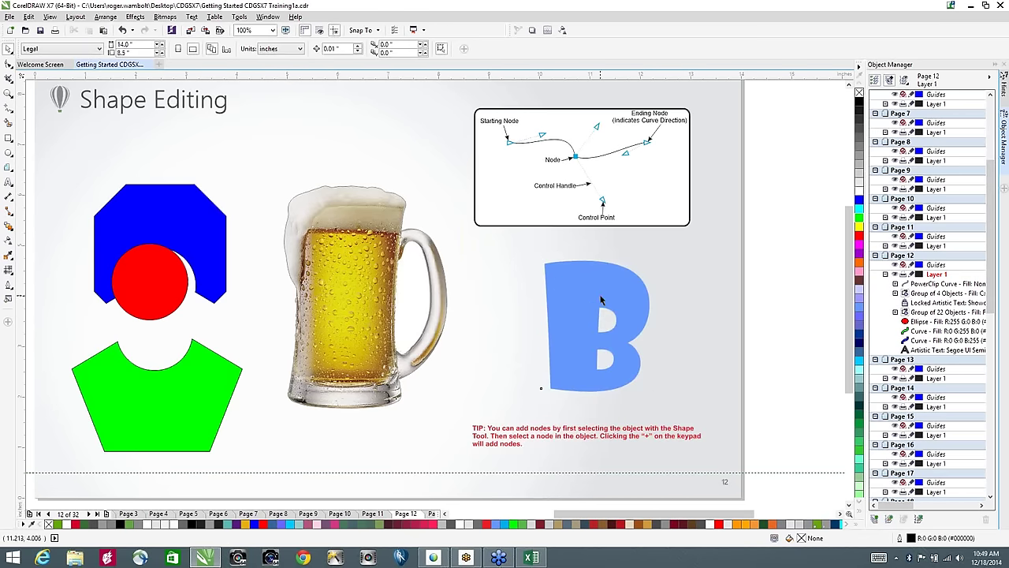
# Step: Inspect the locked letter B and its surroundings on the page, both close up and from farther out
pyautogui.moveTo(581, 300); pyautogui.dragTo(482, 270)
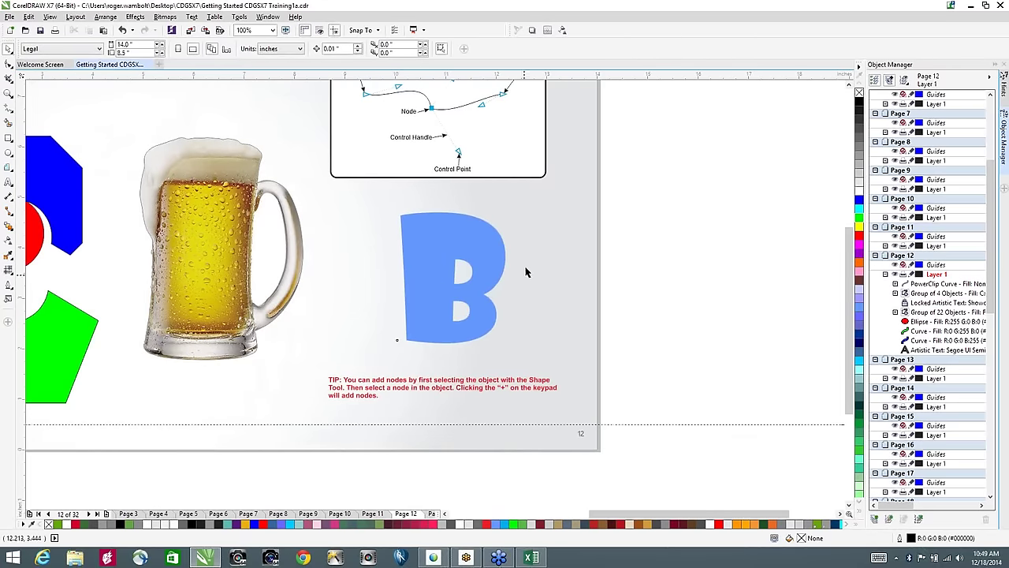
pyautogui.scroll(2, 547, 269)
pyautogui.scroll(1, 548, 268)
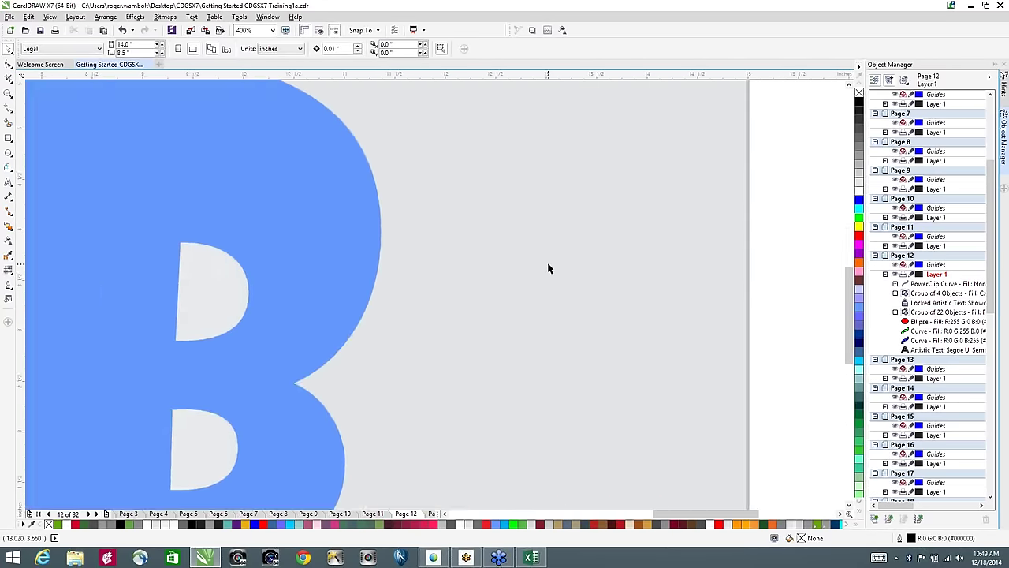
pyautogui.scroll(-3, 414, 273)
pyautogui.scroll(4, 428, 270)
pyautogui.scroll(-3, 431, 272)
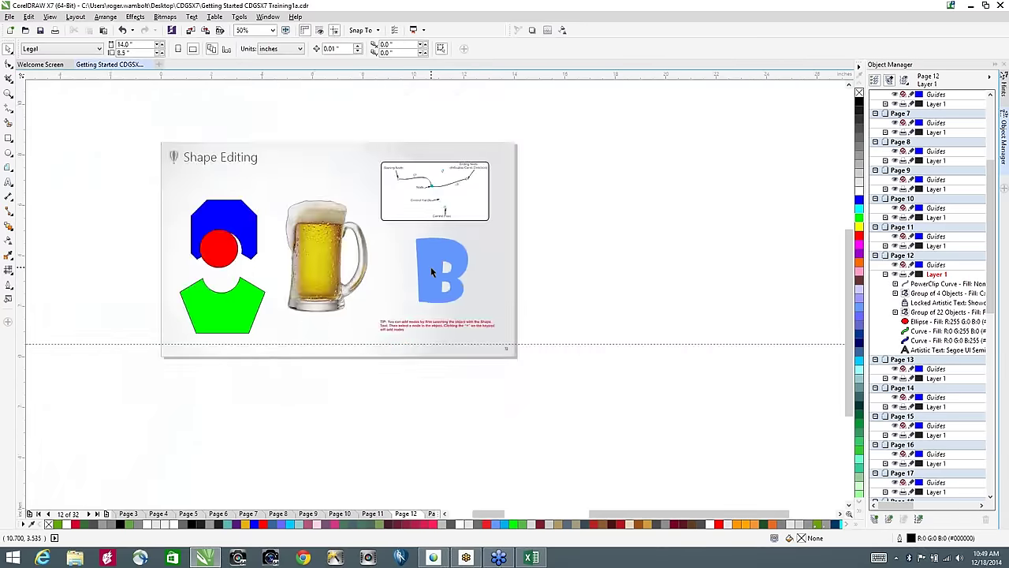
pyautogui.scroll(3, 430, 272)
pyautogui.scroll(-2, 431, 272)
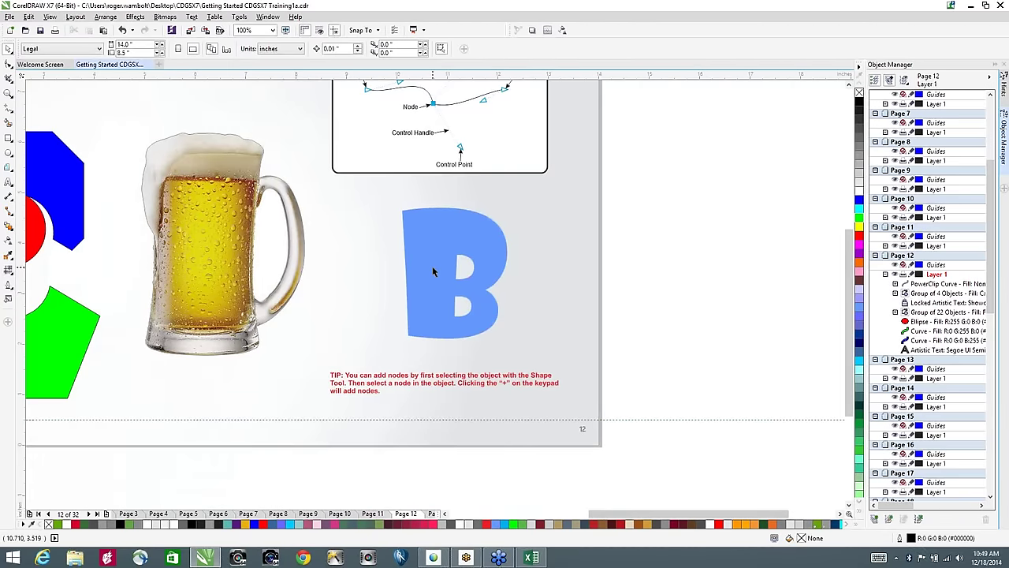
pyautogui.hscroll(2, 433, 272)
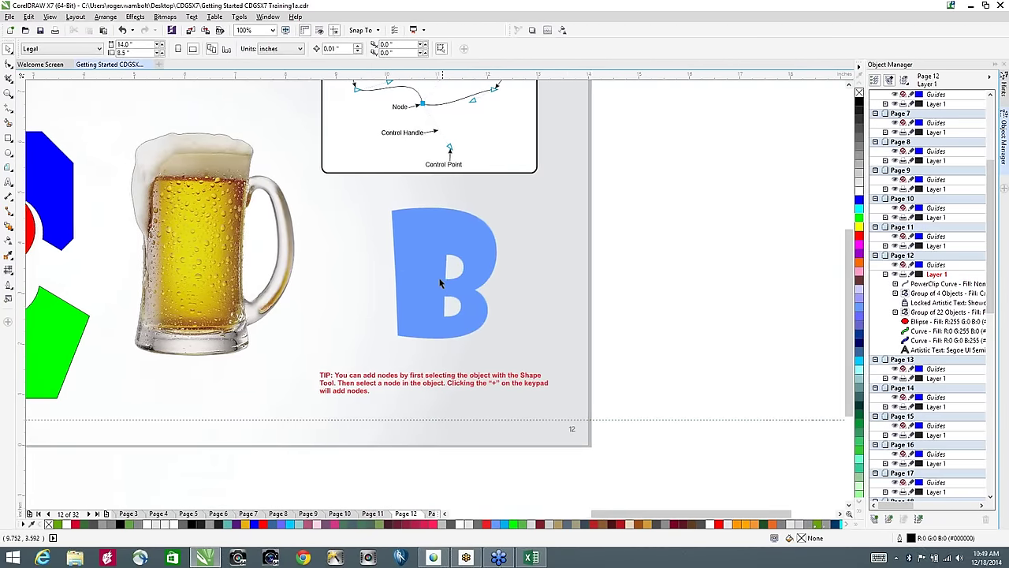
pyautogui.hscroll(1, 437, 281)
pyautogui.hscroll(-2, 439, 280)
pyautogui.hscroll(3, 446, 283)
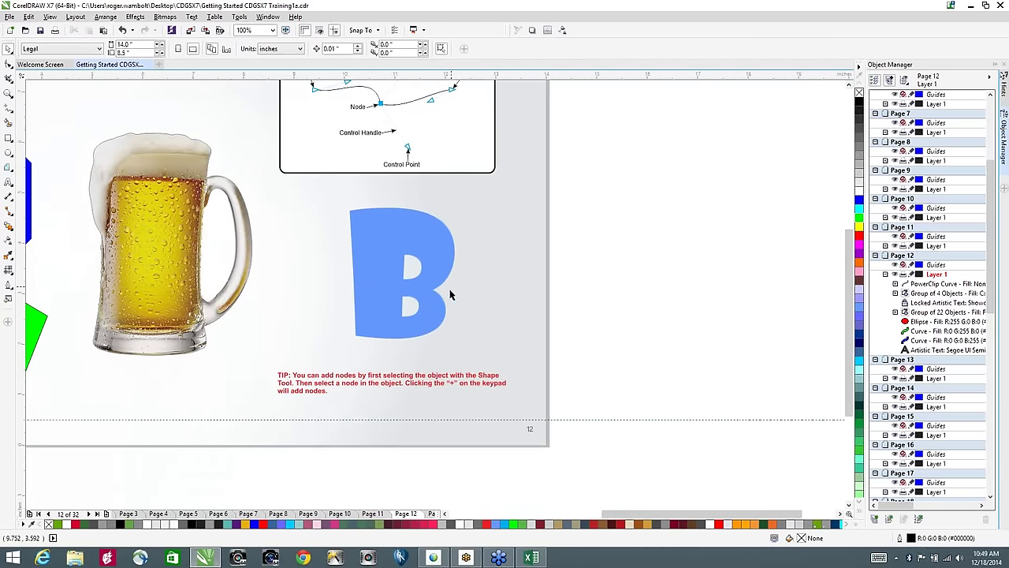
pyautogui.hscroll(-2, 450, 292)
pyautogui.scroll(-2, 450, 291)
pyautogui.scroll(4, 453, 291)
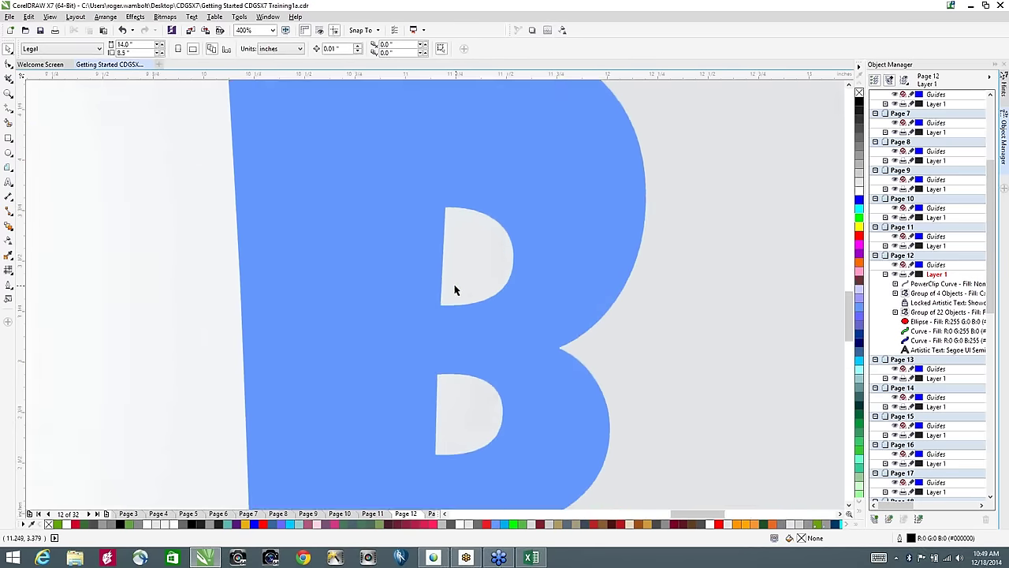
pyautogui.scroll(-2, 400, 276)
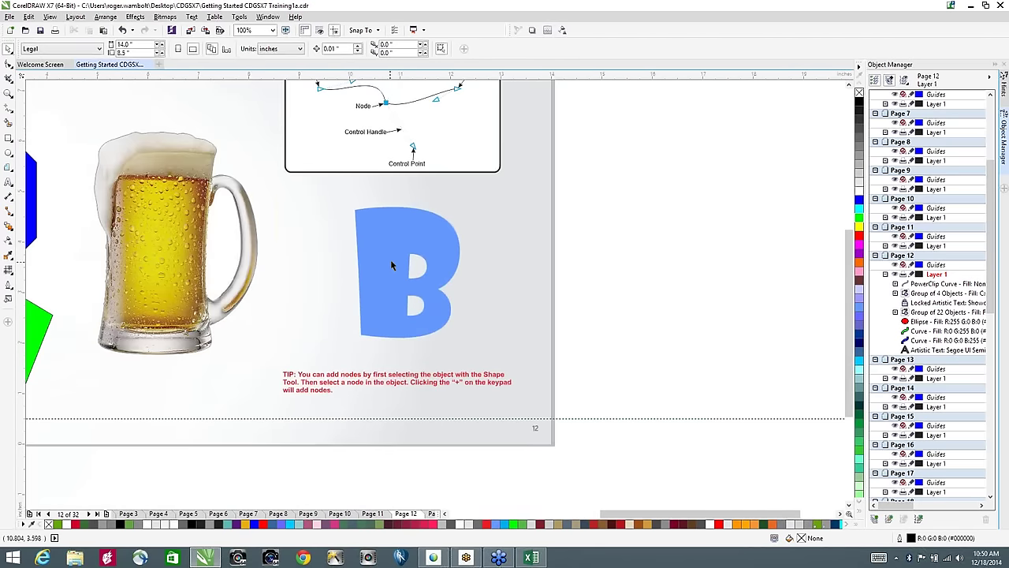
# Step: Examine the Shape Editing page and the beer mug close up, from its foam to its base
pyautogui.scroll(2, 390, 260)
pyautogui.scroll(-2, 390, 257)
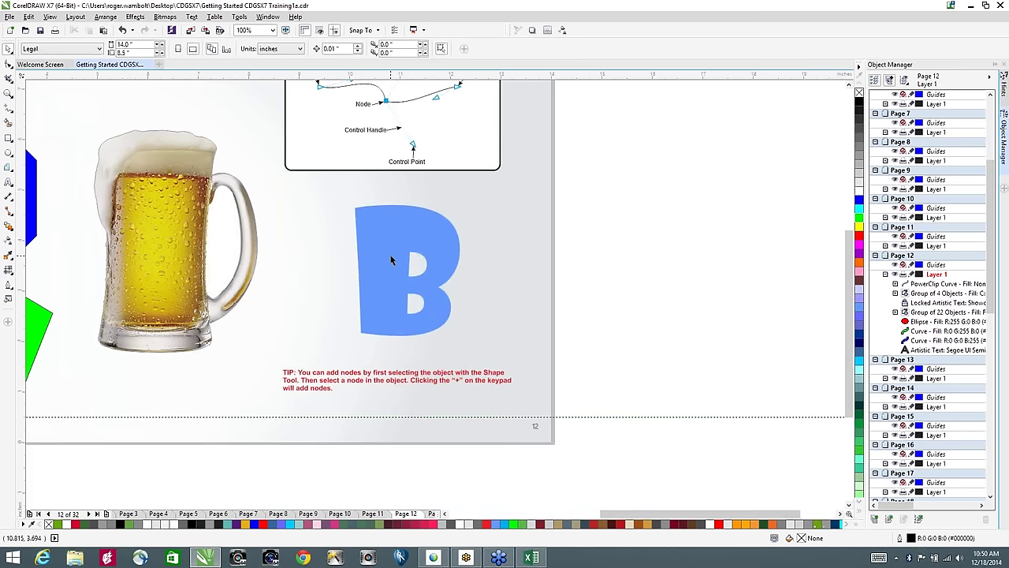
pyautogui.moveTo(390, 254); pyautogui.dragTo(759, 367)
pyautogui.moveTo(295, 162); pyautogui.dragTo(157, 128)
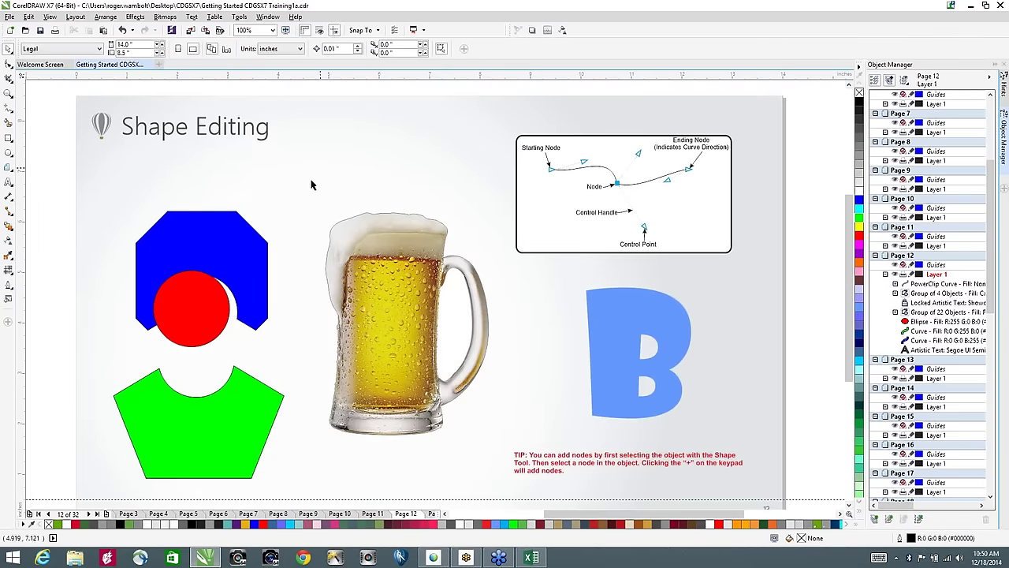
pyautogui.scroll(4, 336, 220)
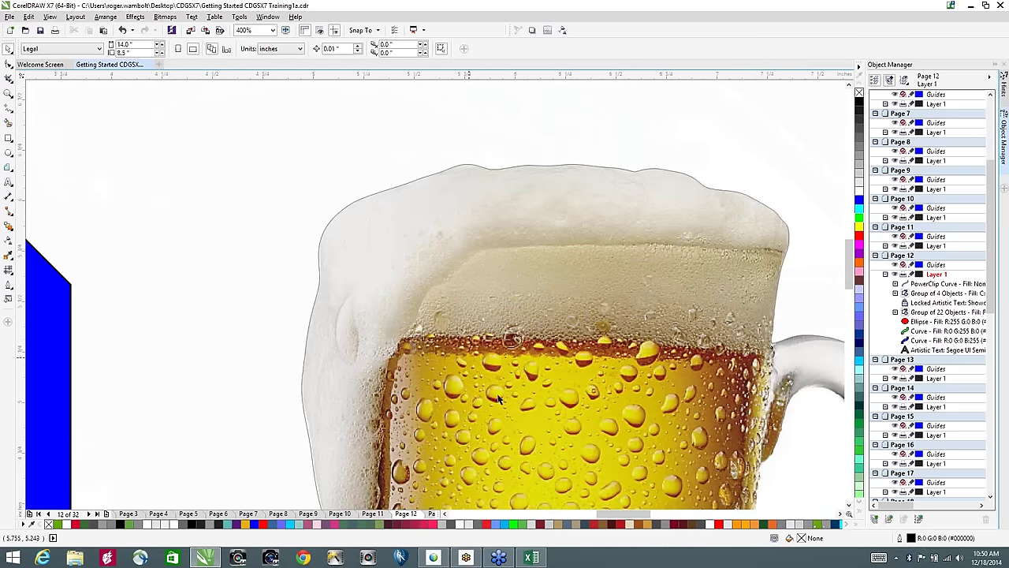
pyautogui.moveTo(707, 483); pyautogui.dragTo(391, 129)
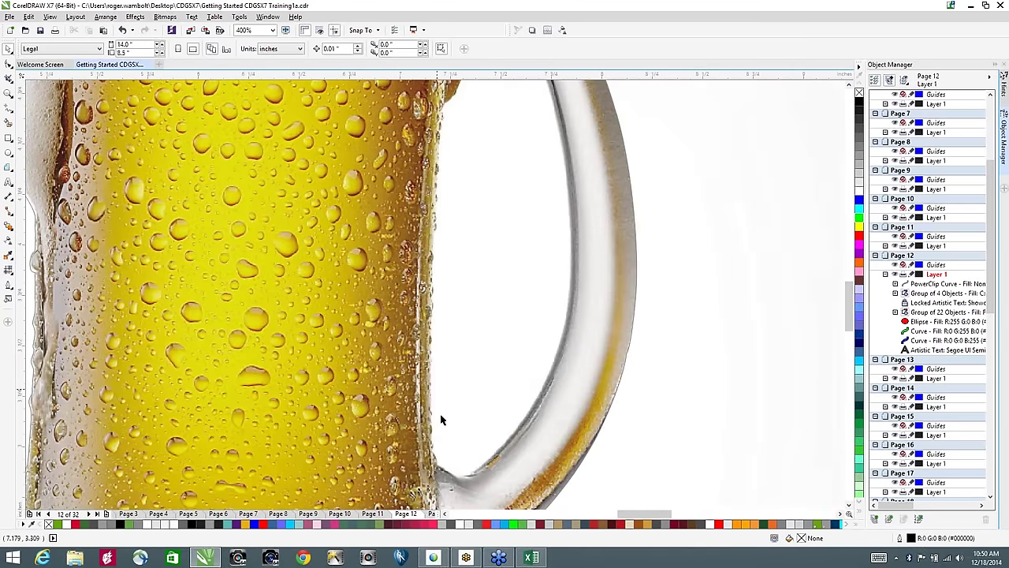
pyautogui.moveTo(442, 421); pyautogui.dragTo(482, 172)
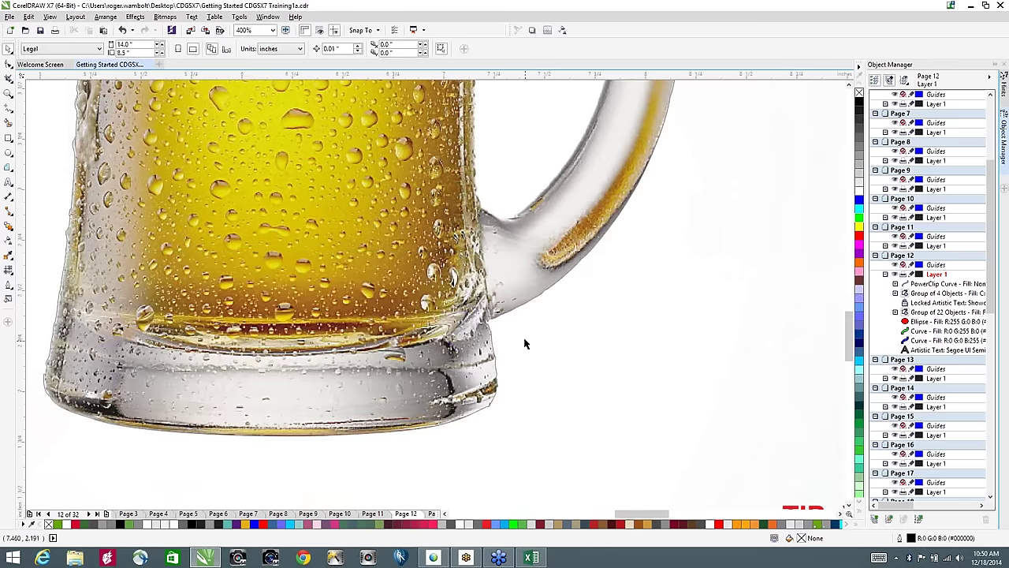
# Step: Draw an ellipse about 0.18 by 0.135 inches beside the mug's base and a circle about 0.107 inches wide near its foam
pyautogui.click(8, 154)
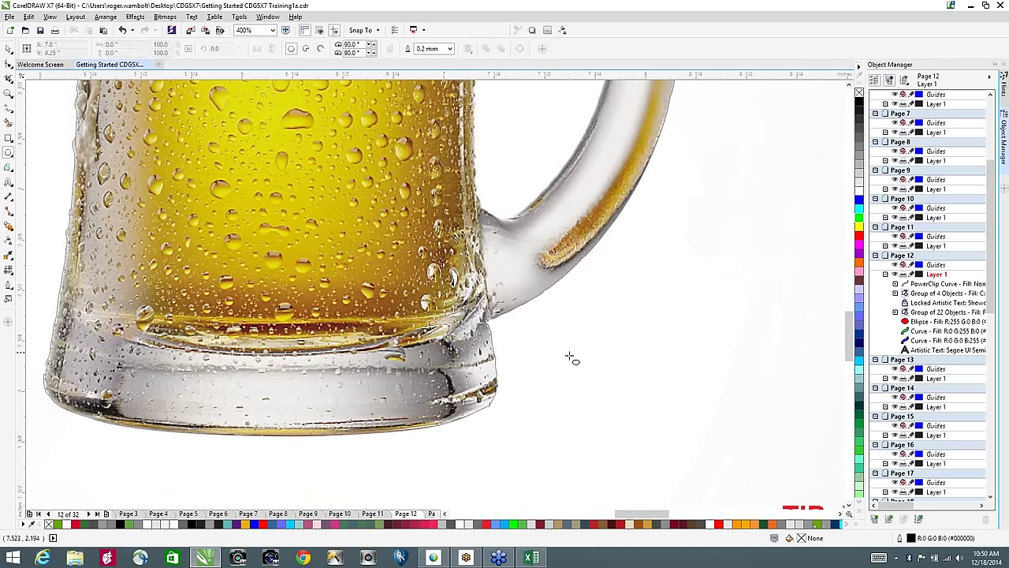
pyautogui.moveTo(588, 344); pyautogui.dragTo(836, 508)
pyautogui.scroll(3, 408, 204)
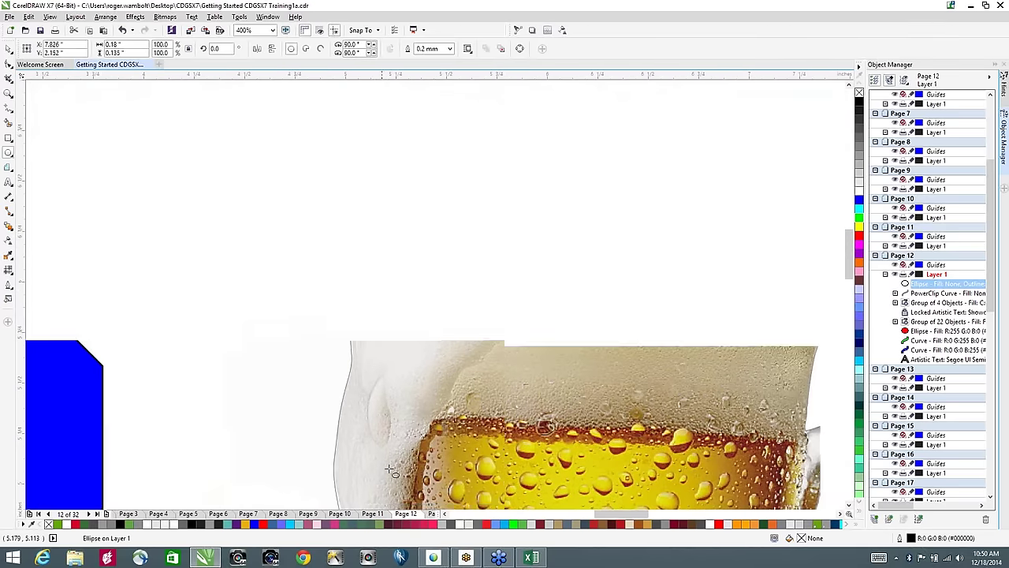
pyautogui.moveTo(323, 274); pyautogui.dragTo(353, 305)
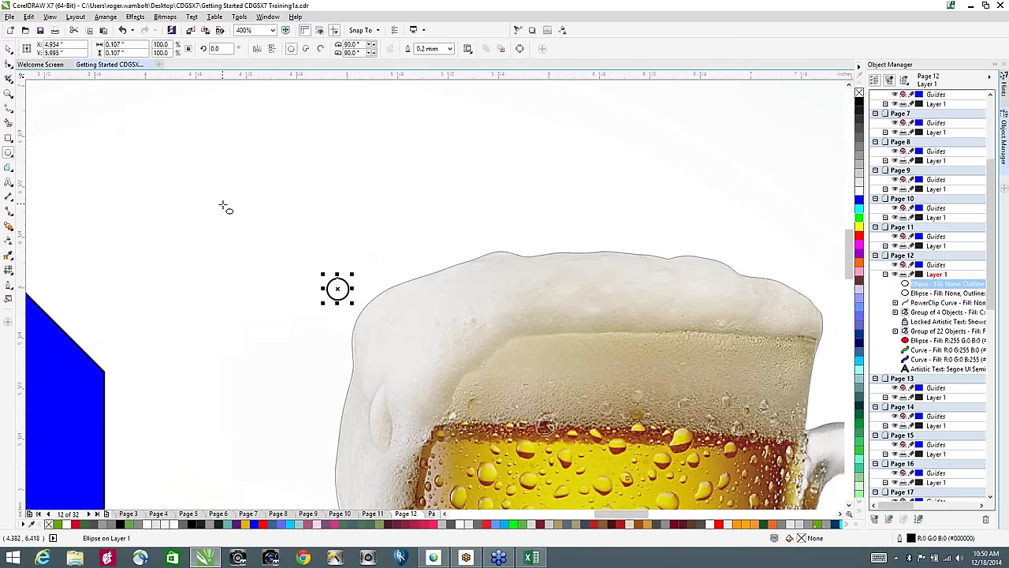
# Step: Delete the small ellipse beside the mug's base and the small circle near its foam
pyautogui.press('h')
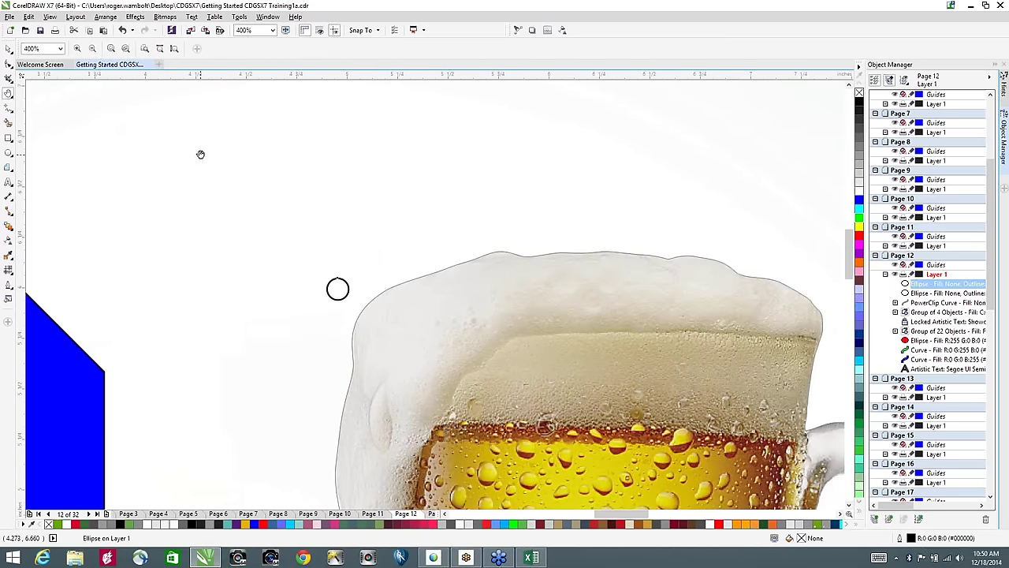
pyautogui.moveTo(663, 195); pyautogui.dragTo(241, 140)
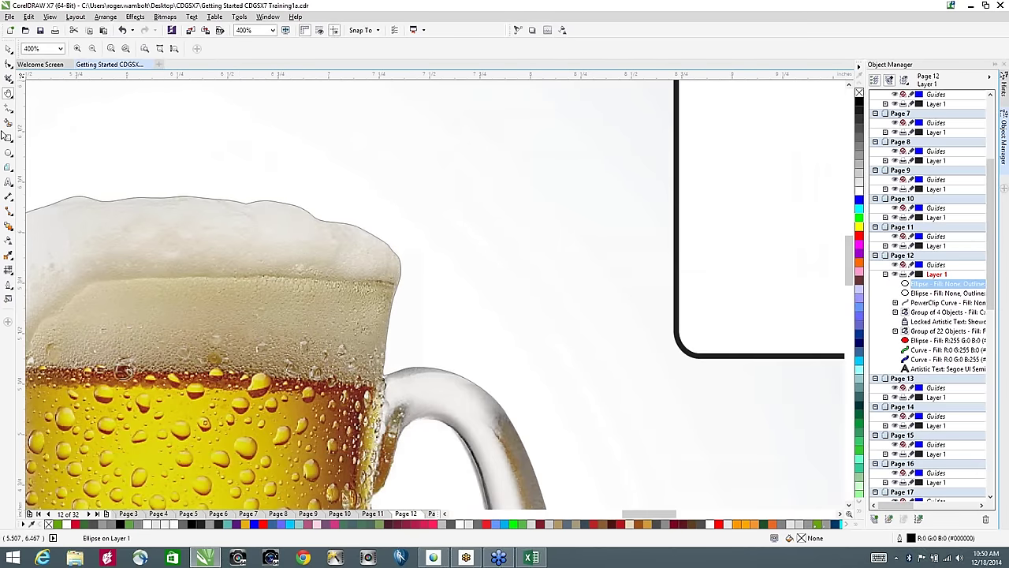
pyautogui.scroll(-2, 407, 221)
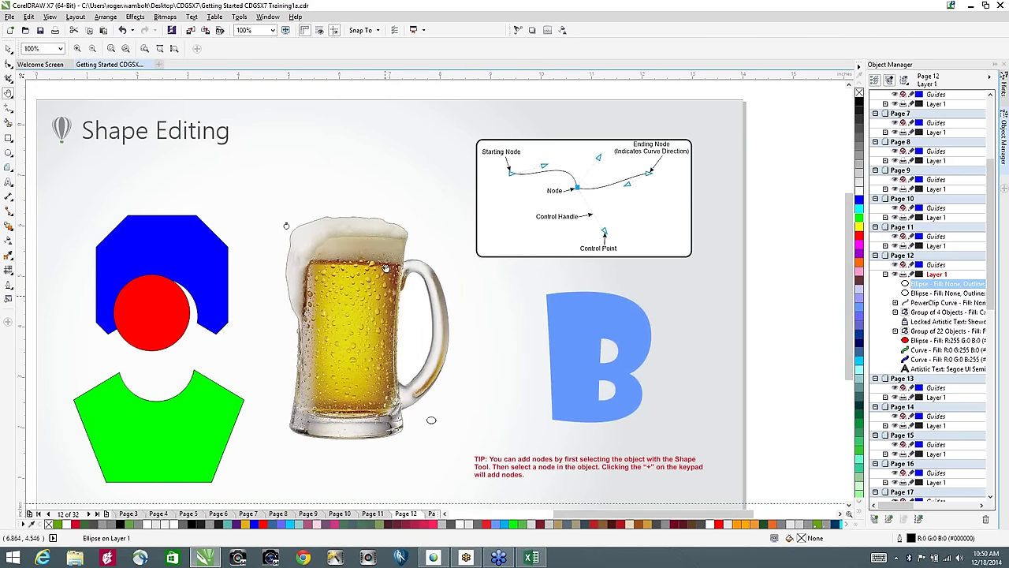
pyautogui.scroll(3, 286, 226)
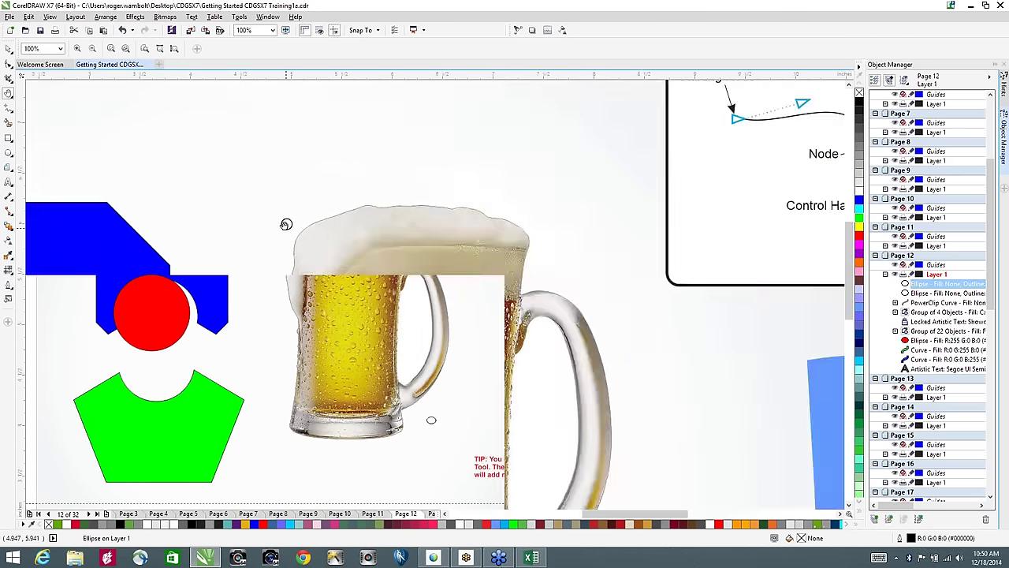
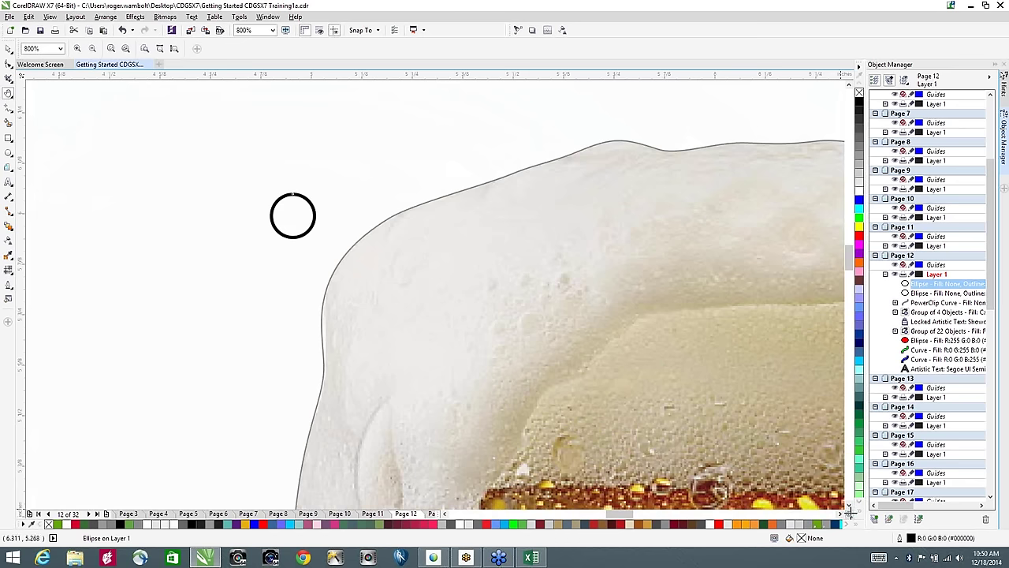
pyautogui.moveTo(849, 512); pyautogui.dragTo(875, 525)
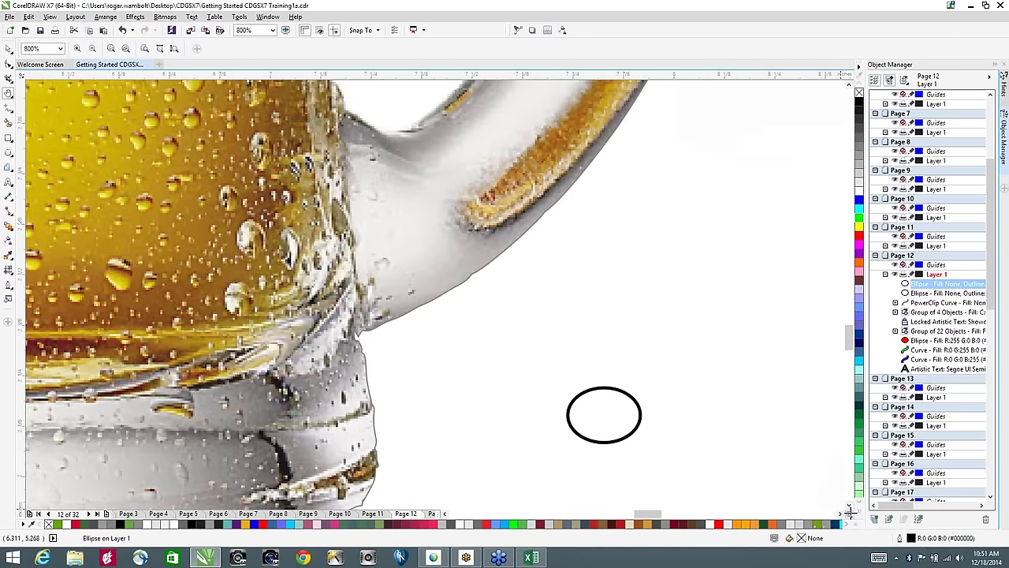
pyautogui.press('space')
pyautogui.click(596, 389)
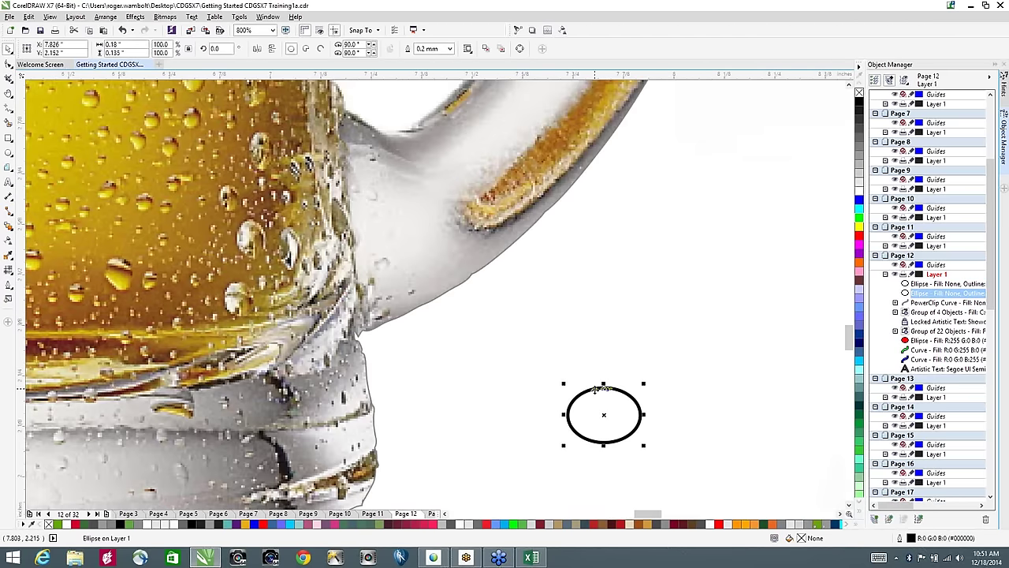
pyautogui.press('Delete')
pyautogui.moveTo(849, 513); pyautogui.dragTo(879, 468)
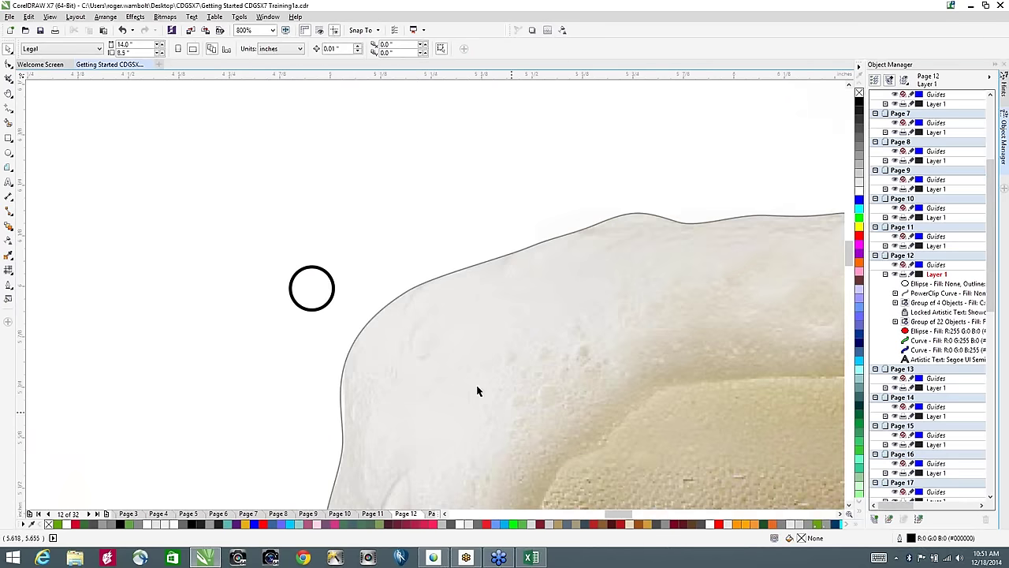
pyautogui.click(321, 290)
pyautogui.press('Delete')
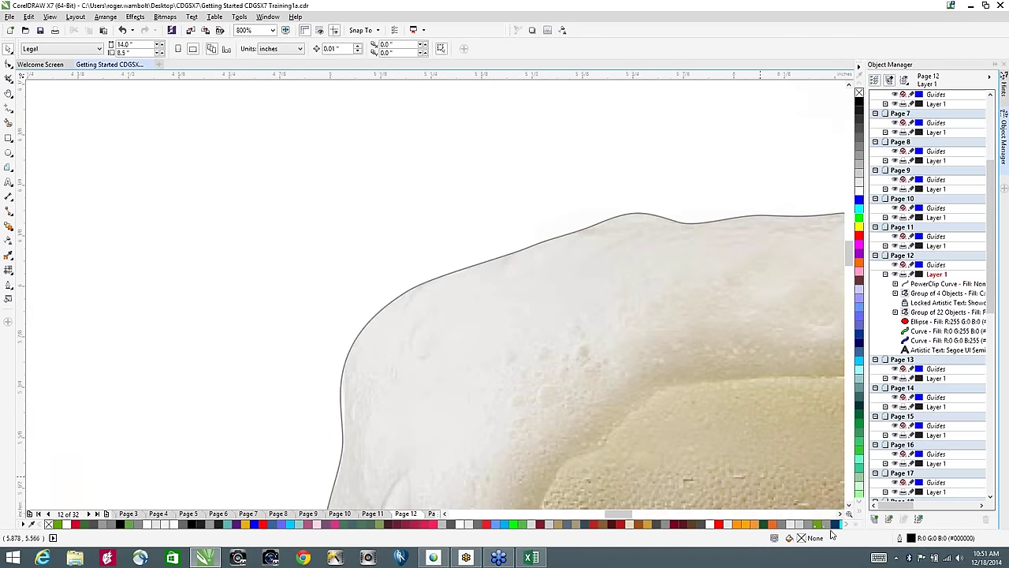
# Step: Examine the upper edge of the letter B and the page title close up with the pop-up page navigator
pyautogui.moveTo(855, 524); pyautogui.dragTo(903, 512)
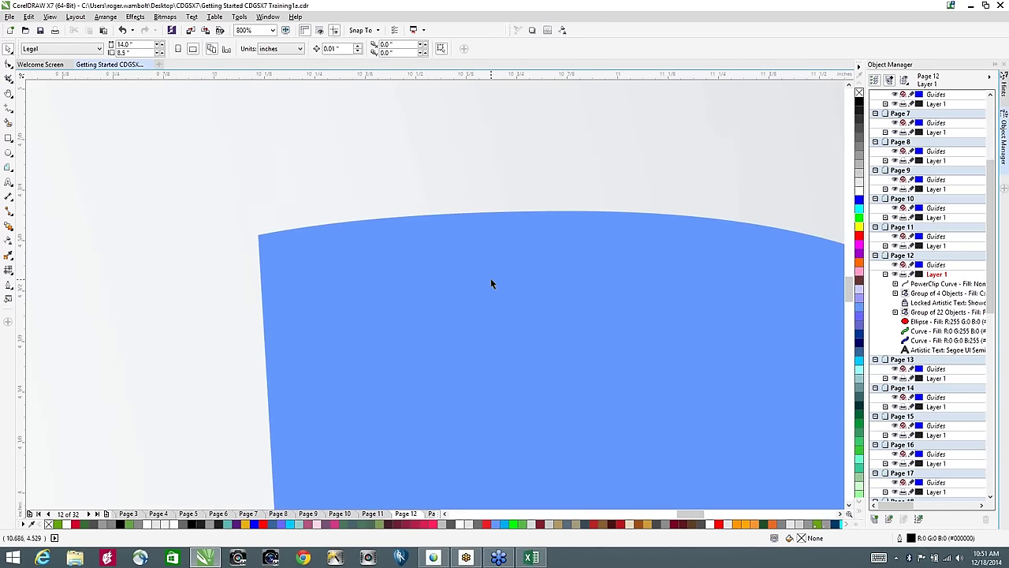
pyautogui.press('n')
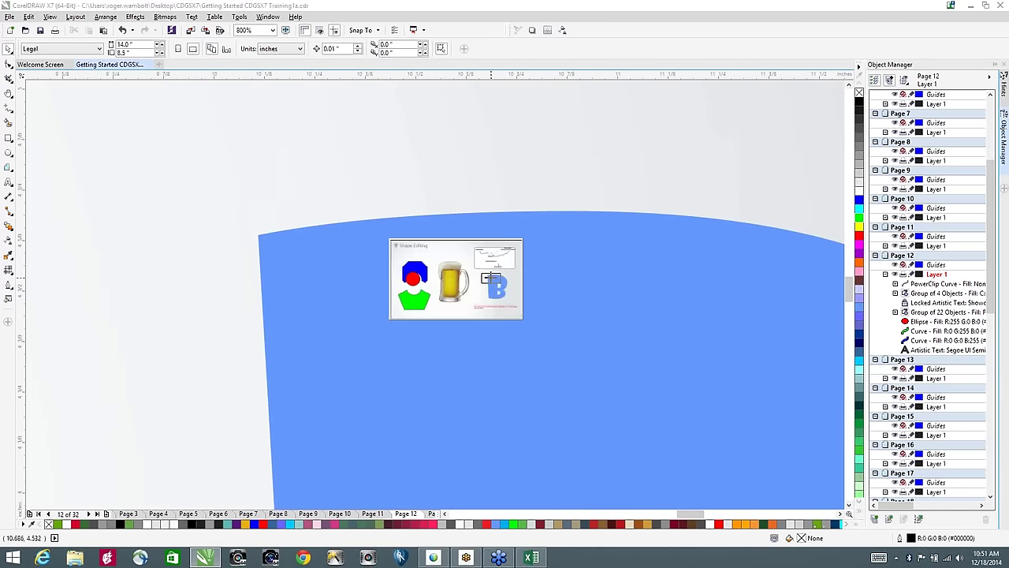
pyautogui.moveTo(491, 278); pyautogui.dragTo(414, 246)
pyautogui.press('n')
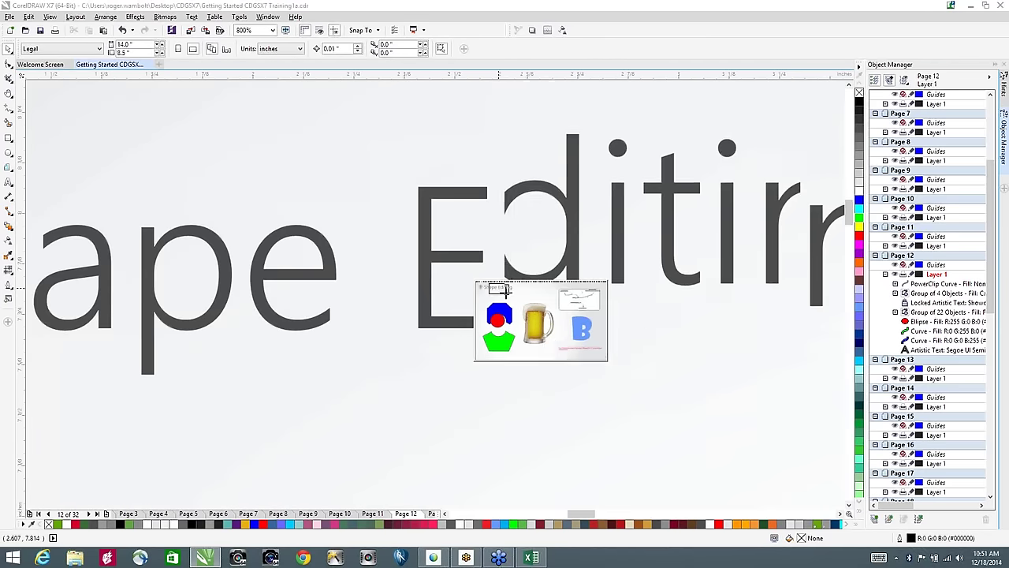
pyautogui.moveTo(500, 293); pyautogui.dragTo(577, 318)
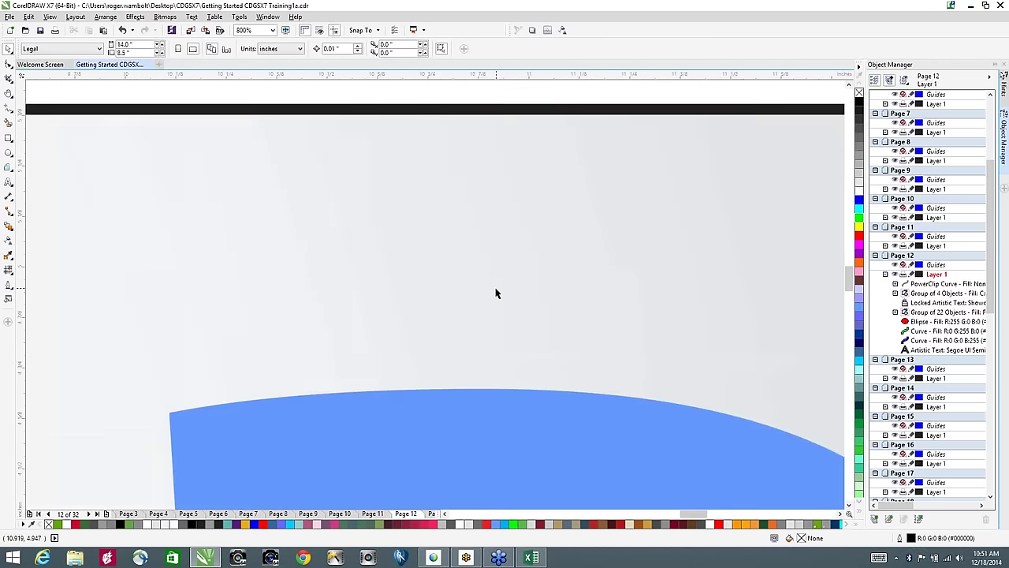
pyautogui.scroll(-3, 495, 294)
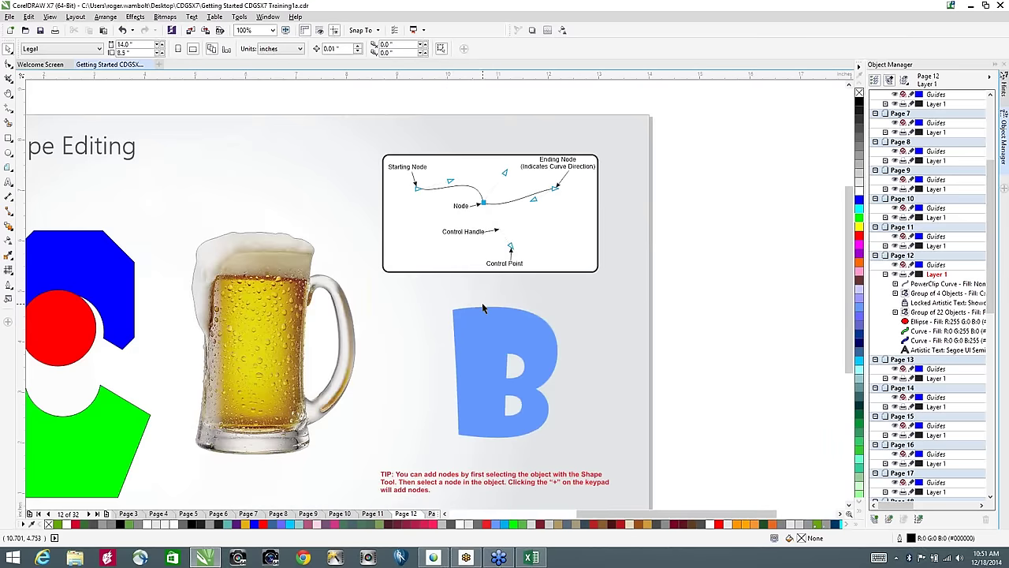
# Step: Zoom to the beer mug as the selected object, and do the same for the red circle
pyautogui.click(276, 258)
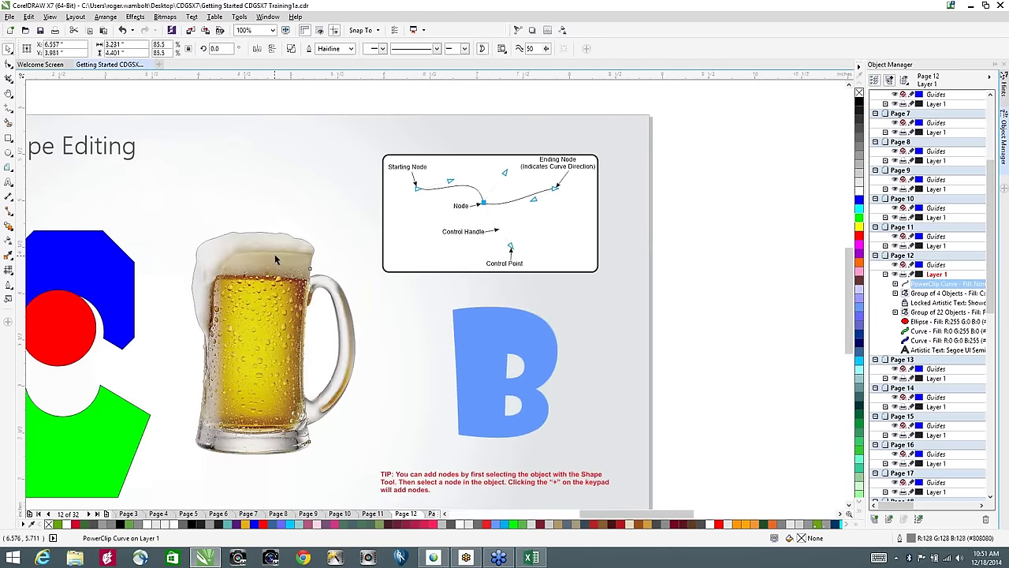
pyautogui.hotkey('shift', 'F2')
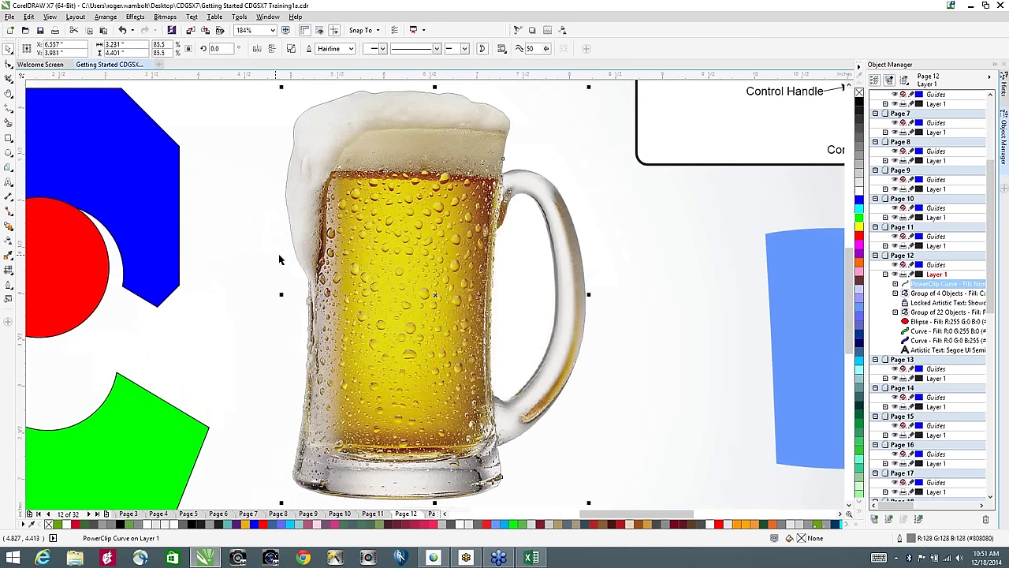
pyautogui.click(60, 256)
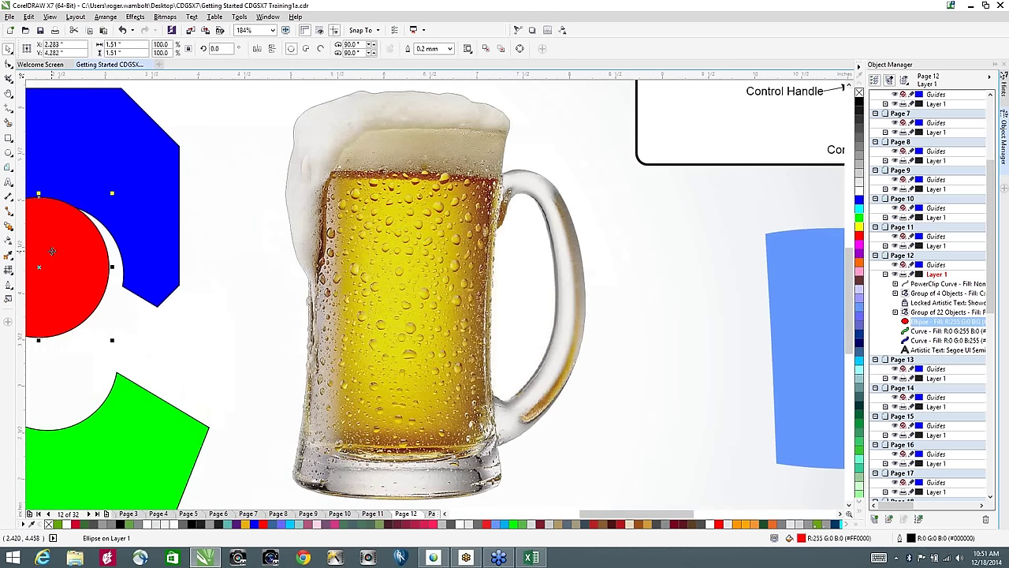
pyautogui.hotkey('shift', 'F2')
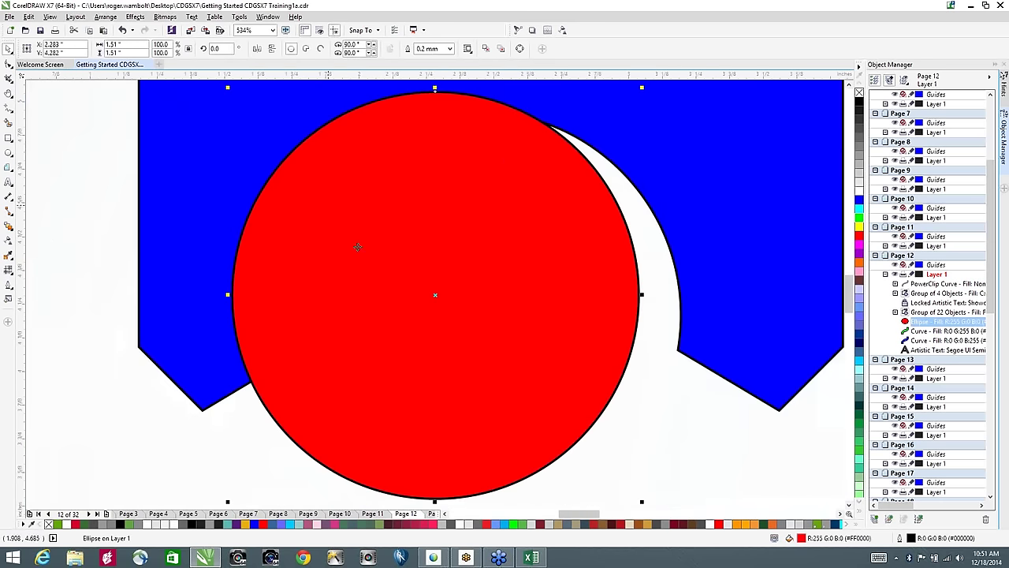
# Step: Trace the letter B's outer outline with a closed five-node curve of straight segments, about 2.07 by 2.49 inches
pyautogui.scroll(-5, 382, 198)
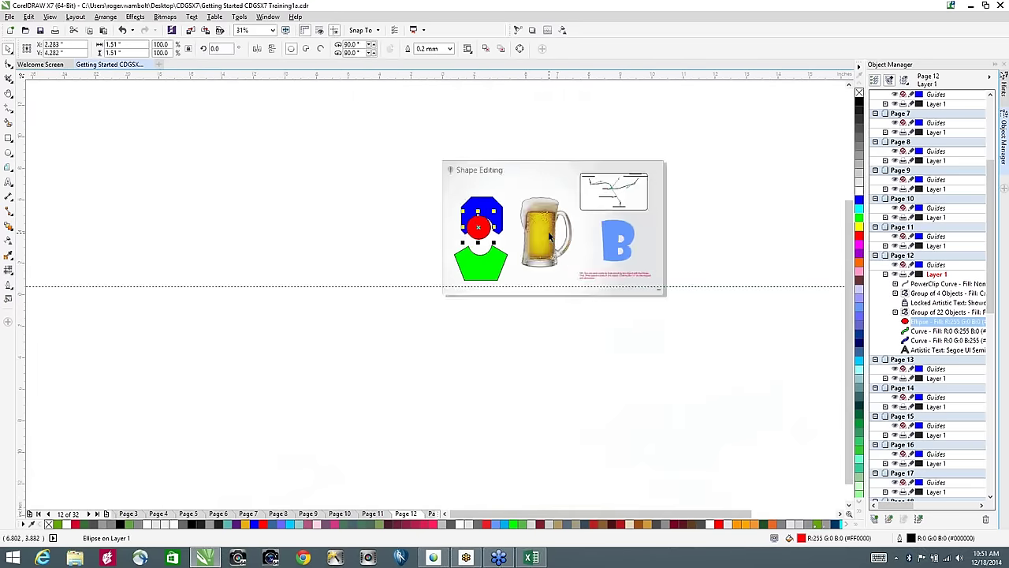
pyautogui.moveTo(550, 233); pyautogui.dragTo(259, 333)
pyautogui.scroll(2, 390, 331)
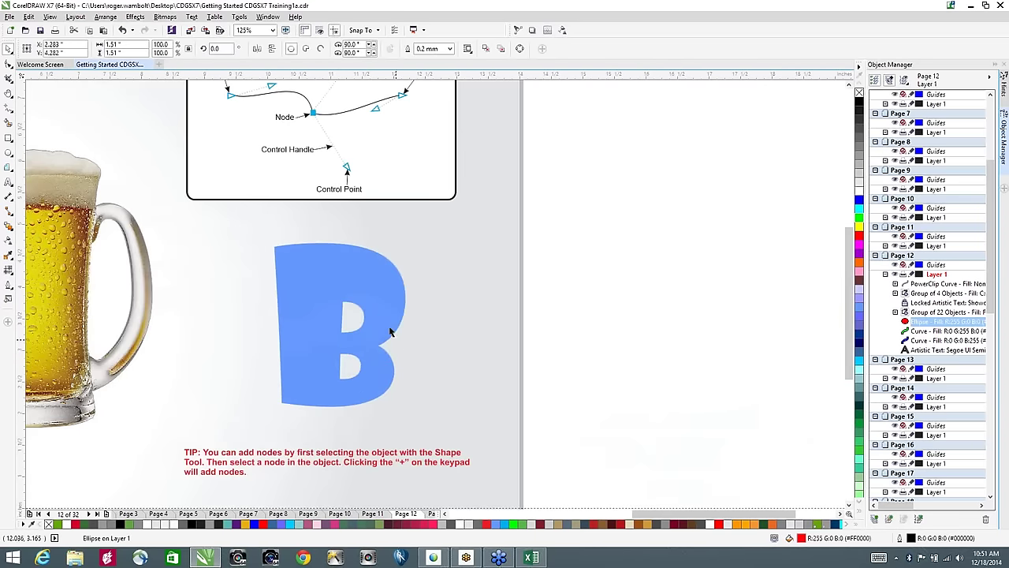
pyautogui.click(8, 110)
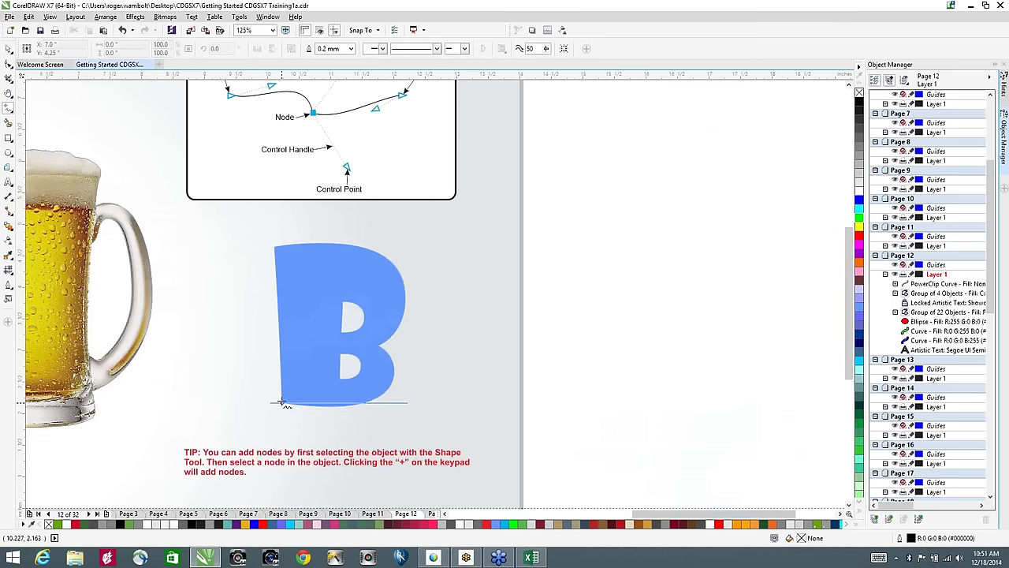
pyautogui.moveTo(283, 401); pyautogui.dragTo(276, 246)
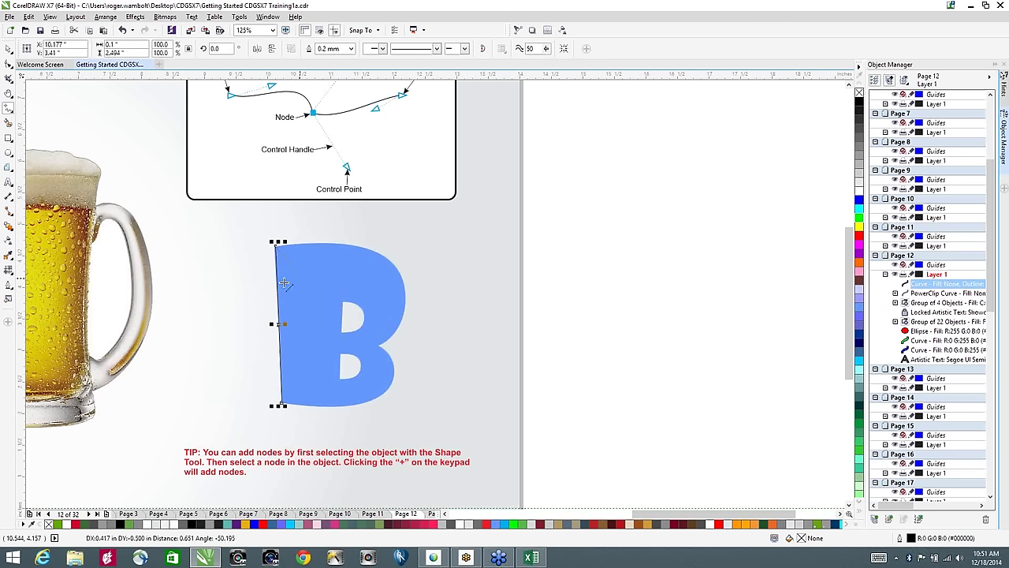
pyautogui.moveTo(276, 246); pyautogui.dragTo(380, 344)
pyautogui.moveTo(381, 344); pyautogui.dragTo(393, 377)
pyautogui.click(393, 377)
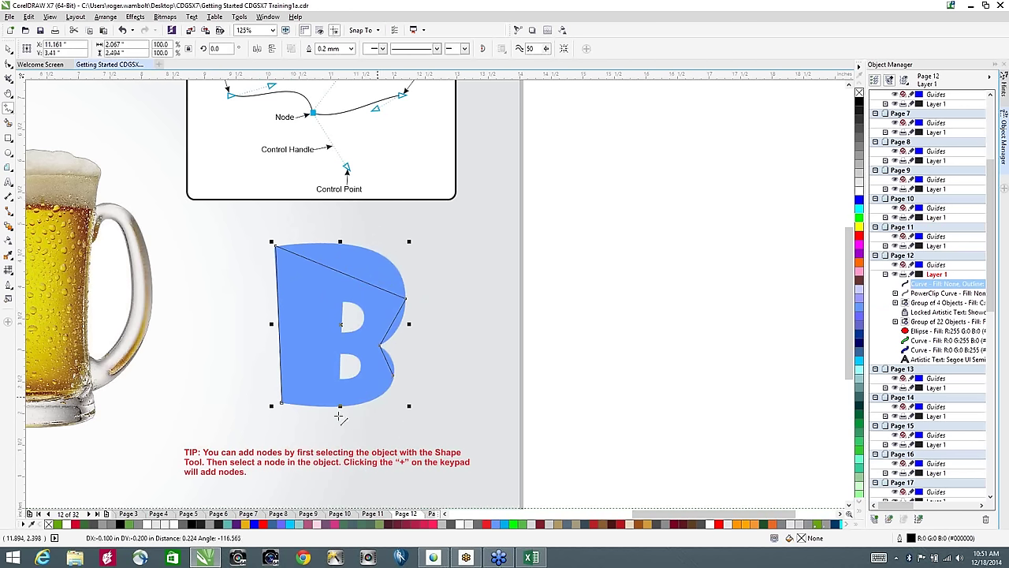
pyautogui.click(281, 404)
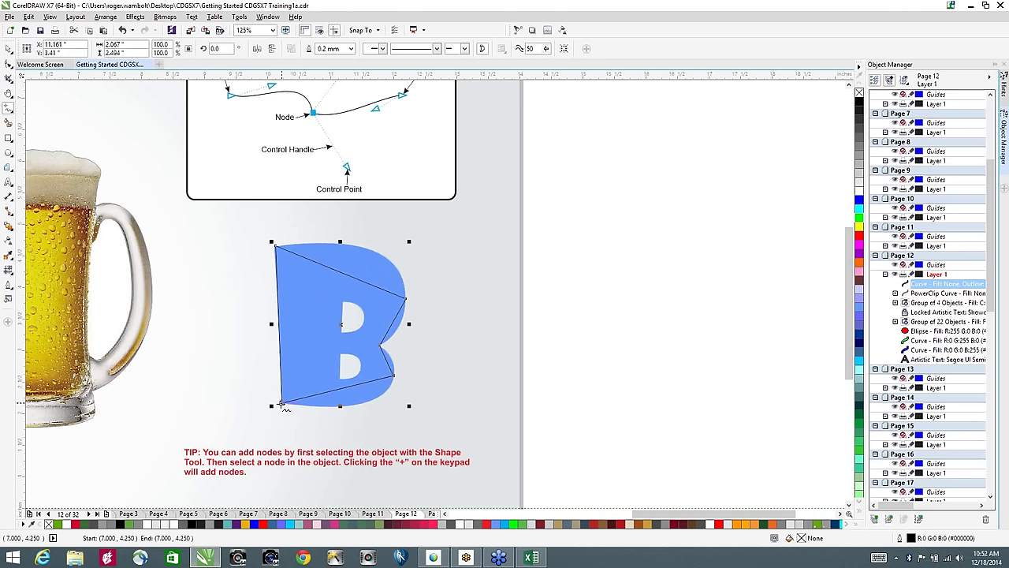
# Step: Draw a closed triangle about 0.38 by 0.48 inches over the upper hole of the letter B
pyautogui.click(343, 302)
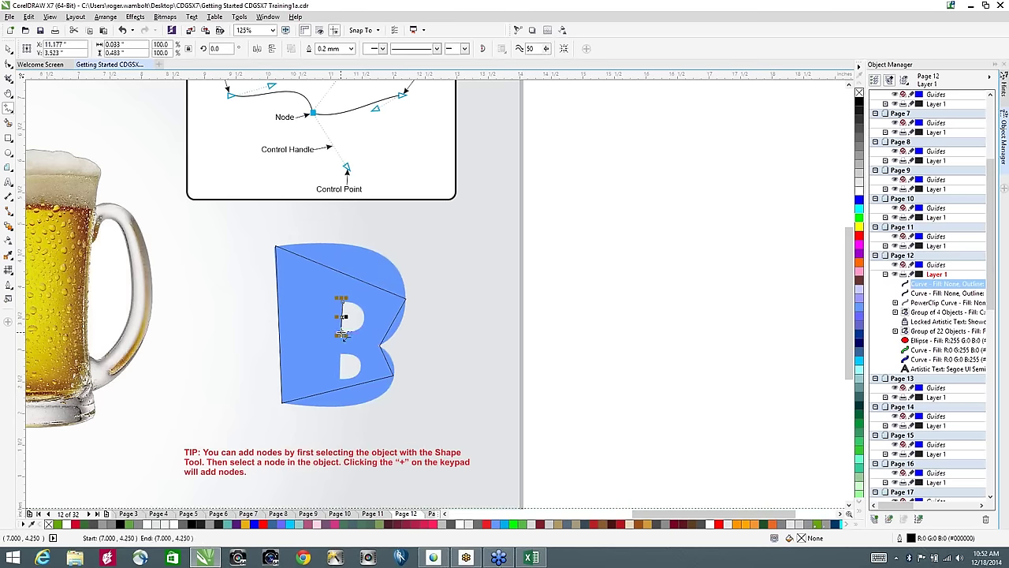
pyautogui.click(340, 332)
pyautogui.doubleClick(366, 317)
pyautogui.click(366, 317)
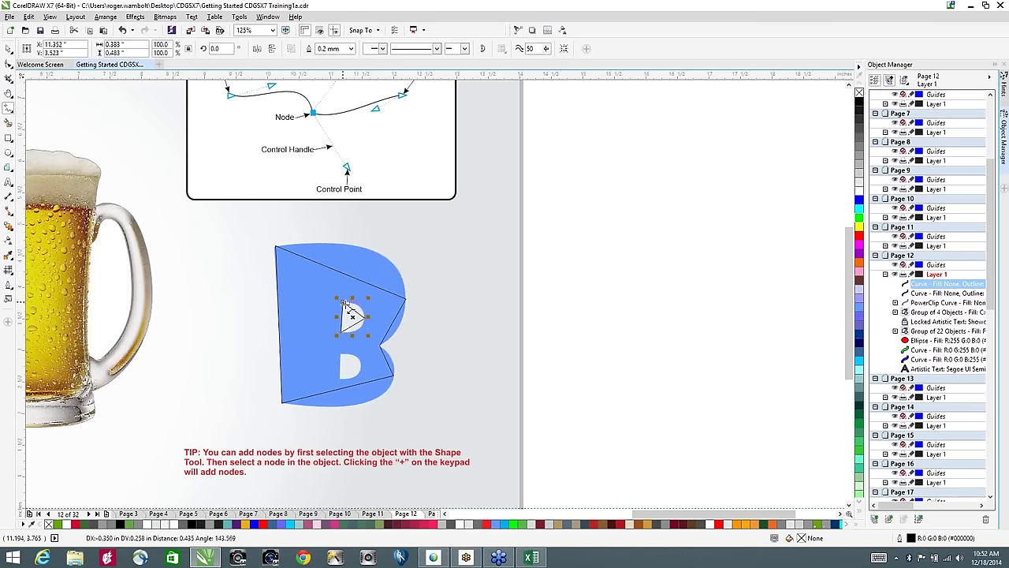
pyautogui.click(345, 302)
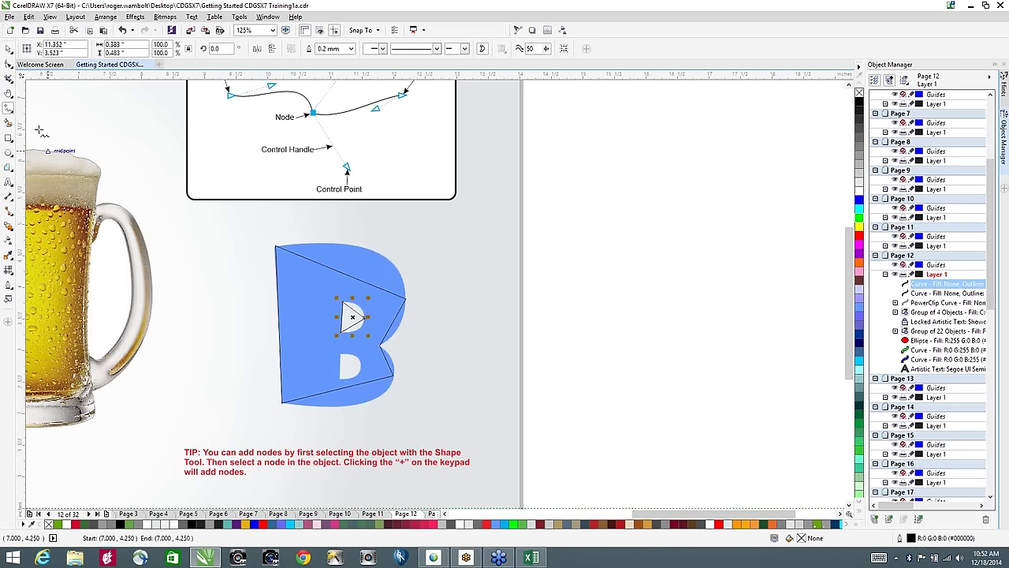
# Step: Select all five nodes of the letter B's outer outline with the Shape tool and convert its straight segments to curves
pyautogui.click(9, 66)
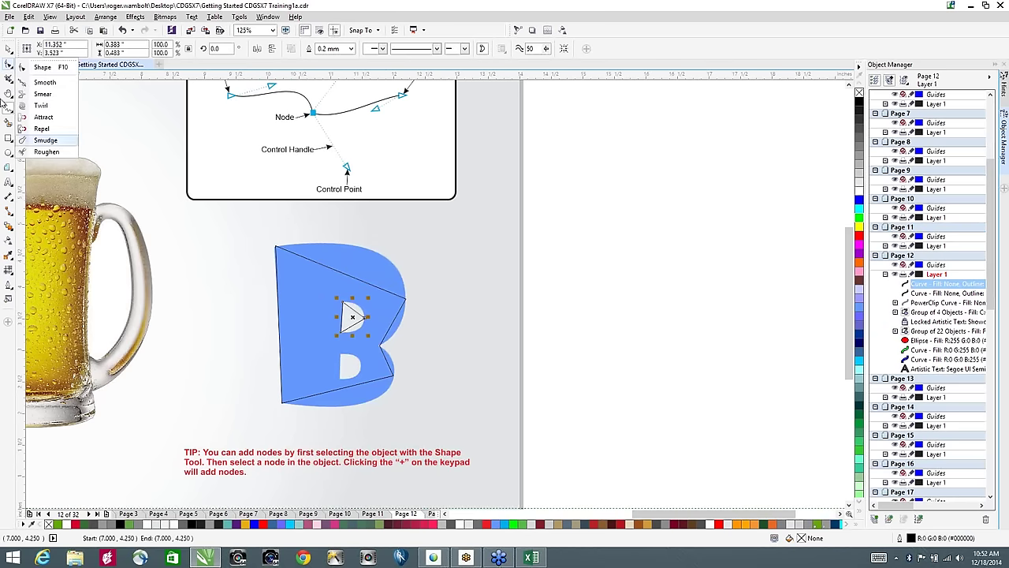
pyautogui.click(8, 69)
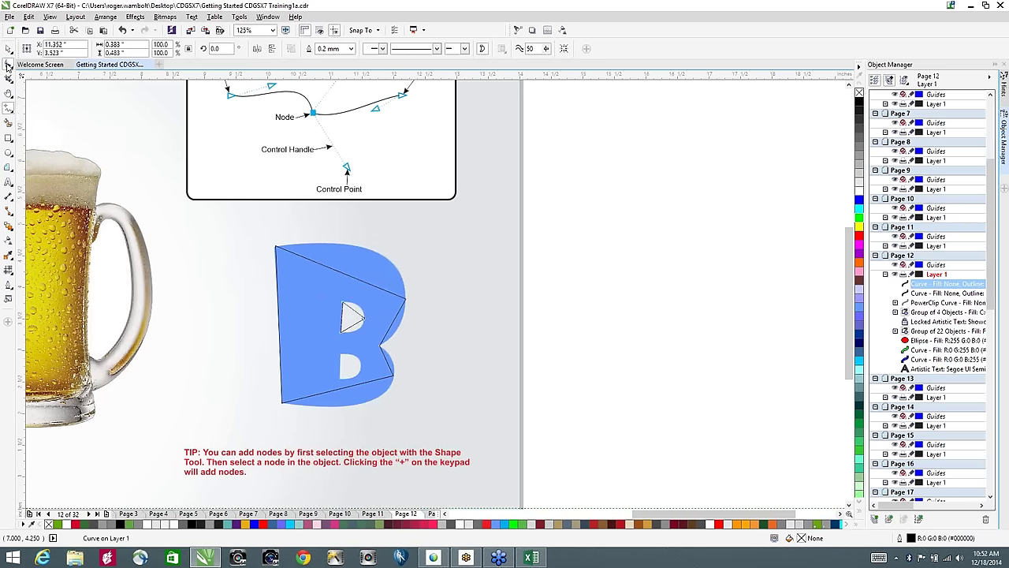
pyautogui.click(342, 272)
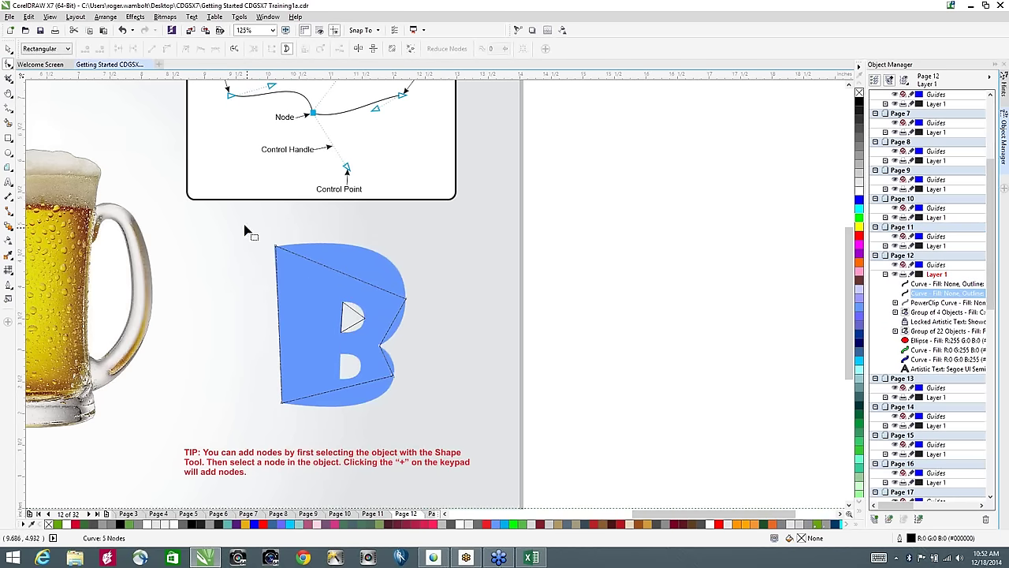
pyautogui.moveTo(248, 229); pyautogui.dragTo(460, 437)
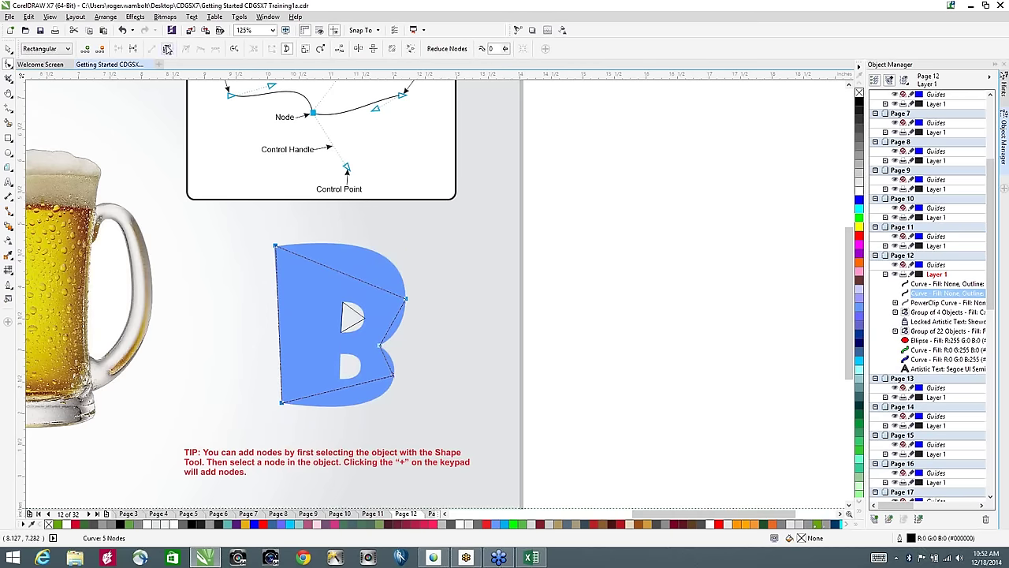
pyautogui.click(167, 49)
pyautogui.click(622, 229)
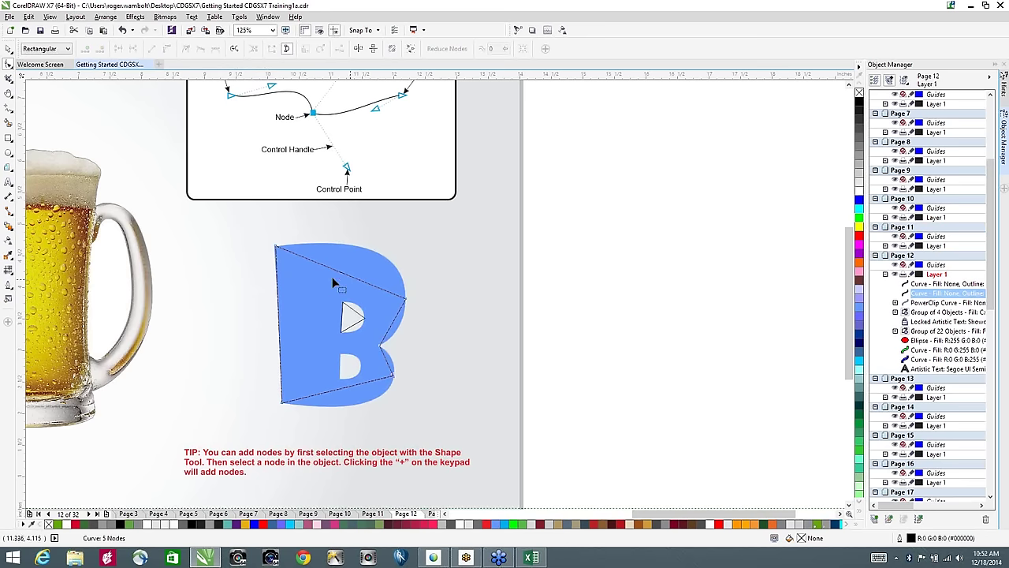
# Step: Bend the segments of the outer outline to follow the rounded upper and lower bowls and the base of the letter B
pyautogui.moveTo(344, 276); pyautogui.dragTo(376, 258)
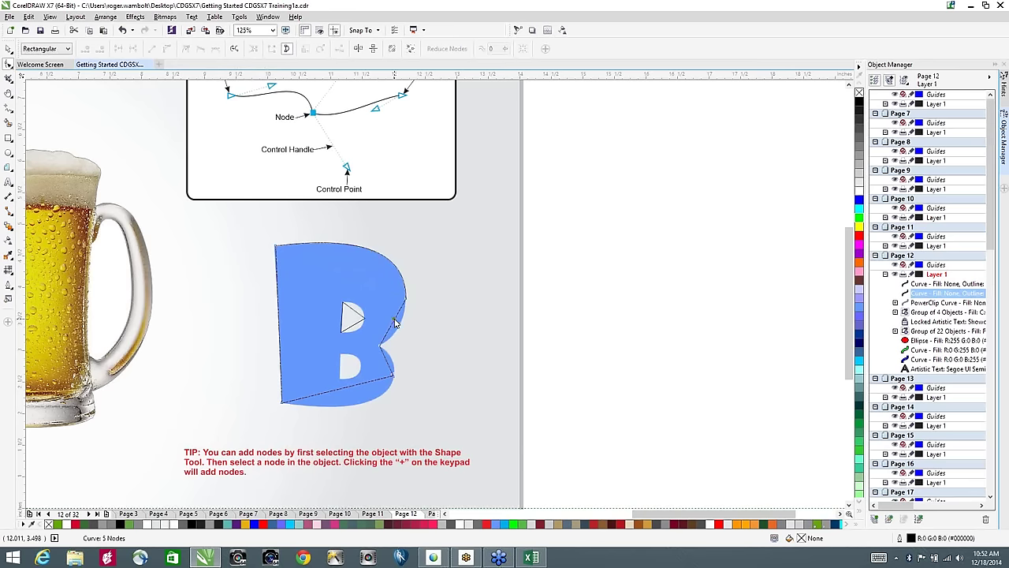
pyautogui.moveTo(396, 325); pyautogui.dragTo(402, 335)
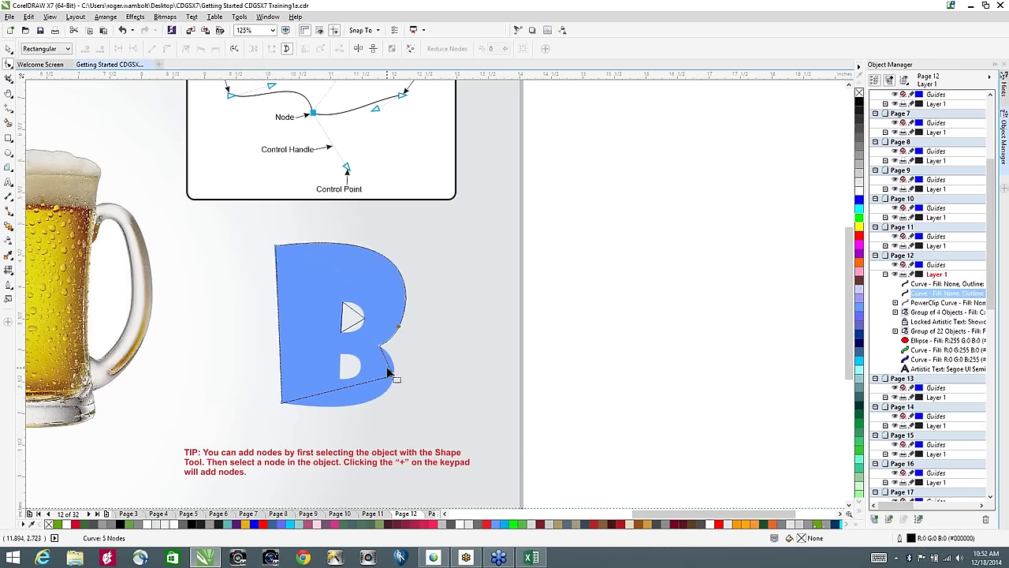
pyautogui.moveTo(397, 374); pyautogui.dragTo(385, 399)
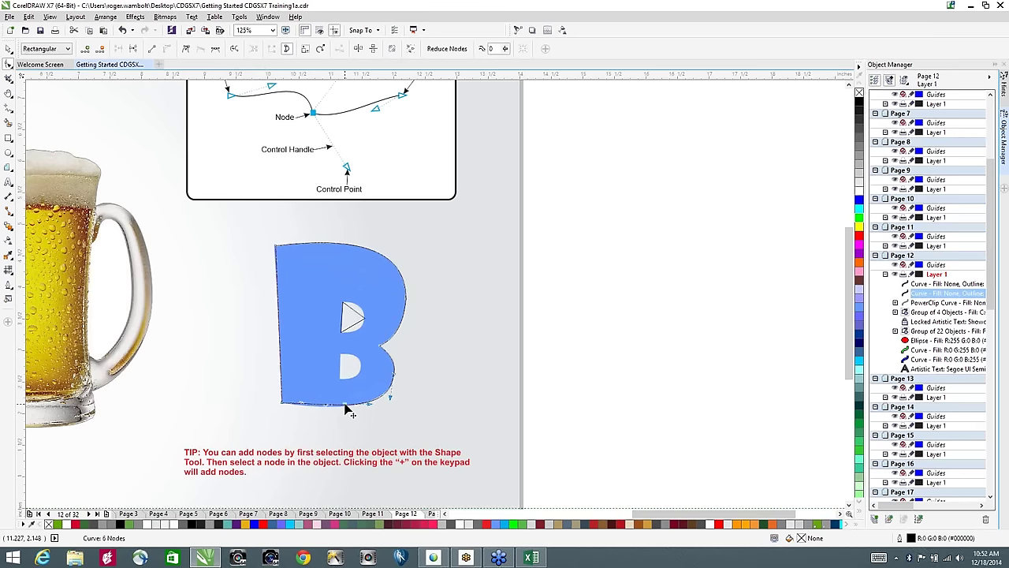
pyautogui.moveTo(342, 411)
pyautogui.mouseDown()
pyautogui.moveTo(342, 420)
pyautogui.moveTo(337, 410)
pyautogui.mouseUp()
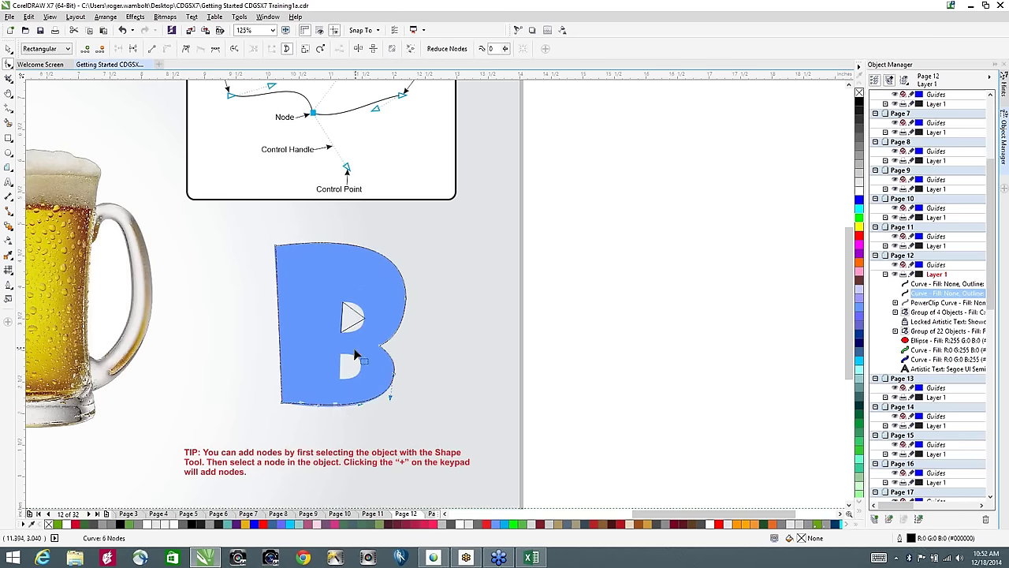
# Step: Convert the triangle's segments to curves and bend its two slanted sides to fit the upper hole of the letter B
pyautogui.click(352, 315)
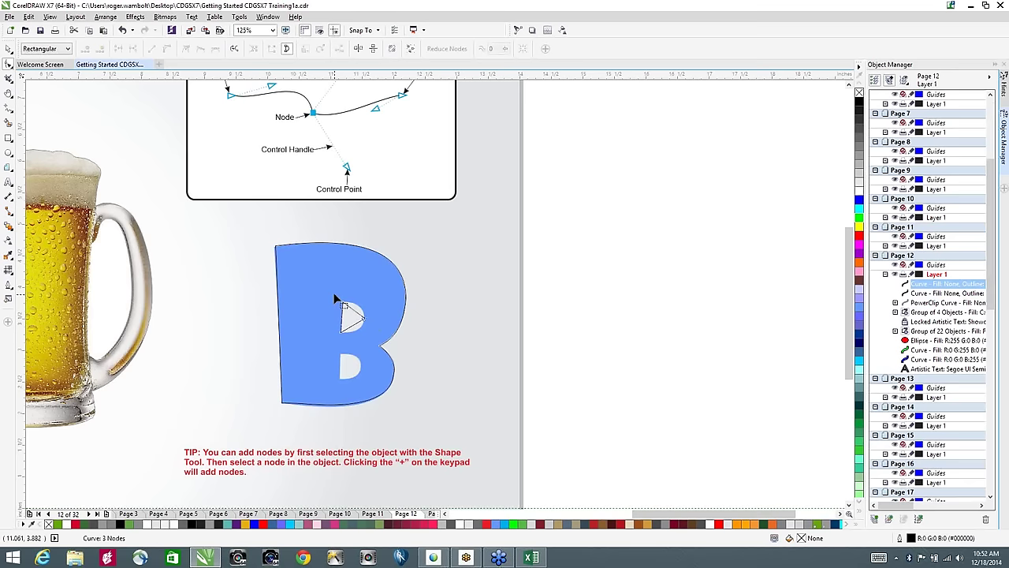
pyautogui.hotkey('ctrl', 'a')
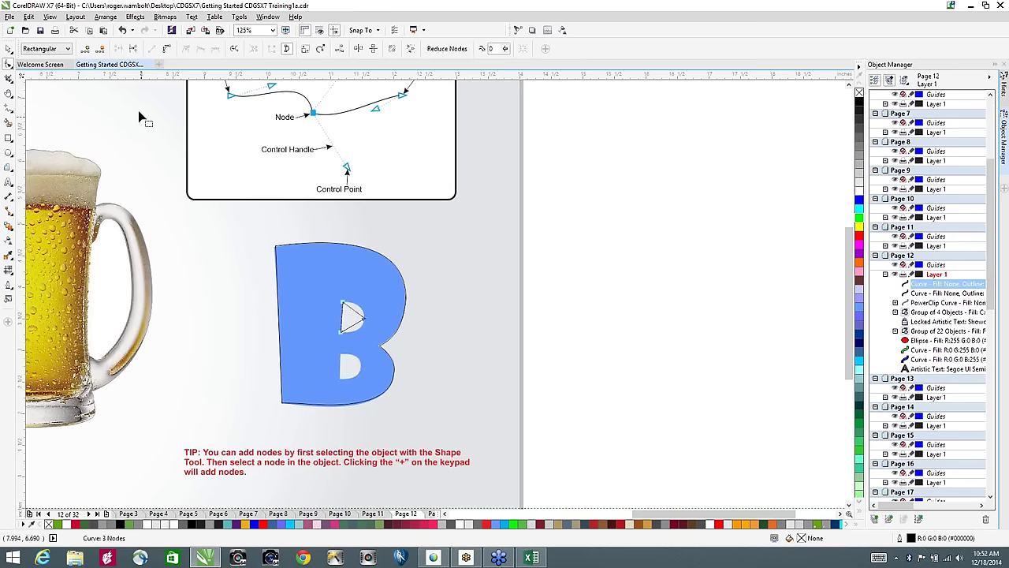
pyautogui.click(168, 49)
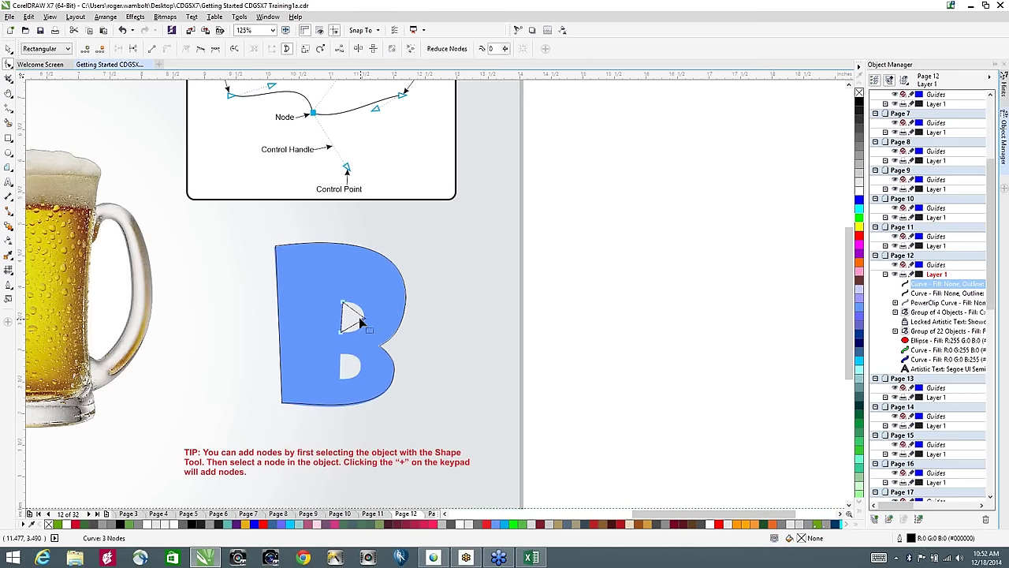
pyautogui.scroll(3, 359, 317)
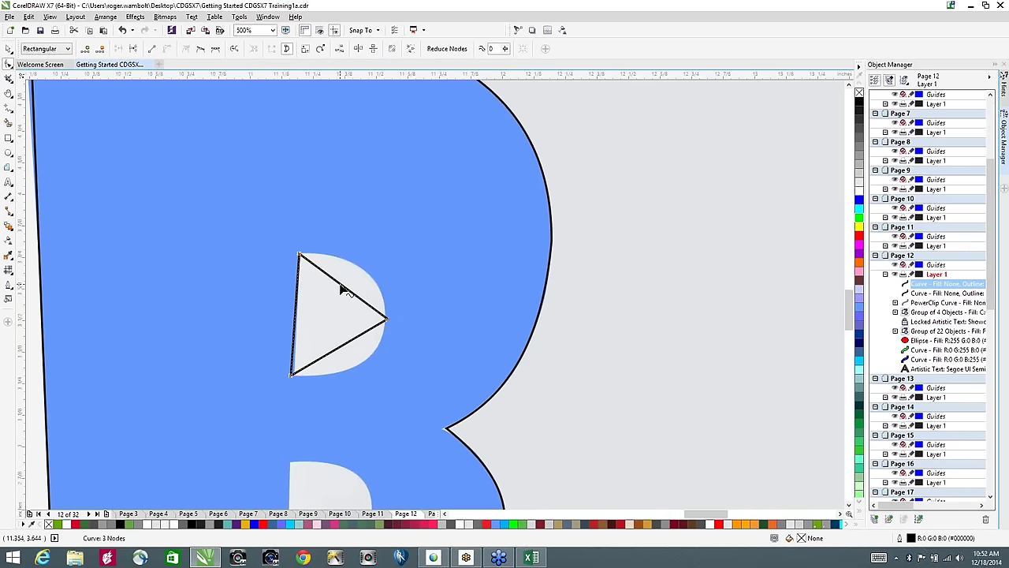
pyautogui.moveTo(343, 290); pyautogui.dragTo(361, 271)
pyautogui.moveTo(345, 352)
pyautogui.mouseDown()
pyautogui.moveTo(361, 371)
pyautogui.moveTo(347, 356)
pyautogui.mouseUp()
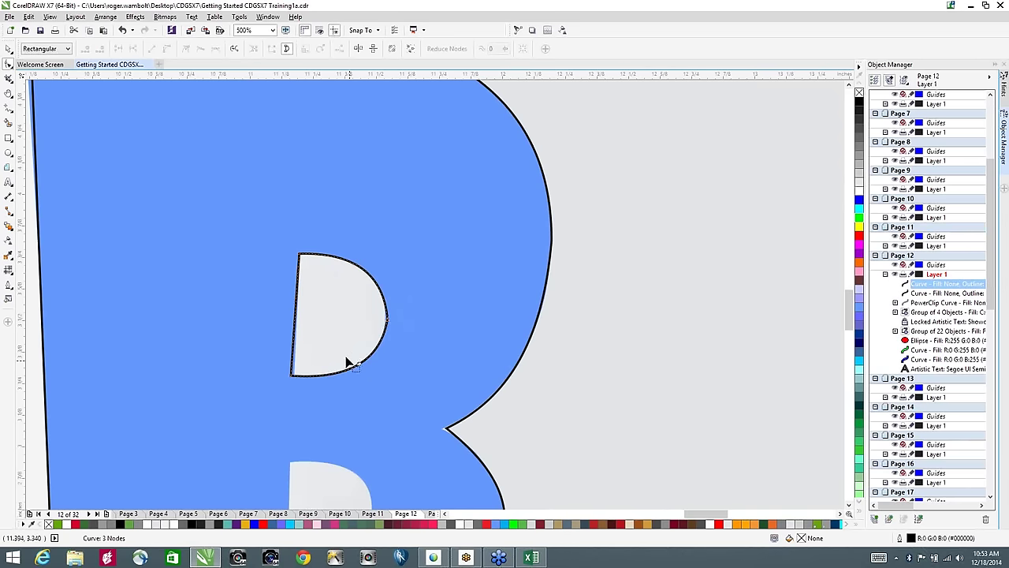
pyautogui.scroll(-4, 347, 356)
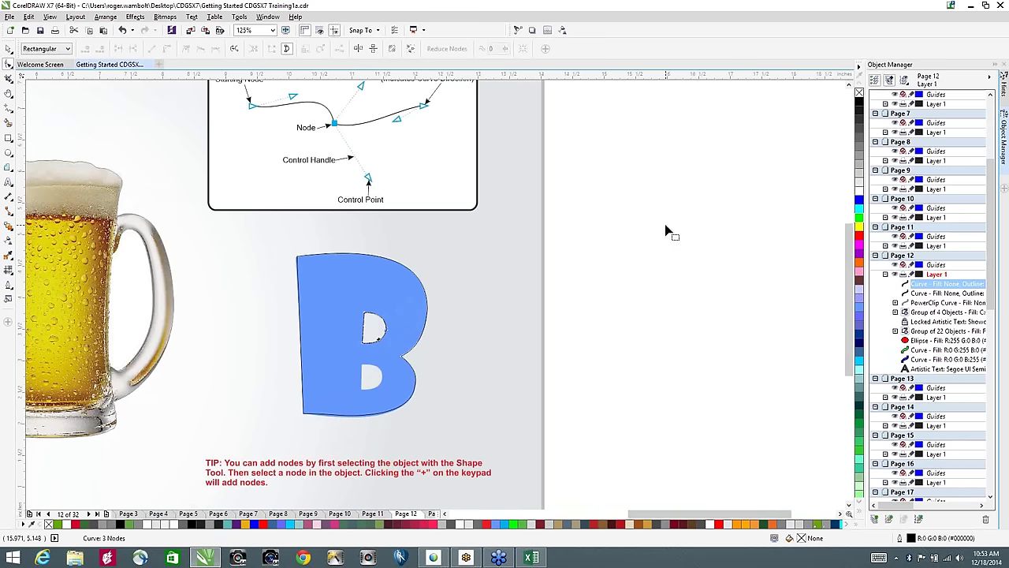
# Step: Draw a rectangle about 1.07 by 0.85 inches in the empty area beside the page and move it diagonally down, farther from the page
pyautogui.press('space')
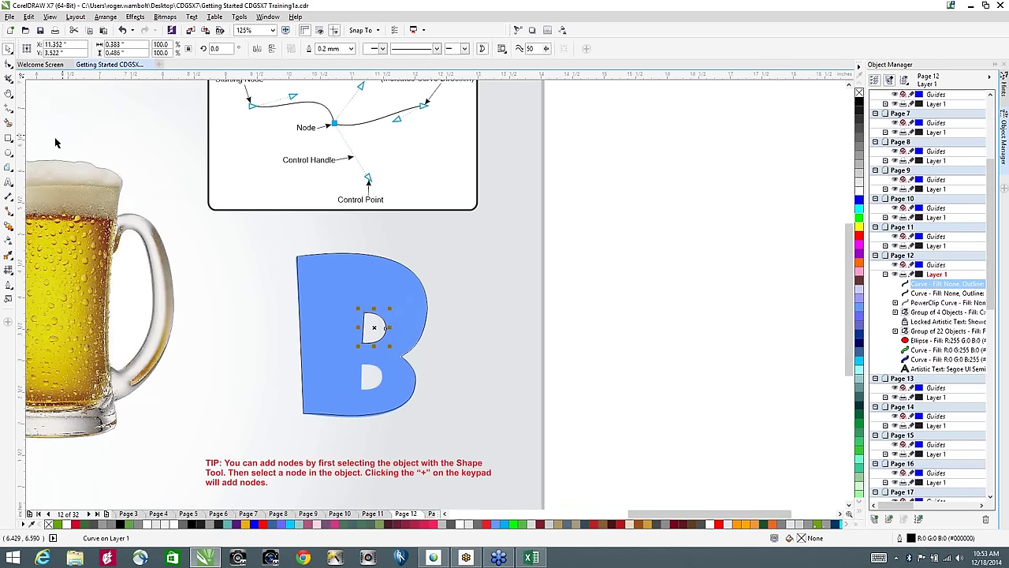
pyautogui.click(9, 138)
pyautogui.moveTo(604, 120); pyautogui.dragTo(671, 176)
pyautogui.press('space')
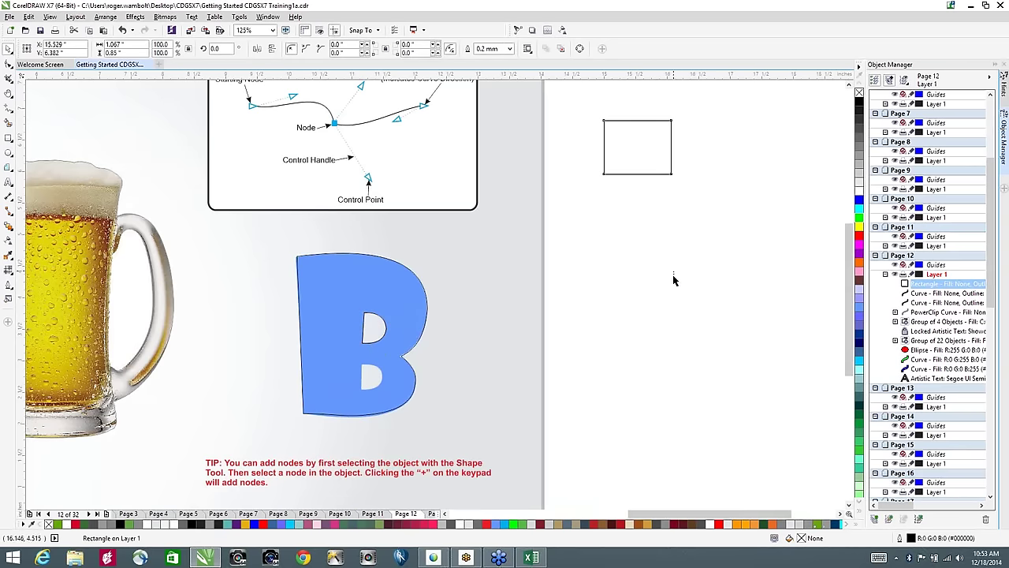
pyautogui.moveTo(619, 138); pyautogui.dragTo(723, 231)
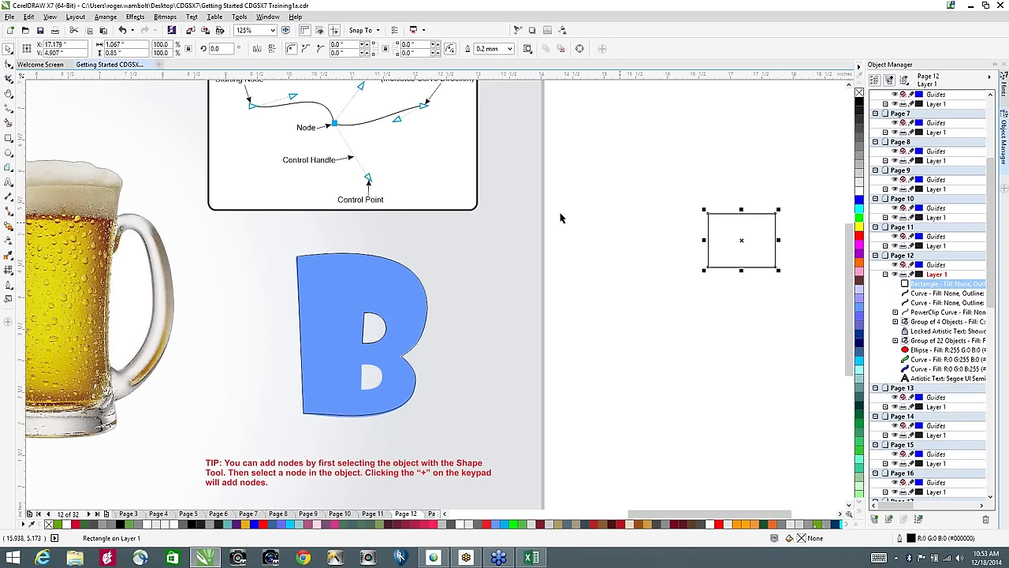
# Step: Draw an ellipse about 1.23 by 1.12 inches beside the page and move the rectangle directly below it
pyautogui.click(8, 152)
pyautogui.moveTo(578, 114); pyautogui.dragTo(660, 190)
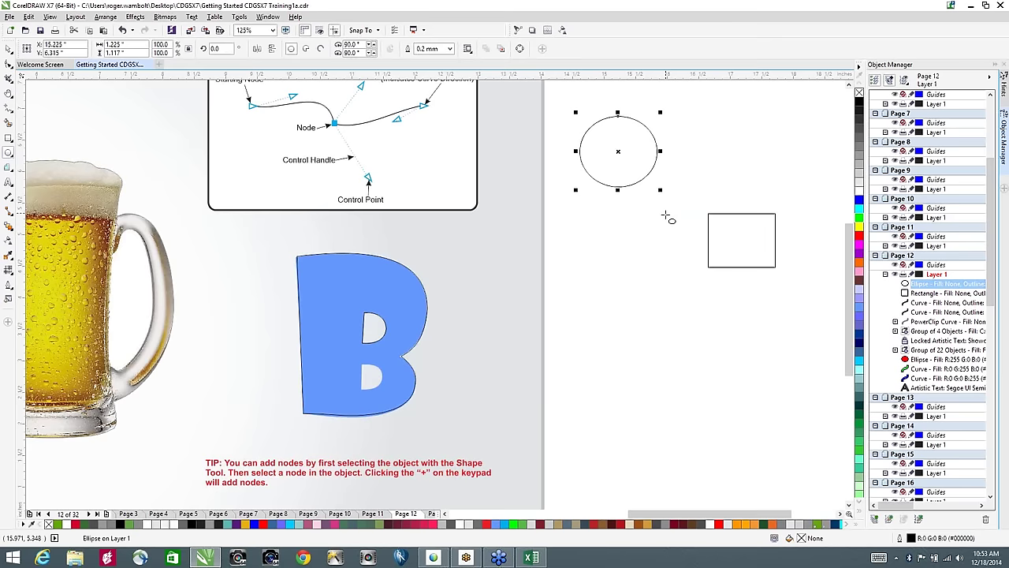
pyautogui.press('space')
pyautogui.moveTo(738, 239); pyautogui.dragTo(593, 232)
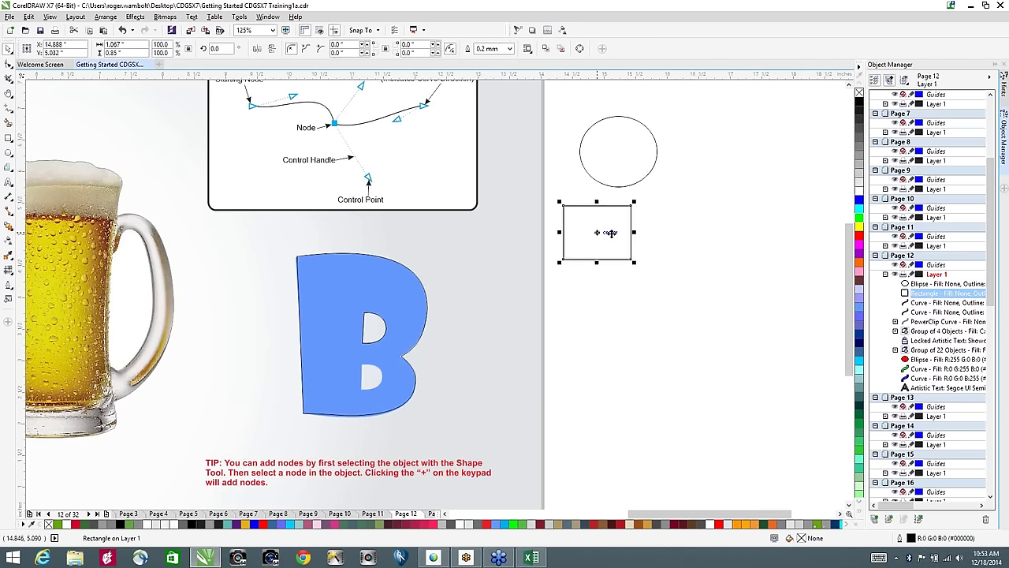
# Step: Draw a second ellipse about 1.48 by 1.35 inches to the right of the rectangle and move the rectangle below that ellipse
pyautogui.press('space')
pyautogui.moveTo(698, 175); pyautogui.dragTo(794, 260)
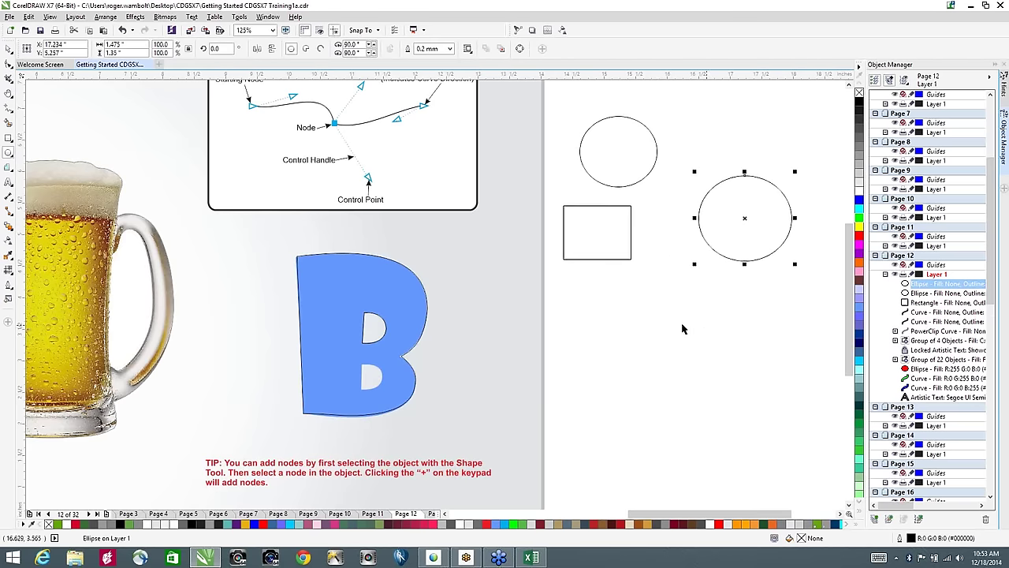
pyautogui.press('space')
pyautogui.moveTo(597, 232); pyautogui.dragTo(714, 343)
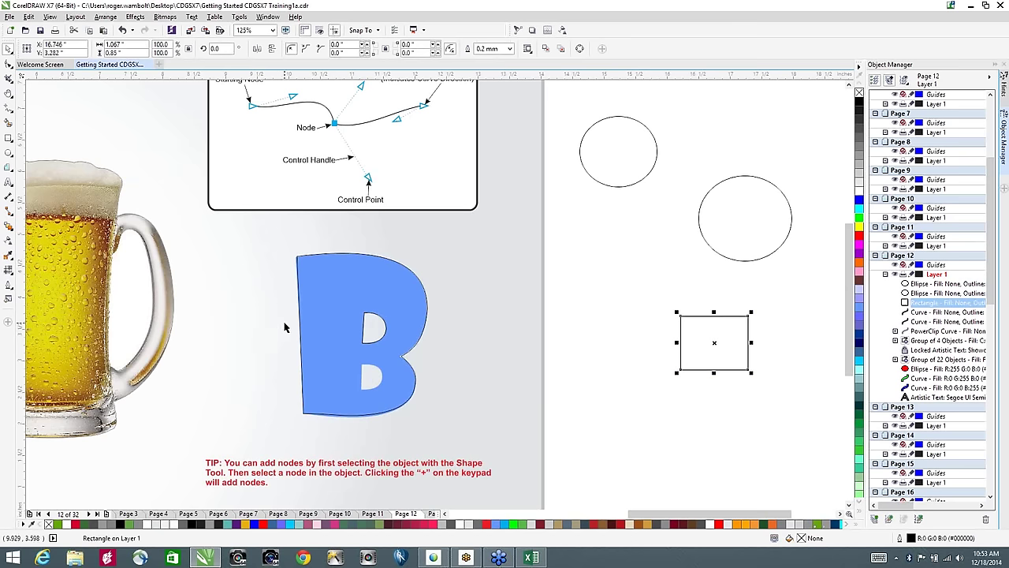
# Step: Duplicate the upper hole curve, place the copy over the lower hole and reduce its height to about 0.44 inches
pyautogui.click(382, 324)
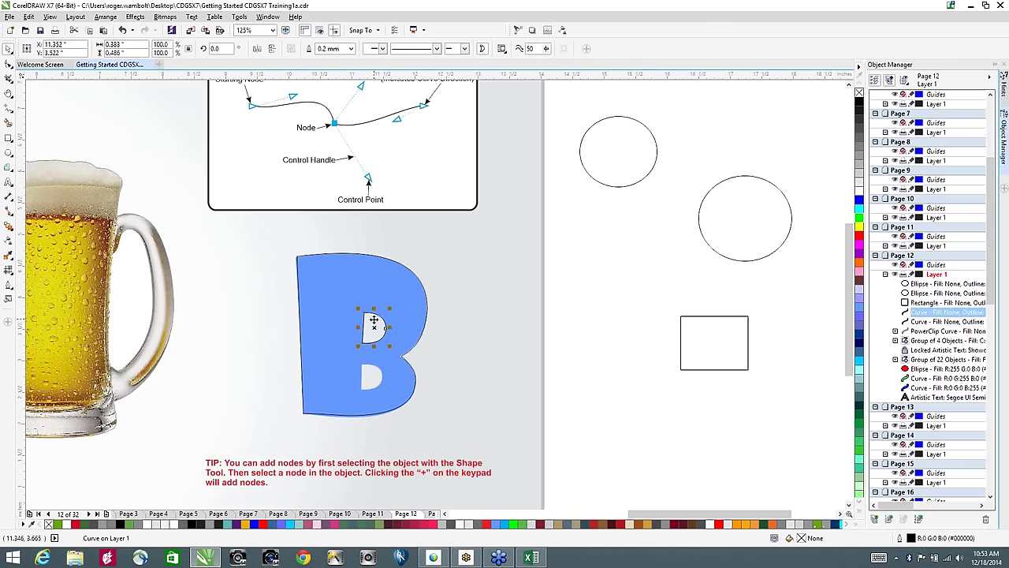
pyautogui.press('KP_Add')
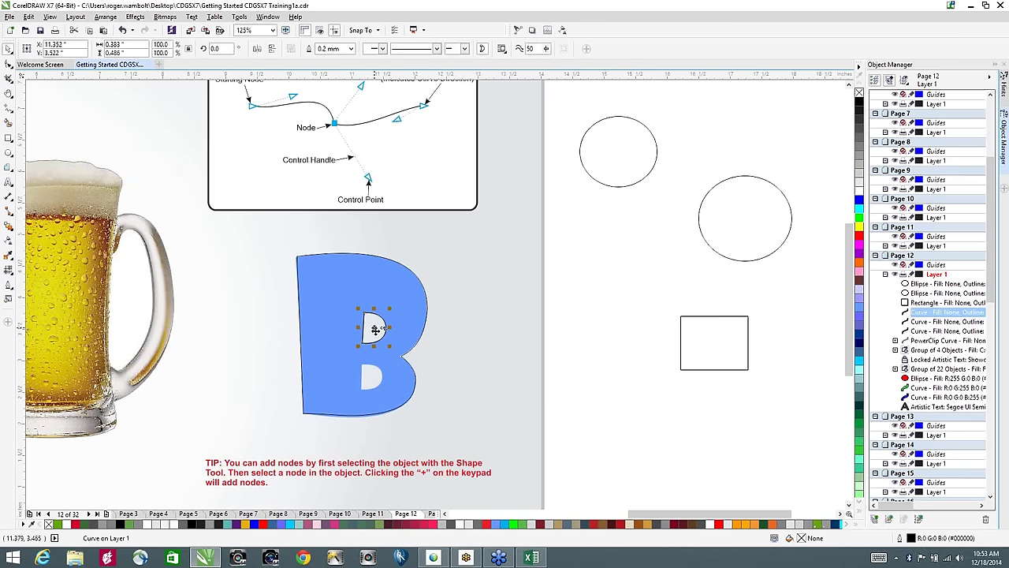
pyautogui.moveTo(376, 326); pyautogui.dragTo(372, 376)
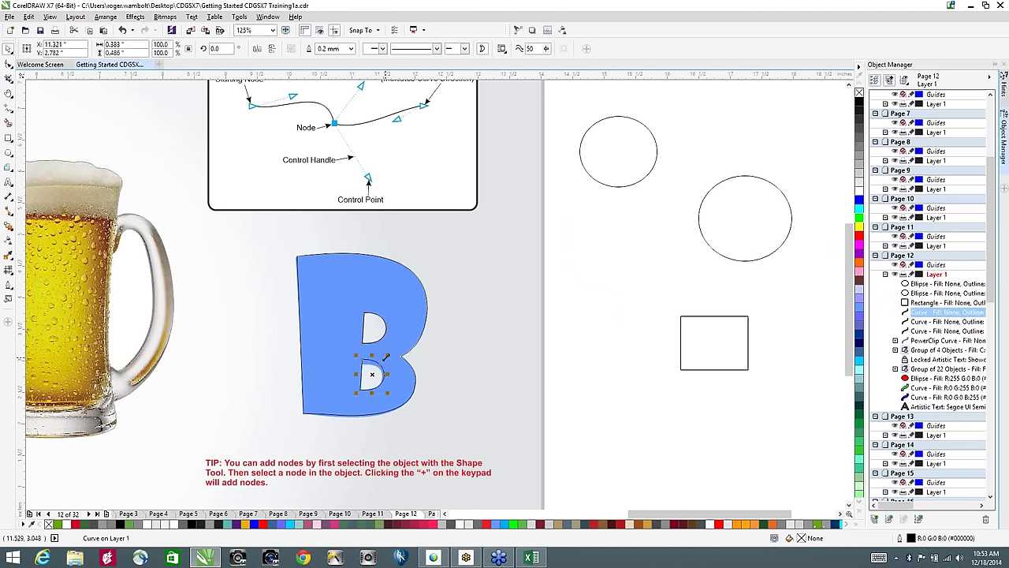
pyautogui.moveTo(372, 354); pyautogui.dragTo(373, 360)
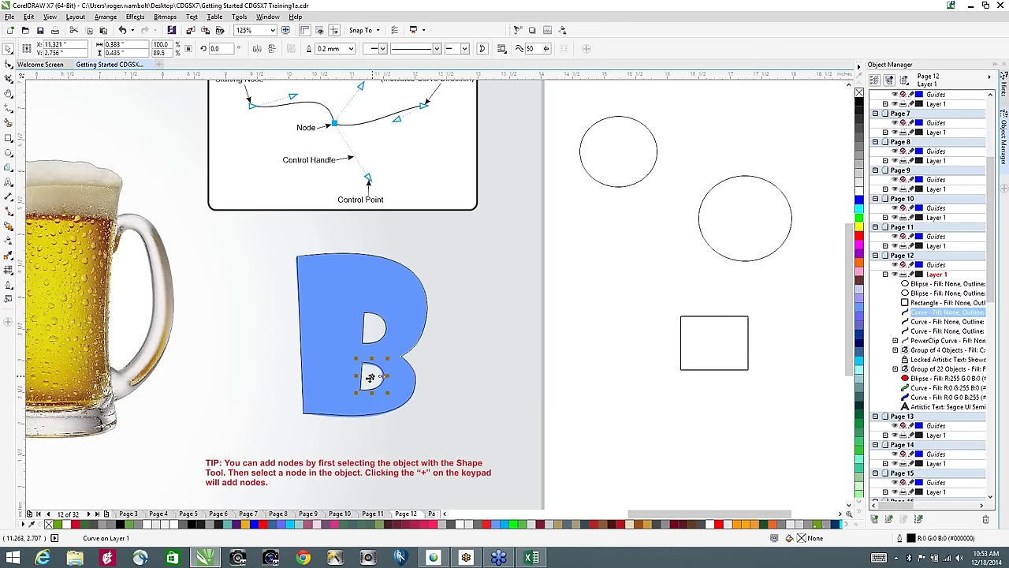
# Step: Fill both traced hole curves with cyan and the traced outer outline of the letter B with blue
pyautogui.keyDown('shift'); pyautogui.click(370, 332); pyautogui.keyUp('shift')
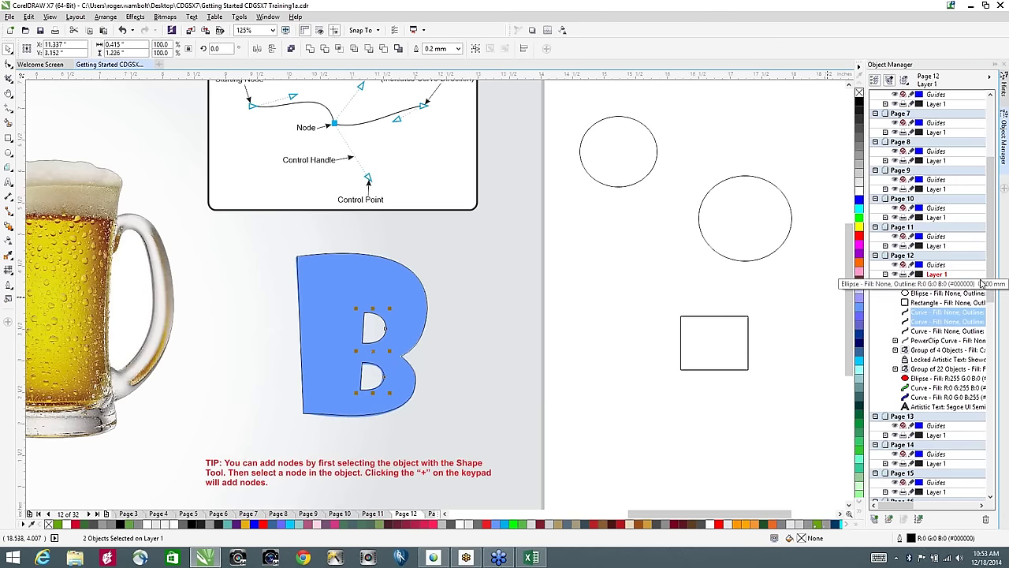
pyautogui.click(859, 209)
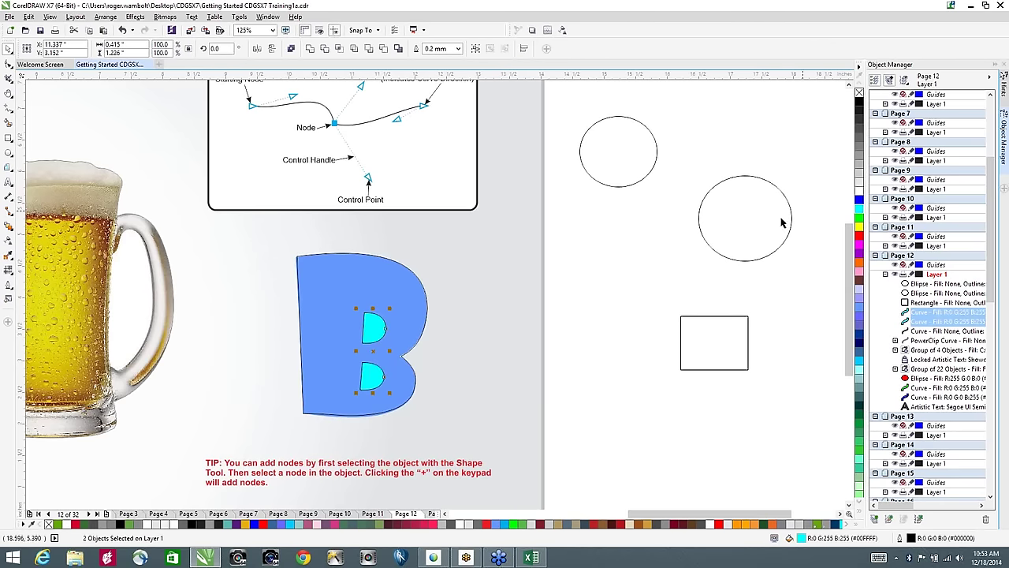
pyautogui.click(359, 285)
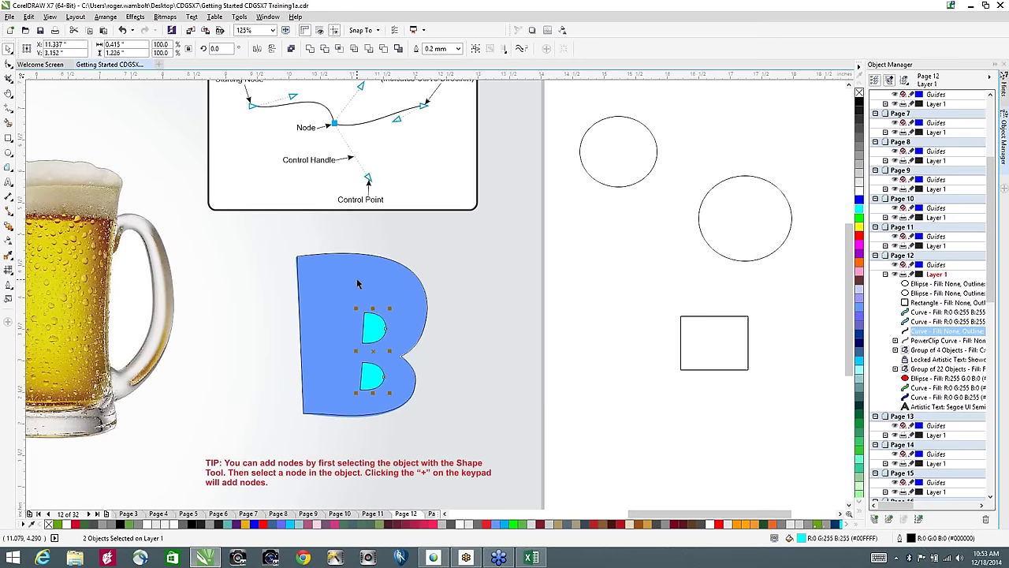
pyautogui.click(859, 201)
# Step: Combine the outer outline and both hole curves into one object and move it to the right of the original letter B
pyautogui.moveTo(572, 230); pyautogui.dragTo(256, 460)
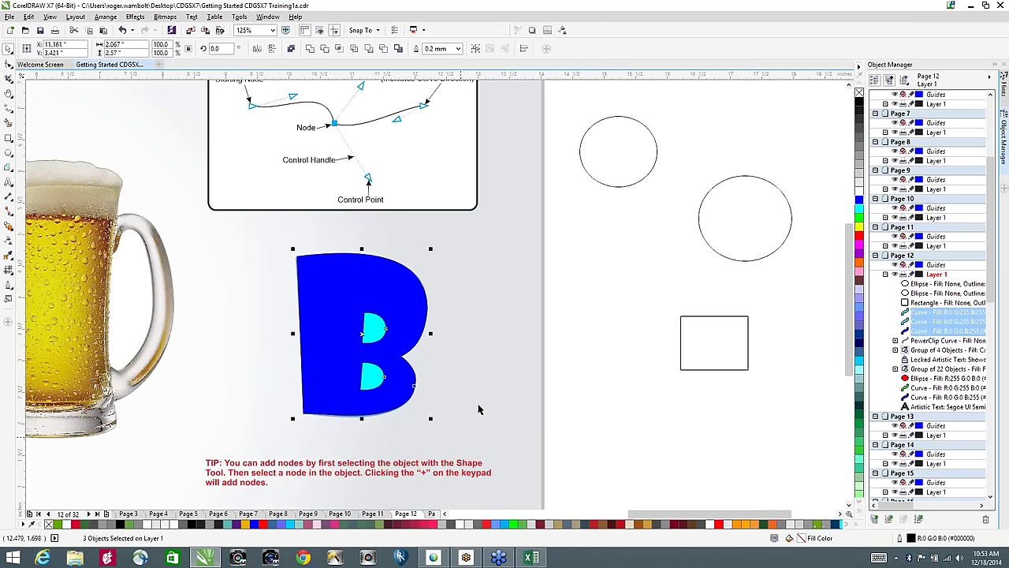
pyautogui.click(291, 49)
pyautogui.moveTo(347, 313); pyautogui.dragTo(477, 300)
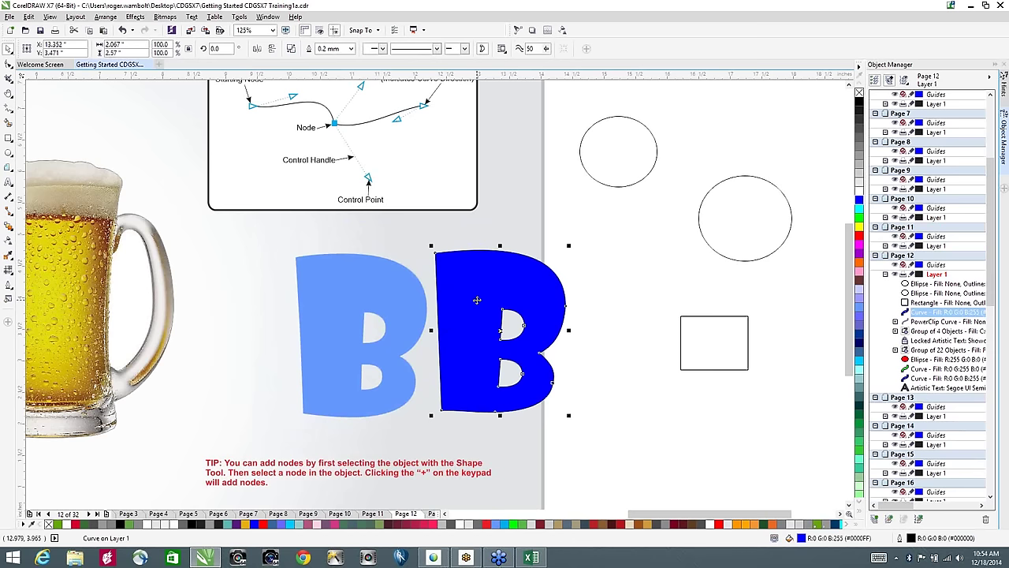
# Step: Delete the two ellipses and the rectangle beside the page
pyautogui.moveTo(566, 92); pyautogui.dragTo(760, 402)
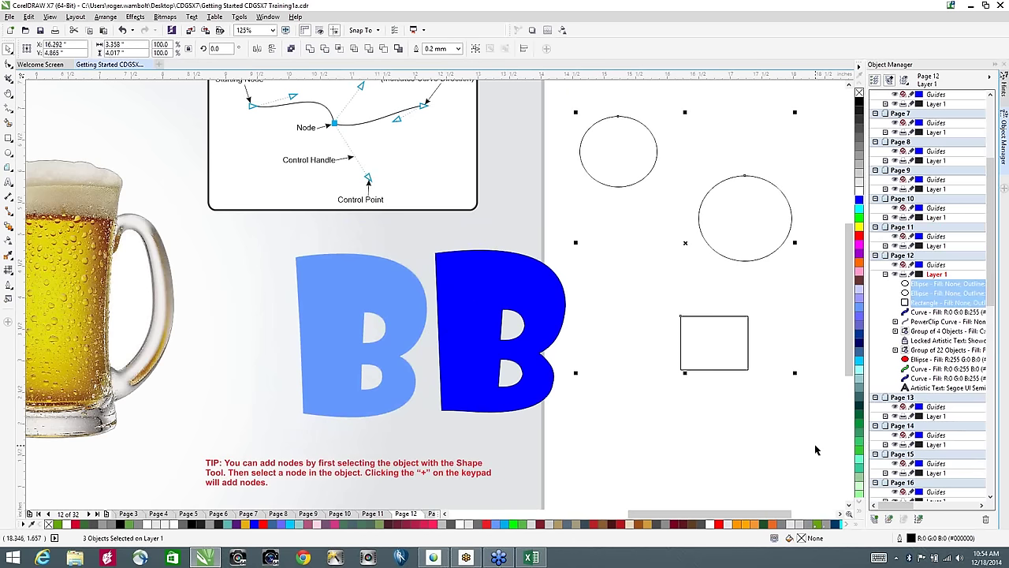
pyautogui.press('Delete')
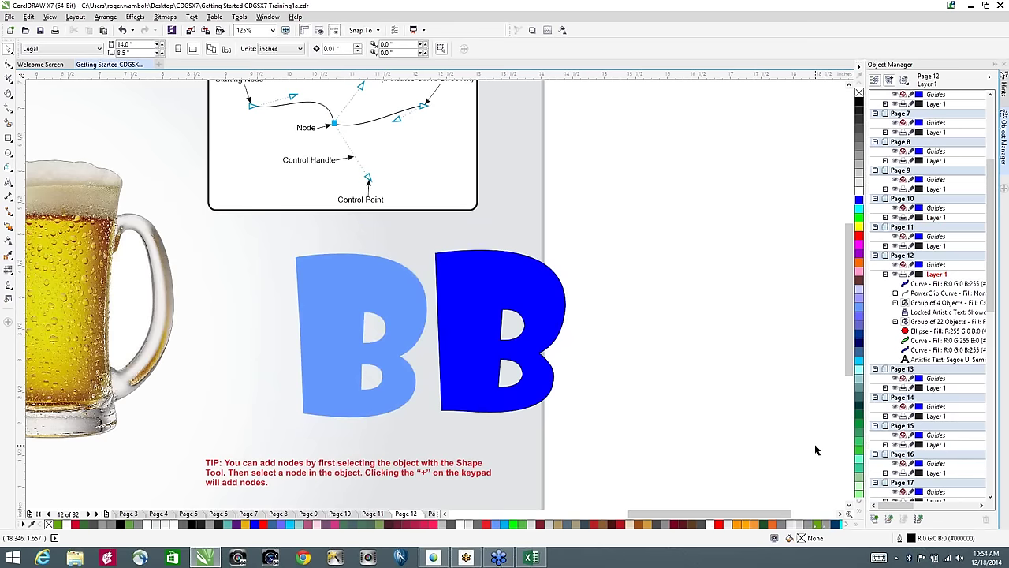
# Step: Show the whole page, move the blue letter B left toward the beer mug, and go to page 13
pyautogui.hotkey('shift', 'F4')
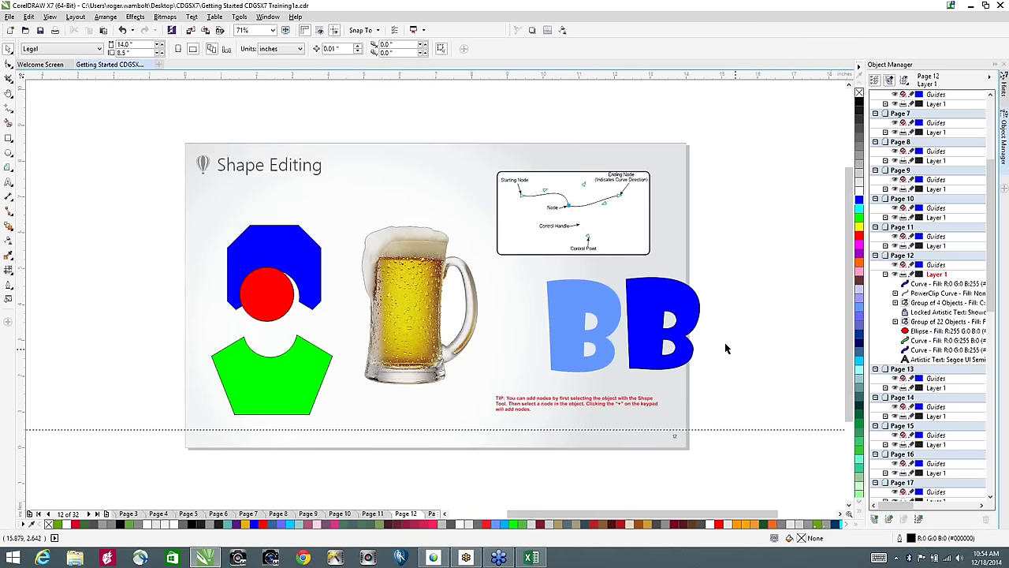
pyautogui.moveTo(647, 311); pyautogui.dragTo(513, 312)
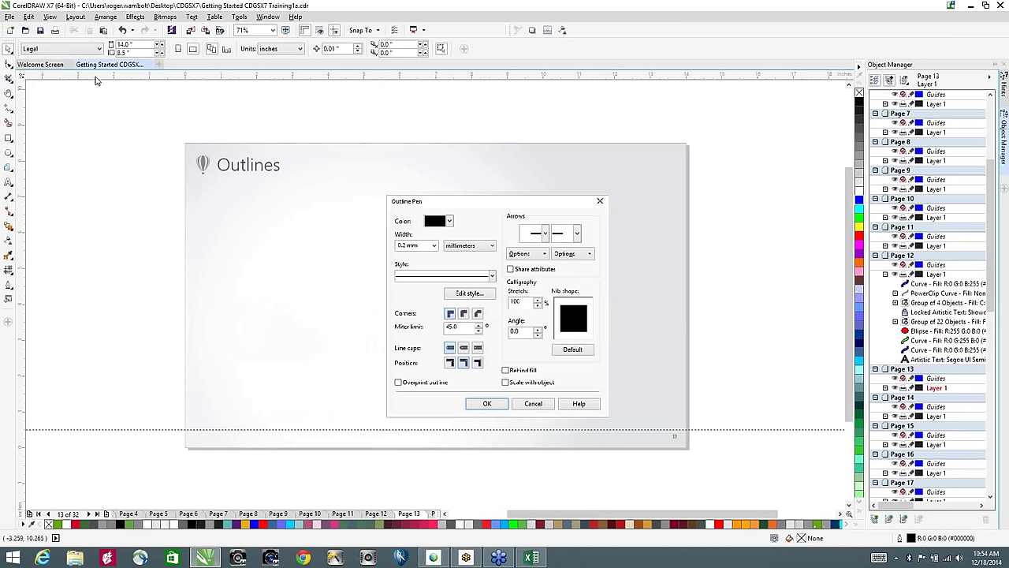
pyautogui.click(41, 64)
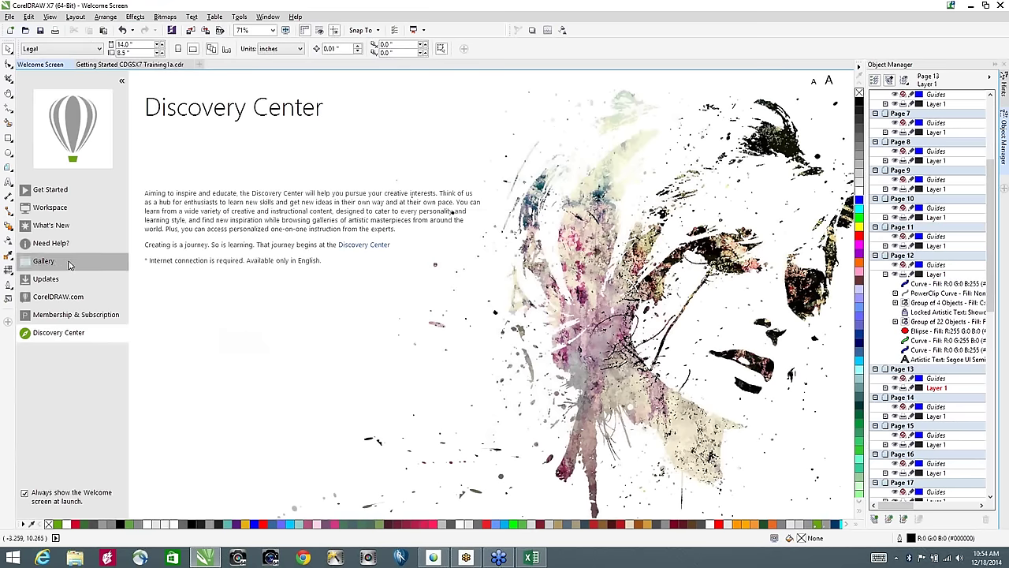
pyautogui.click(52, 207)
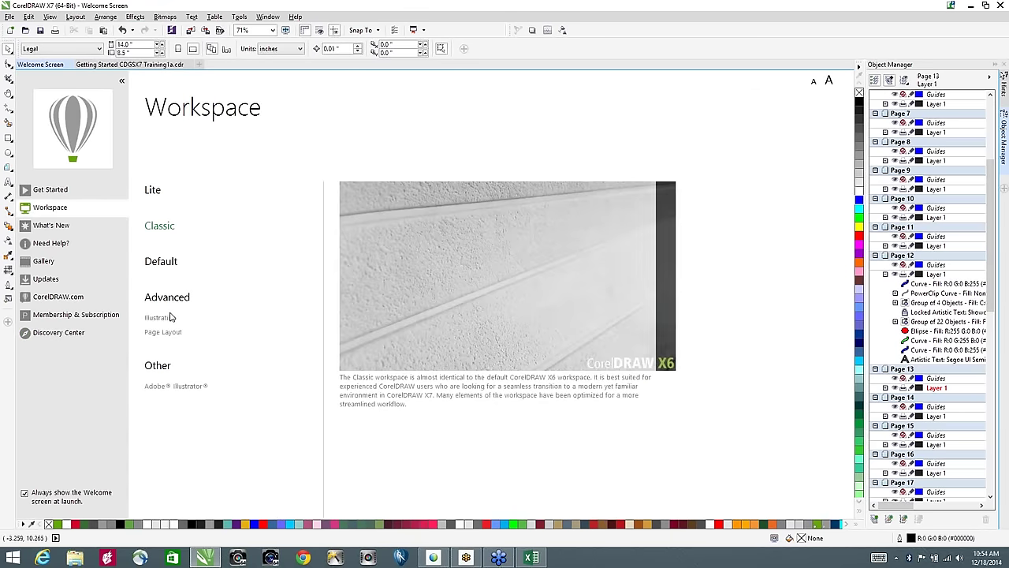
pyautogui.moveTo(162, 269)
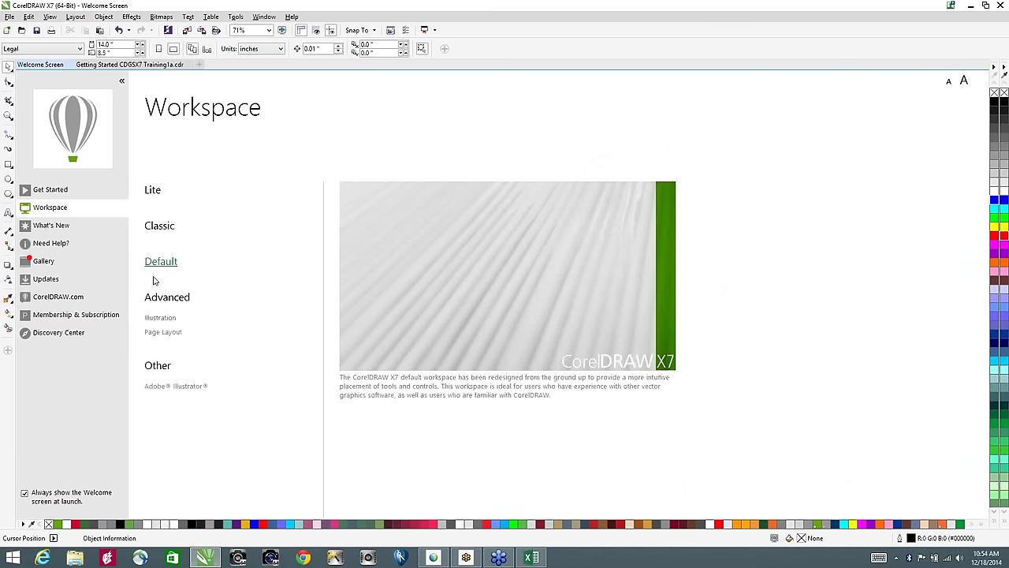
# Step: Add the Outline Flyout to the toolbox and check its outline options
pyautogui.click(8, 352)
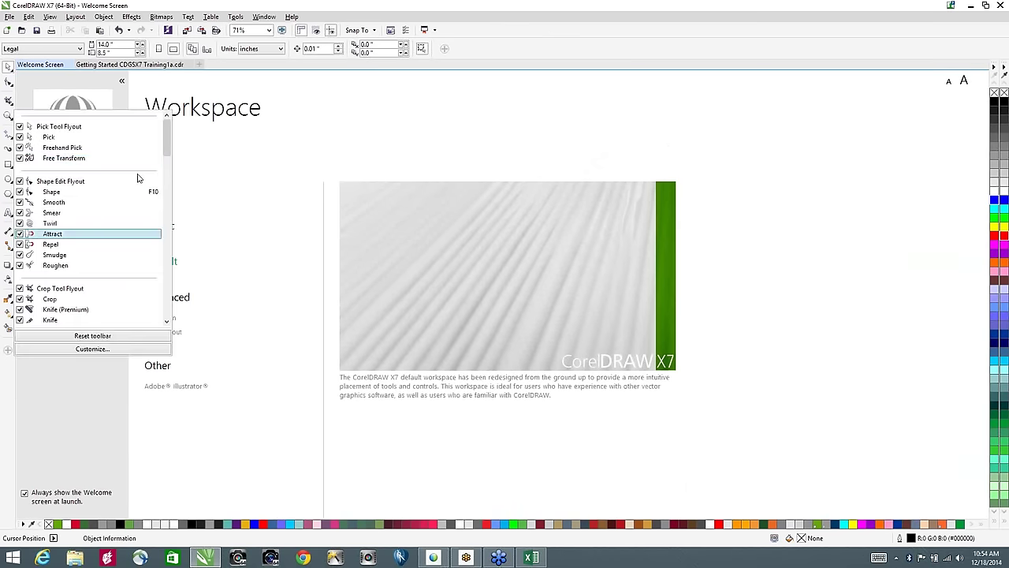
pyautogui.moveTo(168, 137); pyautogui.dragTo(167, 304)
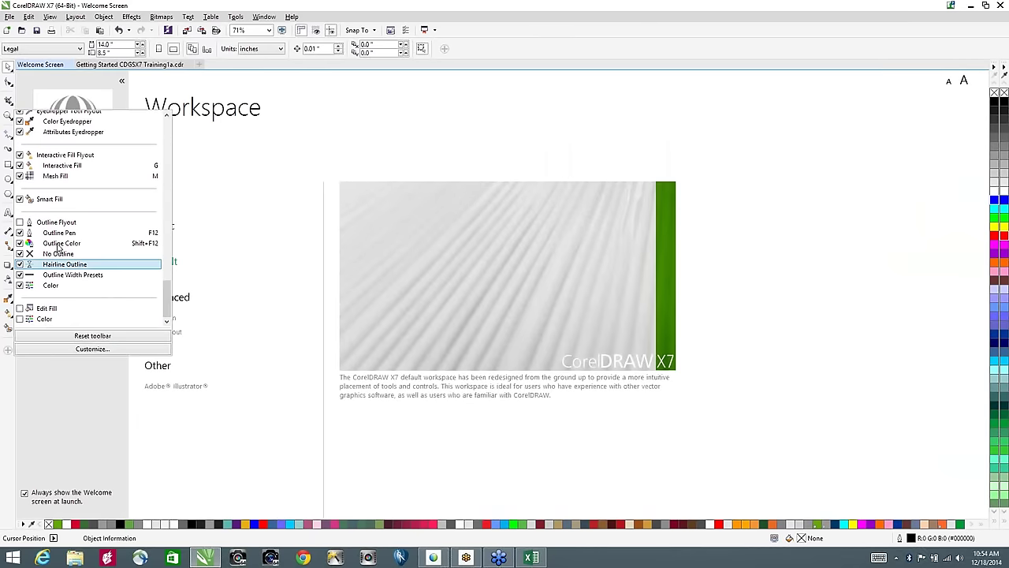
pyautogui.click(19, 222)
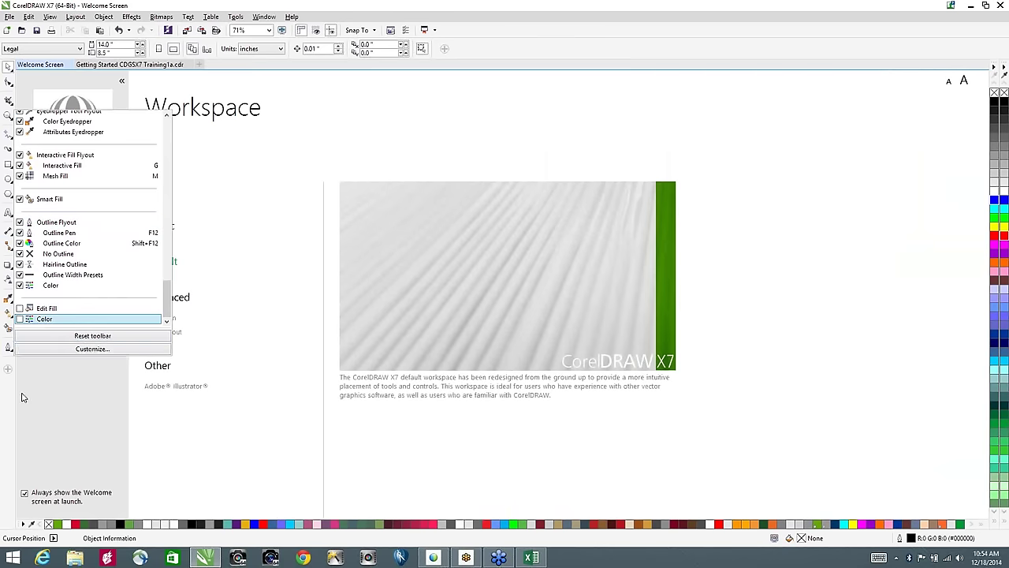
pyautogui.click(59, 432)
pyautogui.click(9, 347)
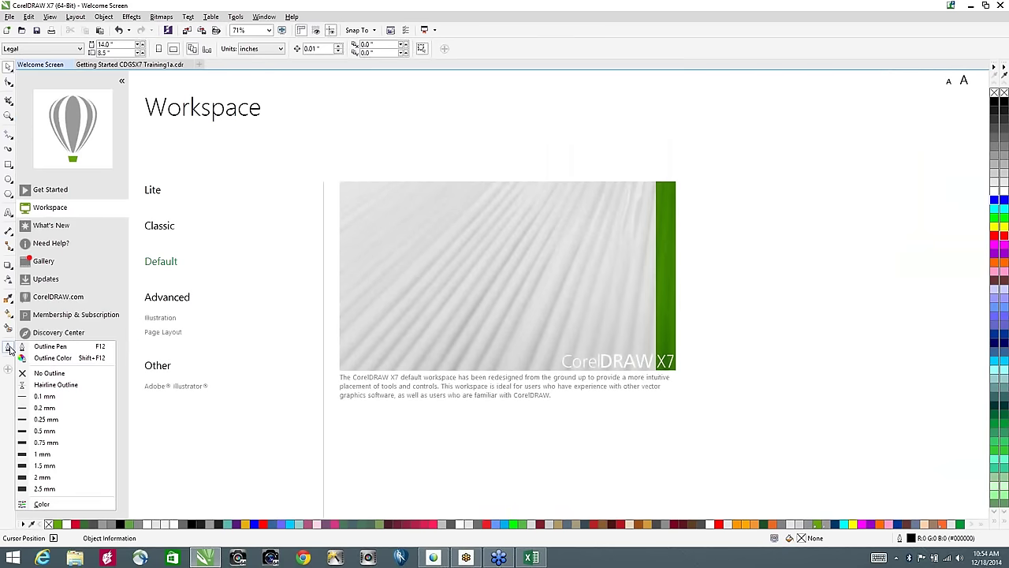
pyautogui.click(252, 442)
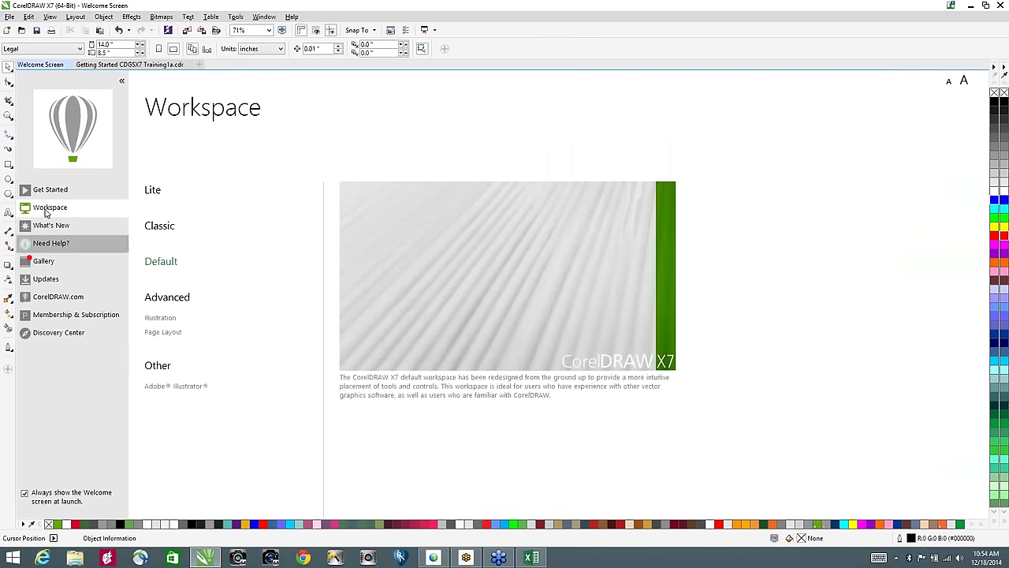
# Step: Return to the training document and draw a rectangle about 3.58 by 3.94 in beside the Outline Pen picture
pyautogui.click(110, 65)
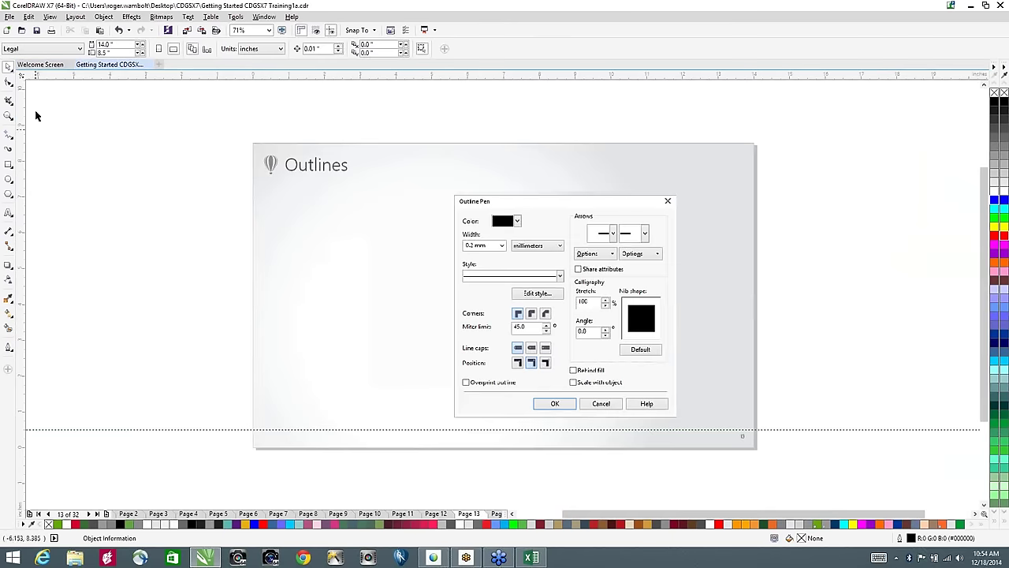
pyautogui.click(8, 163)
pyautogui.moveTo(277, 221); pyautogui.dragTo(405, 362)
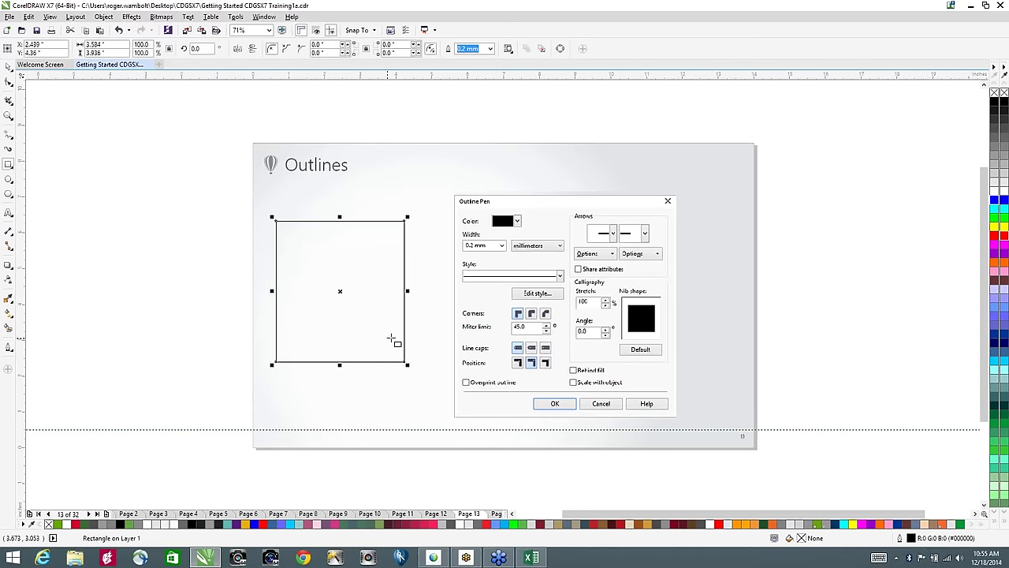
# Step: Give the rectangle a red 5.0 mm outline and a pale blue fill (R:204 G:204 B:255)
pyautogui.rightClick(997, 236)
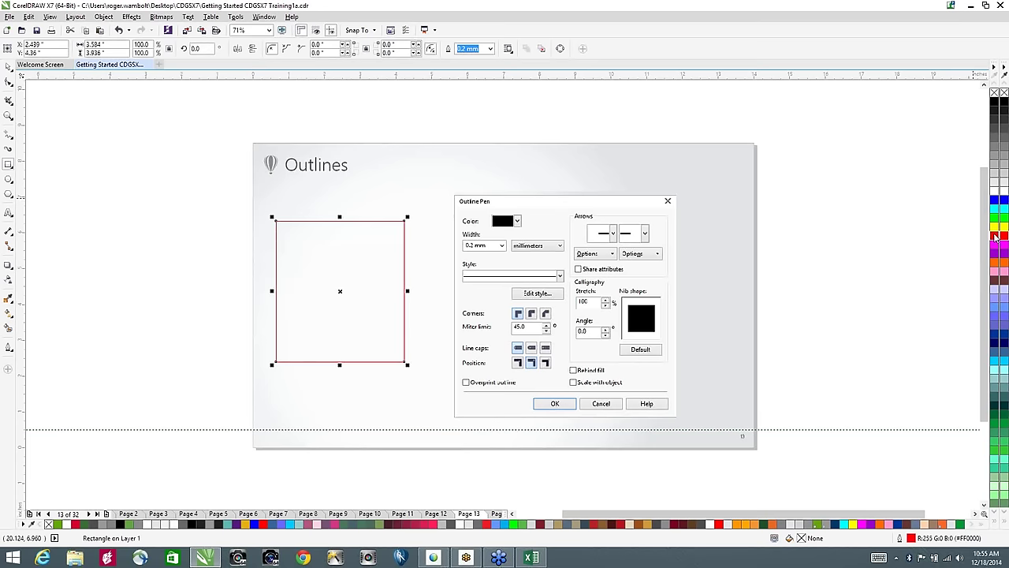
pyautogui.click(491, 48)
pyautogui.click(470, 163)
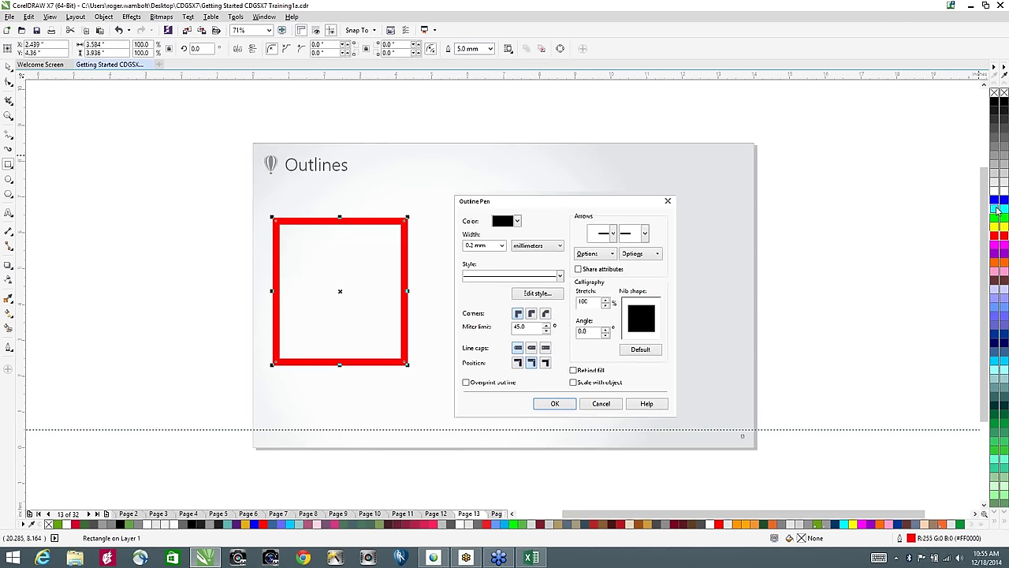
pyautogui.click(995, 293)
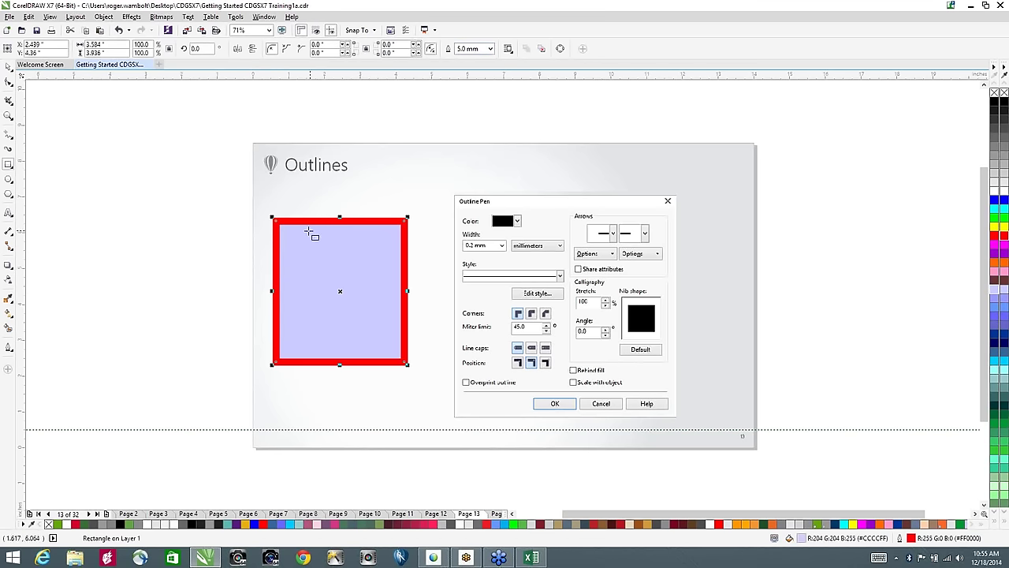
# Step: Switch to the Classic workspace and return to the rectangle in the training document
pyautogui.scroll(5, 298, 230)
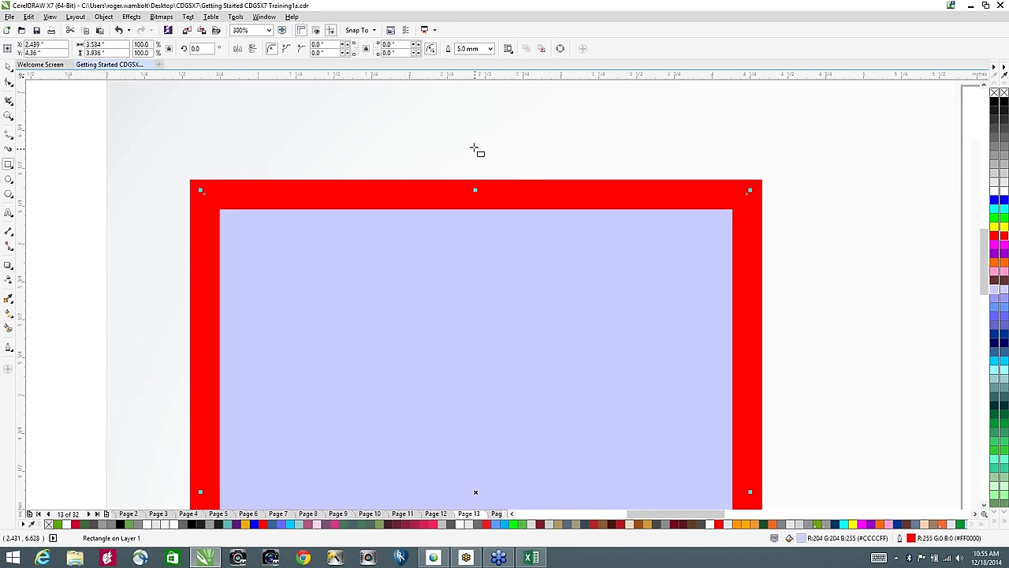
pyautogui.click(76, 17)
pyautogui.moveTo(117, 20)
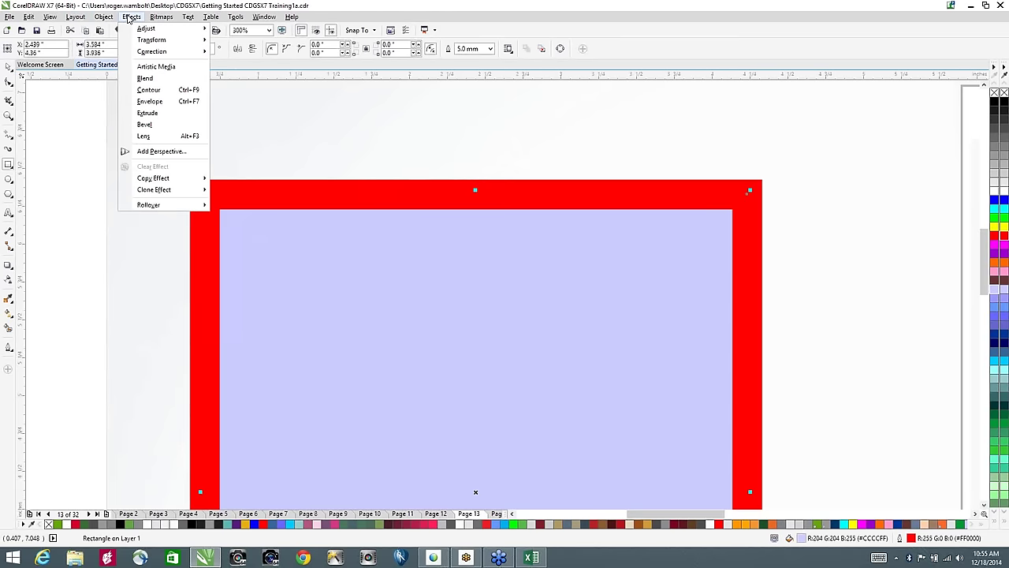
pyautogui.click(32, 66)
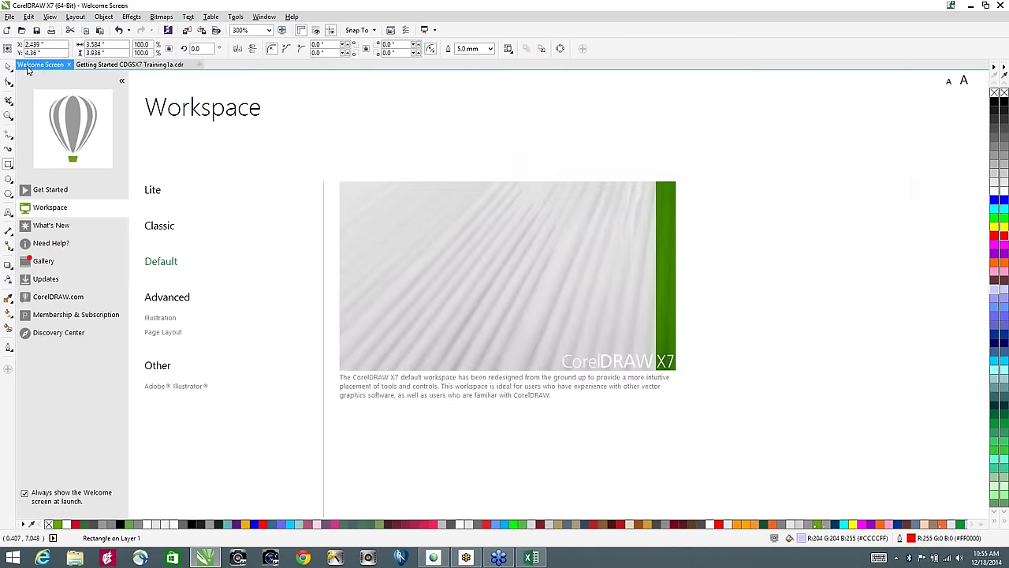
pyautogui.click(154, 225)
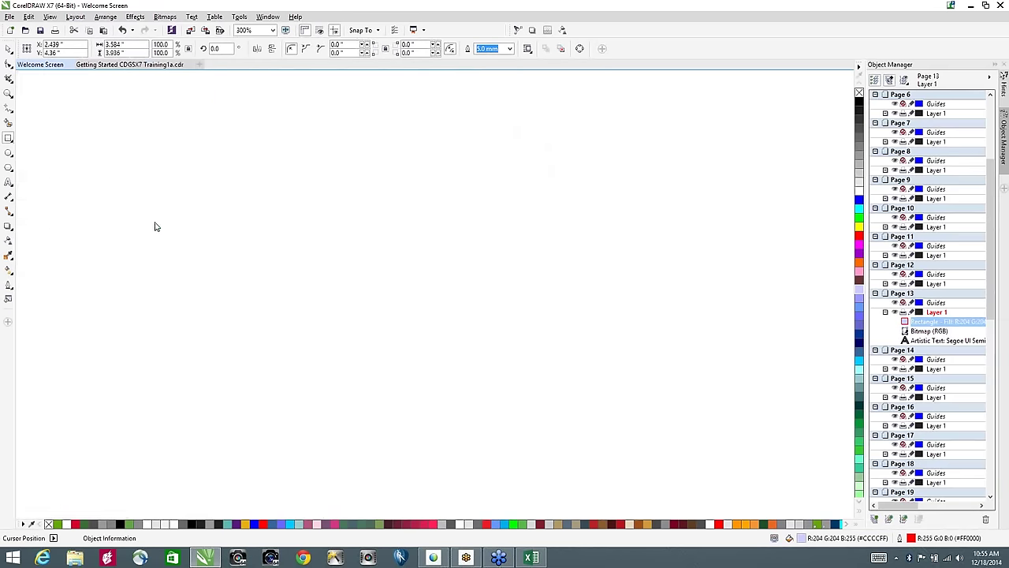
pyautogui.click(122, 66)
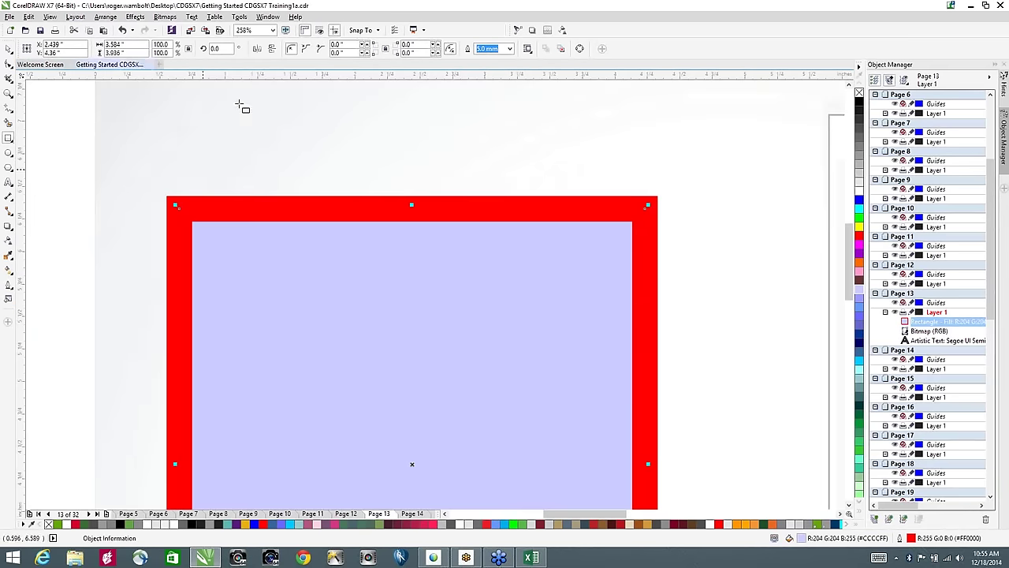
# Step: Convert the rectangle's red outline to an object and show the drawing in wireframe view
pyautogui.click(106, 17)
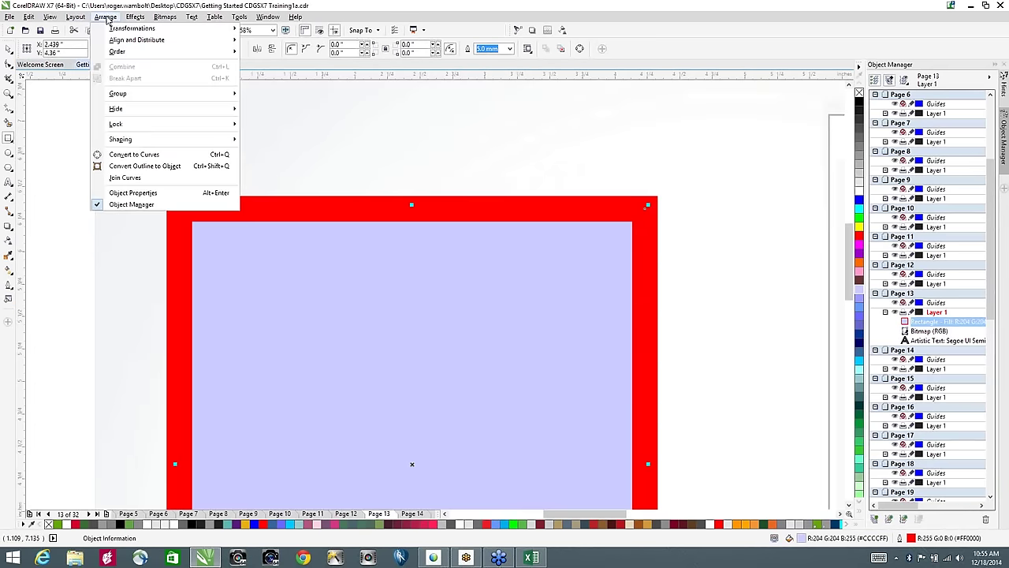
pyautogui.click(171, 167)
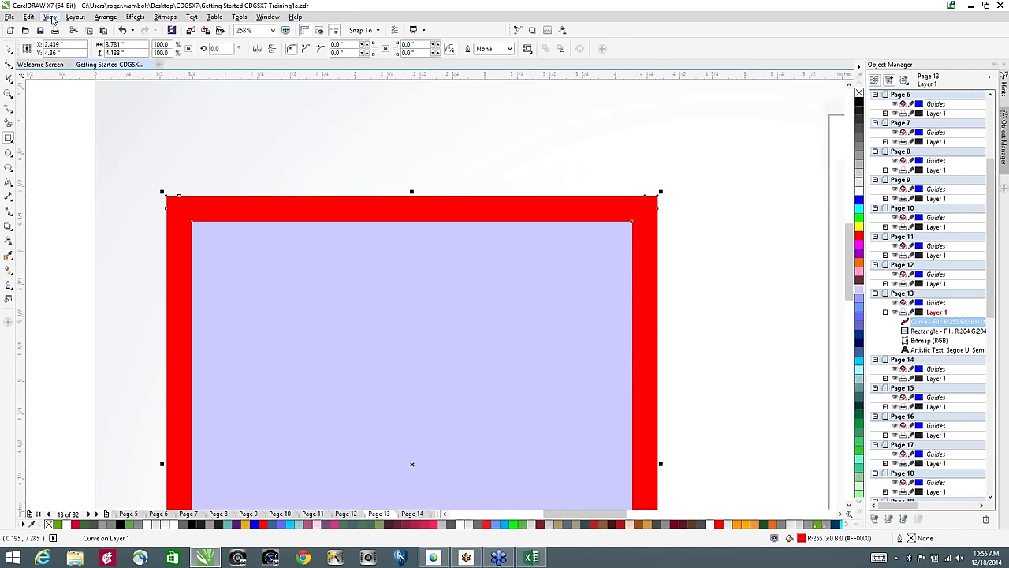
pyautogui.hotkey('shift', 'F9')
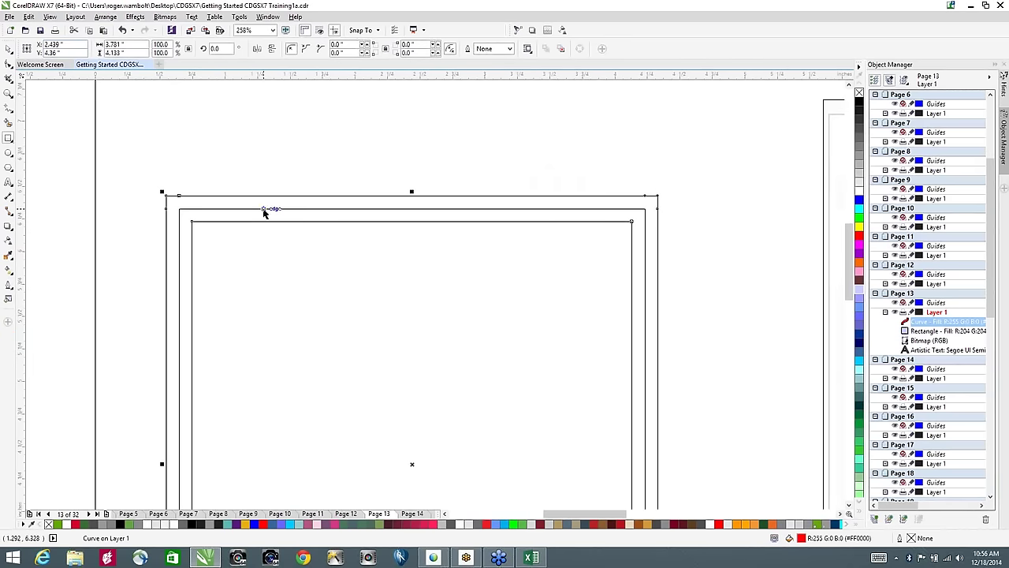
# Step: Move the converted outline about 0.47 in to the right, check it in full-color view, and undo the move and conversion
pyautogui.press('space')
pyautogui.moveTo(265, 204); pyautogui.dragTo(324, 203)
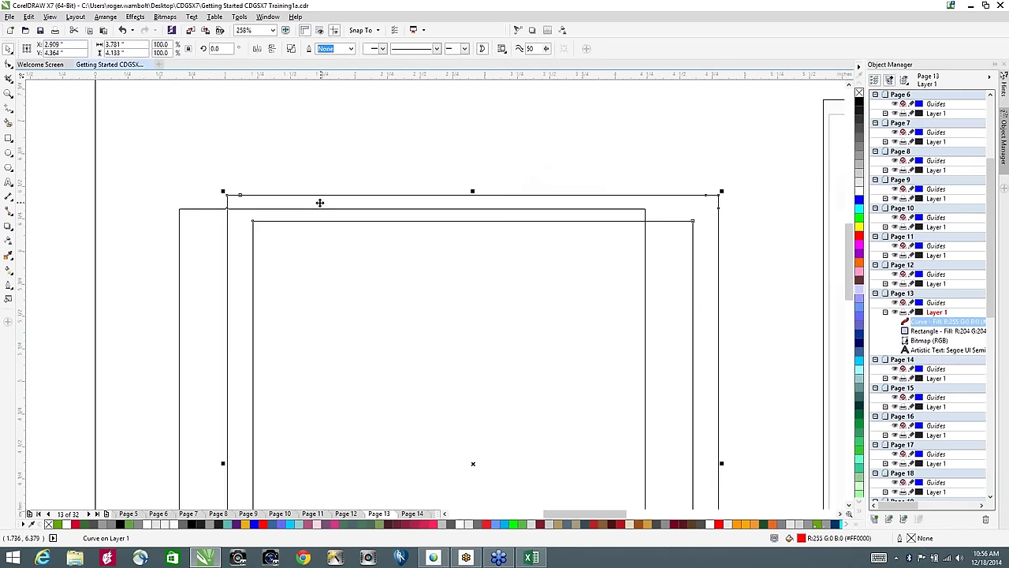
pyautogui.hotkey('shift', 'F9')
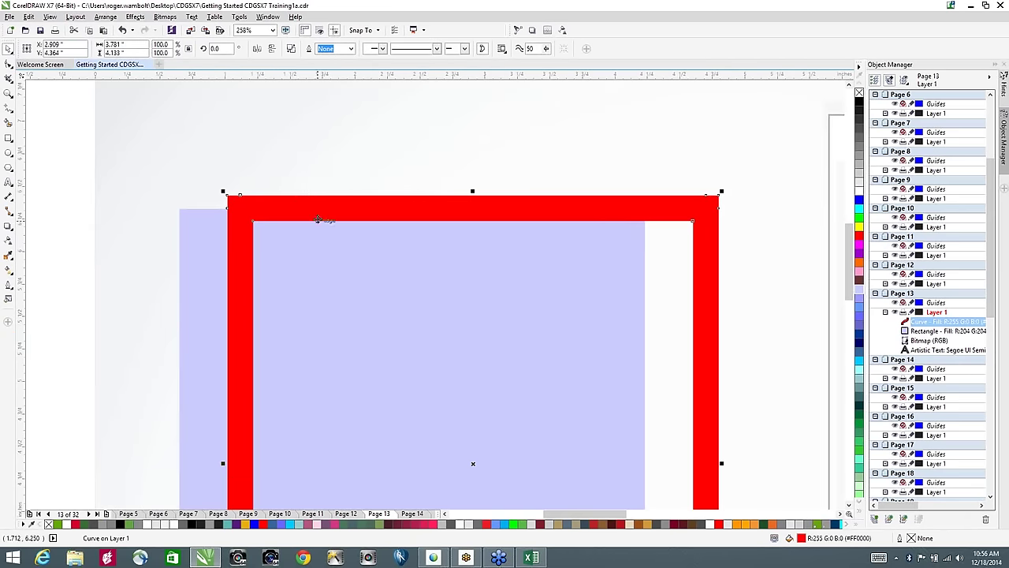
pyautogui.hotkey('ctrl', 'z')
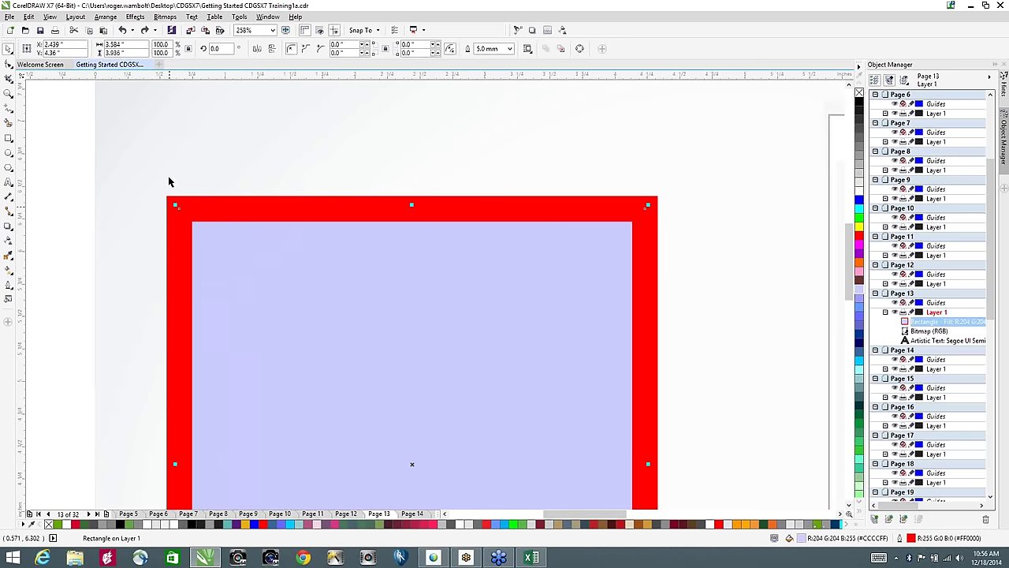
# Step: Set the rectangle's outline position to inside the object edge with the Outline Pen, and show the whole page
pyautogui.click(10, 291)
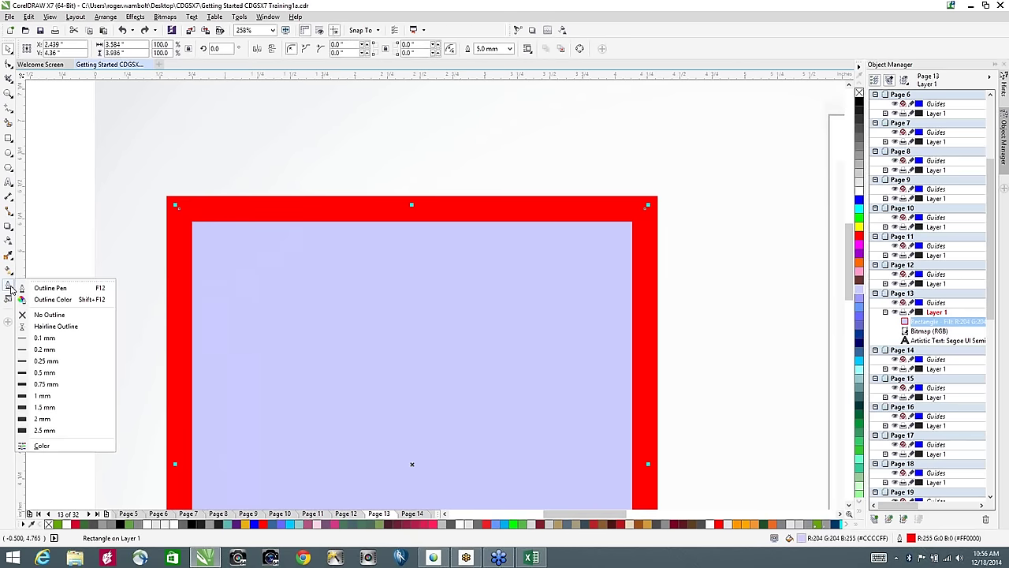
pyautogui.click(49, 288)
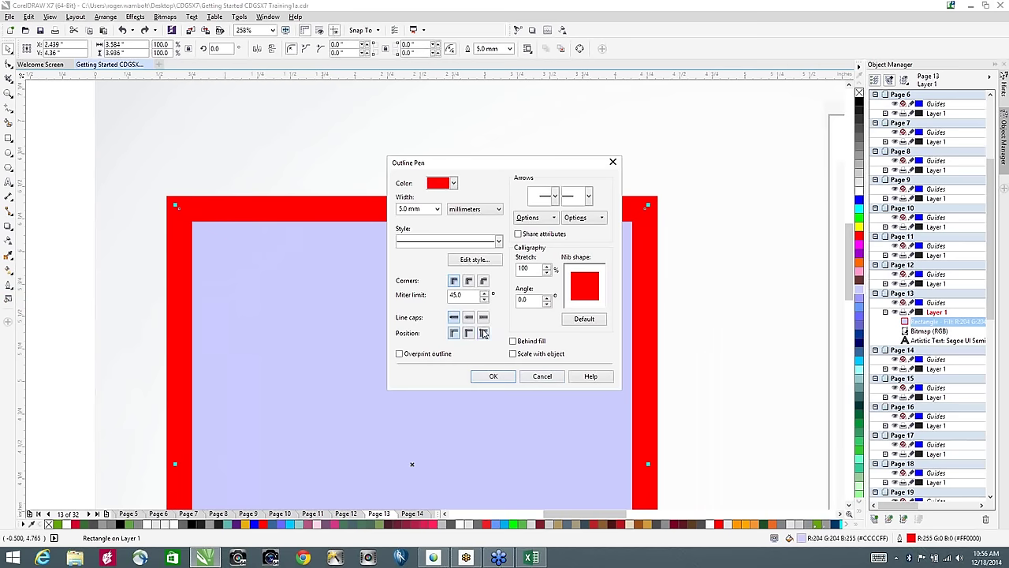
pyautogui.click(497, 375)
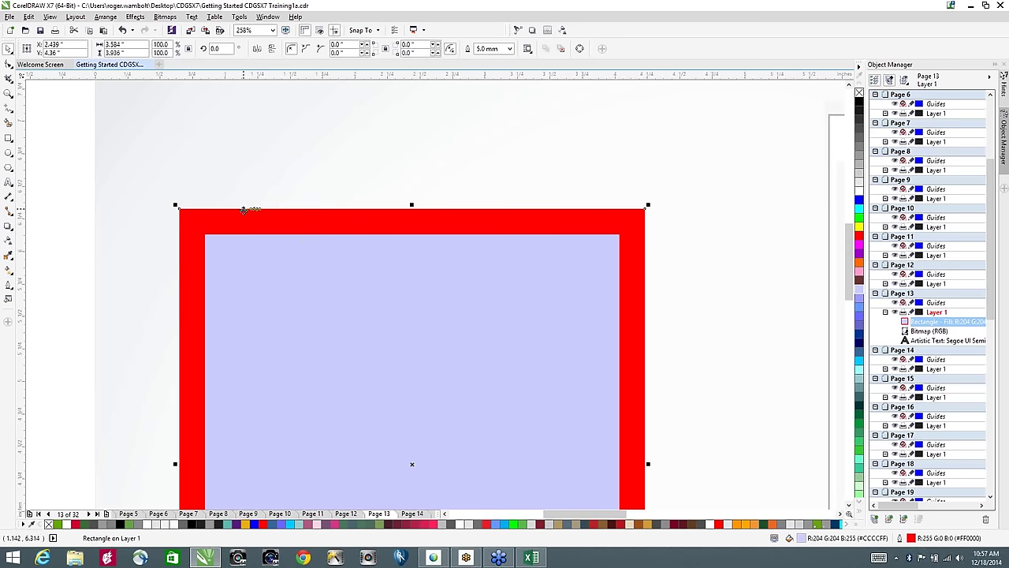
pyautogui.press('F4')
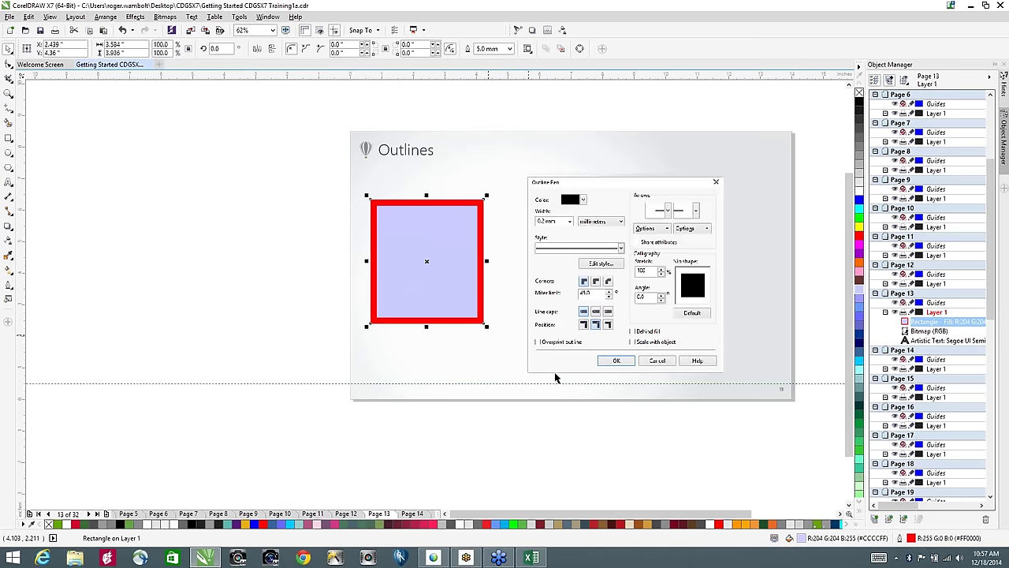
# Step: Go to page 14 and detach the Crop Tool flyout, docking it as a toolbar alongside the standard toolbar
pyautogui.press('pagedown')
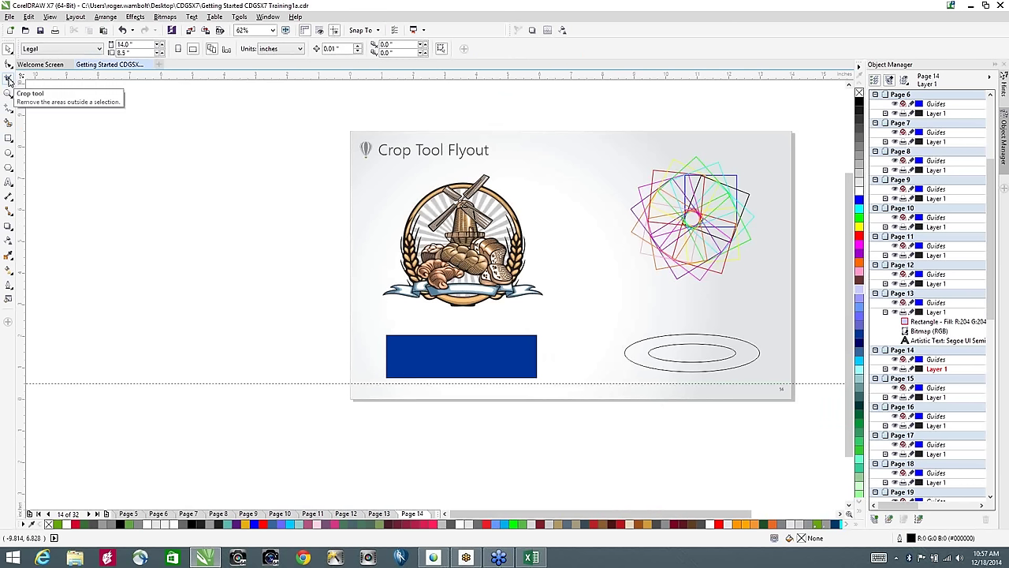
pyautogui.click(9, 79)
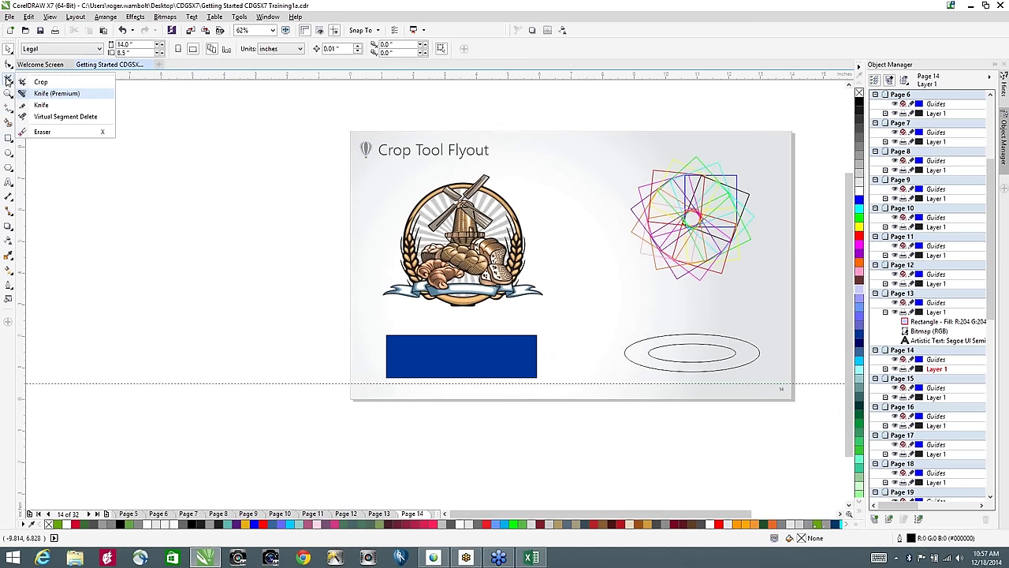
pyautogui.rightClick(675, 47)
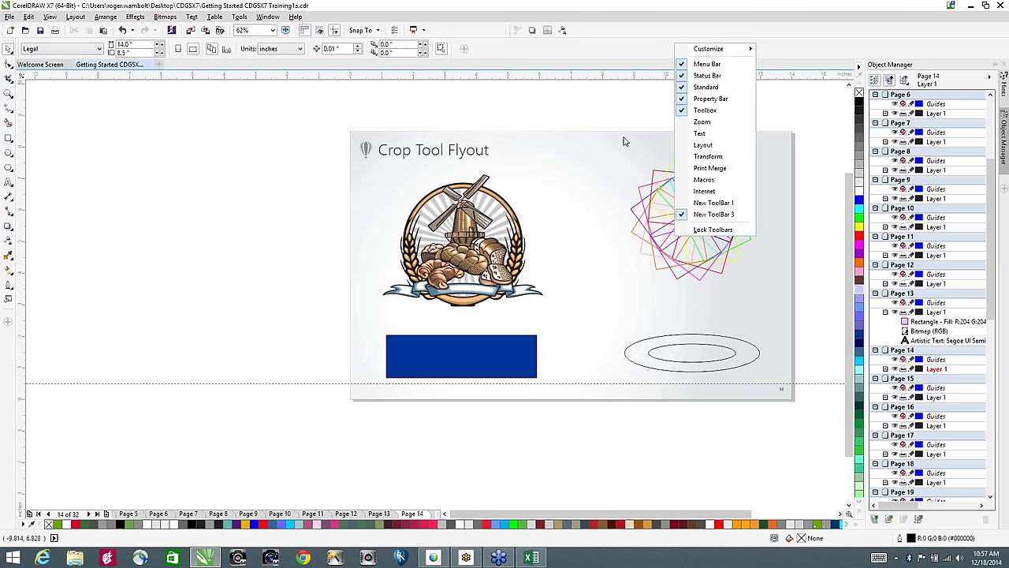
pyautogui.click(8, 81)
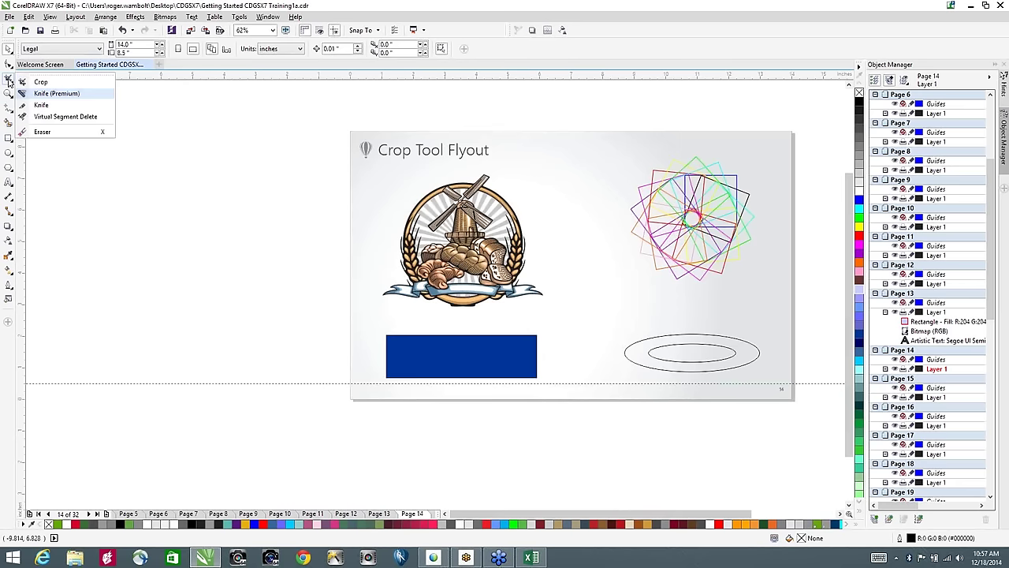
pyautogui.click(91, 81)
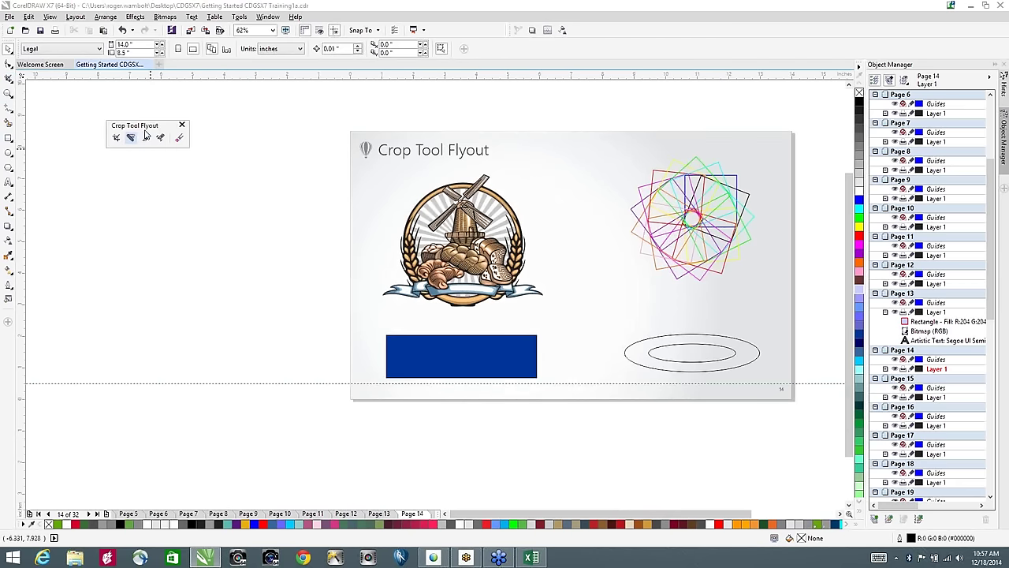
pyautogui.moveTo(146, 131); pyautogui.dragTo(623, 31)
# Step: Close the linked Excel worksheet window and return to the Crop Tool Flyout page
pyautogui.hotkey('alt', 'Tab')
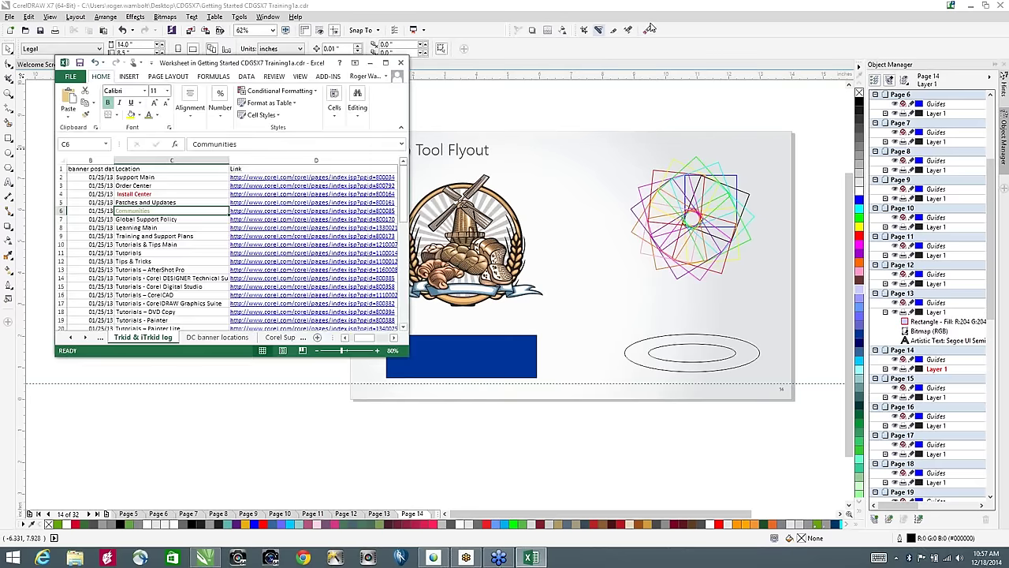
pyautogui.click(403, 63)
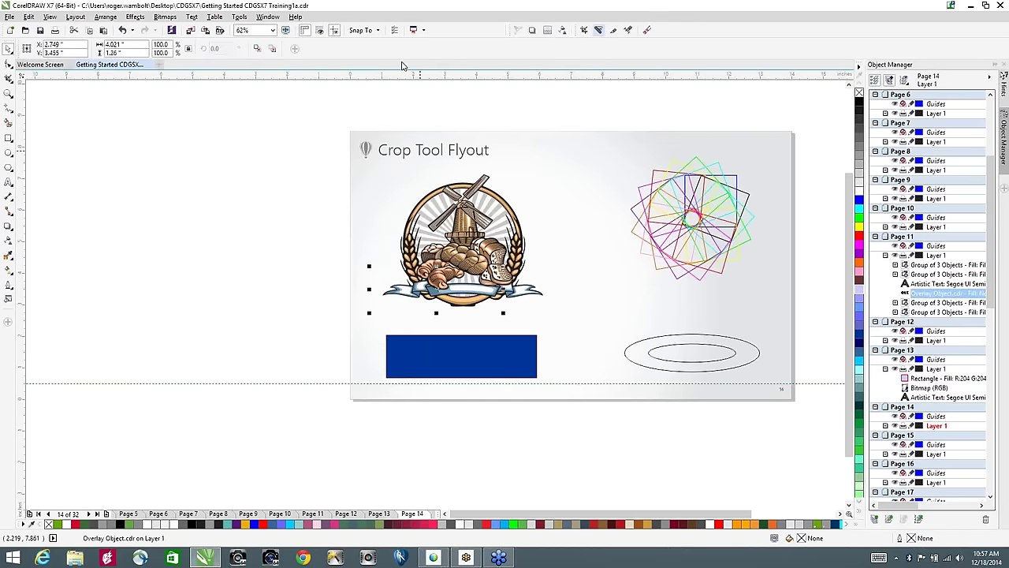
# Step: Deselect the object and dock the Crop Tool flyout again as a toolbar alongside the standard toolbar
pyautogui.click(489, 106)
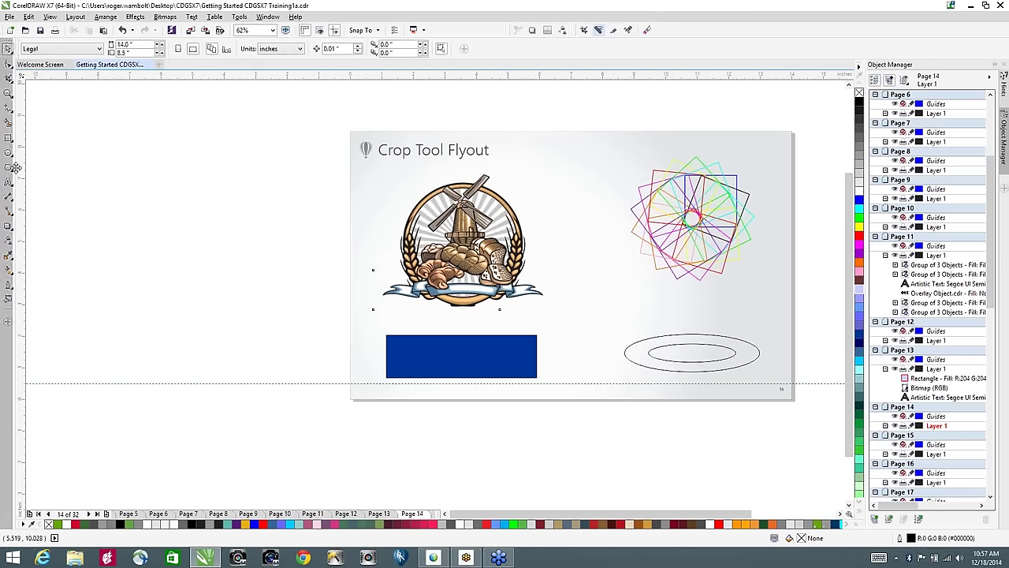
pyautogui.click(188, 145)
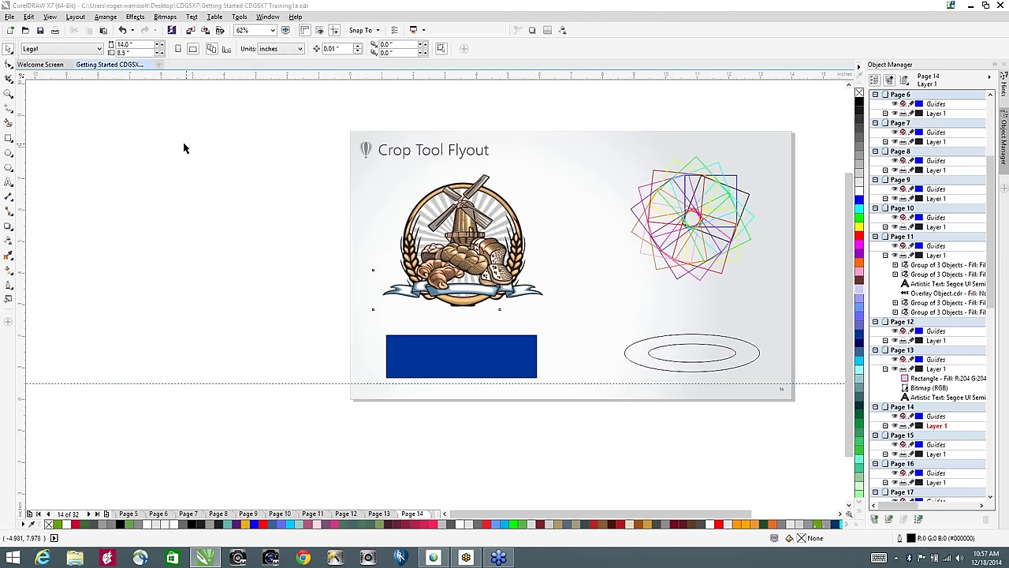
pyautogui.click(10, 80)
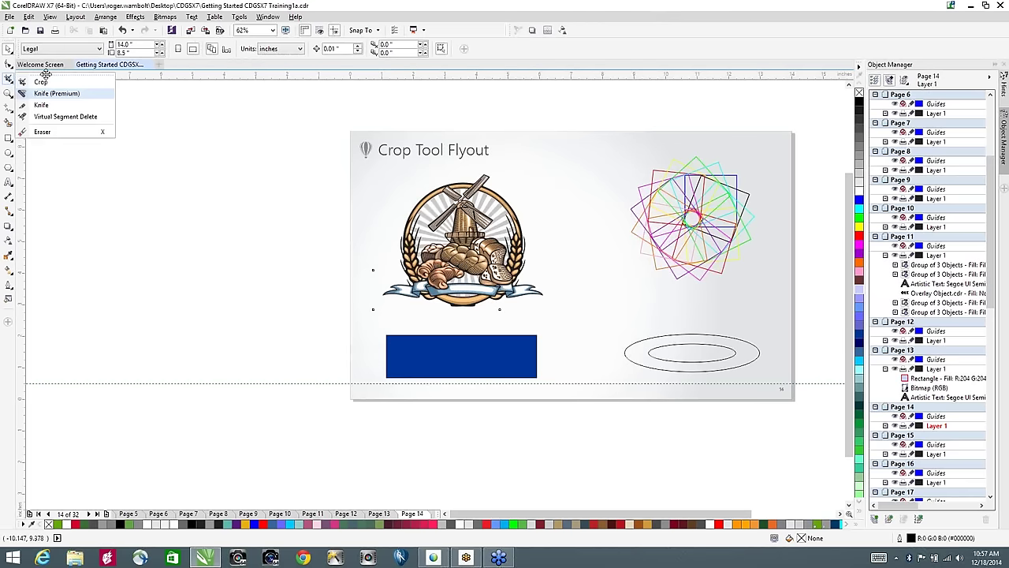
pyautogui.moveTo(47, 76)
pyautogui.mouseDown()
pyautogui.moveTo(113, 151)
pyautogui.moveTo(633, 95)
pyautogui.moveTo(640, 30)
pyautogui.mouseUp()
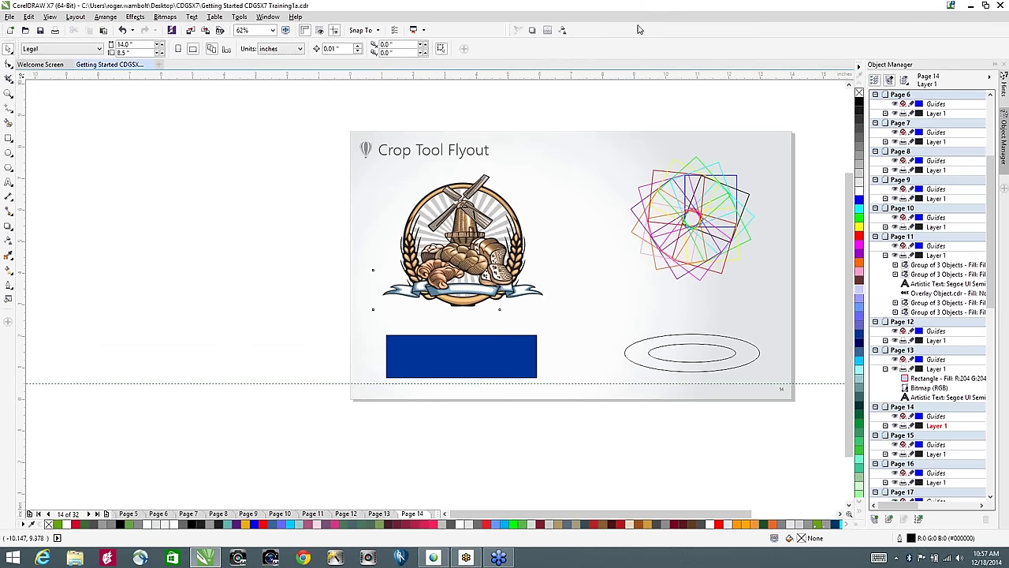
pyautogui.click(11, 79)
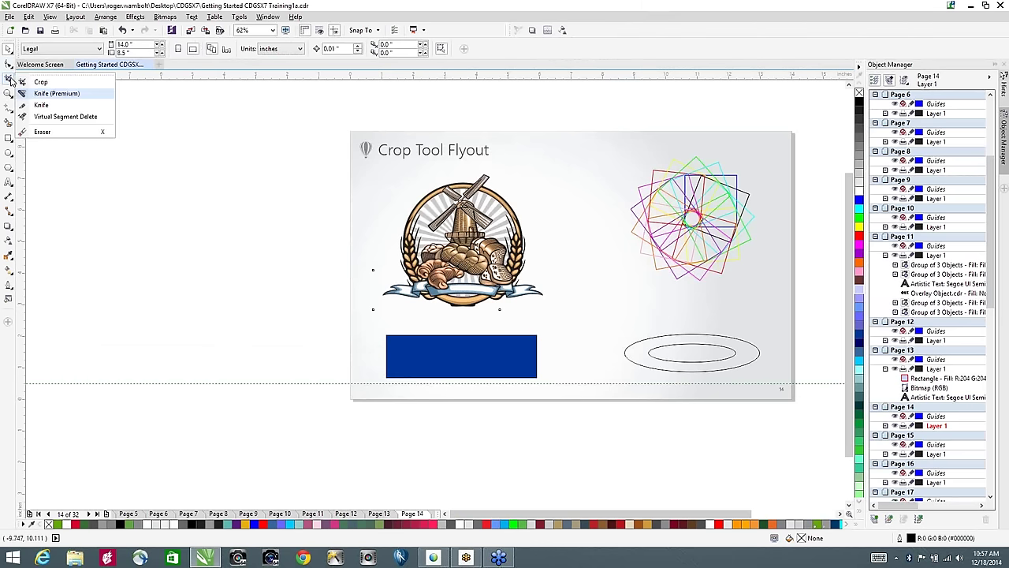
pyautogui.moveTo(41, 75); pyautogui.dragTo(674, 30)
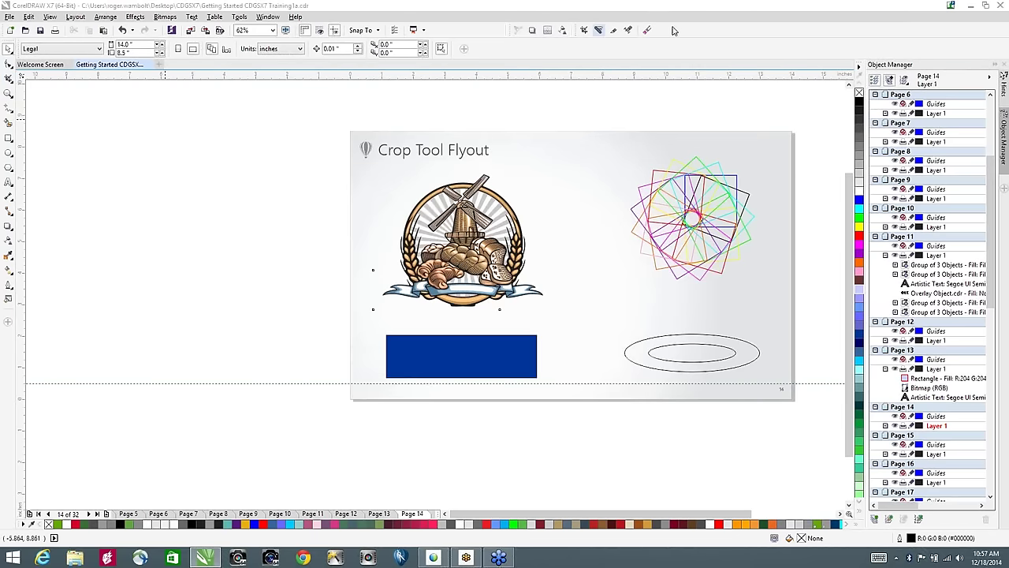
# Step: Select the windmill artwork group and shift it very slightly up and to the left
pyautogui.click(599, 30)
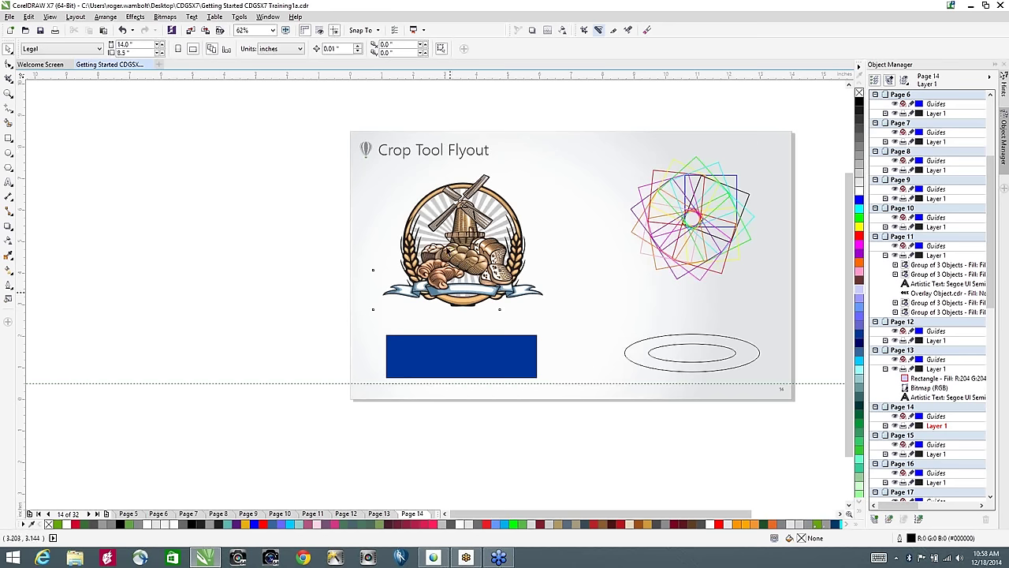
pyautogui.click(470, 222)
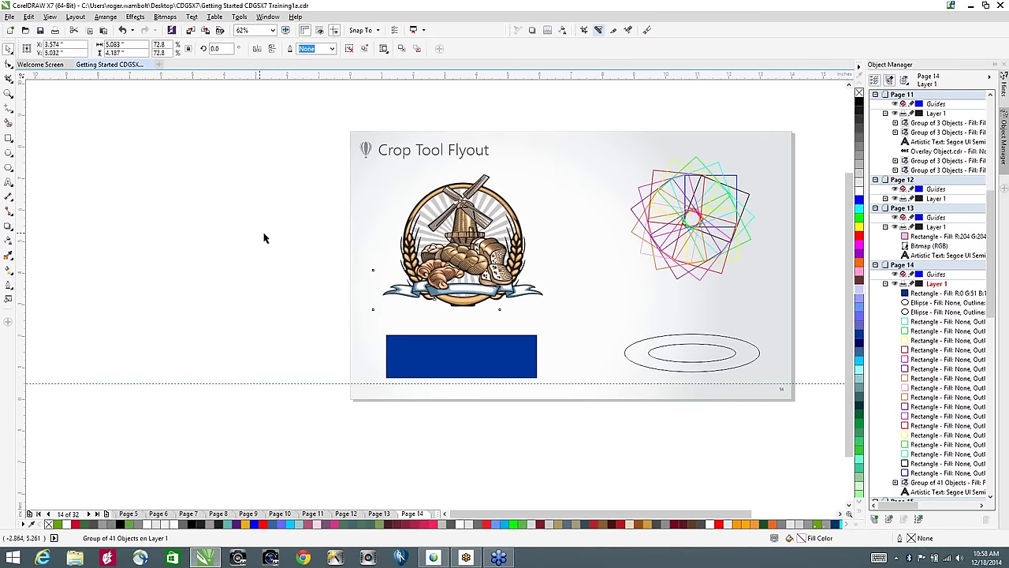
pyautogui.moveTo(461, 219); pyautogui.dragTo(426, 202)
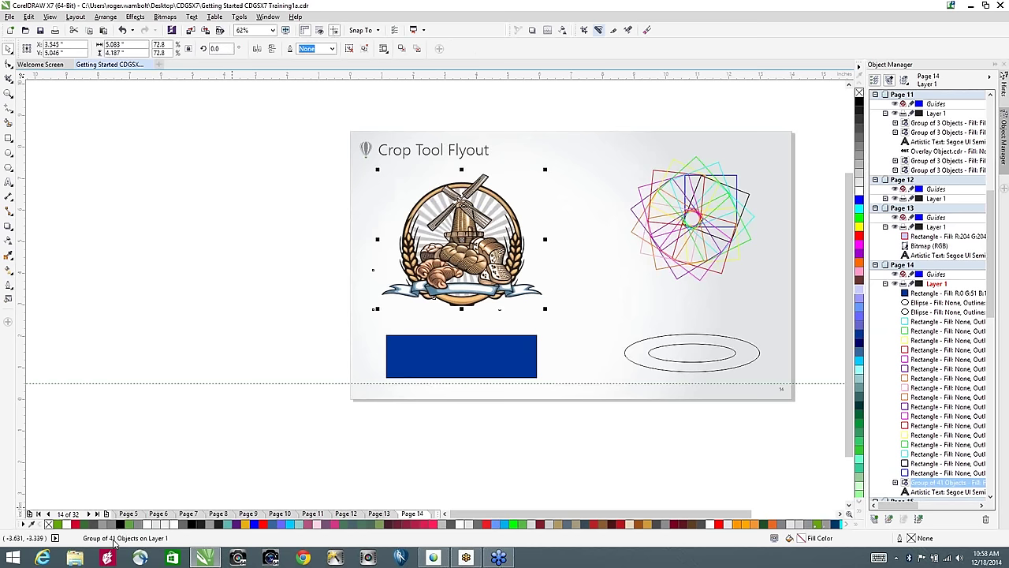
# Step: Draw a crop marquee about 2.06 by 1.96 in over the windmill artwork, and deselect the artwork without applying the crop
pyautogui.click(583, 30)
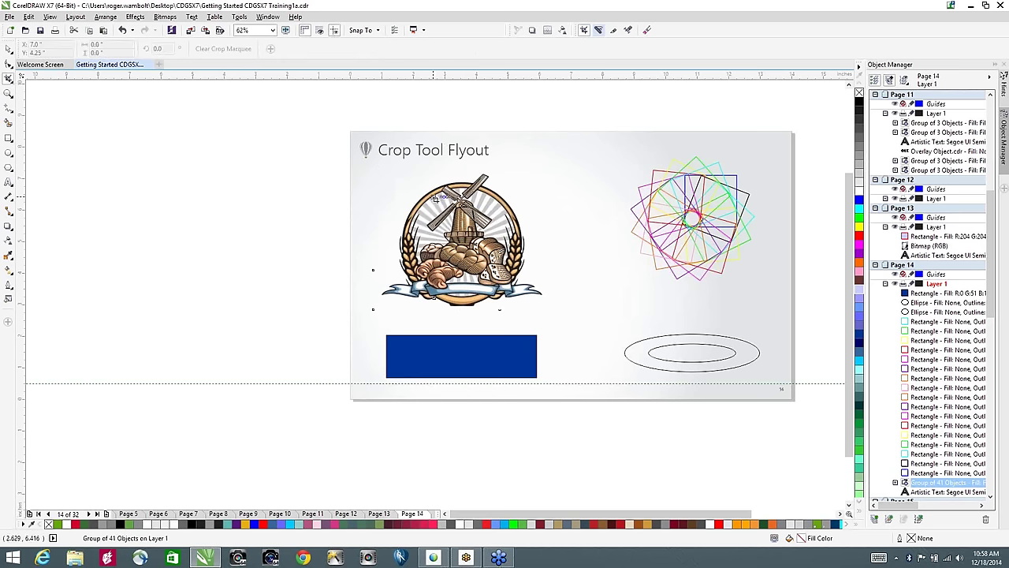
pyautogui.moveTo(435, 198); pyautogui.dragTo(499, 260)
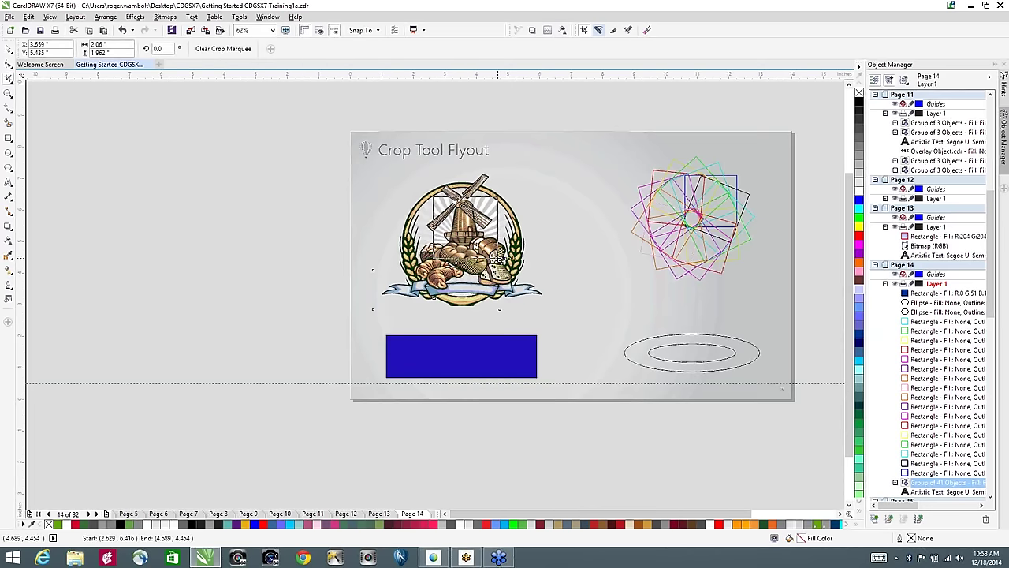
pyautogui.click(8, 78)
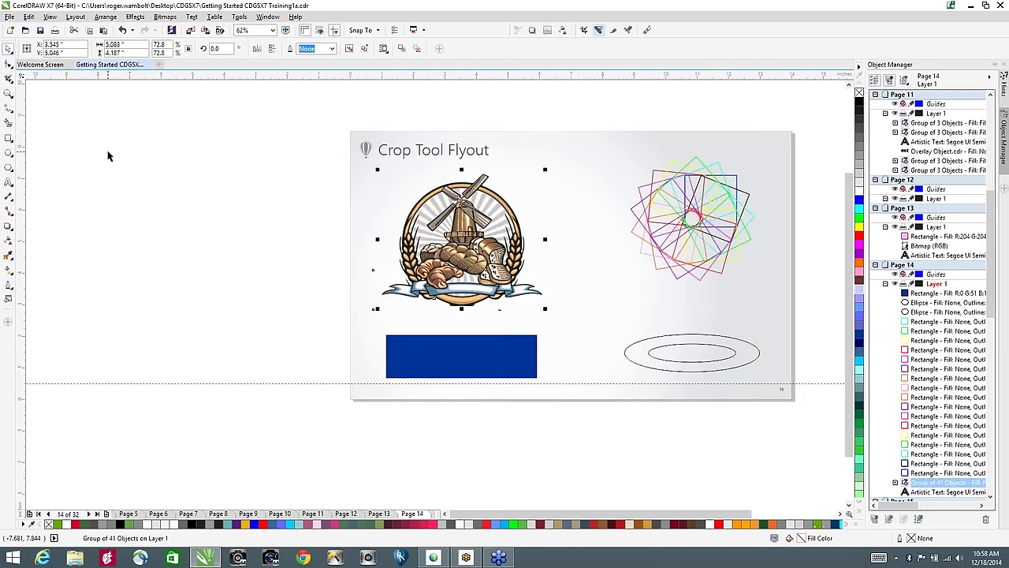
pyautogui.click(110, 156)
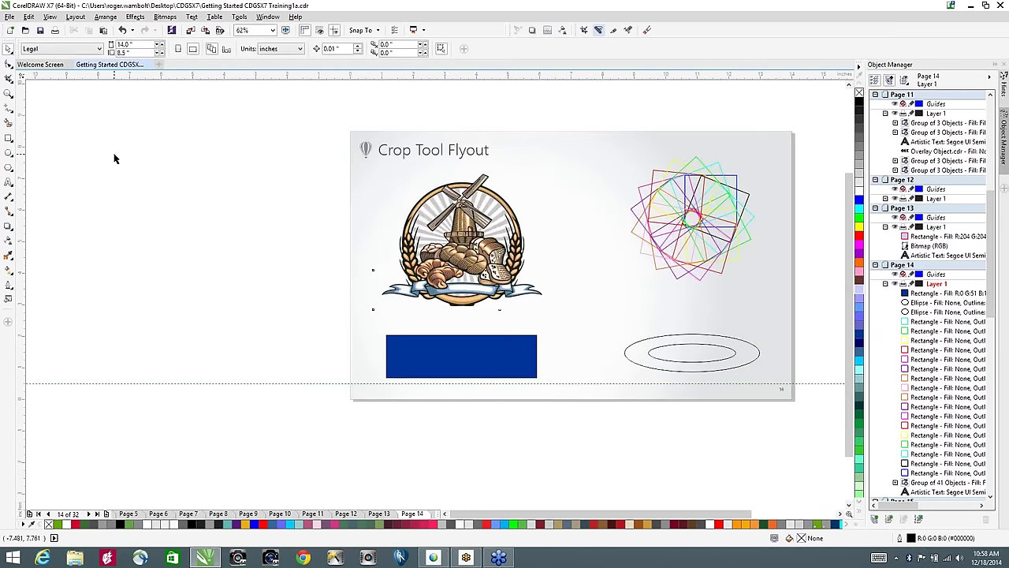
# Step: Apply the crop marquee with nothing selected, undo the crop, and return to the Pick tool
pyautogui.click(598, 30)
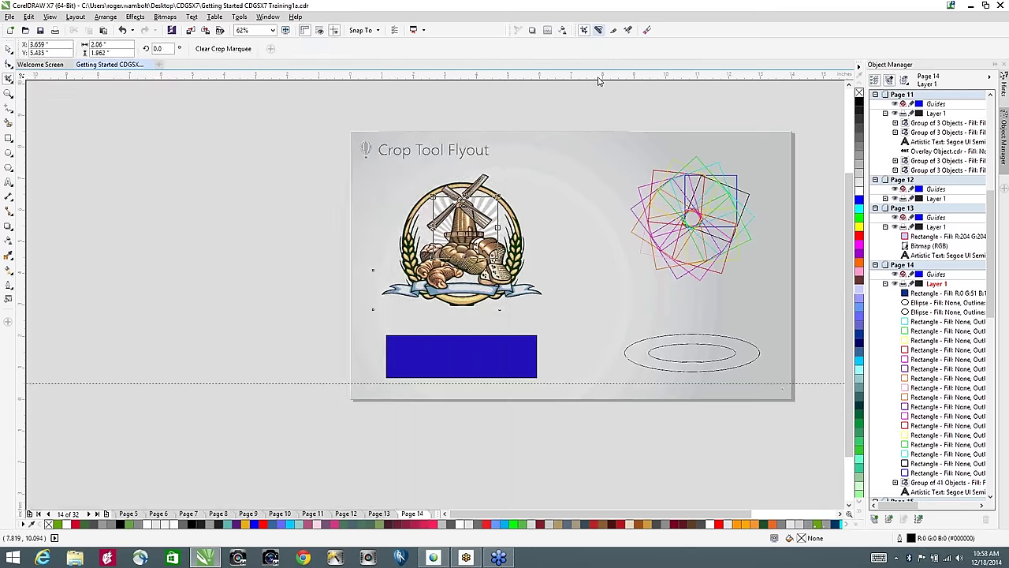
pyautogui.doubleClick(447, 221)
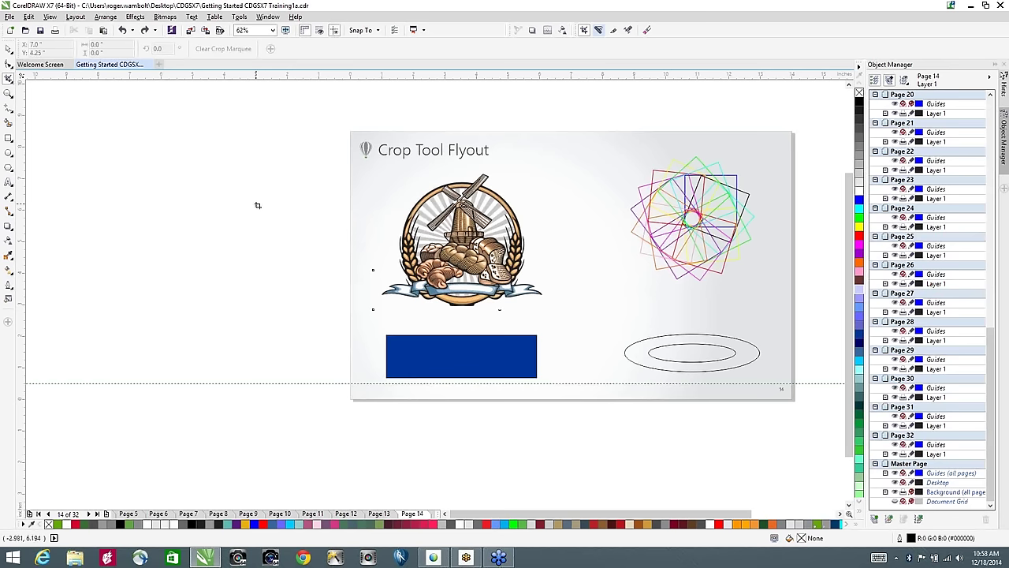
pyautogui.press('space')
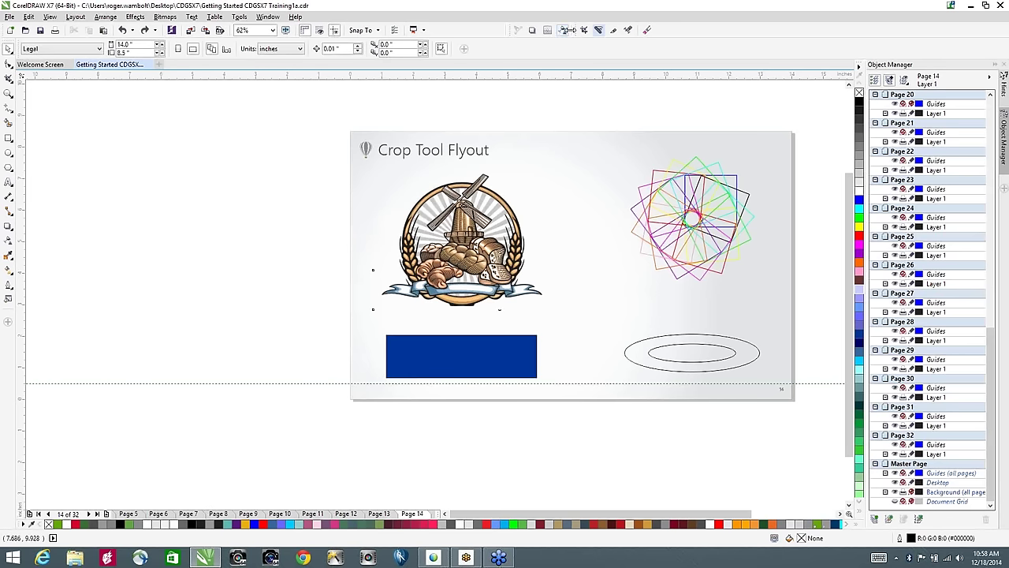
pyautogui.press('space')
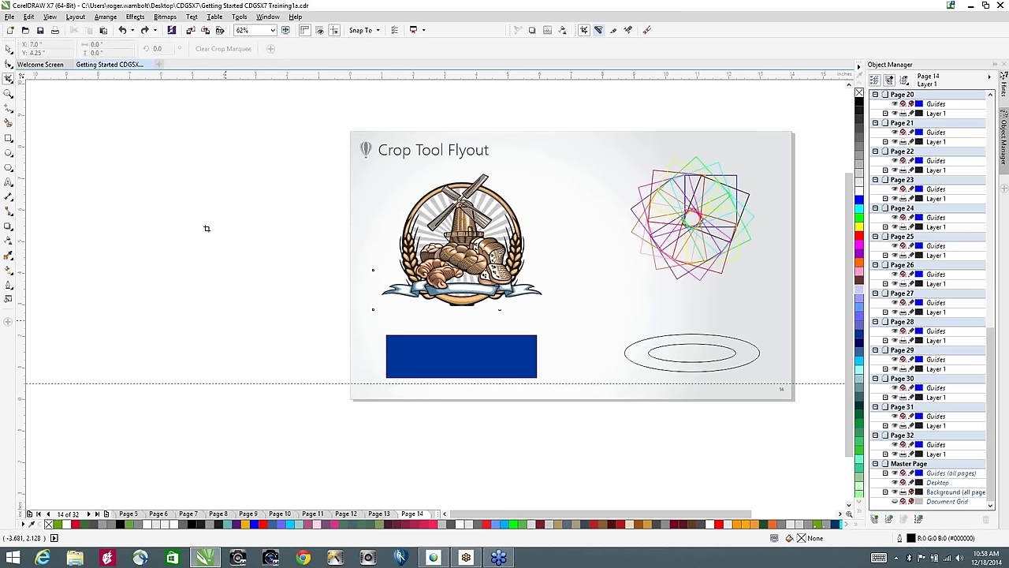
pyautogui.press('space')
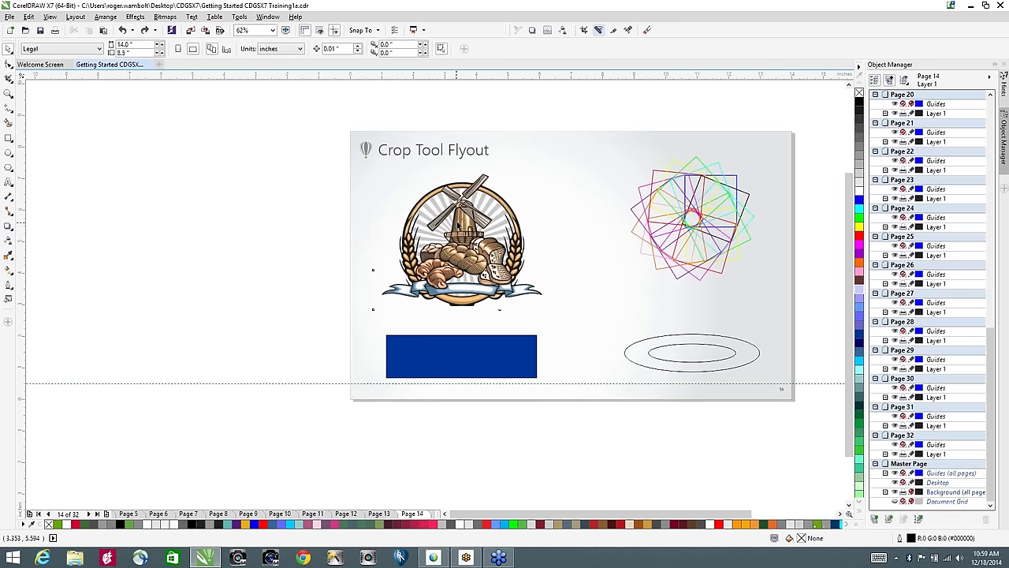
# Step: Crop only the windmill artwork to an area about 2.12 by 2.39 in and move it to the page's left edge
pyautogui.click(458, 225)
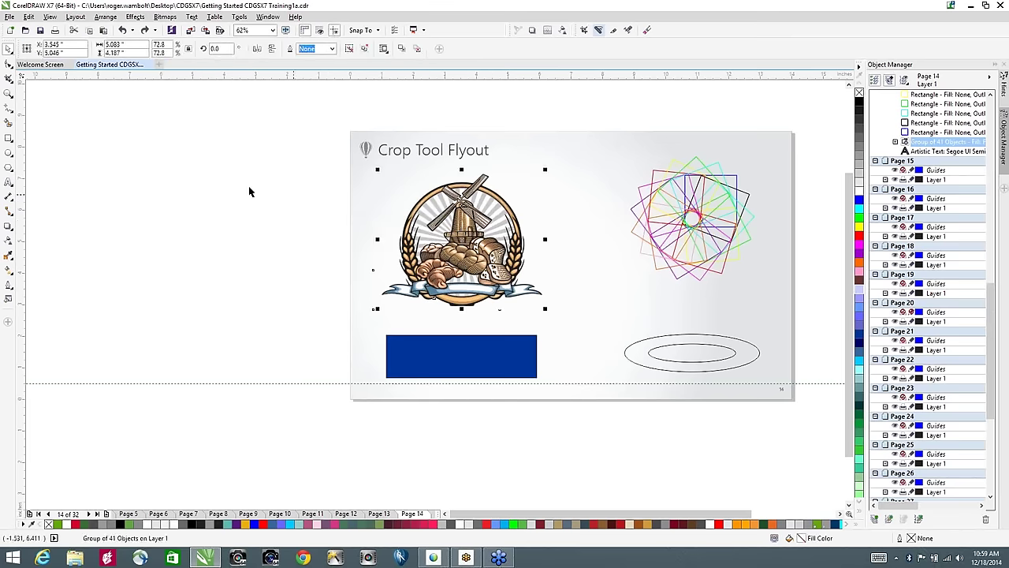
pyautogui.press('space')
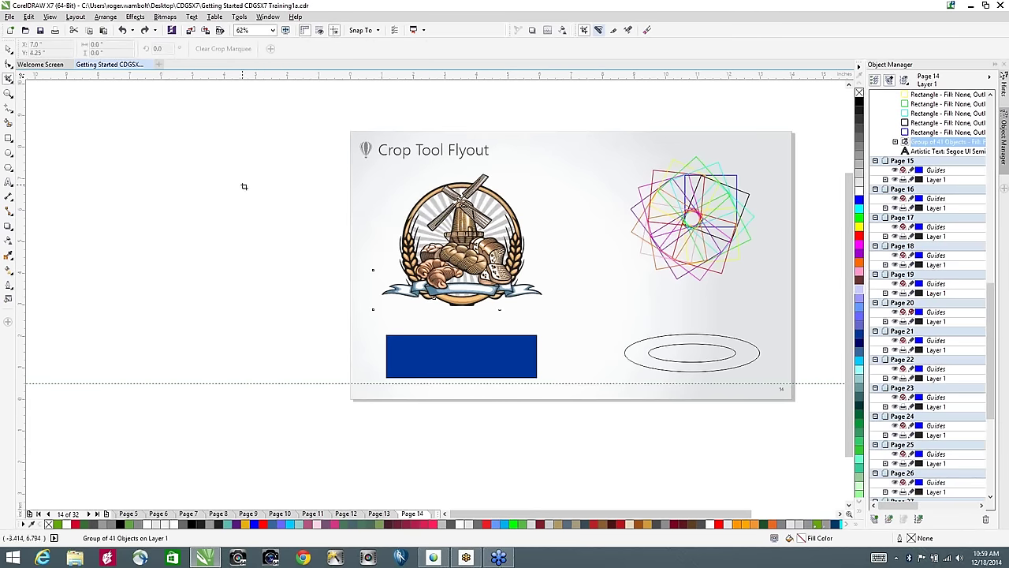
pyautogui.moveTo(437, 192); pyautogui.dragTo(505, 268)
pyautogui.doubleClick(472, 226)
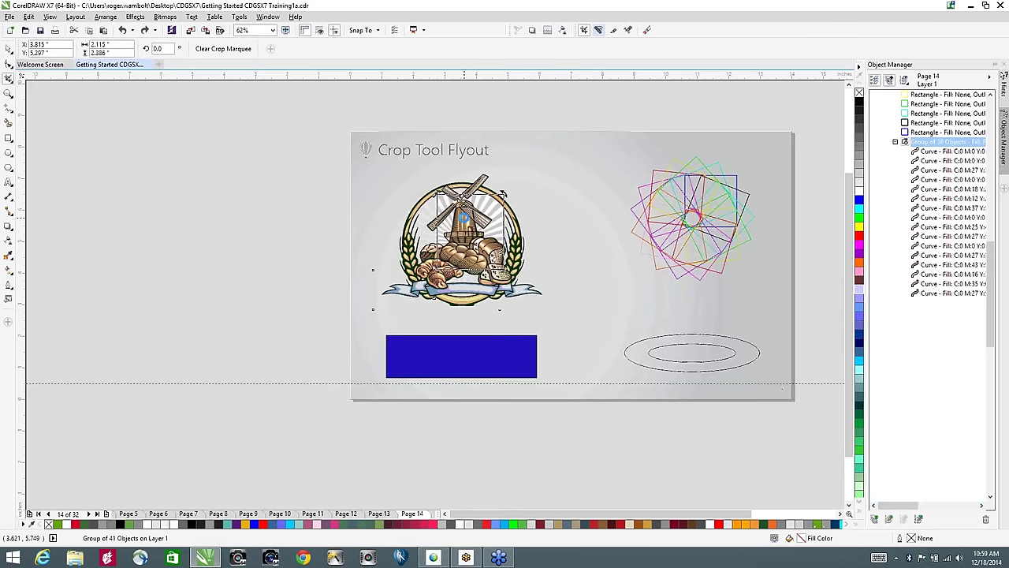
pyautogui.press('space')
pyautogui.moveTo(470, 224); pyautogui.dragTo(391, 208)
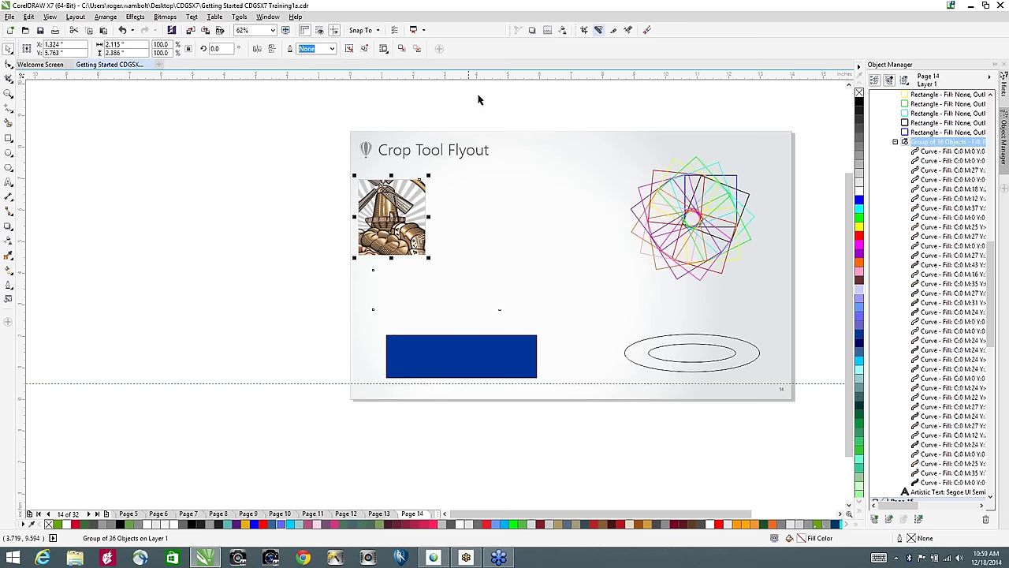
pyautogui.click(598, 30)
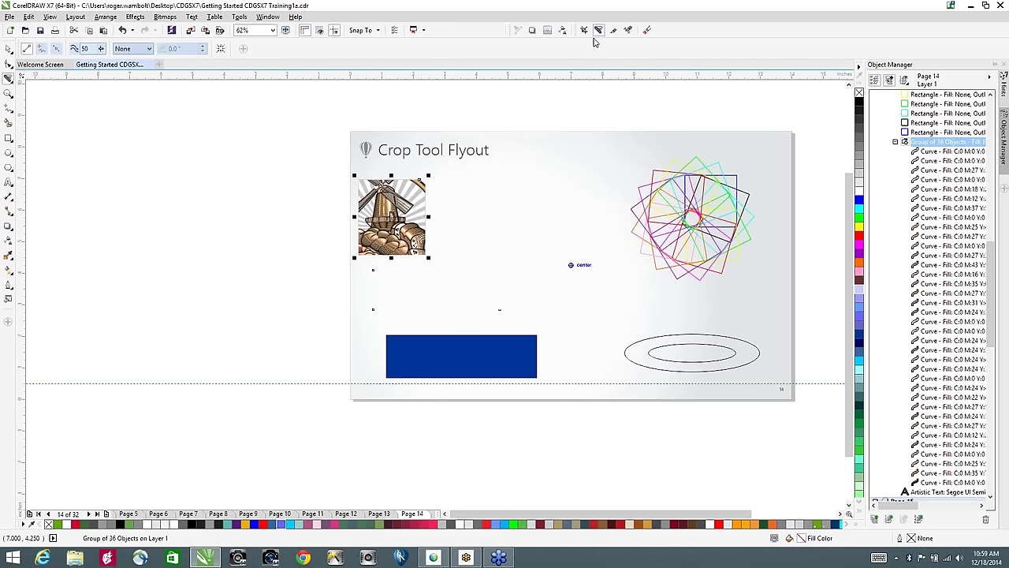
pyautogui.click(584, 30)
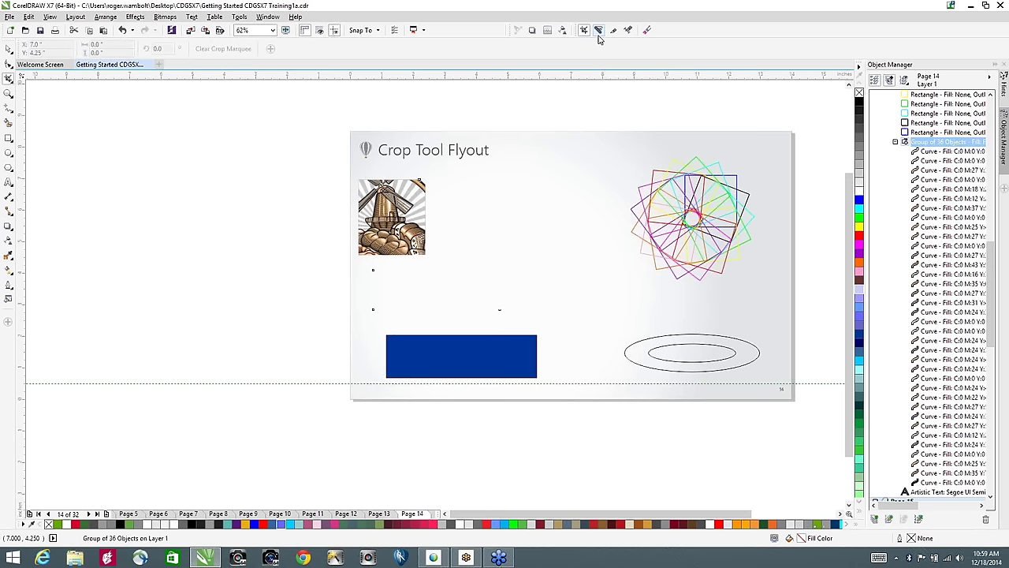
pyautogui.click(29, 16)
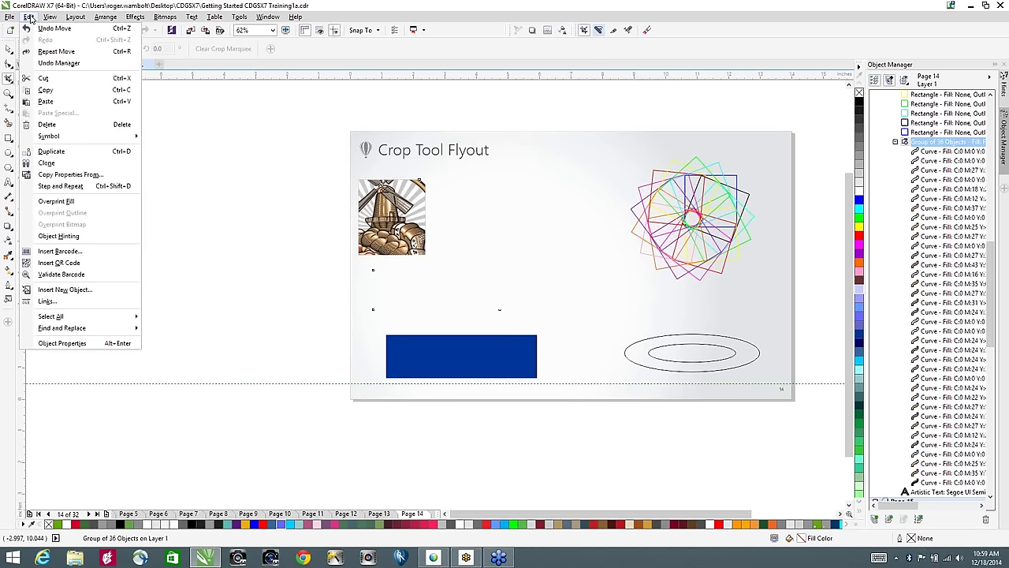
pyautogui.click(29, 17)
pyautogui.click(295, 16)
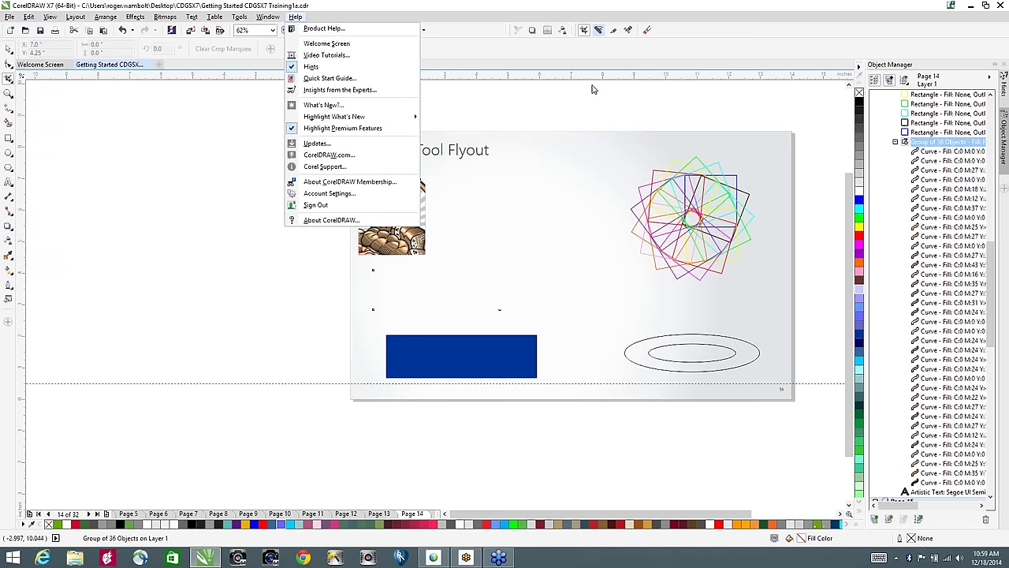
pyautogui.click(597, 30)
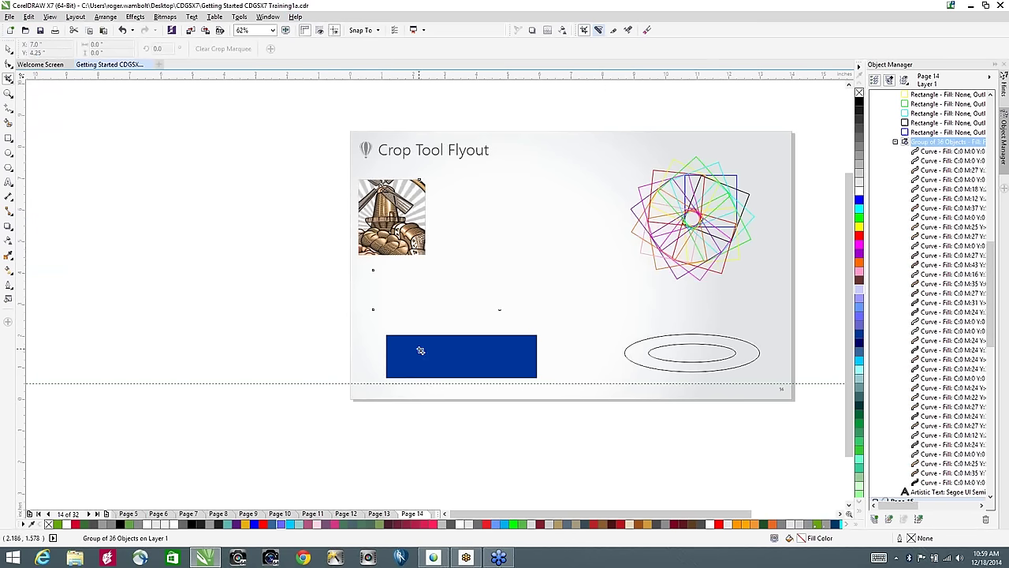
# Step: Cut the blue rectangle with Knife (Premium) along a slanted line about 1.53 in long from its upper to its lower edge
pyautogui.click(598, 30)
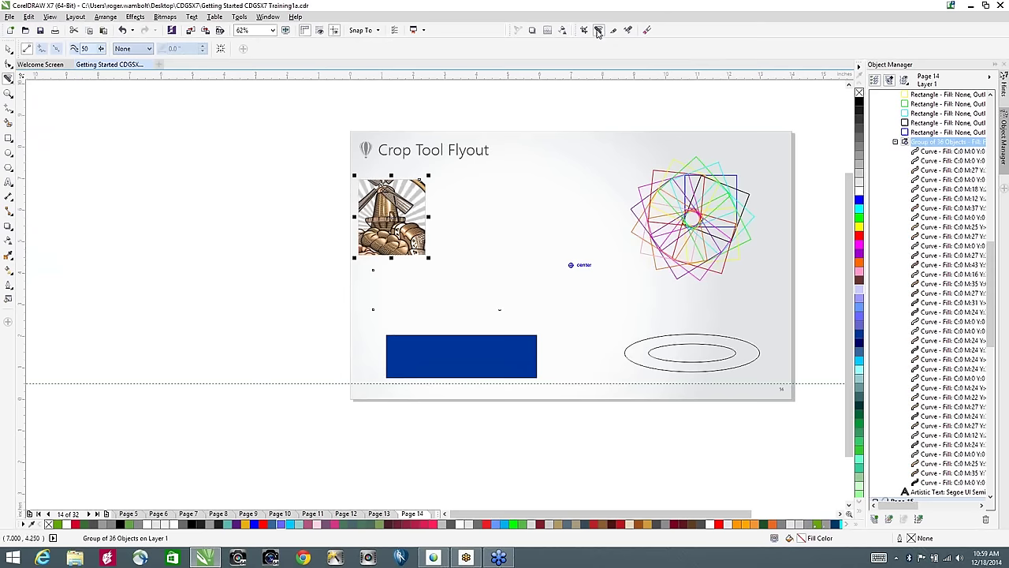
pyautogui.click(414, 334)
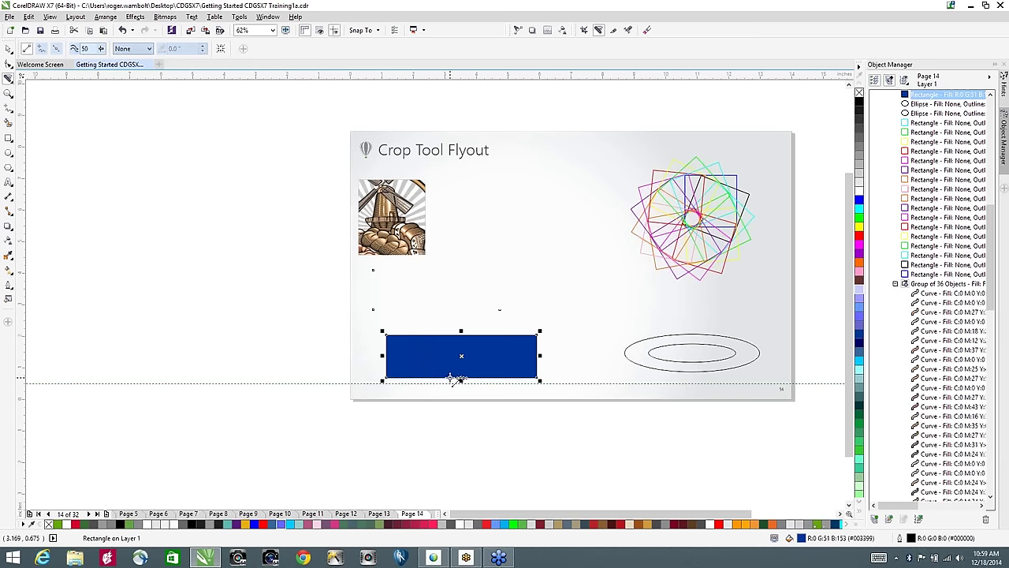
pyautogui.click(433, 335)
pyautogui.click(453, 376)
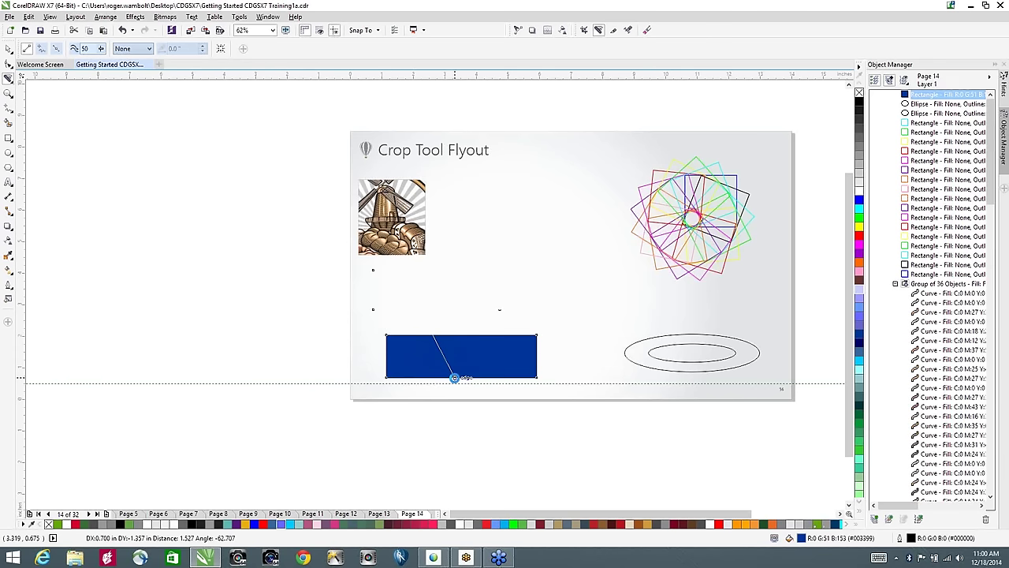
# Step: Move the right piece of the cut rectangle about 1.58 in right and 0.78 in up, and undo the move
pyautogui.press('space')
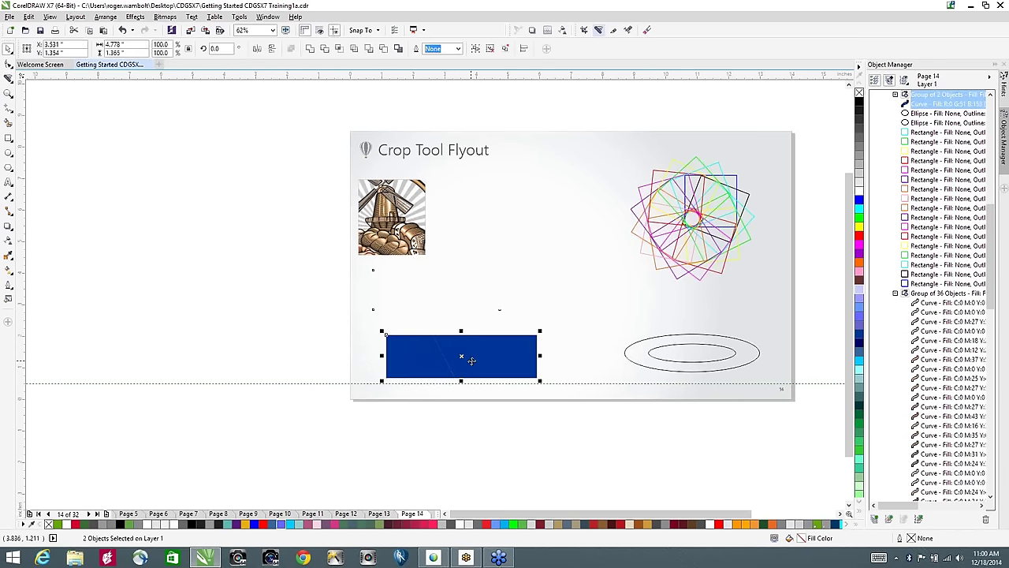
pyautogui.press('Escape')
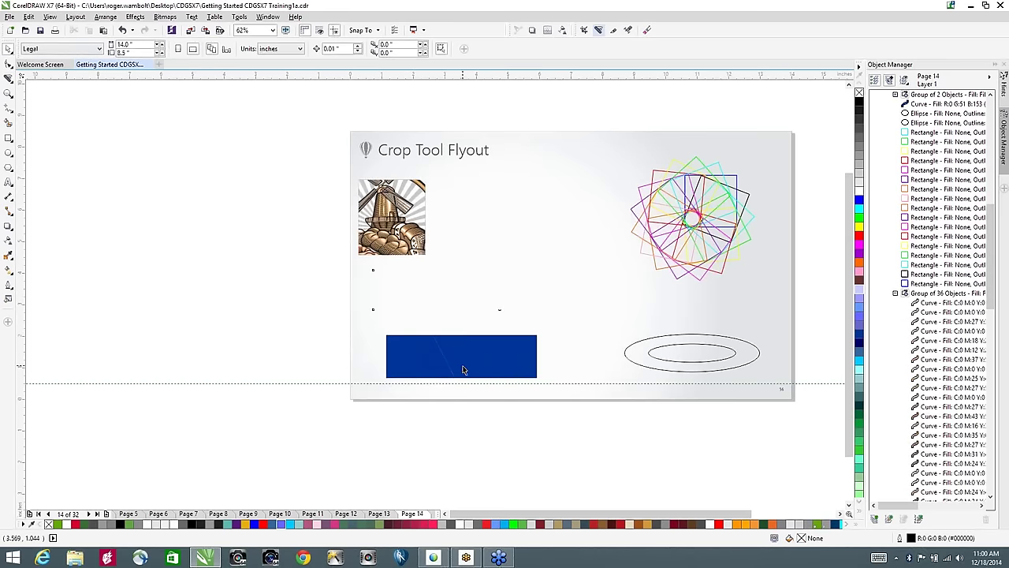
pyautogui.click(453, 354)
pyautogui.moveTo(456, 352); pyautogui.dragTo(507, 329)
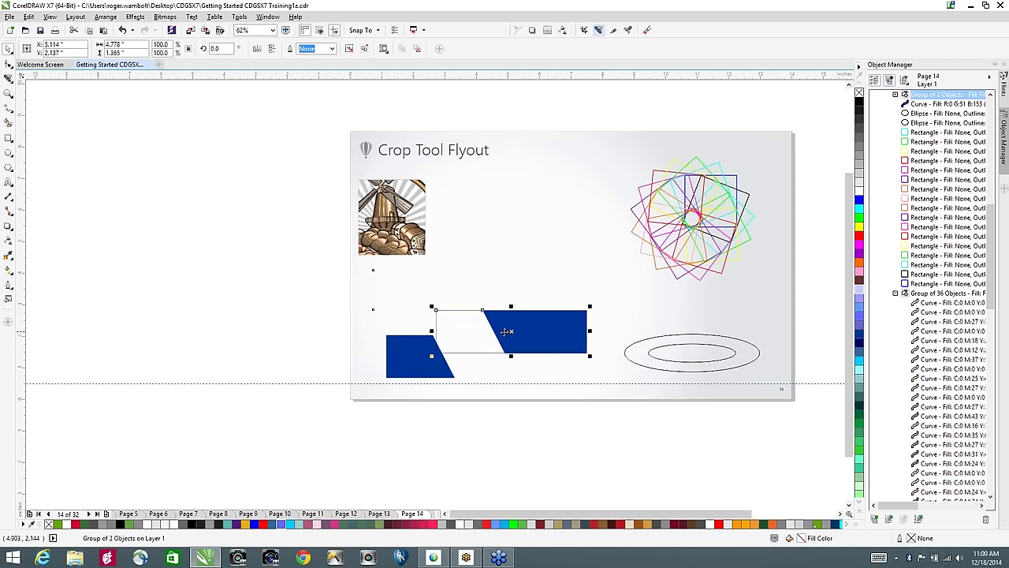
pyautogui.press('space')
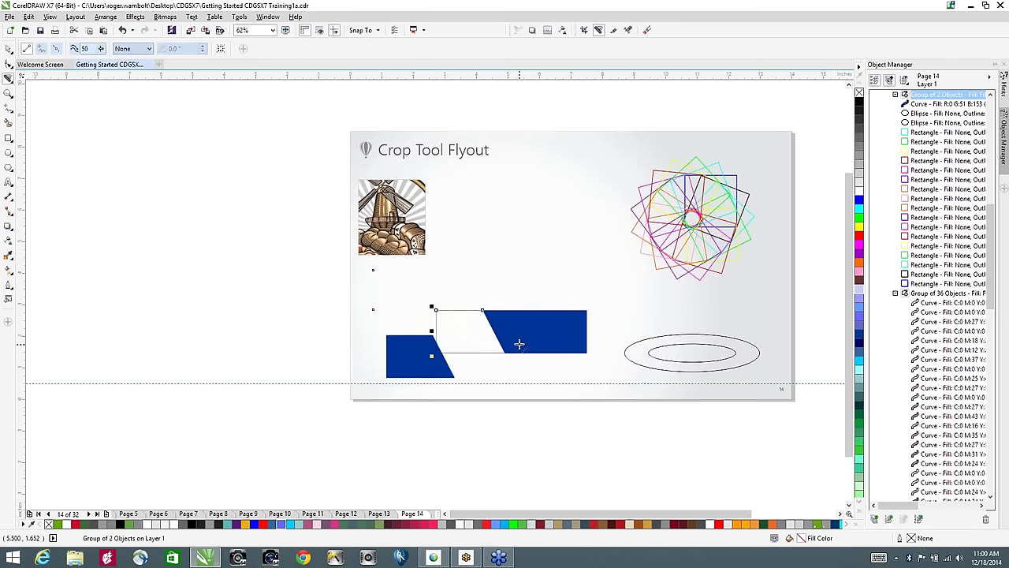
pyautogui.hotkey('ctrl', 'z')
pyautogui.hotkey('ctrl', 'z')
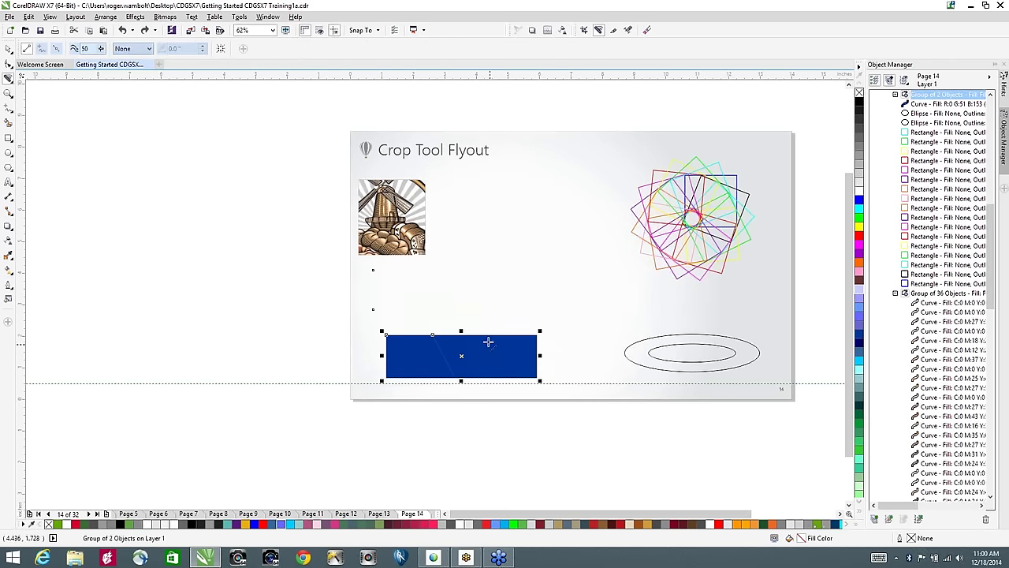
# Step: Cut the right piece of the blue rectangle with Knife (Premium) along a slanted line from its upper to its lower edge
pyautogui.click(485, 336)
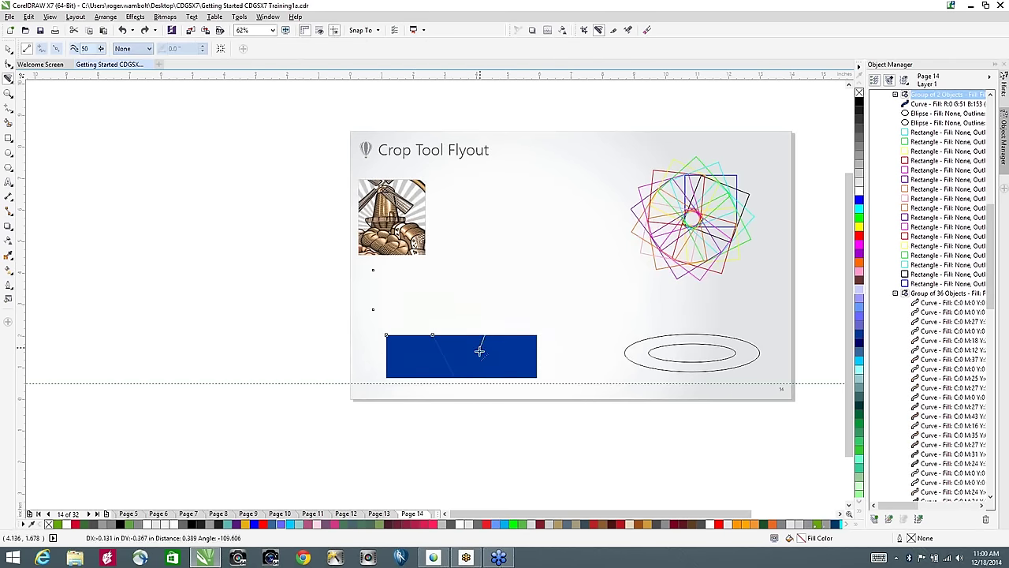
pyautogui.click(511, 378)
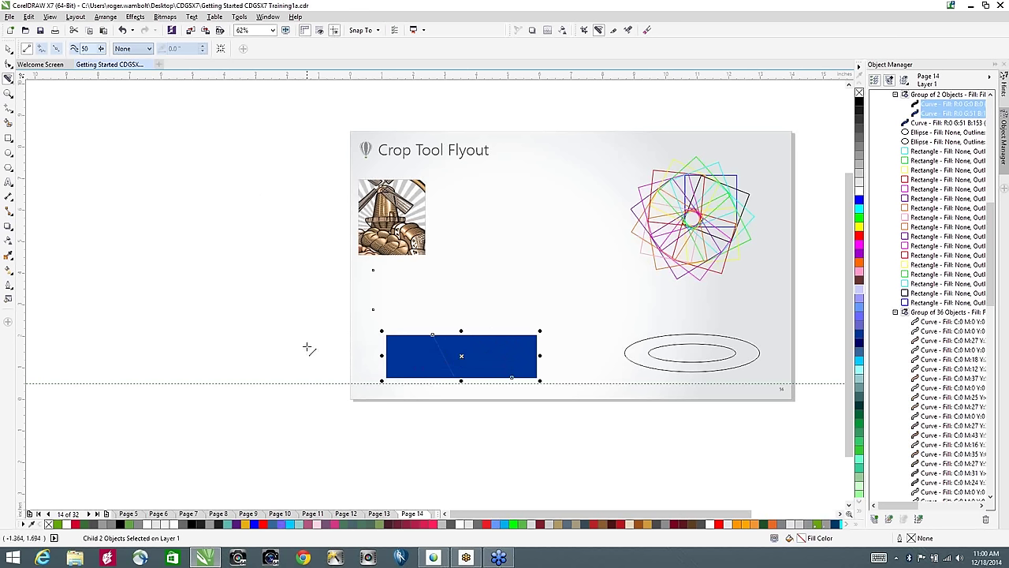
# Step: Launch CorelDRAW X6 alongside the open training document
pyautogui.press('super')
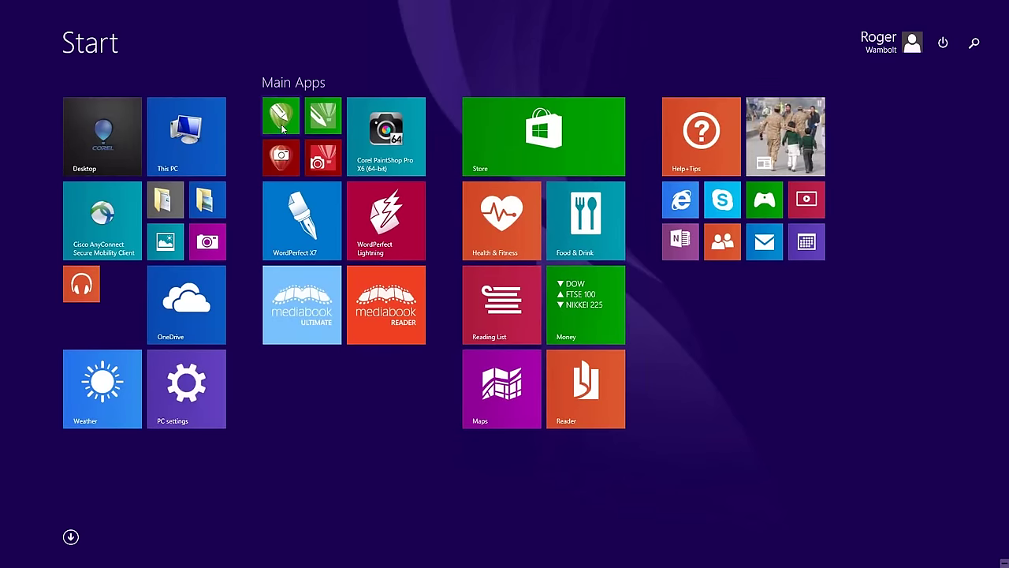
pyautogui.click(276, 117)
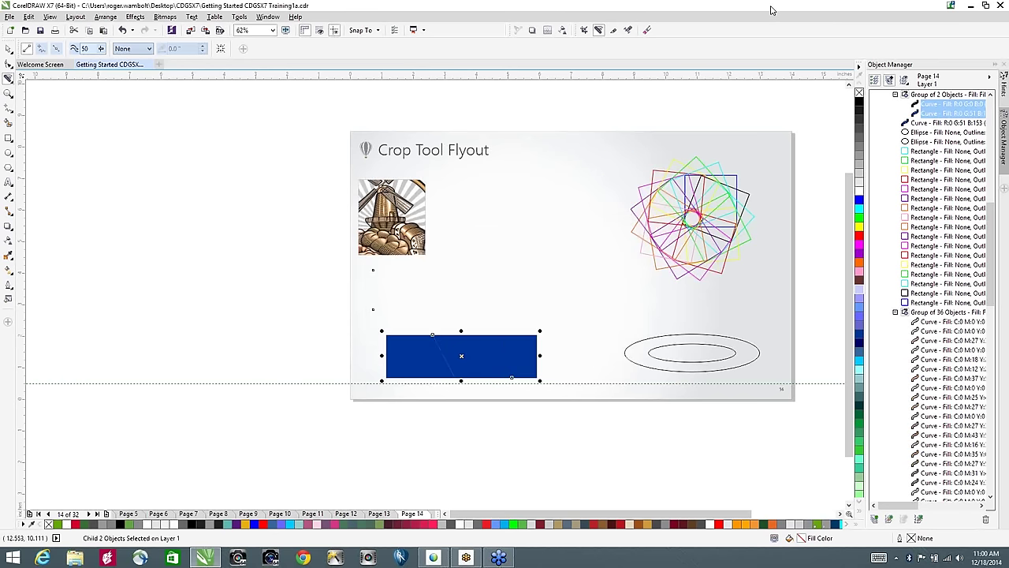
# Step: Undo both Knife (Premium) cuts on the blue rectangle and return to the Pick tool
pyautogui.click(614, 31)
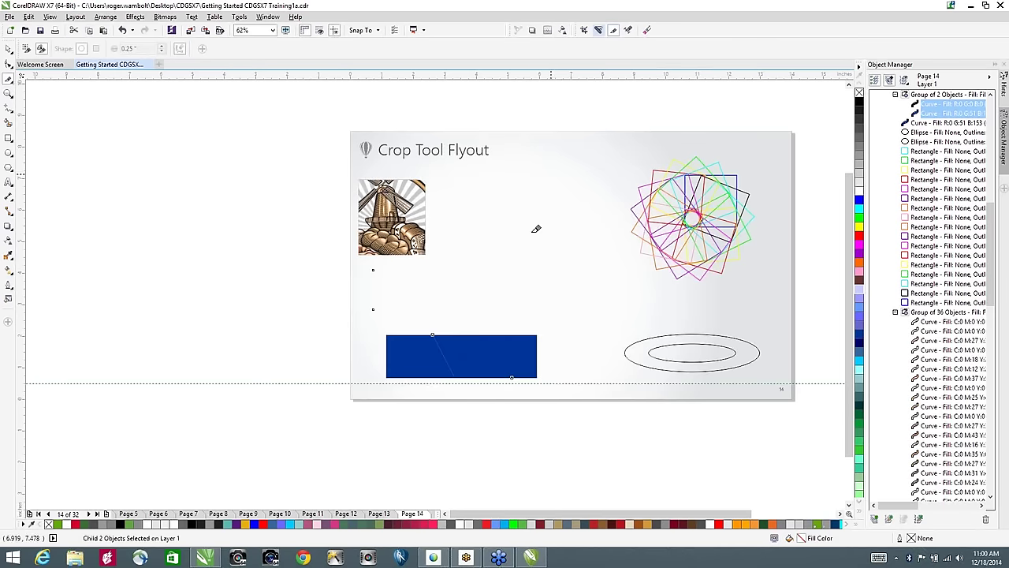
pyautogui.hotkey('ctrl', 'z')
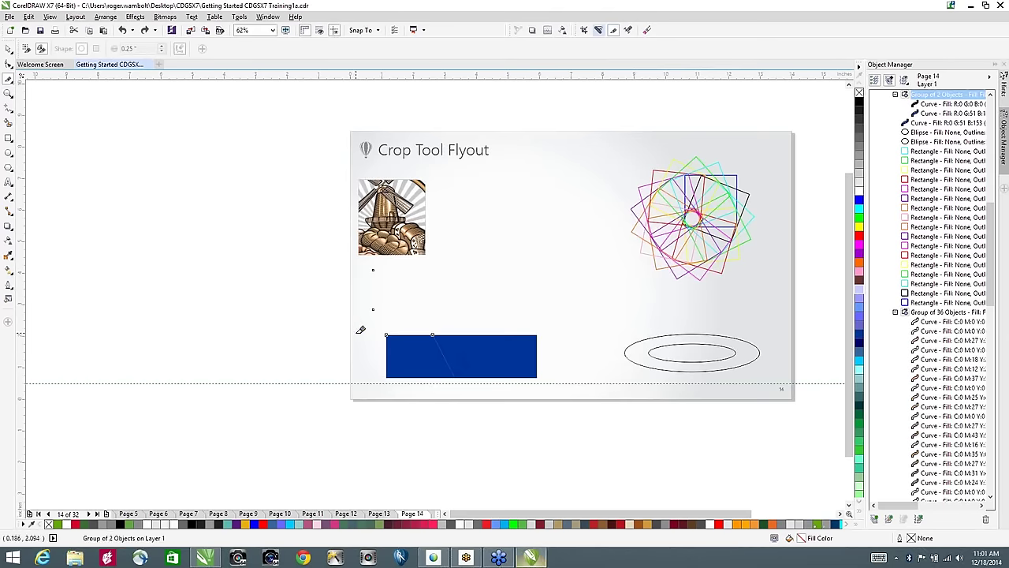
pyautogui.hotkey('ctrl', 'z')
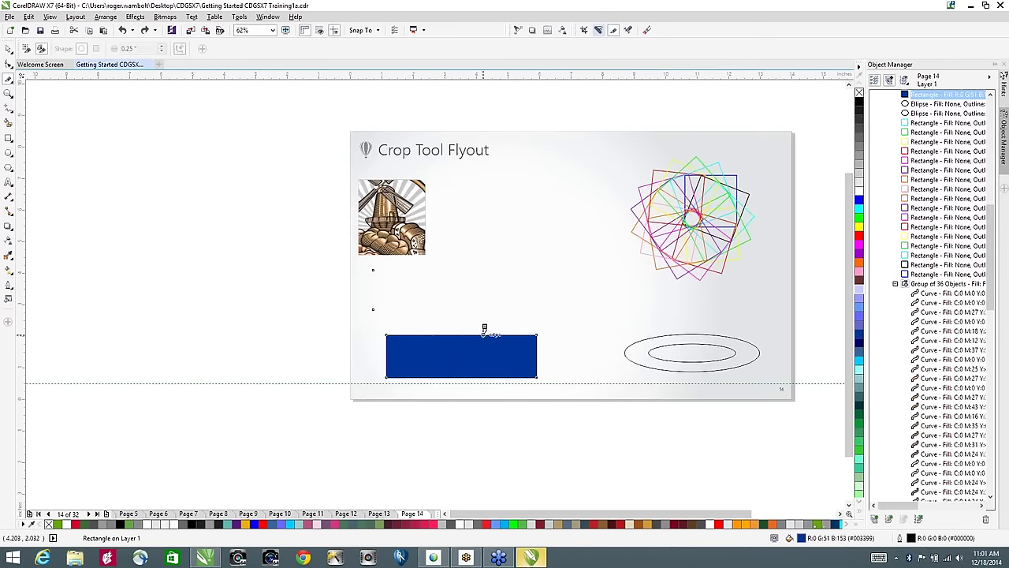
pyautogui.press('space')
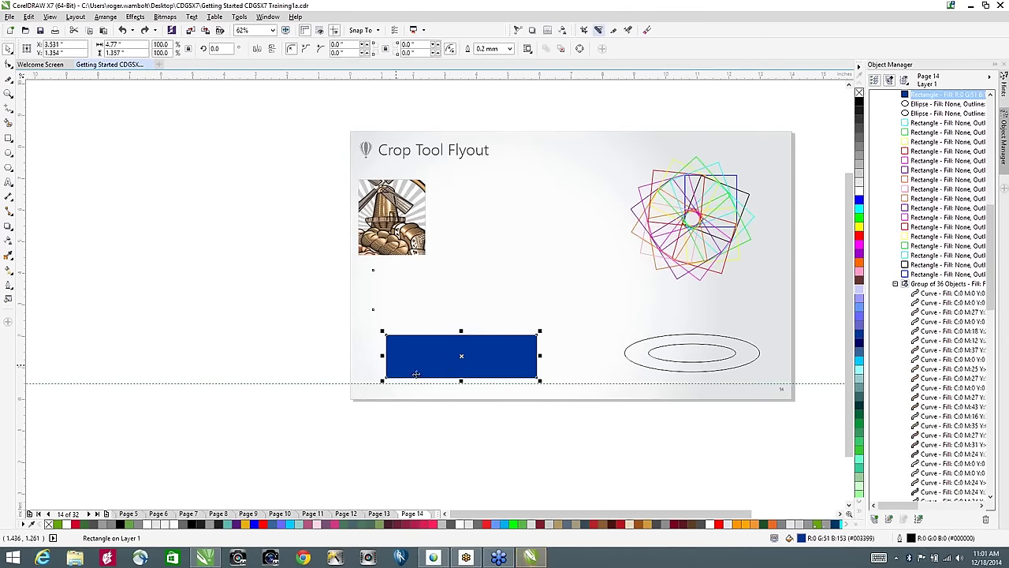
# Step: Switch to the CorelDRAW X6 window and close it
pyautogui.click(531, 558)
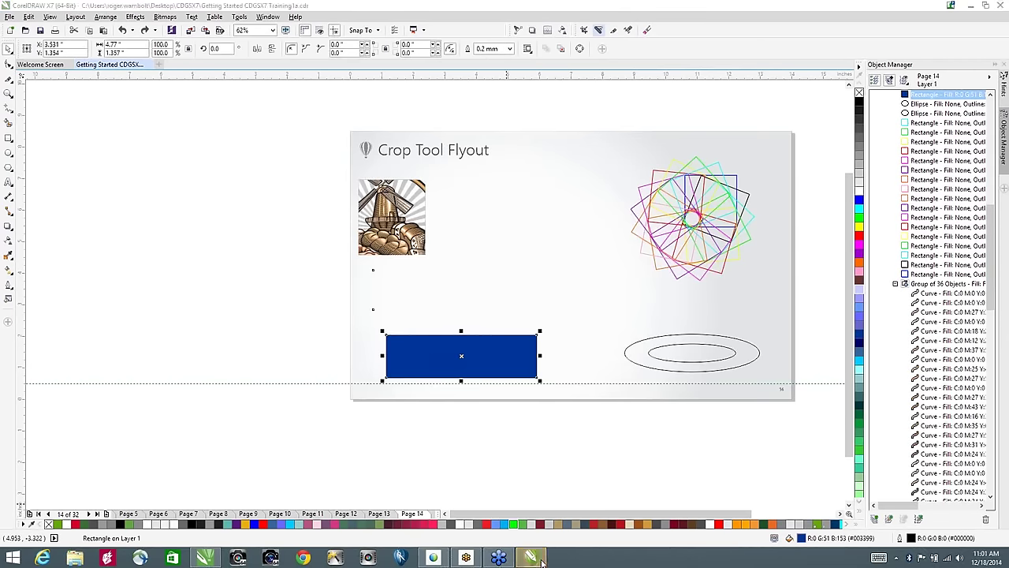
pyautogui.click(693, 157)
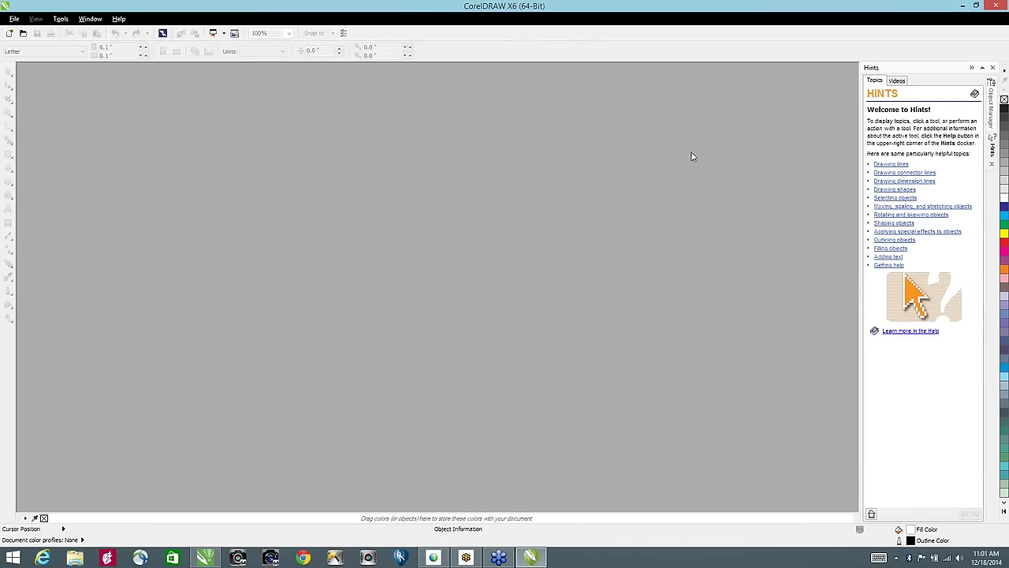
pyautogui.click(997, 8)
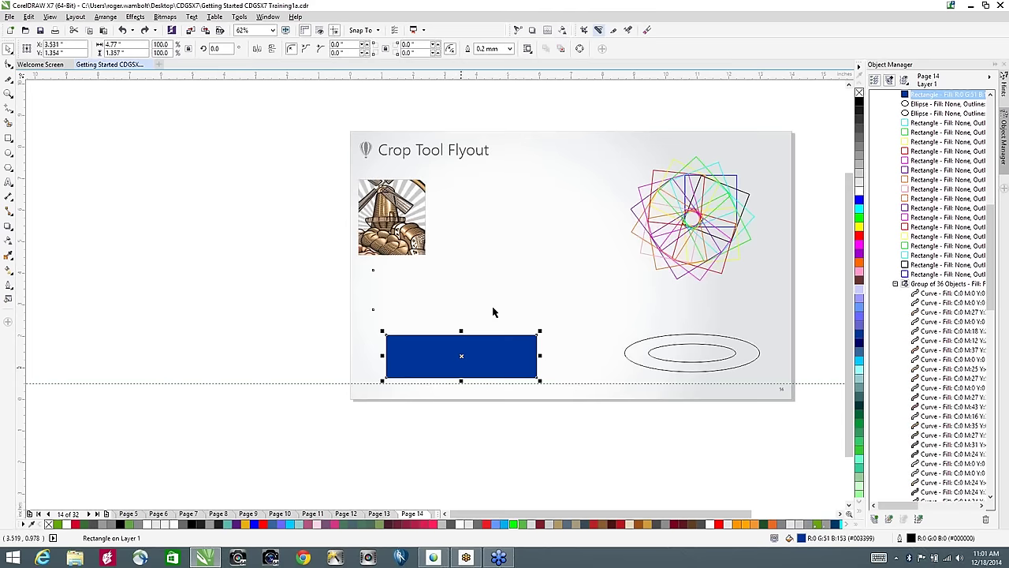
# Step: Cut the blue rectangle with the standard Knife along a slanted line and move the right piece to about X 4.73, Y 1.81 in
pyautogui.click(614, 30)
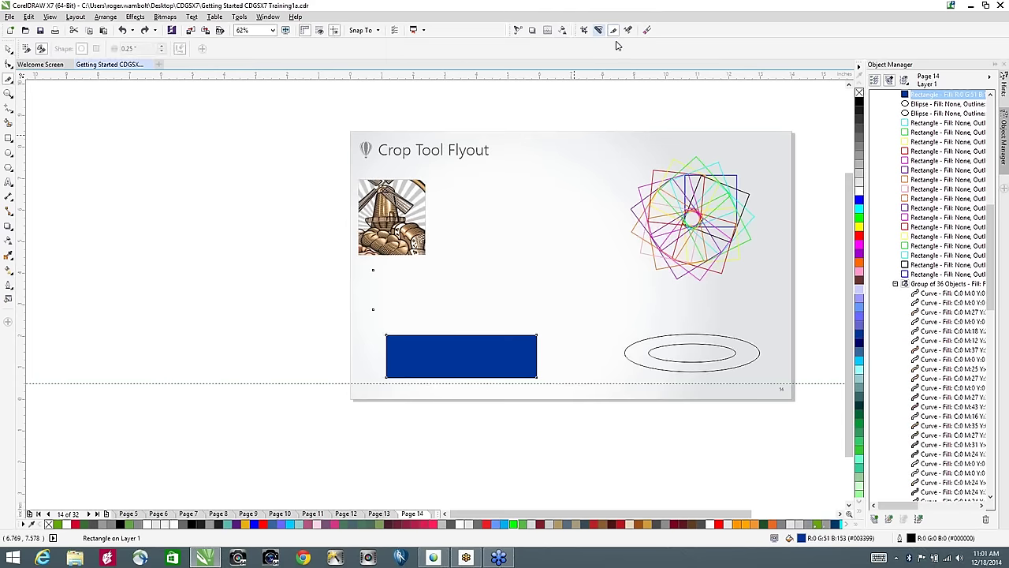
pyautogui.scroll(2, 424, 348)
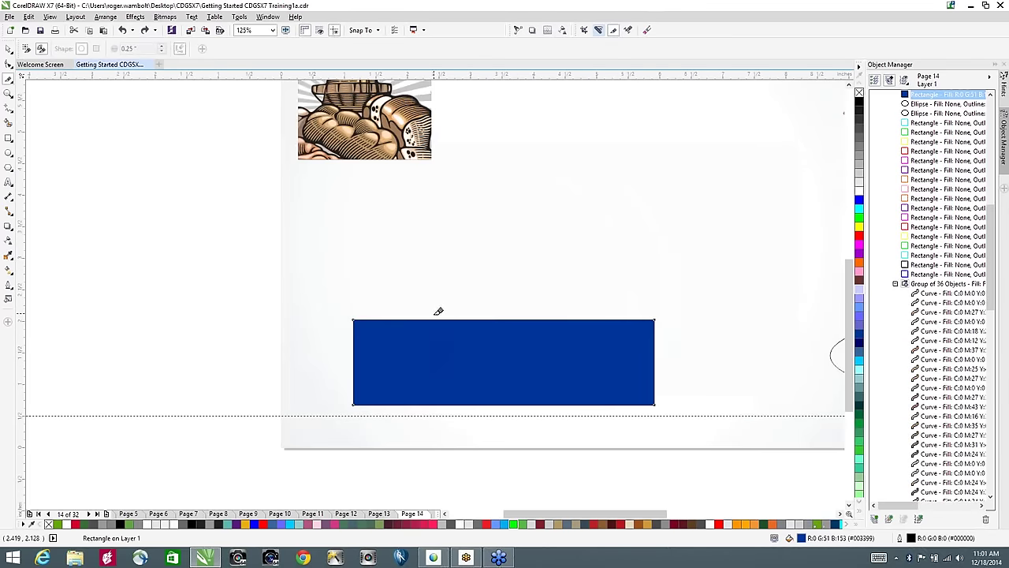
pyautogui.click(436, 319)
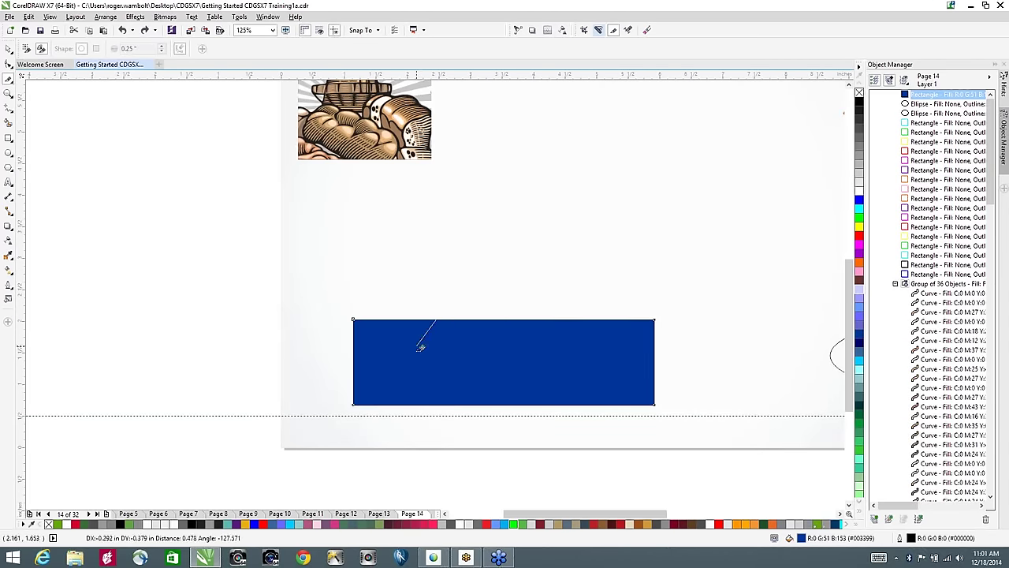
pyautogui.click(519, 403)
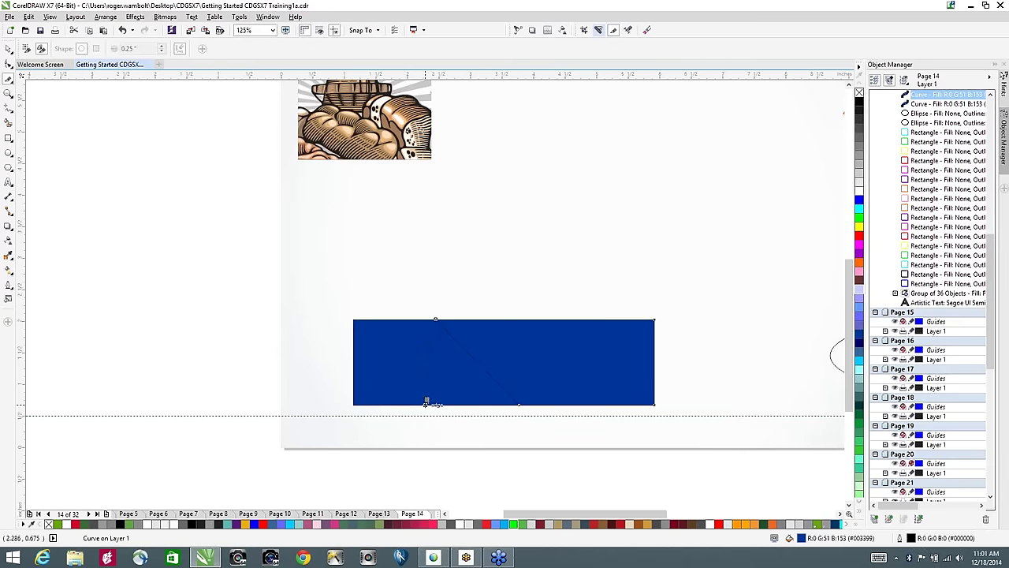
pyautogui.press('space')
pyautogui.moveTo(524, 364); pyautogui.dragTo(552, 341)
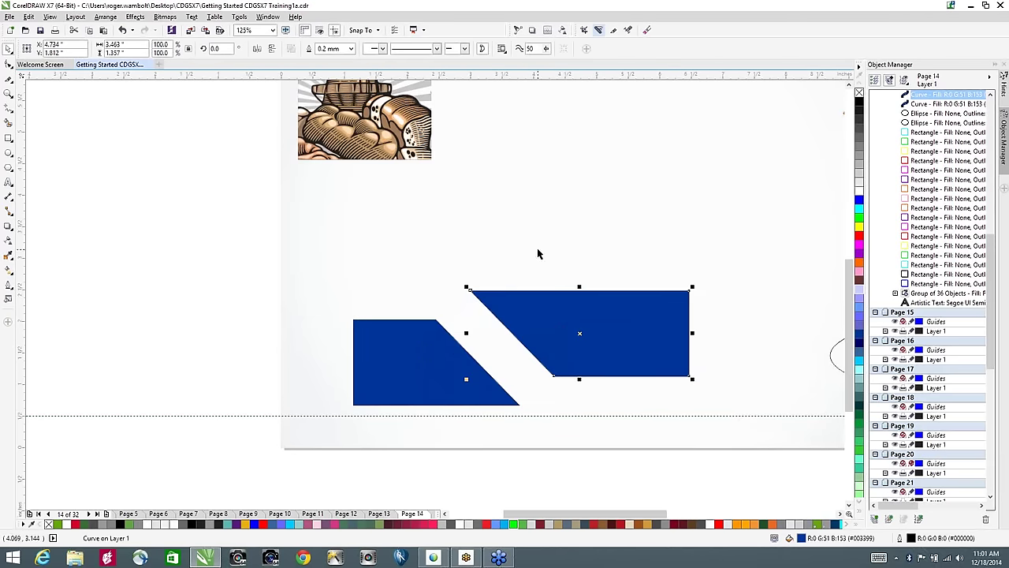
# Step: Cut the right blue piece with a freehand wavy Knife line and move the curvy remainder to about X 1.8, Y 2.88 in
pyautogui.press('F10')
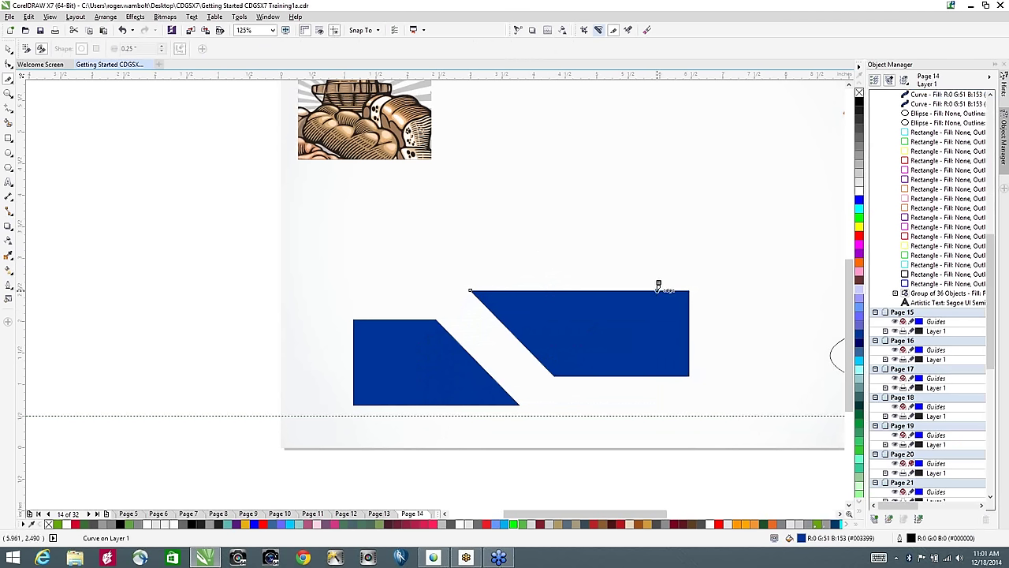
pyautogui.moveTo(658, 286); pyautogui.dragTo(617, 286)
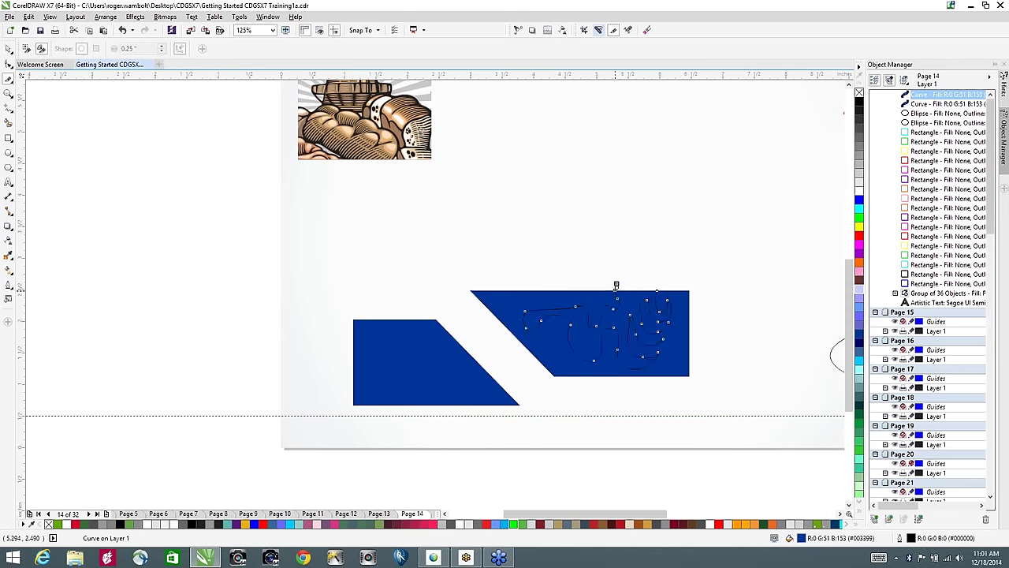
pyautogui.click(616, 285)
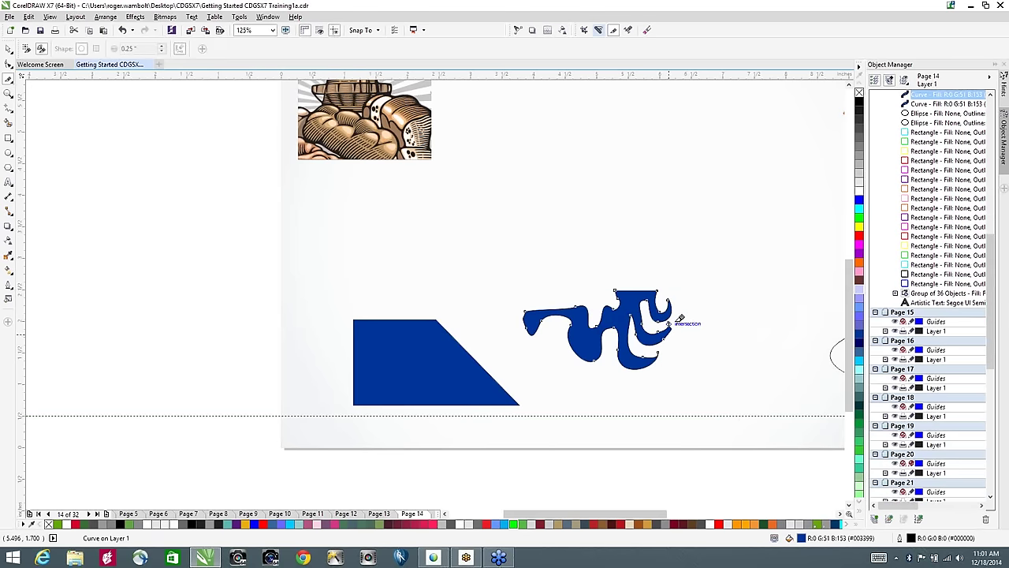
pyautogui.press('space')
pyautogui.moveTo(639, 301); pyautogui.dragTo(436, 244)
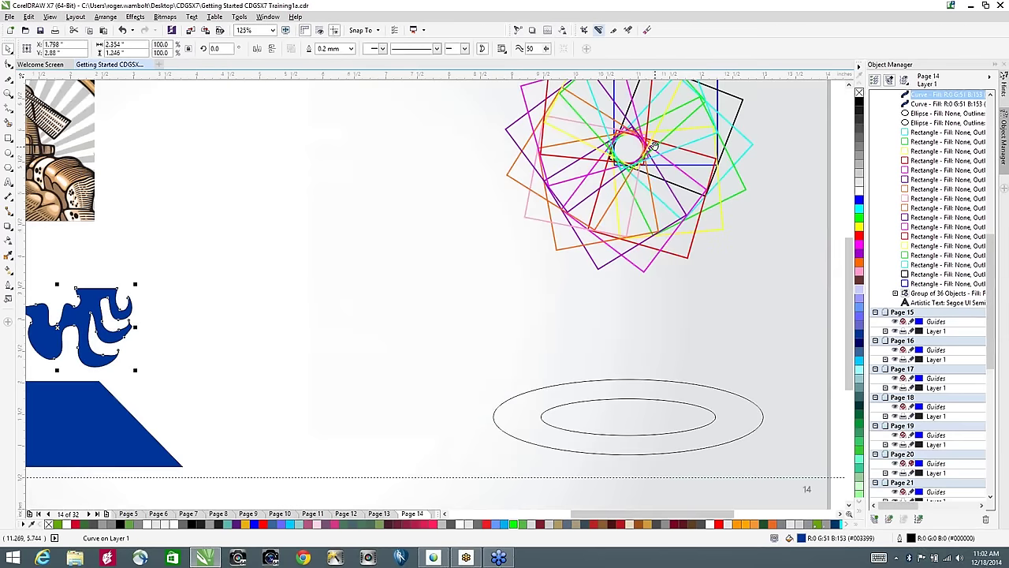
# Step: Draw an ellipse about 2.58 by 2.8 in beside the rotated rectangles and a straight line crossing it diagonally, spanning about 3.01 by 3.31 in
pyautogui.moveTo(653, 146); pyautogui.dragTo(529, 261)
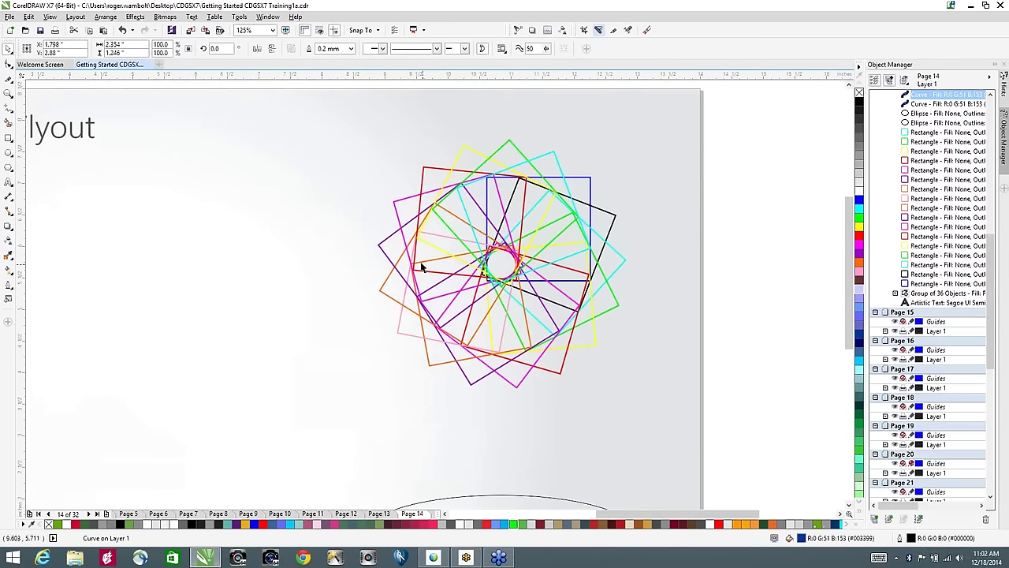
pyautogui.click(9, 153)
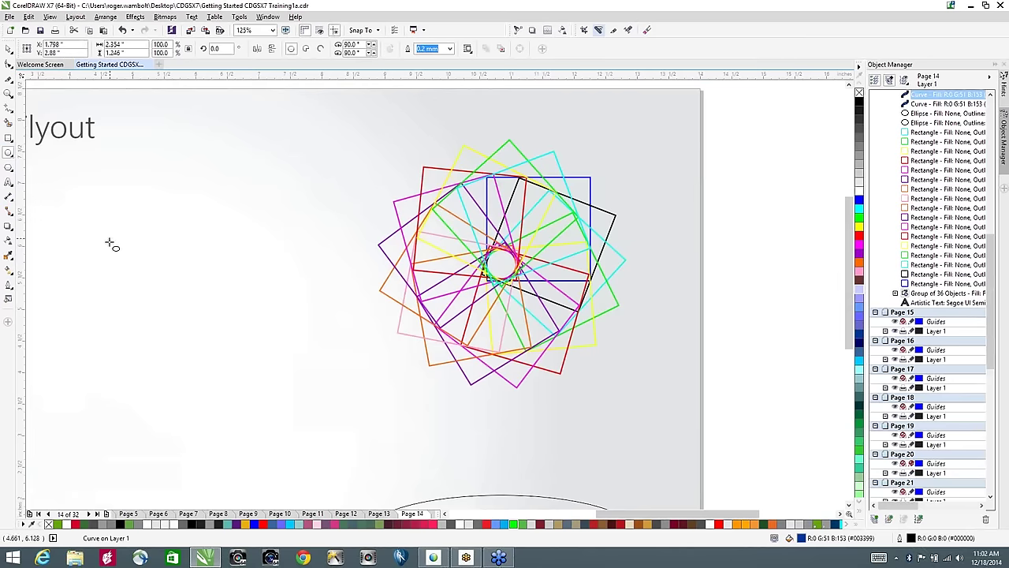
pyautogui.moveTo(108, 243); pyautogui.dragTo(275, 422)
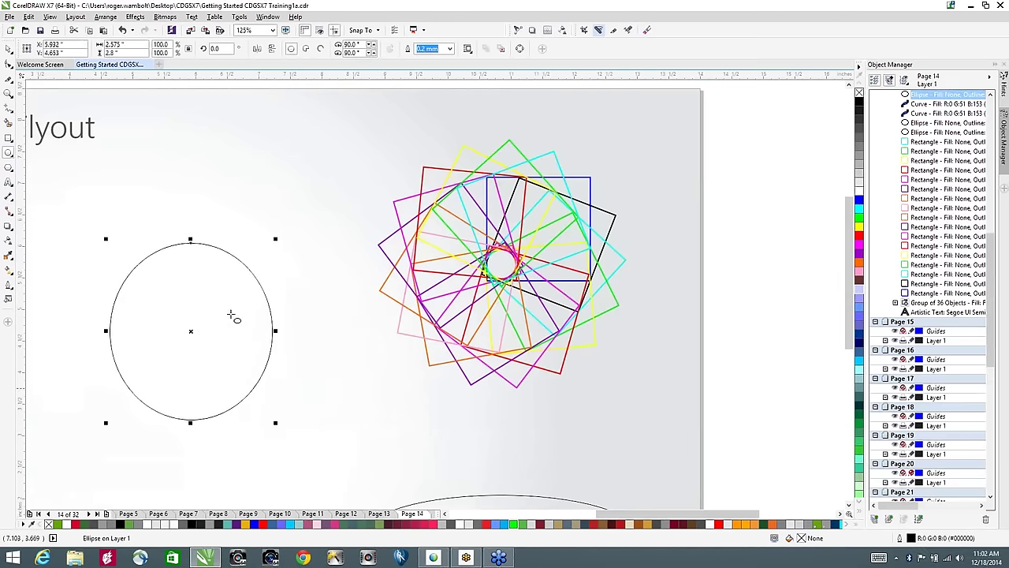
pyautogui.click(8, 108)
pyautogui.click(140, 199)
pyautogui.click(336, 413)
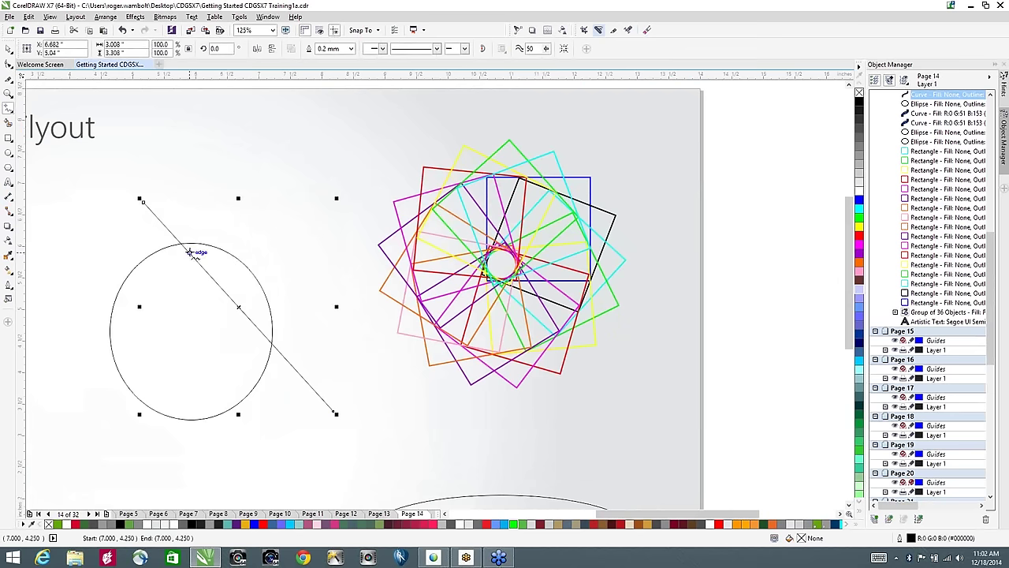
# Step: Remove the ellipse arc beyond the line with Virtual Segment Delete, and delete the line and the remaining arc
pyautogui.click(630, 30)
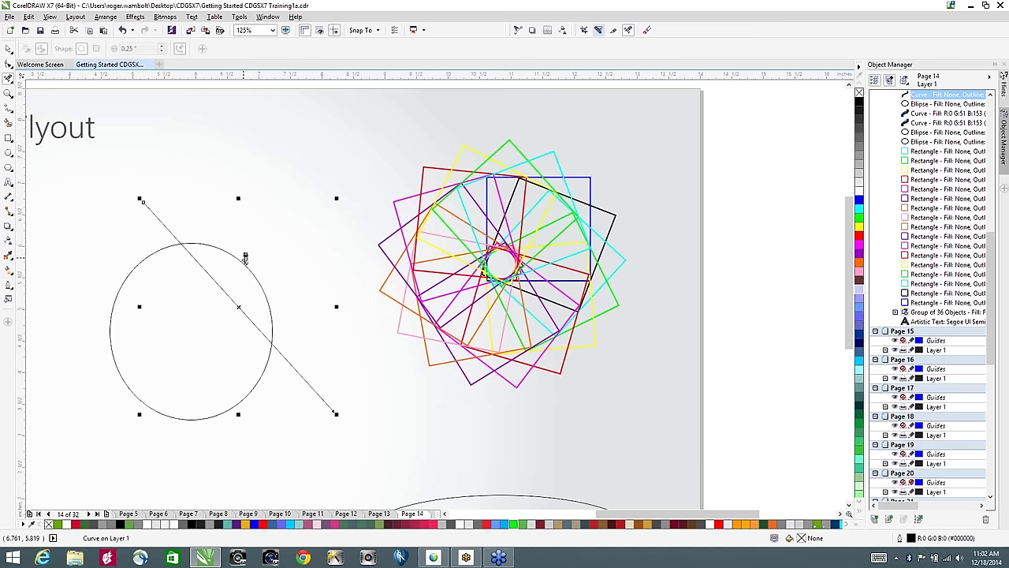
pyautogui.click(246, 260)
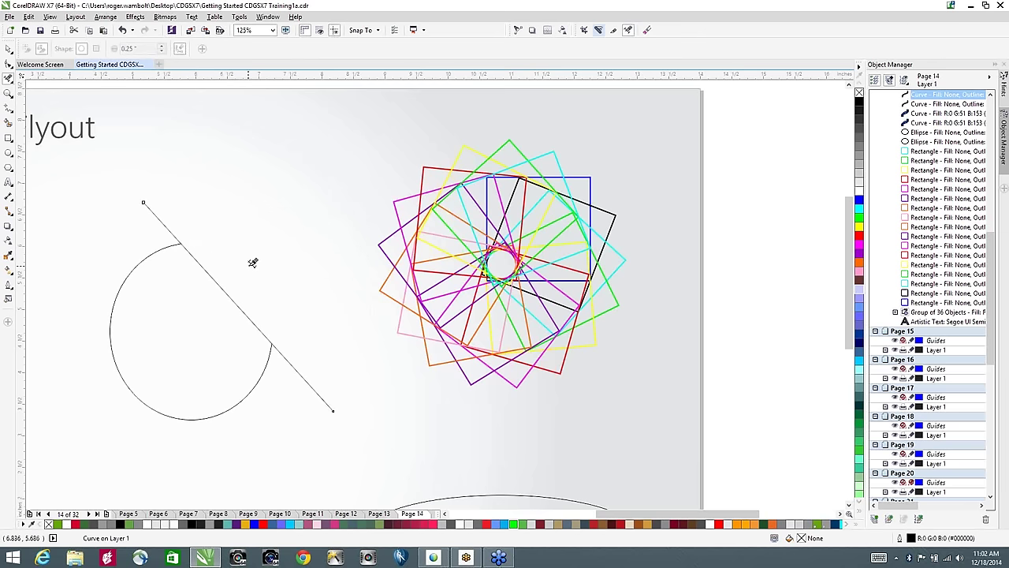
pyautogui.press('space')
pyautogui.press('Delete')
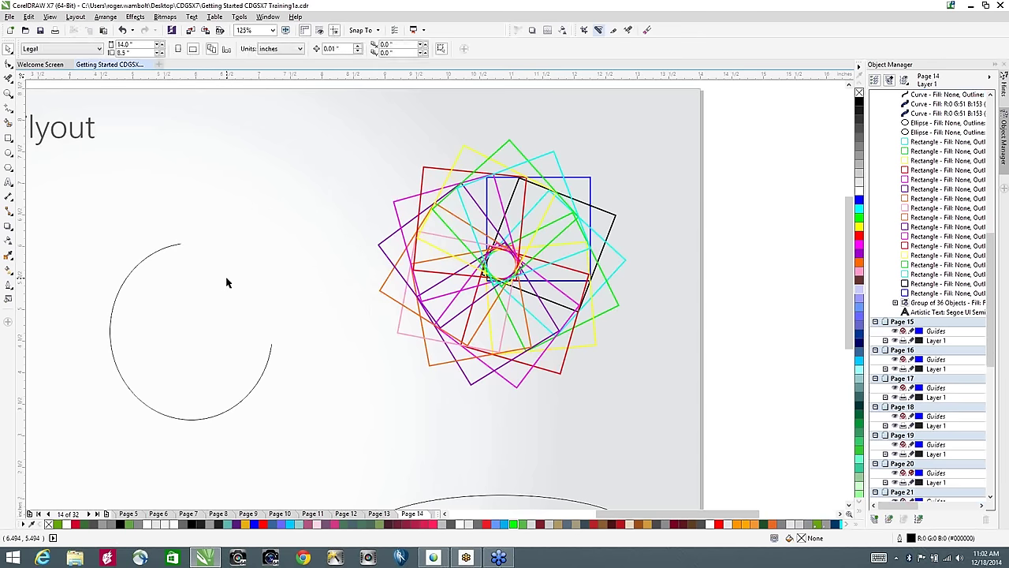
pyautogui.click(136, 271)
pyautogui.press('Delete')
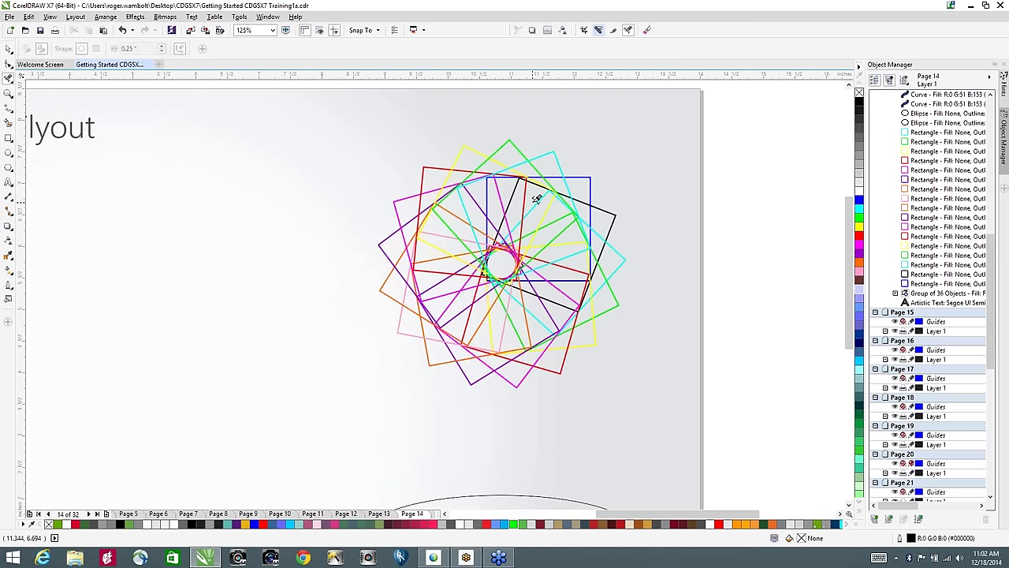
# Step: Remove line segments from the inner upper area and the left side of the rotated-rectangle pattern with Virtual Segment Delete
pyautogui.press('x')
pyautogui.moveTo(539, 194); pyautogui.dragTo(563, 216)
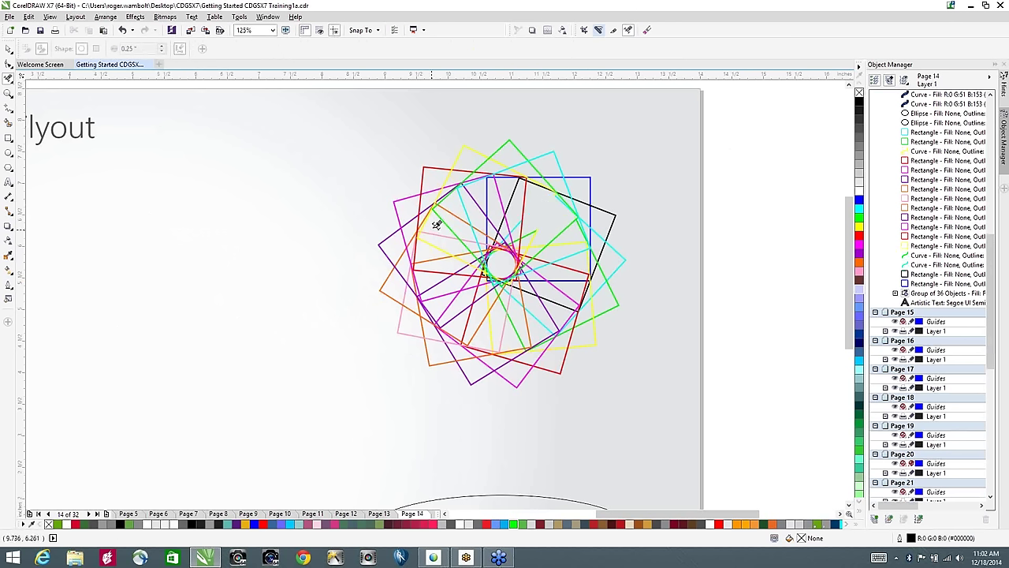
pyautogui.moveTo(432, 227); pyautogui.dragTo(402, 288)
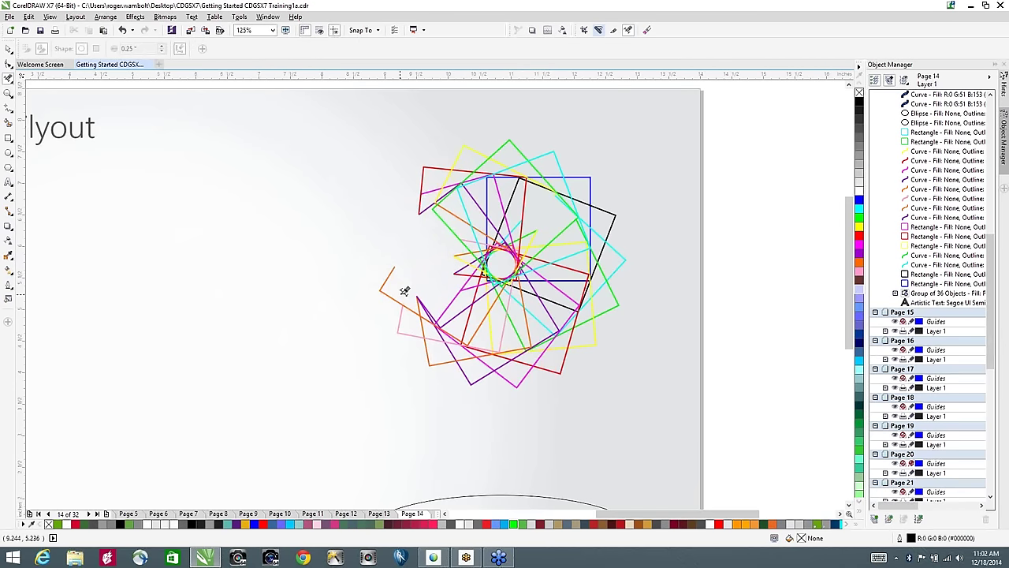
pyautogui.moveTo(483, 203); pyautogui.dragTo(509, 233)
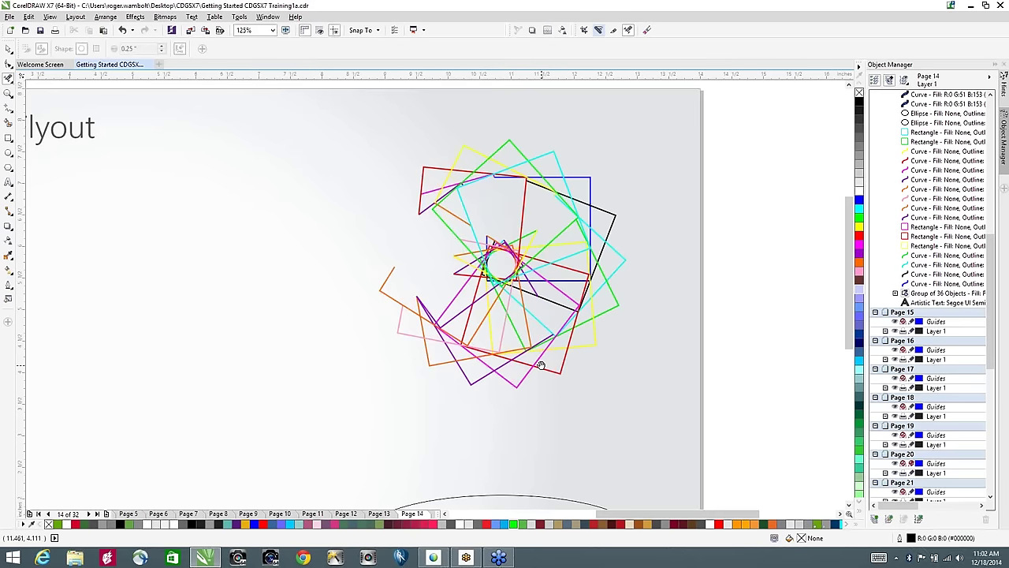
# Step: Try to erase part of the blue trapezoid with the Eraser tool while nothing is selected
pyautogui.scroll(-5, 556, 315)
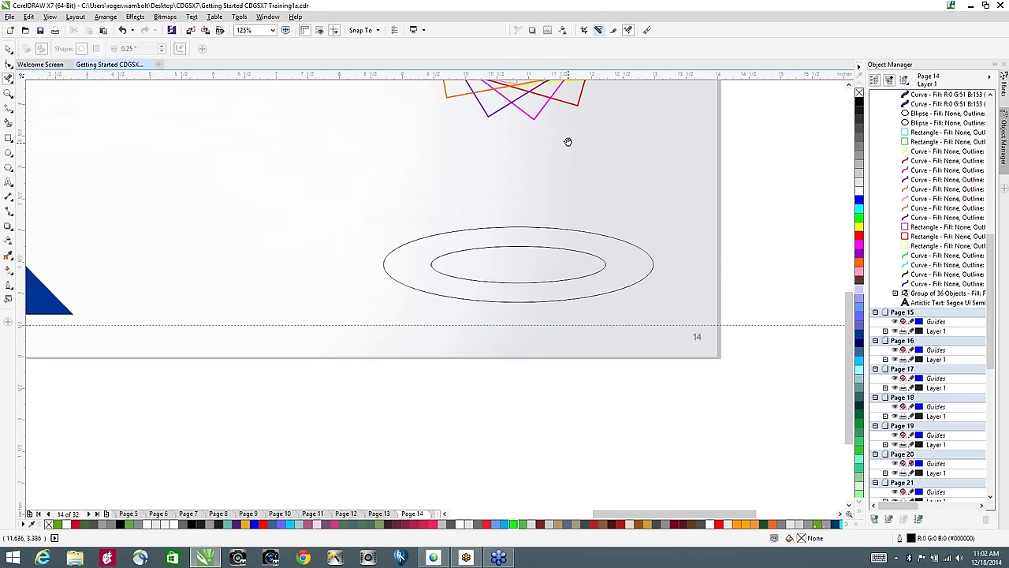
pyautogui.moveTo(568, 142)
pyautogui.mouseDown()
pyautogui.moveTo(759, 242)
pyautogui.moveTo(816, 148)
pyautogui.mouseUp()
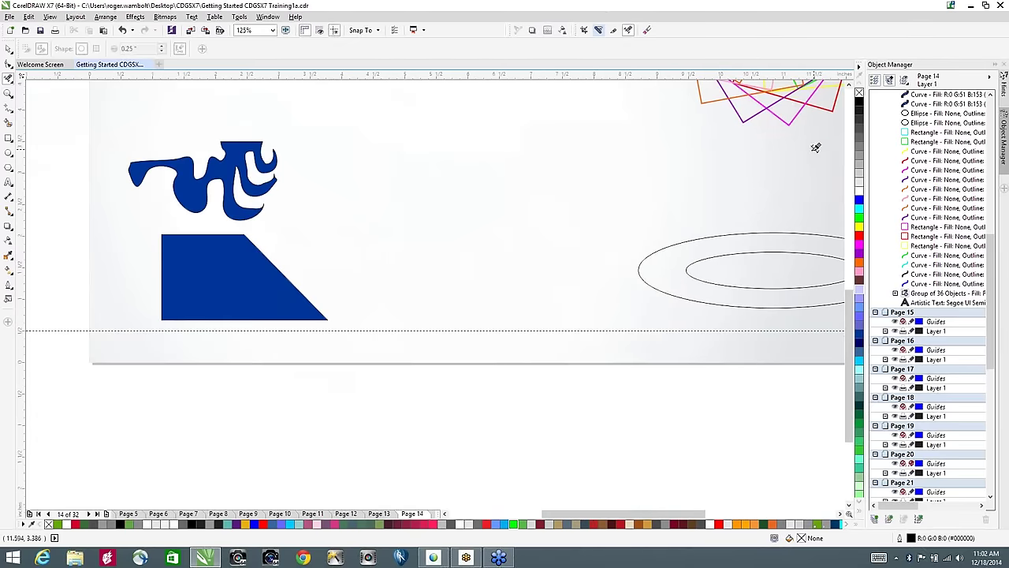
pyautogui.click(647, 30)
pyautogui.click(197, 268)
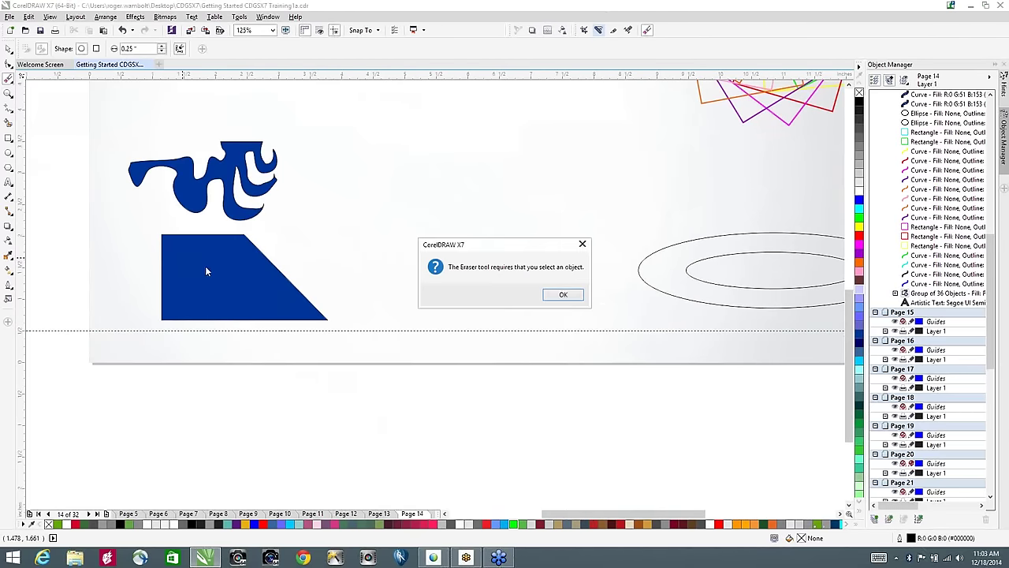
pyautogui.click(563, 294)
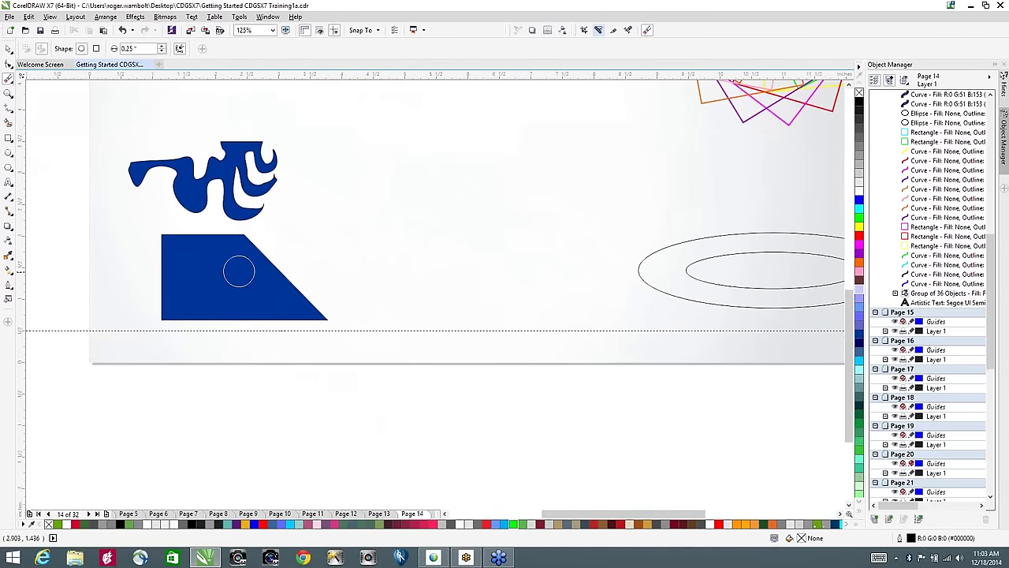
# Step: Select the blue trapezoid and erase two overlapping round spots from its left part with the round 0.25 in Eraser nib
pyautogui.press('space')
pyautogui.click(199, 270)
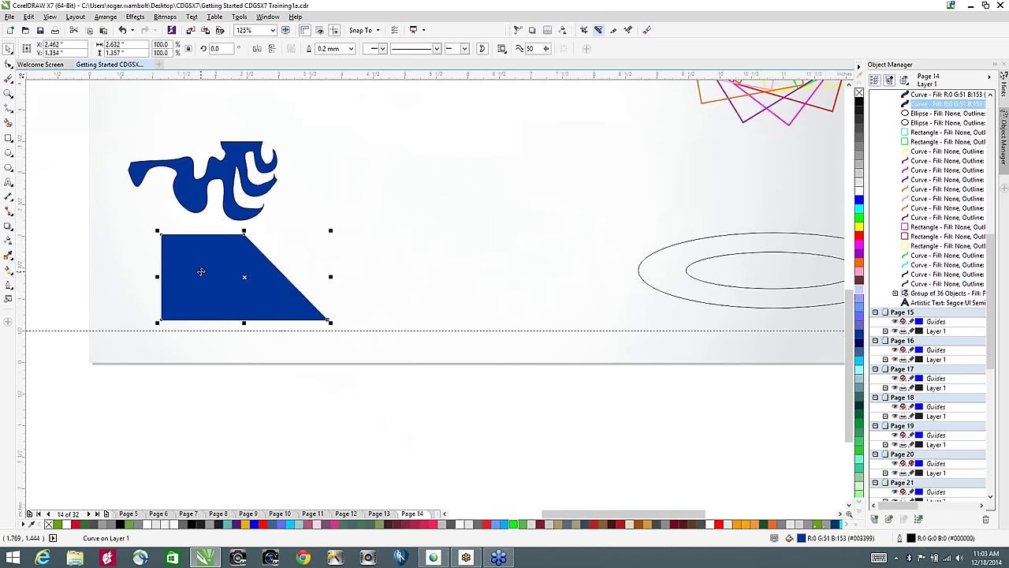
pyautogui.press('space')
pyautogui.moveTo(192, 257); pyautogui.dragTo(209, 289)
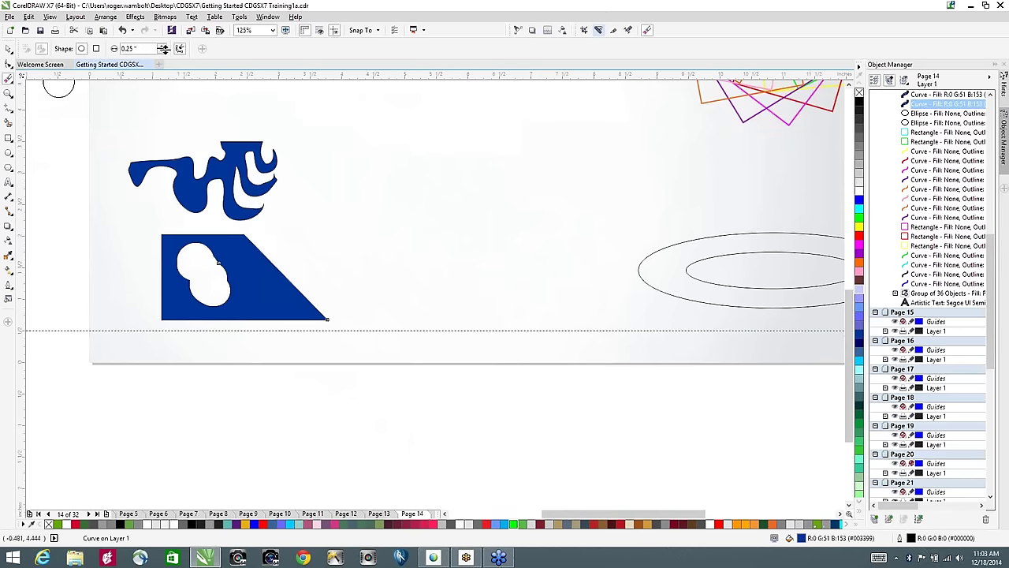
# Step: Erase a thin zigzag stroke through the blue trapezoid with the eraser nib reduced to 0.041 in
pyautogui.moveTo(163, 48); pyautogui.dragTo(165, 67)
pyautogui.moveTo(225, 247)
pyautogui.mouseDown()
pyautogui.moveTo(259, 270)
pyautogui.moveTo(231, 293)
pyautogui.moveTo(271, 315)
pyautogui.moveTo(299, 235)
pyautogui.moveTo(758, 188)
pyautogui.moveTo(780, 257)
pyautogui.moveTo(777, 264)
pyautogui.moveTo(458, 235)
pyautogui.mouseUp()
# Step: Duplicate the two nested ellipses and move the copies straight up about 0.5 in
pyautogui.press('space')
pyautogui.moveTo(555, 242); pyautogui.dragTo(187, 260)
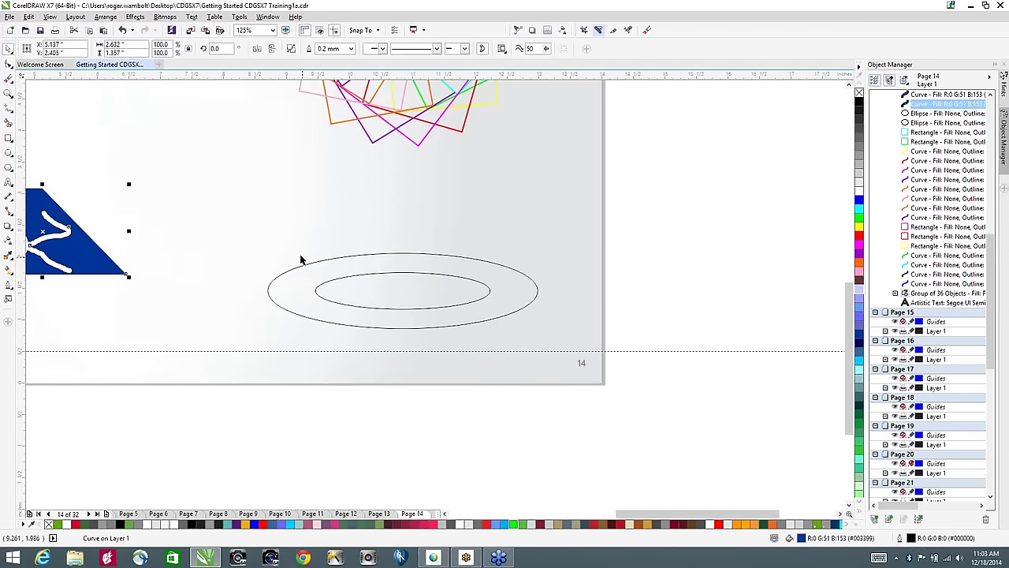
pyautogui.moveTo(228, 234); pyautogui.dragTo(593, 344)
pyautogui.press('KP_Add')
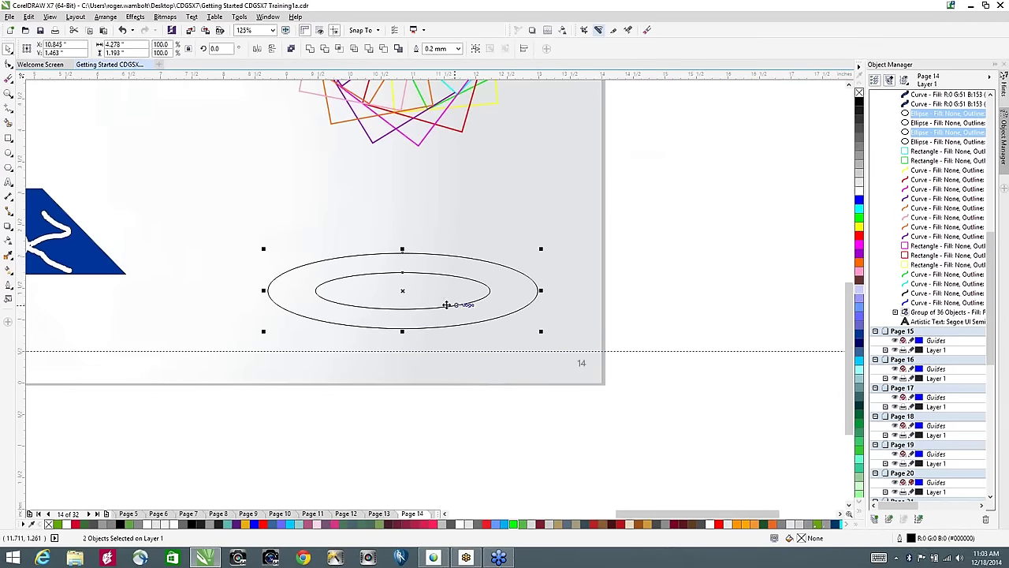
pyautogui.moveTo(403, 291); pyautogui.dragTo(404, 258)
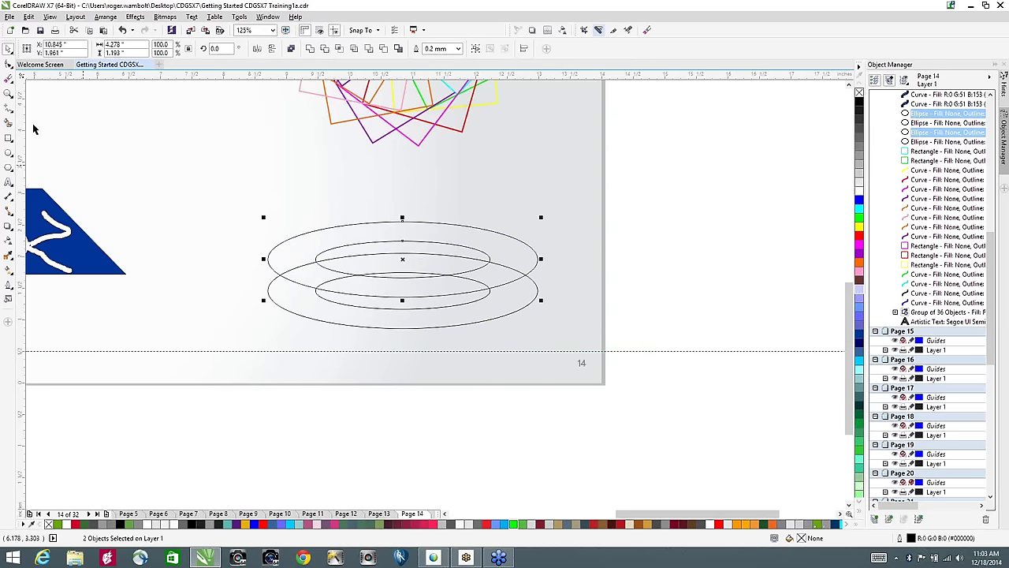
# Step: Draw vertical lines joining the side quadrants of the upper and lower outer ellipses on both sides
pyautogui.click(8, 108)
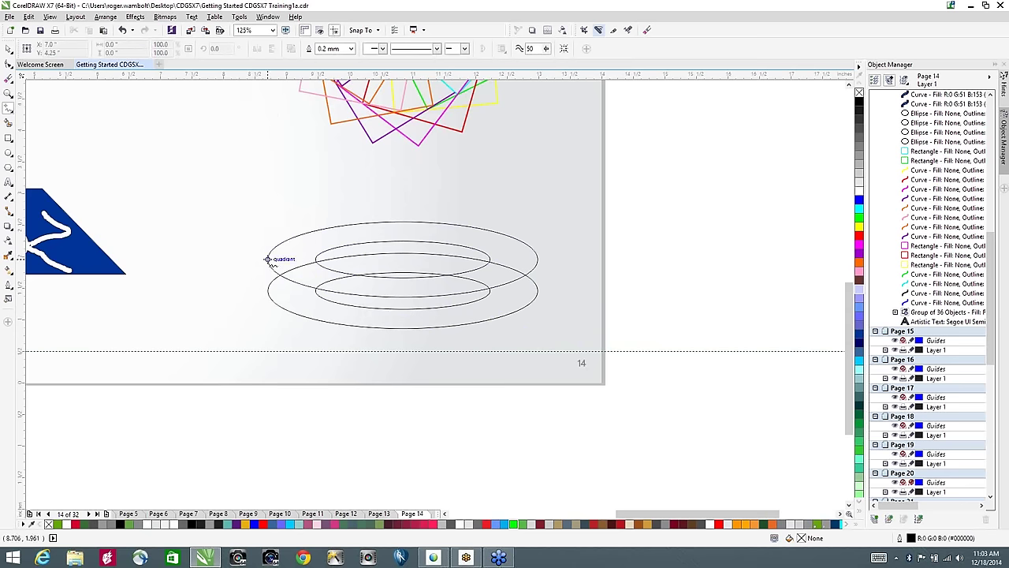
pyautogui.click(267, 258)
pyautogui.click(268, 291)
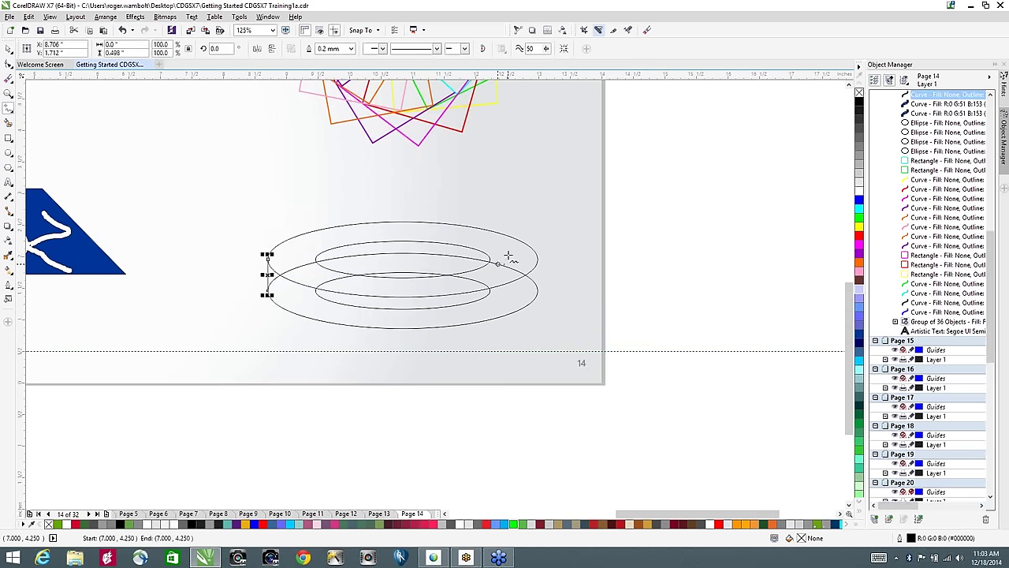
pyautogui.click(537, 259)
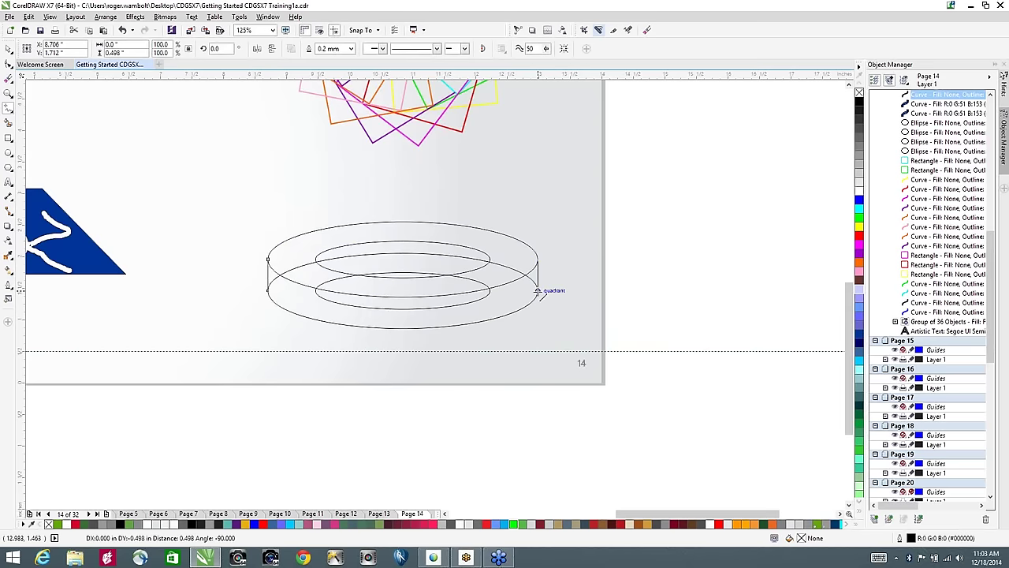
pyautogui.click(537, 291)
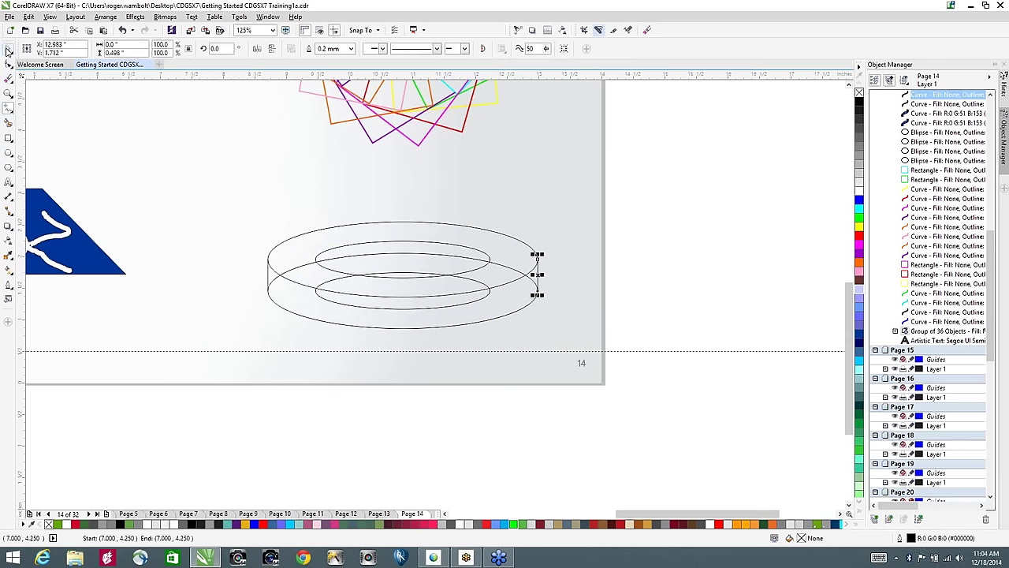
# Step: Move the blue trapezoid up and to the right, clear of the ring drawing
pyautogui.click(8, 49)
pyautogui.moveTo(79, 267); pyautogui.dragTo(202, 183)
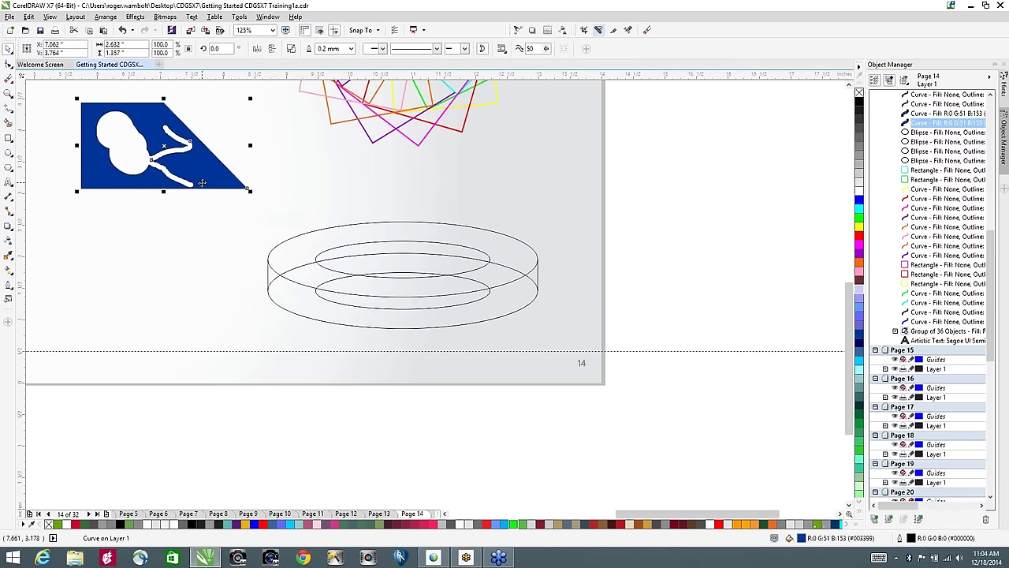
pyautogui.click(8, 138)
pyautogui.moveTo(92, 182); pyautogui.dragTo(152, 241)
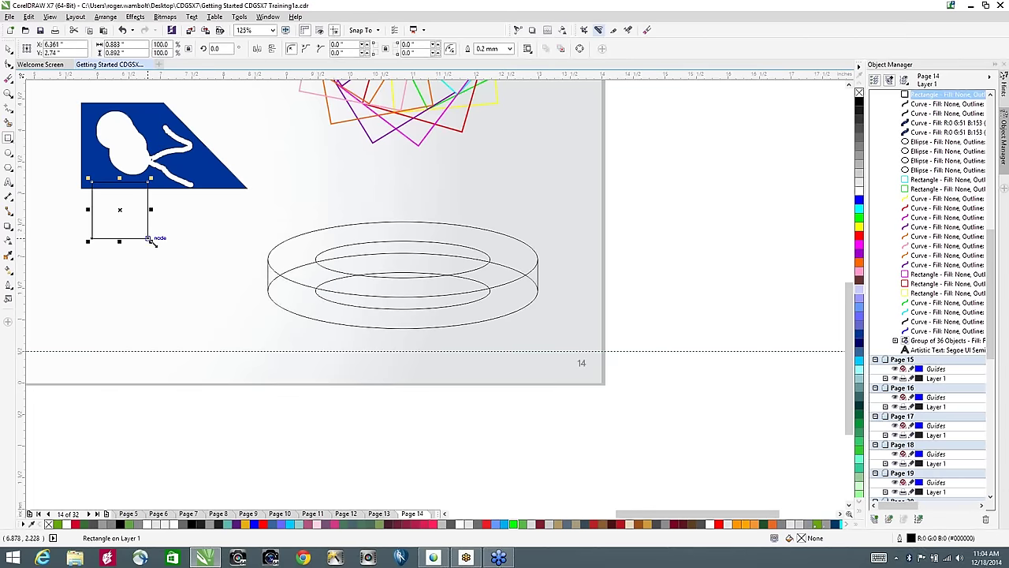
pyautogui.press('Delete')
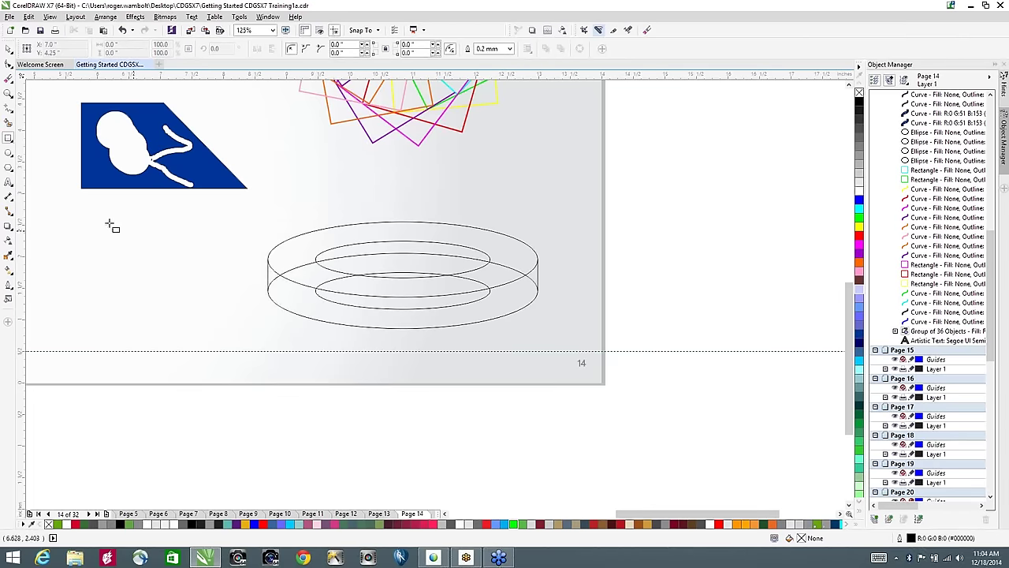
# Step: Draw an ellipse about 0.76 × 0.88 in over the trapezoid's lower edge and Smart Fill its protruding part green, placing that fill below
pyautogui.click(8, 152)
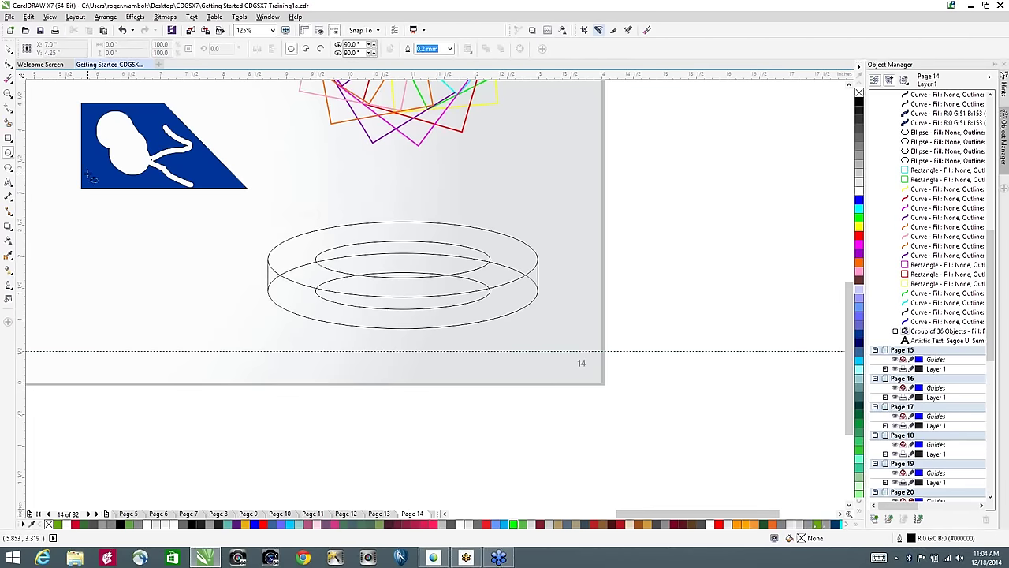
pyautogui.moveTo(85, 170); pyautogui.dragTo(140, 232)
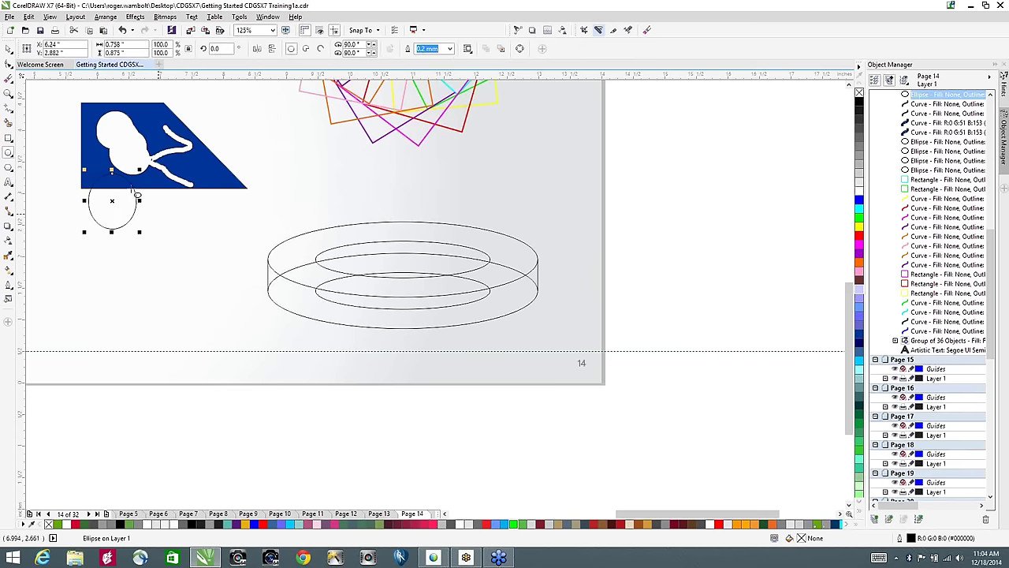
pyautogui.click(8, 123)
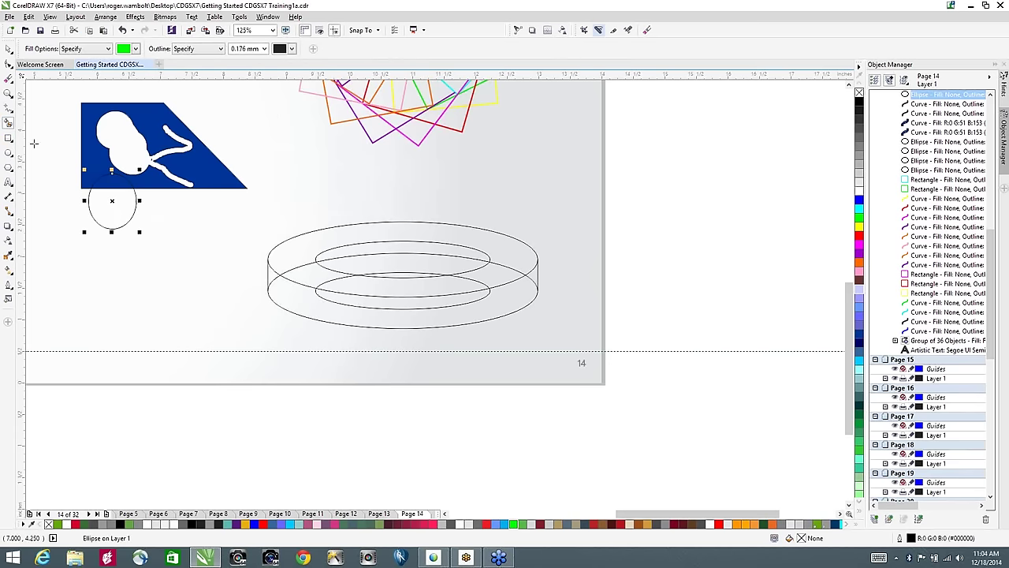
pyautogui.click(108, 209)
pyautogui.press('space')
pyautogui.moveTo(116, 208); pyautogui.dragTo(186, 264)
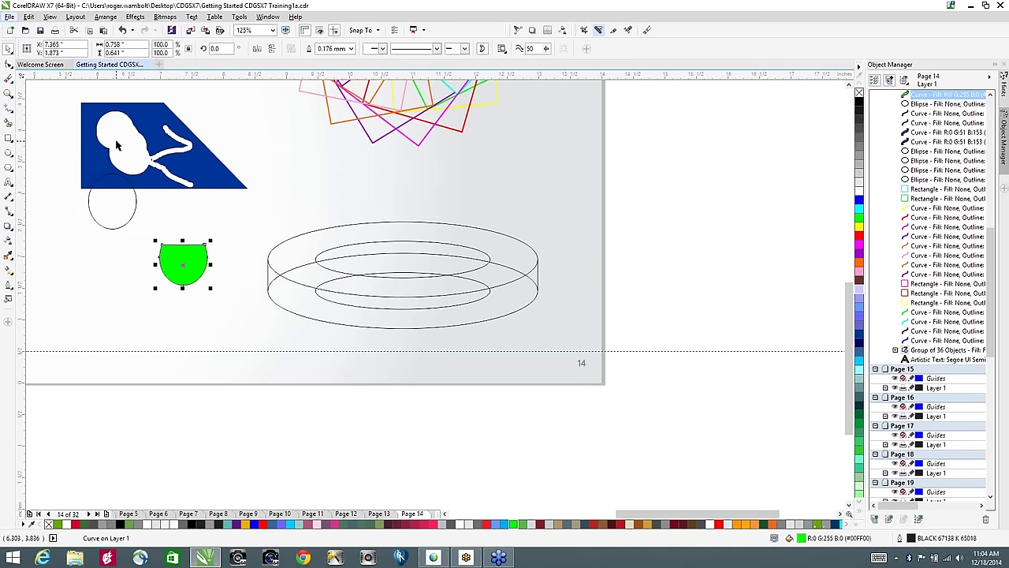
# Step: Smart Fill the erased area inside the blue trapezoid green and move the resulting shape below the trapezoid
pyautogui.hotkey('alt', 'f')
pyautogui.click(196, 113)
pyautogui.click(8, 124)
pyautogui.click(119, 136)
pyautogui.press('space')
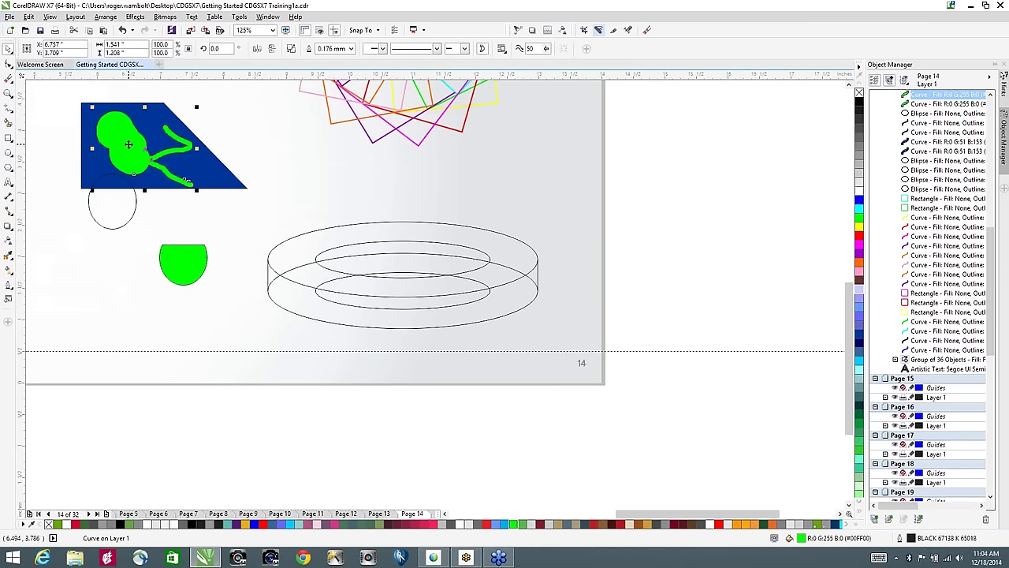
pyautogui.moveTo(129, 145); pyautogui.dragTo(99, 300)
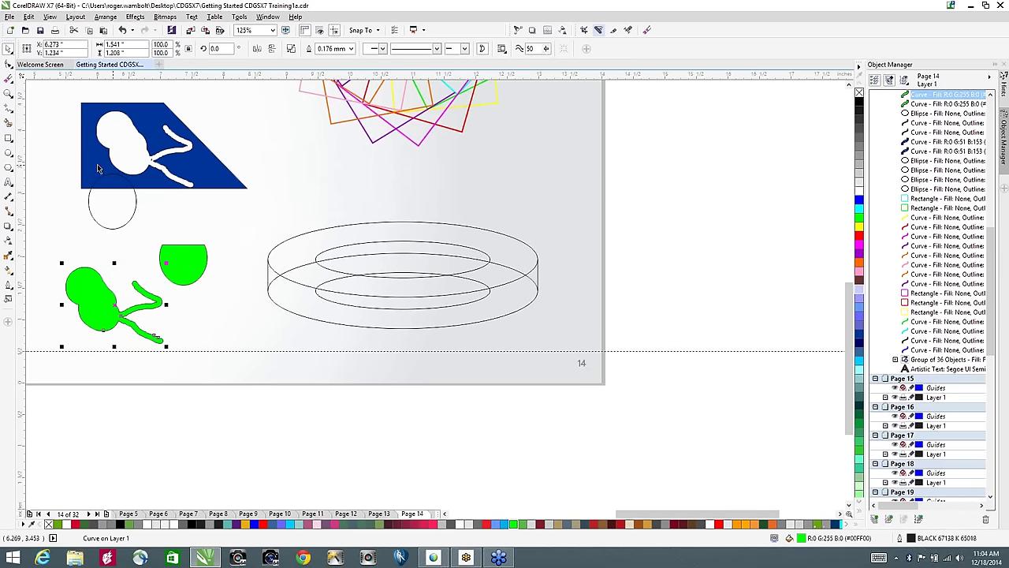
# Step: Set the Smart Fill colour to red
pyautogui.click(9, 124)
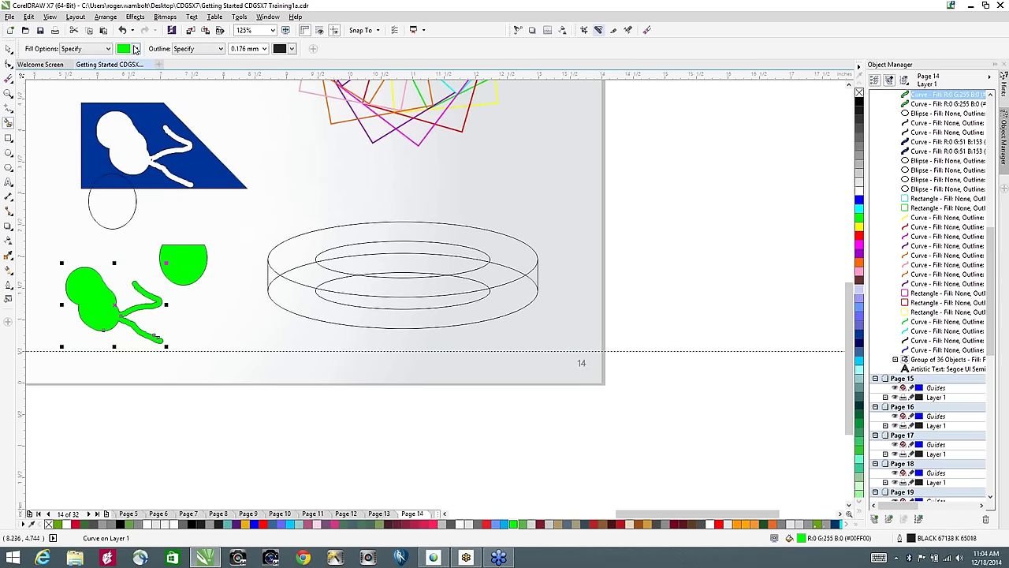
pyautogui.click(135, 49)
pyautogui.click(146, 60)
# Step: Remove the hidden segments of the two lower ellipses with Virtual Segment Delete to form a solid-looking ring
pyautogui.click(628, 30)
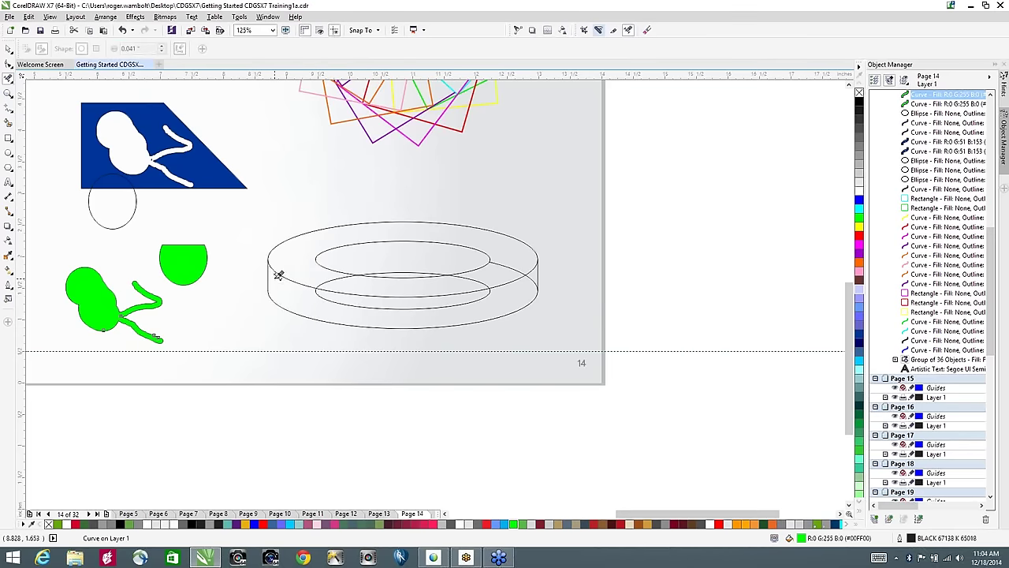
pyautogui.click(320, 290)
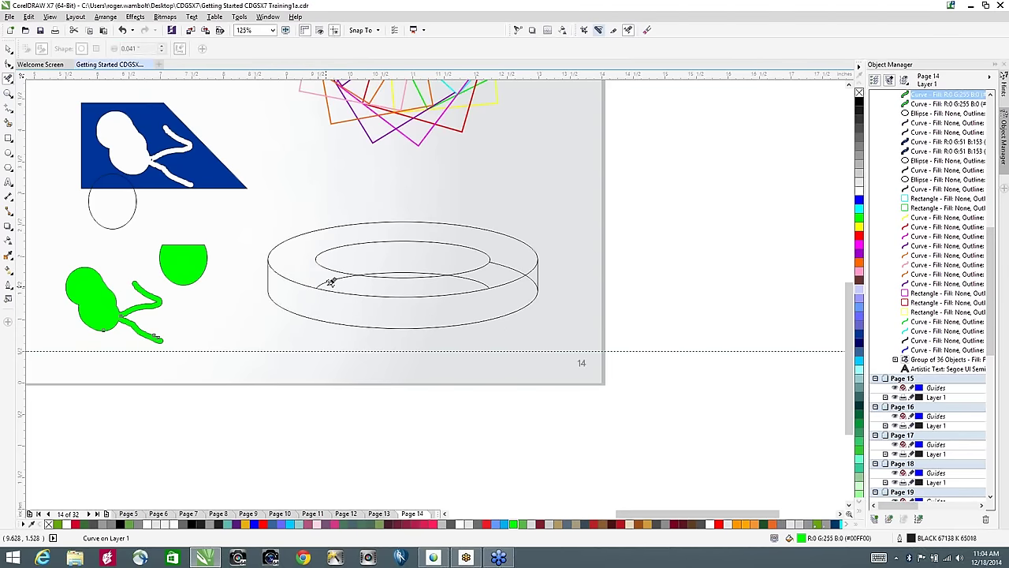
pyautogui.click(477, 276)
pyautogui.click(505, 266)
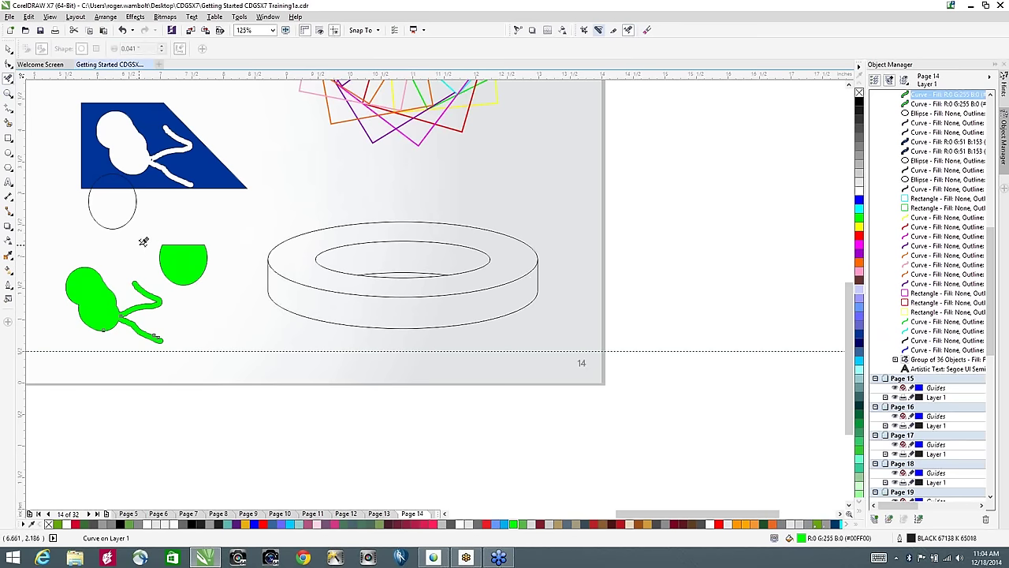
# Step: Smart Fill the ring's top face red and its outer side dark blue (#003399)
pyautogui.click(9, 122)
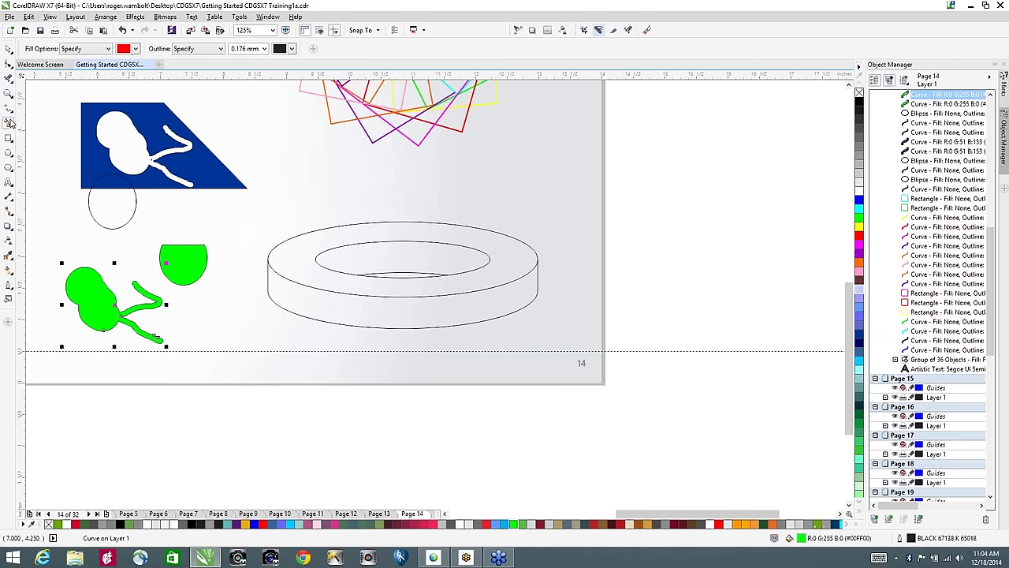
pyautogui.click(302, 267)
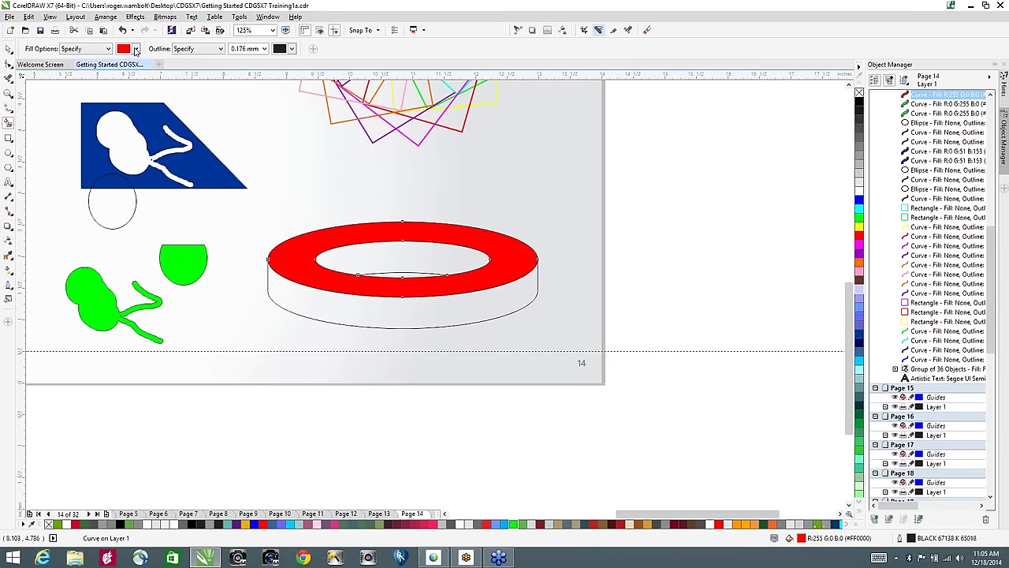
pyautogui.click(136, 49)
pyautogui.click(141, 79)
pyautogui.click(321, 311)
# Step: Smart Fill the ring's inner wall dark teal (#003333) and clear the selection
pyautogui.click(134, 49)
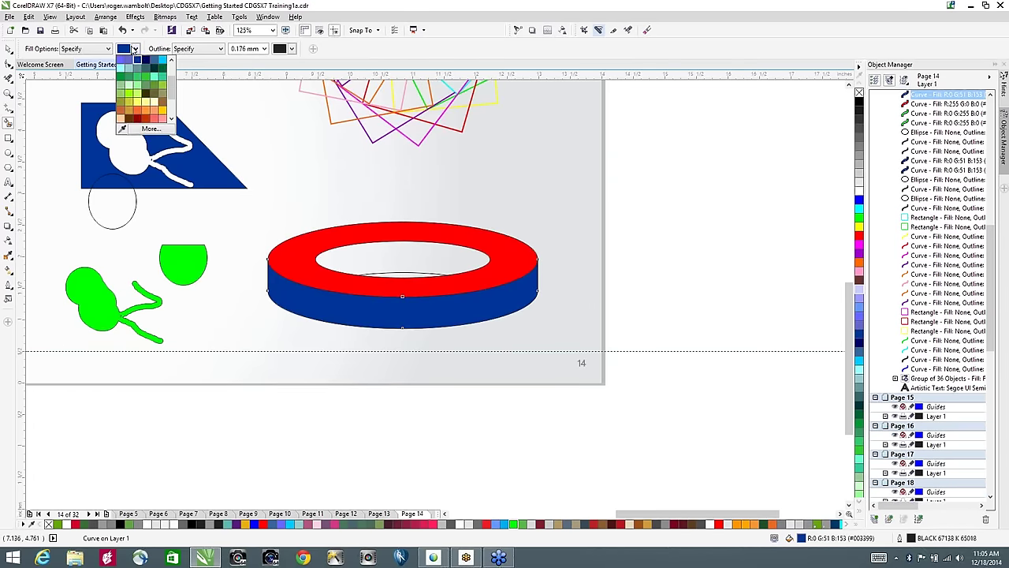
pyautogui.click(156, 69)
pyautogui.click(355, 245)
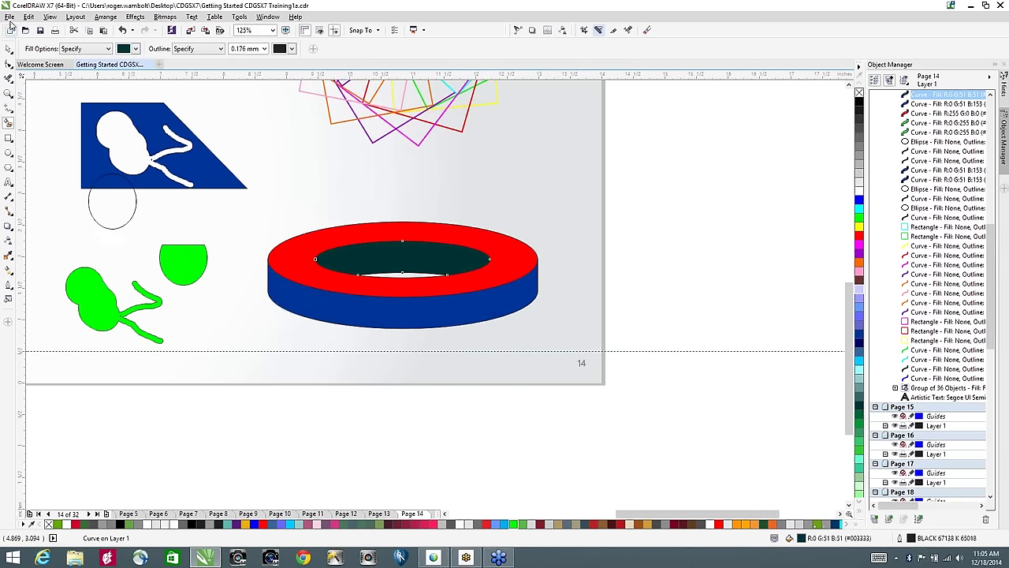
pyautogui.click(7, 48)
pyautogui.click(672, 209)
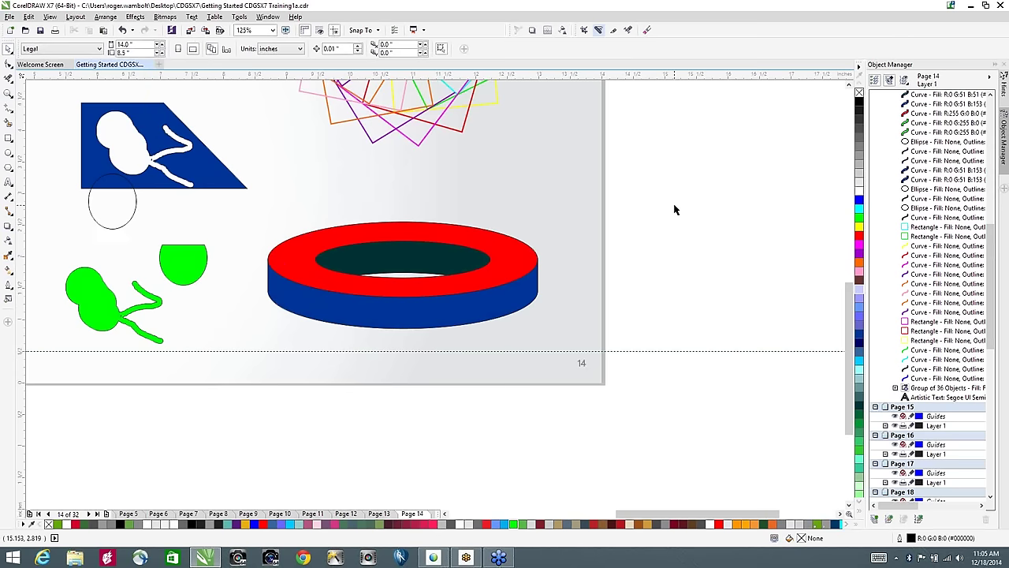
# Step: Go to page 15 and move the SUNSET HIGHTS text about 0.43 in right and 0.35 in down
pyautogui.press('F3')
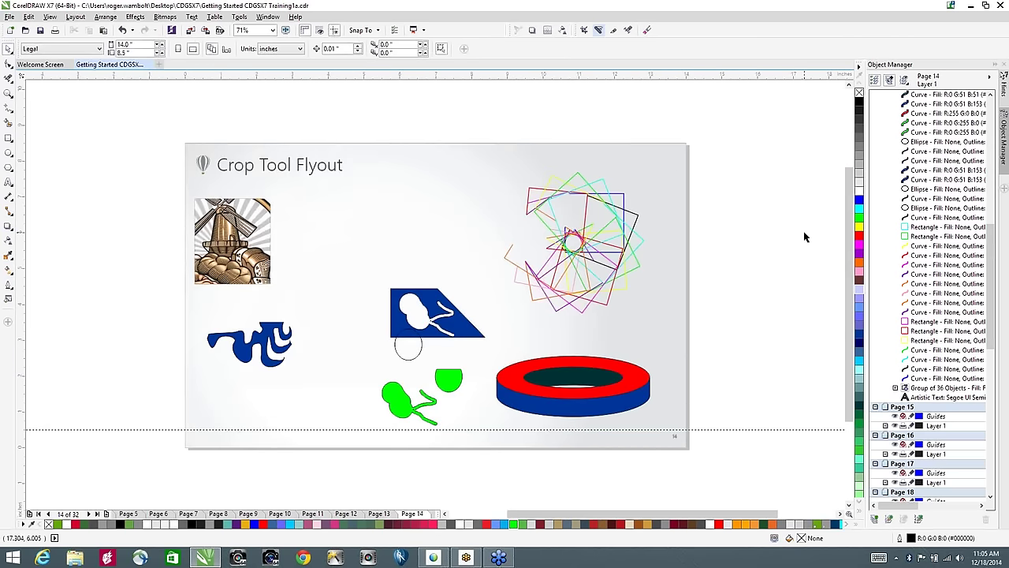
pyautogui.press('pagedown')
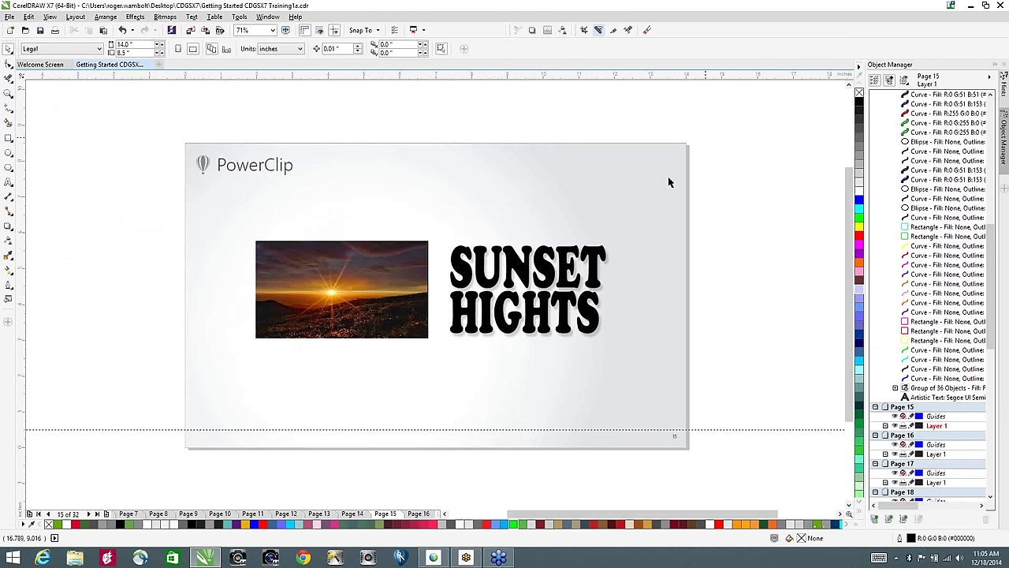
pyautogui.click(552, 267)
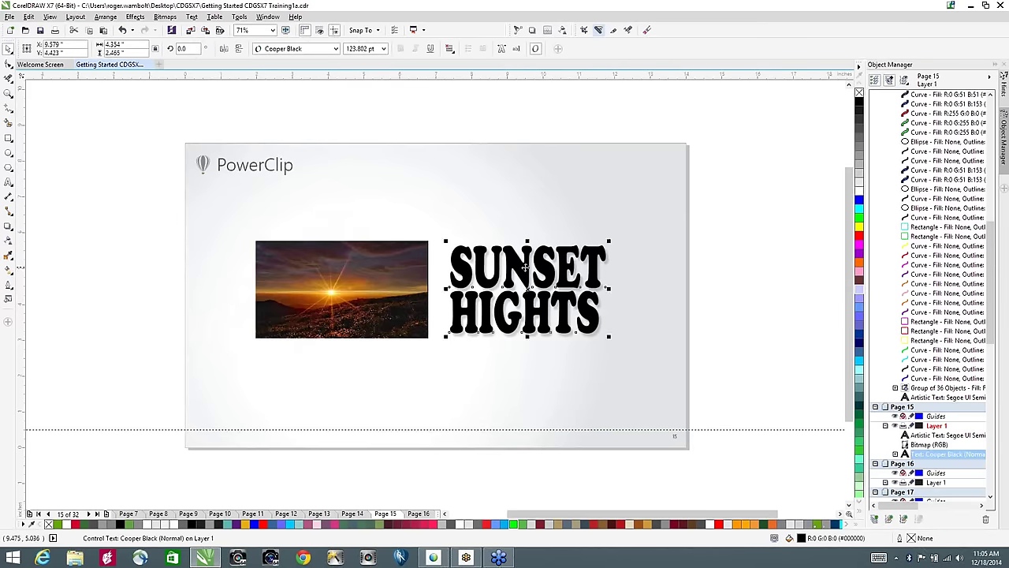
pyautogui.moveTo(552, 267); pyautogui.dragTo(539, 292)
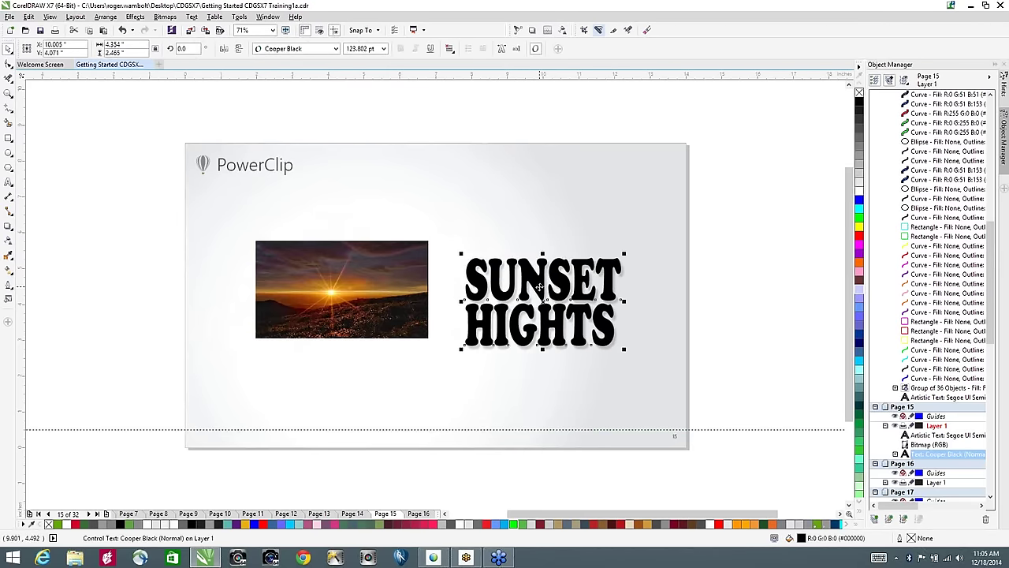
# Step: Enlarge the sunset photo to about 5.3 × 3.0 in and PowerClip it inside the SUNSET HIGHTS text
pyautogui.click(286, 290)
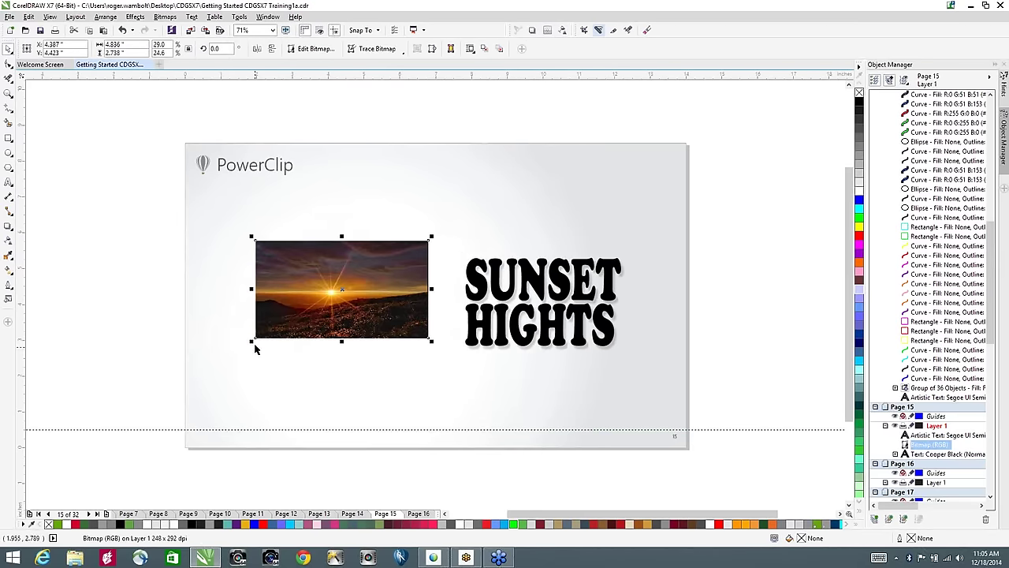
pyautogui.moveTo(251, 341); pyautogui.dragTo(228, 352)
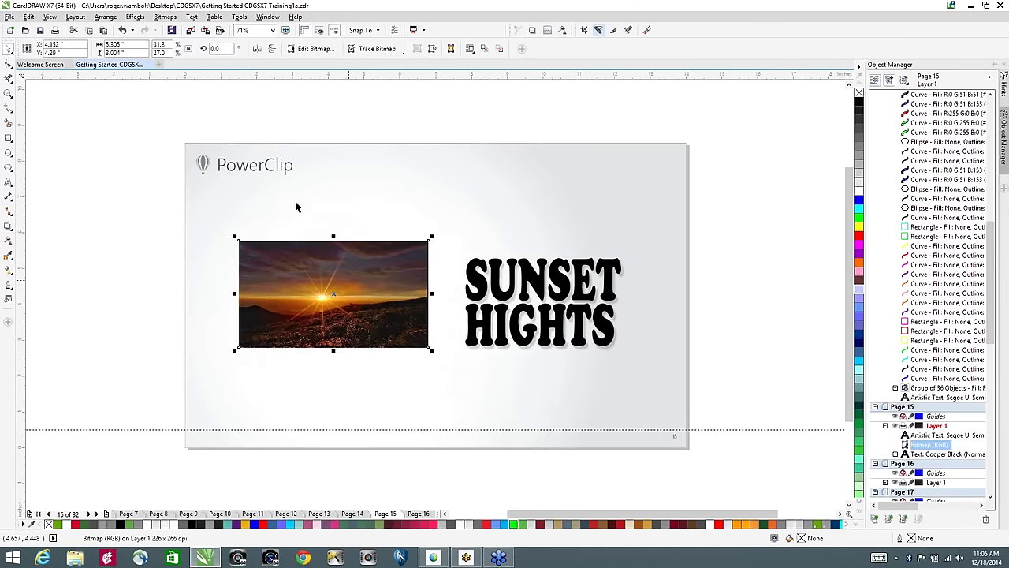
pyautogui.click(134, 17)
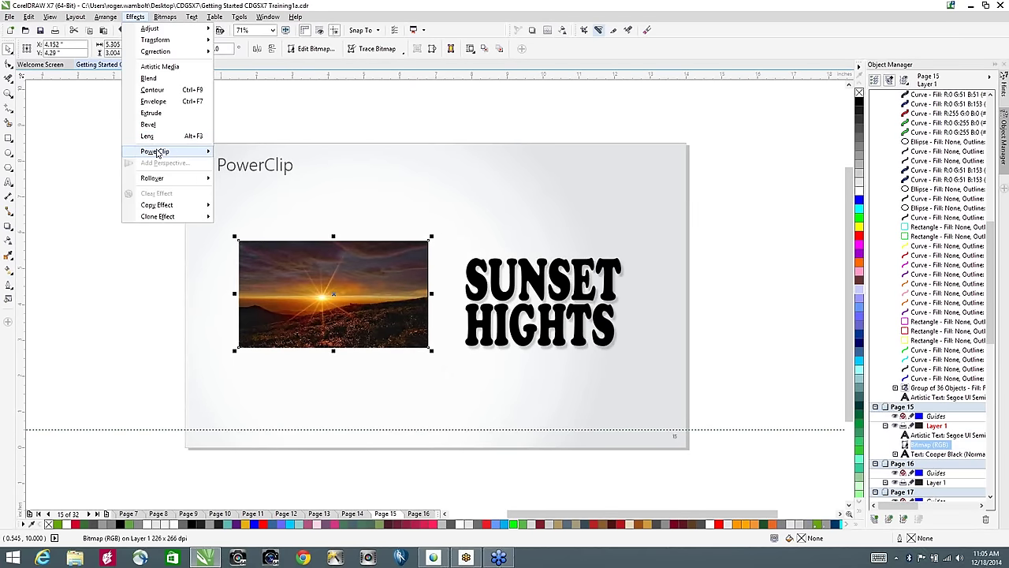
pyautogui.moveTo(160, 154)
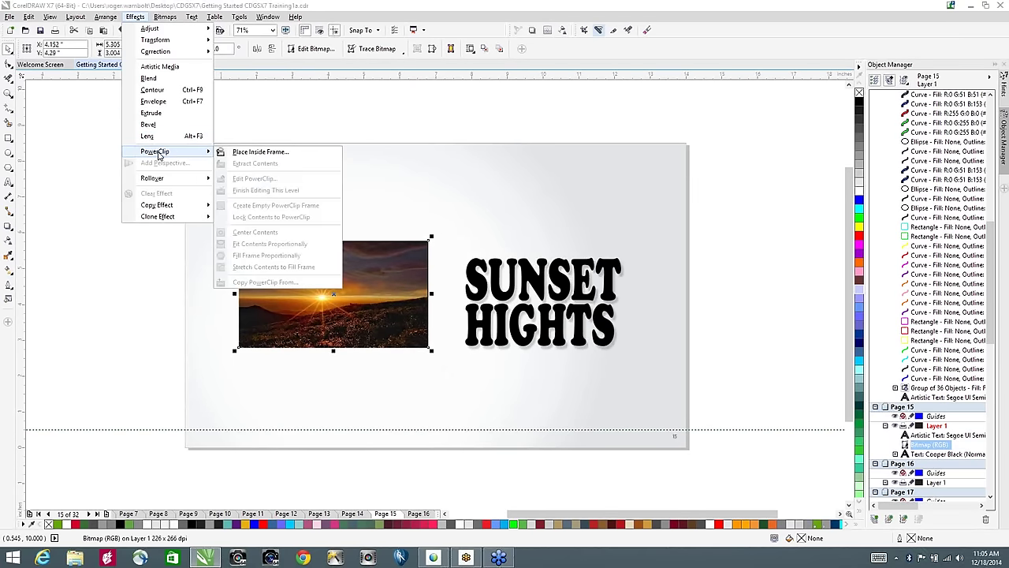
pyautogui.click(267, 152)
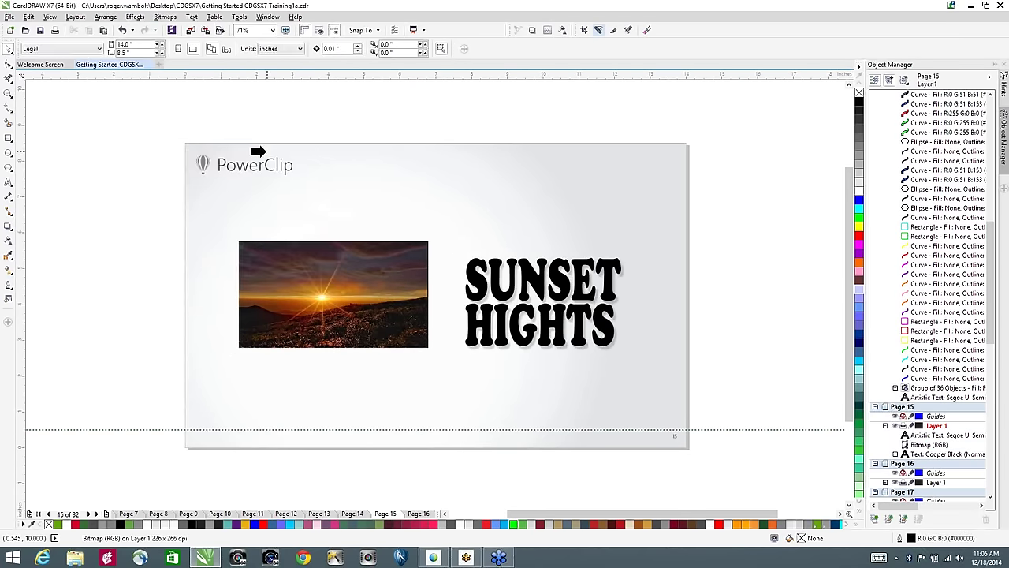
pyautogui.click(487, 291)
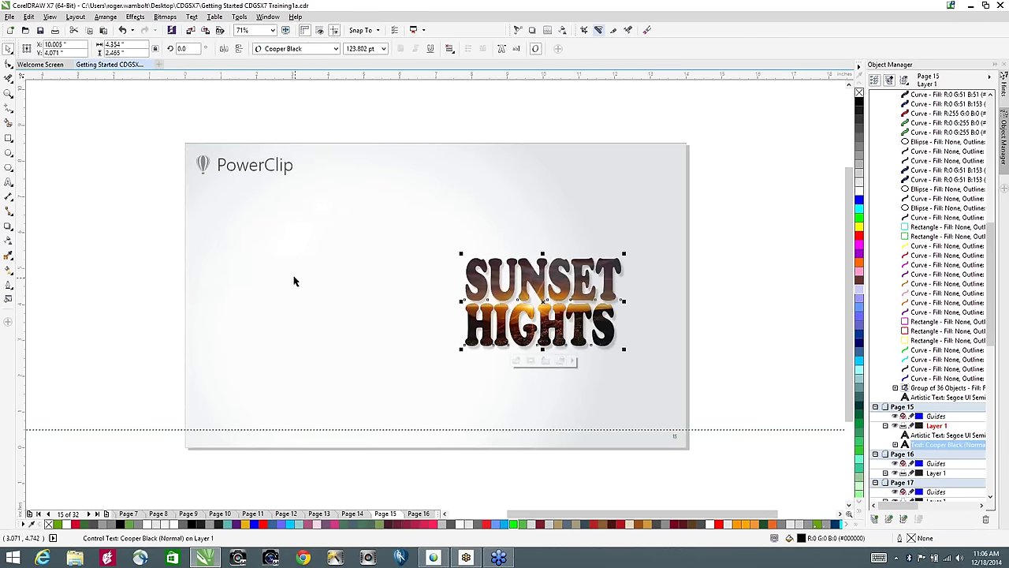
# Step: Undo the PowerClip and place the sunset photo inside the SUNSET HIGHTS text again
pyautogui.hotkey('ctrl', 'z')
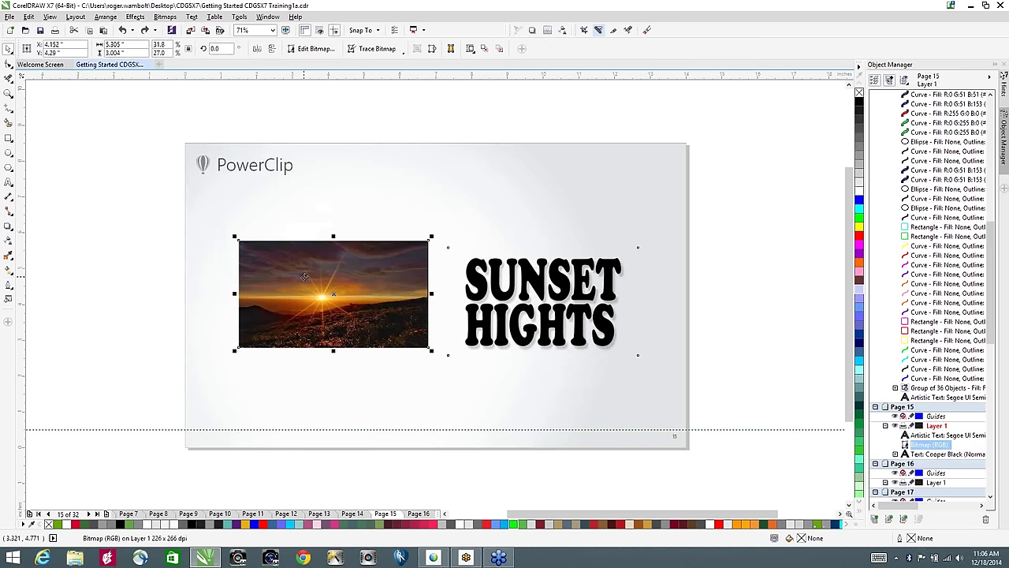
pyautogui.moveTo(304, 276); pyautogui.dragTo(516, 293)
pyautogui.press('Escape')
pyautogui.moveTo(387, 282); pyautogui.dragTo(529, 294)
pyautogui.click(564, 357)
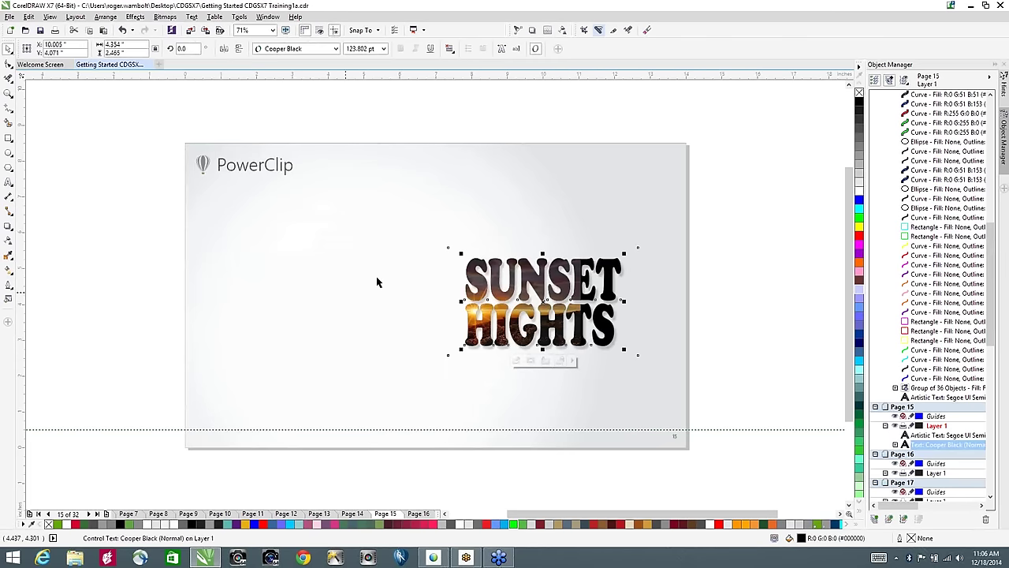
# Step: Edit the PowerClip contents, move the photo over the lettering to about X 9.96 in, Y 4.01 in, and finish editing
pyautogui.keyDown('ctrl'); pyautogui.click(529, 271); pyautogui.keyUp('ctrl')
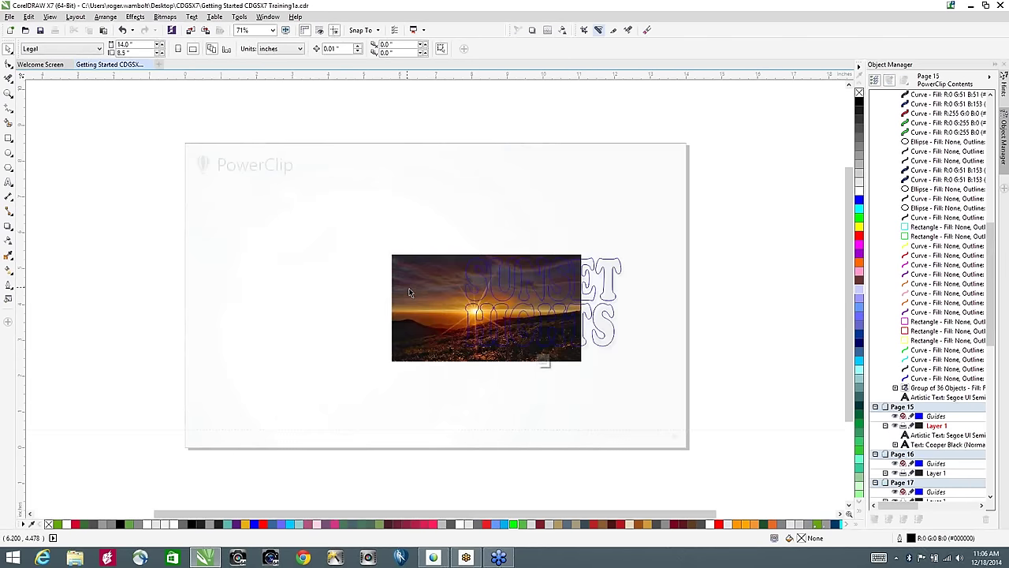
pyautogui.moveTo(409, 293); pyautogui.dragTo(453, 283)
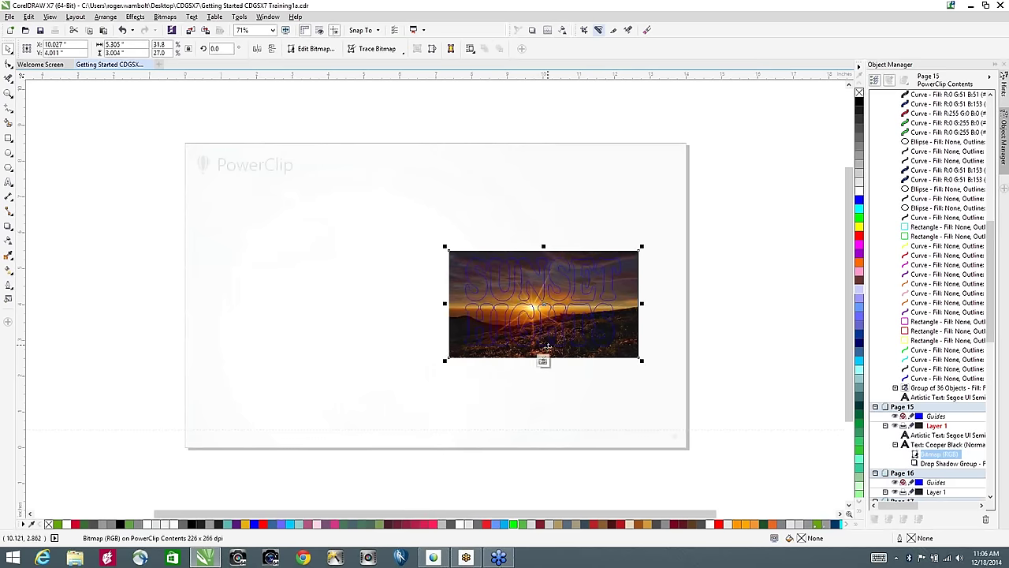
pyautogui.press('Left')
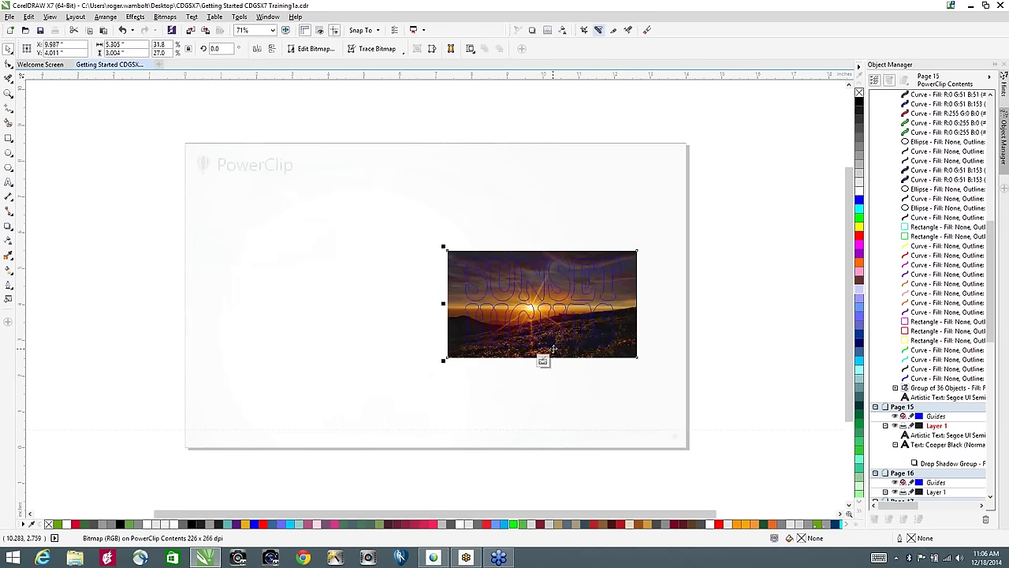
pyautogui.press('Left')
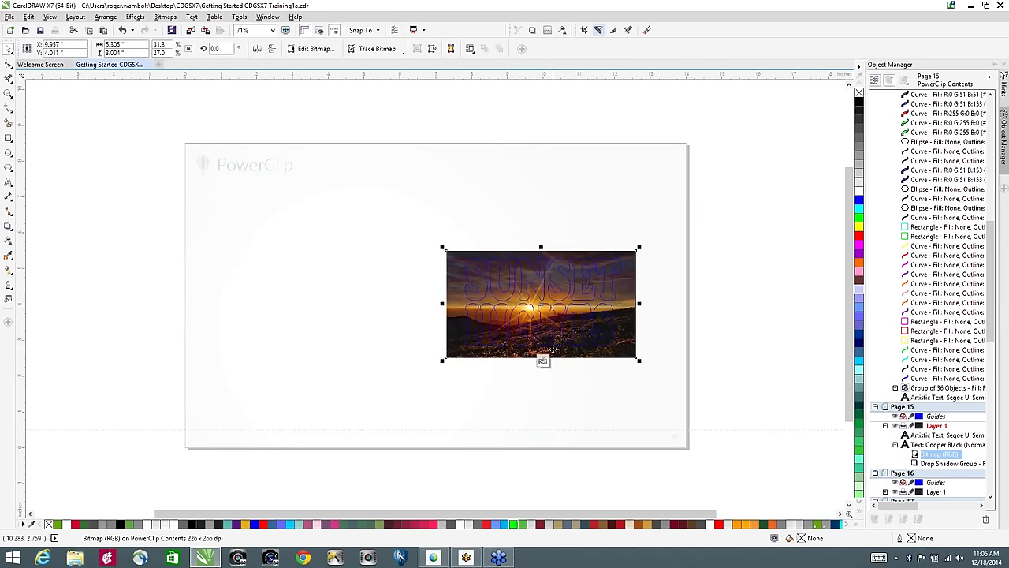
pyautogui.click(280, 286)
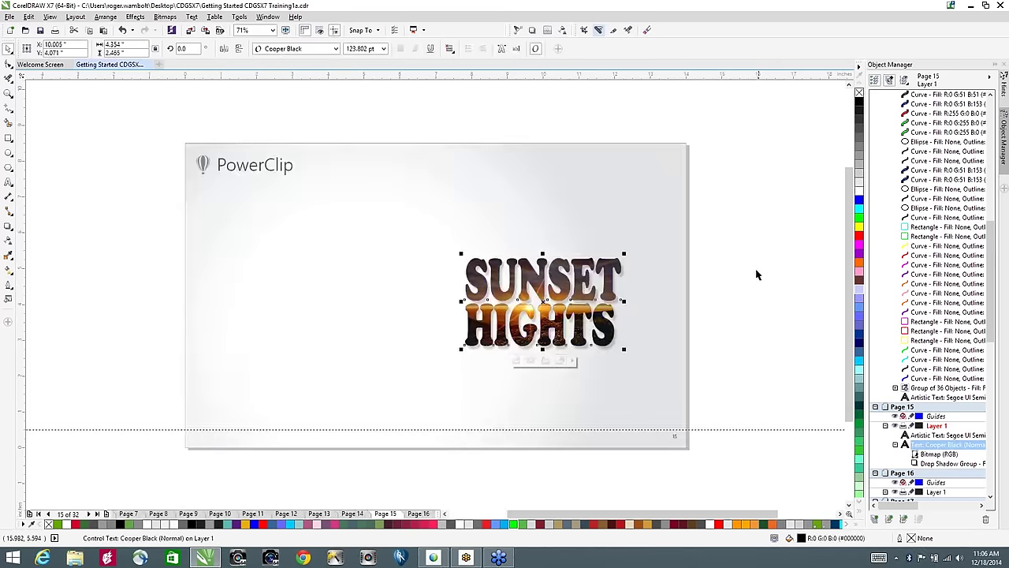
pyautogui.rightClick(522, 260)
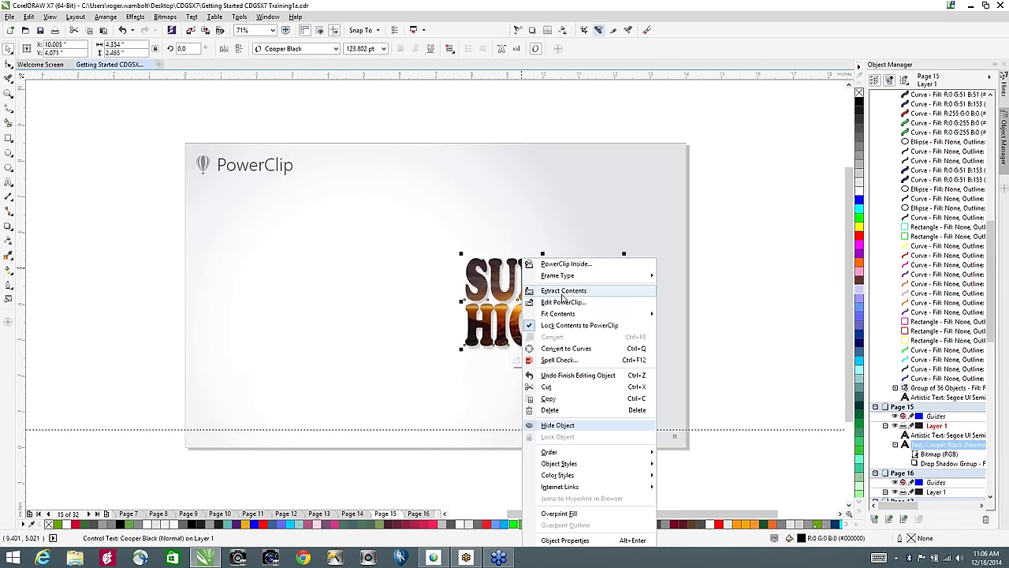
pyautogui.click(133, 17)
pyautogui.click(132, 18)
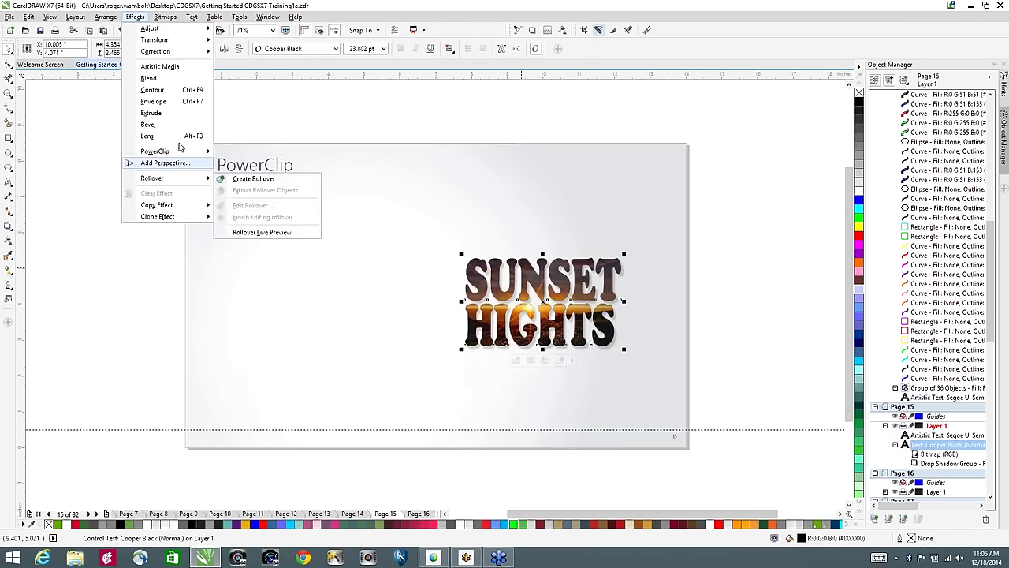
pyautogui.moveTo(175, 152)
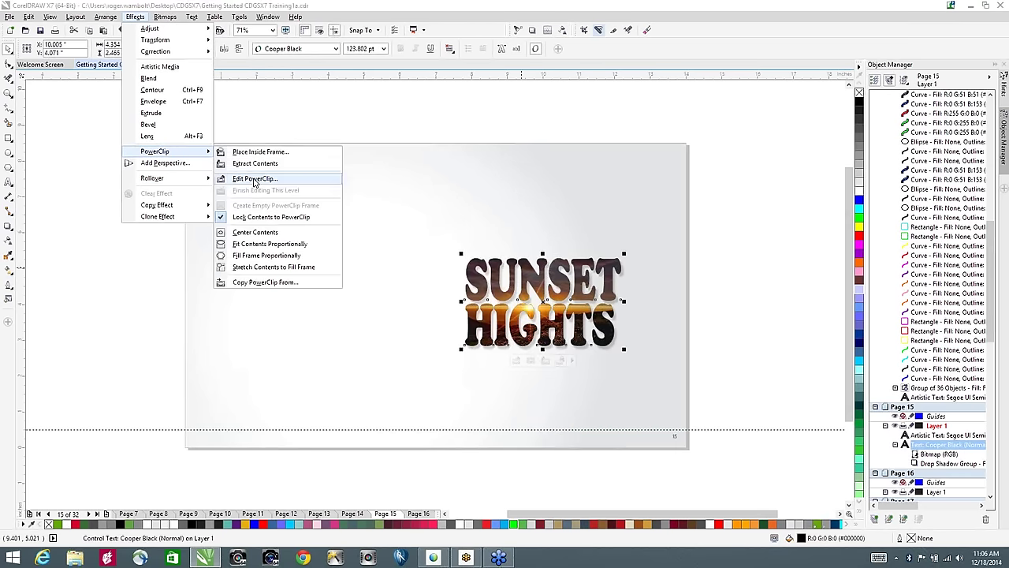
pyautogui.click(255, 179)
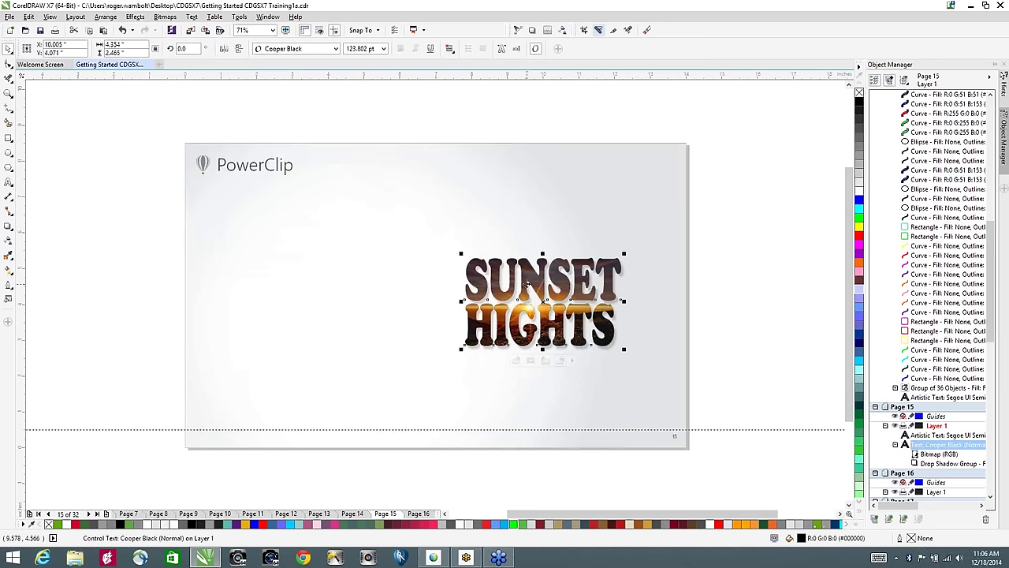
# Step: Enlarge the photo-filled SUNSET HIGHTS text to about 6.0 × 3.4 in and move it to about X 7.0 in, Y 6.1 in
pyautogui.moveTo(525, 276); pyautogui.dragTo(384, 247)
pyautogui.click(758, 233)
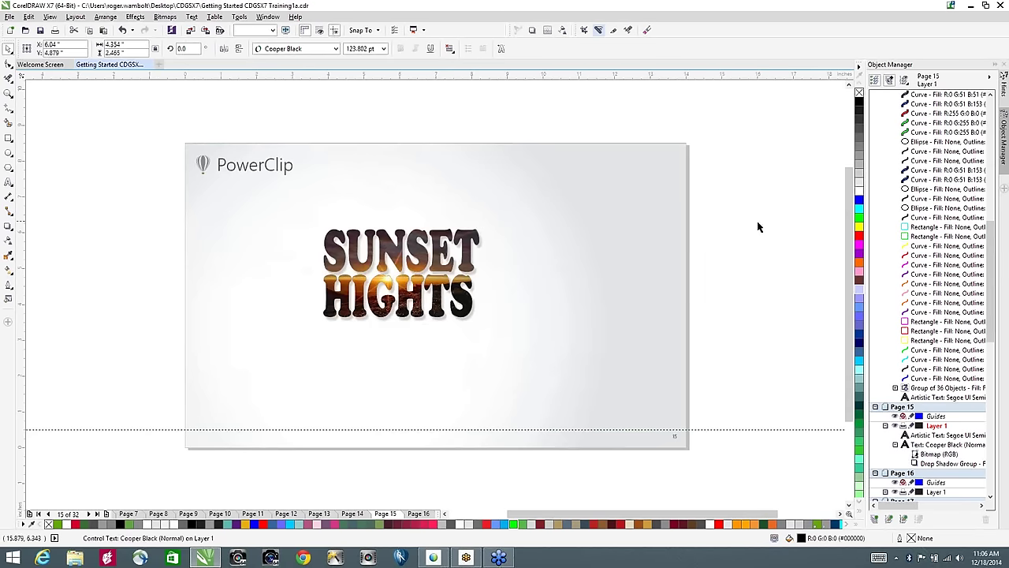
pyautogui.click(470, 298)
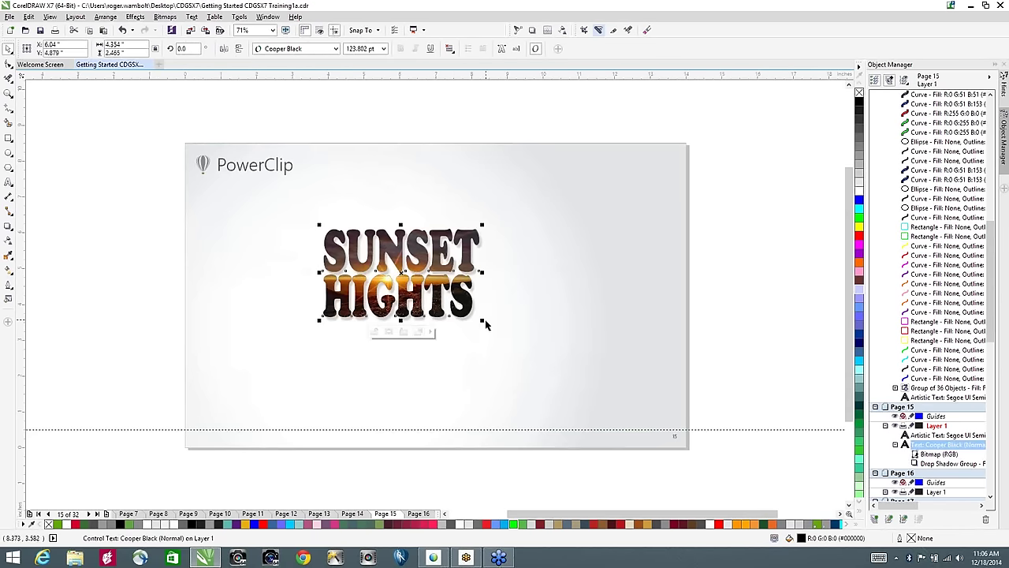
pyautogui.moveTo(481, 319); pyautogui.dragTo(552, 268)
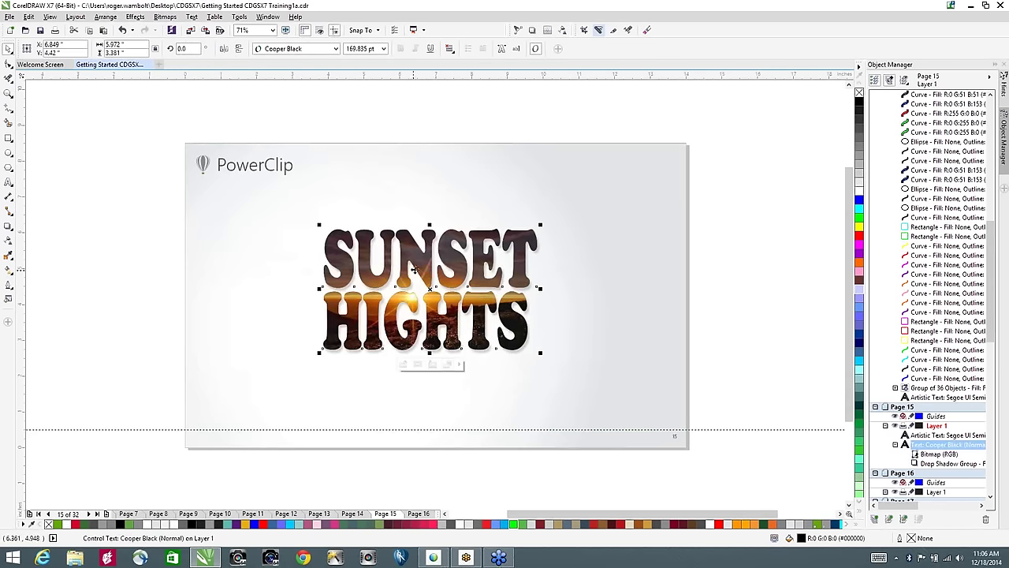
pyautogui.moveTo(429, 268); pyautogui.dragTo(438, 216)
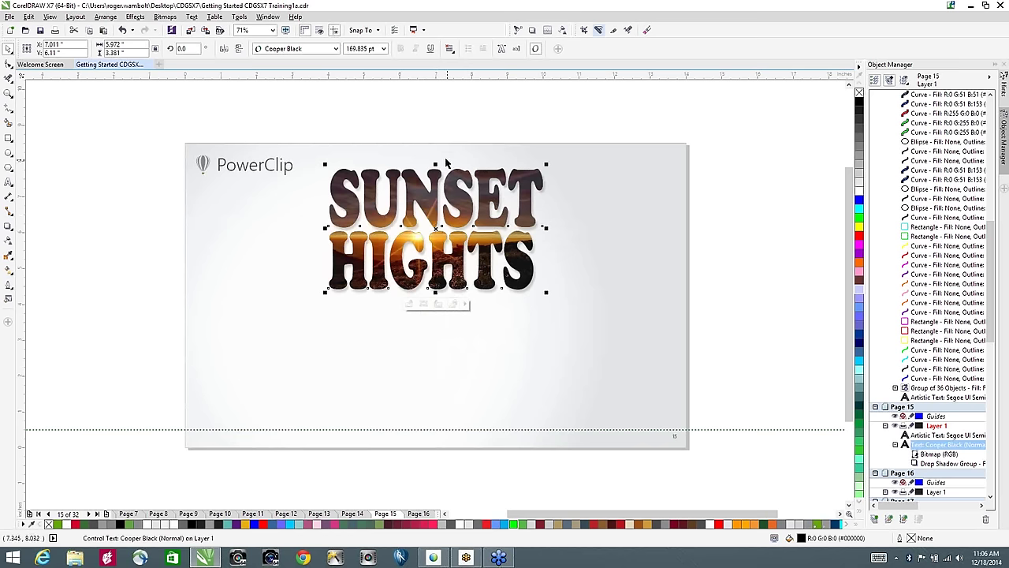
pyautogui.press('pagedown')
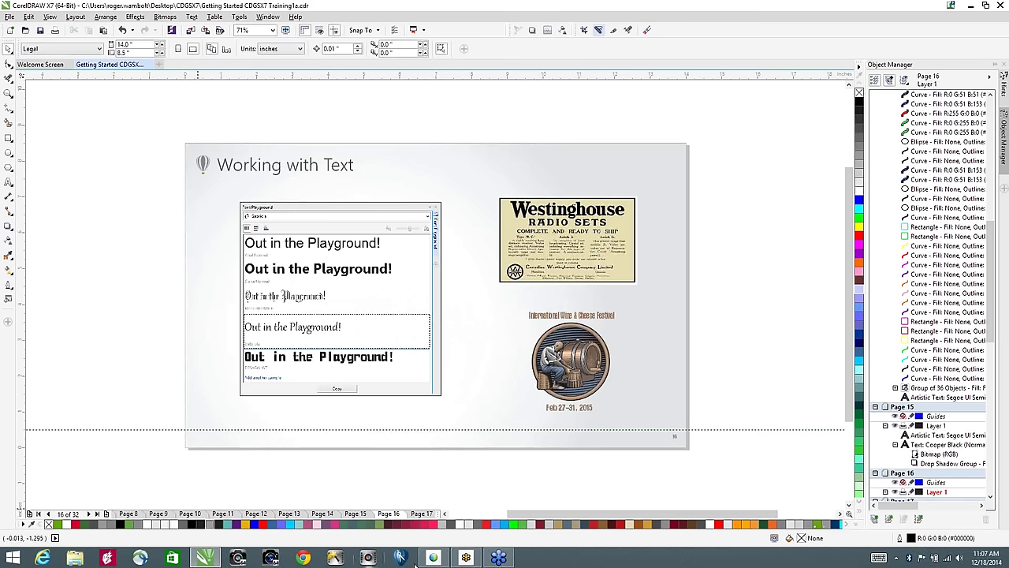
pyautogui.click(355, 513)
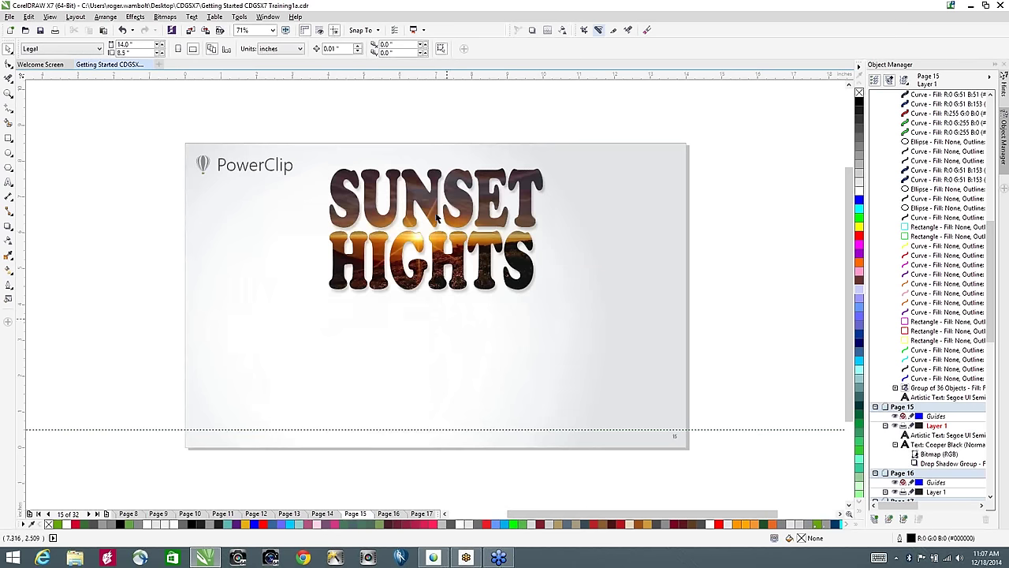
pyautogui.click(427, 188)
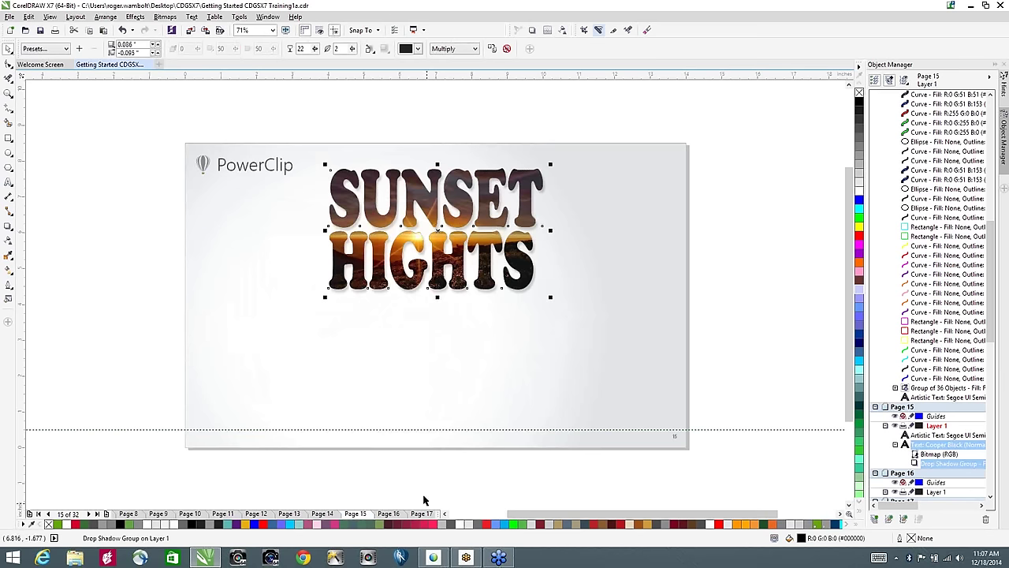
# Step: Go to page 16 and add the artistic text "ARTISTIC" outside the page, beyond its upper-left corner
pyautogui.press('pagedown')
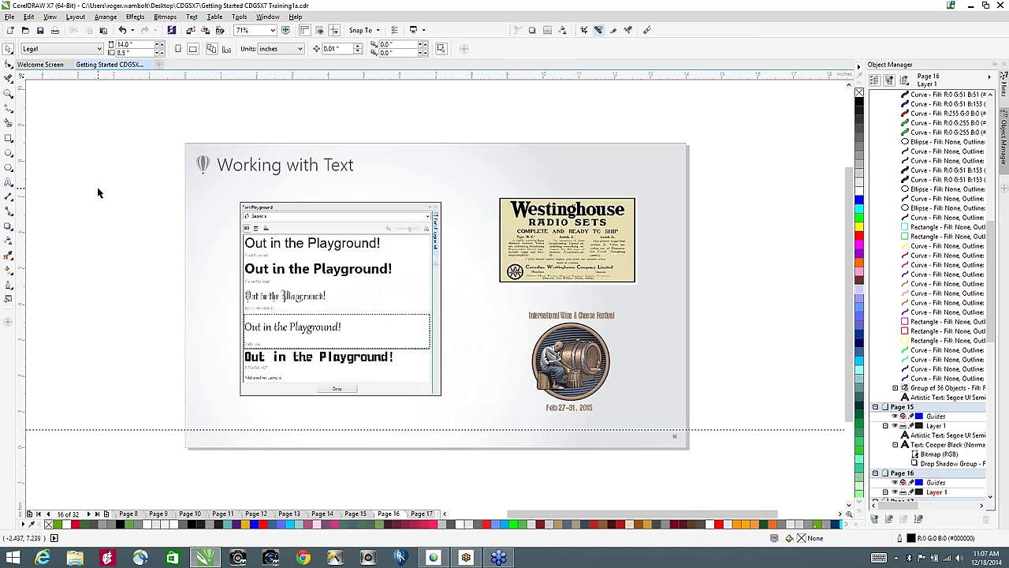
pyautogui.click(8, 183)
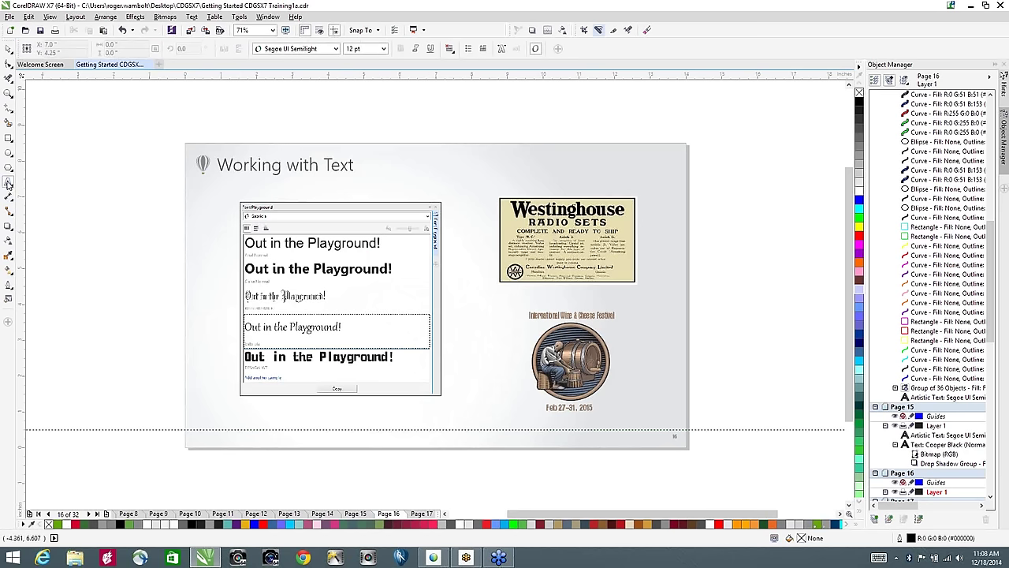
pyautogui.click(140, 219)
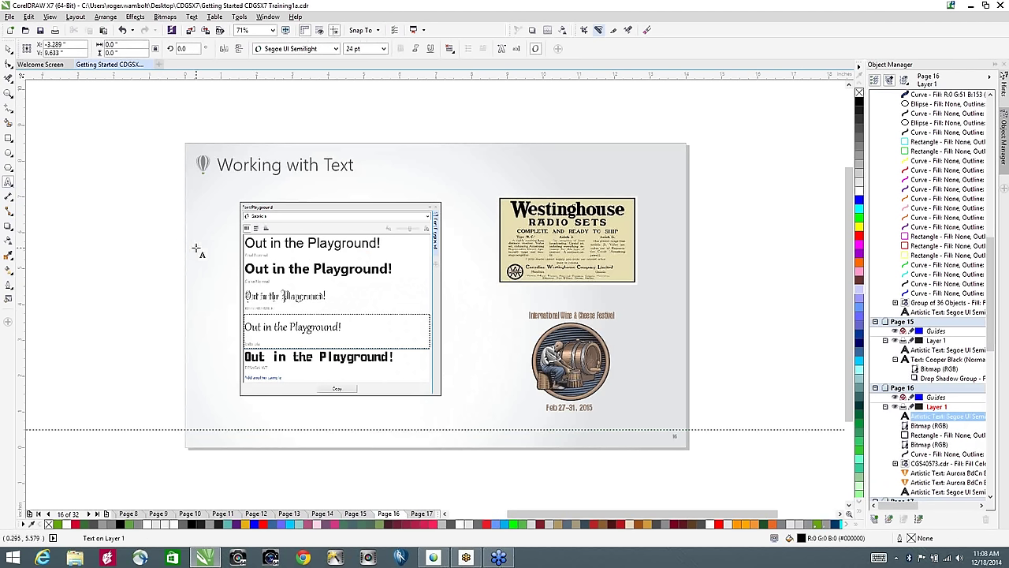
pyautogui.write('ARTIS')
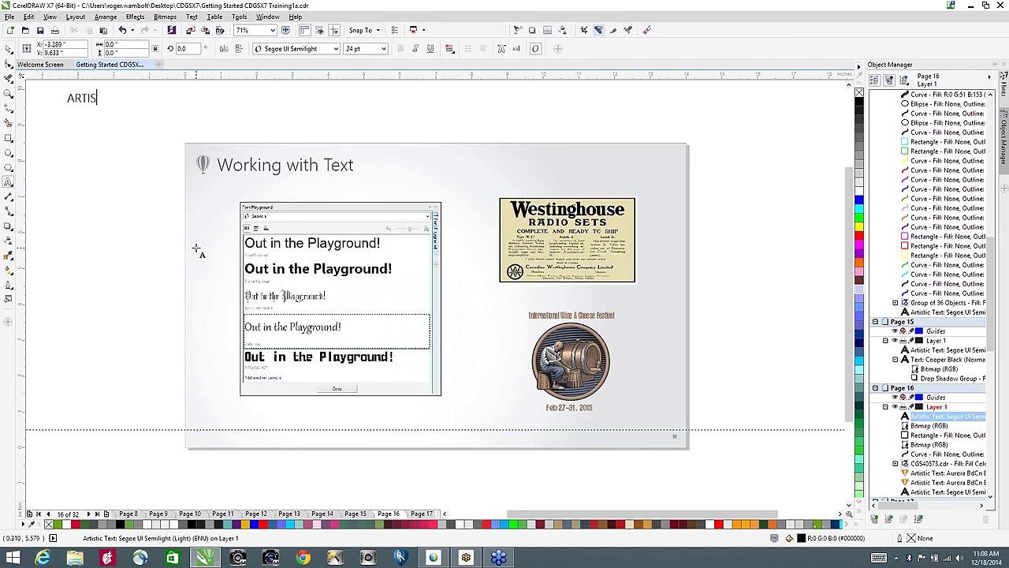
pyautogui.write('TIC')
pyautogui.press('Escape')
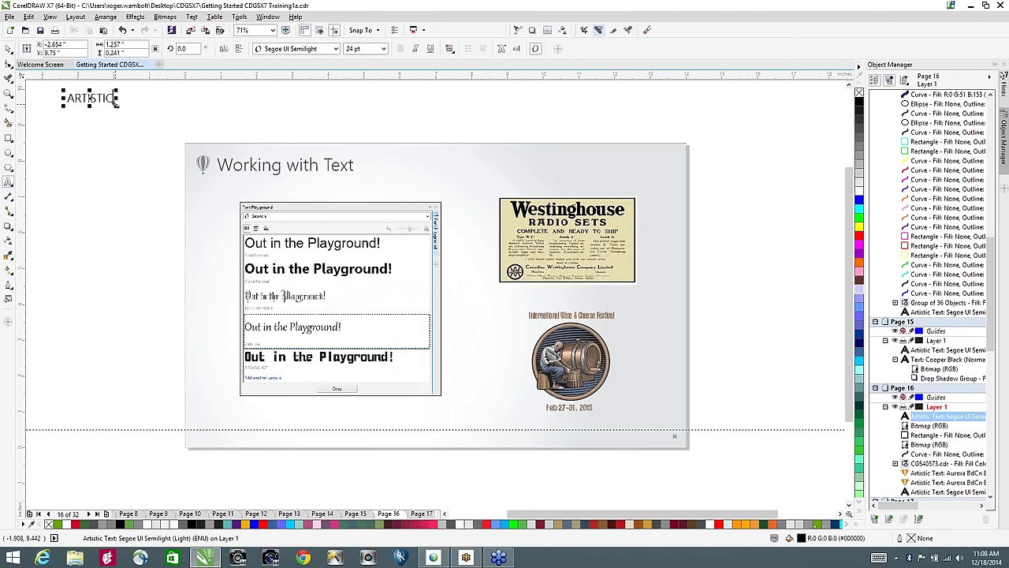
# Step: Enlarge the ARTISTIC text to about 8.5 × 1.6 in and set its font to Cooper Black
pyautogui.moveTo(117, 106); pyautogui.dragTo(376, 156)
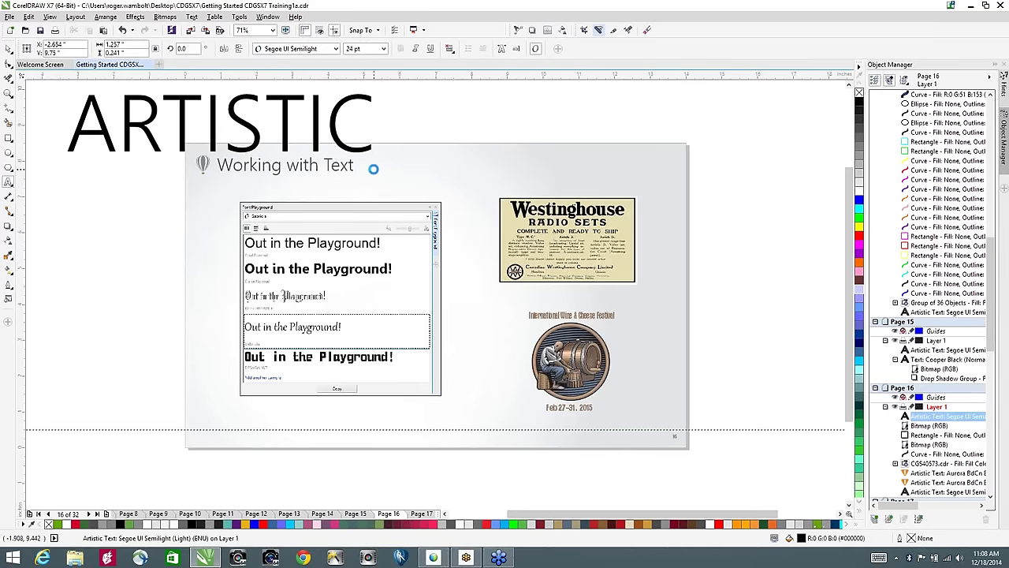
pyautogui.click(8, 50)
pyautogui.click(293, 47)
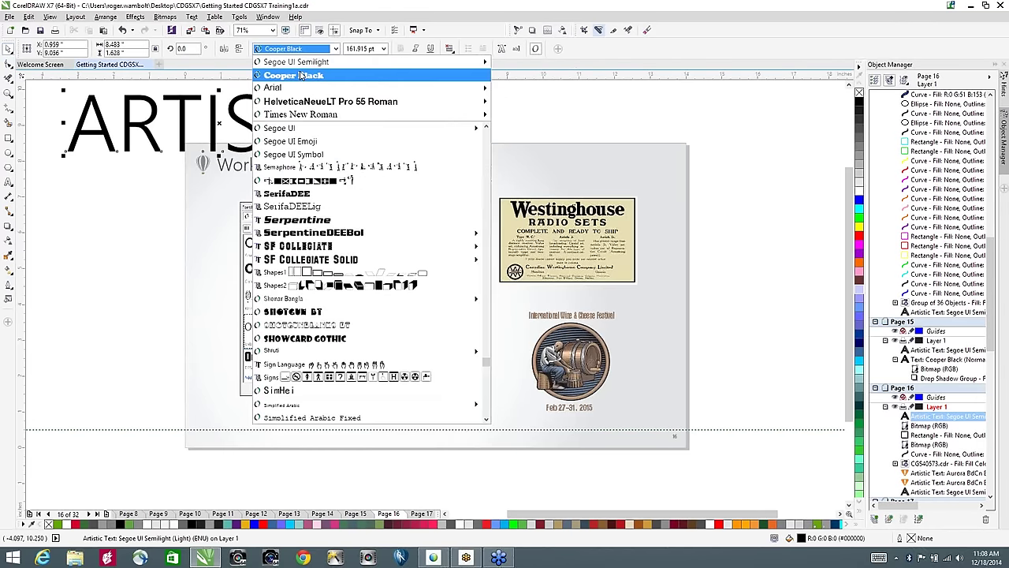
pyautogui.click(301, 74)
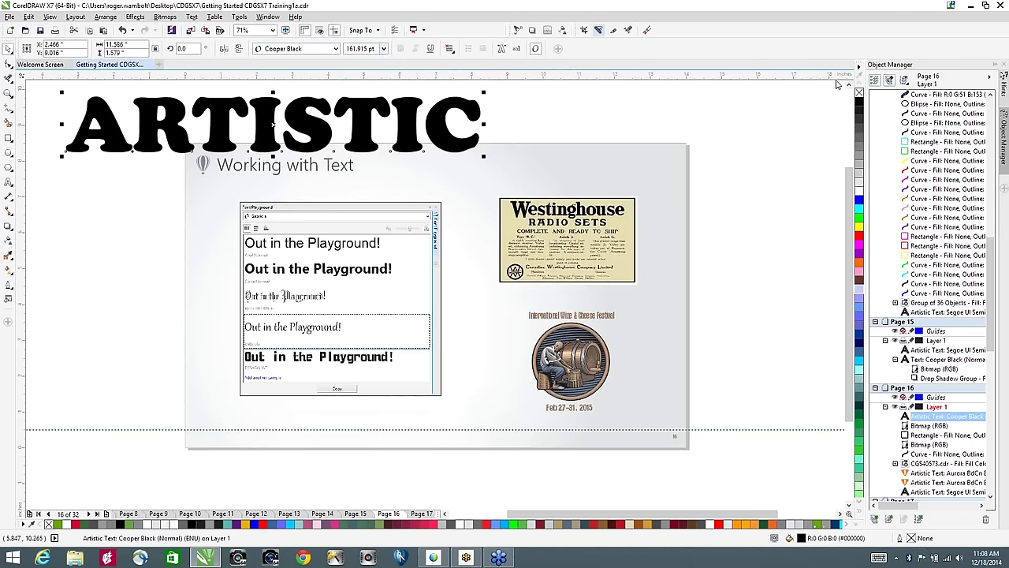
# Step: Fill the ARTISTIC text red (#FF0000) and add a drop shadow offset about 0.53 in left and 0.61 in down
pyautogui.click(860, 237)
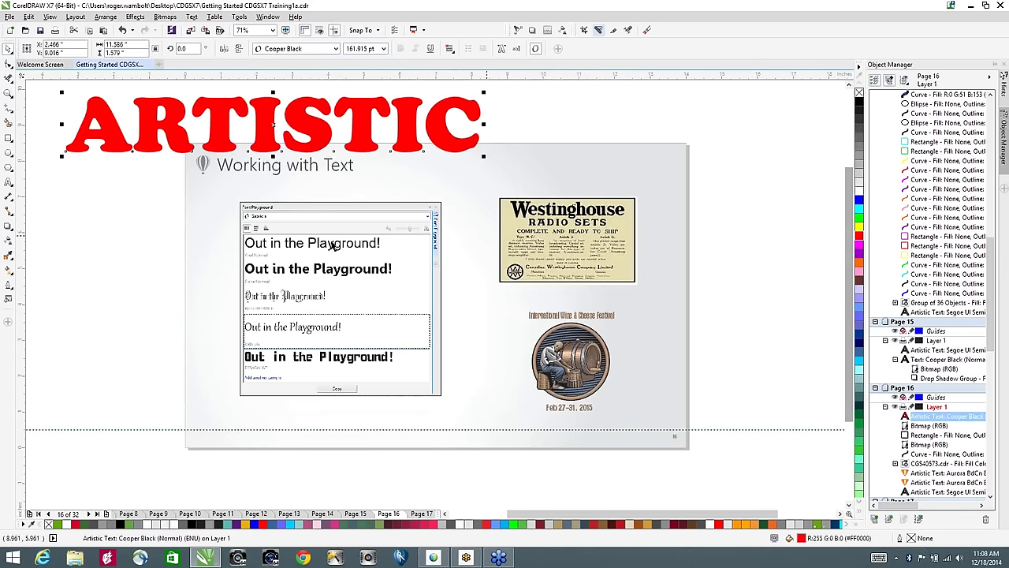
pyautogui.click(9, 227)
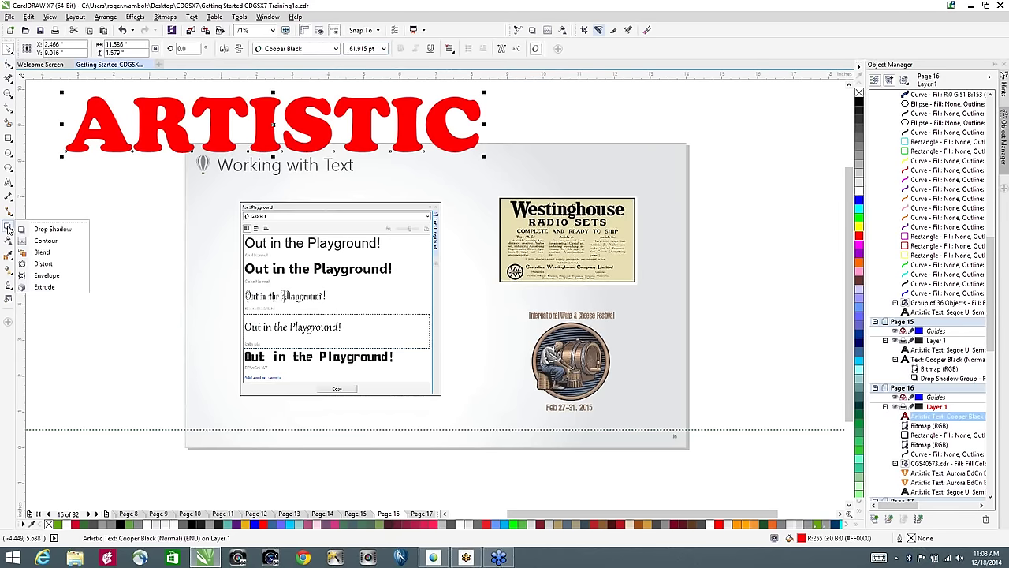
pyautogui.click(52, 230)
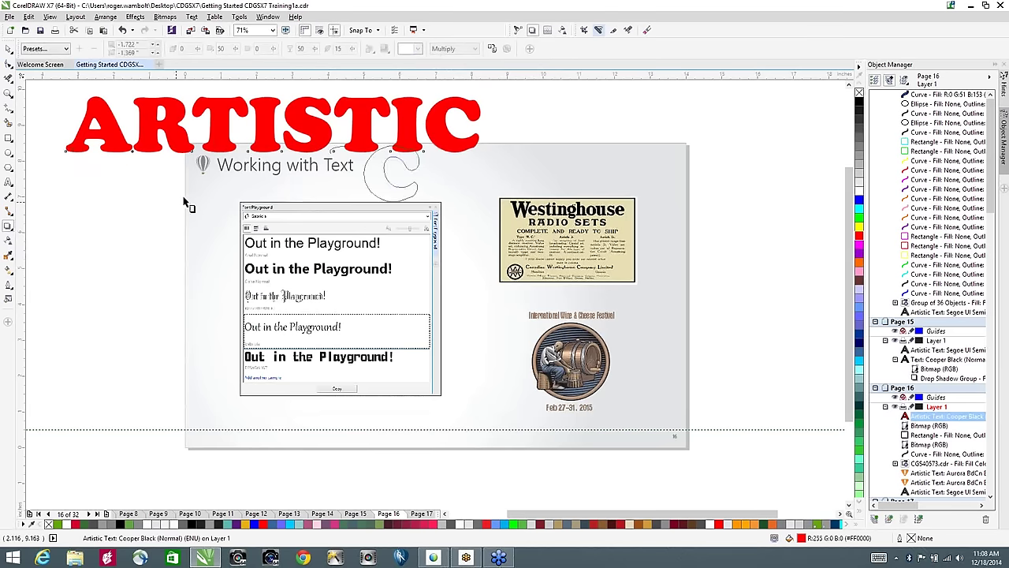
pyautogui.moveTo(272, 124); pyautogui.dragTo(229, 173)
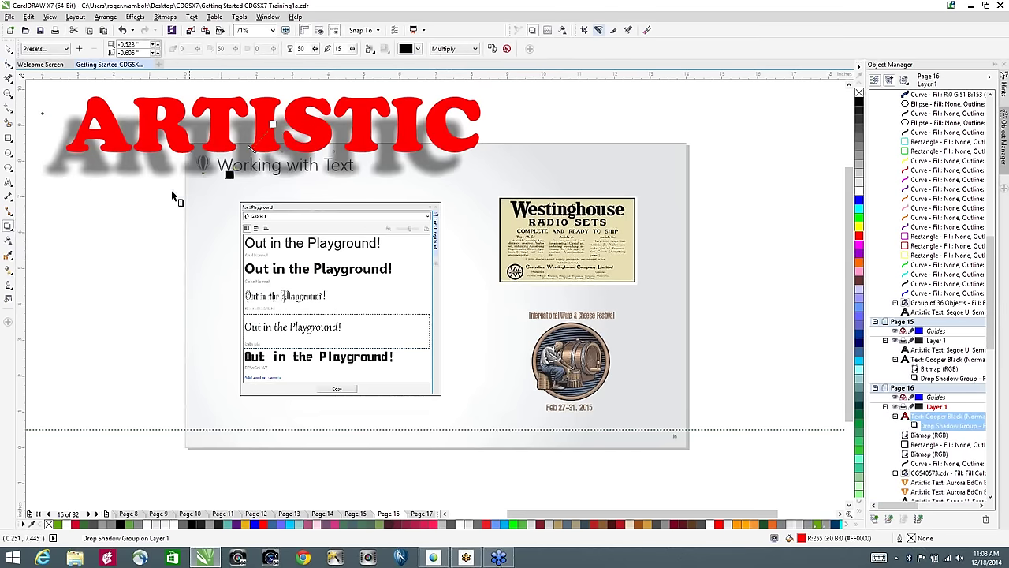
# Step: Apply an Envelope to the ARTISTIC text, curving its lower edge strongly downward and its upper edge slightly downward at the middle
pyautogui.press('space')
pyautogui.click(219, 105)
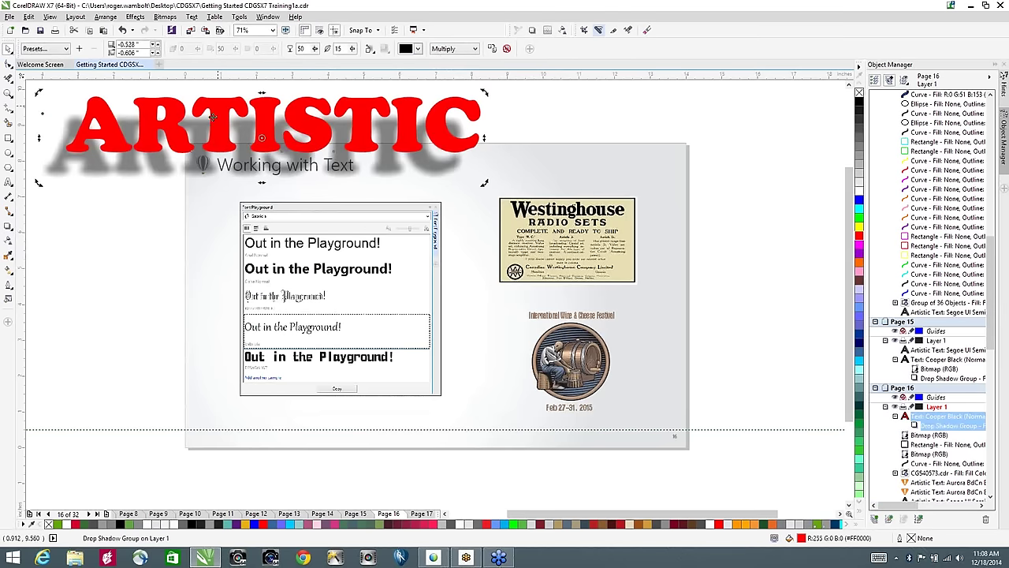
pyautogui.click(10, 230)
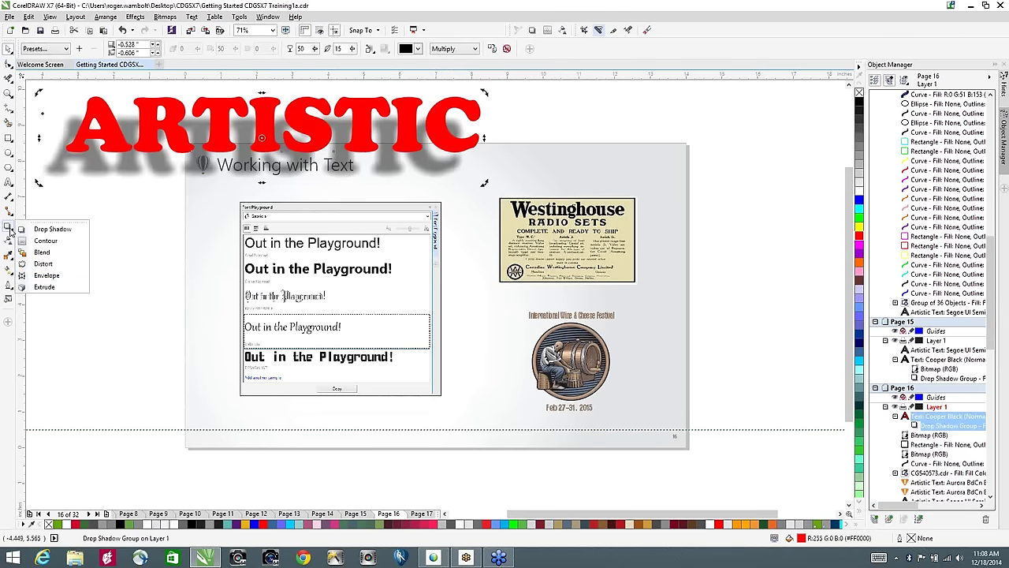
pyautogui.click(45, 275)
pyautogui.click(269, 148)
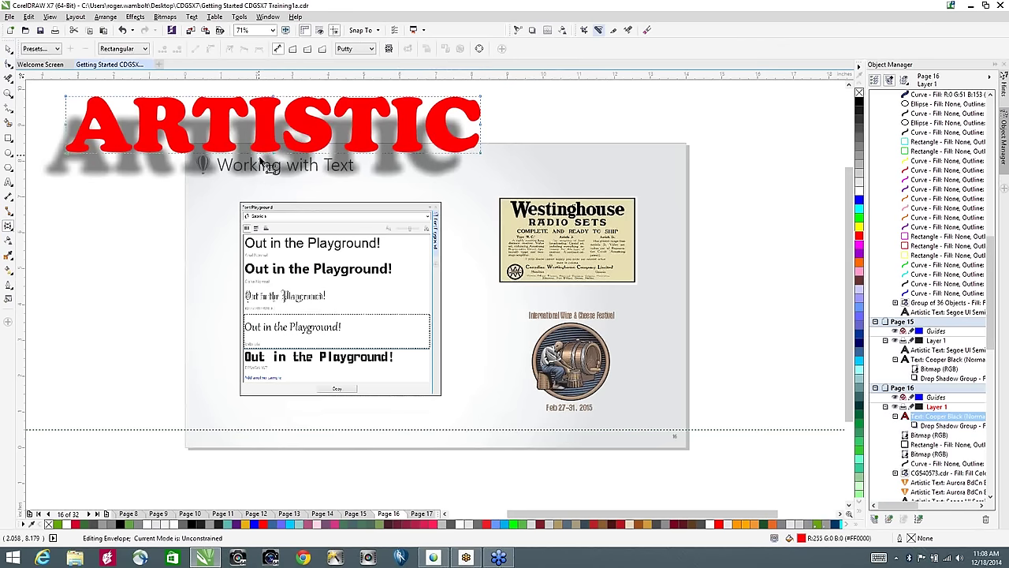
pyautogui.moveTo(273, 154); pyautogui.dragTo(271, 214)
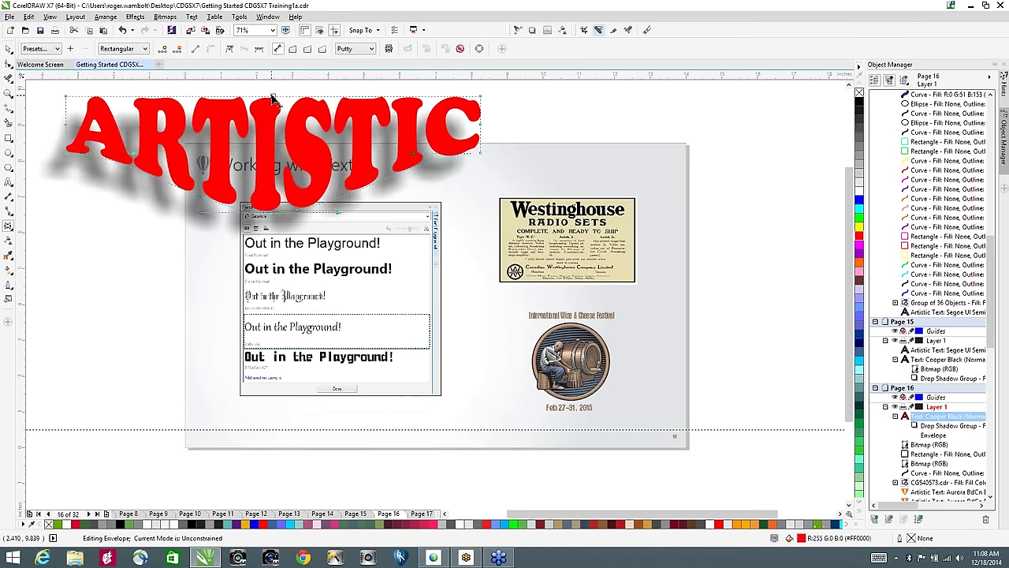
pyautogui.moveTo(271, 98); pyautogui.dragTo(269, 119)
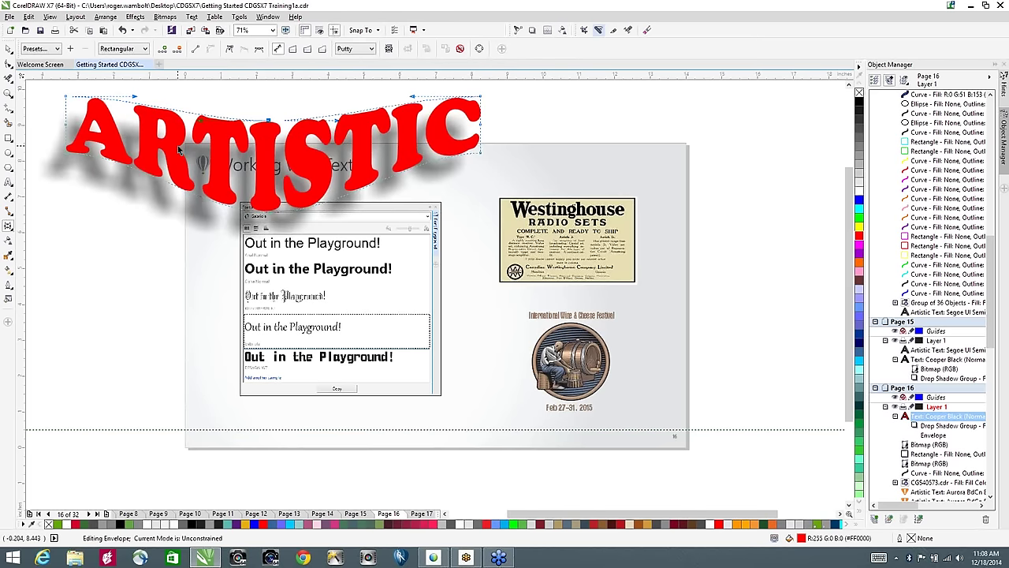
# Step: Delete the red ARTISTIC text together with its envelope and drop shadow
pyautogui.press('space')
pyautogui.press('Delete')
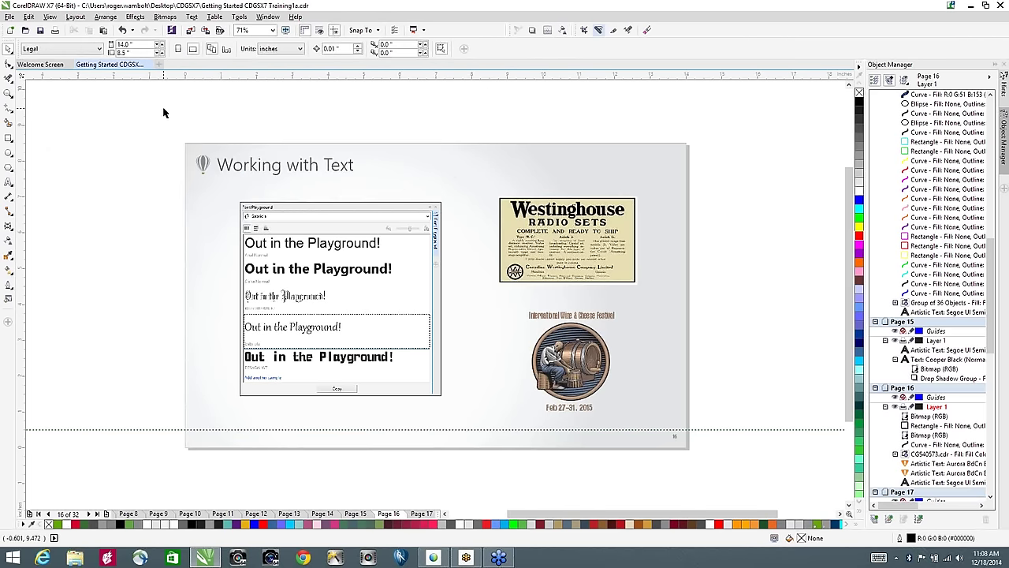
# Step: Add a paragraph text frame about 2.1 × 3.0 in beside the page's left edge reading "this is paragraph text", correcting the misspelled "rext"
pyautogui.click(9, 183)
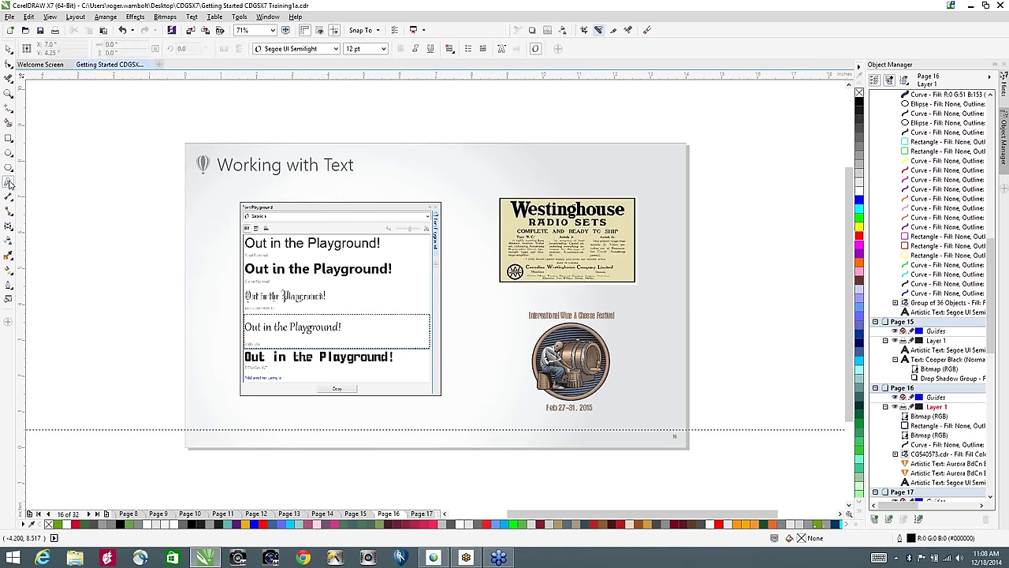
pyautogui.moveTo(50, 180); pyautogui.dragTo(127, 291)
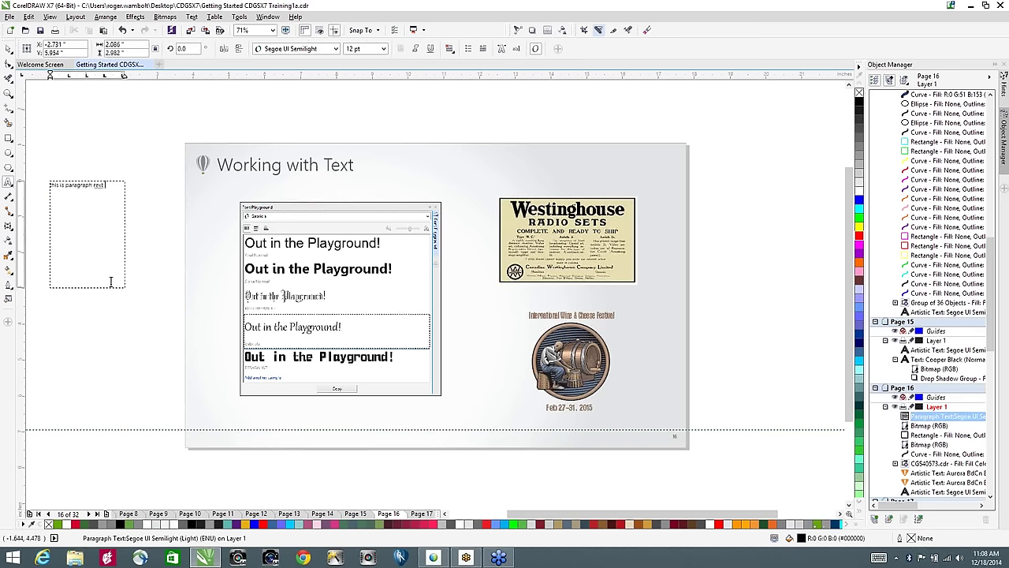
pyautogui.scroll(4, 75, 253)
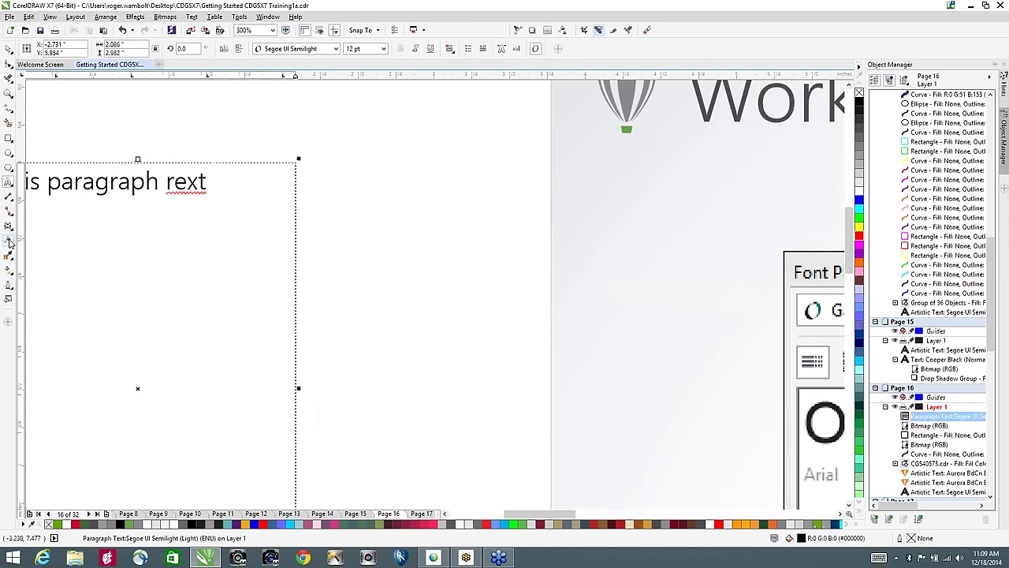
pyautogui.rightClick(184, 183)
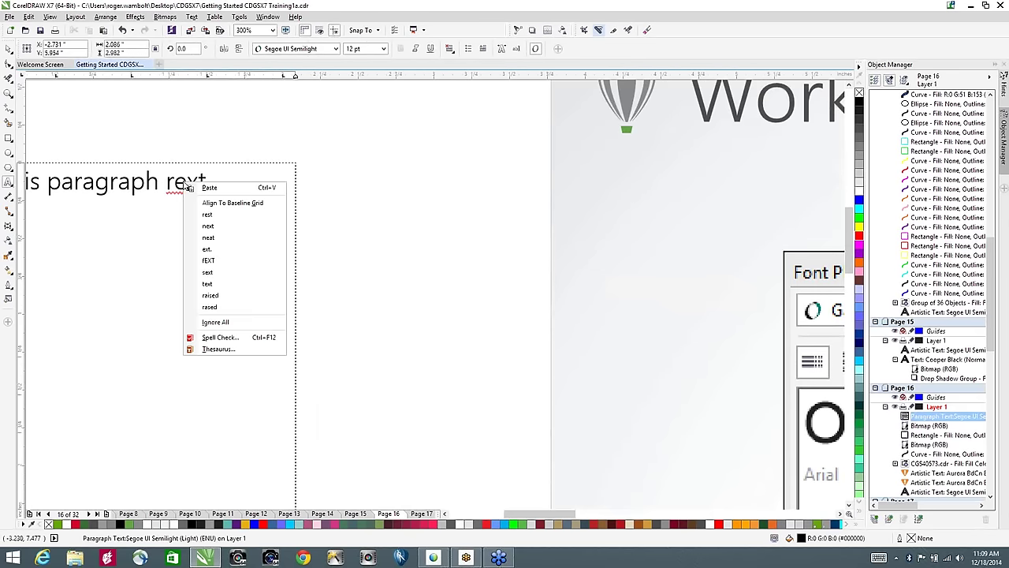
pyautogui.click(213, 282)
pyautogui.moveTo(159, 316); pyautogui.dragTo(437, 296)
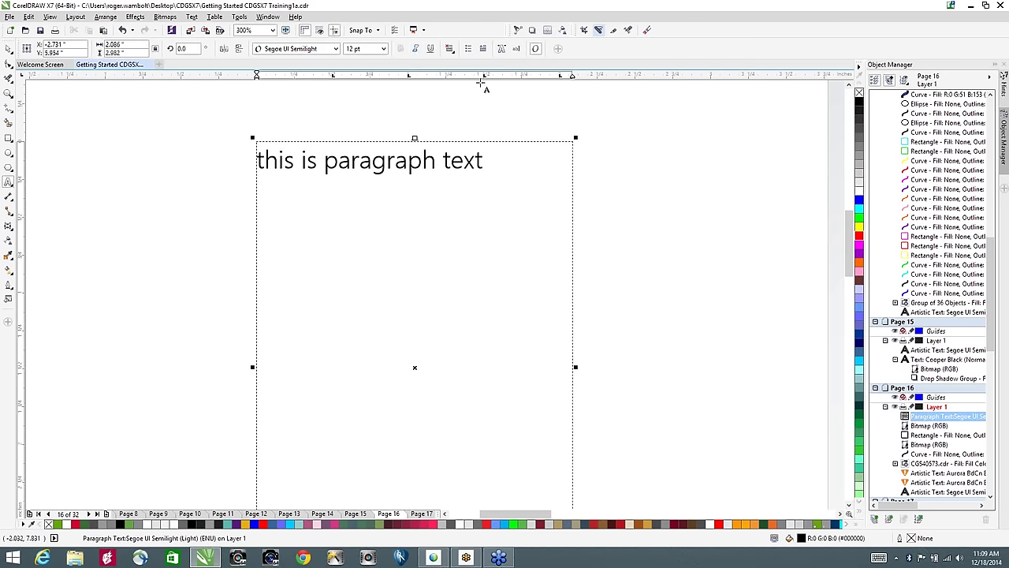
# Step: Delete the paragraph text frame beside the page
pyautogui.scroll(-2, 403, 307)
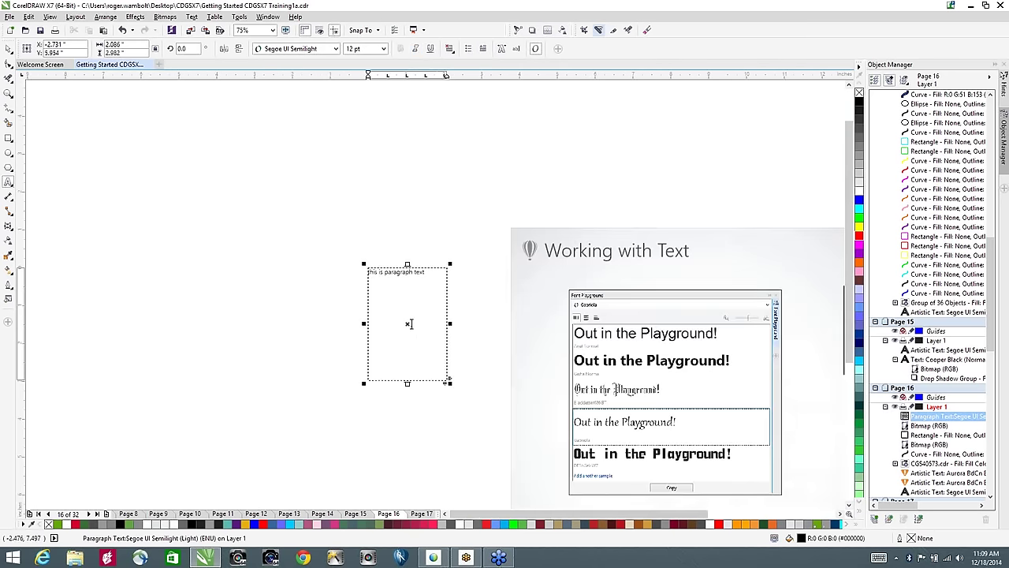
pyautogui.click(423, 286)
pyautogui.click(7, 49)
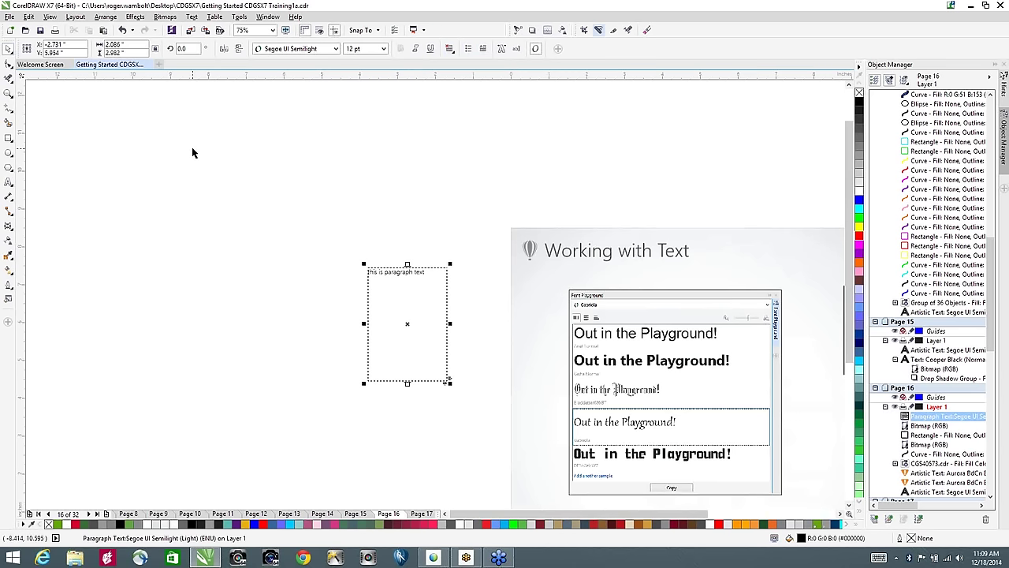
pyautogui.press('Delete')
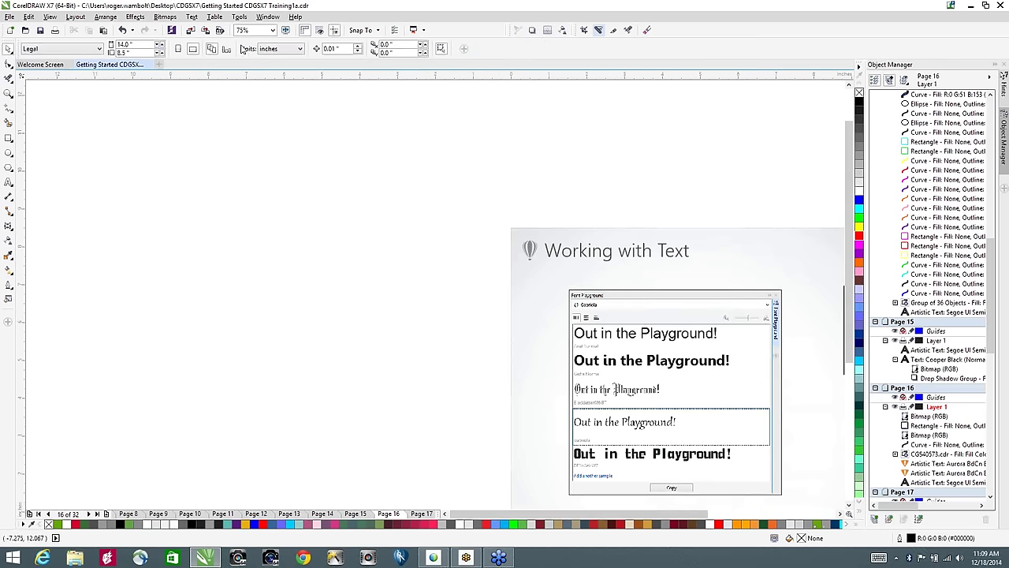
# Step: Open Font Playground and widen it so more of each sample line fits
pyautogui.click(191, 16)
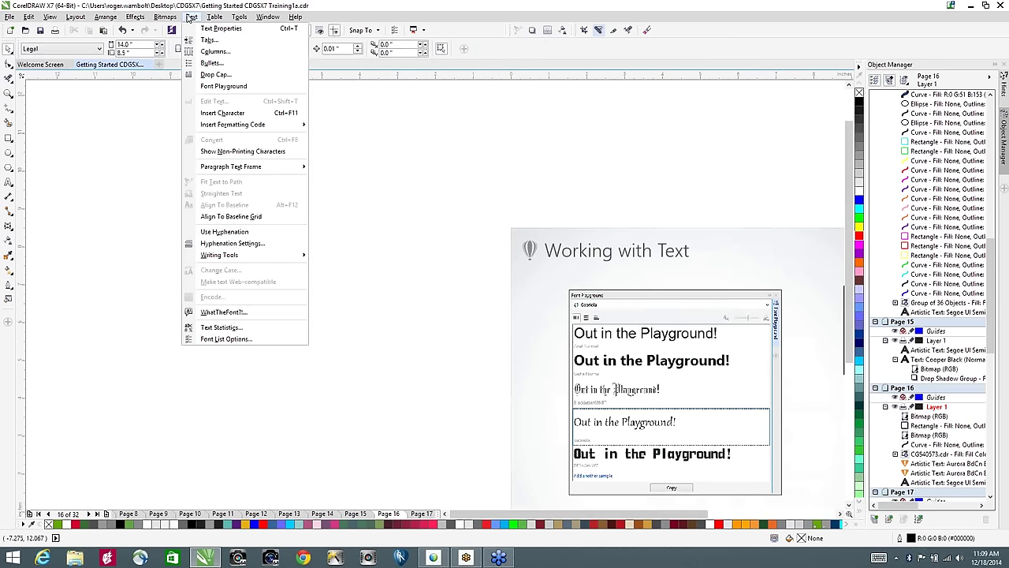
pyautogui.click(212, 86)
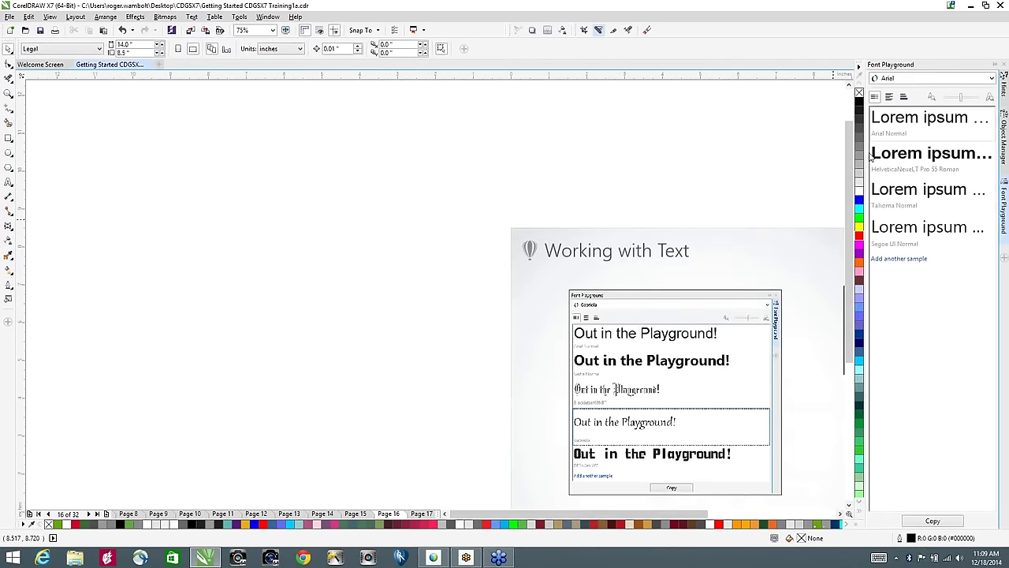
pyautogui.moveTo(859, 152); pyautogui.dragTo(777, 155)
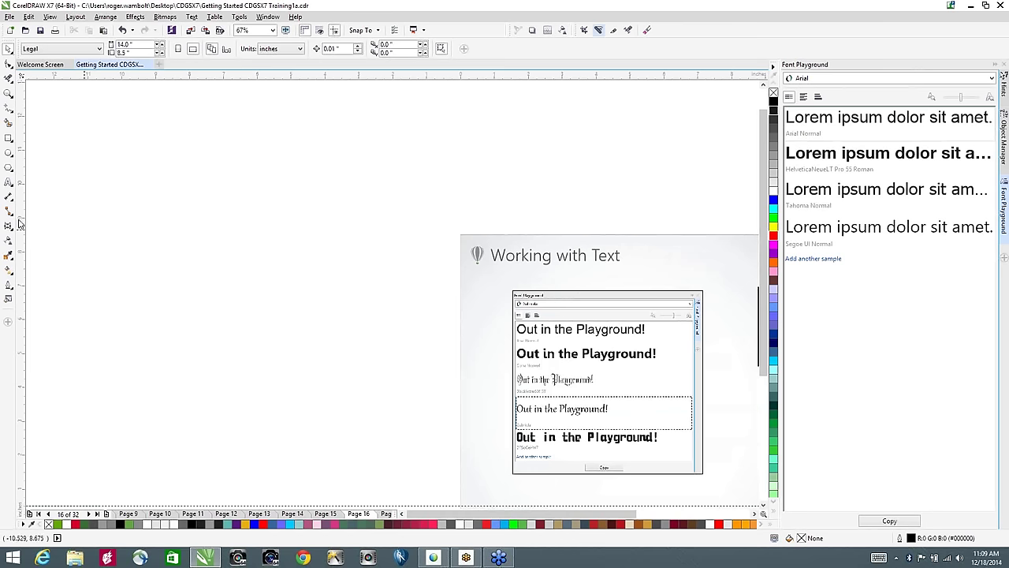
# Step: Place an artistic text insertion point beyond the page's upper-left corner and change the Font Playground sample text to "Sunset Heights"
pyautogui.click(10, 182)
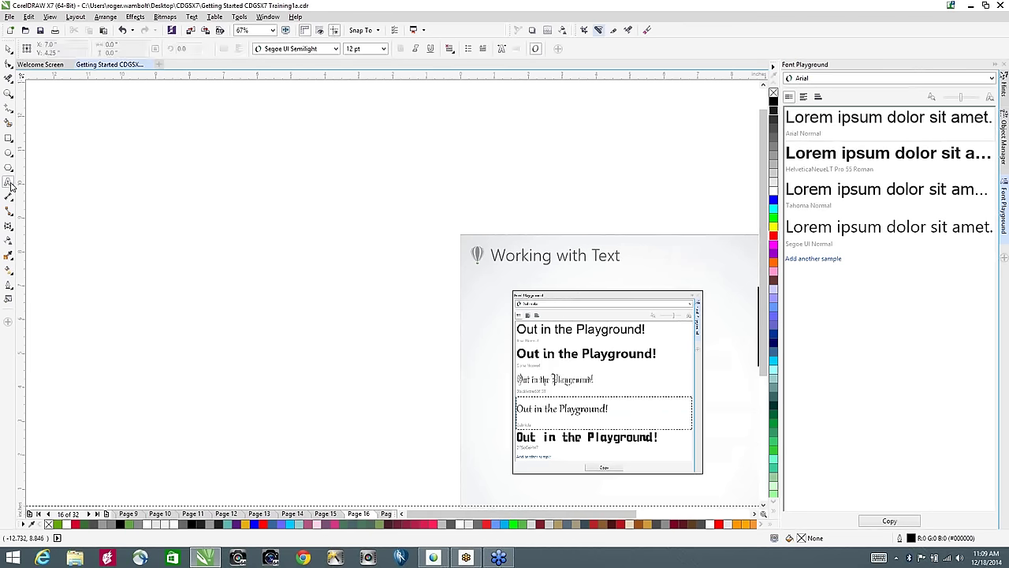
pyautogui.click(174, 189)
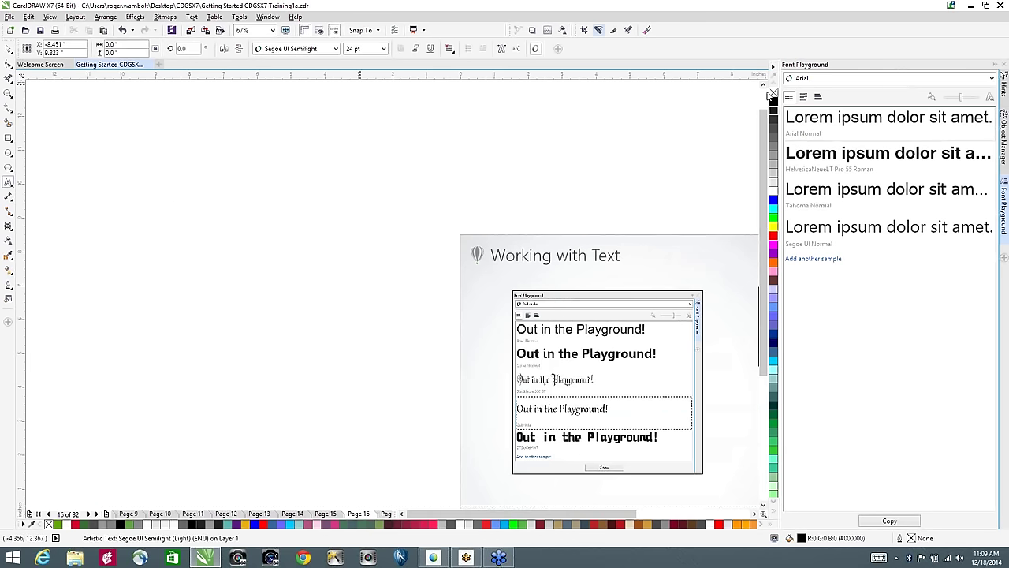
pyautogui.click(810, 118)
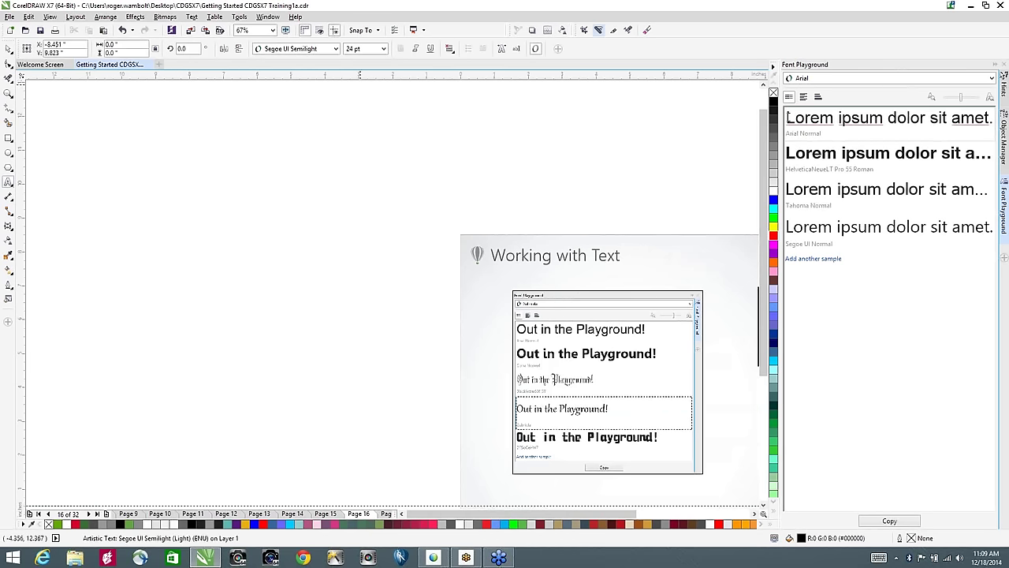
pyautogui.hotkey('ctrl', 'a')
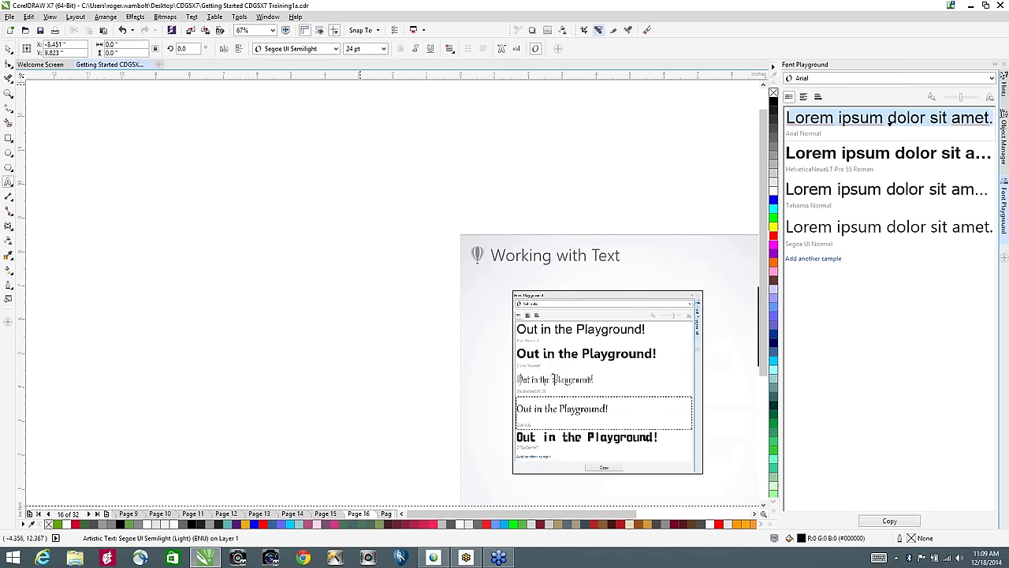
pyautogui.write('Suns')
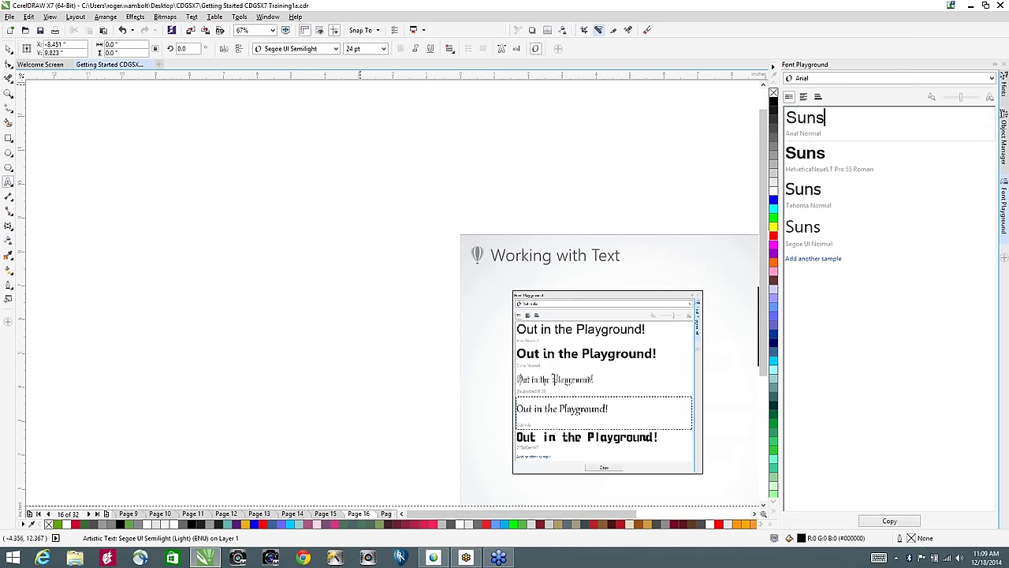
pyautogui.write('et Heights')
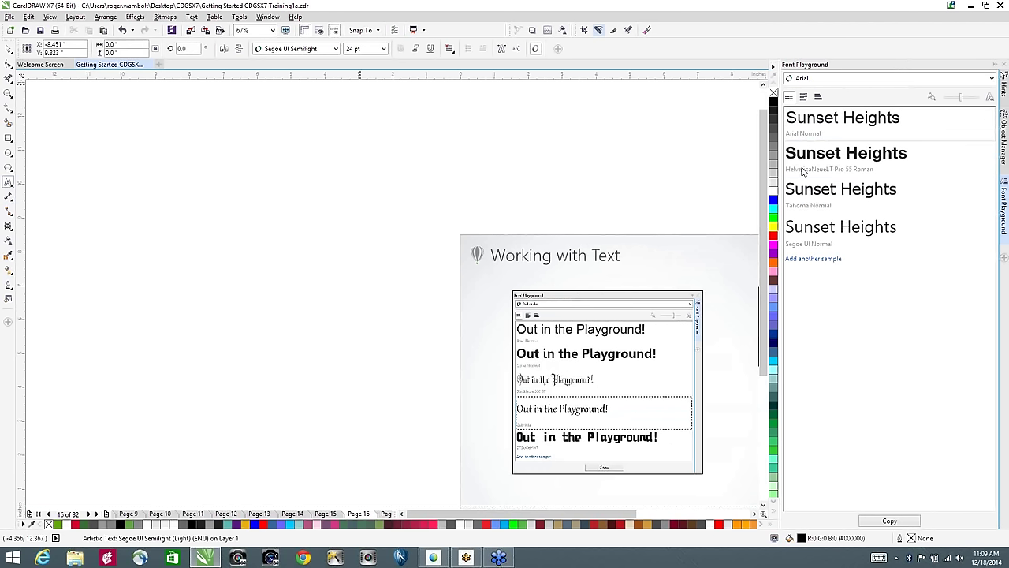
# Step: Change the Segoe UI sample in Font Playground to Cooper Black and add another sample set in Cooper BlkOul BT
pyautogui.click(814, 247)
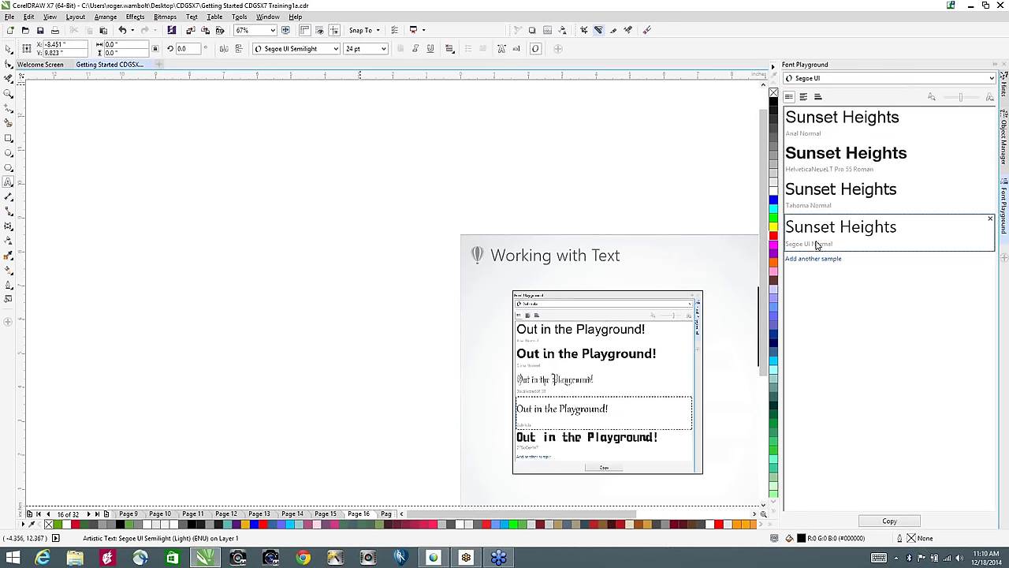
pyautogui.click(846, 79)
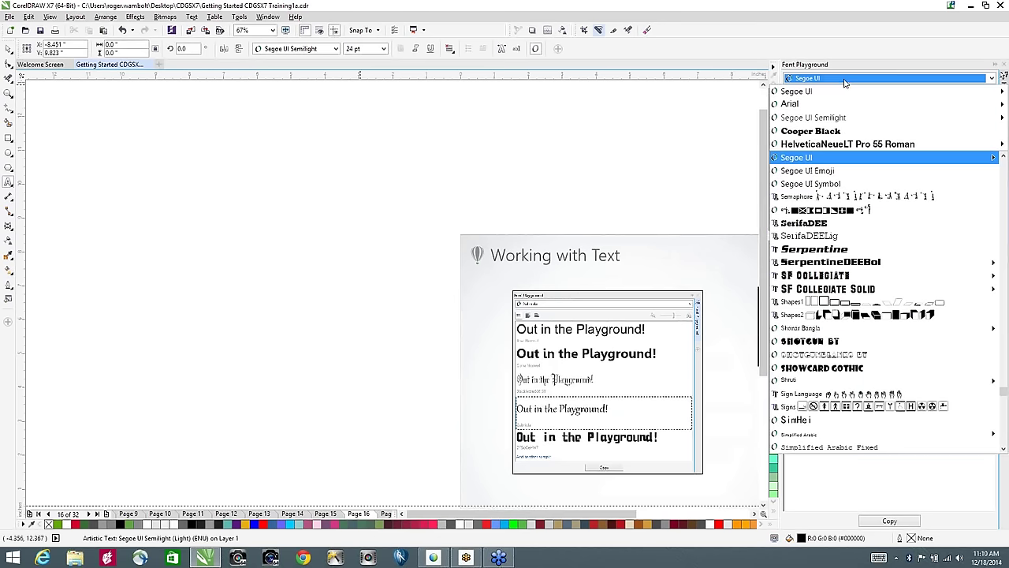
pyautogui.click(824, 134)
pyautogui.click(815, 257)
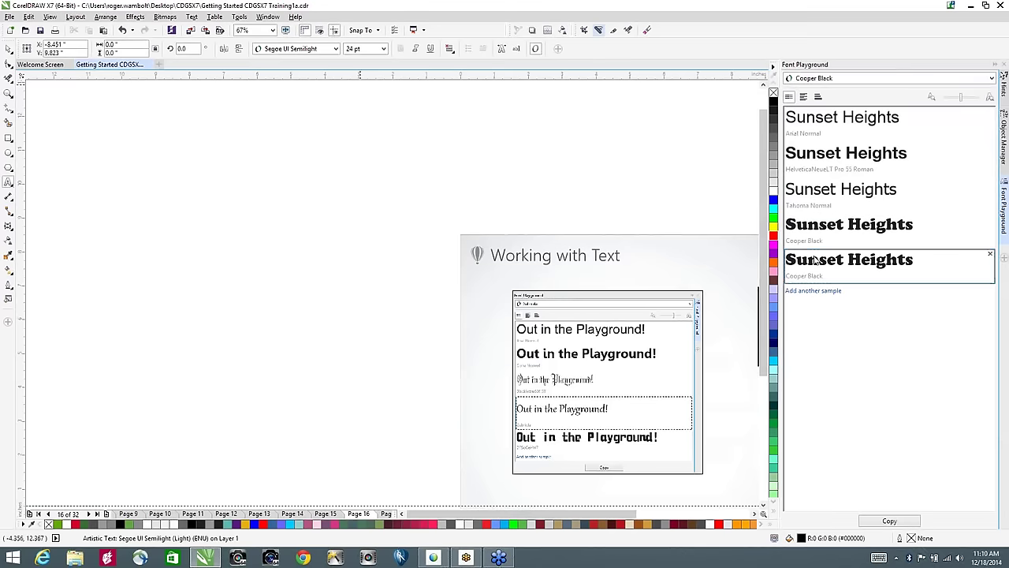
pyautogui.click(840, 78)
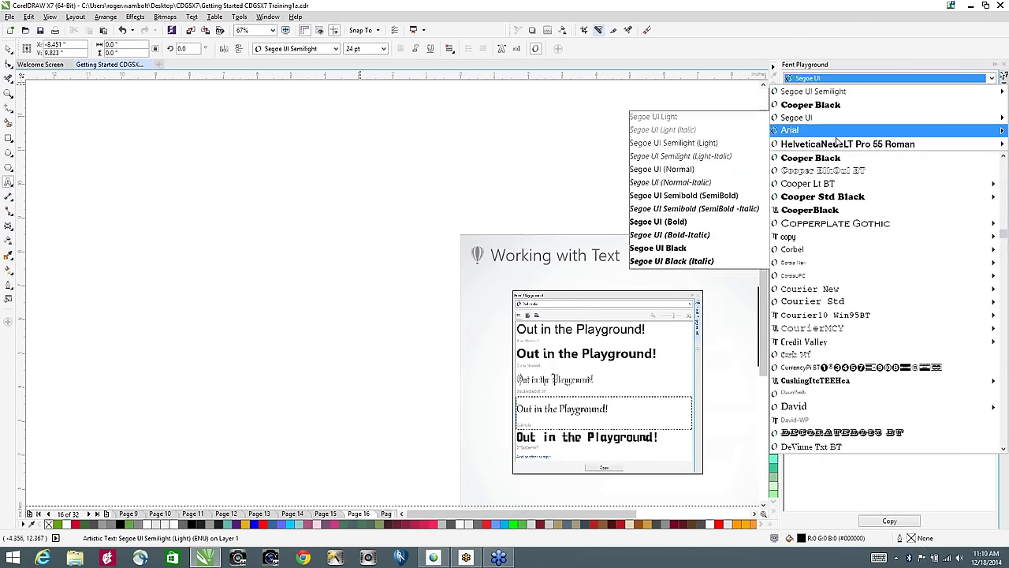
pyautogui.click(868, 171)
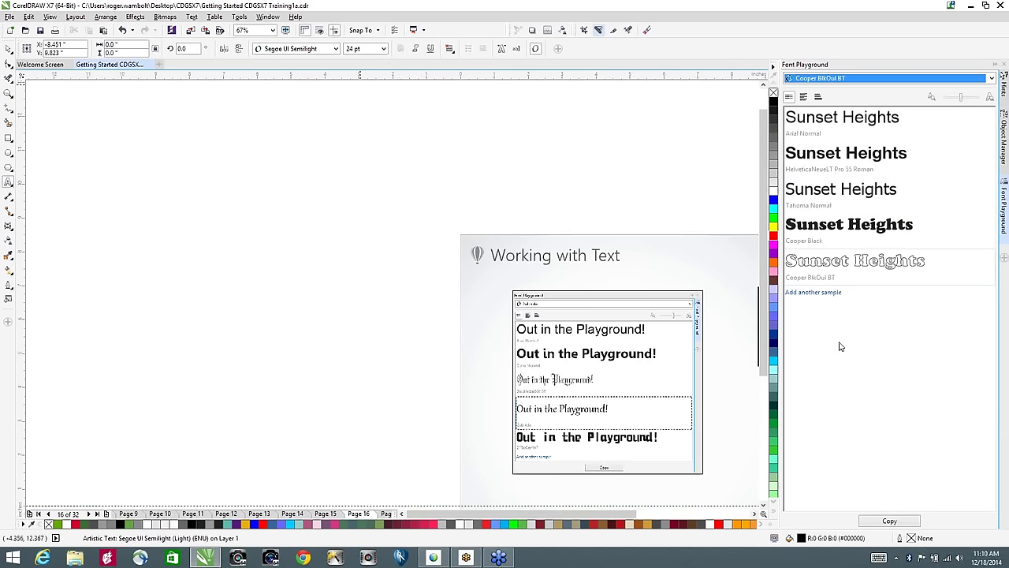
# Step: Copy the Cooper BlkOul BT sample of "Sunset Heights" and paste it at the text insertion point outside the page
pyautogui.click(860, 264)
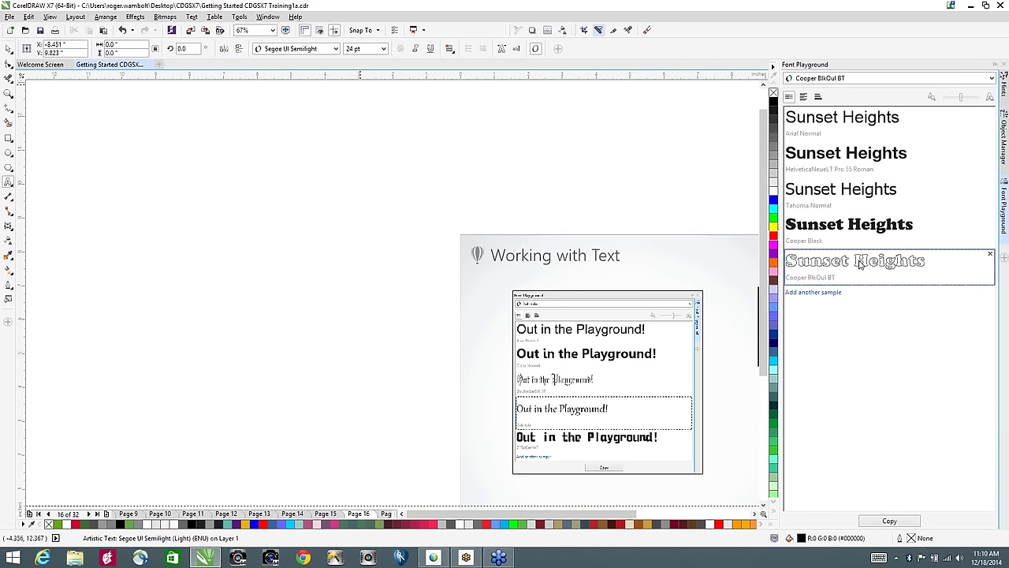
pyautogui.click(887, 522)
pyautogui.hotkey('ctrl', 'v')
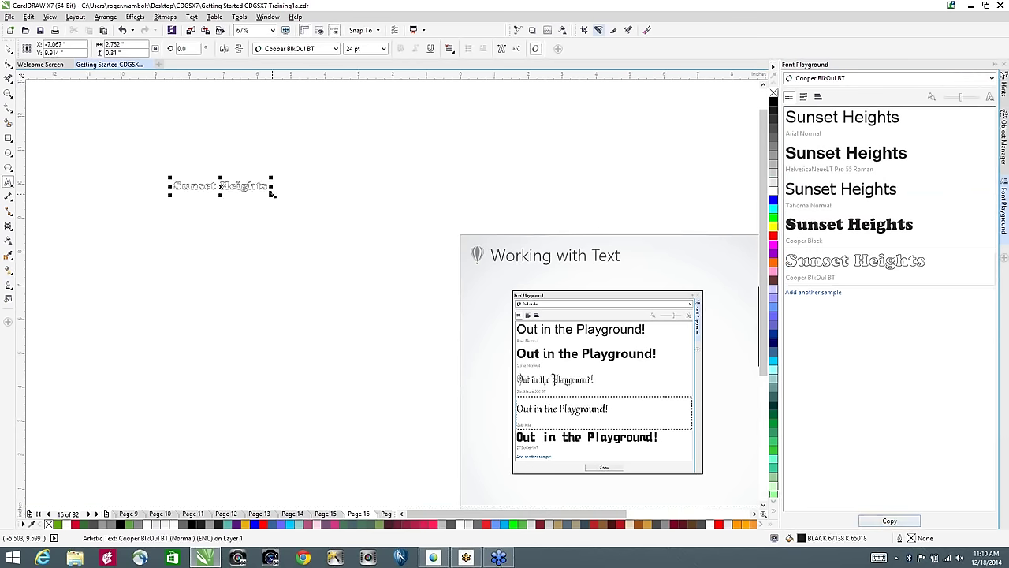
# Step: Enlarge the pasted "Sunset Heights" text to about 9.7 × 1.1 in and slightly increase the Font Playground sample size
pyautogui.moveTo(271, 194); pyautogui.dragTo(504, 268)
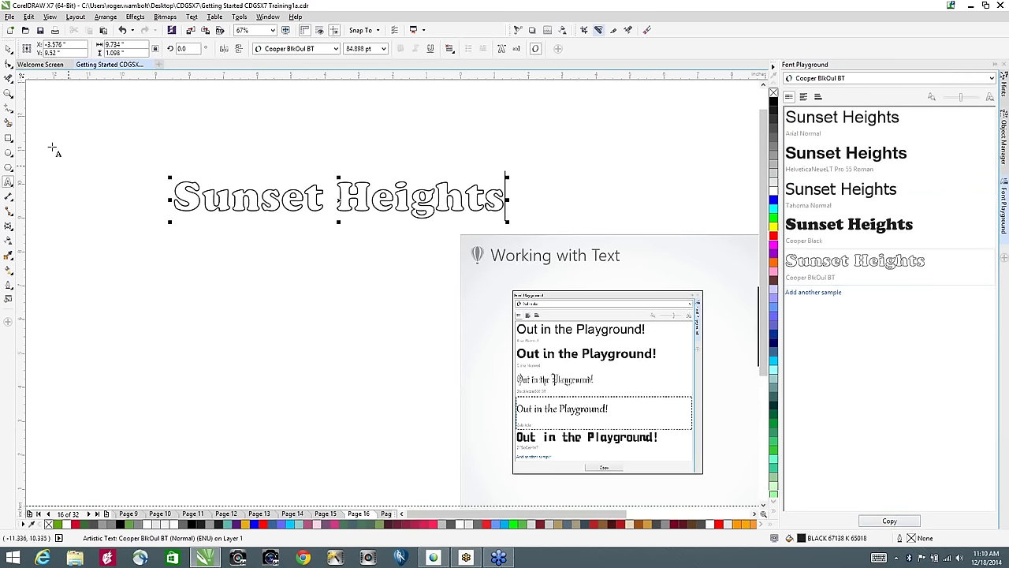
pyautogui.click(8, 48)
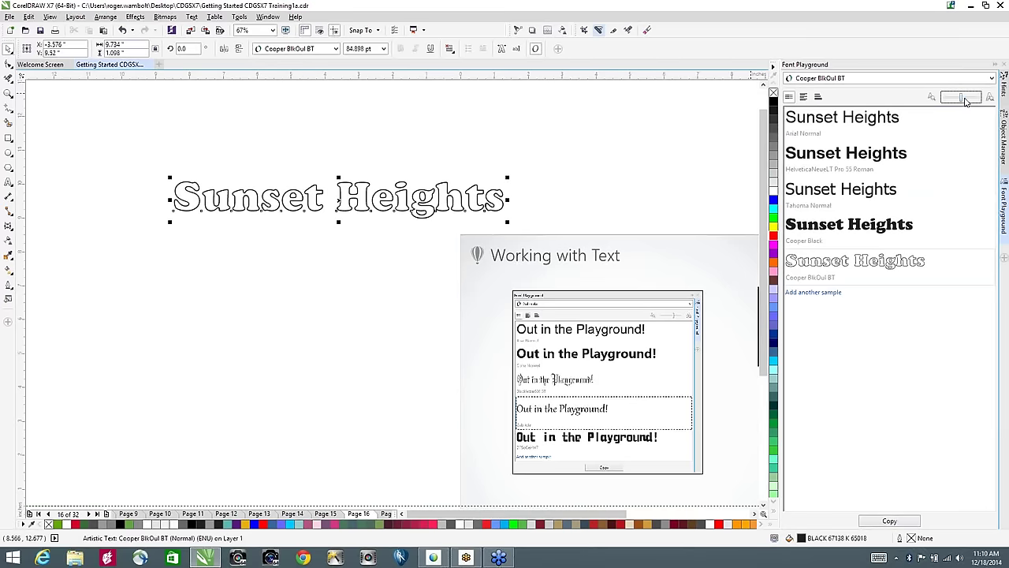
pyautogui.moveTo(966, 101)
pyautogui.mouseDown()
pyautogui.moveTo(976, 98)
pyautogui.moveTo(942, 100)
pyautogui.moveTo(960, 100)
pyautogui.mouseUp()
# Step: Use WhatTheFont to capture the word "Westinghouse" from the radio sets advertisement bitmap and submit it for font identification
pyautogui.moveTo(639, 300); pyautogui.dragTo(362, 232)
pyautogui.click(410, 228)
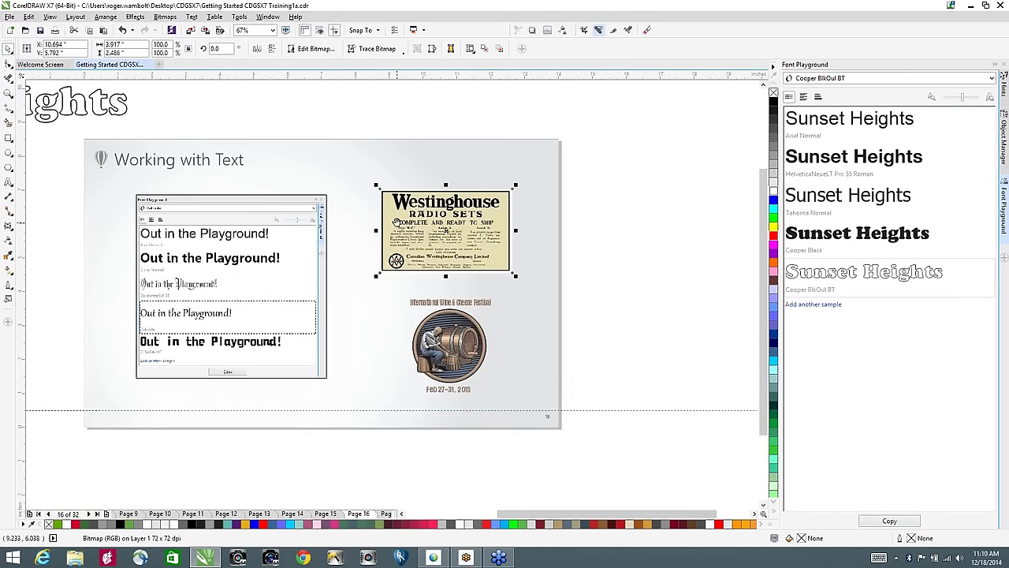
pyautogui.moveTo(398, 217); pyautogui.dragTo(465, 215)
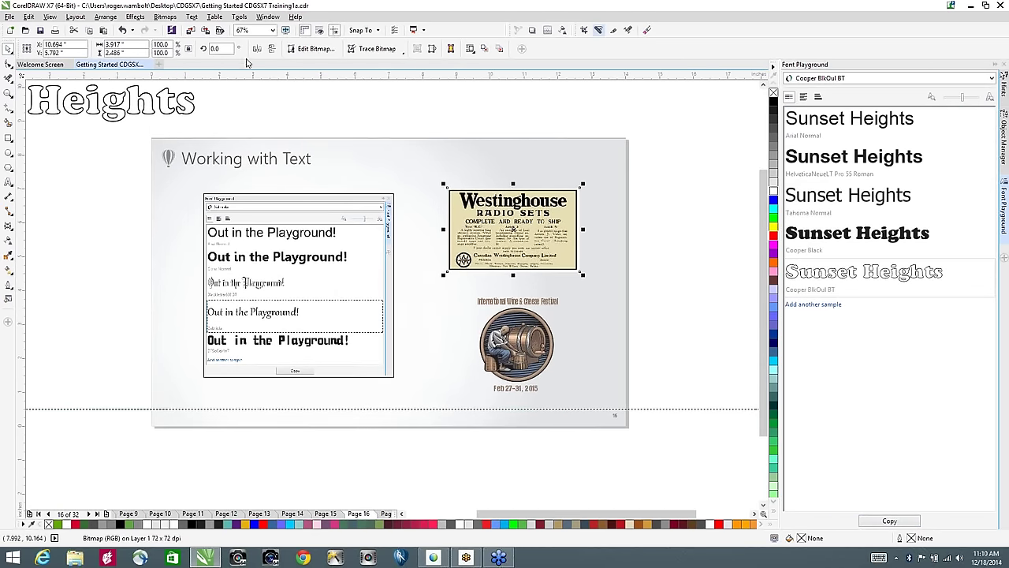
pyautogui.click(191, 18)
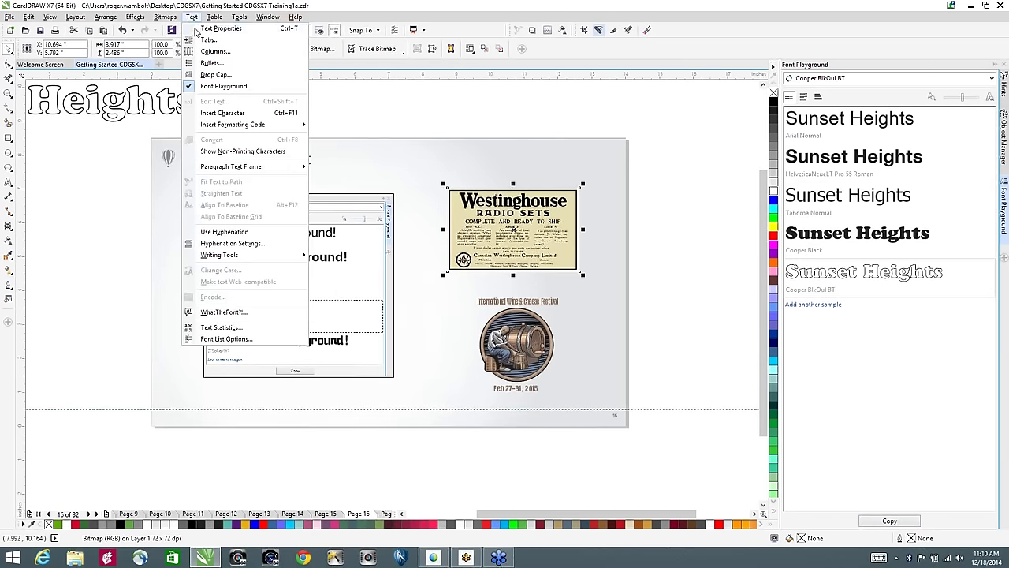
pyautogui.click(223, 313)
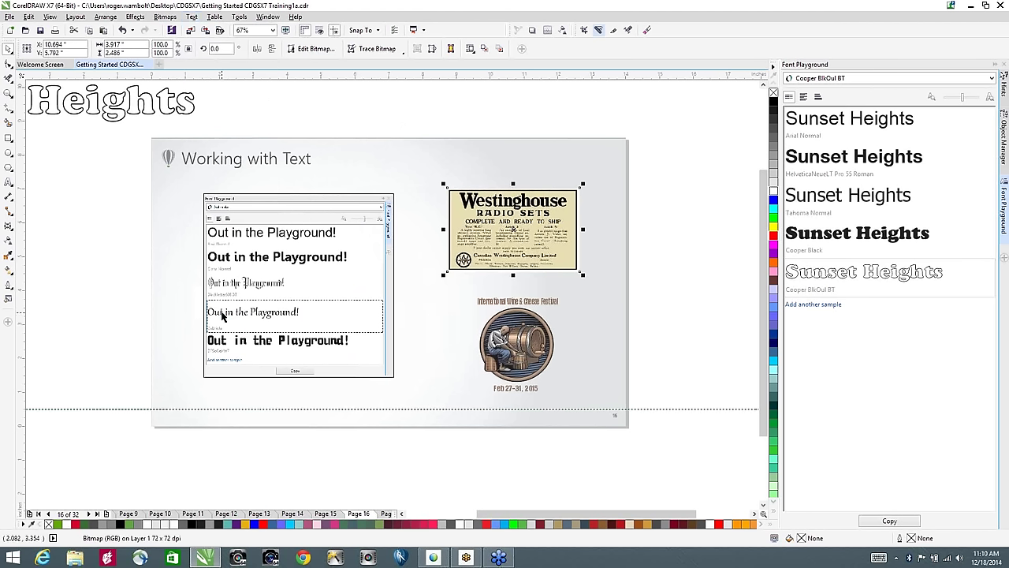
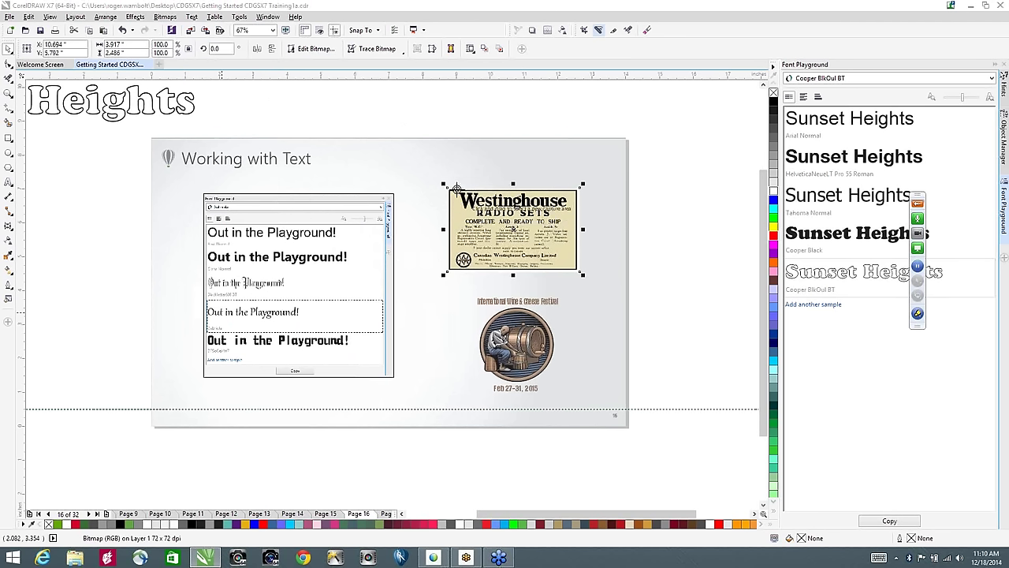
pyautogui.moveTo(457, 190); pyautogui.dragTo(569, 211)
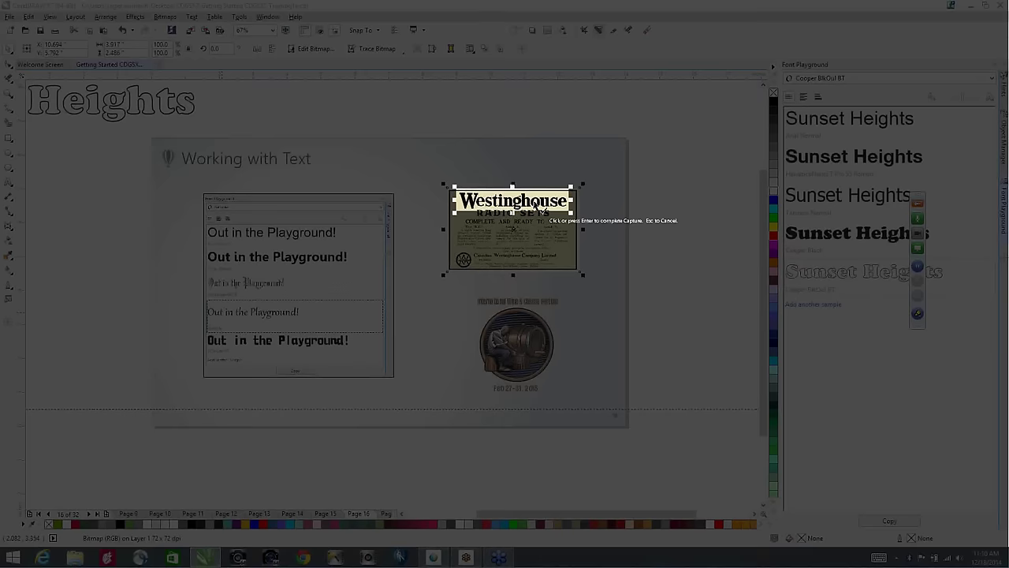
pyautogui.moveTo(511, 191); pyautogui.dragTo(512, 189)
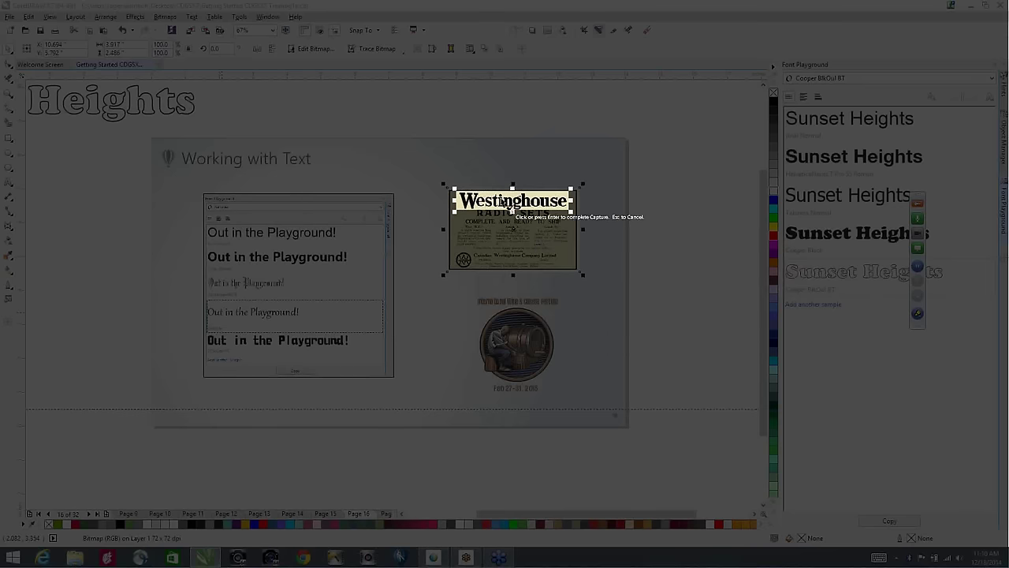
pyautogui.click(502, 203)
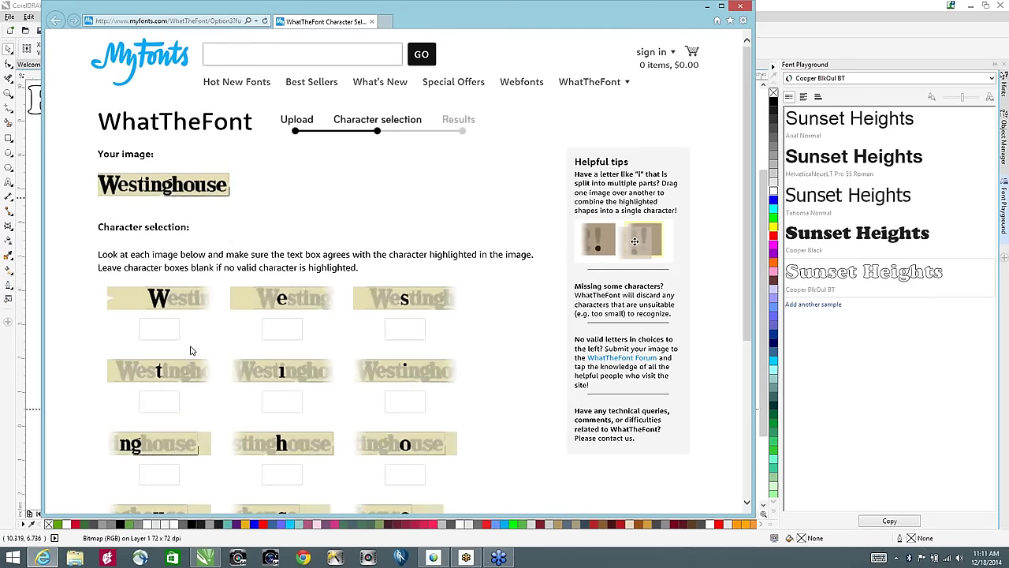
# Step: Label the first four highlighted characters of the captured word as W, e, s and t
pyautogui.scroll(-2, 190, 351)
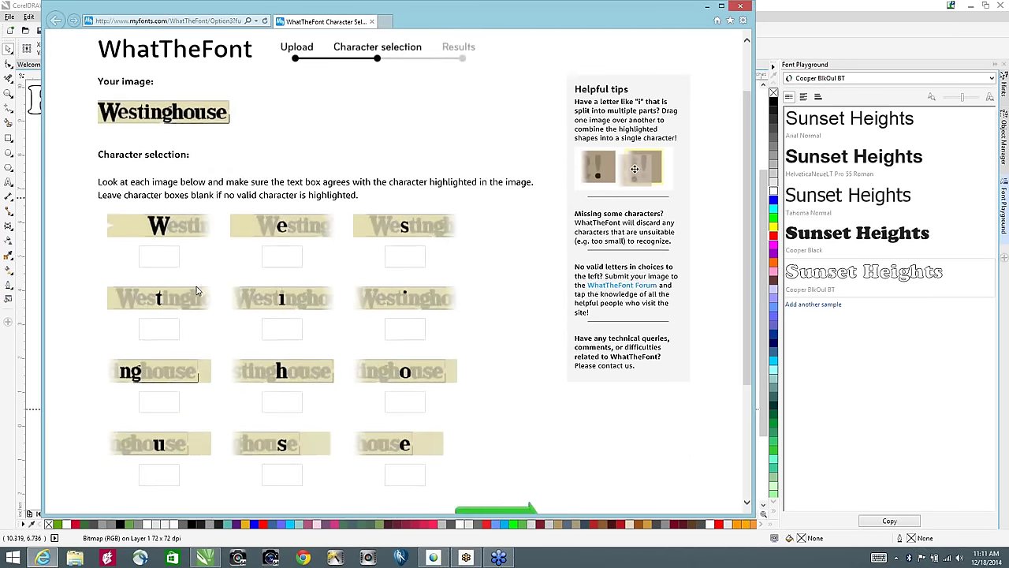
pyautogui.click(163, 260)
pyautogui.write('W')
pyautogui.click(271, 257)
pyautogui.write('e')
pyautogui.click(403, 258)
pyautogui.write('s')
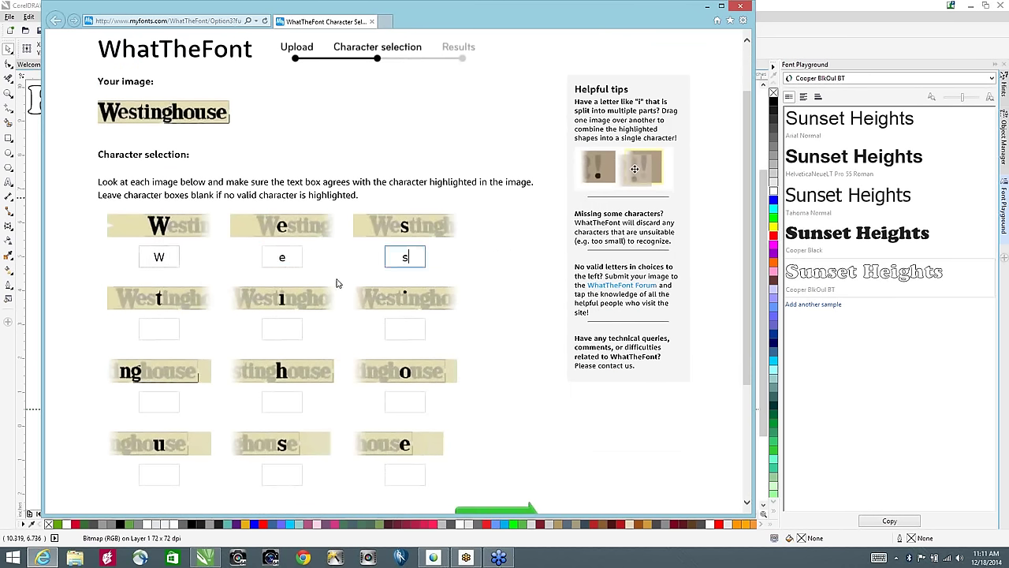
pyautogui.click(155, 328)
# Step: Combine the separated dot with the letter i, label it i, and submit the character selection for font matching
pyautogui.click(281, 330)
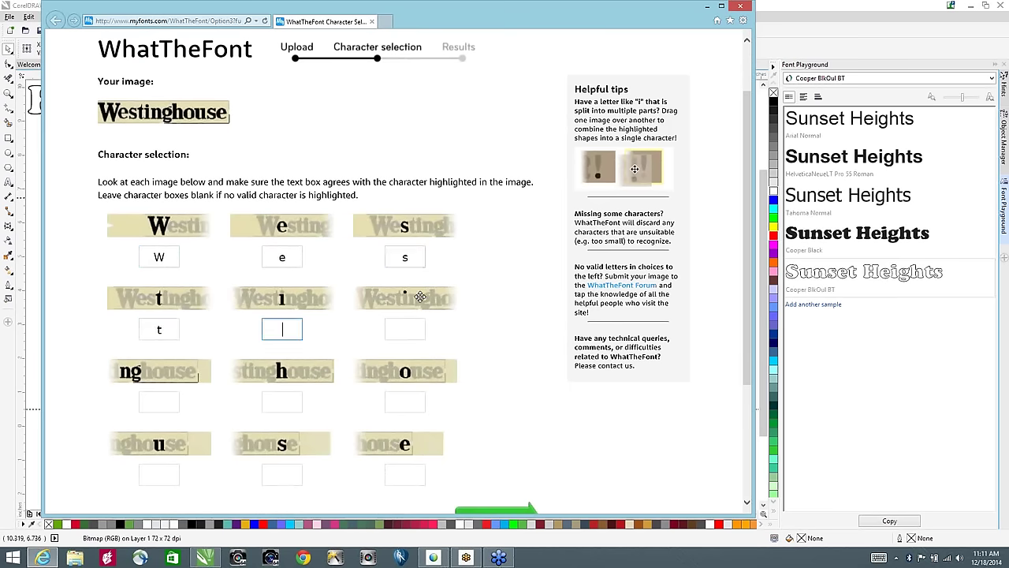
pyautogui.moveTo(415, 296); pyautogui.dragTo(289, 303)
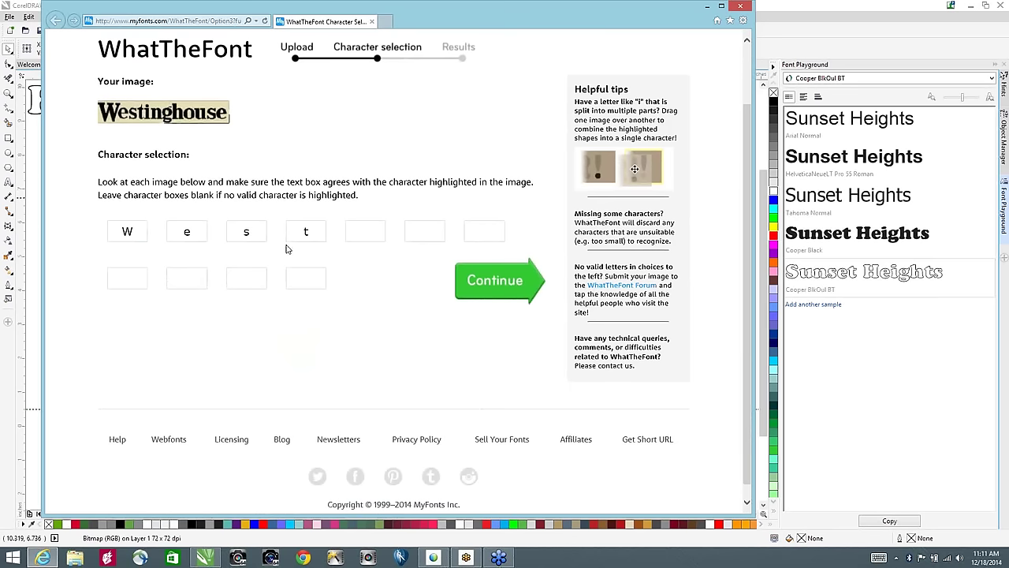
pyautogui.click(368, 231)
pyautogui.click(492, 279)
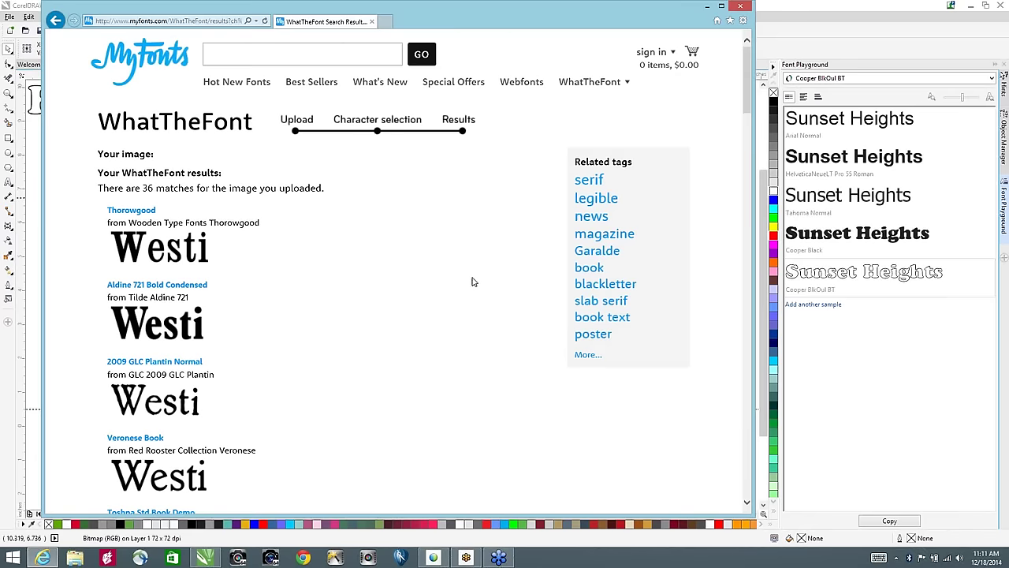
# Step: Look through the matching fonts for "Westi" and close the results window
pyautogui.scroll(-10, 365, 205)
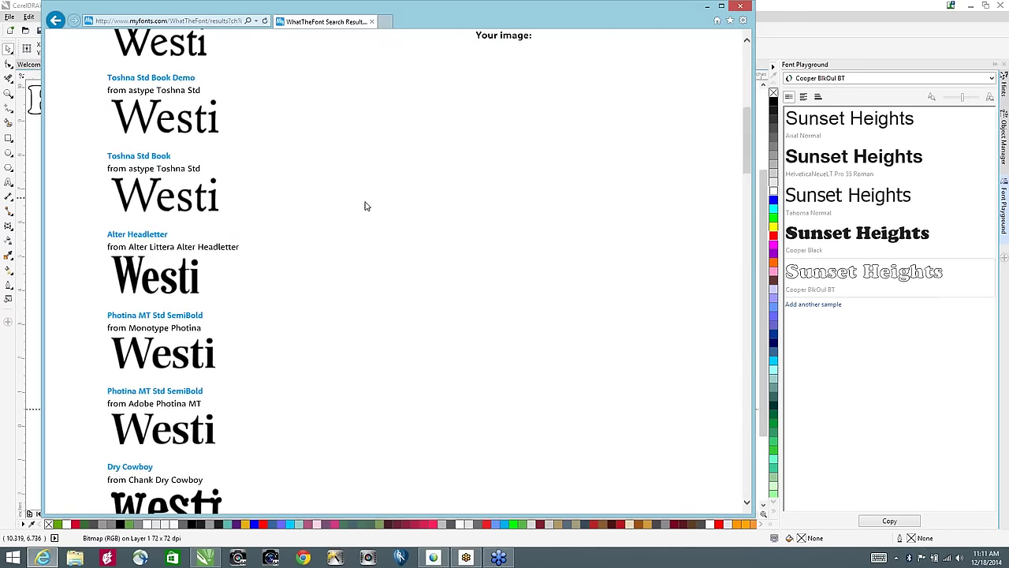
pyautogui.scroll(10, 365, 205)
pyautogui.scroll(1, 537, 92)
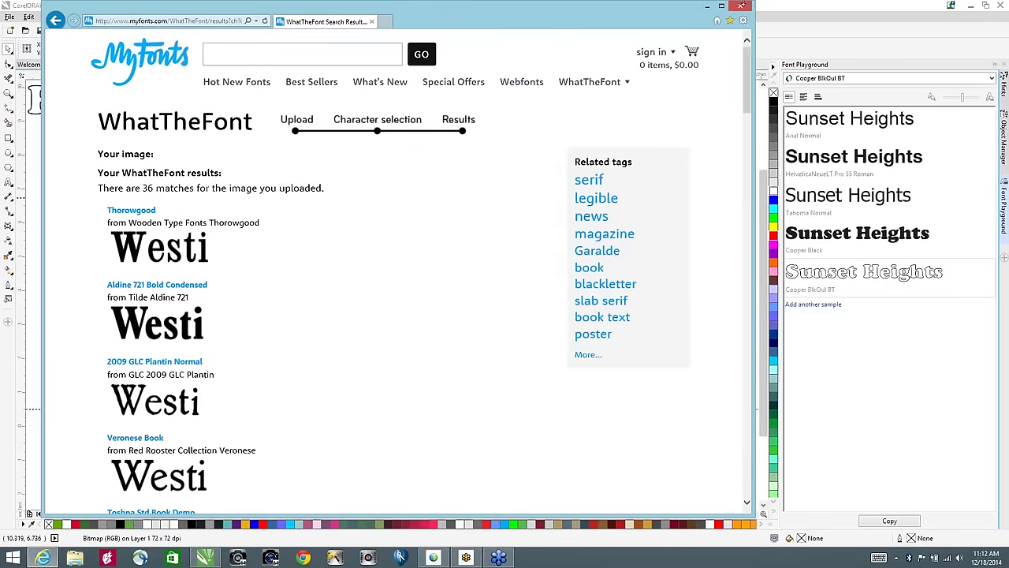
pyautogui.click(740, 7)
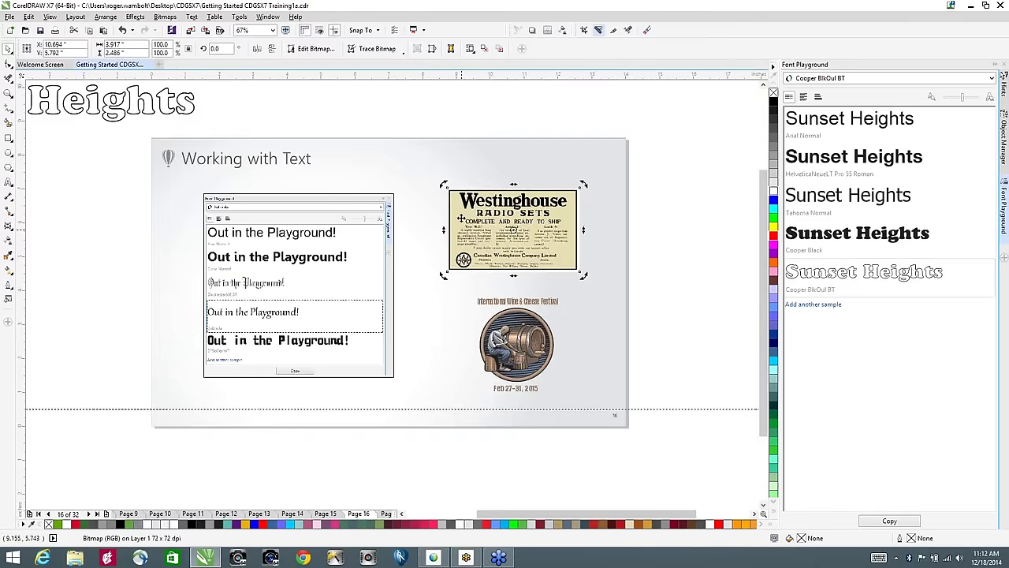
# Step: Recapture the word "Westinghouse" with WhatTheFont at 250% zoom and submit the larger image for identification
pyautogui.scroll(4, 461, 216)
pyautogui.moveTo(559, 193); pyautogui.dragTo(276, 314)
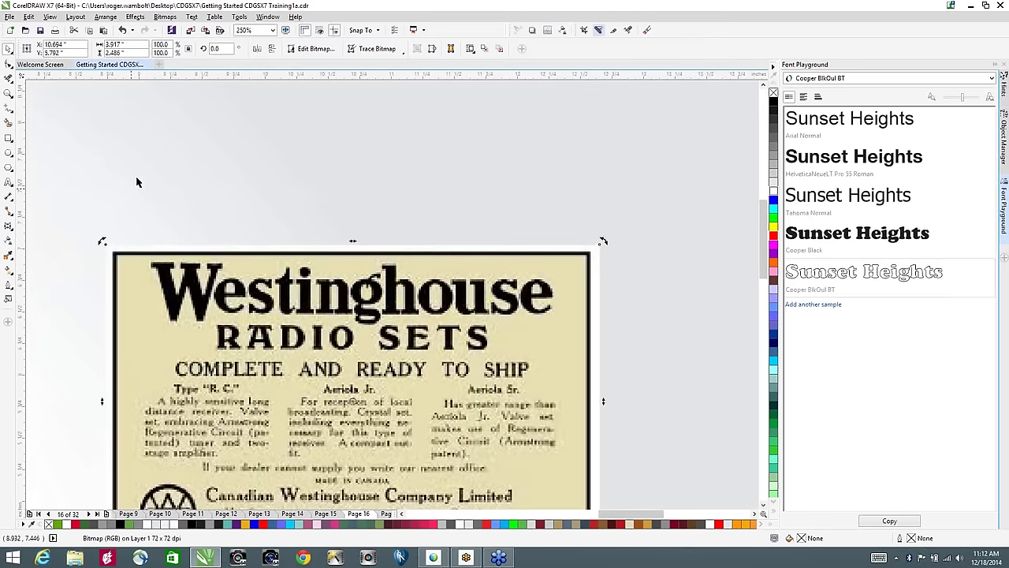
pyautogui.click(138, 184)
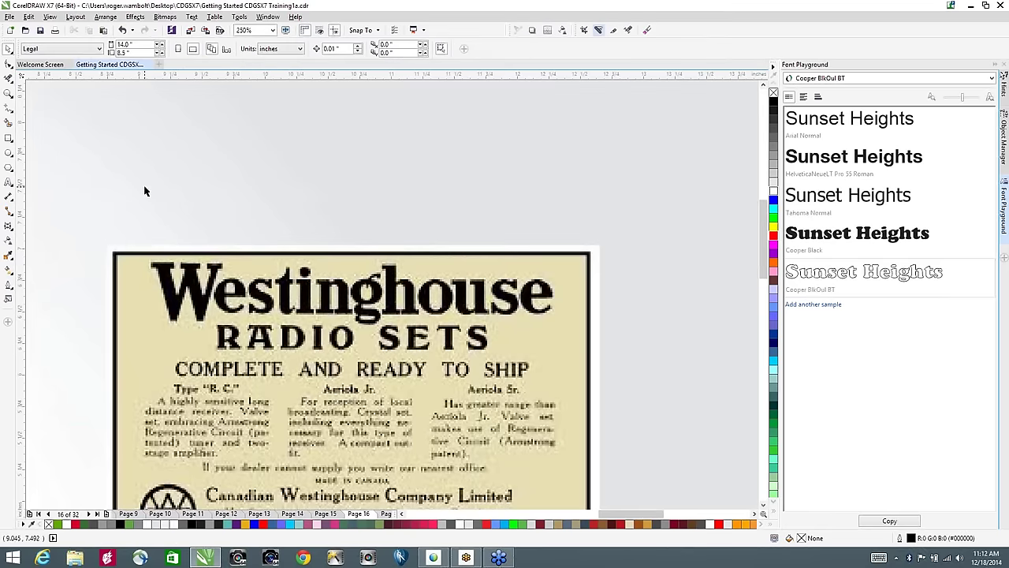
pyautogui.click(191, 17)
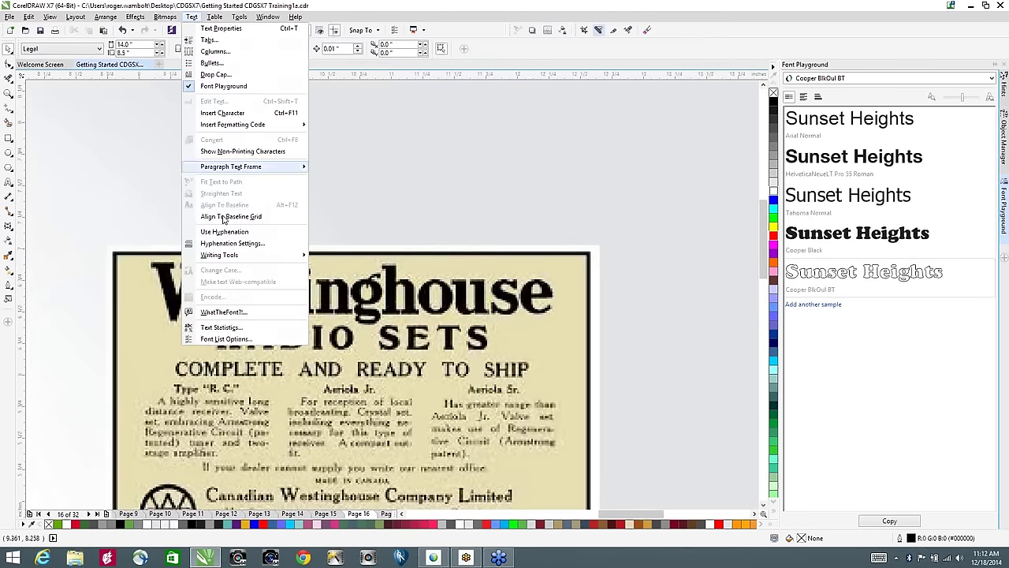
pyautogui.click(224, 313)
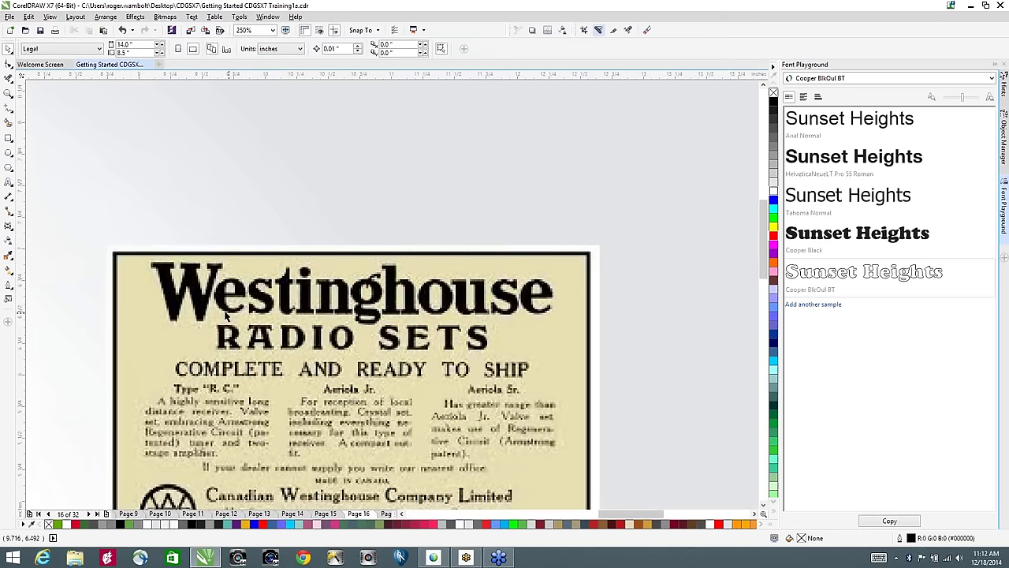
pyautogui.moveTo(144, 258); pyautogui.dragTo(560, 325)
pyautogui.click(330, 291)
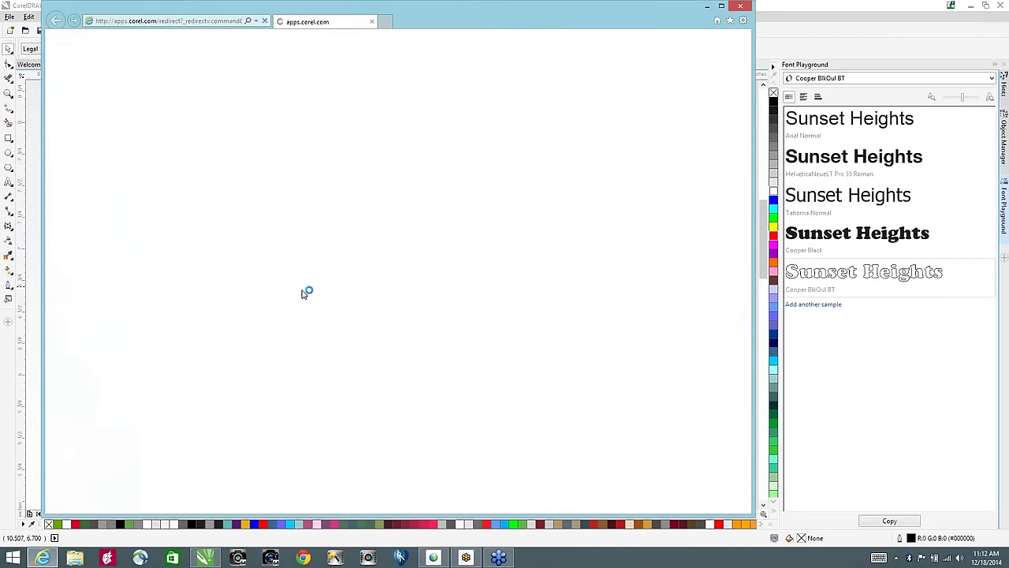
# Step: Combine the separate dot image with the stem of the letter i in the new character selection
pyautogui.scroll(-3, 268, 225)
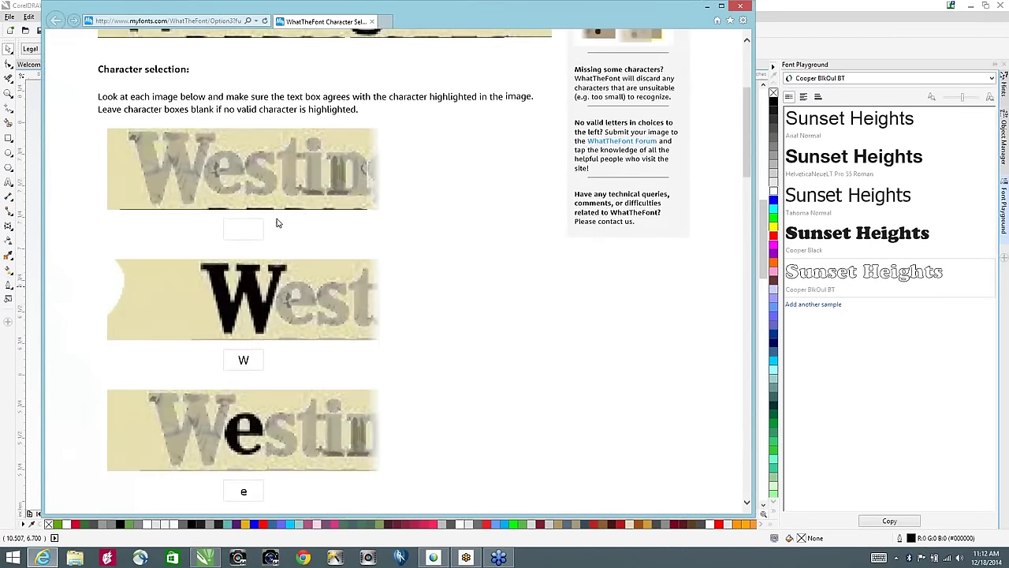
pyautogui.scroll(-2, 276, 217)
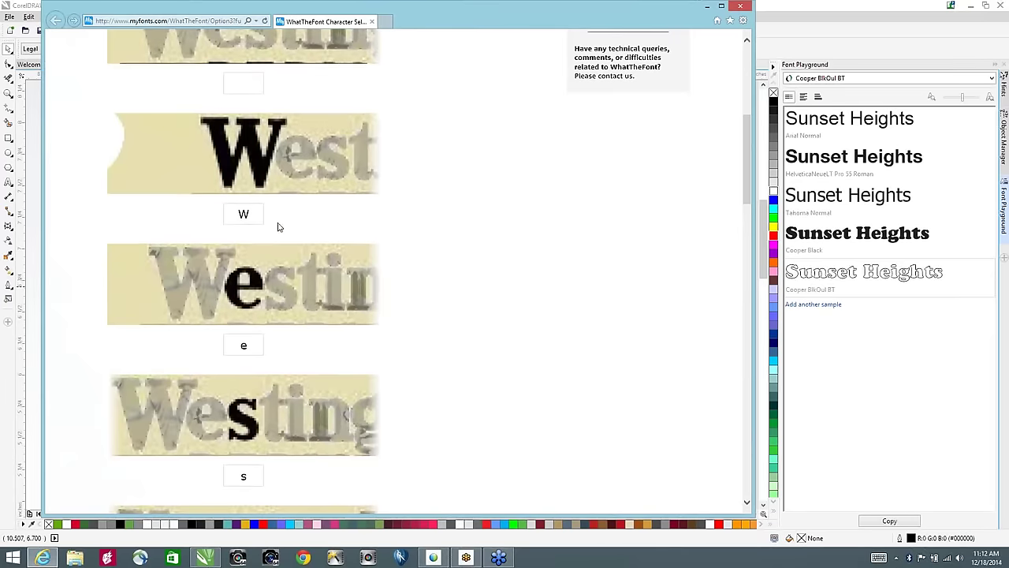
pyautogui.scroll(-3, 241, 276)
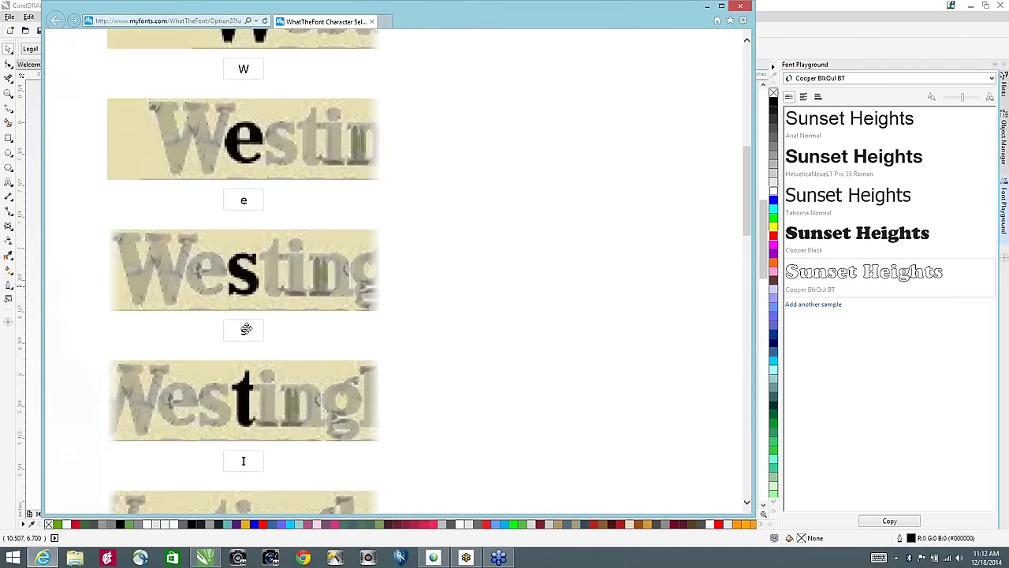
pyautogui.scroll(-3, 254, 284)
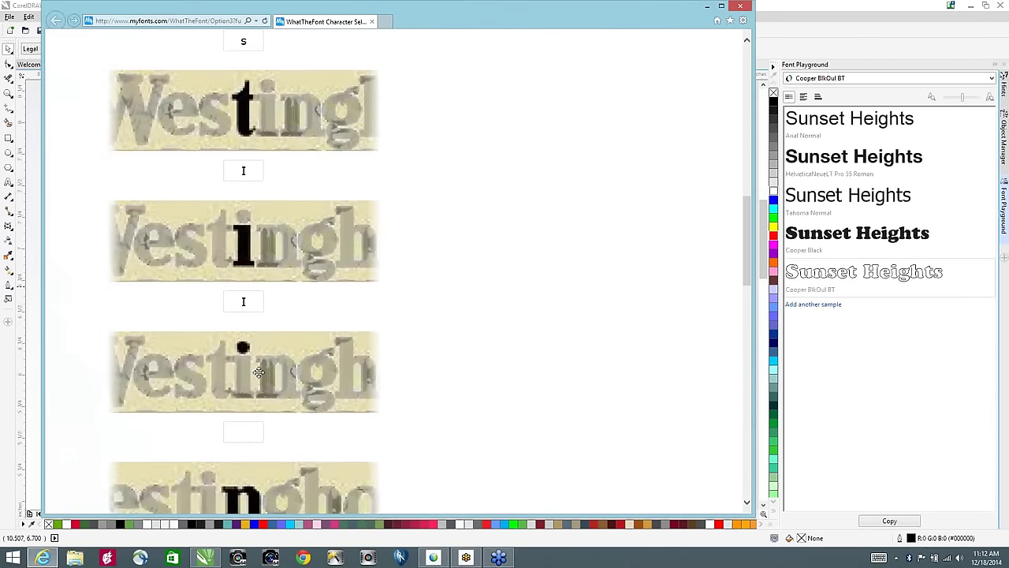
pyautogui.moveTo(257, 369); pyautogui.dragTo(259, 255)
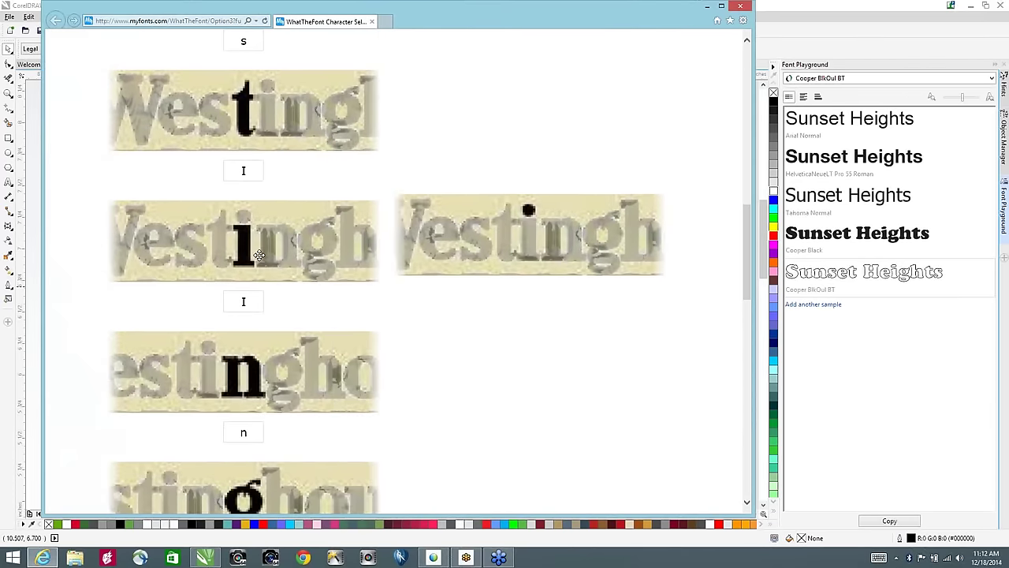
# Step: Check the recognised characters and correct the labels of the fourth and fifth letters to t and i
pyautogui.scroll(-7, 260, 275)
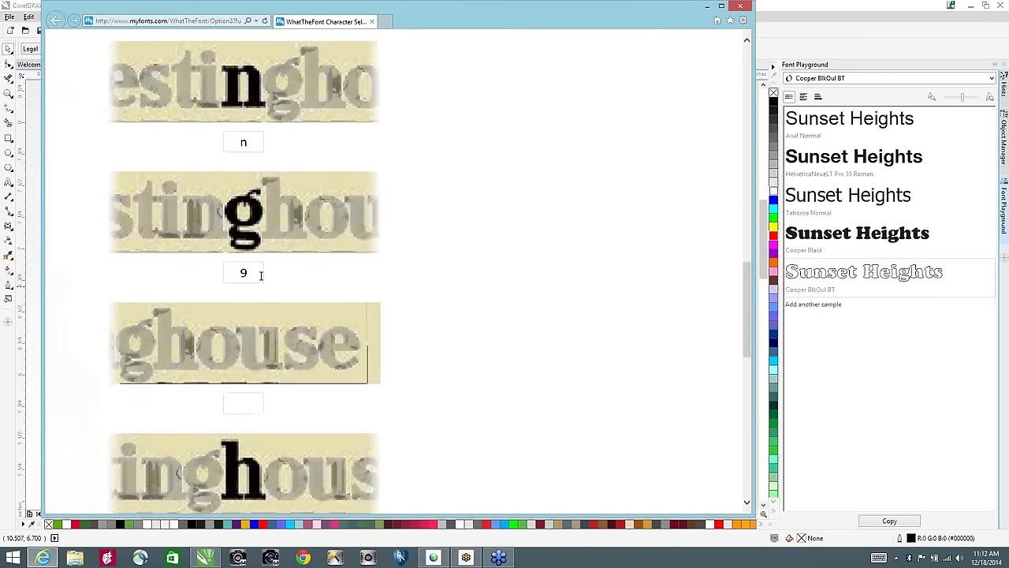
pyautogui.scroll(-6, 262, 277)
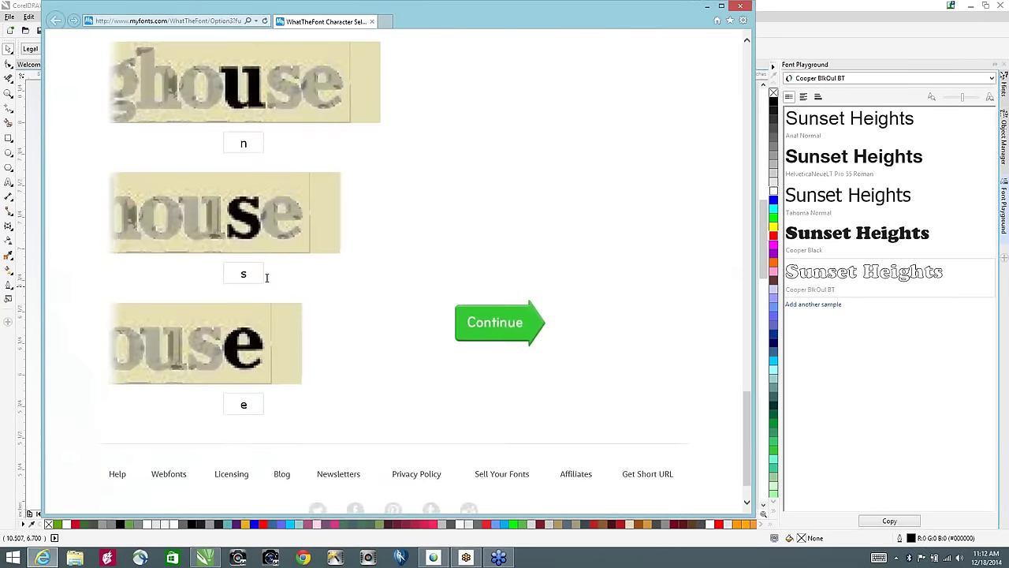
pyautogui.scroll(8, 267, 280)
pyautogui.scroll(10, 269, 280)
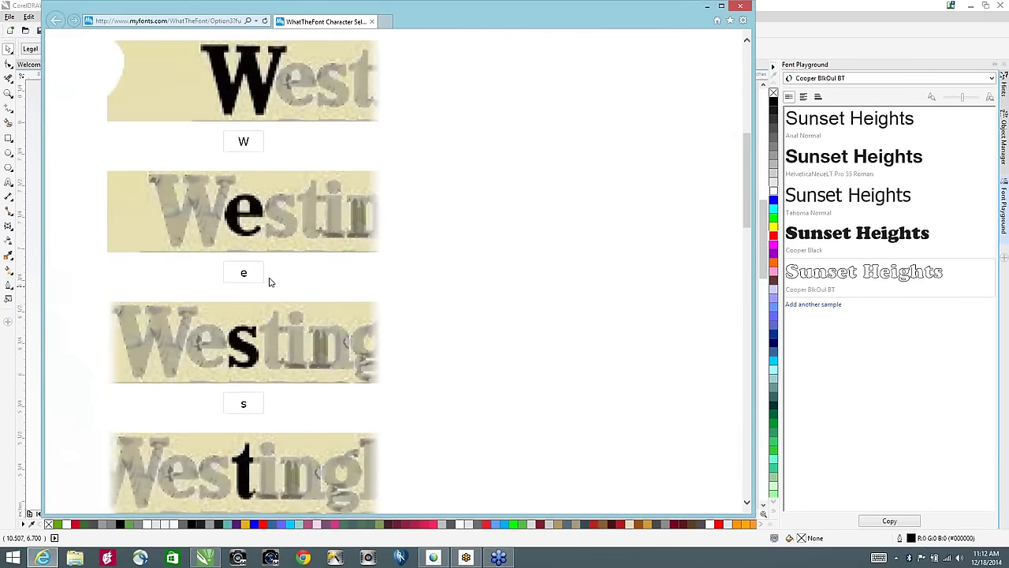
pyautogui.scroll(-5, 268, 281)
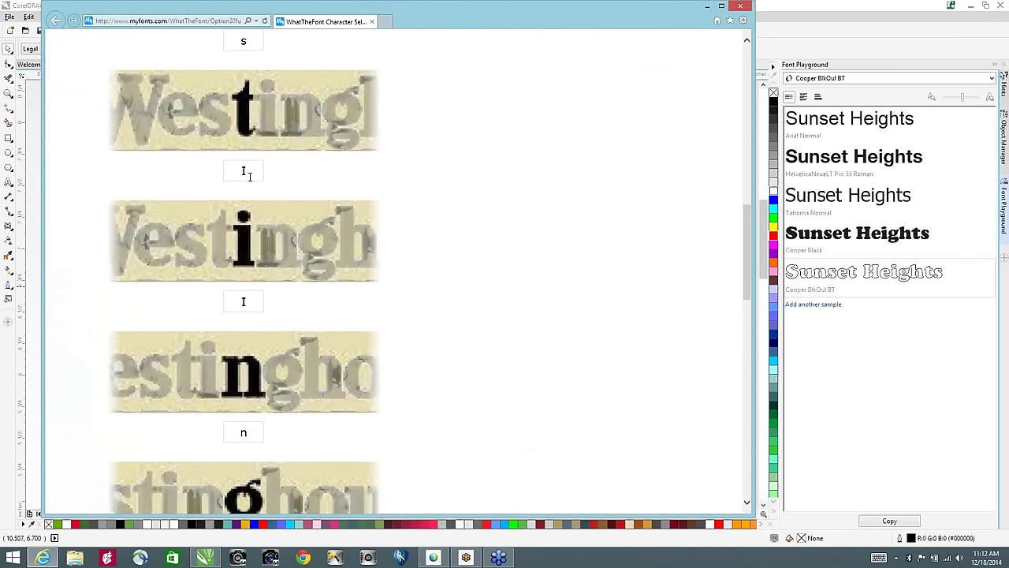
pyautogui.click(250, 175)
pyautogui.write('t')
pyautogui.click(256, 300)
pyautogui.write('i')
# Step: Correct the labels of the remaining misread letters to g and u, and submit the characters for font matching
pyautogui.scroll(-4, 252, 410)
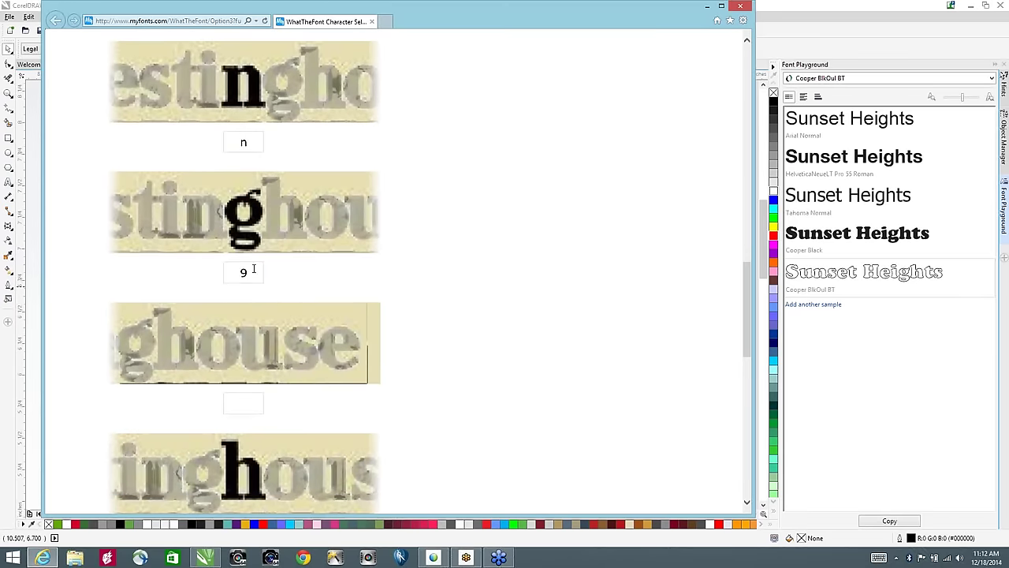
pyautogui.click(225, 274)
pyautogui.write('g')
pyautogui.scroll(-3, 197, 359)
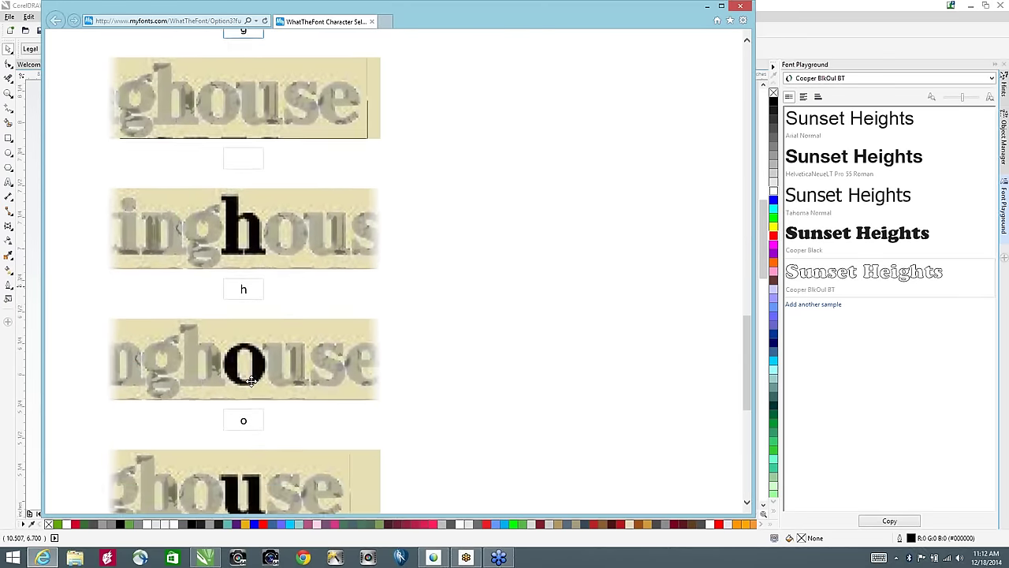
pyautogui.scroll(-3, 250, 381)
pyautogui.click(228, 291)
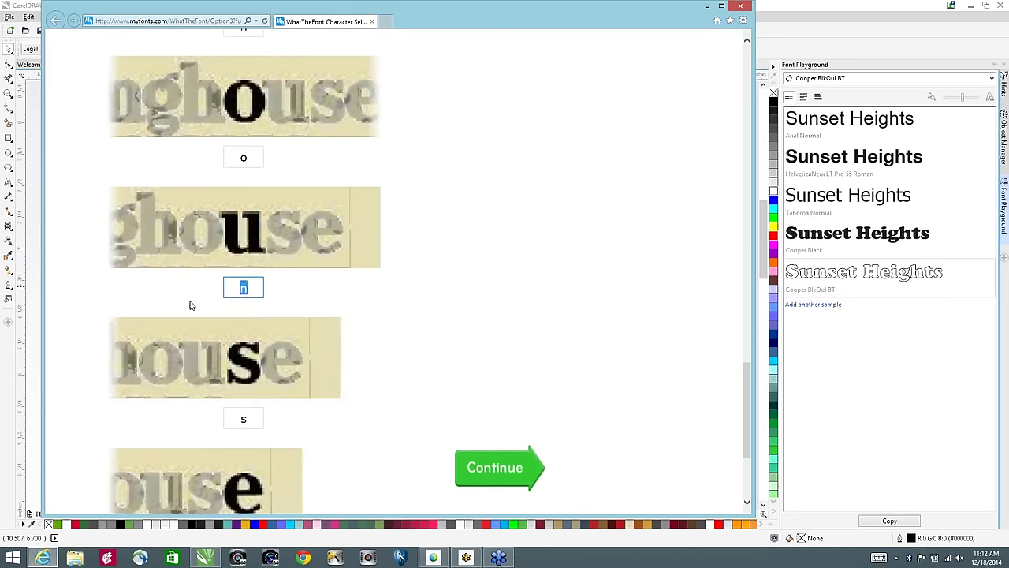
pyautogui.write('u')
pyautogui.scroll(-2, 214, 372)
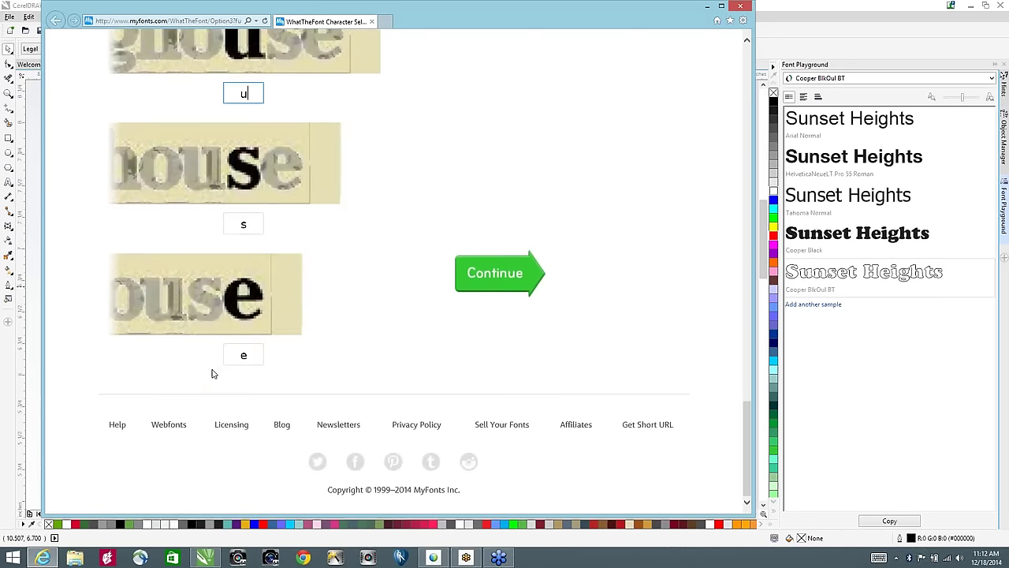
pyautogui.click(499, 280)
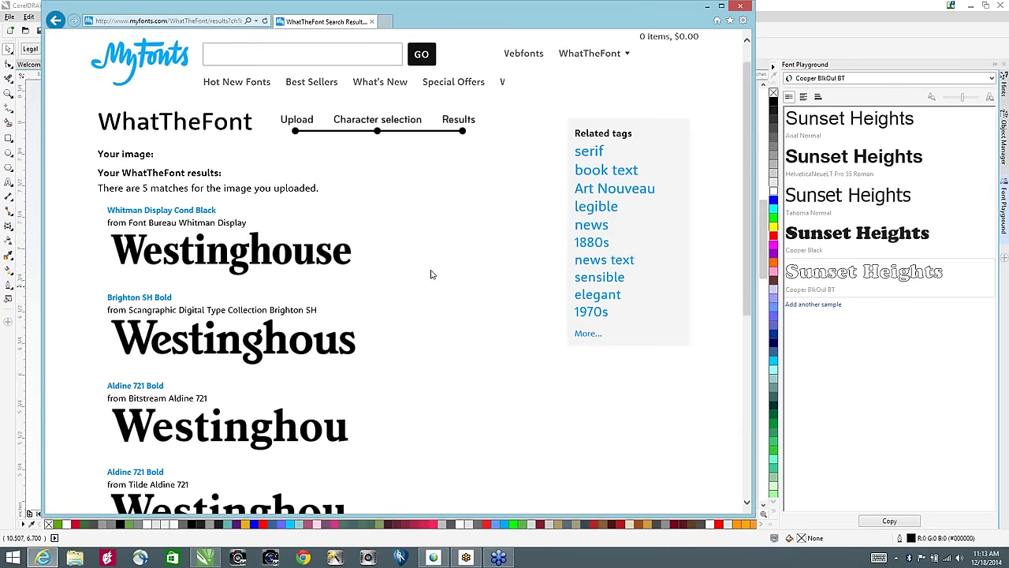
# Step: Move the results window beside the advertisement and compare the matching fonts with its "Westinghouse" lettering
pyautogui.scroll(-4, 430, 273)
pyautogui.scroll(4, 419, 234)
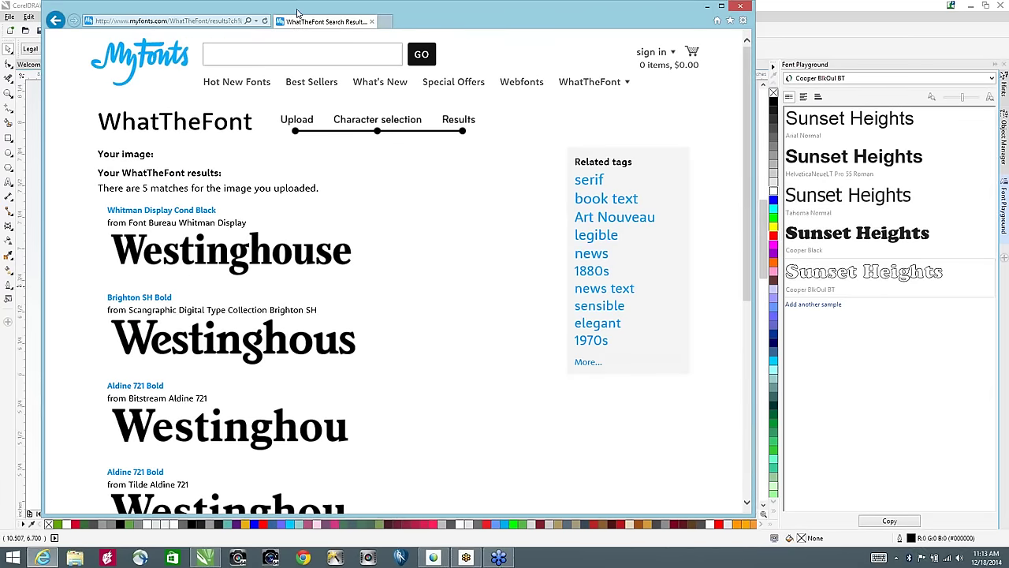
pyautogui.moveTo(297, 14); pyautogui.dragTo(764, 39)
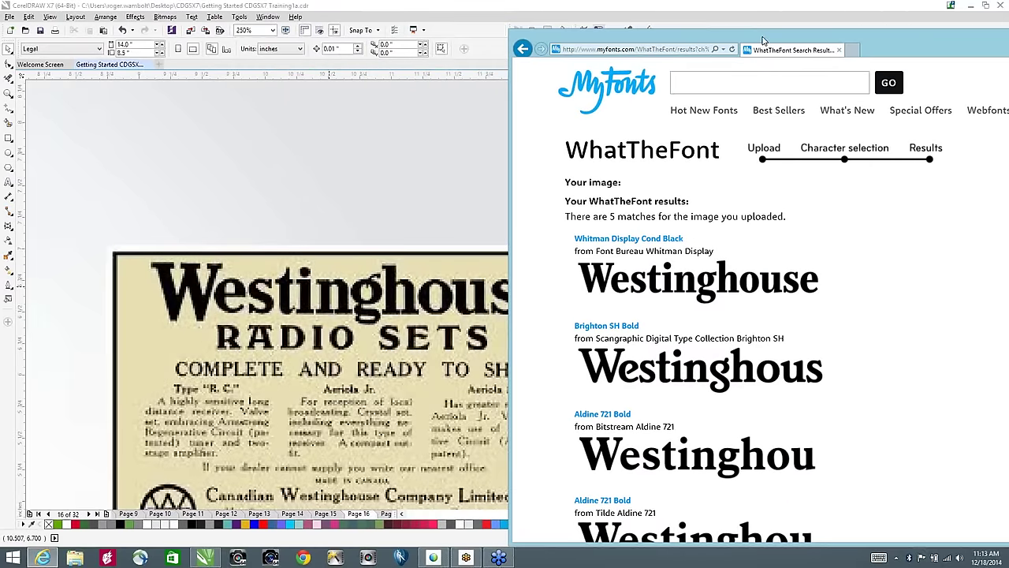
pyautogui.scroll(-2, 721, 251)
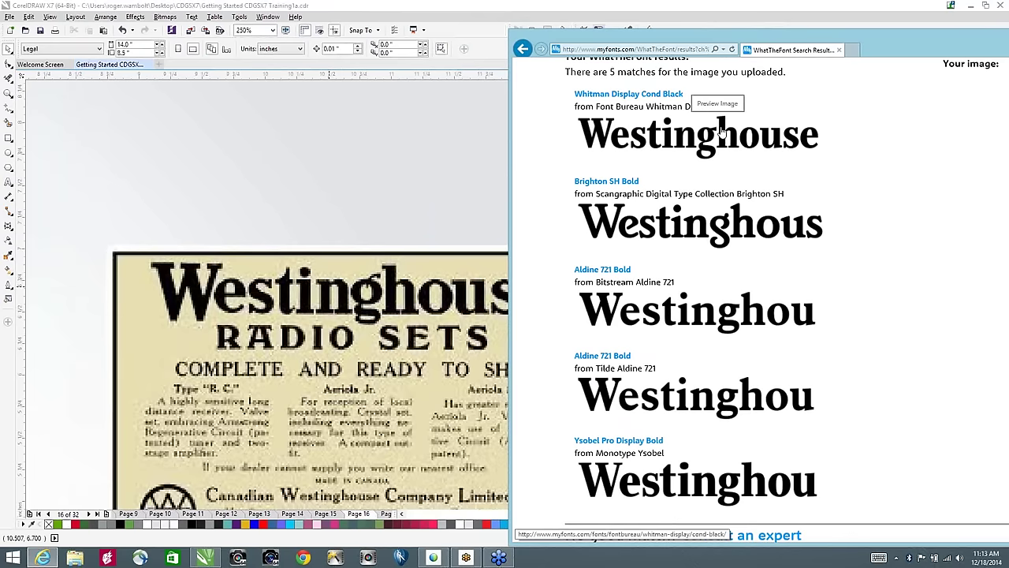
pyautogui.scroll(-1, 733, 134)
pyautogui.scroll(2, 702, 158)
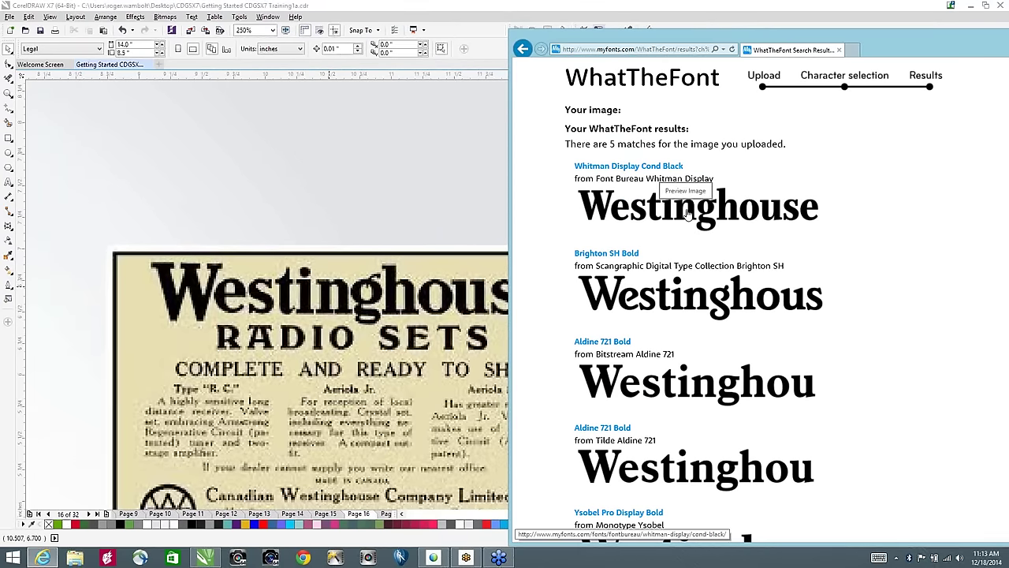
# Step: View the Whitman Display Cond Black font page and close the browser to return to the CorelDRAW page
pyautogui.click(687, 212)
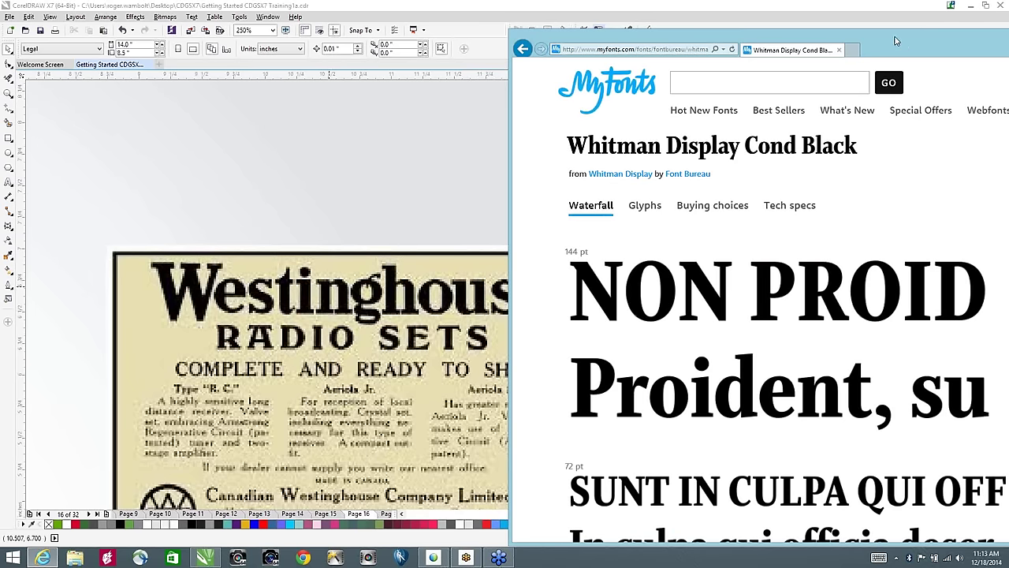
pyautogui.moveTo(895, 41); pyautogui.dragTo(475, 87)
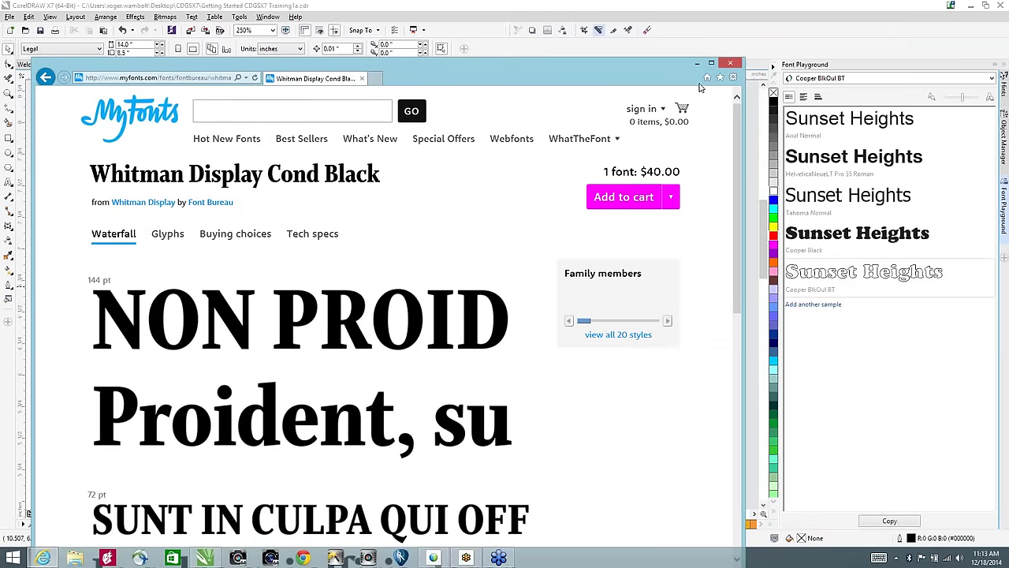
pyautogui.click(730, 62)
pyautogui.scroll(-2, 528, 193)
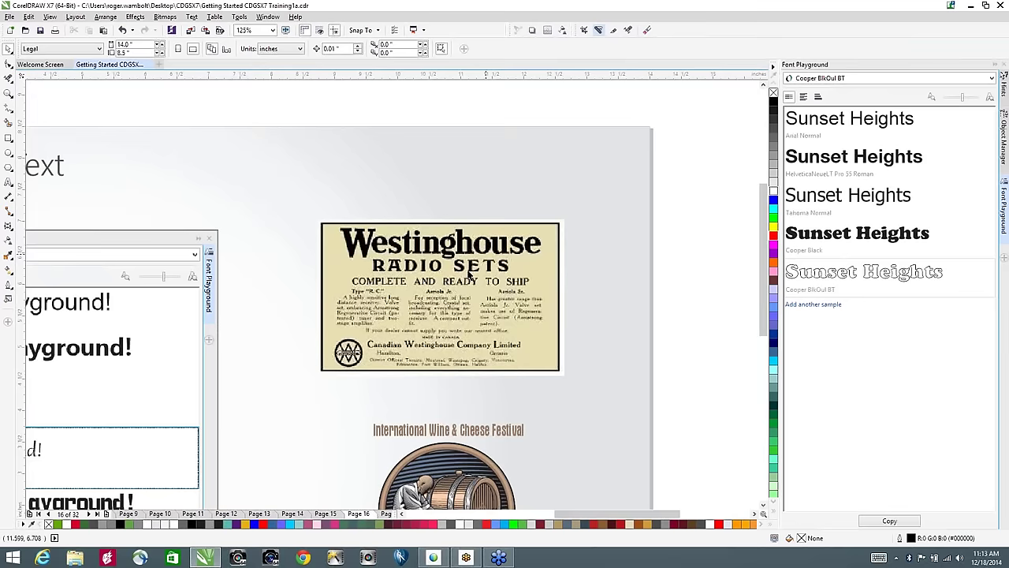
pyautogui.scroll(-3, 468, 275)
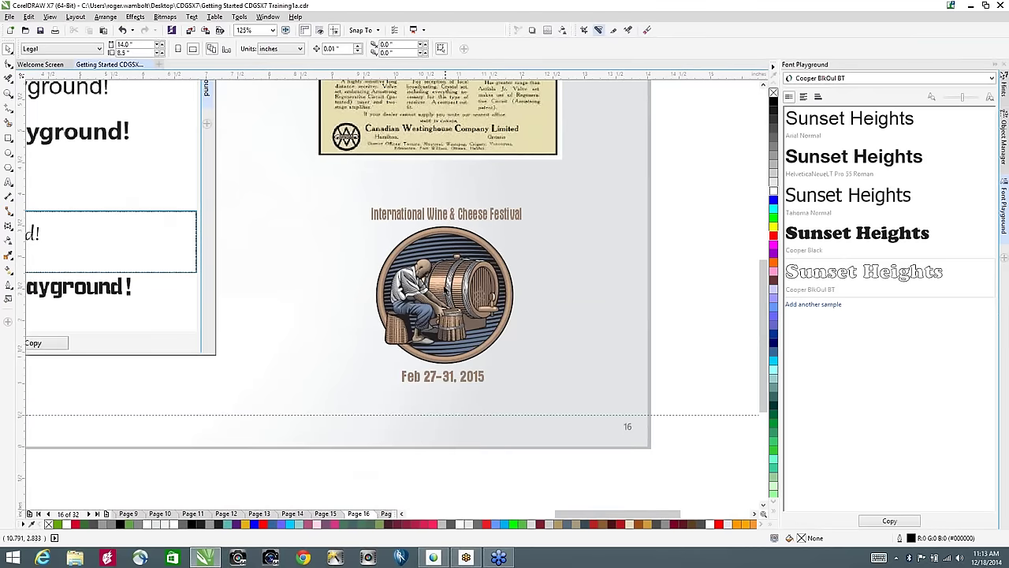
pyautogui.scroll(-1, 444, 291)
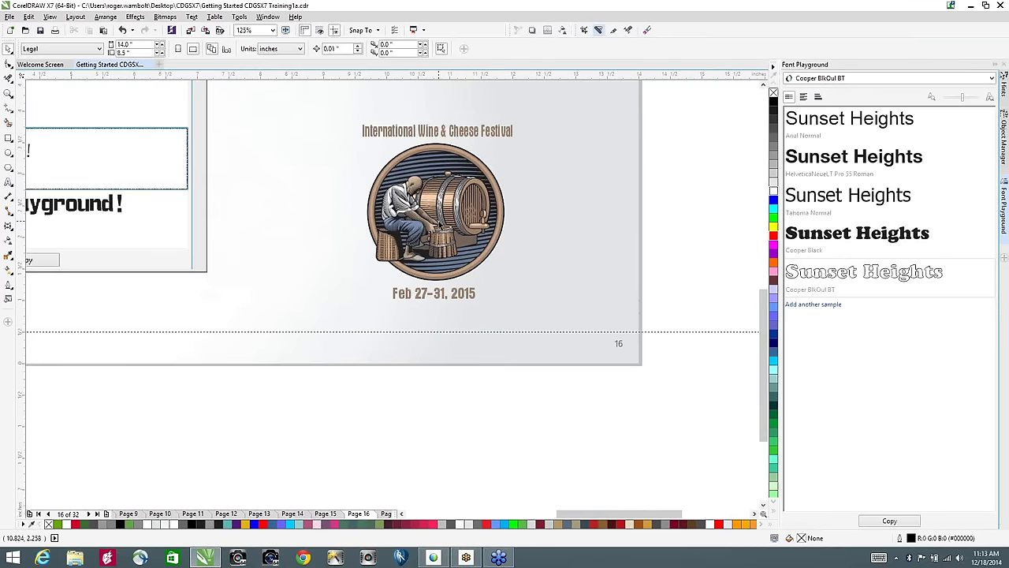
pyautogui.scroll(2, 442, 216)
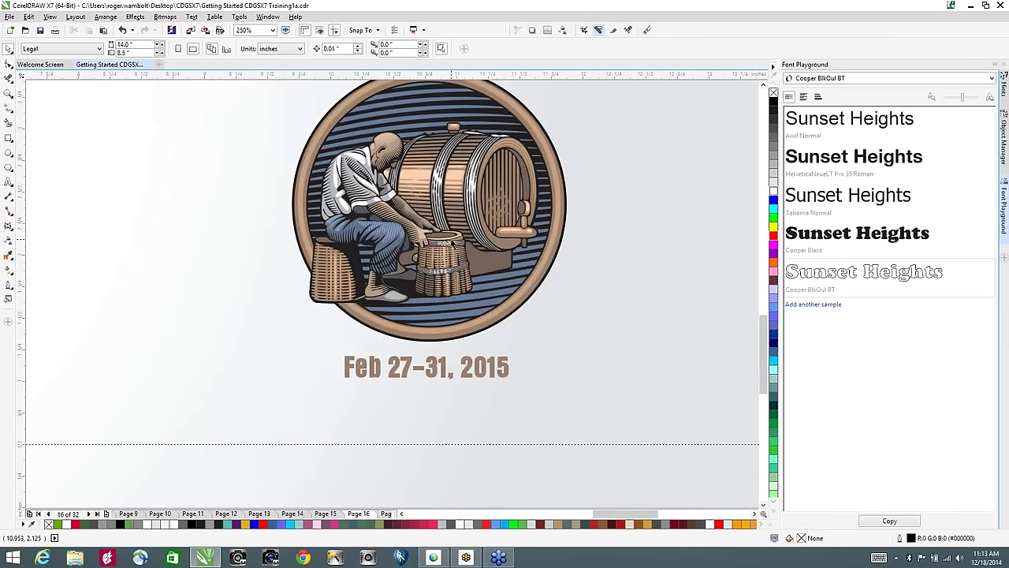
pyautogui.scroll(-2, 455, 231)
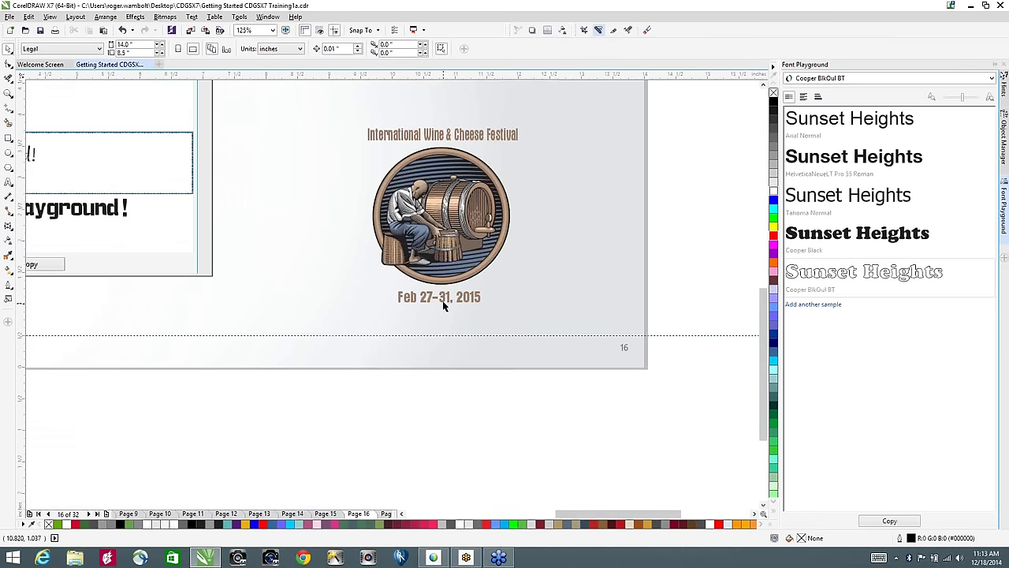
pyautogui.click(473, 165)
pyautogui.moveTo(473, 165); pyautogui.dragTo(524, 165)
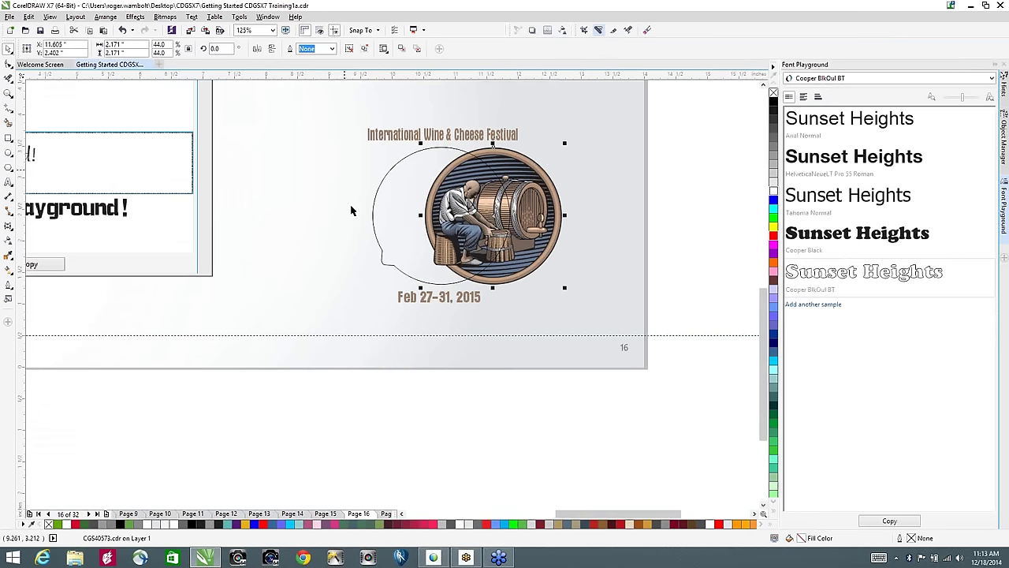
pyautogui.hotkey('ctrl', 'z')
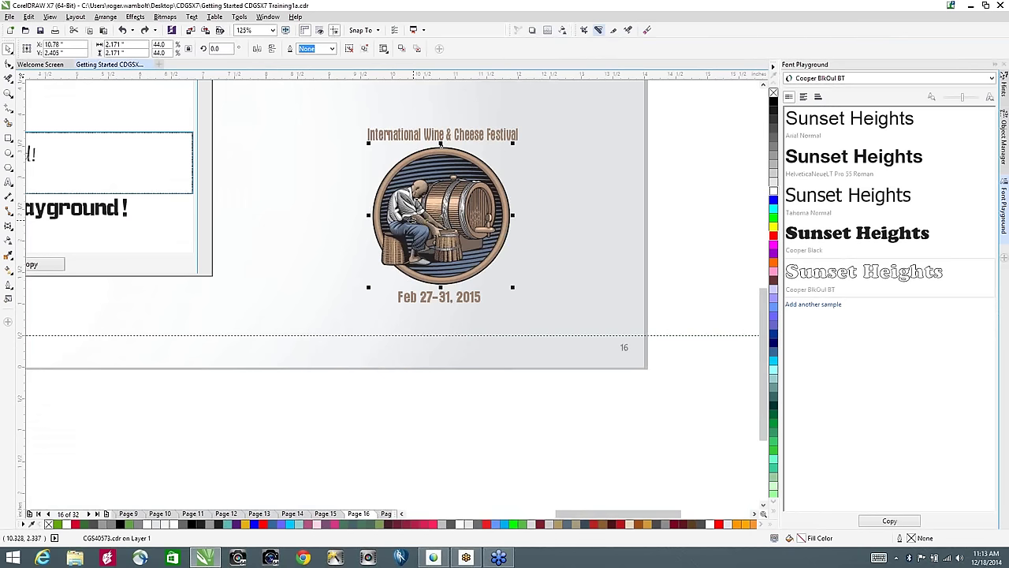
# Step: Delete the existing outline curve that surrounds the wine barrel artwork
pyautogui.click(369, 187)
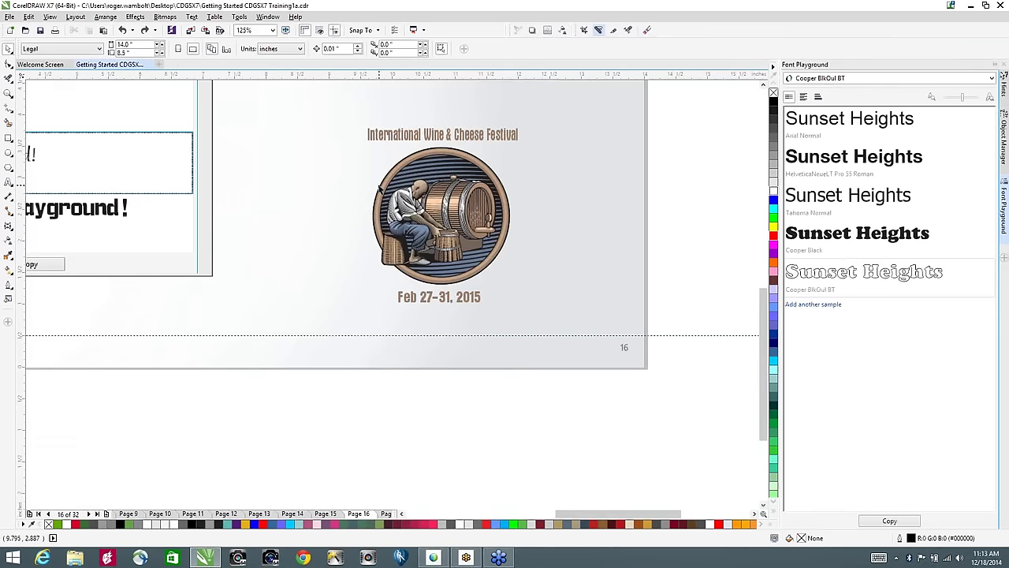
pyautogui.click(377, 192)
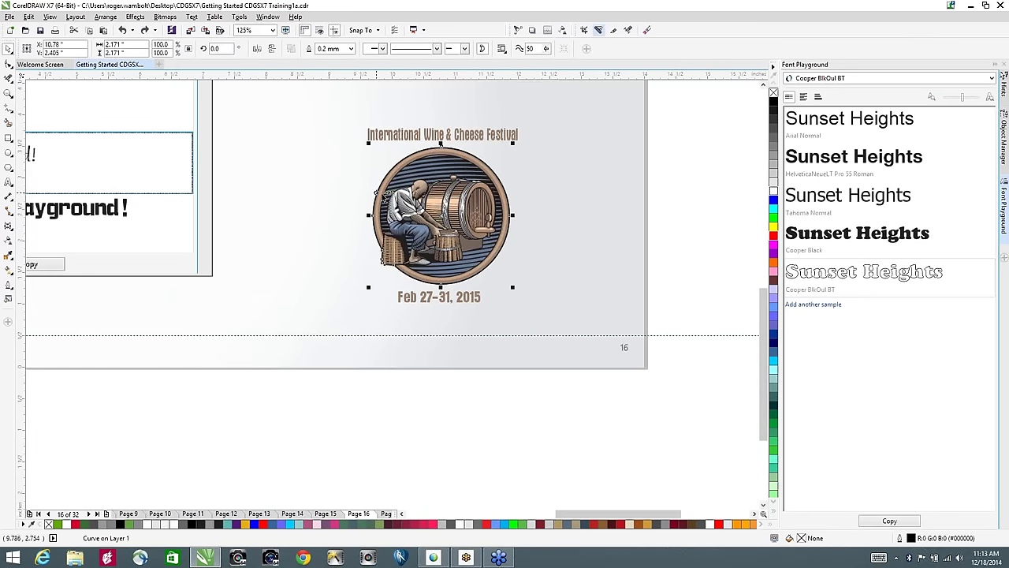
pyautogui.moveTo(443, 215); pyautogui.dragTo(620, 209)
pyautogui.press('Delete')
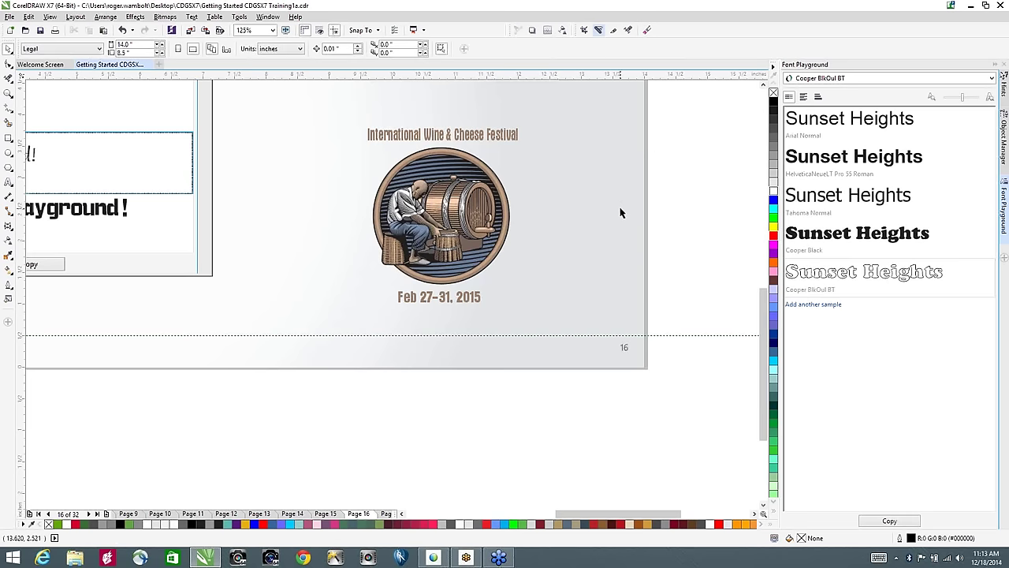
# Step: Create a Boundary curve around the whole wine barrel artwork
pyautogui.moveTo(574, 148); pyautogui.dragTo(347, 293)
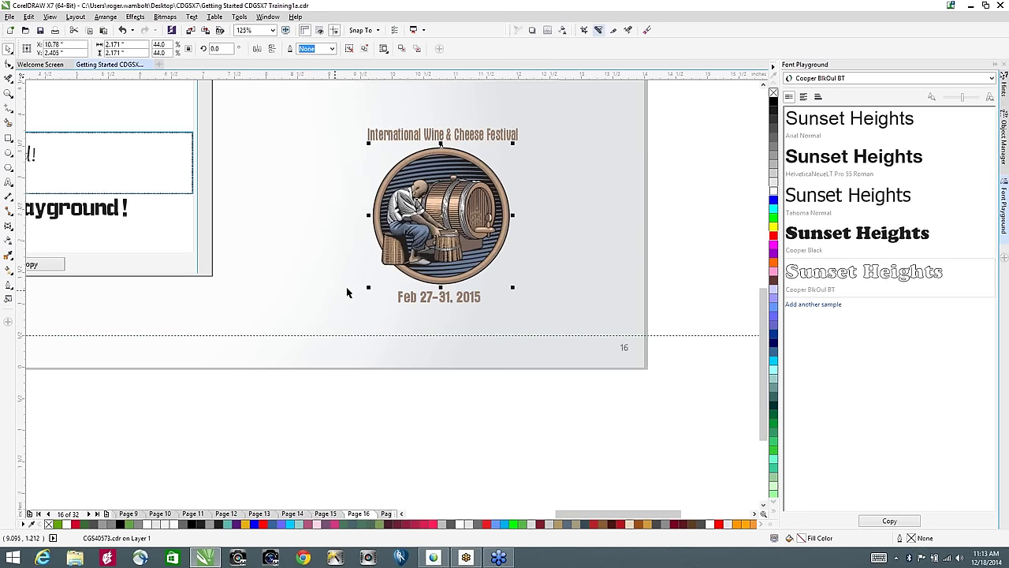
pyautogui.click(104, 16)
pyautogui.moveTo(144, 147)
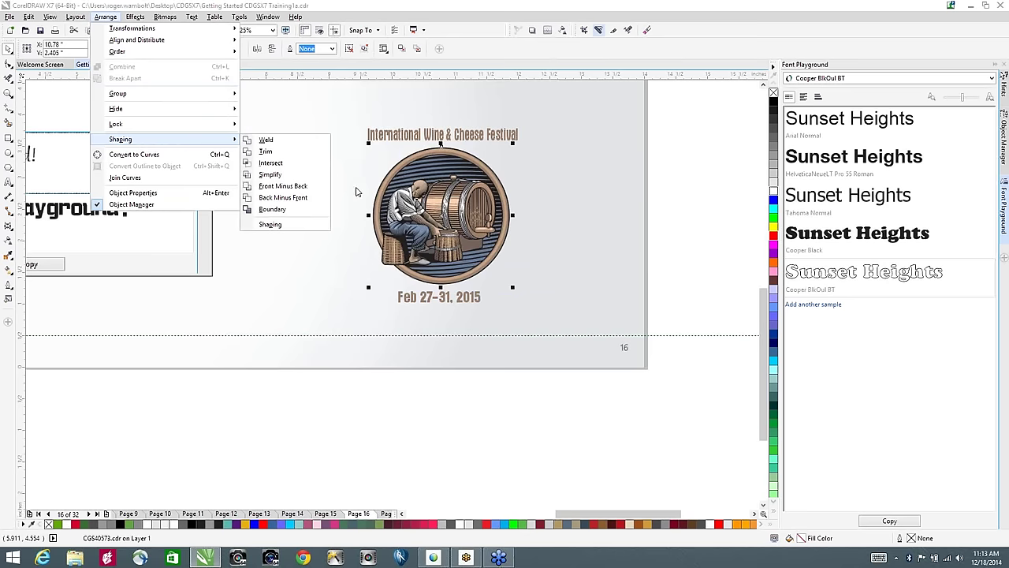
pyautogui.click(286, 209)
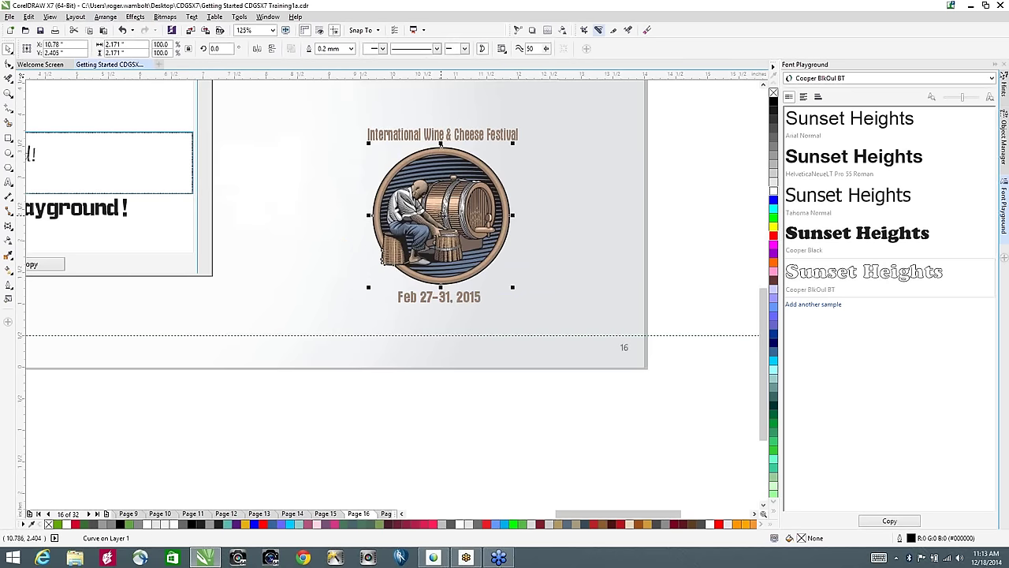
pyautogui.moveTo(442, 214); pyautogui.dragTo(558, 216)
# Step: Fit the "International Wine & Cheese Festival" title to the barrel artwork's boundary, centred above it at a 0.125" distance from the path
pyautogui.click(462, 134)
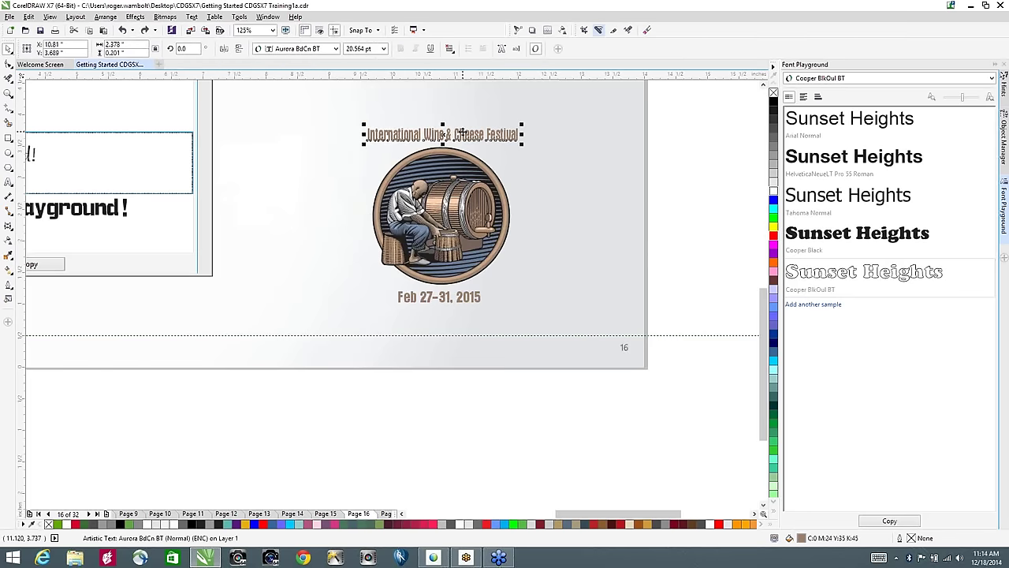
pyautogui.moveTo(462, 134); pyautogui.dragTo(456, 149)
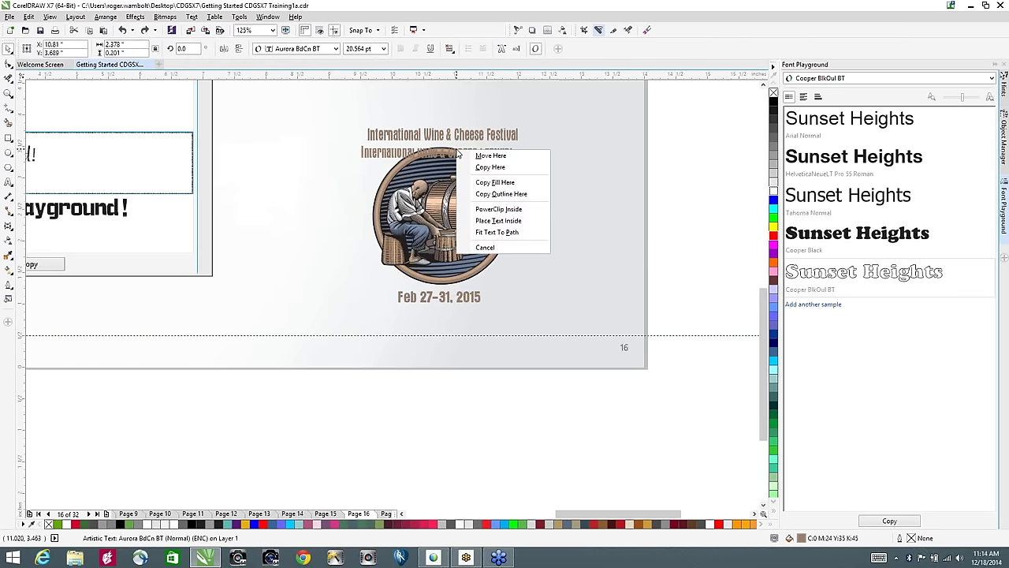
pyautogui.click(502, 232)
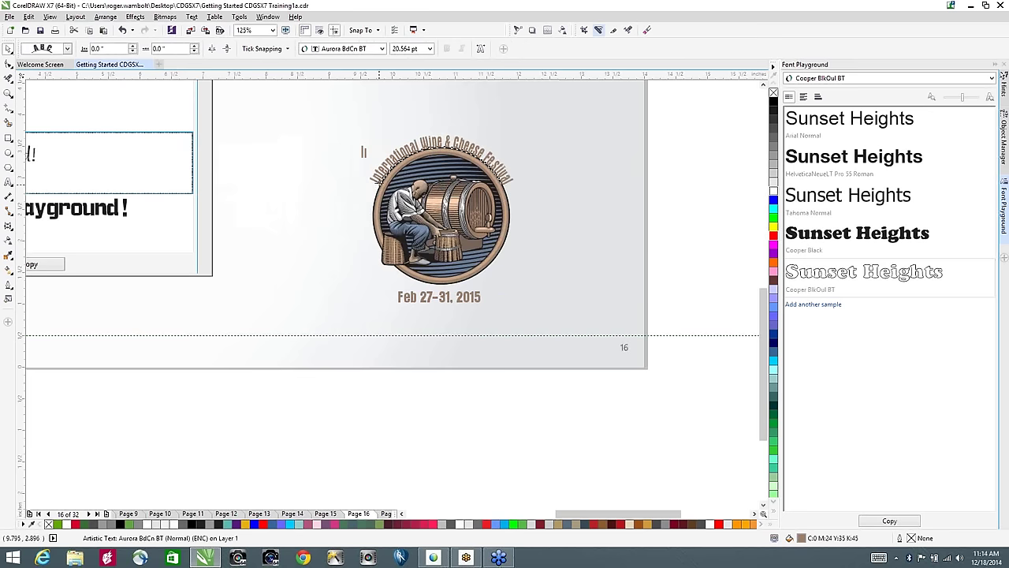
pyautogui.moveTo(384, 180); pyautogui.dragTo(376, 170)
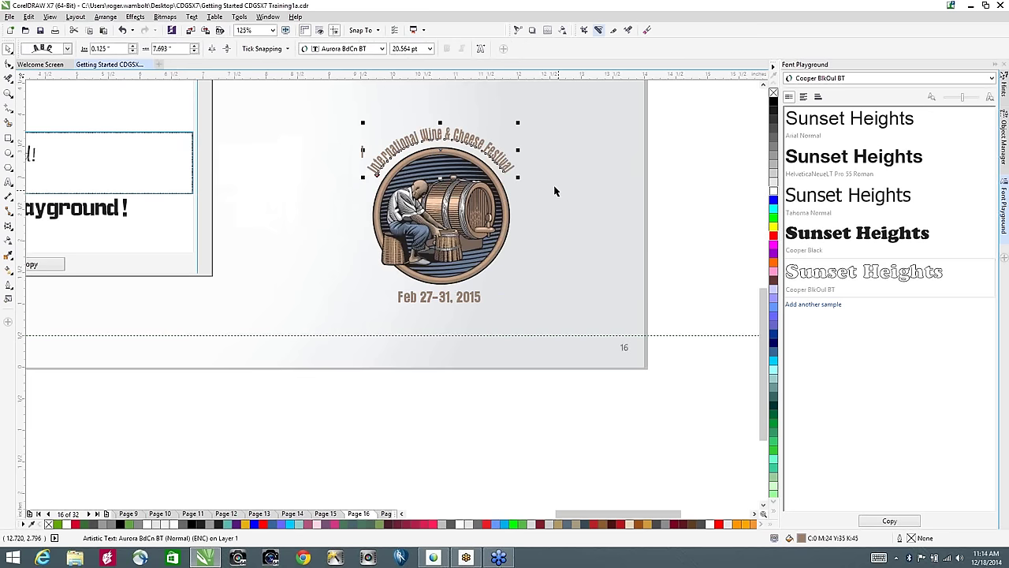
# Step: Fit the "Feb 27-31, 2015" text to the barrel artwork's boundary, centred beneath it at a 0.5" distance from the path
pyautogui.click(444, 299)
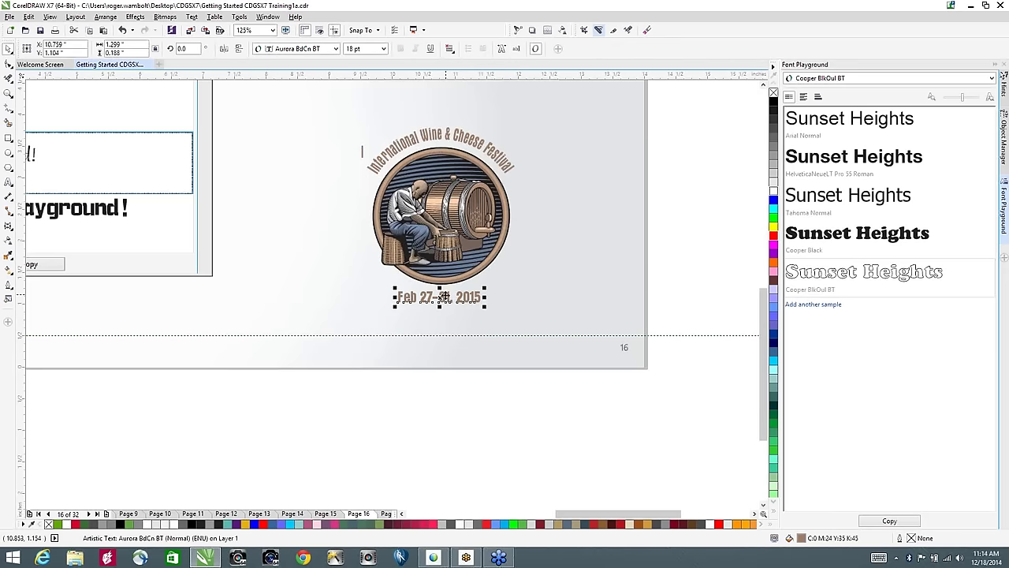
pyautogui.scroll(1, 442, 316)
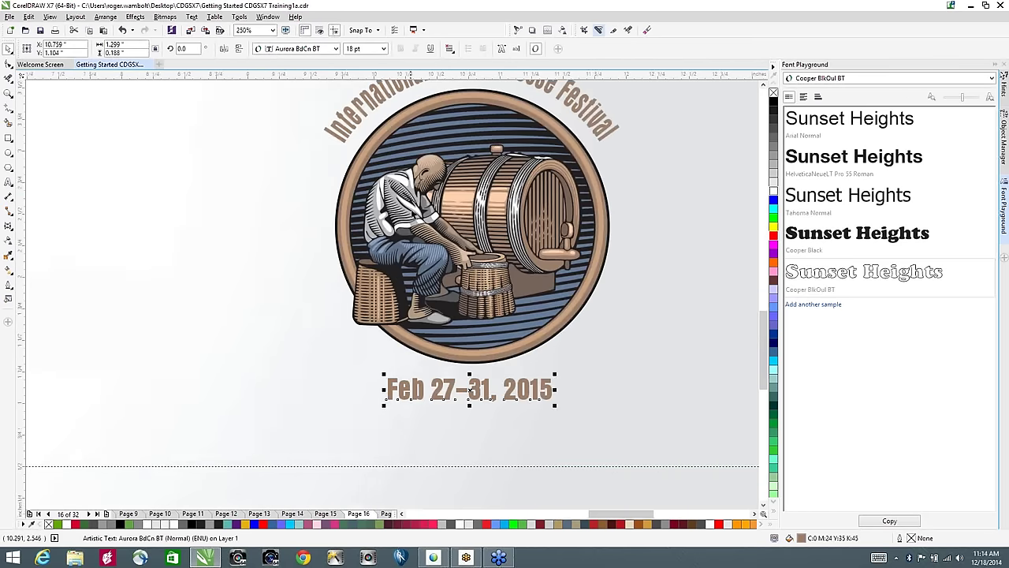
pyautogui.scroll(-1, 441, 322)
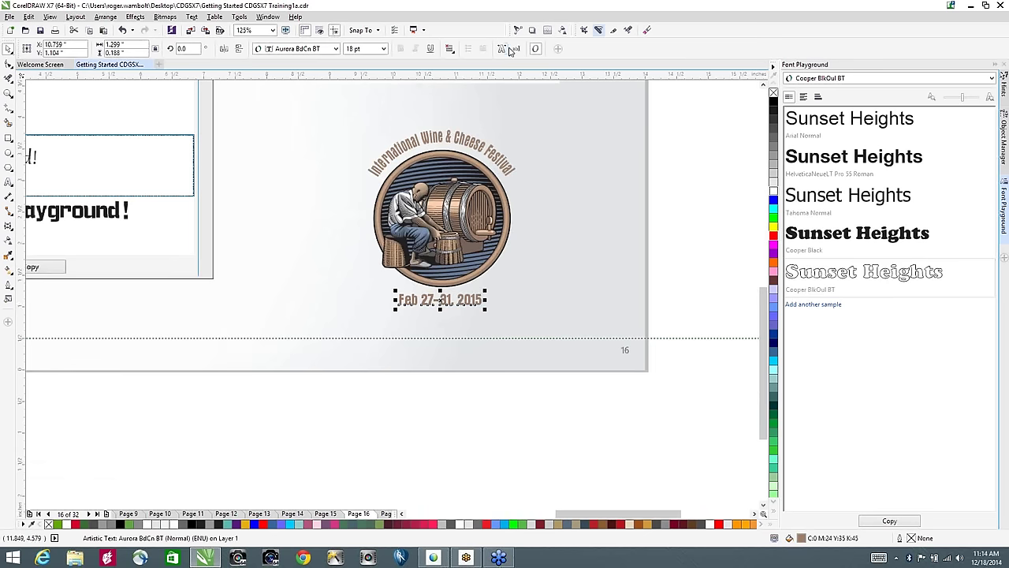
pyautogui.scroll(1, 434, 296)
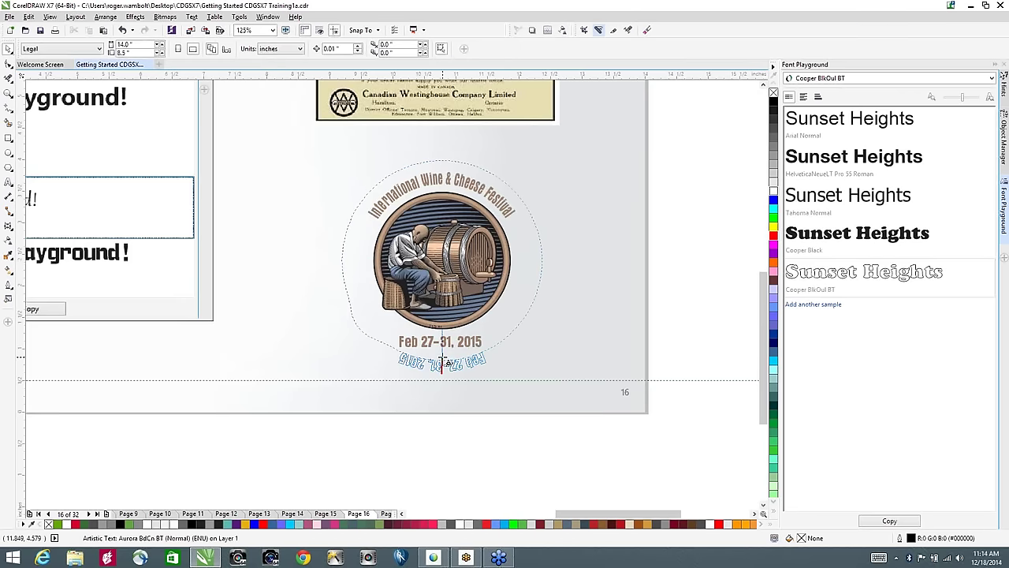
pyautogui.click(442, 363)
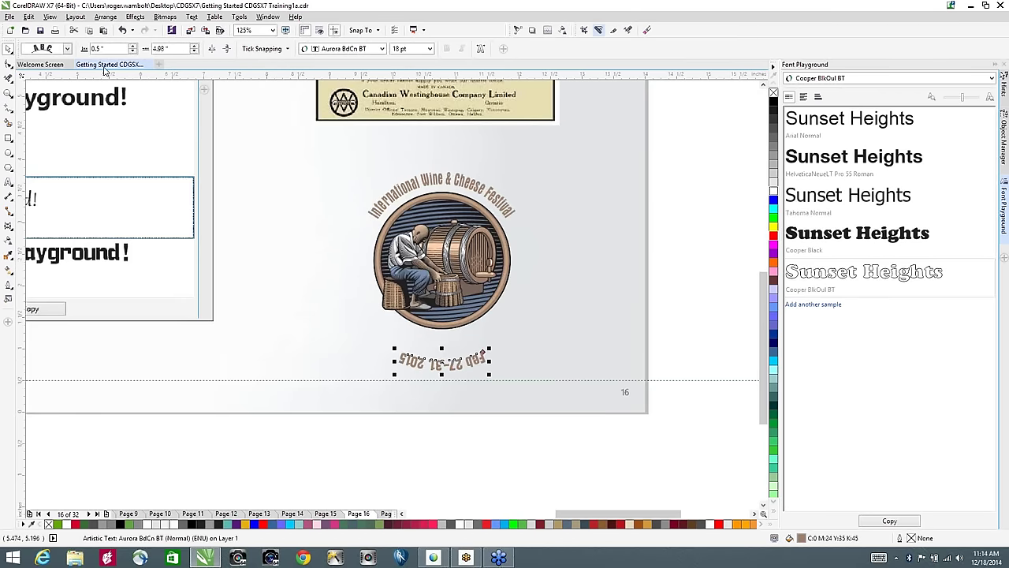
# Step: Mirror the date text horizontally and vertically on its path and move it closer to the barrel artwork
pyautogui.click(213, 50)
pyautogui.click(227, 50)
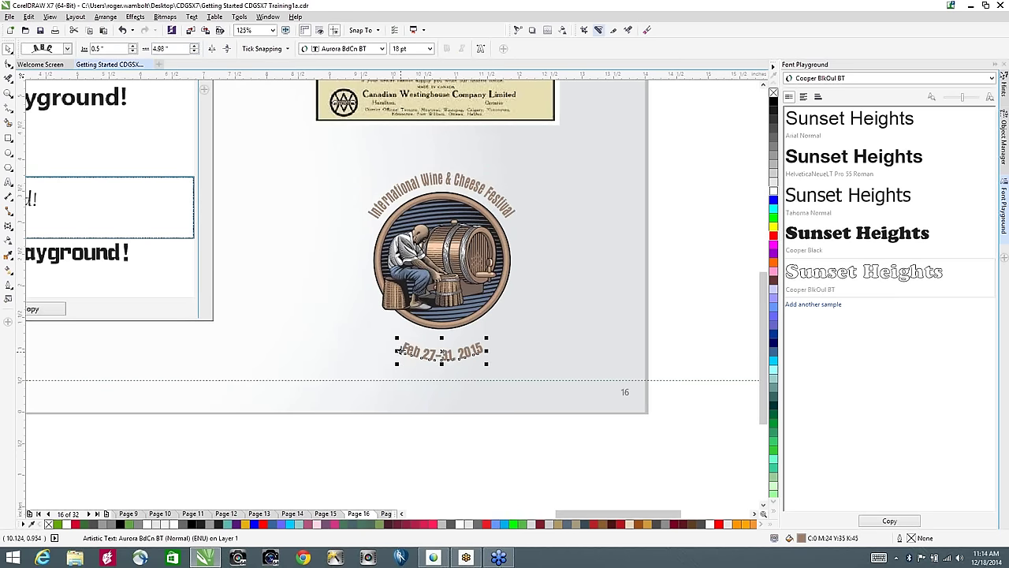
pyautogui.moveTo(400, 350); pyautogui.dragTo(403, 340)
pyautogui.click(491, 435)
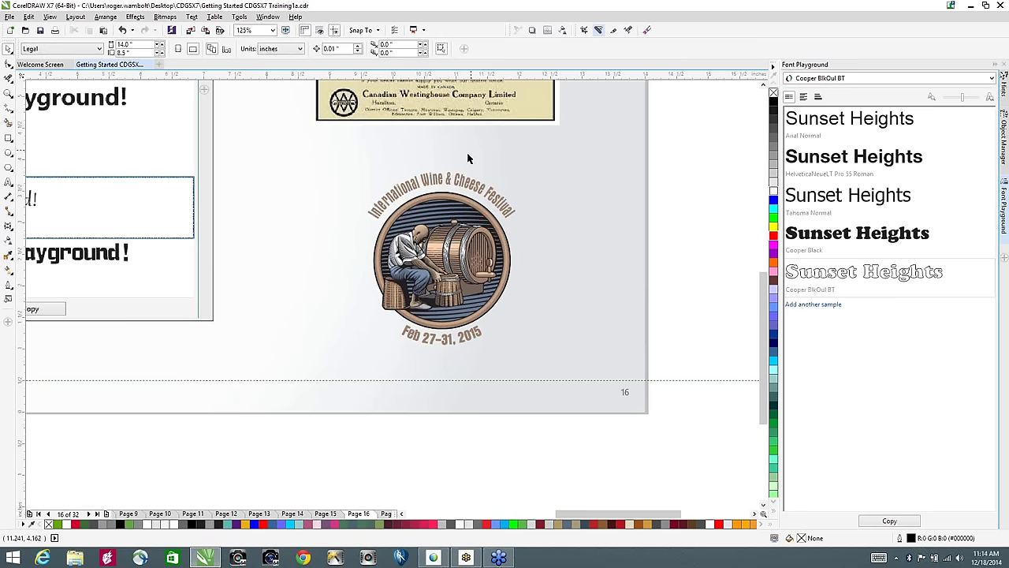
# Step: Go to page 17 and delete the lorem ipsum paragraph text below the "OpenType" heading
pyautogui.scroll(-1, 473, 159)
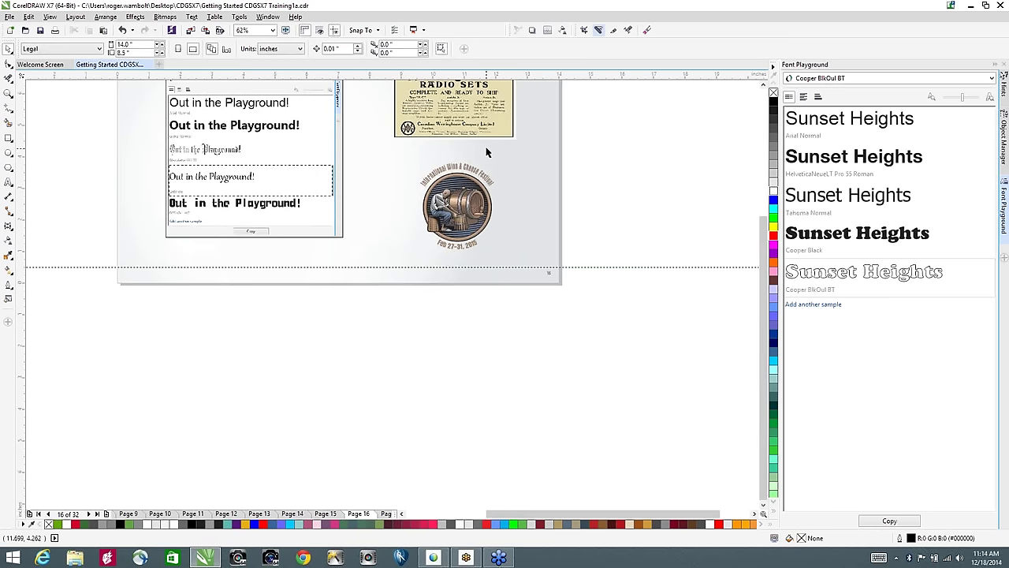
pyautogui.hotkey('shift', 'F4')
pyautogui.press('pagedown')
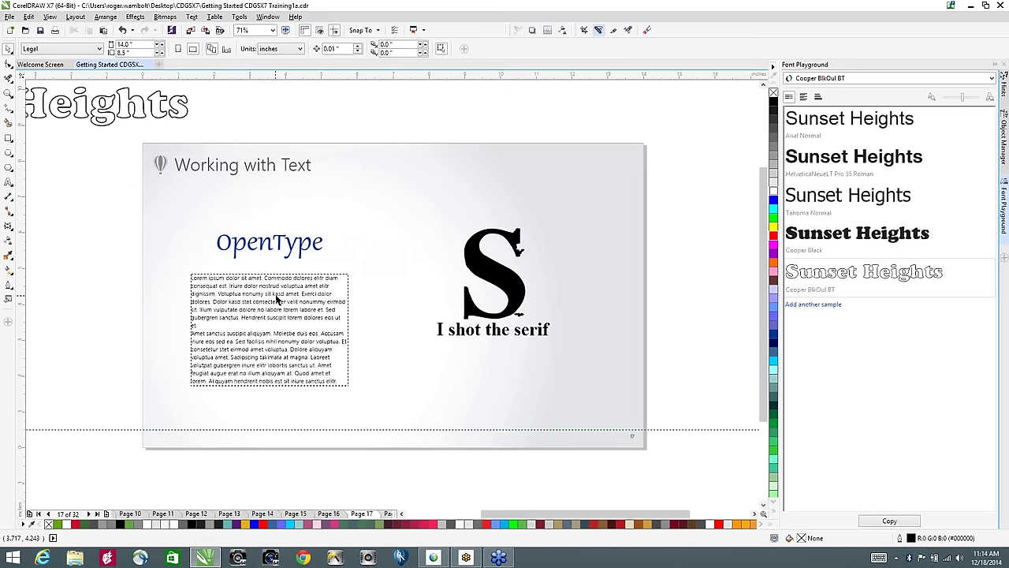
pyautogui.click(294, 311)
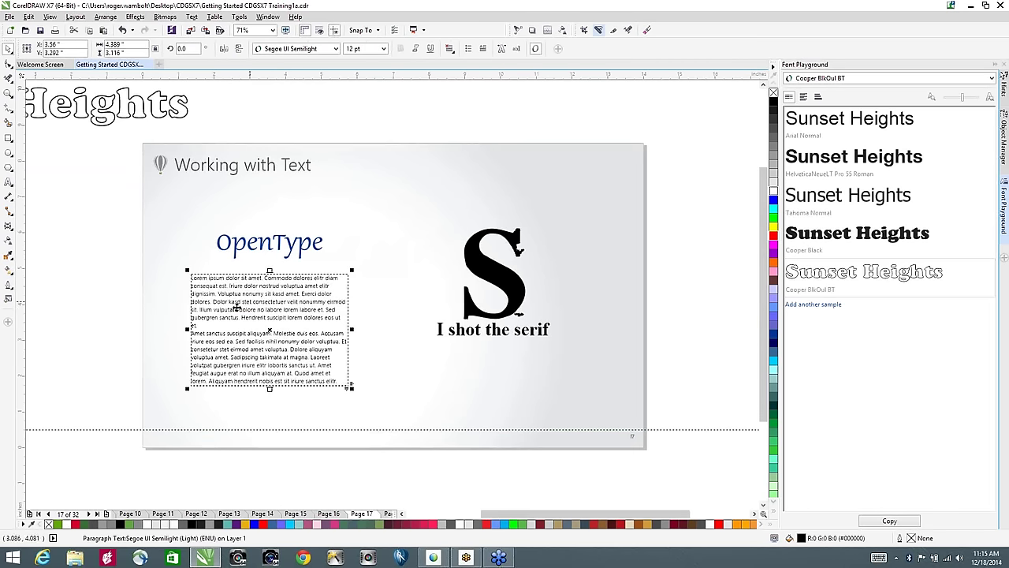
pyautogui.press('Delete')
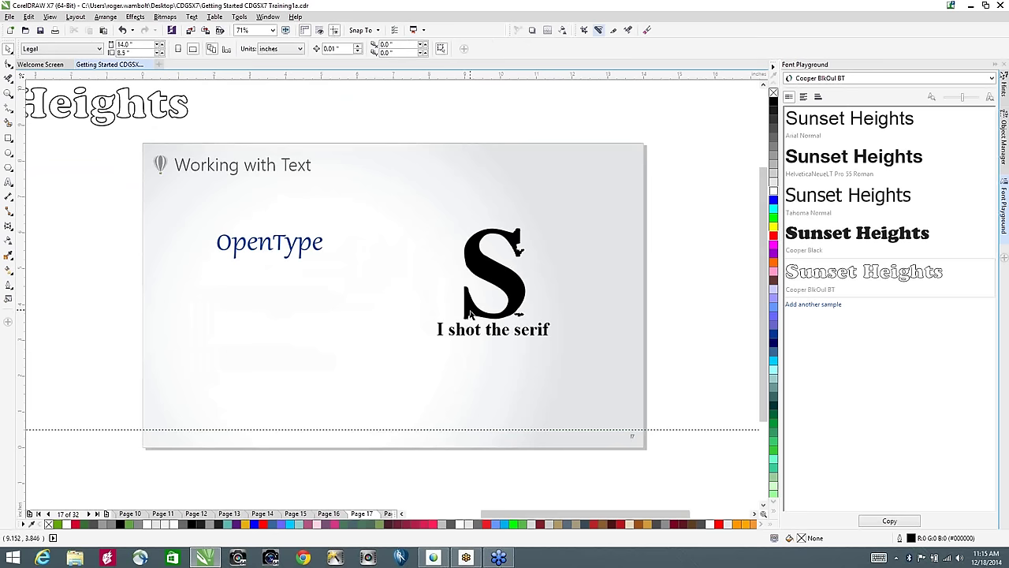
# Step: Apply the Stylistic Set 7 OpenType feature to all of the "OpenType" text
pyautogui.click(280, 246)
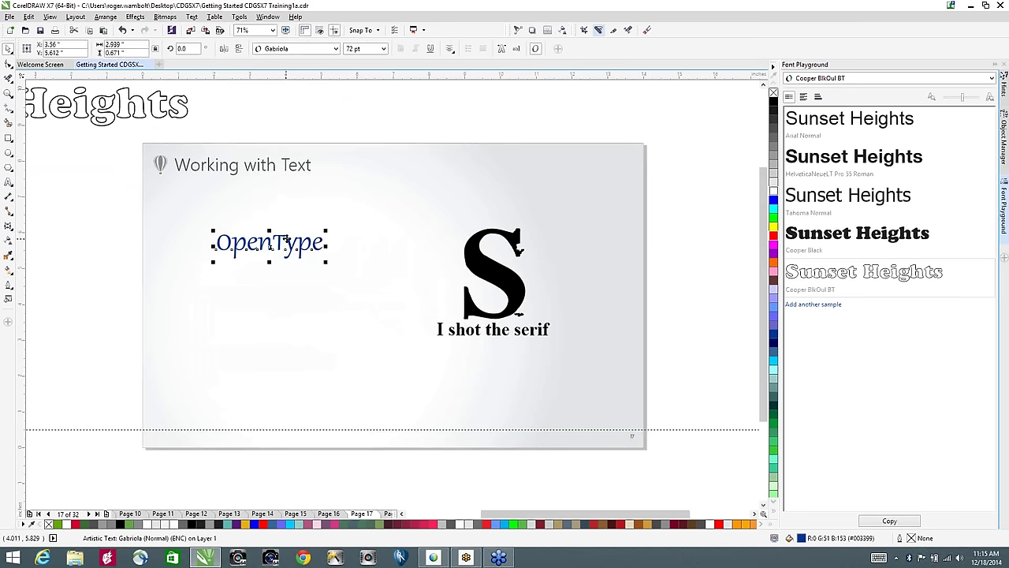
pyautogui.scroll(2, 268, 246)
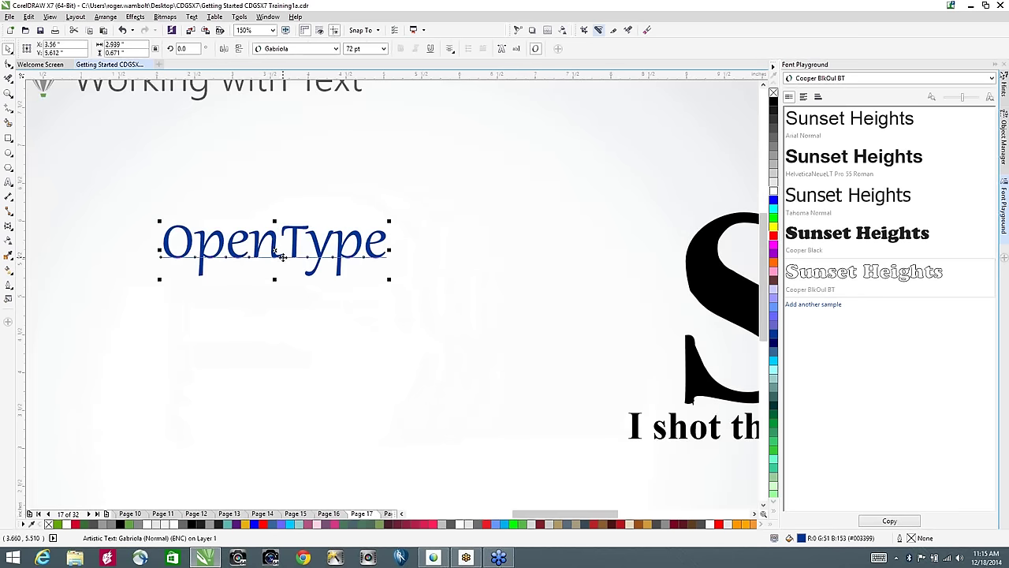
pyautogui.moveTo(273, 246); pyautogui.dragTo(301, 168)
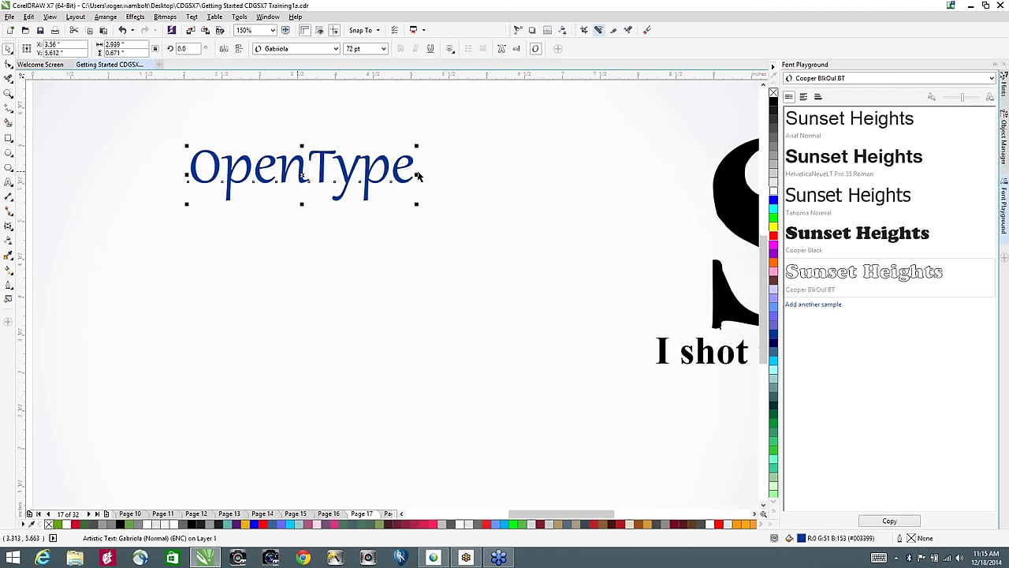
pyautogui.doubleClick(229, 169)
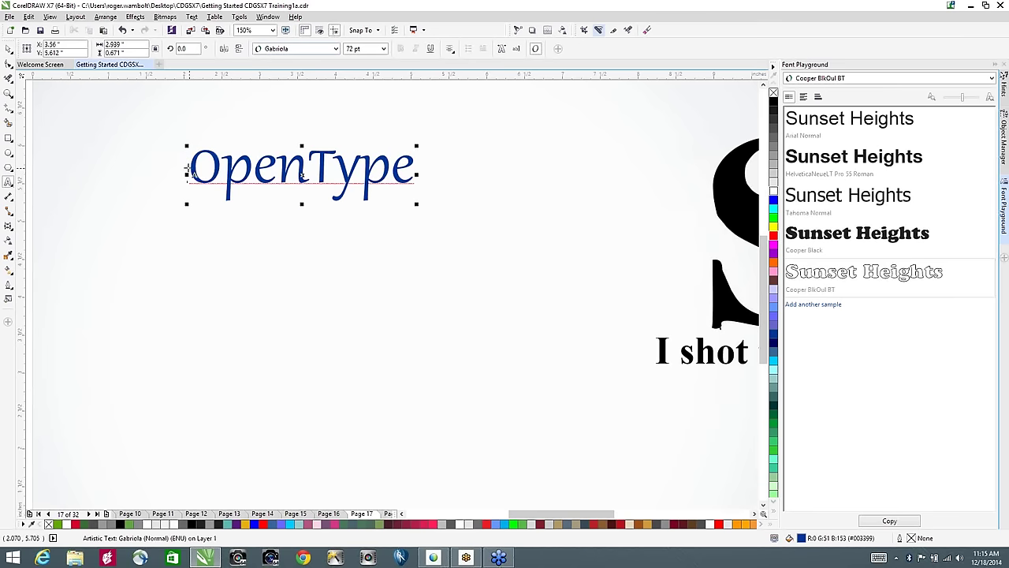
pyautogui.moveTo(192, 168); pyautogui.dragTo(460, 175)
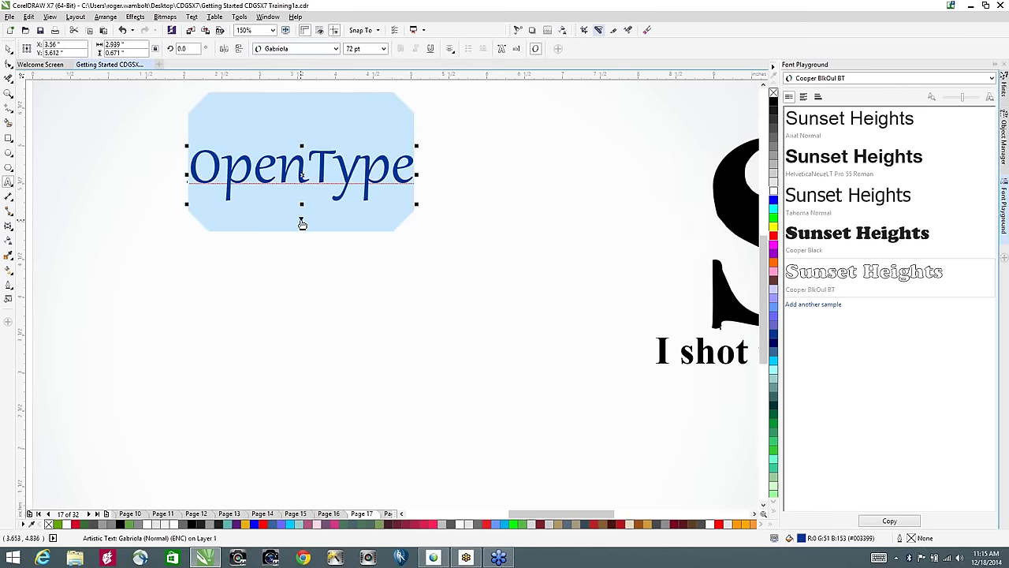
pyautogui.click(301, 220)
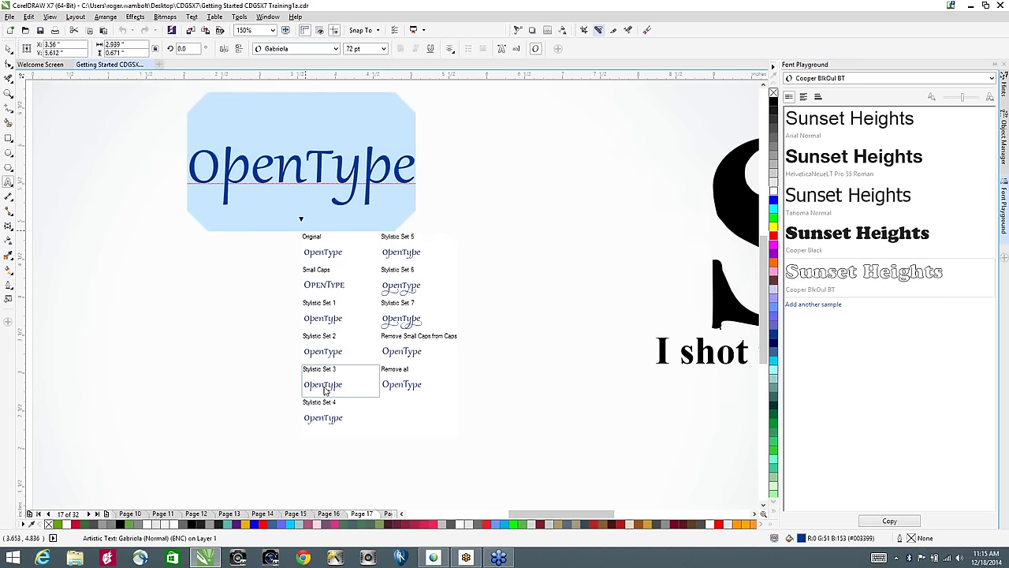
pyautogui.click(400, 319)
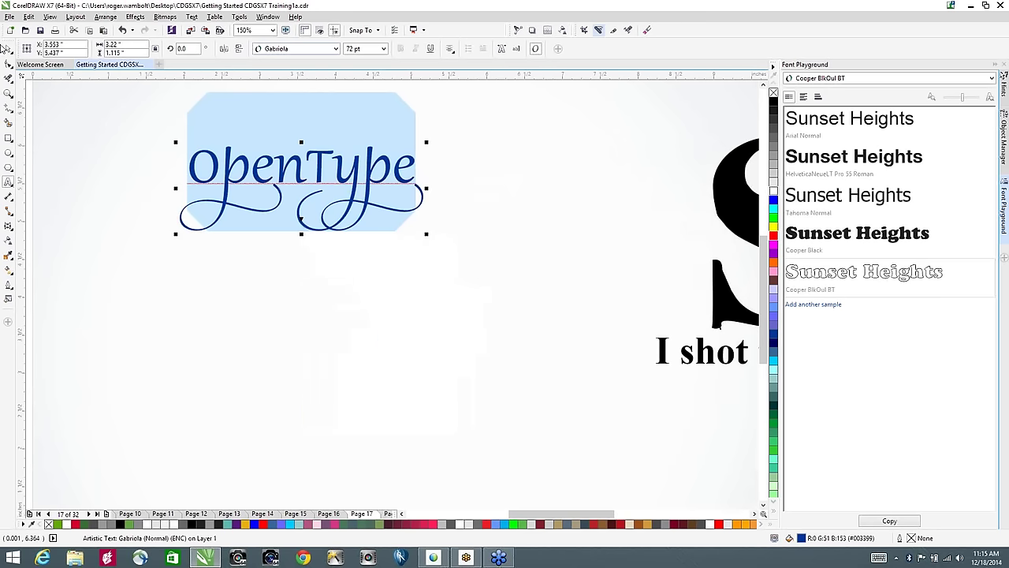
pyautogui.click(7, 50)
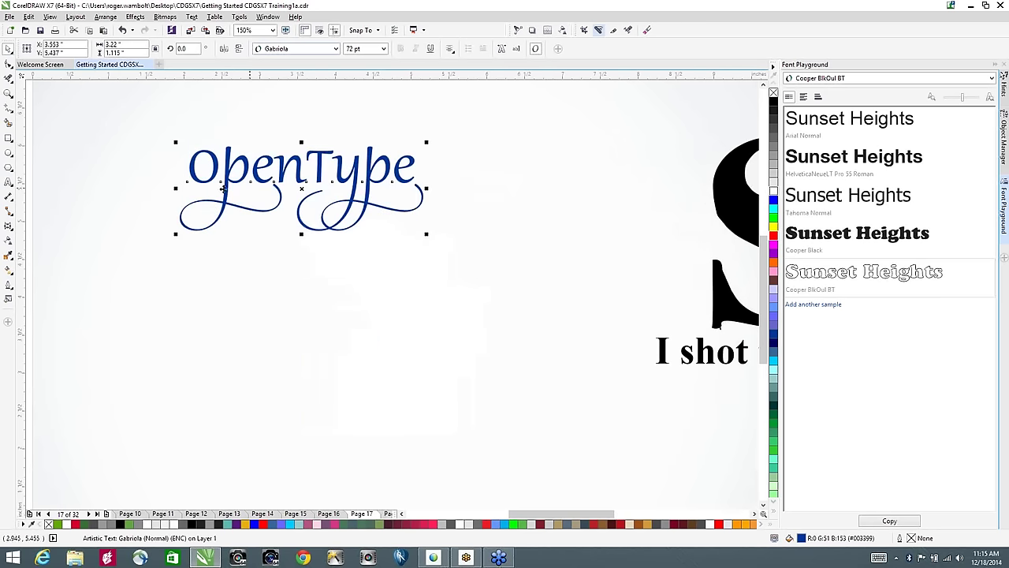
pyautogui.hscroll(2, 325, 343)
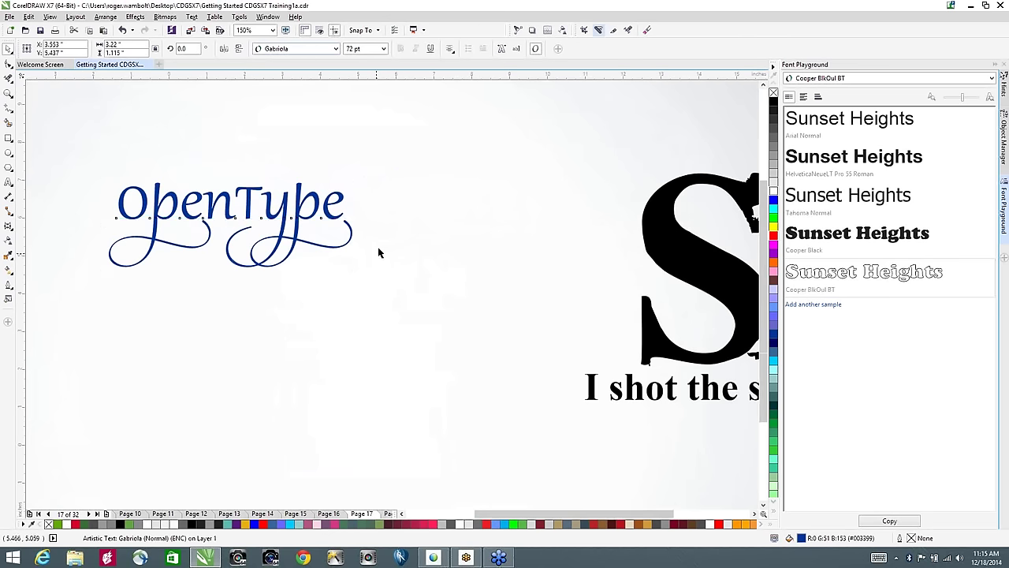
# Step: Go to page 18, turn on paragraph text wrapping for the blue arrow, and move it up and away from the text frame
pyautogui.scroll(-2, 378, 247)
pyautogui.press('pagedown')
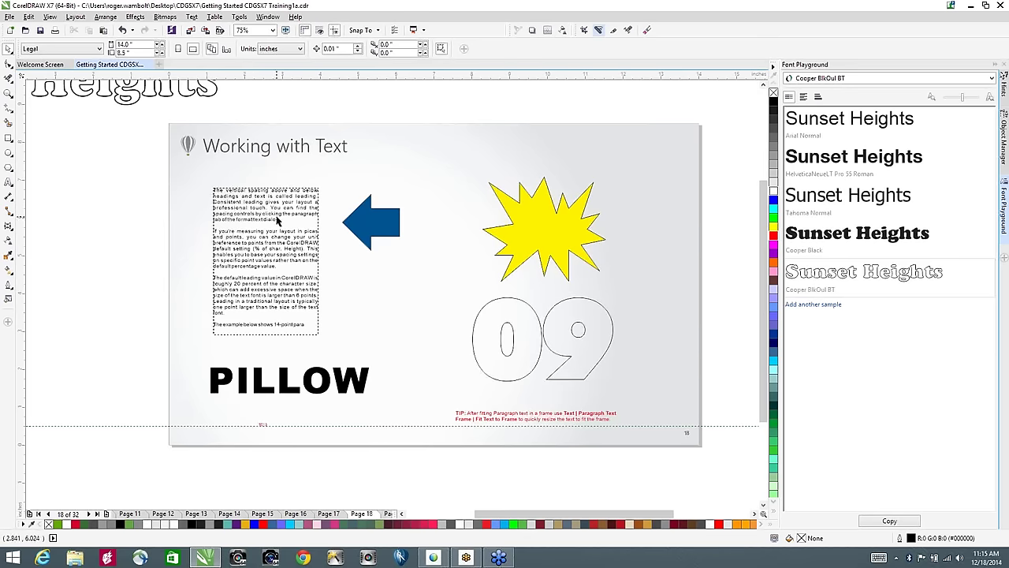
pyautogui.click(360, 225)
pyautogui.rightClick(365, 227)
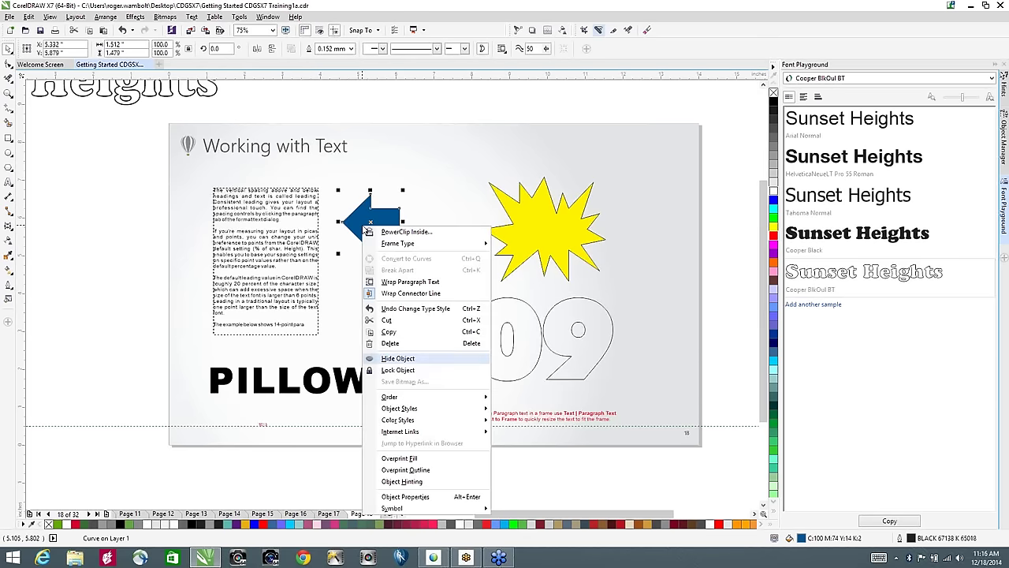
pyautogui.click(391, 182)
pyautogui.moveTo(371, 221)
pyautogui.mouseDown()
pyautogui.moveTo(318, 220)
pyautogui.moveTo(378, 221)
pyautogui.mouseUp()
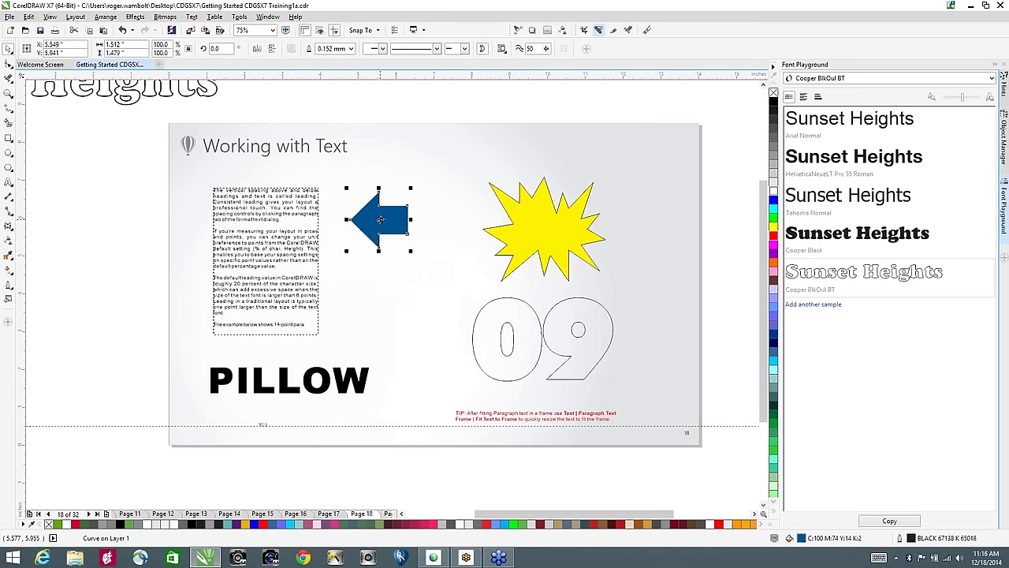
pyautogui.rightClick(386, 223)
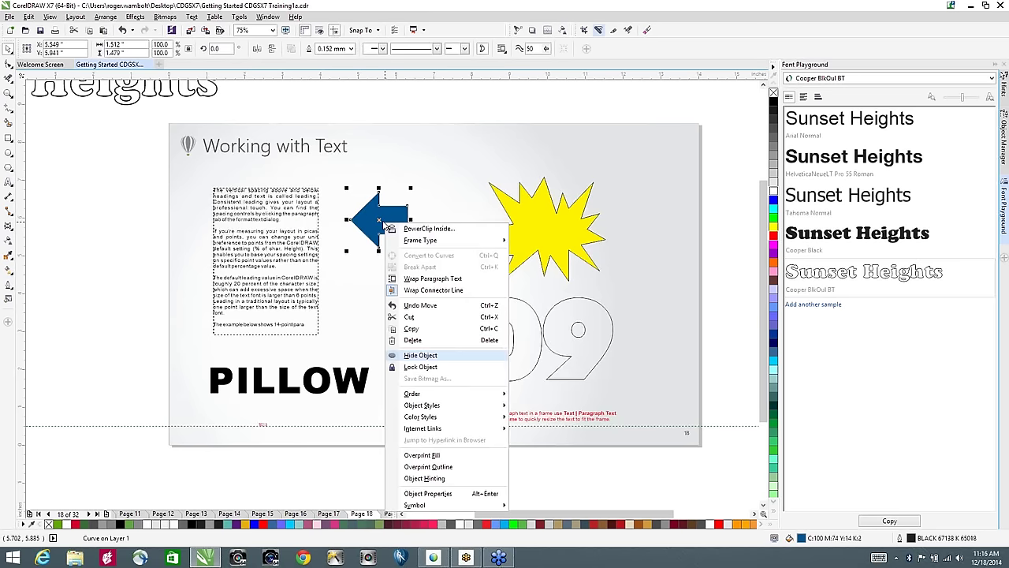
pyautogui.click(406, 277)
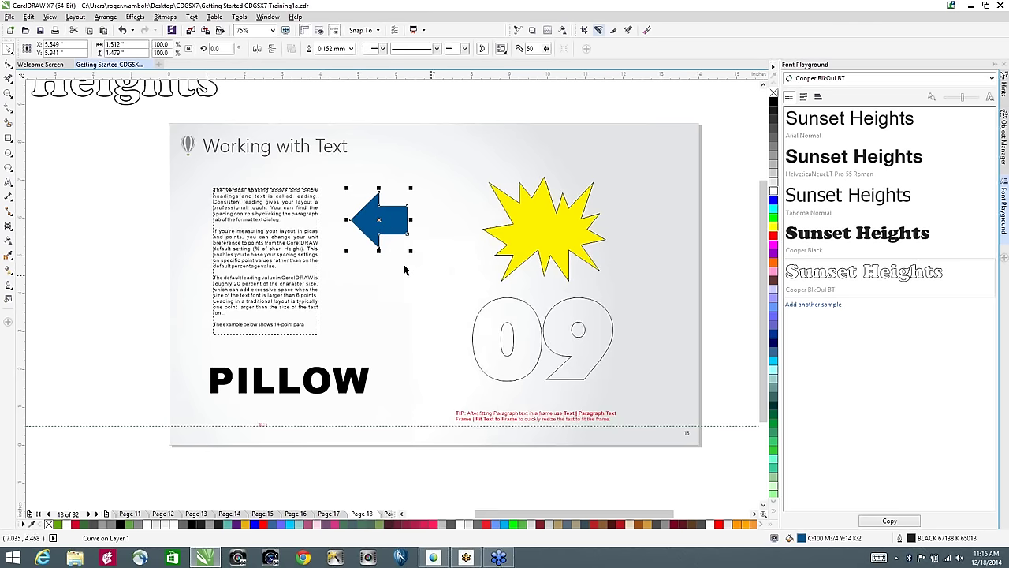
pyautogui.moveTo(391, 220); pyautogui.dragTo(426, 186)
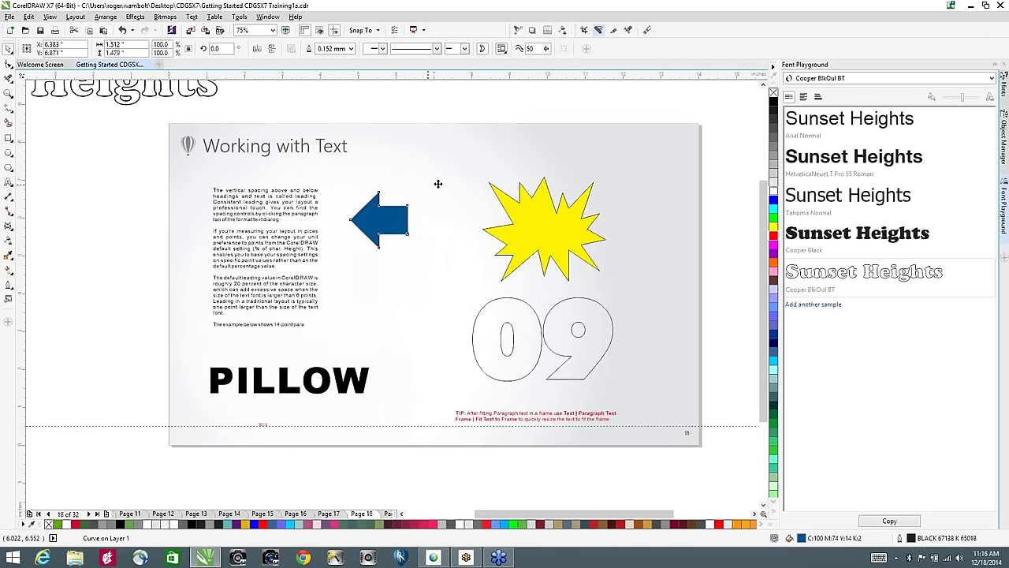
# Step: Turn on paragraph text wrapping for the yellow starburst and move it over the right edge of the paragraph text
pyautogui.click(544, 233)
pyautogui.rightClick(544, 233)
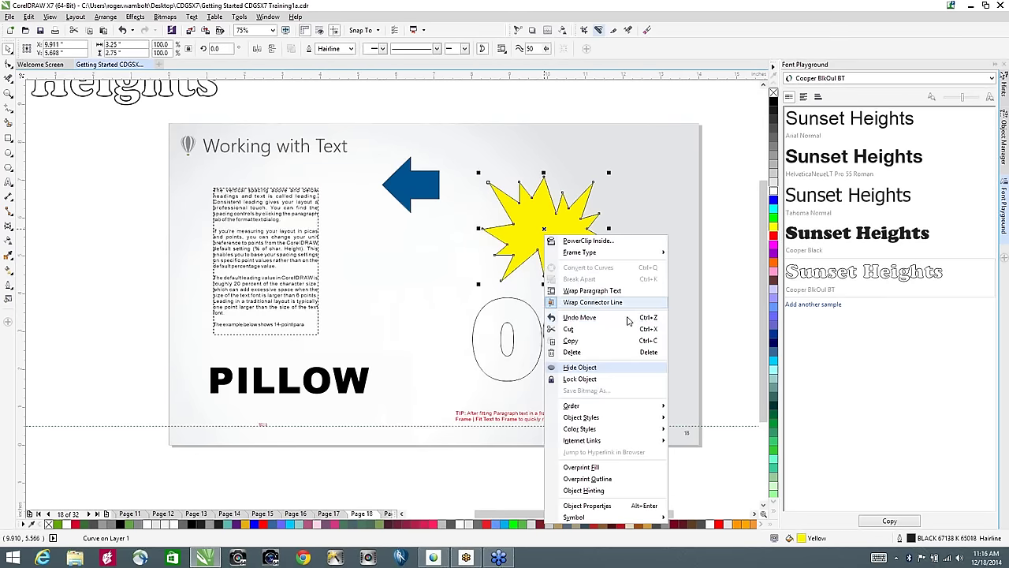
pyautogui.press('Escape')
pyautogui.moveTo(560, 229); pyautogui.dragTo(361, 258)
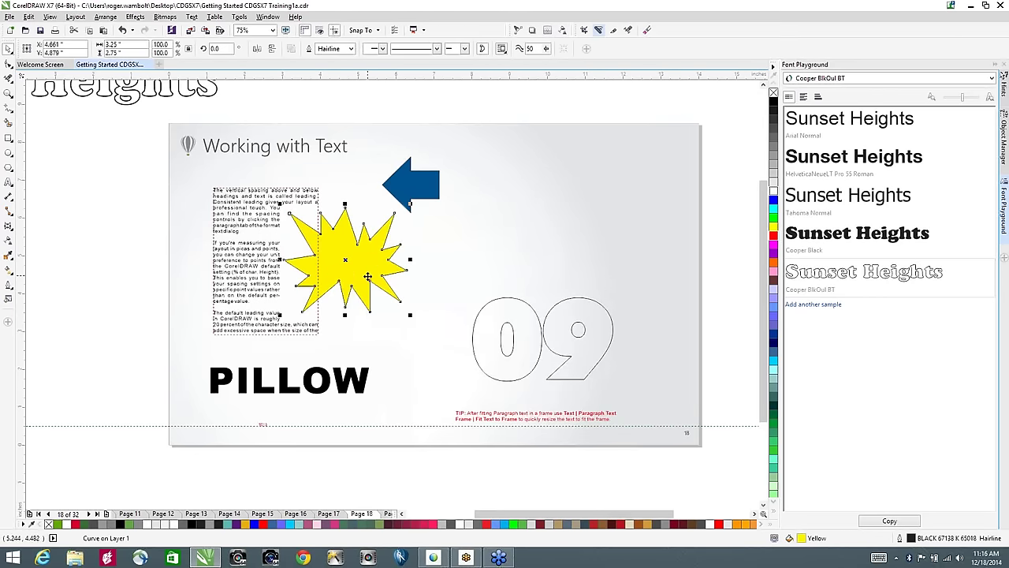
# Step: Set the starburst's text wrap style to Contour - Flows Left and move the shape off the paragraph
pyautogui.rightClick(373, 271)
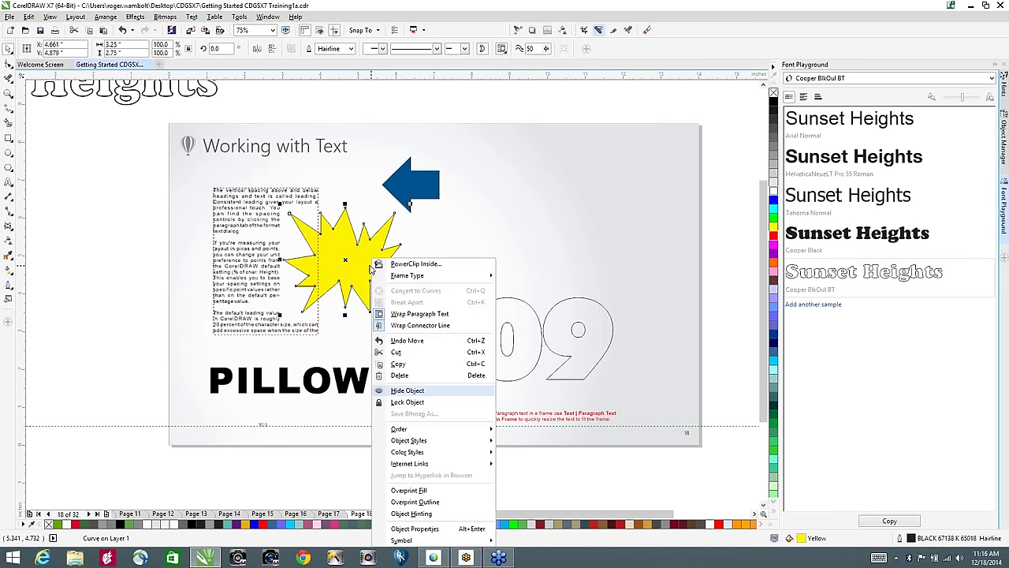
pyautogui.click(414, 529)
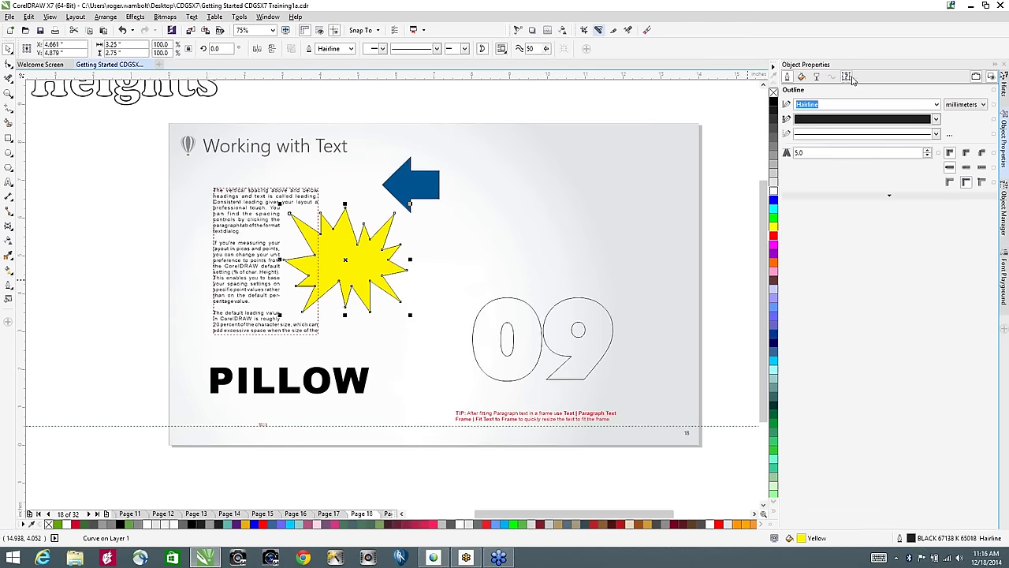
pyautogui.click(846, 76)
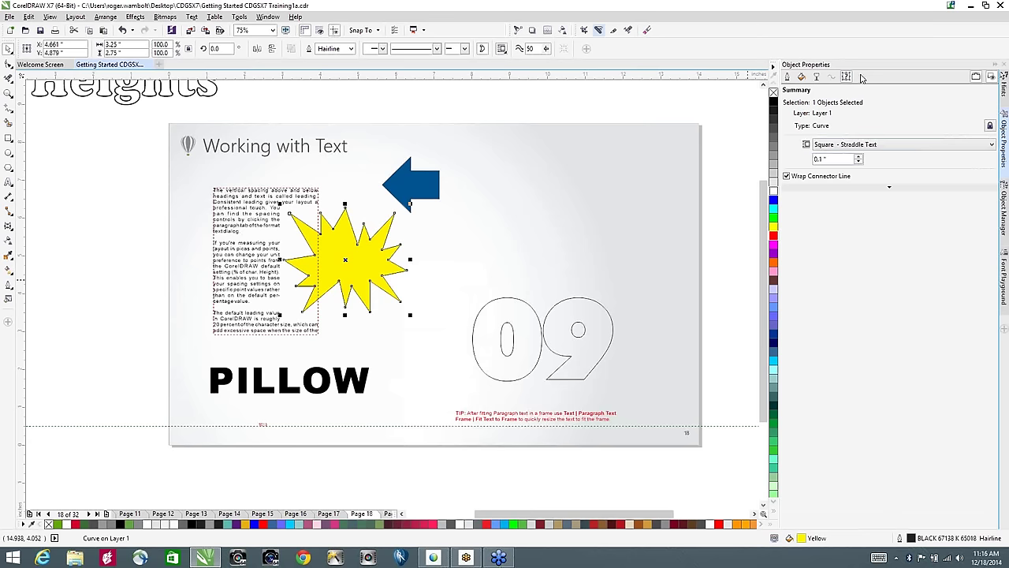
pyautogui.click(867, 147)
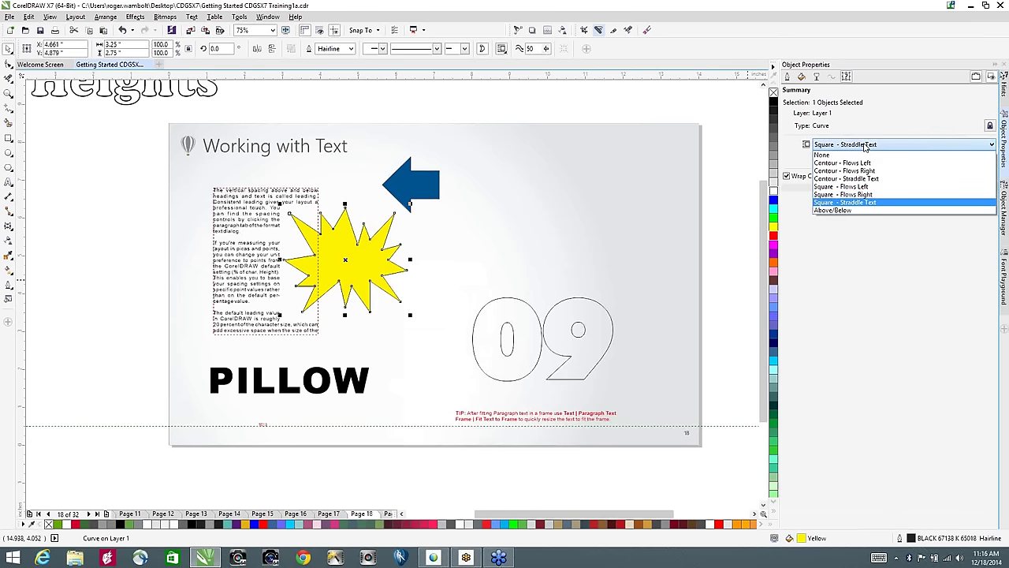
pyautogui.click(868, 162)
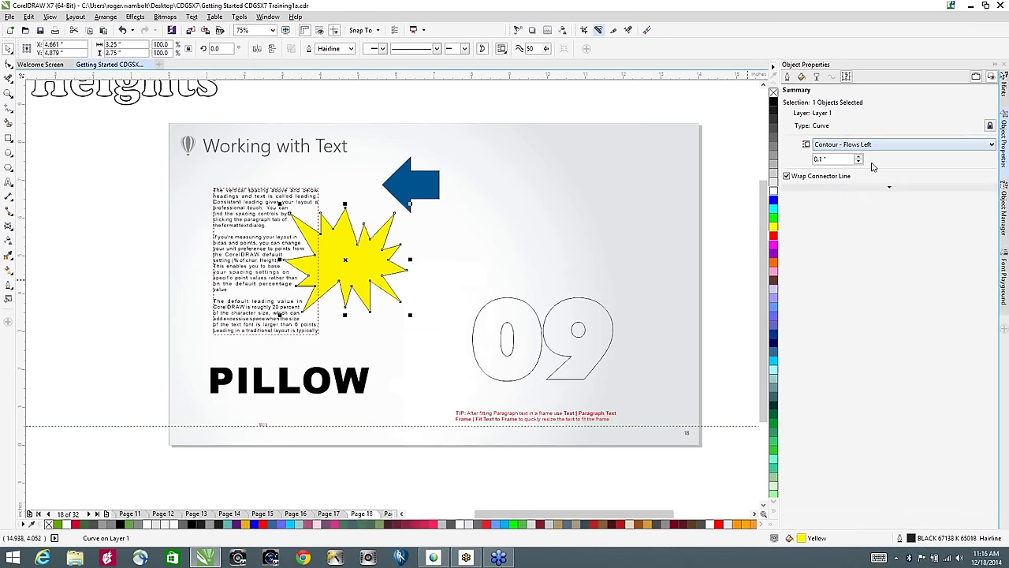
pyautogui.moveTo(377, 266); pyautogui.dragTo(415, 201)
# Step: Set the blue arrow's wrap style to Contour - Flows Left, overlapping the paragraph's right edge, and move the starburst up above the 09 outline
pyautogui.click(418, 188)
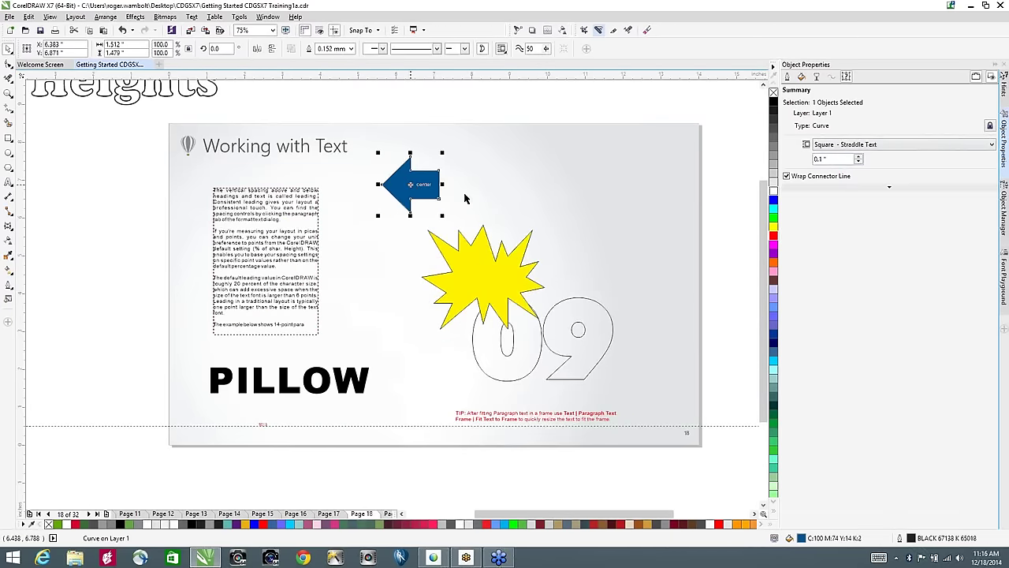
pyautogui.click(863, 148)
pyautogui.click(860, 164)
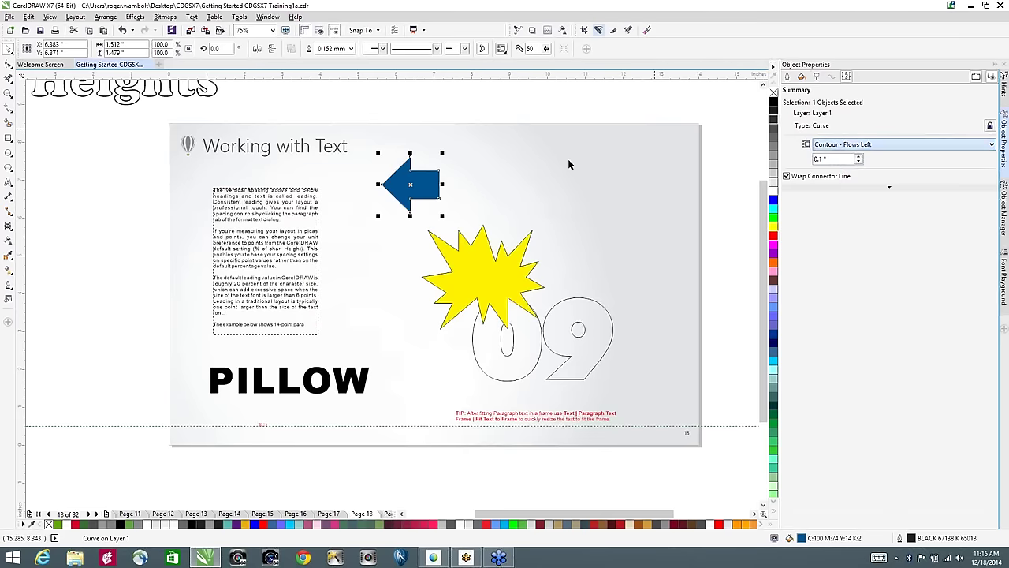
pyautogui.moveTo(433, 177); pyautogui.dragTo(353, 251)
pyautogui.moveTo(493, 276); pyautogui.dragTo(508, 189)
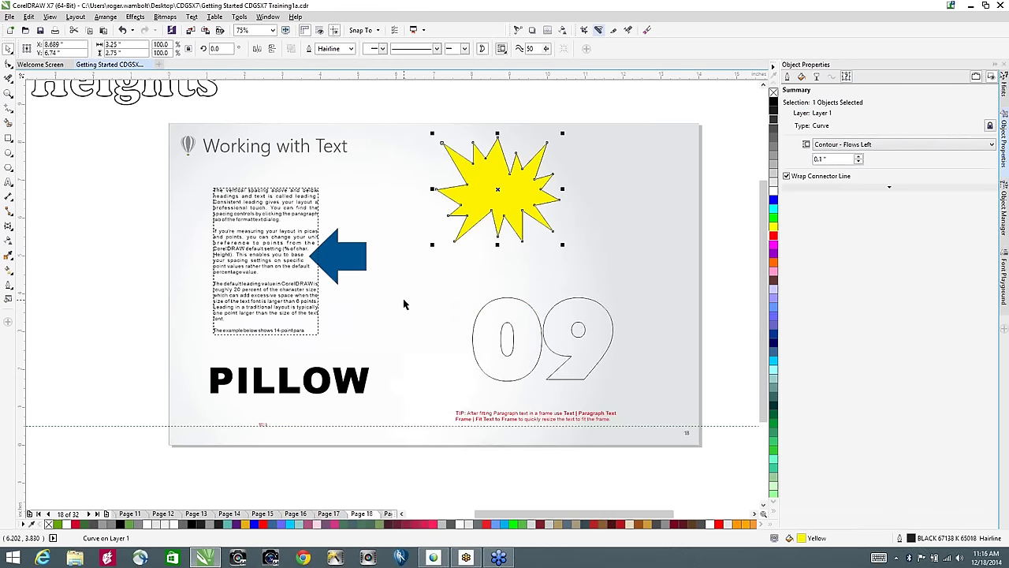
# Step: Go to page 19 and delete the outlined "Sunset Heights" text lying outside the page
pyautogui.press('pagedown')
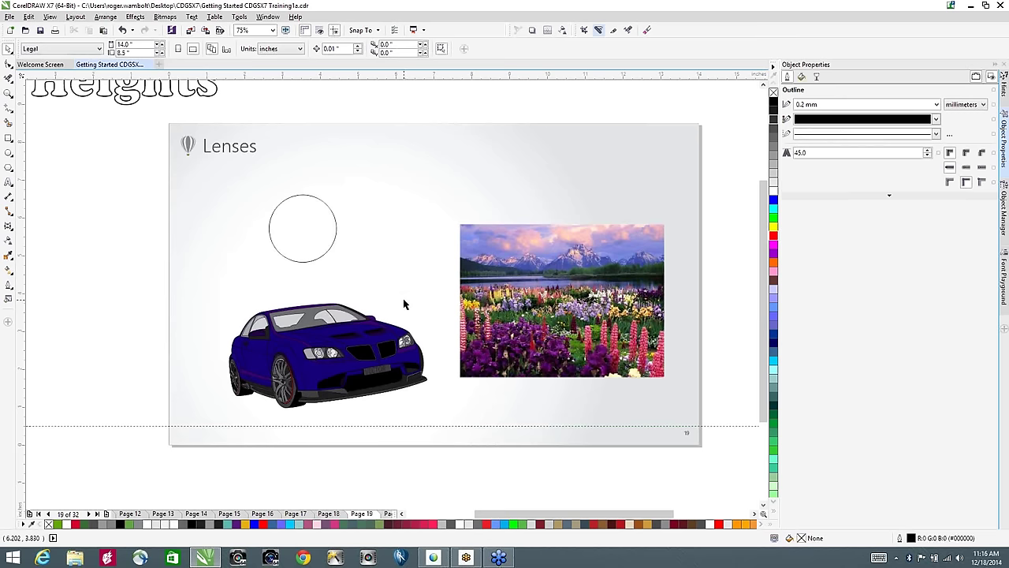
pyautogui.scroll(-2, 342, 191)
pyautogui.click(241, 141)
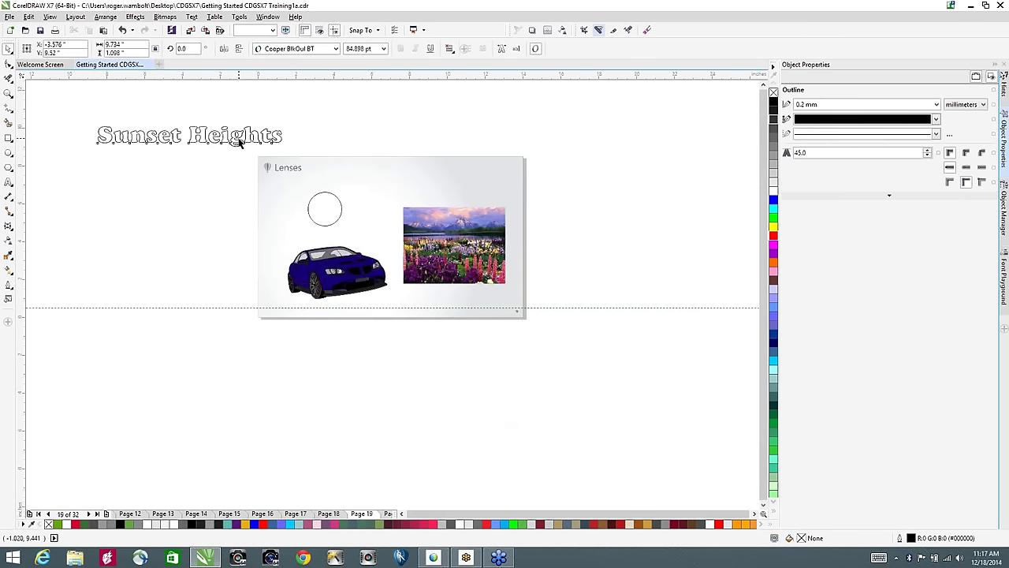
pyautogui.press('Delete')
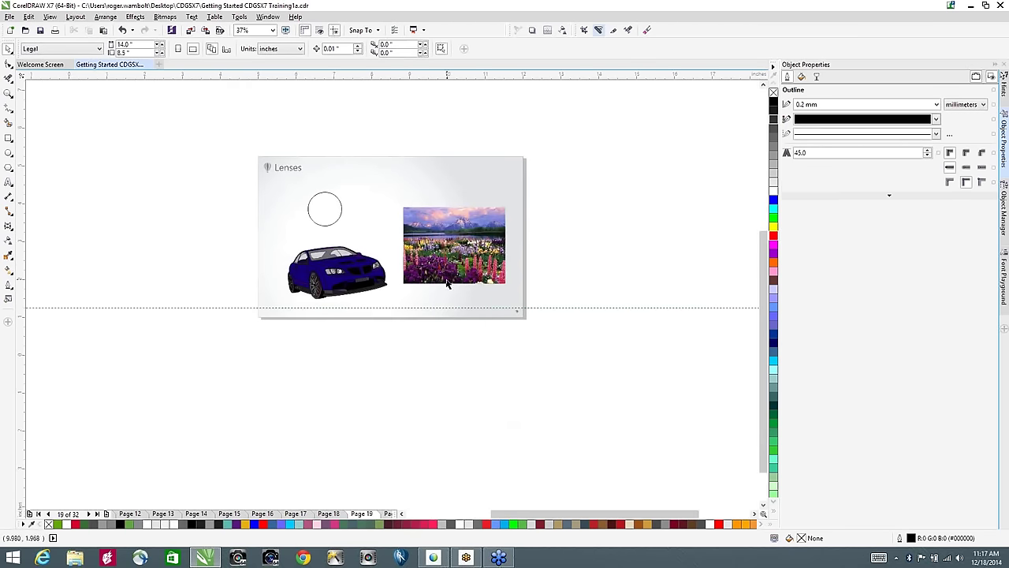
pyautogui.scroll(2, 447, 285)
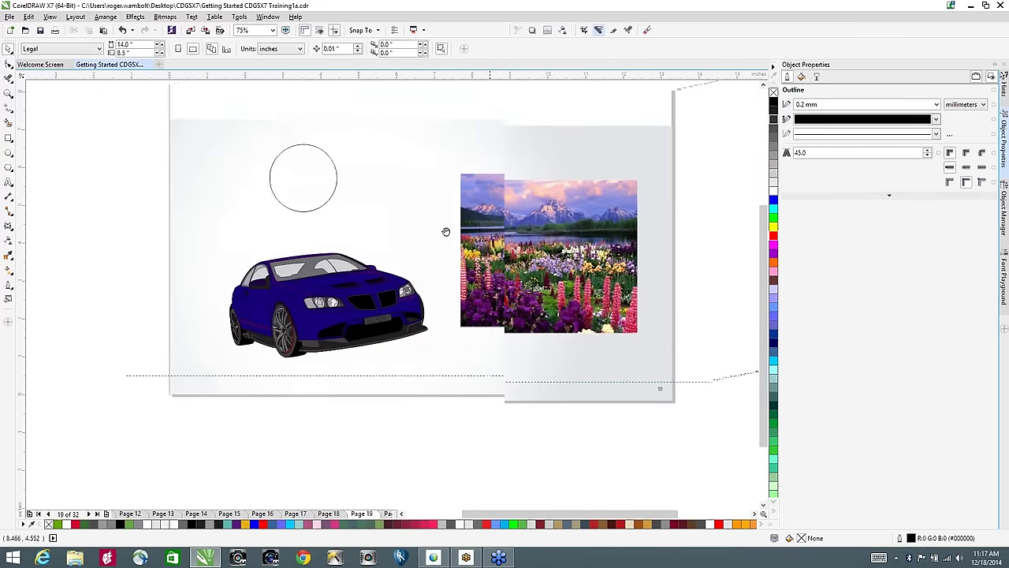
pyautogui.moveTo(446, 231); pyautogui.dragTo(416, 248)
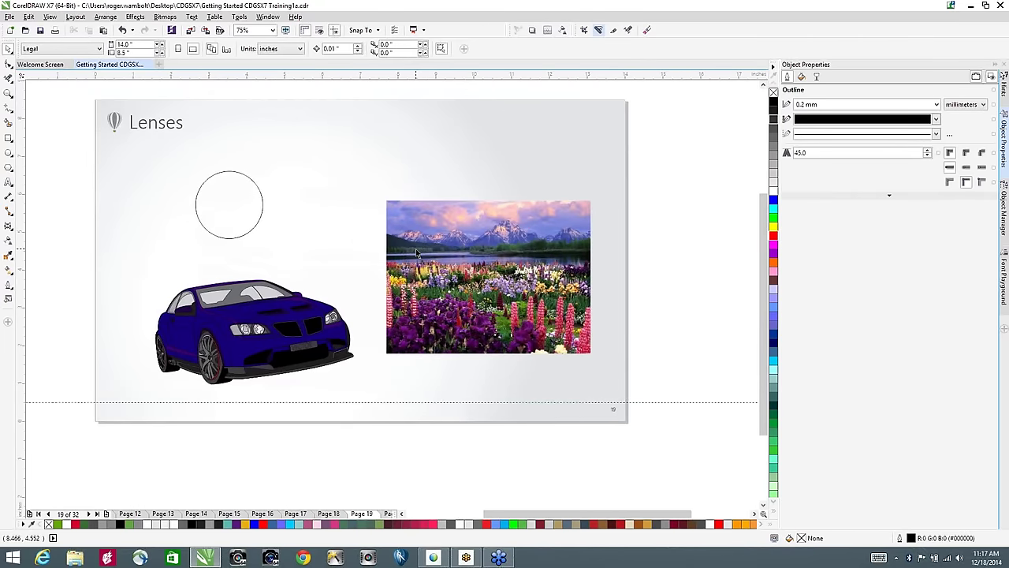
# Step: Enlarge the circle on the Lenses page to about 3" in diameter and move it over the front of the car
pyautogui.click(225, 196)
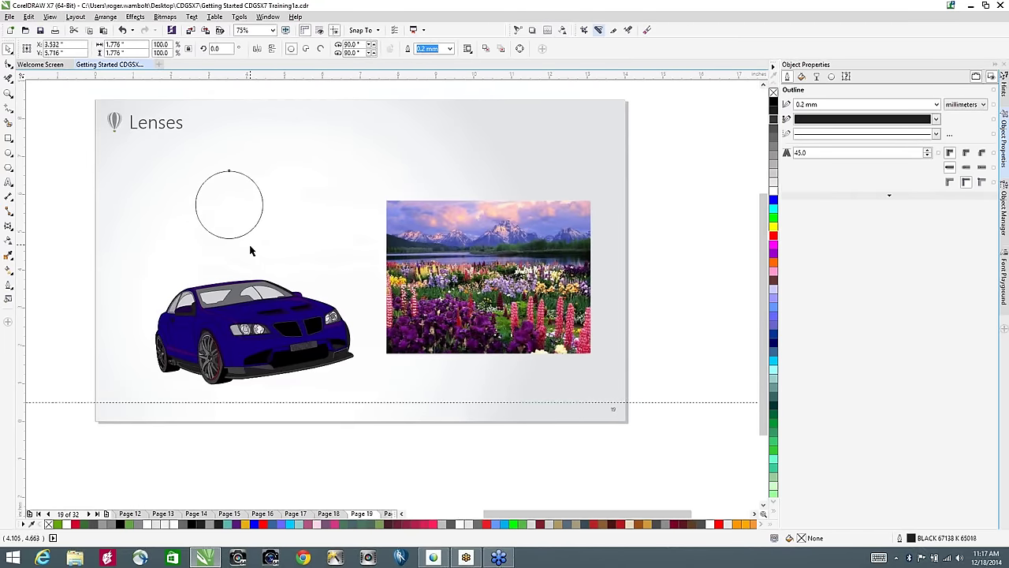
pyautogui.press('F8')
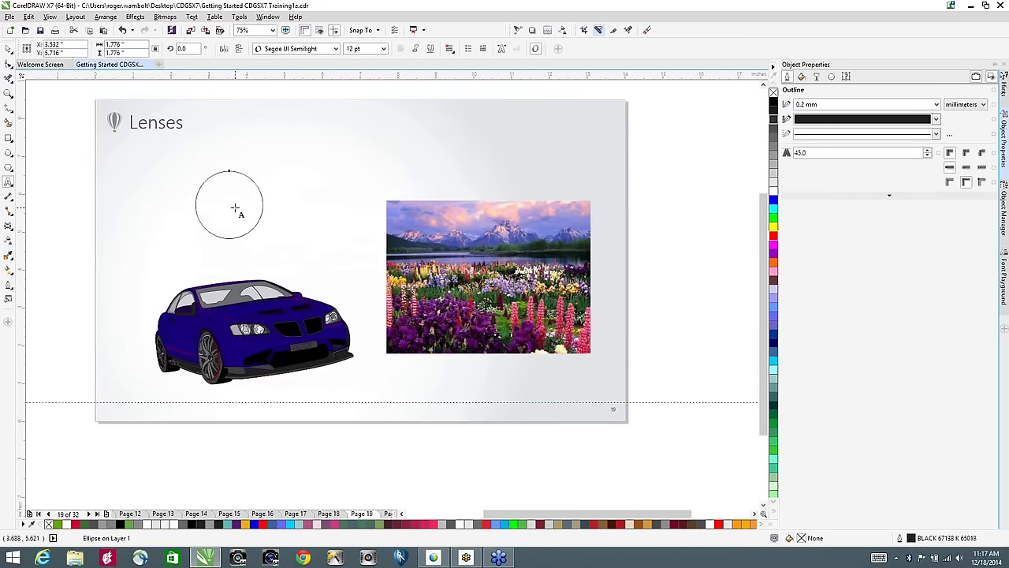
pyautogui.click(8, 49)
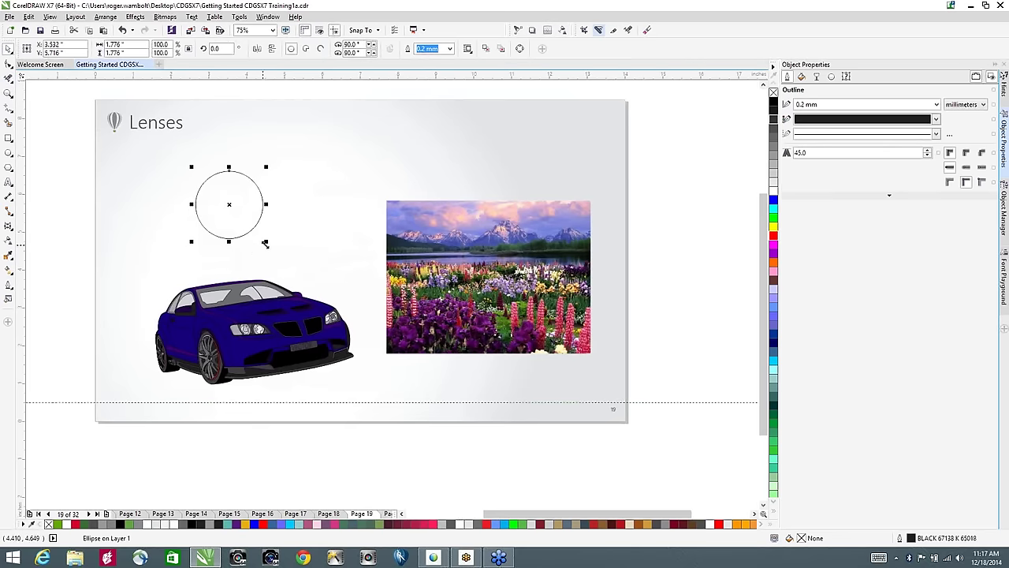
pyautogui.moveTo(272, 247); pyautogui.dragTo(309, 282)
pyautogui.moveTo(252, 214); pyautogui.dragTo(307, 271)
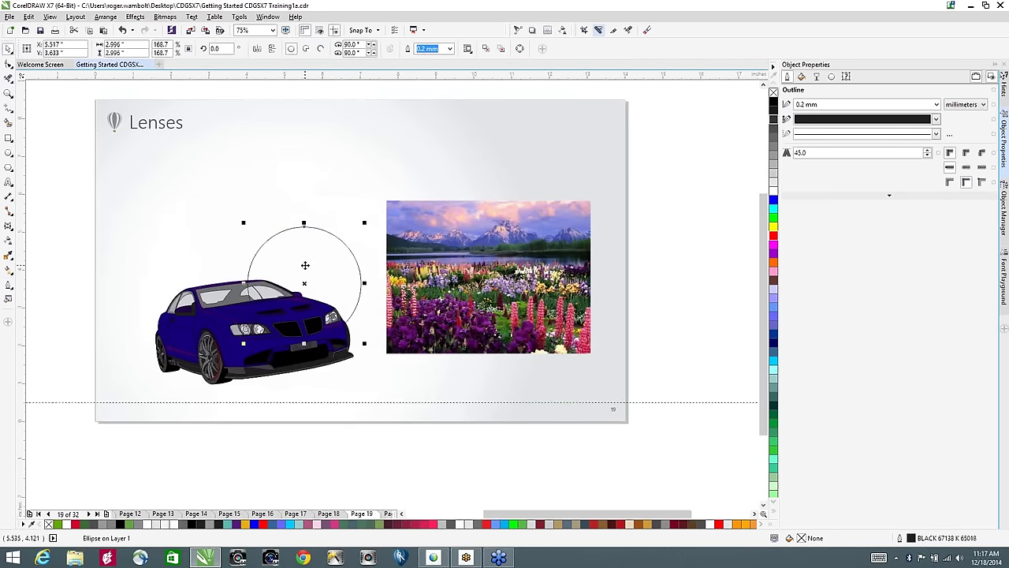
# Step: Apply a Brighten lens effect to the circle and position it over the front of the car
pyautogui.click(266, 17)
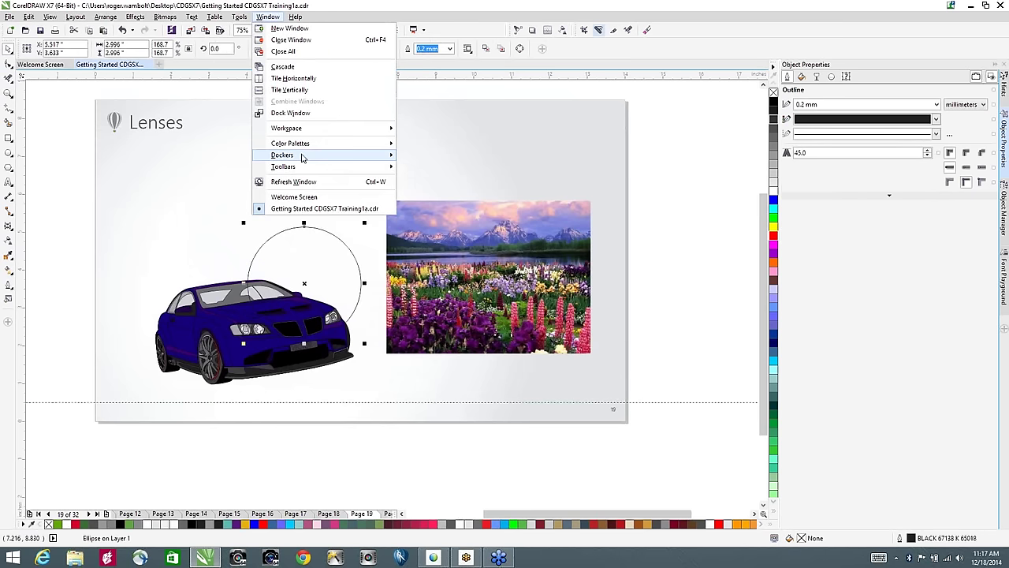
pyautogui.moveTo(306, 156)
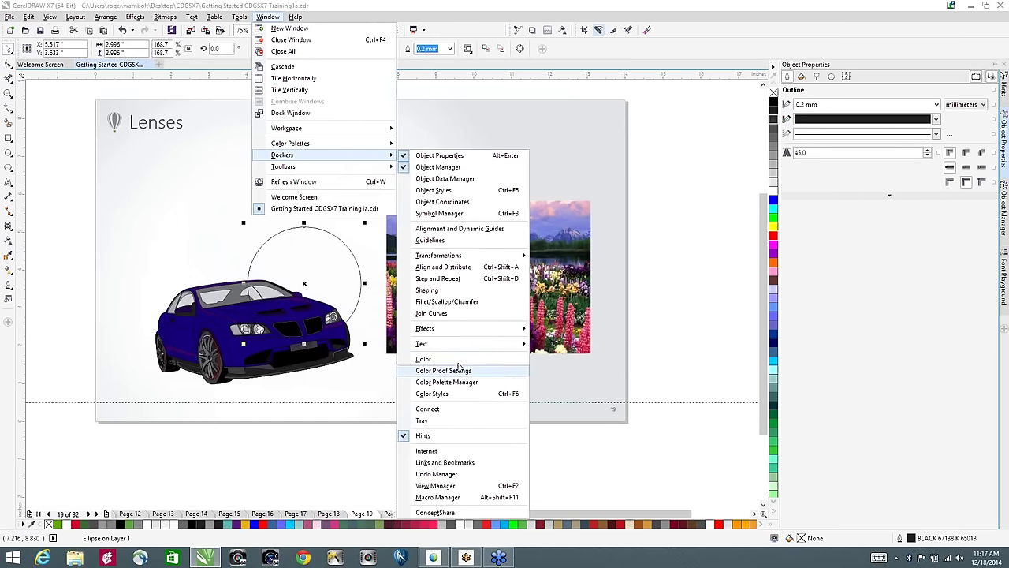
pyautogui.moveTo(460, 330)
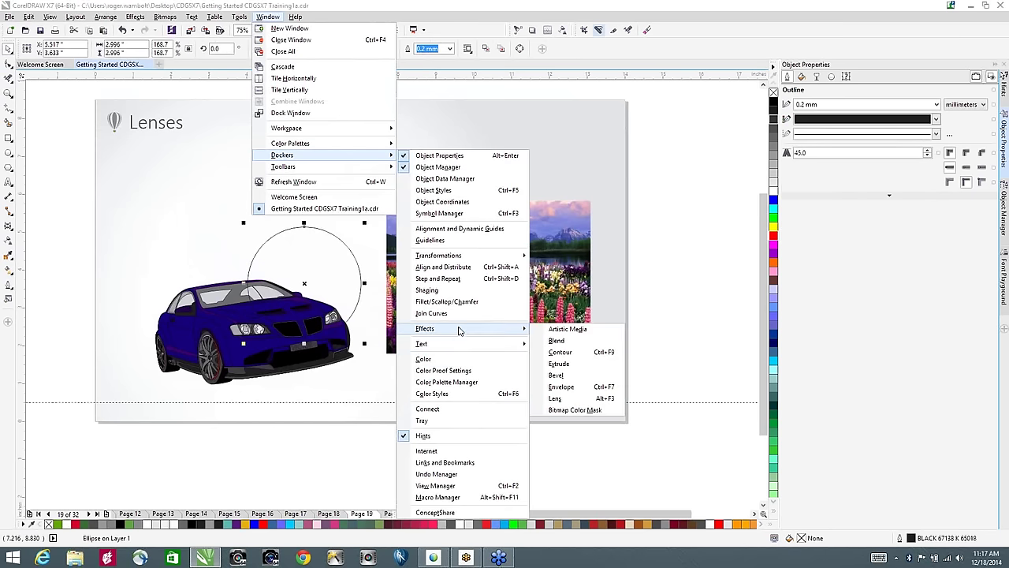
pyautogui.click(556, 398)
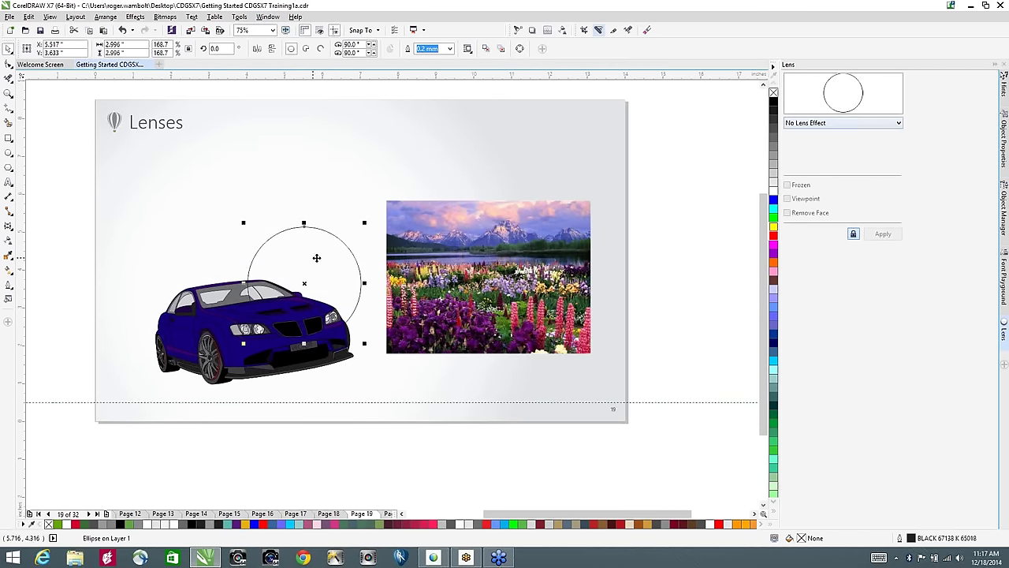
pyautogui.moveTo(331, 254); pyautogui.dragTo(333, 200)
pyautogui.click(863, 125)
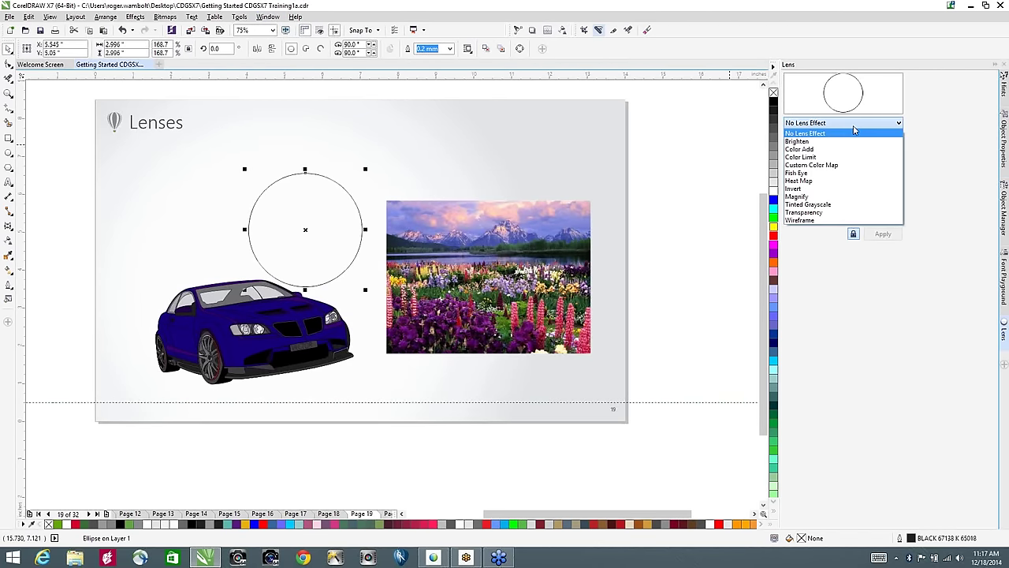
pyautogui.click(816, 144)
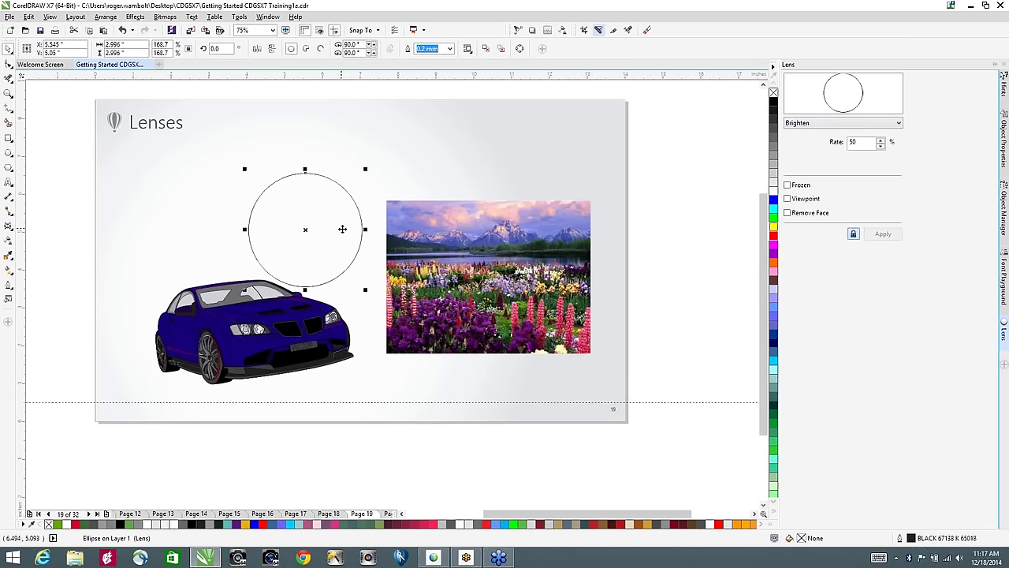
pyautogui.moveTo(342, 228); pyautogui.dragTo(339, 287)
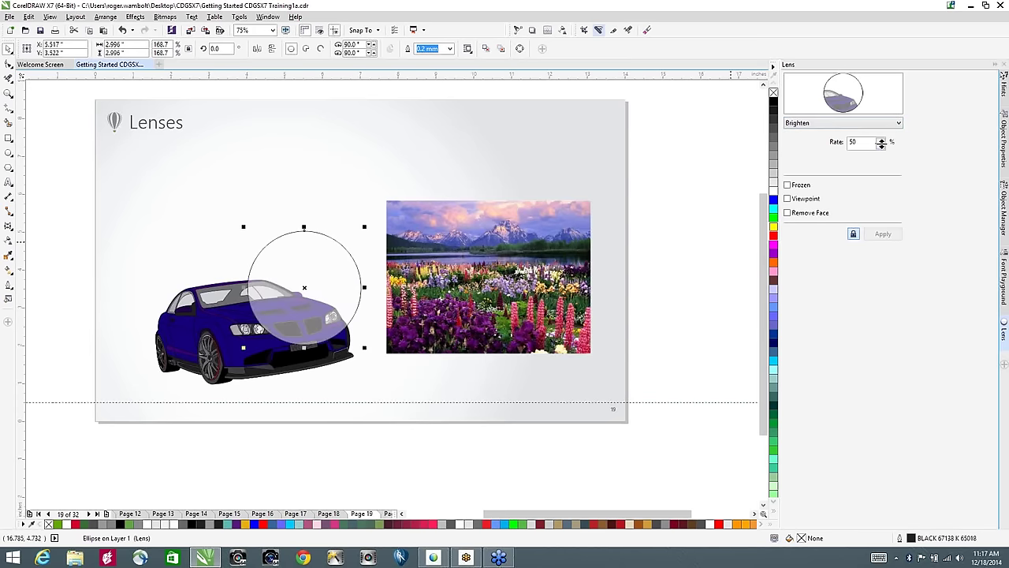
# Step: Lower the Brighten lens rate to -70% to darken the area beneath the circle
pyautogui.moveTo(881, 146); pyautogui.dragTo(881, 146)
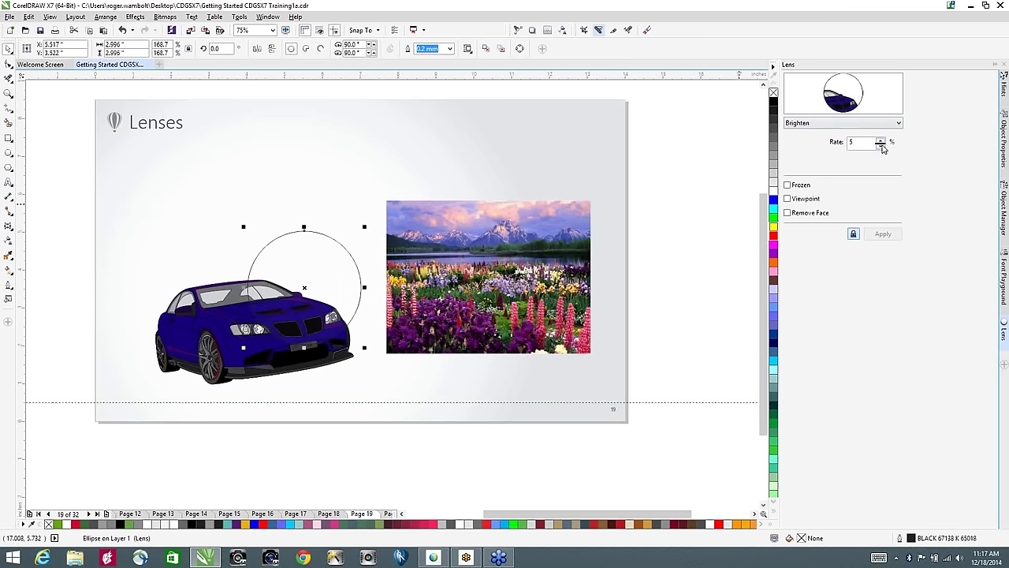
pyautogui.moveTo(881, 151); pyautogui.dragTo(883, 155)
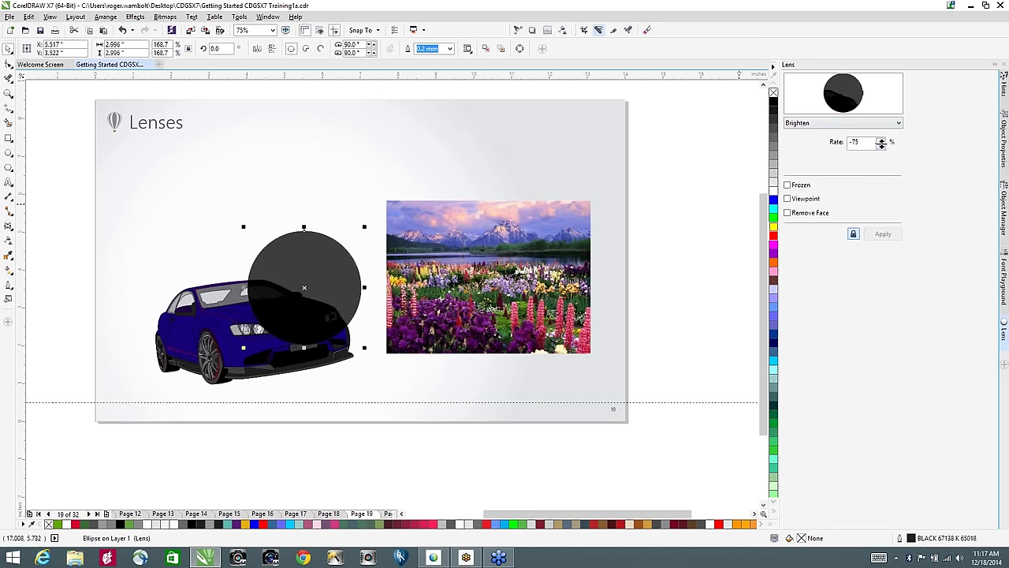
pyautogui.moveTo(883, 146); pyautogui.dragTo(882, 147)
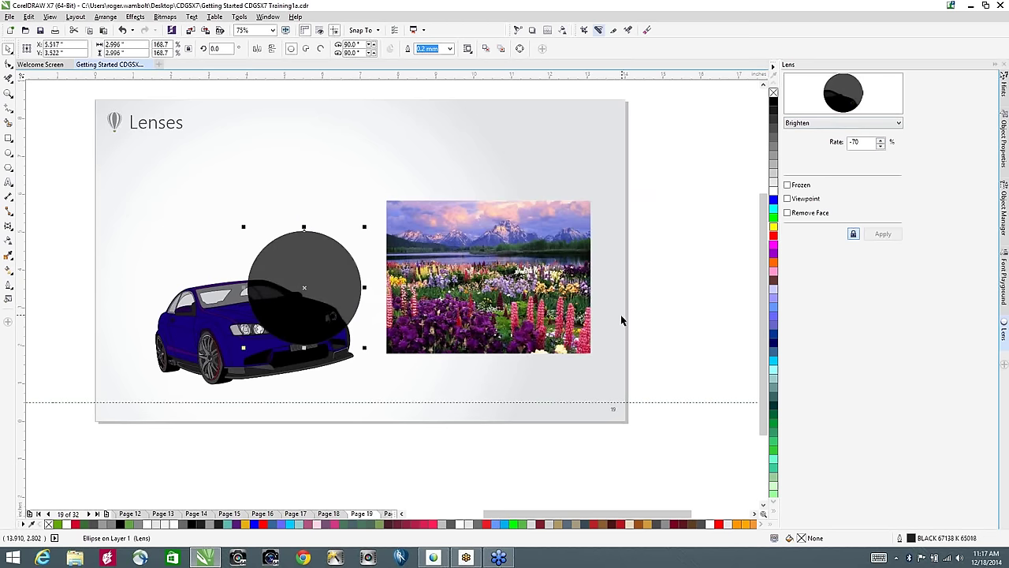
# Step: Move the circle clear of the car, try a Color Limit lens, switch it to Fish Eye, and place it over the car's front
pyautogui.moveTo(314, 277); pyautogui.dragTo(322, 202)
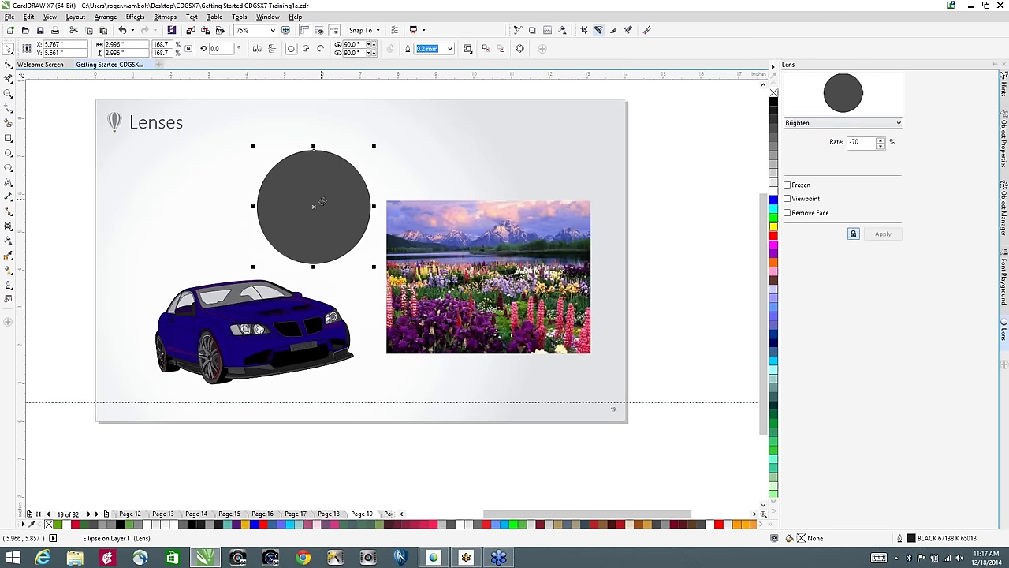
pyautogui.click(841, 123)
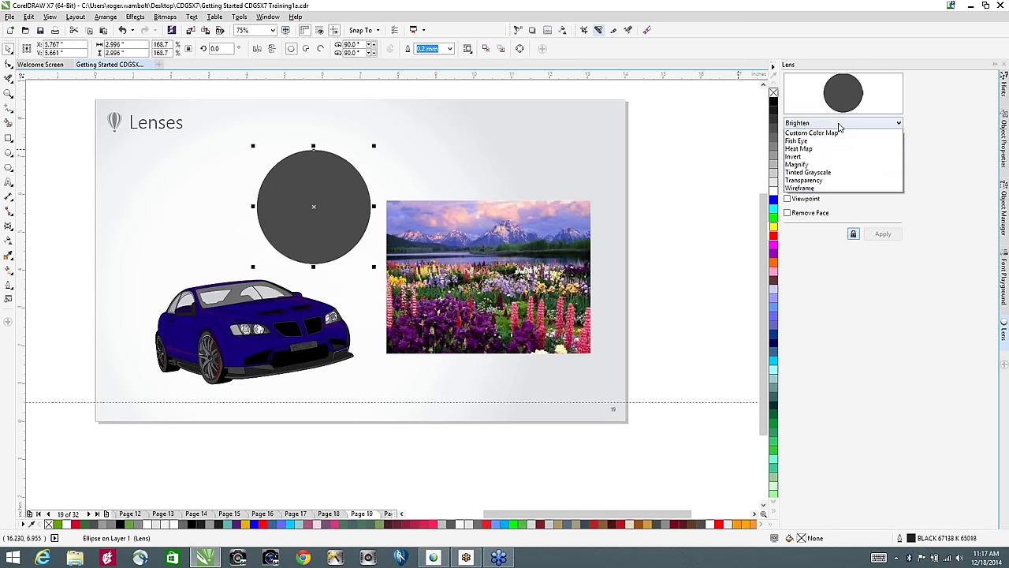
pyautogui.click(828, 157)
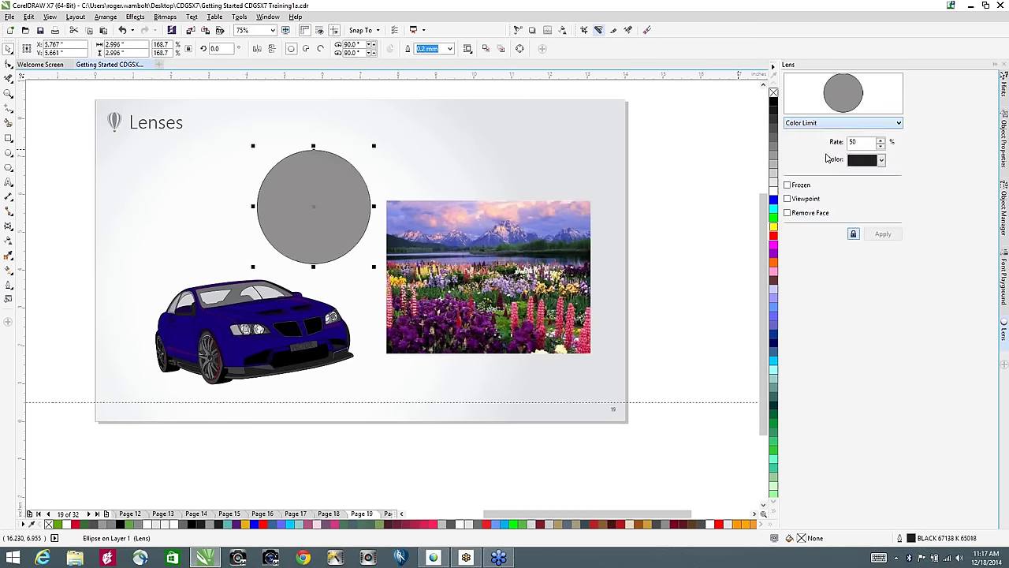
pyautogui.click(812, 123)
pyautogui.click(814, 173)
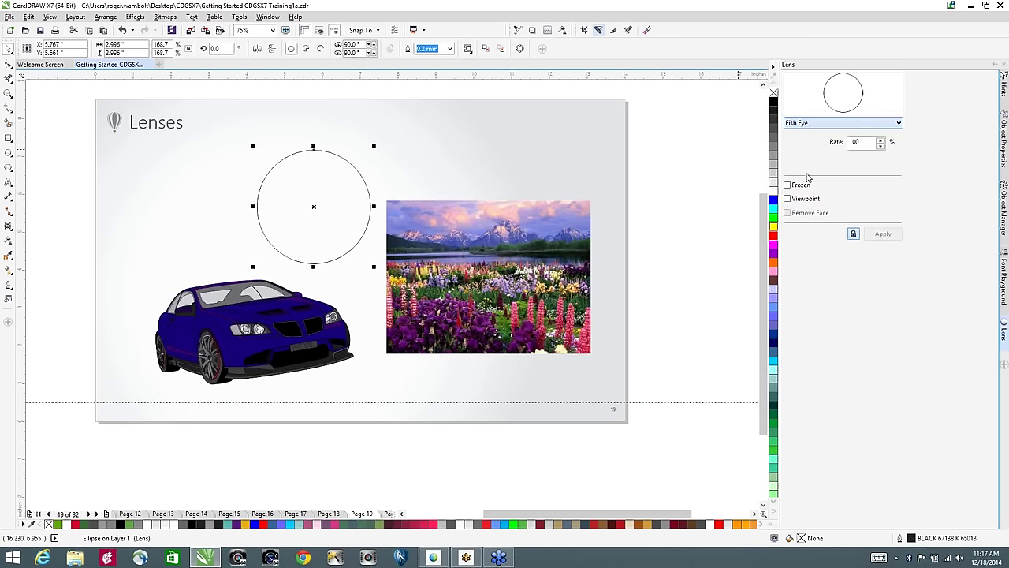
pyautogui.moveTo(333, 200); pyautogui.dragTo(349, 306)
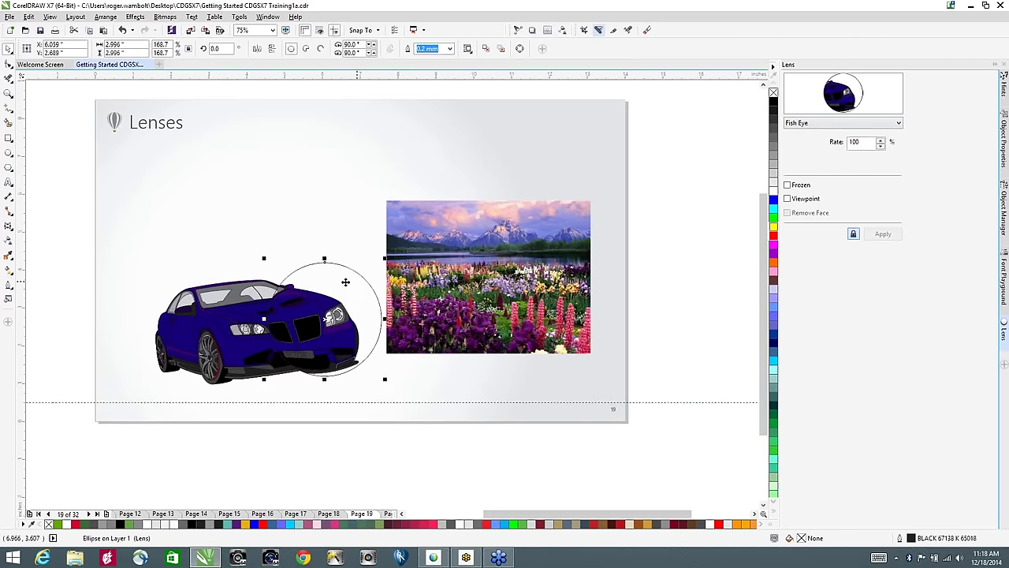
# Step: Try Fish Eye rates of 45% and 265% on the circle over the car's front
pyautogui.scroll(1, 337, 316)
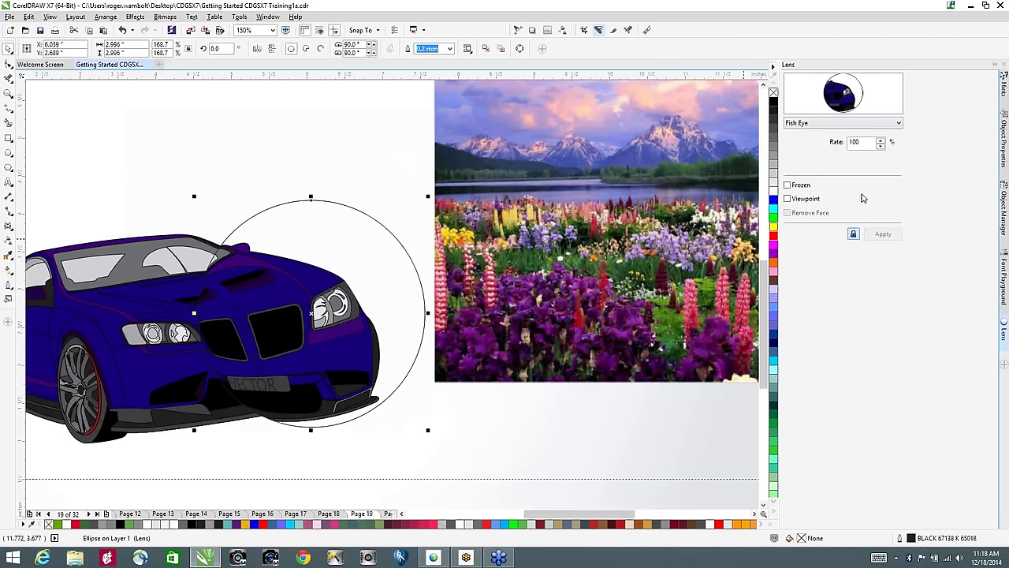
pyautogui.moveTo(880, 142); pyautogui.dragTo(882, 152)
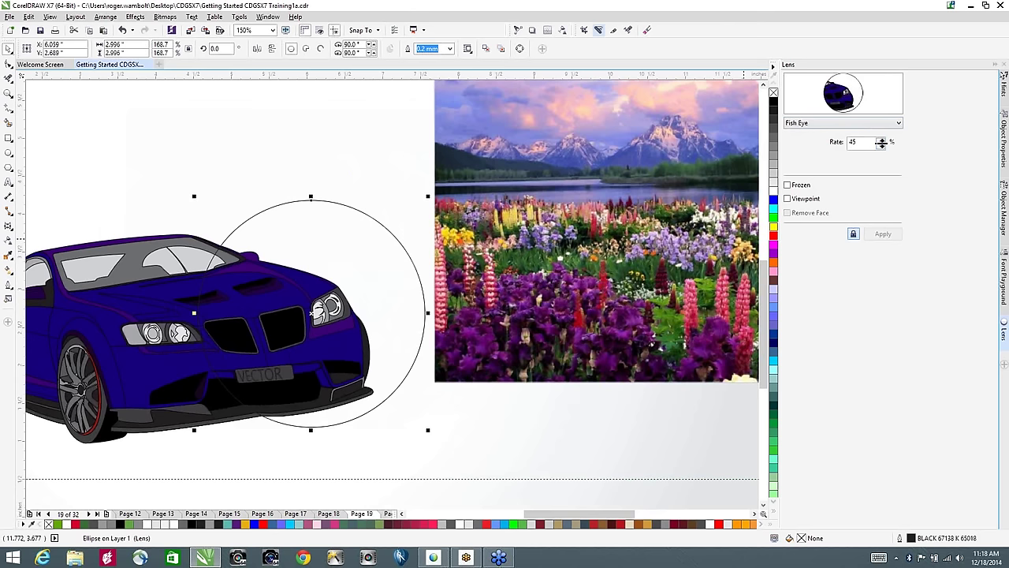
pyautogui.moveTo(881, 142)
pyautogui.mouseDown()
pyautogui.moveTo(878, 120)
pyautogui.moveTo(878, 143)
pyautogui.mouseUp()
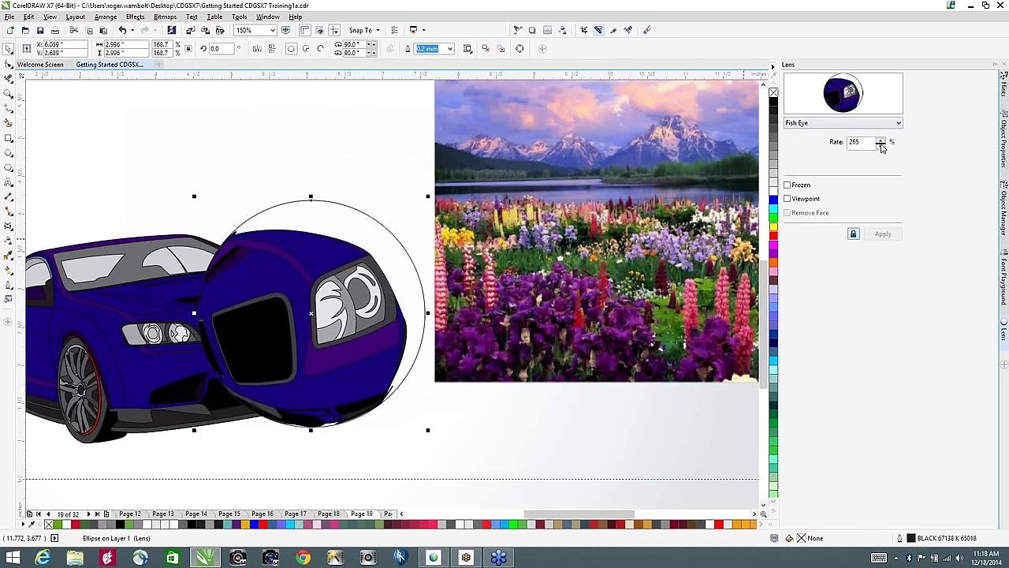
pyautogui.moveTo(881, 142); pyautogui.dragTo(875, 158)
# Step: Change the circle's lens to Magnify and set the amount to 1.3x
pyautogui.click(808, 124)
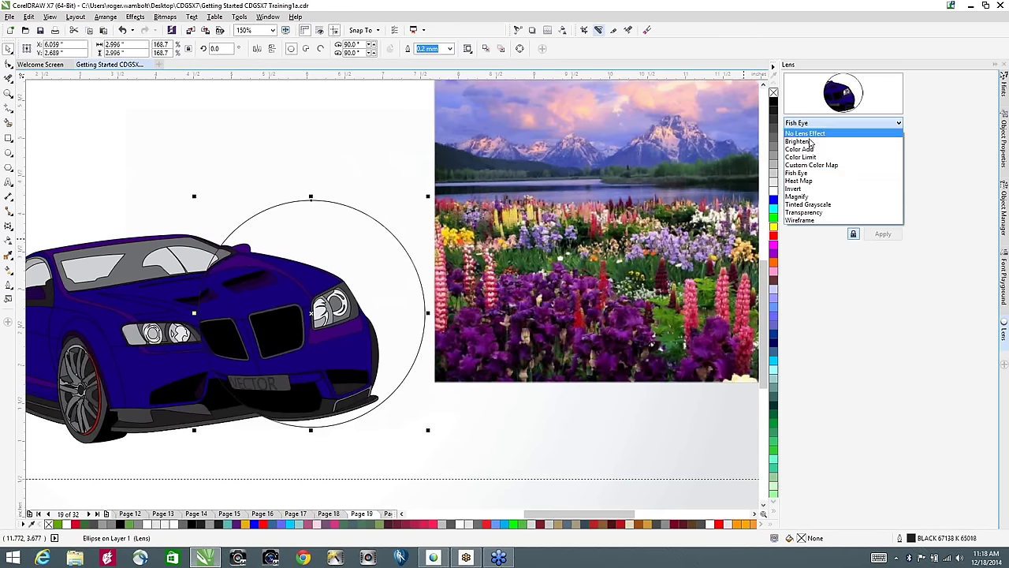
pyautogui.click(808, 201)
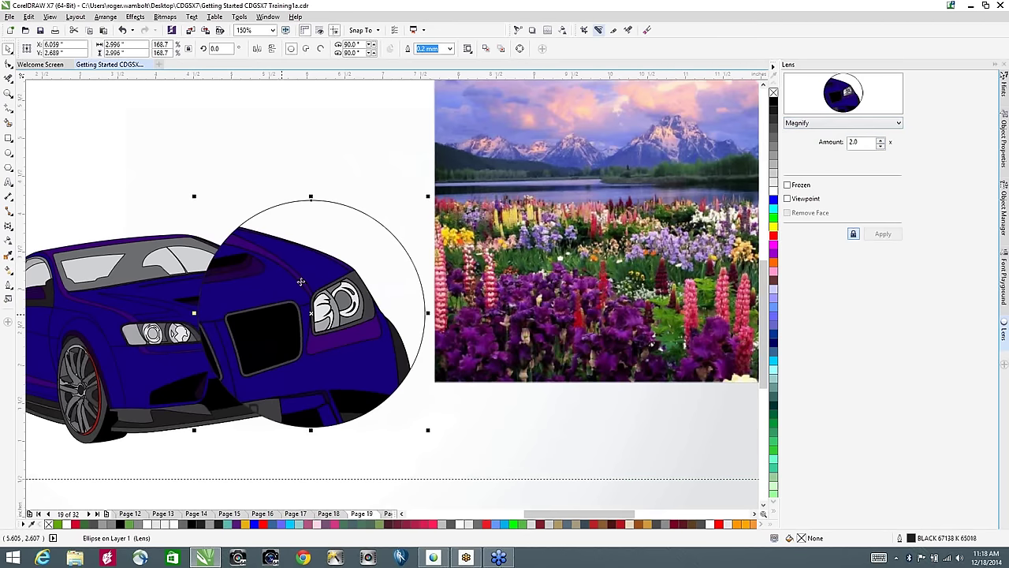
pyautogui.click(881, 146)
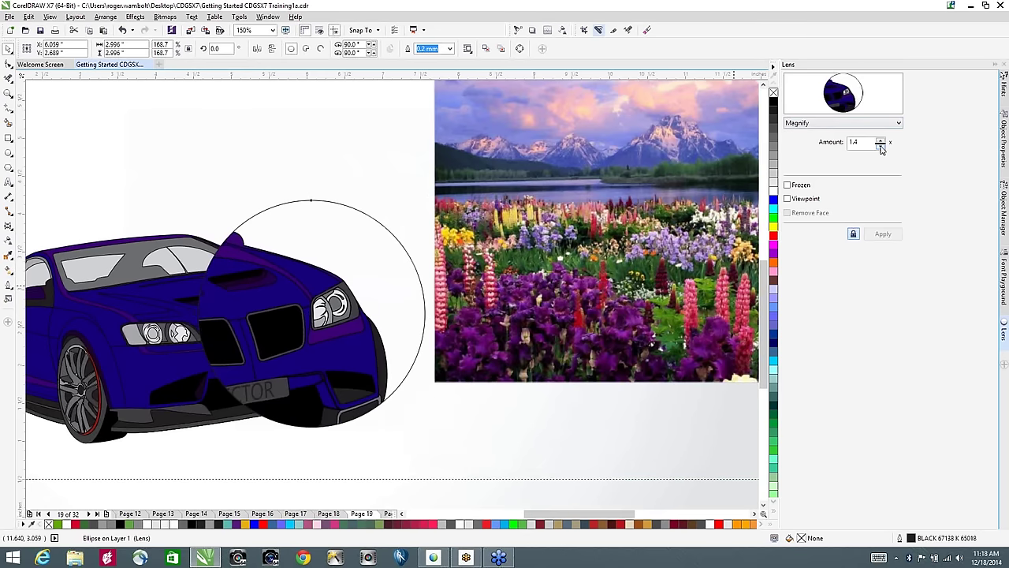
pyautogui.click(881, 146)
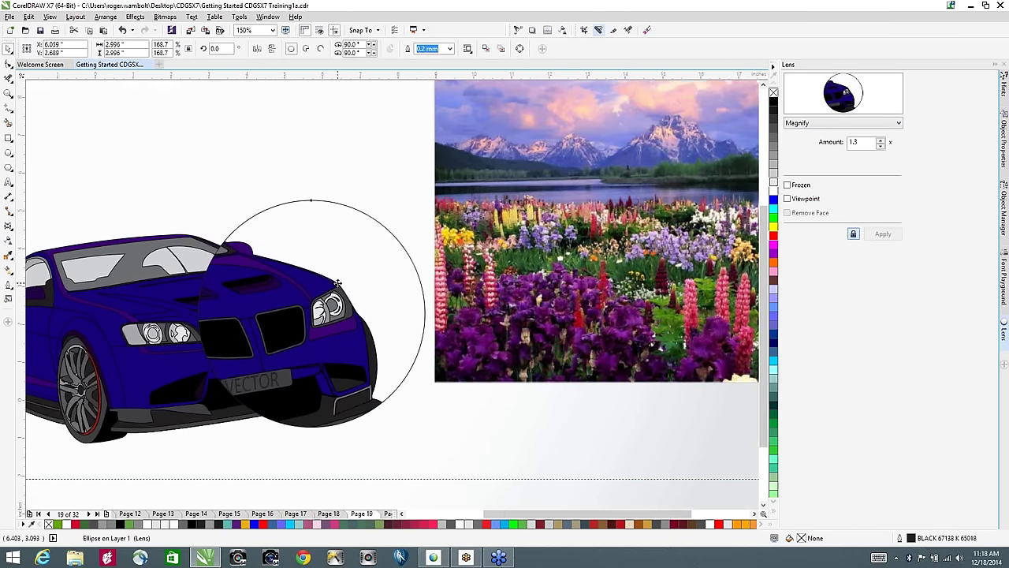
pyautogui.scroll(-3, 338, 283)
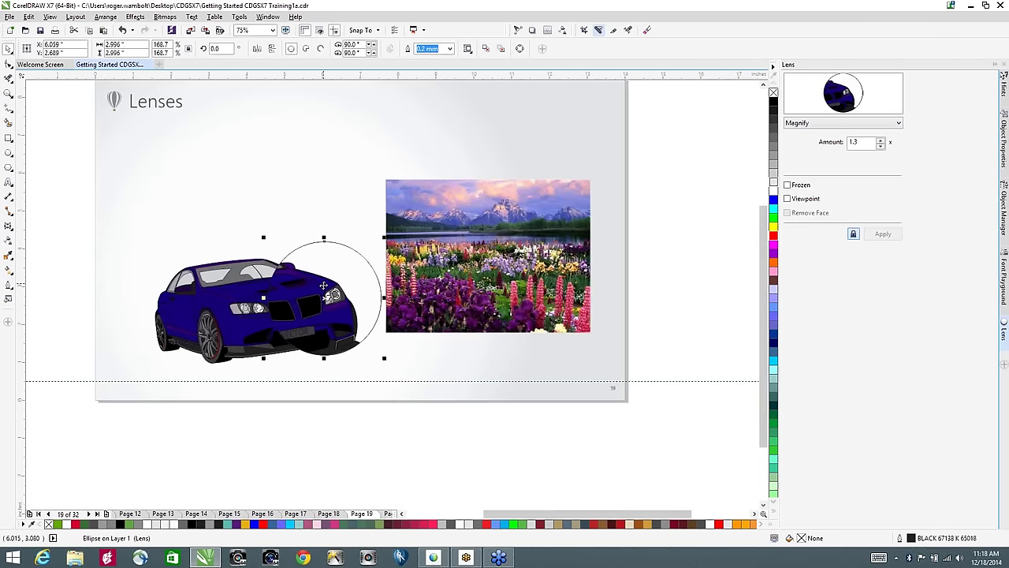
# Step: Freeze the Magnify lens and move the frozen circle off the car to the upper part of the page
pyautogui.click(787, 185)
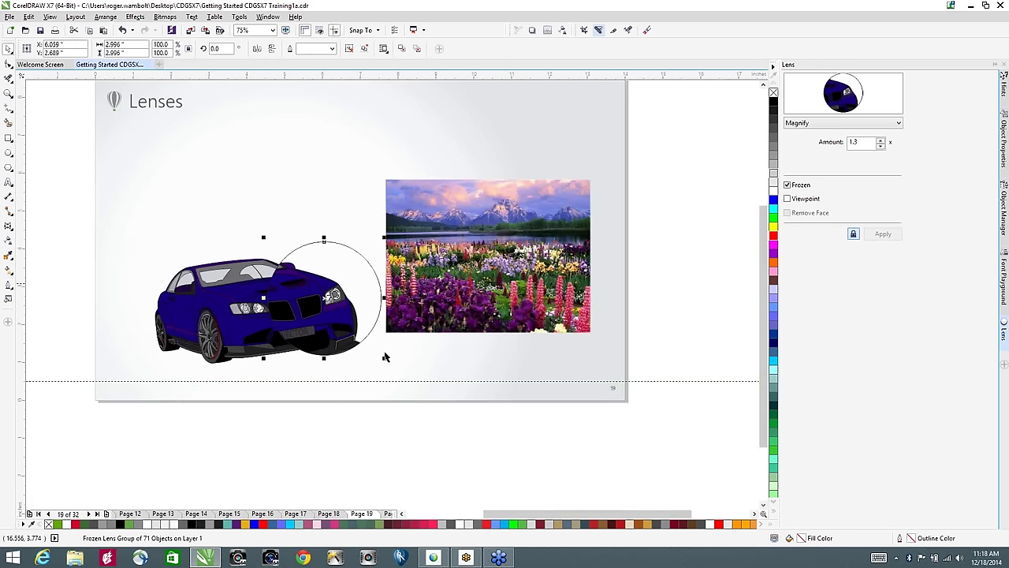
pyautogui.moveTo(347, 309); pyautogui.dragTo(317, 194)
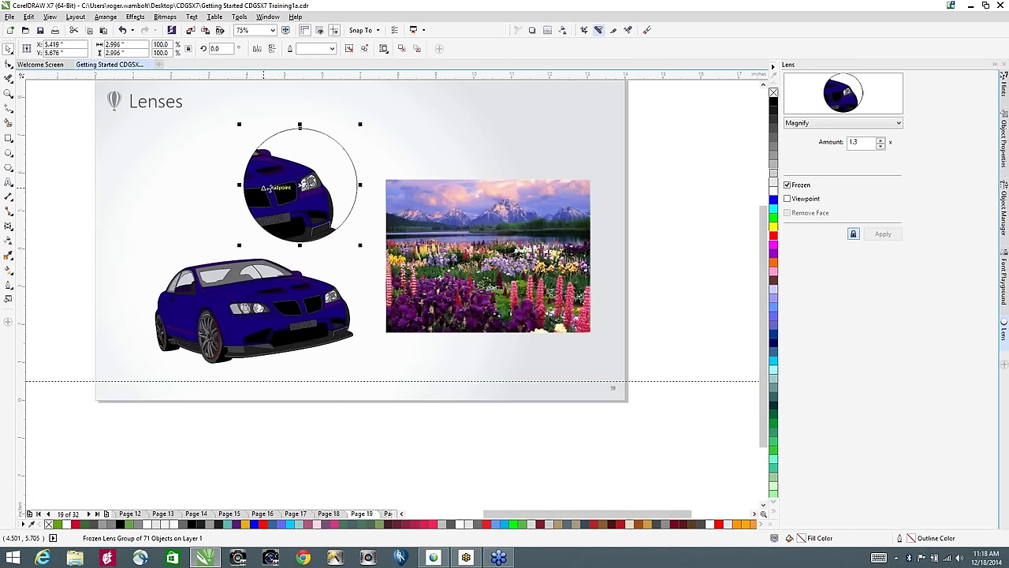
pyautogui.moveTo(327, 146); pyautogui.dragTo(358, 100)
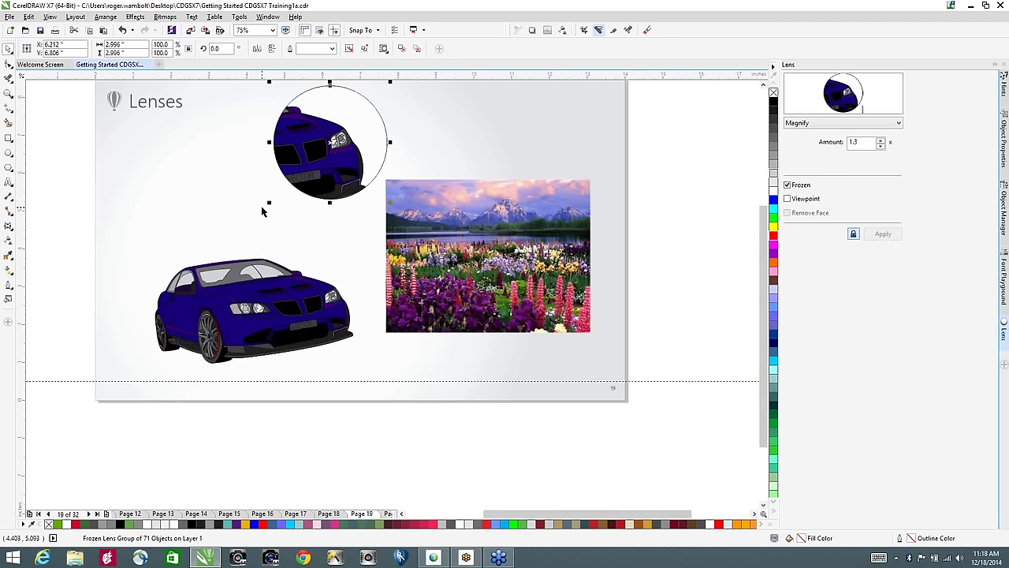
# Step: Draw a rectangle about 3.7" wide and 1.9" high and position it just above the car's roof
pyautogui.click(8, 138)
pyautogui.moveTo(166, 218); pyautogui.dragTo(306, 289)
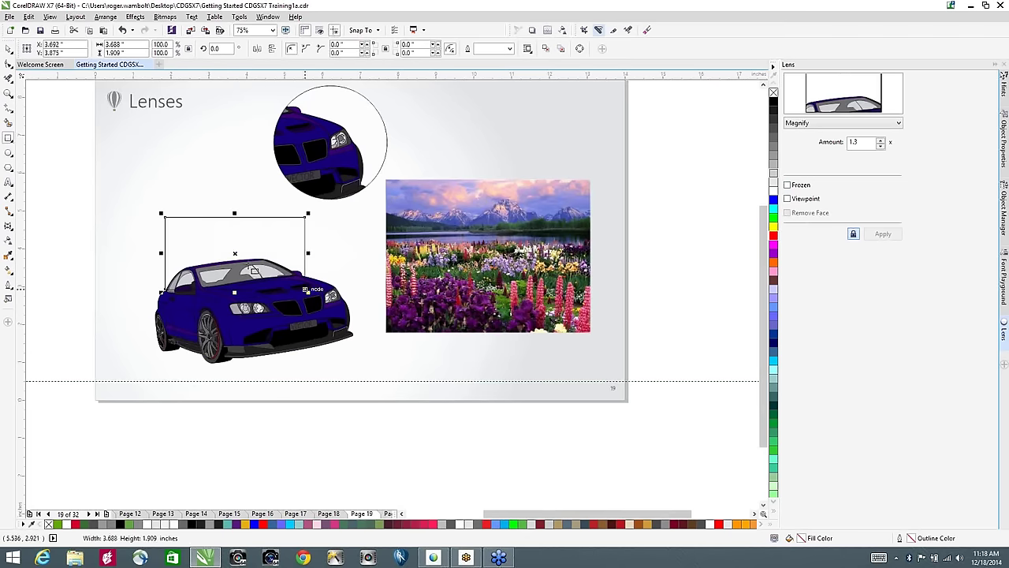
pyautogui.moveTo(198, 227); pyautogui.dragTo(198, 227)
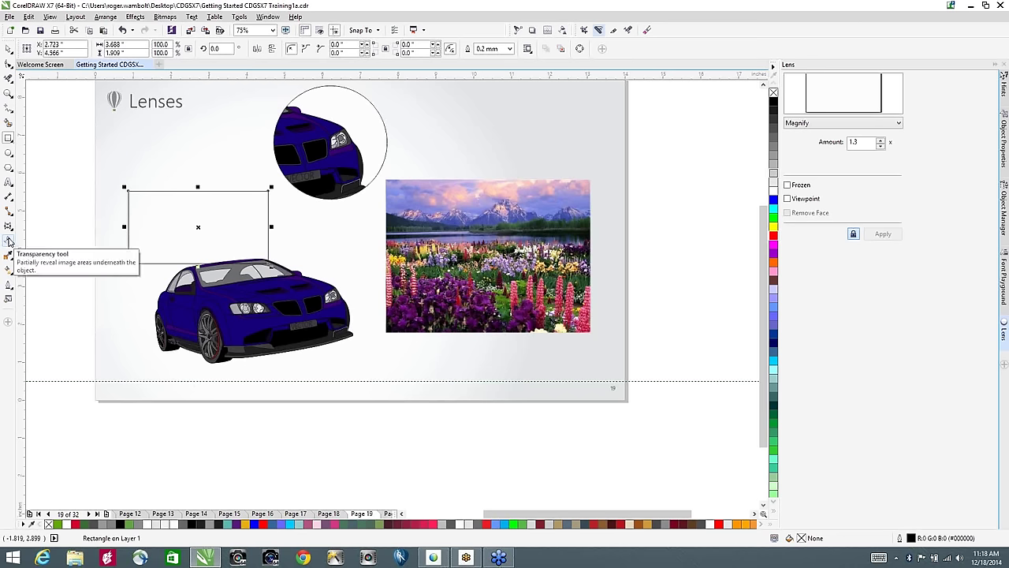
# Step: Try a gradient transparency on the unfilled rectangle with the Transparency tool, and undo it
pyautogui.click(563, 30)
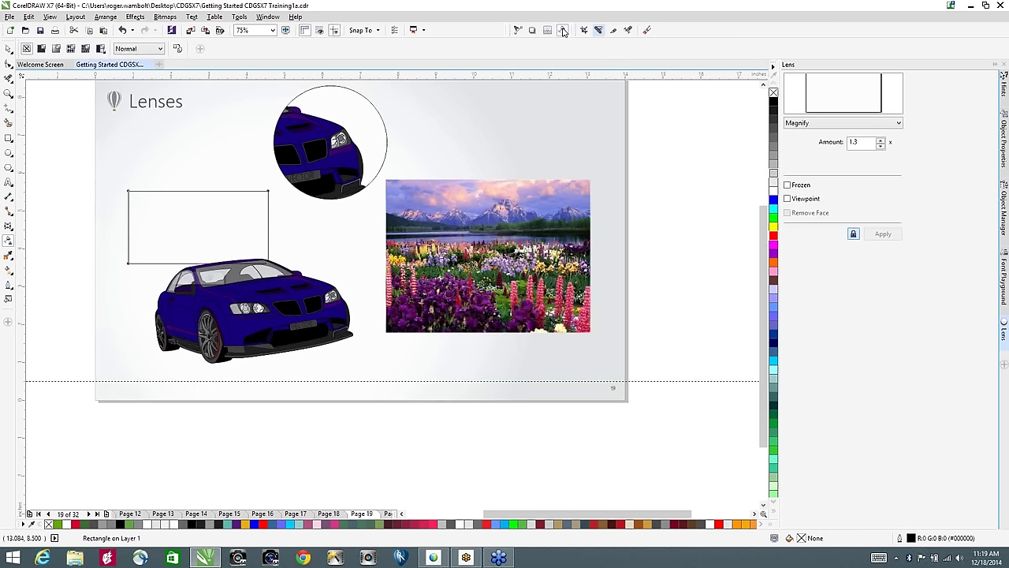
pyautogui.moveTo(184, 221); pyautogui.dragTo(182, 264)
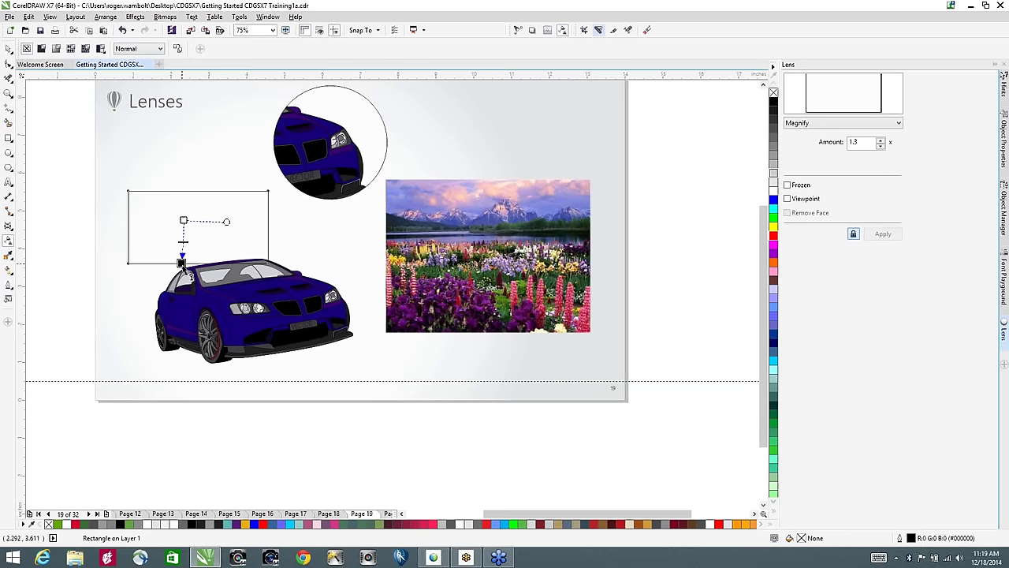
pyautogui.click(8, 49)
pyautogui.hotkey('ctrl', 'z')
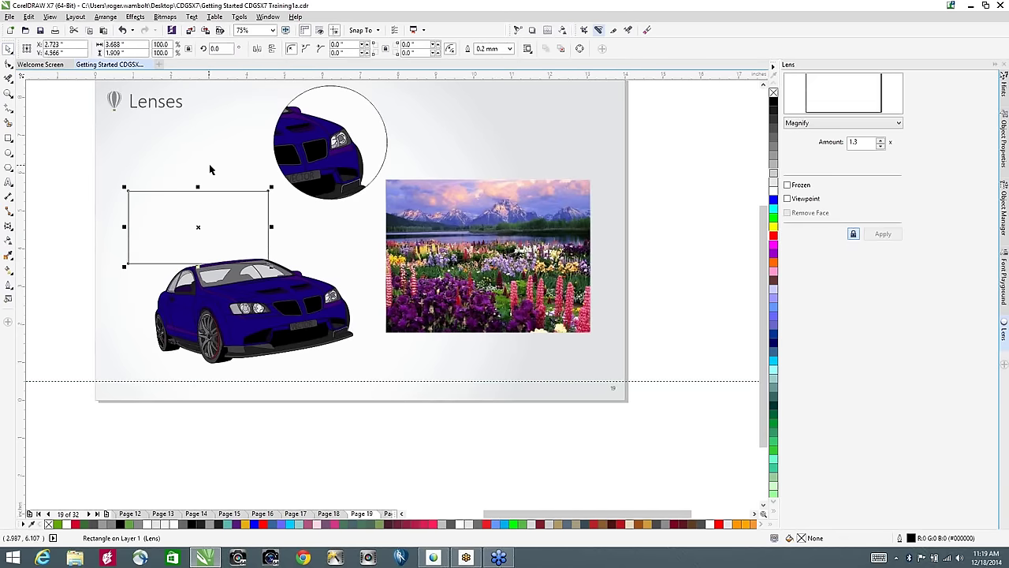
# Step: Fill the rectangle with red and apply a linear transparency that fades toward the car
pyautogui.click(773, 237)
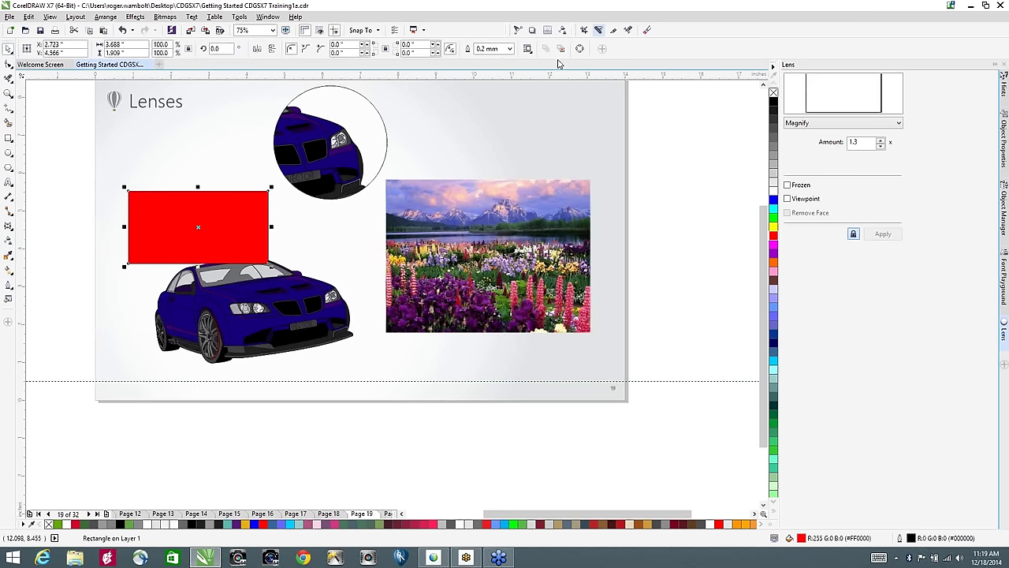
pyautogui.click(8, 240)
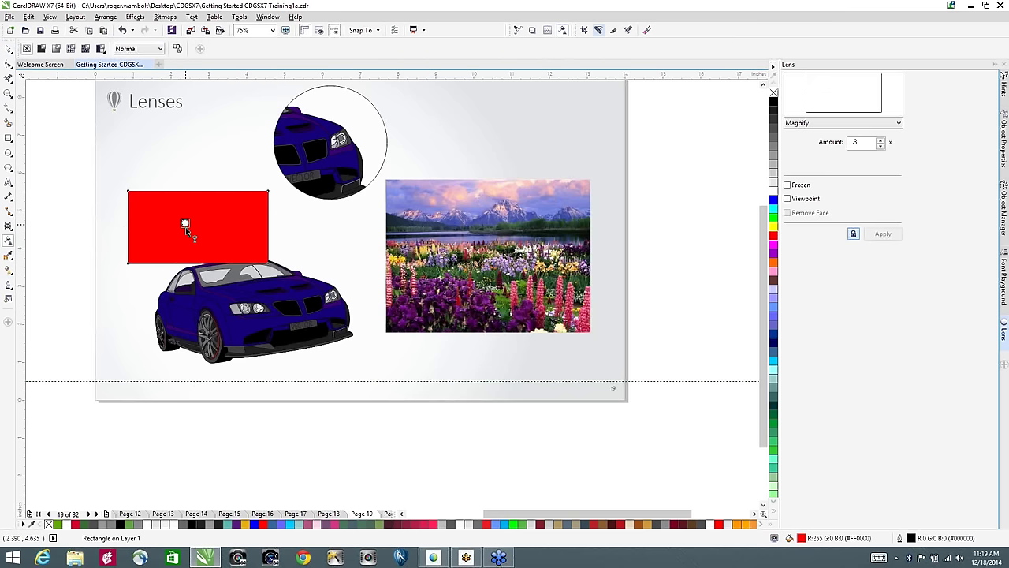
pyautogui.moveTo(185, 224); pyautogui.dragTo(201, 260)
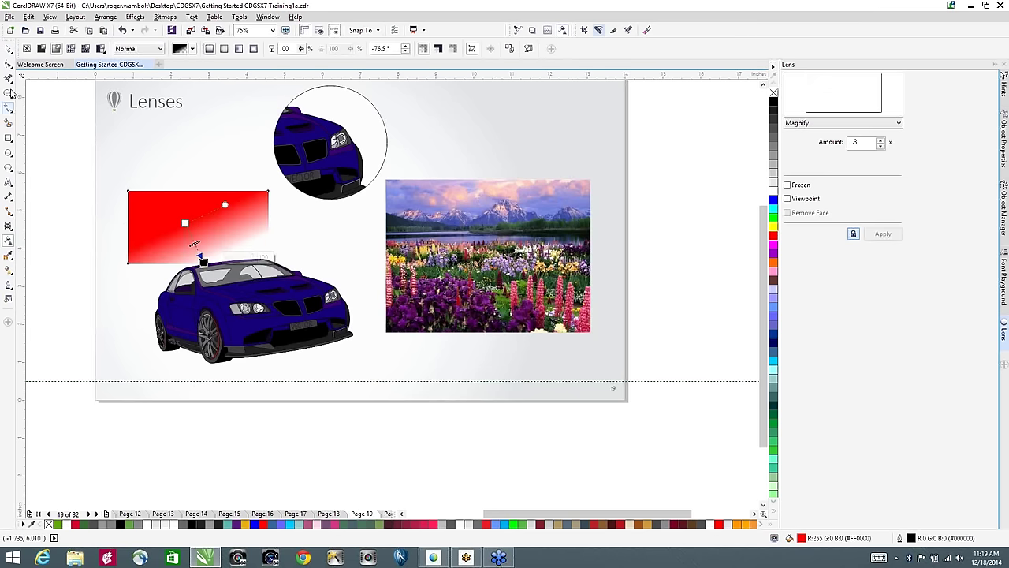
pyautogui.click(8, 49)
# Step: Move the semi-transparent red rectangle over the car's roof and back up to the empty area above the car
pyautogui.moveTo(206, 212); pyautogui.dragTo(210, 237)
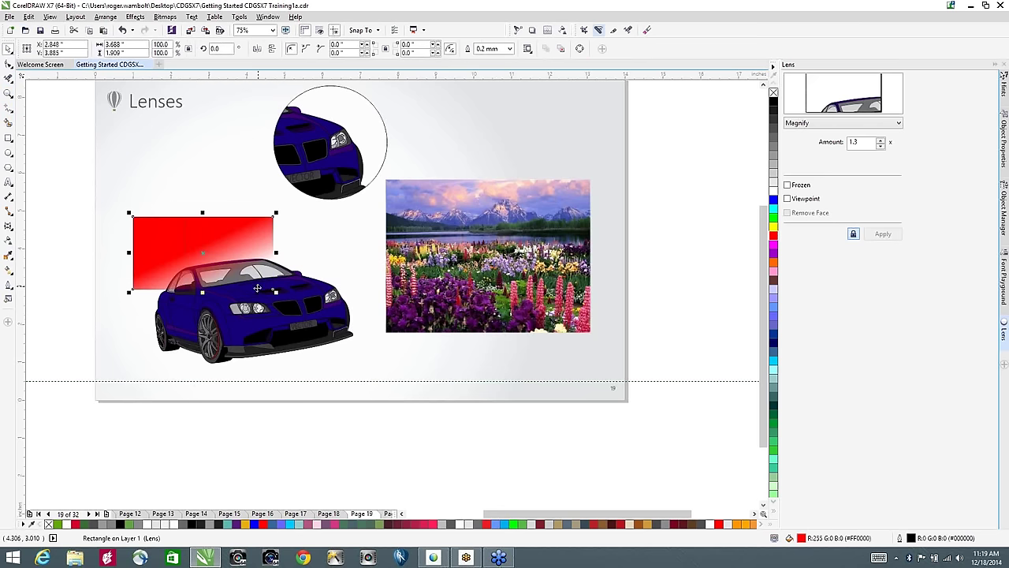
pyautogui.moveTo(203, 239); pyautogui.dragTo(197, 236)
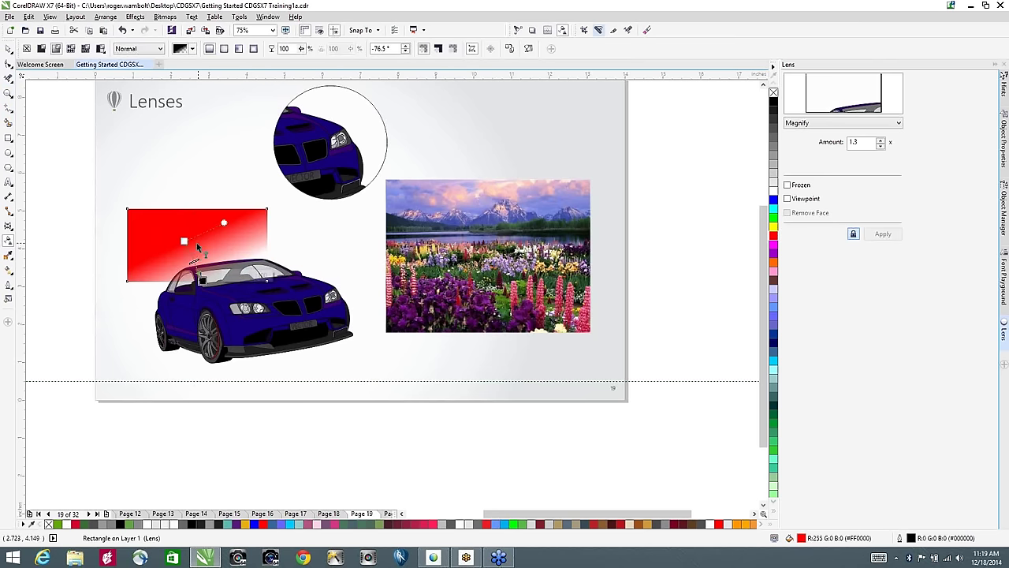
pyautogui.moveTo(198, 239); pyautogui.dragTo(186, 187)
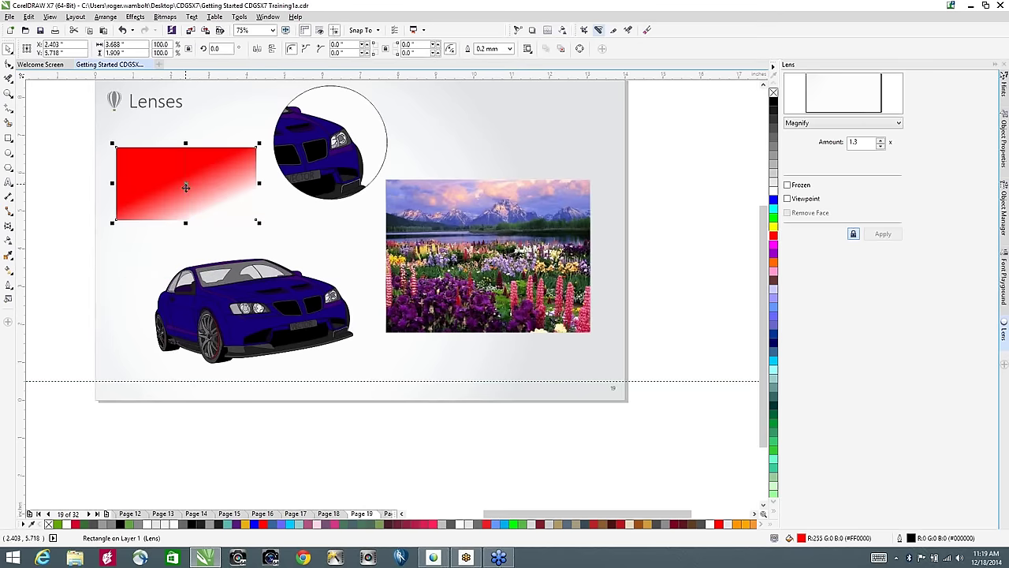
# Step: Change the direction, spread and skew of the red rectangle's transparency gradient, and delete the rectangle
pyautogui.press('t')
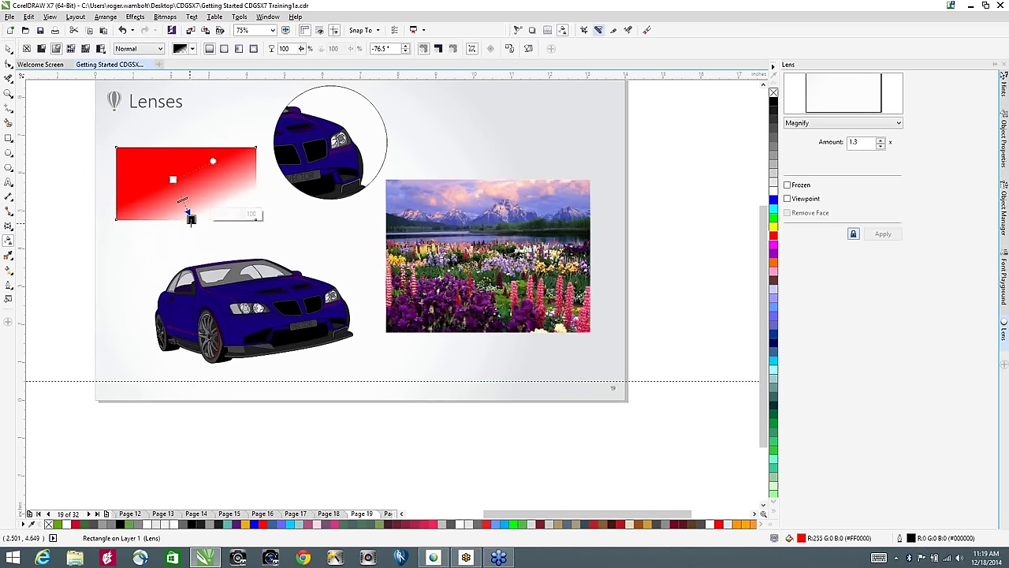
pyautogui.moveTo(190, 217); pyautogui.dragTo(209, 181)
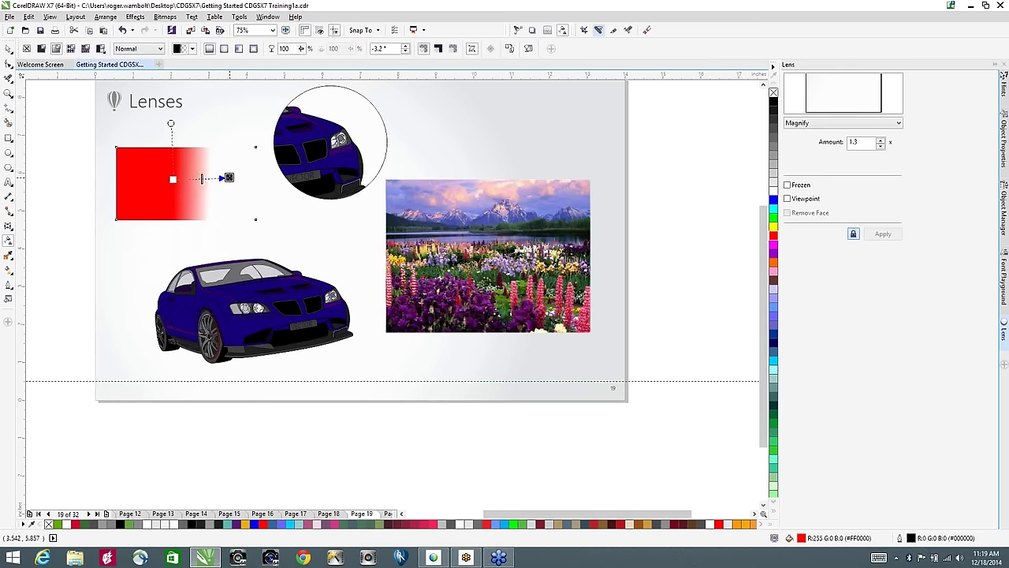
pyautogui.moveTo(206, 179)
pyautogui.mouseDown()
pyautogui.moveTo(224, 179)
pyautogui.moveTo(198, 216)
pyautogui.moveTo(218, 181)
pyautogui.mouseUp()
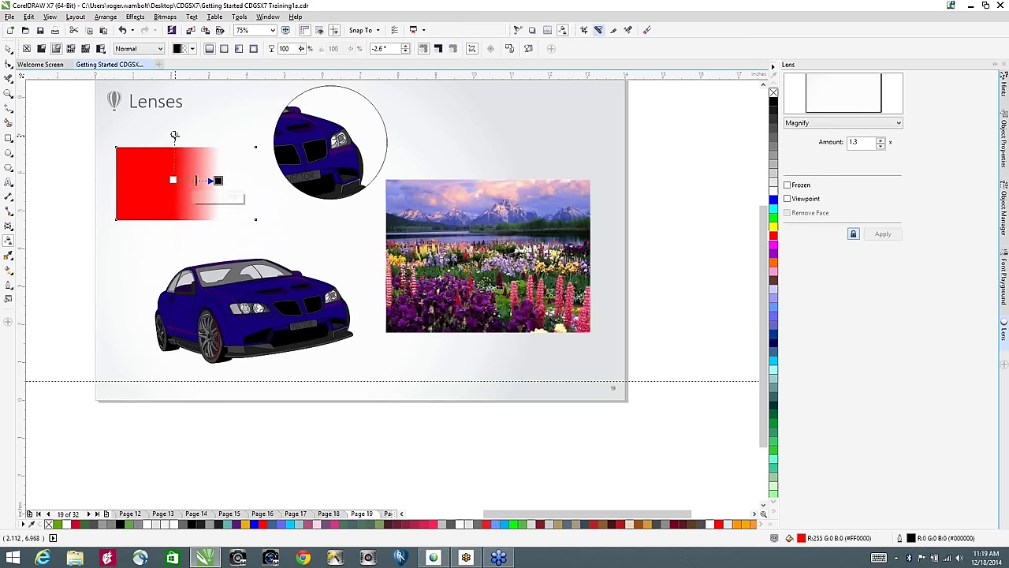
pyautogui.moveTo(174, 136); pyautogui.dragTo(224, 154)
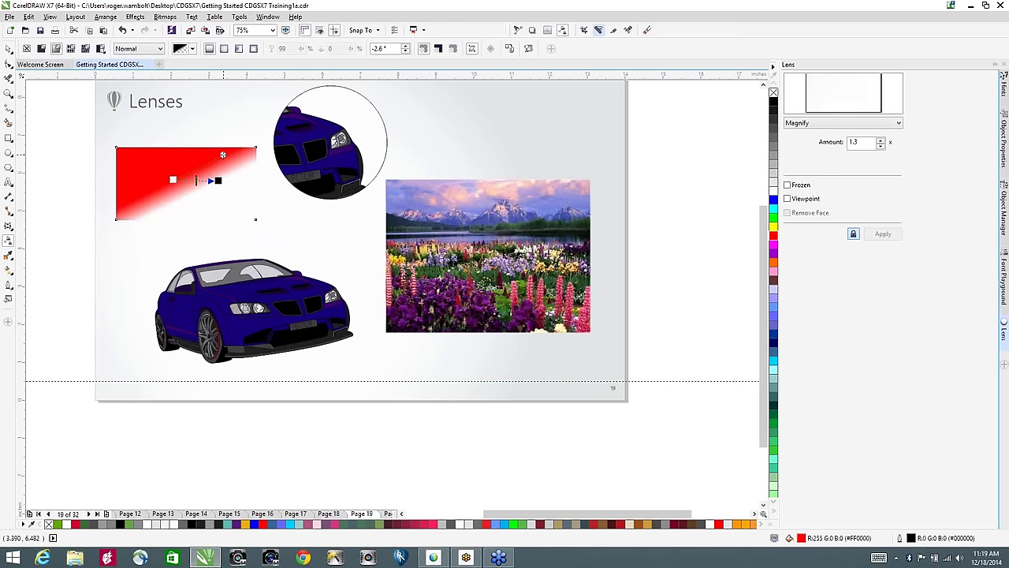
pyautogui.click(8, 49)
pyautogui.press('Delete')
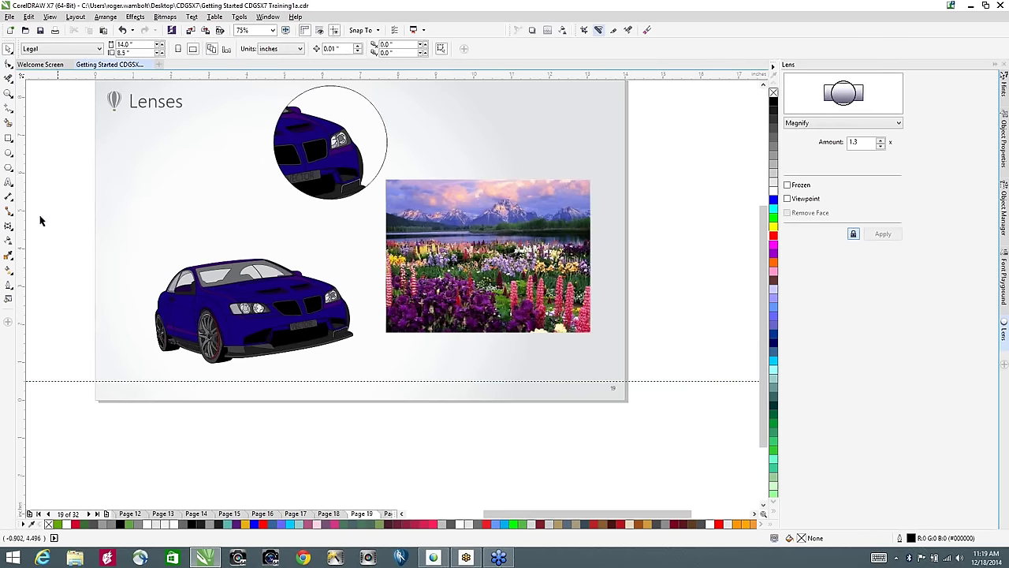
# Step: Draw a circle about 3 inches wide above the car and give it a horizontal black-to-white linear fountain fill
pyautogui.click(8, 153)
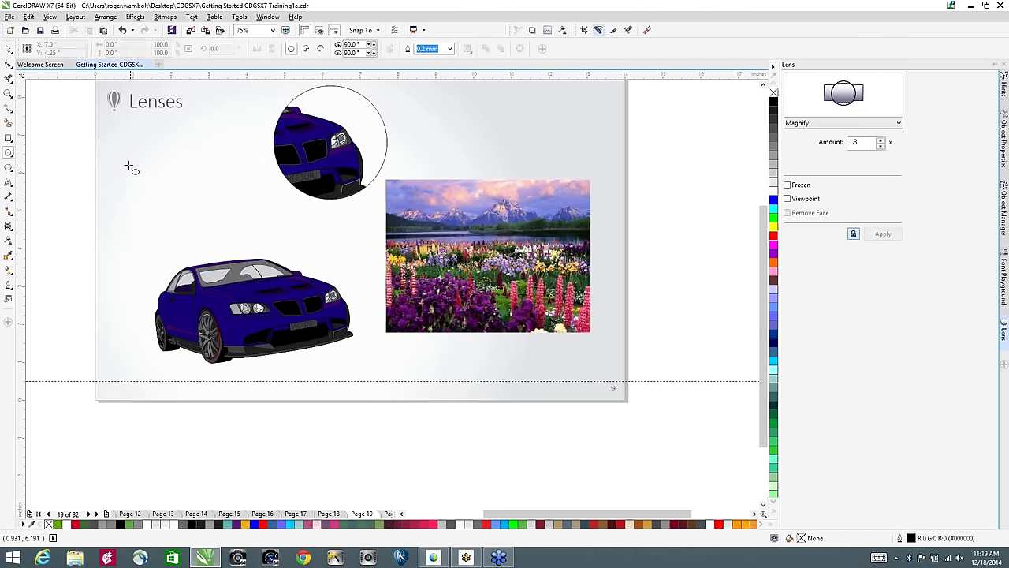
pyautogui.moveTo(127, 164); pyautogui.dragTo(244, 282)
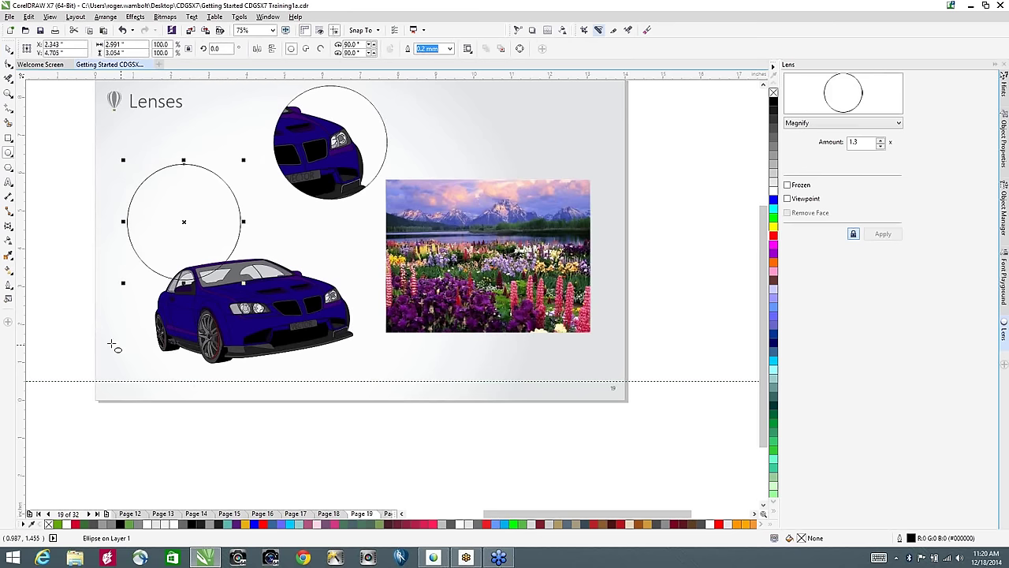
pyautogui.click(9, 271)
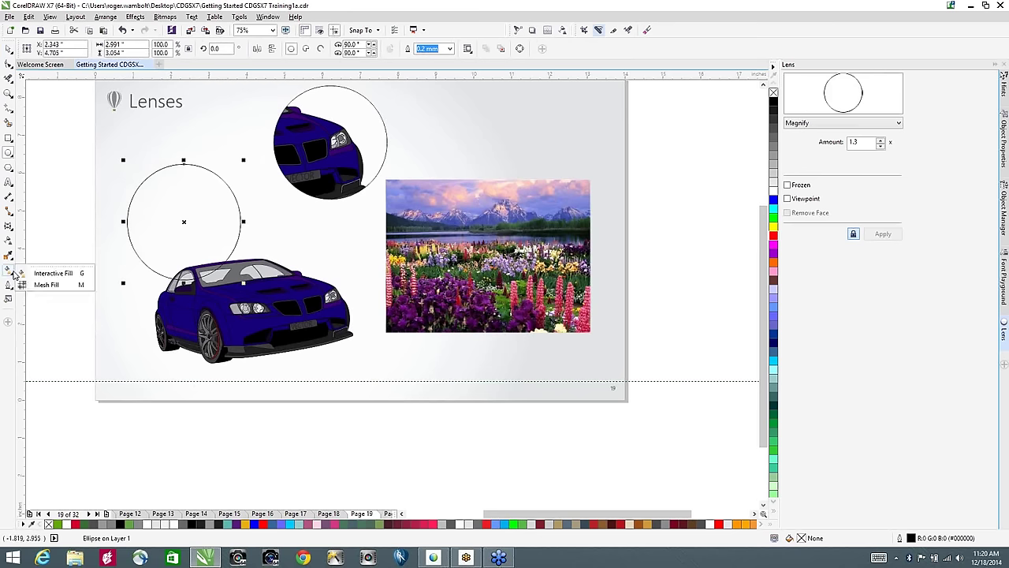
pyautogui.click(52, 276)
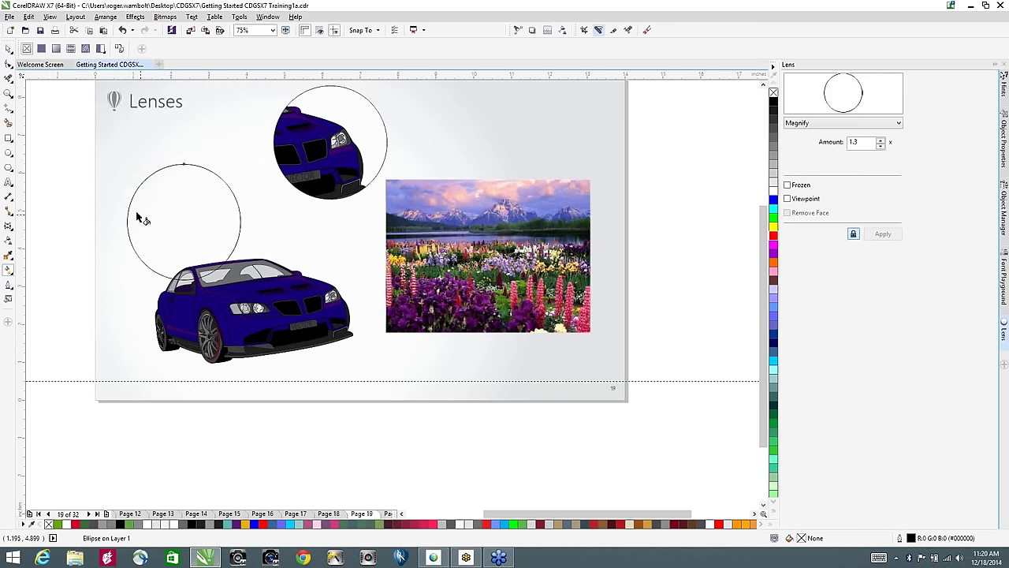
pyautogui.moveTo(135, 214); pyautogui.dragTo(243, 208)
pyautogui.moveTo(133, 212); pyautogui.dragTo(130, 226)
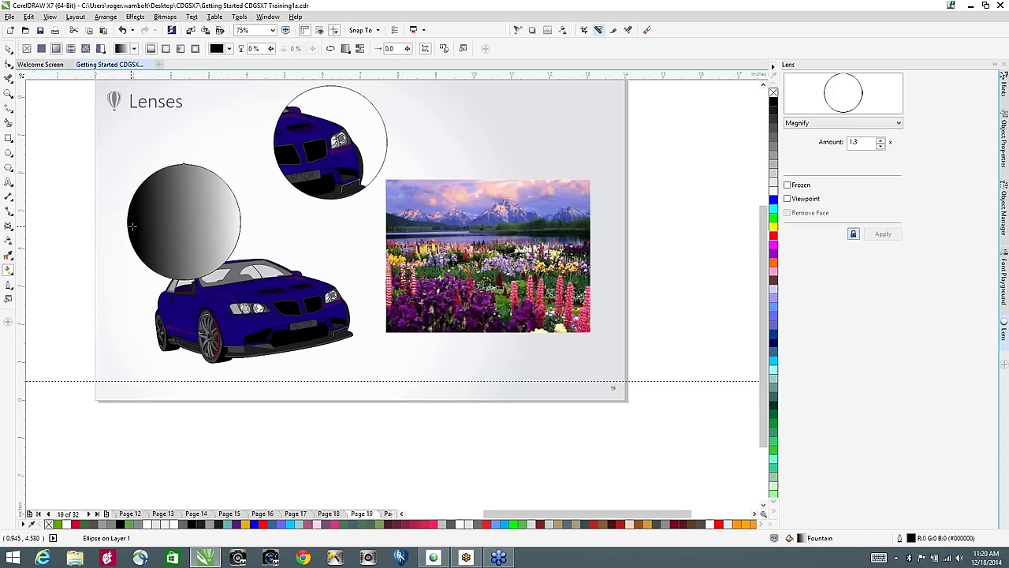
pyautogui.moveTo(243, 208); pyautogui.dragTo(245, 227)
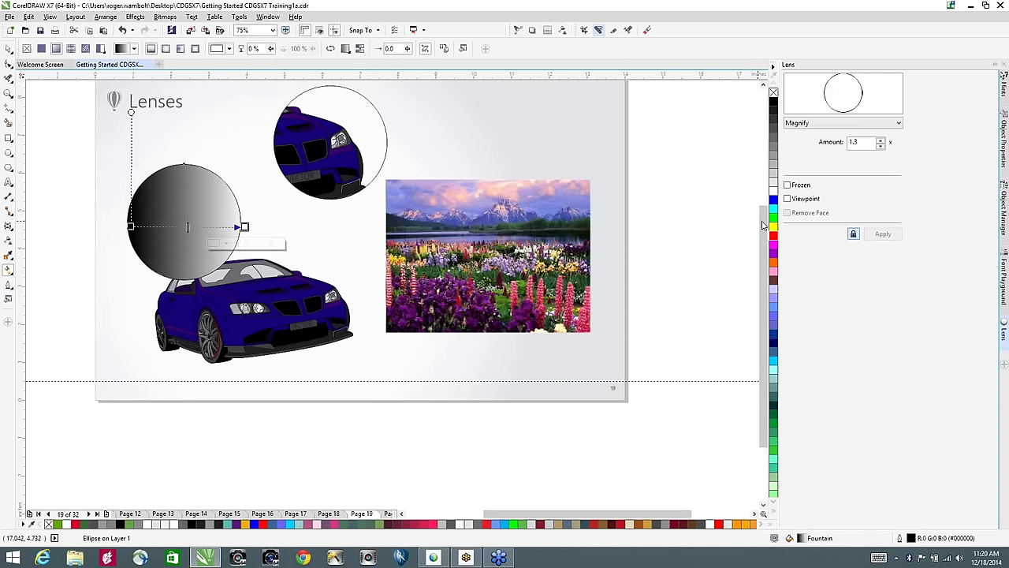
# Step: Add yellow, red, green and cyan colour nodes to the circle's gradient, and reorder them with red at 18% and green at 67%
pyautogui.doubleClick(151, 226)
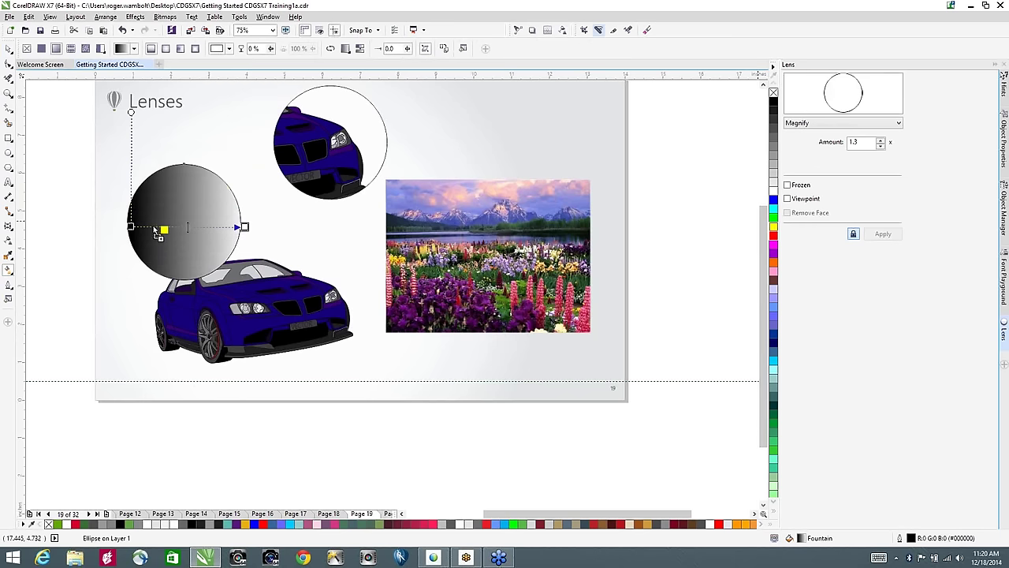
pyautogui.click(772, 226)
pyautogui.moveTo(774, 235); pyautogui.dragTo(176, 228)
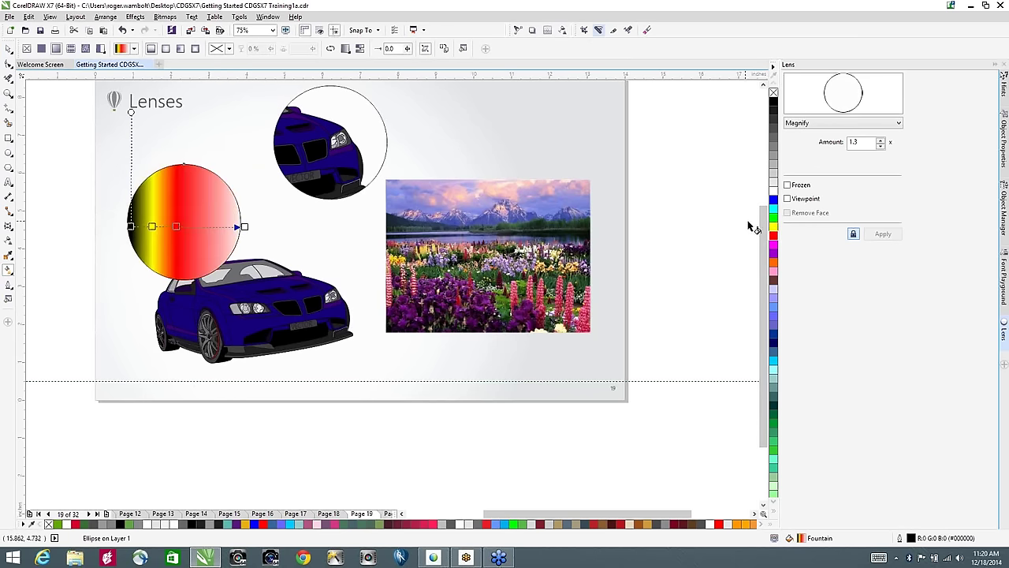
pyautogui.moveTo(774, 224); pyautogui.dragTo(197, 227)
pyautogui.moveTo(774, 207); pyautogui.dragTo(207, 227)
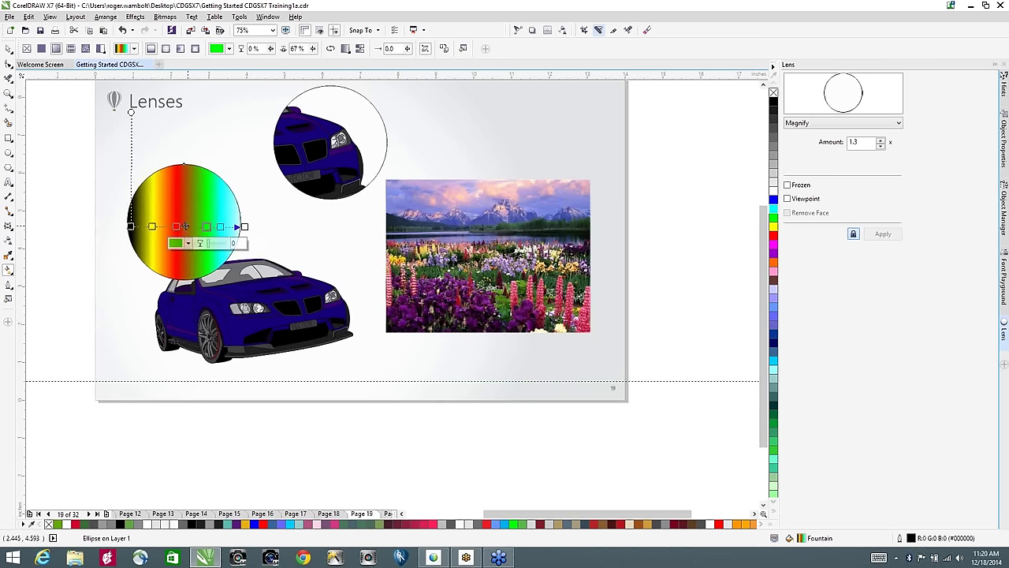
pyautogui.moveTo(146, 227)
pyautogui.mouseDown()
pyautogui.moveTo(192, 227)
pyautogui.moveTo(151, 227)
pyautogui.mouseUp()
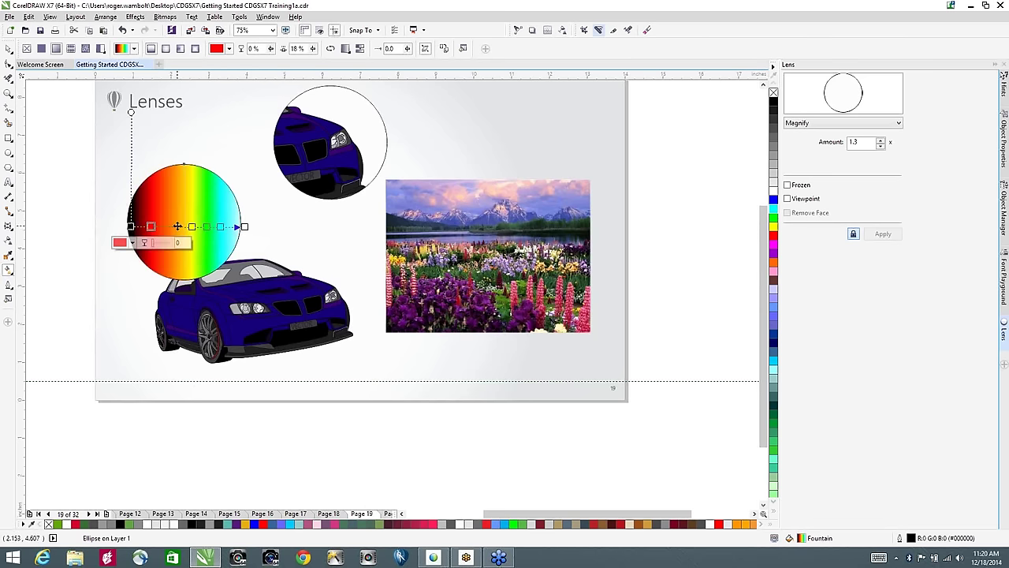
pyautogui.click(205, 227)
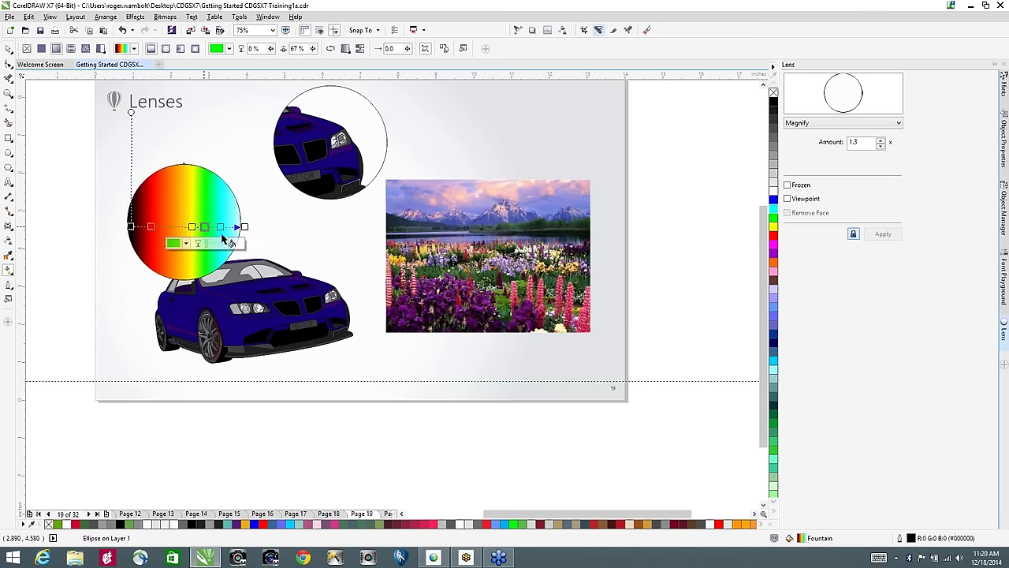
# Step: Change the circle's fill to an elliptical gradient, with the red node at 27% and the ellipse skewed into a tilted oval
pyautogui.click(171, 49)
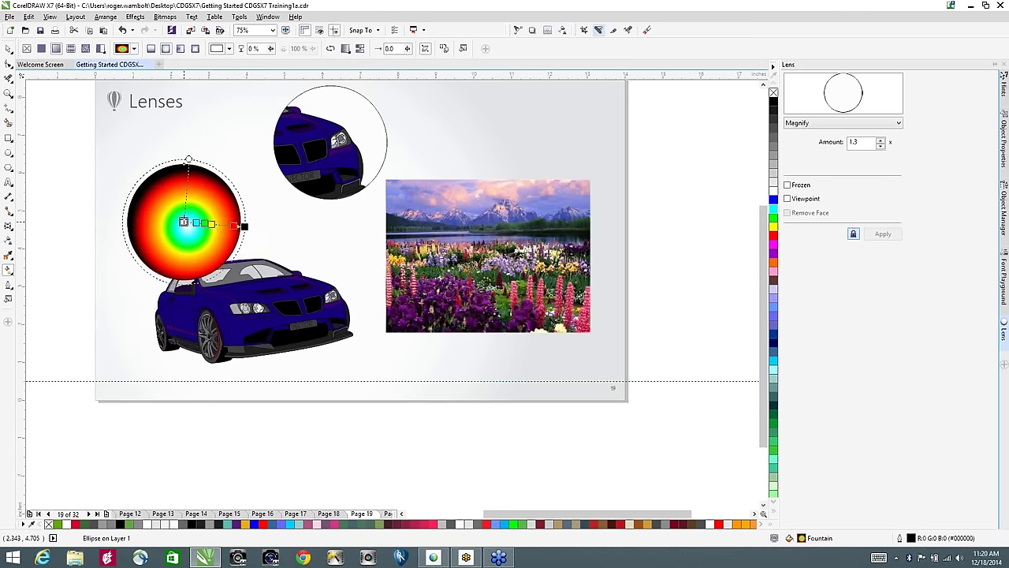
pyautogui.moveTo(187, 227); pyautogui.dragTo(184, 223)
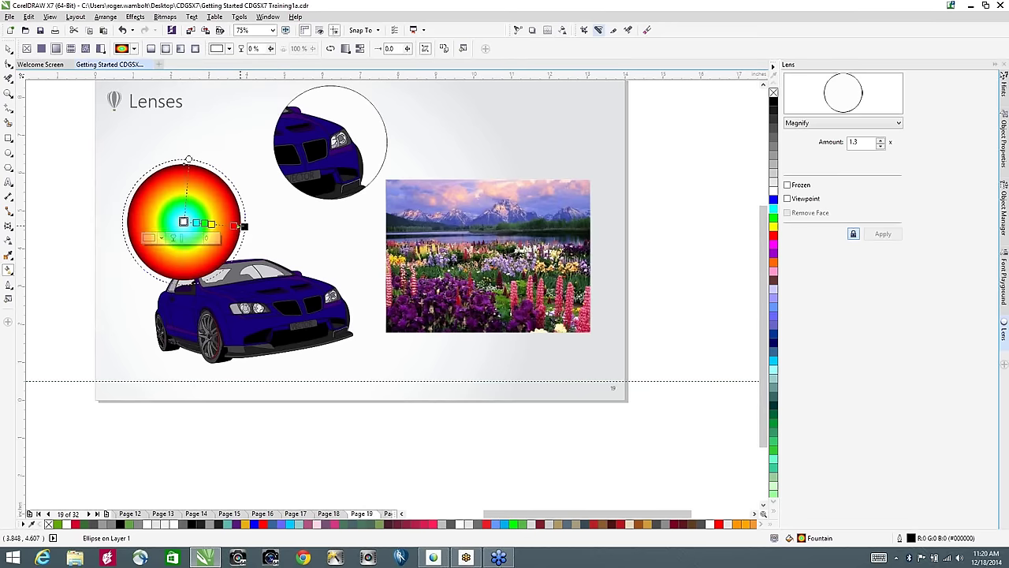
pyautogui.click(232, 227)
pyautogui.moveTo(233, 226); pyautogui.dragTo(228, 226)
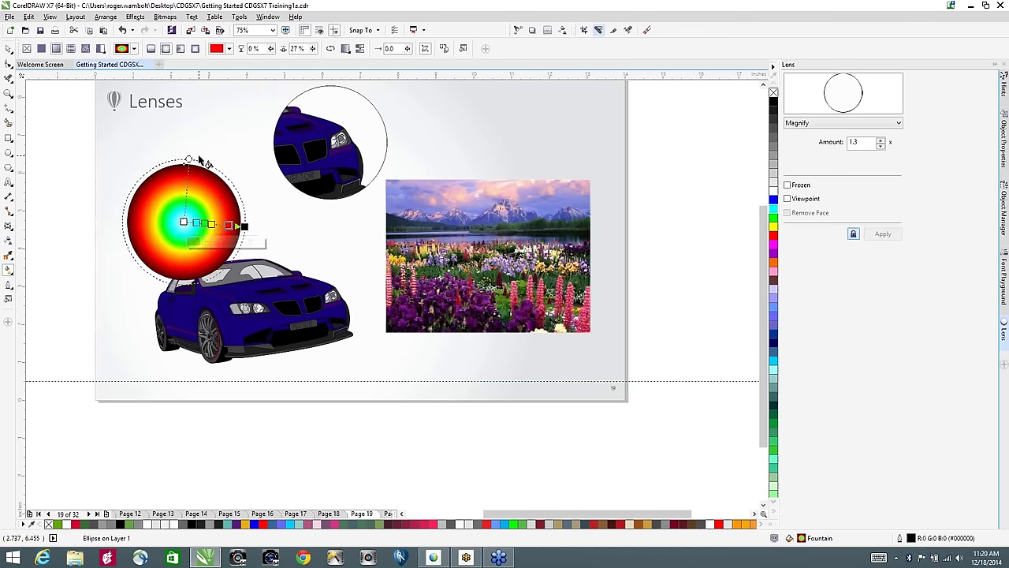
pyautogui.moveTo(188, 159); pyautogui.dragTo(124, 219)
pyautogui.moveTo(183, 196); pyautogui.dragTo(165, 149)
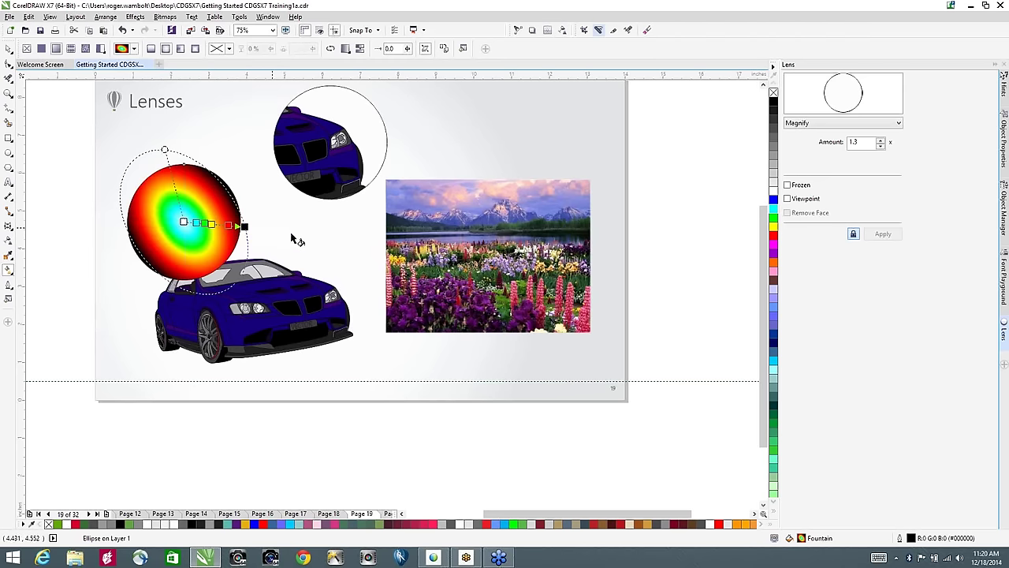
# Step: Apply a linear transparency to the flower photo so only its lower-right corner stays opaque over the mountain photo beneath
pyautogui.click(478, 203)
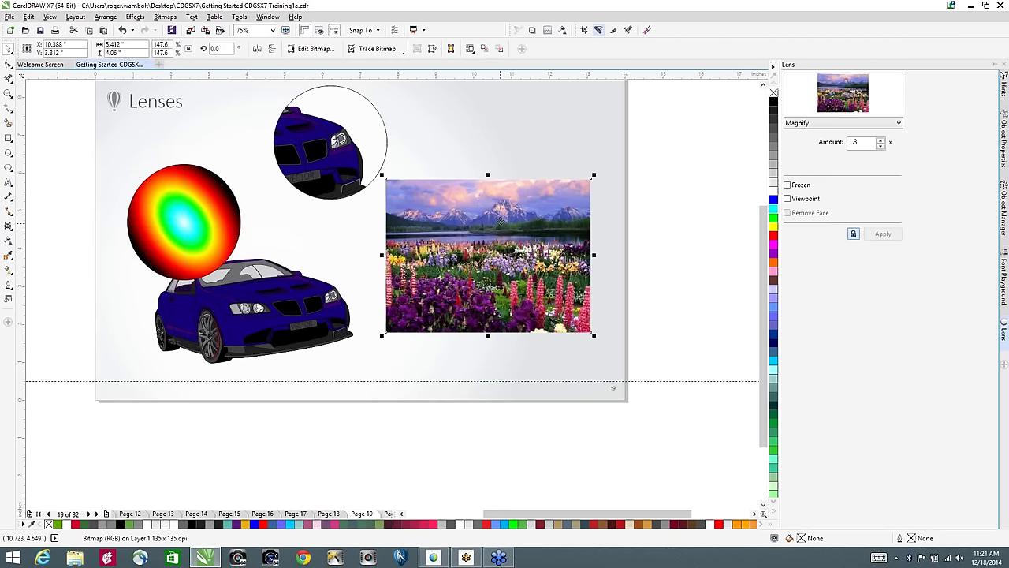
pyautogui.click(8, 240)
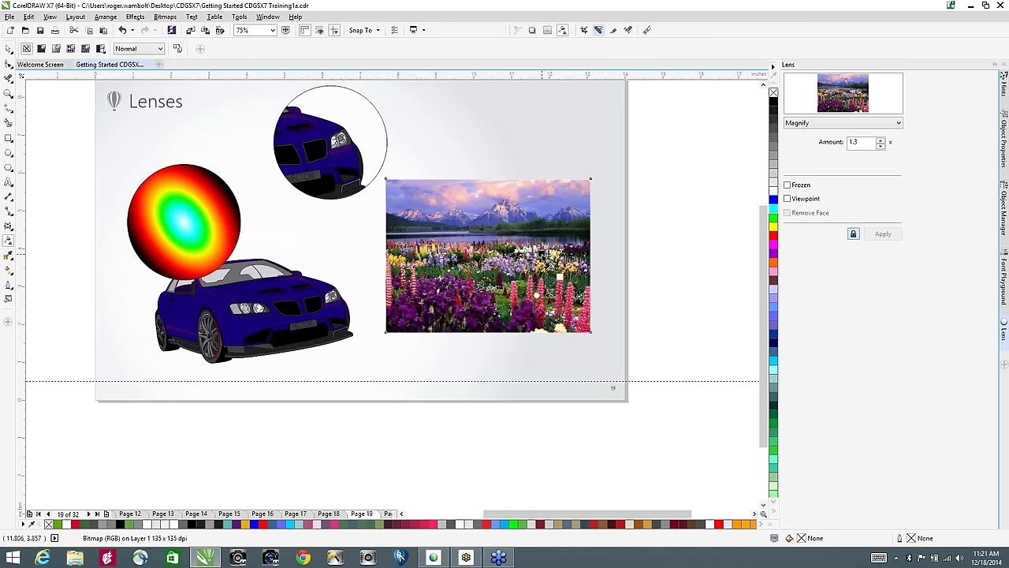
pyautogui.moveTo(545, 260); pyautogui.dragTo(541, 254)
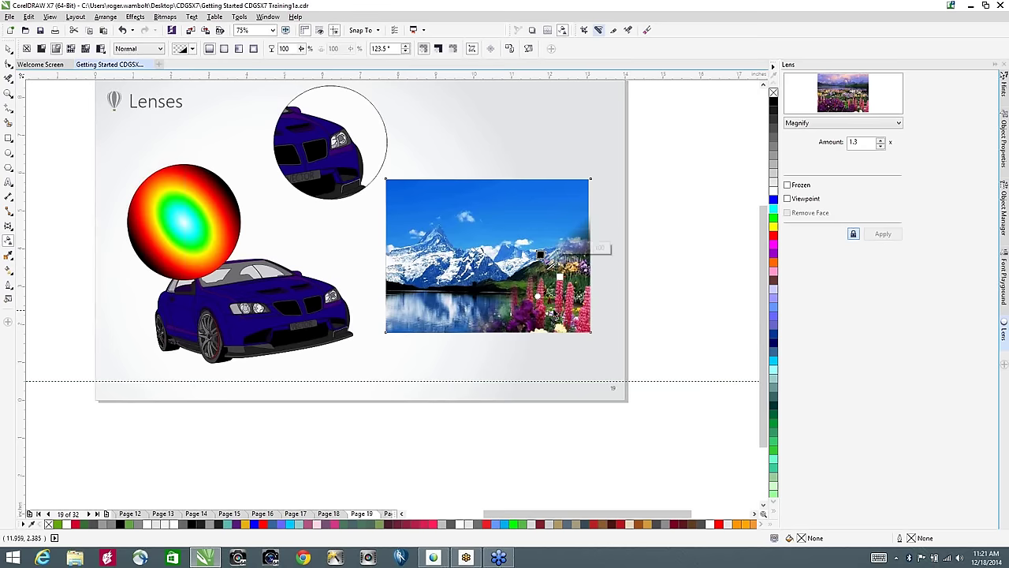
pyautogui.scroll(2, 554, 288)
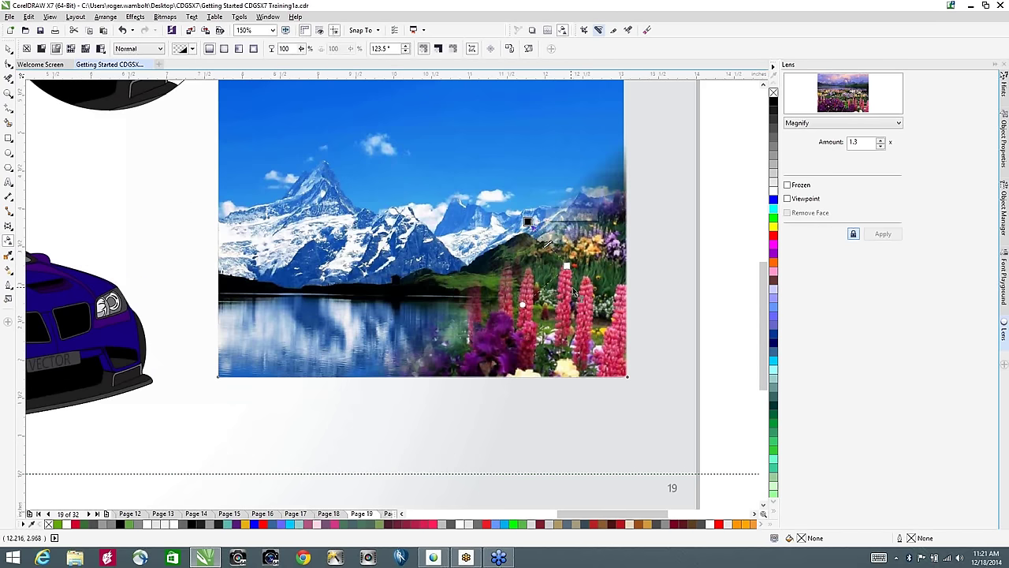
pyautogui.scroll(1, 573, 291)
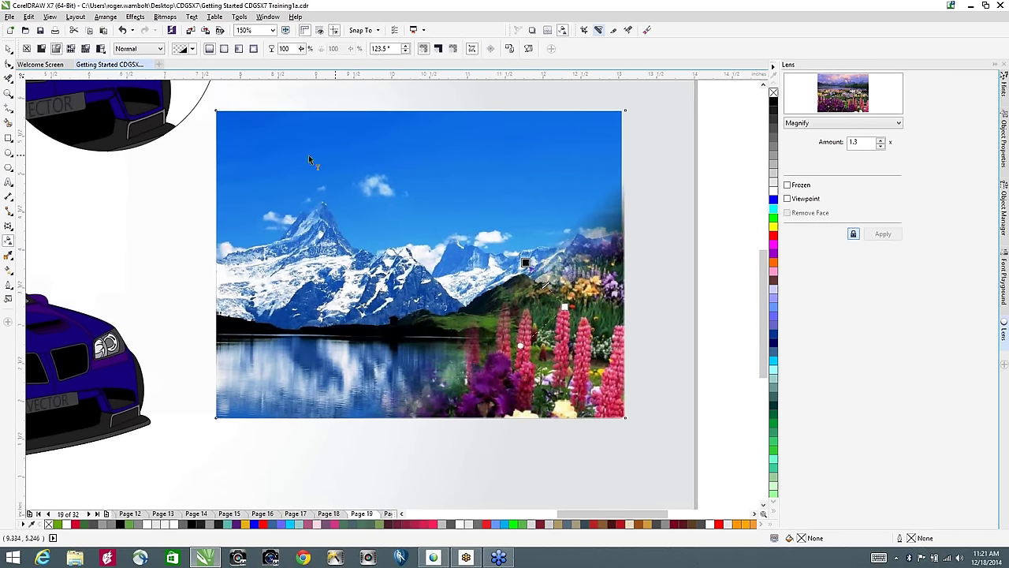
pyautogui.click(255, 157)
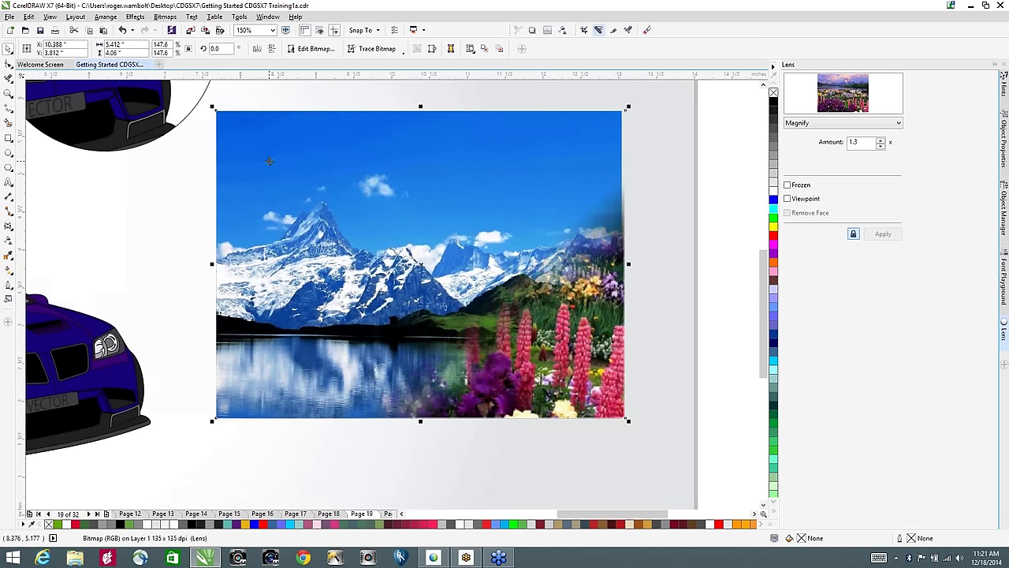
# Step: Go to page 10 and enlarge the yellow centre circle of the target from its centre to about 4.61 inches, covering all the rings
pyautogui.hotkey('ctrl', 'shift', 'p')
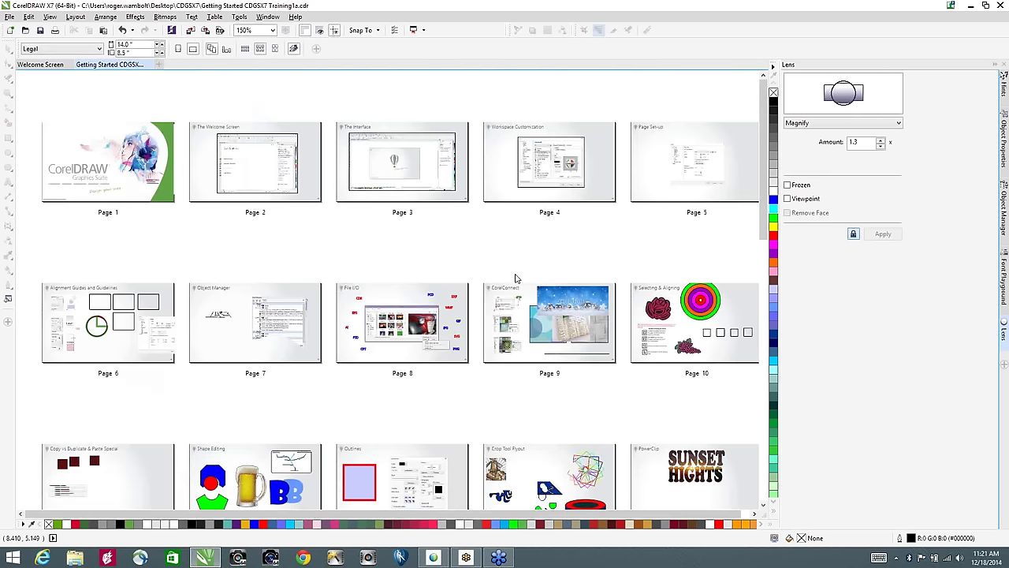
pyautogui.doubleClick(712, 320)
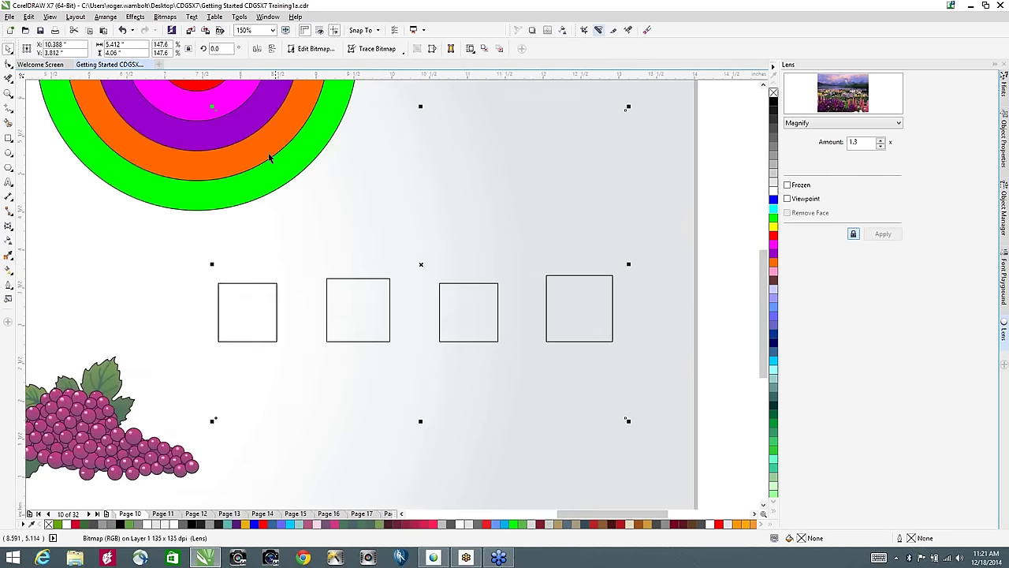
pyautogui.moveTo(268, 158); pyautogui.dragTo(328, 333)
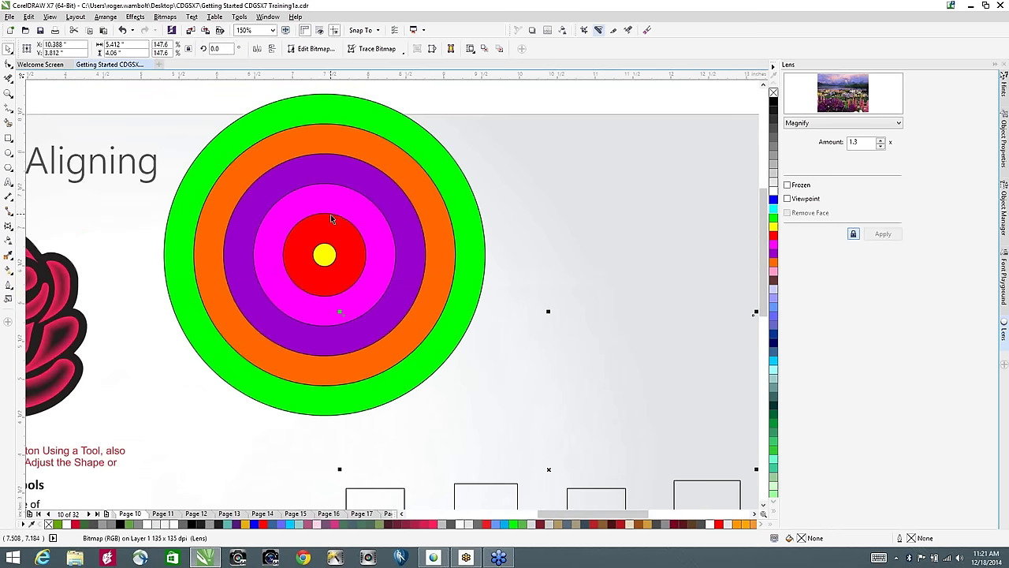
pyautogui.click(323, 257)
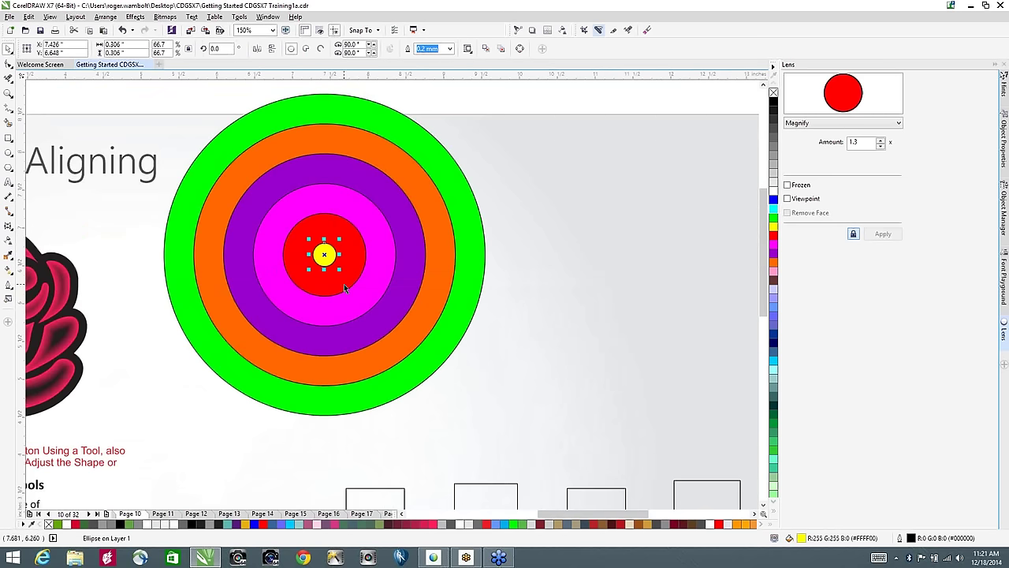
pyautogui.moveTo(339, 269); pyautogui.dragTo(514, 434)
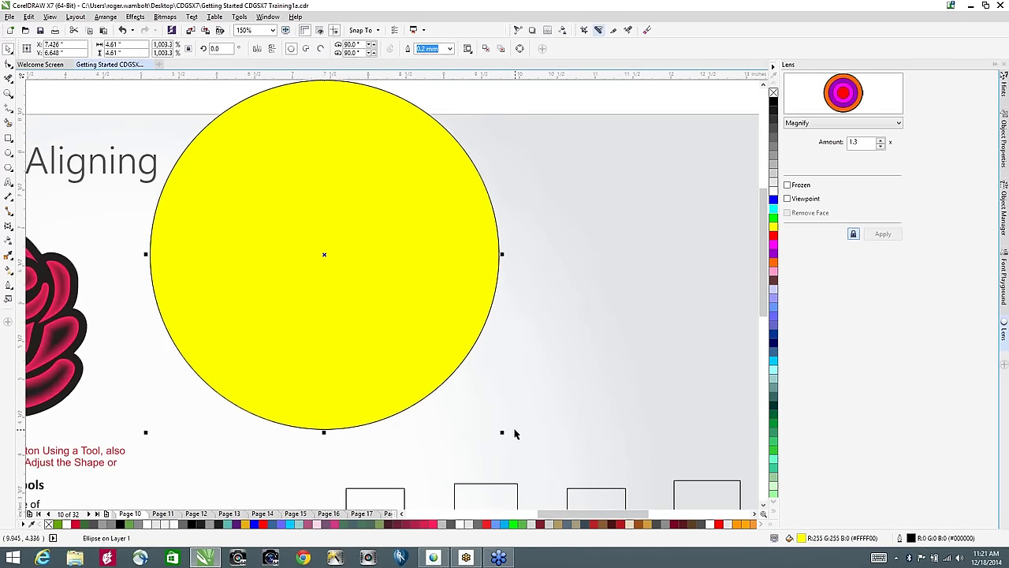
# Step: Apply a uniform transparency of 50 to the enlarged yellow circle and return to the Pick tool
pyautogui.click(7, 240)
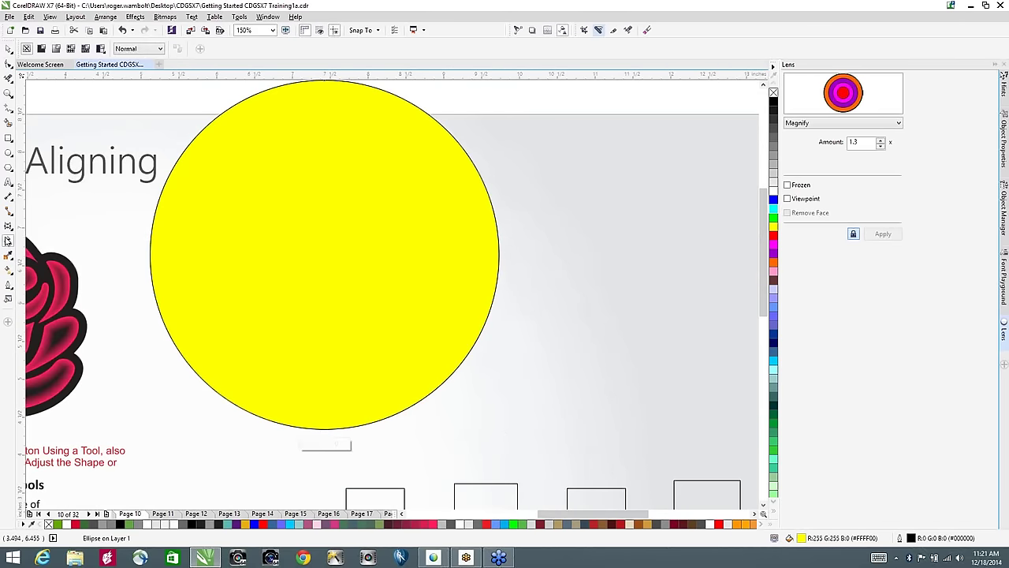
pyautogui.click(41, 48)
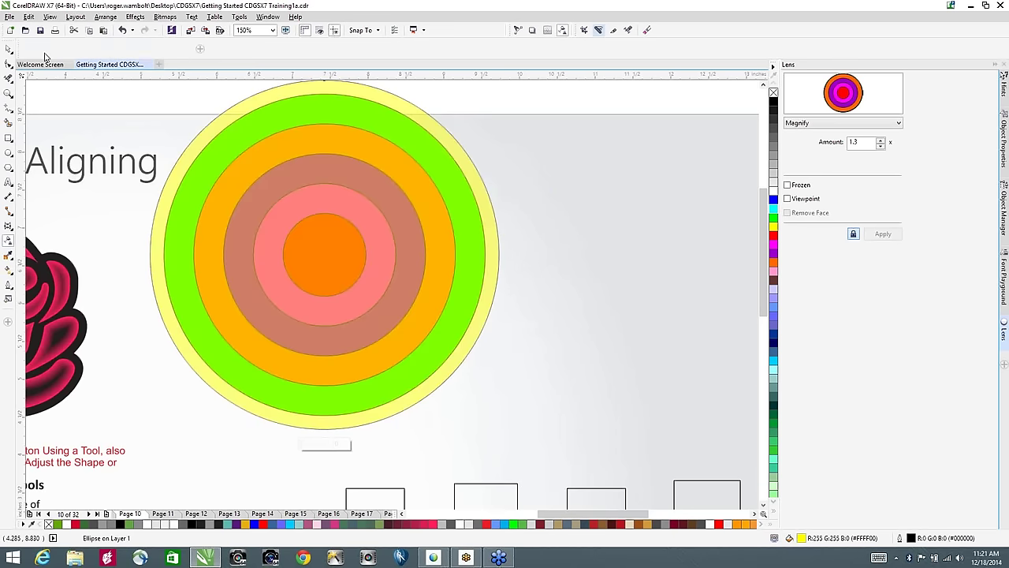
pyautogui.click(8, 48)
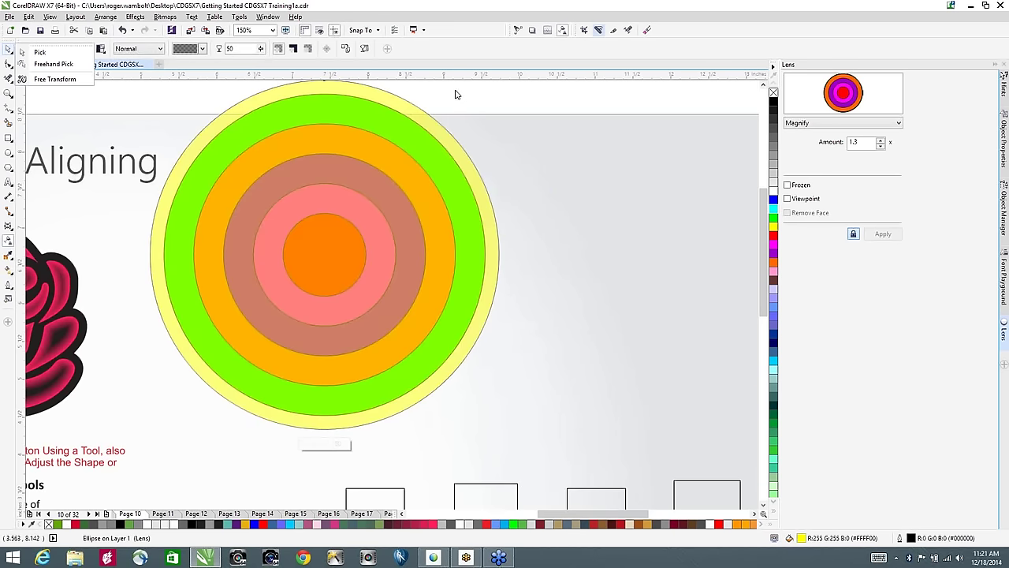
pyautogui.click(328, 247)
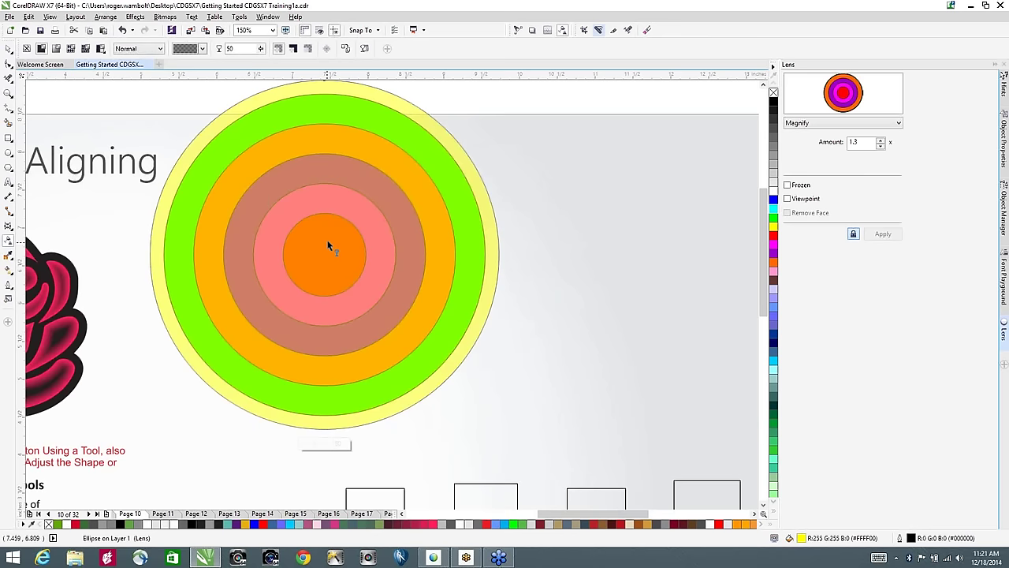
pyautogui.press('space')
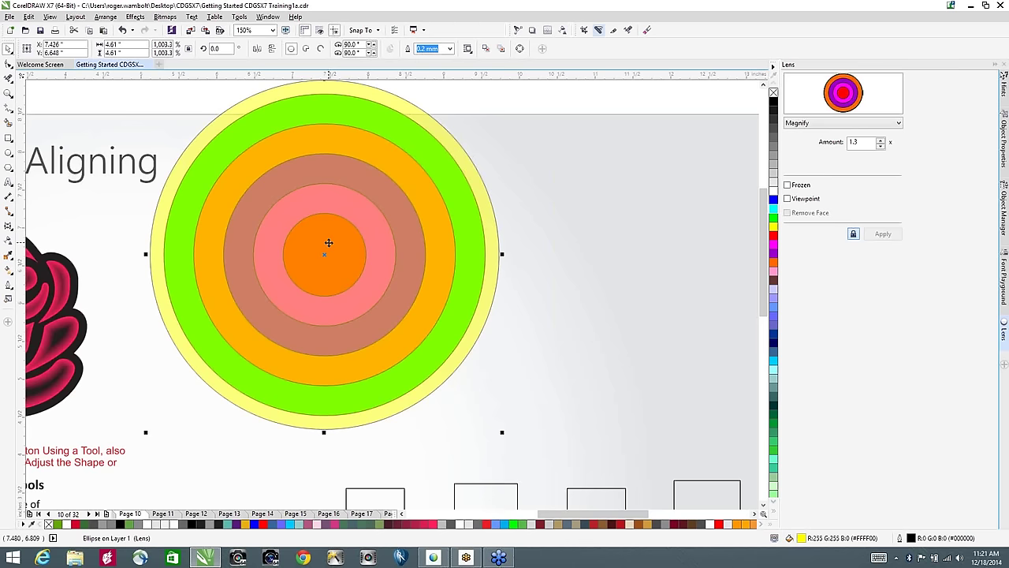
# Step: Select the red and the magenta circle beneath the yellow one in turn, checking the selection in the Object Manager
pyautogui.keyDown('alt'); pyautogui.click(329, 247); pyautogui.keyUp('alt')
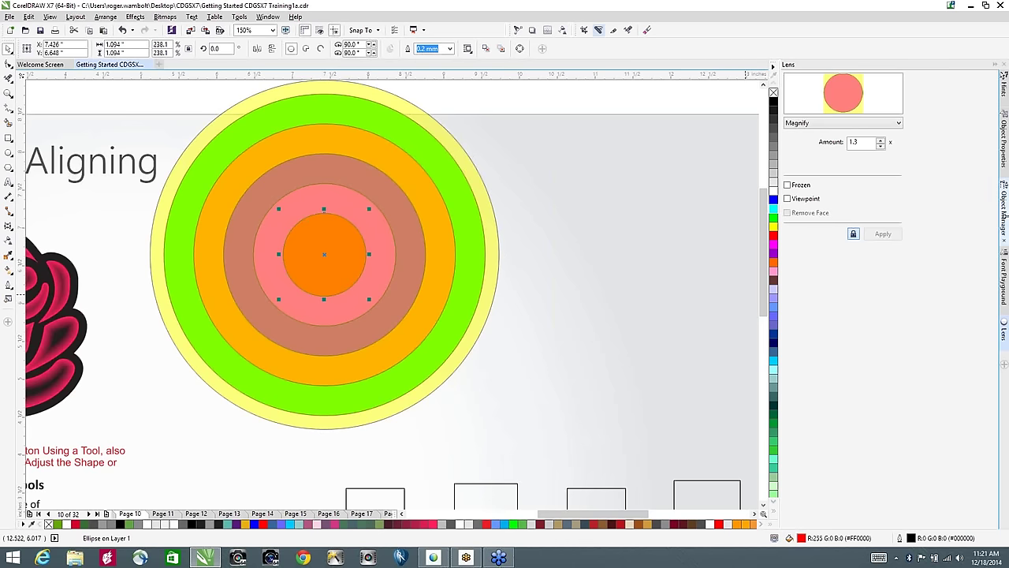
pyautogui.click(1005, 207)
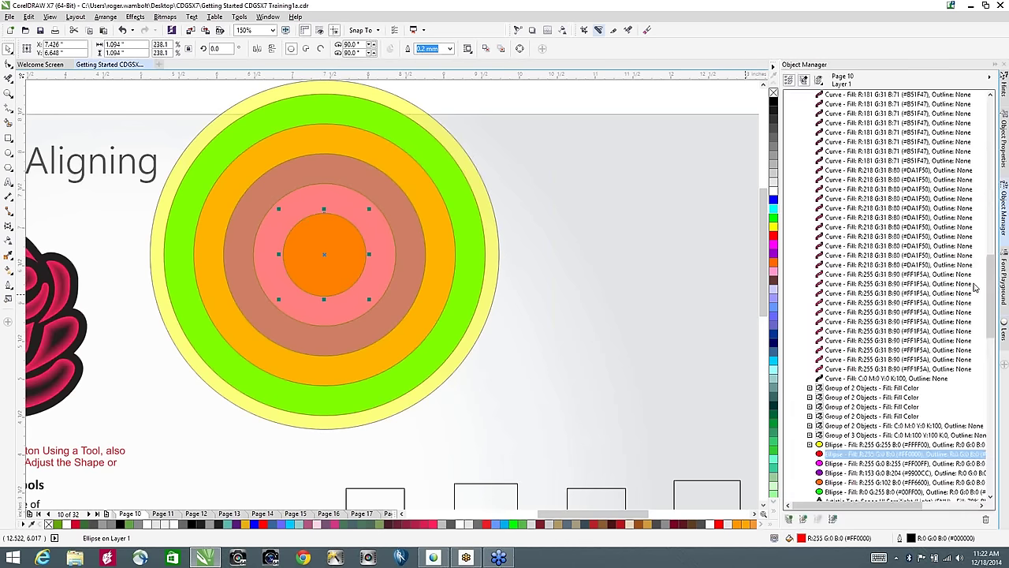
pyautogui.moveTo(994, 284); pyautogui.dragTo(995, 339)
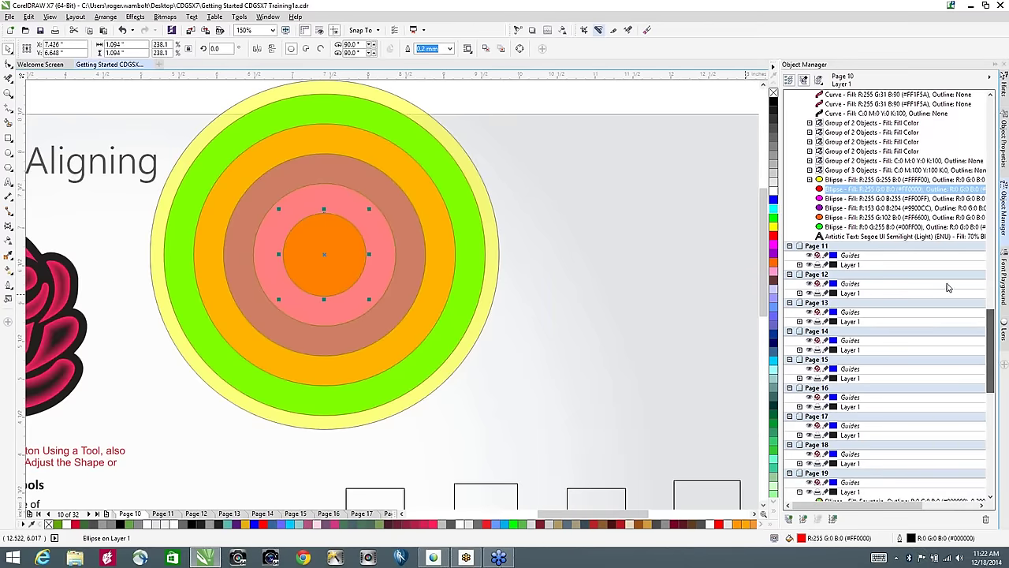
pyautogui.keyDown('alt'); pyautogui.click(327, 237); pyautogui.keyUp('alt')
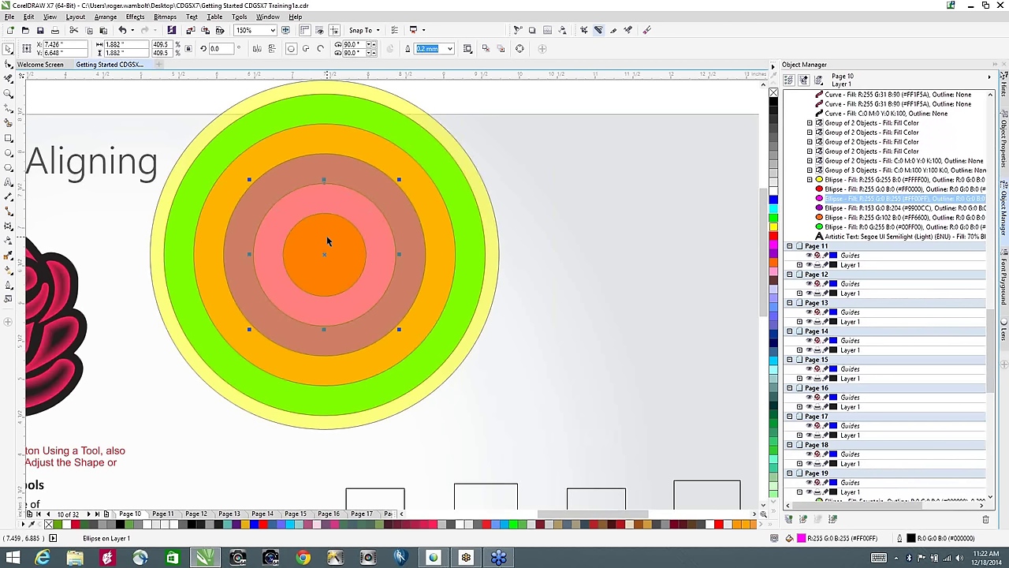
# Step: Cycle the selection repeatedly through the purple, orange, green, red and magenta circles hidden beneath the semi-transparent yellow circle
pyautogui.keyDown('alt'); pyautogui.click(327, 235); pyautogui.keyUp('alt')
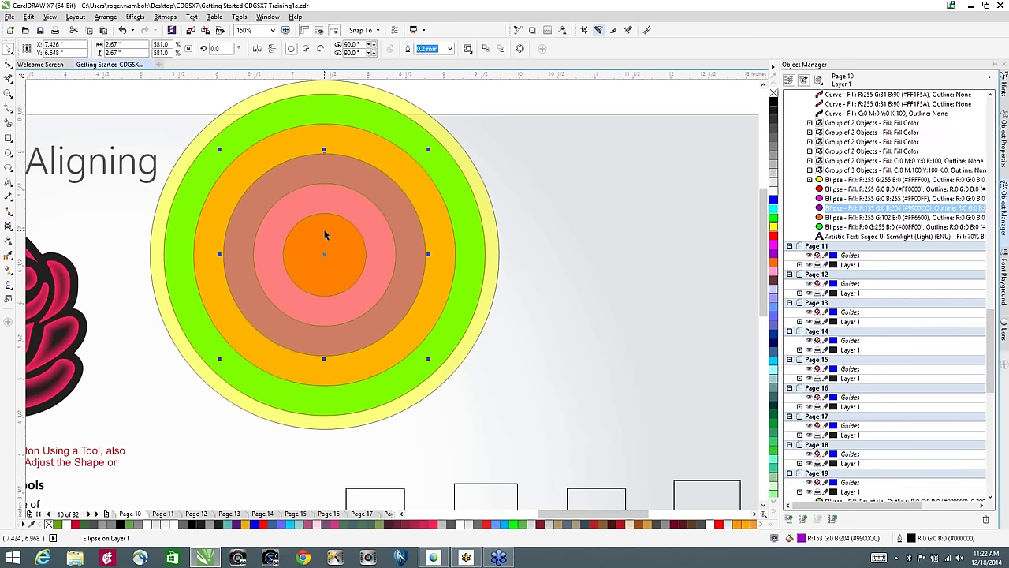
pyautogui.keyDown('alt'); pyautogui.click(326, 225); pyautogui.keyUp('alt')
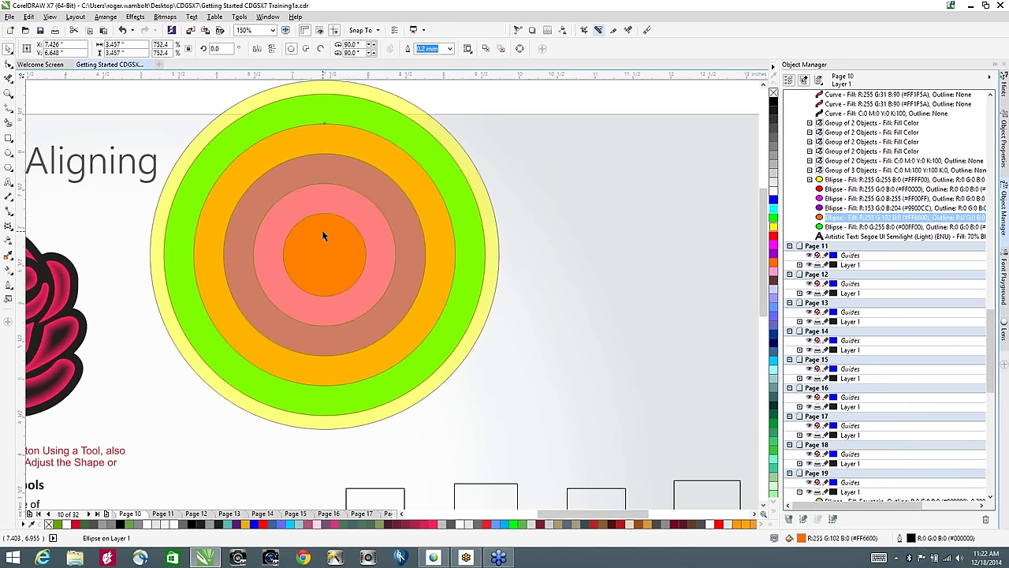
pyautogui.keyDown('alt'); pyautogui.click(321, 231); pyautogui.keyUp('alt')
pyautogui.keyDown('alt'); pyautogui.click(321, 231); pyautogui.keyUp('alt')
pyautogui.keyDown('alt'); pyautogui.click(322, 236); pyautogui.keyUp('alt')
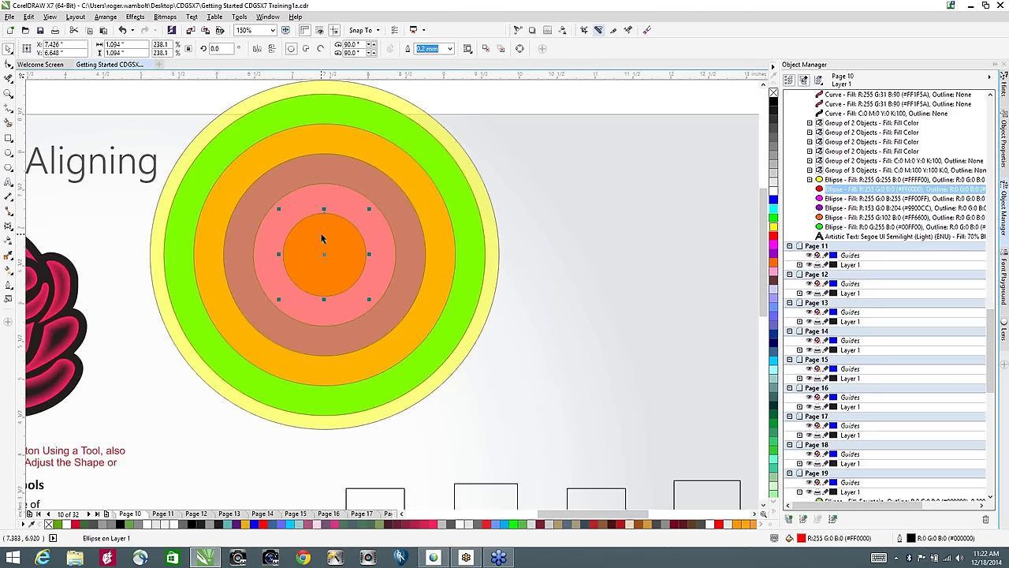
pyautogui.keyDown('alt'); pyautogui.click(321, 238); pyautogui.keyUp('alt')
pyautogui.keyDown('alt'); pyautogui.click(322, 238); pyautogui.keyUp('alt')
pyautogui.keyDown('alt'); pyautogui.click(322, 238); pyautogui.keyUp('alt')
pyautogui.keyDown('alt'); pyautogui.click(322, 238); pyautogui.keyUp('alt')
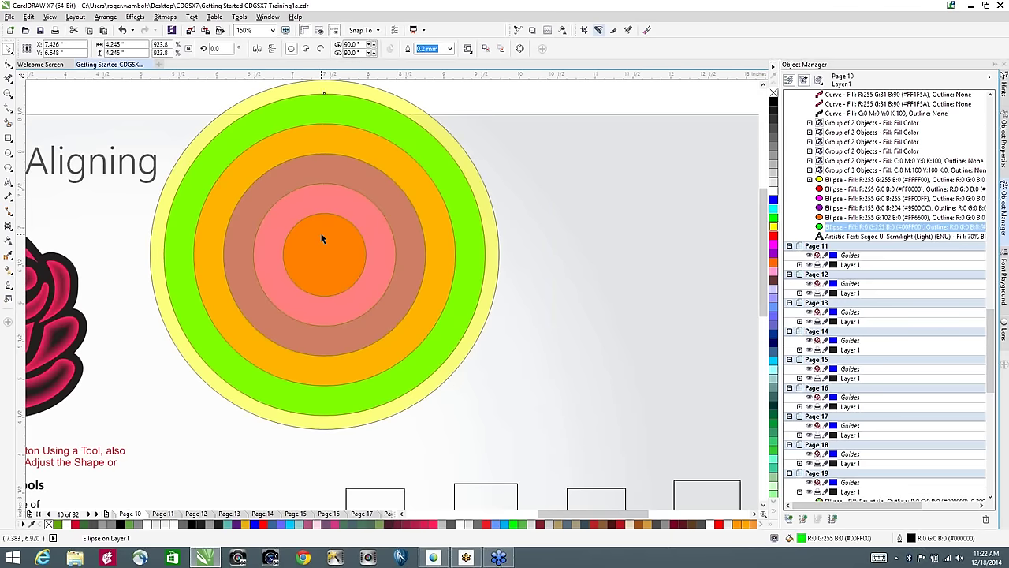
pyautogui.keyDown('alt'); pyautogui.click(321, 238); pyautogui.keyUp('alt')
pyautogui.keyDown('alt'); pyautogui.click(321, 238); pyautogui.keyUp('alt')
pyautogui.keyDown('alt'); pyautogui.click(316, 228); pyautogui.keyUp('alt')
pyautogui.keyDown('alt'); pyautogui.click(316, 228); pyautogui.keyUp('alt')
pyautogui.keyDown('alt'); pyautogui.click(316, 232); pyautogui.keyUp('alt')
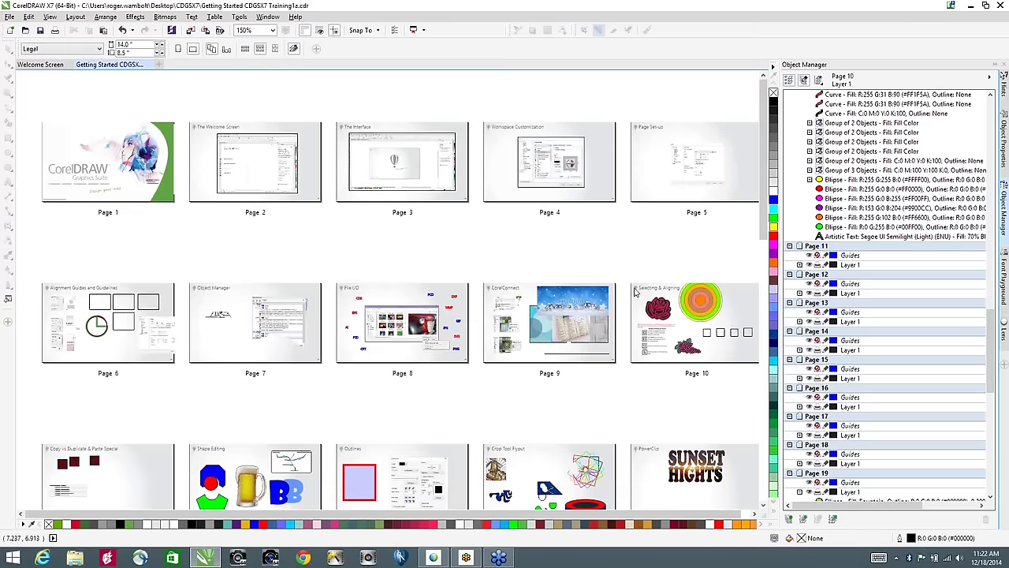
# Step: Go to page 19 from the page overview, select the flower photo over the mountain scene and zoom to it
pyautogui.moveTo(765, 196); pyautogui.dragTo(762, 364)
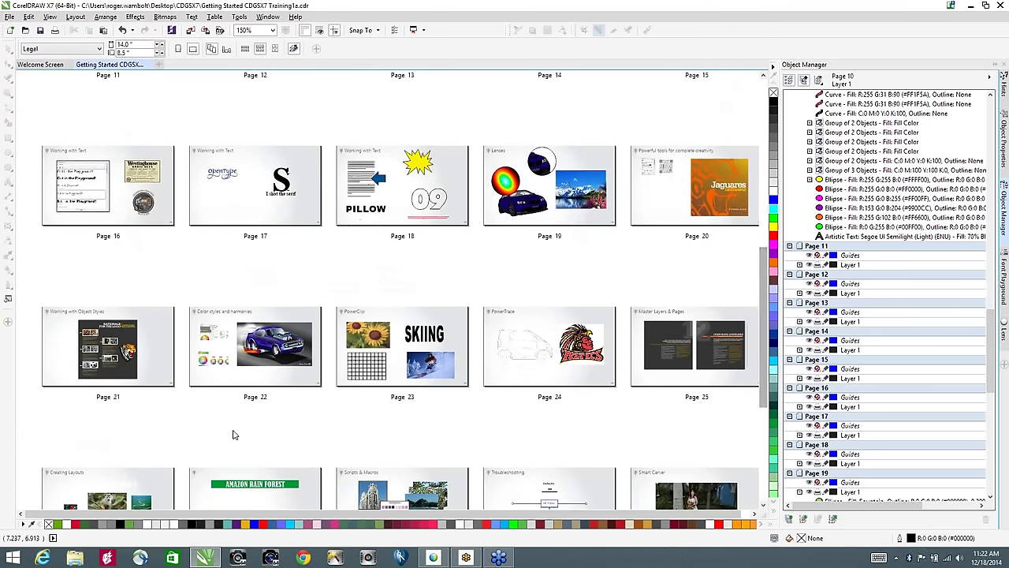
pyautogui.doubleClick(544, 207)
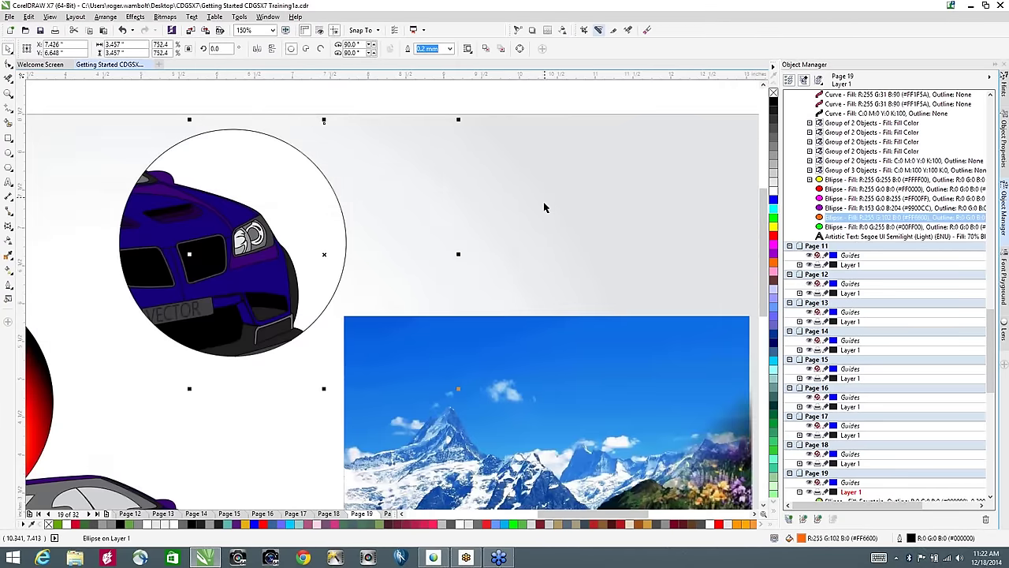
pyautogui.click(558, 362)
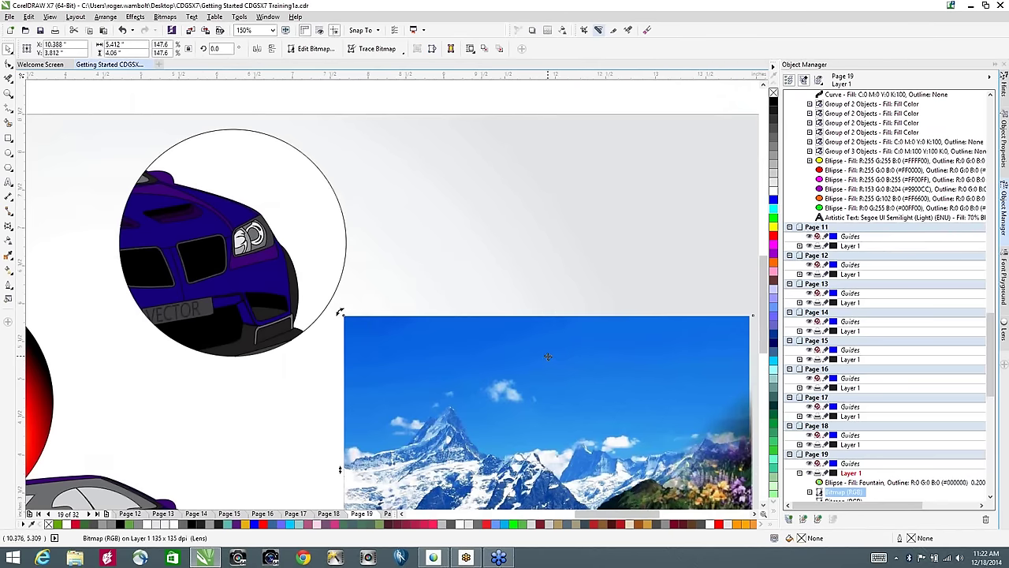
pyautogui.hotkey('shift', 'F2')
# Step: Browse the thumbnails of all pages in the page sorter view, return to page 19 and deselect the photo
pyautogui.hotkey('ctrl', 'F2')
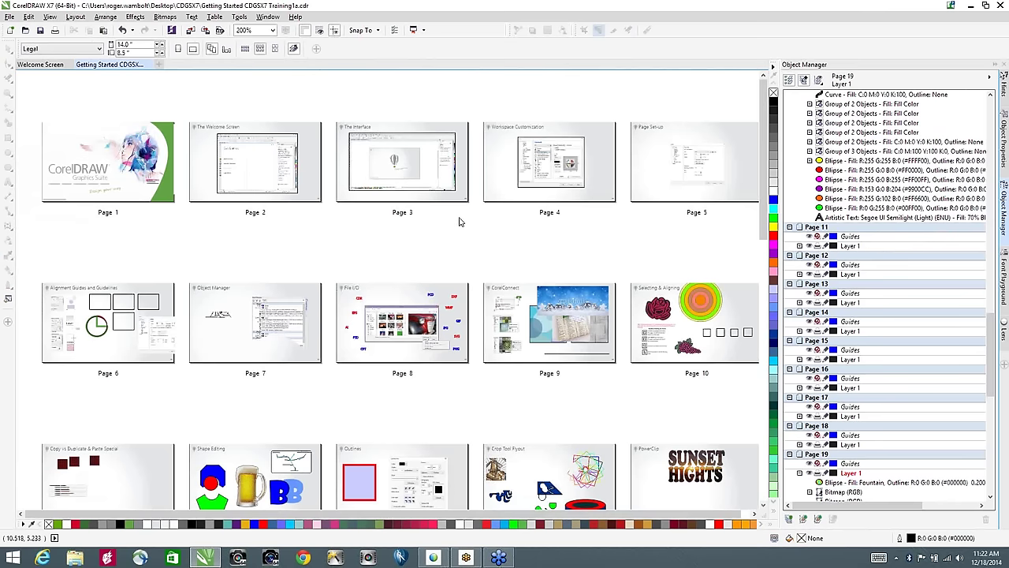
pyautogui.moveTo(762, 162); pyautogui.dragTo(764, 338)
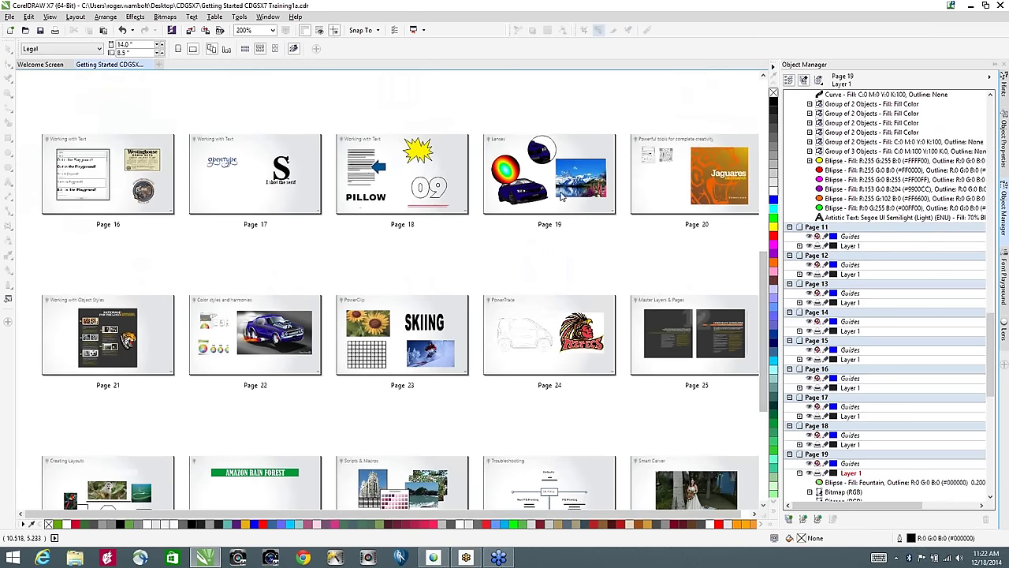
pyautogui.doubleClick(562, 197)
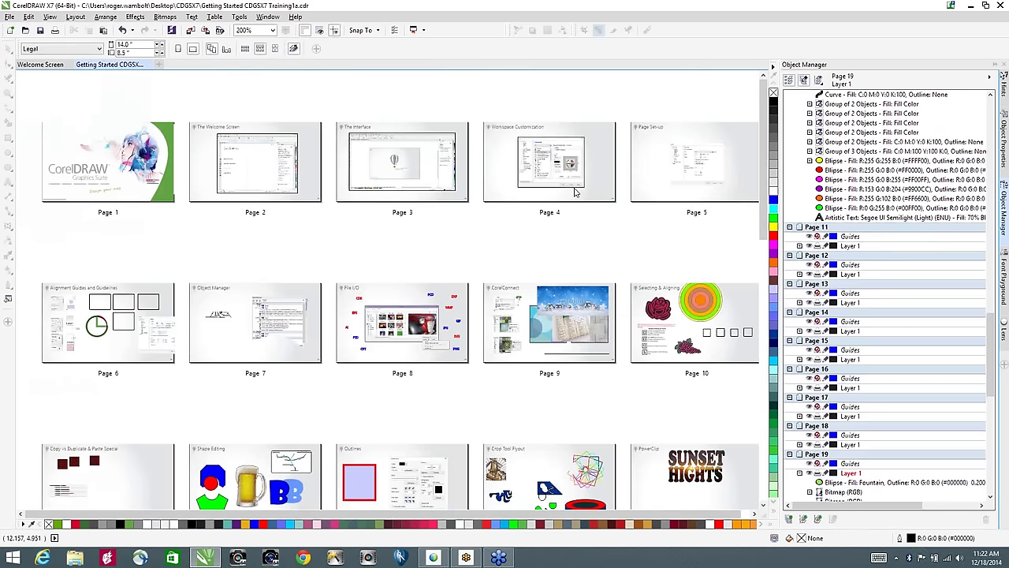
pyautogui.moveTo(764, 180); pyautogui.dragTo(694, 465)
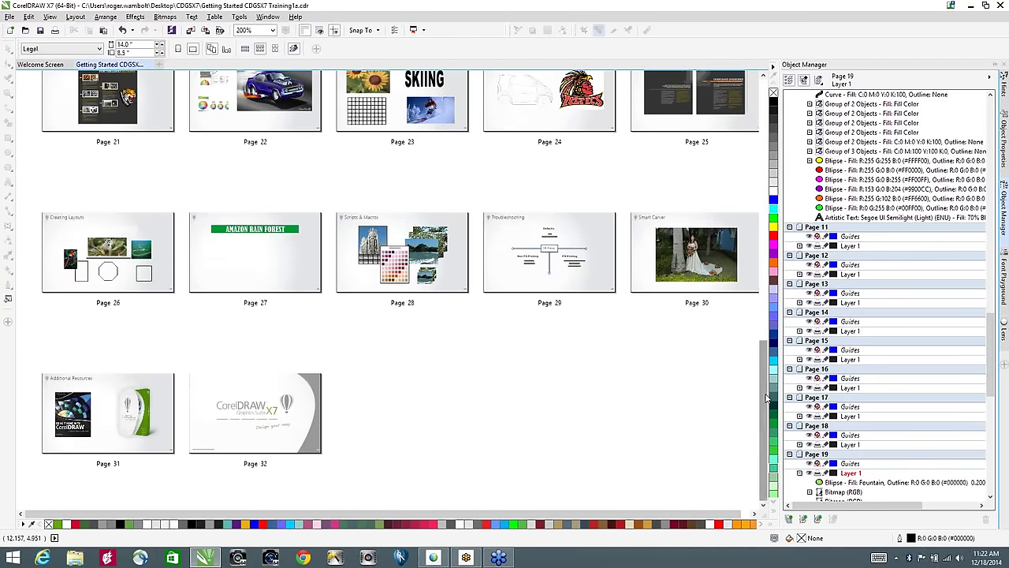
pyautogui.moveTo(765, 399); pyautogui.dragTo(763, 284)
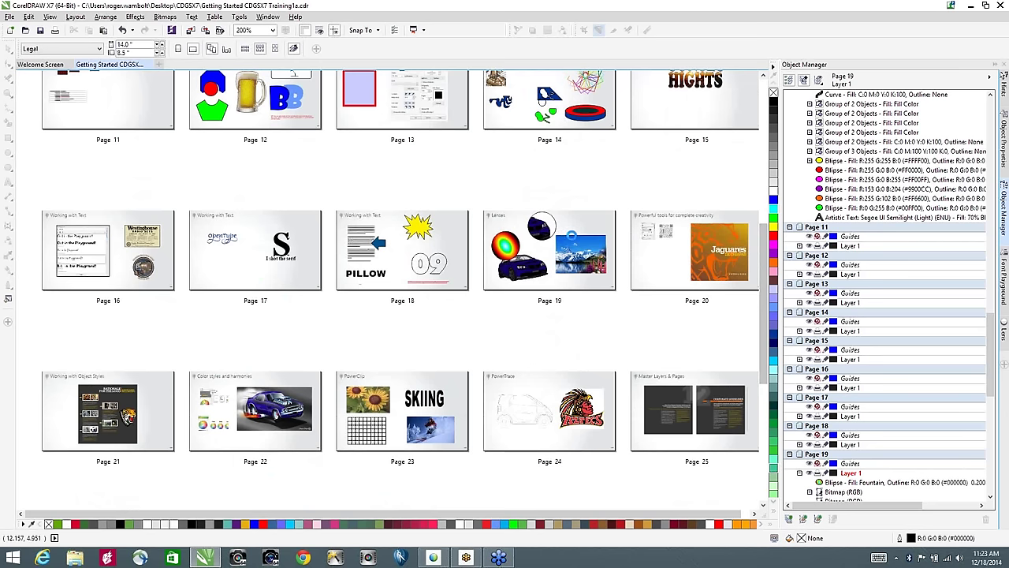
pyautogui.doubleClick(561, 238)
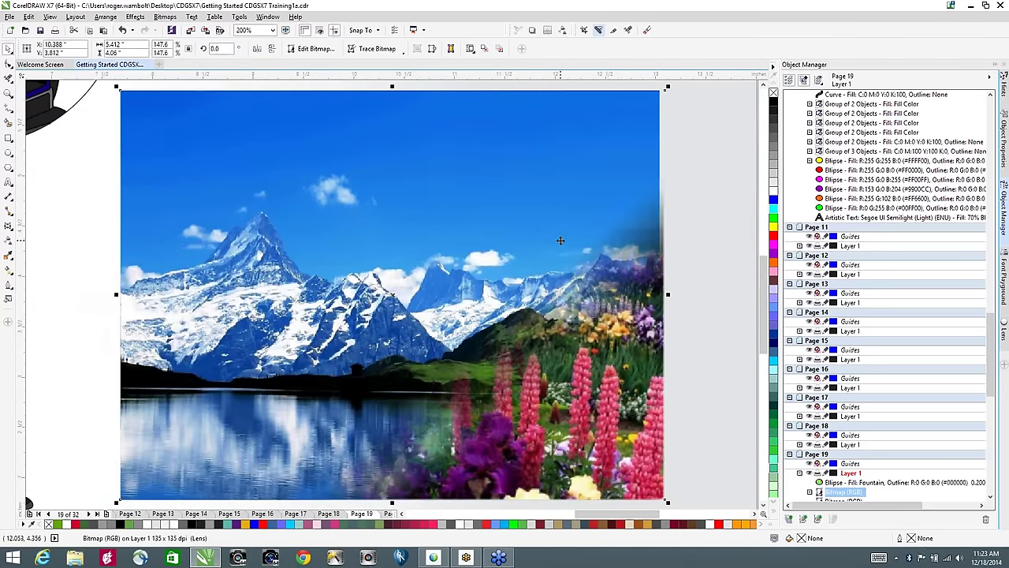
pyautogui.click(60, 227)
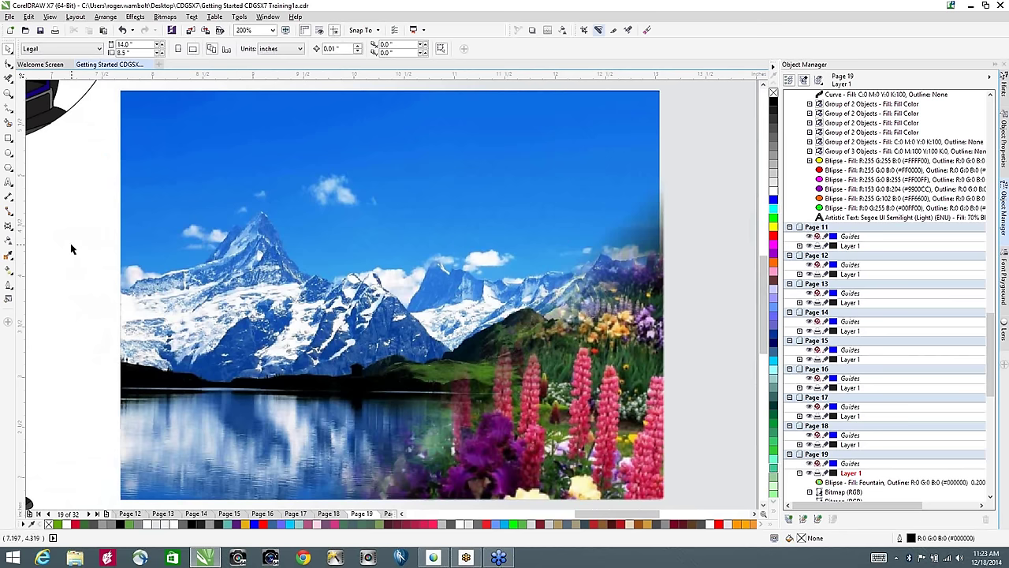
pyautogui.hotkey('ctrl', 'F12')
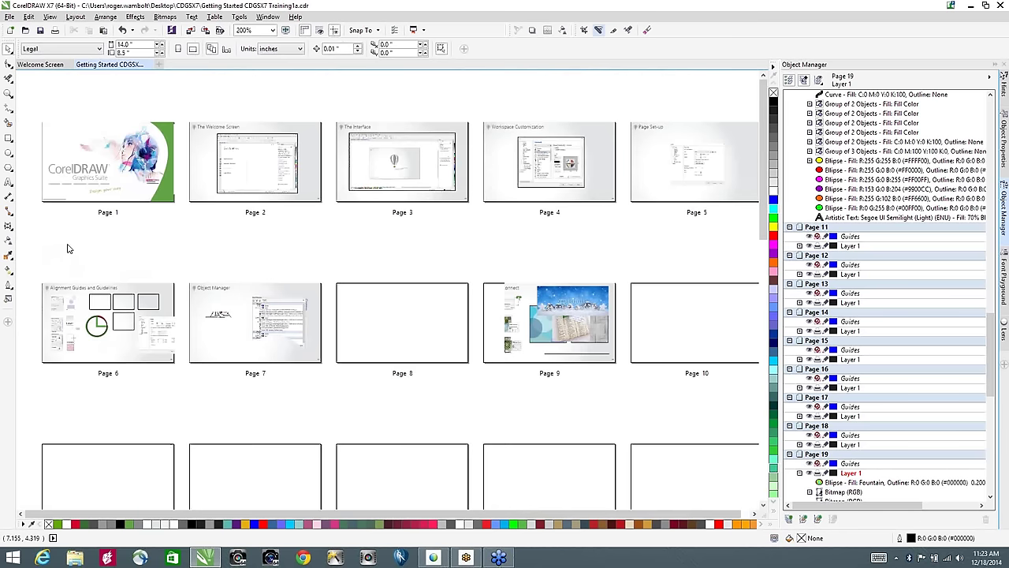
pyautogui.hotkey('ctrl', 'F12')
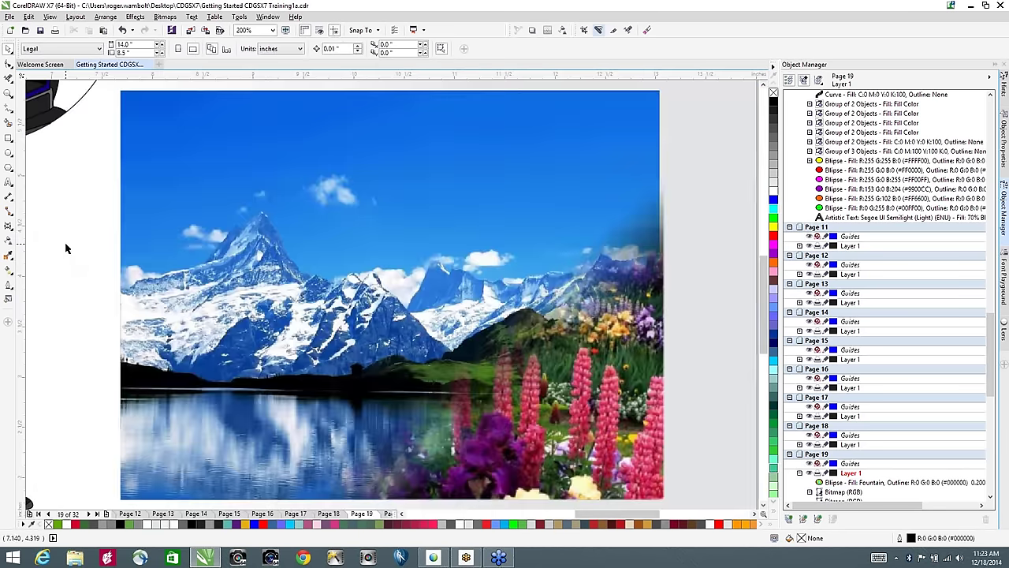
# Step: Select the mountain photo beneath the flower photo and apply a vertical linear transparency that fades its sky above the peak, at about 92°
pyautogui.click(408, 211)
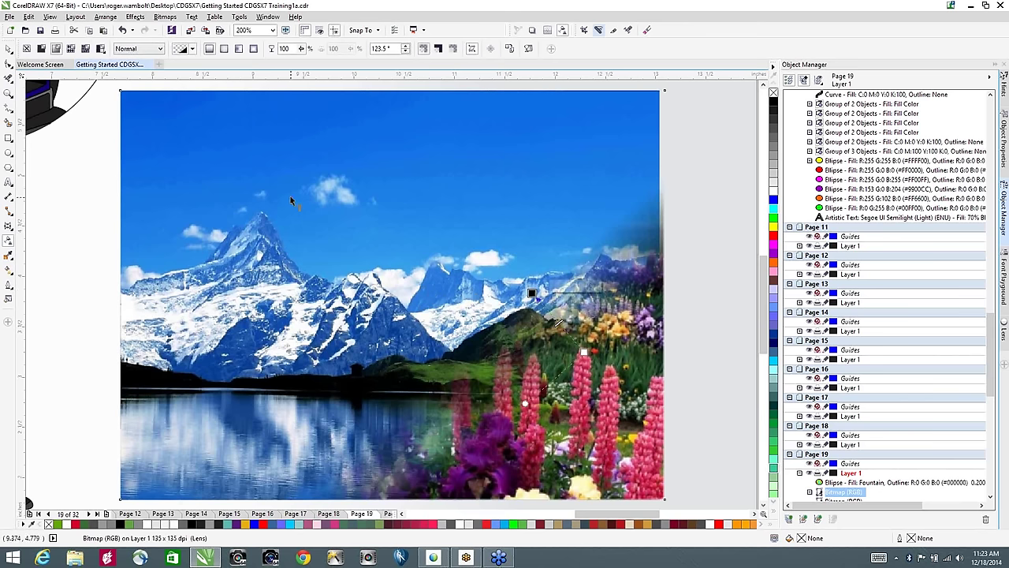
pyautogui.press('space')
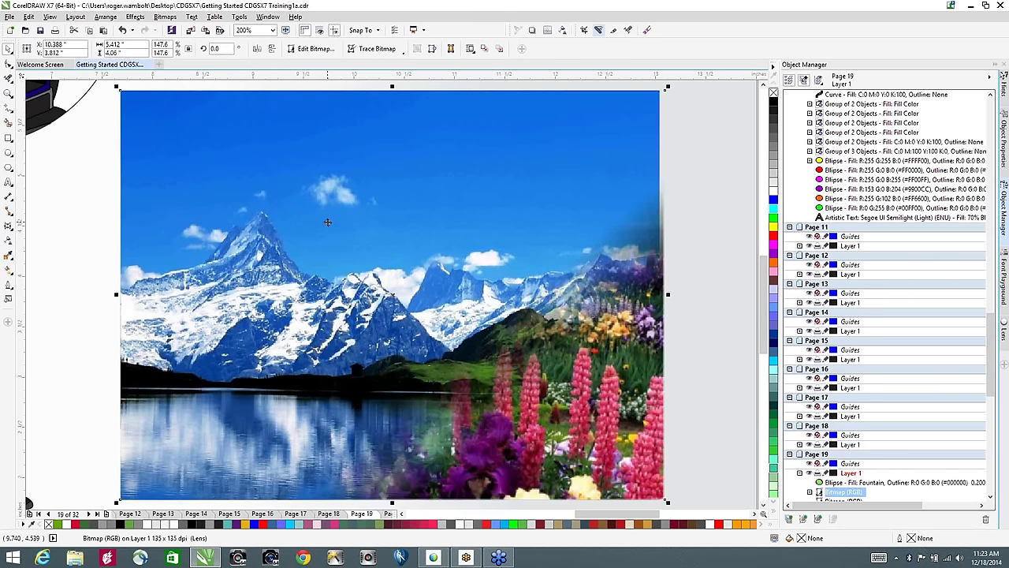
pyautogui.keyDown('alt'); pyautogui.click(369, 260); pyautogui.keyUp('alt')
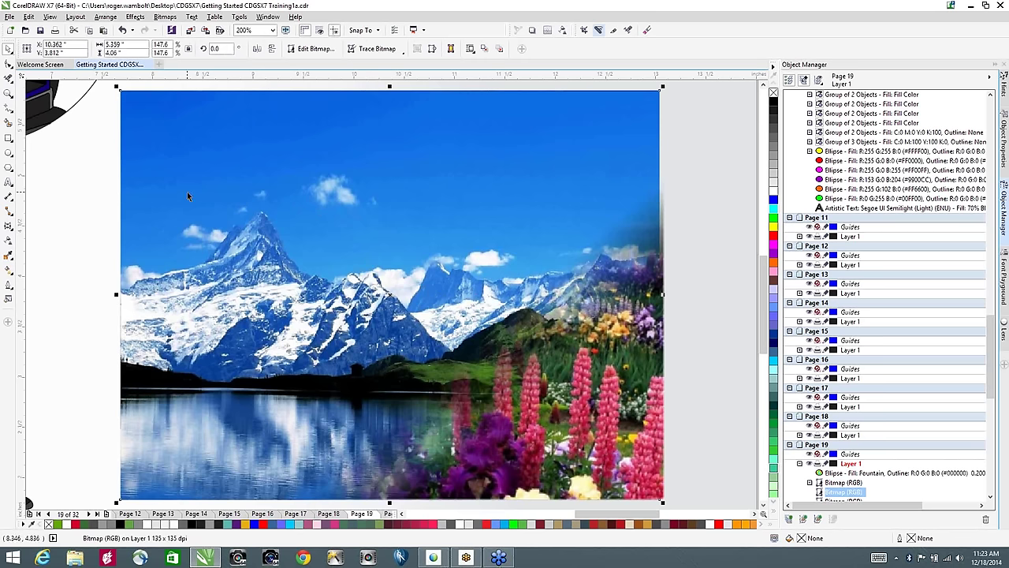
pyautogui.press('t')
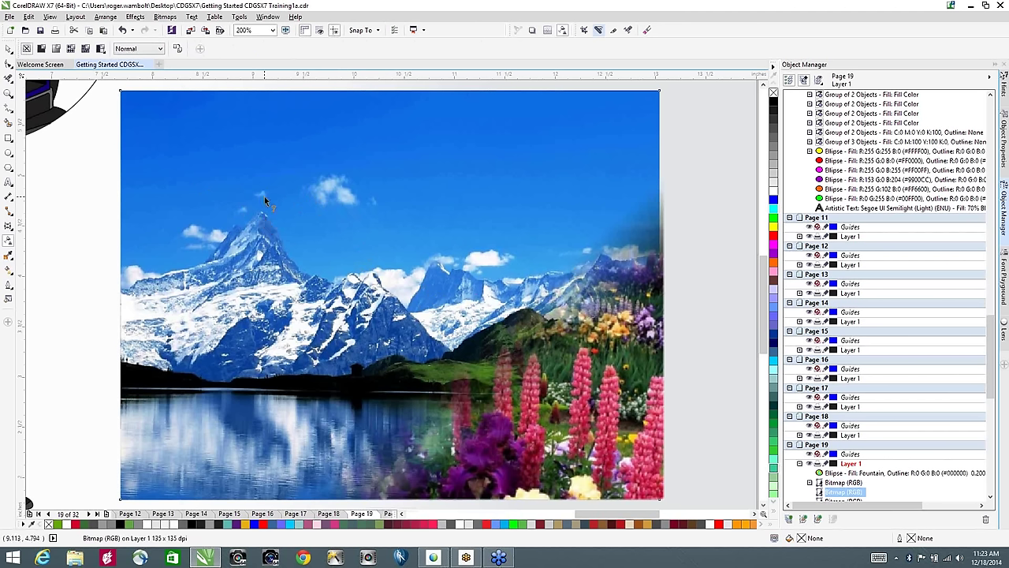
pyautogui.moveTo(265, 196); pyautogui.dragTo(264, 160)
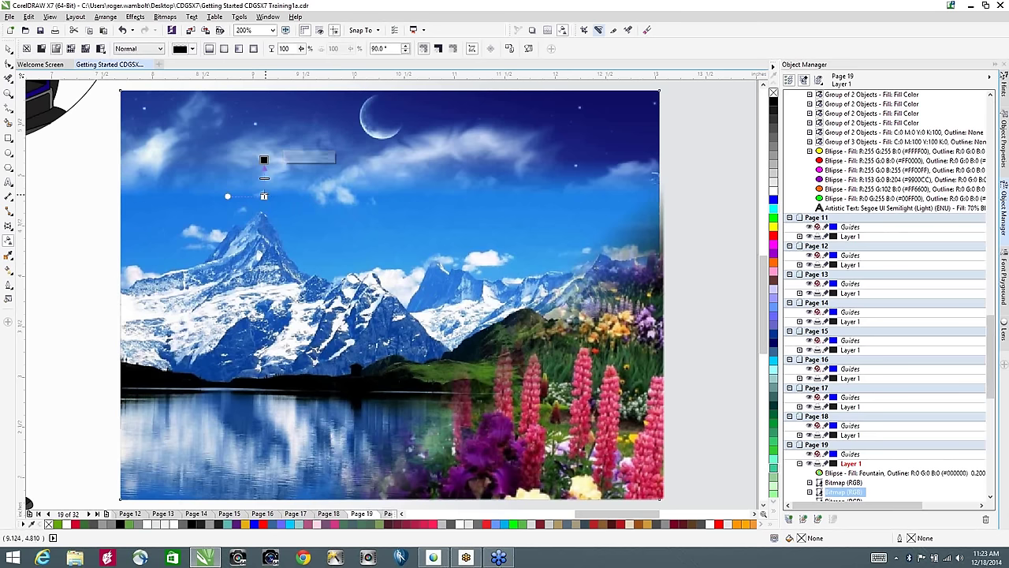
pyautogui.moveTo(264, 197); pyautogui.dragTo(267, 203)
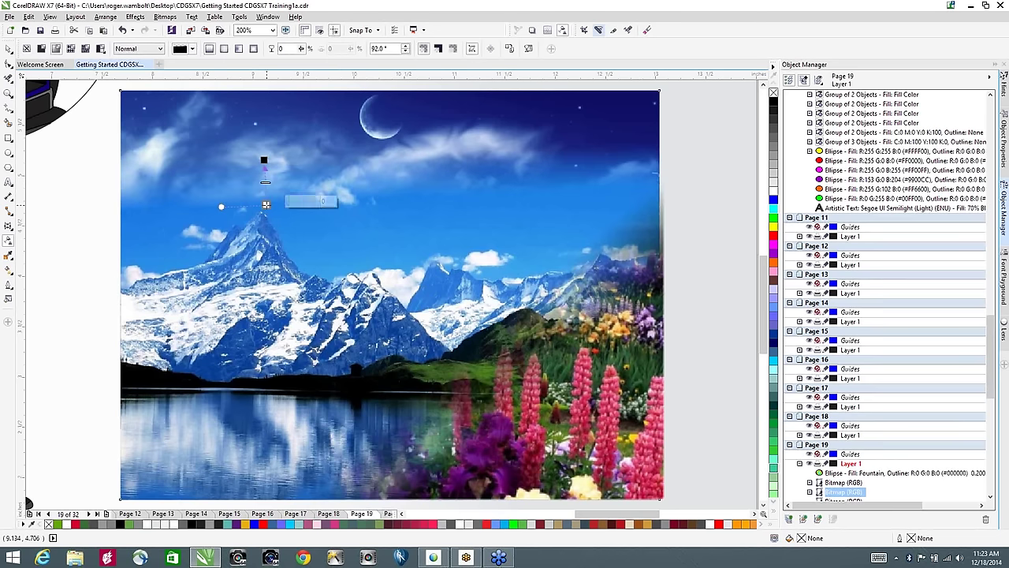
pyautogui.click(10, 49)
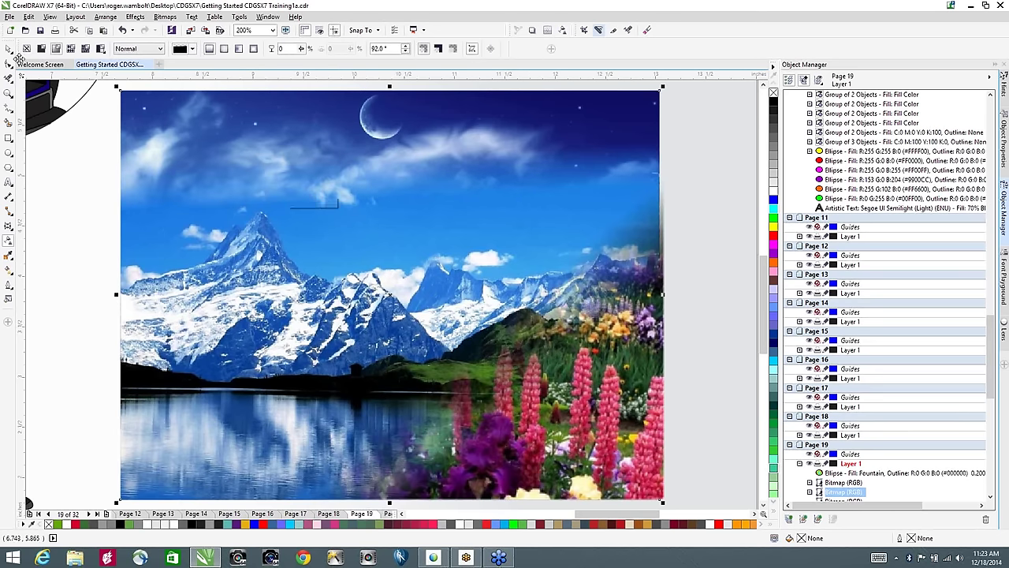
pyautogui.click(710, 174)
pyautogui.scroll(-3, 440, 234)
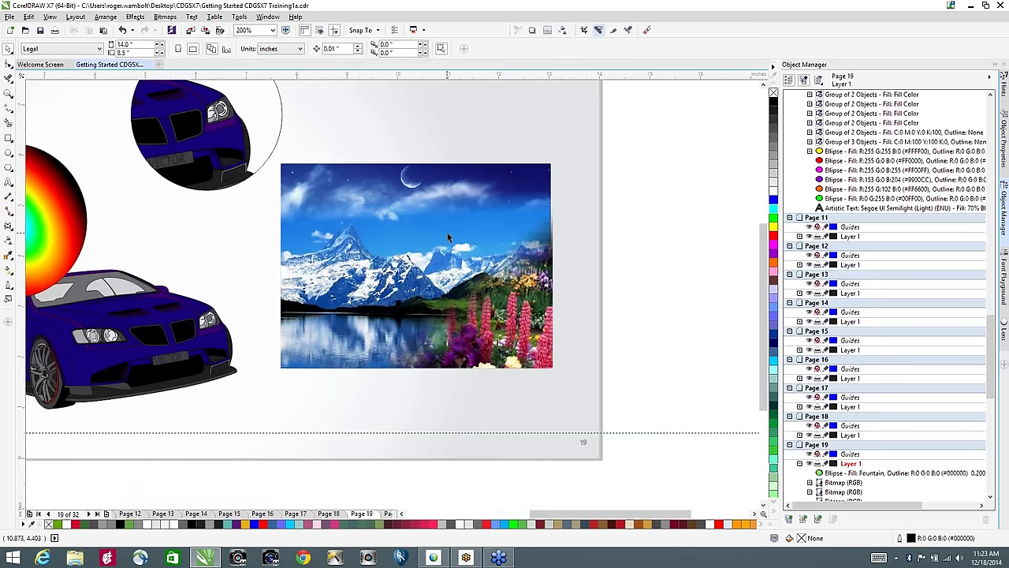
# Step: Move the flower, mountain and night-sky photos off the page to separate the three stacked images
pyautogui.click(479, 313)
pyautogui.moveTo(522, 299); pyautogui.dragTo(737, 307)
pyautogui.scroll(-2, 586, 307)
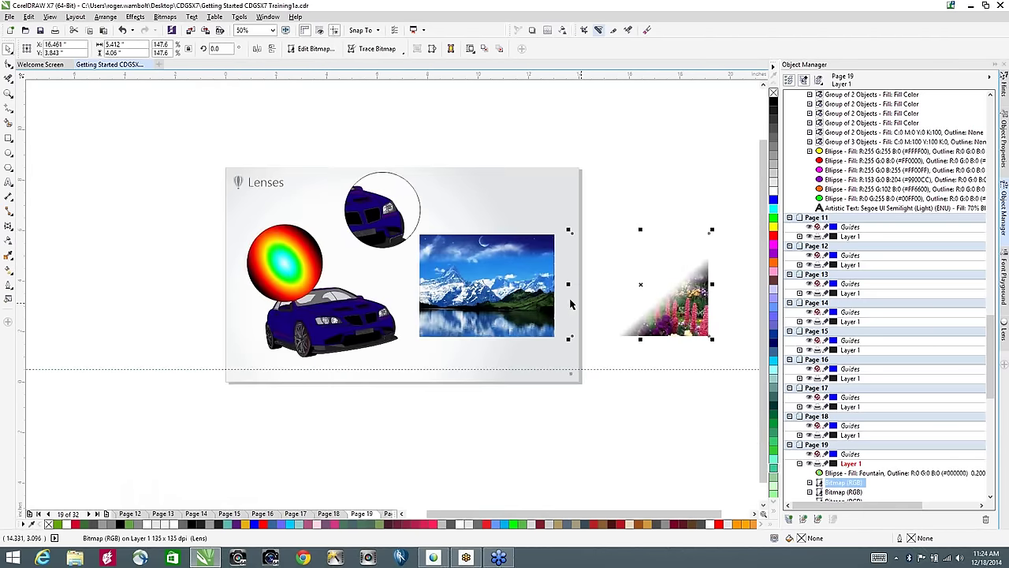
pyautogui.moveTo(324, 257); pyautogui.dragTo(538, 151)
pyautogui.moveTo(340, 253); pyautogui.dragTo(653, 269)
pyautogui.scroll(2, 599, 206)
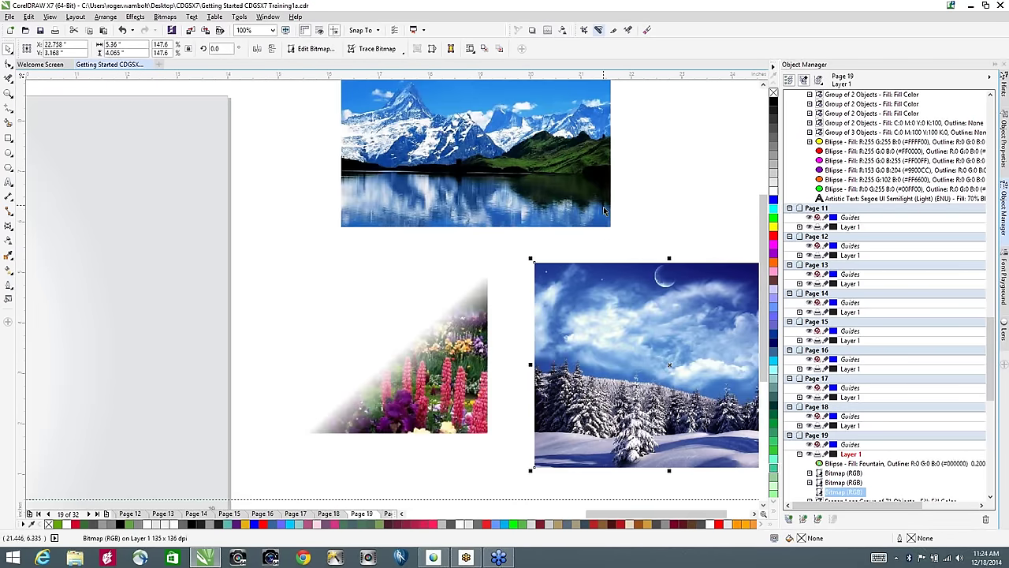
# Step: Undo the moves of the three photos to restore the blended composition on page 19
pyautogui.hotkey('ctrl', 'z')
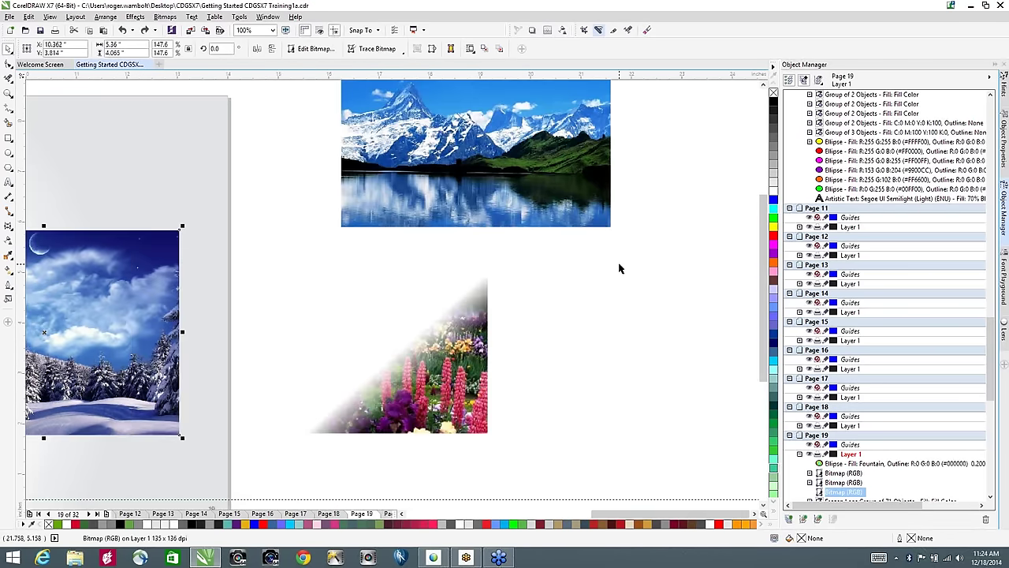
pyautogui.hotkey('ctrl', 'z')
pyautogui.hotkey('ctrl', 'z')
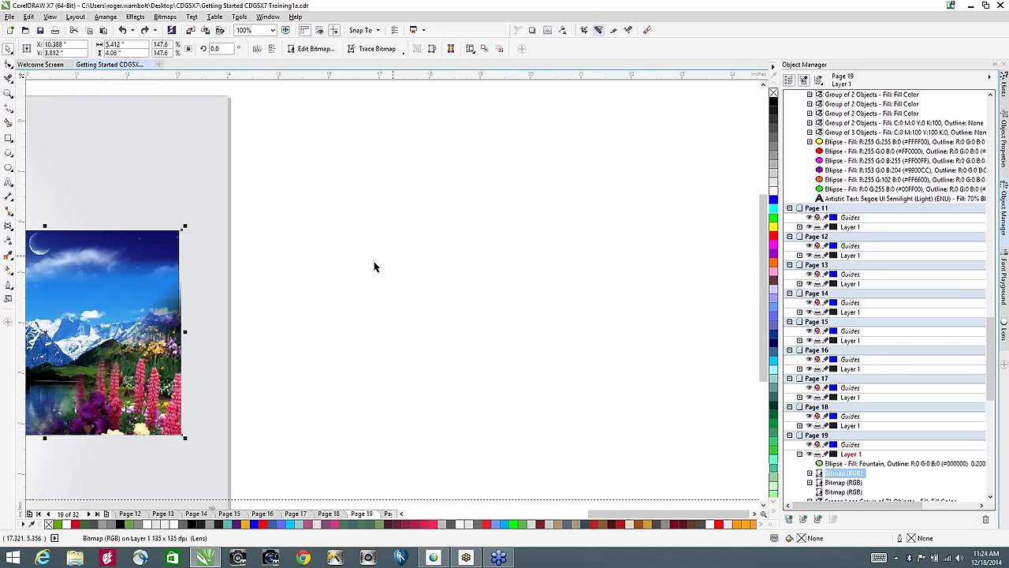
pyautogui.hscroll(-3, 614, 266)
pyautogui.hotkey('ctrl', 'z')
pyautogui.scroll(-2, 341, 219)
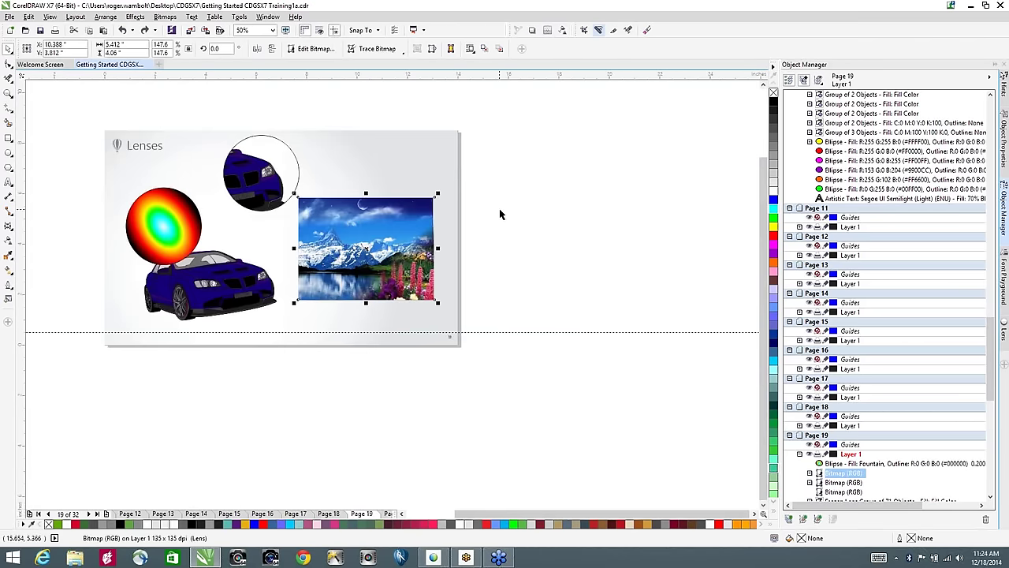
pyautogui.scroll(1, 502, 216)
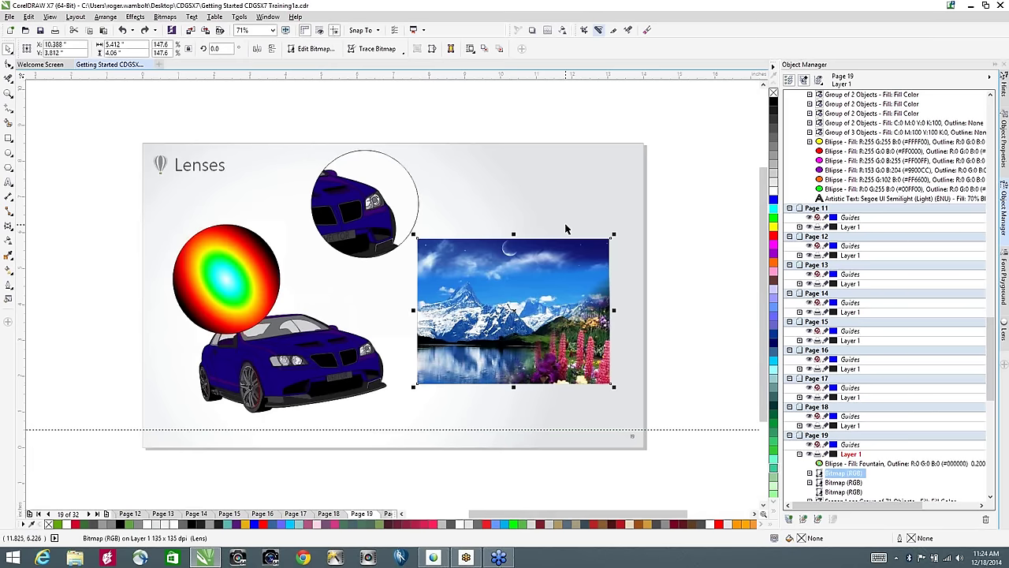
# Step: Go to page 20, insert a QR code and move it off the Jaguares artwork to the blank area below the sample code
pyautogui.press('pagedown')
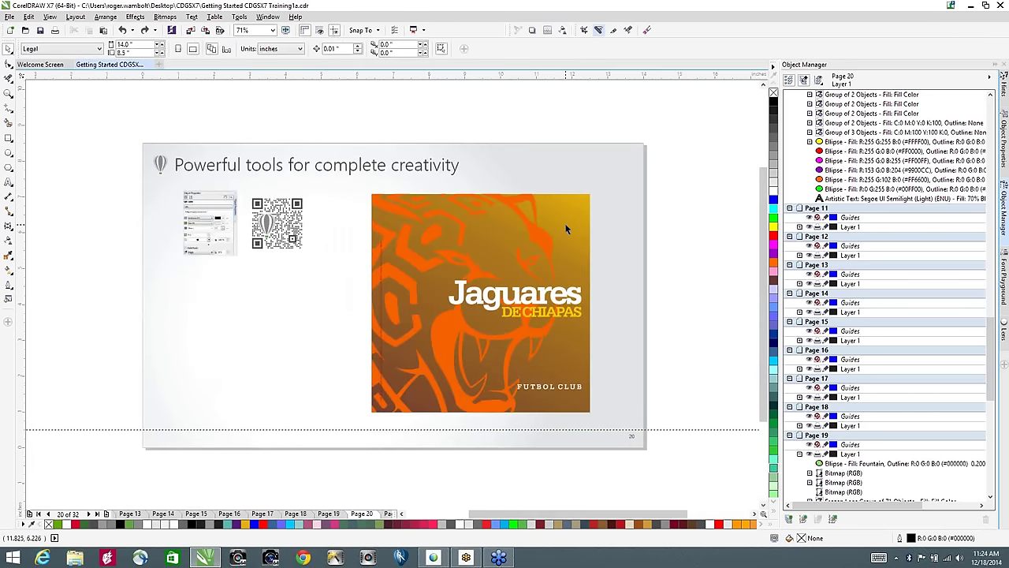
pyautogui.click(75, 17)
pyautogui.moveTo(53, 19)
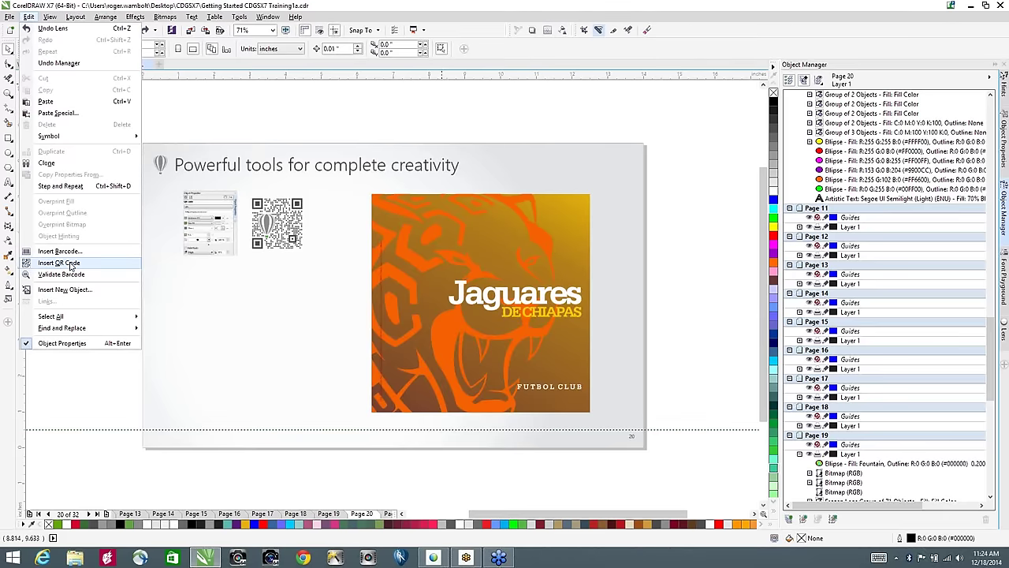
pyautogui.click(73, 266)
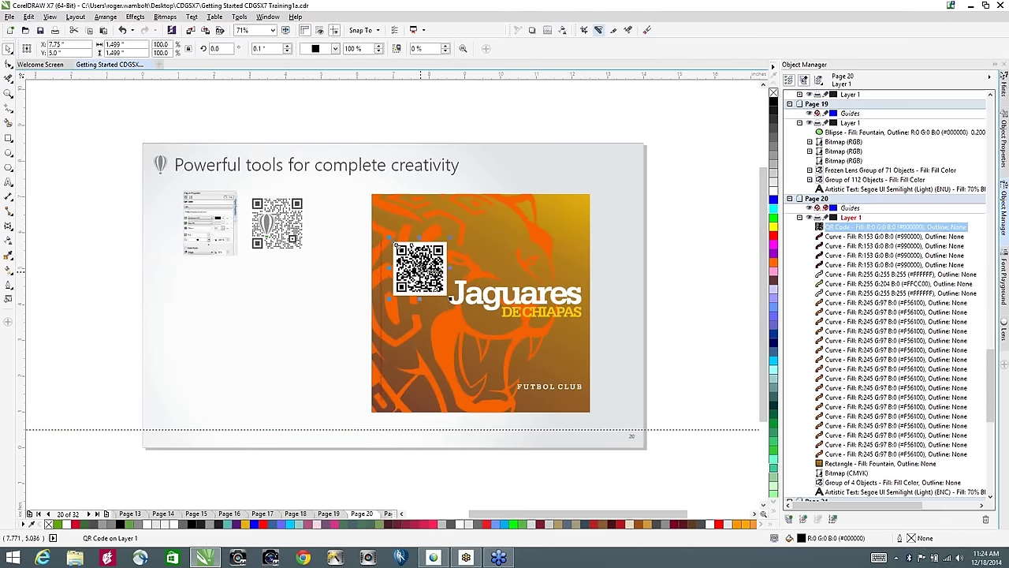
pyautogui.moveTo(420, 268); pyautogui.dragTo(244, 298)
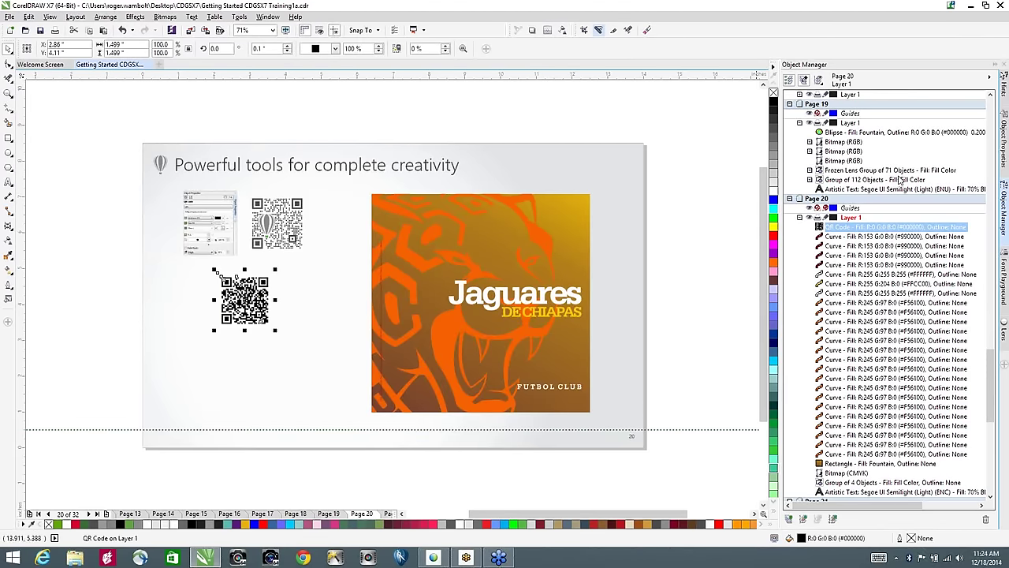
# Step: Show the QR code's object properties, enlarge the code to about 2.47 inches and select its URL for editing
pyautogui.click(1004, 132)
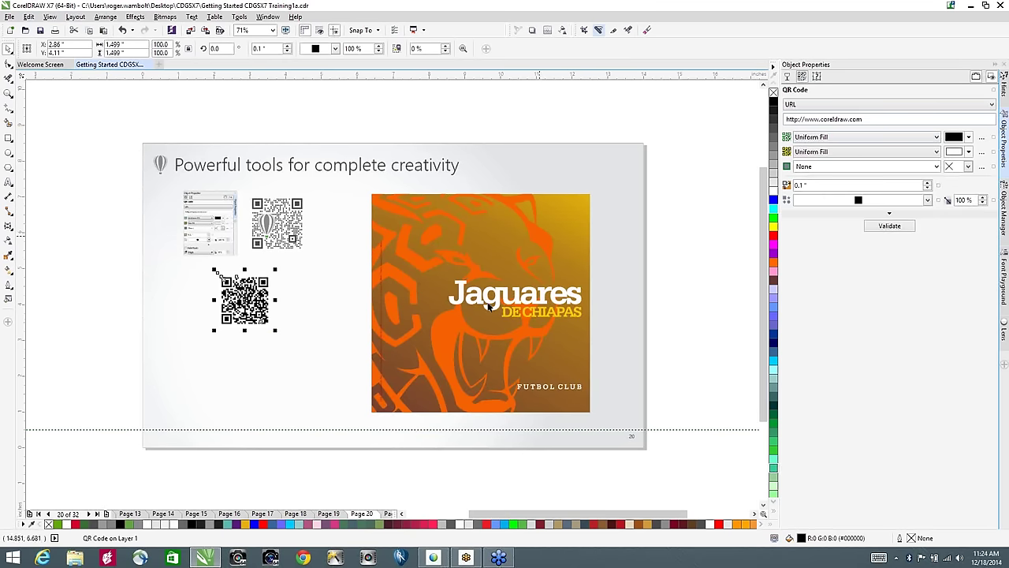
pyautogui.moveTo(276, 331); pyautogui.dragTo(315, 365)
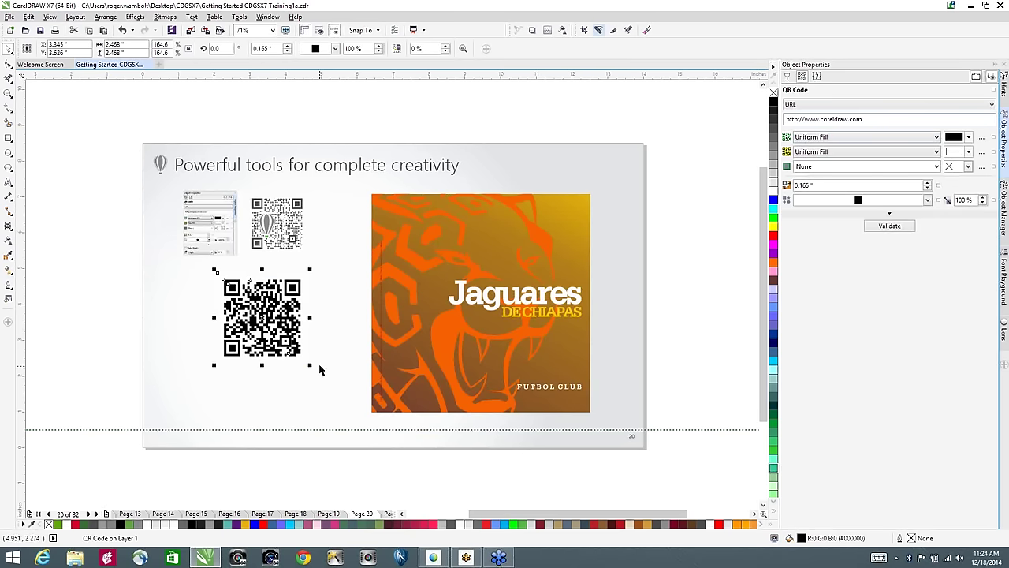
pyautogui.moveTo(868, 119); pyautogui.dragTo(817, 123)
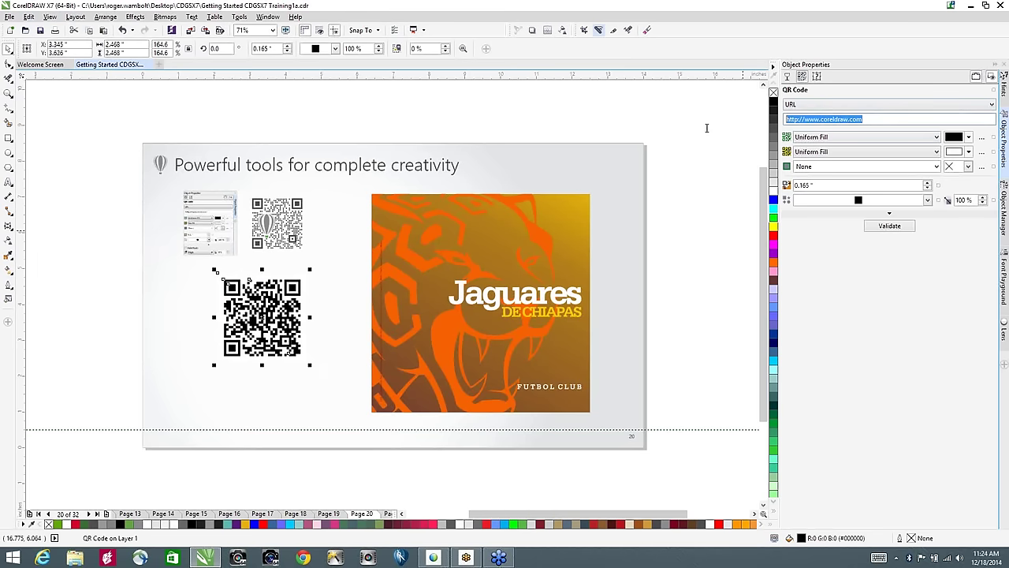
pyautogui.click(808, 105)
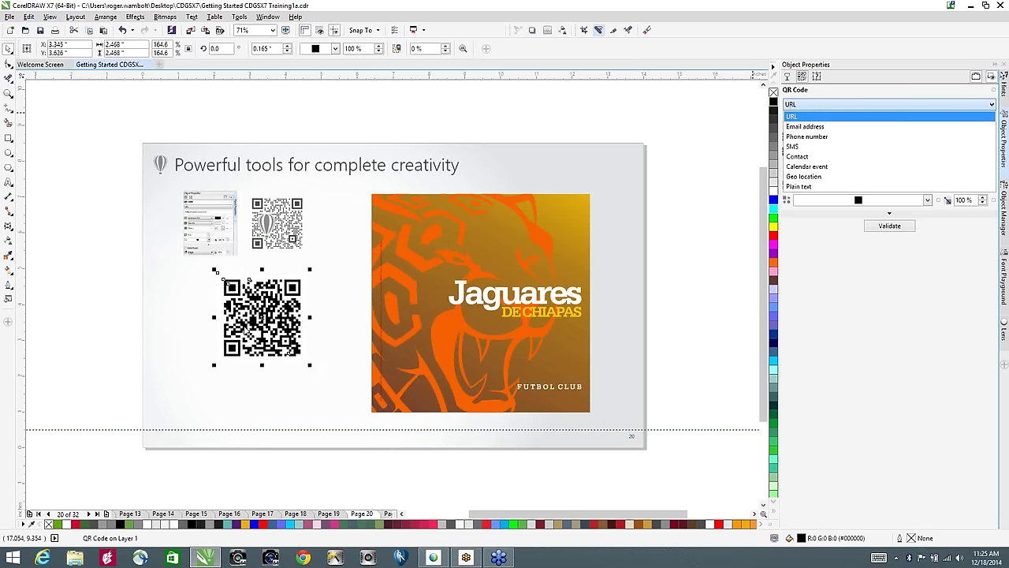
pyautogui.click(194, 305)
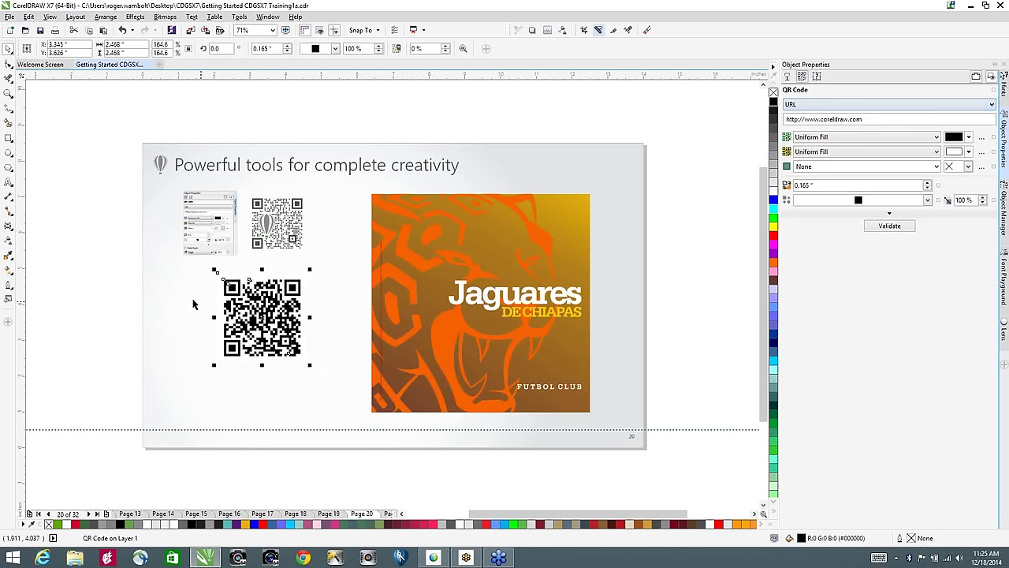
pyautogui.click(867, 119)
pyautogui.write('www.ab')
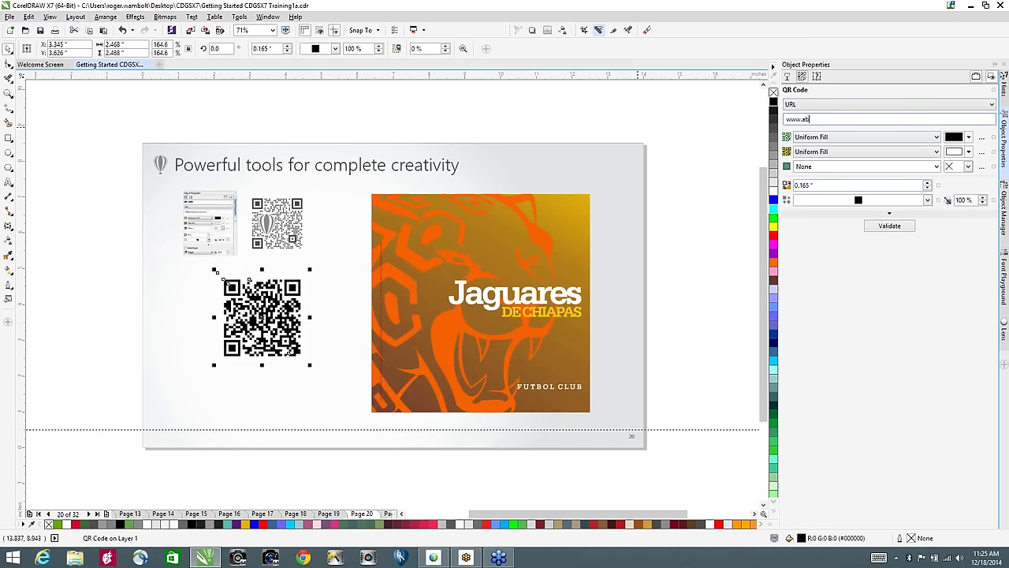
pyautogui.write('c.com')
pyautogui.click(889, 226)
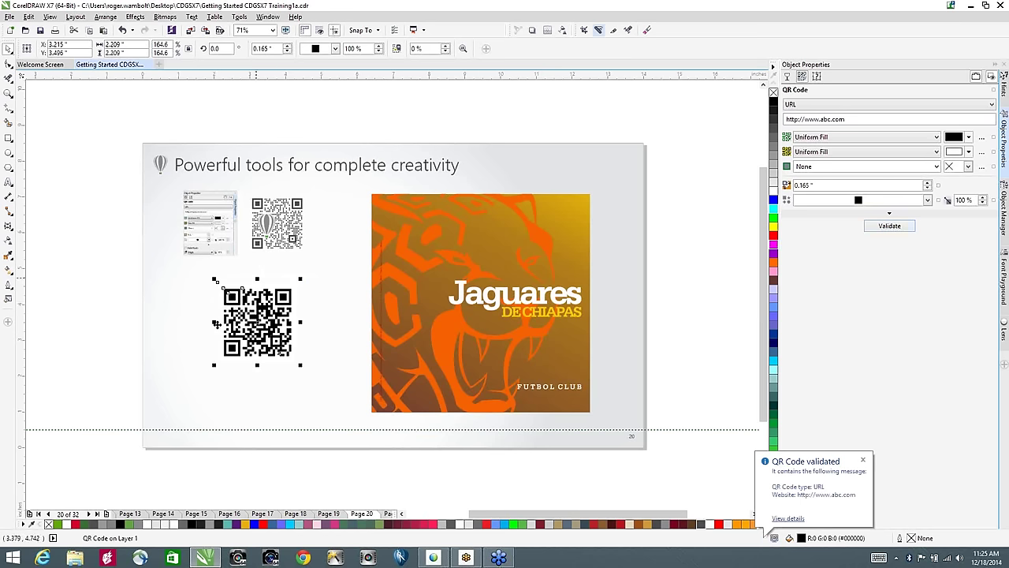
# Step: Change the QR code's pixel colour to red #E81212
pyautogui.click(970, 137)
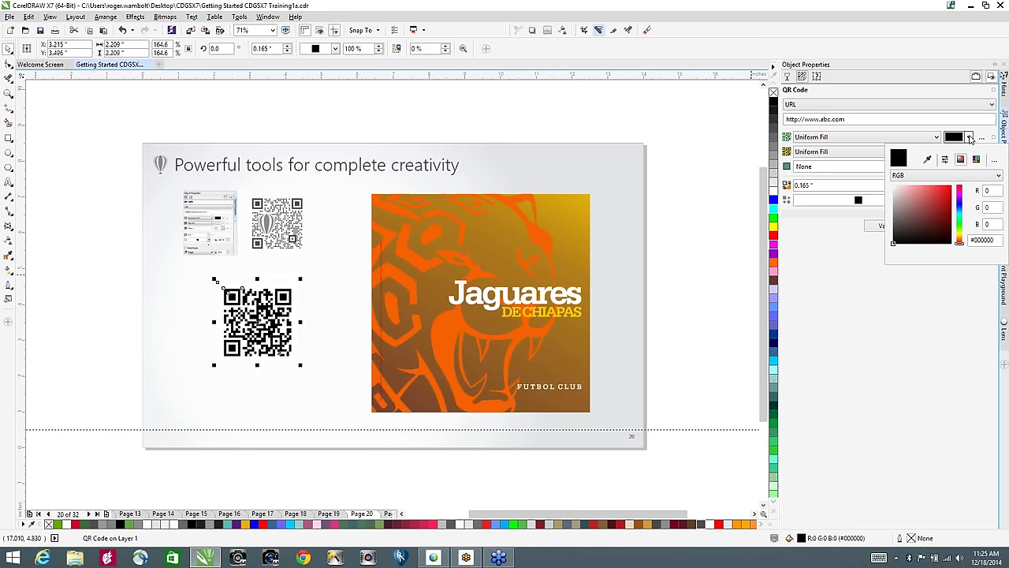
pyautogui.click(947, 191)
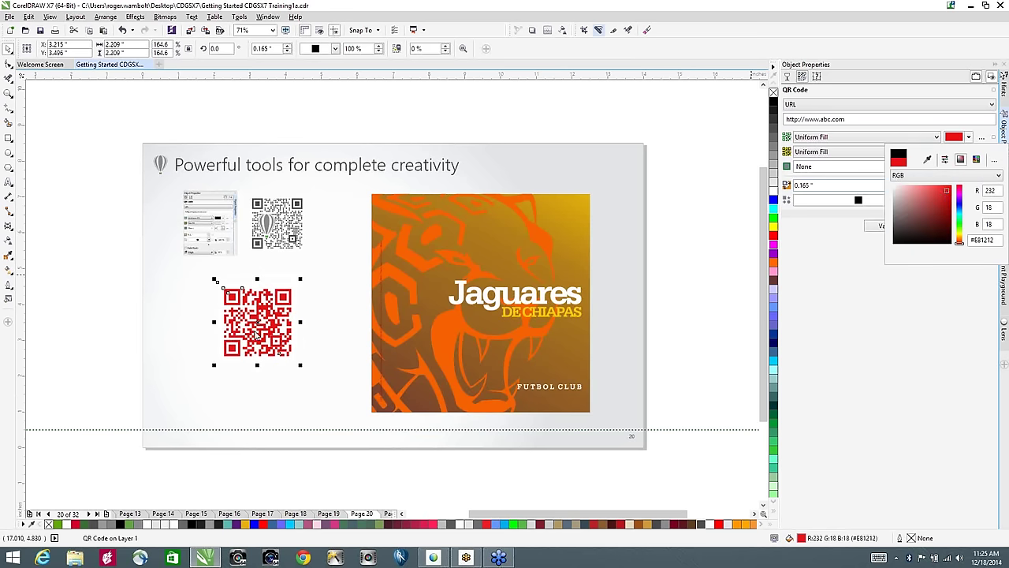
pyautogui.click(854, 313)
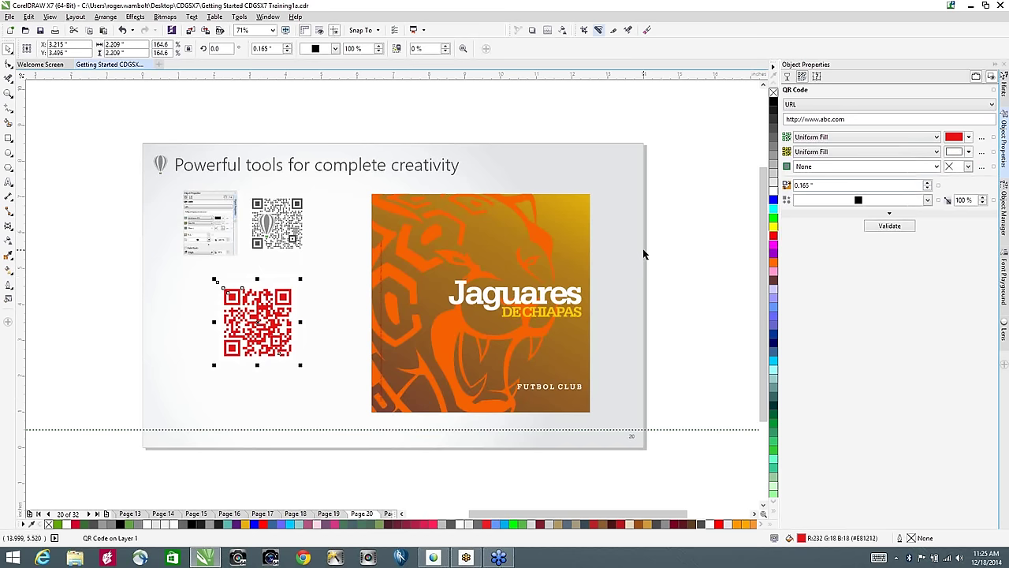
# Step: Add a colour node near the middle of the fountain fill on the rectangle behind the Jaguares artwork
pyautogui.click(560, 207)
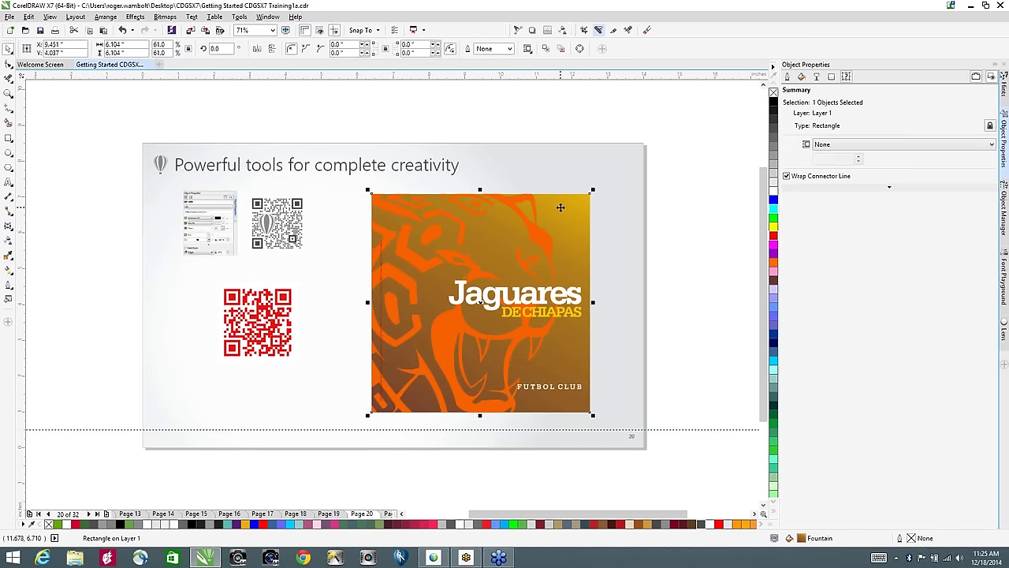
pyautogui.click(788, 77)
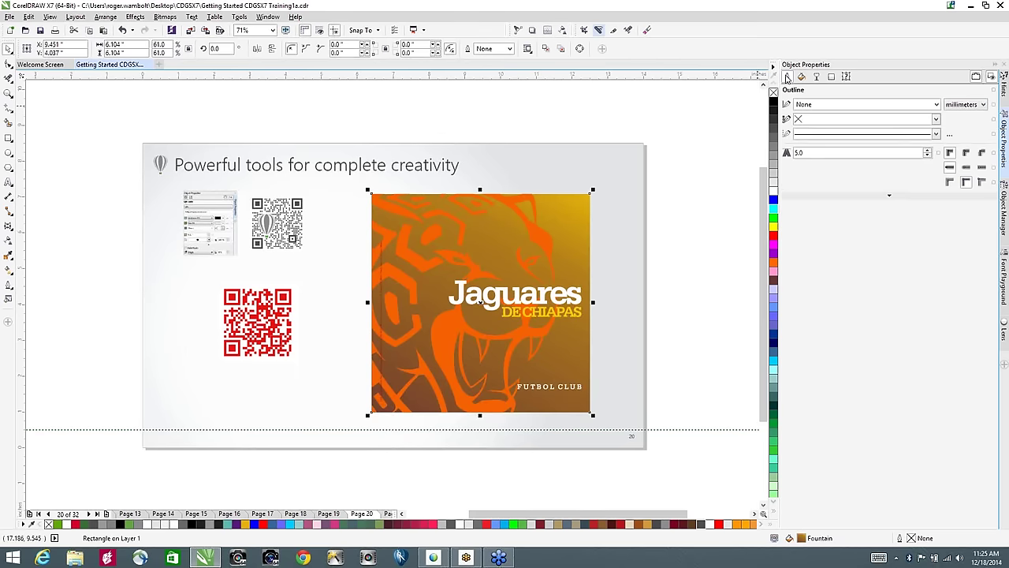
pyautogui.click(802, 77)
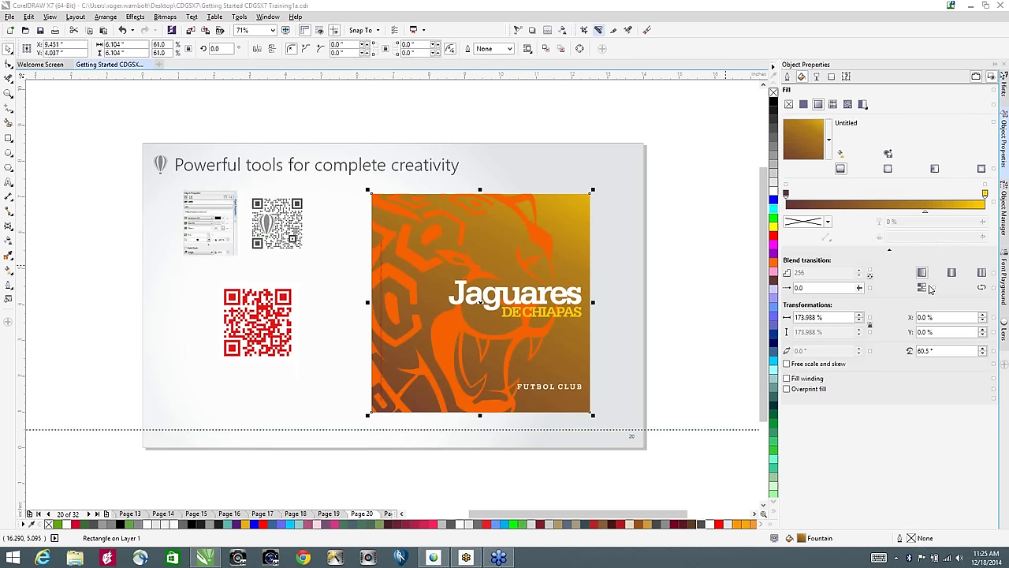
pyautogui.doubleClick(877, 193)
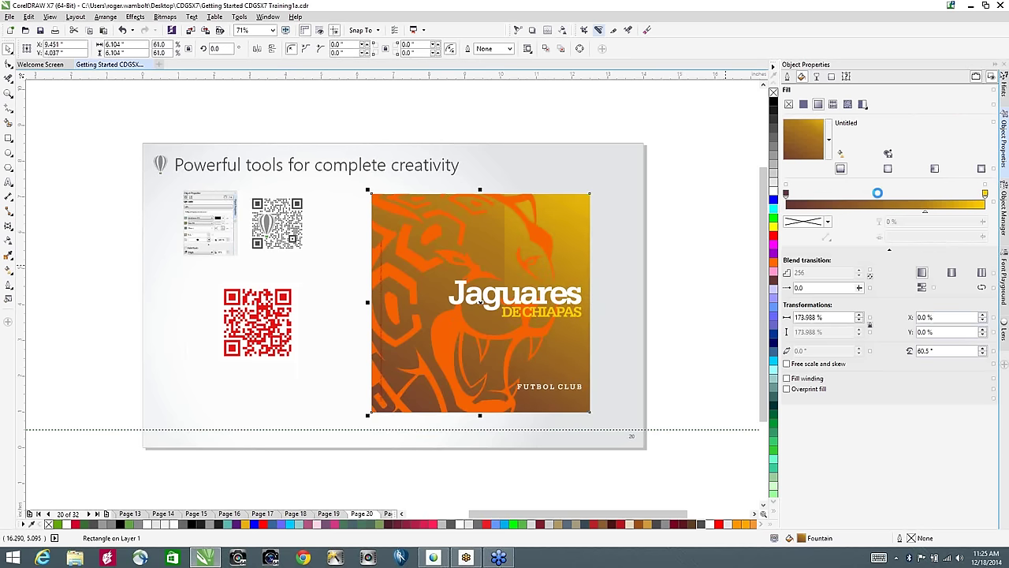
pyautogui.moveTo(878, 192)
pyautogui.mouseDown()
pyautogui.moveTo(916, 194)
pyautogui.moveTo(873, 194)
pyautogui.mouseUp()
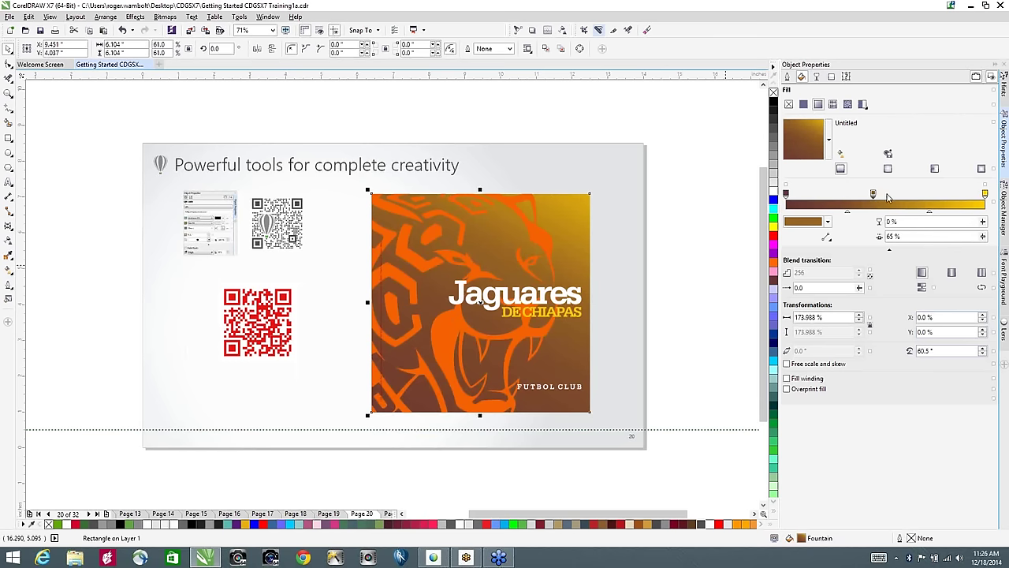
# Step: Recolour the yellow end node of the rectangle's fountain fill to blue #0095FF and deselect the rectangle
pyautogui.click(985, 194)
pyautogui.click(828, 222)
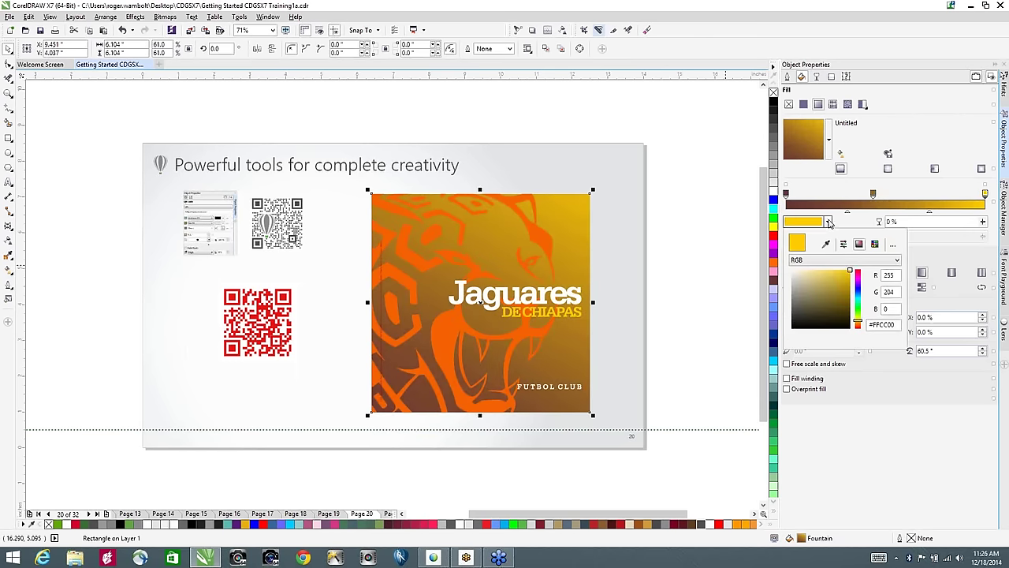
pyautogui.click(858, 281)
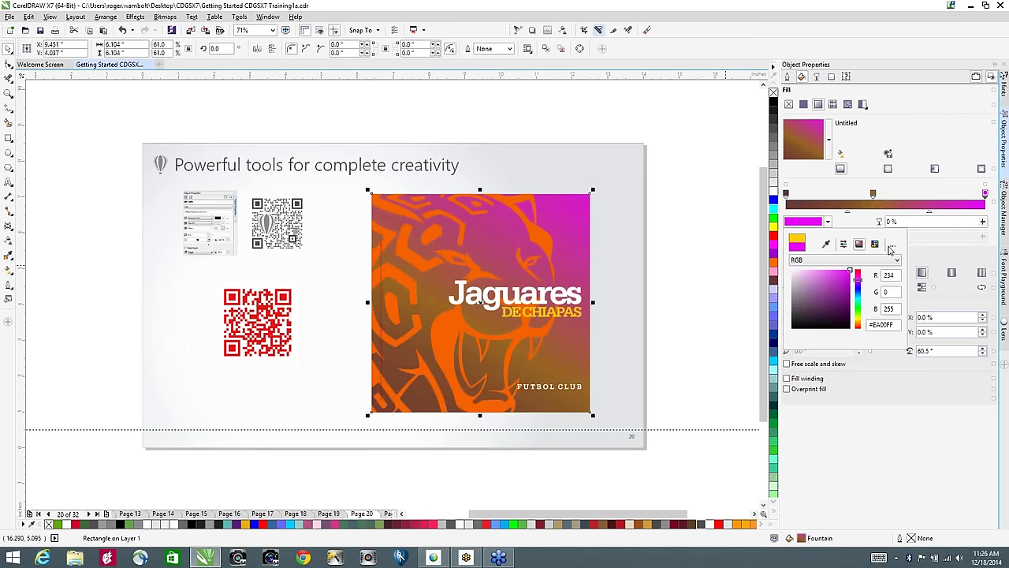
pyautogui.click(860, 289)
pyautogui.click(862, 299)
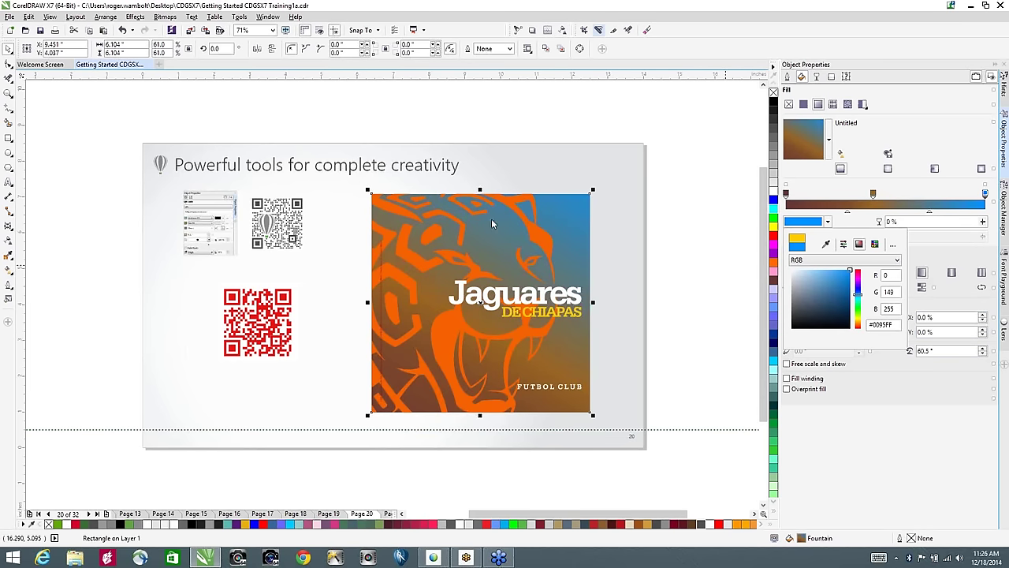
pyautogui.click(882, 491)
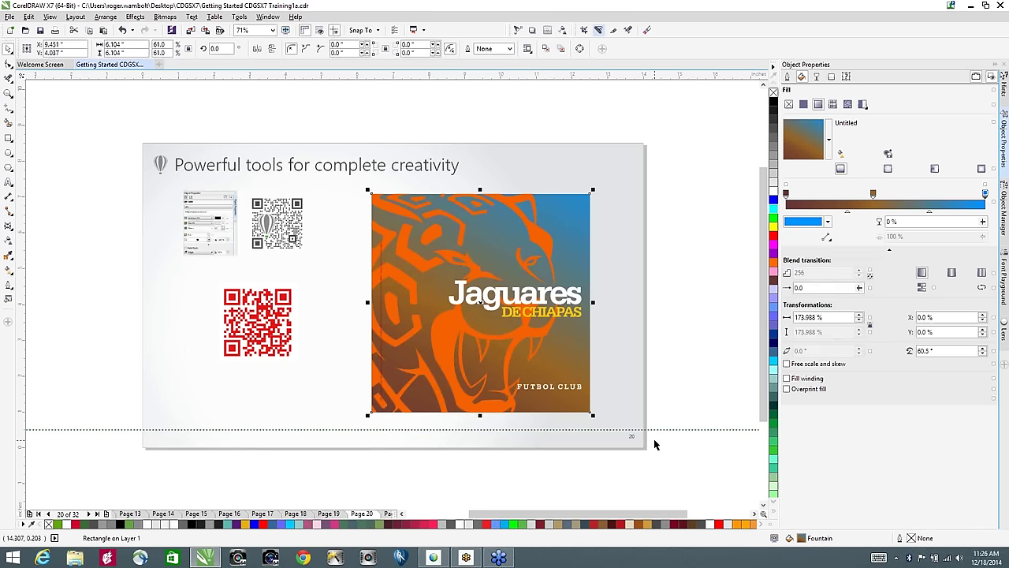
pyautogui.click(688, 295)
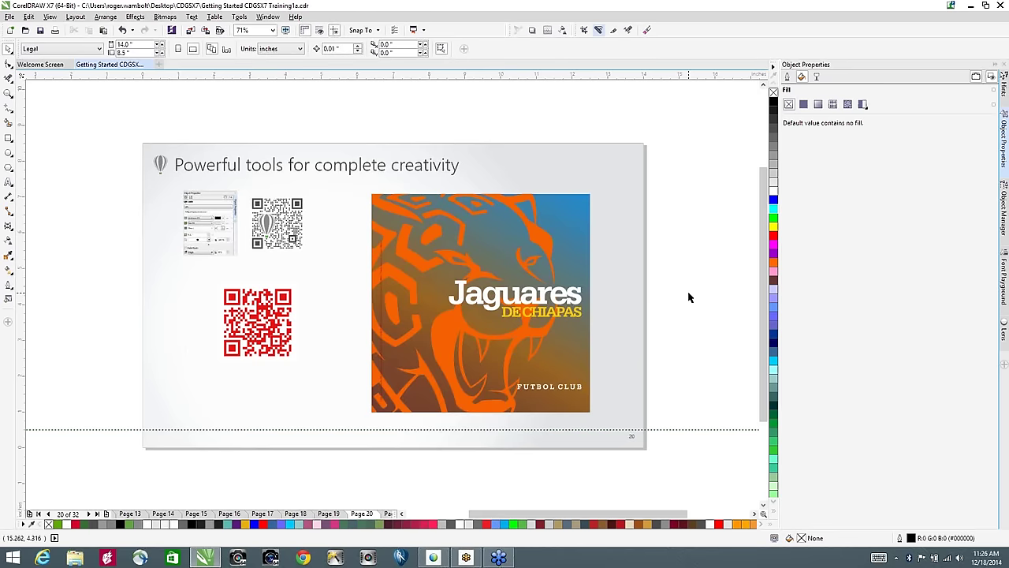
# Step: Go to page 21 and replace the Object Properties docker with the Object Styles docker
pyautogui.press('pagedown')
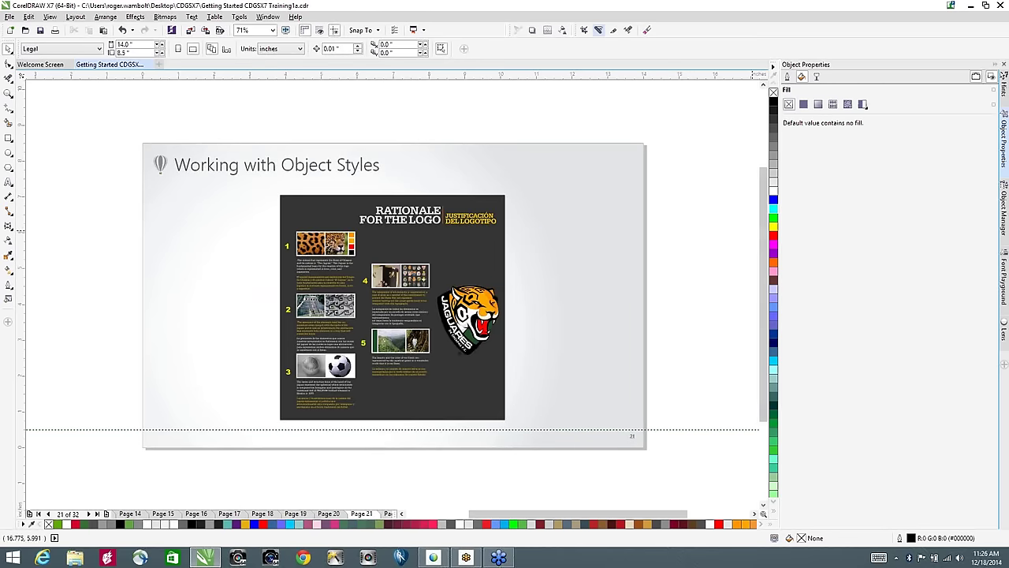
pyautogui.click(1004, 64)
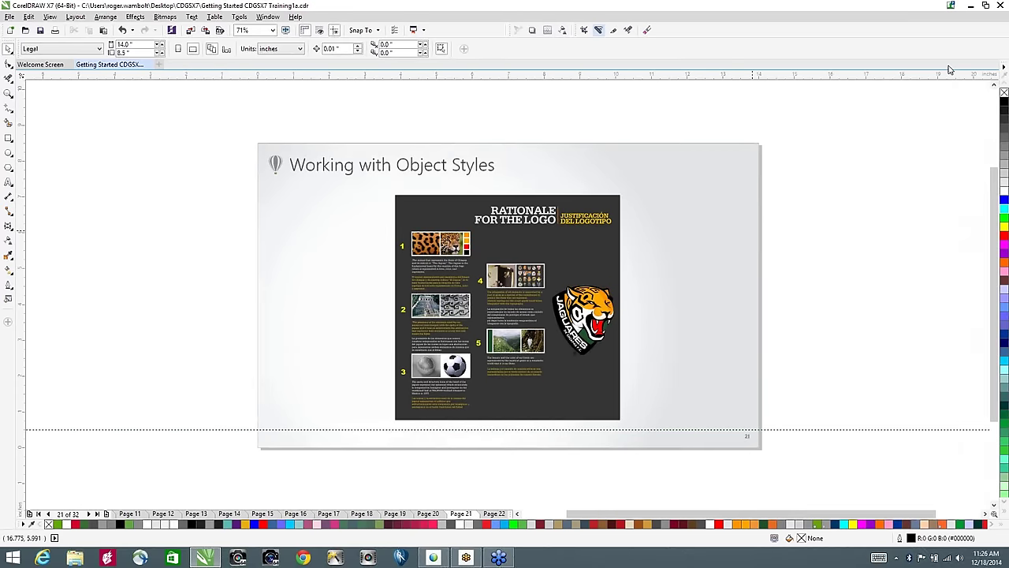
pyautogui.click(268, 17)
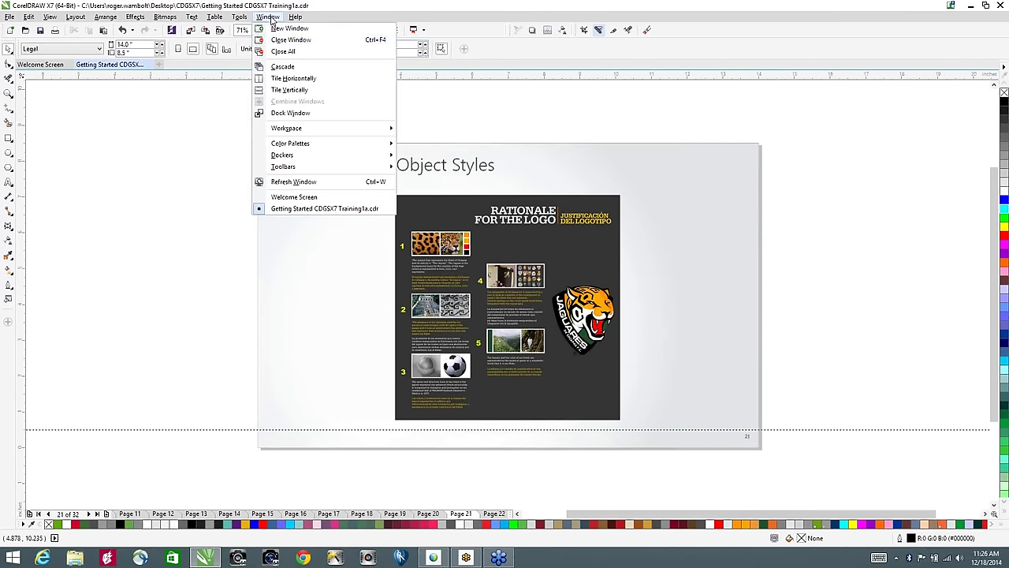
pyautogui.moveTo(305, 160)
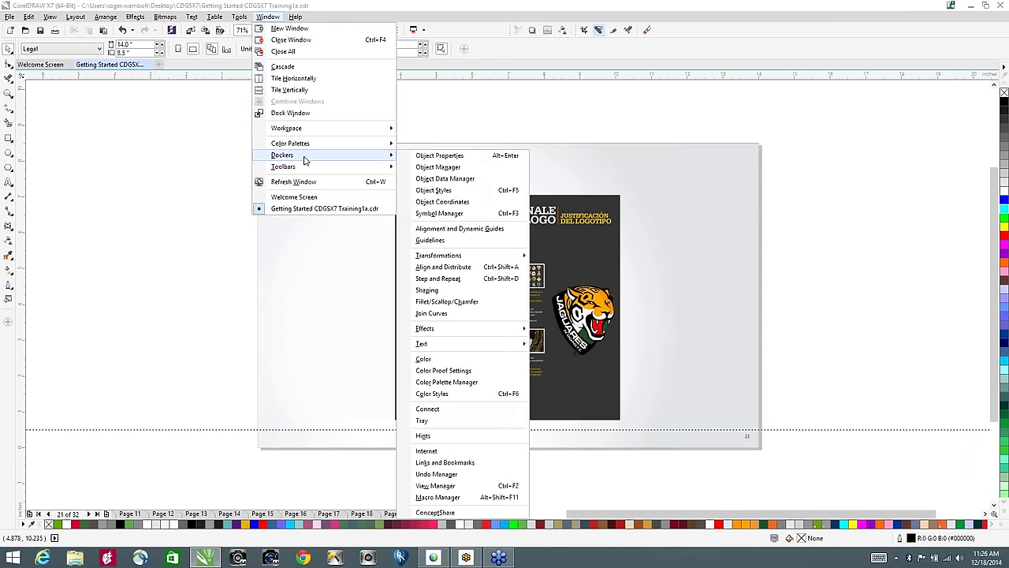
pyautogui.click(455, 191)
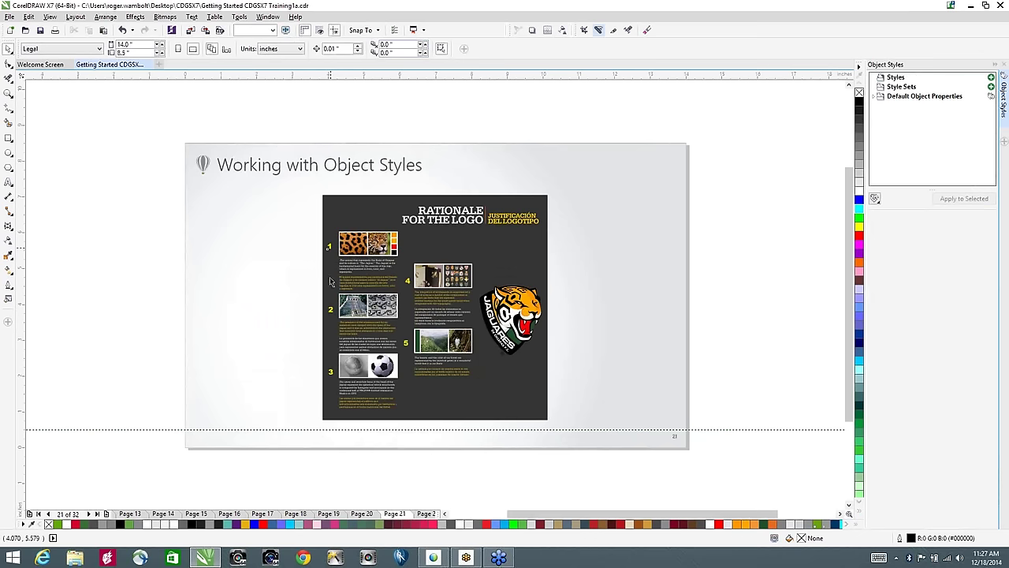
# Step: Create a style set from the yellow number 1 and apply it to numbers 1 to 5 beside the pictures
pyautogui.click(329, 247)
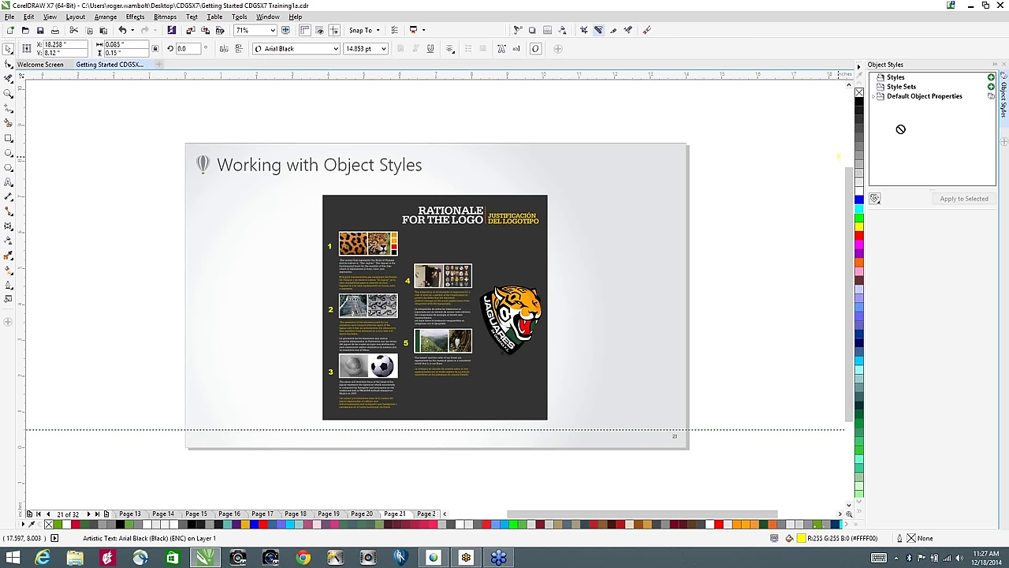
pyautogui.click(899, 89)
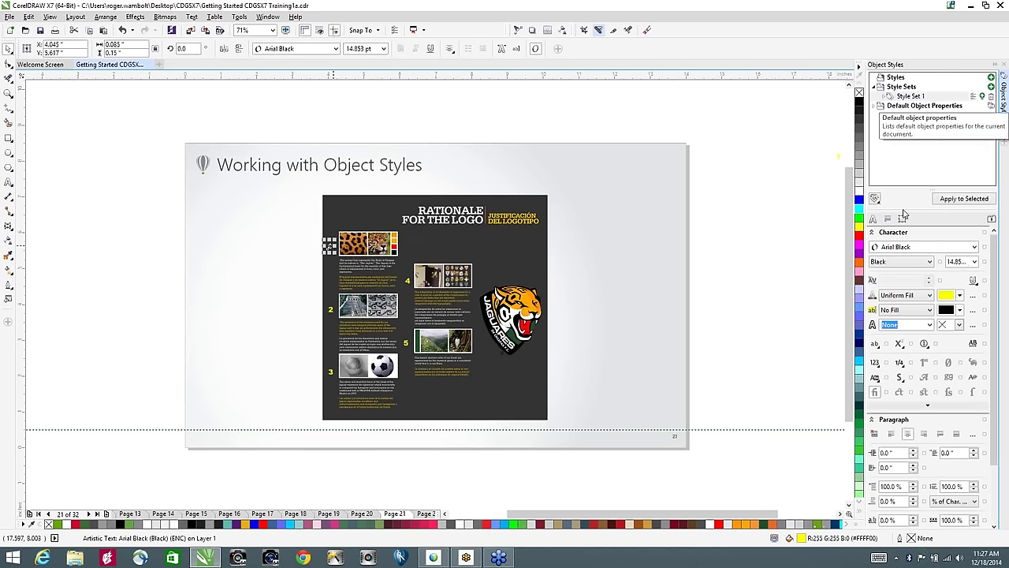
pyautogui.moveTo(276, 225); pyautogui.dragTo(345, 415)
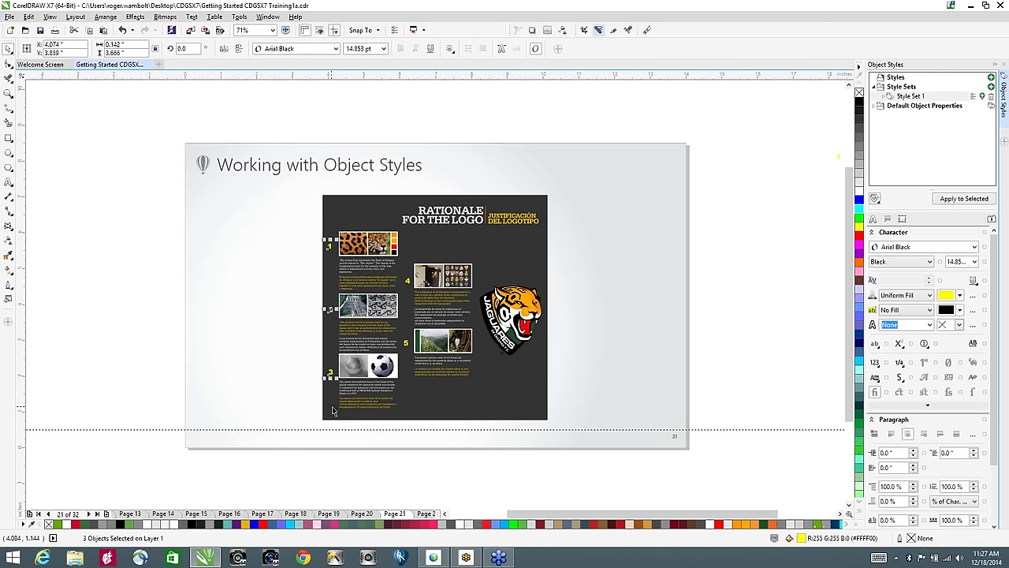
pyautogui.keyDown('shift'); pyautogui.click(407, 282); pyautogui.keyUp('shift')
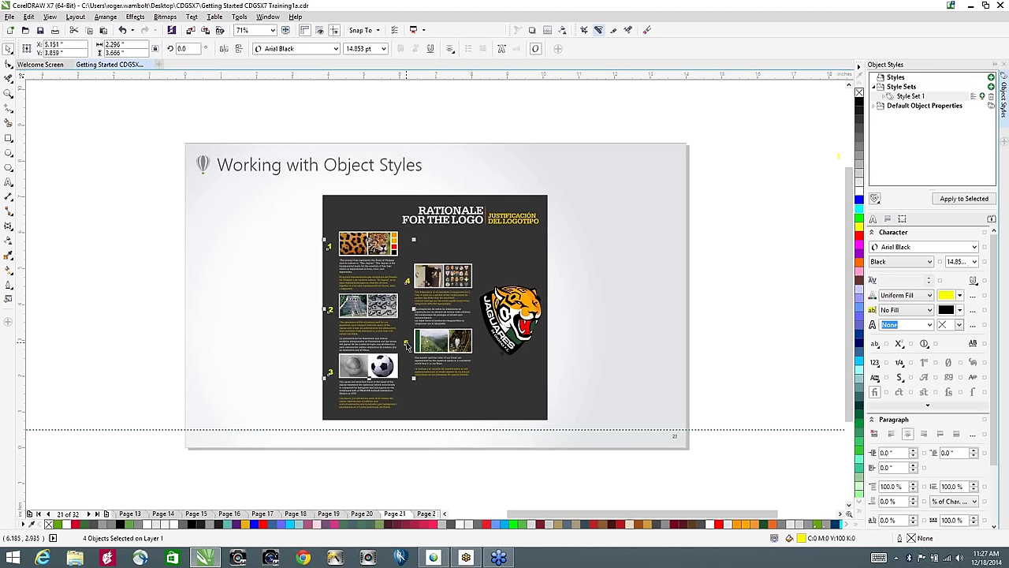
pyautogui.keyDown('shift'); pyautogui.click(406, 345); pyautogui.keyUp('shift')
pyautogui.click(968, 199)
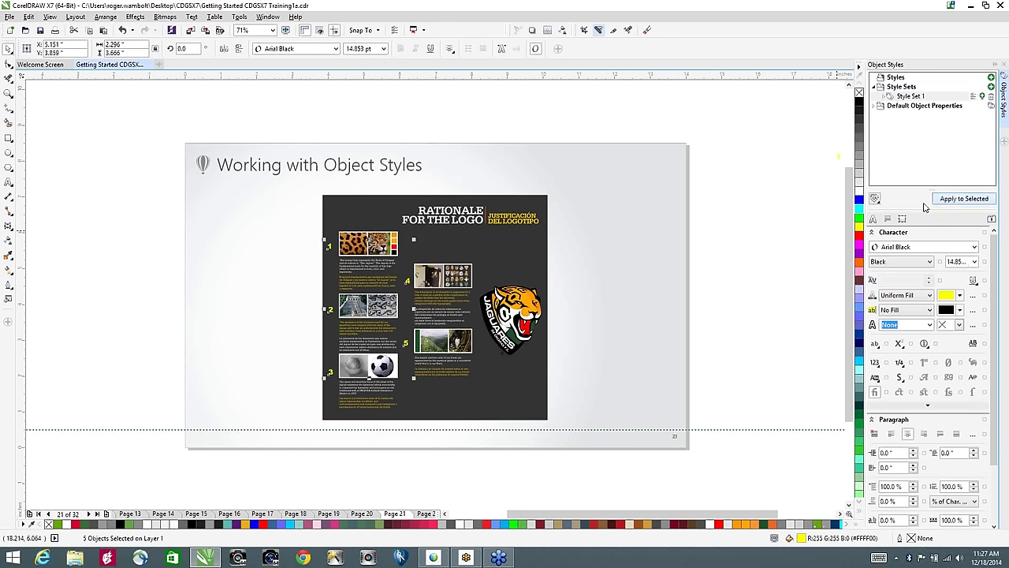
pyautogui.click(671, 241)
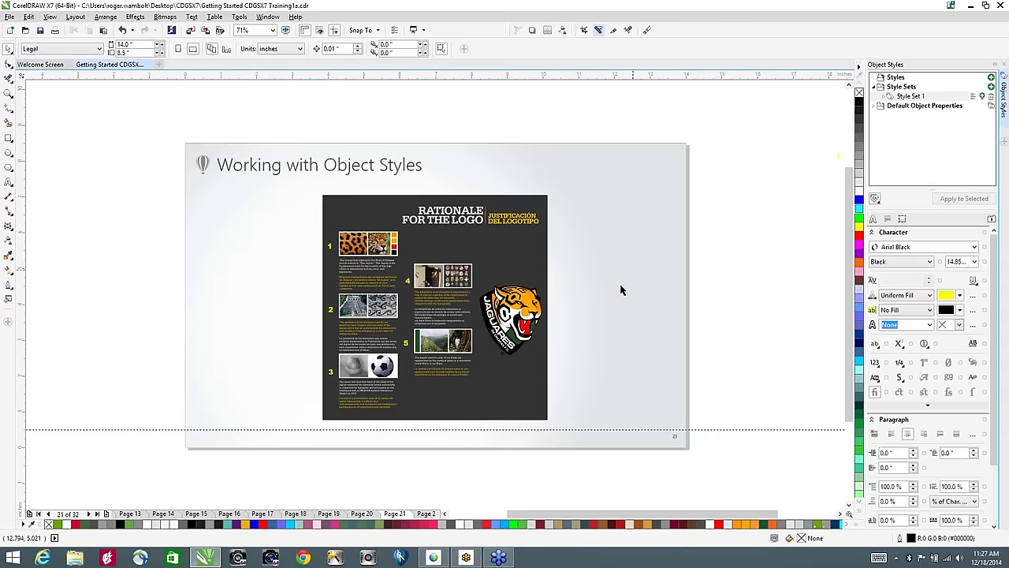
# Step: Add the artistic text "6" above the jaguar logo and draw a paragraph text frame about 2.13 by 0.64 inches beside the poster
pyautogui.scroll(2, 505, 234)
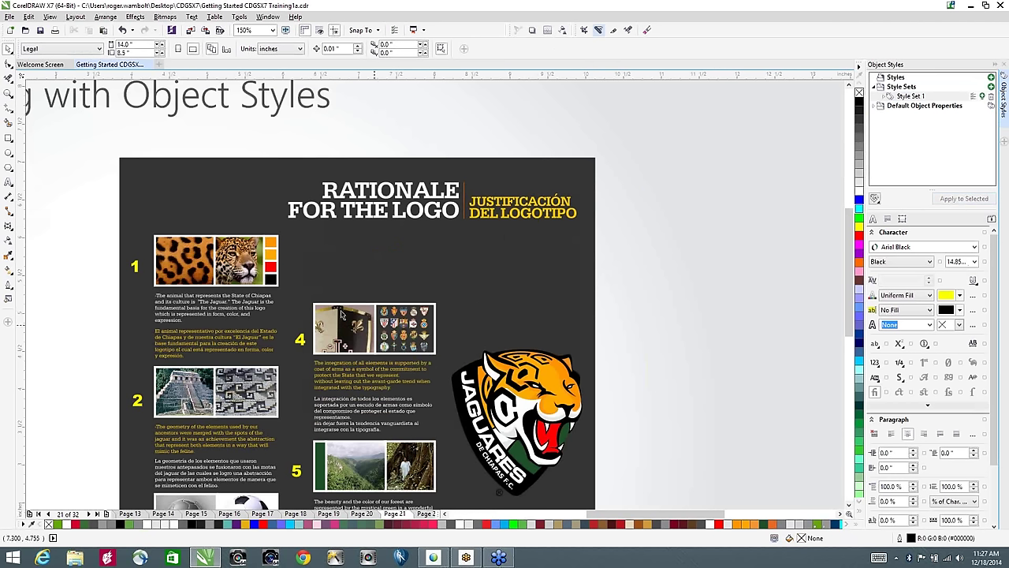
pyautogui.click(9, 182)
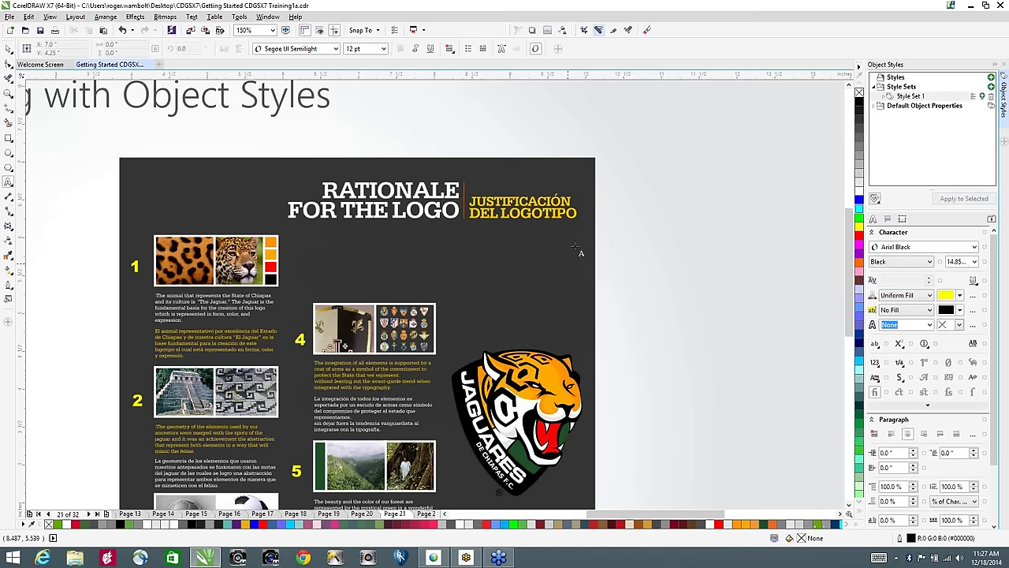
pyautogui.click(475, 268)
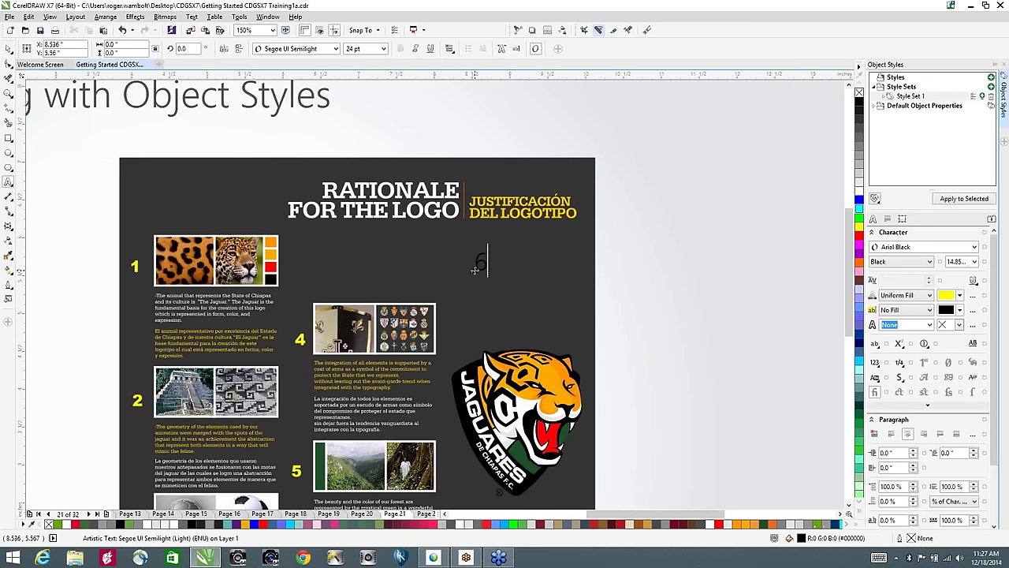
pyautogui.write('6')
pyautogui.moveTo(767, 235); pyautogui.dragTo(602, 185)
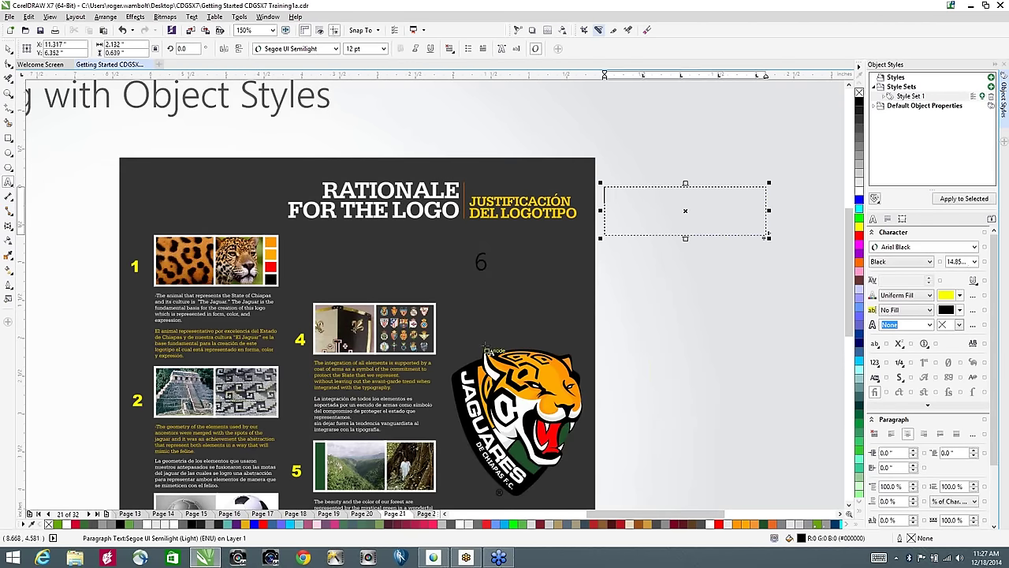
pyautogui.click(9, 49)
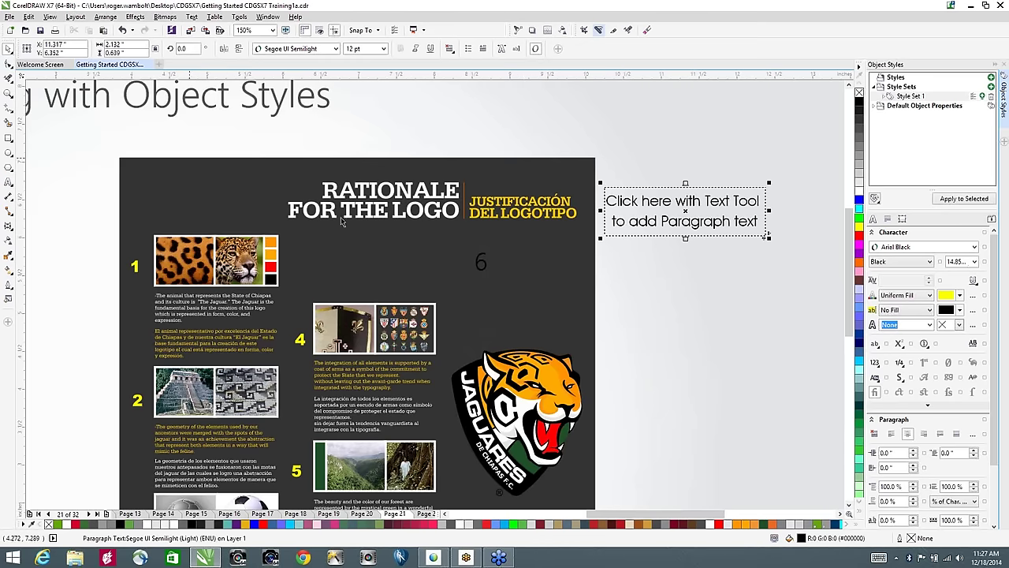
# Step: Apply the numbers' style set to the new "6" above the jaguar logo
pyautogui.click(484, 269)
pyautogui.click(480, 261)
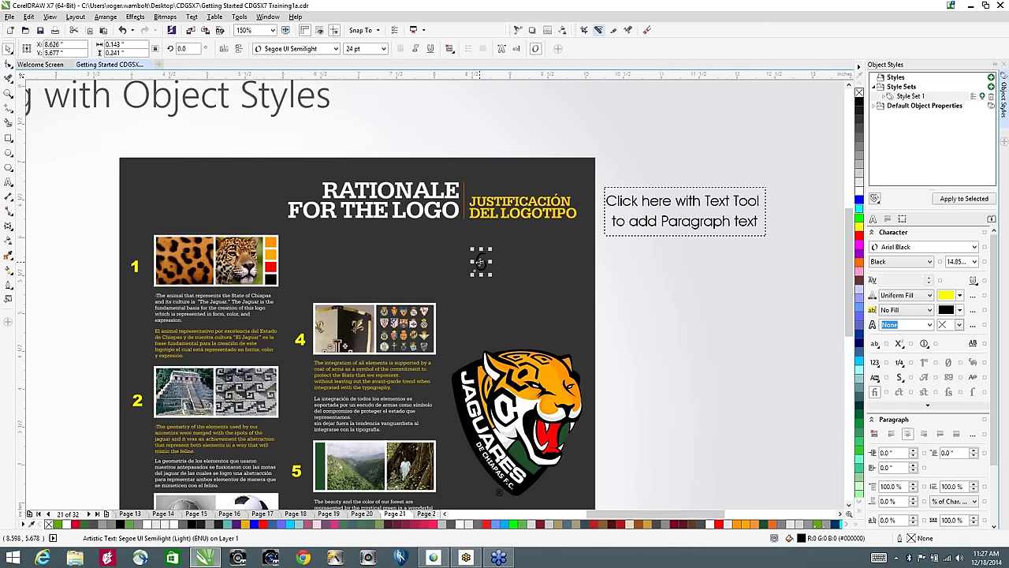
pyautogui.click(968, 198)
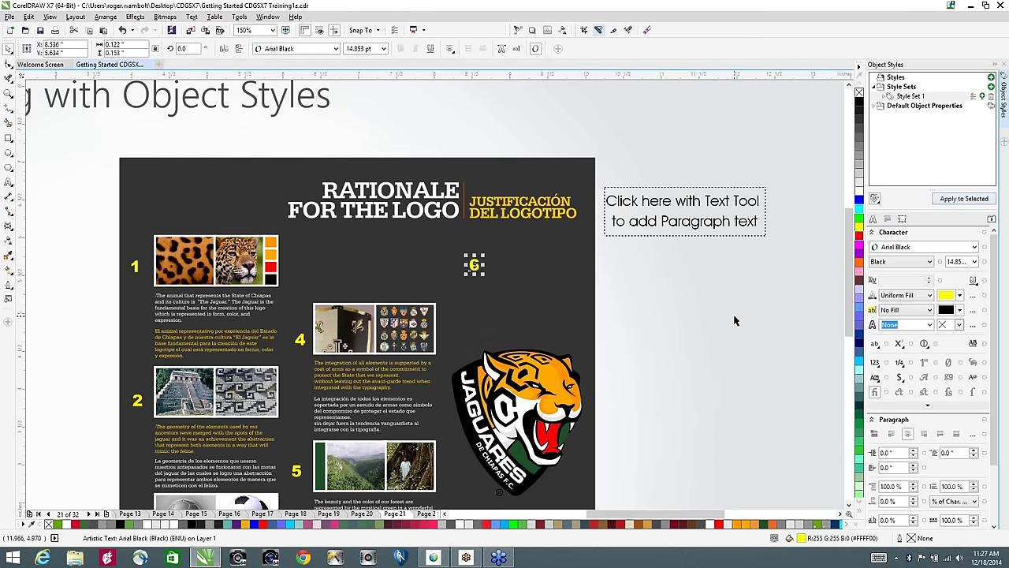
# Step: Move the number 6 above the number 4 and recolor the style set's numbers with the jaguar logo's orange, #FFAA00
pyautogui.click(483, 271)
pyautogui.moveTo(477, 268); pyautogui.dragTo(308, 271)
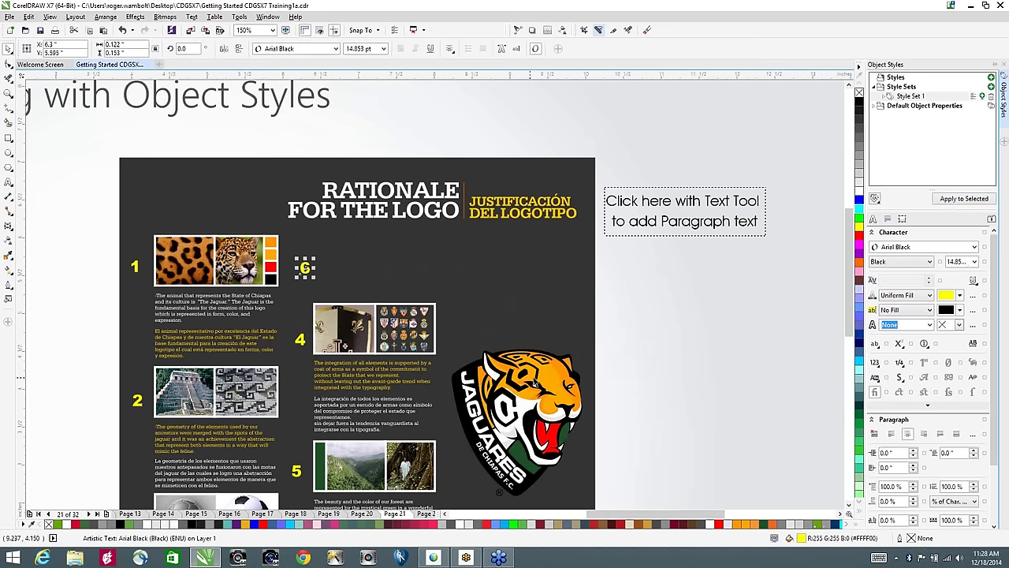
pyautogui.click(960, 296)
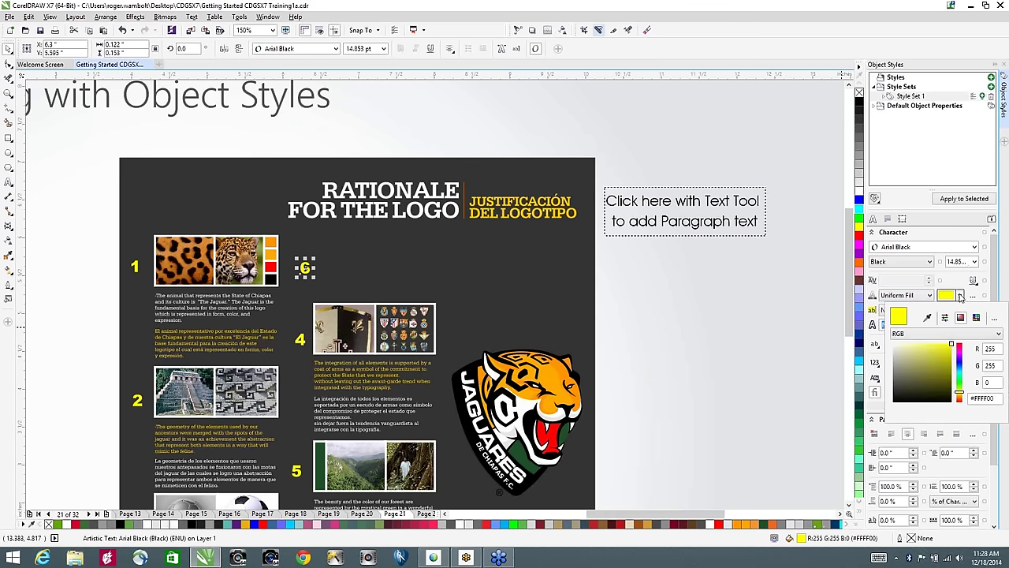
pyautogui.click(928, 318)
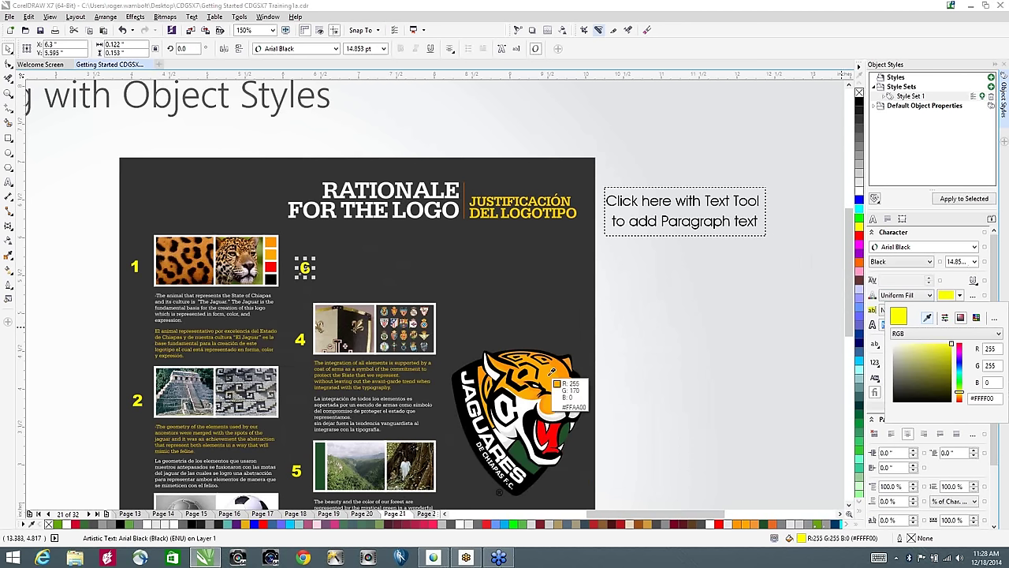
pyautogui.click(544, 376)
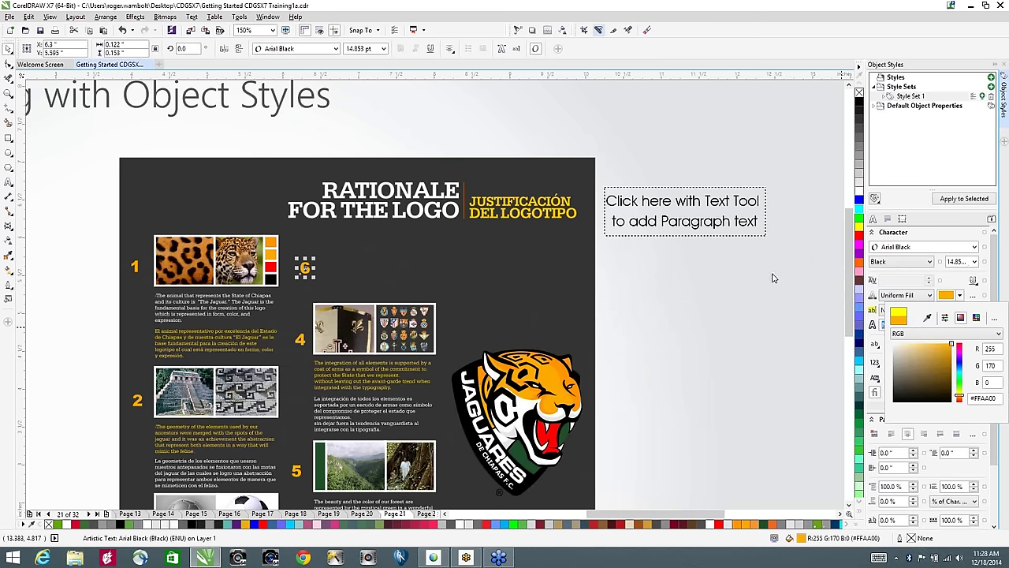
pyautogui.scroll(-3, 848, 243)
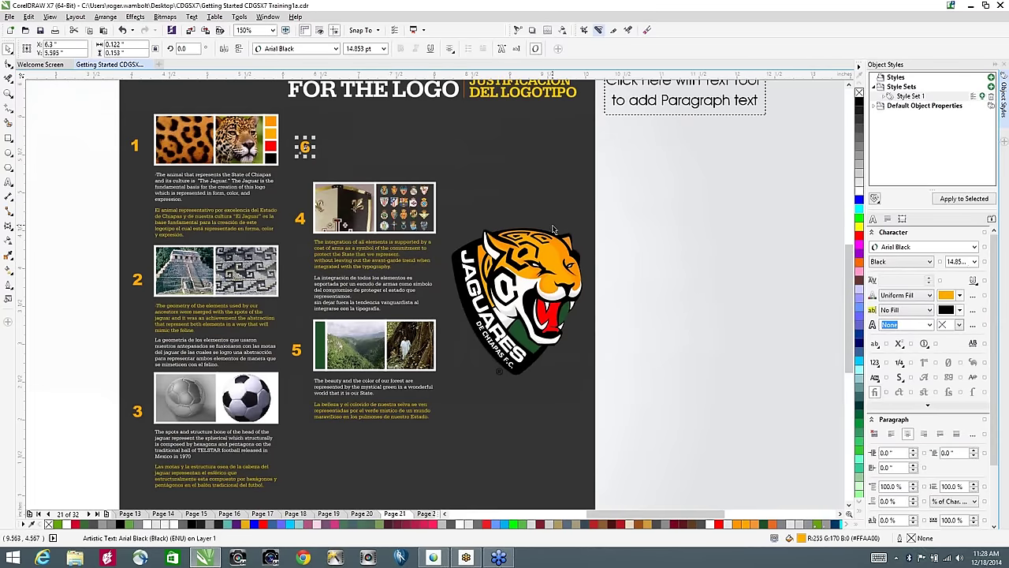
# Step: Go to page 22 and select the blue body shape of the car illustration
pyautogui.press('pagedown')
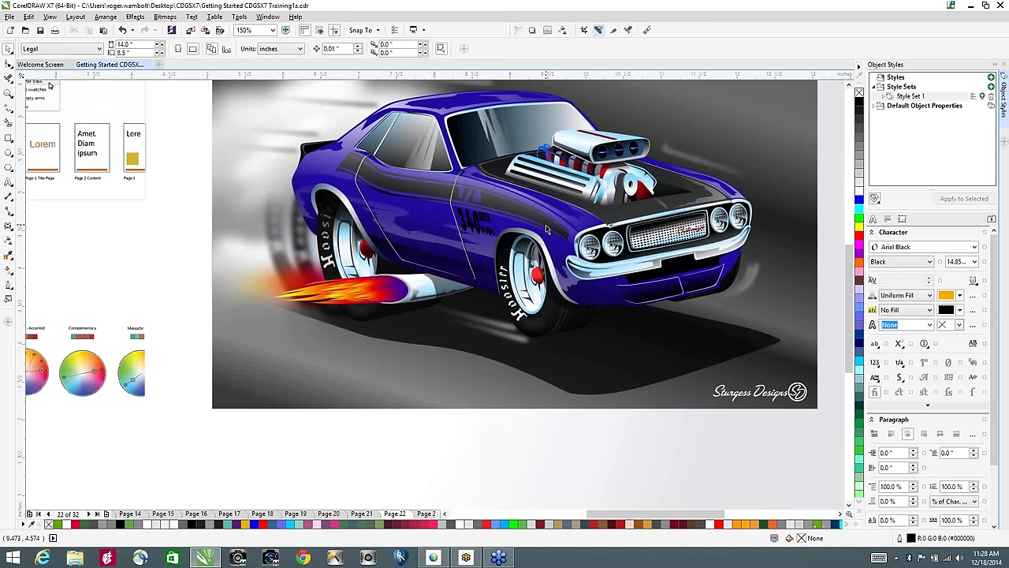
pyautogui.hotkey('shift', 'F4')
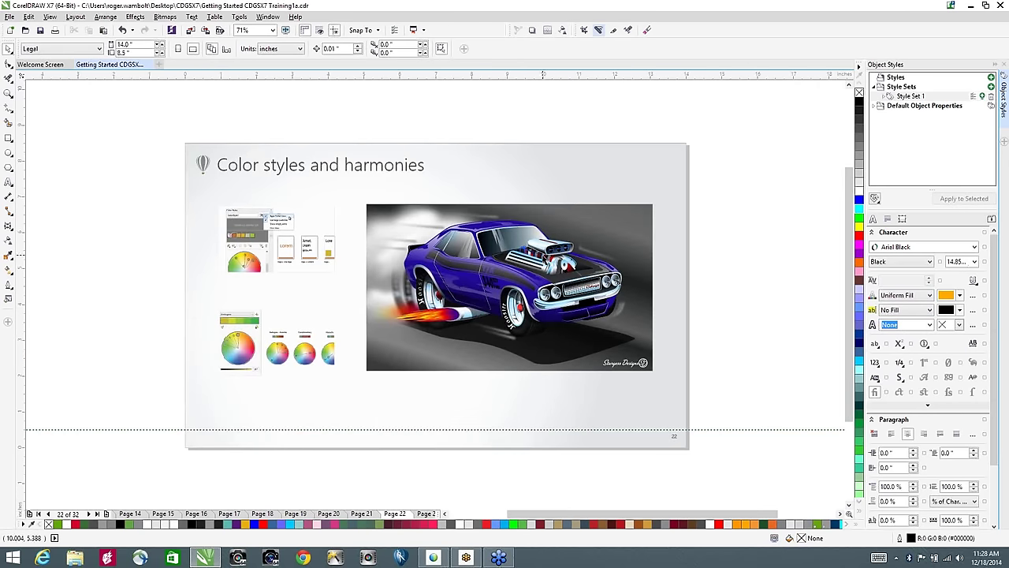
pyautogui.click(520, 294)
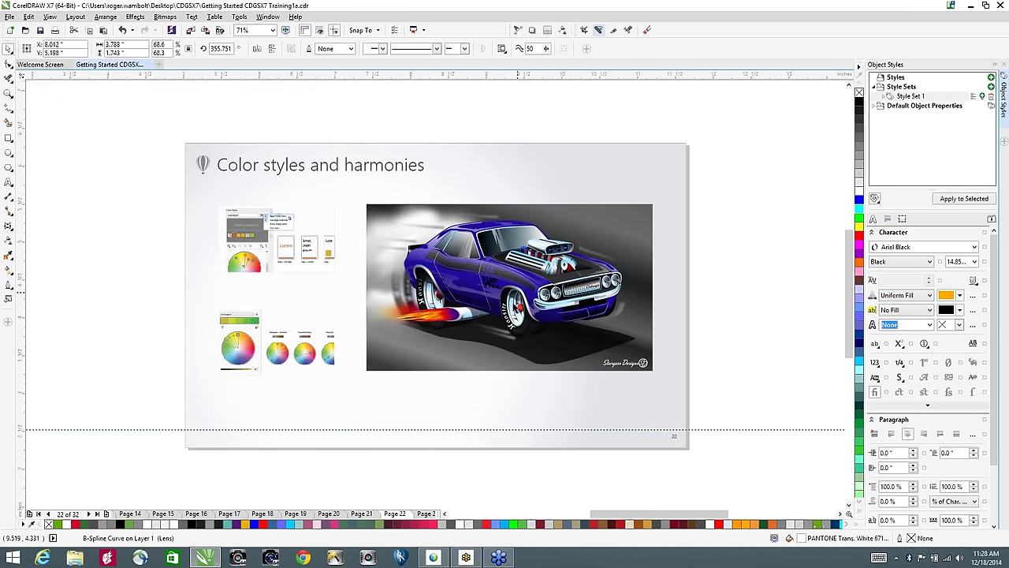
pyautogui.scroll(2, 525, 293)
pyautogui.click(455, 300)
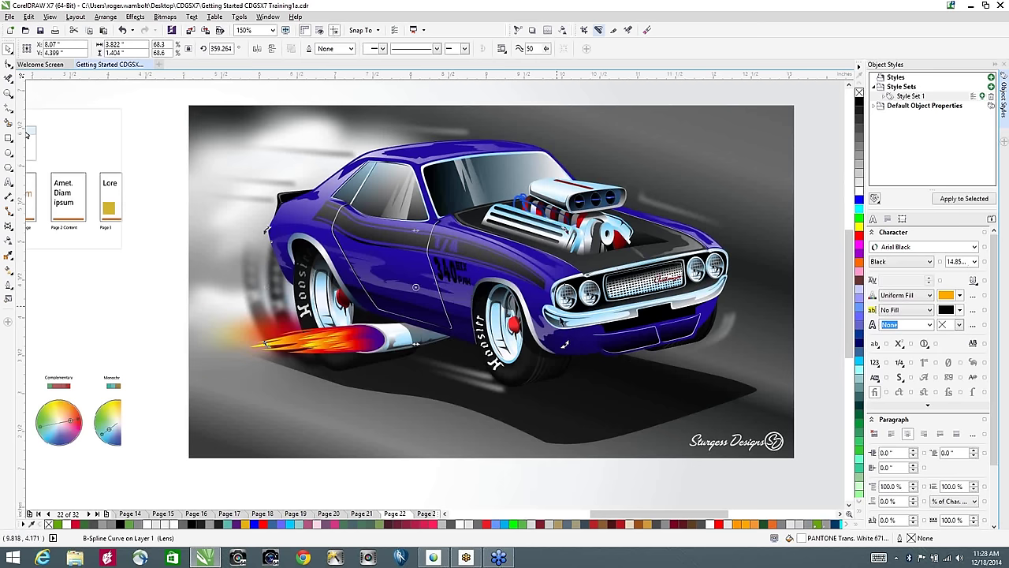
pyautogui.click(585, 338)
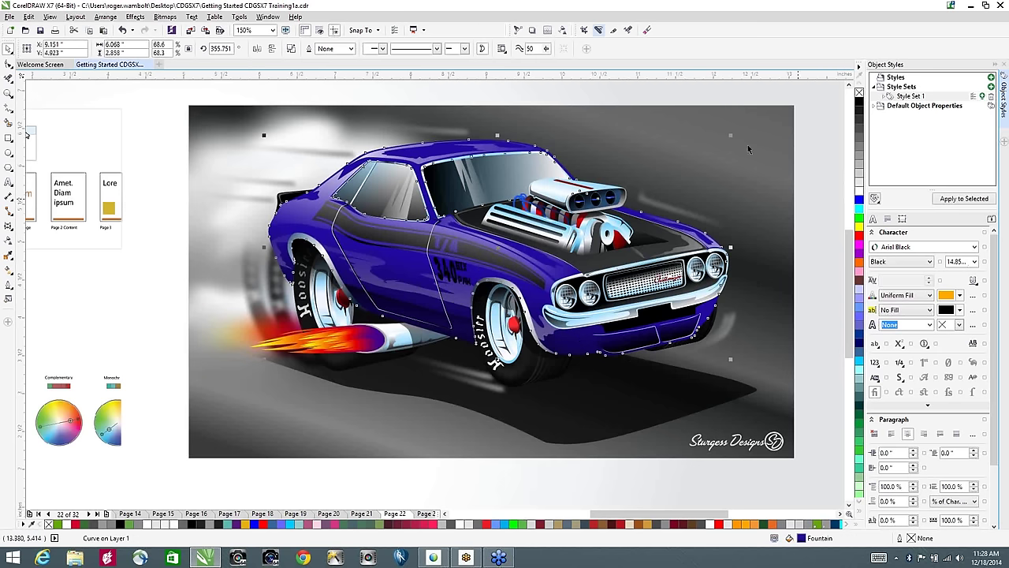
# Step: Open the Color Styles docker and create color styles from the car body's fill and outline, grouped into a single harmony
pyautogui.click(269, 17)
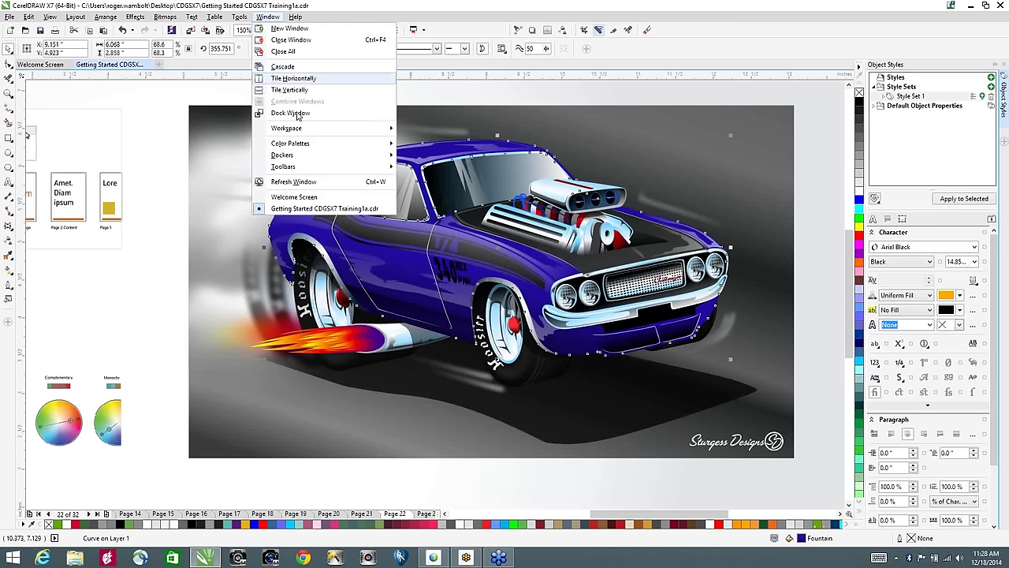
pyautogui.moveTo(306, 161)
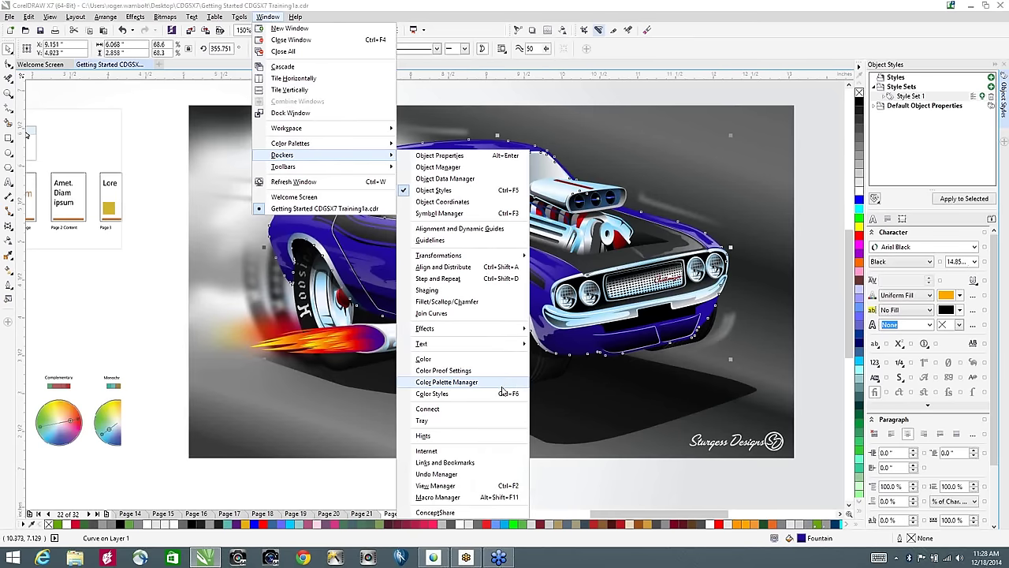
pyautogui.click(442, 395)
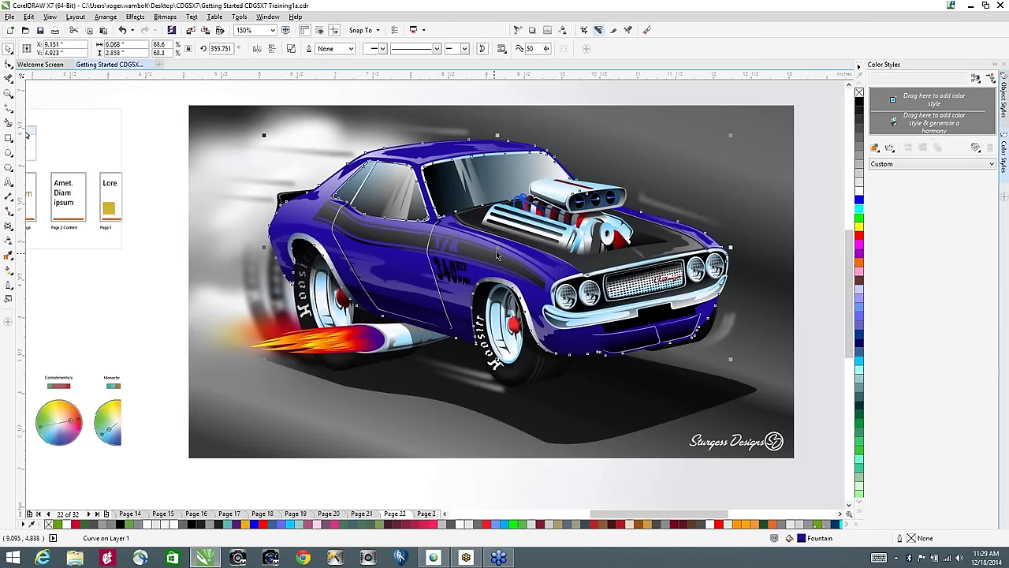
pyautogui.moveTo(497, 247); pyautogui.dragTo(919, 128)
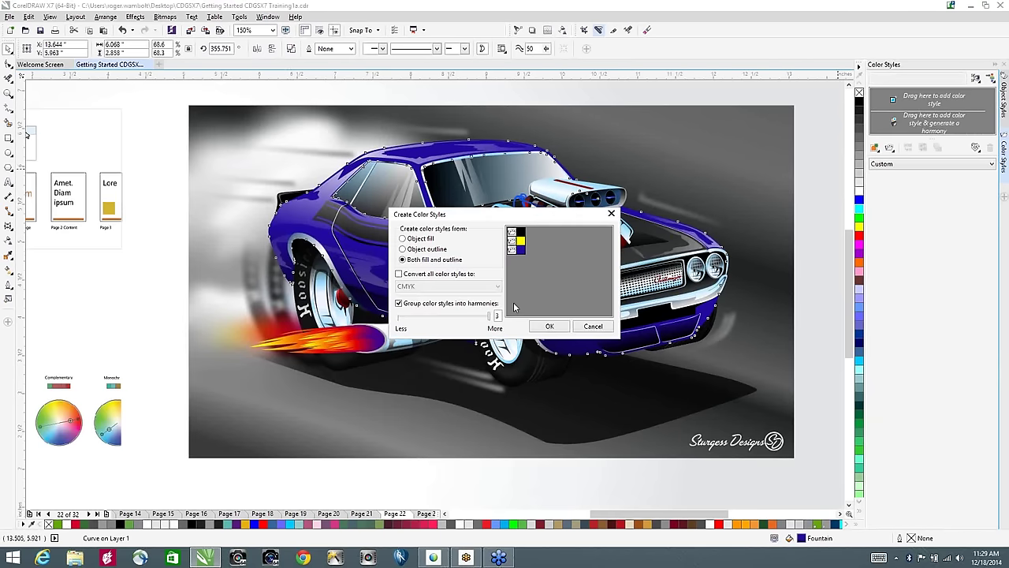
pyautogui.moveTo(489, 318); pyautogui.dragTo(404, 325)
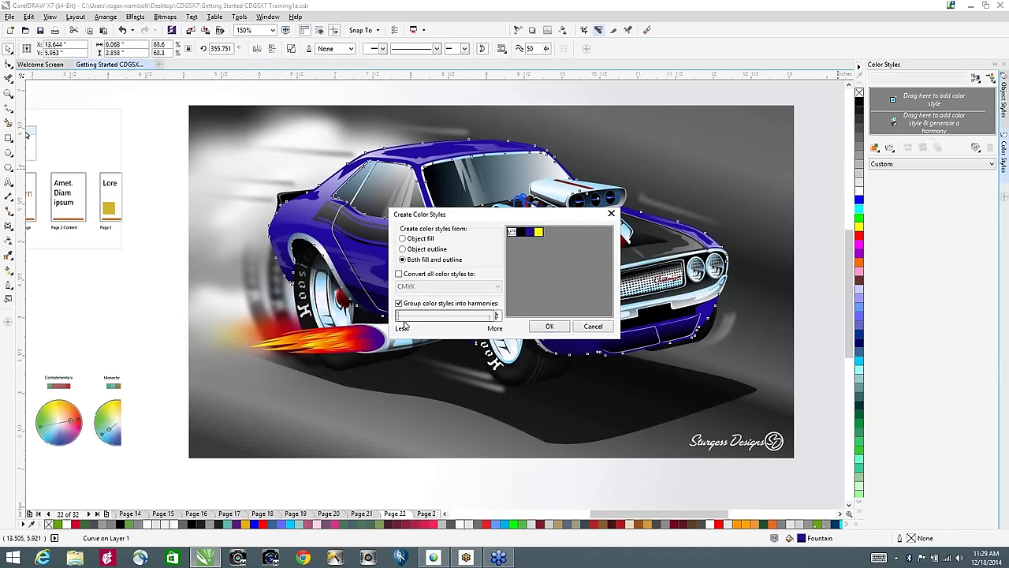
pyautogui.click(550, 326)
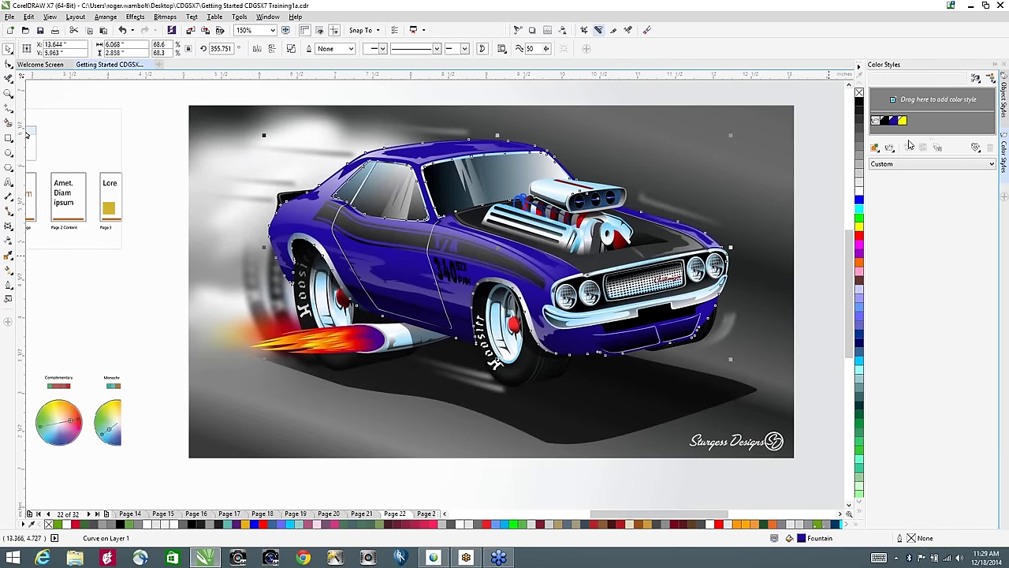
# Step: Select the new harmony and shift its colors around the color wheel until the car body is purple, RGB 85, 28, 160
pyautogui.click(876, 121)
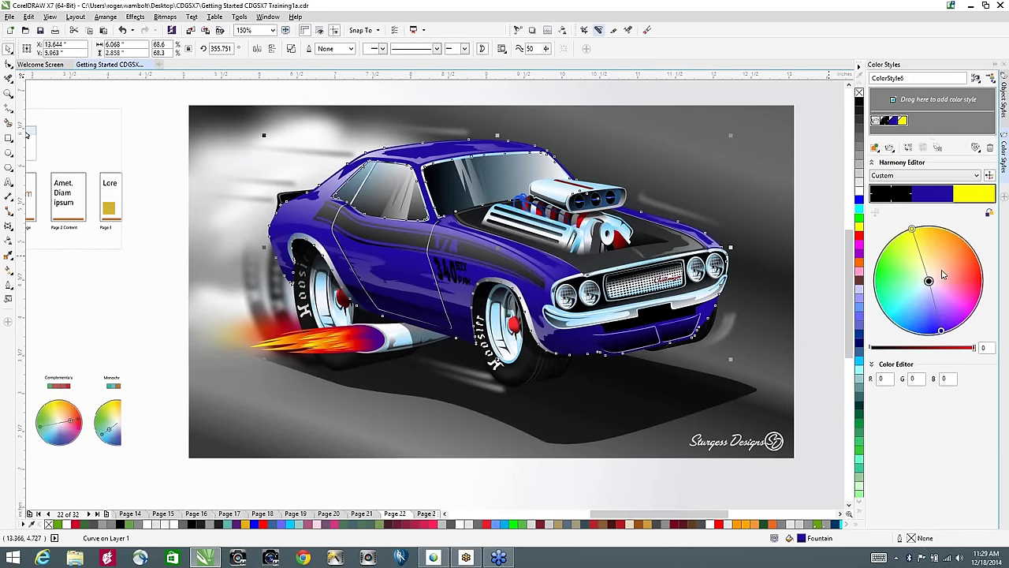
pyautogui.moveTo(942, 333); pyautogui.dragTo(882, 291)
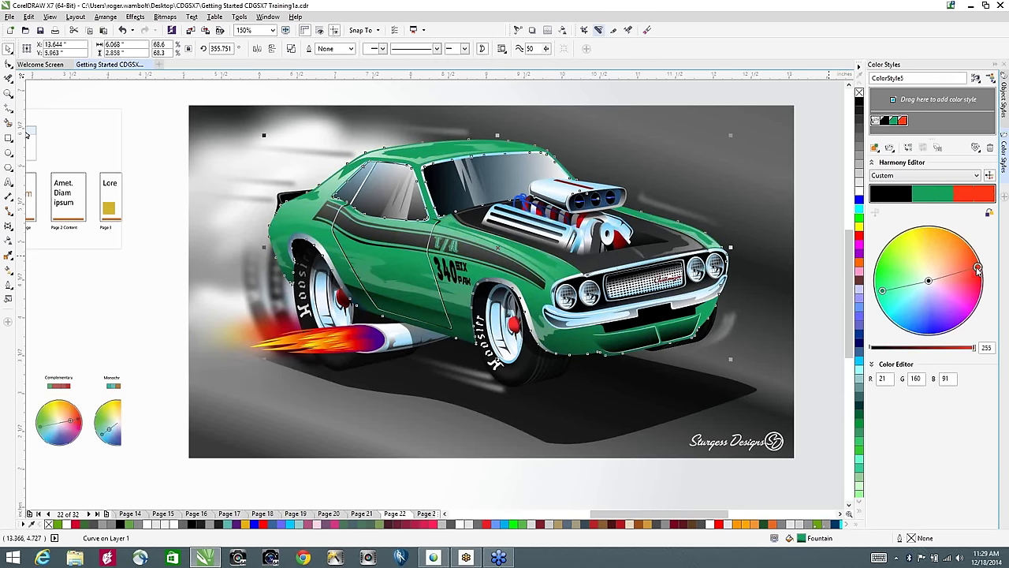
pyautogui.moveTo(978, 270); pyautogui.dragTo(940, 264)
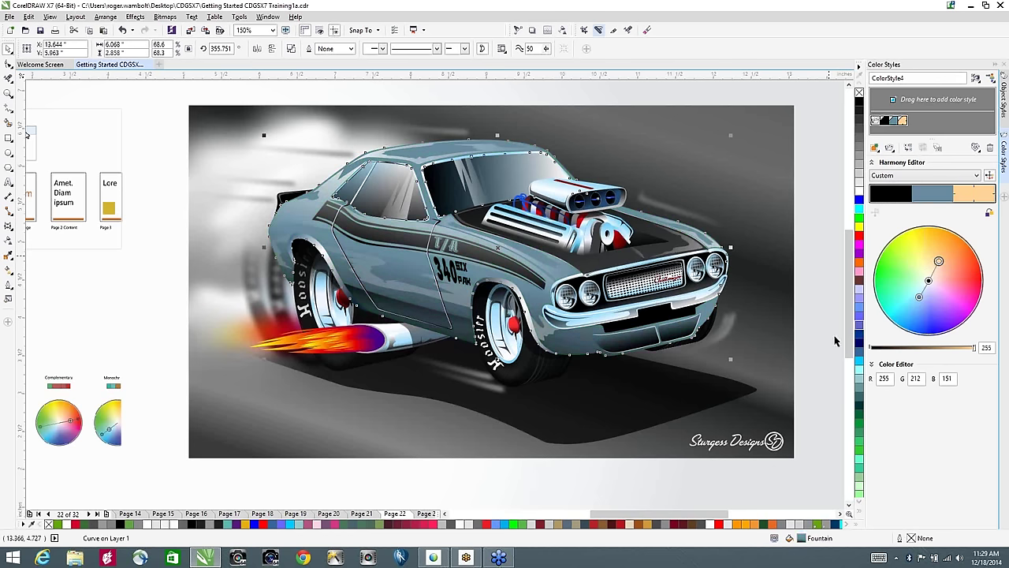
pyautogui.moveTo(919, 307); pyautogui.dragTo(950, 322)
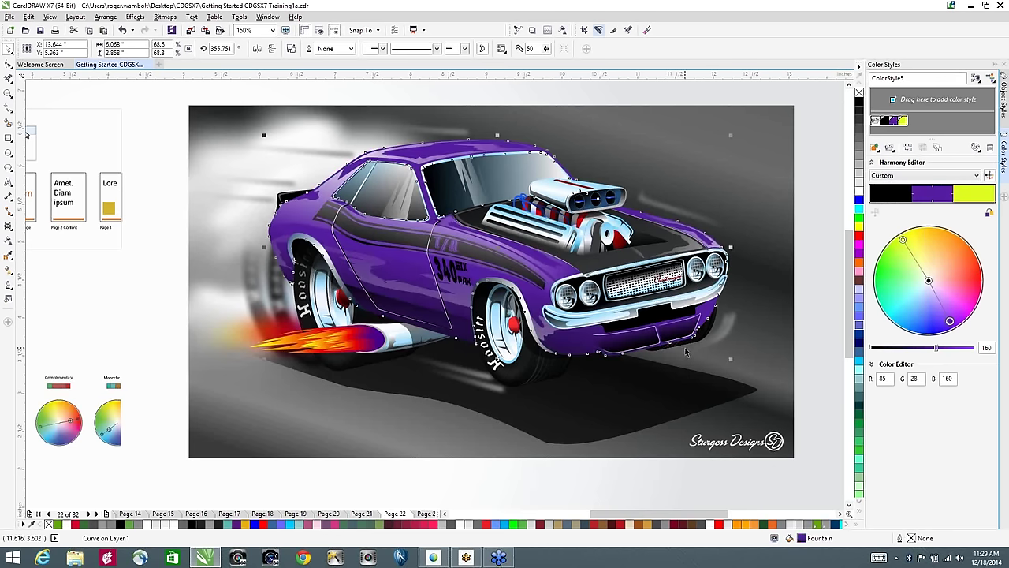
# Step: On page 23, PowerClip the skier photo inside the SKIING text and move the filled text to the page's upper right corner
pyautogui.press('F3')
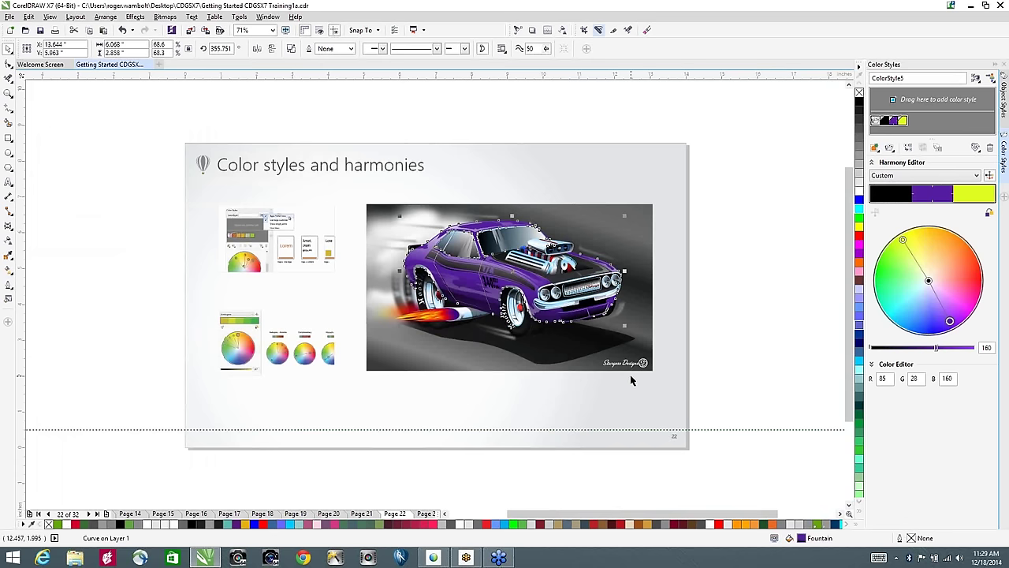
pyautogui.press('pagedown')
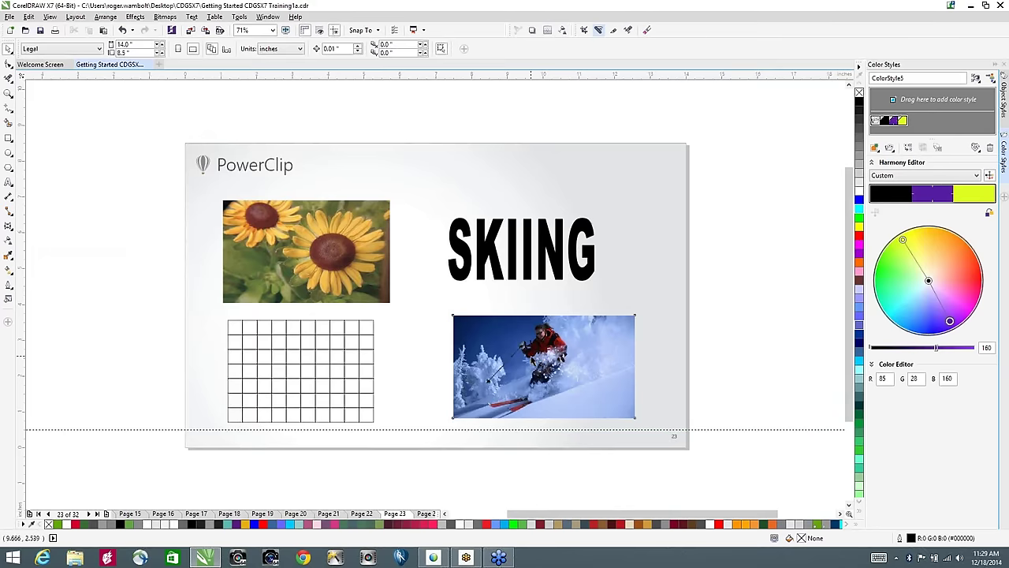
pyautogui.click(536, 355)
pyautogui.moveTo(536, 355); pyautogui.dragTo(515, 238)
pyautogui.click(580, 300)
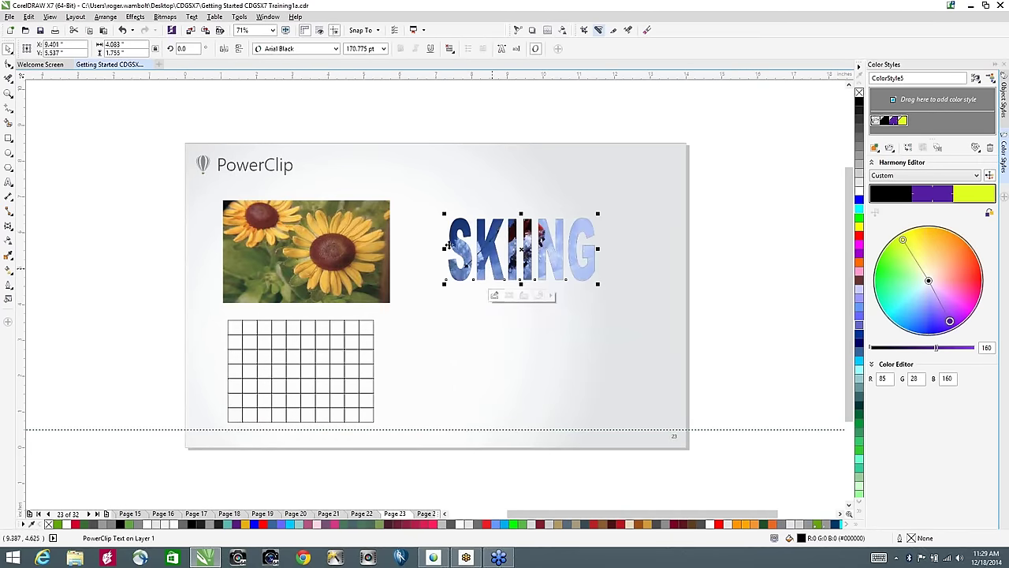
pyautogui.moveTo(533, 232); pyautogui.dragTo(591, 174)
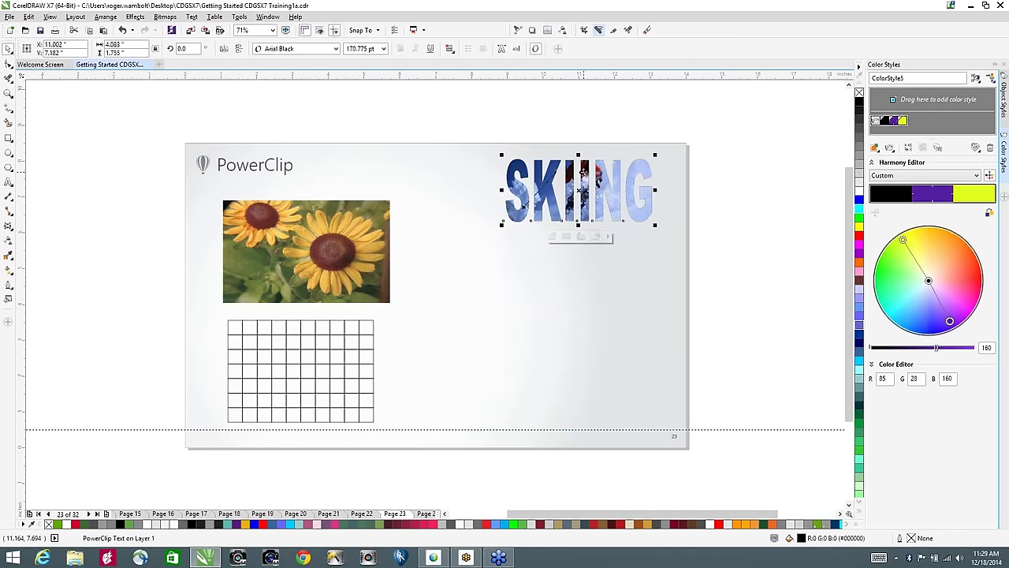
pyautogui.press('Escape')
# Step: Draw a polygon about 4.64 by 3.79 inches below the SKIING text and set it to 8 sides
pyautogui.click(296, 353)
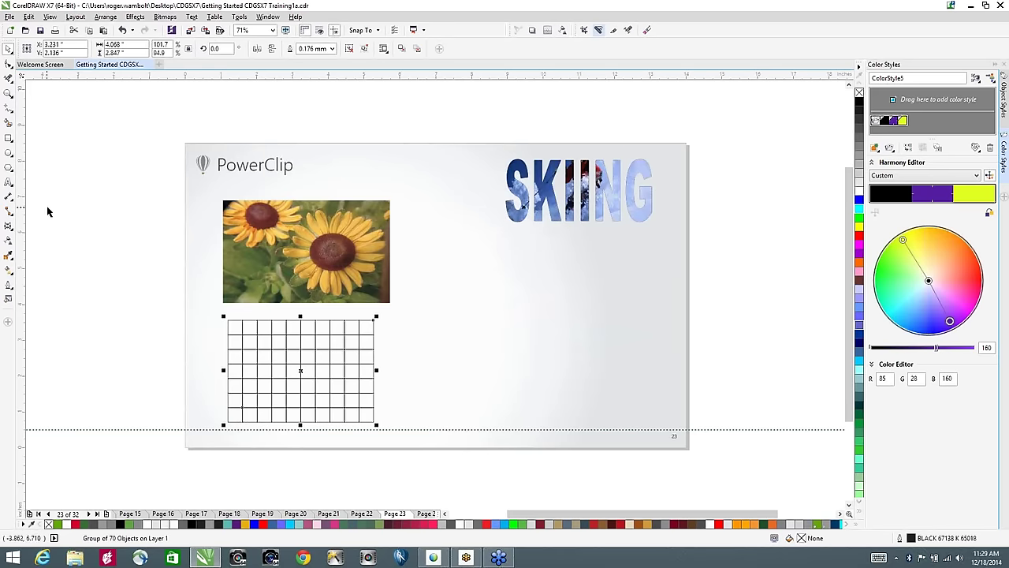
pyautogui.click(9, 169)
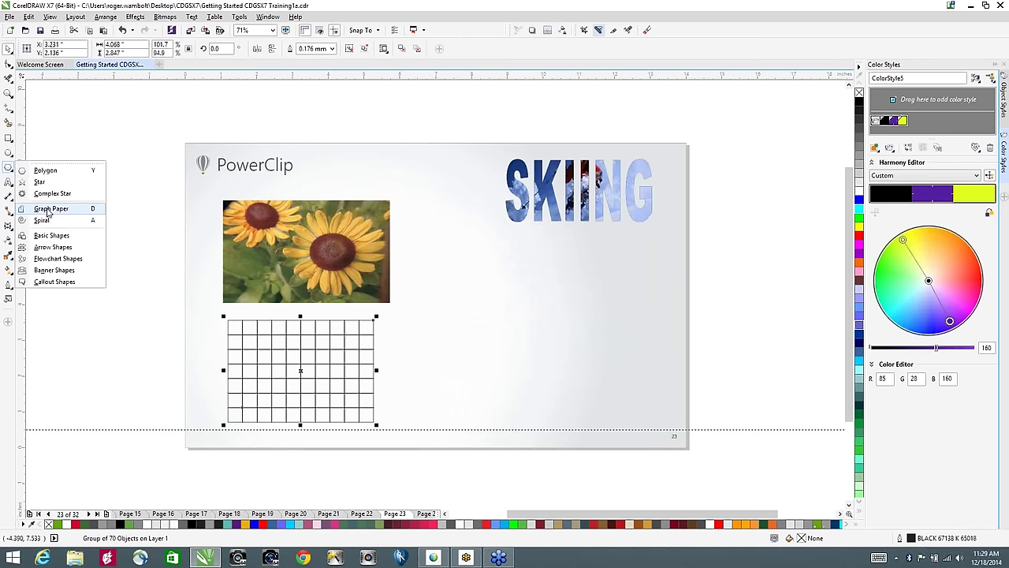
pyautogui.click(49, 171)
pyautogui.moveTo(452, 266); pyautogui.dragTo(625, 408)
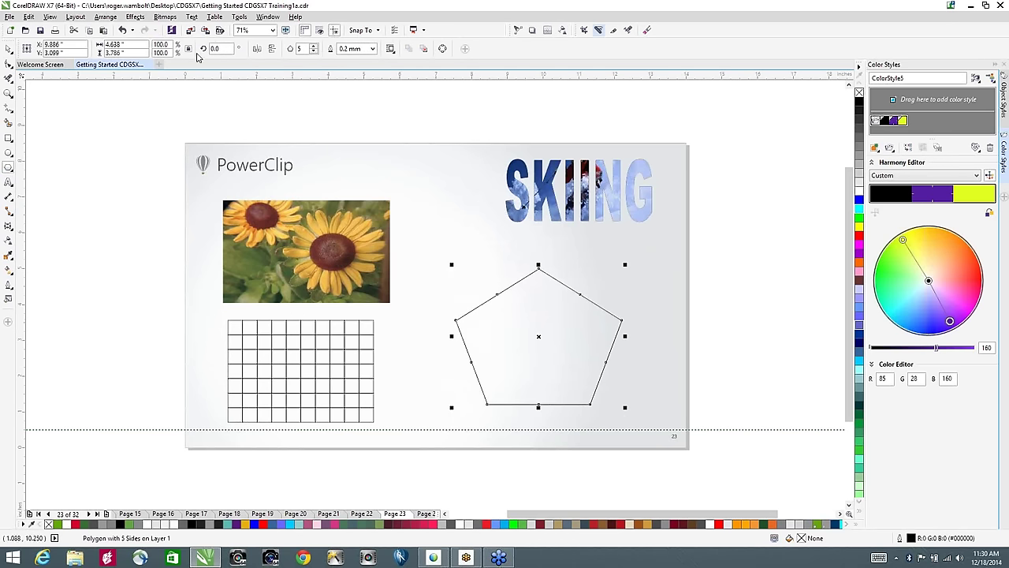
pyautogui.click(313, 46)
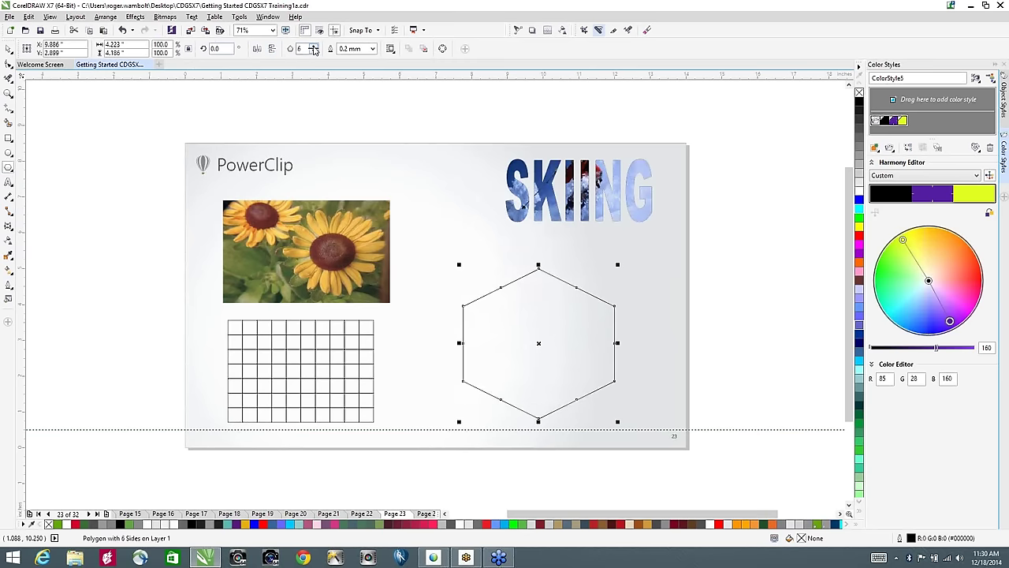
pyautogui.click(313, 45)
pyautogui.click(313, 46)
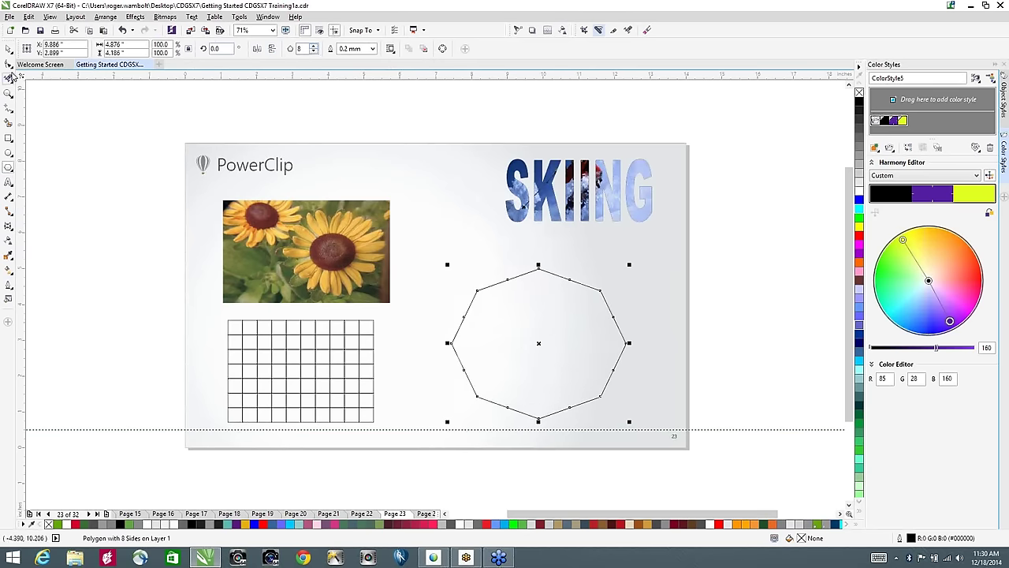
# Step: Reshape the octagon into an interlaced spiky star by moving one edge node across the shape, and fill it with red
pyautogui.click(8, 65)
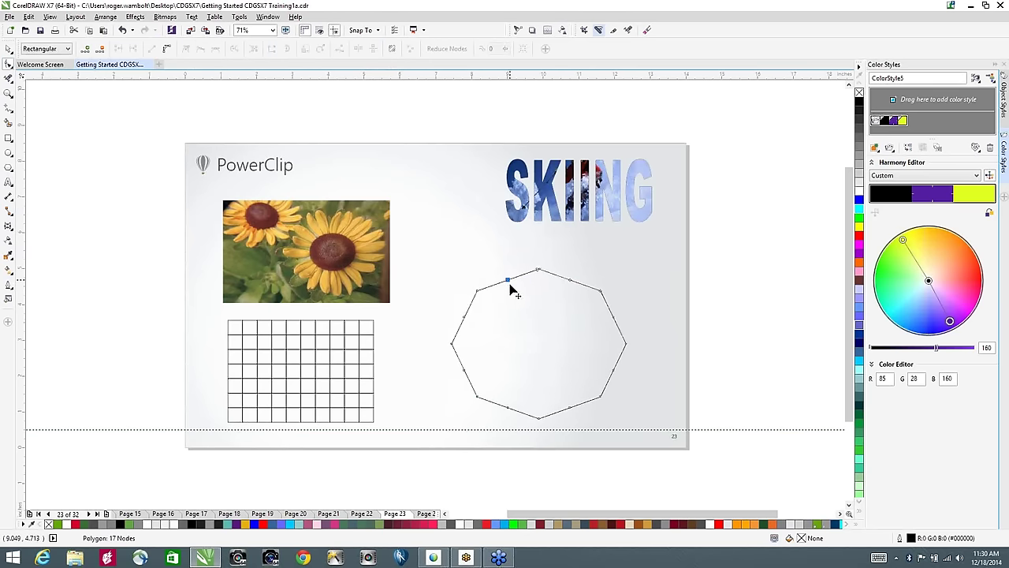
pyautogui.moveTo(512, 289); pyautogui.dragTo(632, 319)
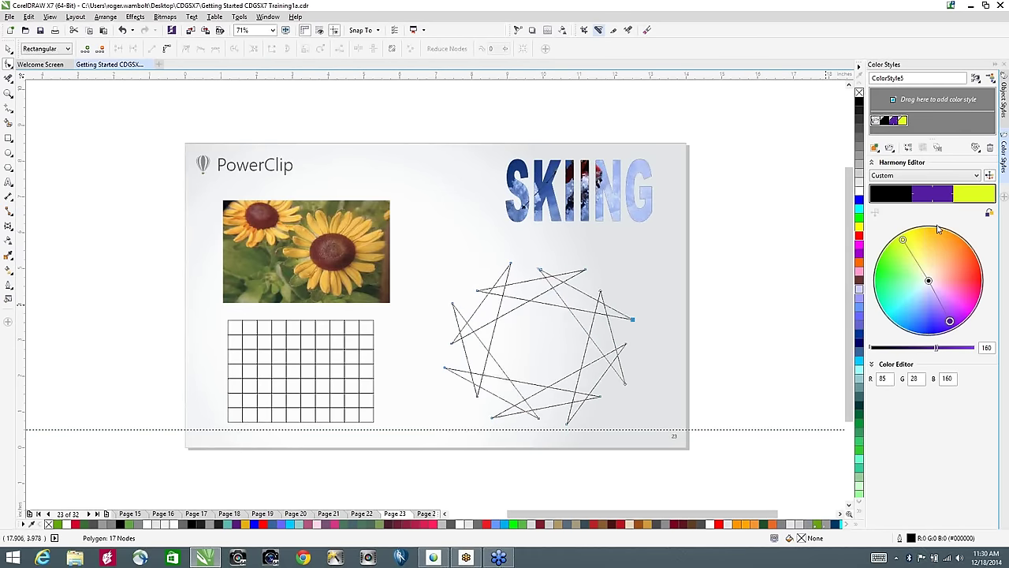
pyautogui.click(859, 235)
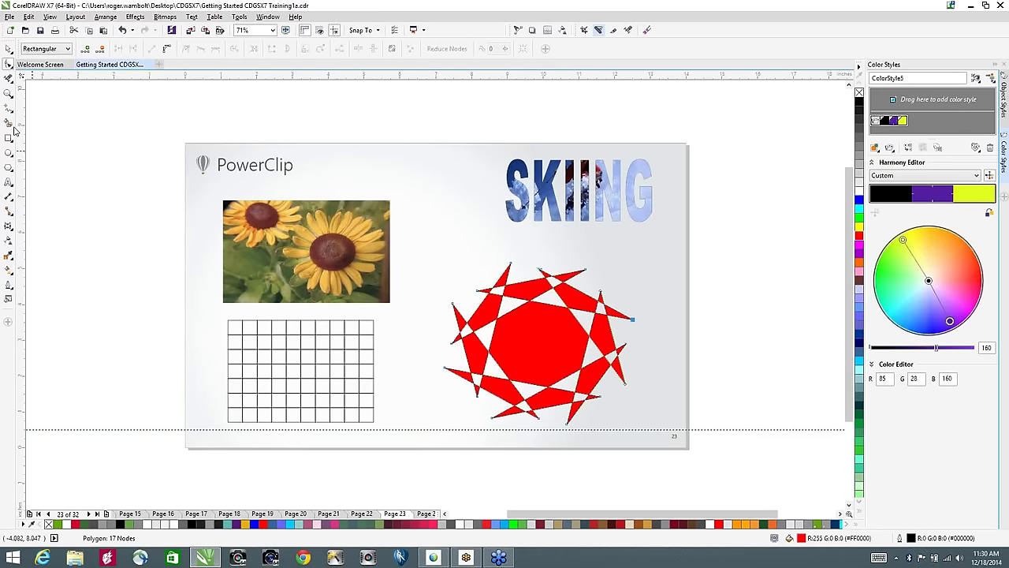
# Step: PowerClip the sunflower photo inside the grid of squares and open the PowerClip's contents for editing
pyautogui.click(8, 49)
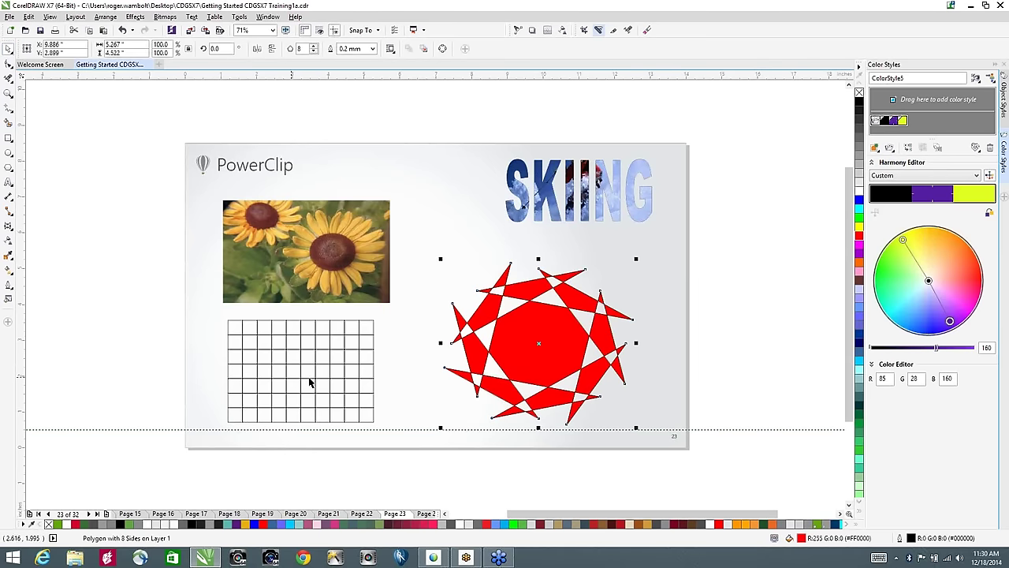
pyautogui.click(273, 237)
pyautogui.moveTo(276, 227); pyautogui.dragTo(284, 361)
pyautogui.click(321, 408)
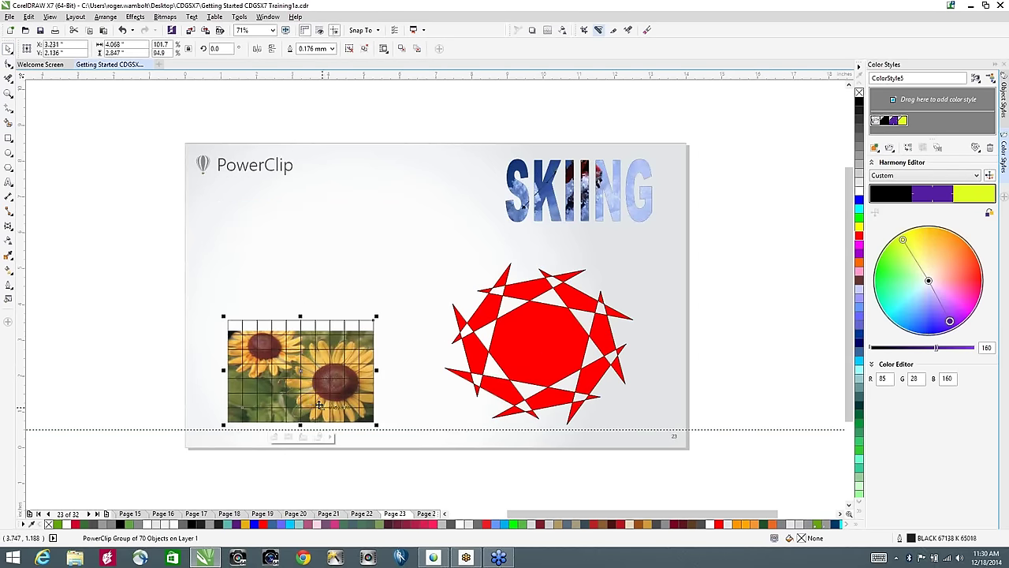
pyautogui.keyDown('ctrl'); pyautogui.click(269, 374); pyautogui.keyUp('ctrl')
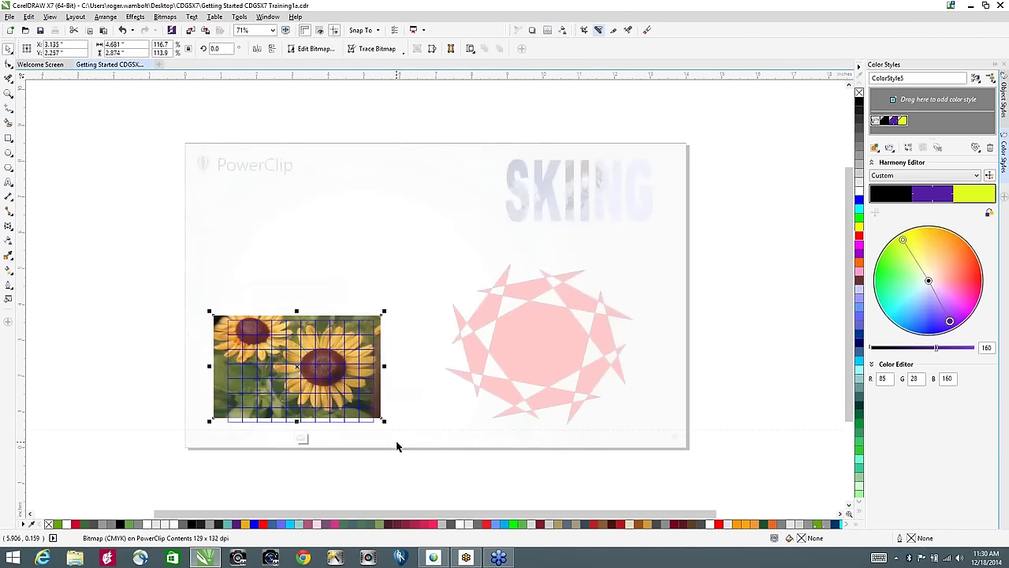
# Step: Enlarge the sunflower photo inside the PowerClip to about 4.94 by 3.04 inches and finish editing the contents
pyautogui.moveTo(384, 423); pyautogui.dragTo(394, 427)
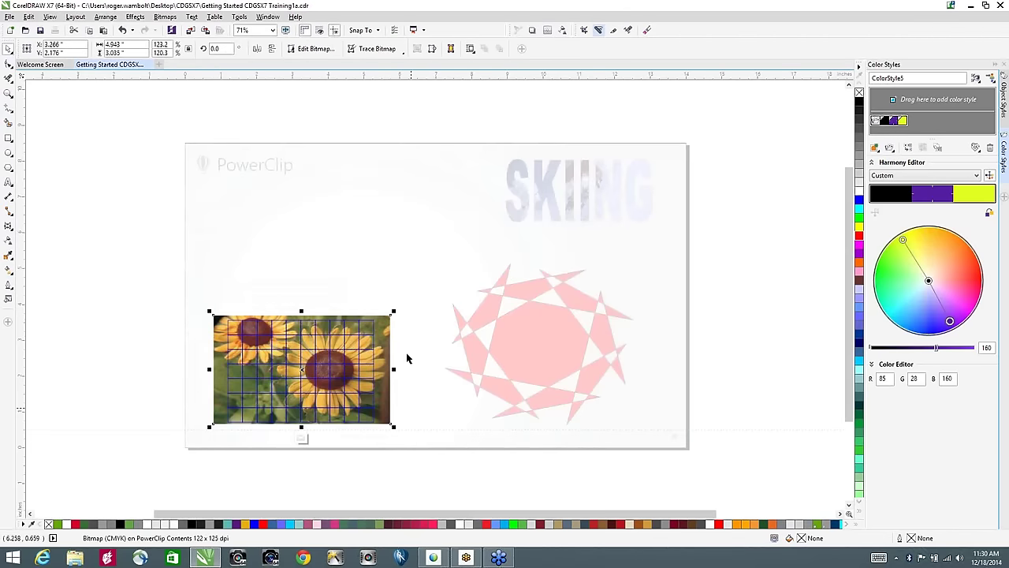
pyautogui.keyDown('ctrl'); pyautogui.click(318, 263); pyautogui.keyUp('ctrl')
# Step: Ungroup the sunflower-filled grid and move four squares from its top row into the empty area above it
pyautogui.click(259, 334)
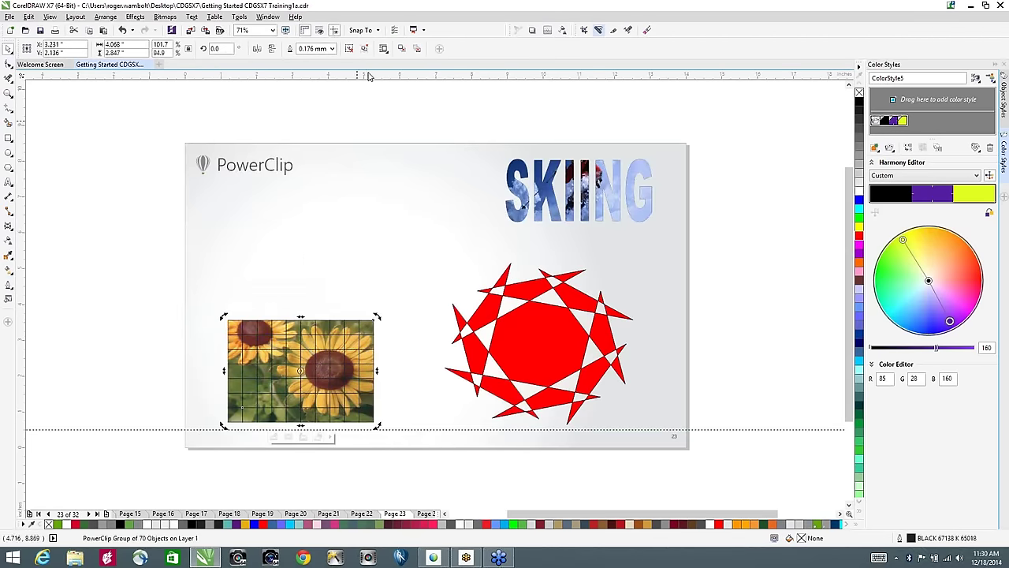
pyautogui.click(320, 250)
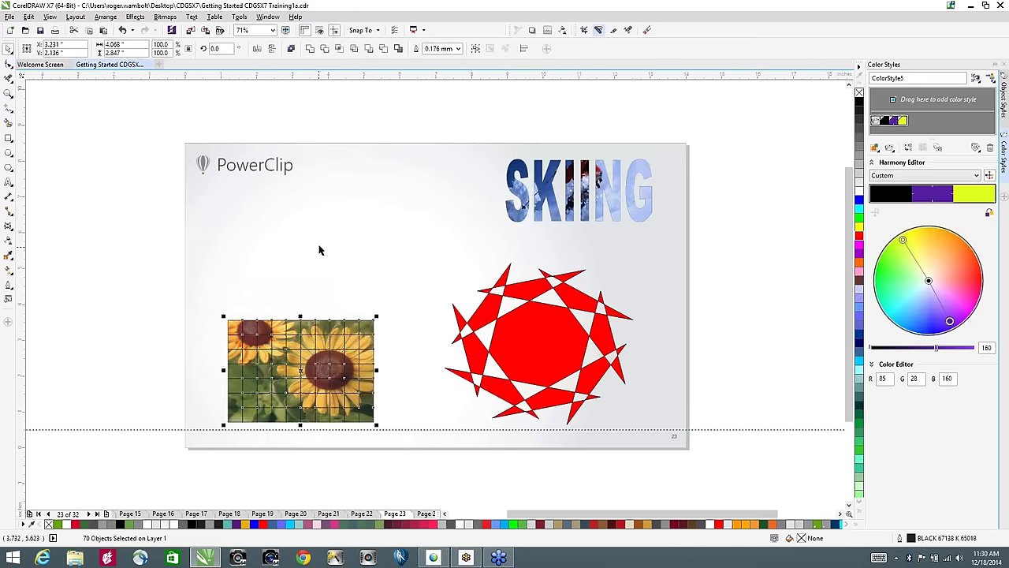
pyautogui.moveTo(233, 335); pyautogui.dragTo(216, 251)
pyautogui.click(247, 328)
pyautogui.moveTo(247, 329); pyautogui.dragTo(276, 234)
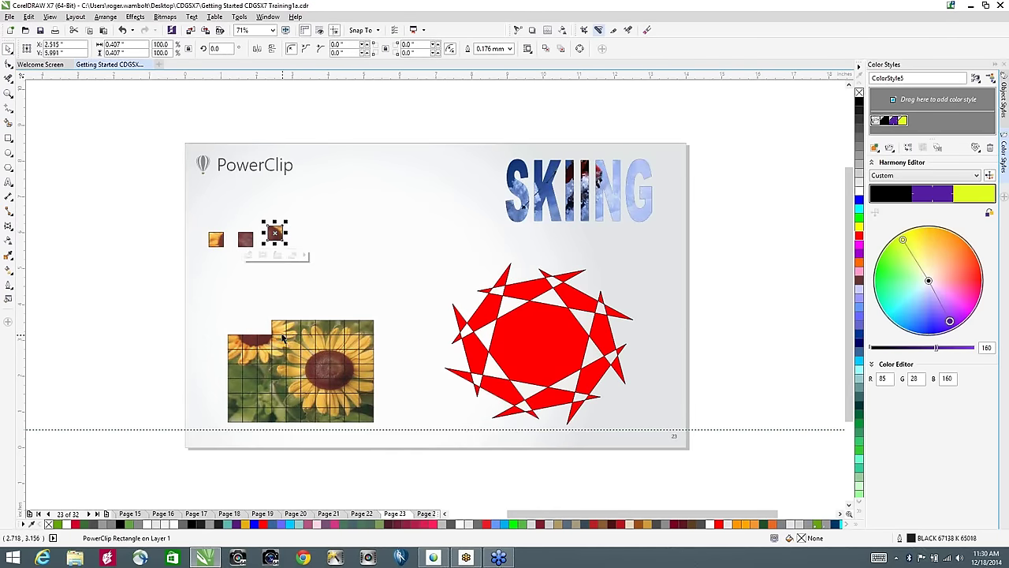
pyautogui.moveTo(280, 330); pyautogui.dragTo(312, 239)
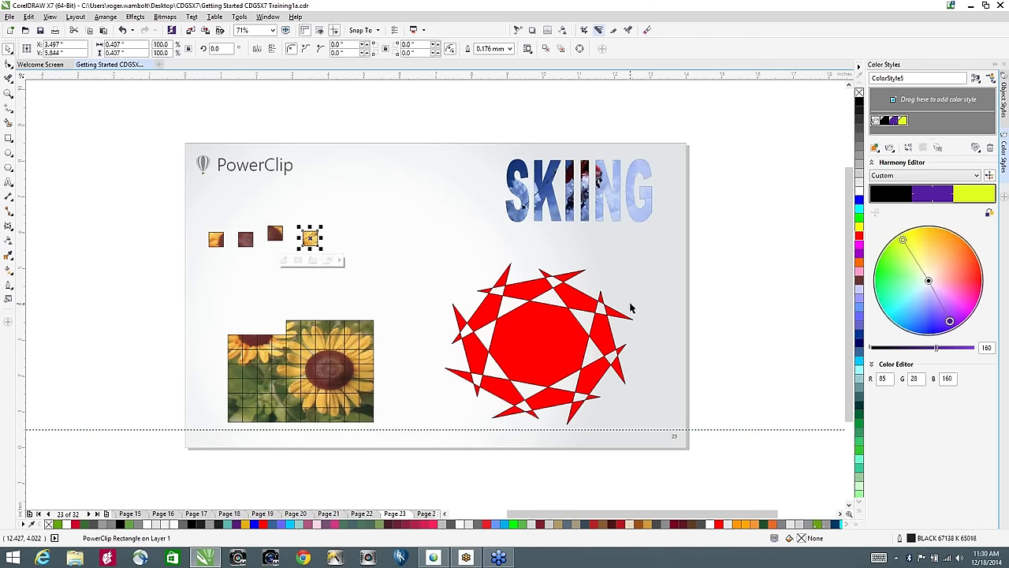
# Step: On page 24, examine the Aztecs logo bitmap's edges up close and the outline trace types available for it
pyautogui.press('pagedown')
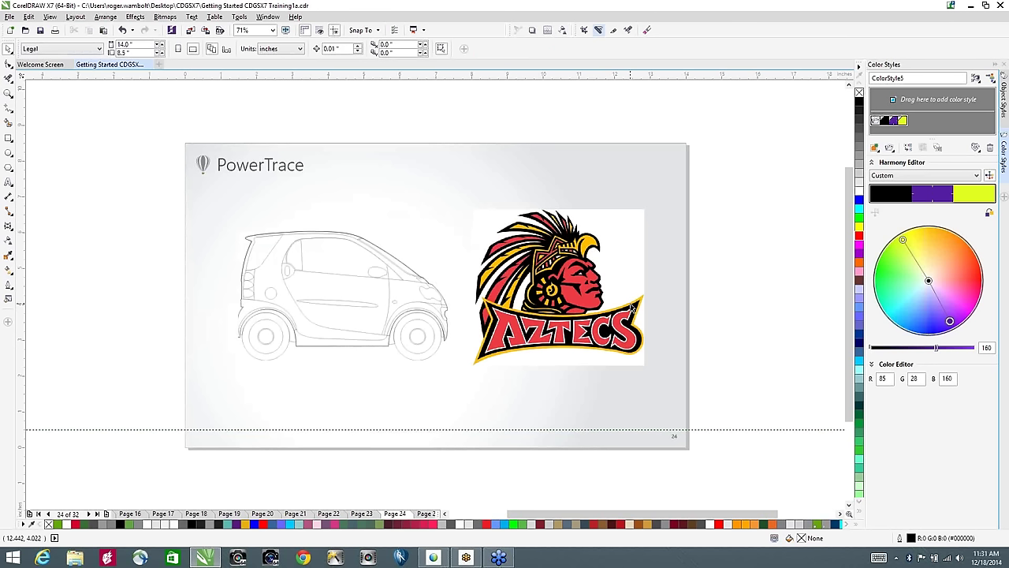
pyautogui.click(574, 238)
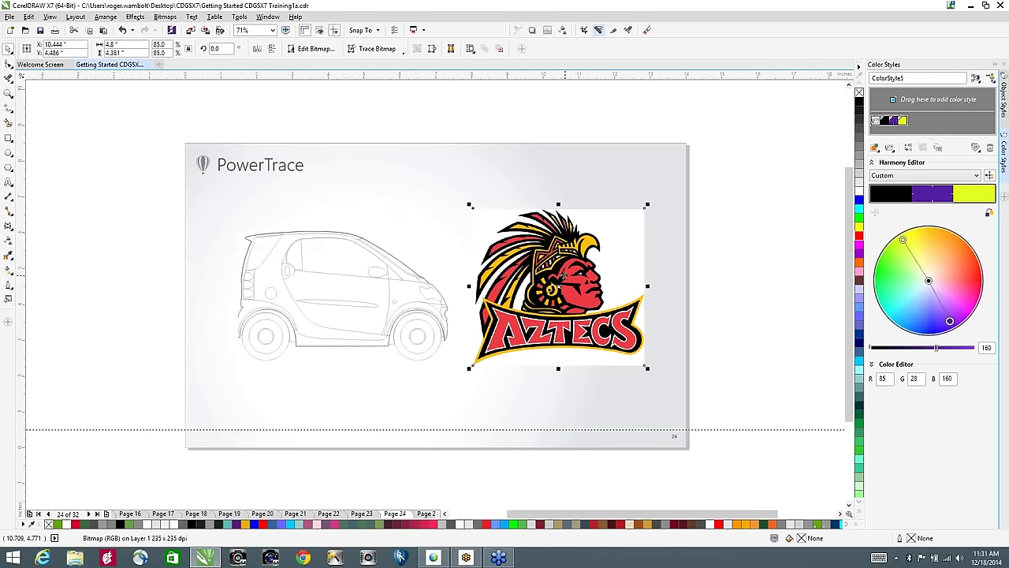
pyautogui.scroll(6, 583, 282)
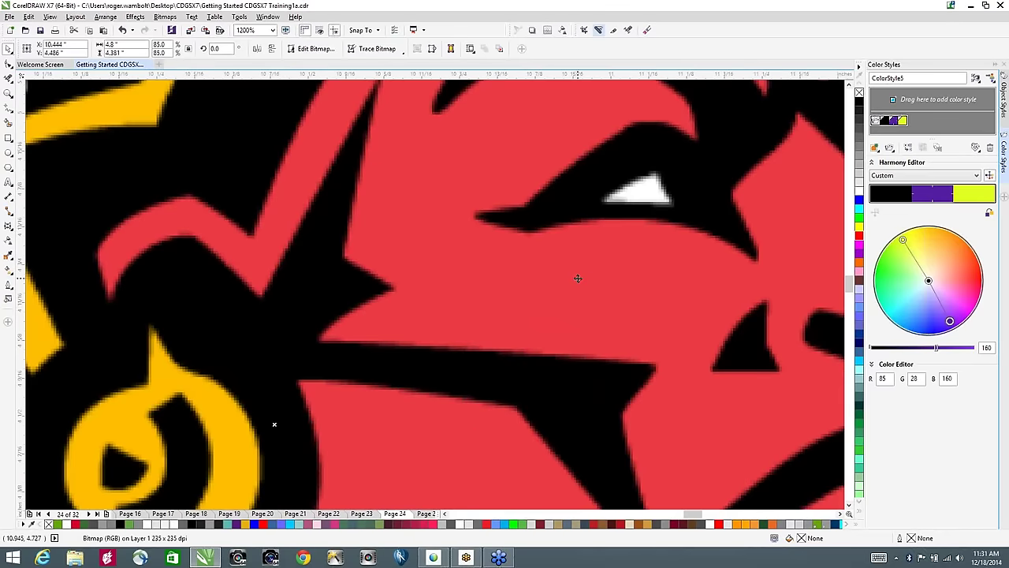
pyautogui.scroll(-5, 578, 280)
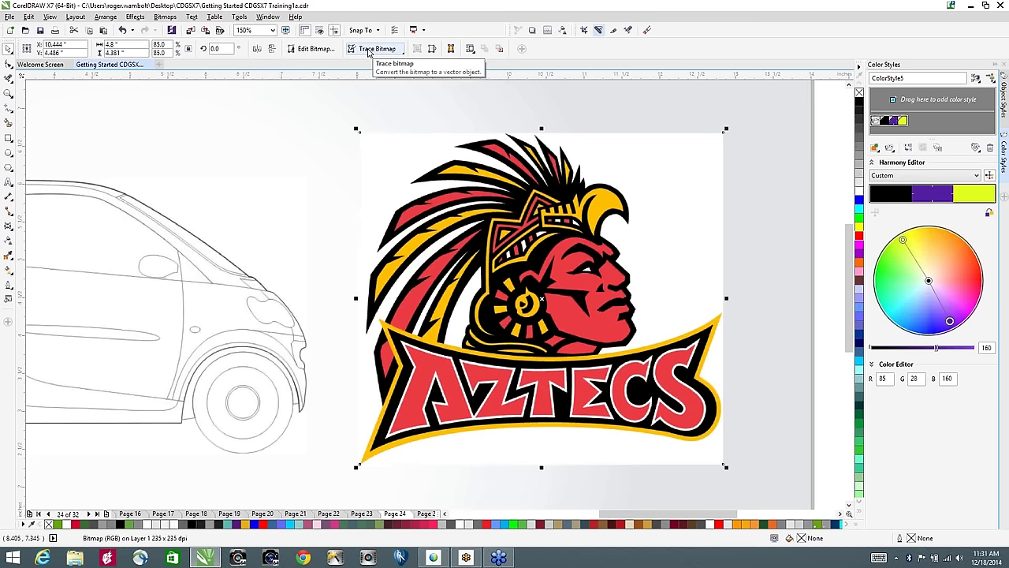
pyautogui.click(369, 50)
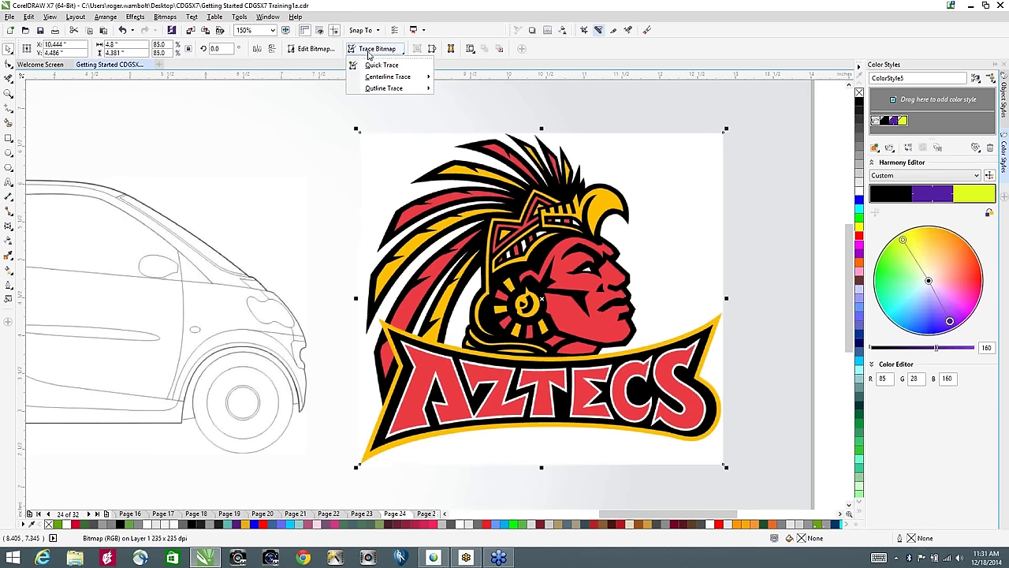
pyautogui.moveTo(384, 87)
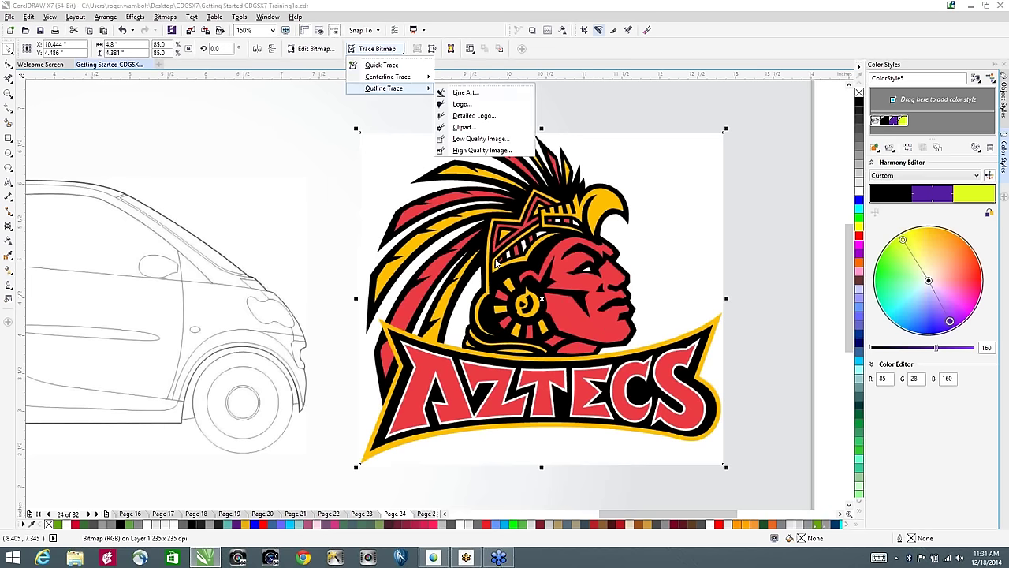
# Step: Trace the car bitmap with a Centerline trace for a line drawing, raising the detail to near its maximum
pyautogui.click(161, 212)
pyautogui.click(160, 244)
pyautogui.hscroll(-5, 196, 274)
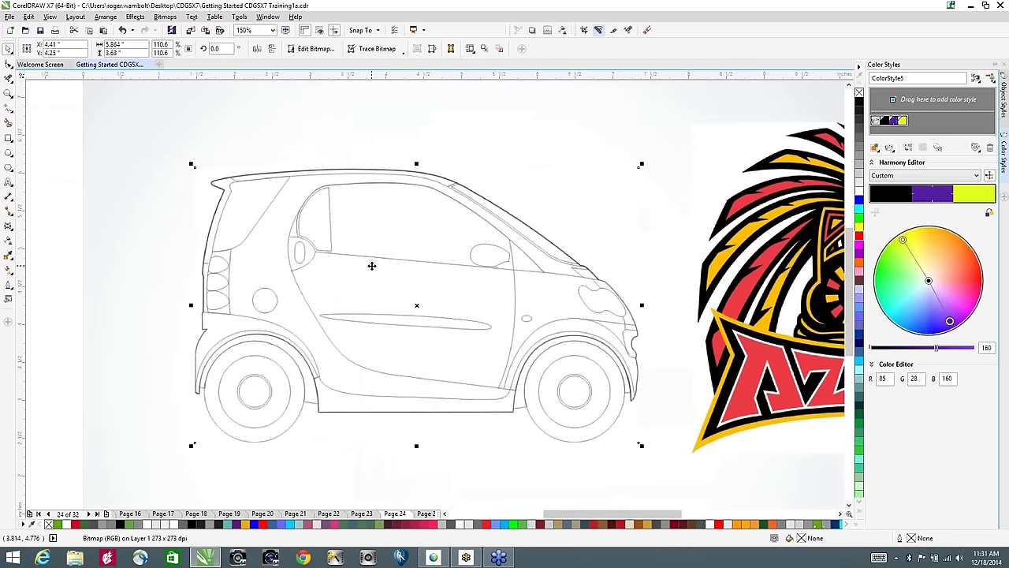
pyautogui.moveTo(371, 266)
pyautogui.mouseDown()
pyautogui.moveTo(374, 216)
pyautogui.moveTo(373, 284)
pyautogui.mouseUp()
pyautogui.click(364, 48)
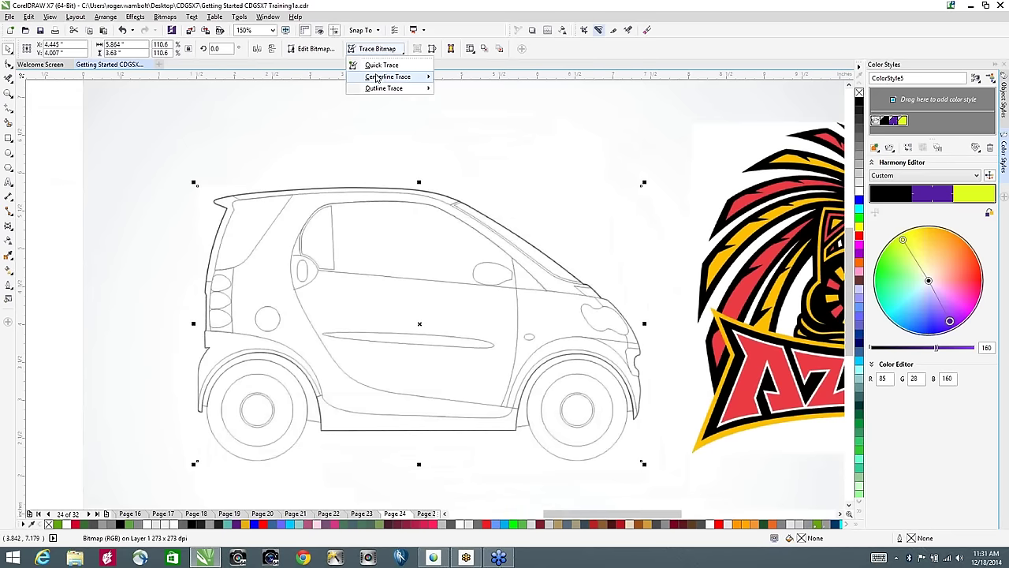
pyautogui.moveTo(376, 76)
pyautogui.click(485, 94)
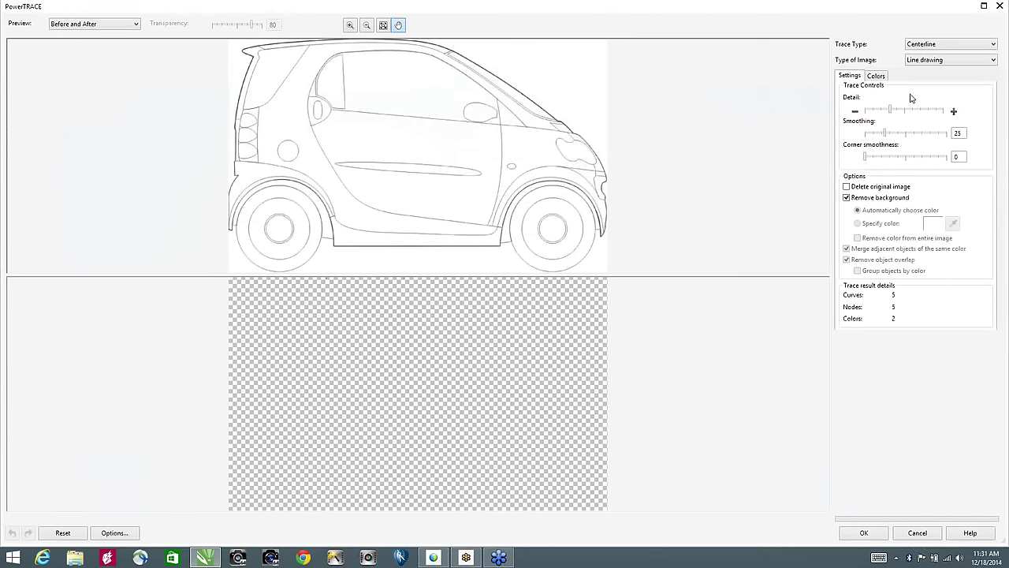
pyautogui.moveTo(892, 111); pyautogui.dragTo(938, 112)
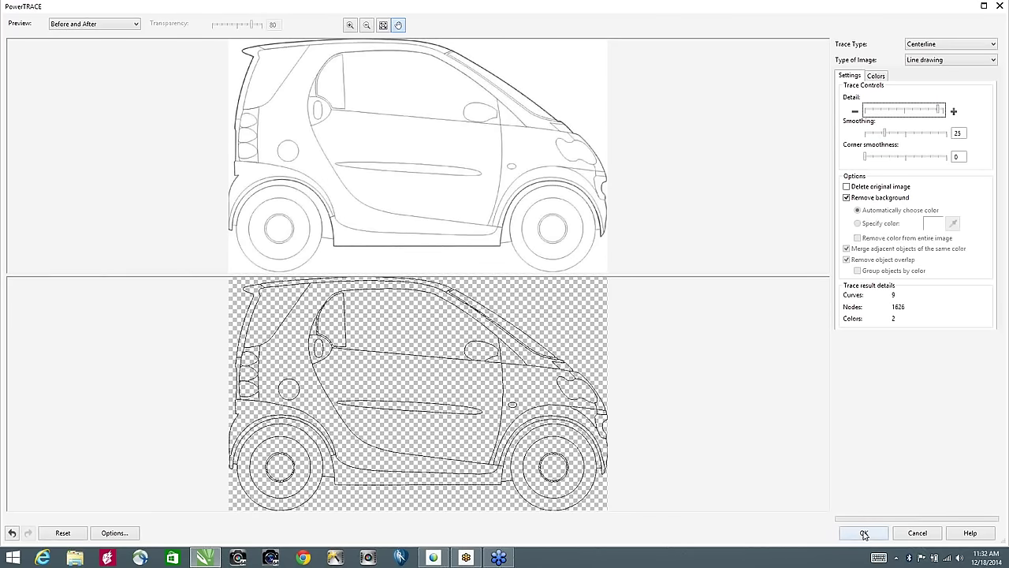
pyautogui.click(864, 534)
# Step: Move the traced car off the original bitmap, delete the bitmap, and move the tracing back into its place
pyautogui.moveTo(342, 286)
pyautogui.mouseDown()
pyautogui.moveTo(440, 217)
pyautogui.moveTo(443, 181)
pyautogui.mouseUp()
pyautogui.click(236, 272)
pyautogui.press('Delete')
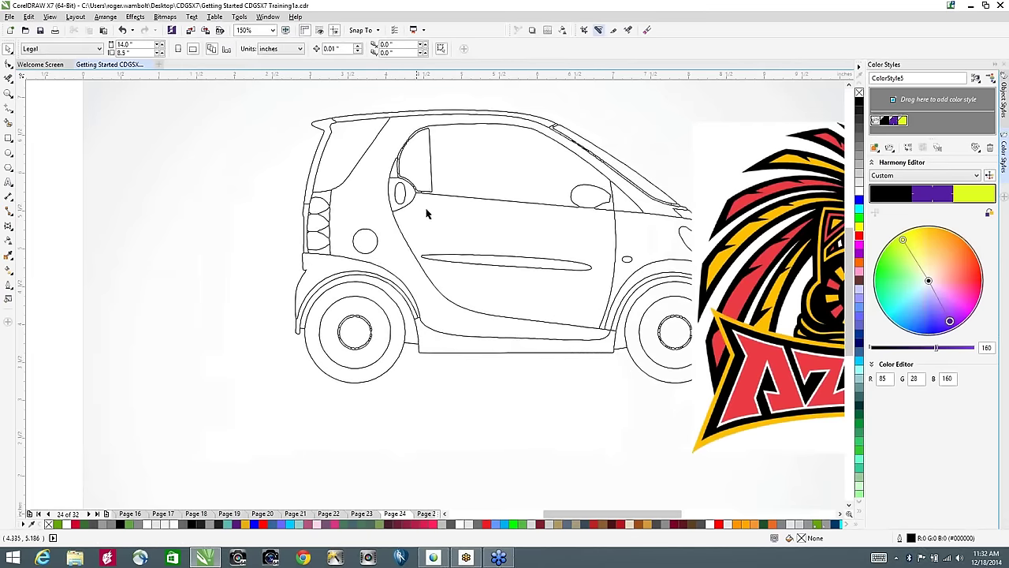
pyautogui.moveTo(416, 193); pyautogui.dragTo(281, 239)
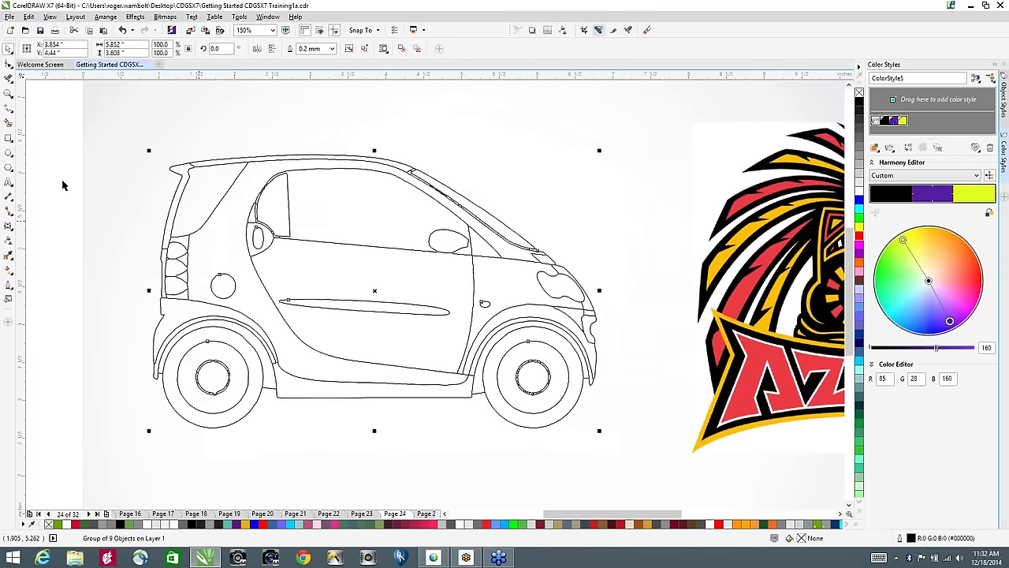
# Step: Smart Fill the traced car's rear body panel and its door with dark green (#003333)
pyautogui.click(8, 124)
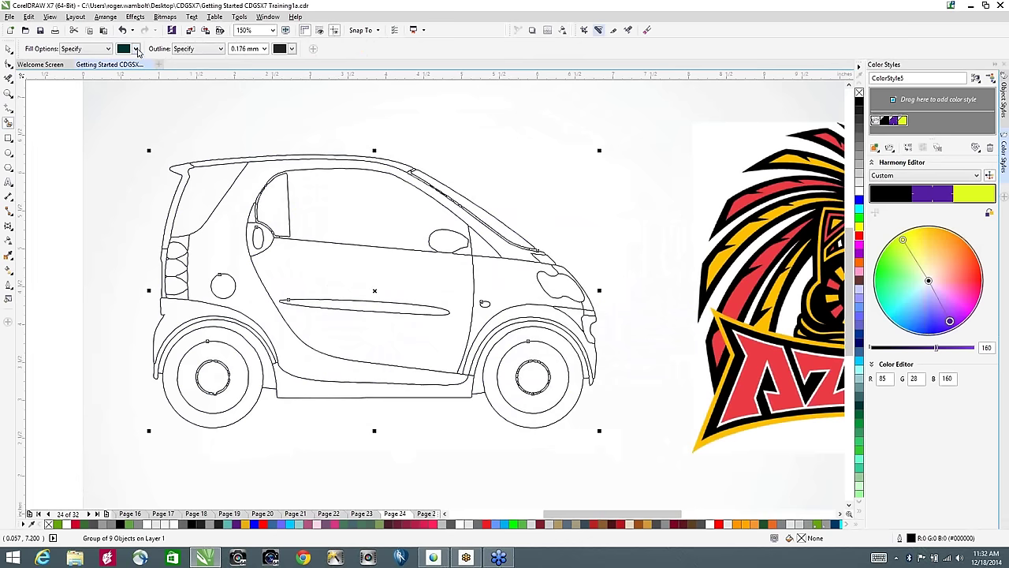
pyautogui.click(228, 220)
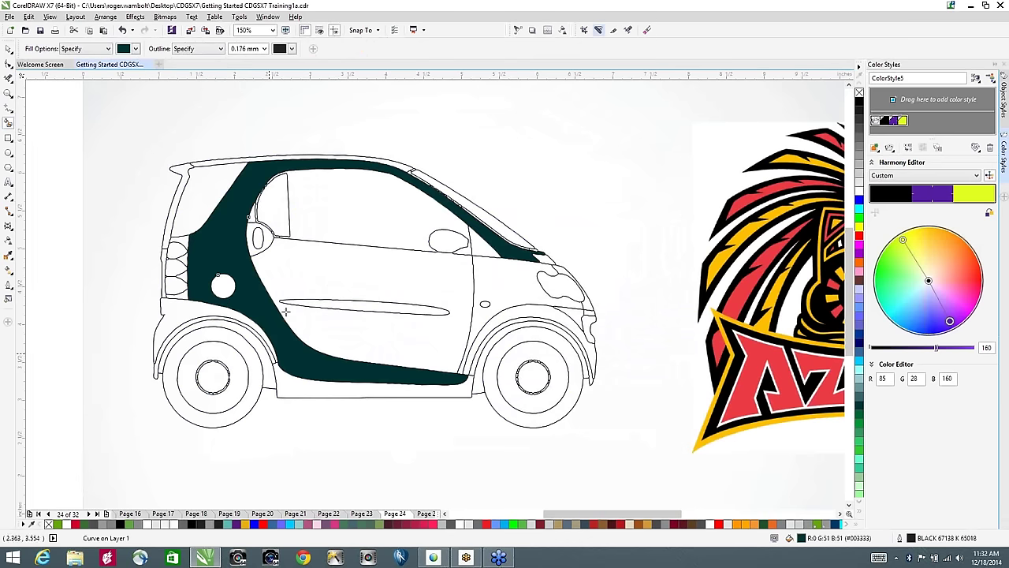
pyautogui.click(403, 271)
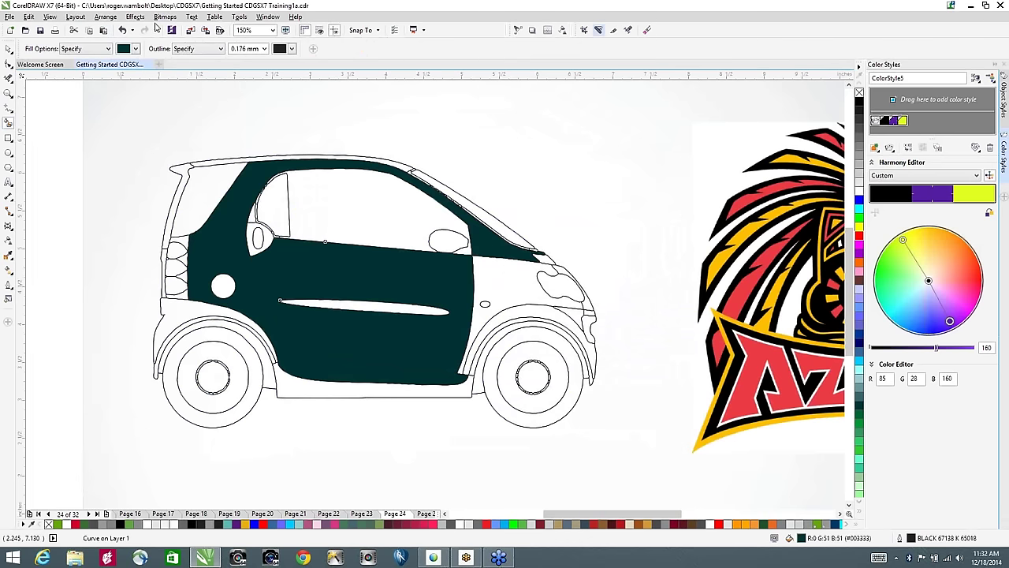
# Step: Smart Fill the car's three taillight sections with pink (#FF0066)
pyautogui.click(137, 49)
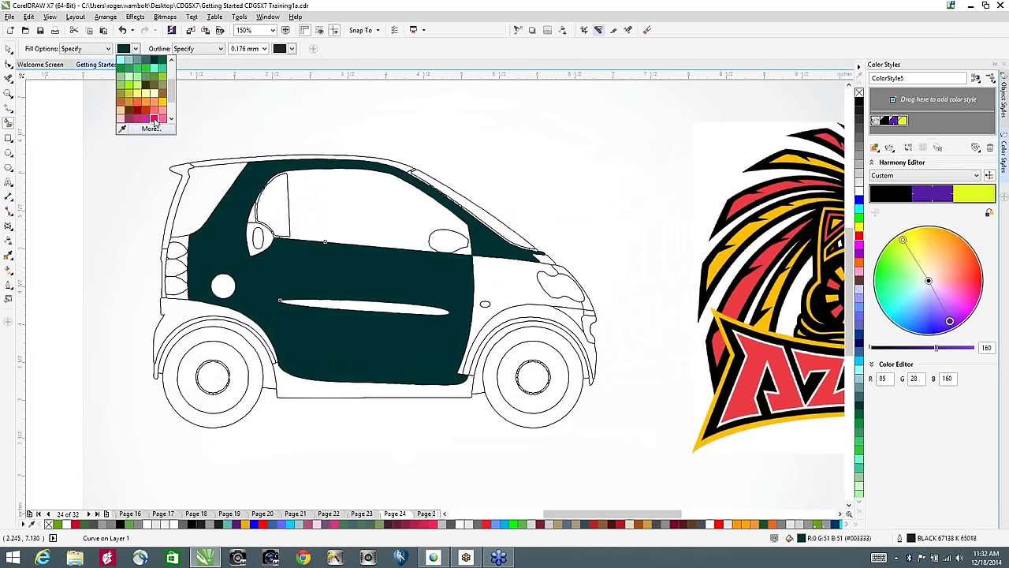
pyautogui.click(155, 120)
pyautogui.click(176, 249)
pyautogui.click(177, 266)
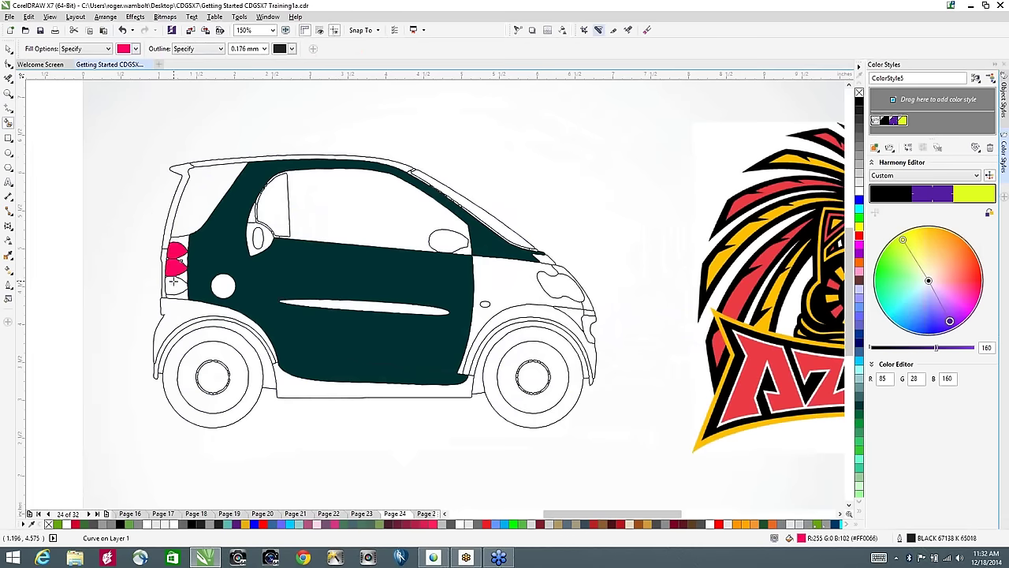
pyautogui.click(177, 282)
# Step: Smart Fill the car's headlight with yellow (#FFCC00)
pyautogui.click(135, 49)
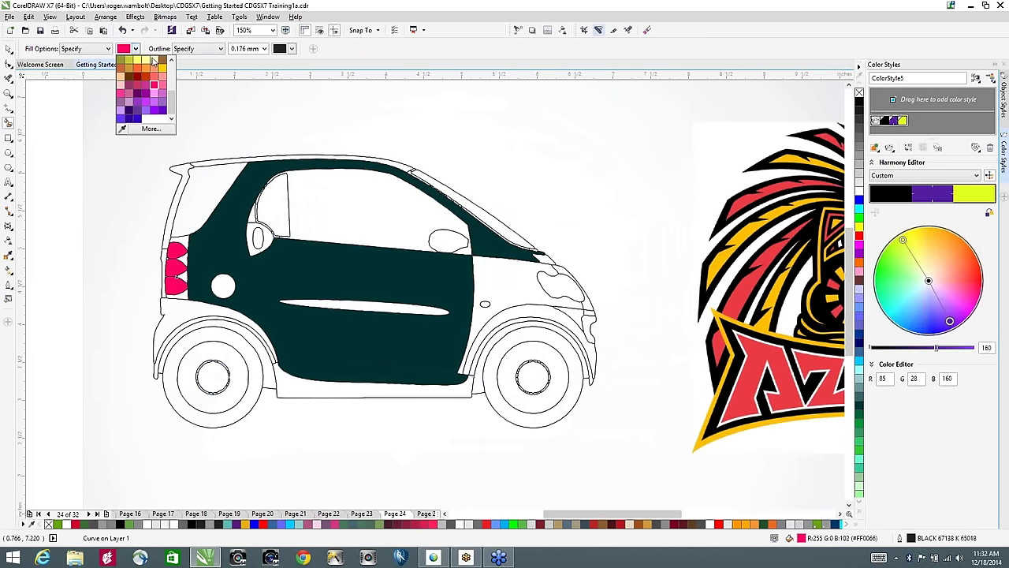
pyautogui.click(164, 69)
pyautogui.click(552, 285)
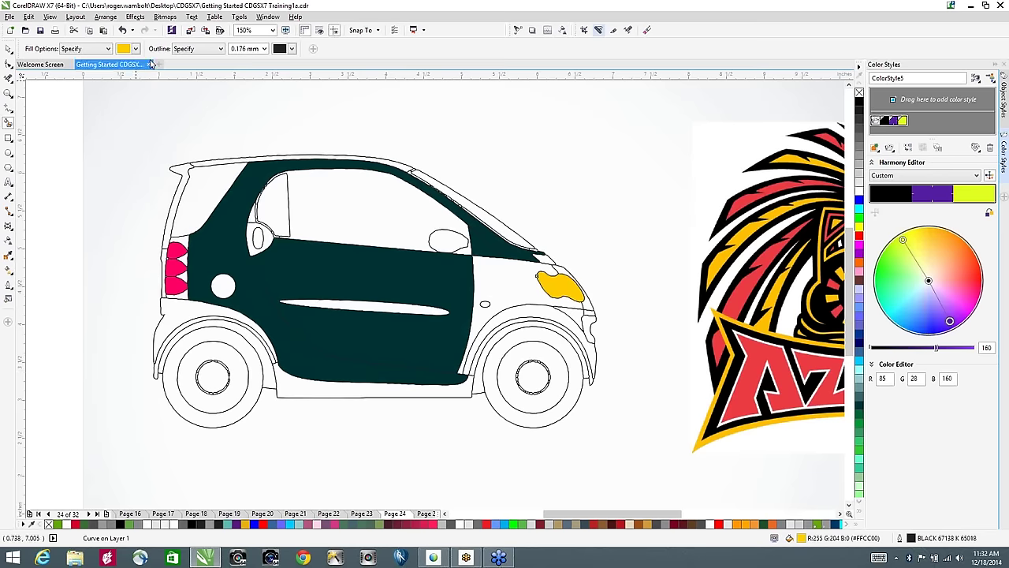
# Step: Move the filled door shape up away from the car body, and undo the move
pyautogui.press('space')
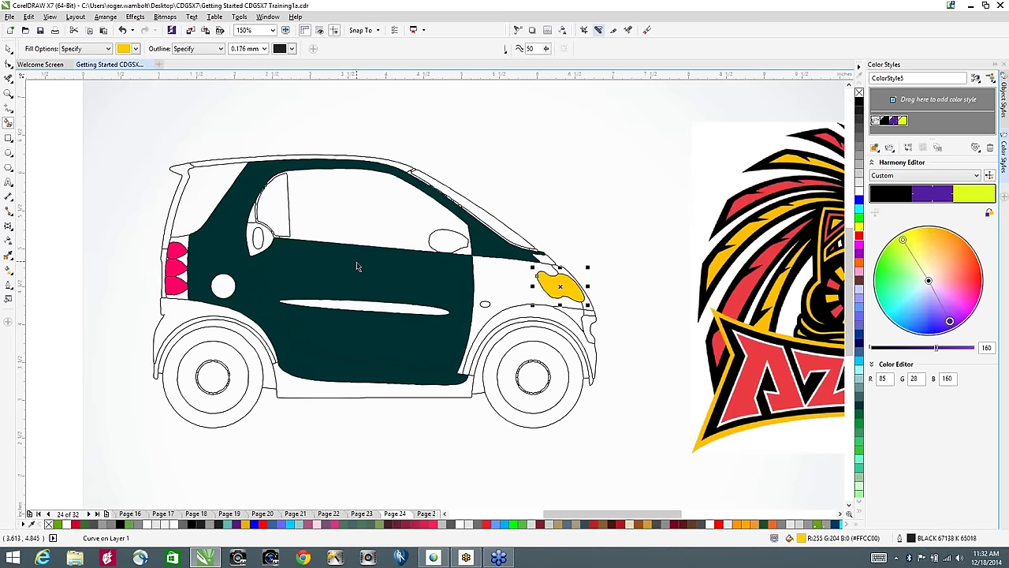
pyautogui.moveTo(358, 263); pyautogui.dragTo(450, 170)
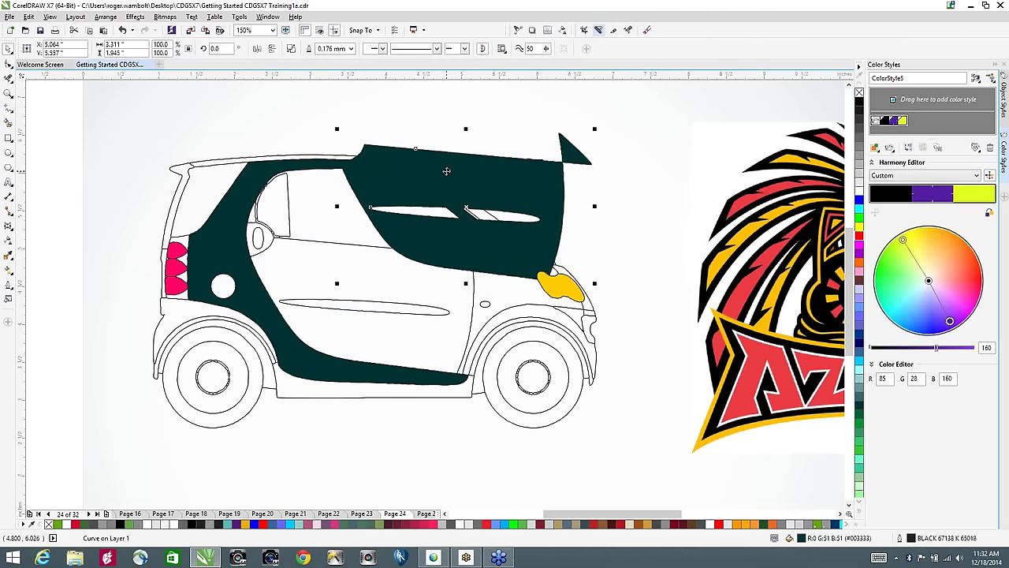
pyautogui.hotkey('ctrl', 'z')
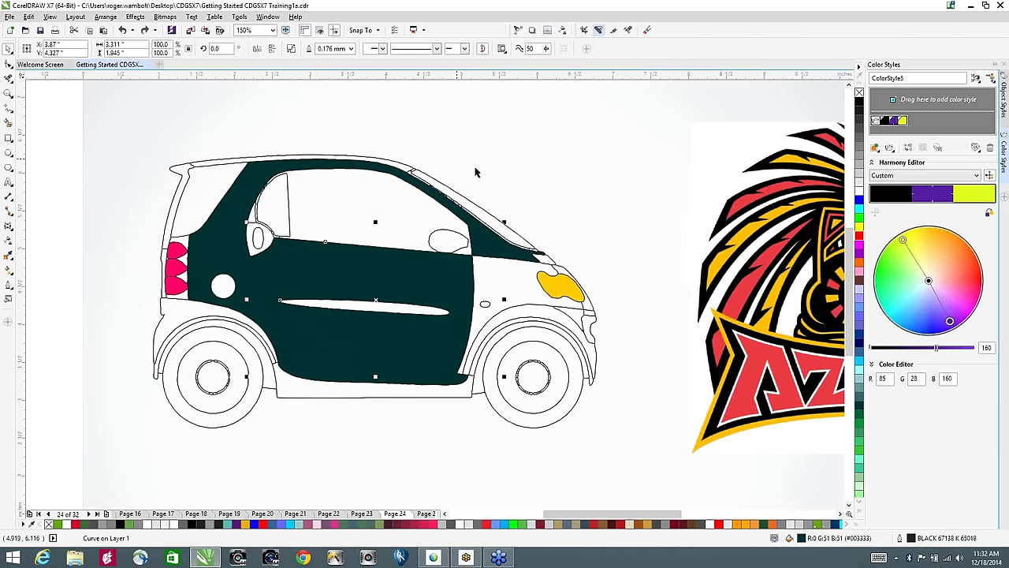
# Step: Start an Outline trace of the Aztecs logo bitmap with Clipart as the type of image
pyautogui.hscroll(5, 329, 243)
pyautogui.scroll(2, 329, 243)
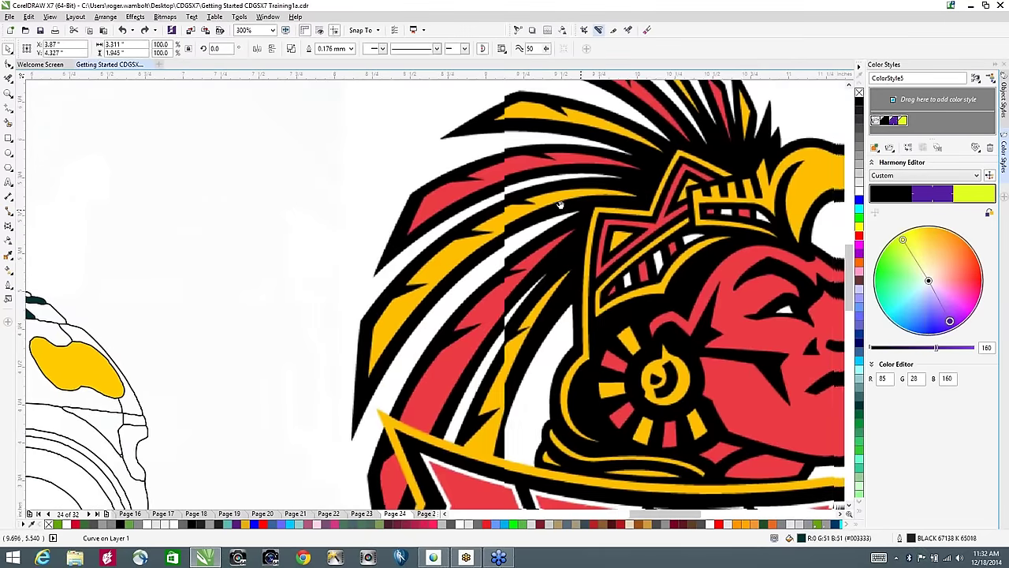
pyautogui.scroll(-2, 413, 285)
pyautogui.click(413, 285)
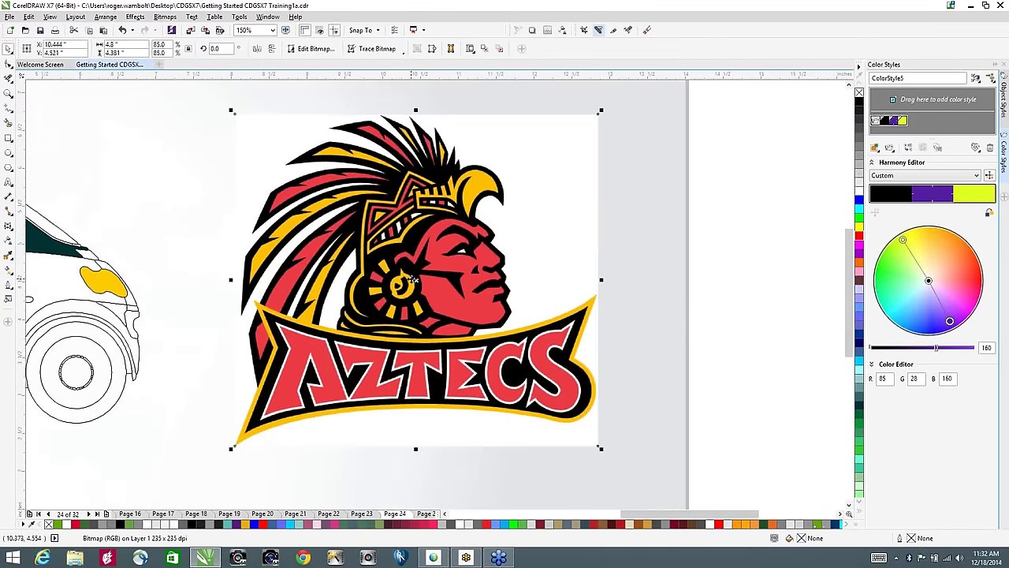
pyautogui.click(374, 50)
pyautogui.moveTo(396, 91)
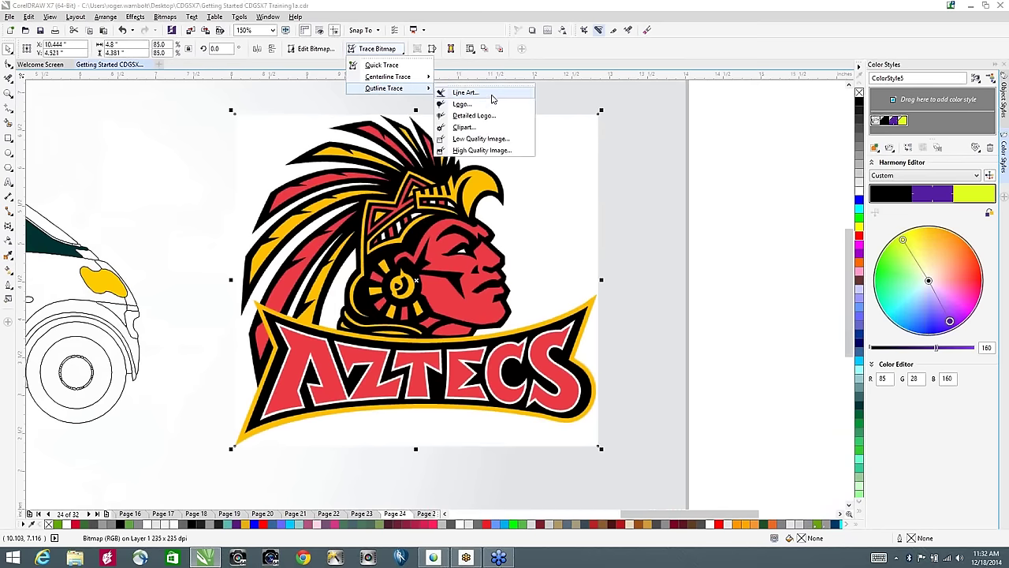
pyautogui.click(465, 127)
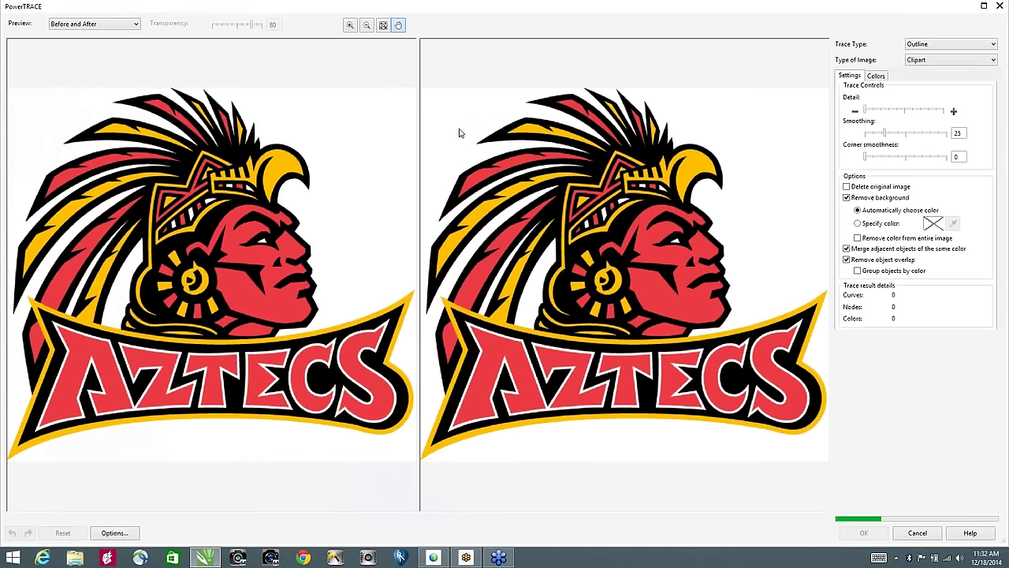
# Step: Compare the logo's bitmap and traced edges up close, and try removing the background color from the entire image
pyautogui.scroll(5, 276, 205)
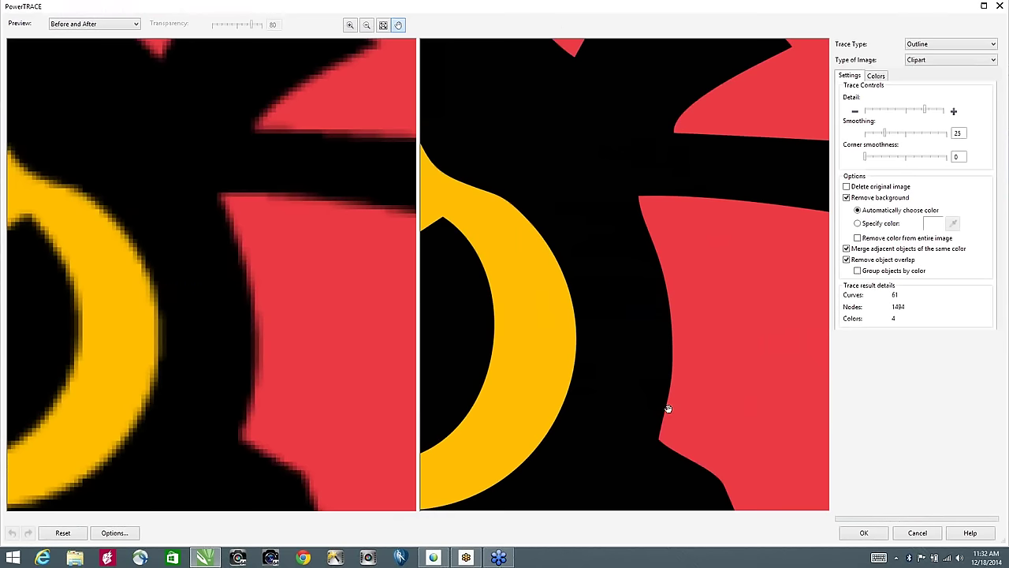
pyautogui.scroll(-5, 250, 313)
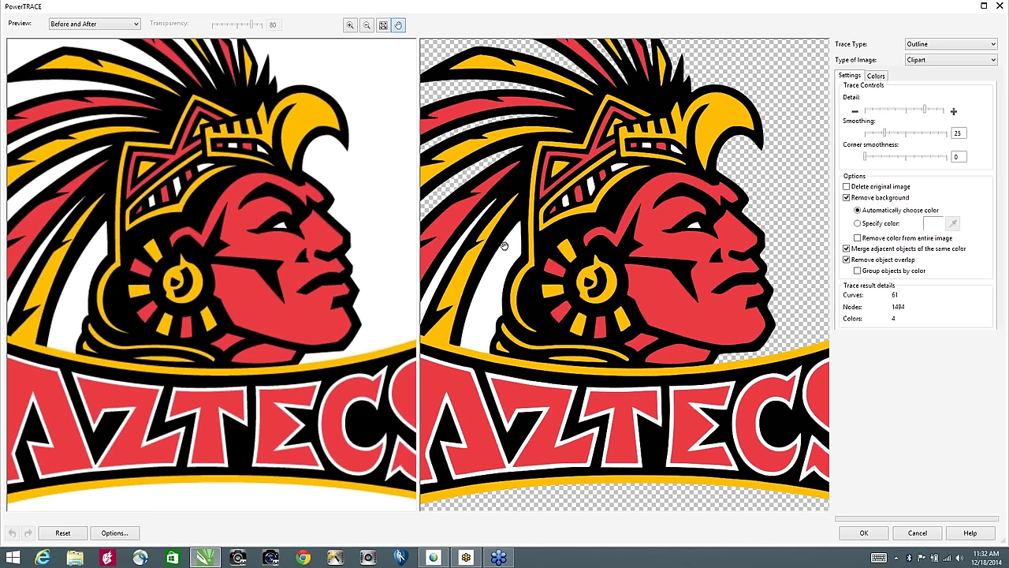
pyautogui.click(857, 238)
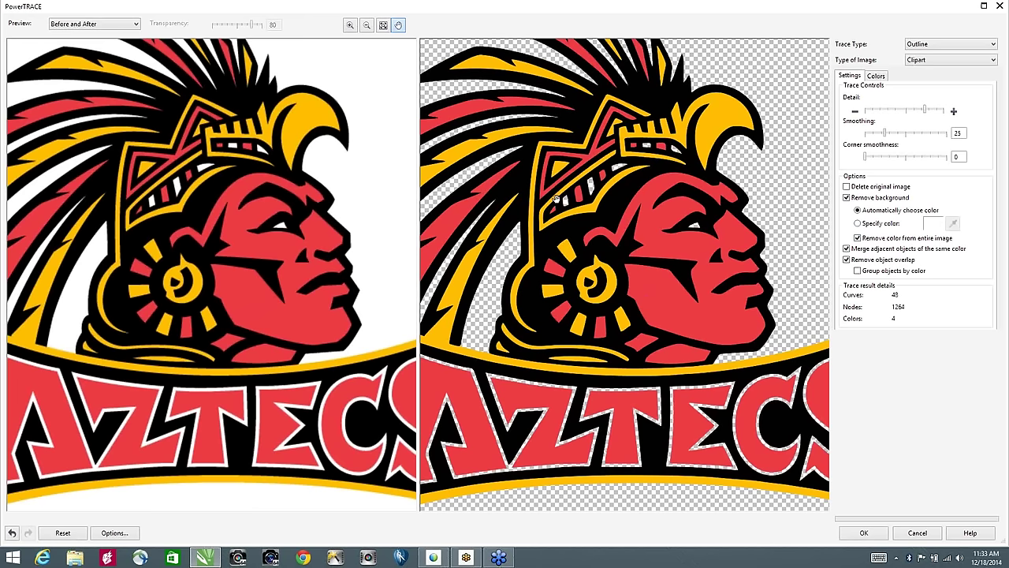
pyautogui.click(858, 238)
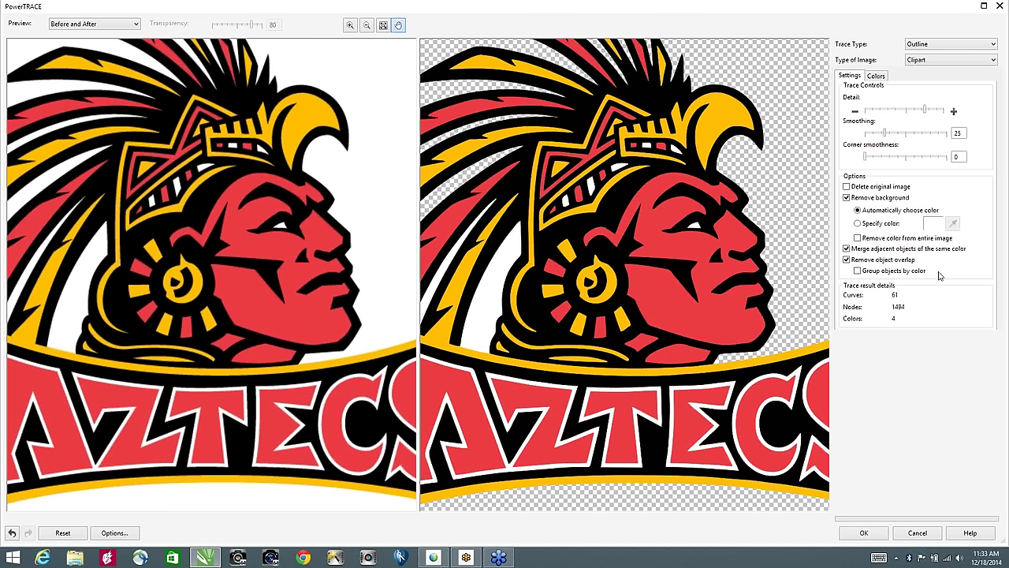
# Step: Group the traced objects by color, convert the trace colors to PANTONE solid coated, and accept the trace
pyautogui.click(858, 270)
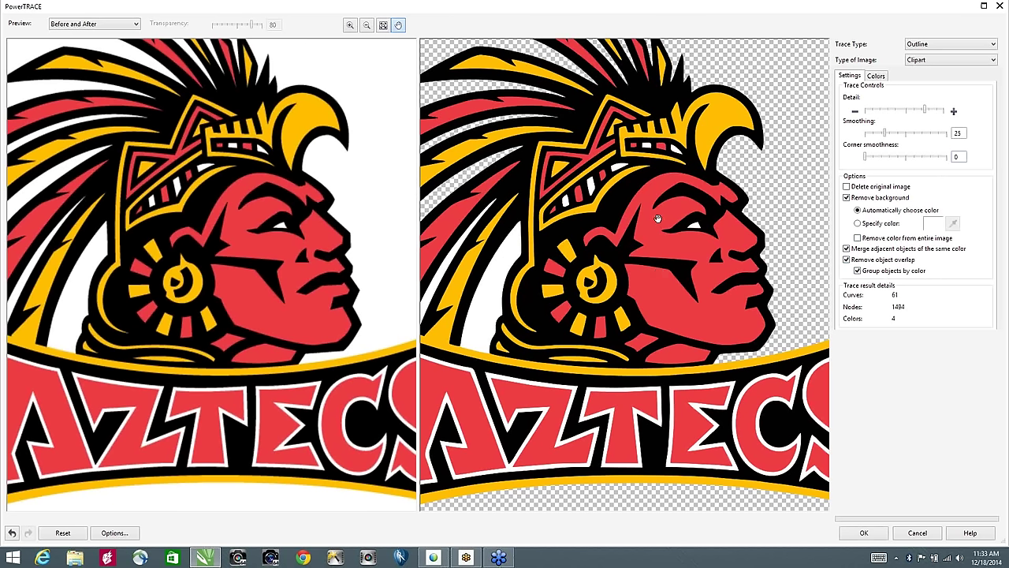
pyautogui.click(877, 76)
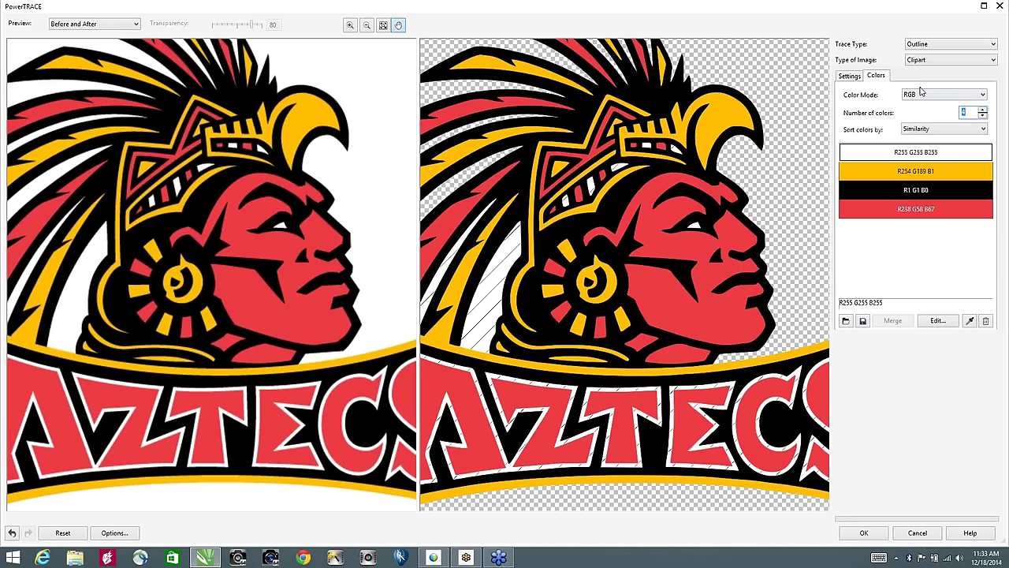
pyautogui.click(975, 95)
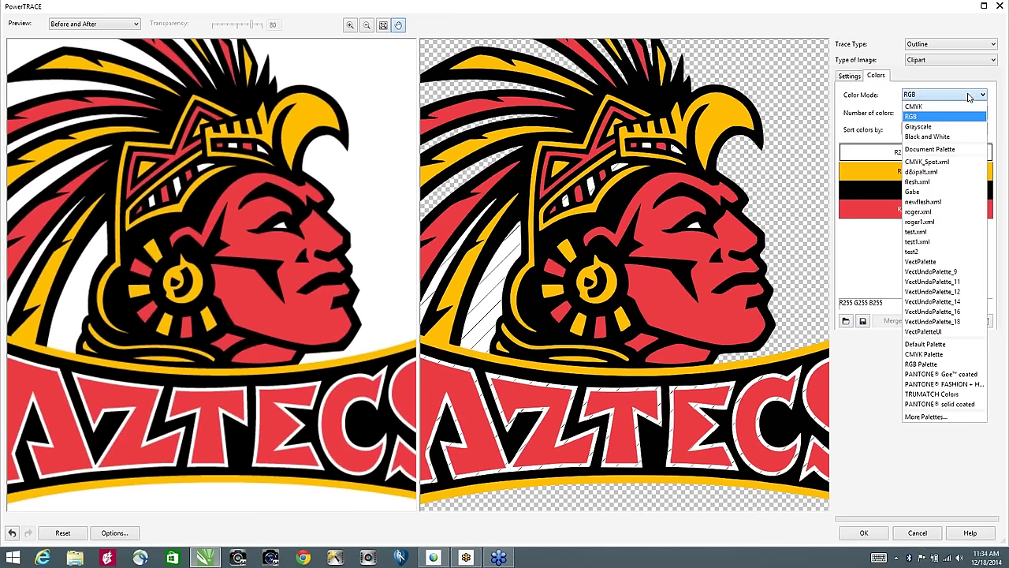
pyautogui.click(932, 404)
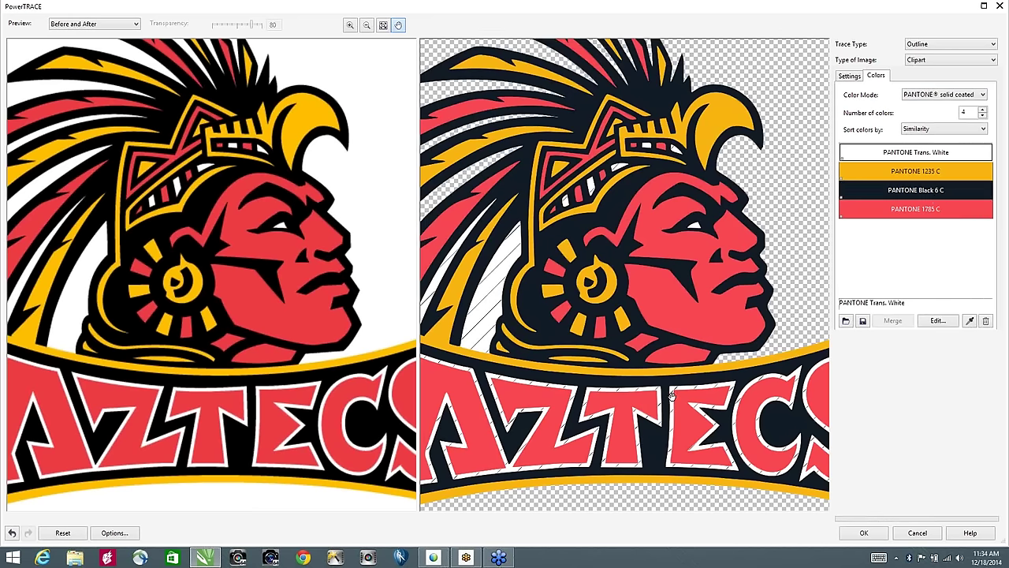
pyautogui.click(864, 534)
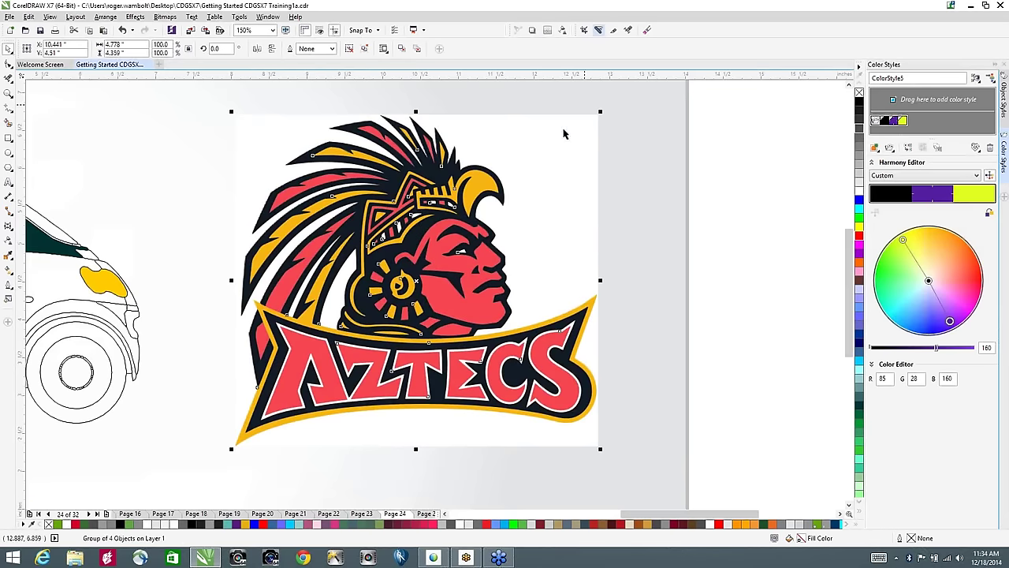
# Step: Move the traced logo off the original bitmap, delete the bitmap, and place the trace back in its spot
pyautogui.moveTo(410, 245); pyautogui.dragTo(558, 221)
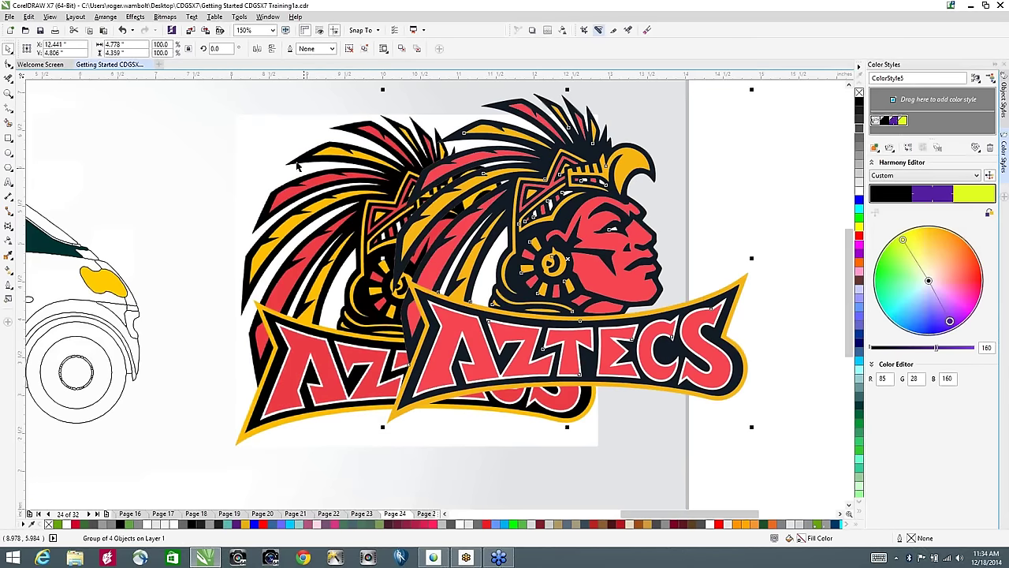
pyautogui.click(268, 145)
pyautogui.press('Delete')
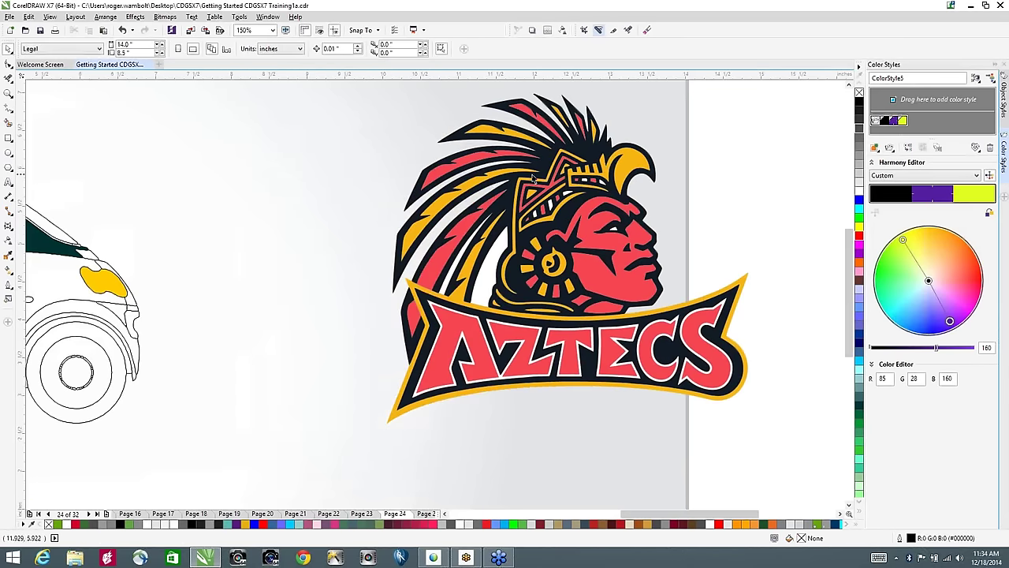
pyautogui.moveTo(561, 201)
pyautogui.mouseDown()
pyautogui.moveTo(338, 198)
pyautogui.moveTo(367, 201)
pyautogui.mouseUp()
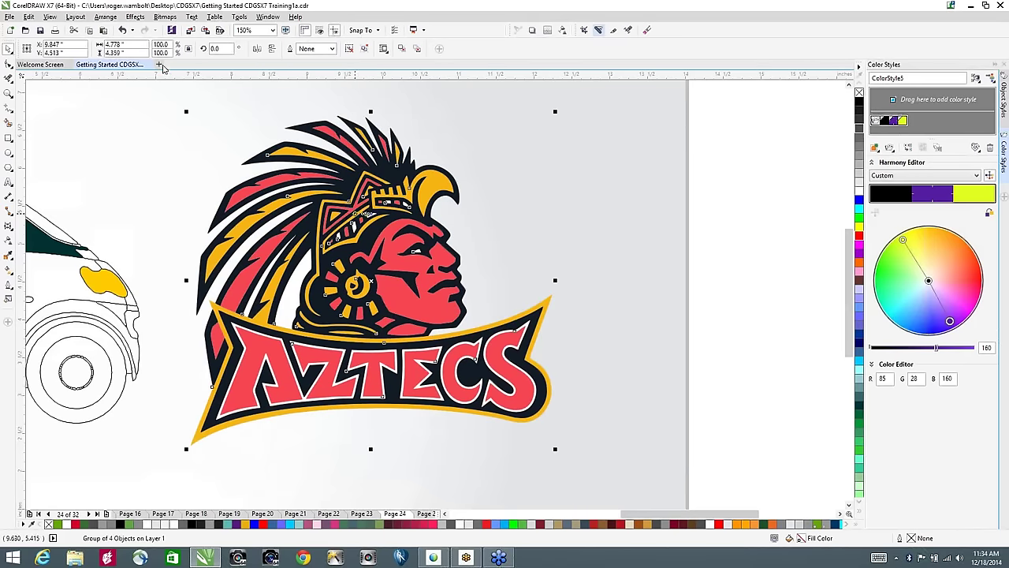
# Step: Copy the traced logo into a new 3.5 by 2 inch Business Card document
pyautogui.hotkey('ctrl', 'n')
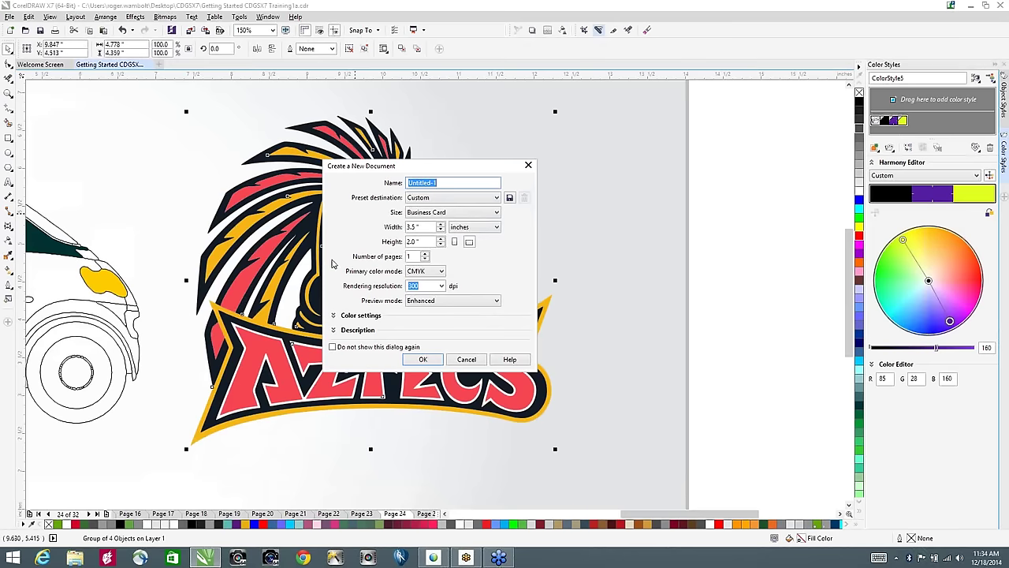
pyautogui.click(419, 361)
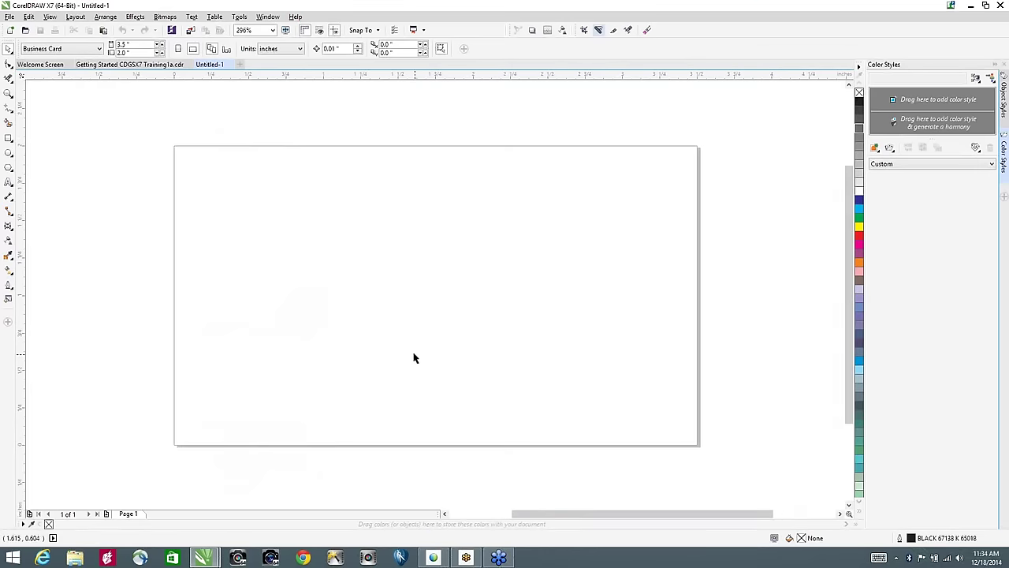
pyautogui.hotkey('ctrl', 'v')
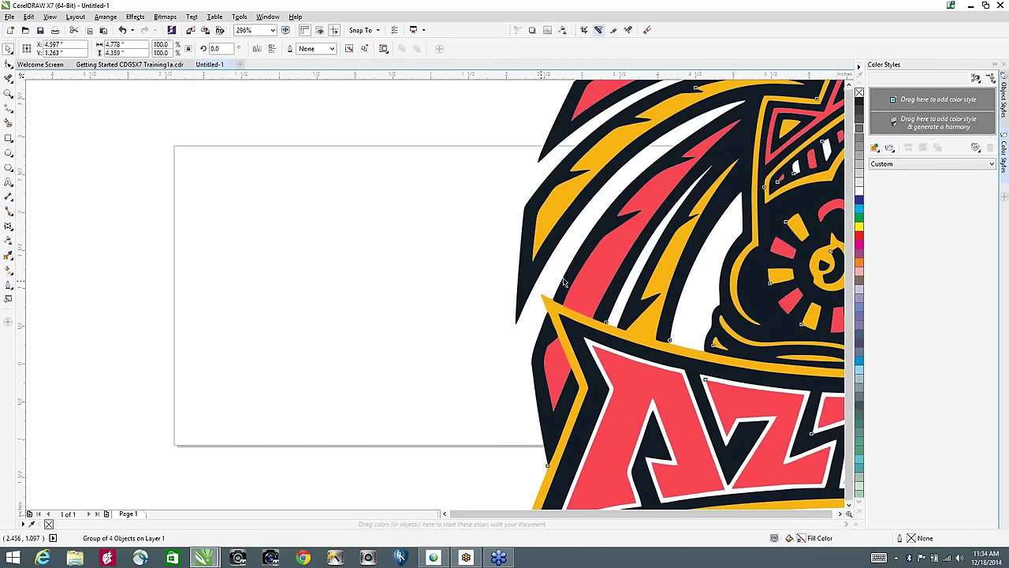
# Step: Scale the pasted logo down to about 1.975 by 1.802 inches and position it near the middle of the page
pyautogui.scroll(-3, 542, 286)
pyautogui.moveTo(749, 182); pyautogui.dragTo(657, 266)
pyautogui.moveTo(602, 295); pyautogui.dragTo(540, 273)
pyautogui.scroll(4, 540, 274)
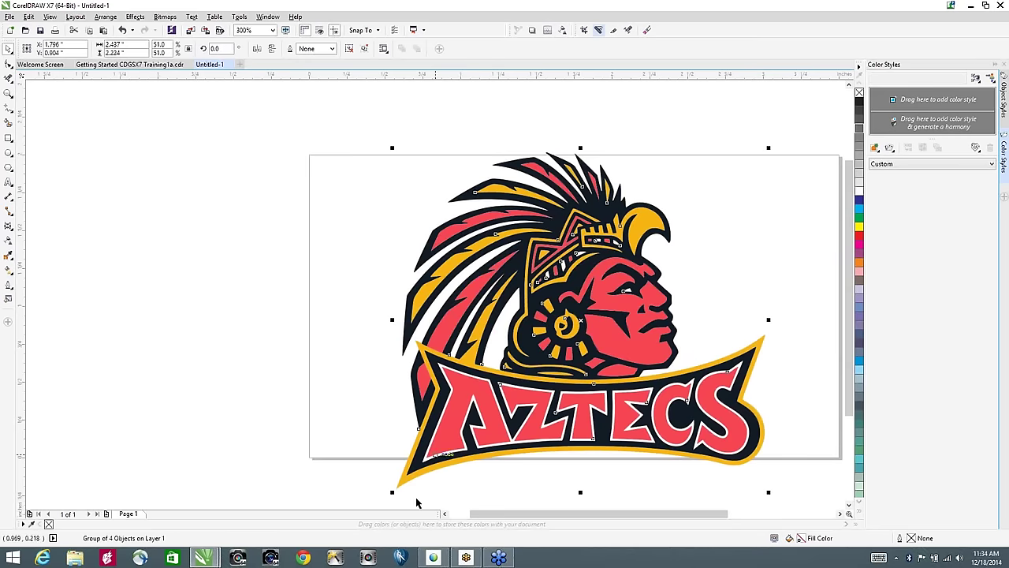
pyautogui.moveTo(392, 491); pyautogui.dragTo(461, 429)
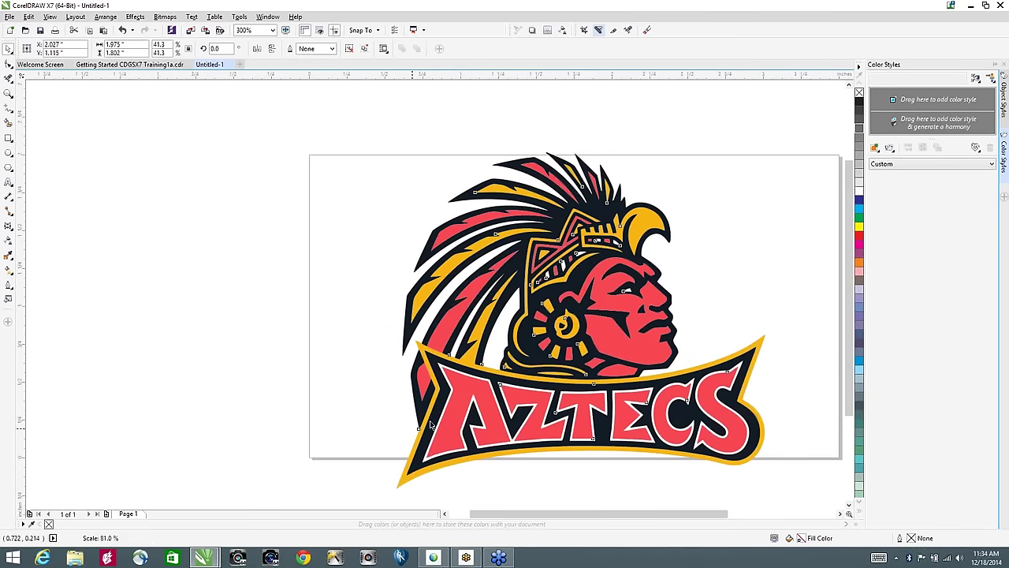
pyautogui.moveTo(649, 305); pyautogui.dragTo(618, 317)
pyautogui.hscroll(3, 618, 318)
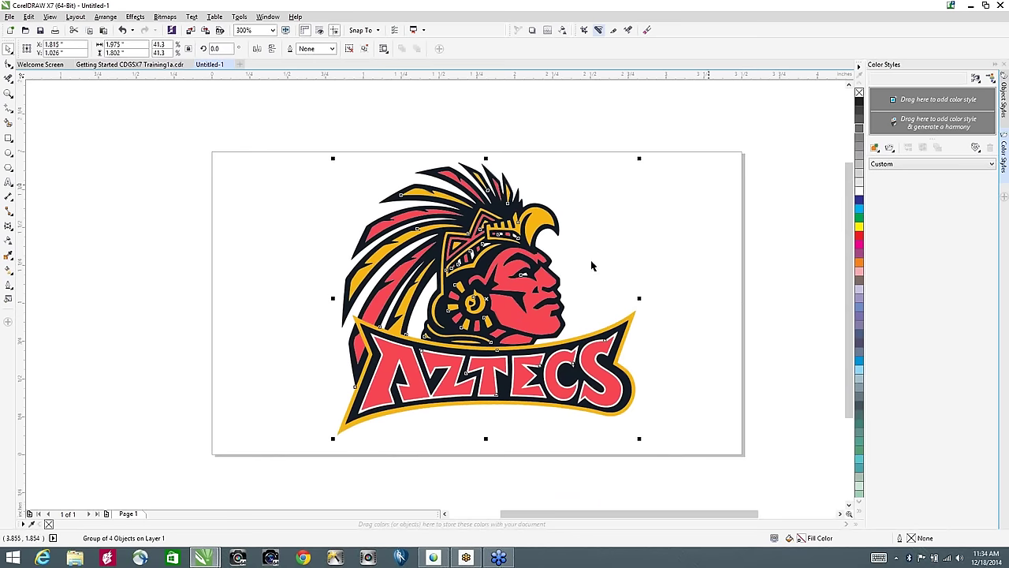
# Step: Create a page-sized rectangle behind the logo and fill it with yellow (C0 M0 Y100 K0)
pyautogui.click(595, 108)
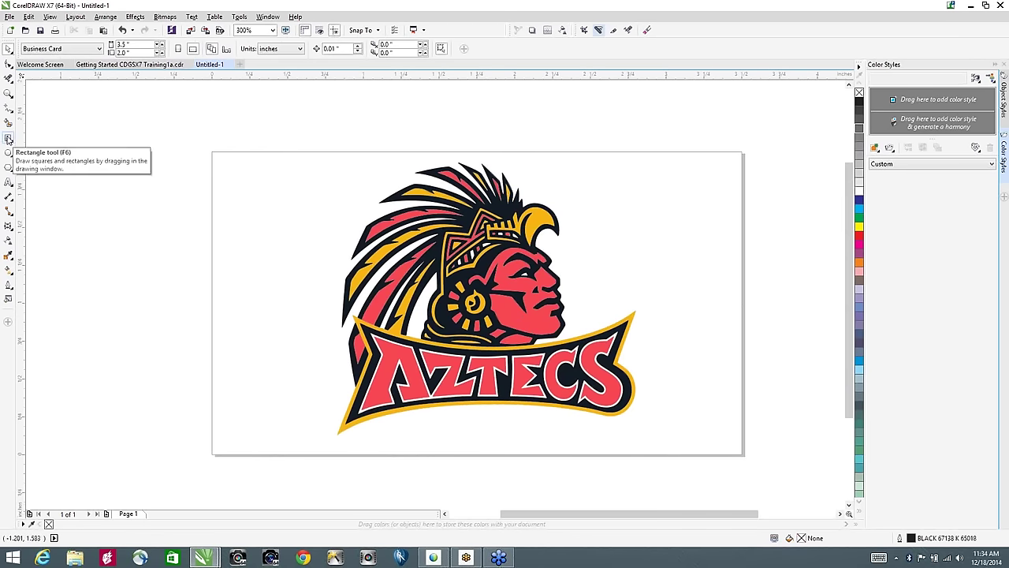
pyautogui.doubleClick(8, 140)
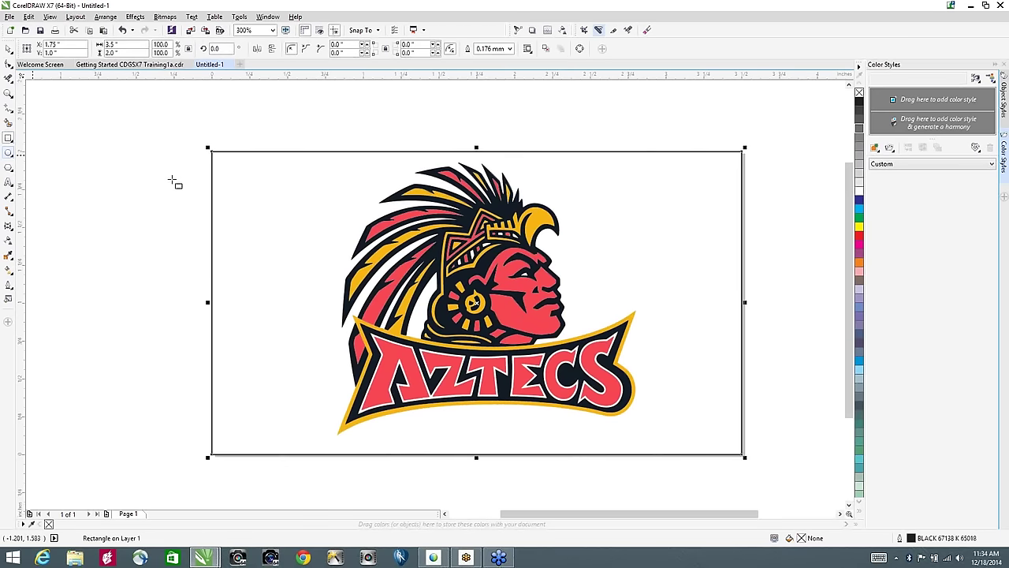
pyautogui.click(859, 228)
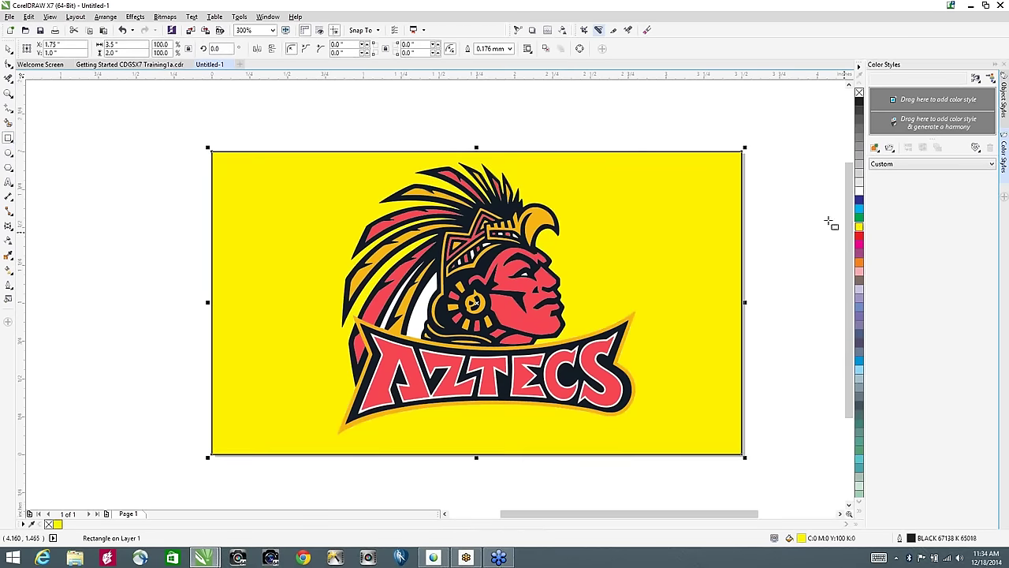
# Step: Ungroup the traced logo into its separate color groups
pyautogui.click(7, 49)
pyautogui.click(555, 263)
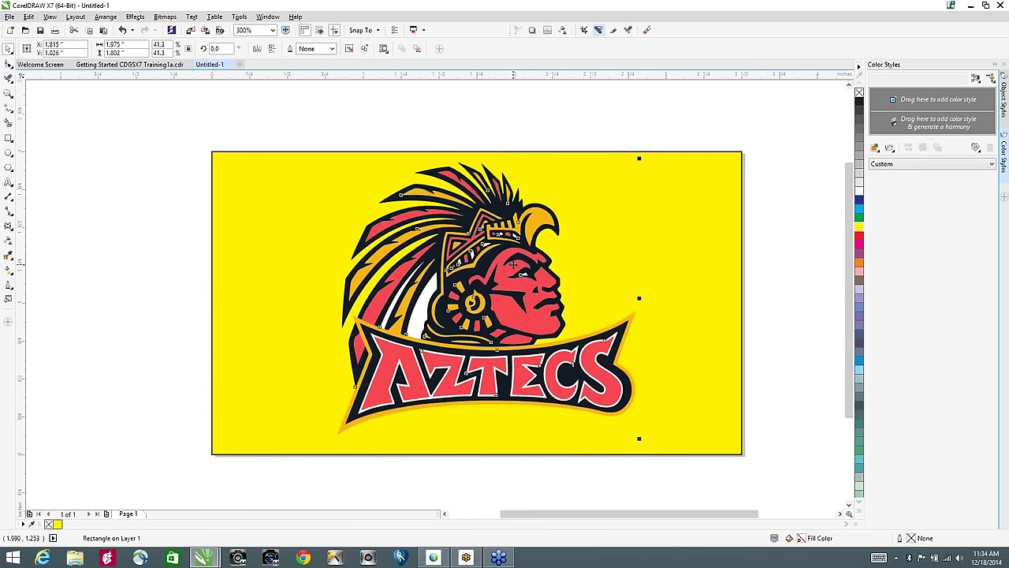
pyautogui.click(350, 49)
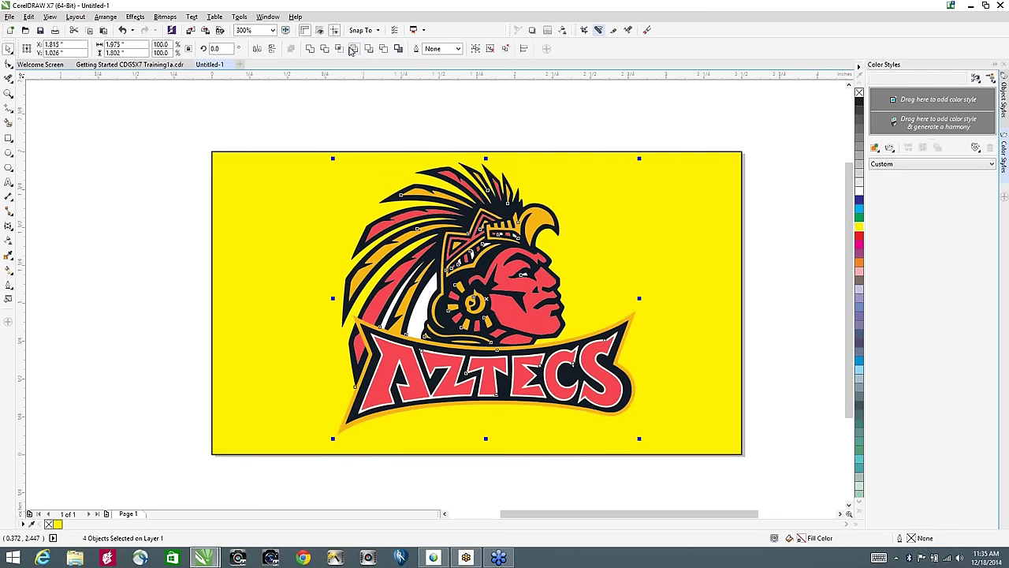
pyautogui.click(336, 109)
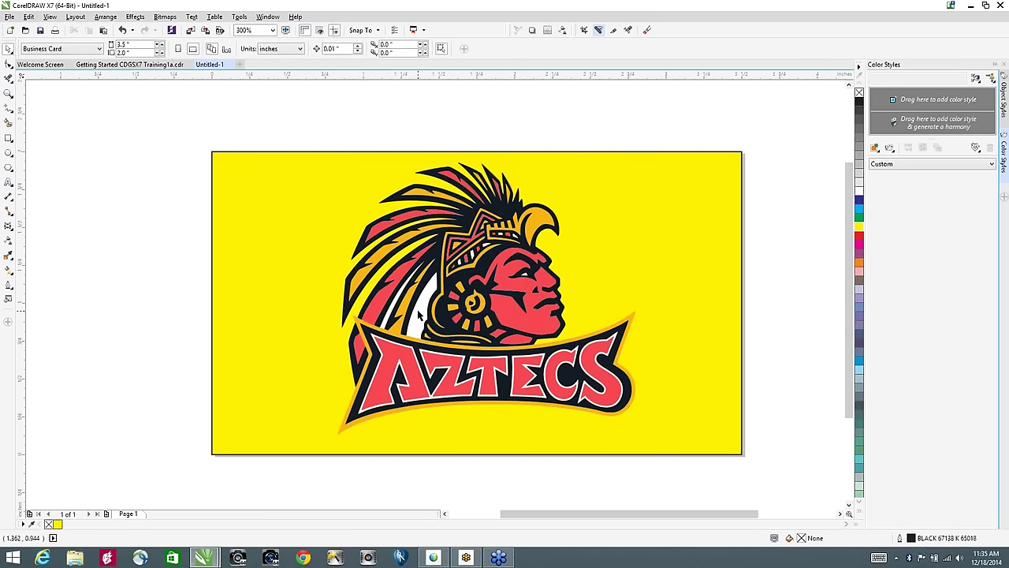
# Step: Pull the group of white shapes out of the logo and move the remaining color groups away from it
pyautogui.click(419, 314)
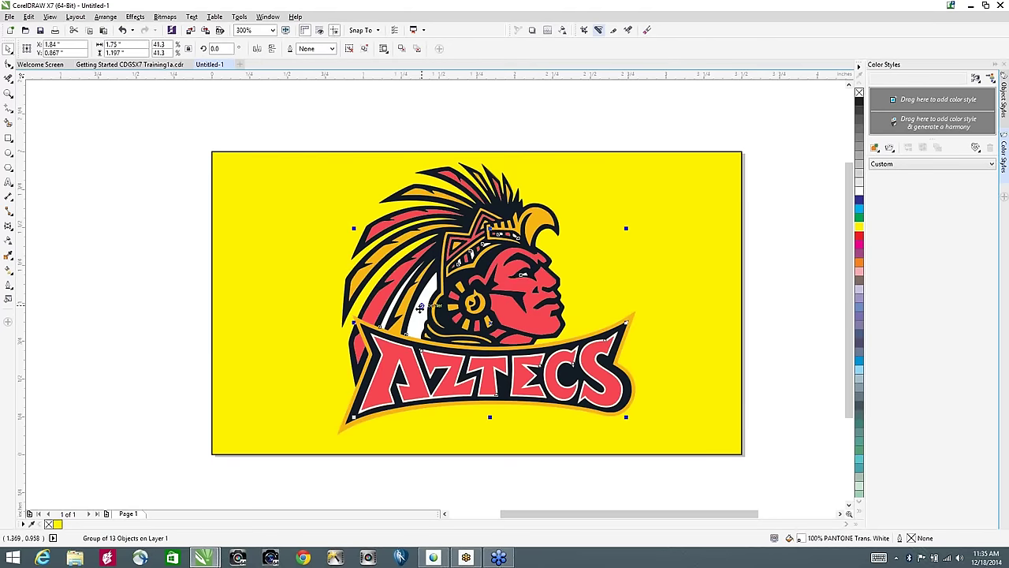
pyautogui.moveTo(419, 312); pyautogui.dragTo(87, 296)
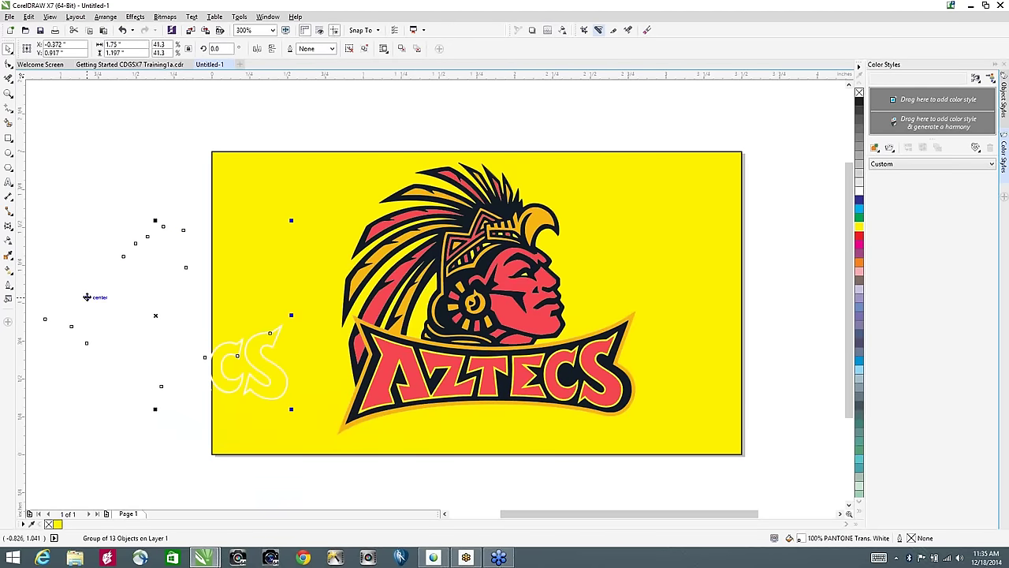
pyautogui.click(507, 254)
pyautogui.moveTo(708, 105); pyautogui.dragTo(325, 465)
pyautogui.moveTo(402, 383); pyautogui.dragTo(527, 387)
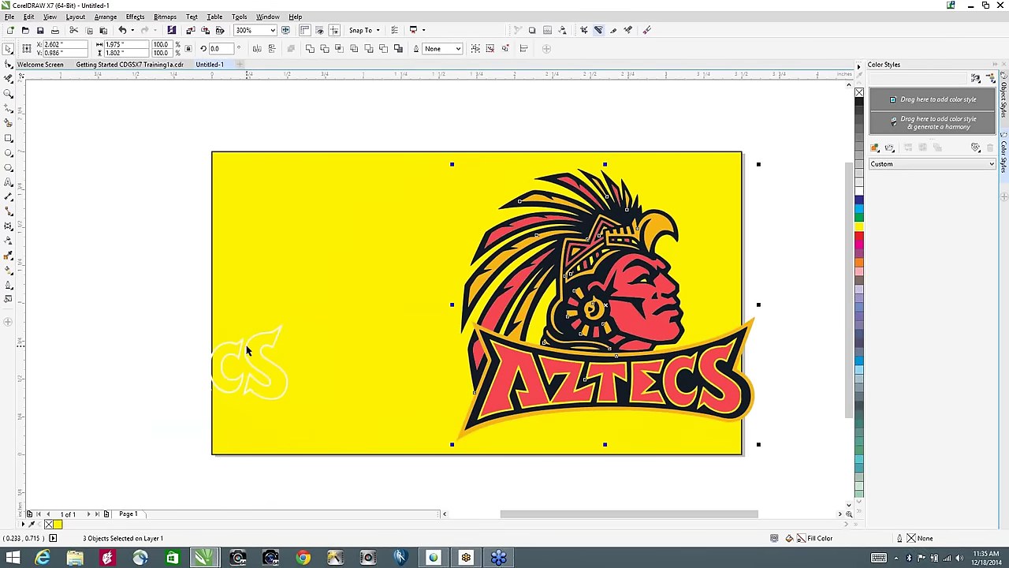
pyautogui.moveTo(247, 351); pyautogui.dragTo(347, 329)
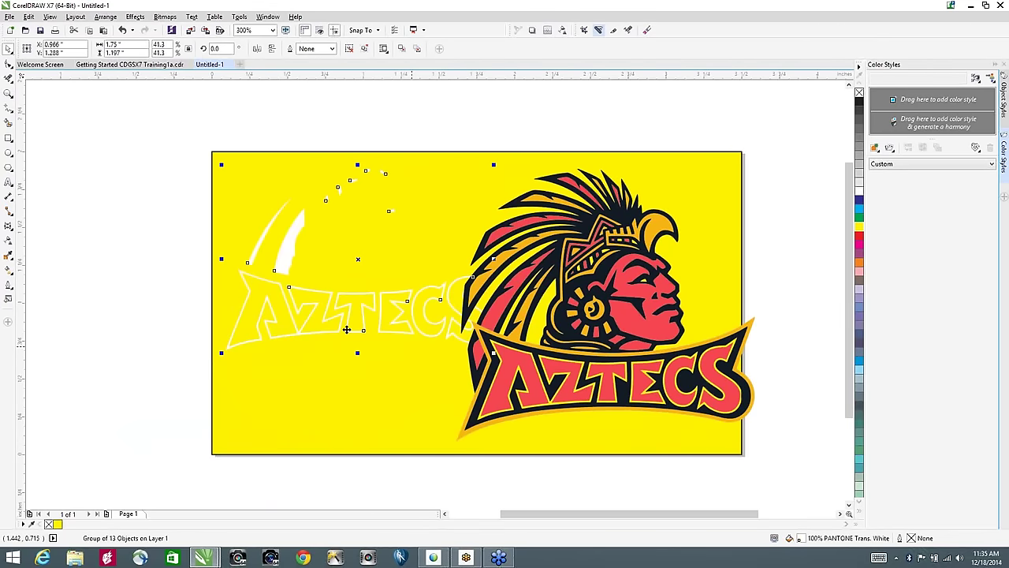
# Step: Undo the moves of the white shapes and the other logo color groups
pyautogui.hotkey('ctrl', 'z')
pyautogui.hotkey('ctrl', 'z')
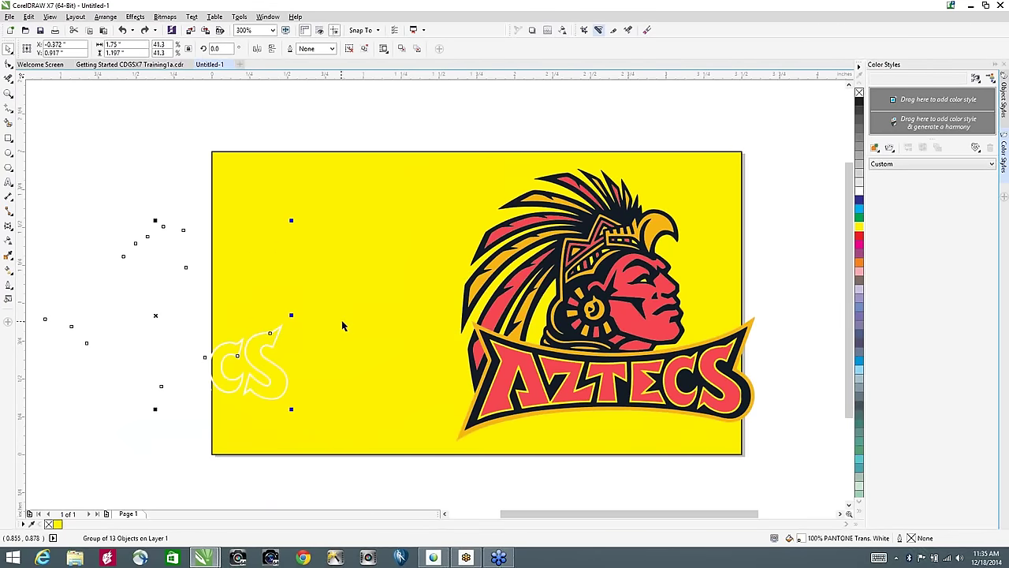
pyautogui.hotkey('ctrl', 'shift', 'z')
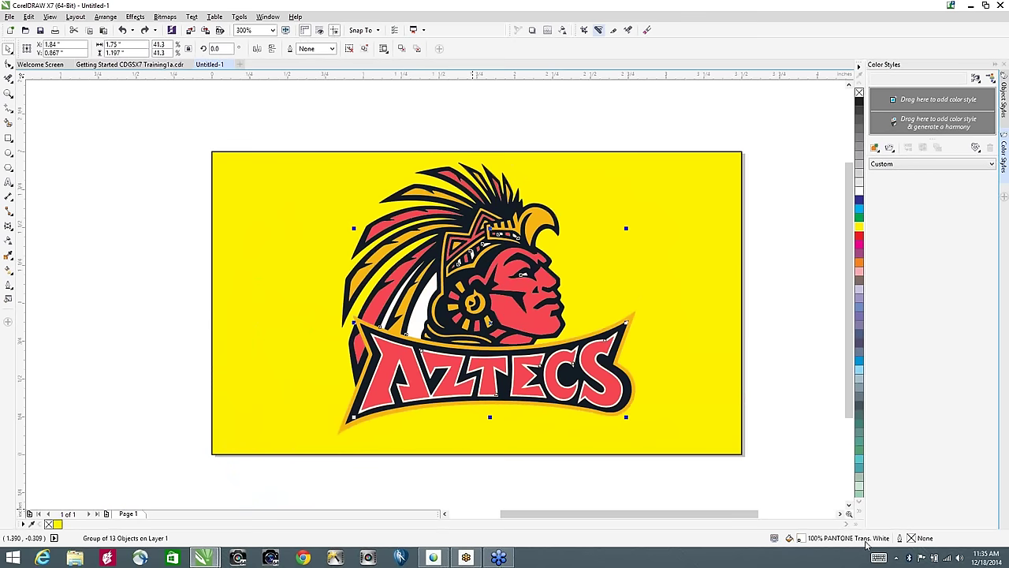
# Step: Ungroup the white shapes and delete the white pieces between the headdress feathers
pyautogui.click(350, 49)
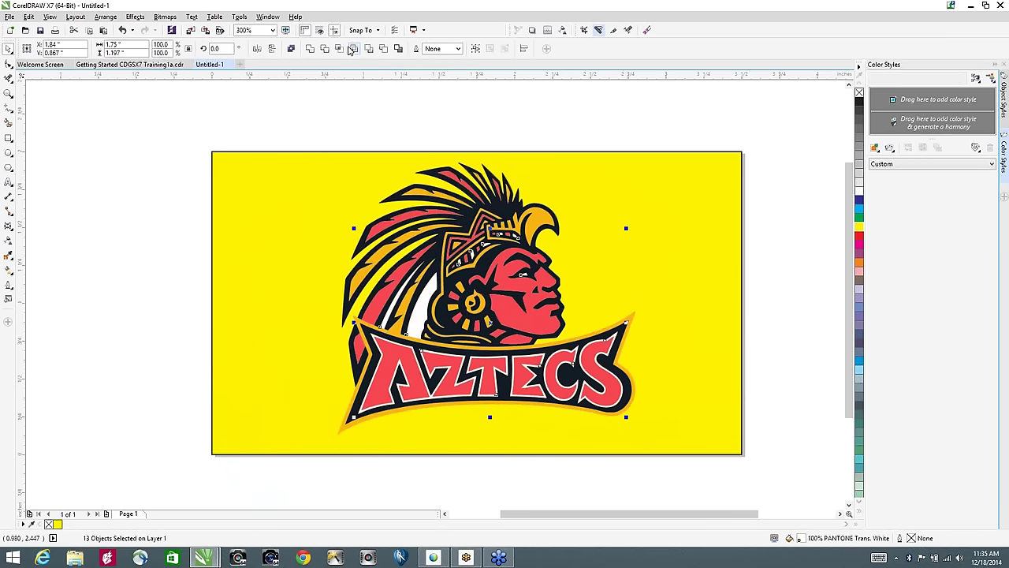
pyautogui.click(336, 89)
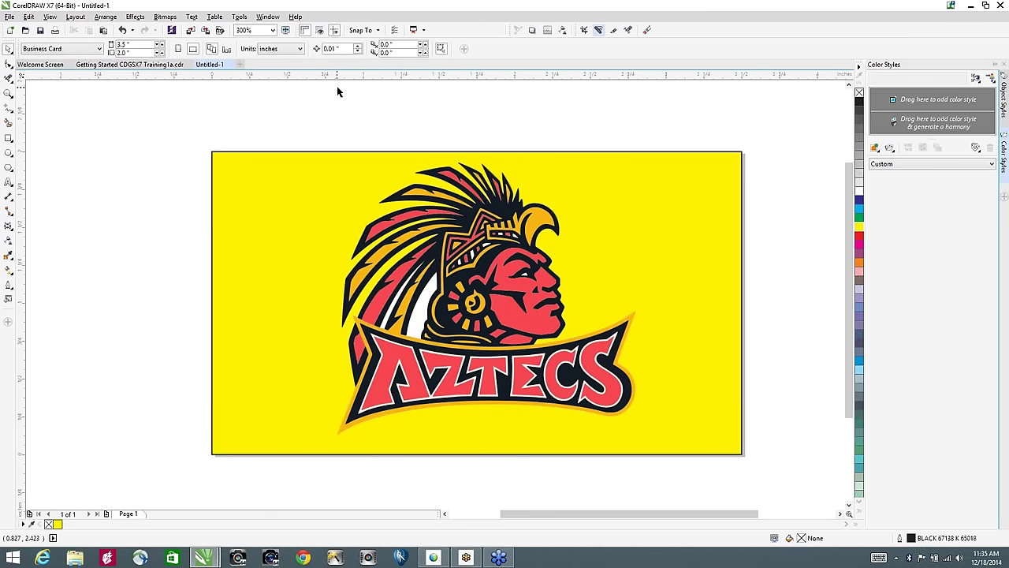
pyautogui.click(397, 310)
pyautogui.press('Escape')
pyautogui.click(414, 317)
pyautogui.press('Escape')
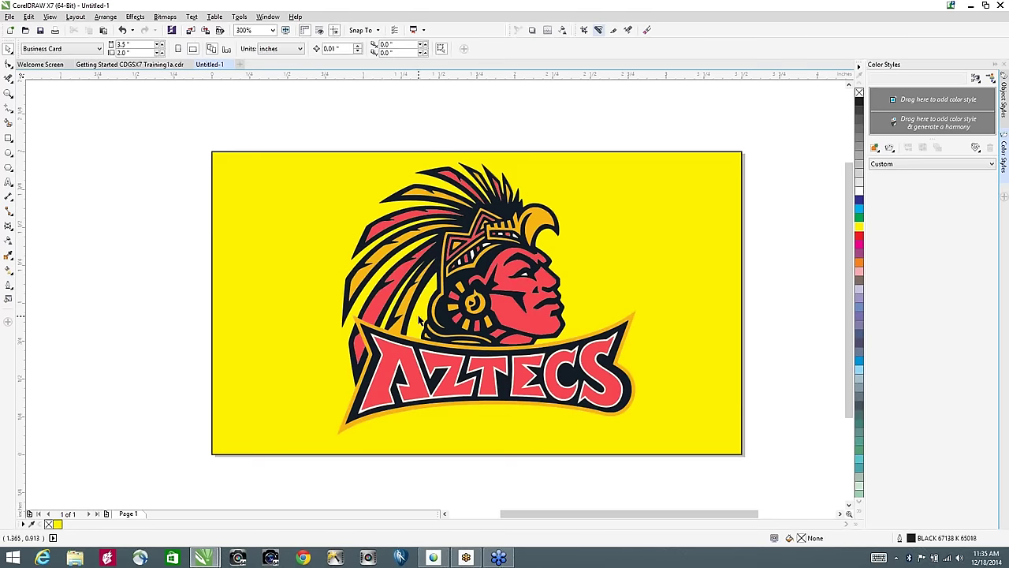
# Step: Delete the yellow background rectangle and select all the objects of the logo
pyautogui.click(263, 279)
pyautogui.press('Delete')
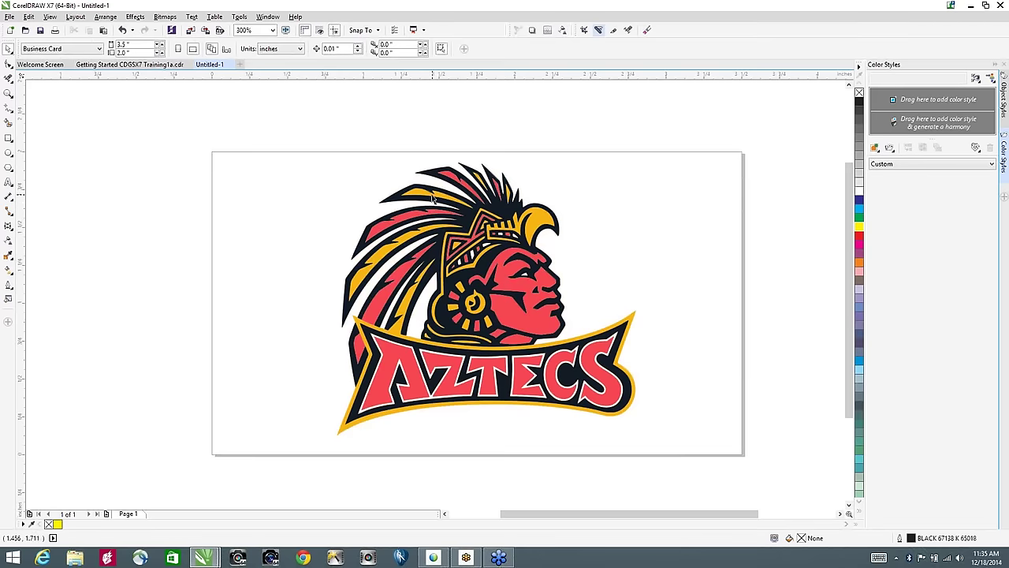
pyautogui.scroll(-1, 457, 211)
pyautogui.moveTo(354, 153); pyautogui.dragTo(556, 371)
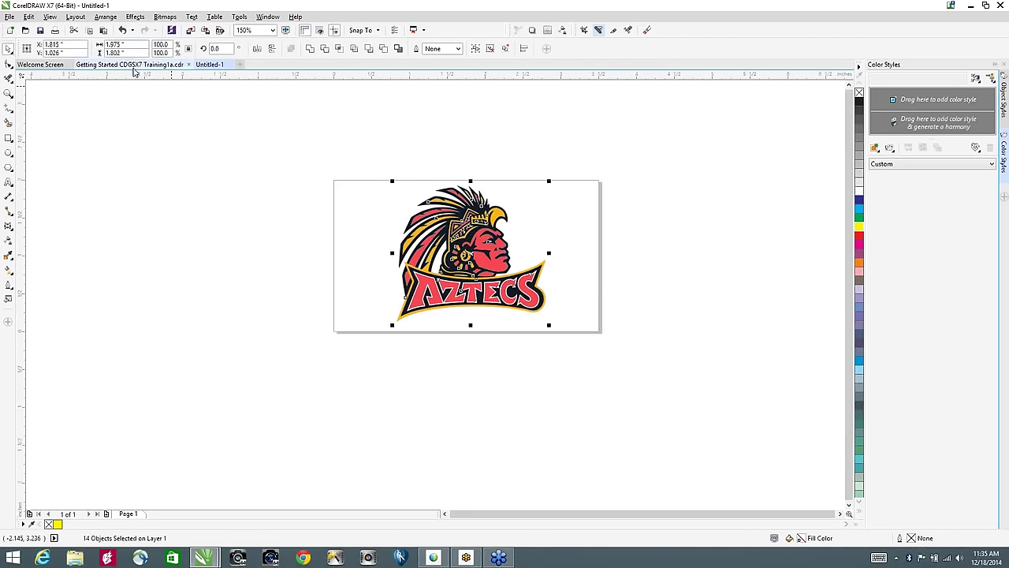
pyautogui.hotkey('ctrl', 'f')
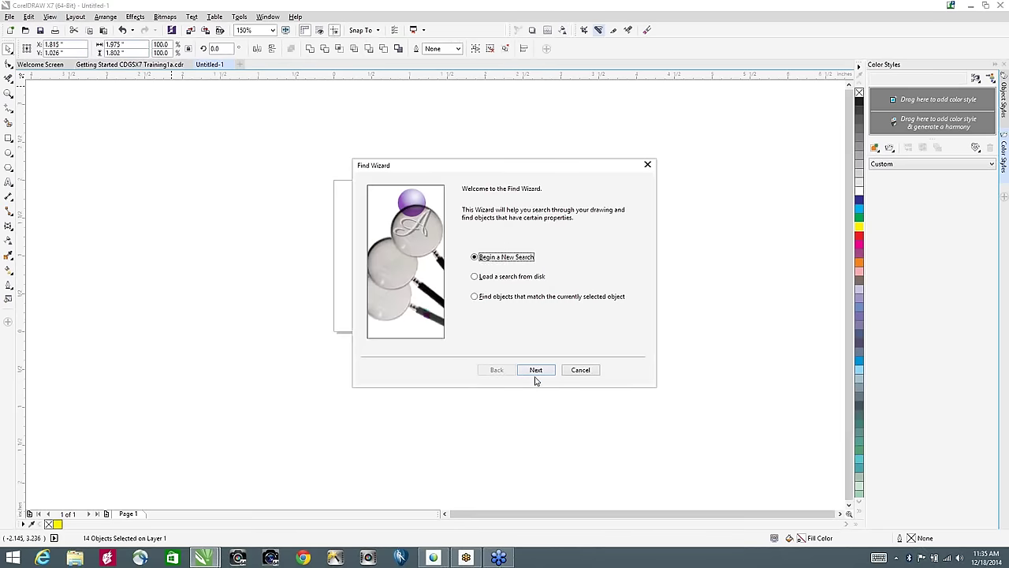
pyautogui.click(586, 370)
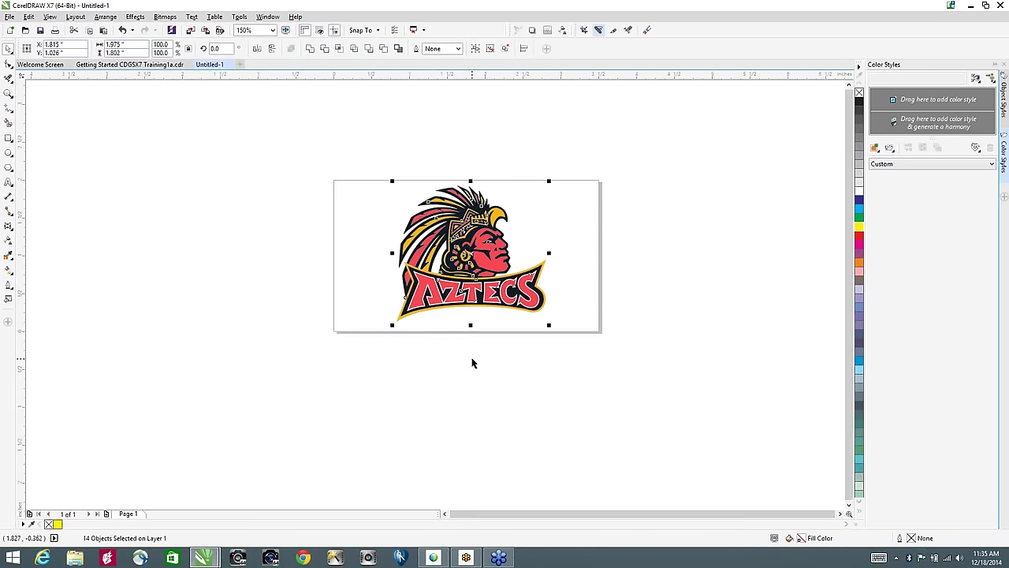
pyautogui.hotkey('ctrl', 'f')
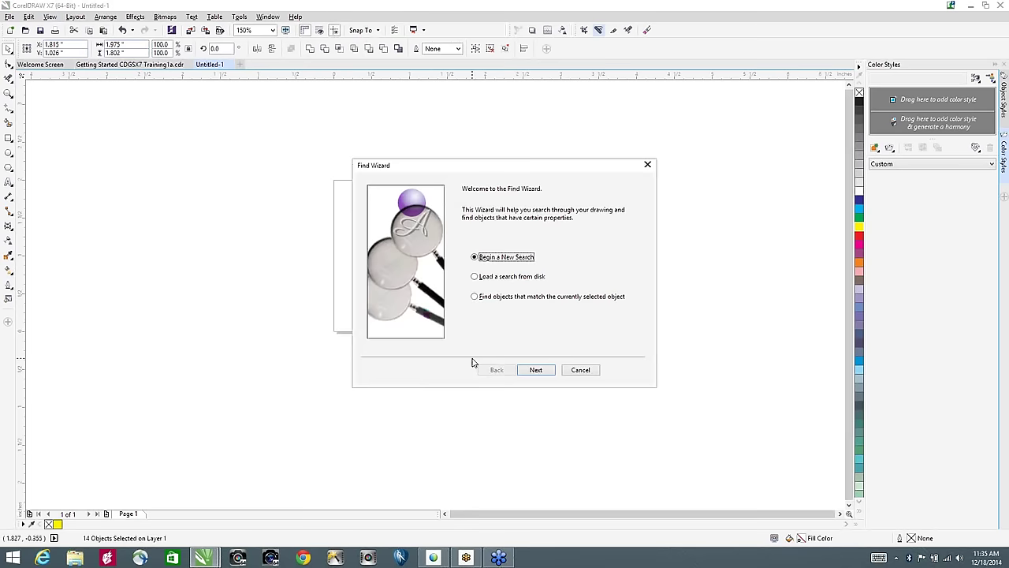
pyautogui.click(582, 370)
pyautogui.moveTo(350, 163); pyautogui.dragTo(597, 396)
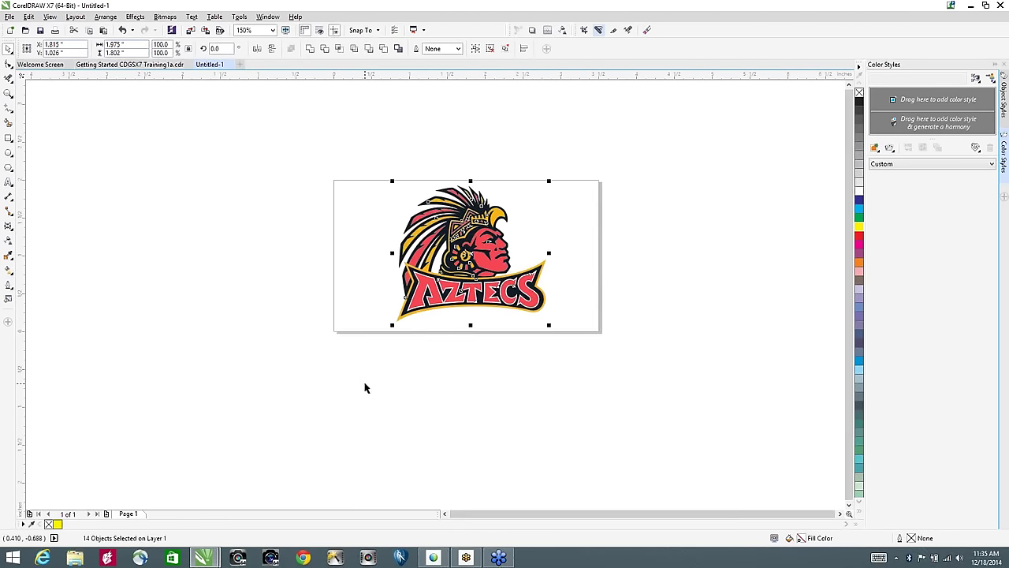
# Step: Group all the logo objects and set the group's width to 100 inches, fitting the enlarged logo in the view
pyautogui.hotkey('ctrl', 'g')
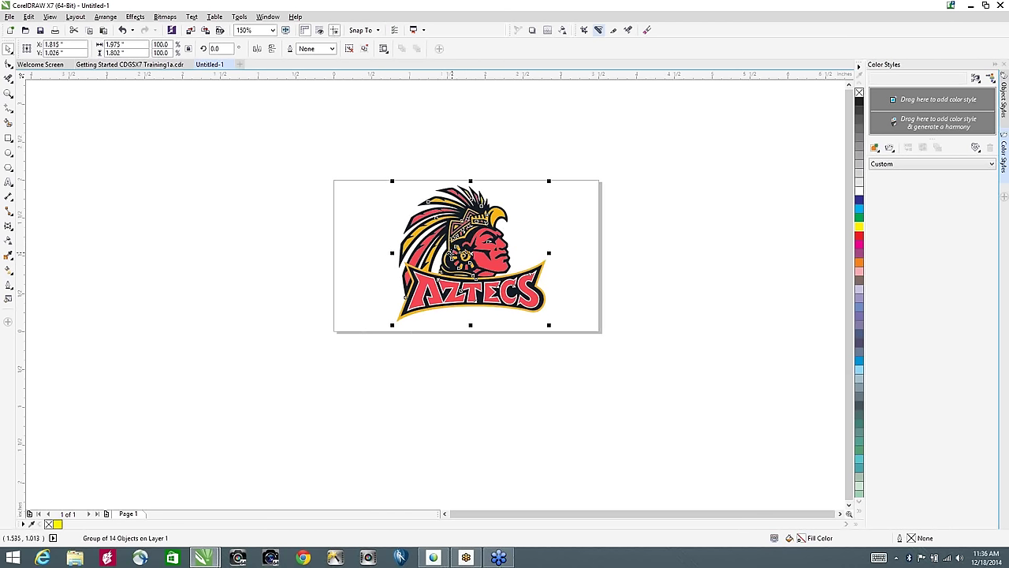
pyautogui.click(131, 46)
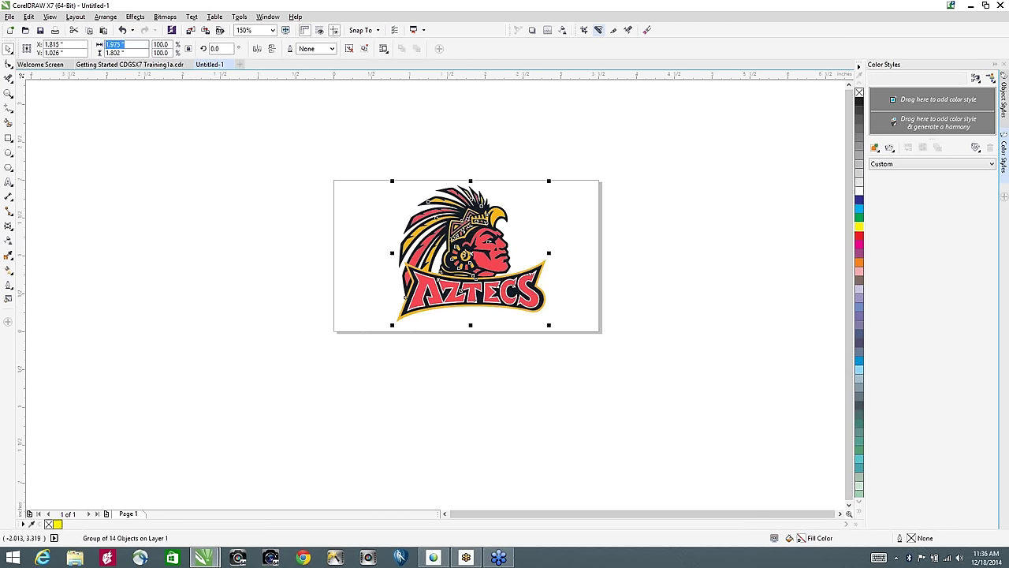
pyautogui.write('100')
pyautogui.press('Return')
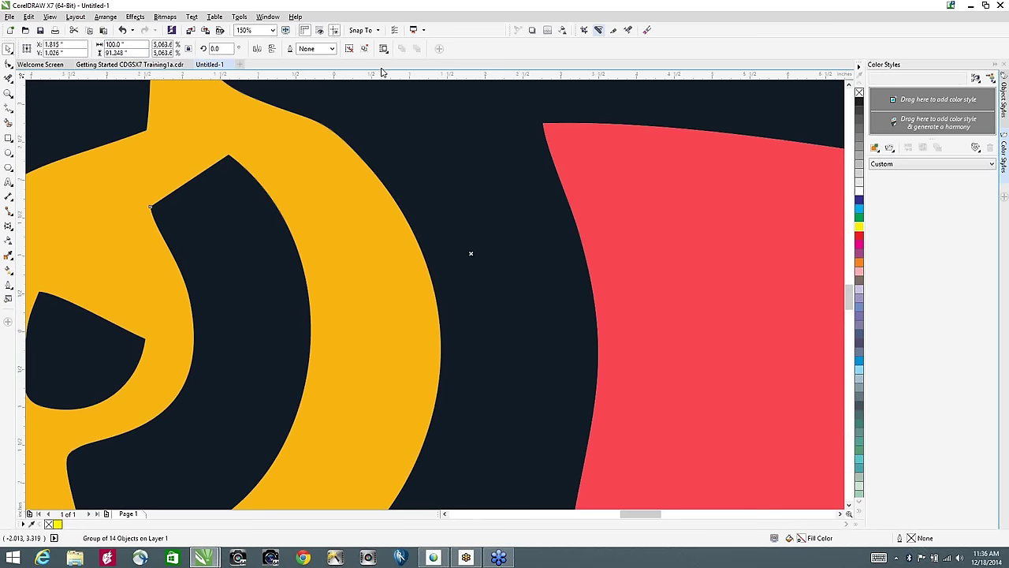
pyautogui.scroll(2, 381, 72)
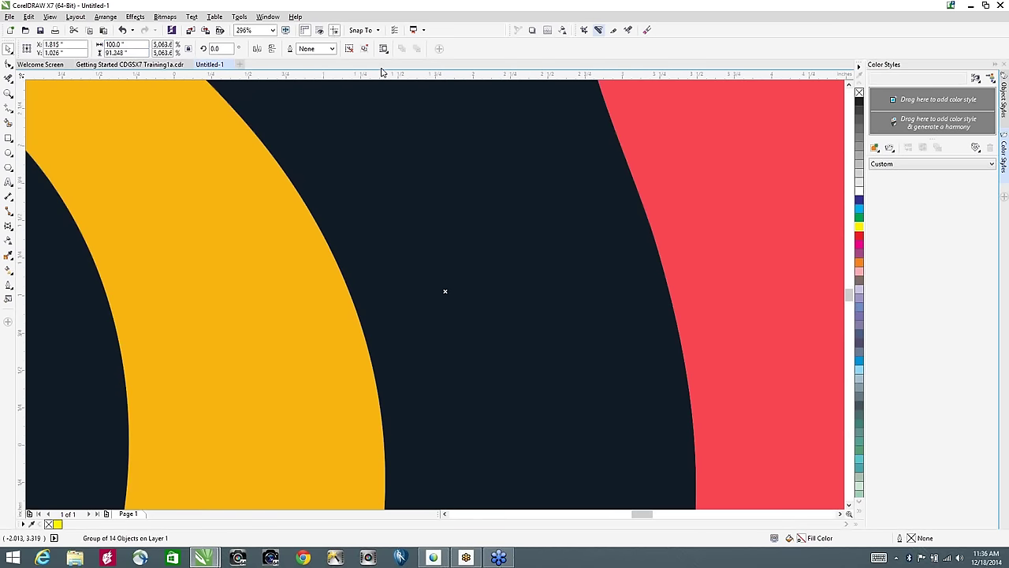
pyautogui.press('F4')
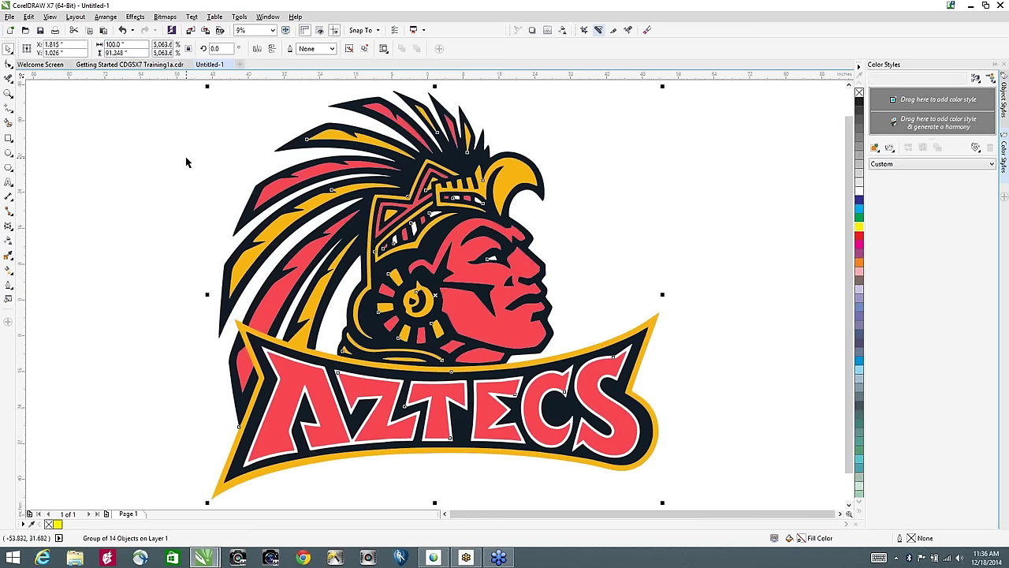
# Step: Switch to the Getting Started training document and move the traced Aztecs logo farther away from the car drawing
pyautogui.click(131, 67)
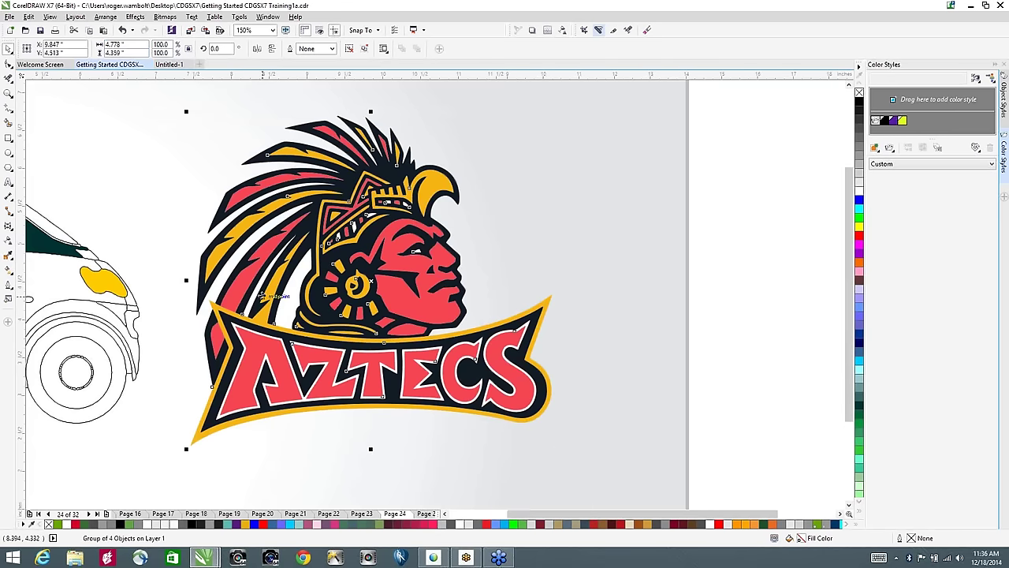
pyautogui.hotkey('shift', 'F4')
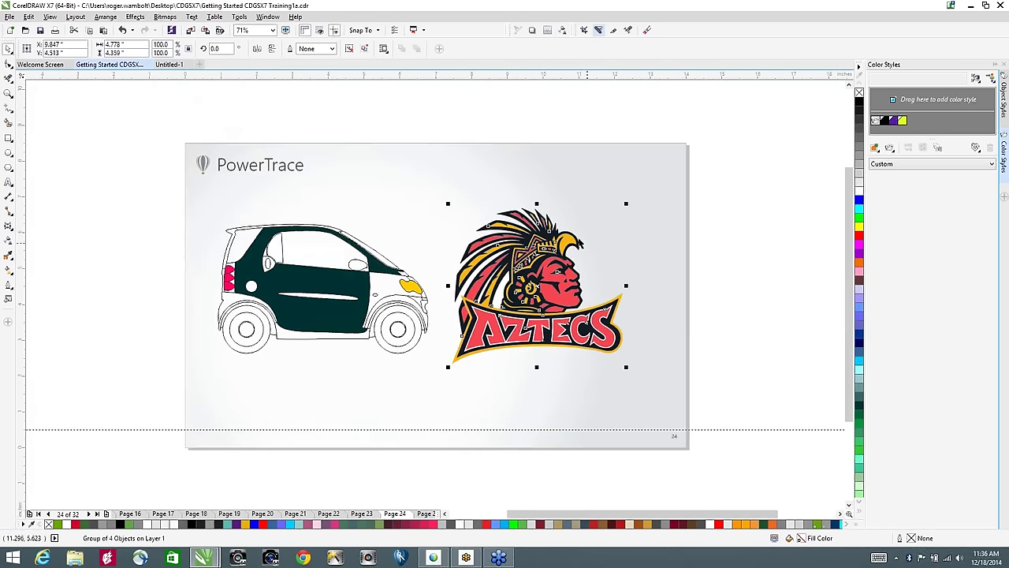
pyautogui.moveTo(506, 276); pyautogui.dragTo(541, 268)
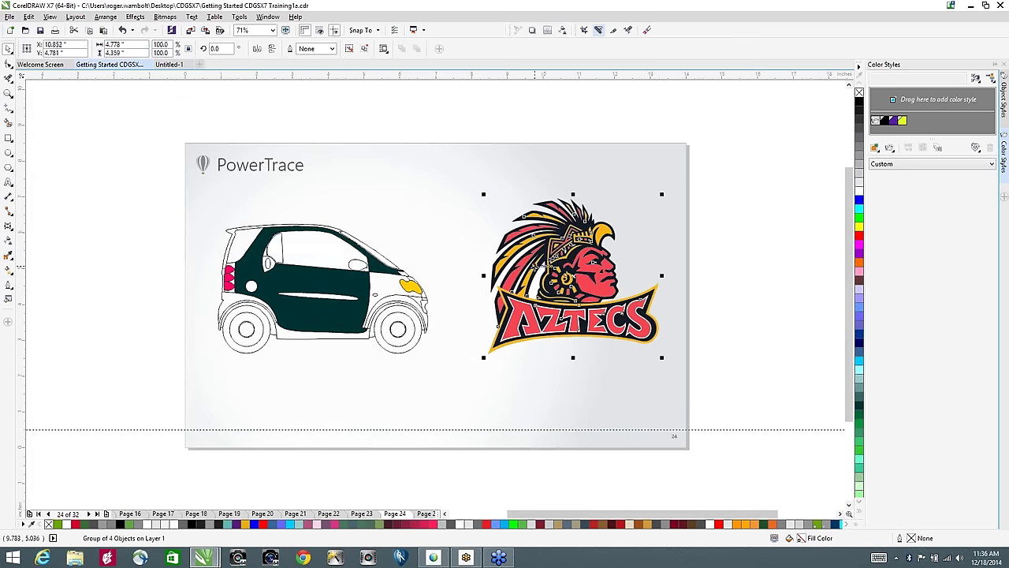
# Step: Browse the document's pages in the page sorter and open page 25, Master Layers & Pages
pyautogui.press('pagedown')
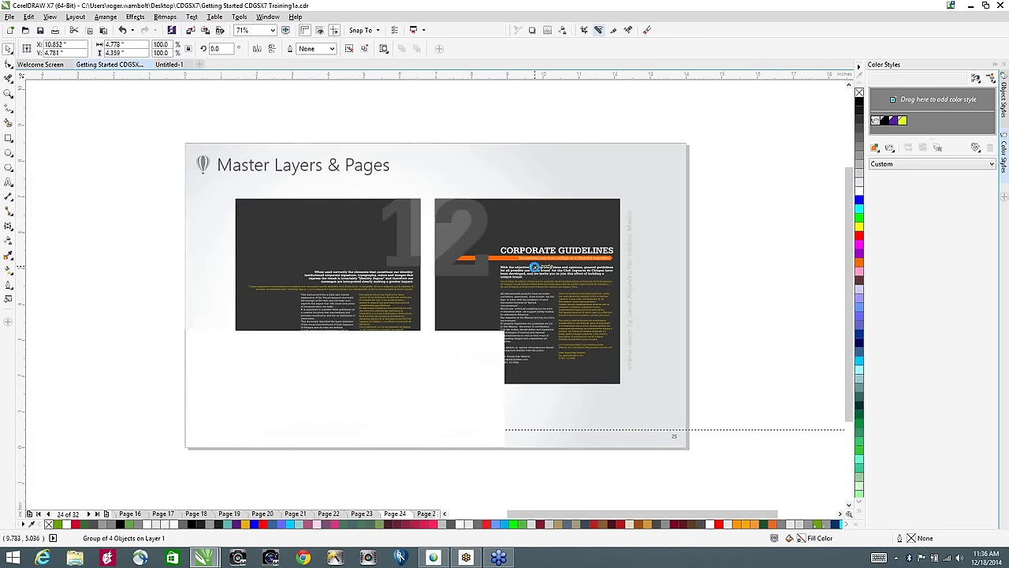
pyautogui.hotkey('ctrl', 'shift', 'p')
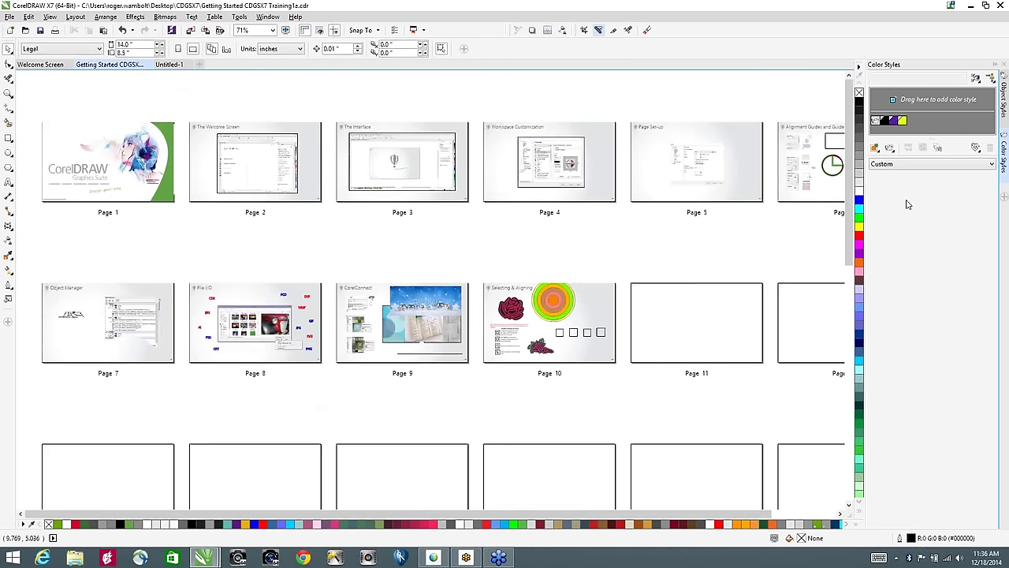
pyautogui.moveTo(850, 139); pyautogui.dragTo(848, 349)
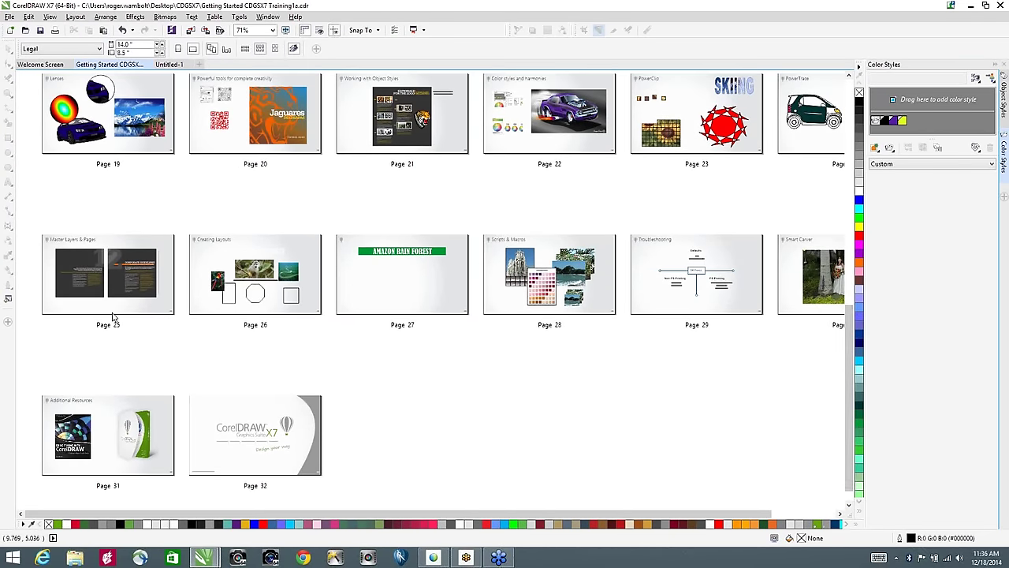
pyautogui.doubleClick(130, 294)
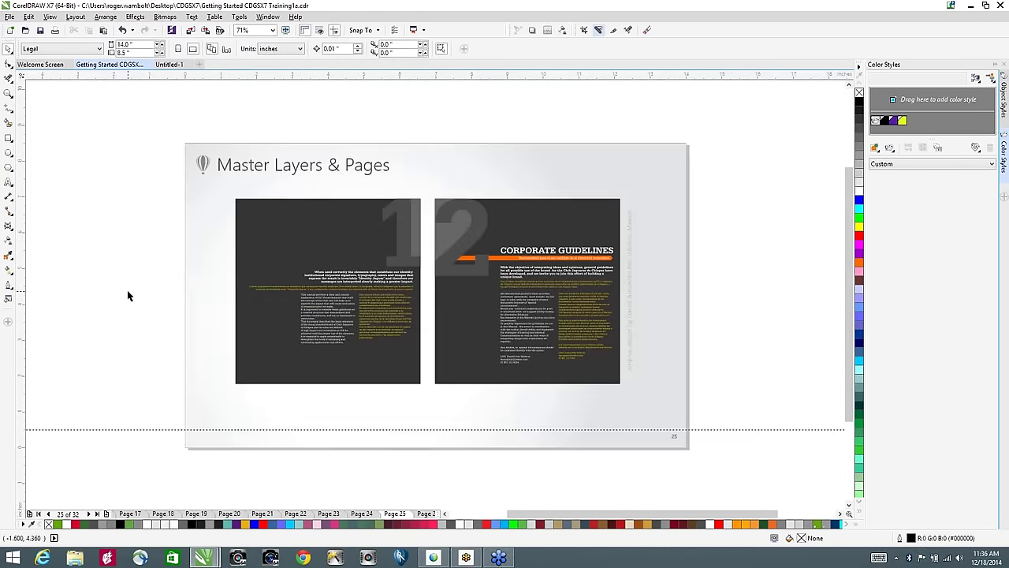
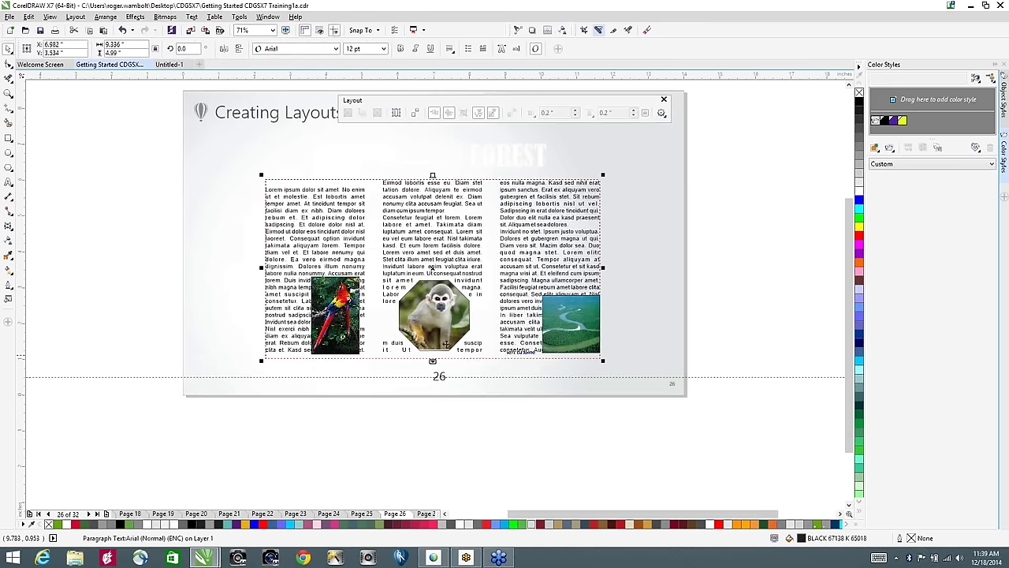
# Step: Turn on paragraph text wrapping for the parrot picture in the first column of the Creating Layouts page
pyautogui.click(339, 301)
pyautogui.click(356, 396)
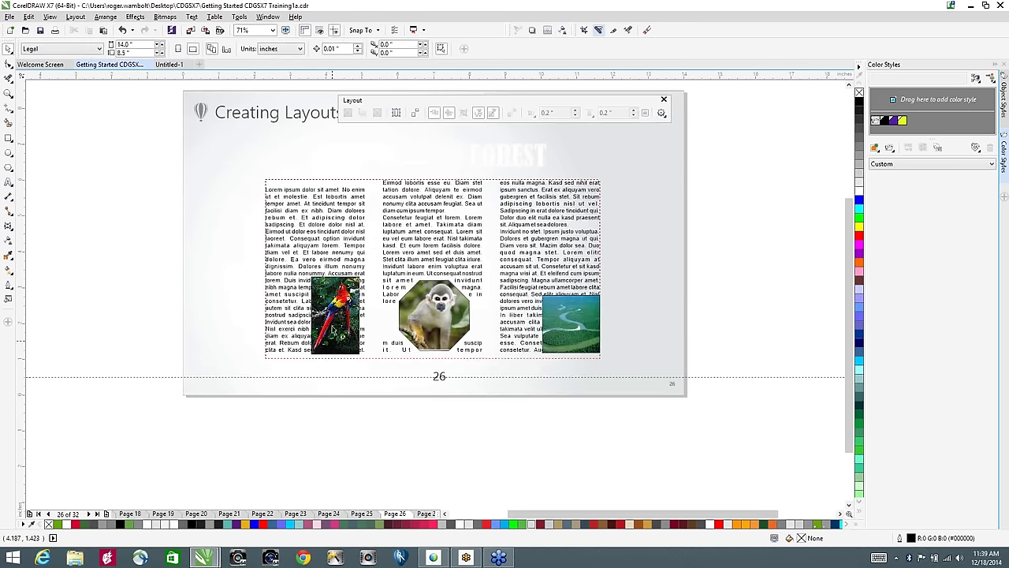
pyautogui.click(333, 328)
pyautogui.rightClick(331, 311)
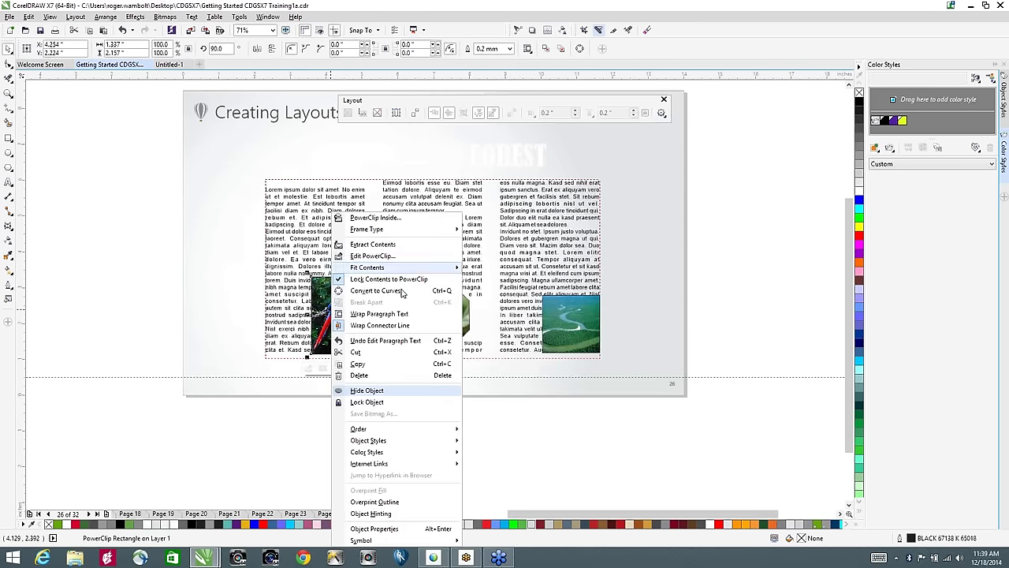
pyautogui.click(399, 314)
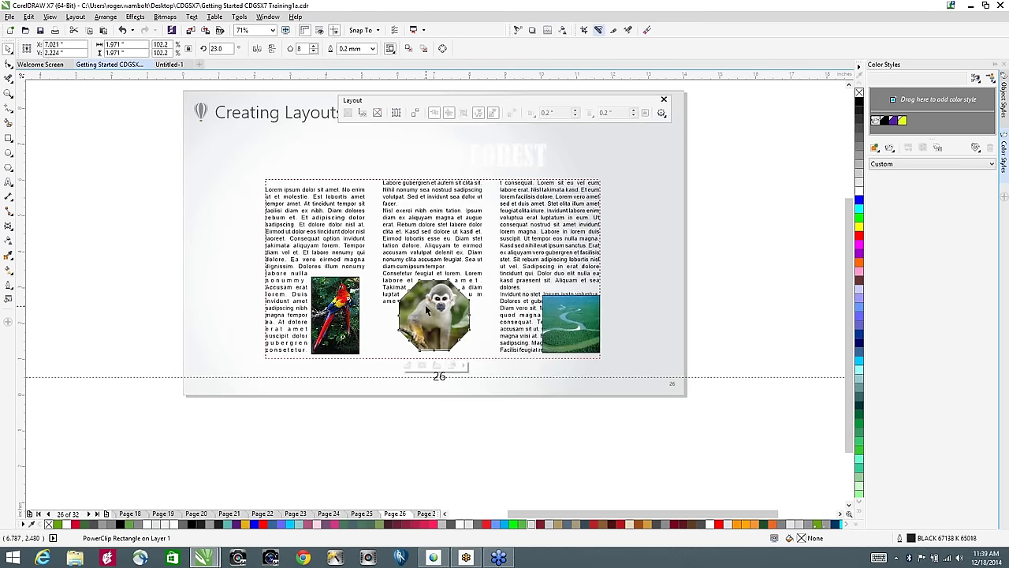
# Step: Switch paragraph text wrapping off and back on for the octagonal monkey picture
pyautogui.click(426, 315)
pyautogui.rightClick(428, 315)
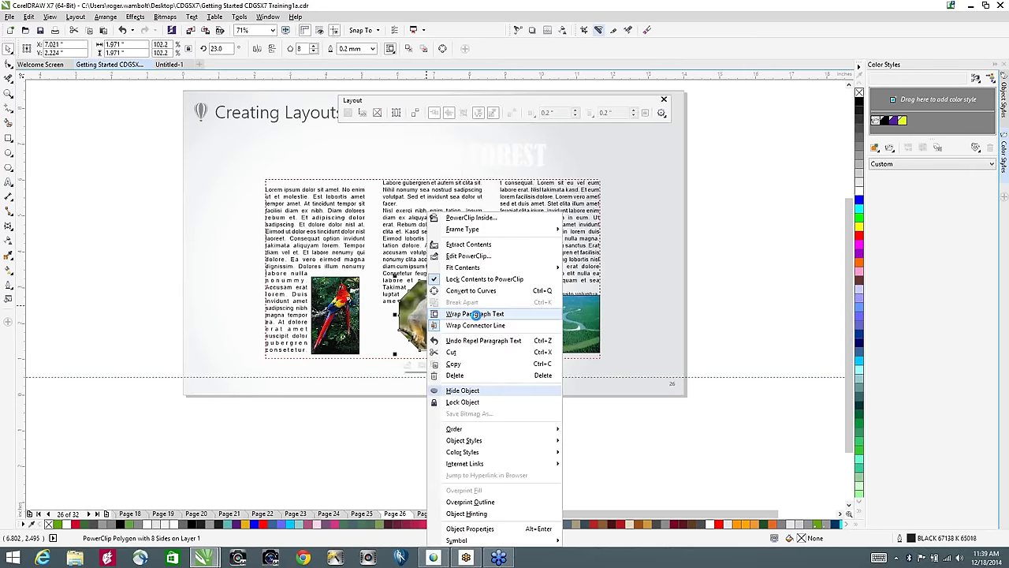
pyautogui.click(473, 313)
pyautogui.rightClick(441, 309)
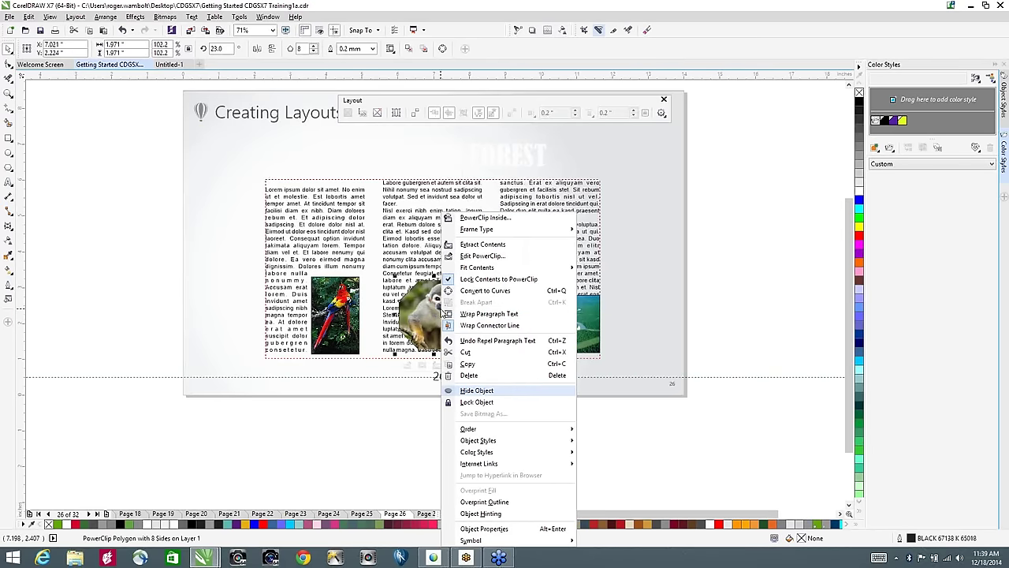
pyautogui.click(417, 333)
pyautogui.rightClick(427, 331)
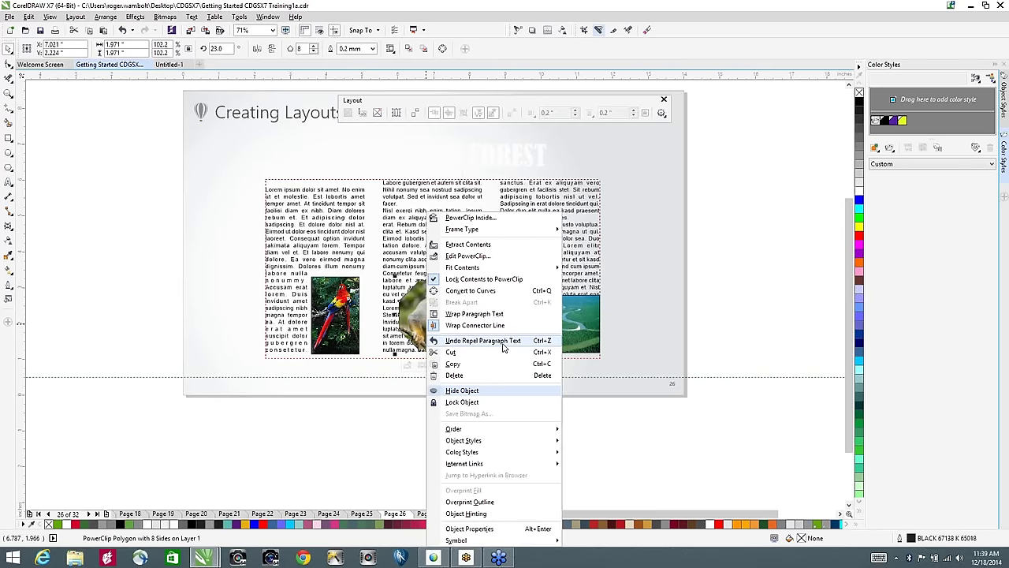
pyautogui.click(483, 314)
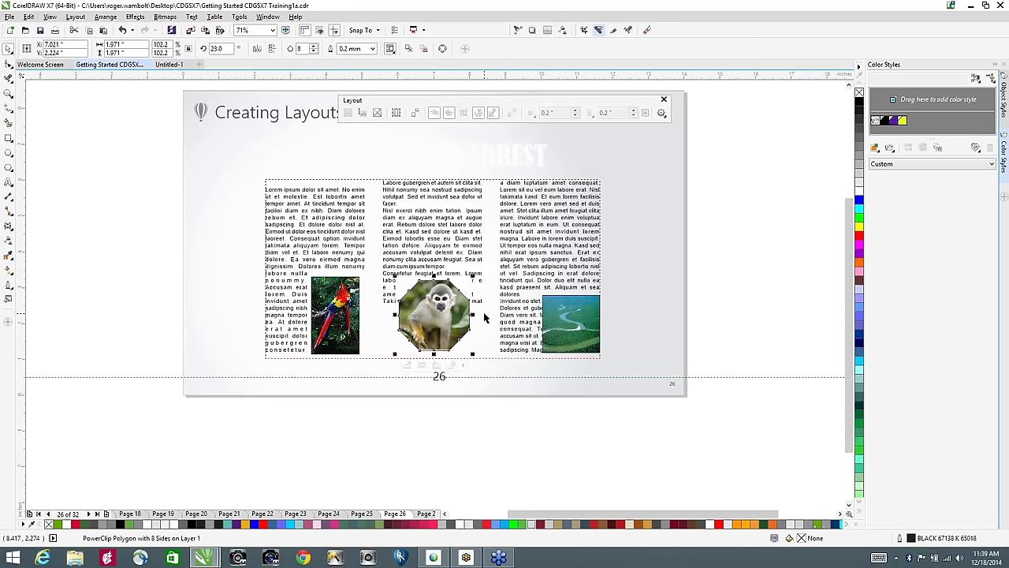
# Step: Turn on paragraph text wrapping for the river picture in the third column
pyautogui.click(574, 314)
pyautogui.rightClick(569, 313)
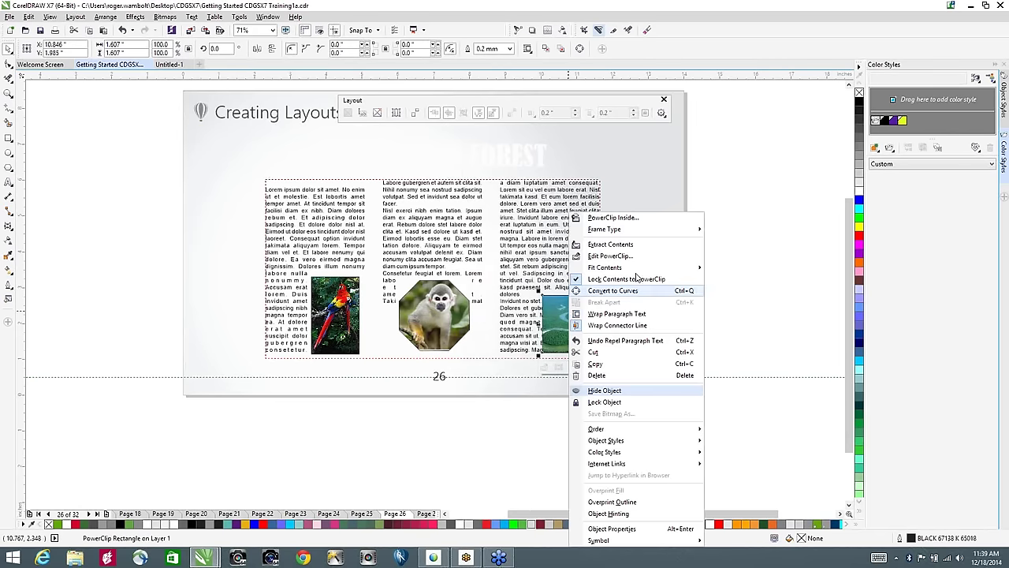
pyautogui.click(635, 313)
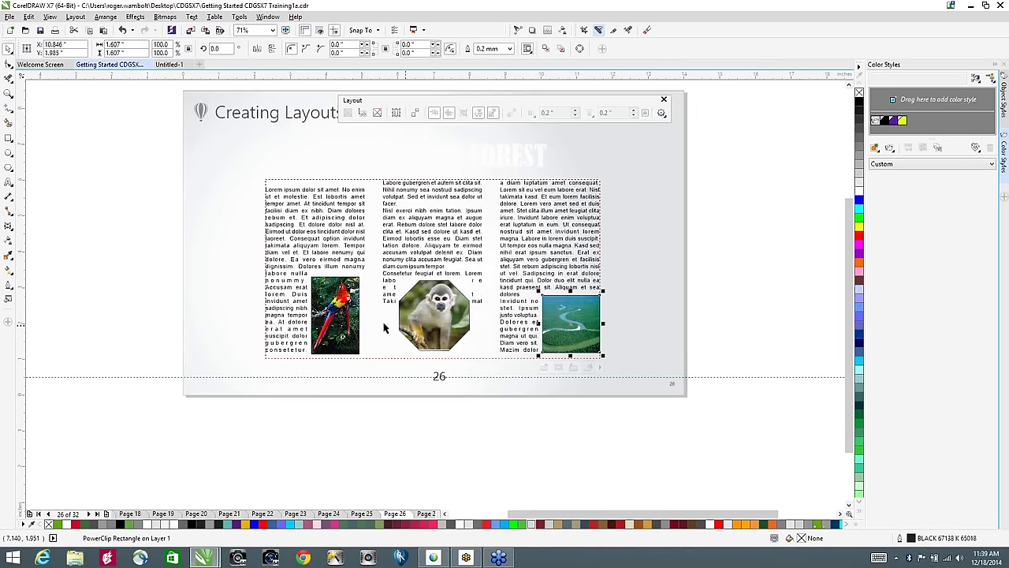
# Step: Move the monkey picture toward the third column and set its text wrap style to Contour - Flows Left
pyautogui.click(430, 313)
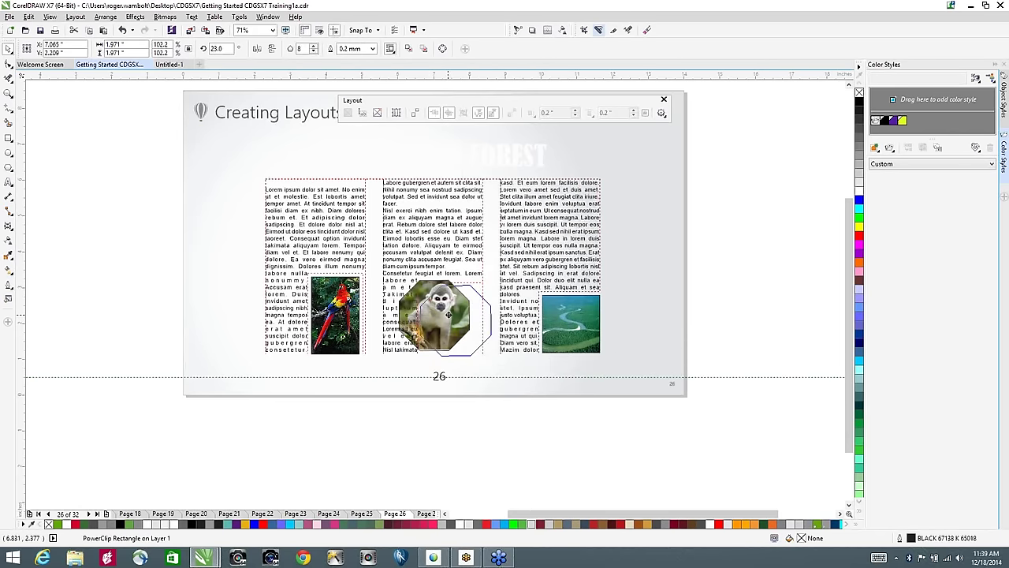
pyautogui.moveTo(448, 314); pyautogui.dragTo(454, 317)
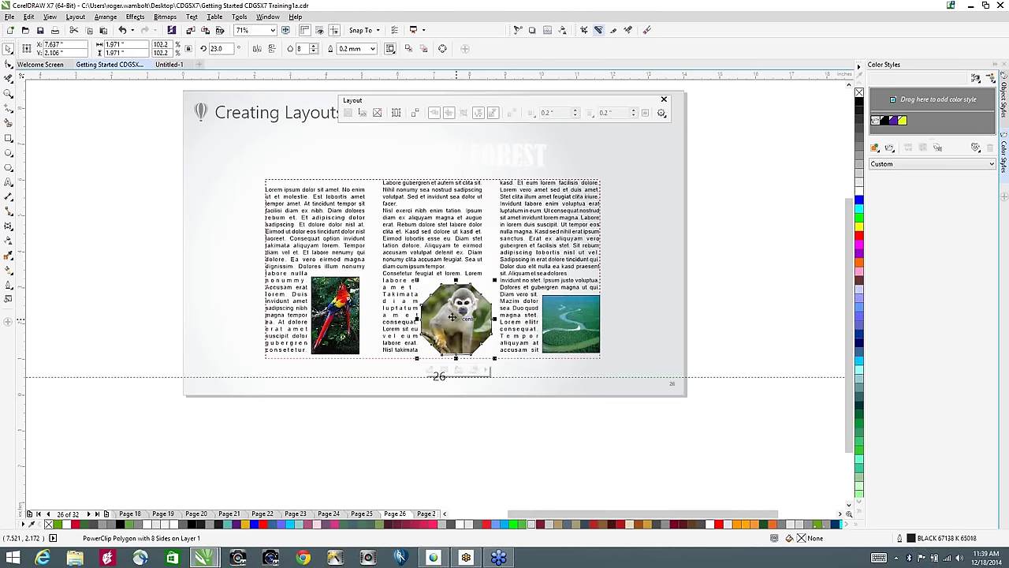
pyautogui.rightClick(449, 313)
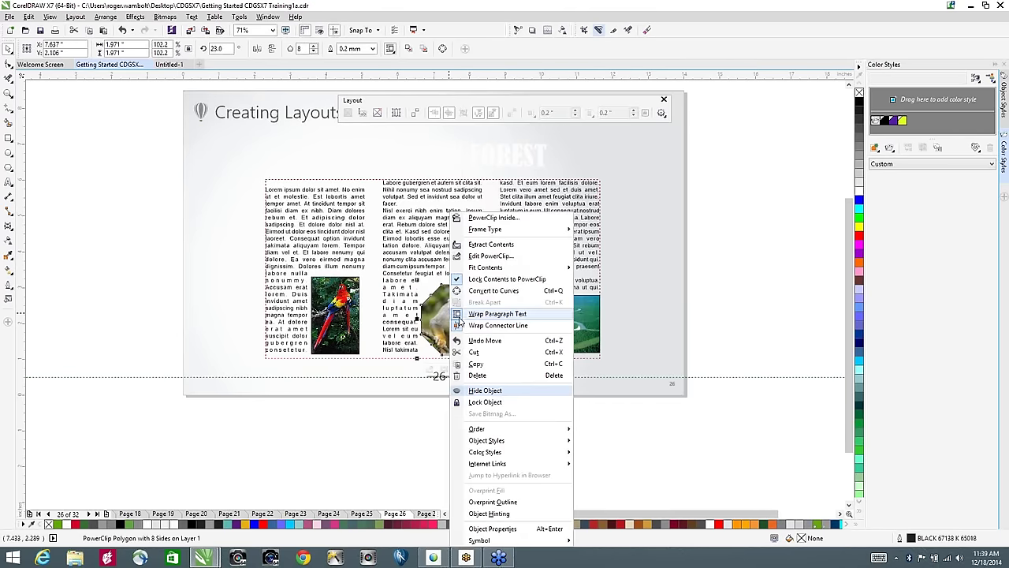
pyautogui.click(497, 528)
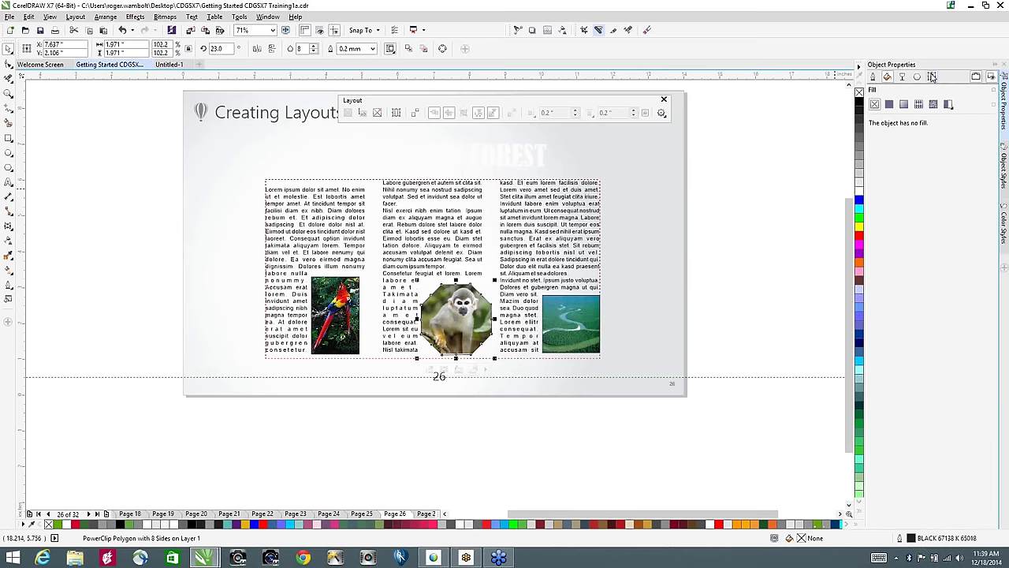
pyautogui.click(932, 76)
pyautogui.click(959, 147)
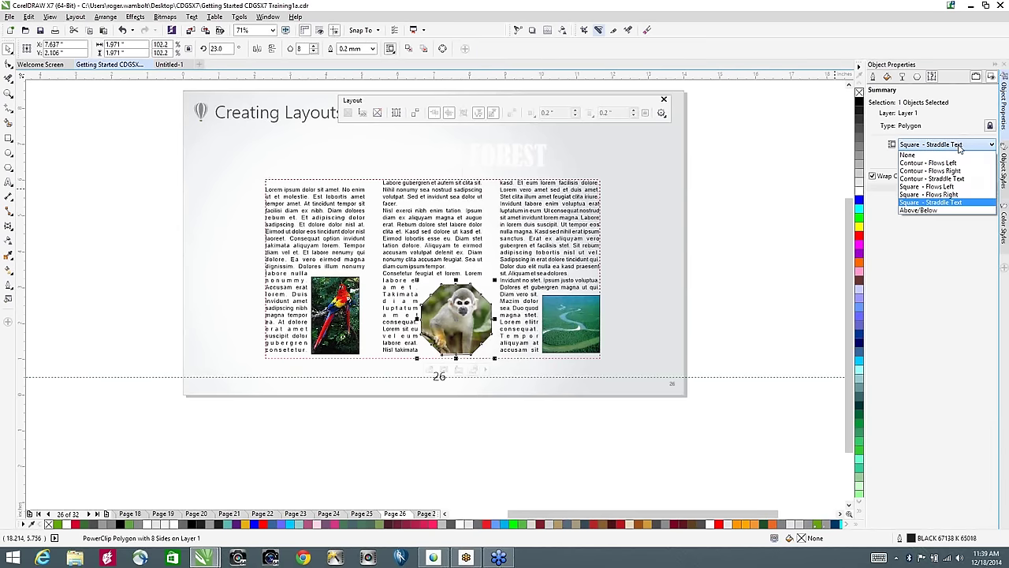
pyautogui.click(957, 163)
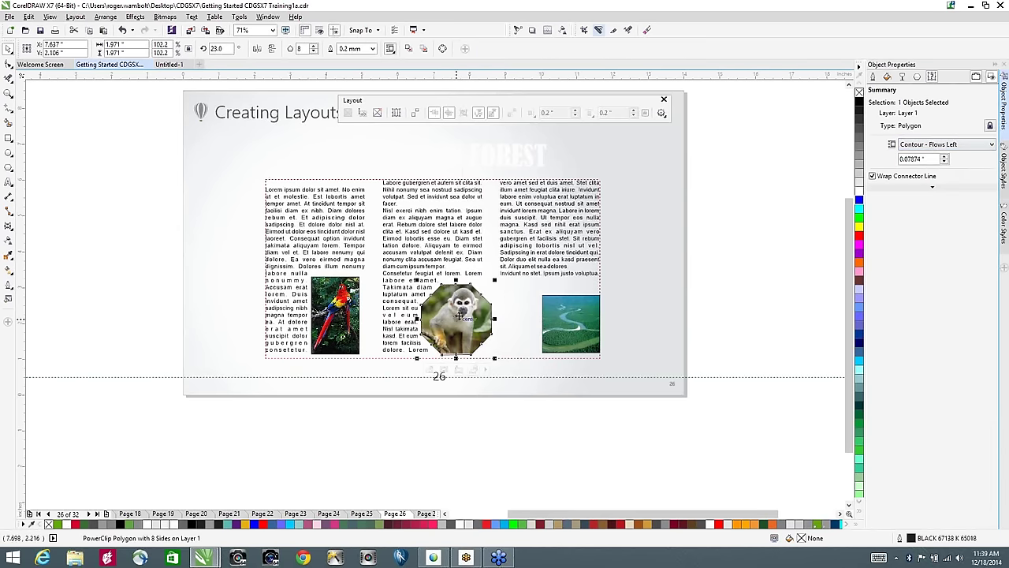
# Step: Shift the monkey picture farther toward the third column and scale it down to 80%, about 1.54 inches wide
pyautogui.moveTo(460, 315); pyautogui.dragTo(471, 311)
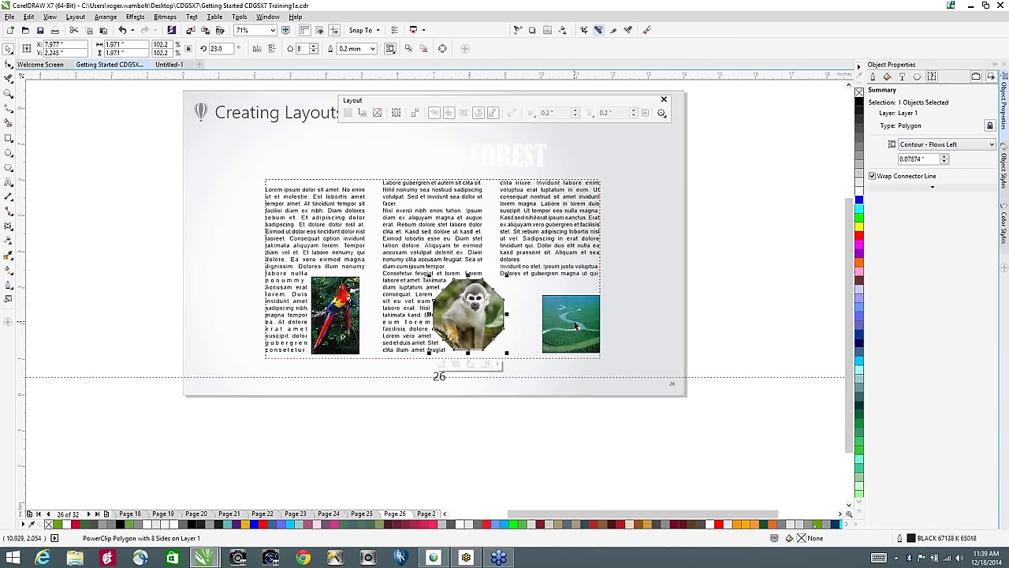
pyautogui.click(576, 325)
pyautogui.click(493, 327)
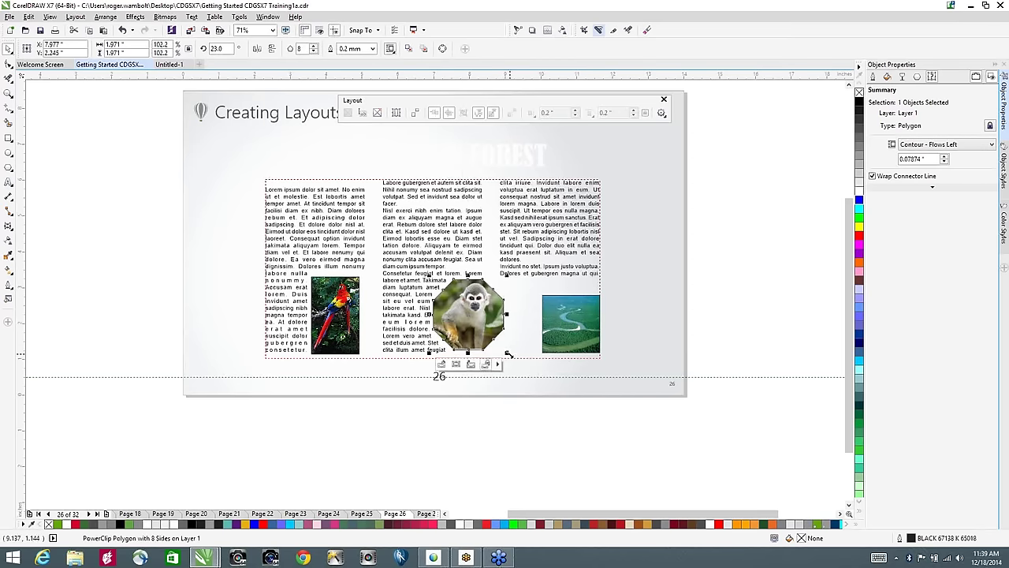
pyautogui.moveTo(504, 349); pyautogui.dragTo(478, 335)
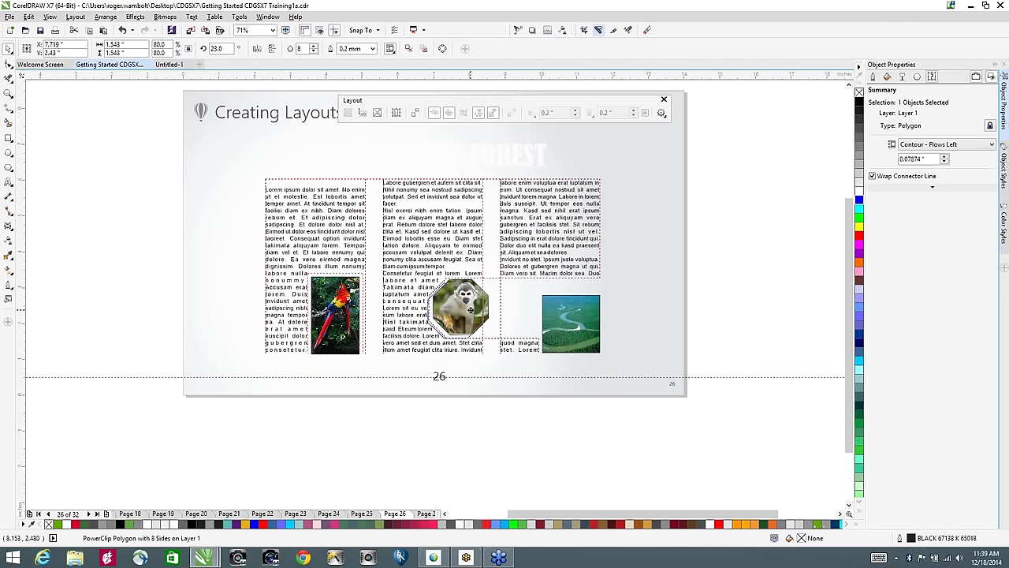
# Step: Set the river picture's text wrap to Contour - Flows Left and move the picture out of the text frame to the page's right edge
pyautogui.click(563, 315)
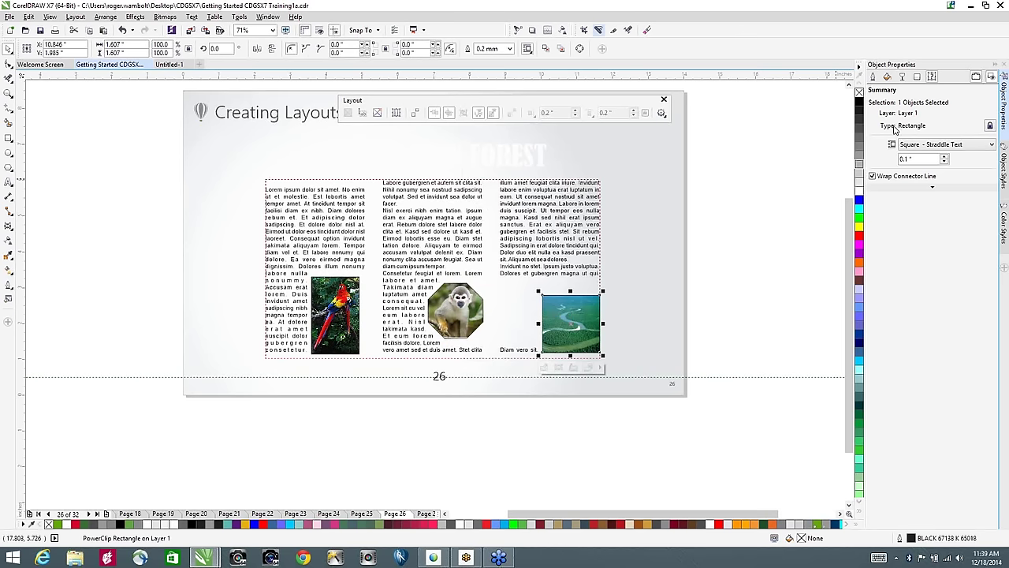
pyautogui.click(936, 147)
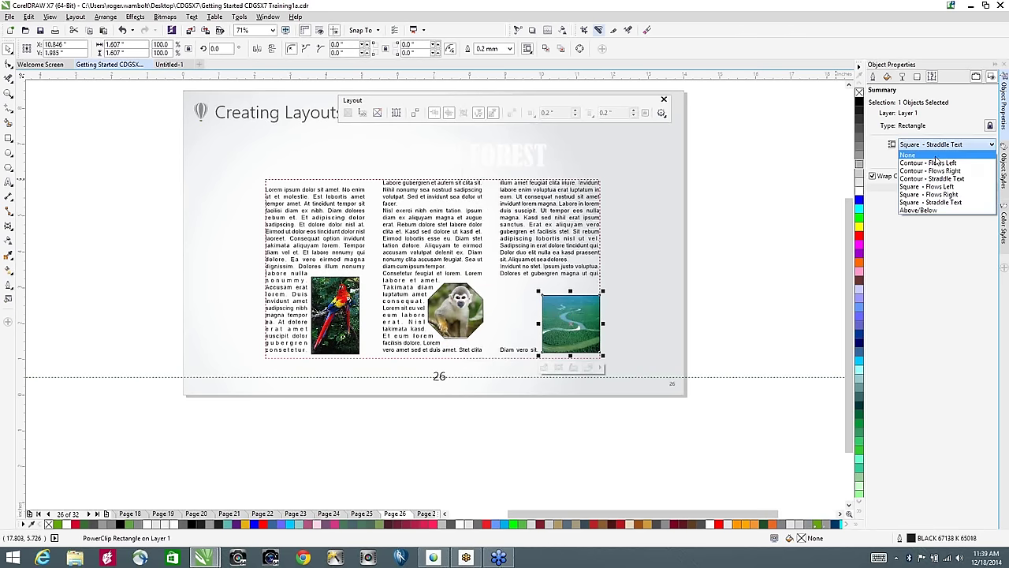
pyautogui.click(946, 163)
pyautogui.moveTo(577, 317); pyautogui.dragTo(637, 308)
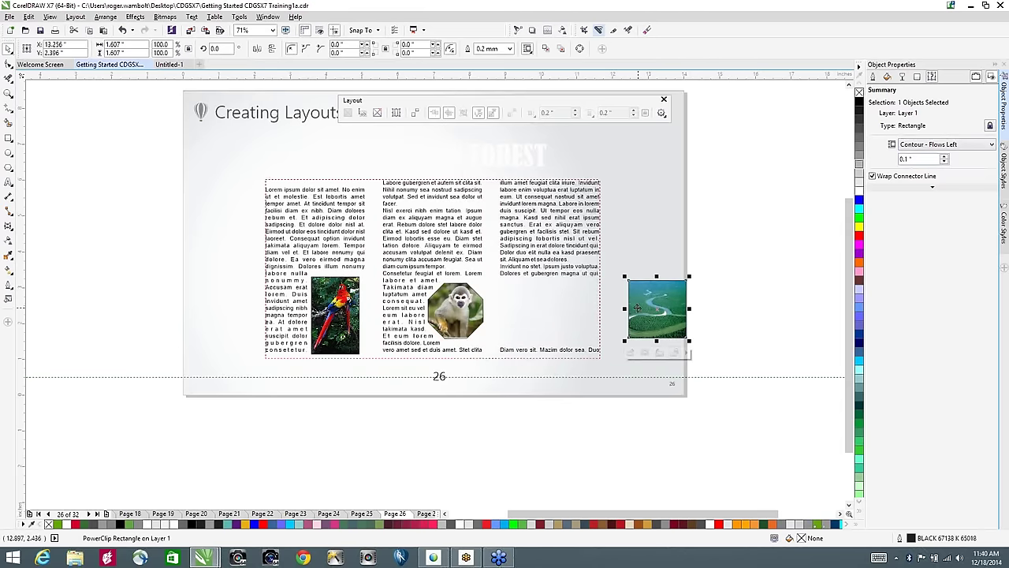
# Step: Set the monkey picture's text wrap style to Contour - Straddle Text
pyautogui.click(506, 285)
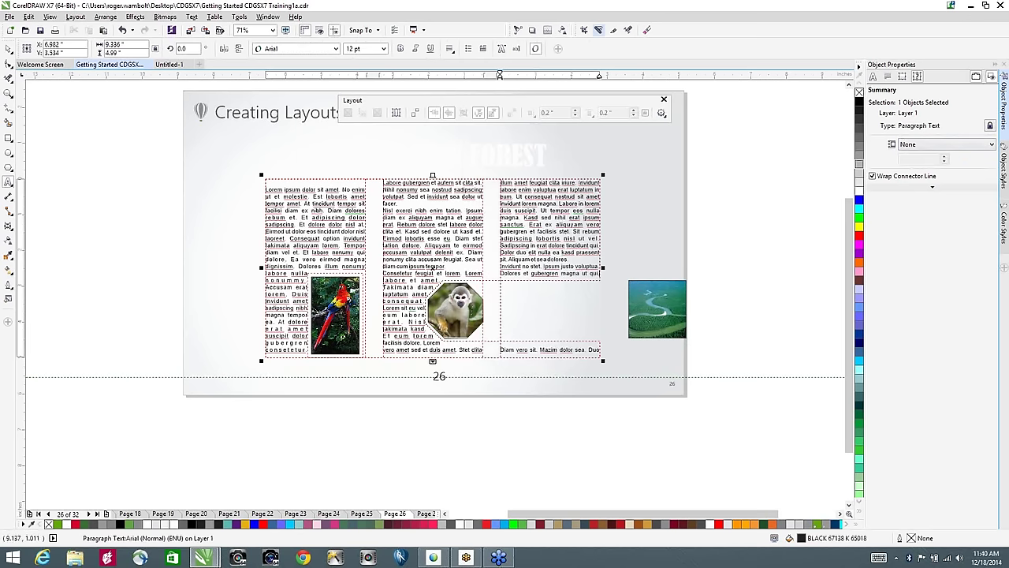
pyautogui.click(458, 311)
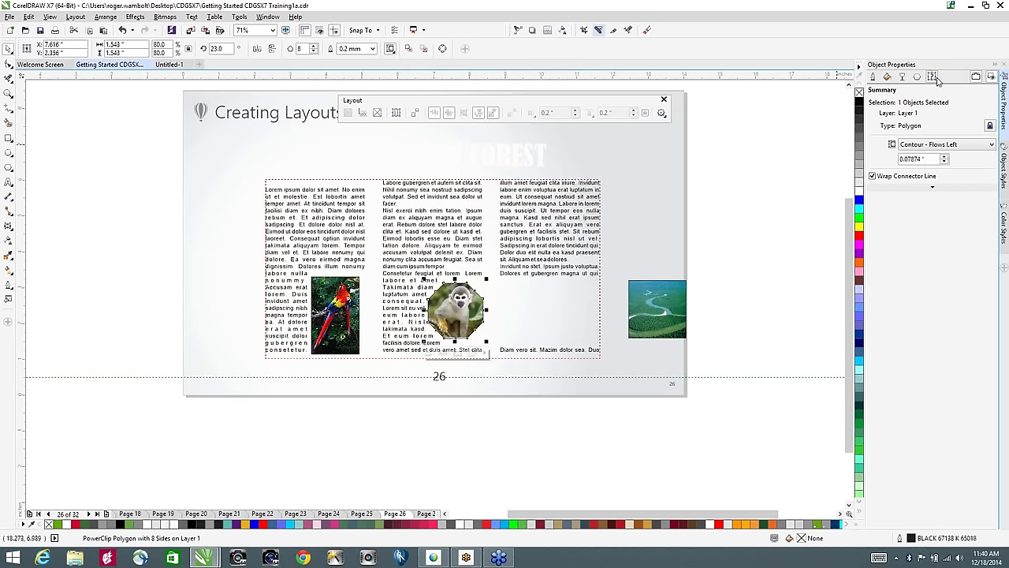
pyautogui.click(952, 147)
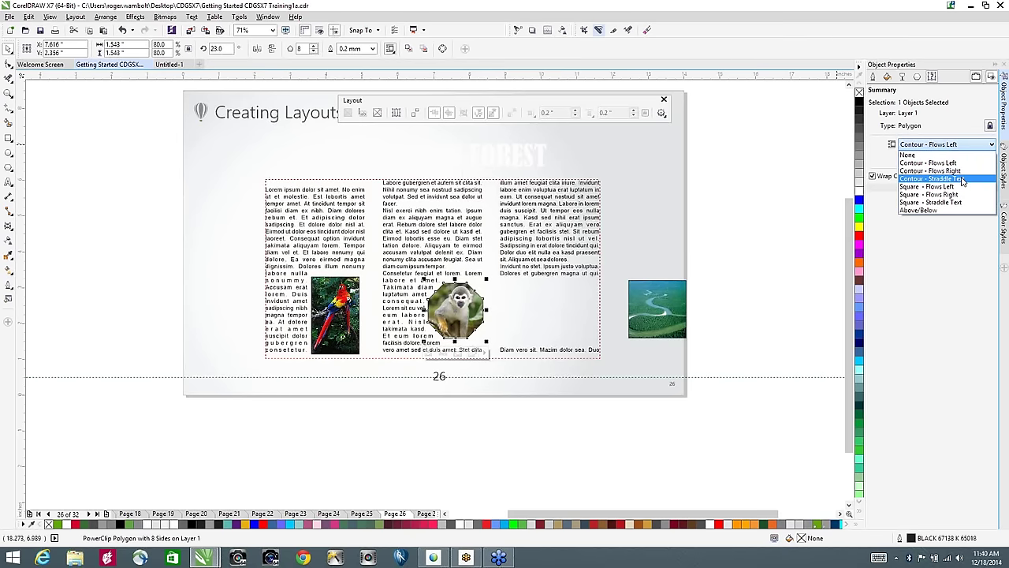
pyautogui.click(955, 178)
# Step: Move the river picture back over the lower right of the third column and reduce the text frame's height to about 4.96 inches
pyautogui.click(649, 317)
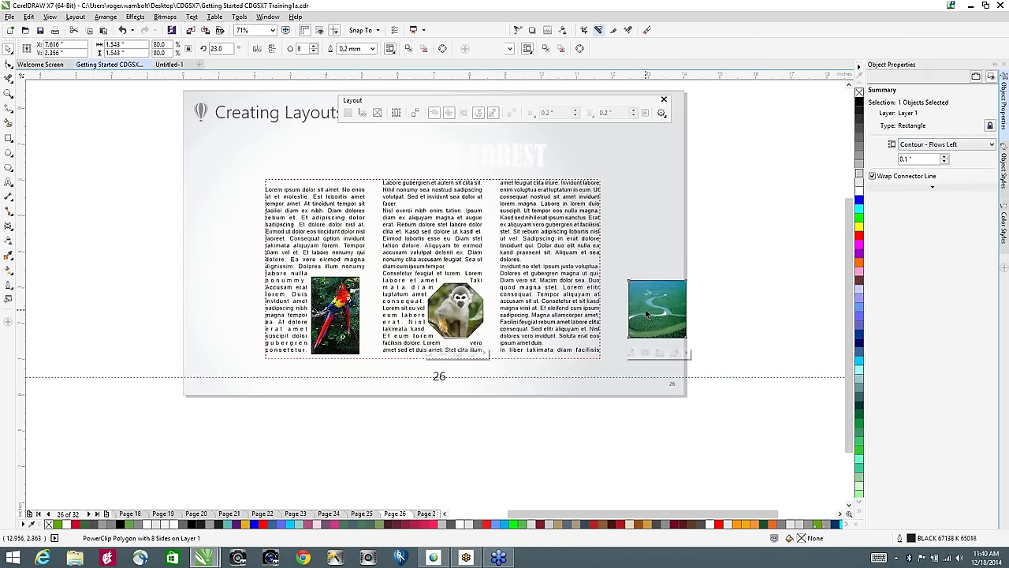
pyautogui.moveTo(648, 307); pyautogui.dragTo(574, 323)
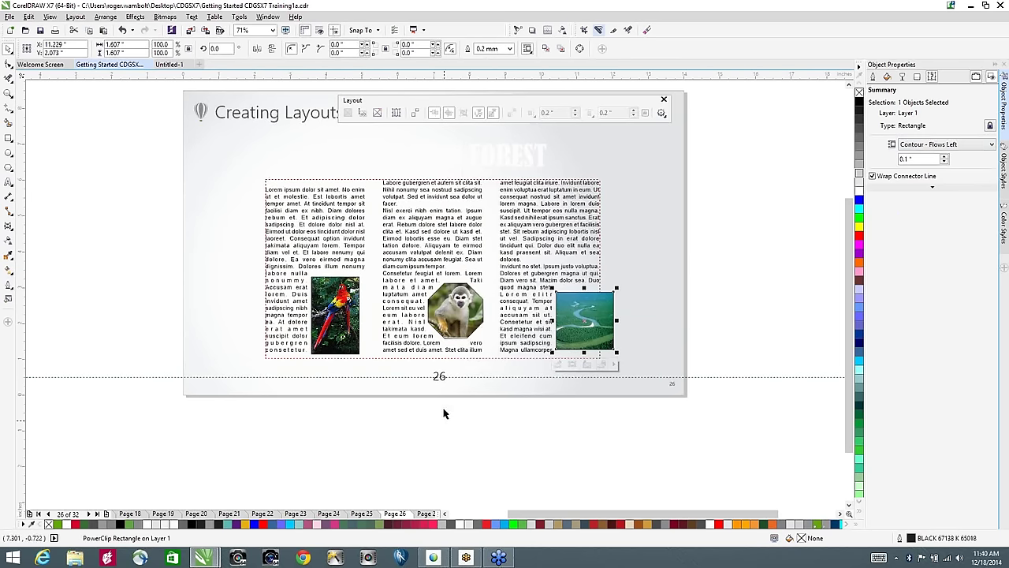
pyautogui.click(404, 327)
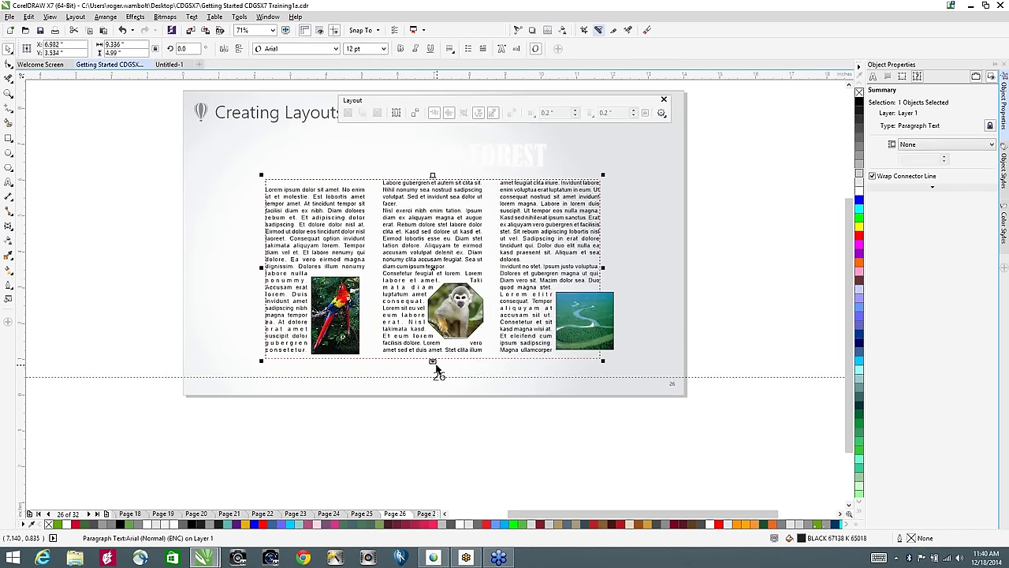
pyautogui.moveTo(432, 361)
pyautogui.mouseDown()
pyautogui.moveTo(459, 454)
pyautogui.moveTo(455, 383)
pyautogui.moveTo(442, 361)
pyautogui.mouseUp()
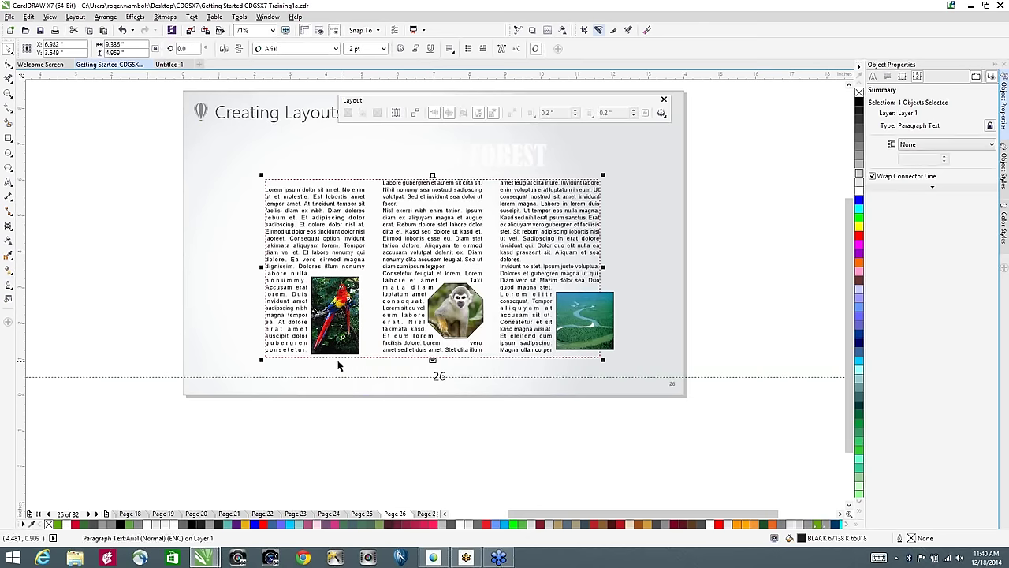
# Step: Fill the title rectangle above the text columns with green #009933
pyautogui.click(581, 156)
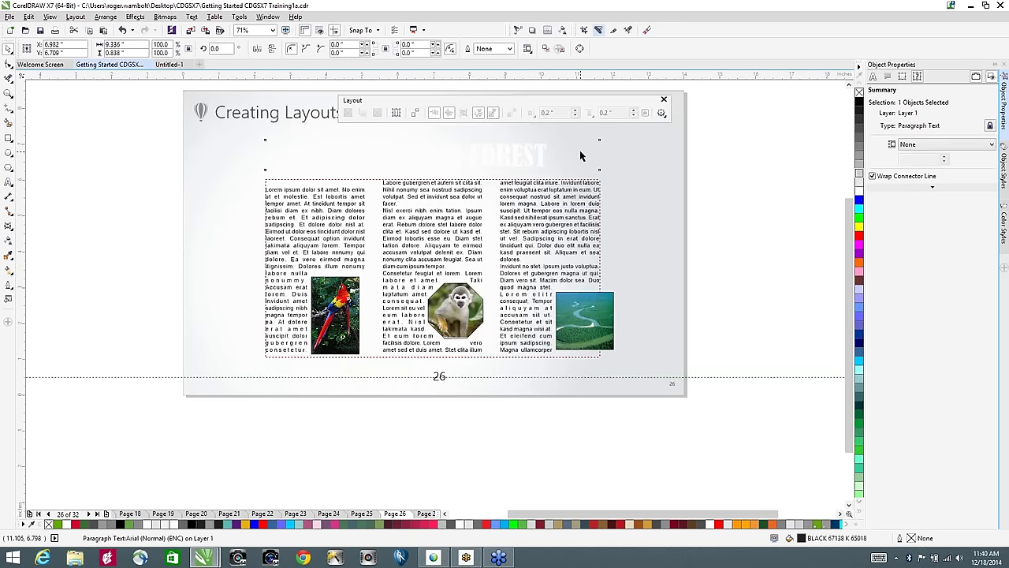
pyautogui.click(861, 423)
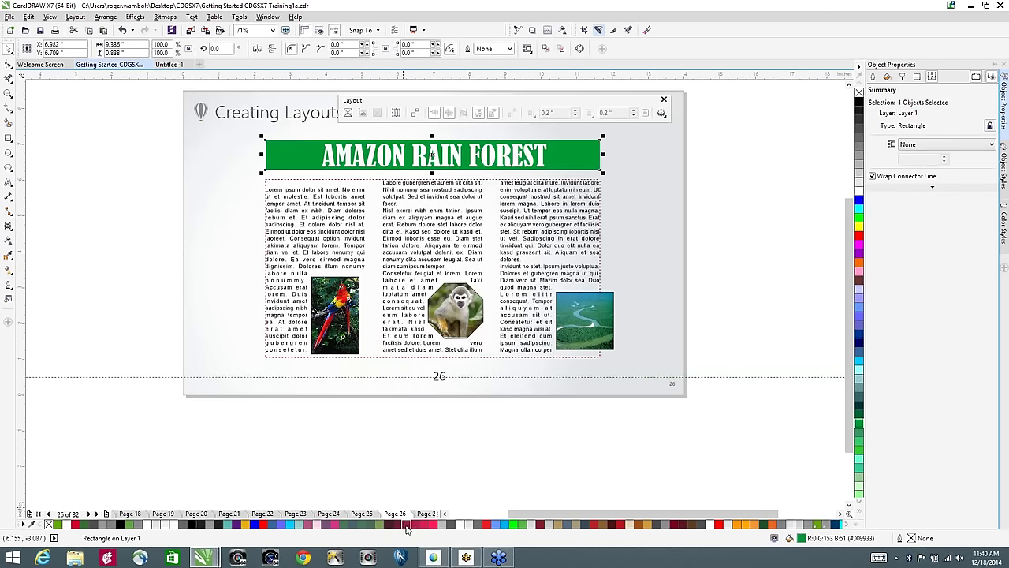
# Step: Flow the overflowing text from page 26 into a new frame about 10.2 by 4.96 inches below the Amazon Rain Forest title on page 27
pyautogui.click(426, 514)
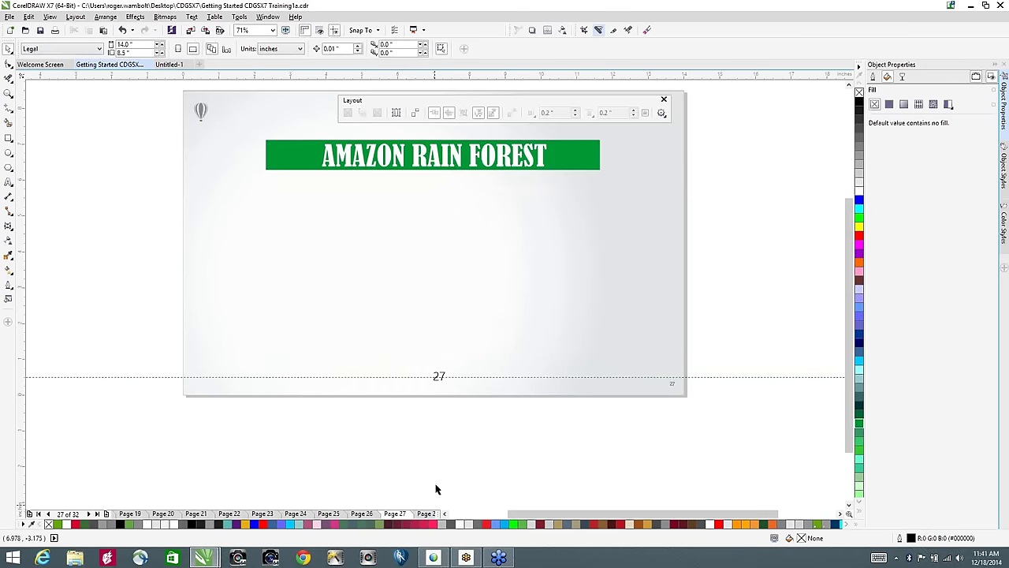
pyautogui.click(365, 514)
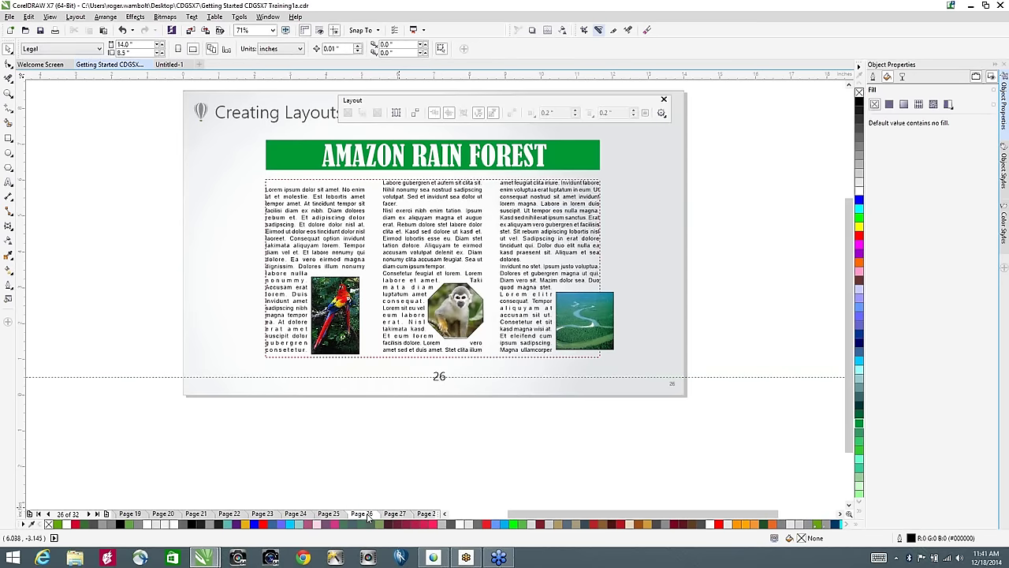
pyautogui.click(415, 352)
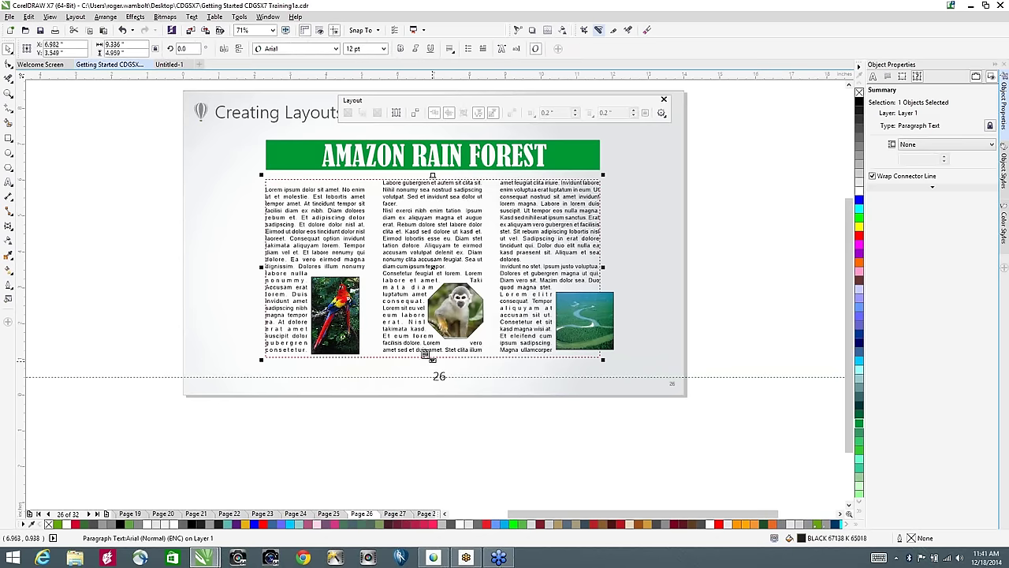
pyautogui.click(395, 513)
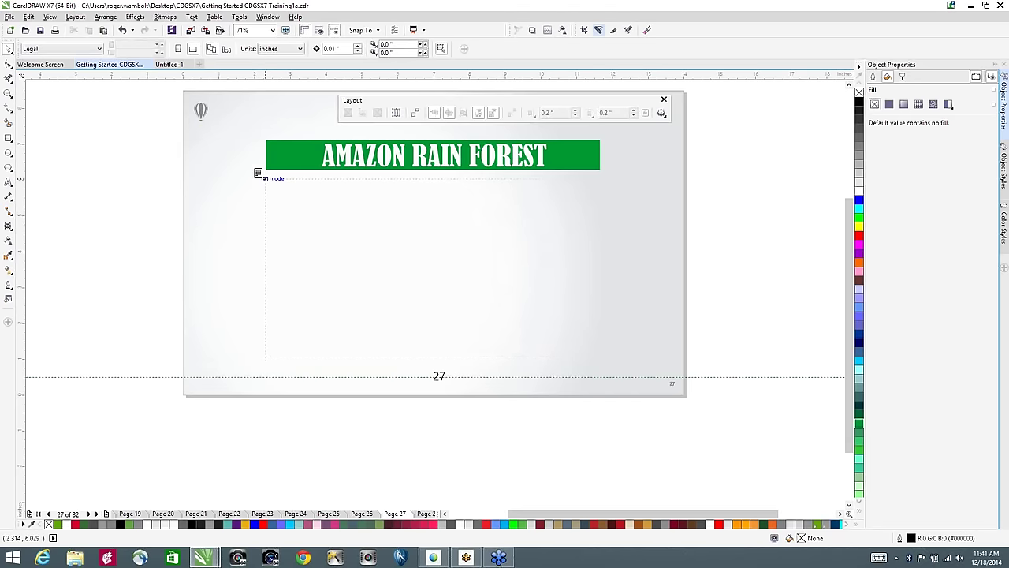
pyautogui.moveTo(265, 178); pyautogui.dragTo(625, 350)
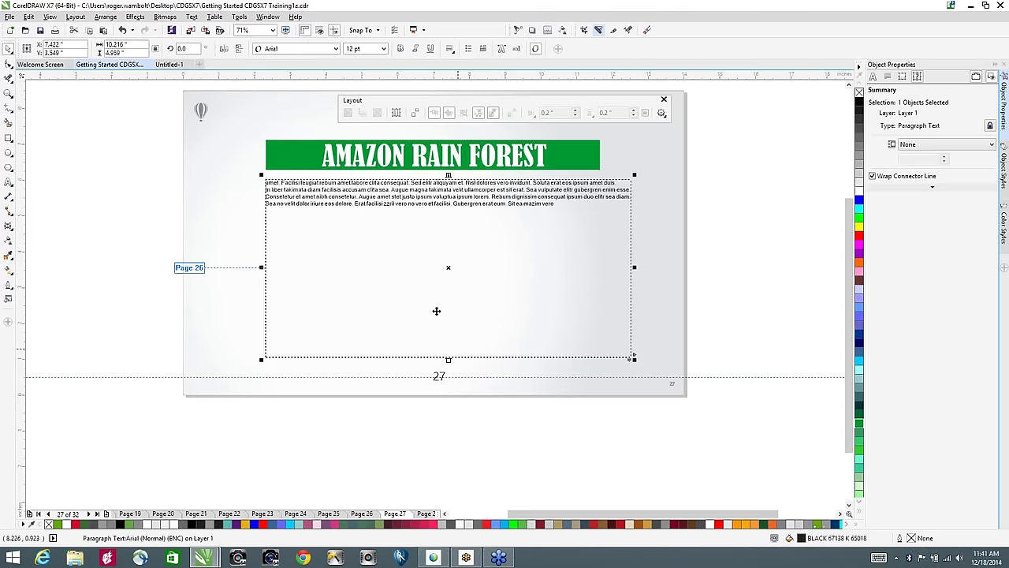
# Step: Divide the linked text frame on page 27 into three equal columns, keeping the current frame width
pyautogui.click(397, 112)
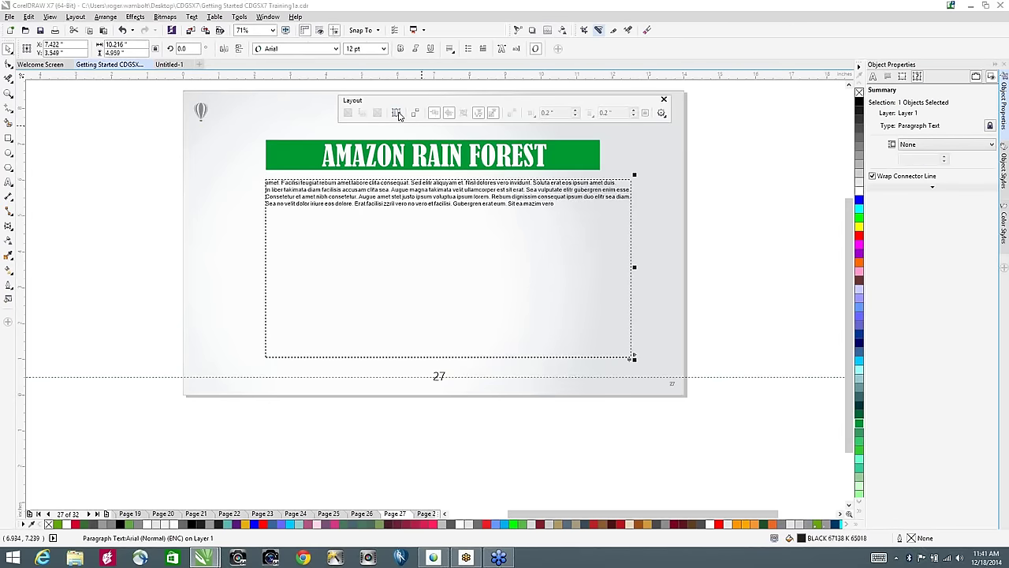
pyautogui.click(448, 190)
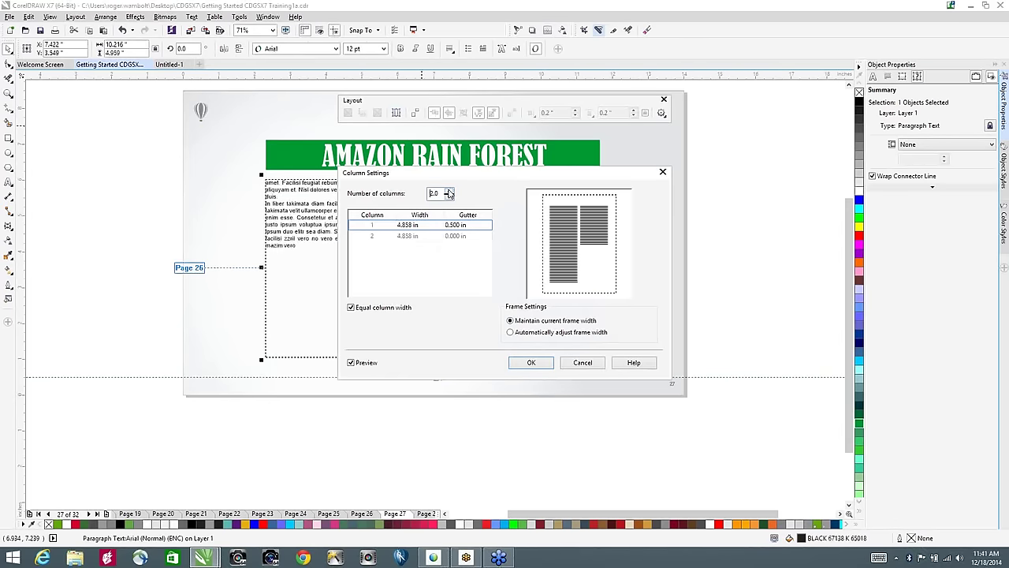
pyautogui.click(449, 190)
pyautogui.click(532, 364)
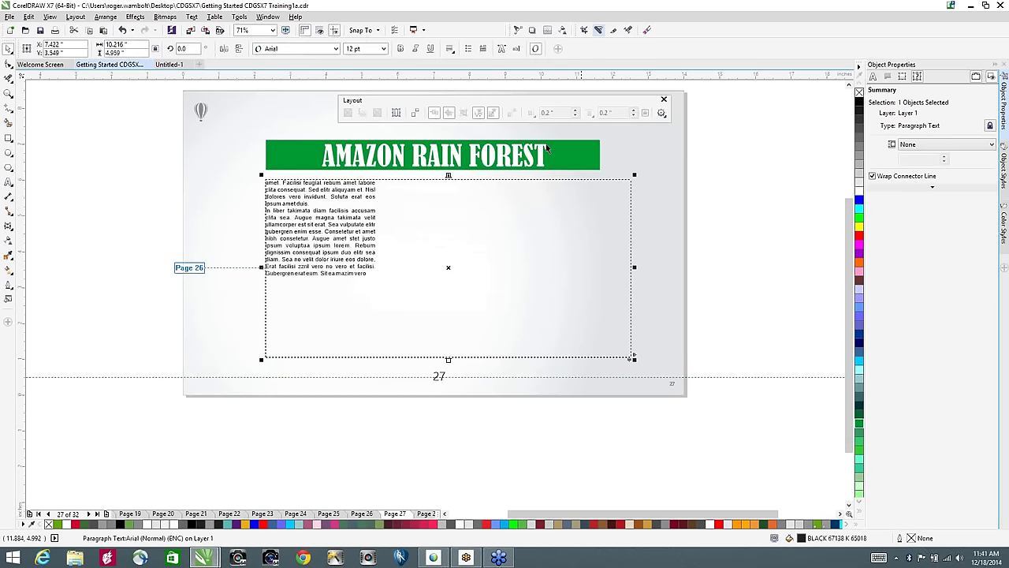
# Step: Move the river picture on page 26 about 0.47 inches left into the third column and check the reflowed text on page 27
pyautogui.click(376, 514)
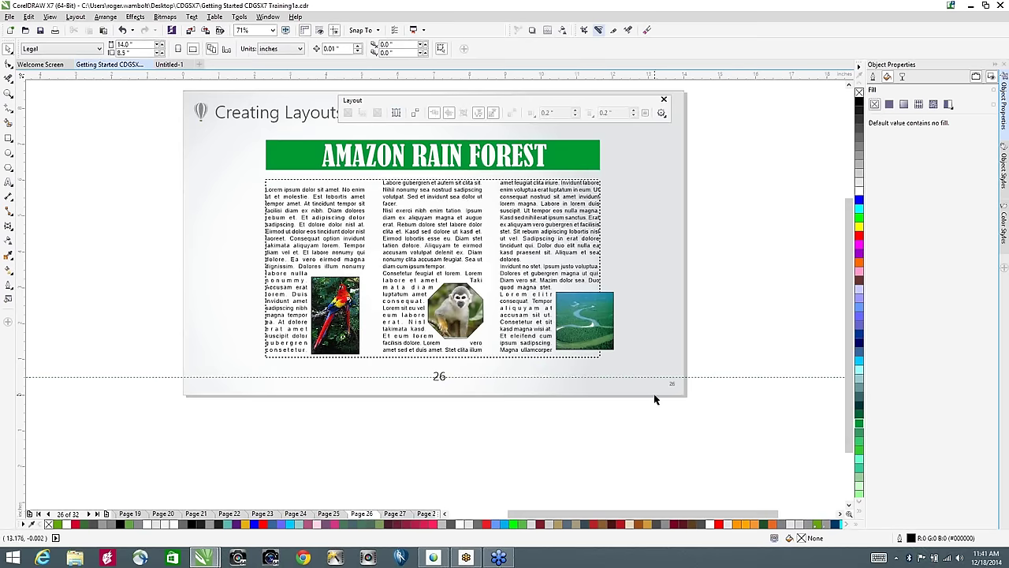
pyautogui.click(592, 302)
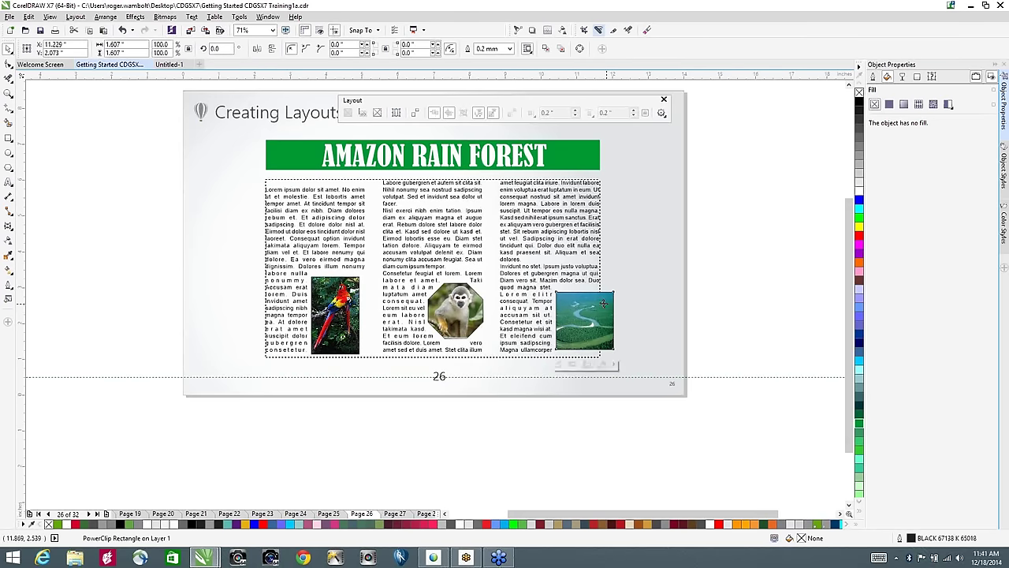
pyautogui.moveTo(591, 302); pyautogui.dragTo(575, 302)
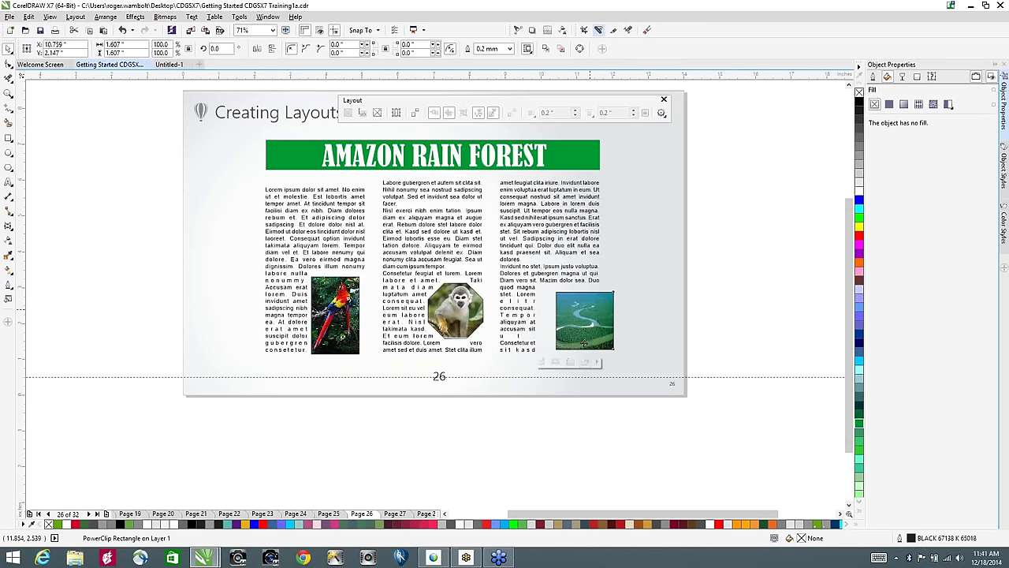
pyautogui.click(396, 514)
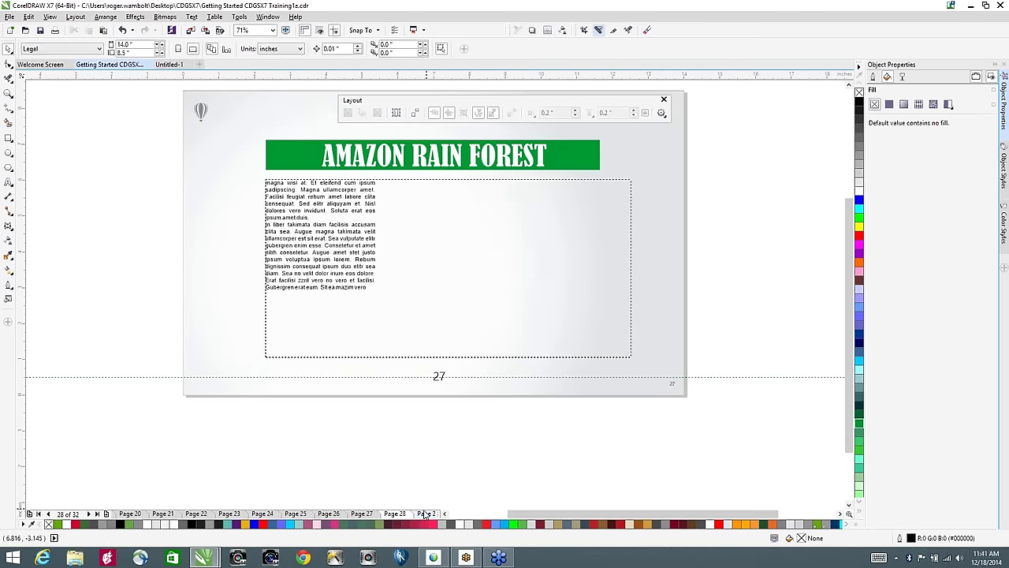
# Step: Go to the Scripts & Macros page, close the floating Layout toolbar and select the calendar sample with the church photo
pyautogui.click(424, 515)
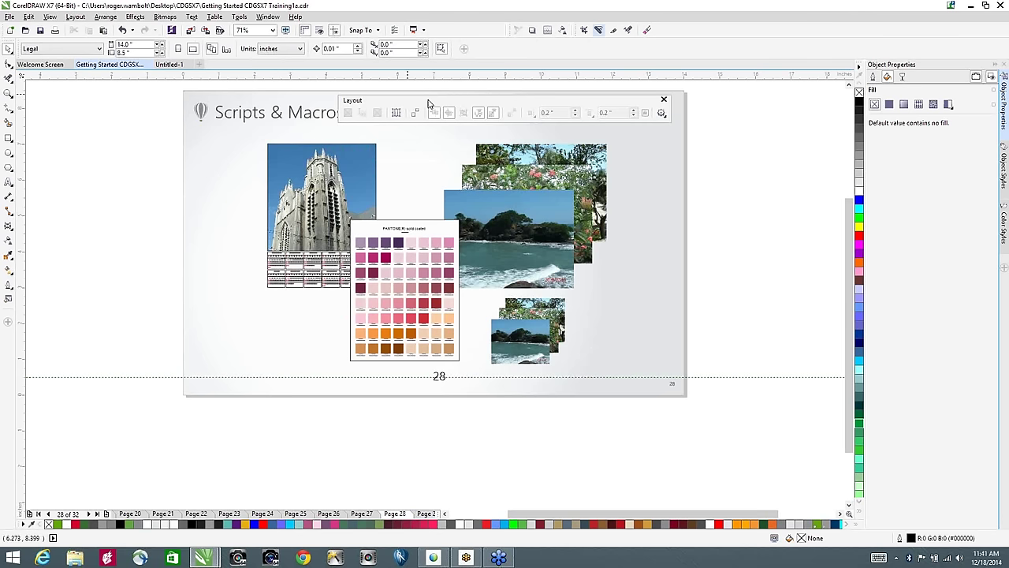
pyautogui.moveTo(429, 104); pyautogui.dragTo(444, 186)
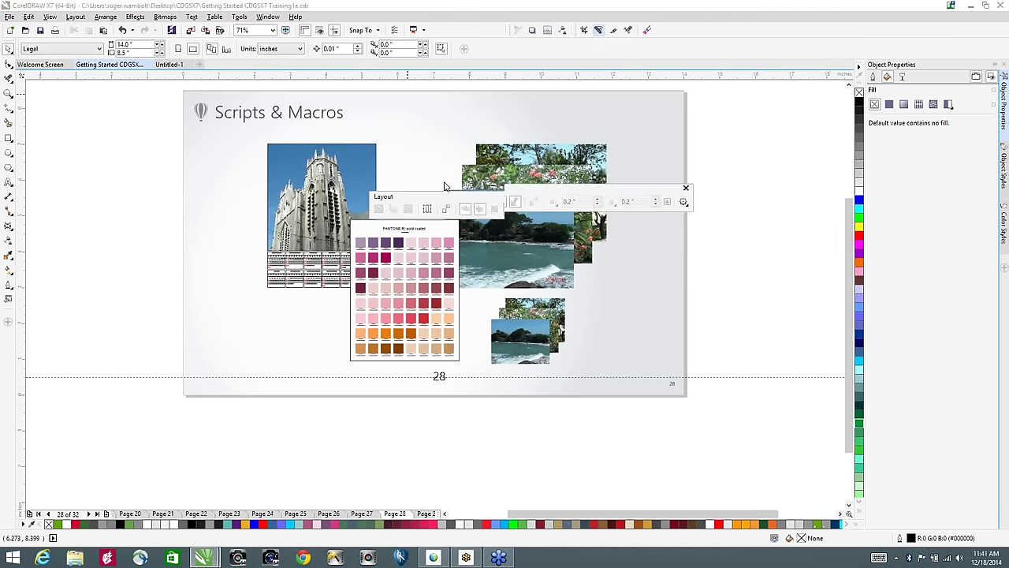
pyautogui.click(686, 188)
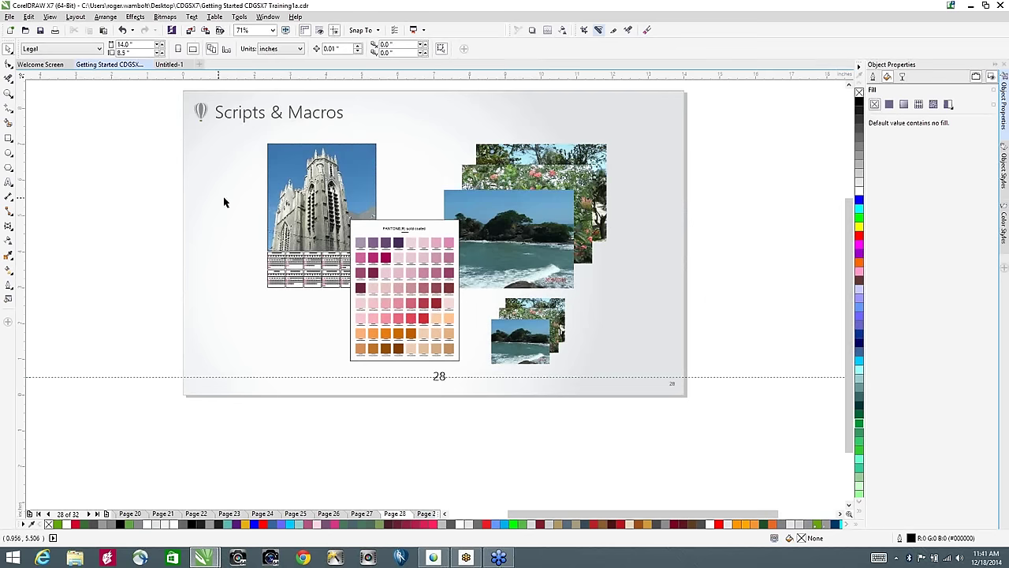
pyautogui.click(319, 191)
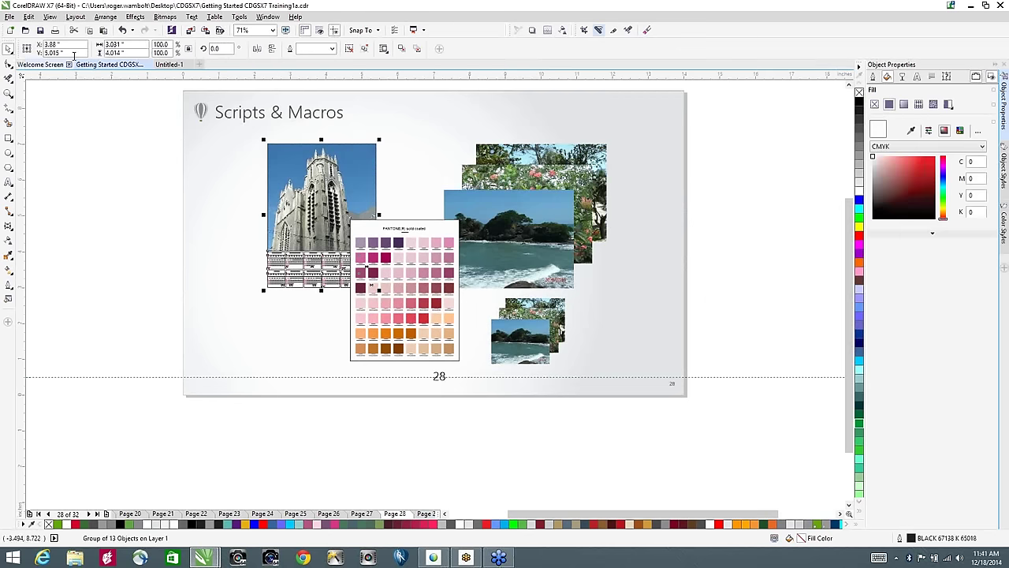
# Step: Create a new Tabloid document, 11 by 17 inches, in portrait orientation
pyautogui.click(11, 30)
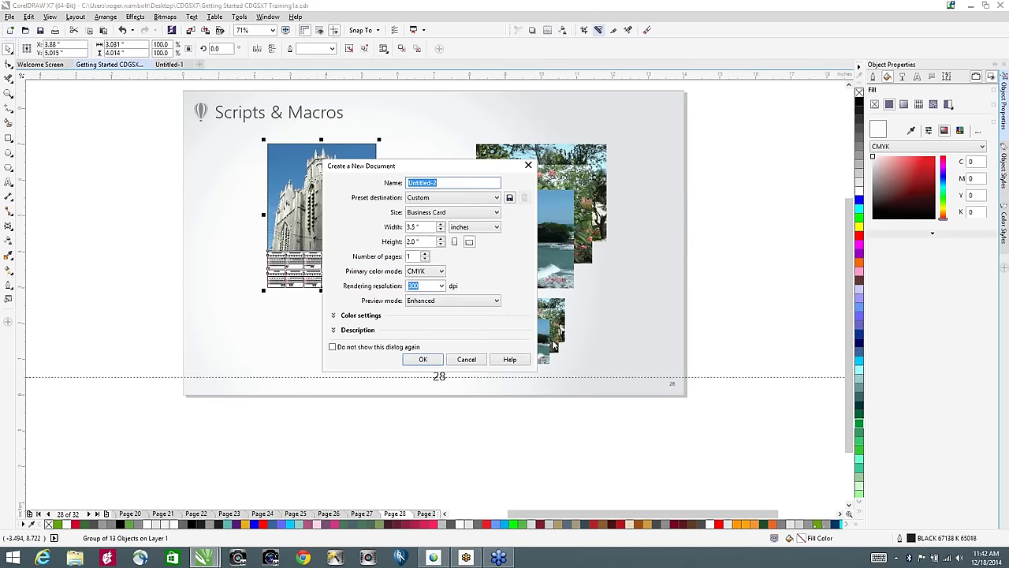
pyautogui.click(433, 212)
pyautogui.click(432, 246)
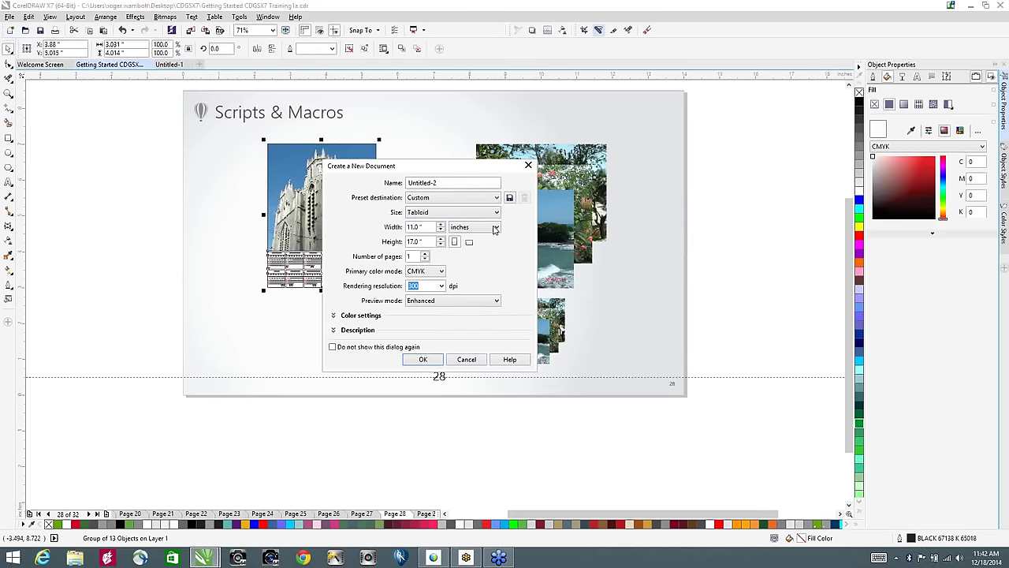
pyautogui.click(423, 360)
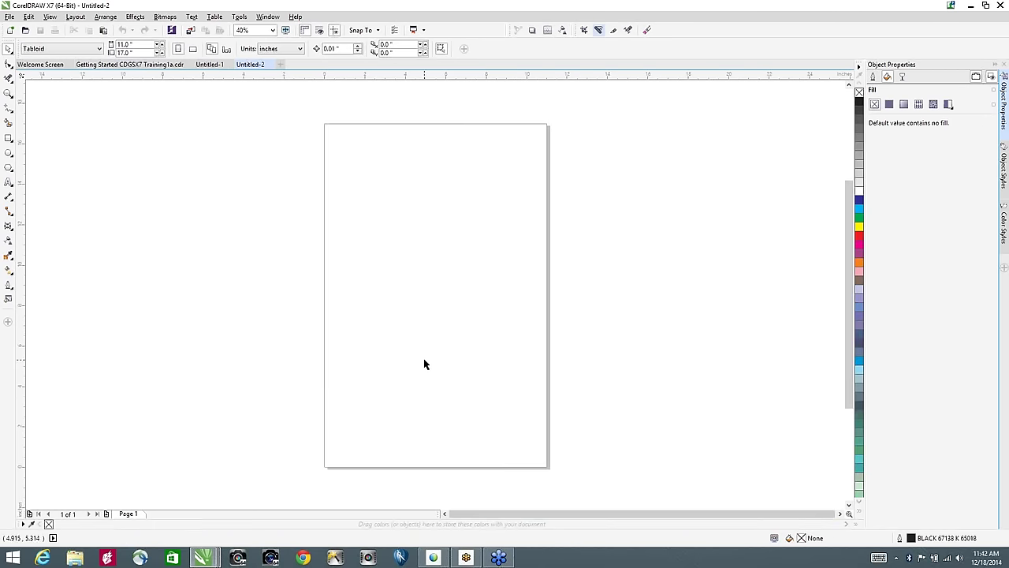
# Step: Run the Wizard.CreateCalendar macro from the CalendarWizard project
pyautogui.click(239, 17)
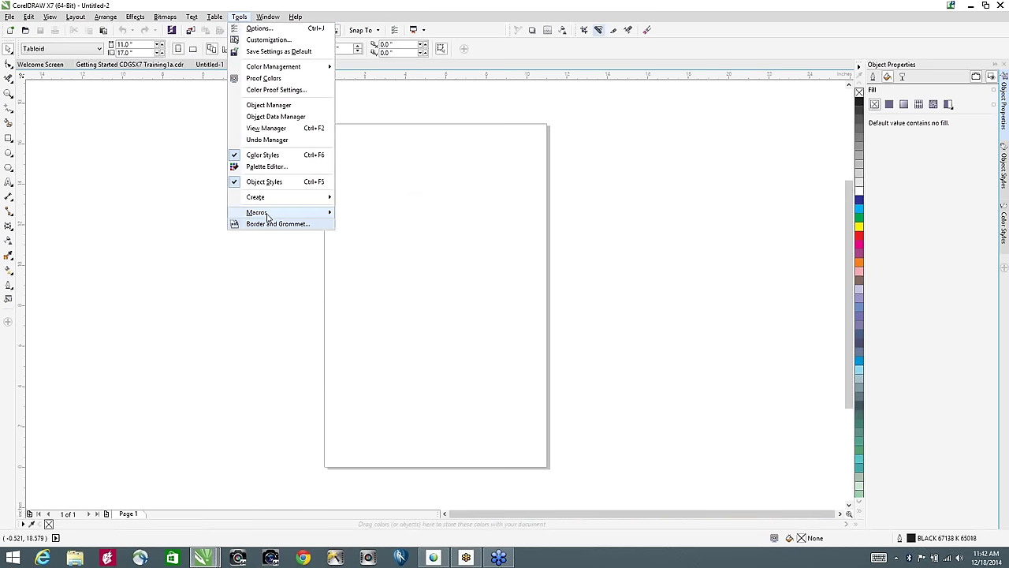
pyautogui.moveTo(266, 215)
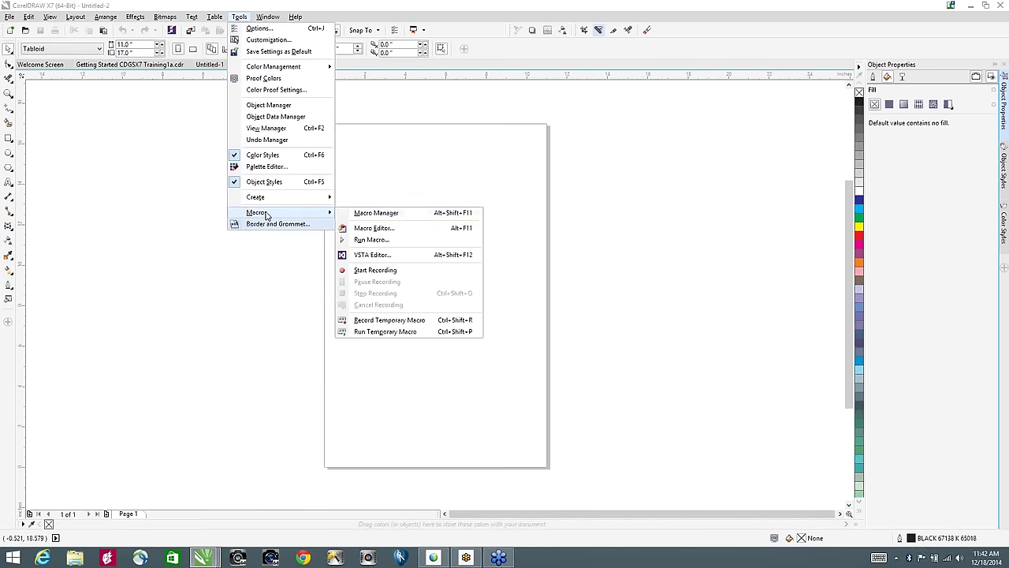
pyautogui.click(379, 241)
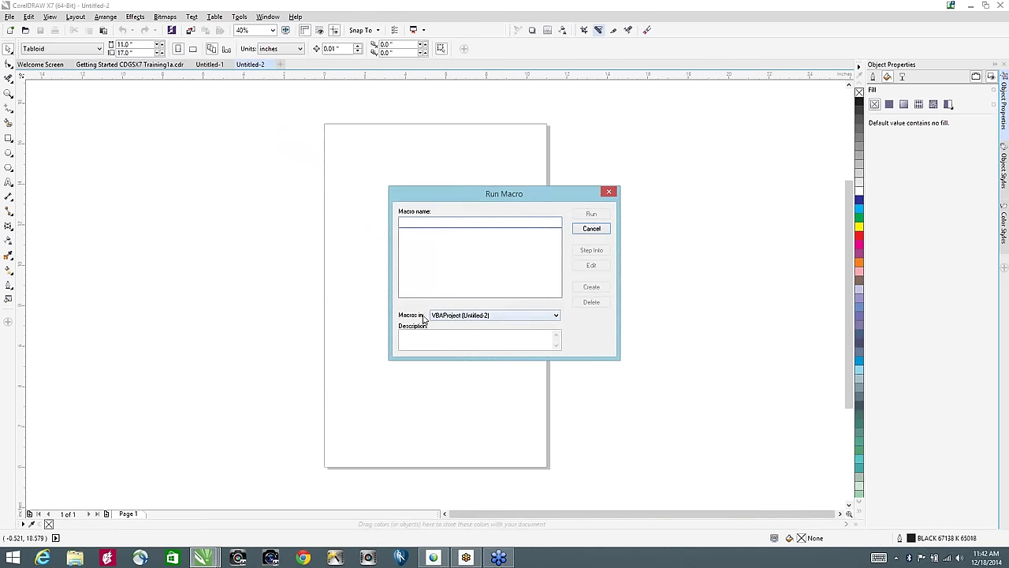
pyautogui.click(461, 316)
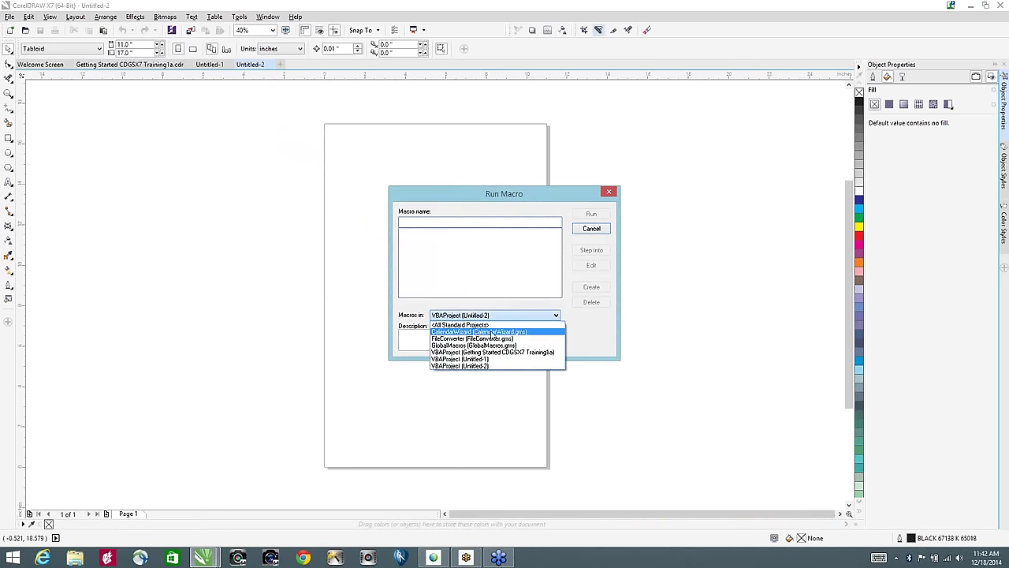
pyautogui.click(491, 332)
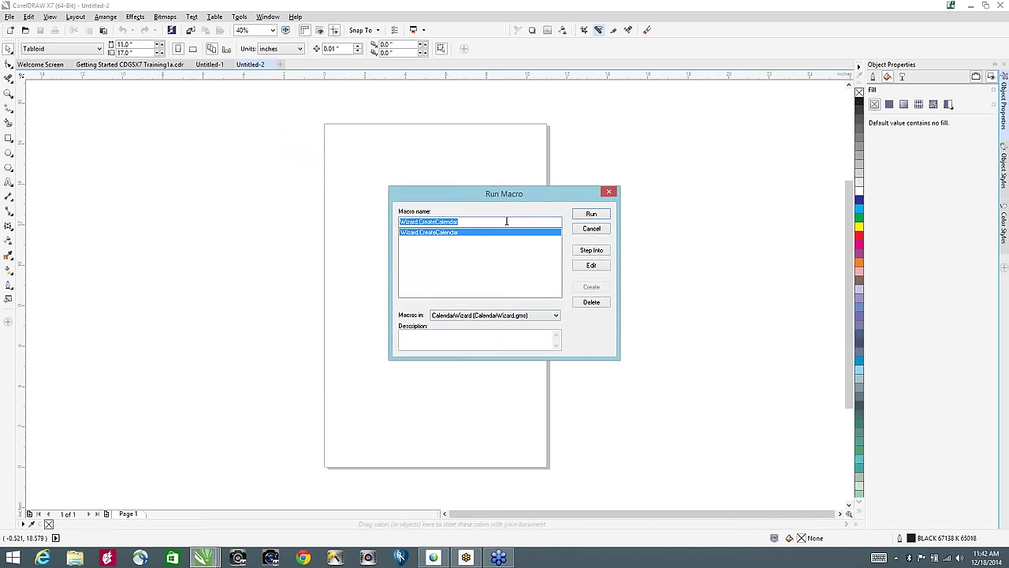
pyautogui.click(591, 215)
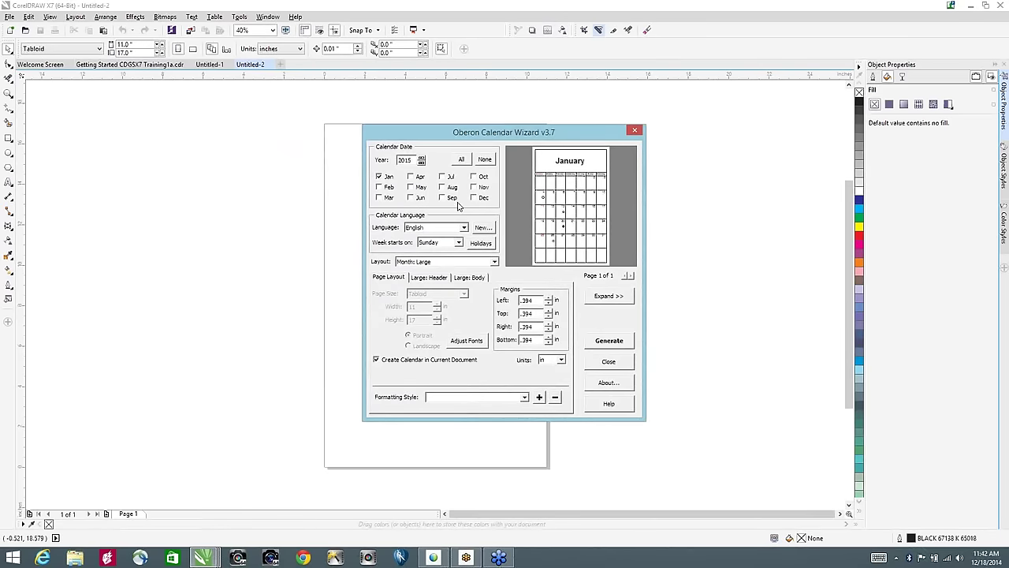
# Step: Include all twelve months of 2015, choose the Year: Image + 12 Small [Bottom] layout and adjust the fonts
pyautogui.click(462, 161)
pyautogui.click(443, 264)
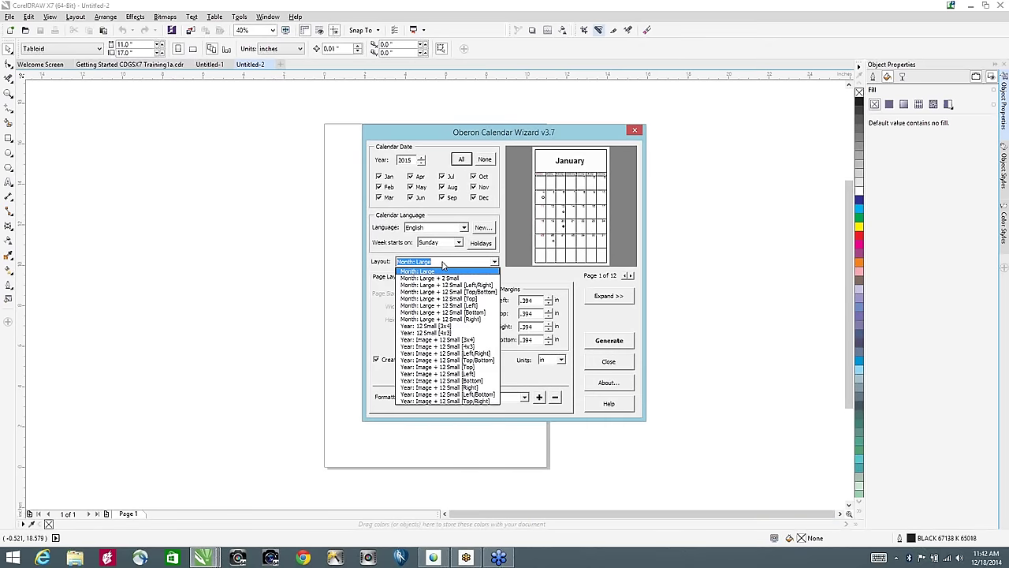
pyautogui.click(470, 381)
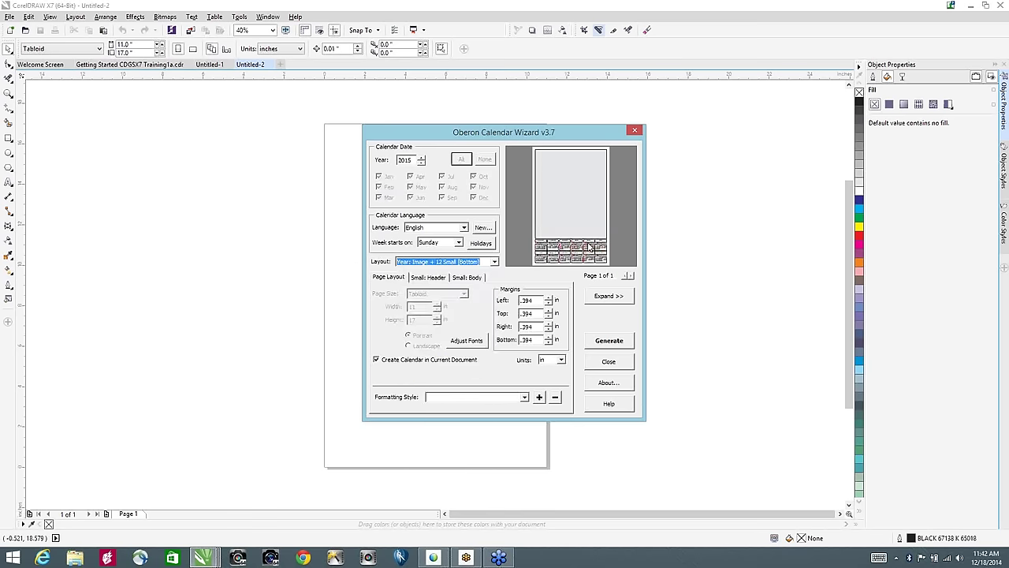
pyautogui.click(467, 343)
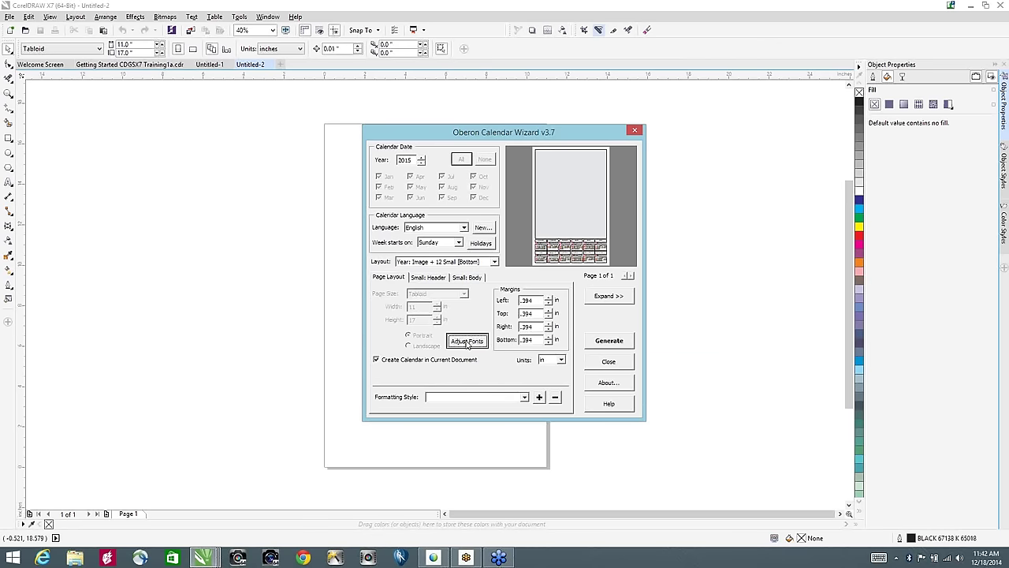
# Step: Review the small header and body settings, generate the calendar in the current document and close the wizard
pyautogui.click(425, 279)
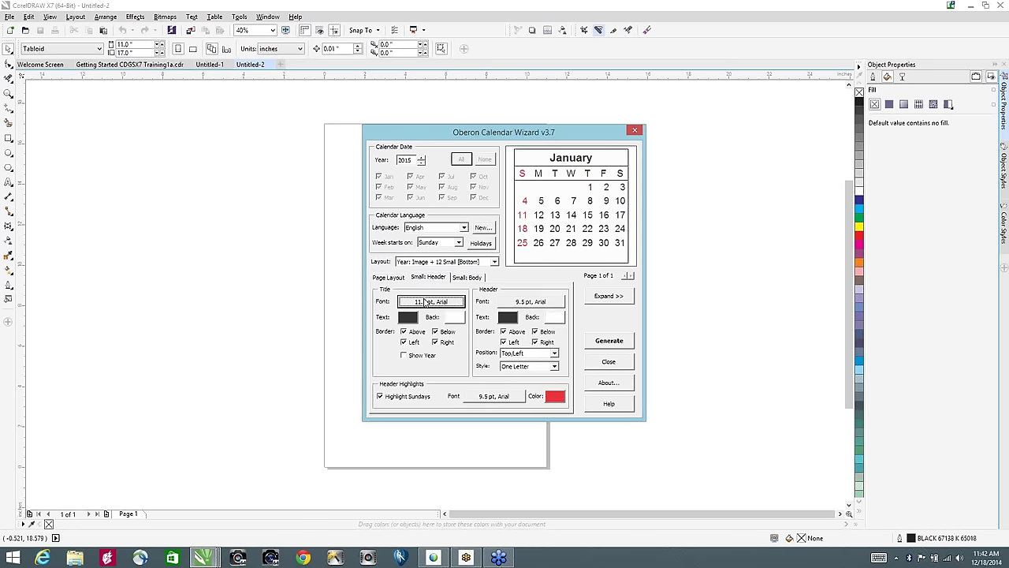
pyautogui.click(470, 278)
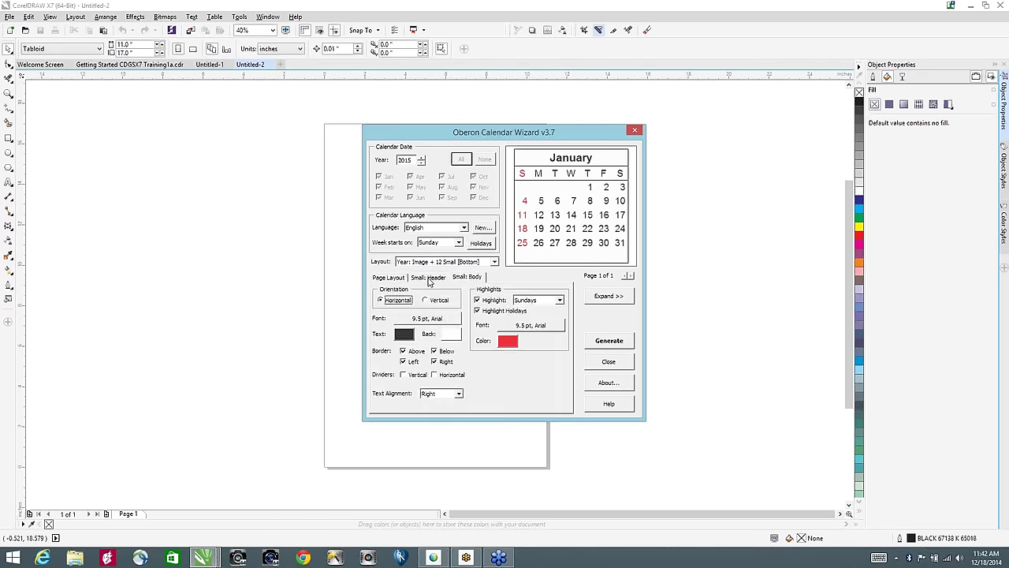
pyautogui.click(428, 278)
pyautogui.click(388, 278)
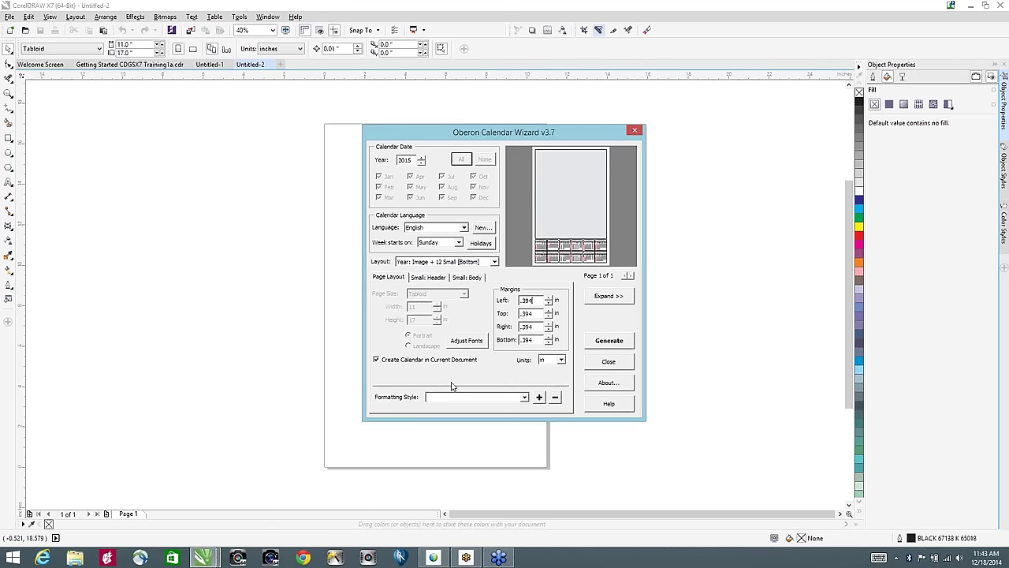
pyautogui.click(612, 345)
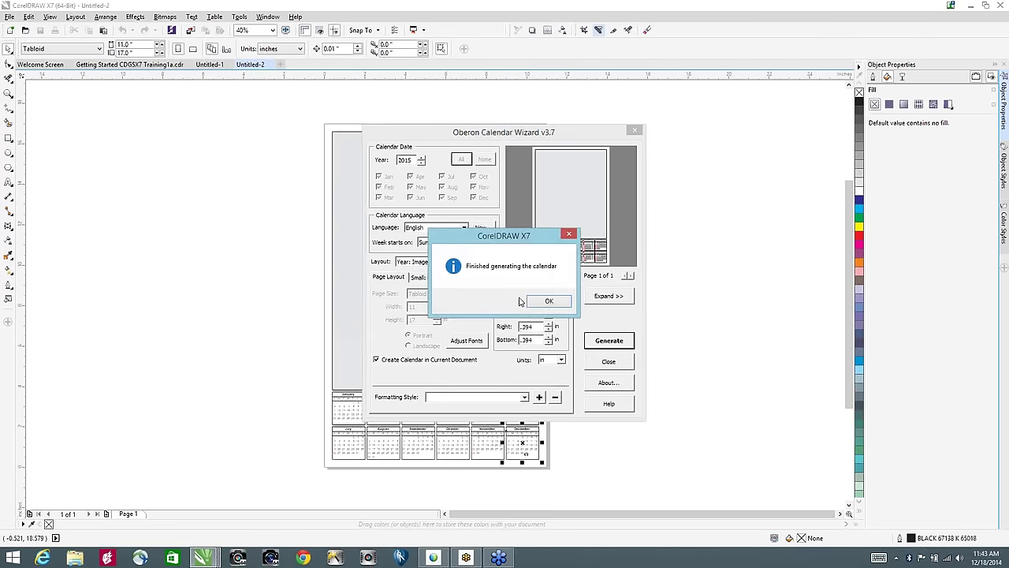
pyautogui.click(549, 304)
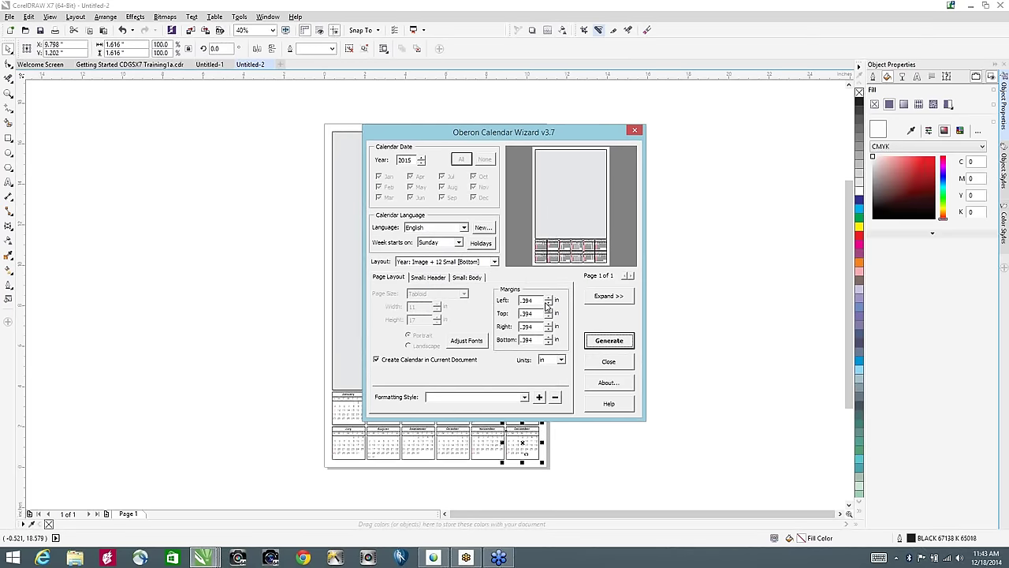
pyautogui.click(616, 362)
# Step: Shorten the calendar's grey image frame from its lower edge to about 9.81 inches high
pyautogui.click(640, 319)
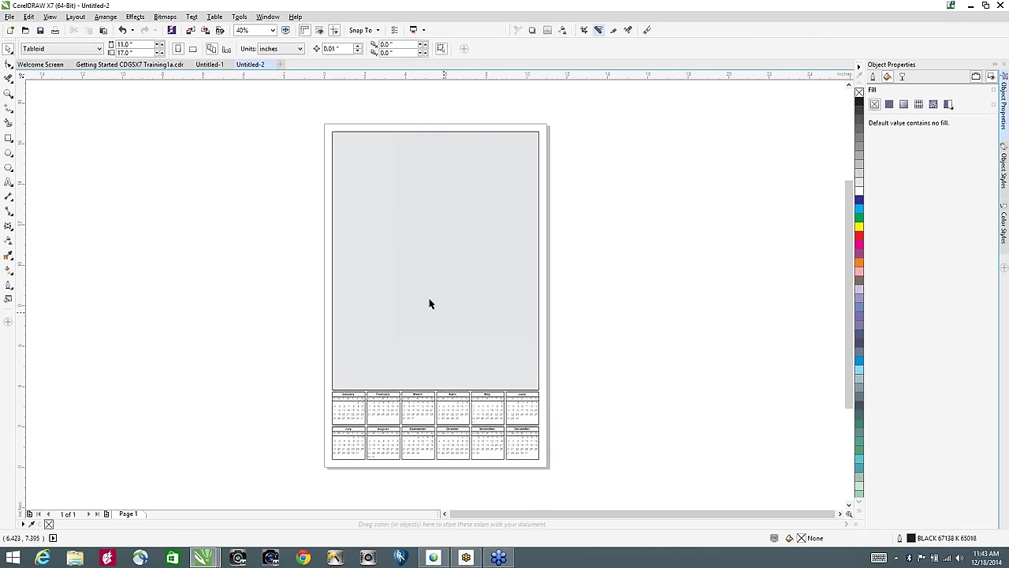
pyautogui.click(439, 361)
pyautogui.moveTo(435, 391); pyautogui.dragTo(429, 334)
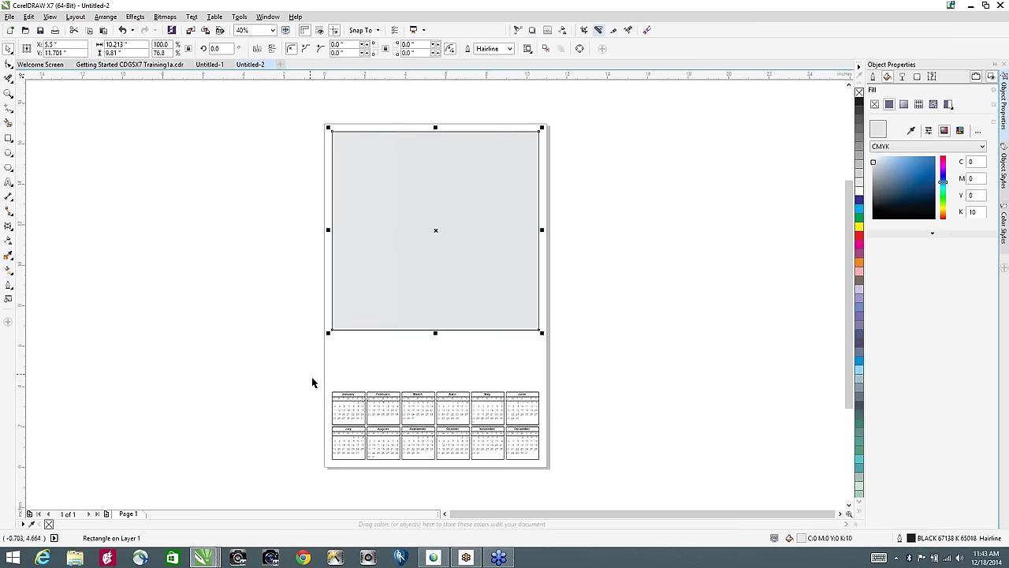
# Step: Start an import and browse to the PSPX7 Content folder on the desktop
pyautogui.click(190, 29)
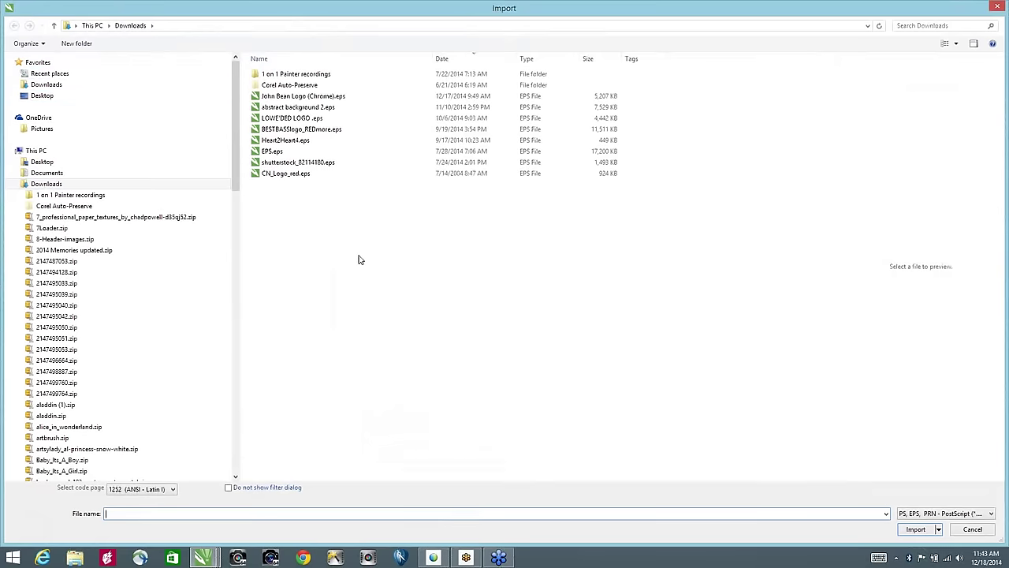
pyautogui.click(43, 95)
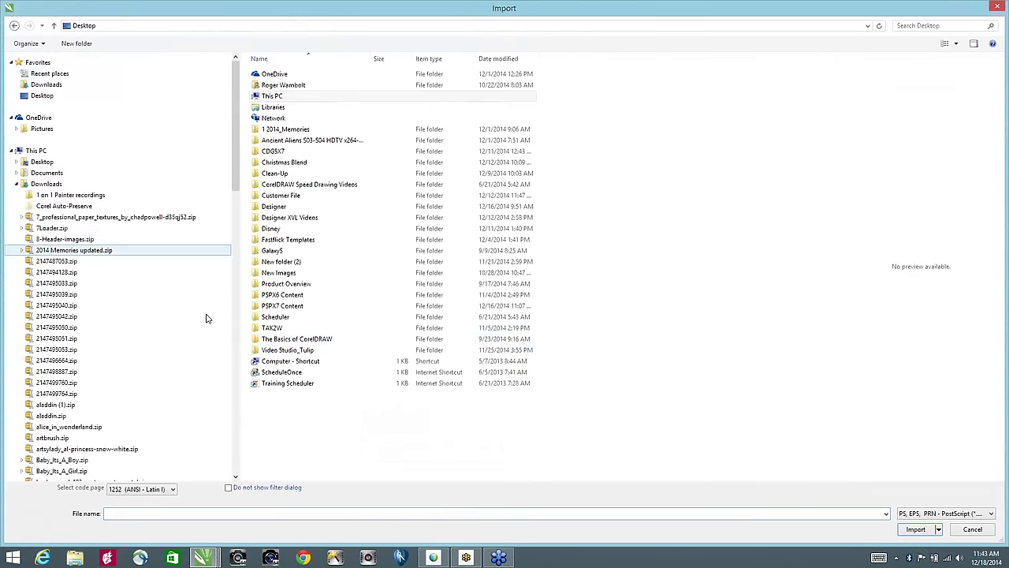
pyautogui.doubleClick(276, 294)
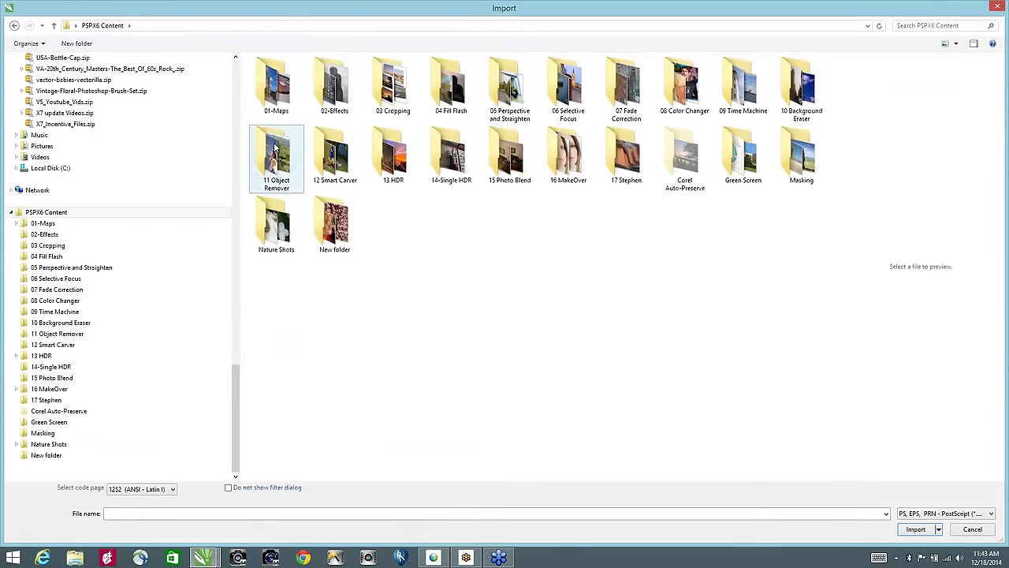
pyautogui.click(54, 26)
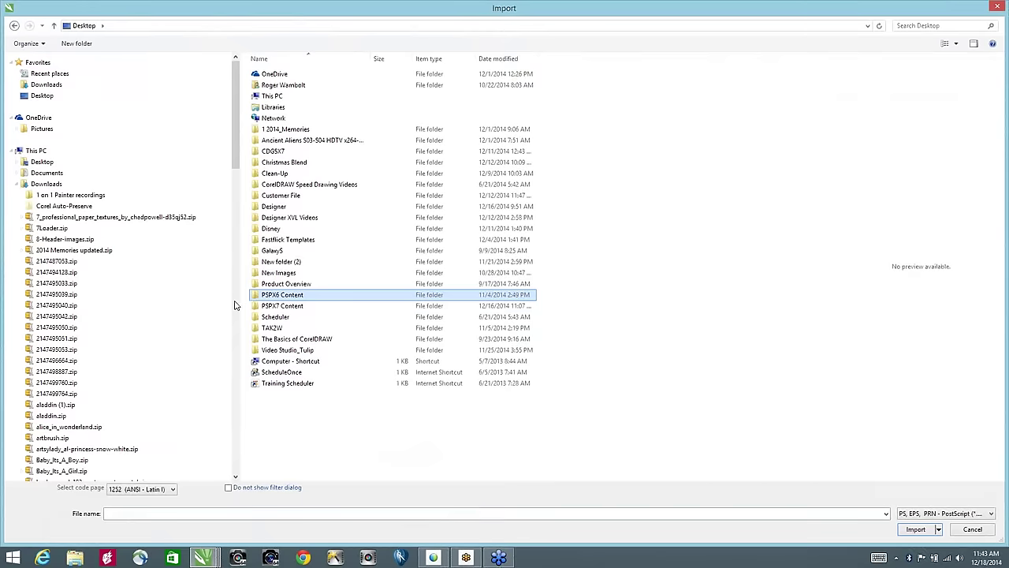
pyautogui.doubleClick(284, 305)
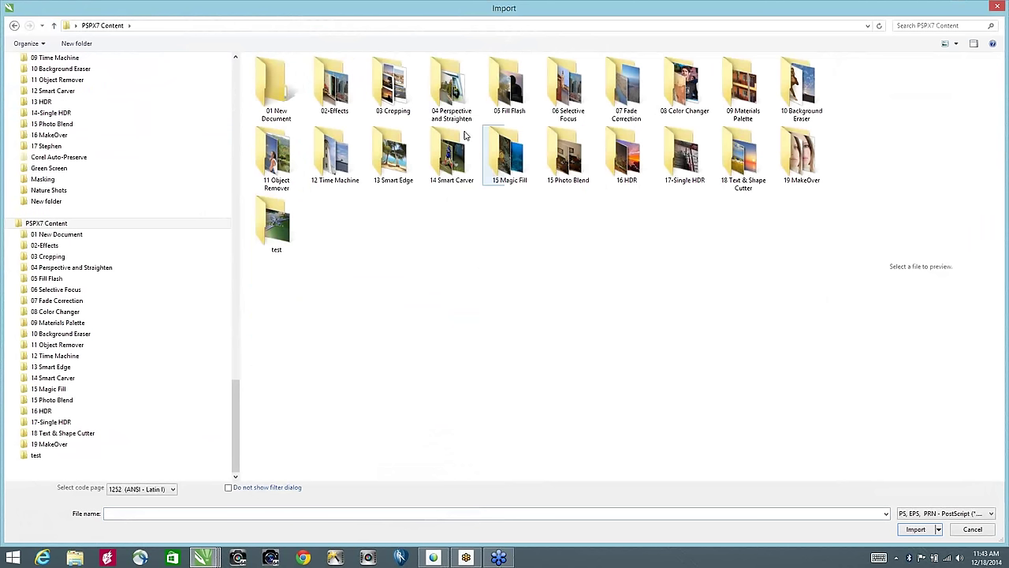
pyautogui.click(334, 79)
pyautogui.doubleClick(334, 79)
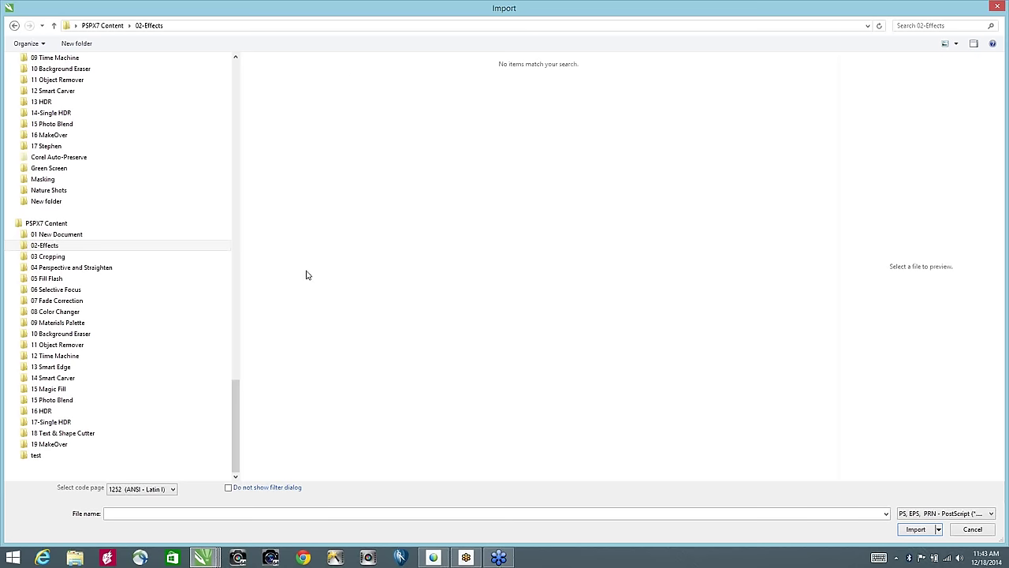
pyautogui.click(103, 25)
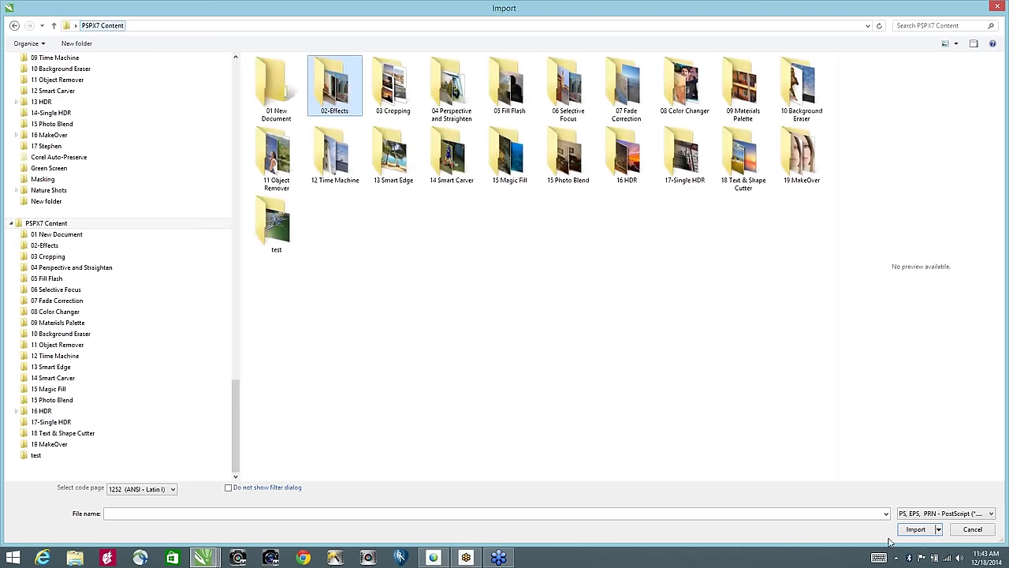
# Step: Limit the import file list to the JPG - JPEG Bitmaps format
pyautogui.click(992, 514)
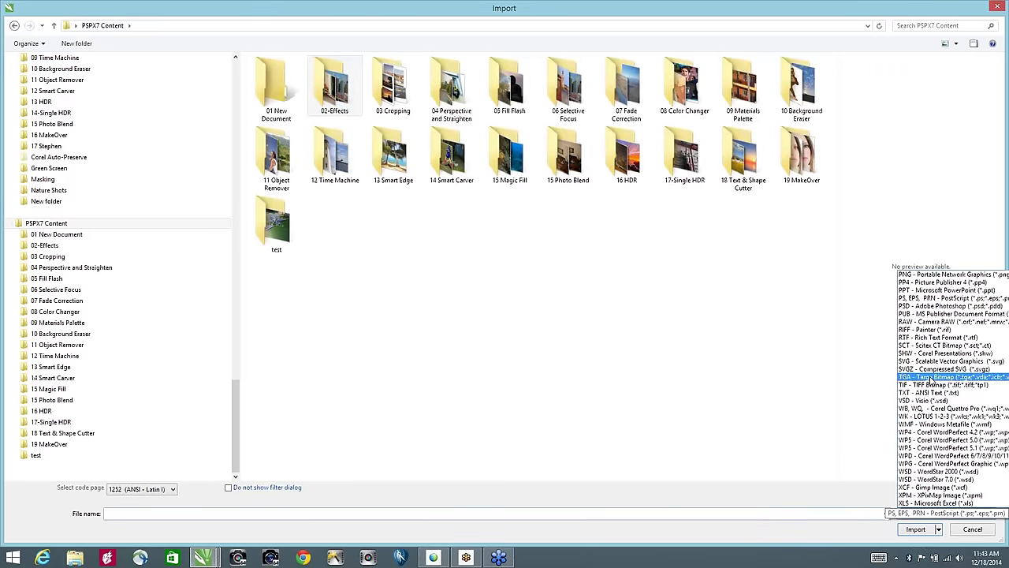
pyautogui.scroll(-2, 931, 381)
pyautogui.scroll(20, 946, 382)
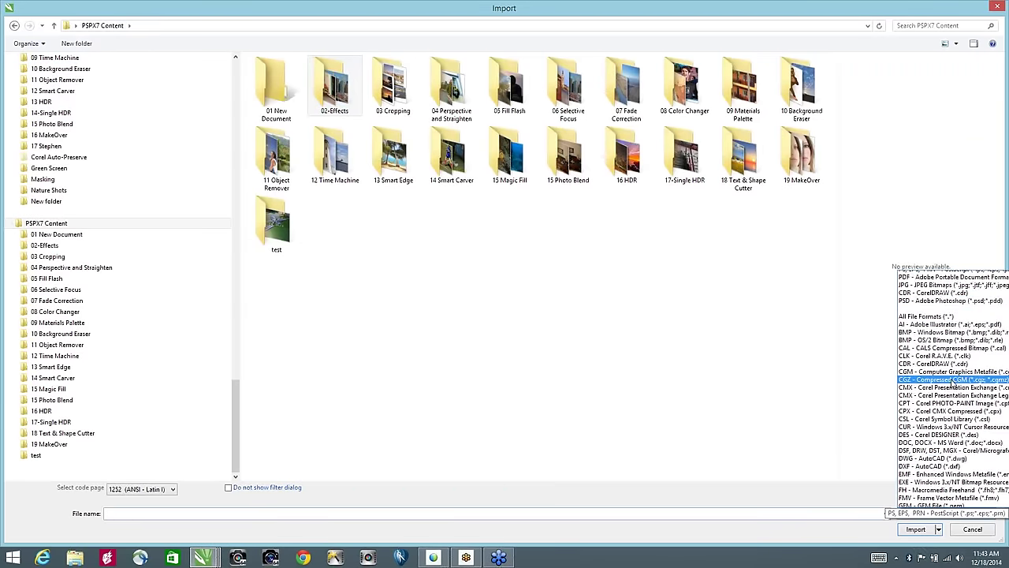
pyautogui.scroll(1, 954, 382)
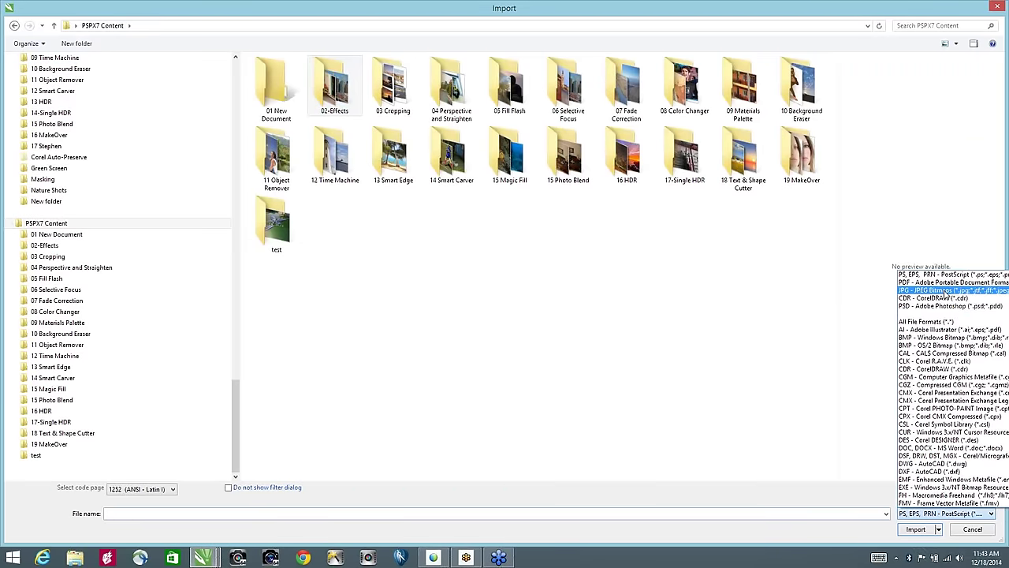
pyautogui.click(946, 291)
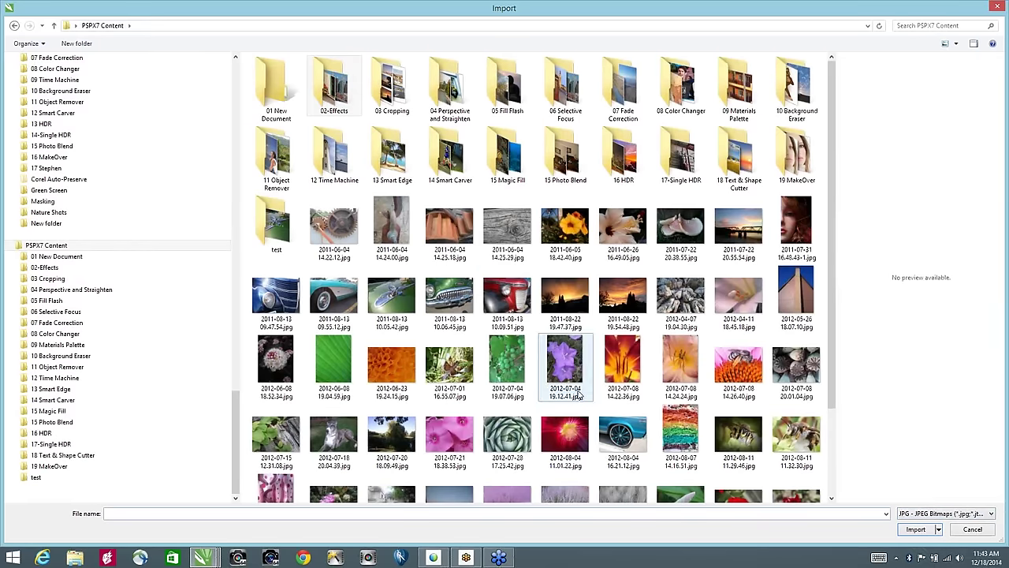
# Step: Import 2011-08-13 10.09.51.jpg at about 13.13 by 9.85 inches and PowerClip it inside the calendar's image frame
pyautogui.click(509, 288)
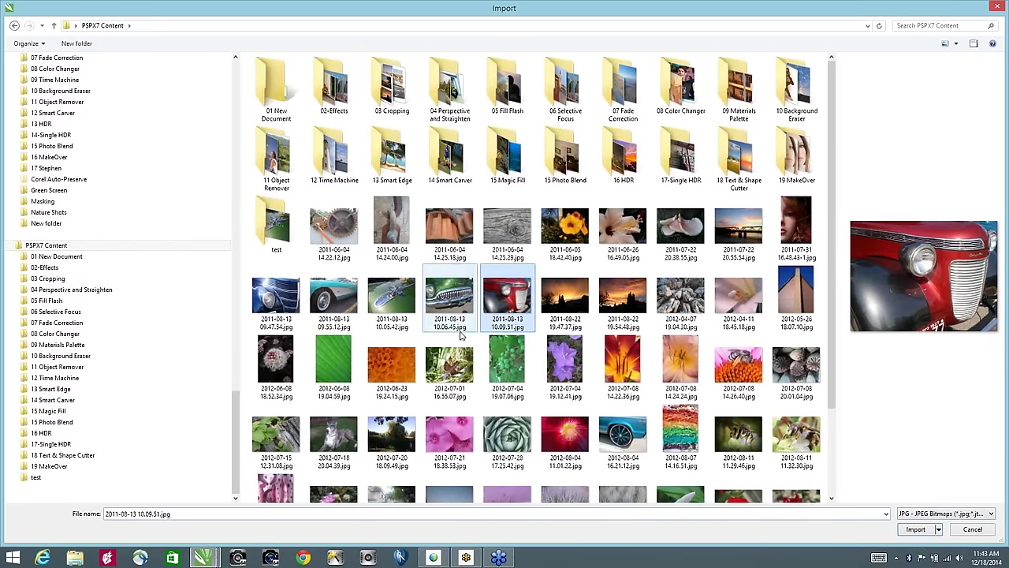
pyautogui.click(916, 530)
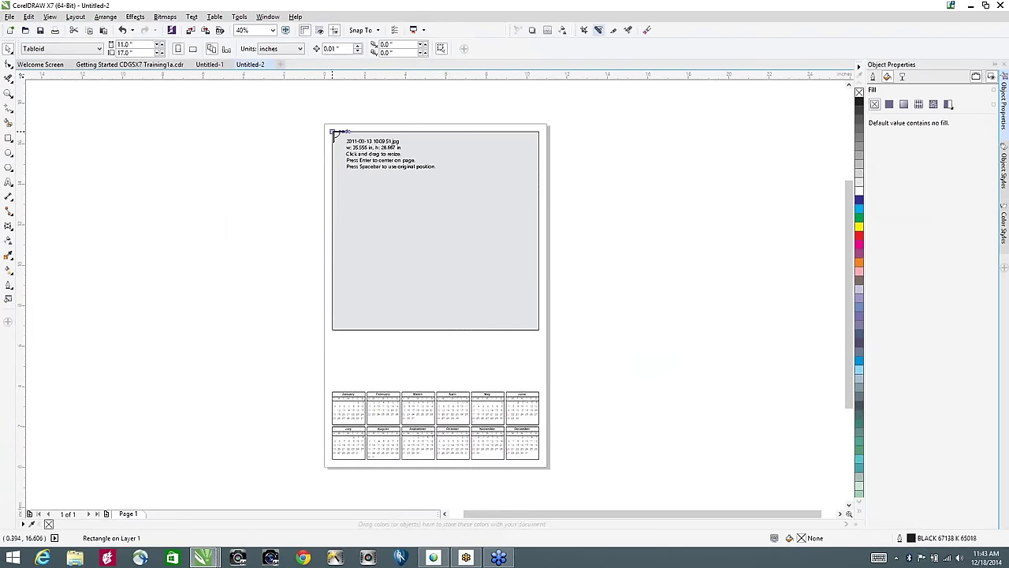
pyautogui.moveTo(333, 133); pyautogui.dragTo(593, 356)
pyautogui.moveTo(483, 252); pyautogui.dragTo(449, 227)
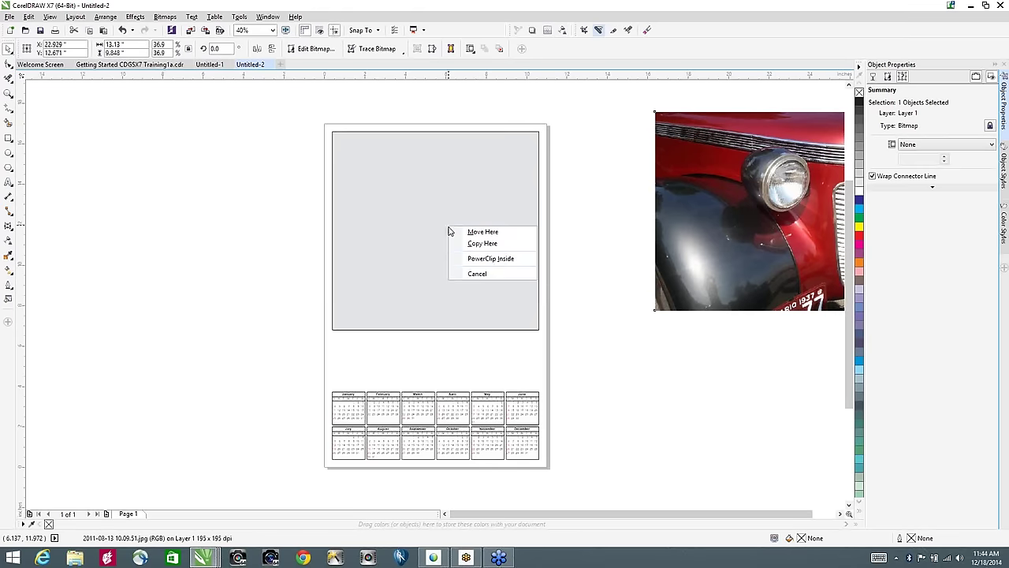
pyautogui.click(491, 259)
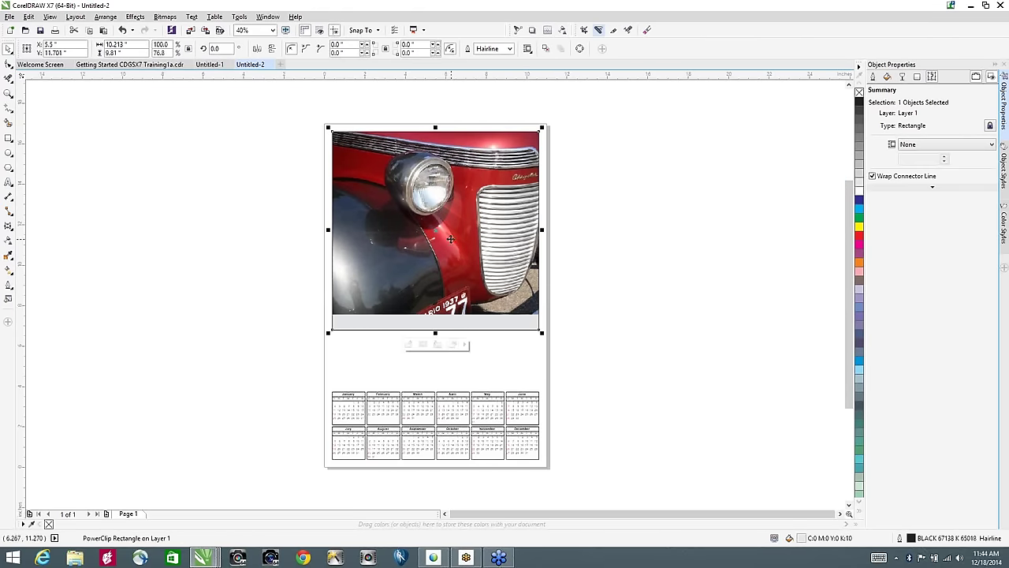
# Step: Move the red car photo left and slightly down inside its PowerClip frame, finish editing and deselect the frame
pyautogui.doubleClick(466, 231)
pyautogui.moveTo(556, 245); pyautogui.dragTo(532, 256)
pyautogui.keyDown('ctrl'); pyautogui.click(674, 249); pyautogui.keyUp('ctrl')
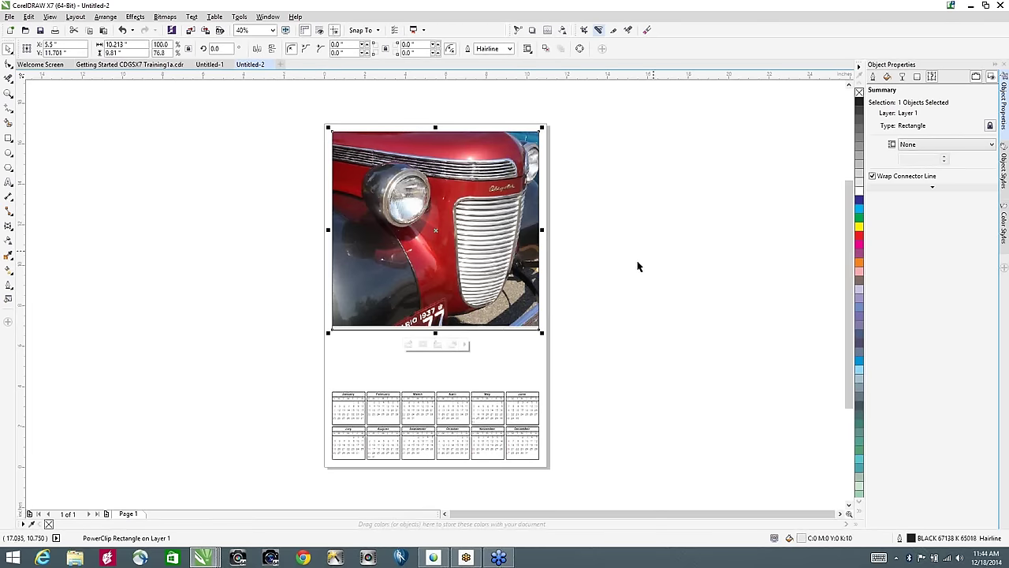
pyautogui.click(622, 326)
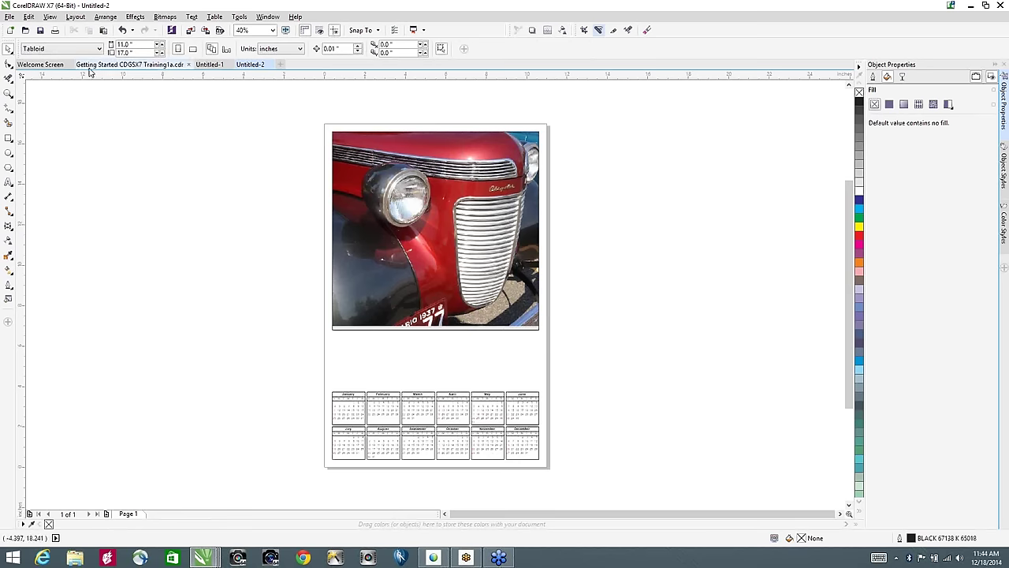
# Step: Return to the Getting Started CDGSX7 Training1a.cdr document and go to the Smart Carver page, page 30
pyautogui.click(124, 65)
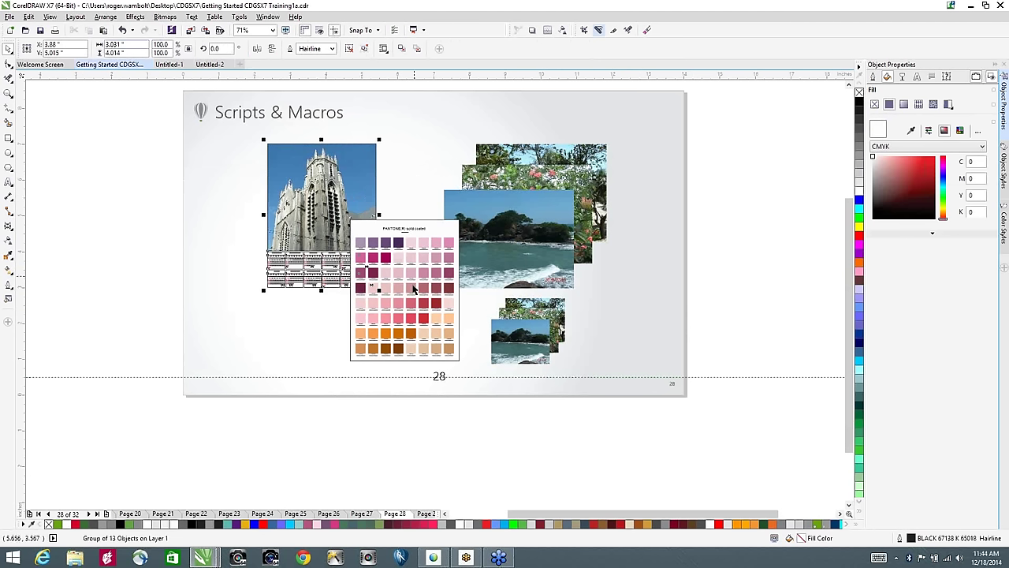
pyautogui.click(387, 319)
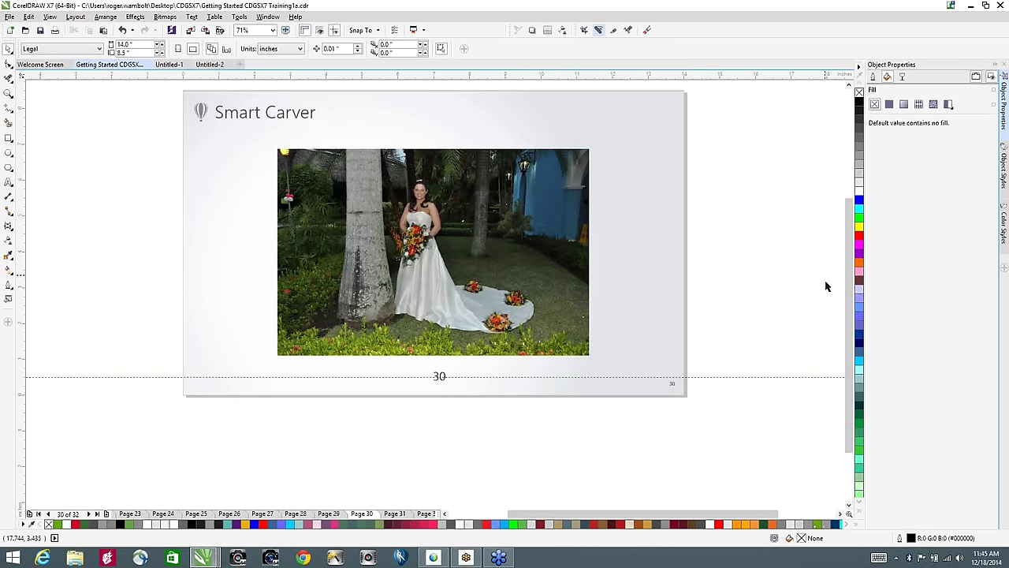
pyautogui.scroll(3, 827, 286)
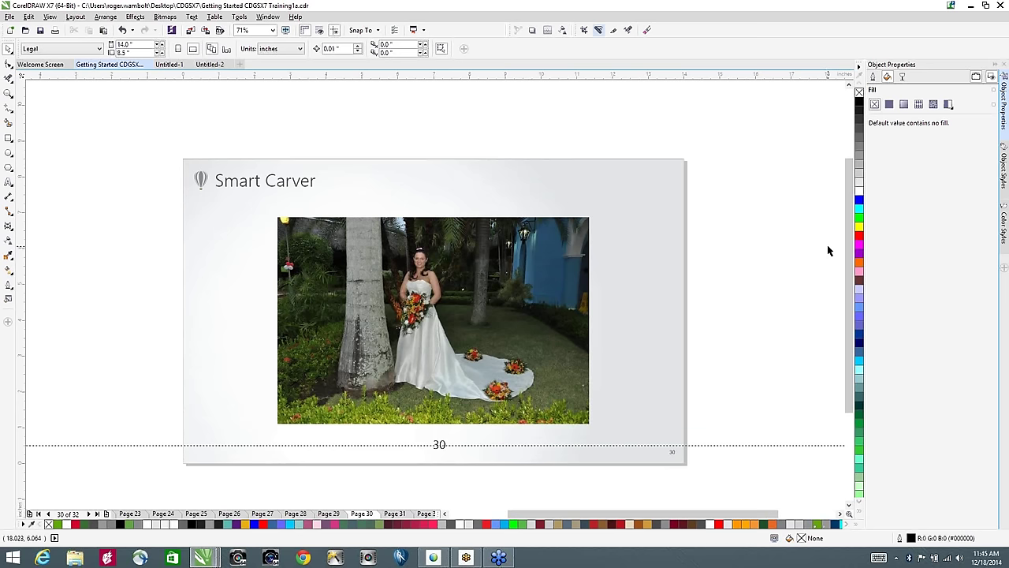
# Step: Open the bride photo on the Smart Carver page for bitmap editing and switch to Corel PHOTO-PAINT X7
pyautogui.click(345, 270)
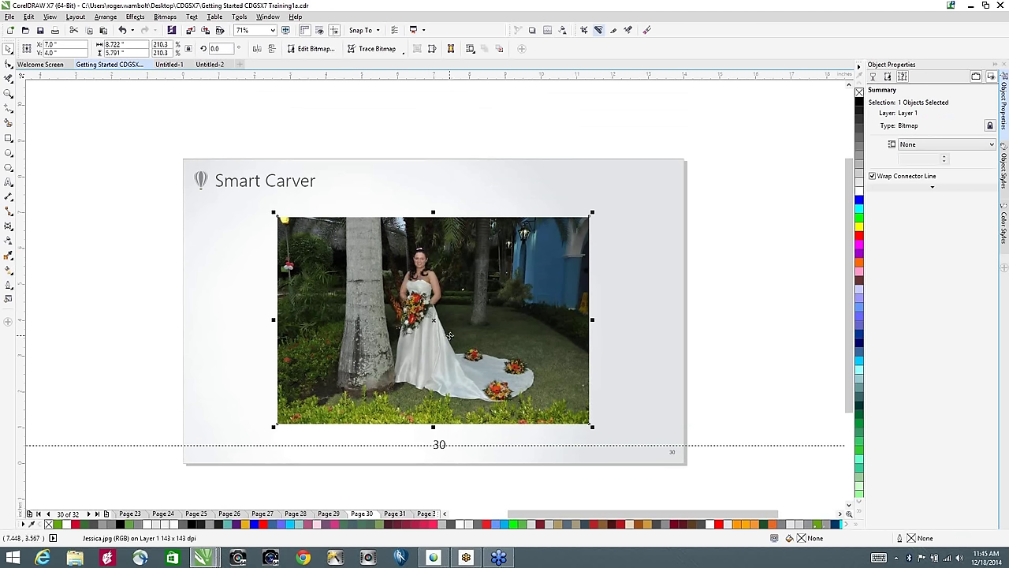
pyautogui.click(310, 48)
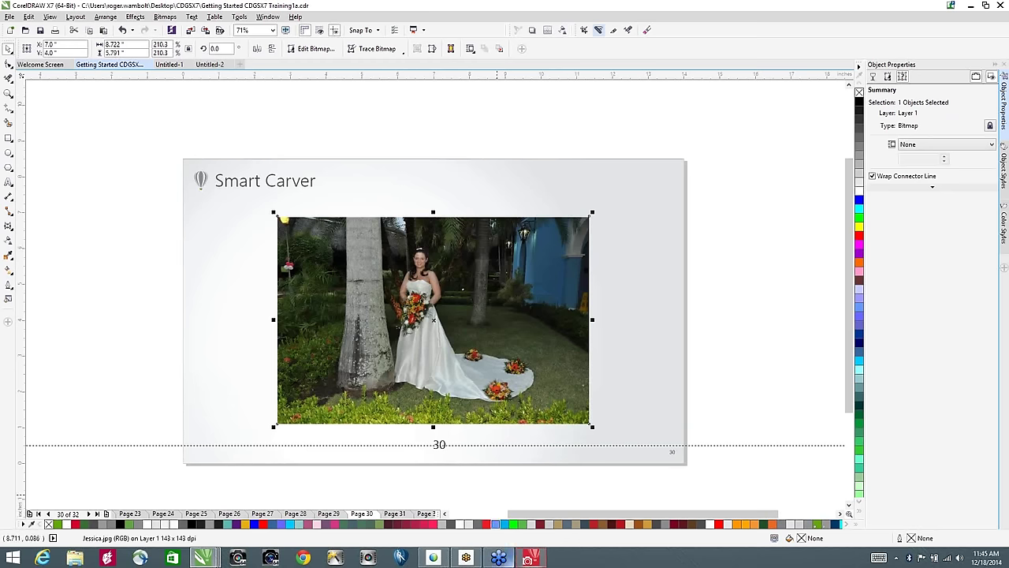
pyautogui.click(534, 560)
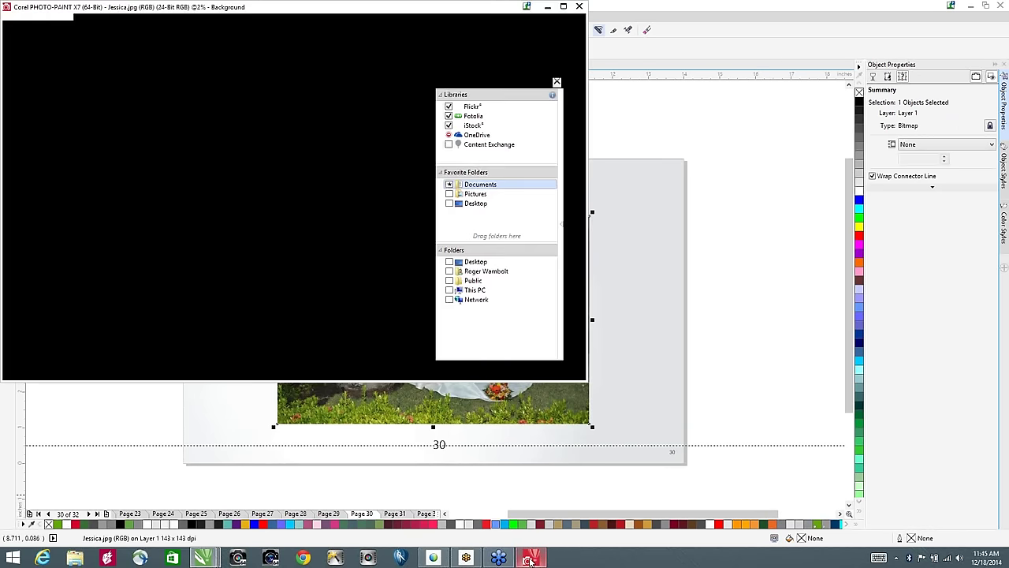
pyautogui.click(580, 7)
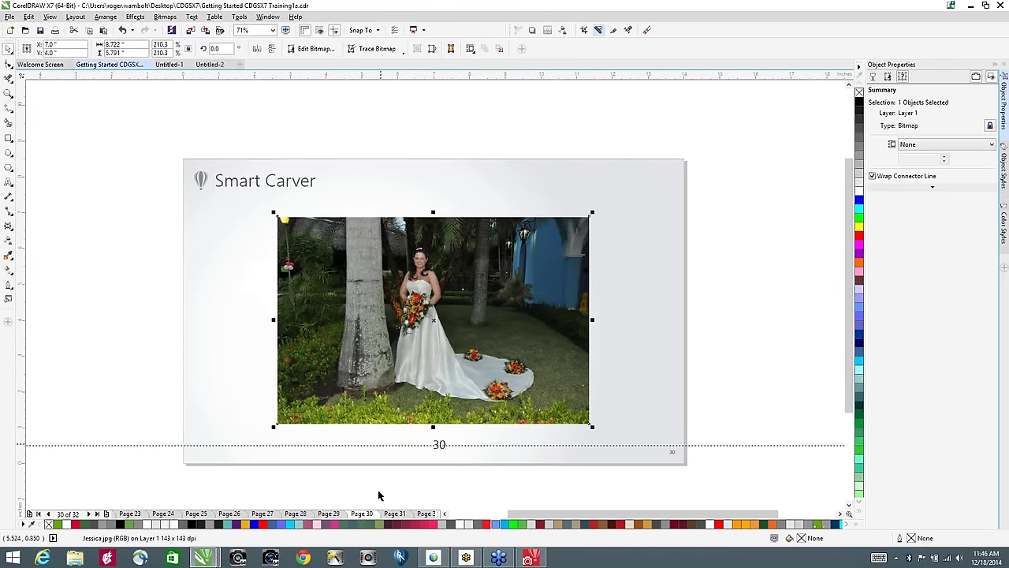
pyautogui.click(540, 557)
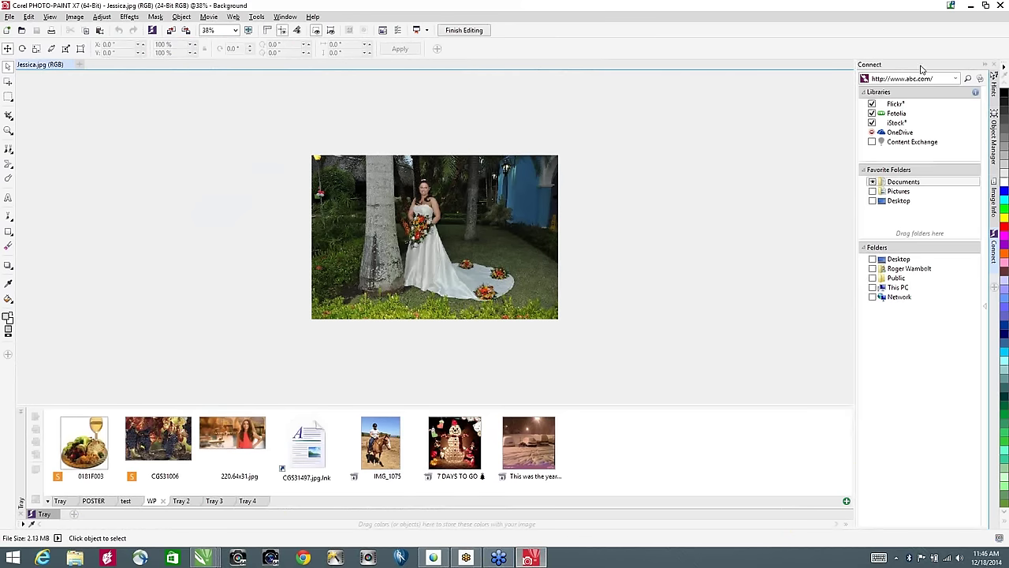
# Step: Close the Connect and Tray dockers and enlarge the bride photo to 100%
pyautogui.click(994, 66)
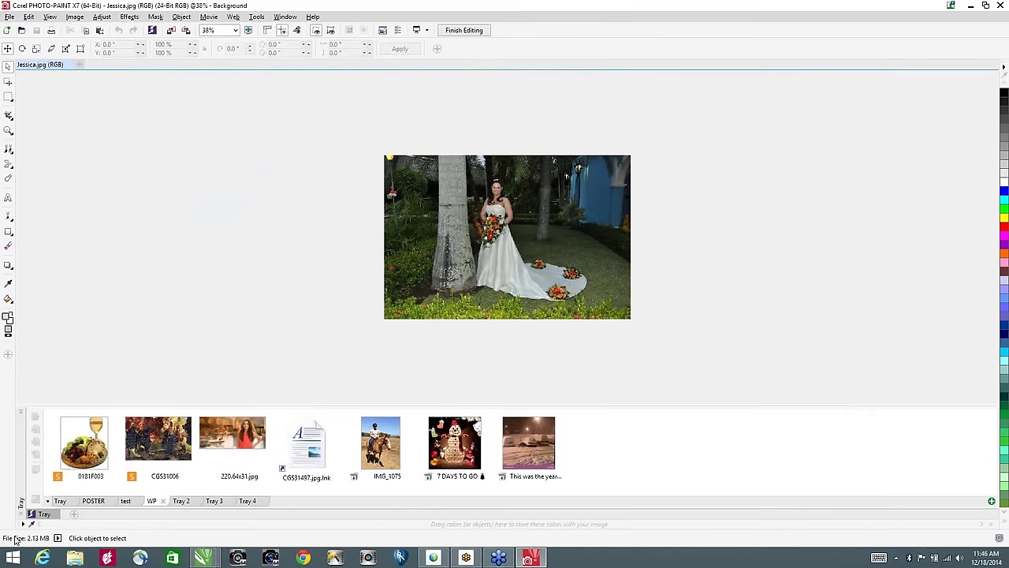
pyautogui.click(22, 514)
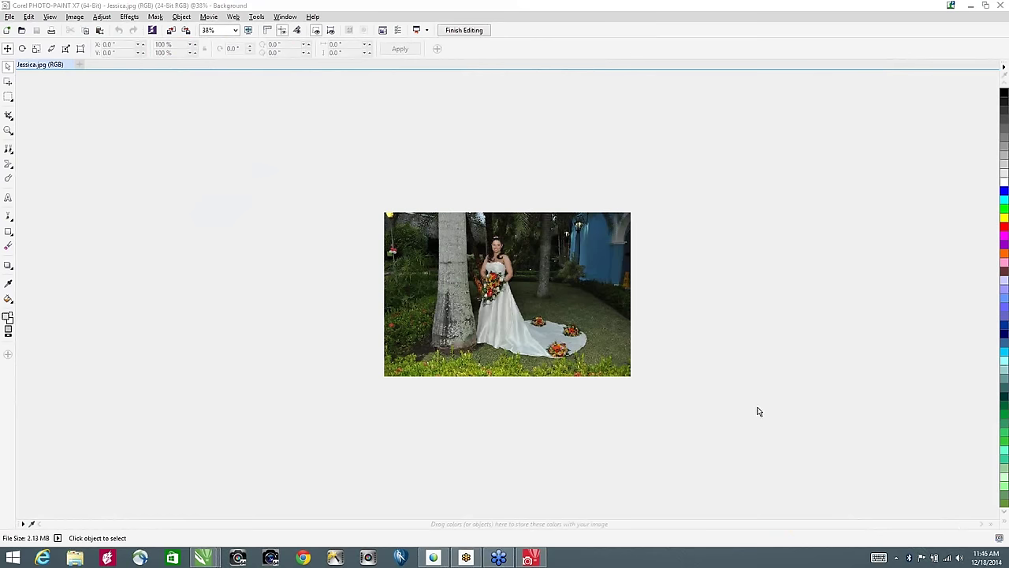
pyautogui.click(513, 300)
pyautogui.scroll(3, 512, 306)
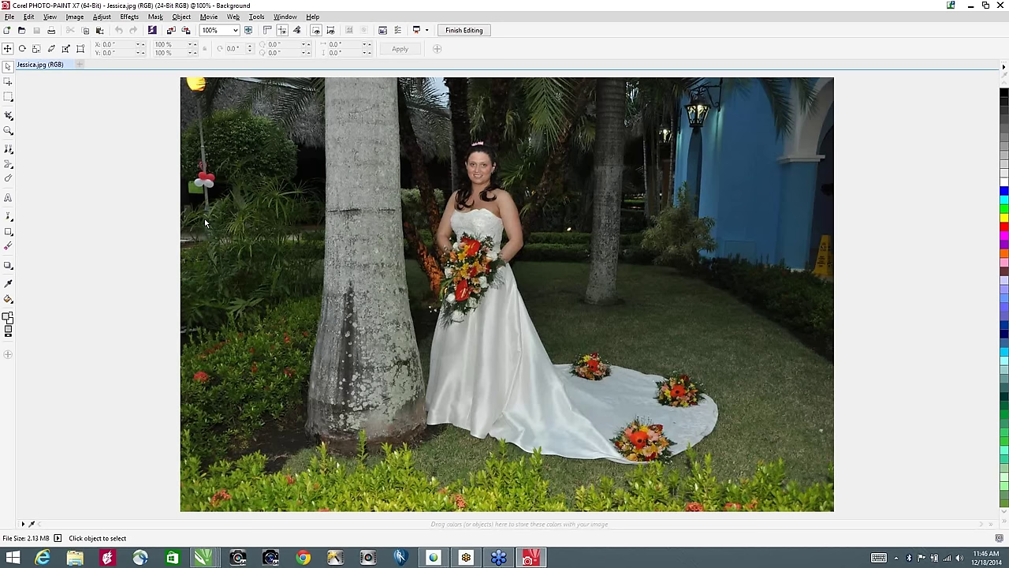
# Step: Open Smart Carver and paint object removal strokes over the yellow lamp, its pole and the balloons at nib size 20
pyautogui.click(75, 16)
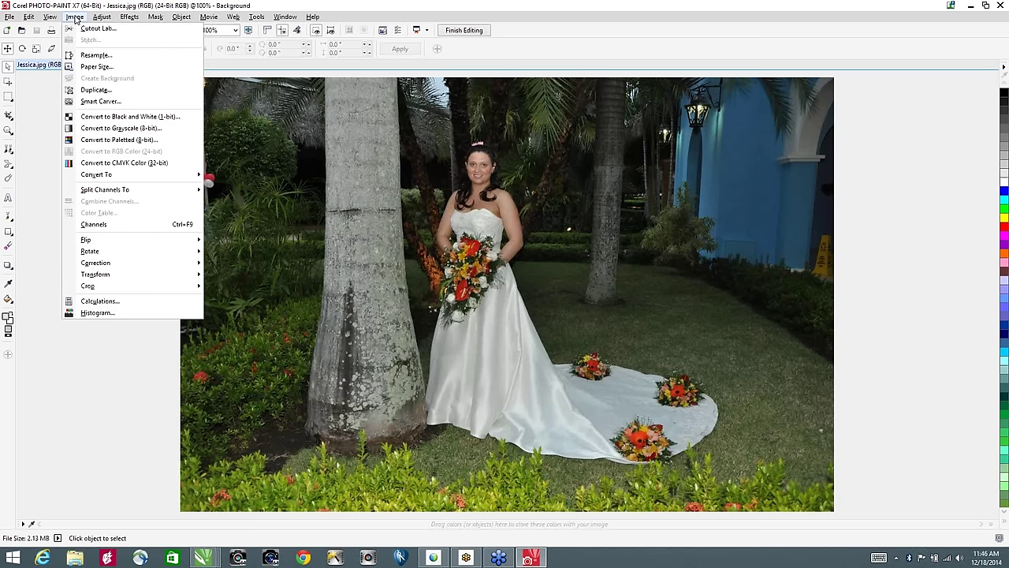
pyautogui.click(95, 101)
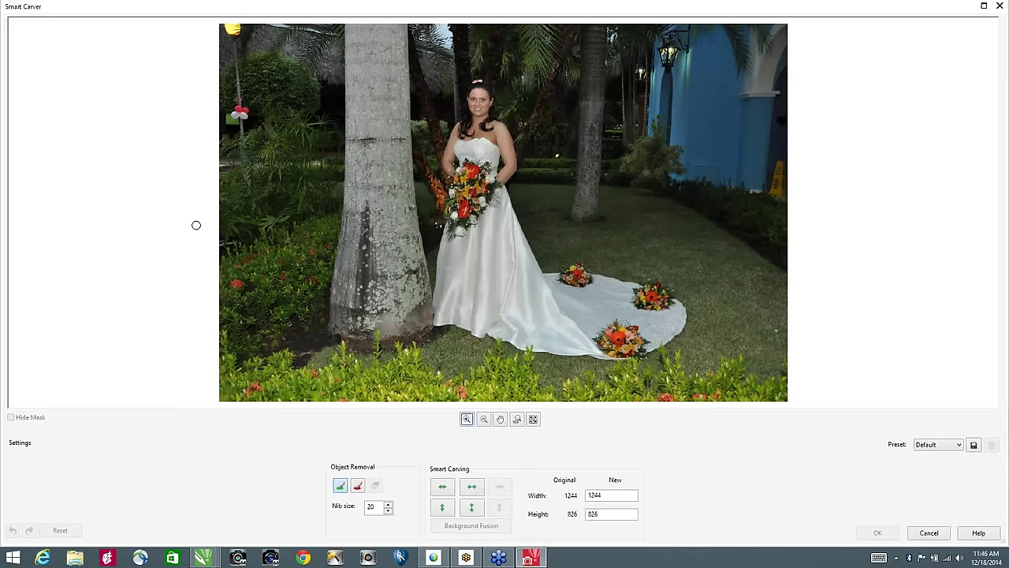
pyautogui.click(358, 486)
pyautogui.moveTo(236, 110)
pyautogui.mouseDown()
pyautogui.moveTo(240, 25)
pyautogui.moveTo(226, 24)
pyautogui.mouseUp()
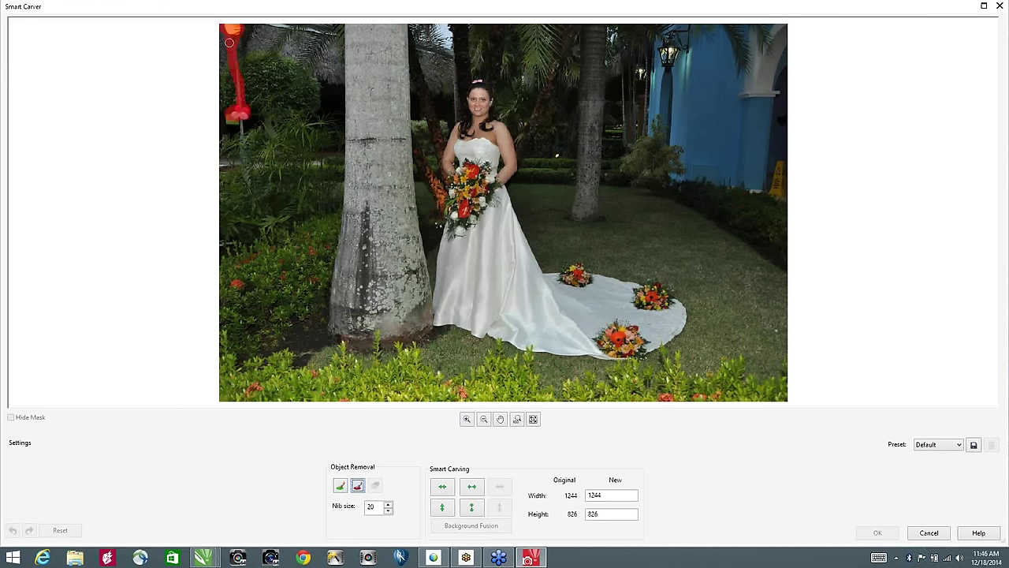
pyautogui.moveTo(239, 114); pyautogui.dragTo(240, 118)
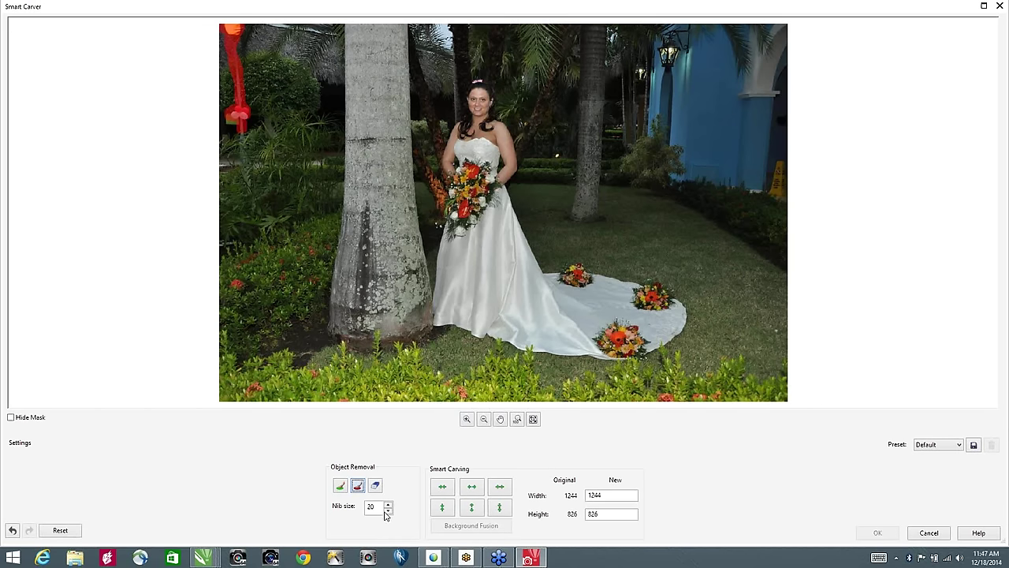
# Step: At nib size 52, mark the slim background trunk for removal and paint protection strokes beside the bride and the large tree
pyautogui.moveTo(388, 507); pyautogui.dragTo(388, 489)
pyautogui.moveTo(589, 33)
pyautogui.mouseDown()
pyautogui.moveTo(574, 146)
pyautogui.moveTo(576, 211)
pyautogui.moveTo(592, 213)
pyautogui.moveTo(601, 26)
pyautogui.mouseUp()
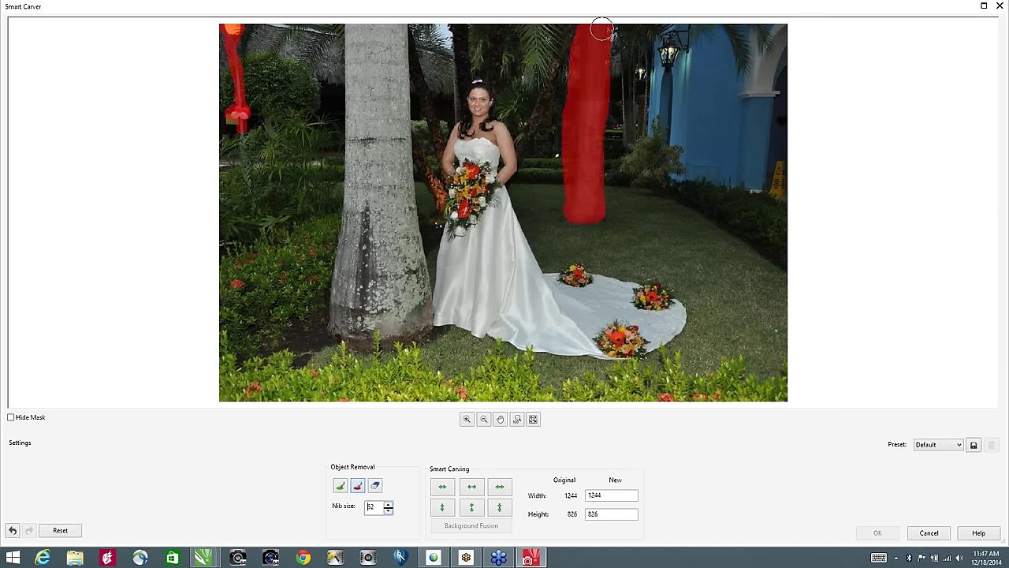
pyautogui.click(340, 485)
pyautogui.moveTo(524, 69)
pyautogui.mouseDown()
pyautogui.moveTo(523, 145)
pyautogui.moveTo(545, 242)
pyautogui.moveTo(597, 275)
pyautogui.moveTo(659, 275)
pyautogui.mouseUp()
pyautogui.moveTo(326, 36)
pyautogui.mouseDown()
pyautogui.moveTo(288, 209)
pyautogui.moveTo(296, 332)
pyautogui.mouseUp()
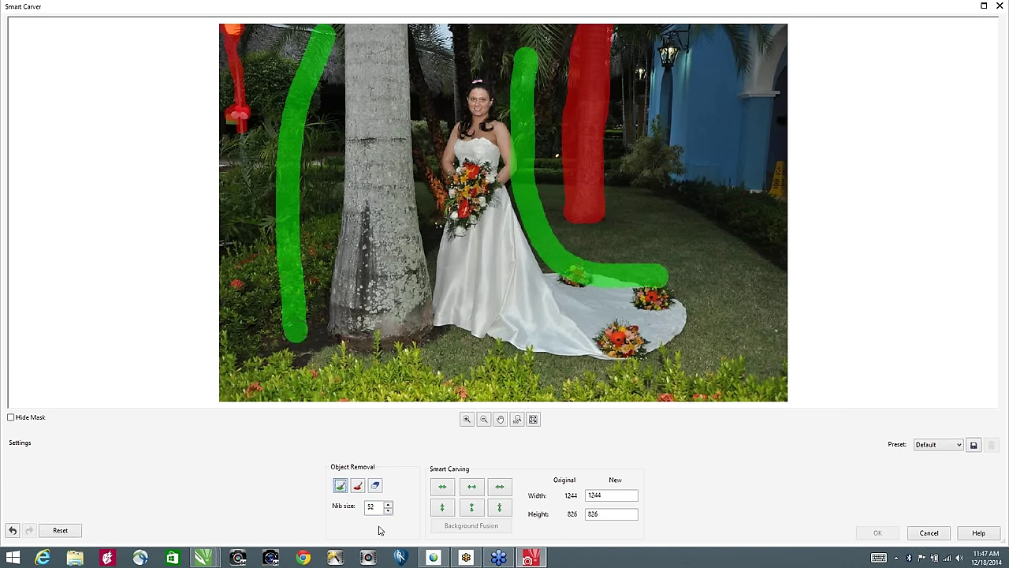
# Step: Auto-contract the photo horizontally to a width of 1087, run Background Fusion and accept the Smart Carver result
pyautogui.click(499, 488)
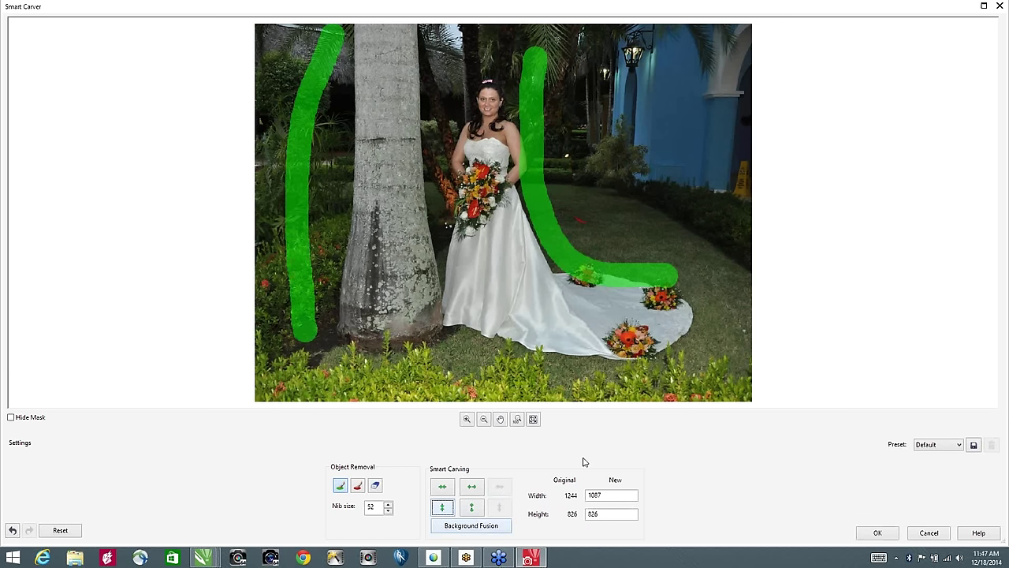
pyautogui.click(465, 530)
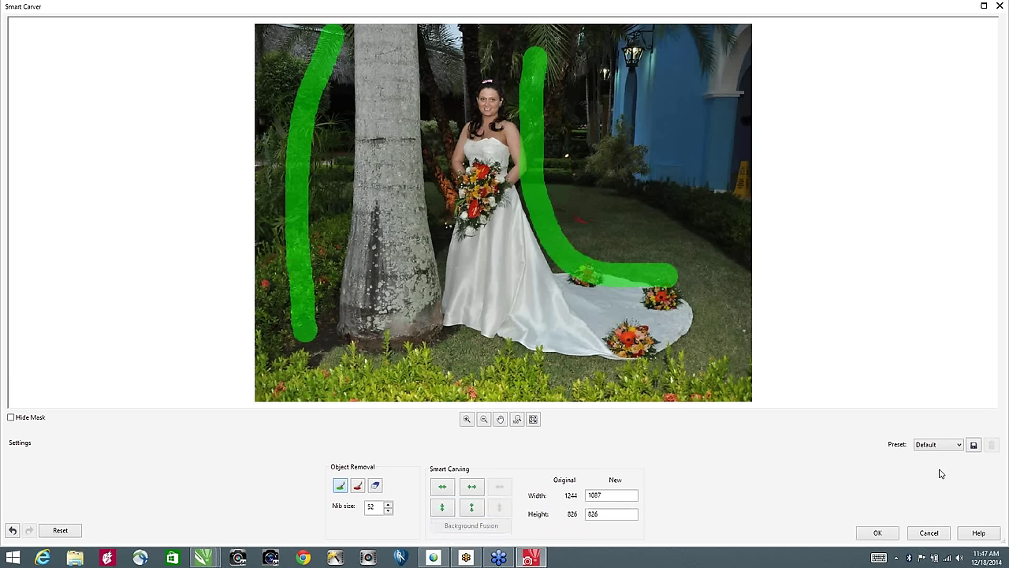
pyautogui.click(877, 533)
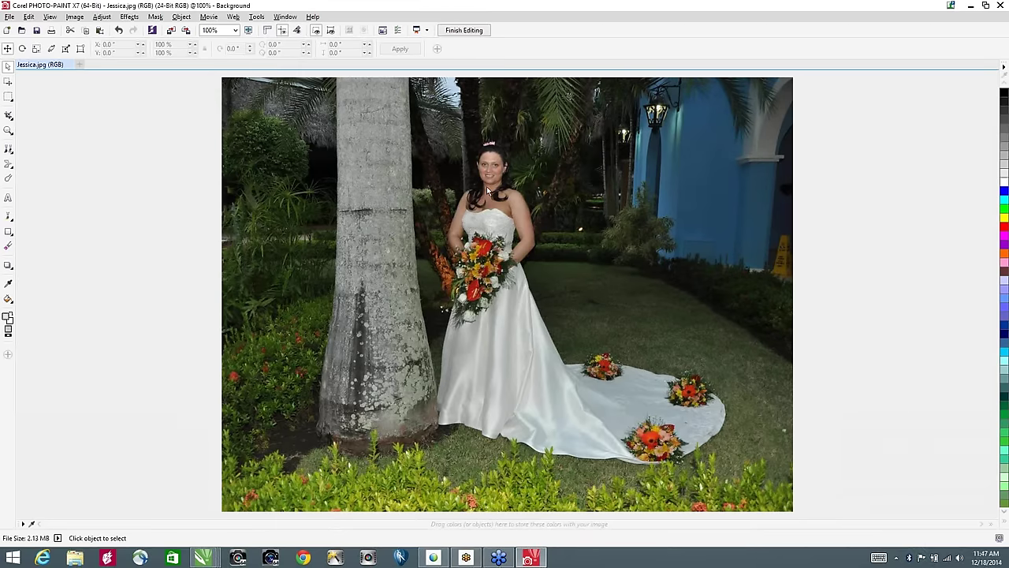
# Step: Close PHOTO-PAINT, saving the carved photo back to CorelDRAW, and go to the Additional Resources page, page 31
pyautogui.click(999, 6)
pyautogui.click(513, 295)
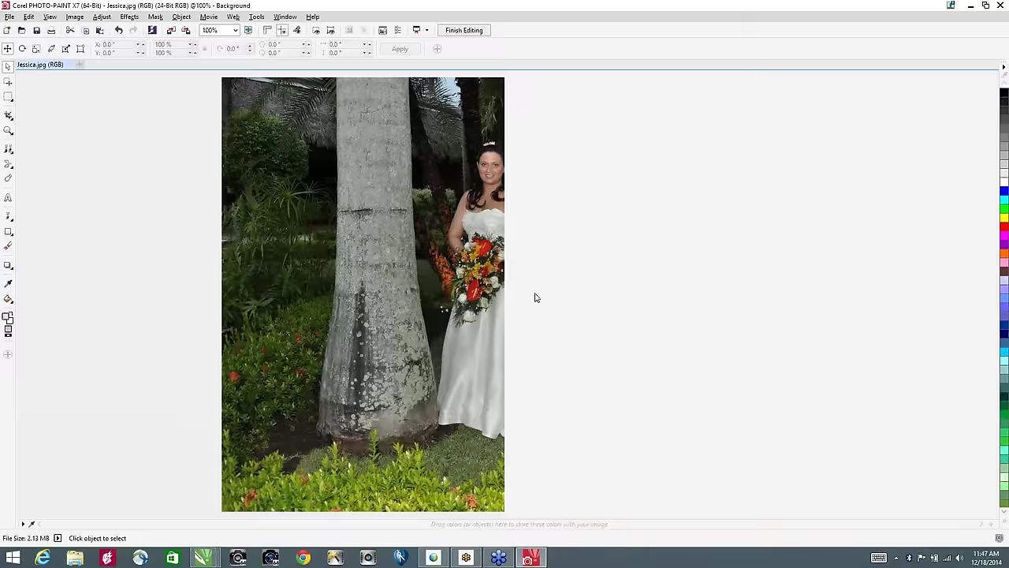
pyautogui.click(649, 176)
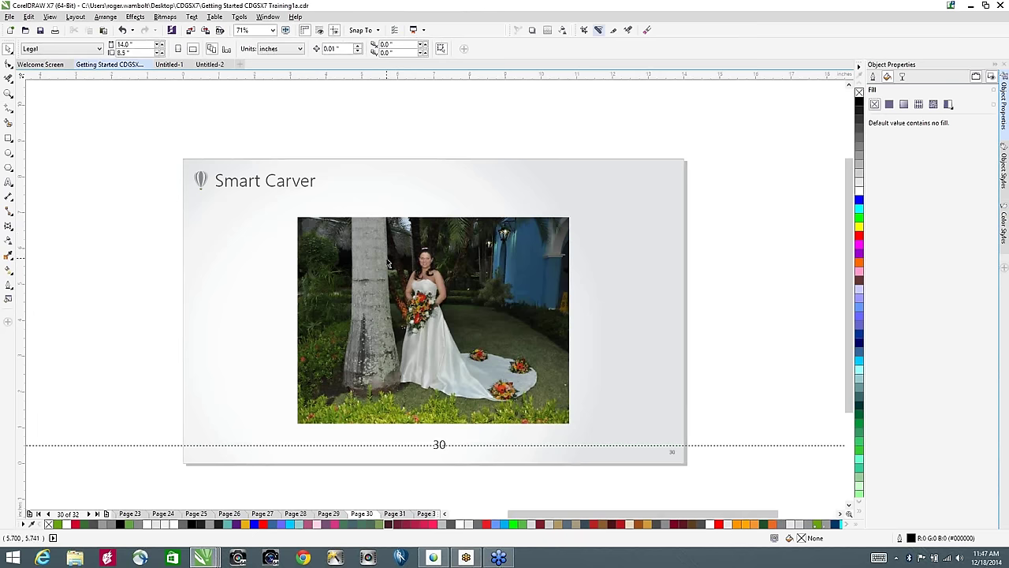
pyautogui.press('pagedown')
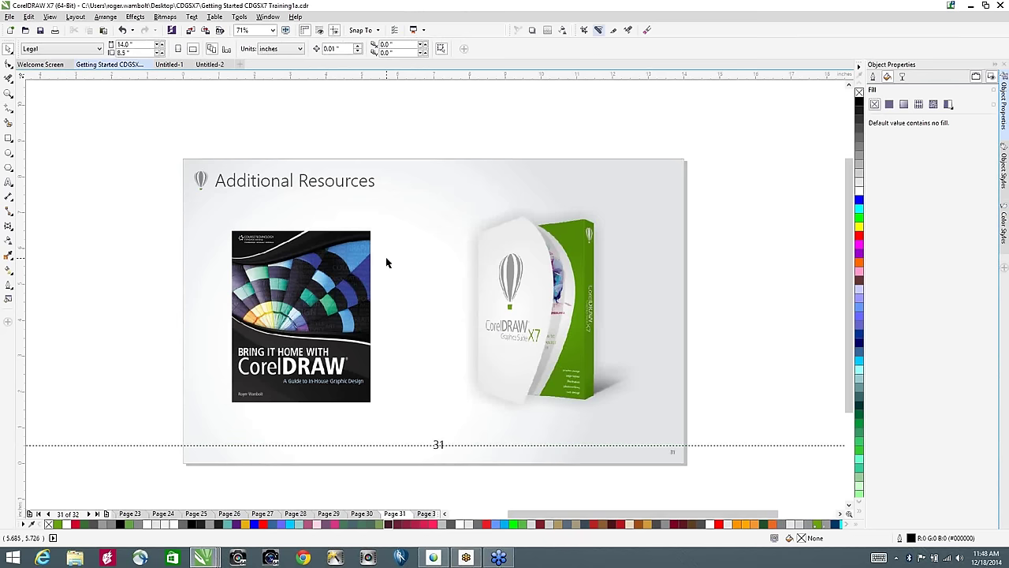
pyautogui.click(305, 559)
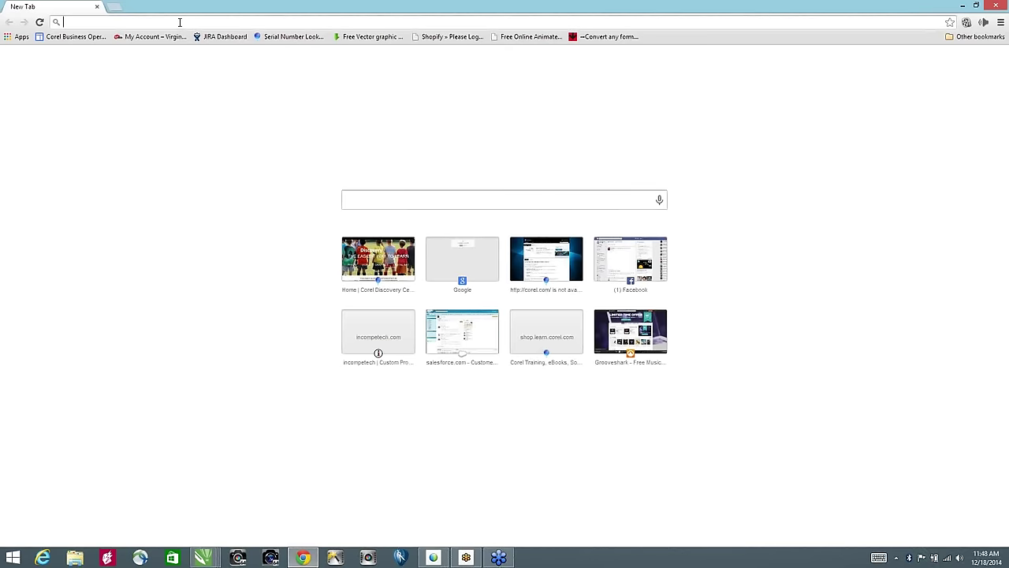
pyautogui.click(637, 324)
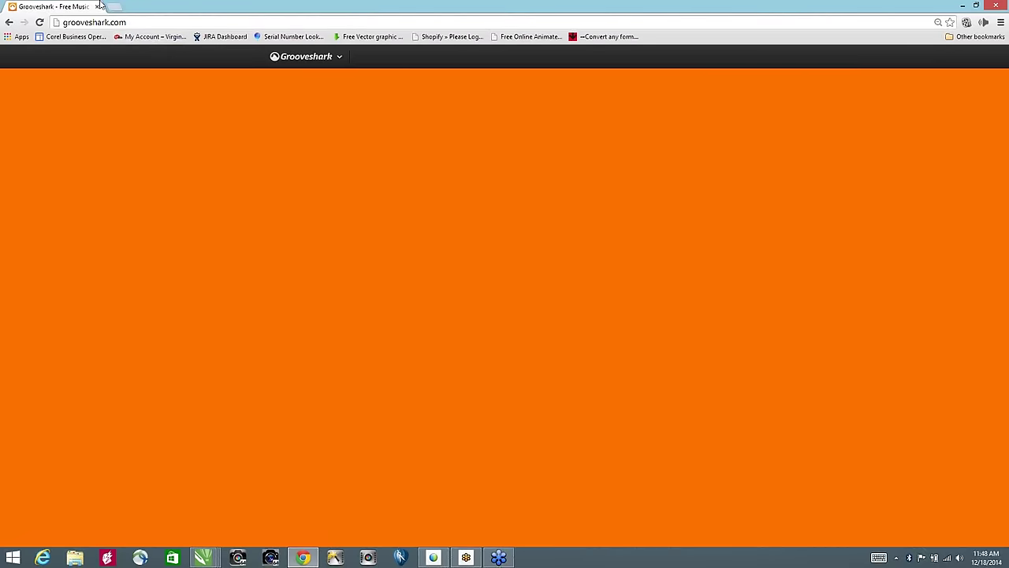
pyautogui.click(98, 7)
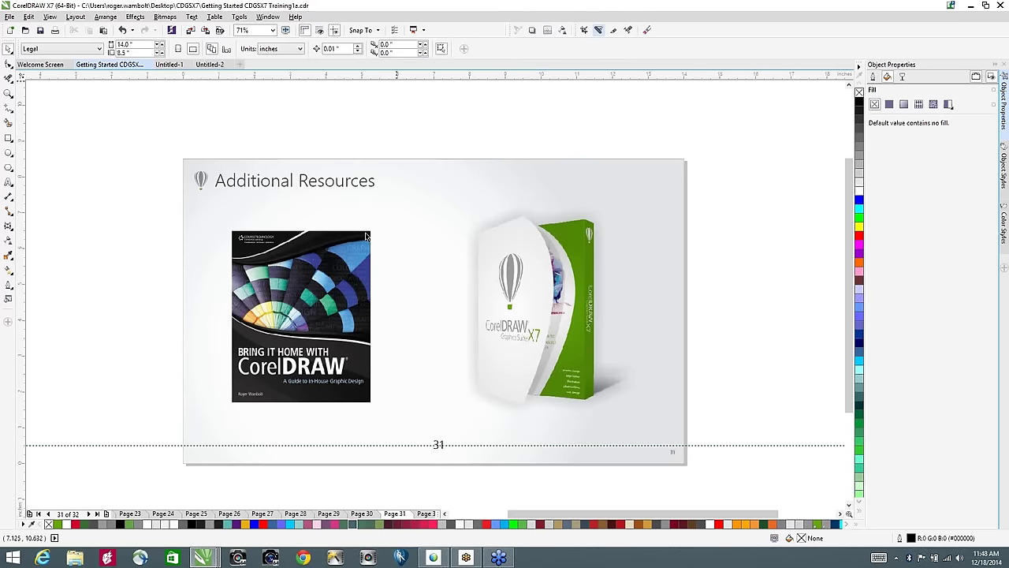
# Step: Switch to Chrome, go to corel.com and open the Learning section of the CorelDRAW product page
pyautogui.click(303, 557)
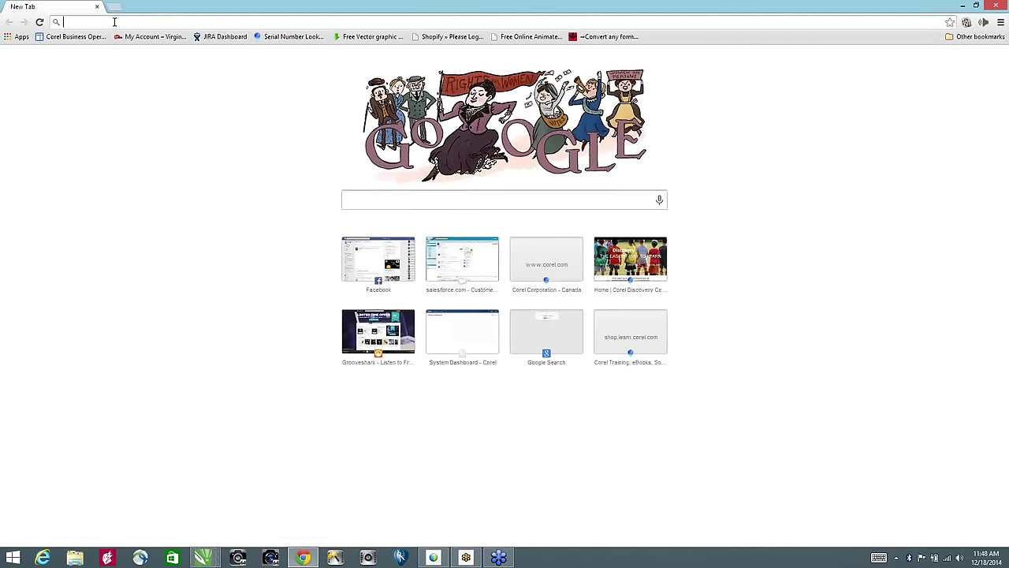
pyautogui.write('corel.com')
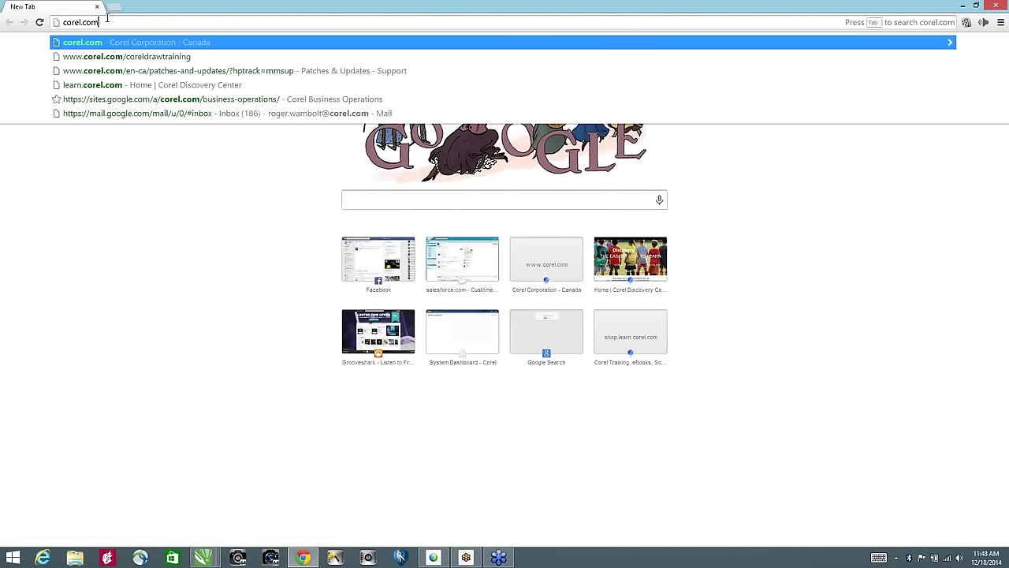
pyautogui.press('Return')
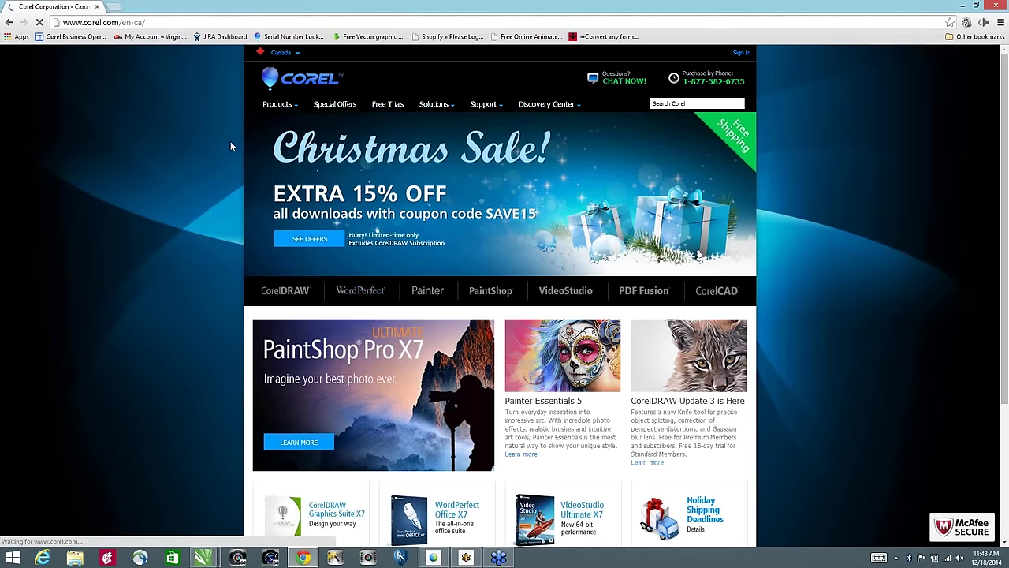
pyautogui.click(282, 289)
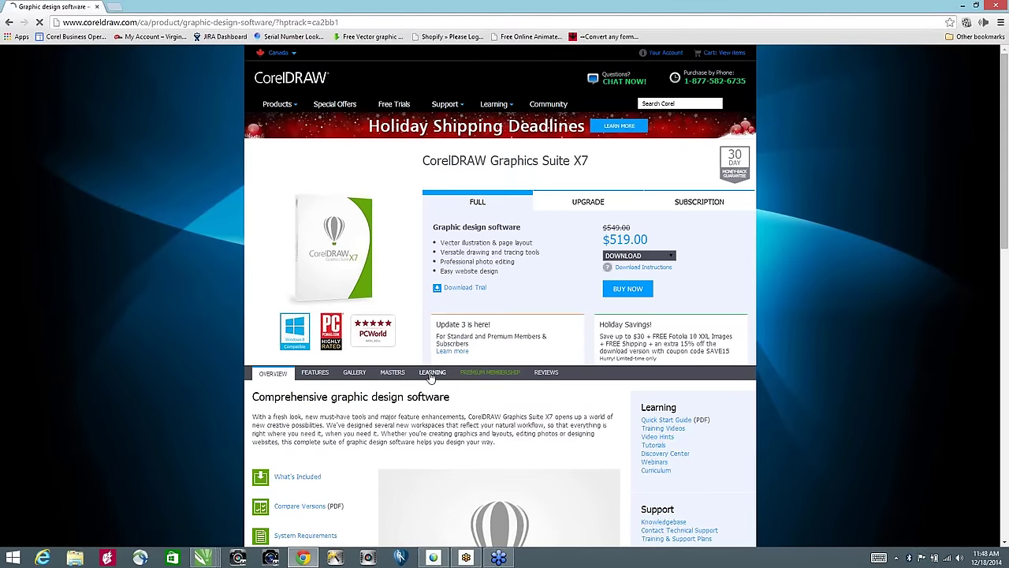
pyautogui.click(432, 373)
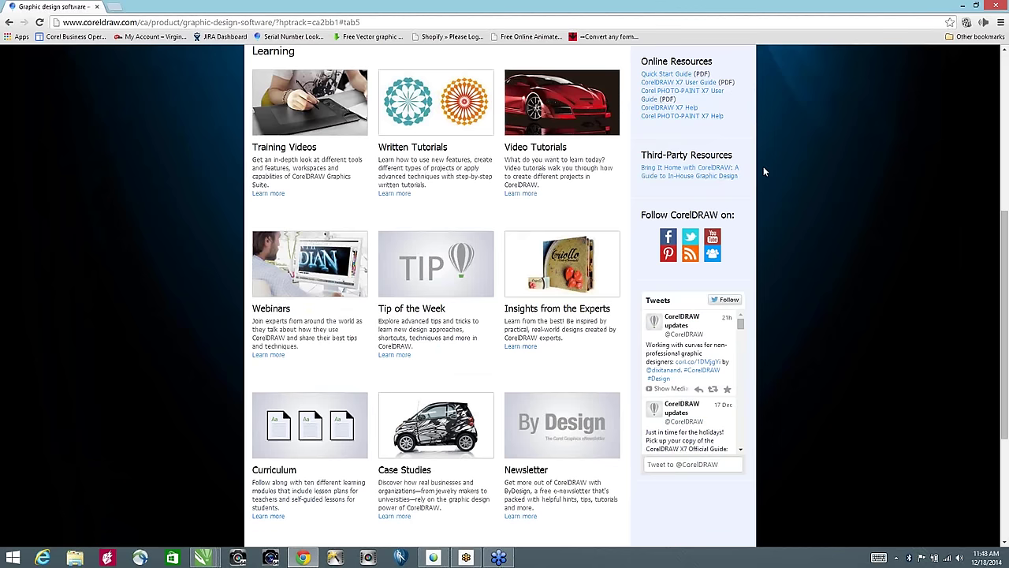
# Step: View the Bring It Home with CorelDRAW book page and return to the CorelDRAW Graphics Suite X7 product page
pyautogui.click(691, 172)
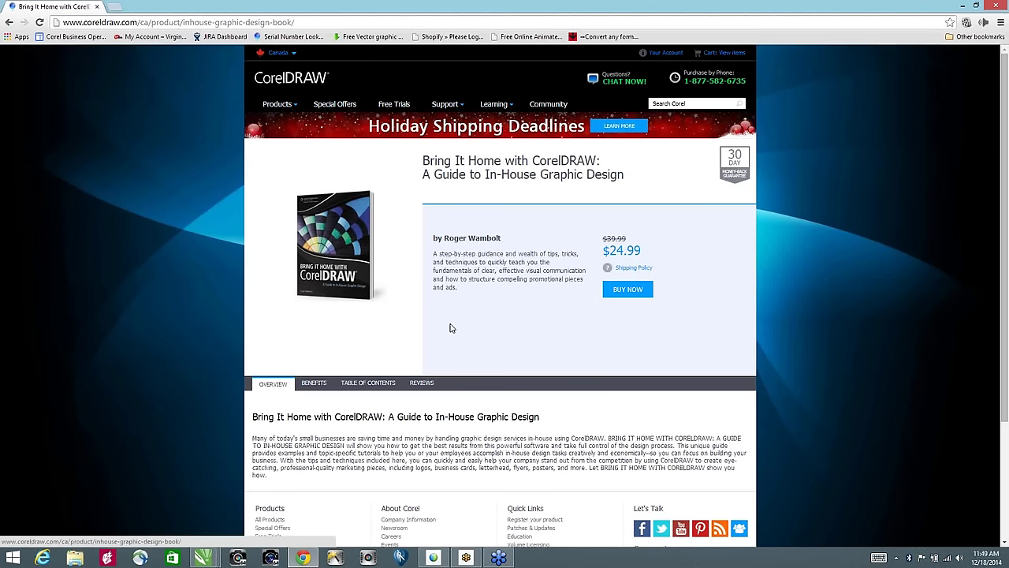
pyautogui.click(8, 23)
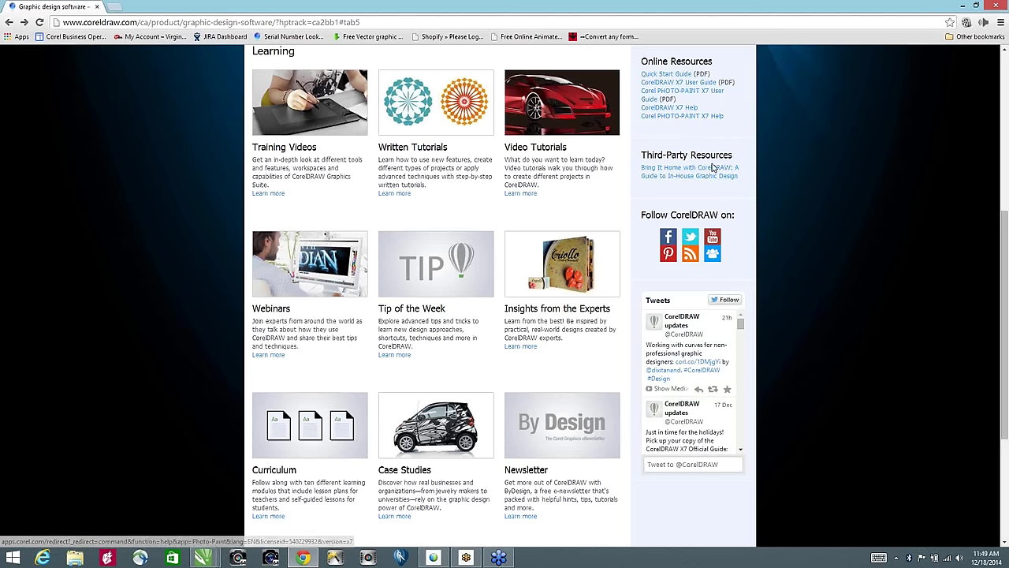
pyautogui.scroll(5, 685, 168)
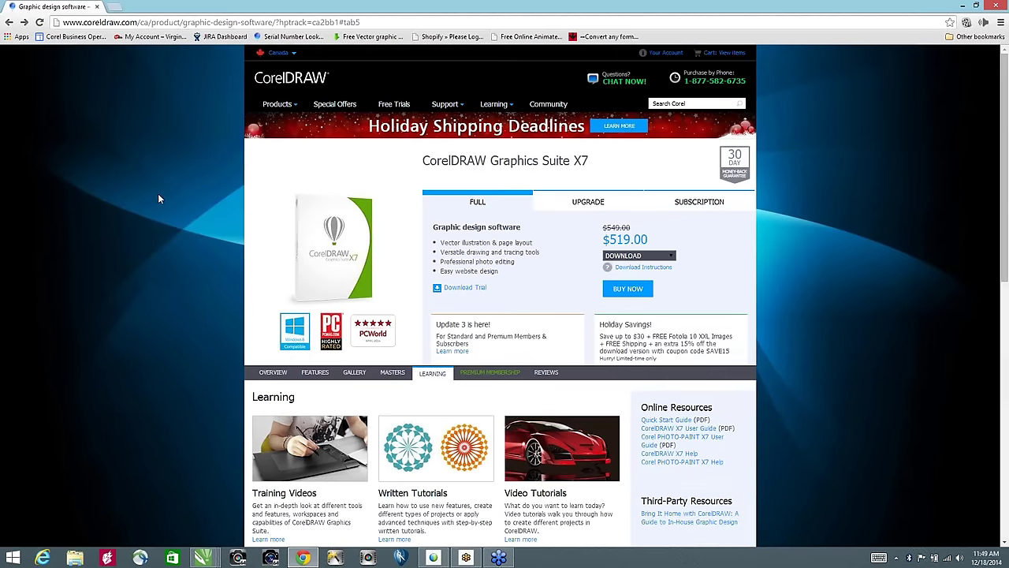
# Step: Open Corel's Discovery Center from the site's learning resources and go to its Graphics section
pyautogui.click(375, 20)
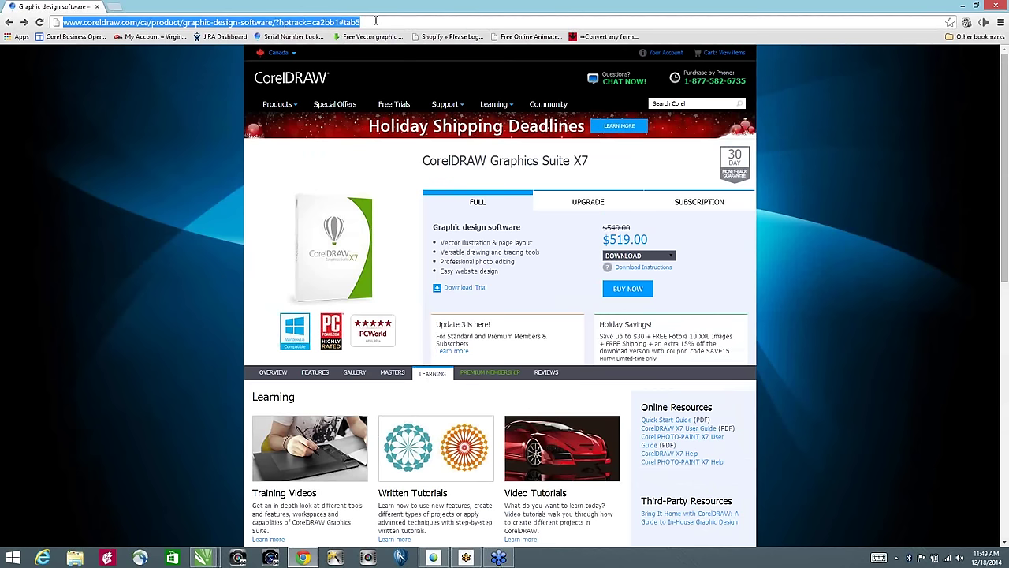
pyautogui.moveTo(497, 109)
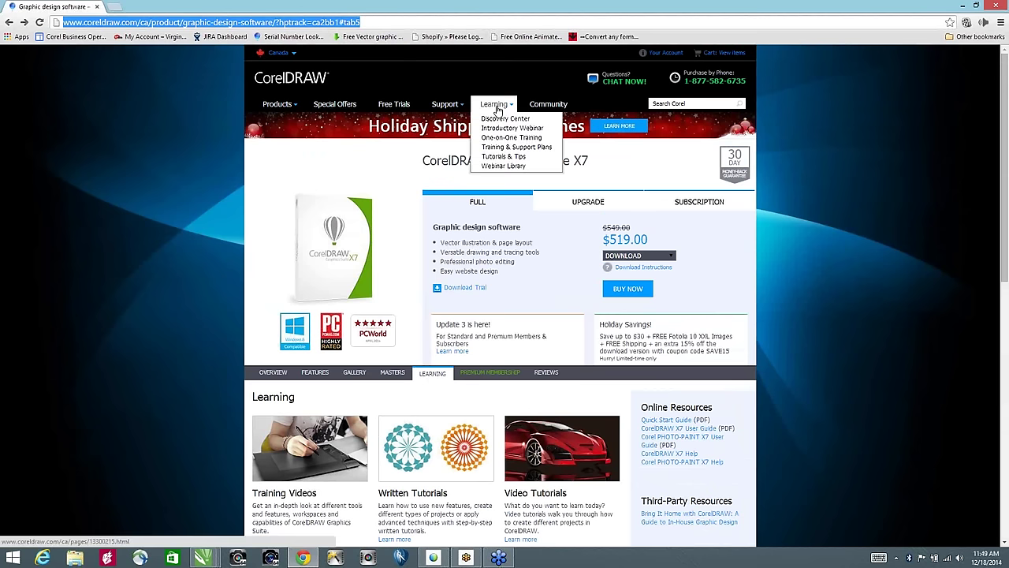
pyautogui.click(526, 119)
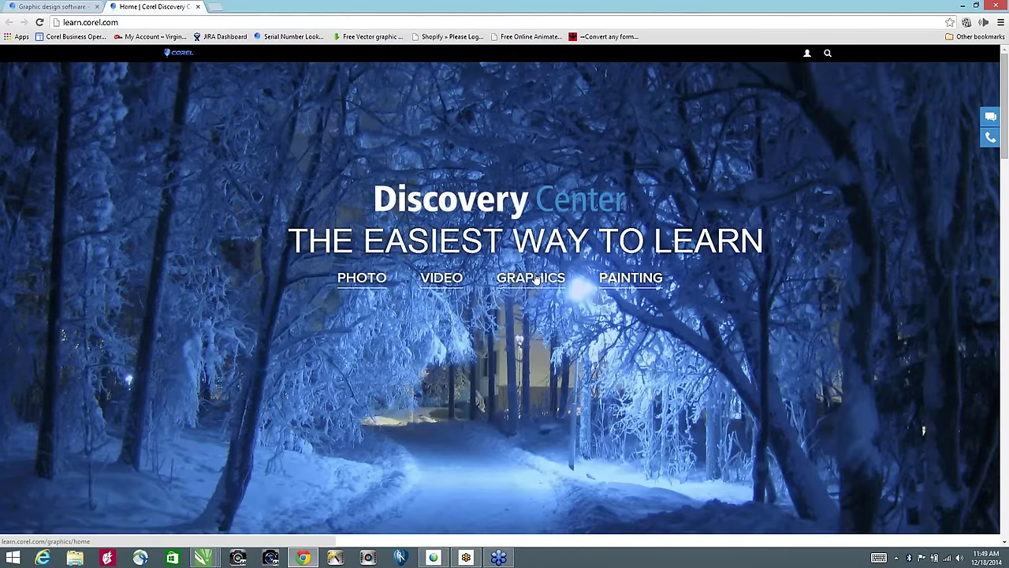
pyautogui.click(535, 277)
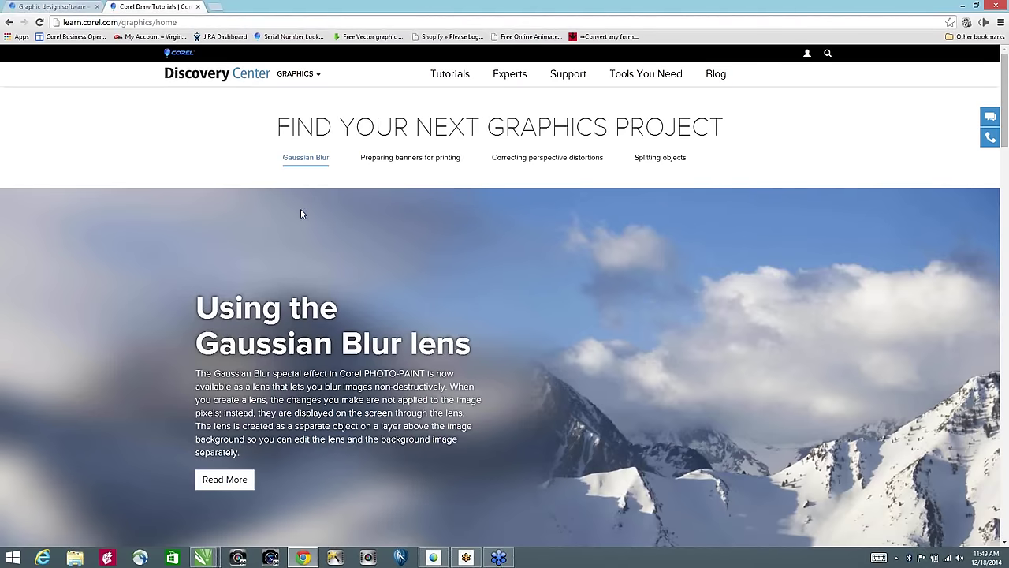
# Step: Examine the tutorials, training webinar and tips eBook offered on the Discovery Center's Graphics page
pyautogui.scroll(-5, 634, 283)
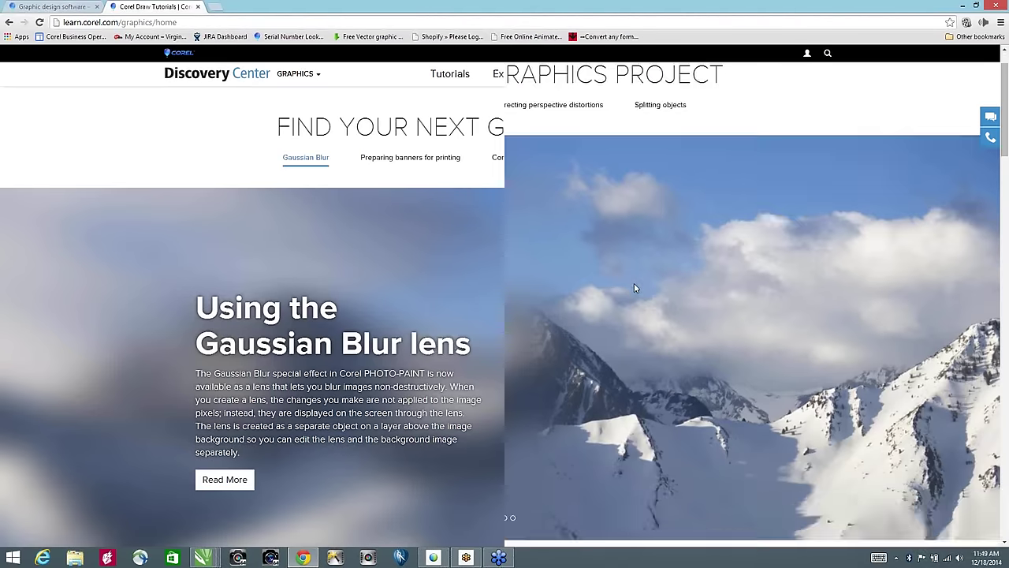
pyautogui.scroll(-4, 634, 288)
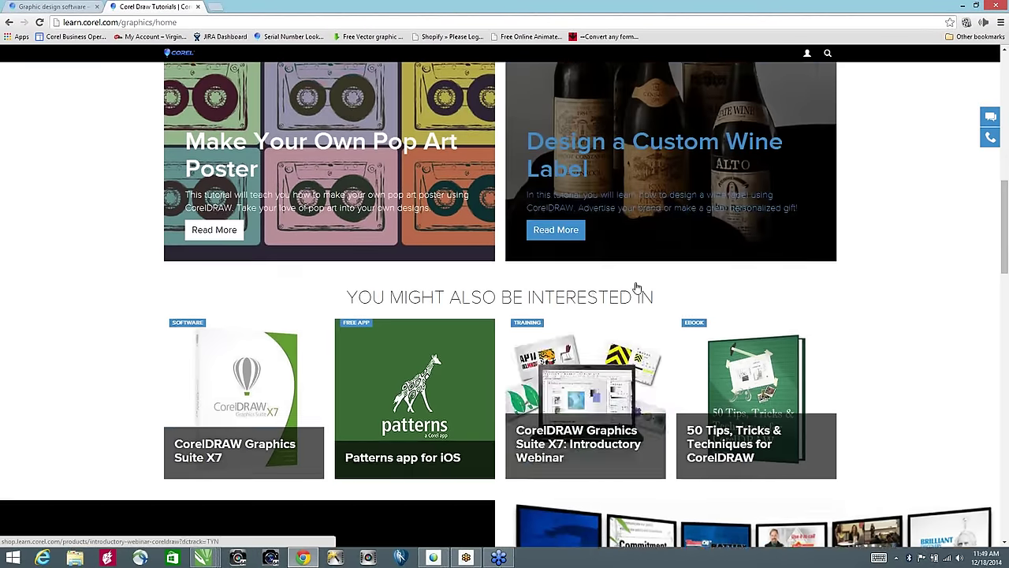
pyautogui.scroll(-3, 637, 286)
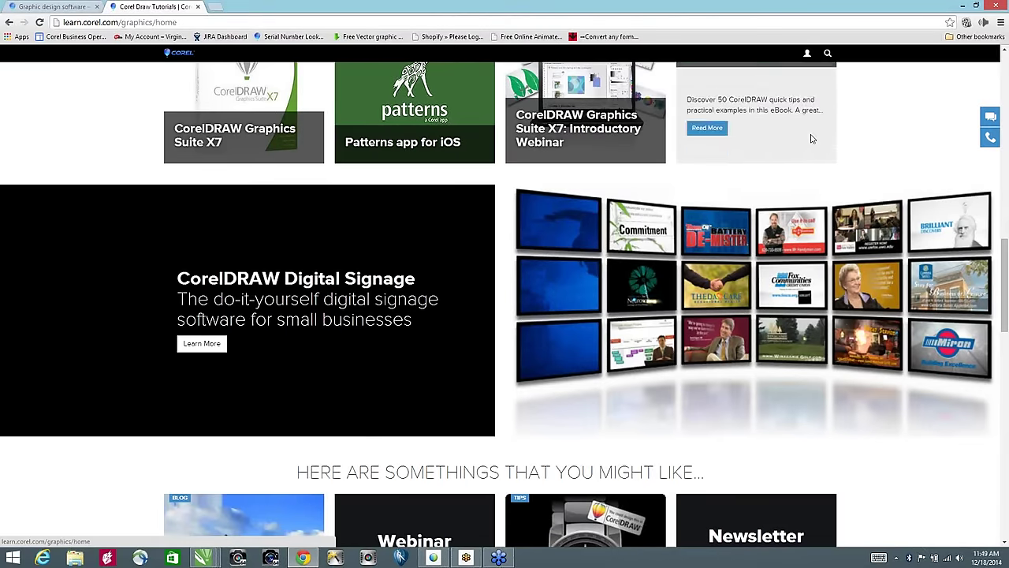
pyautogui.scroll(1, 850, 138)
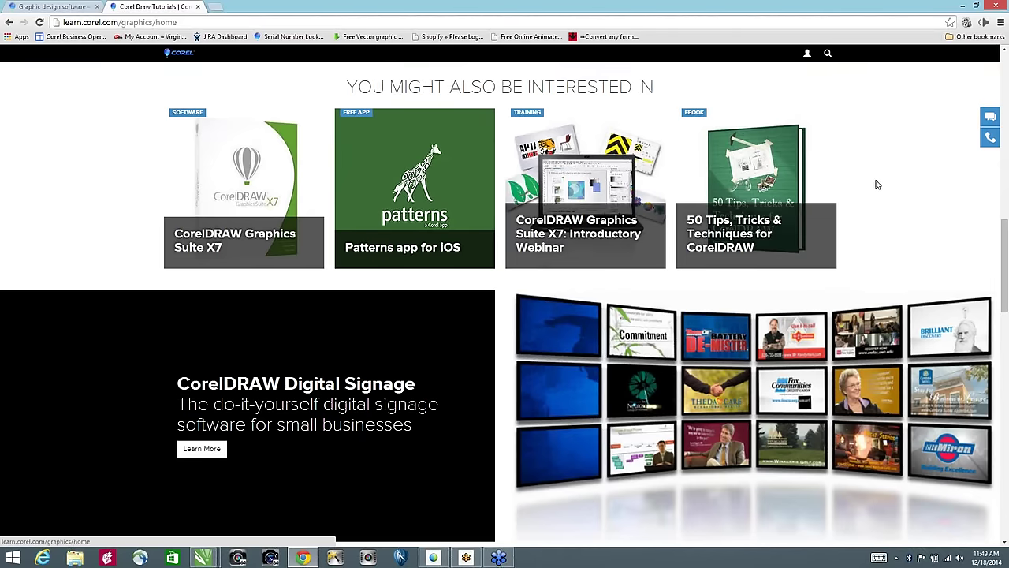
pyautogui.moveTo(789, 199)
pyautogui.moveTo(765, 150)
pyautogui.scroll(7, 911, 188)
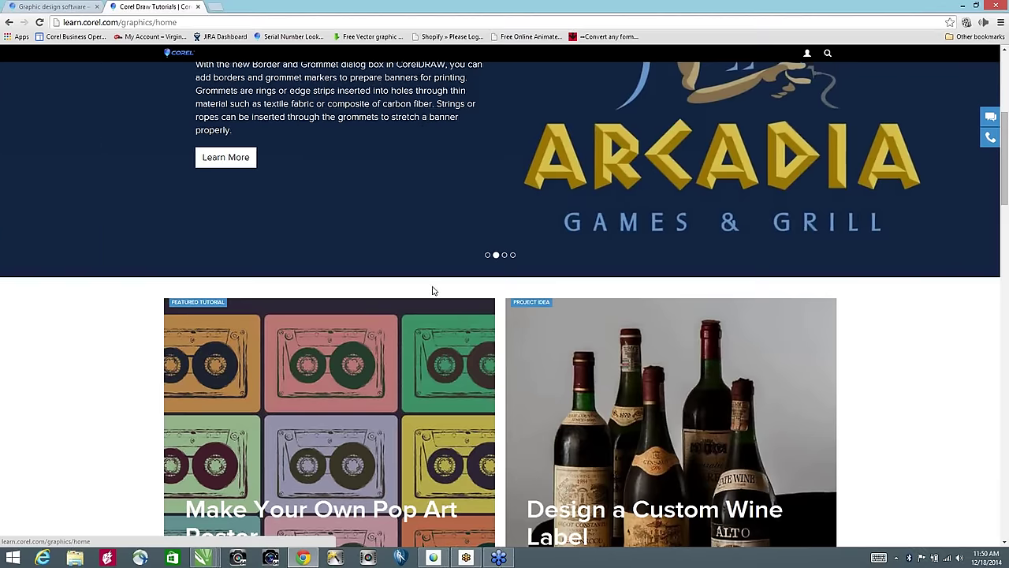
# Step: Bring Chrome back up and open the Introductory Webinar page from the CorelDRAW product page's learning resources
pyautogui.click(959, 6)
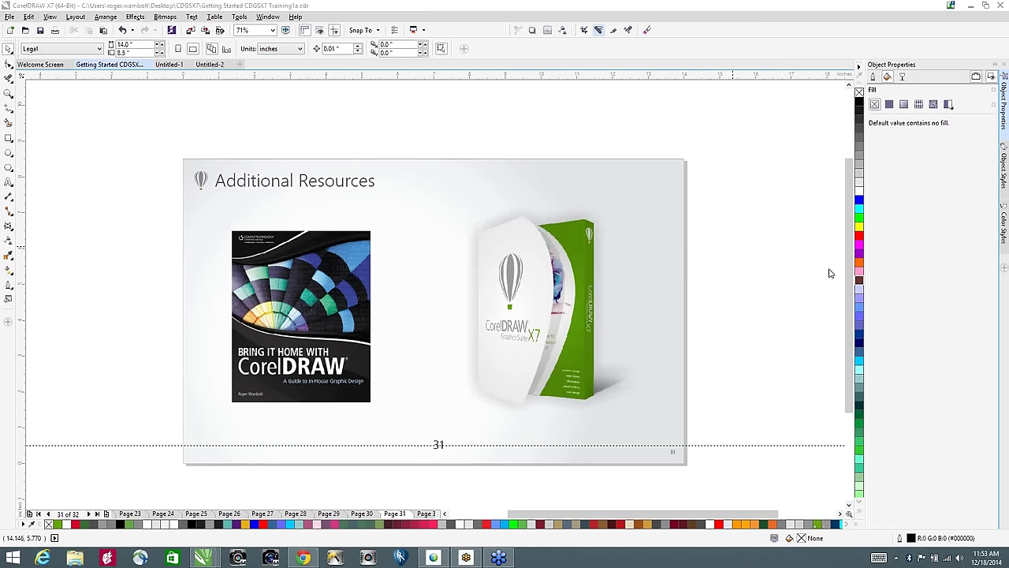
pyautogui.click(303, 557)
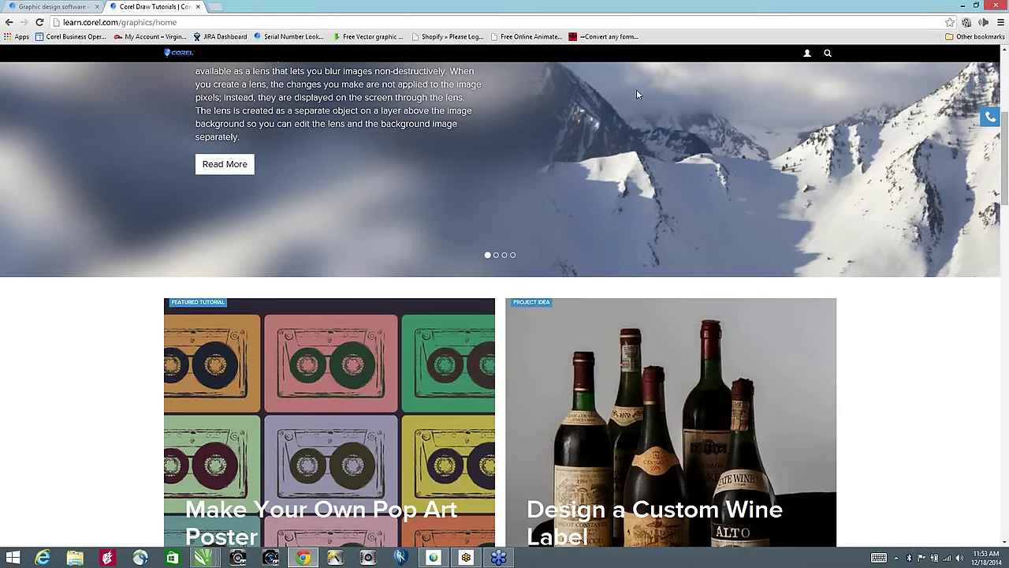
pyautogui.click(79, 6)
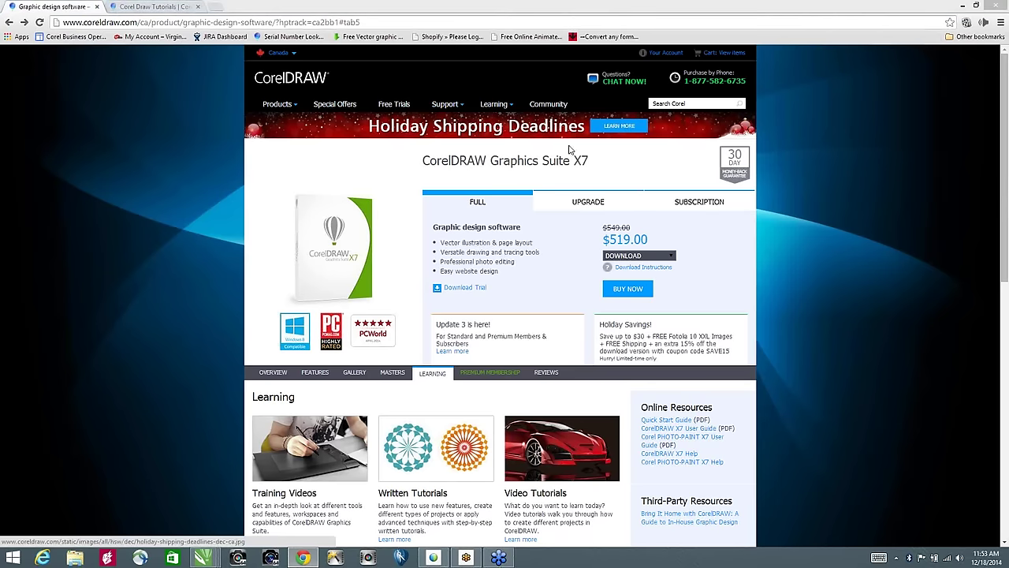
pyautogui.moveTo(493, 104)
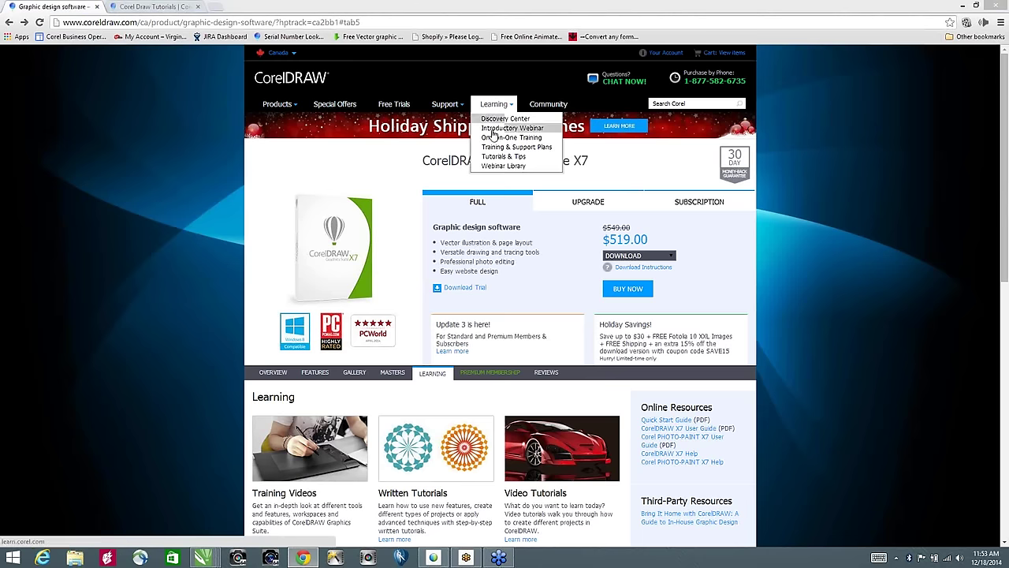
pyautogui.click(507, 128)
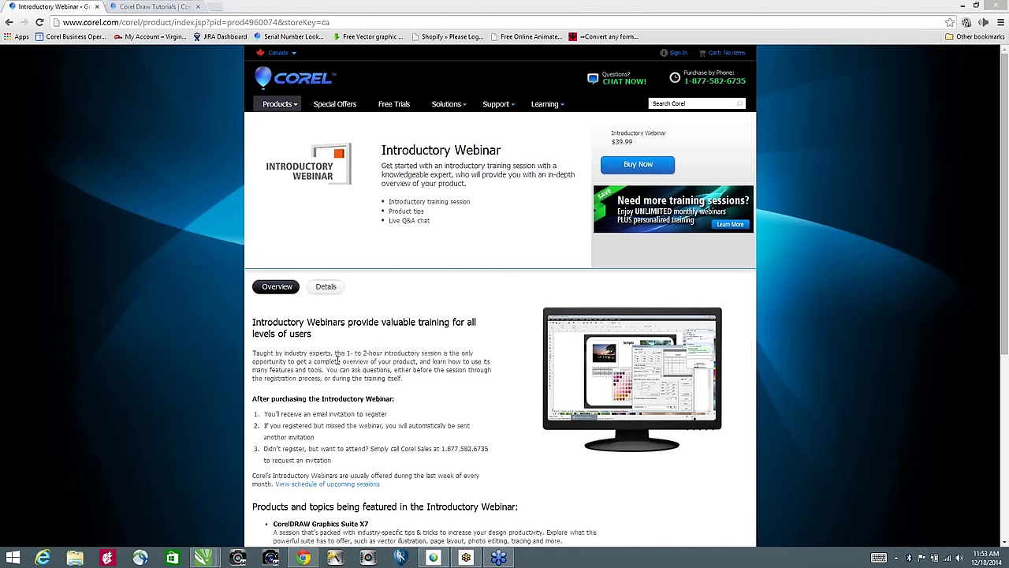
# Step: Open the schedule of upcoming introductory webinars and check the CorelDRAW Graphics Suite X7 session dates
pyautogui.click(362, 488)
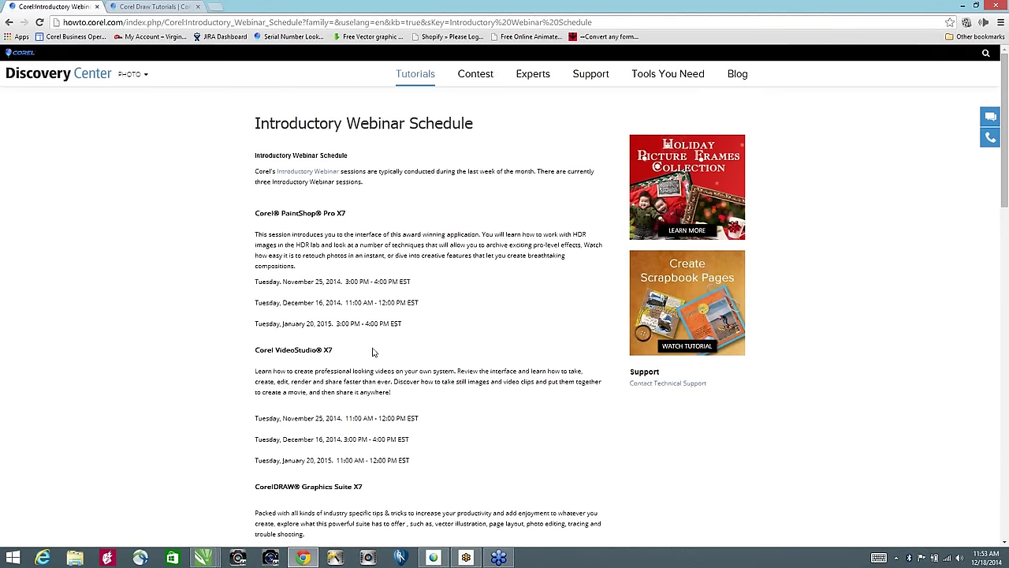
pyautogui.scroll(-5, 373, 353)
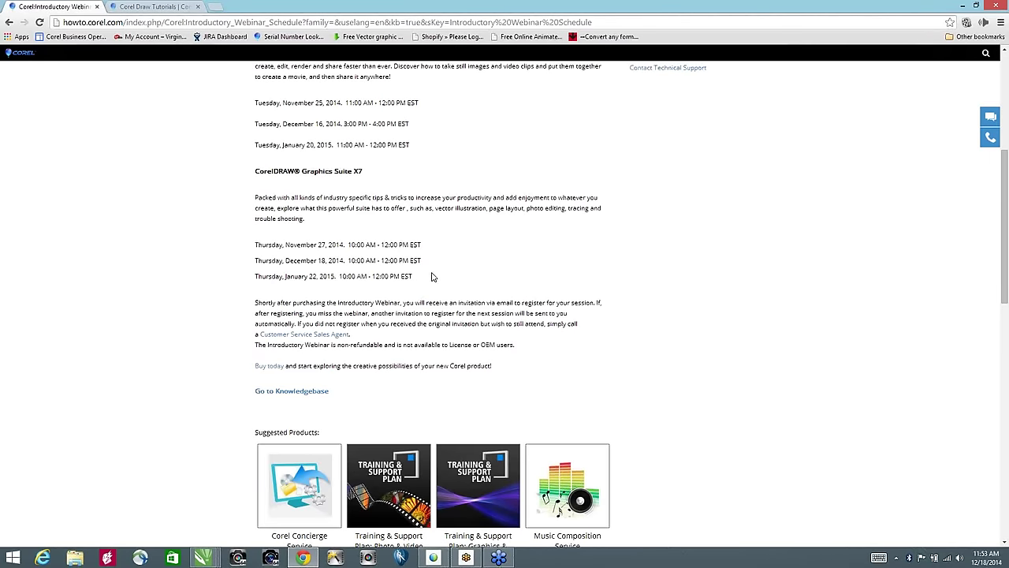
pyautogui.tripleClick(378, 272)
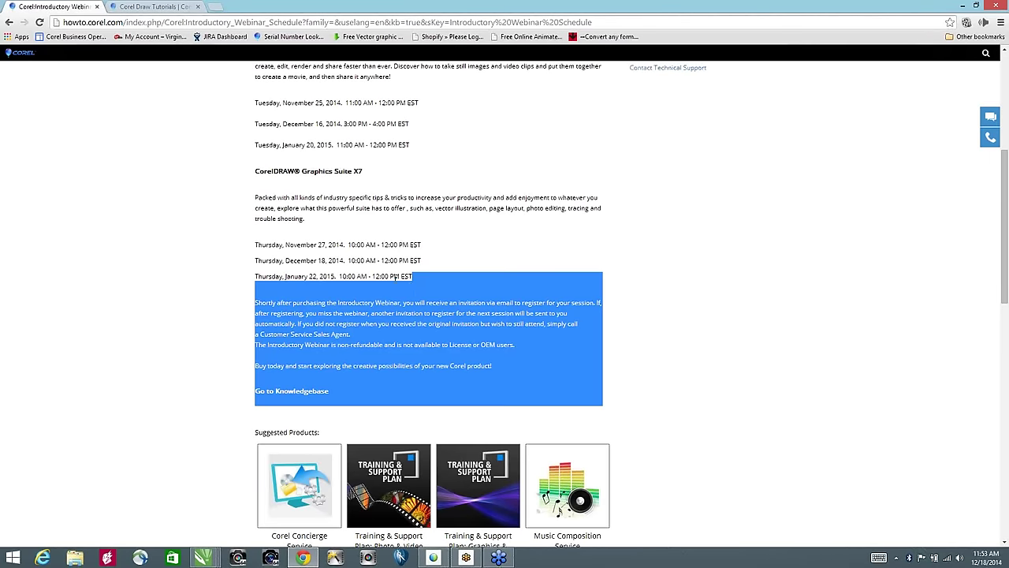
pyautogui.click(395, 276)
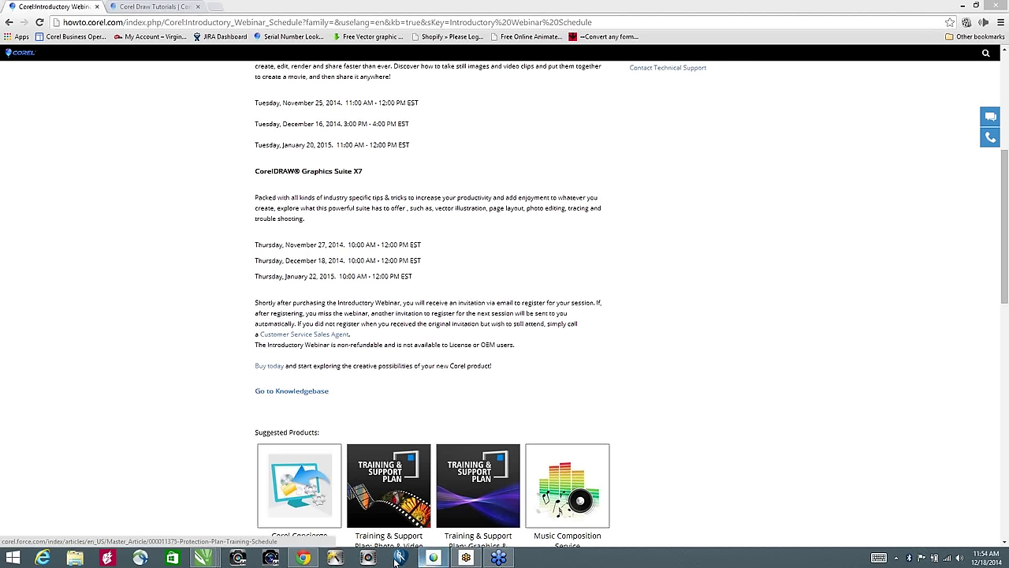
# Step: Switch to CorelDRAW, return to the Getting Started training document and open its Smart Carver page, page 30, from the page sorter
pyautogui.moveTo(203, 560)
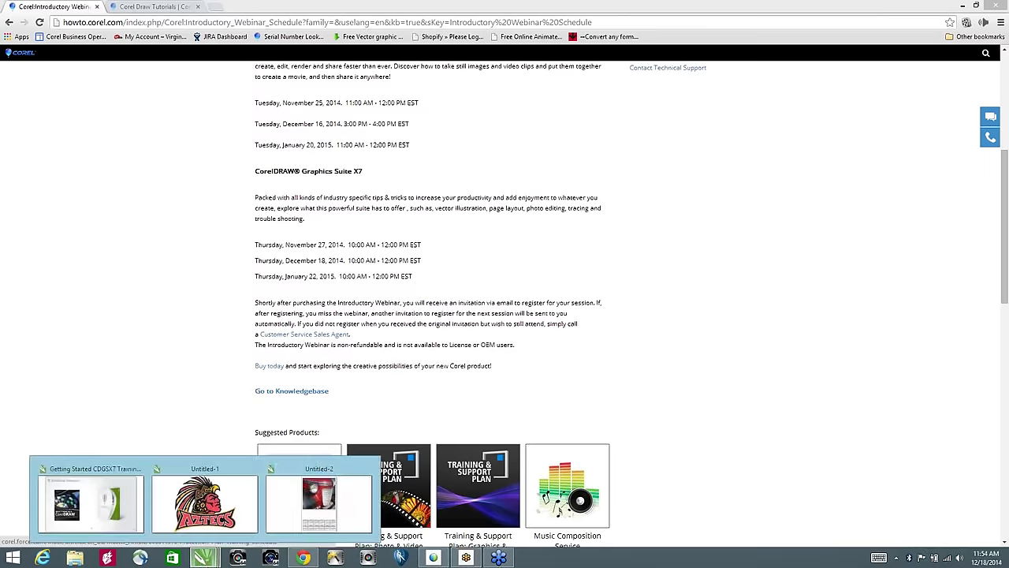
pyautogui.click(291, 468)
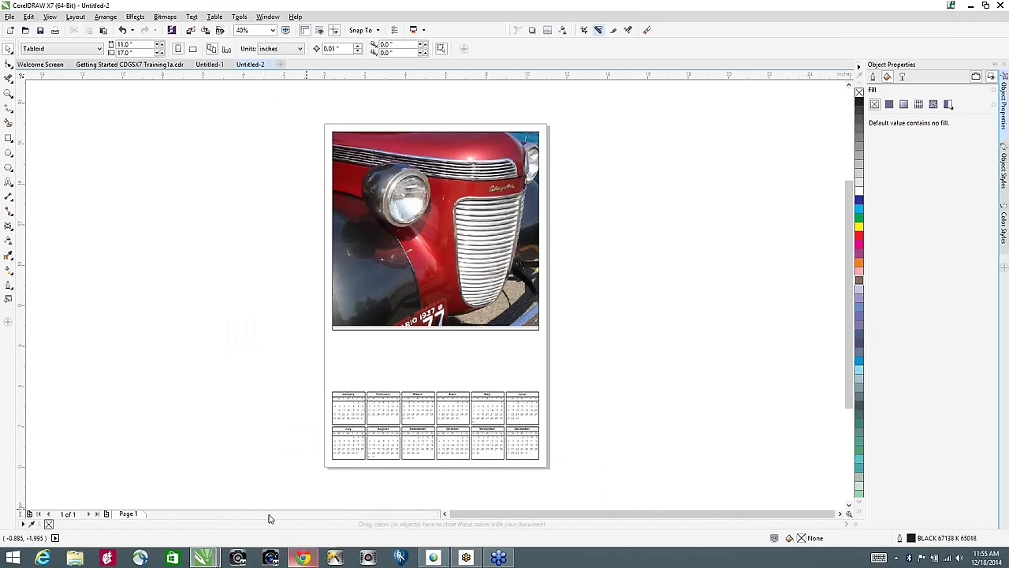
pyautogui.click(123, 66)
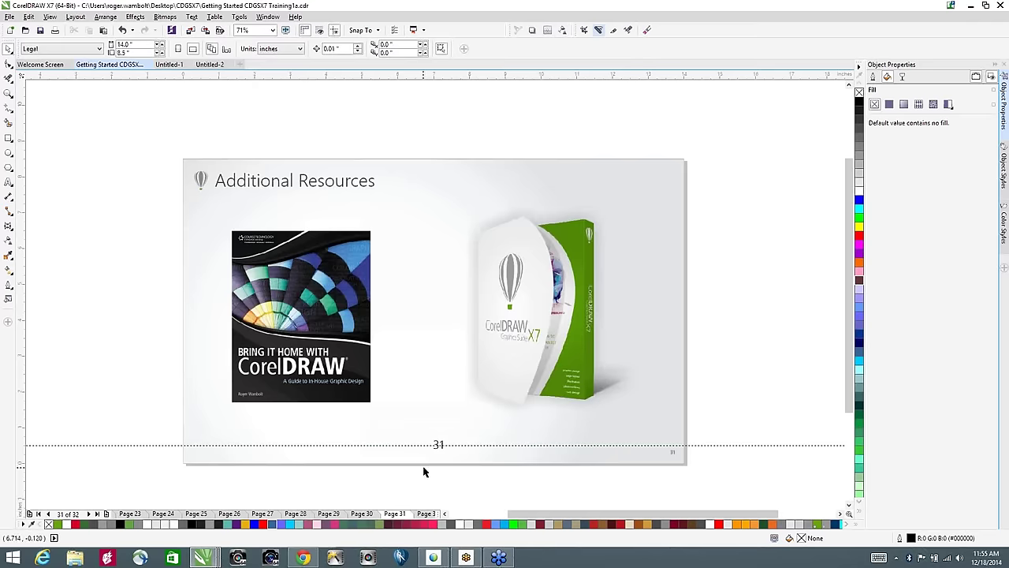
pyautogui.hotkey('ctrl', 'shift', 'p')
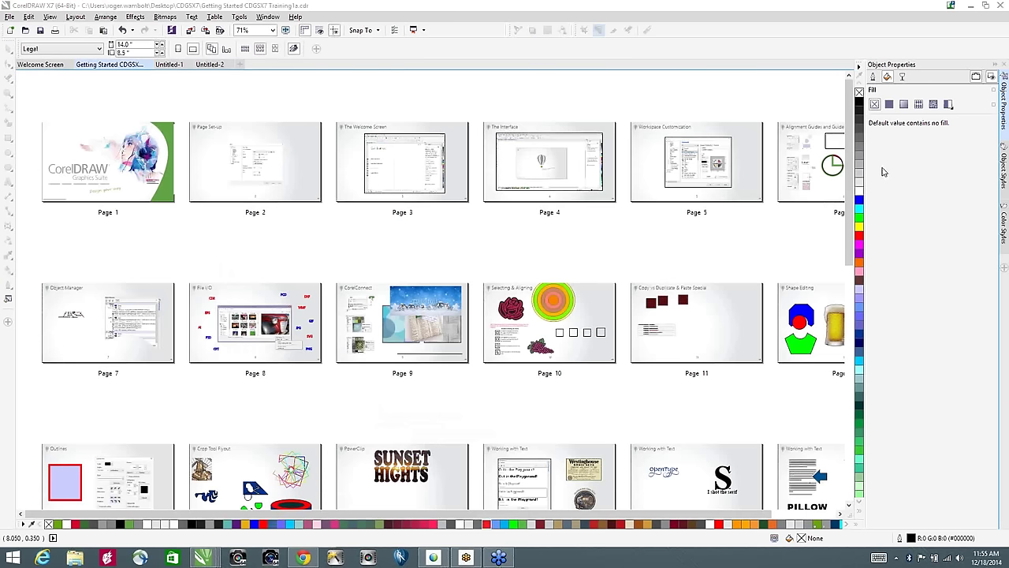
pyautogui.moveTo(848, 136); pyautogui.dragTo(867, 365)
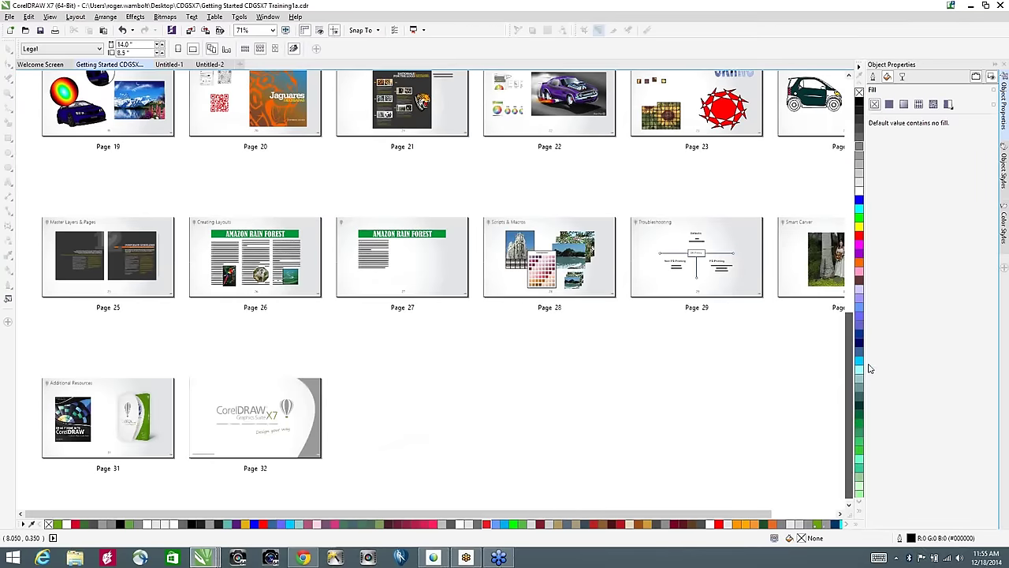
pyautogui.doubleClick(812, 282)
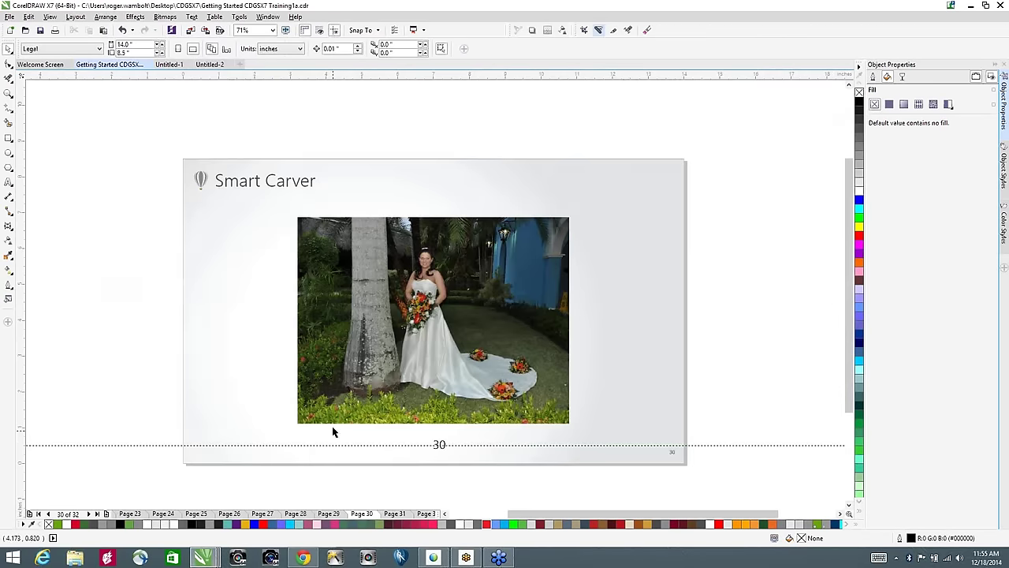
# Step: Open the wedding photo for editing in Corel PHOTO-PAINT and start the Smart Carver
pyautogui.click(334, 422)
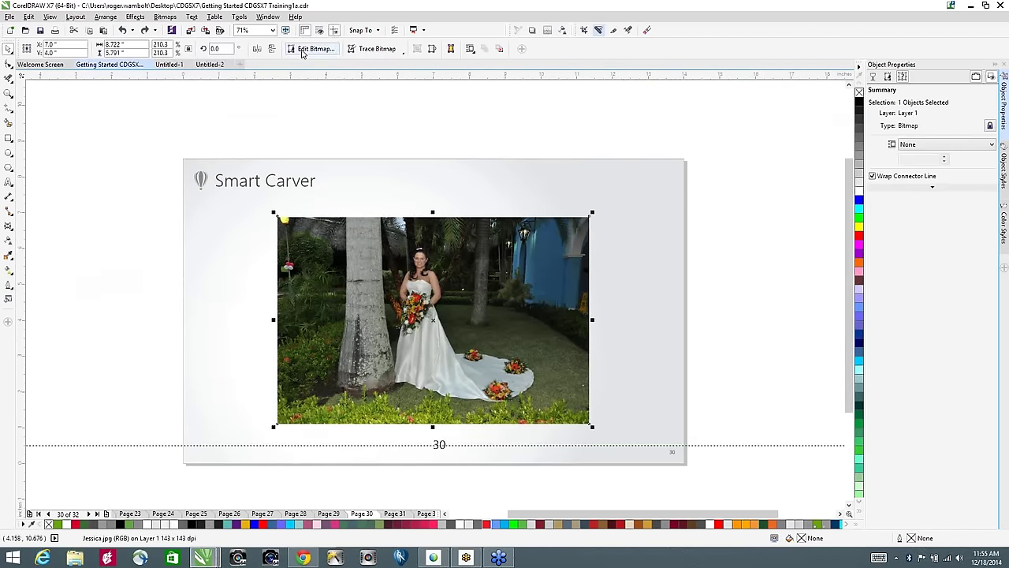
pyautogui.click(302, 52)
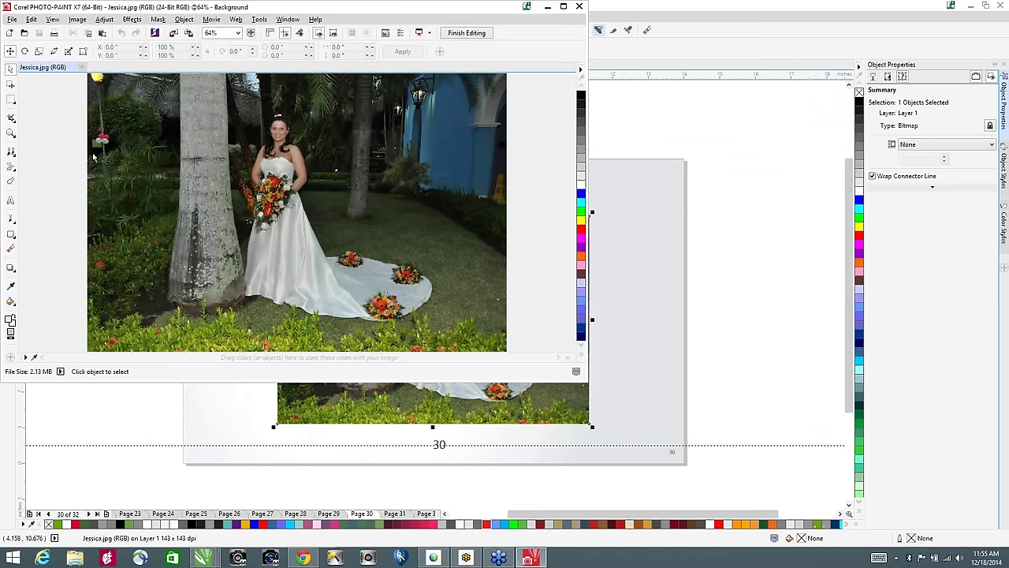
pyautogui.click(82, 21)
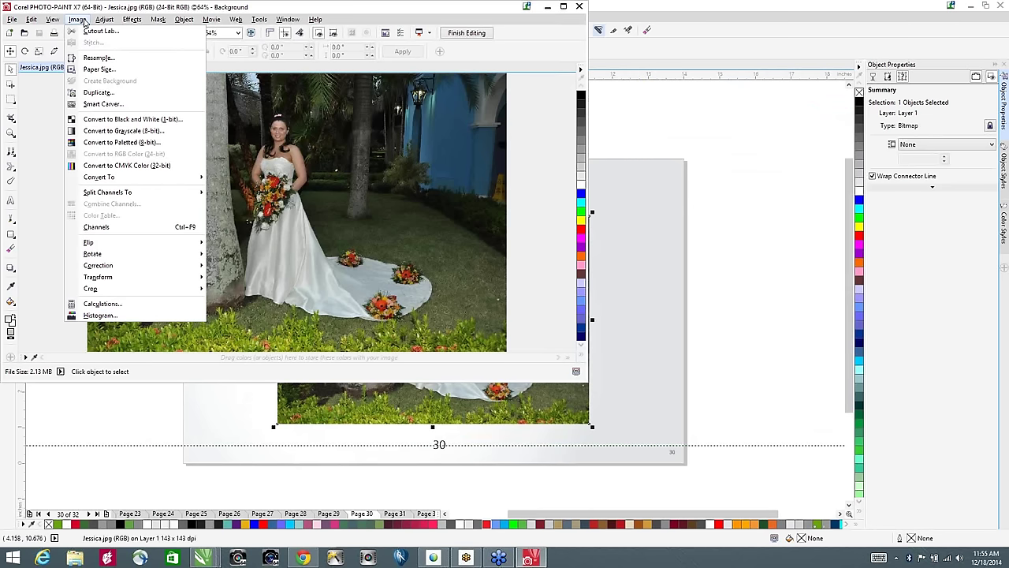
pyautogui.click(101, 104)
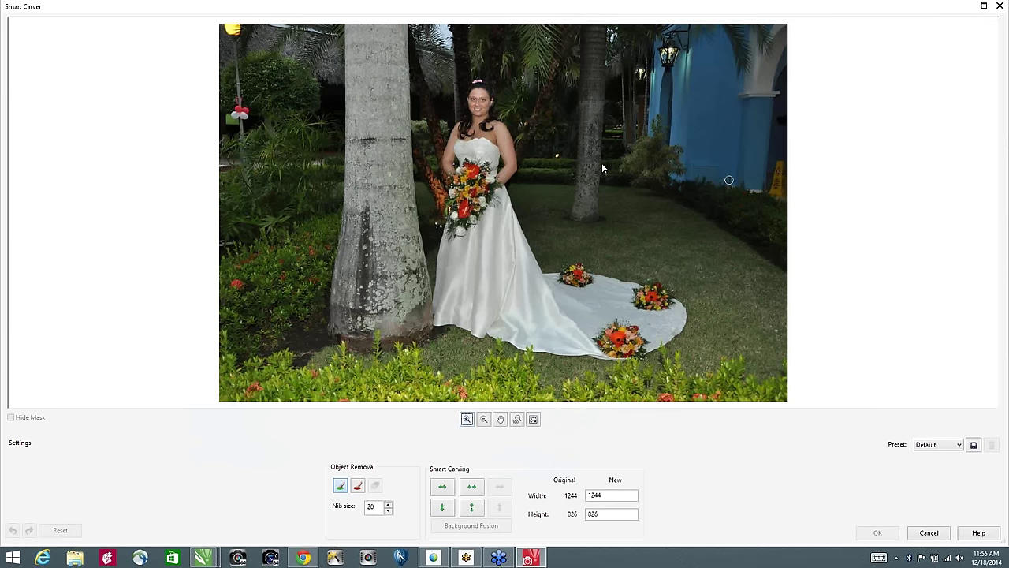
# Step: Mark the yellow lantern and hanging balloons for removal, carve them out horizontally, and expand the image width to about 1283 pixels
pyautogui.click(598, 160)
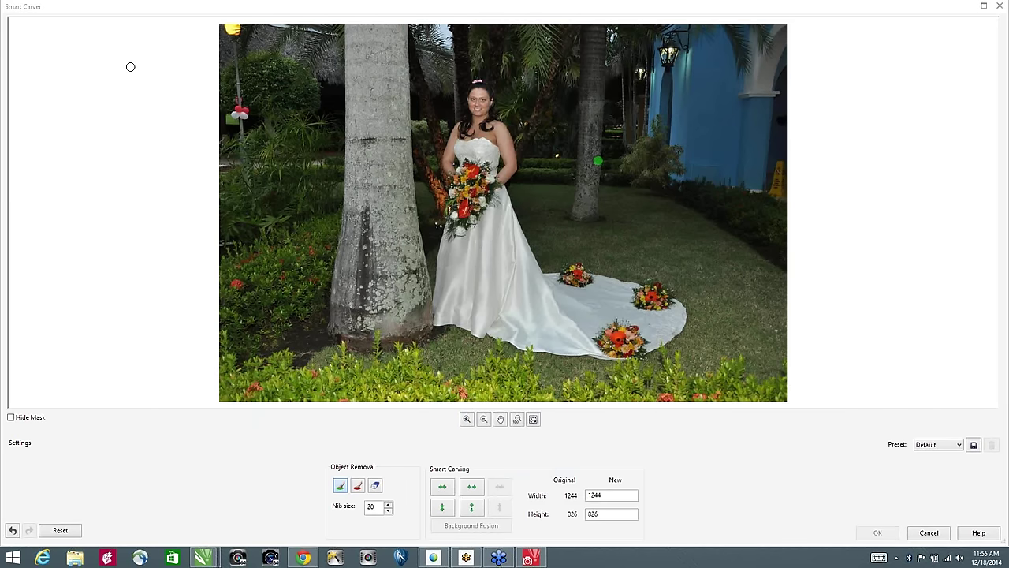
pyautogui.click(357, 485)
pyautogui.moveTo(242, 110); pyautogui.dragTo(230, 34)
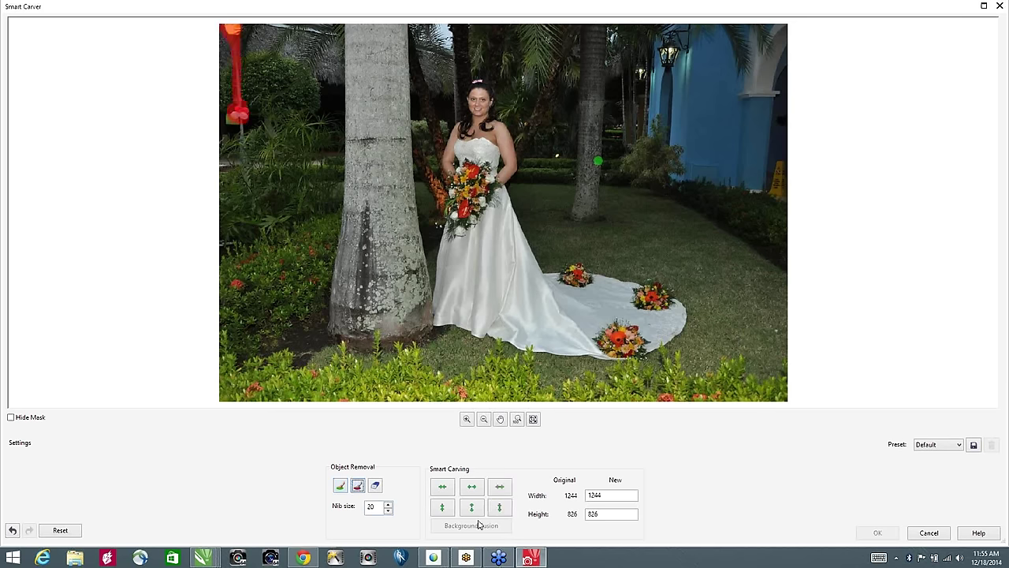
pyautogui.click(499, 486)
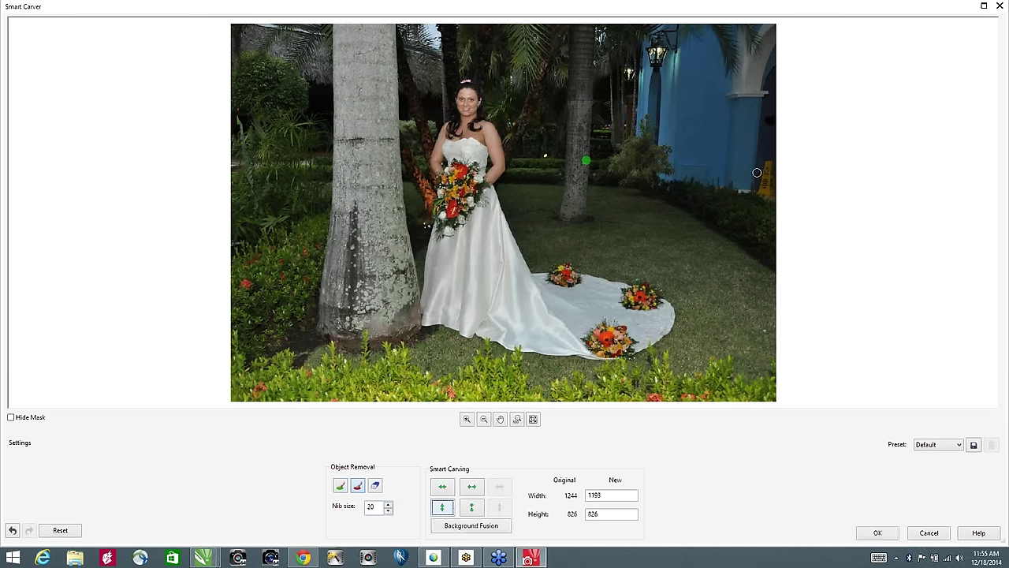
pyautogui.click(472, 487)
pyautogui.click(471, 489)
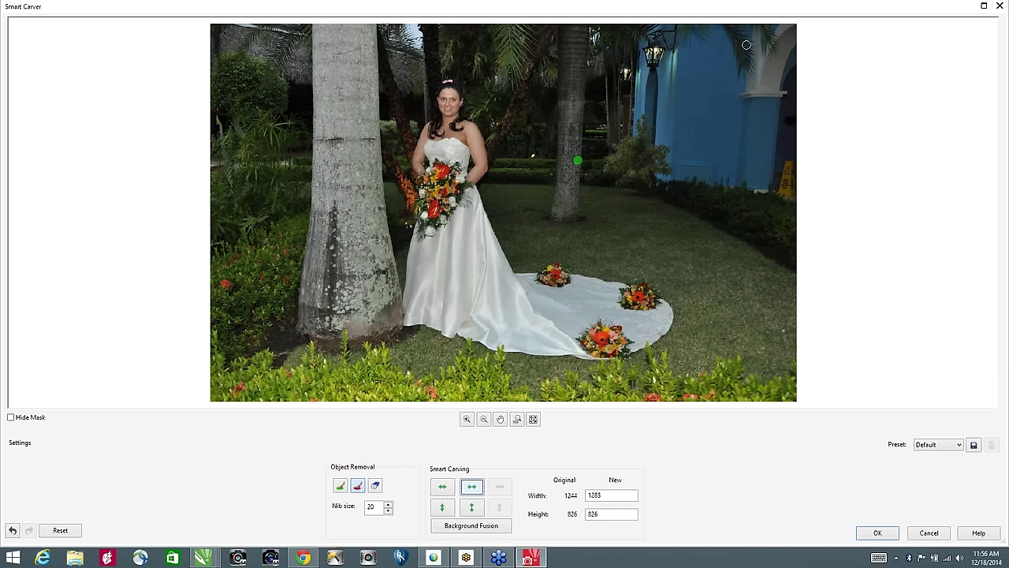
# Step: Set the nib size to 85 and paint the background tree trunk beside the bride for removal
pyautogui.click(694, 32)
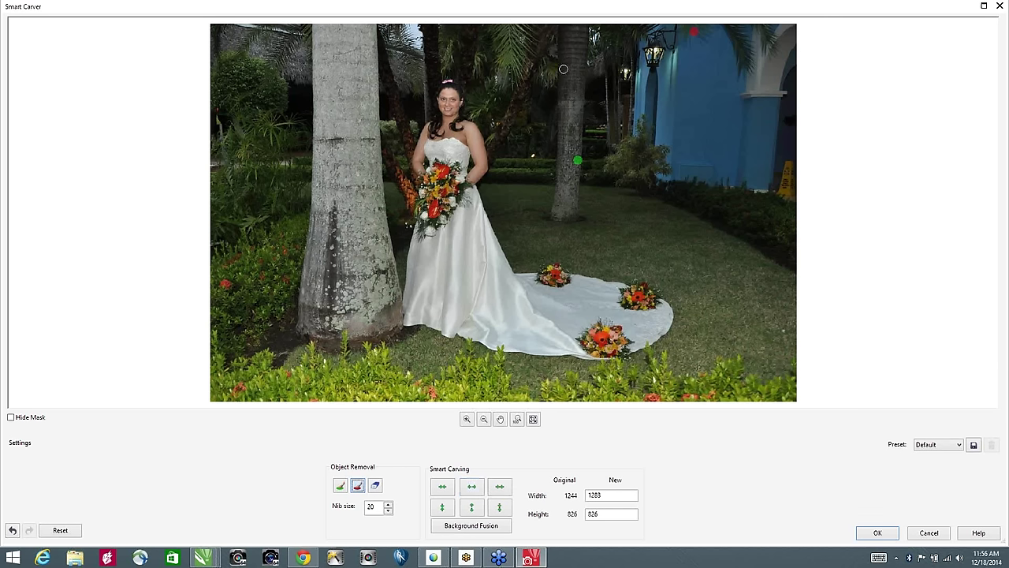
pyautogui.moveTo(565, 36); pyautogui.dragTo(546, 36)
pyautogui.moveTo(387, 509); pyautogui.dragTo(389, 474)
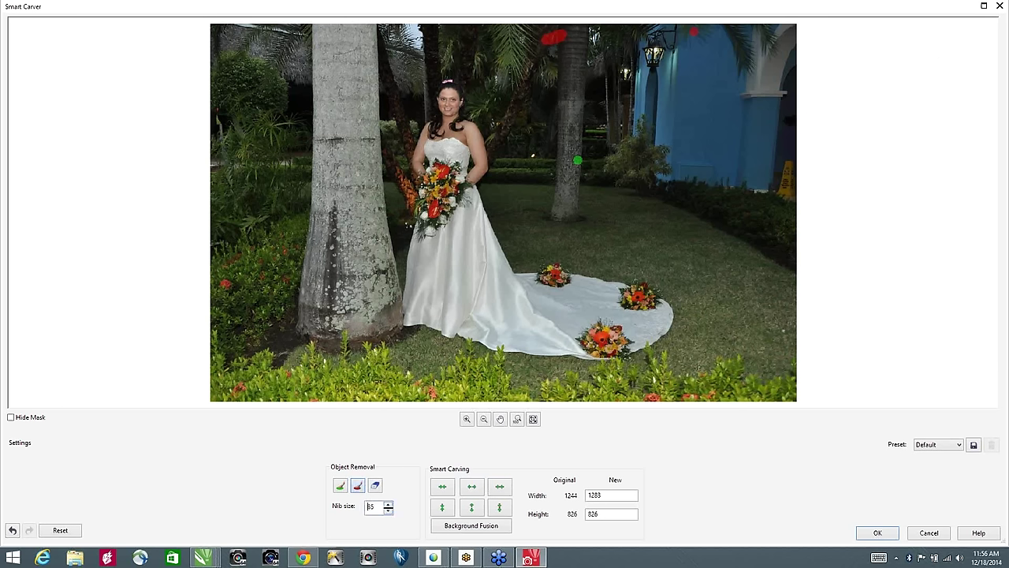
pyautogui.moveTo(565, 207); pyautogui.dragTo(567, 24)
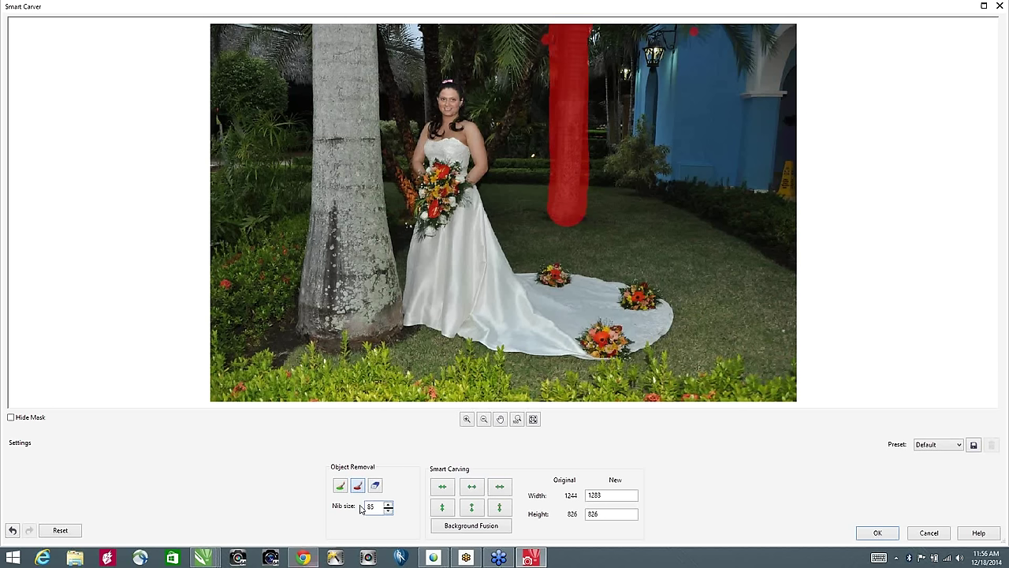
# Step: Brush a protection stroke from beside the bride's head down to her train, and erase it again
pyautogui.click(340, 488)
pyautogui.moveTo(508, 63)
pyautogui.mouseDown()
pyautogui.moveTo(501, 173)
pyautogui.moveTo(543, 256)
pyautogui.moveTo(625, 273)
pyautogui.mouseUp()
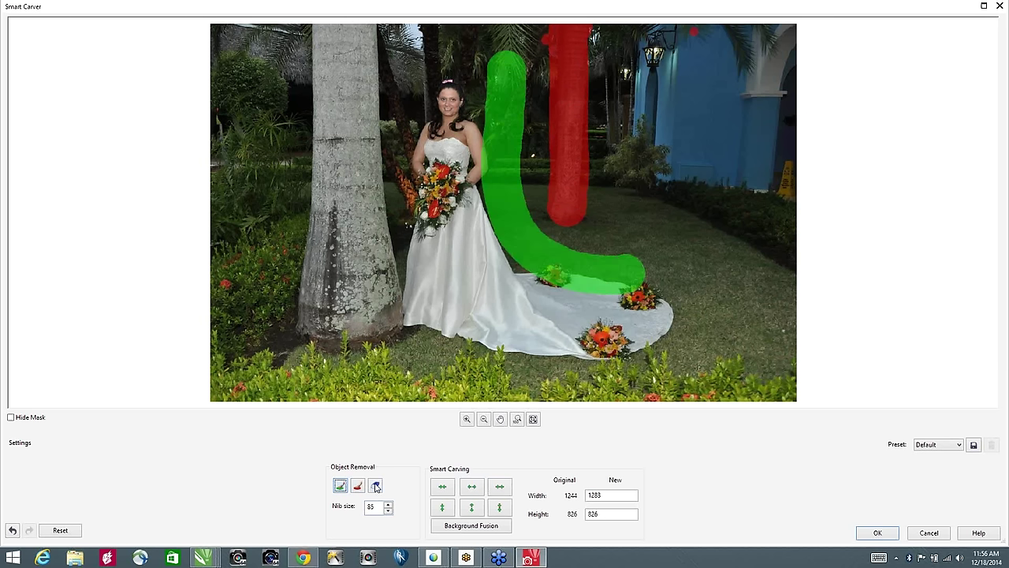
pyautogui.click(375, 485)
pyautogui.moveTo(500, 53)
pyautogui.mouseDown()
pyautogui.moveTo(500, 146)
pyautogui.moveTo(489, 130)
pyautogui.moveTo(504, 219)
pyautogui.moveTo(505, 170)
pyautogui.moveTo(535, 251)
pyautogui.moveTo(494, 243)
pyautogui.moveTo(638, 294)
pyautogui.mouseUp()
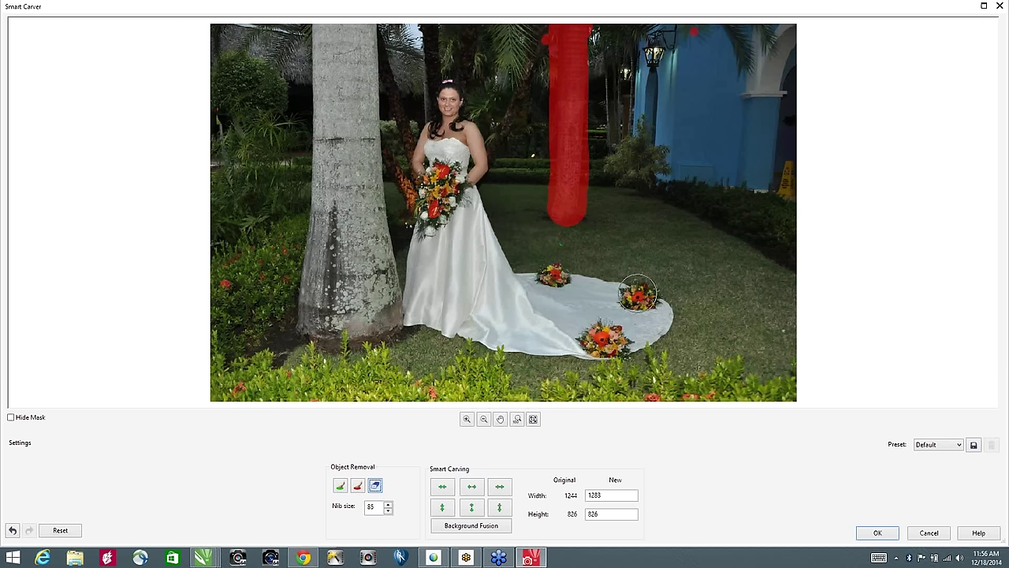
# Step: Extend the removal mask from the tree toward the bride, carve the marked area out horizontally, and inspect the result up close
pyautogui.click(356, 486)
pyautogui.moveTo(552, 176)
pyautogui.mouseDown()
pyautogui.moveTo(566, 242)
pyautogui.moveTo(530, 181)
pyautogui.moveTo(534, 152)
pyautogui.moveTo(508, 88)
pyautogui.moveTo(498, 110)
pyautogui.moveTo(524, 238)
pyautogui.mouseUp()
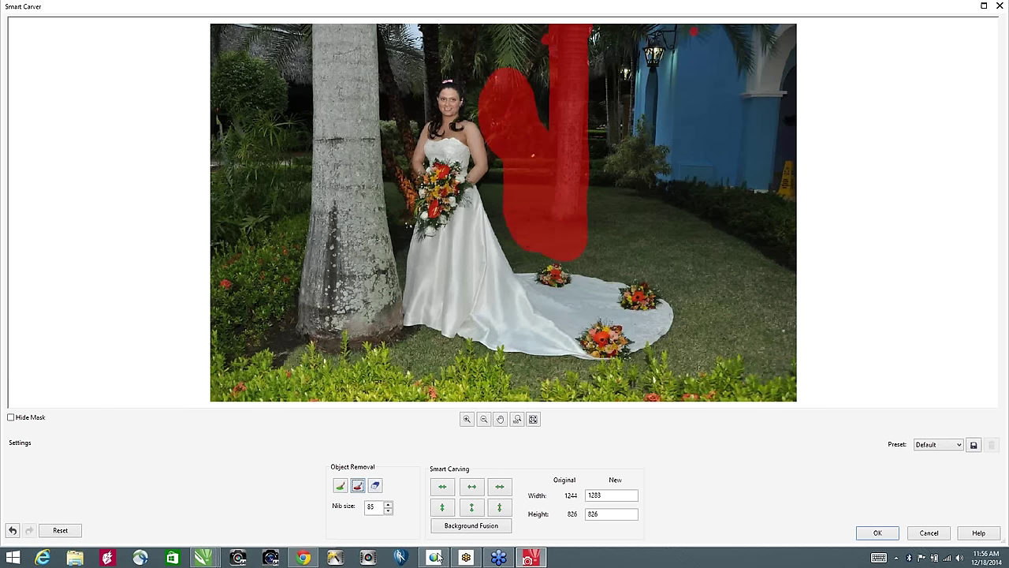
pyautogui.click(500, 487)
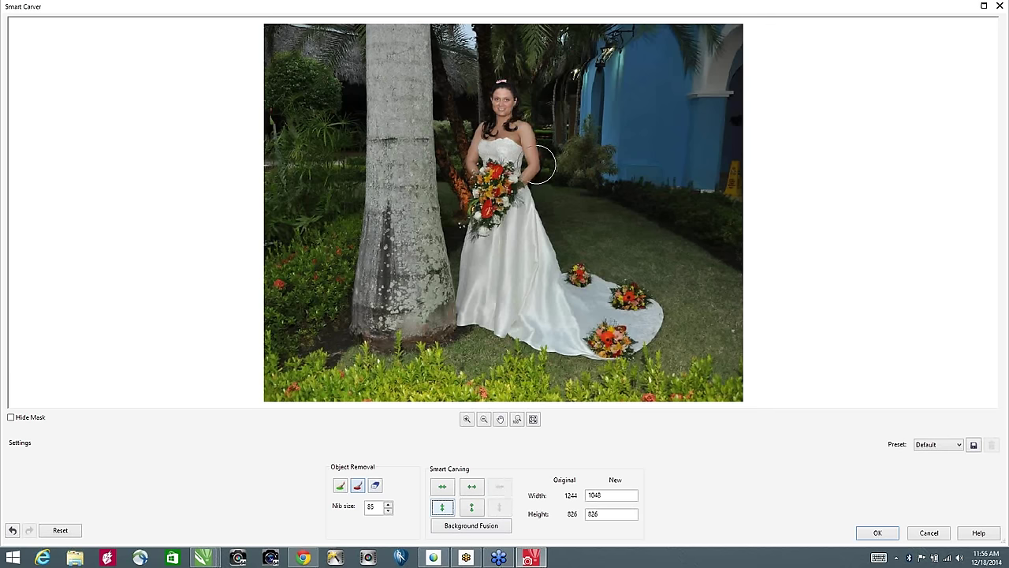
pyautogui.scroll(4, 541, 152)
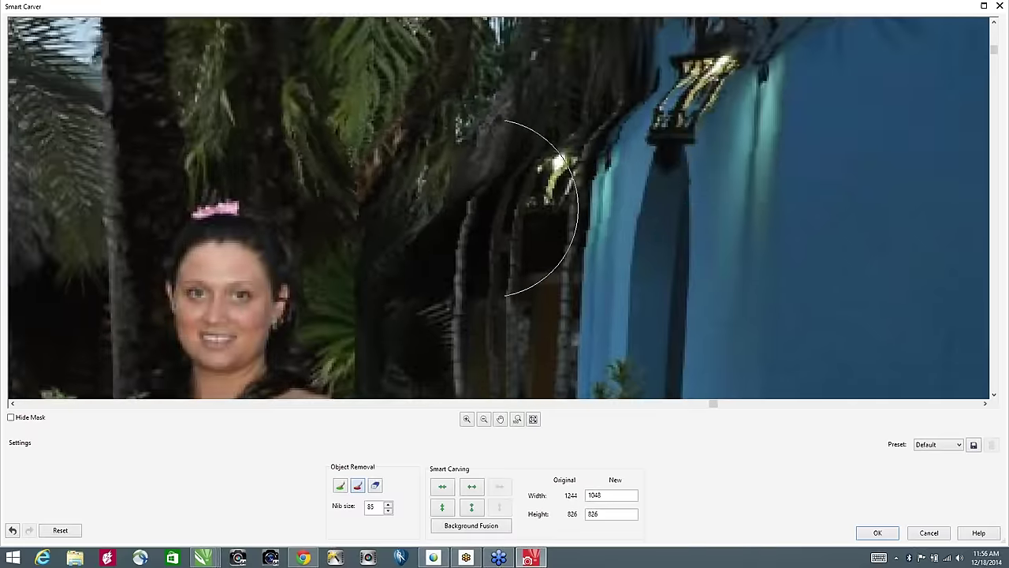
pyautogui.scroll(-3, 541, 292)
pyautogui.scroll(2, 541, 192)
pyautogui.scroll(-3, 536, 162)
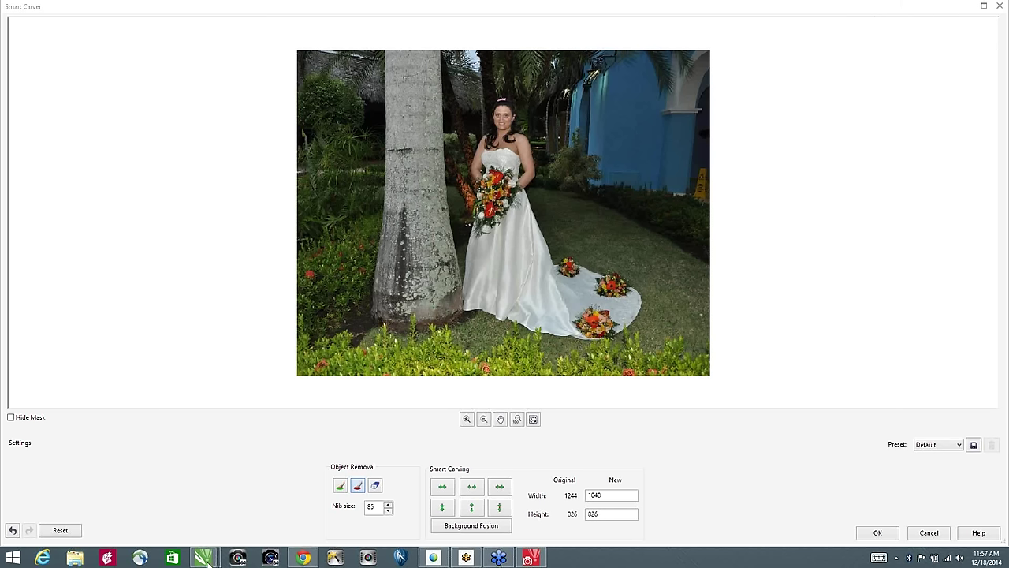
# Step: Switch to Chrome and revisit the webinar schedule and the Discovery Center's Graphics page
pyautogui.moveTo(304, 560)
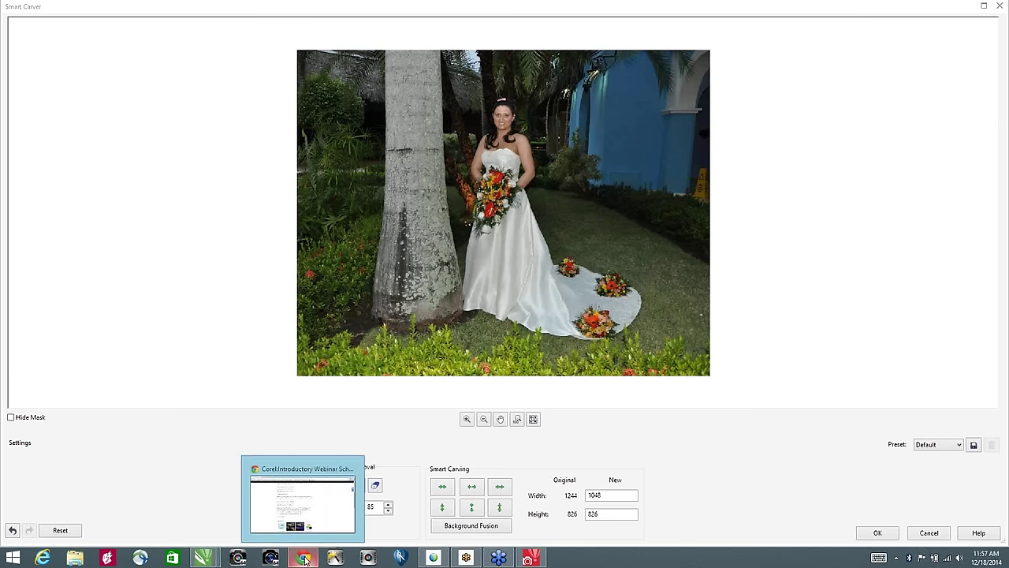
pyautogui.click(290, 486)
pyautogui.scroll(5, 400, 156)
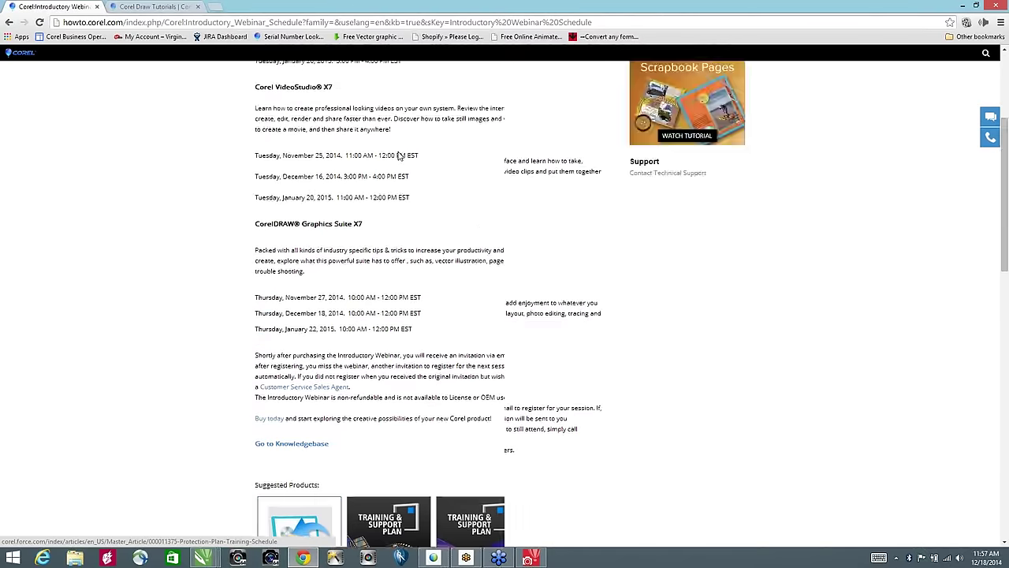
pyautogui.click(158, 7)
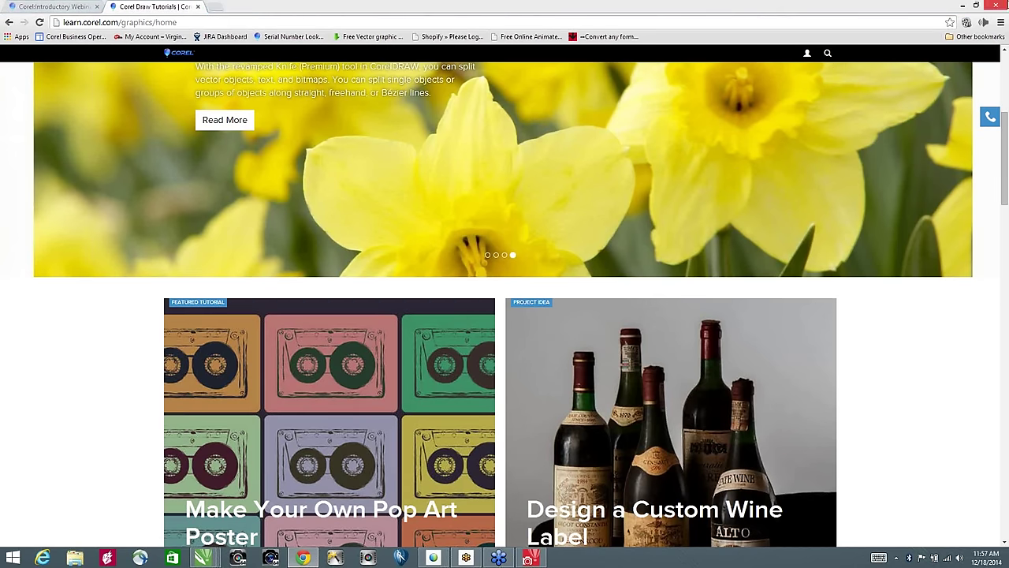
pyautogui.click(590, 294)
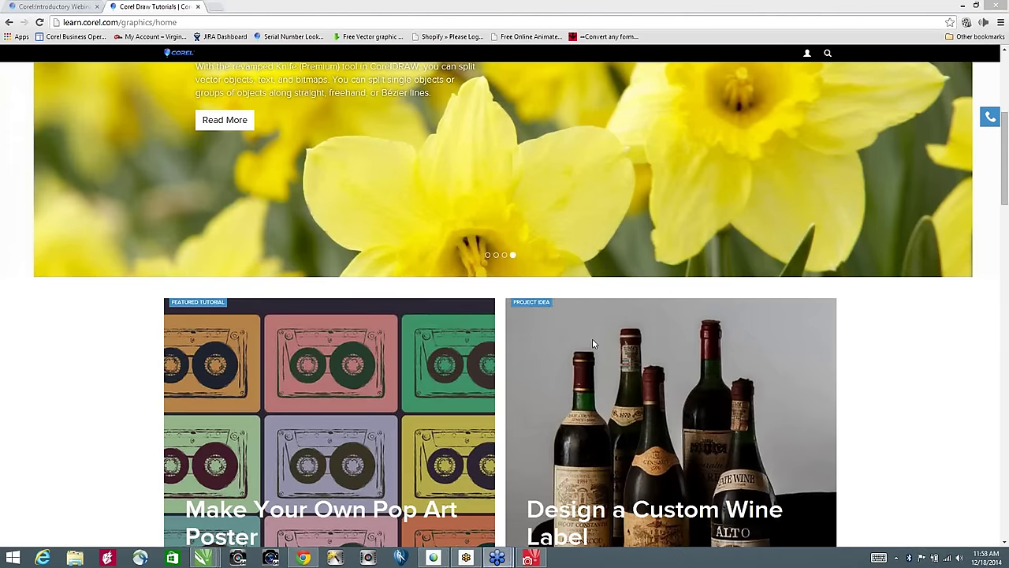